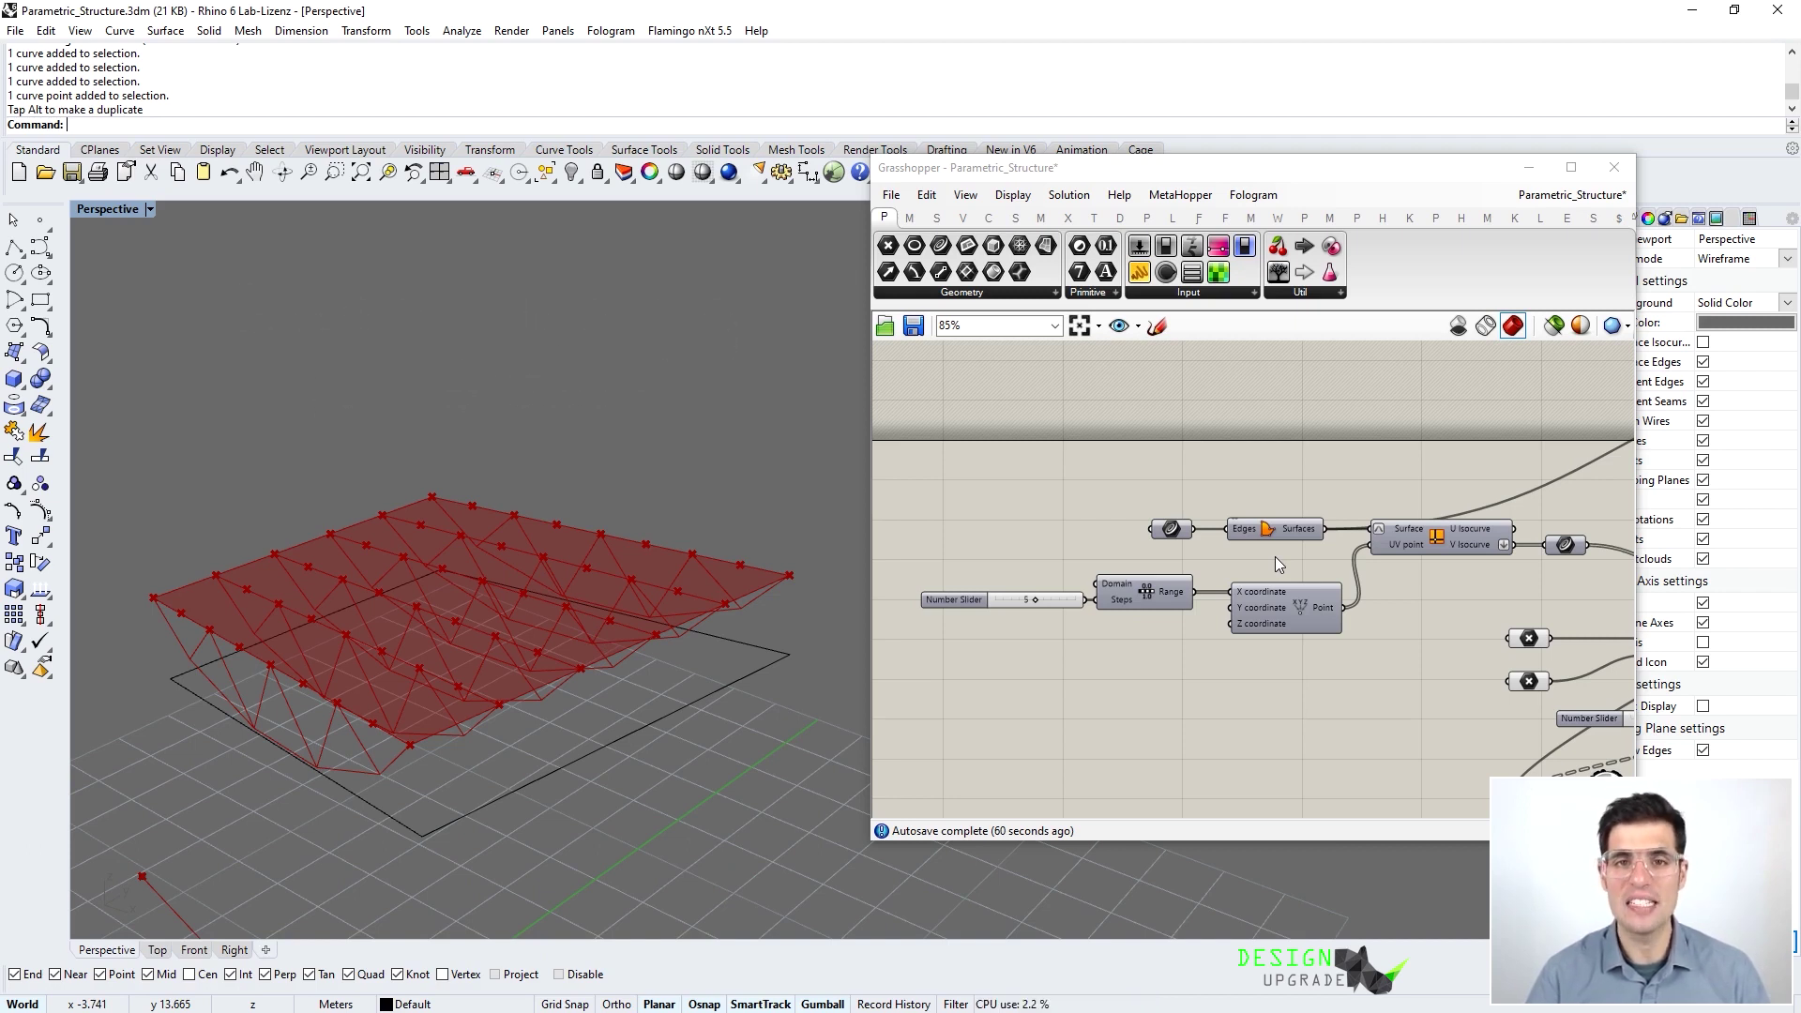
Select the Move component that feeds the Cull Pattern to highlight its grid points in the Rhino viewport
right_drag(1372, 468, 1065, 541)
scroll(1105, 537, down, 2)
right_drag(1443, 500, 1121, 539)
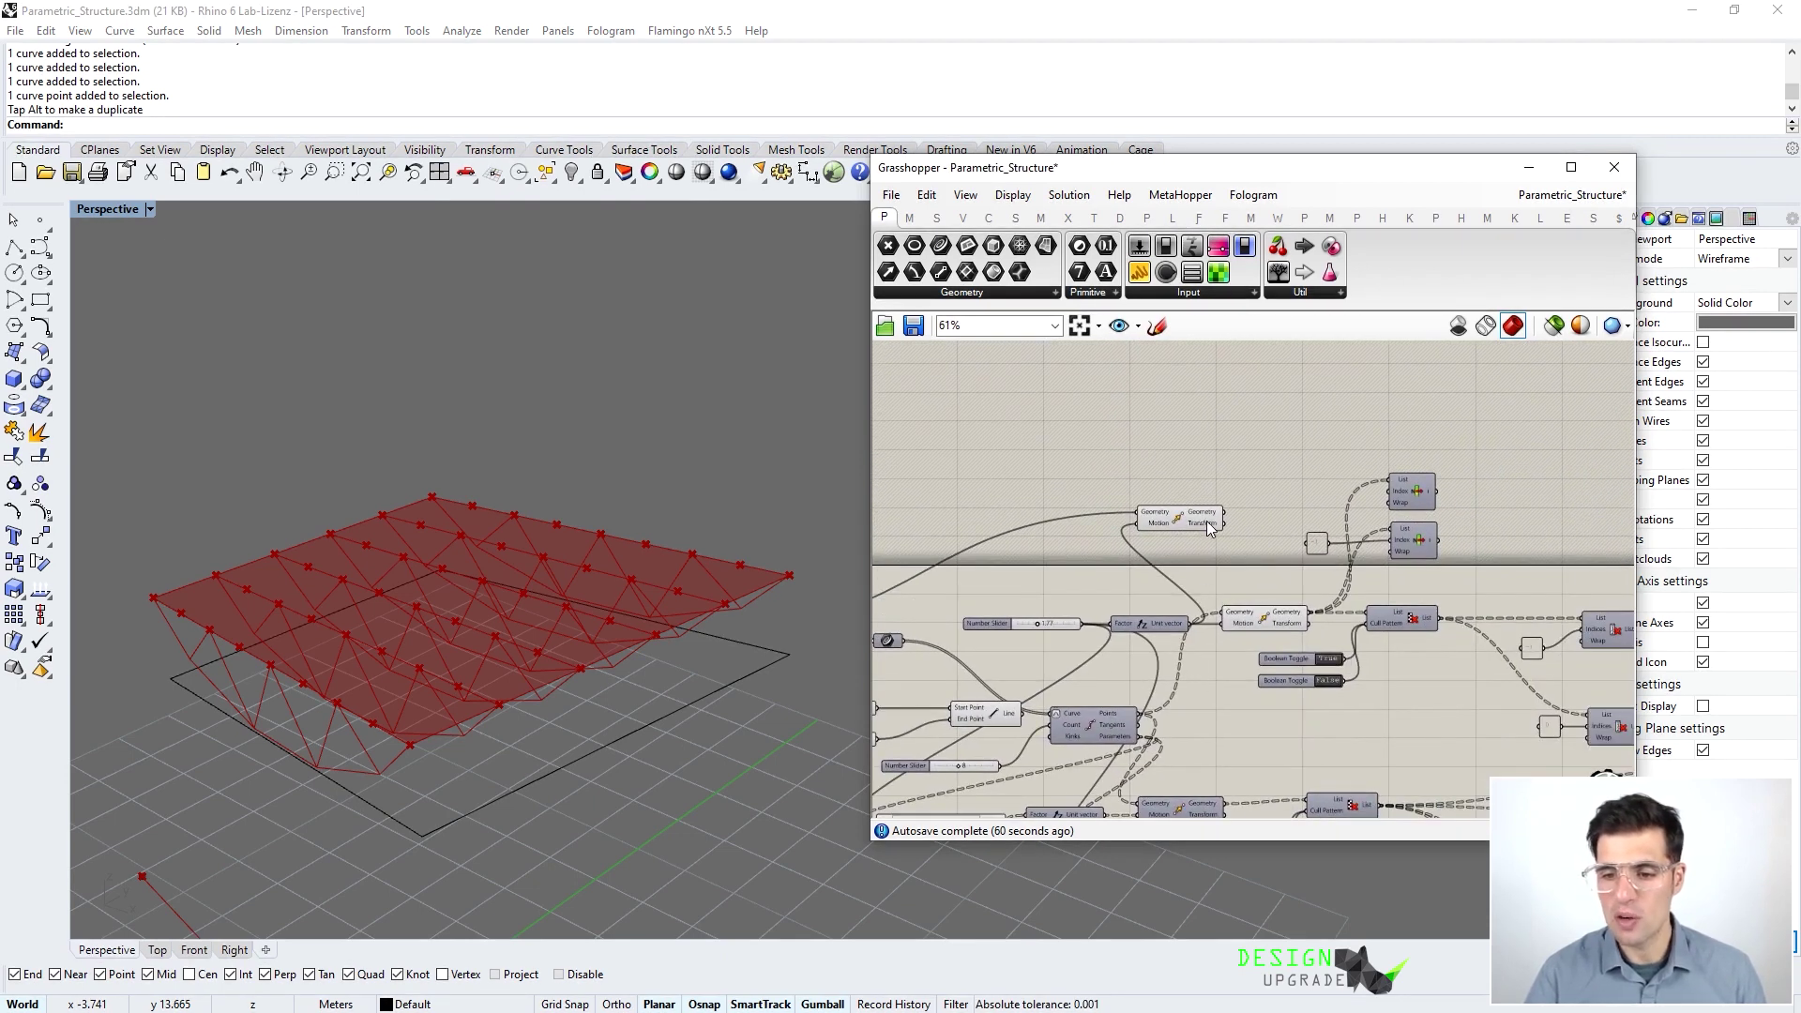
click(1215, 623)
right_drag(338, 583, 340, 573)
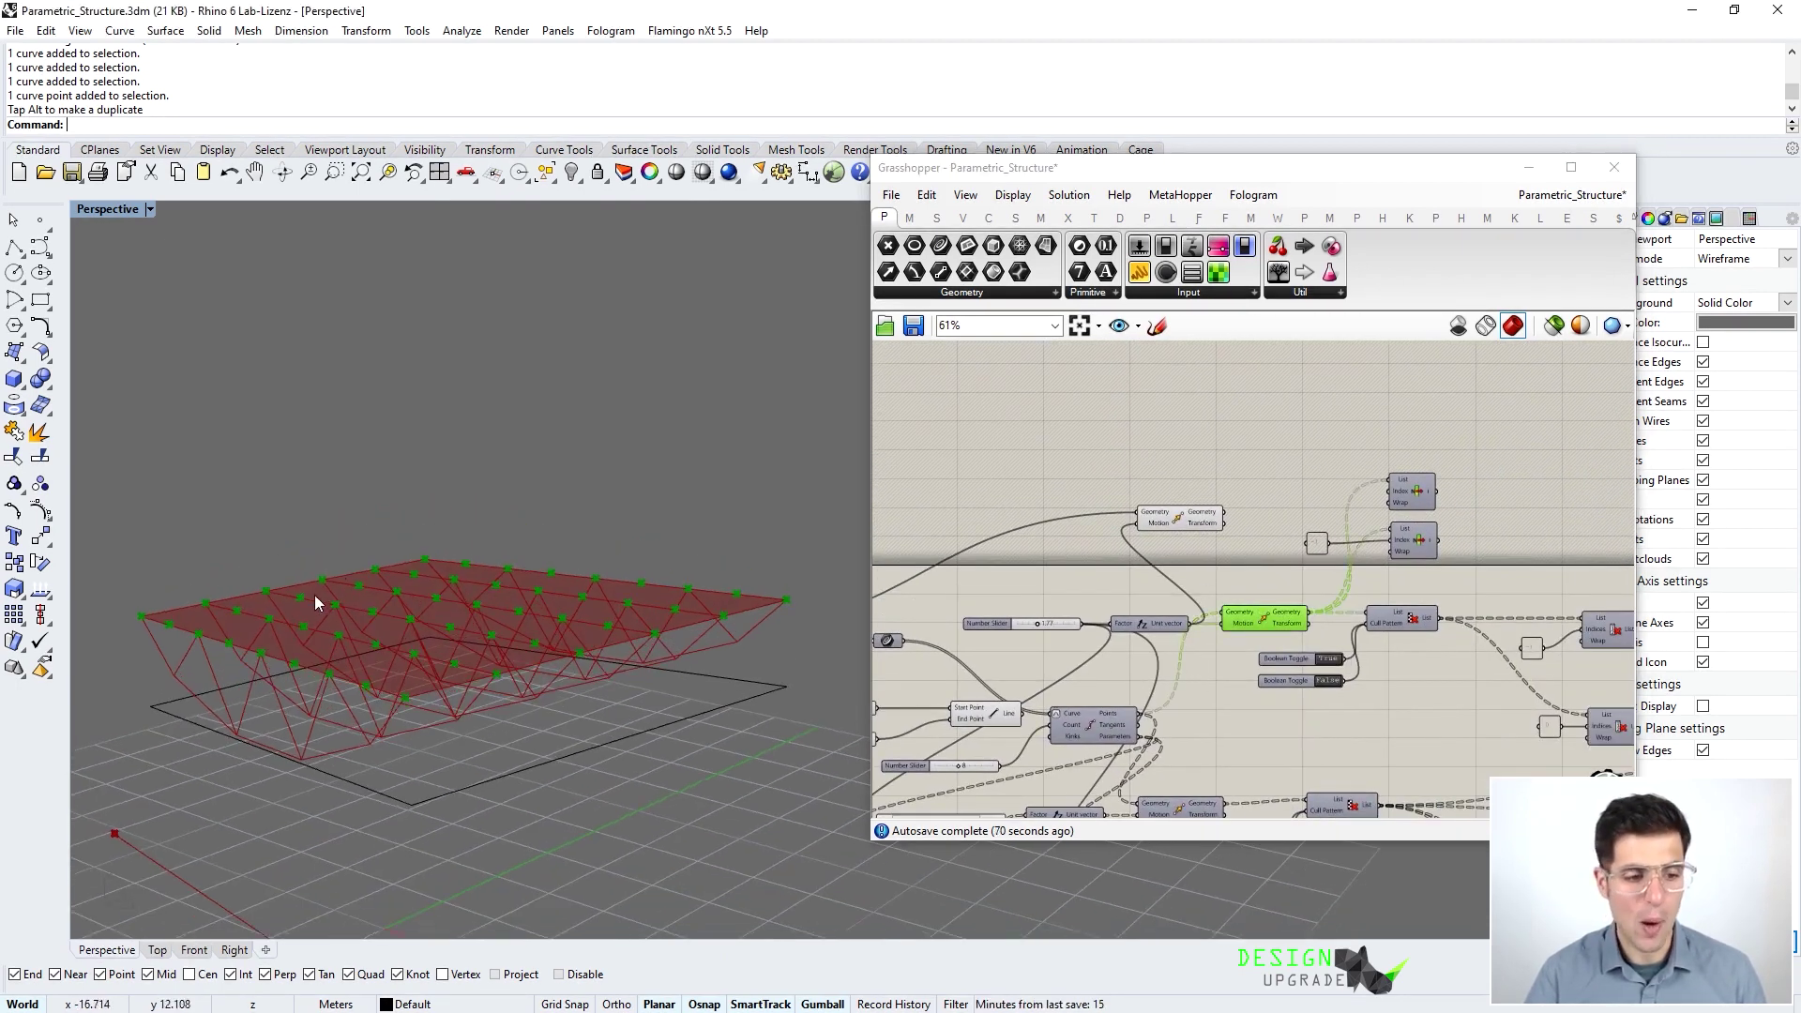
Add a Point parameter to the canvas and feed it from the Move component's Geometry output
scroll(1257, 573, up, 3)
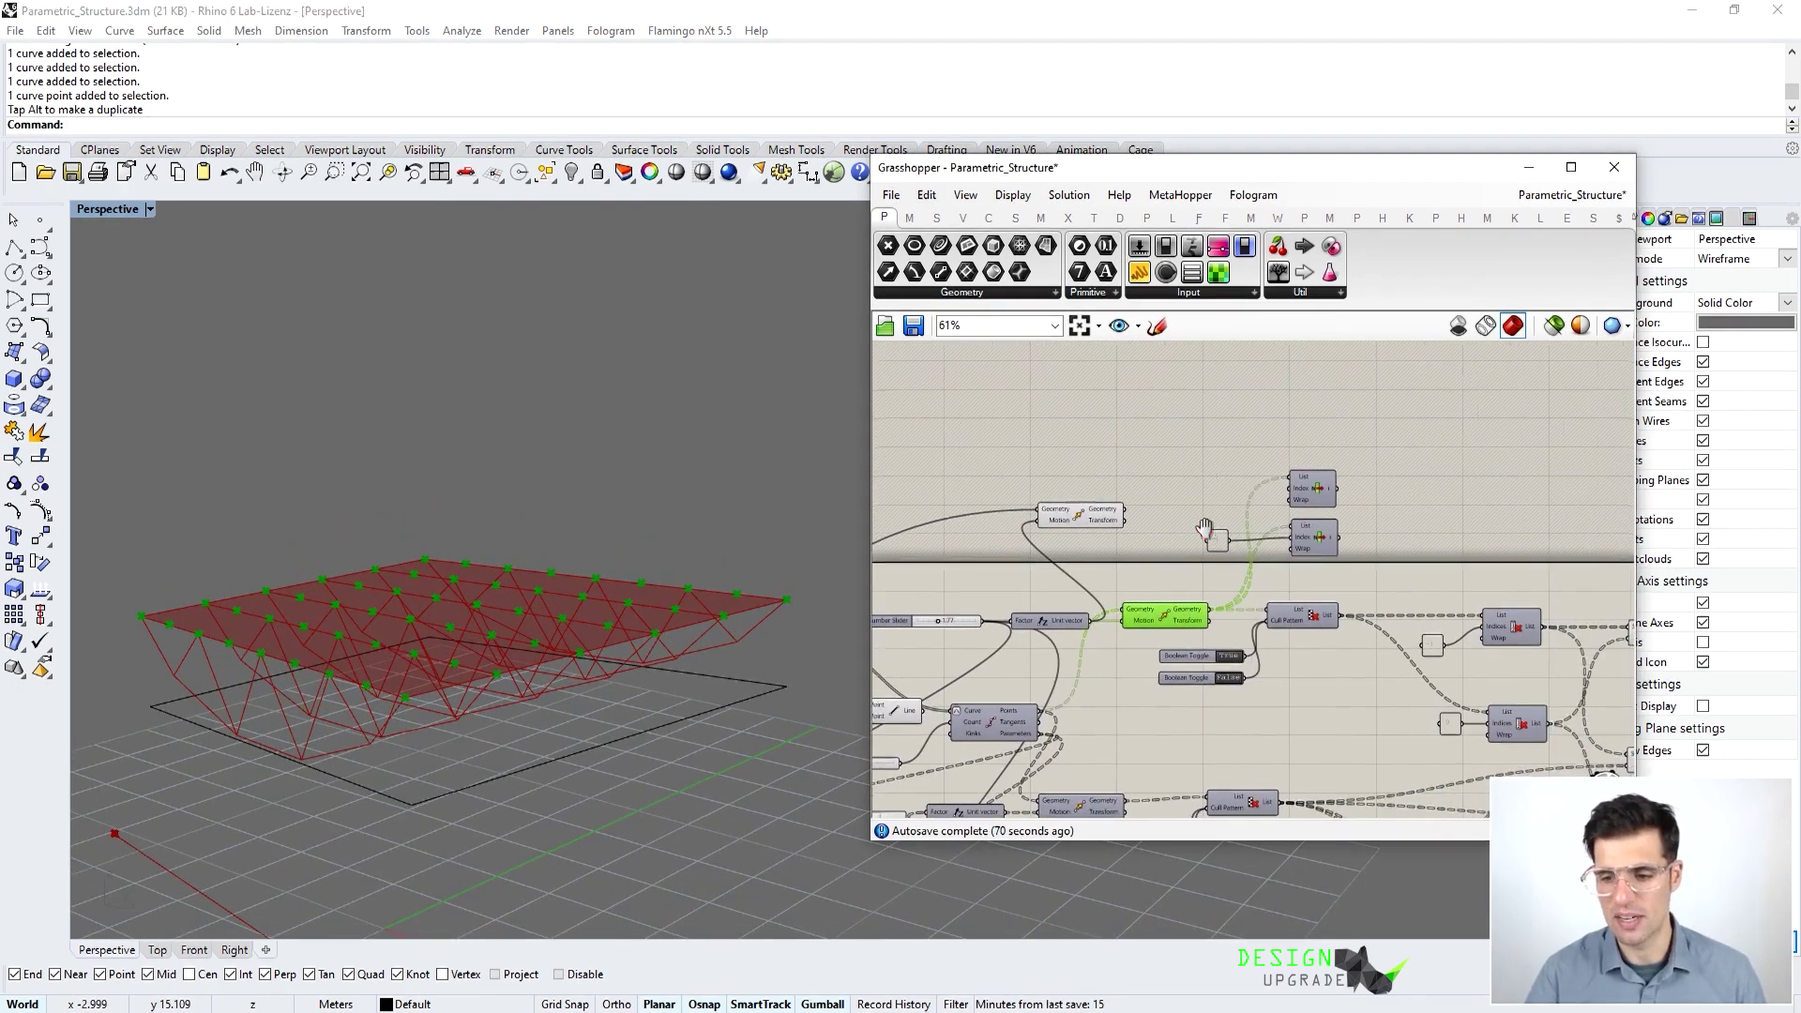
double_click(1198, 592)
text(poin)
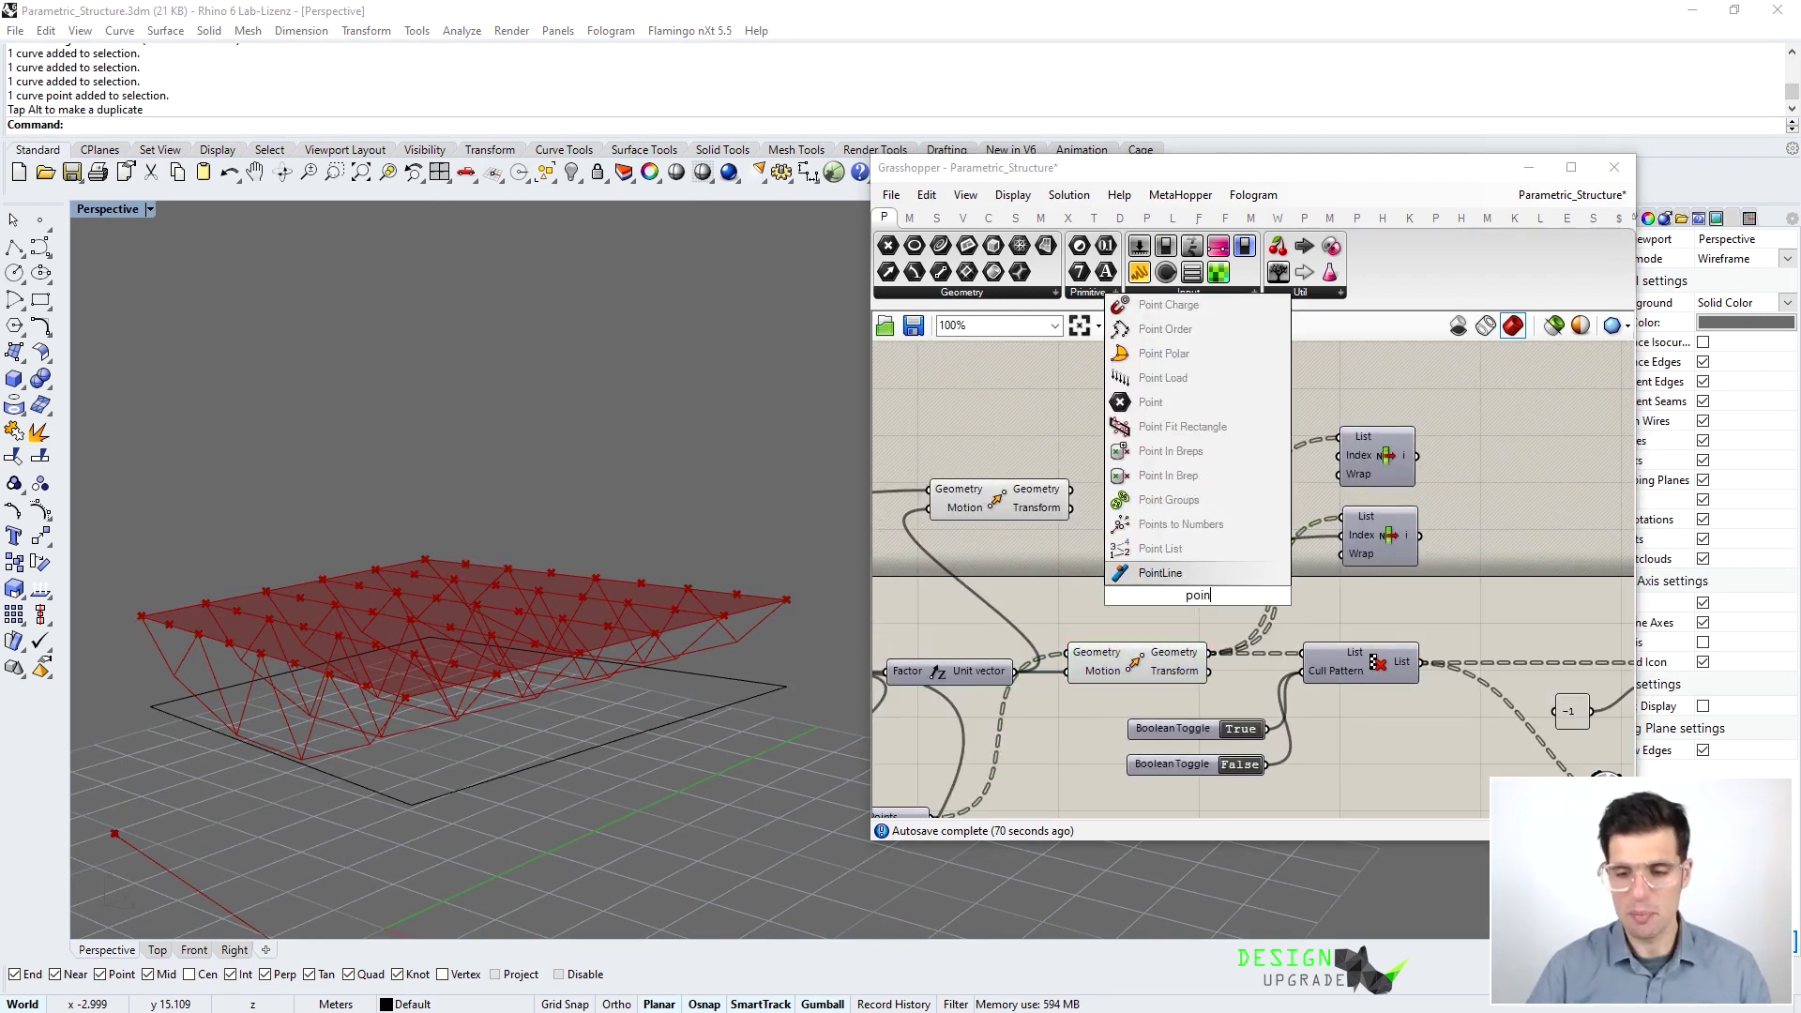
click(1179, 401)
drag(1213, 655, 1173, 598)
Move the Point parameter to an empty area of the canvas above the existing definition
right_drag(1206, 600, 1168, 690)
scroll(1168, 689, down, 1)
drag(1170, 686, 1199, 554)
scroll(1199, 558, up, 1)
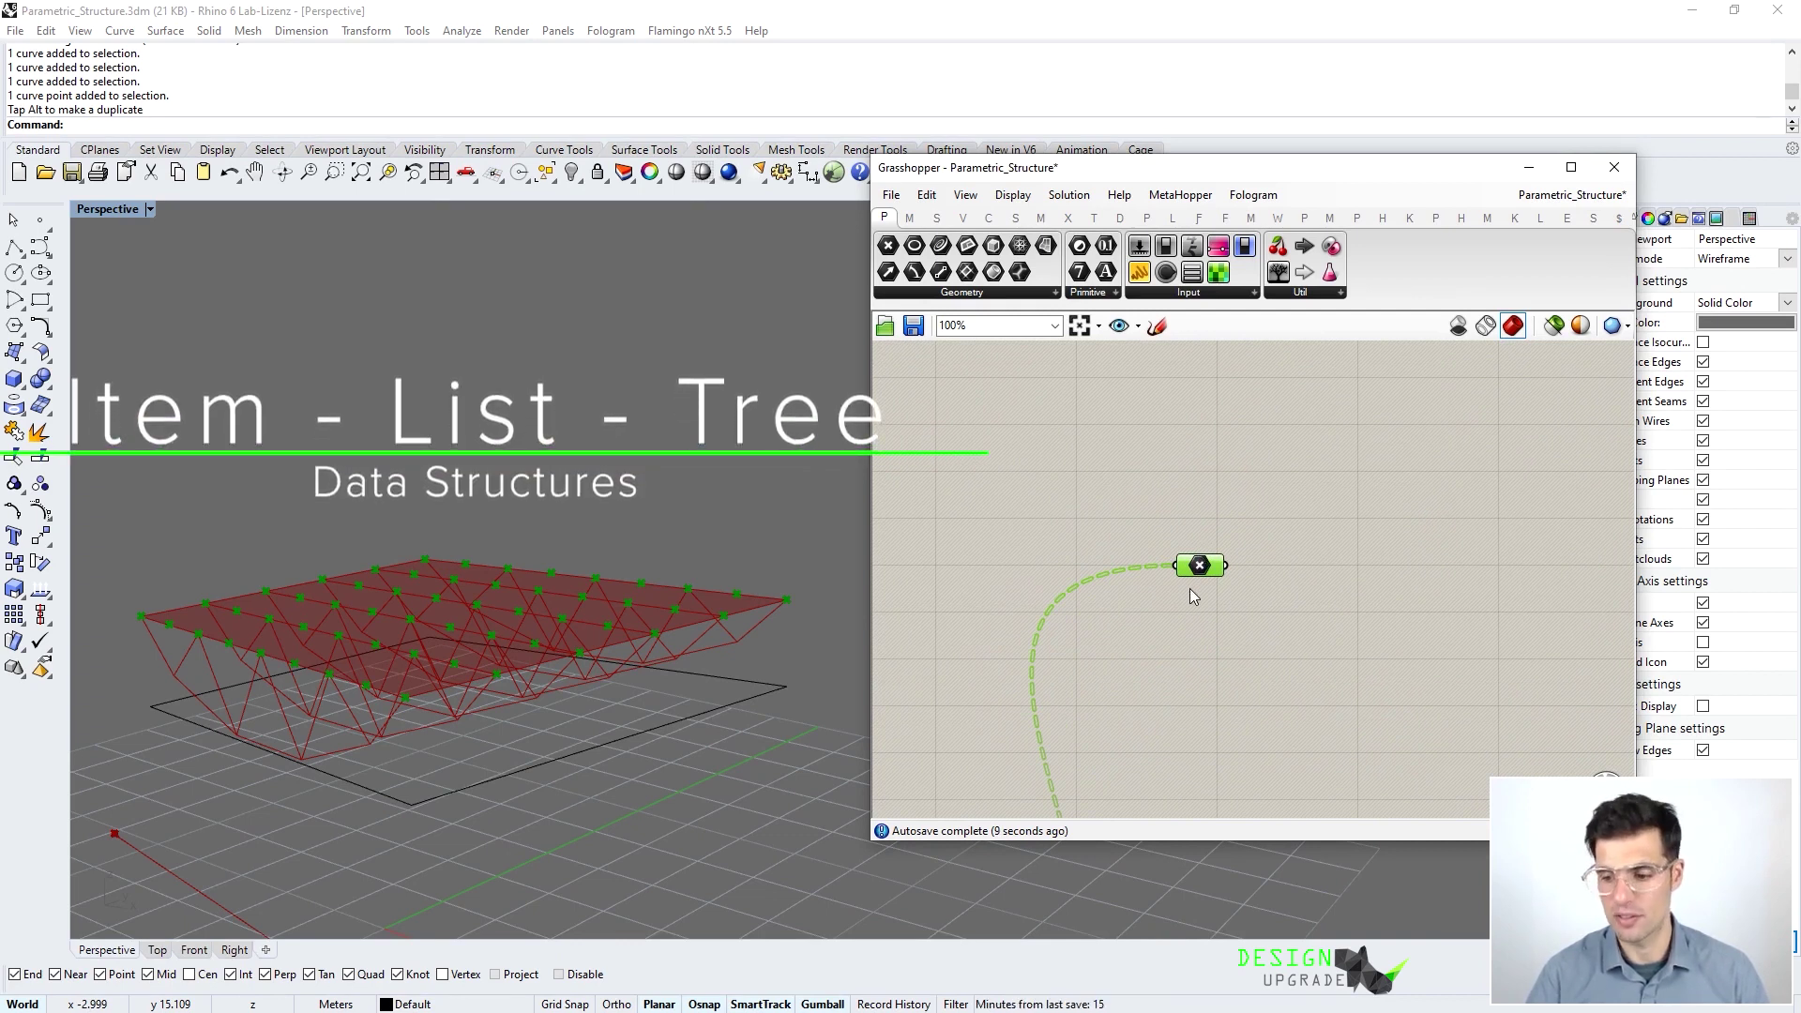
drag(1201, 569, 1253, 590)
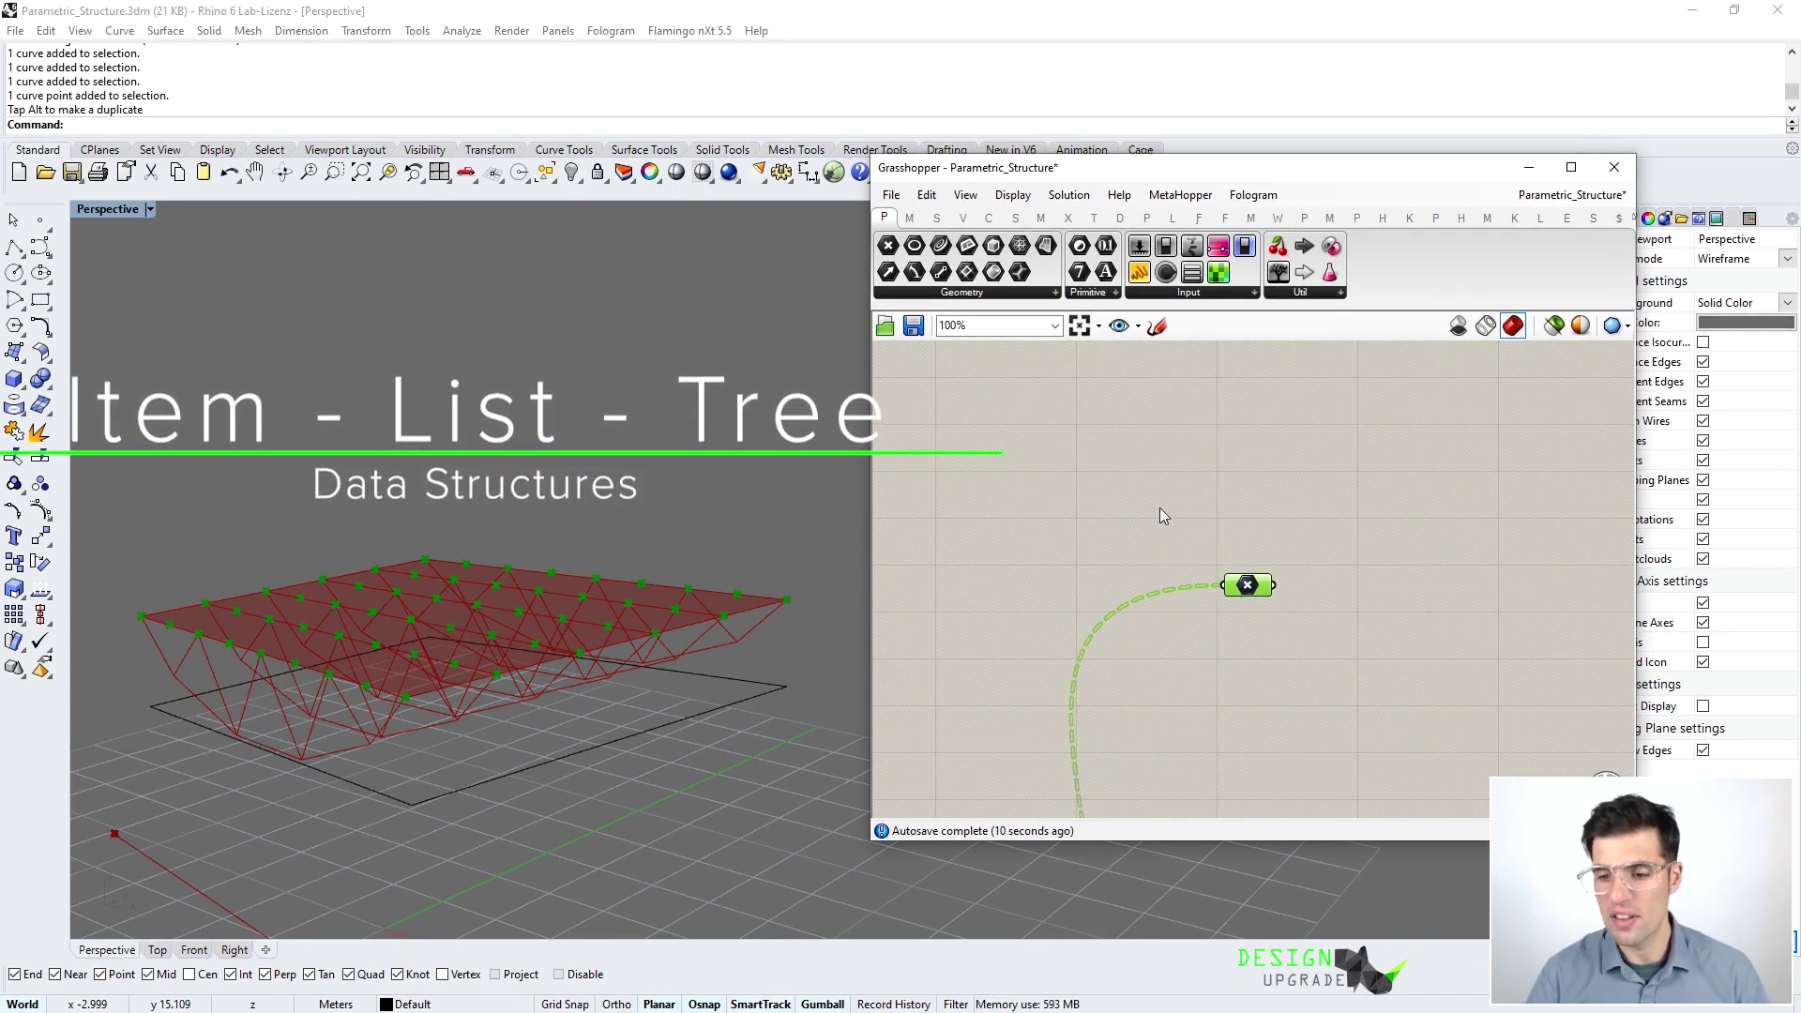
click(1276, 611)
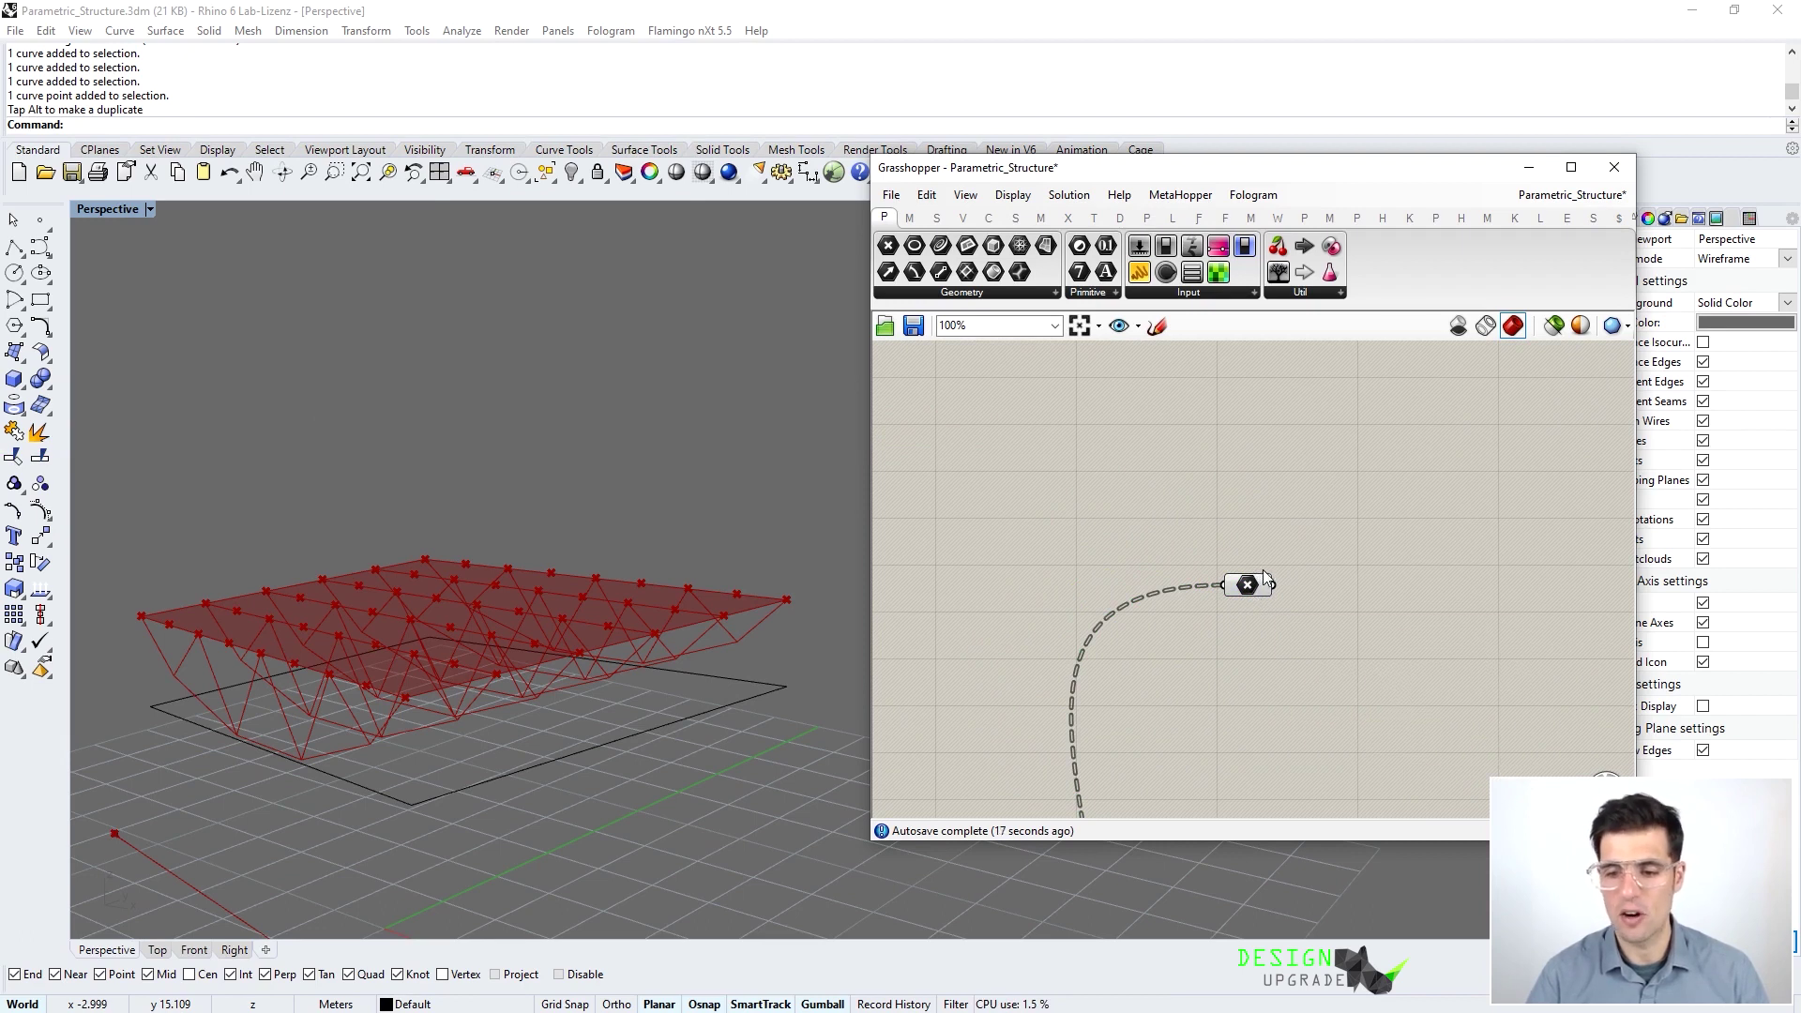
drag(1244, 597, 1269, 599)
scroll(1268, 592, up, 2)
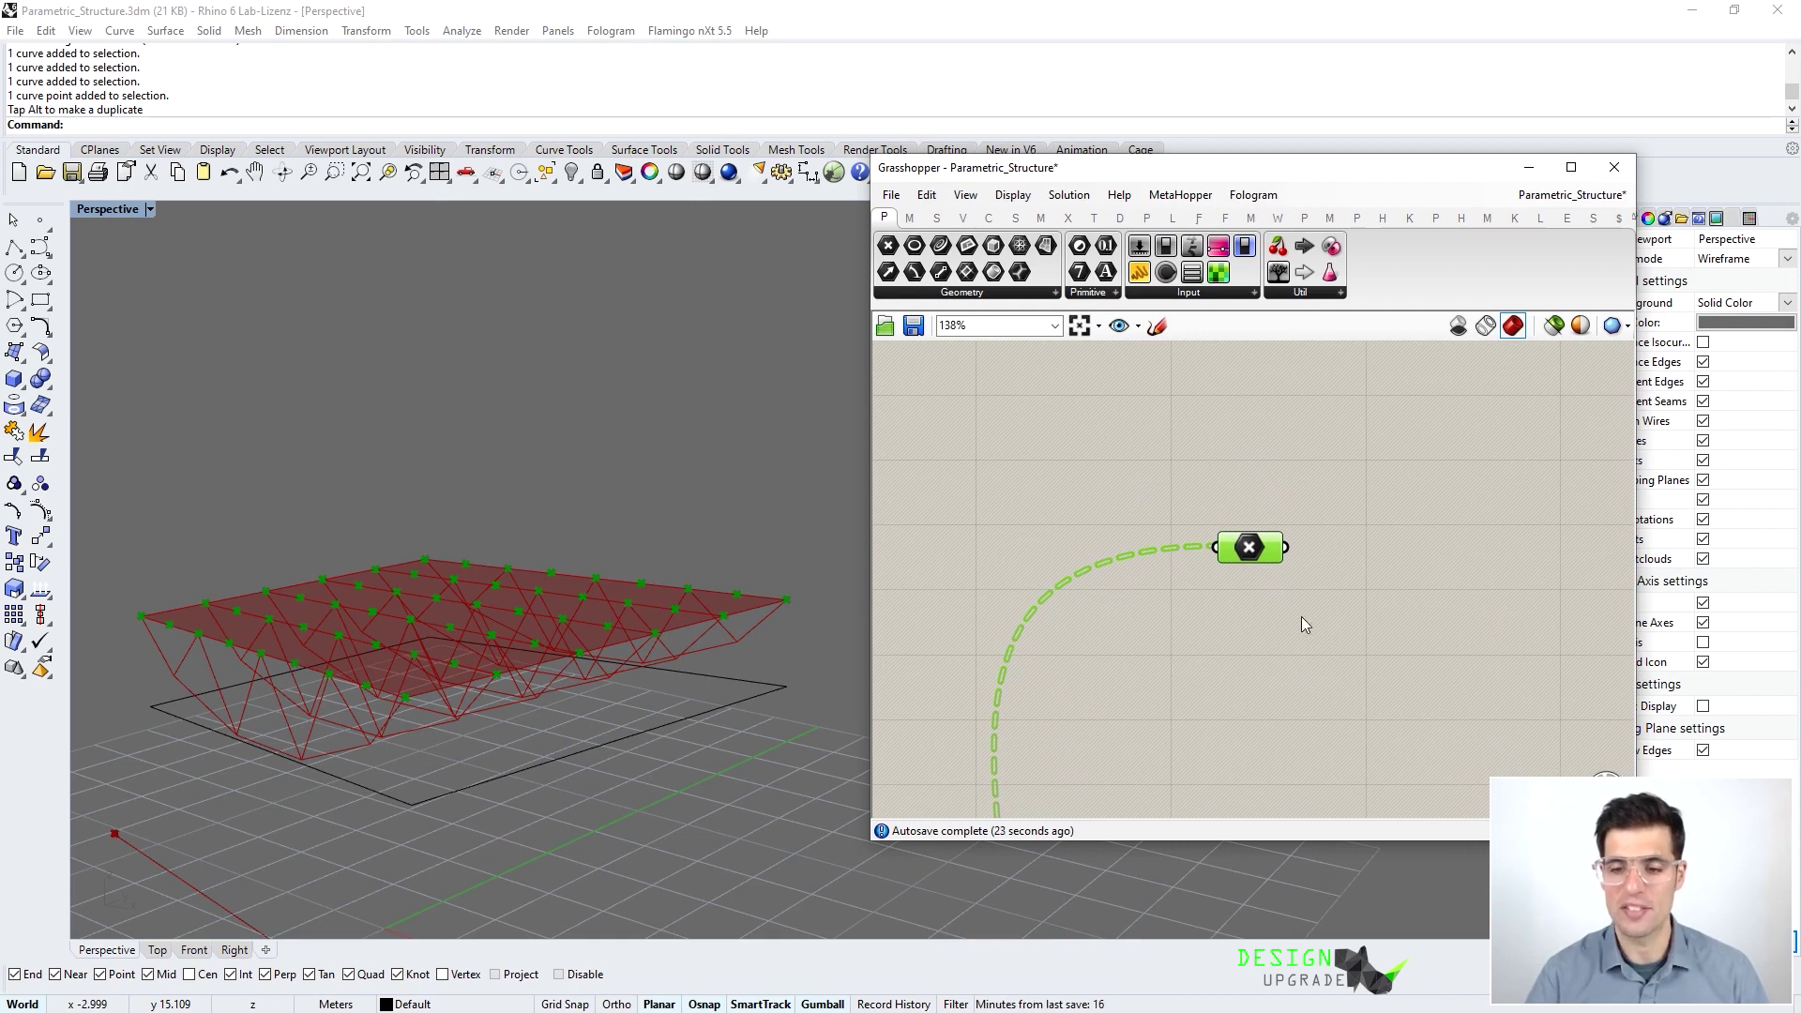
click(1096, 718)
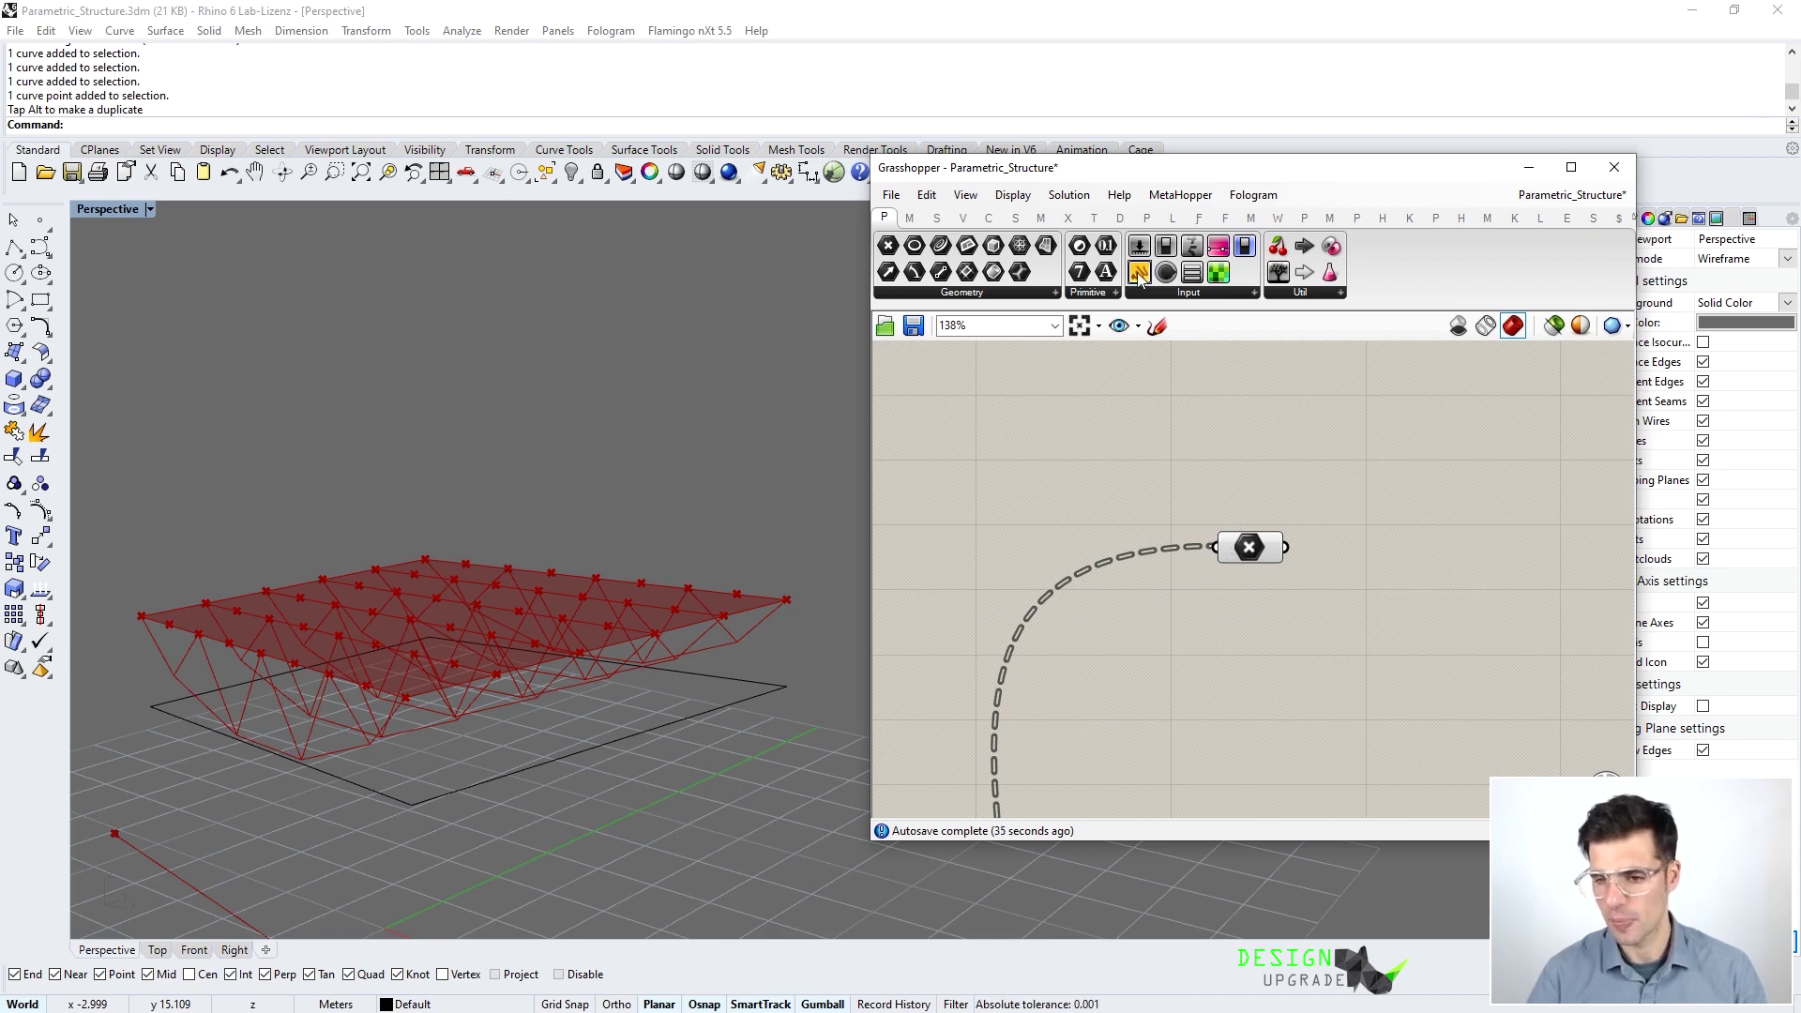
Add a Panel beside the Point parameter and connect the Point output to it
drag(1138, 274, 1413, 525)
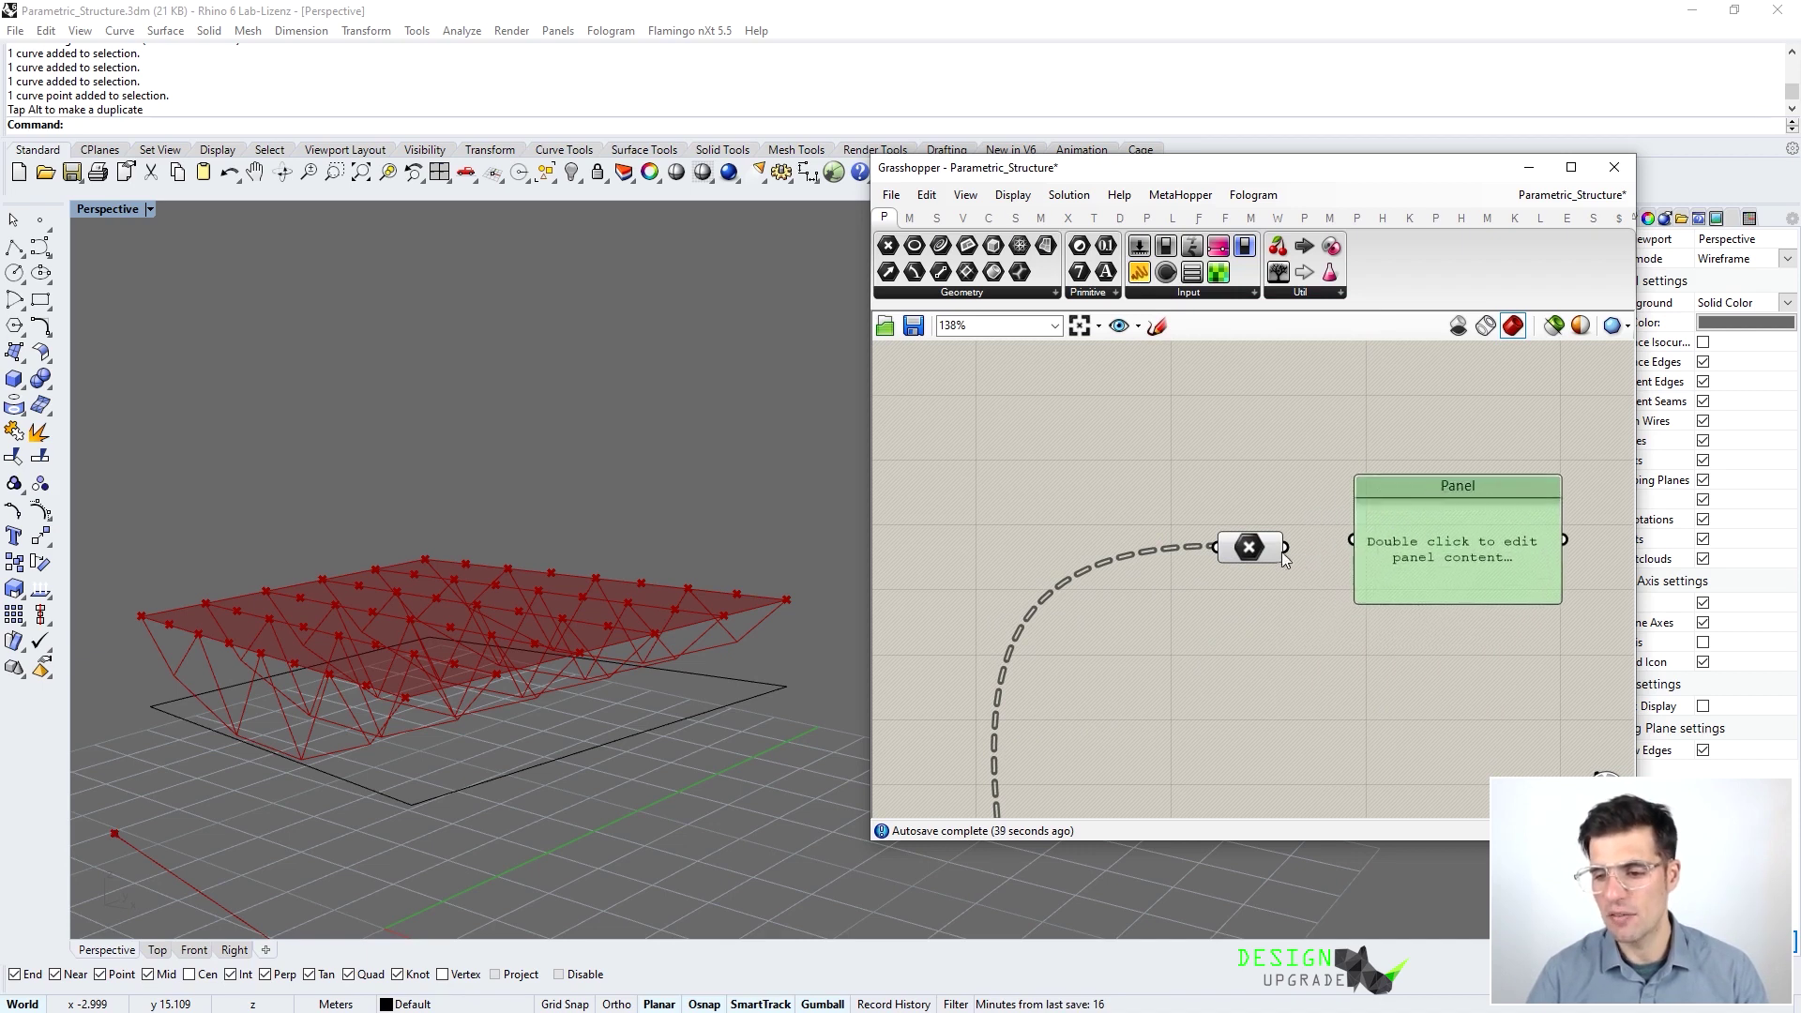
drag(1285, 547, 1248, 553)
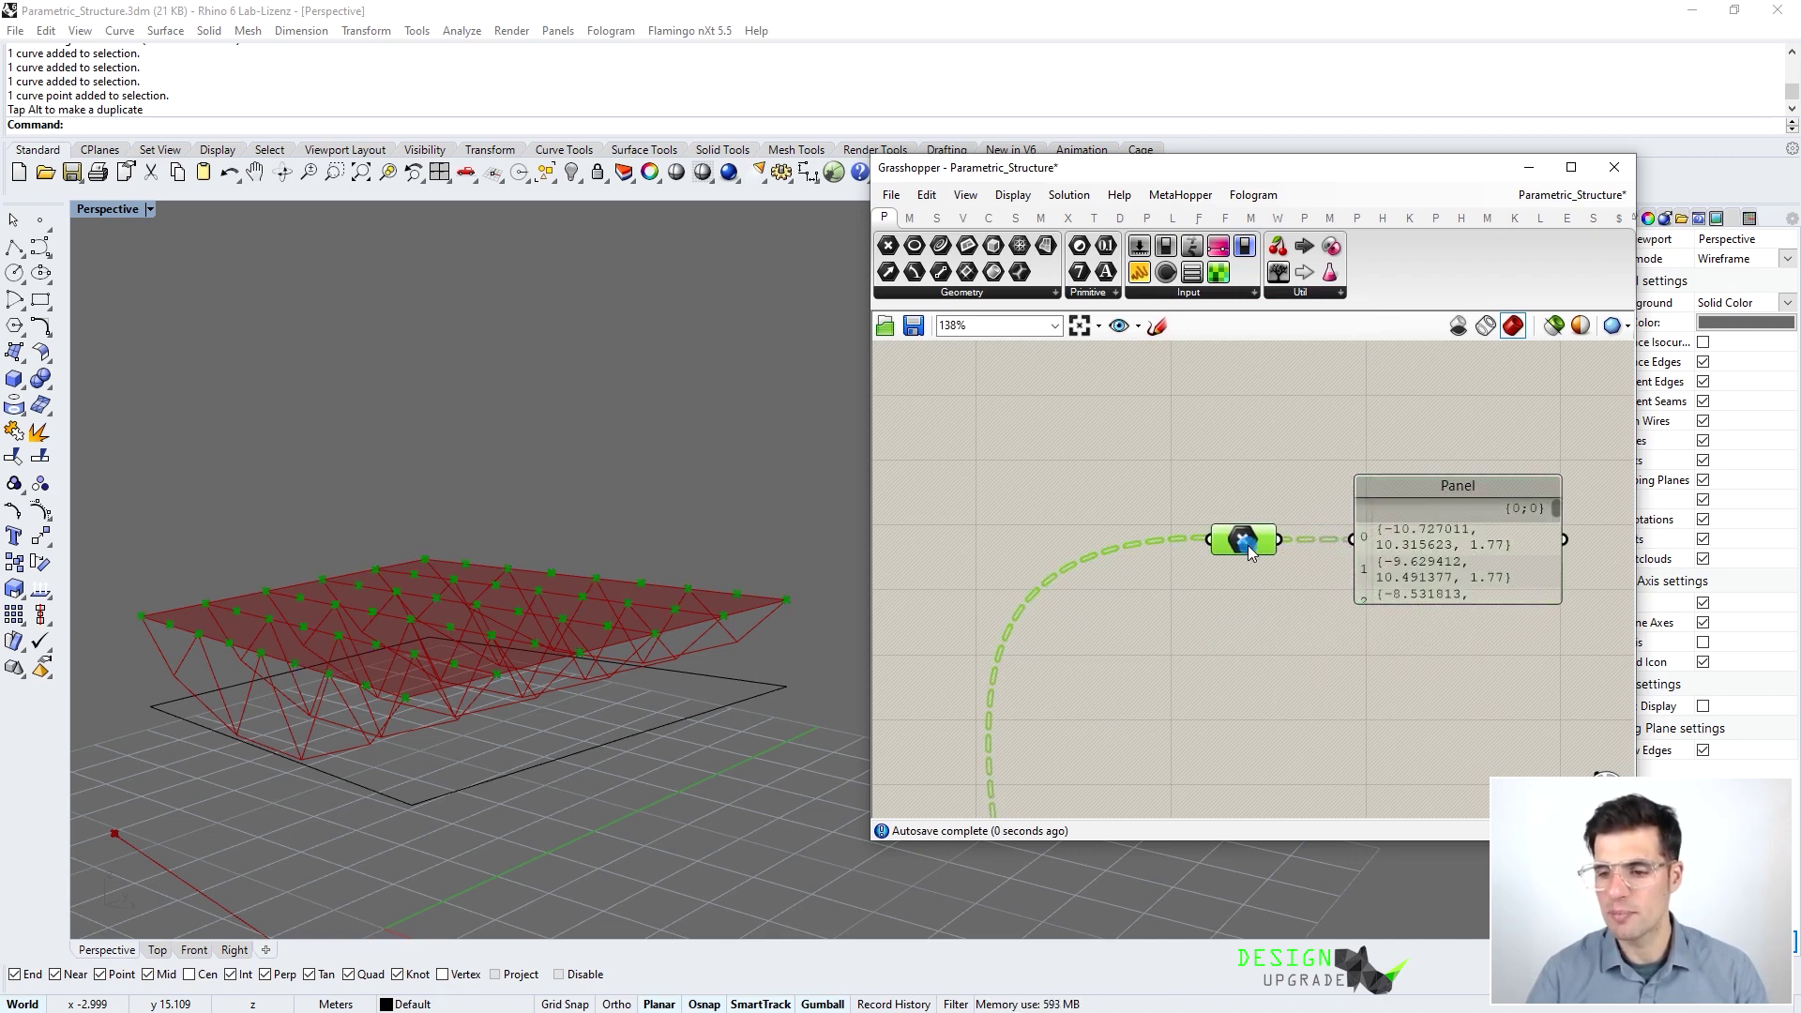
right_drag(1247, 551, 1152, 503)
Stretch the Panel taller to list a full branch of points and adjust its width and placement beside the Point parameter
drag(1347, 555, 1347, 807)
drag(1381, 683, 1394, 557)
right_drag(1394, 563, 1338, 633)
mouse_move(1419, 455)
mouse_down()
mouse_move(1440, 574)
mouse_move(1444, 429)
mouse_up()
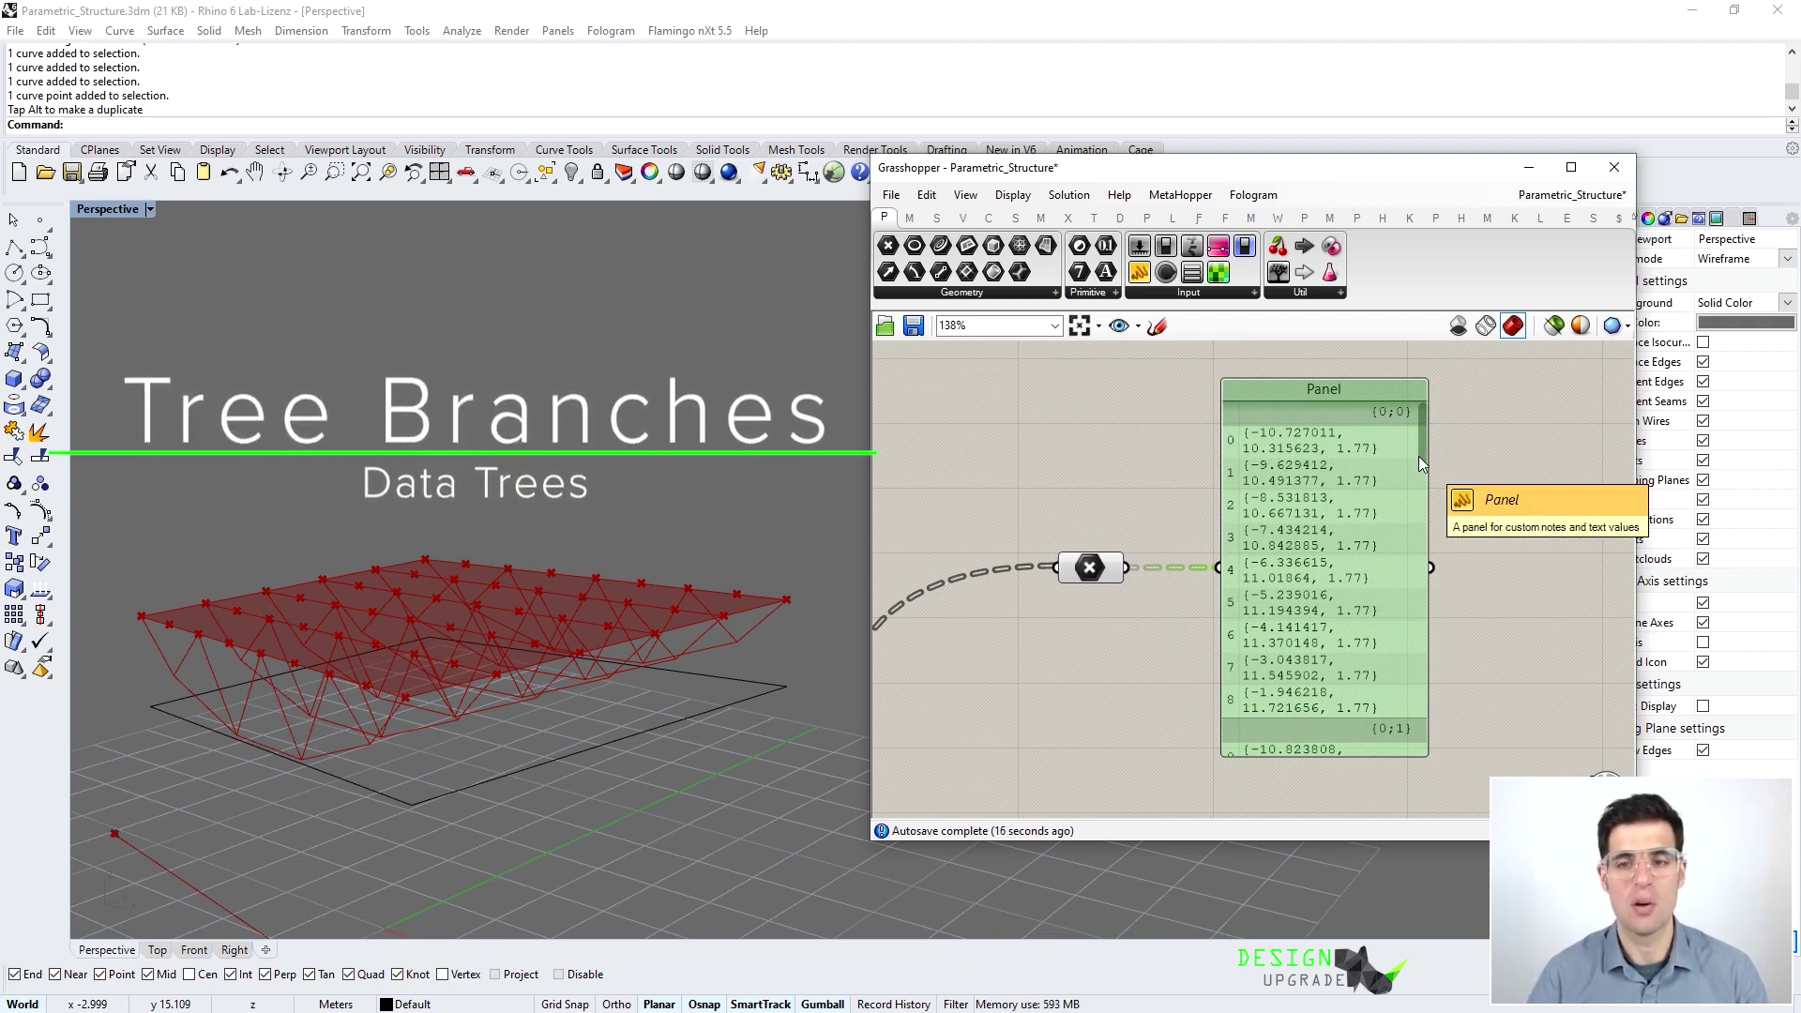
drag(1392, 480, 1416, 478)
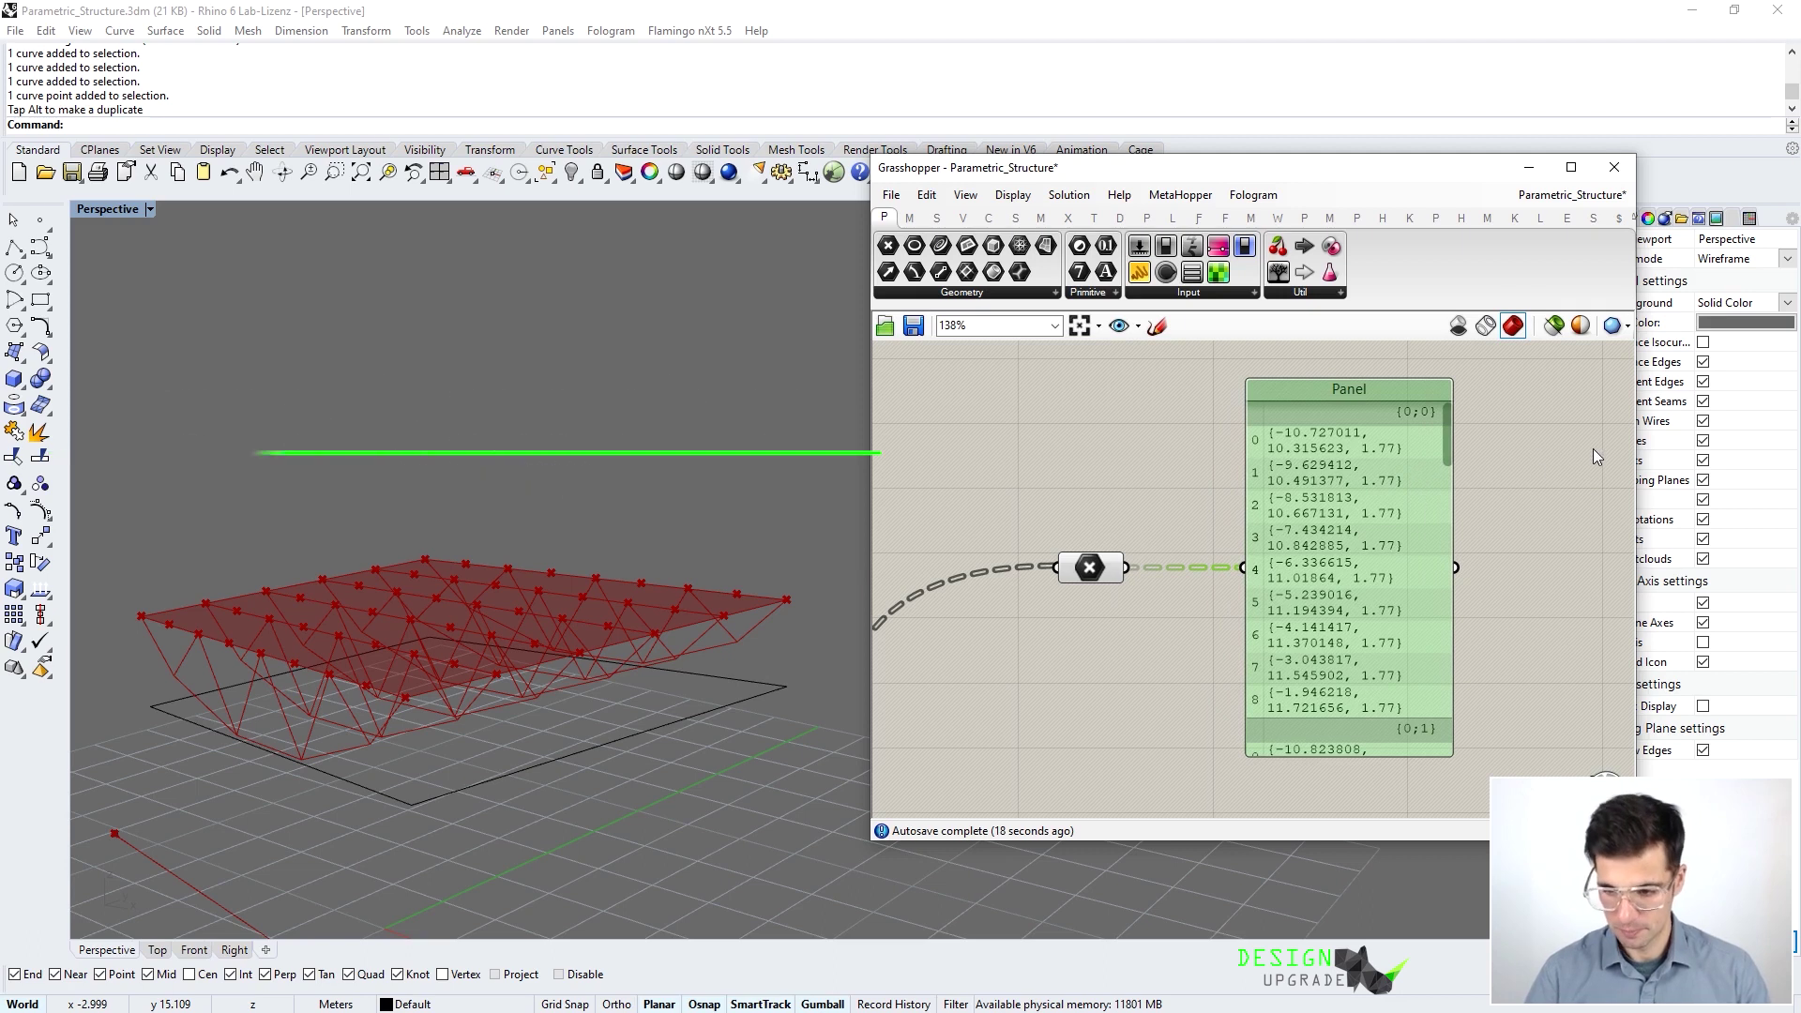
Check the Point parameter's tooltip for its branch paths and the number of items in each
right_drag(1196, 467, 1212, 488)
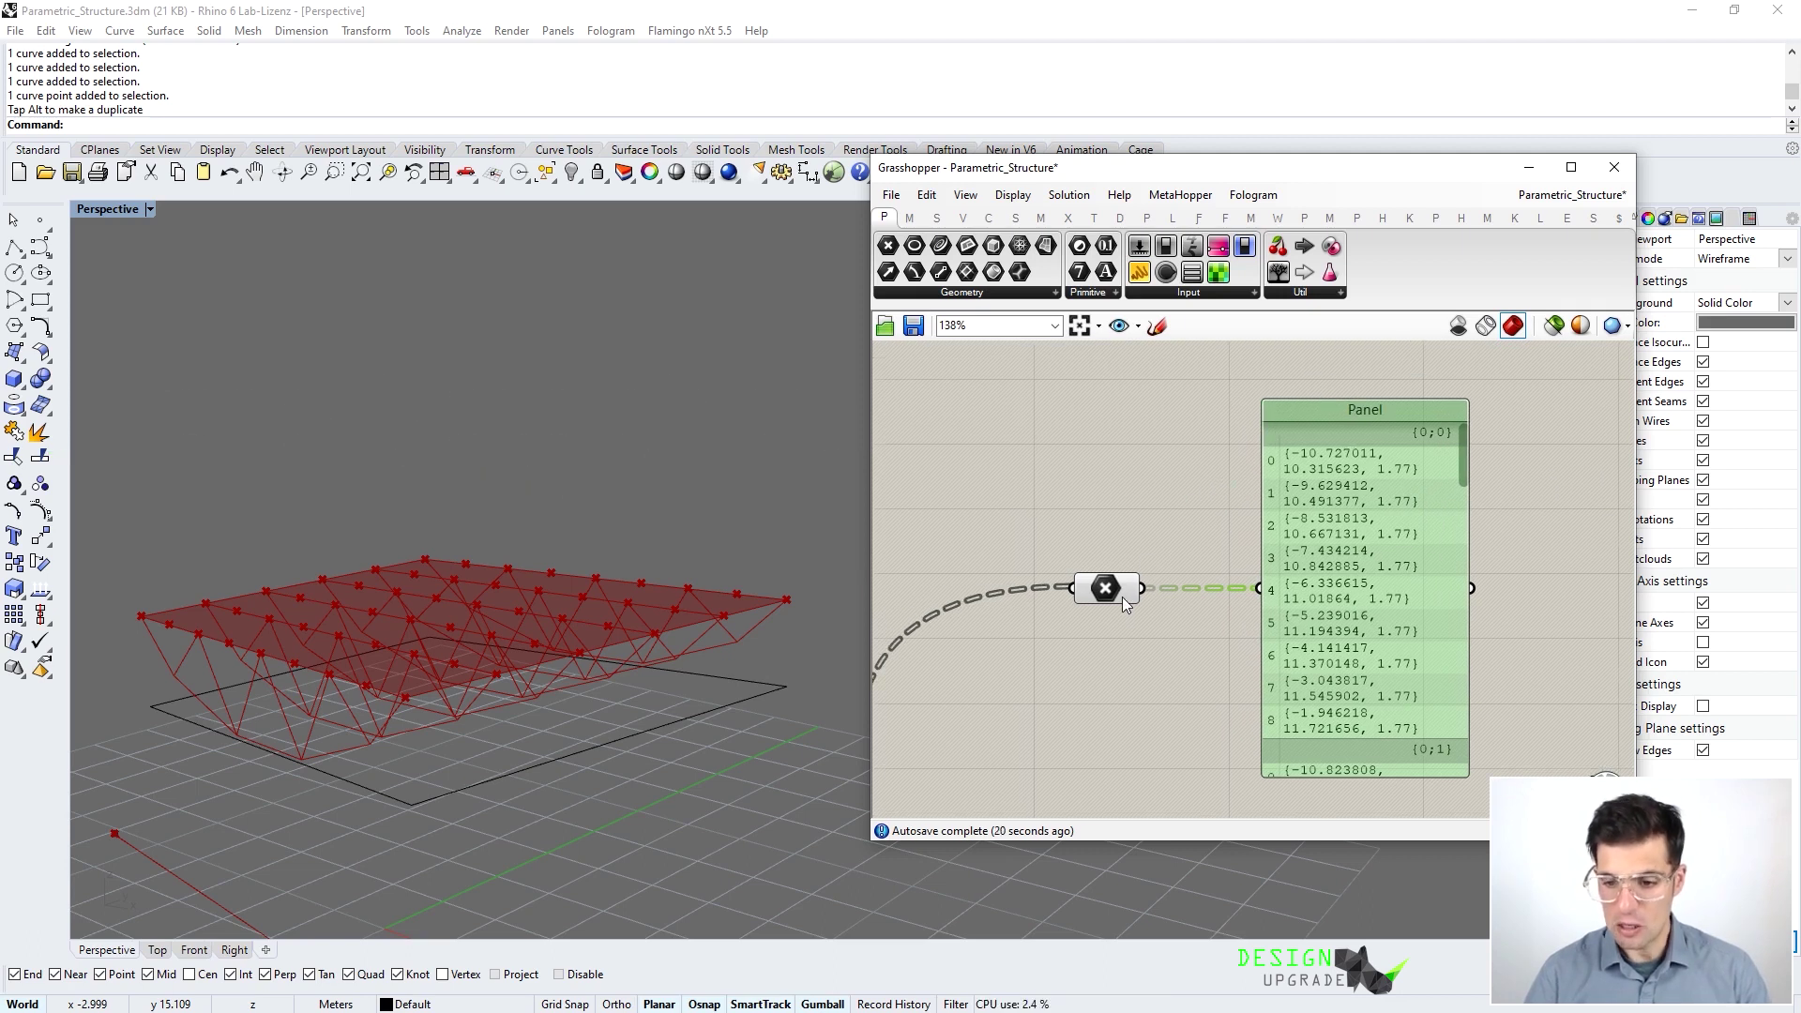
mouse_move(1122, 597)
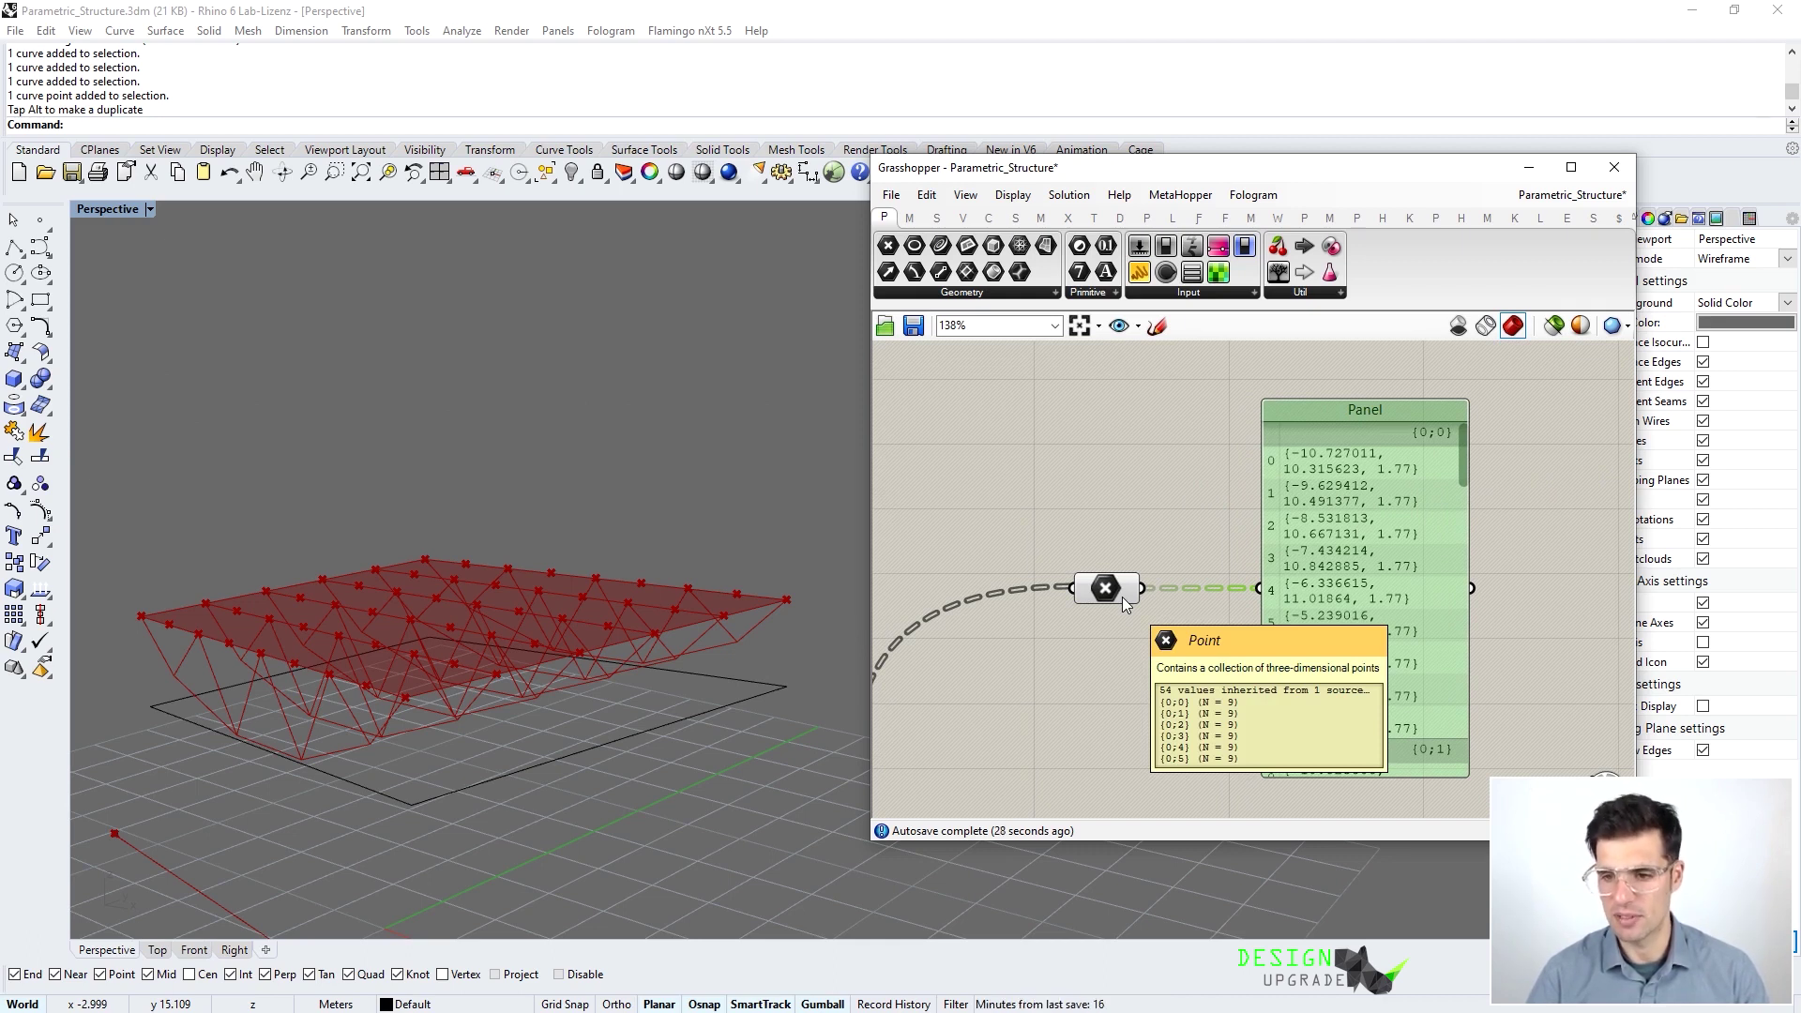
right_drag(1189, 492, 1126, 570)
Add a Param Viewer, connect the Point parameter to it and place it above the Panel
click(1283, 277)
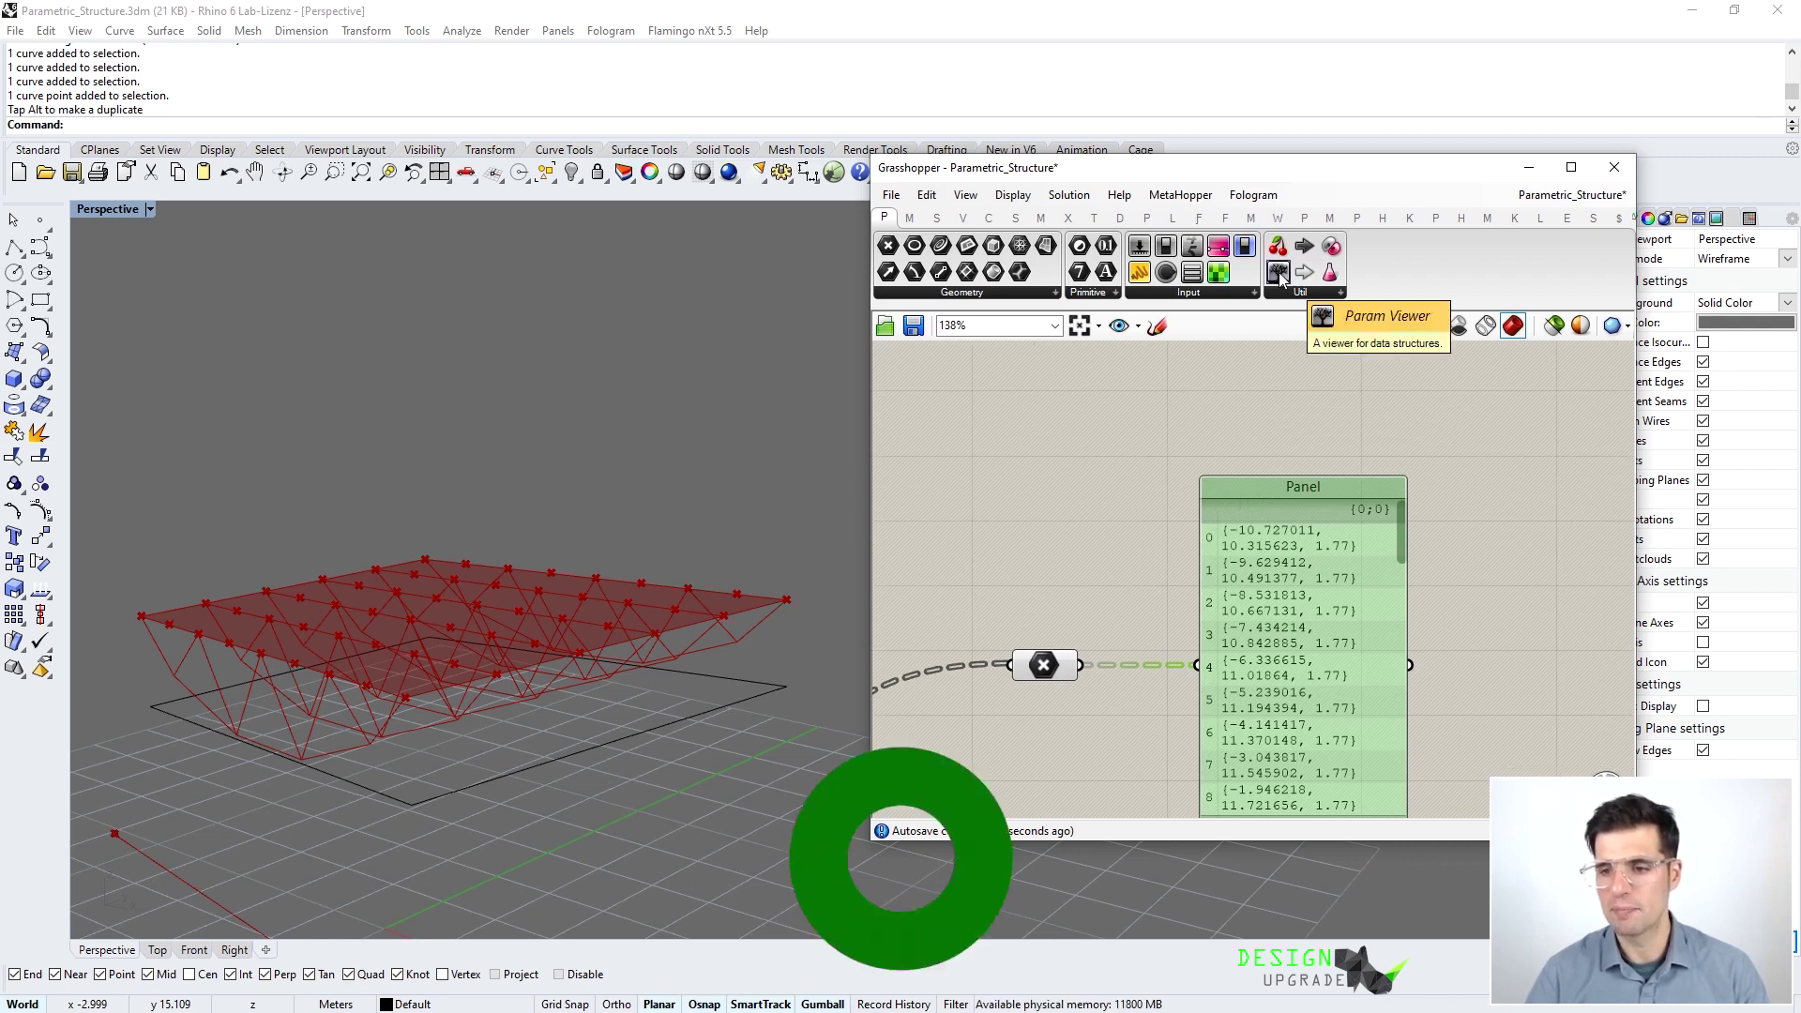
drag(1282, 277, 1168, 396)
right_drag(1064, 582, 1036, 655)
drag(1051, 736, 1195, 425)
right_drag(1199, 425, 1159, 547)
drag(1159, 548, 1169, 507)
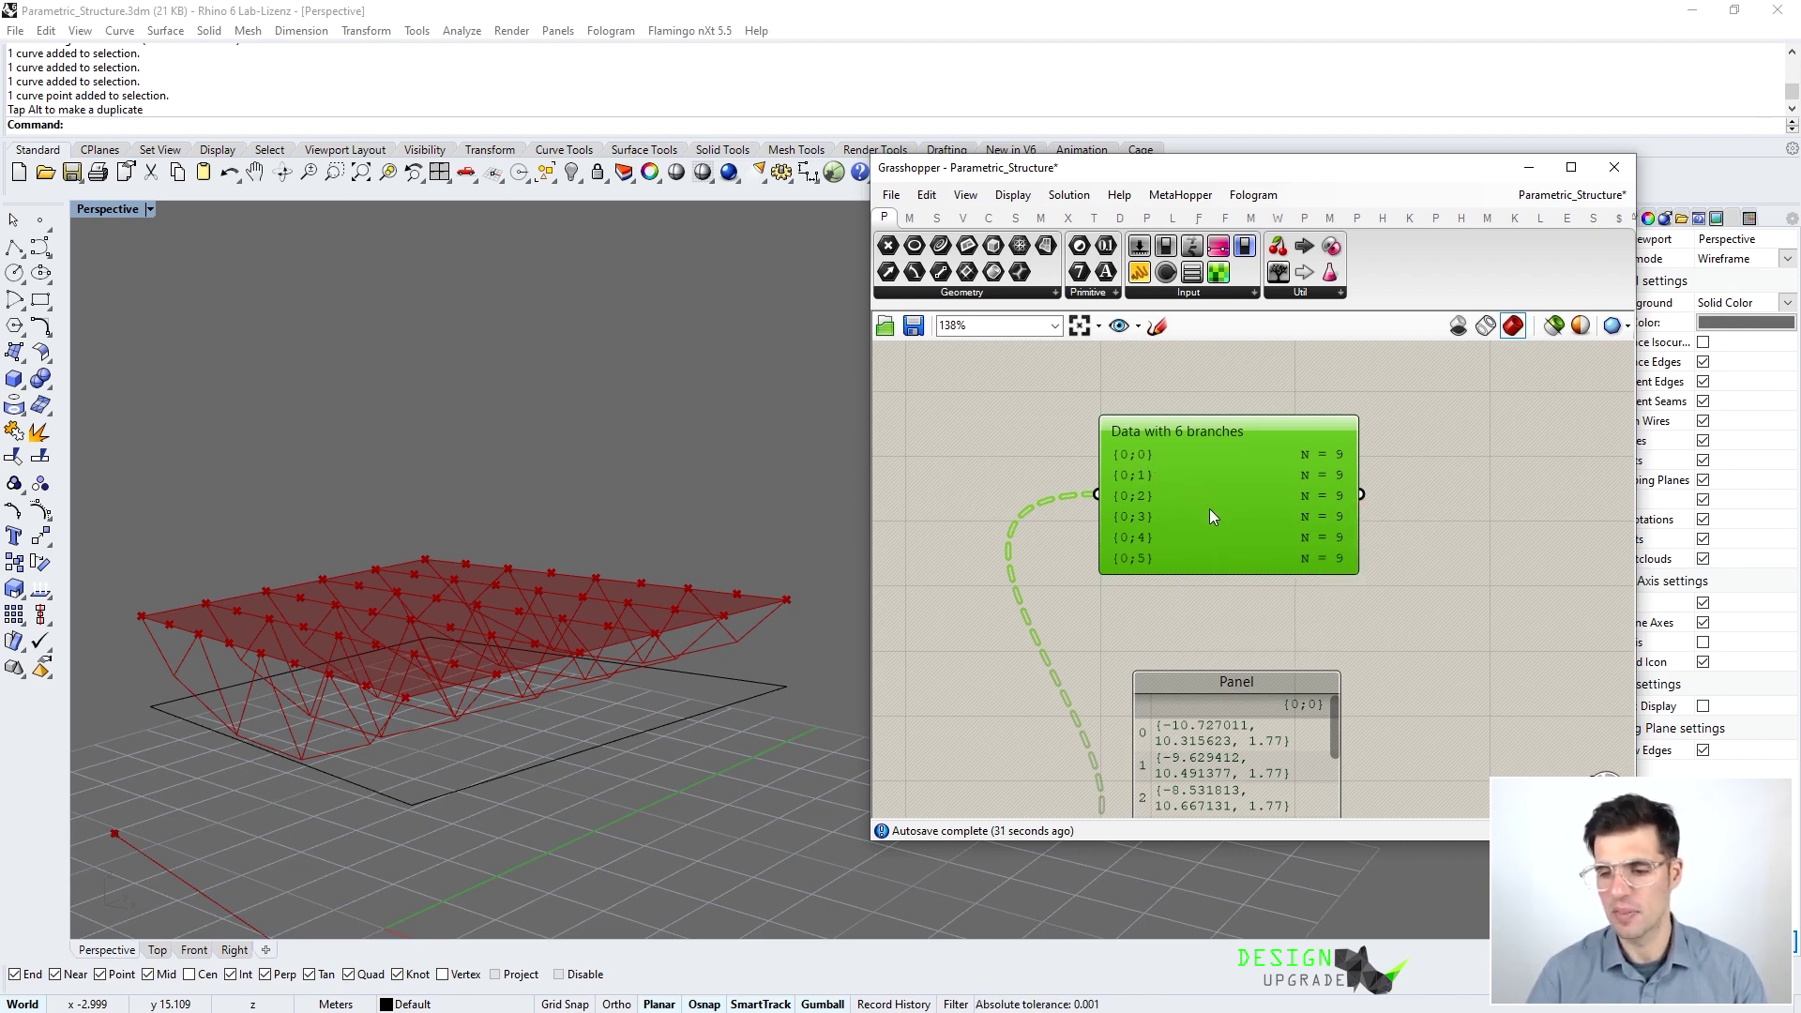
Switch the Param Viewer to its Draw Tree display and examine the branch diagram up close
click(1206, 369)
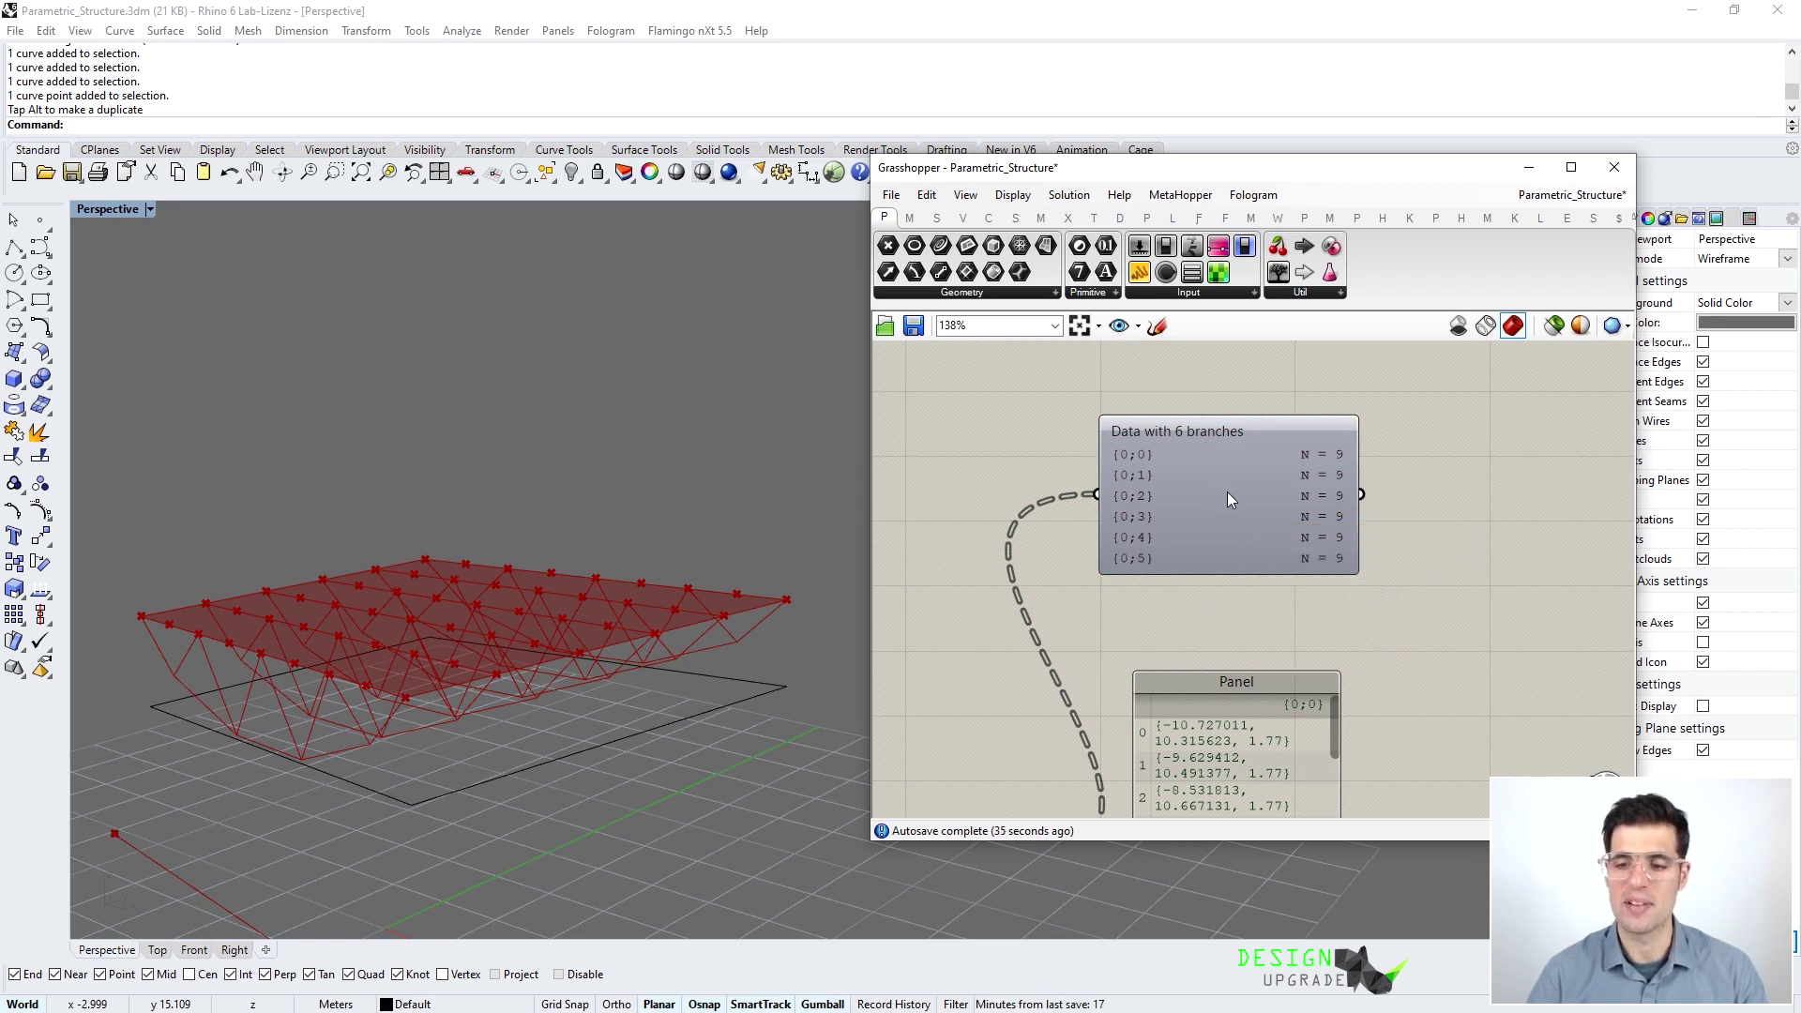
right_click(1229, 492)
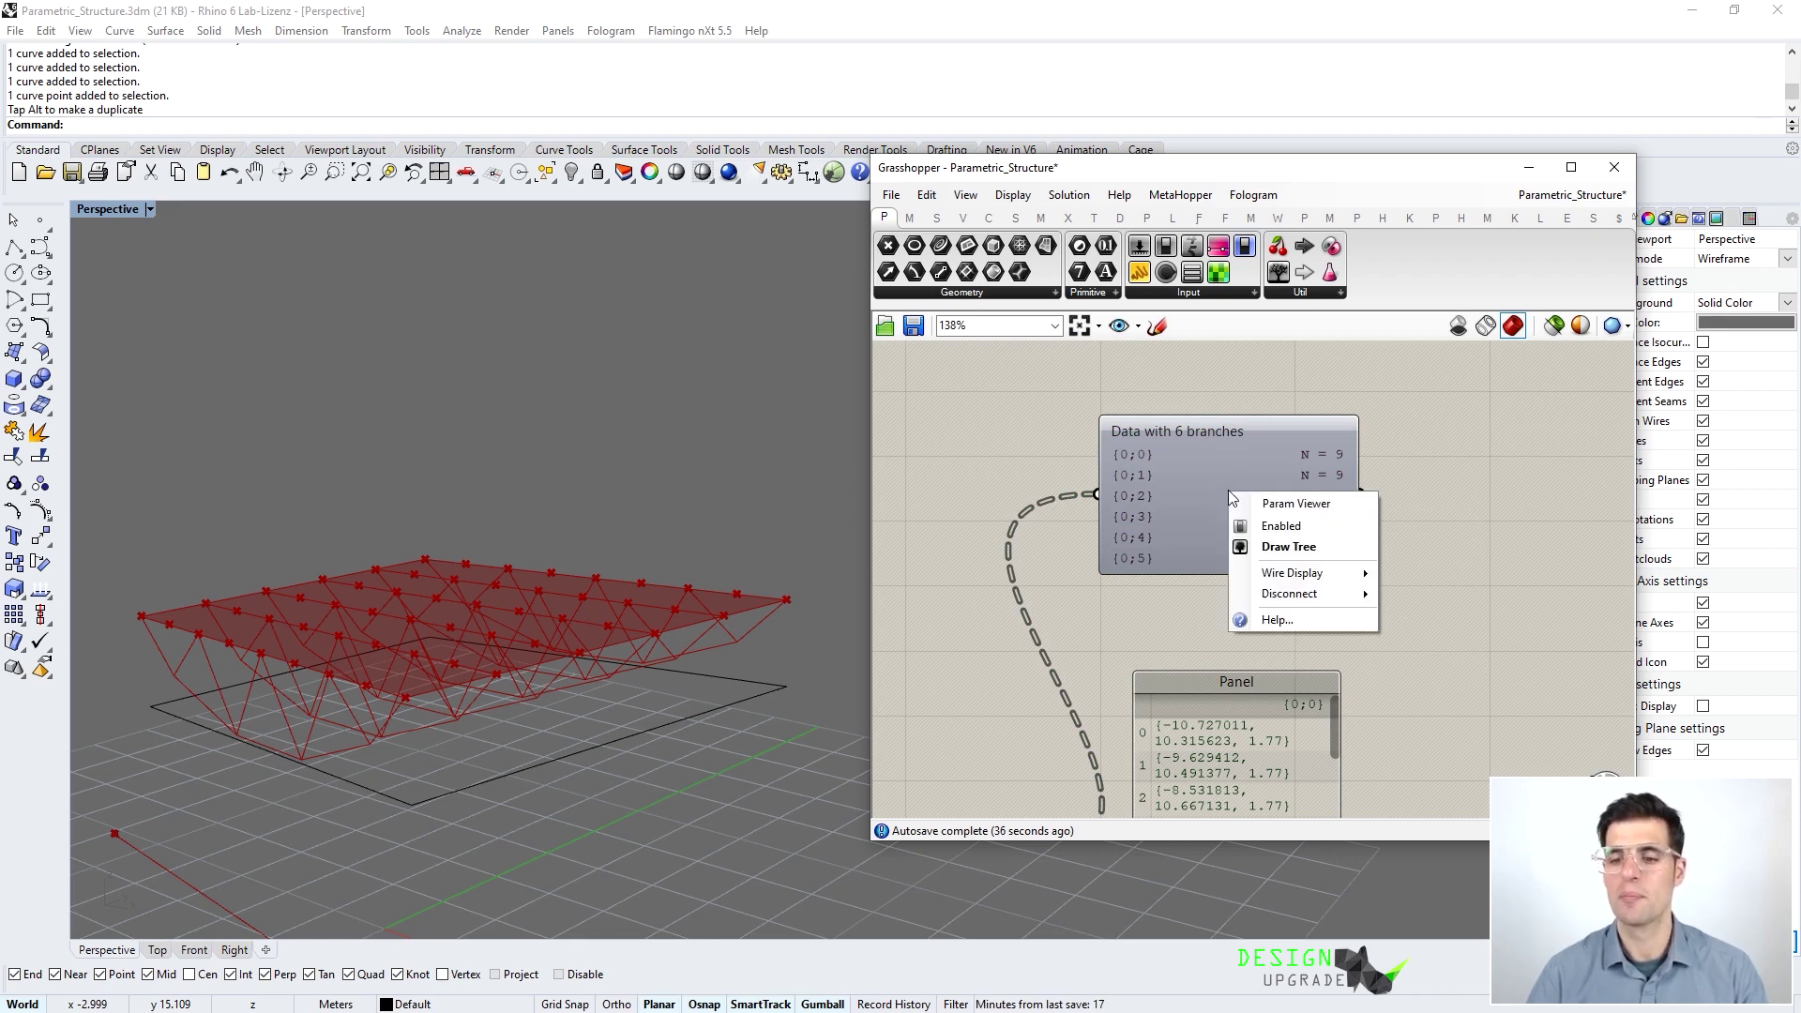
click(1283, 548)
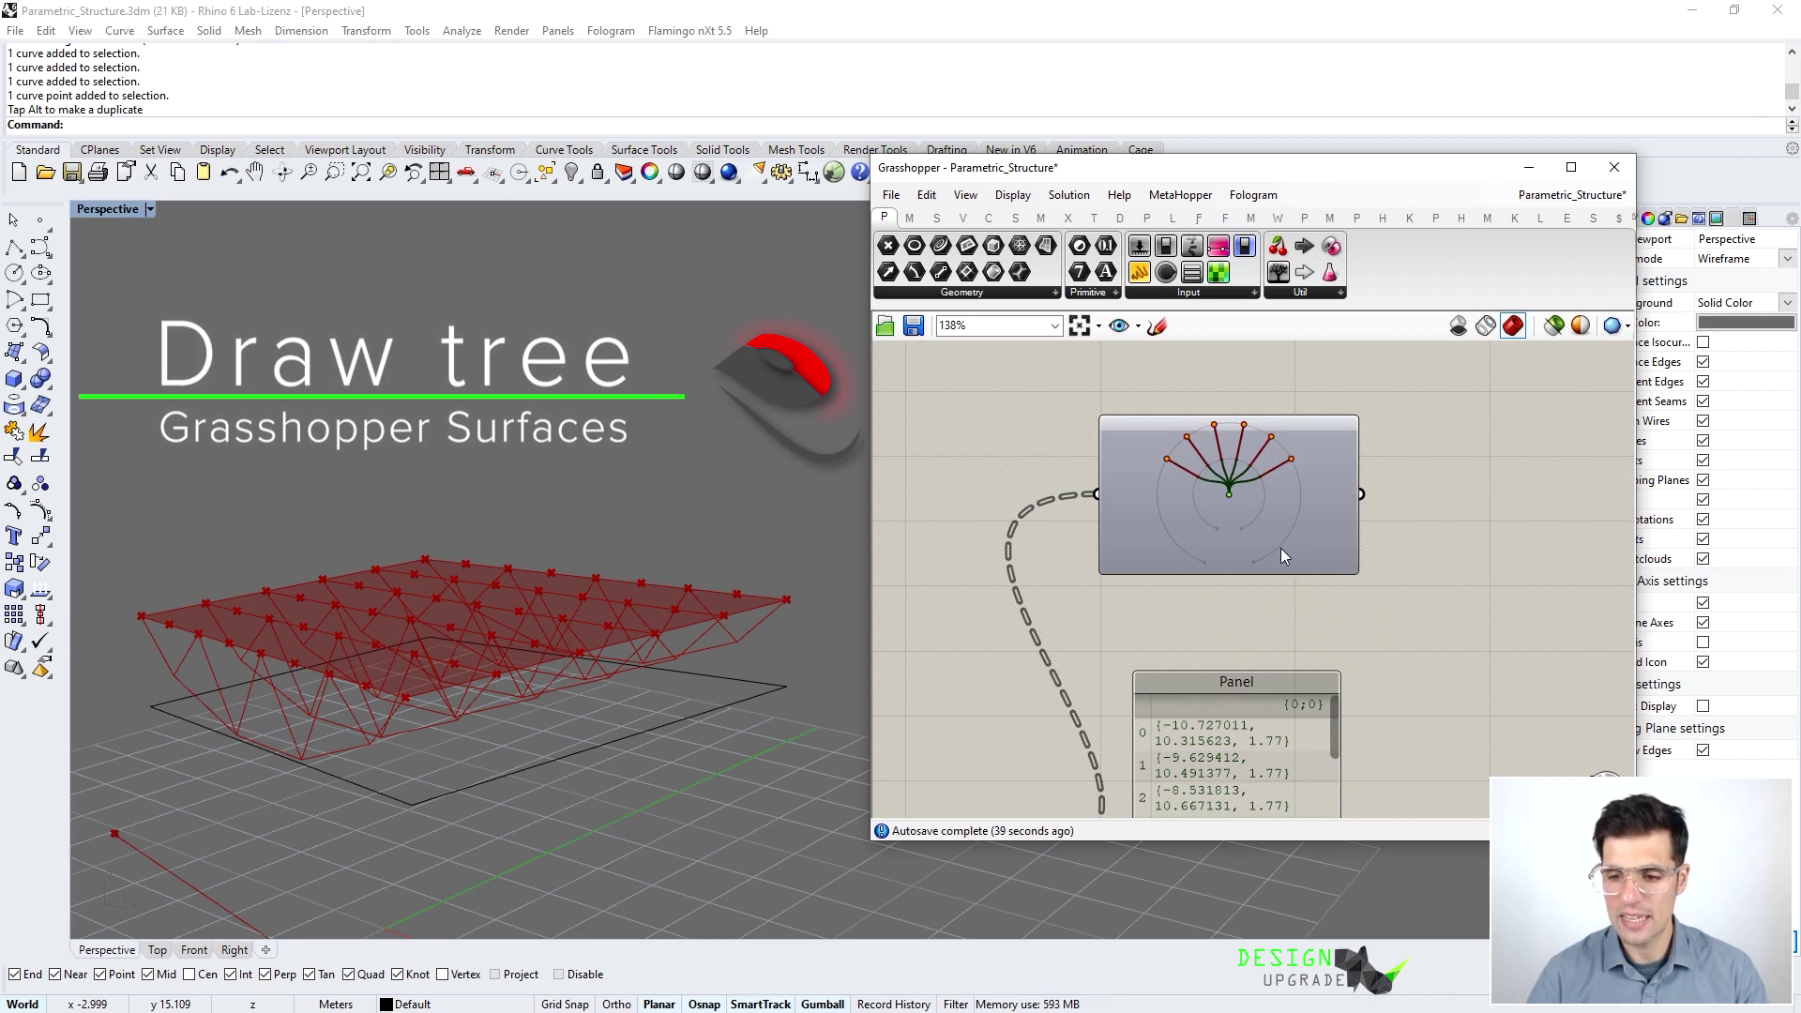
scroll(1231, 437, up, 3)
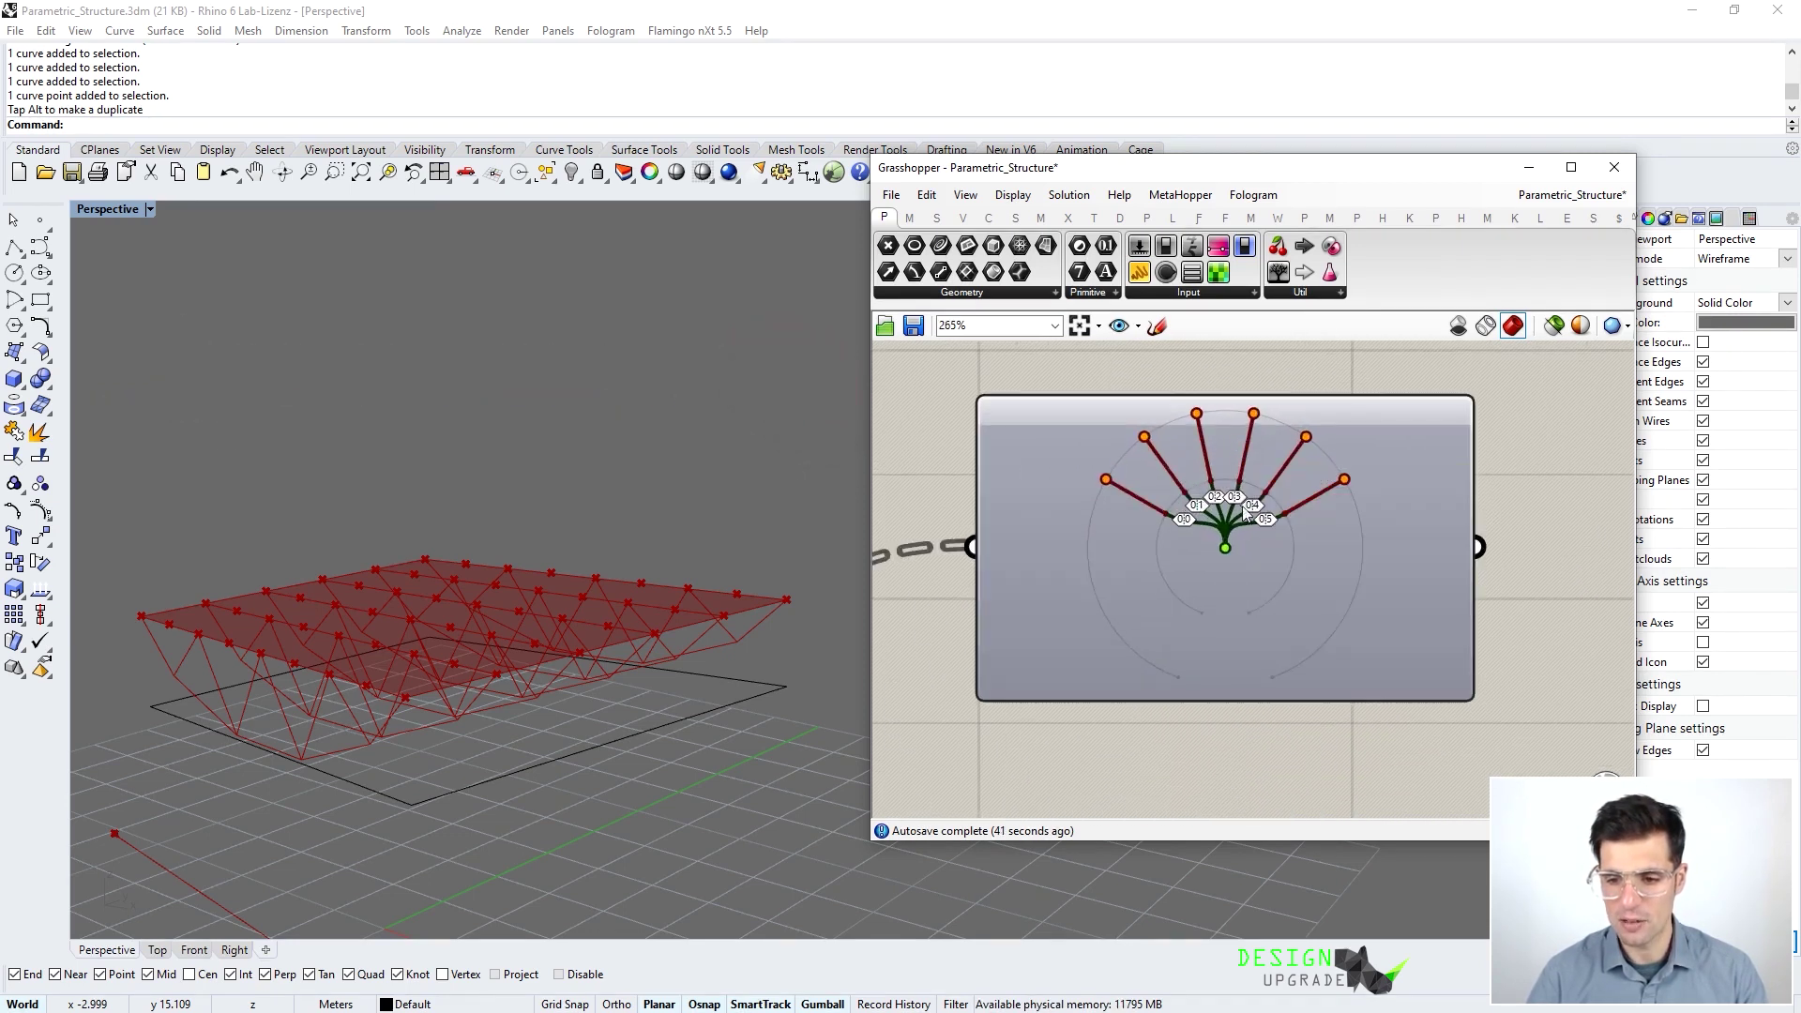
scroll(1231, 554, up, 1)
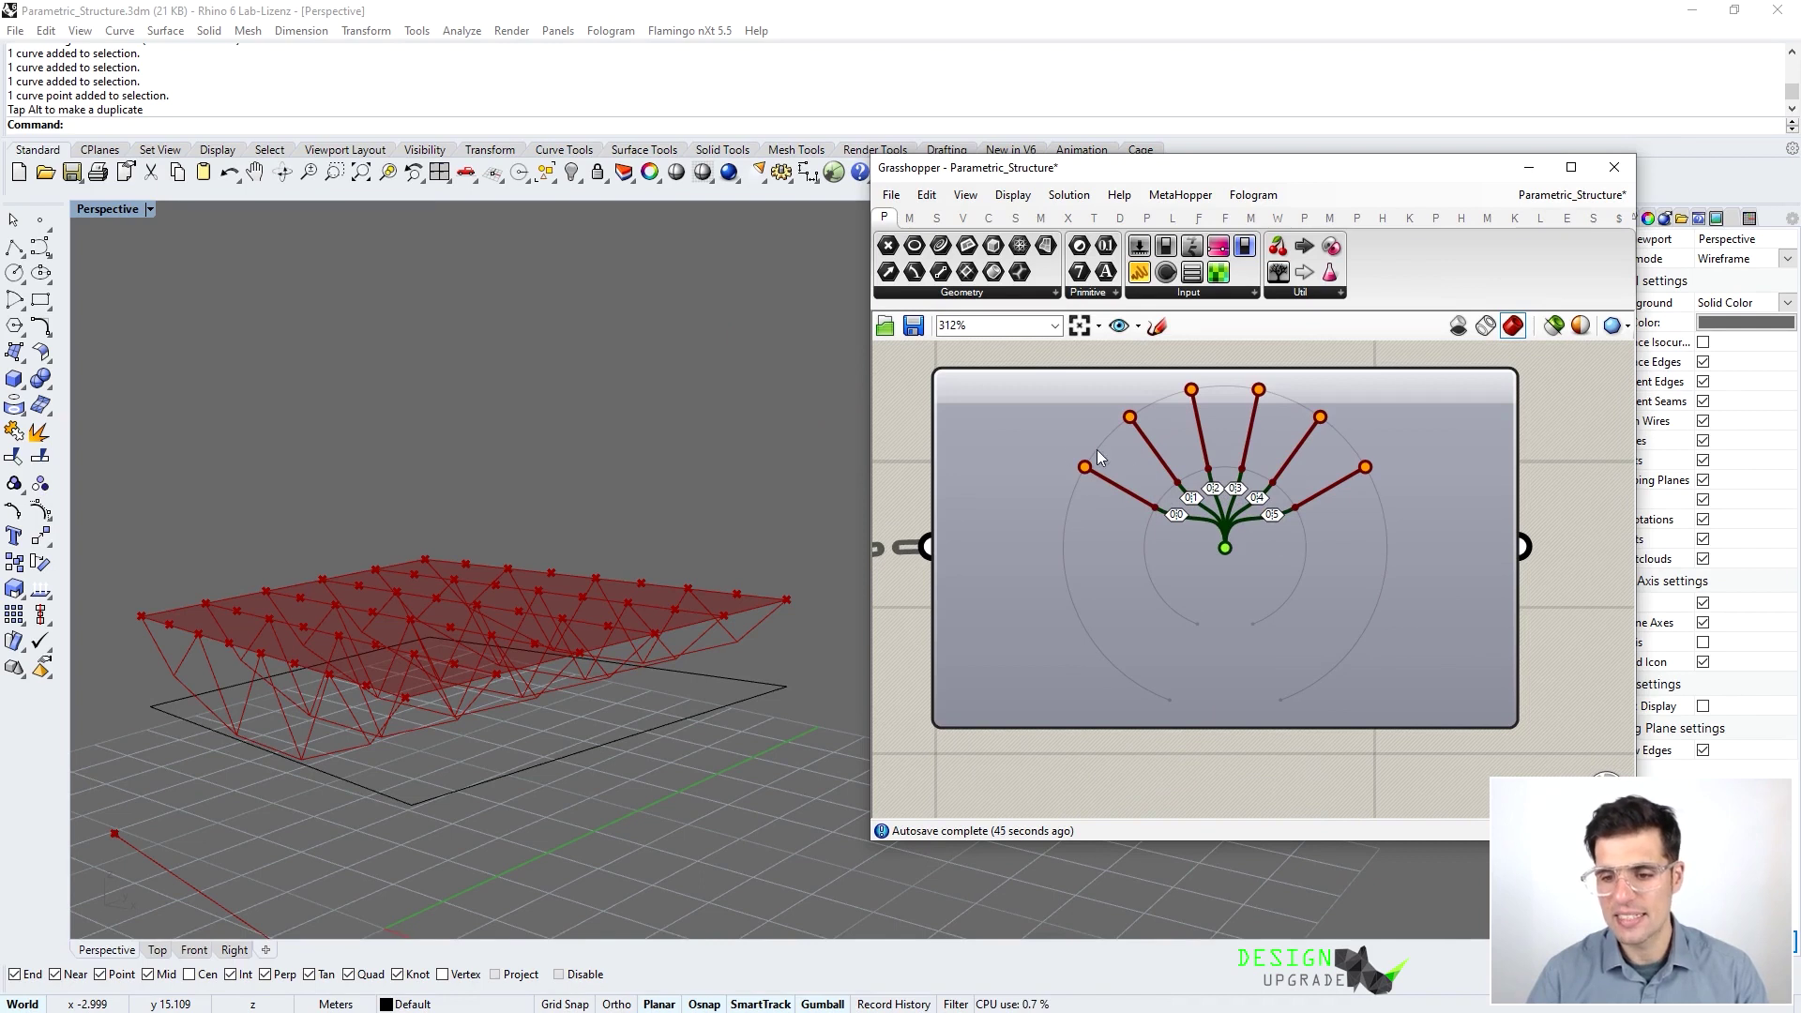
scroll(1187, 452, up, 2)
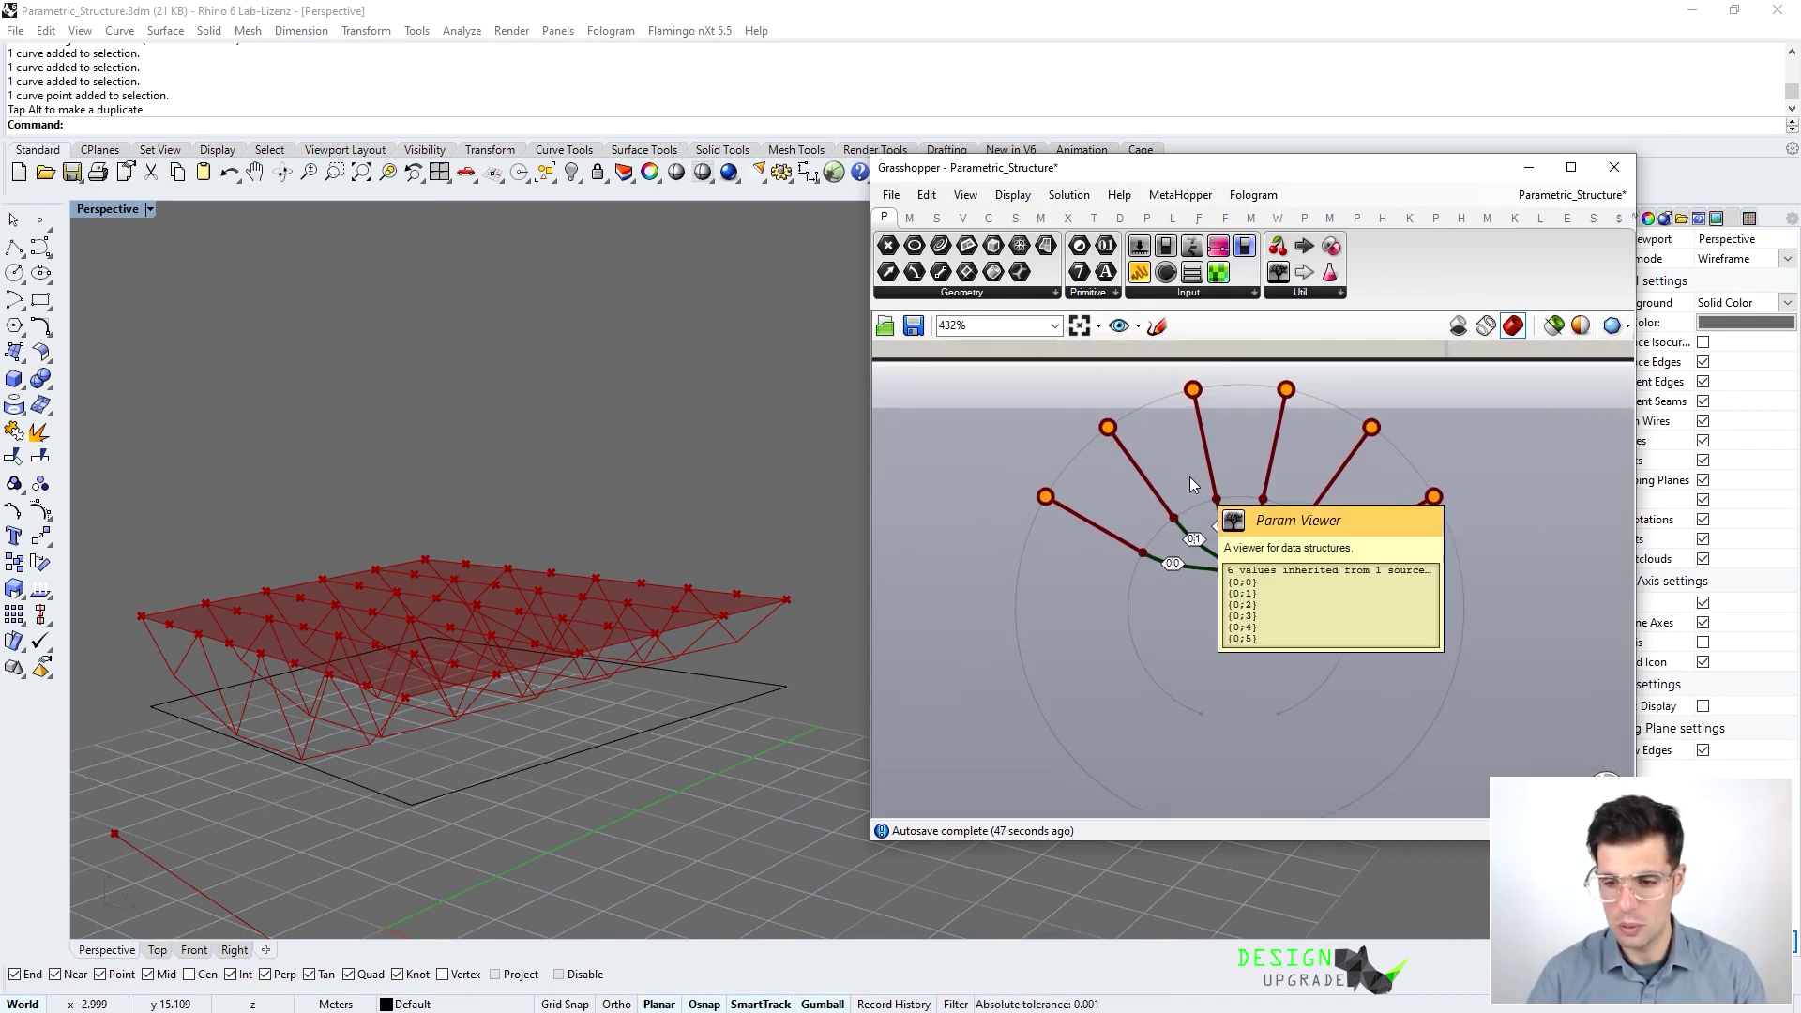
scroll(1216, 474, down, 8)
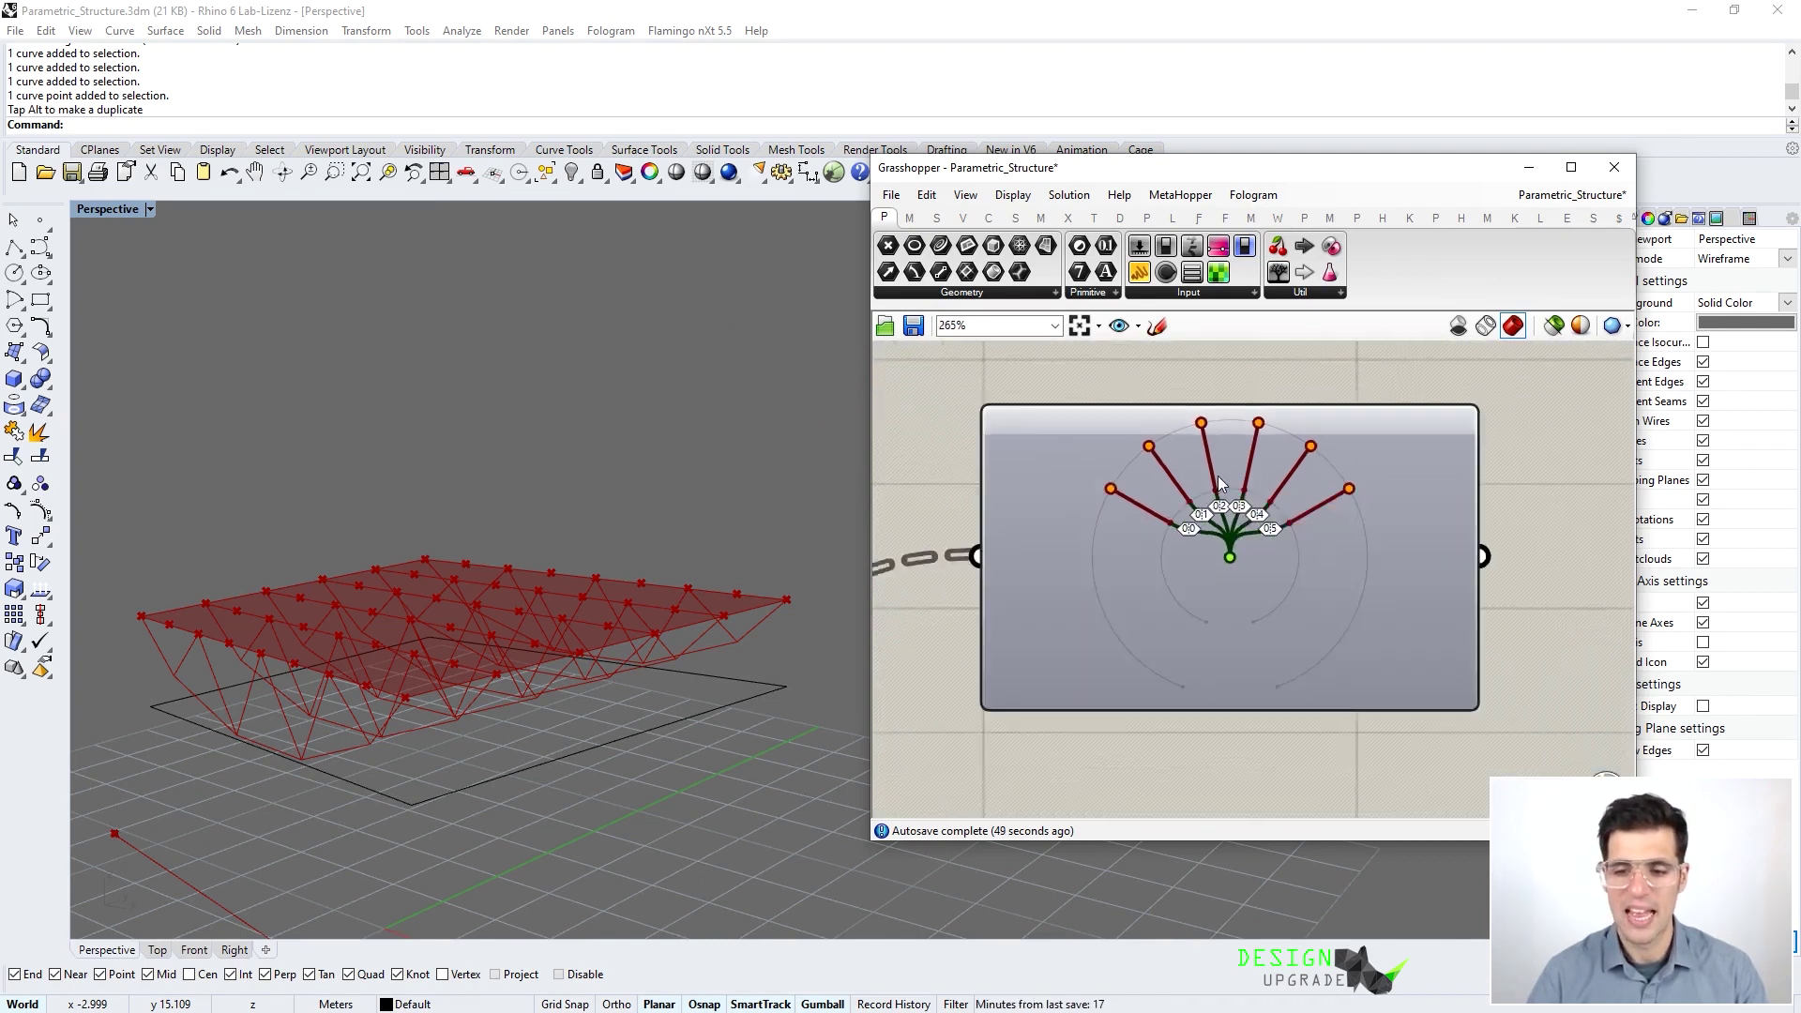
Add a Point List component fed by the Point parameter and place it above the Param Viewer
right_drag(1178, 587, 1248, 504)
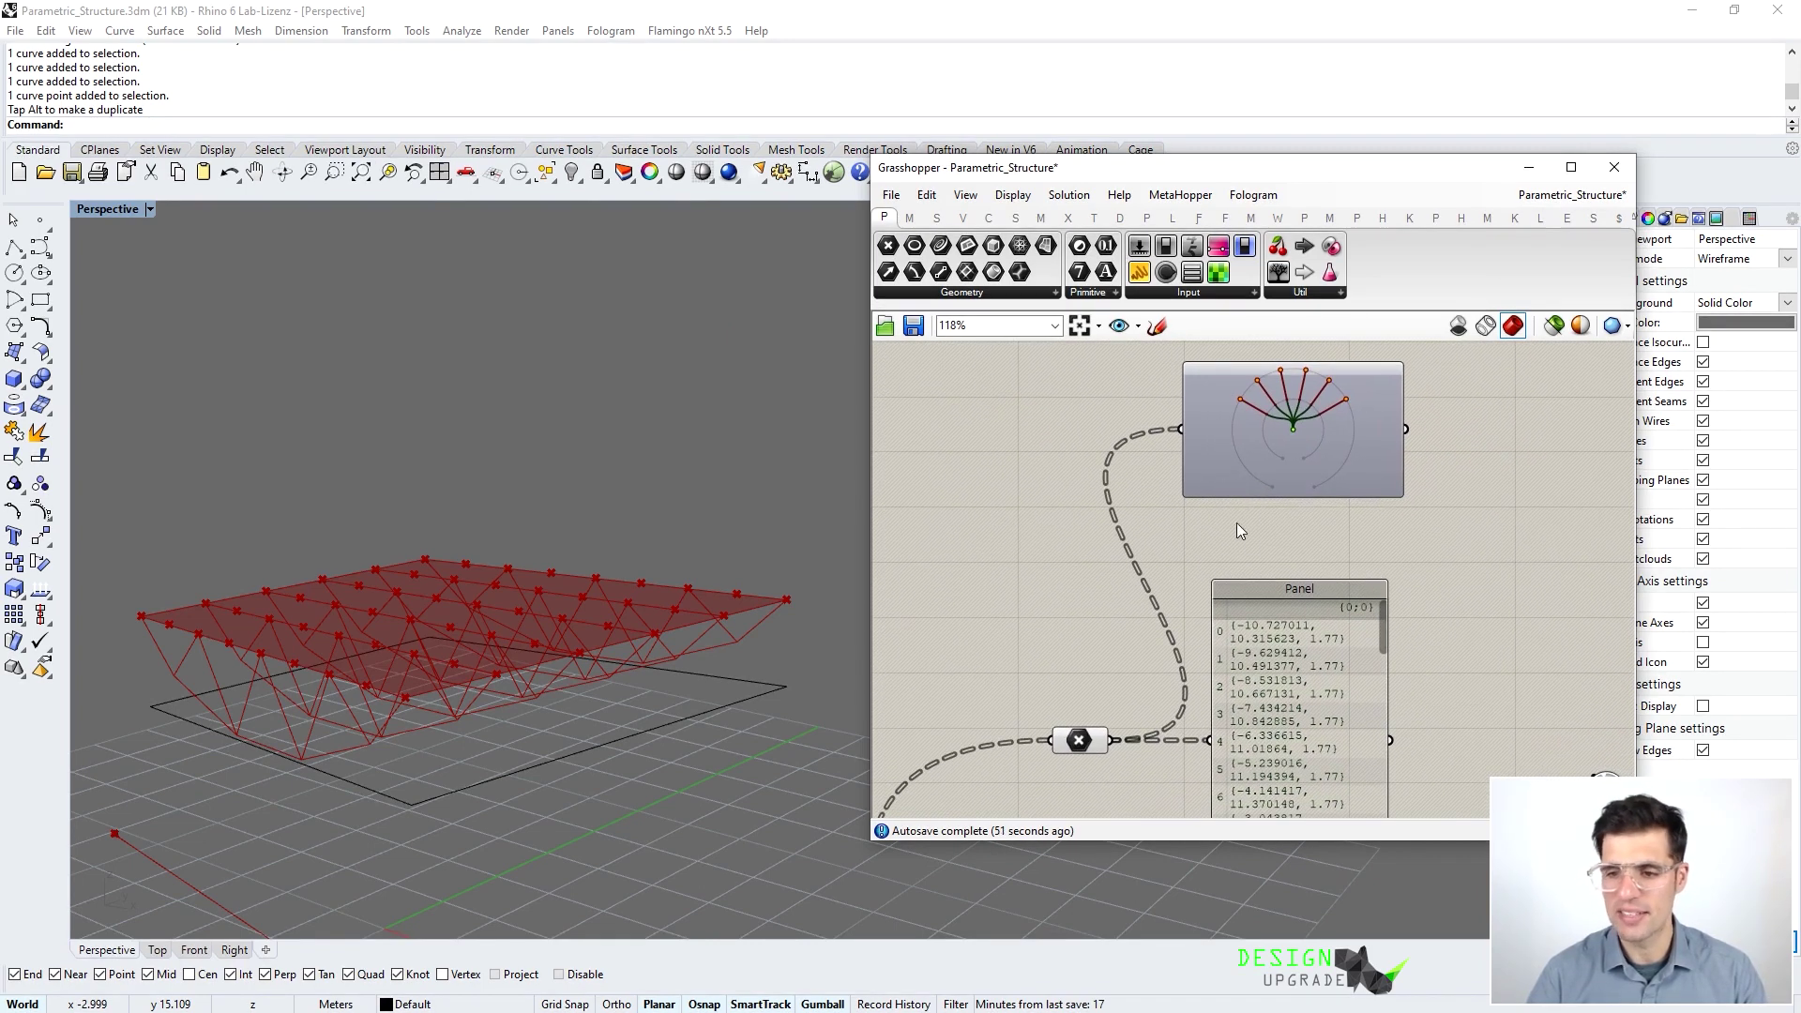
double_click(1050, 557)
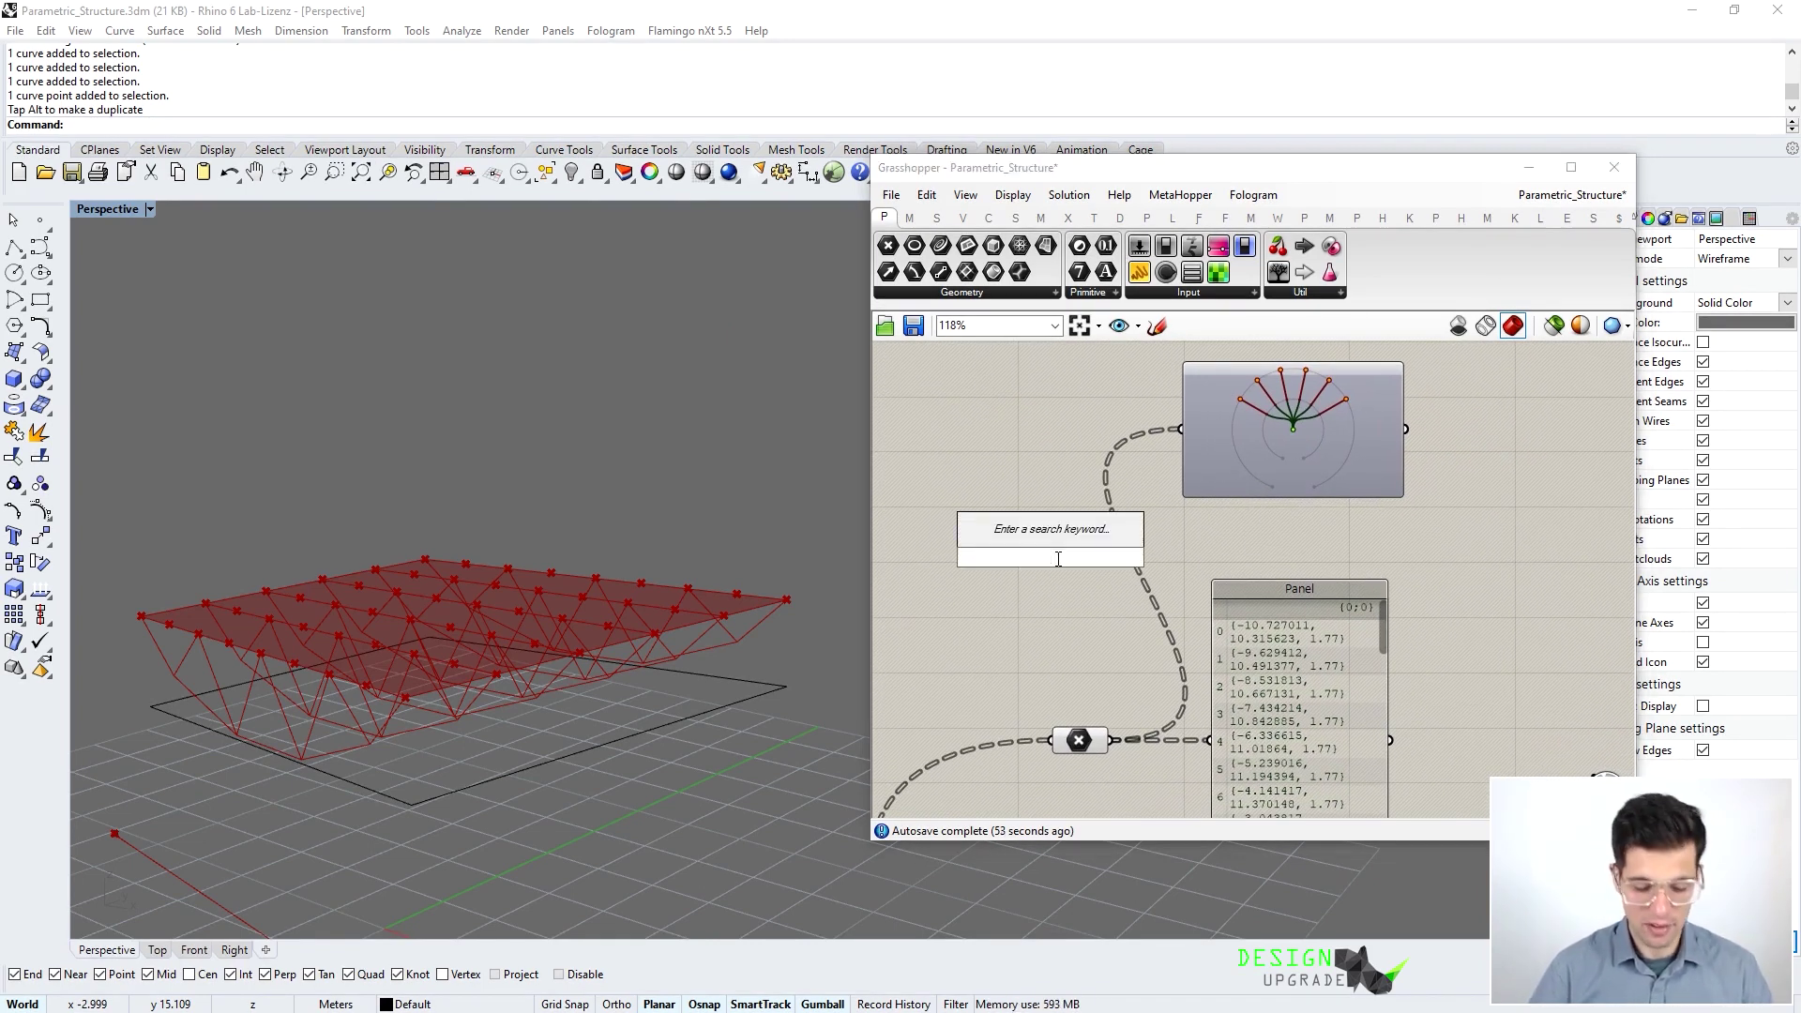
text(poin)
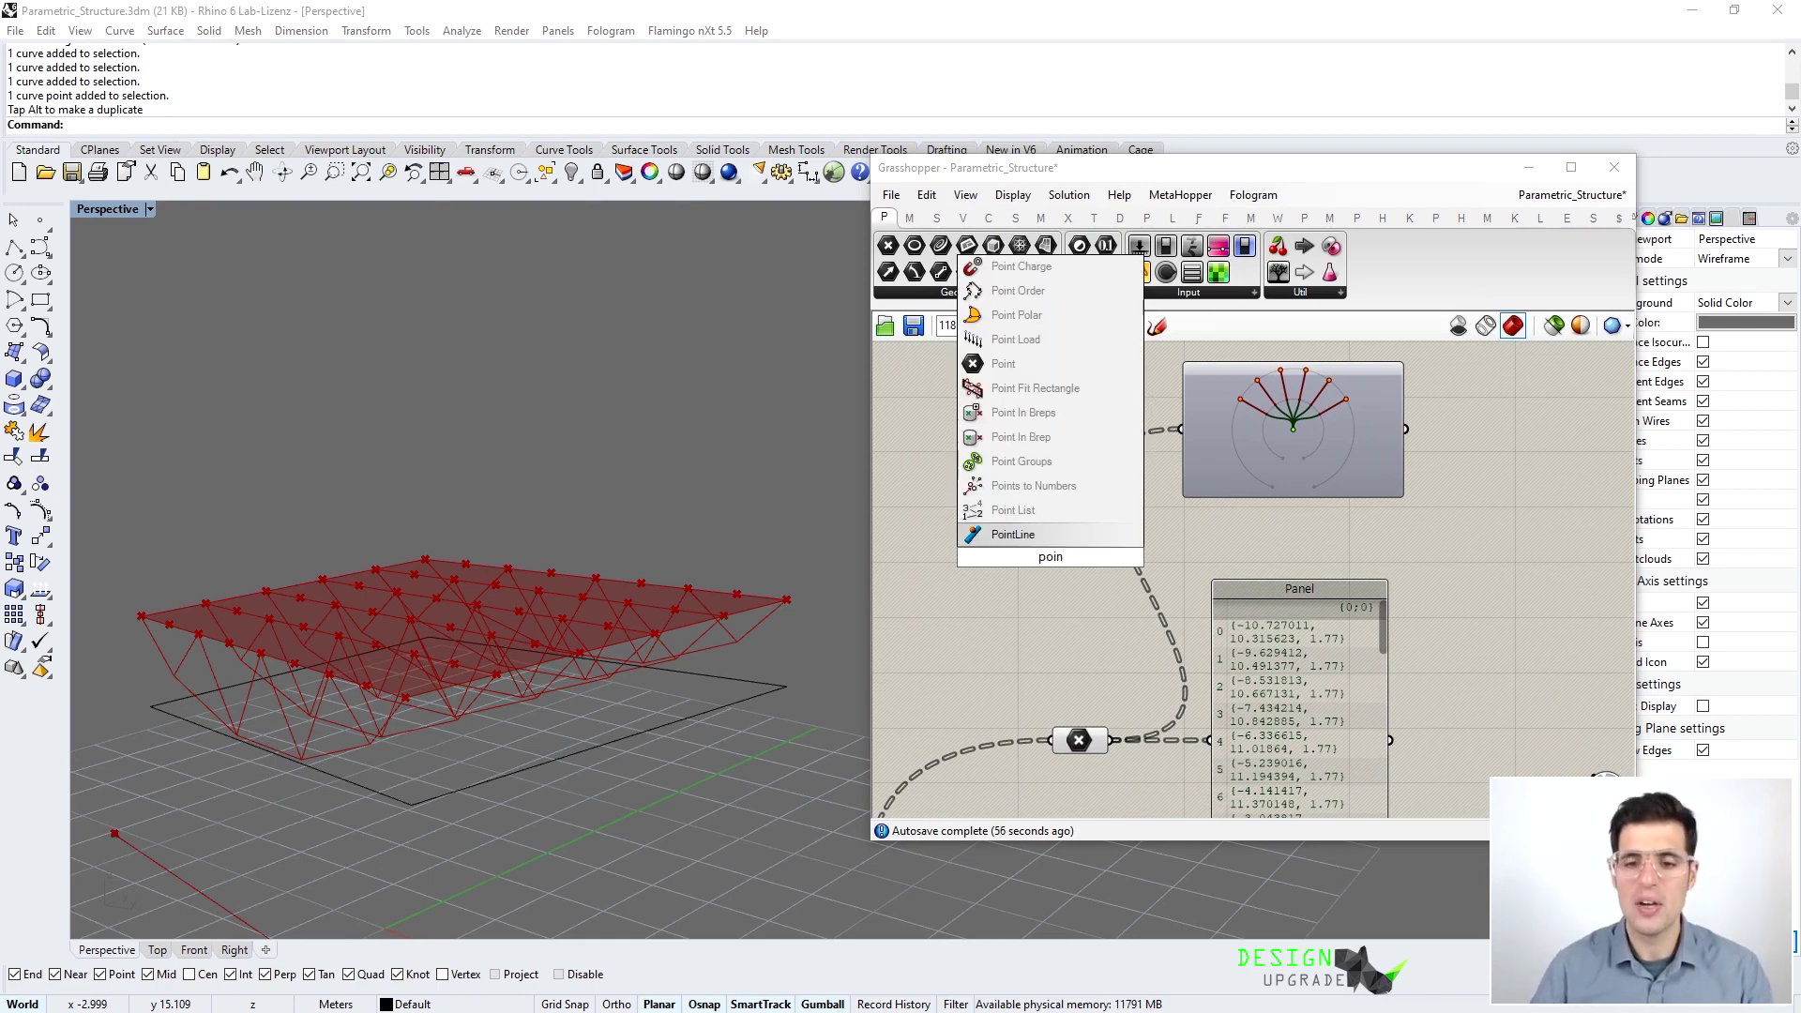
click(1015, 507)
drag(1112, 740, 1011, 547)
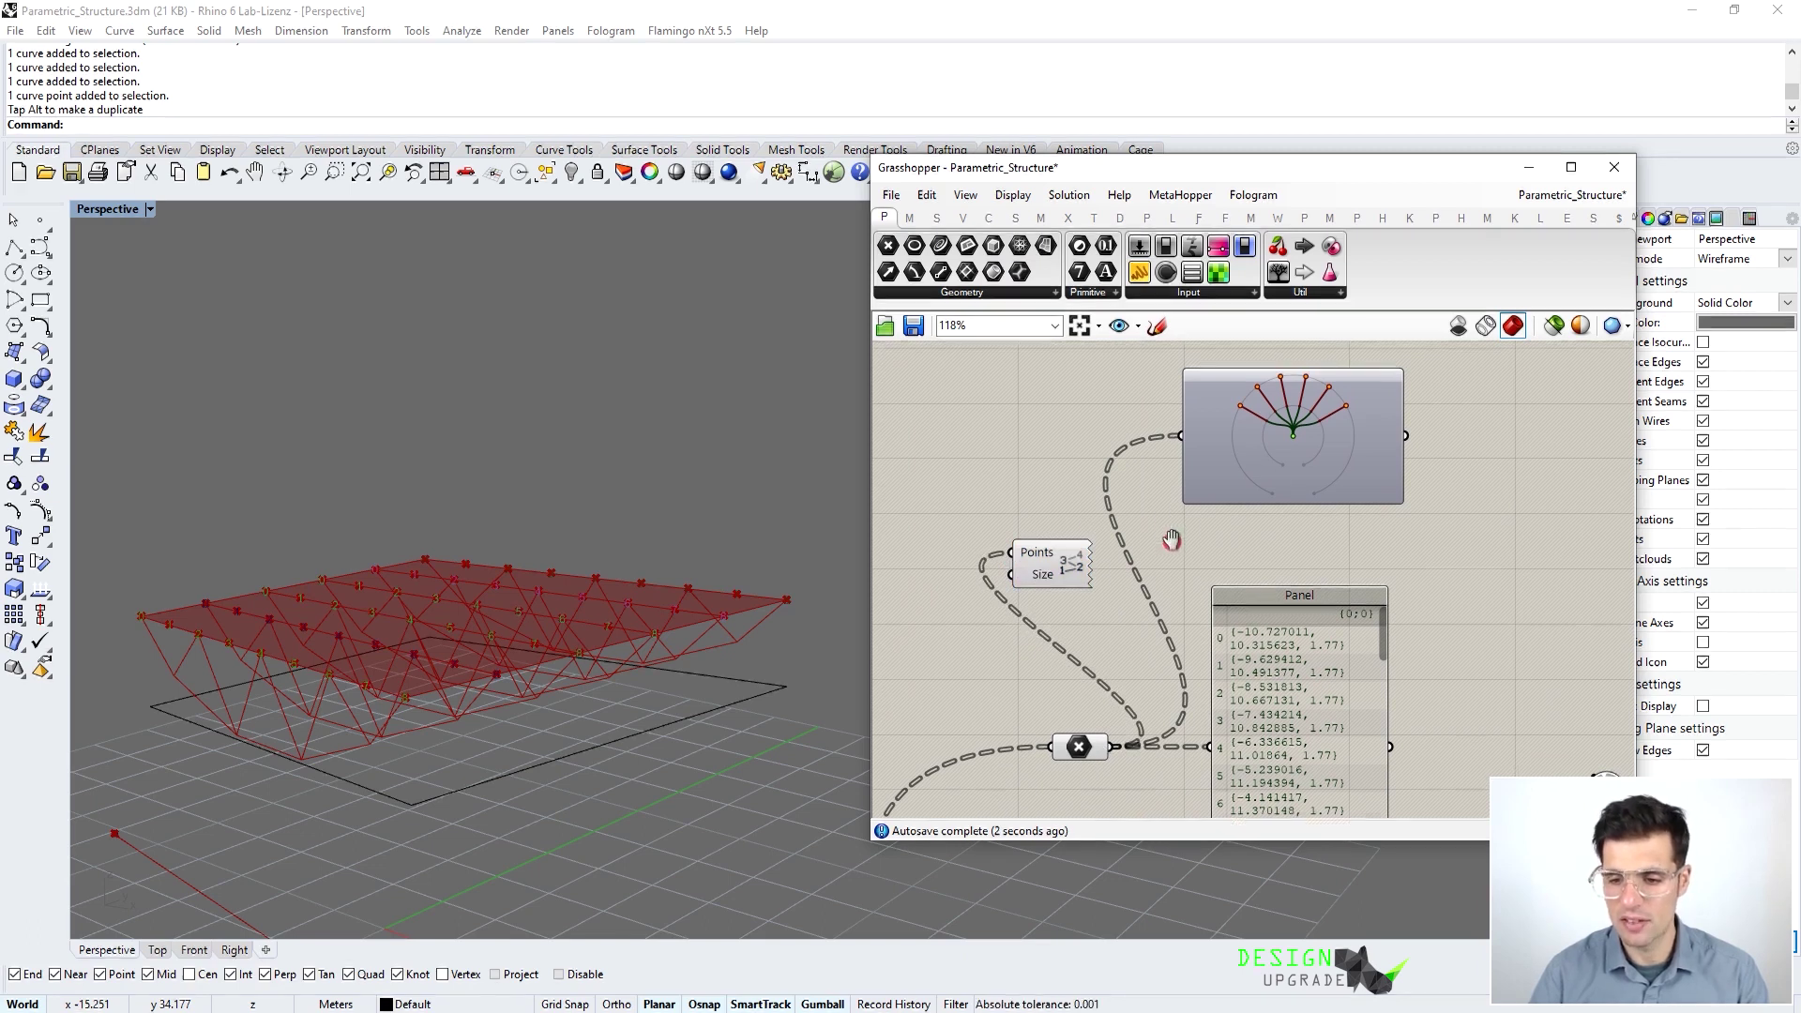
right_drag(1185, 508, 1206, 615)
drag(1075, 674, 1281, 390)
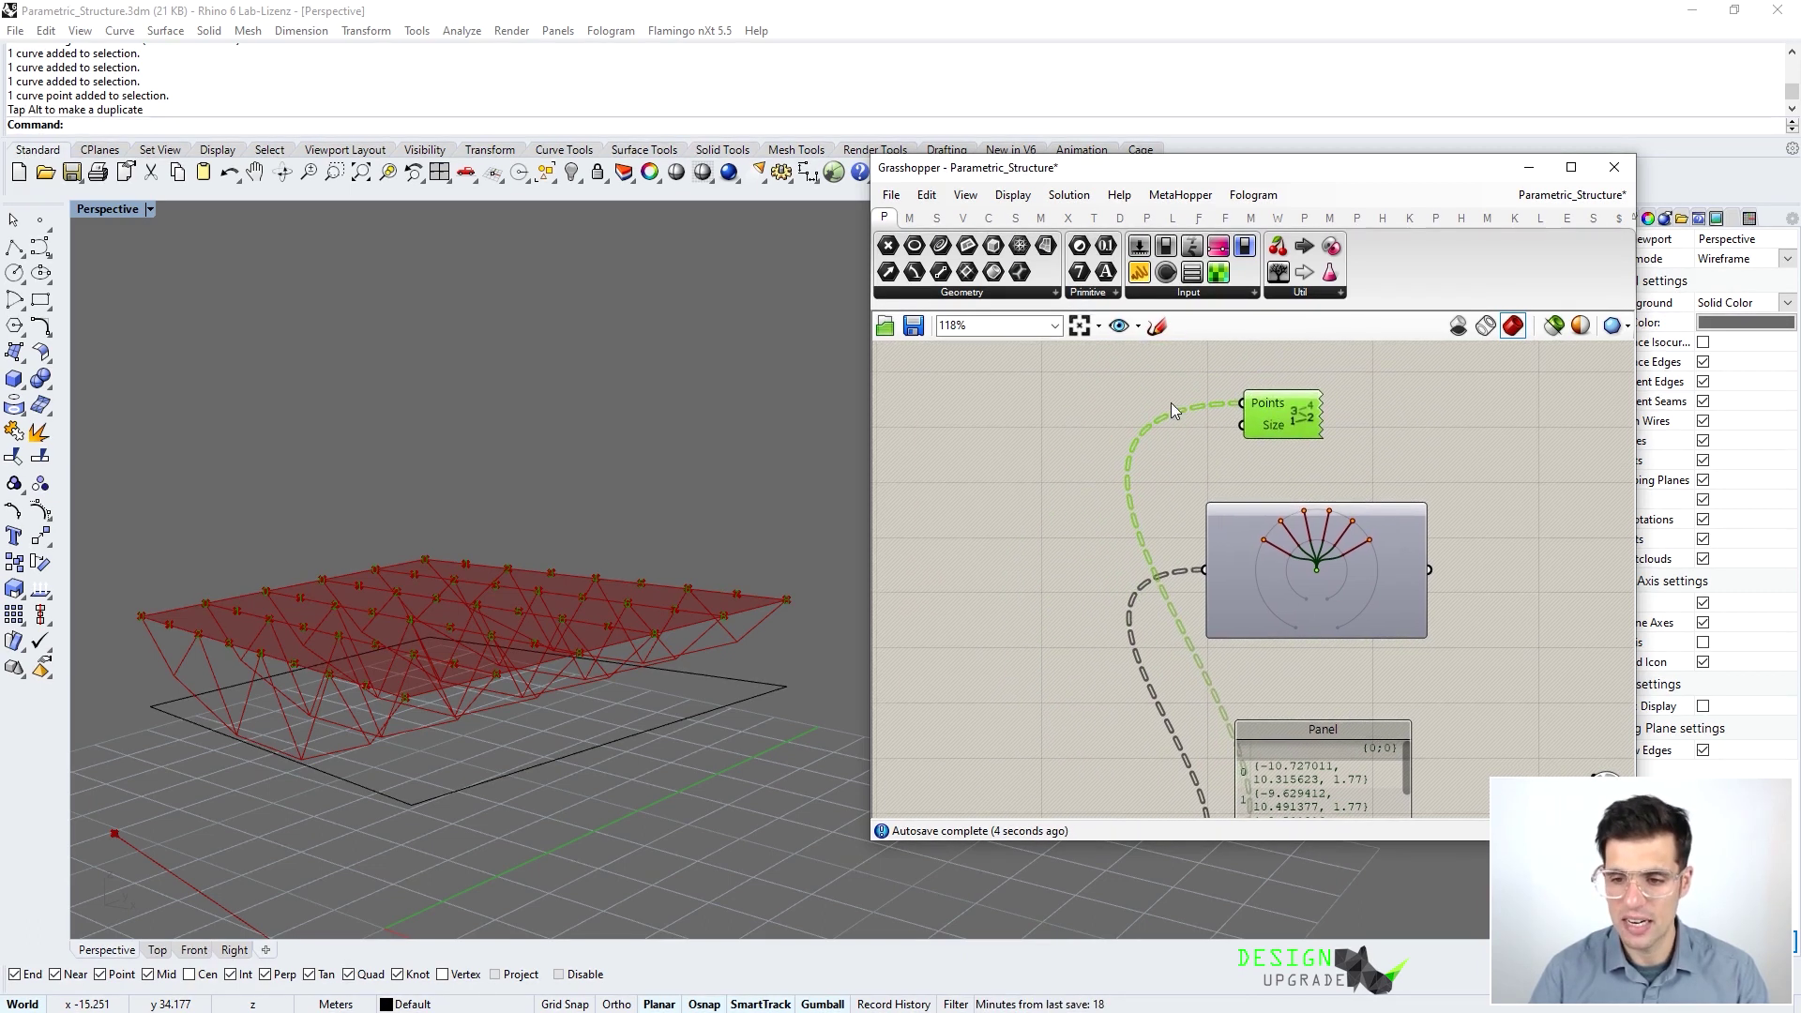
Add a number slider set to 0.5, connect it to the Point List's Size input and inspect the numbered points
double_click(1183, 455)
text(0)
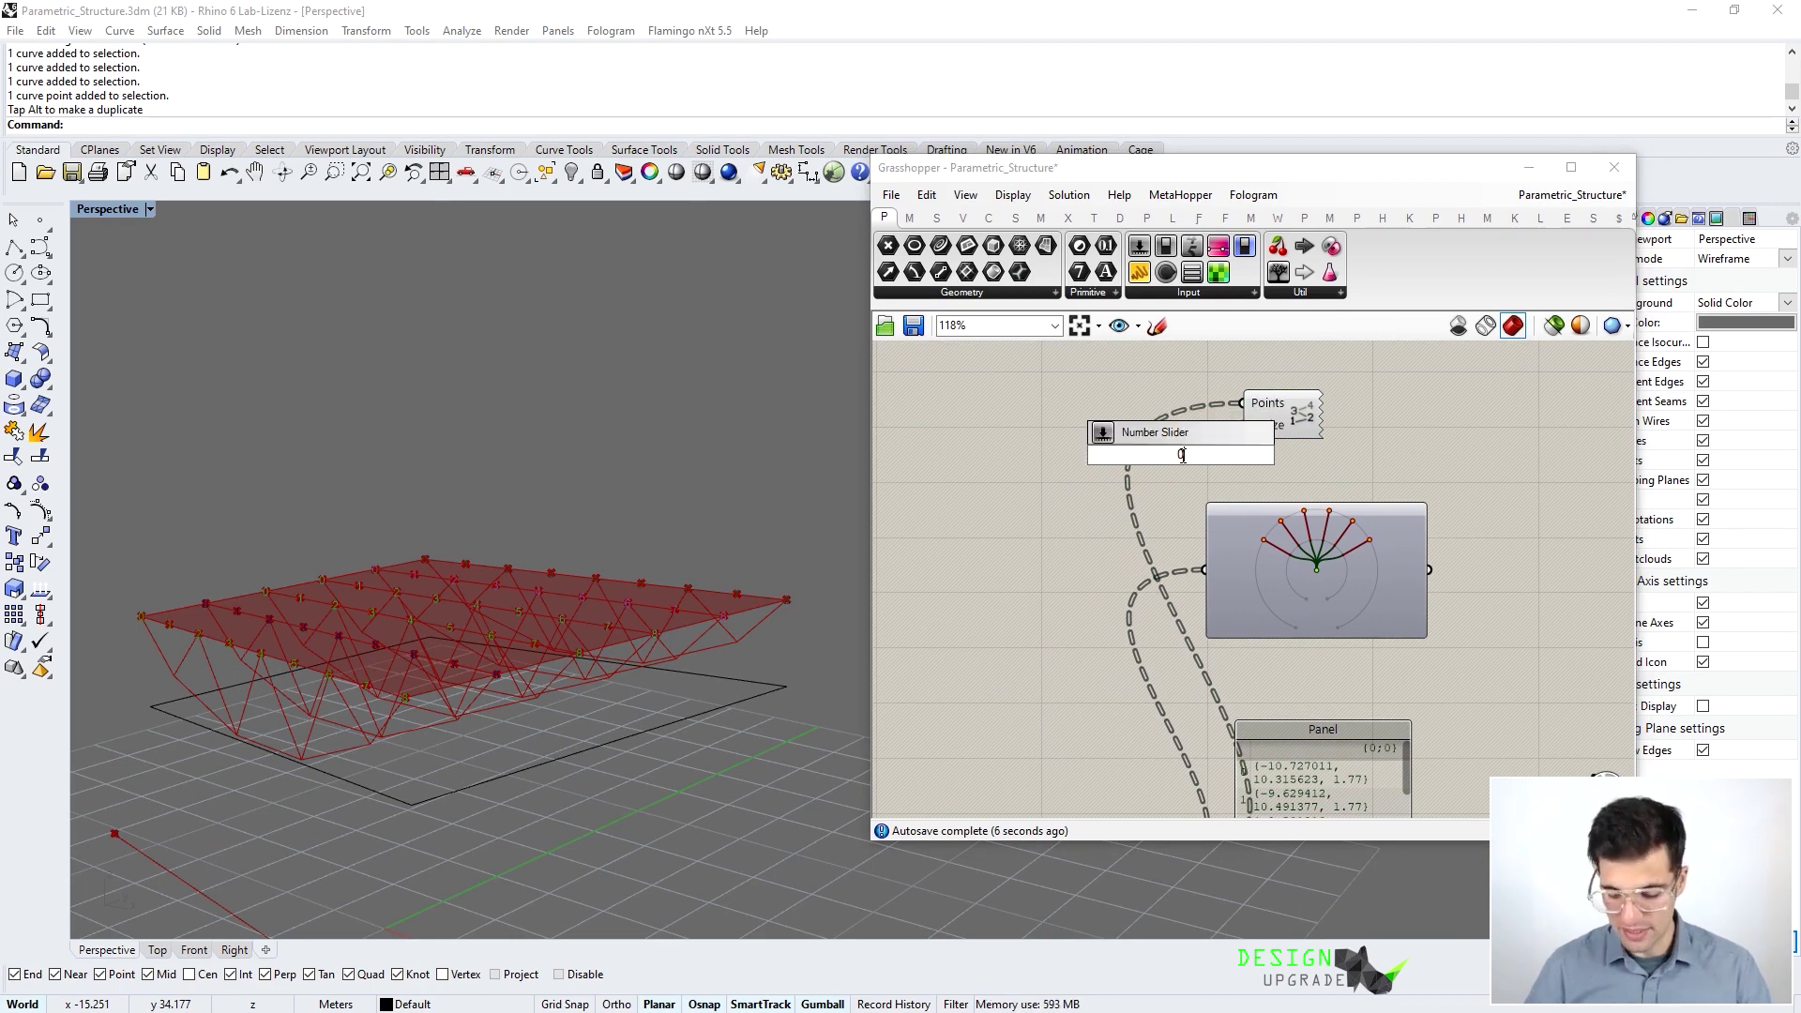
key(Return)
drag(1180, 454, 1242, 425)
drag(1129, 420, 1138, 429)
right_drag(341, 561, 570, 660)
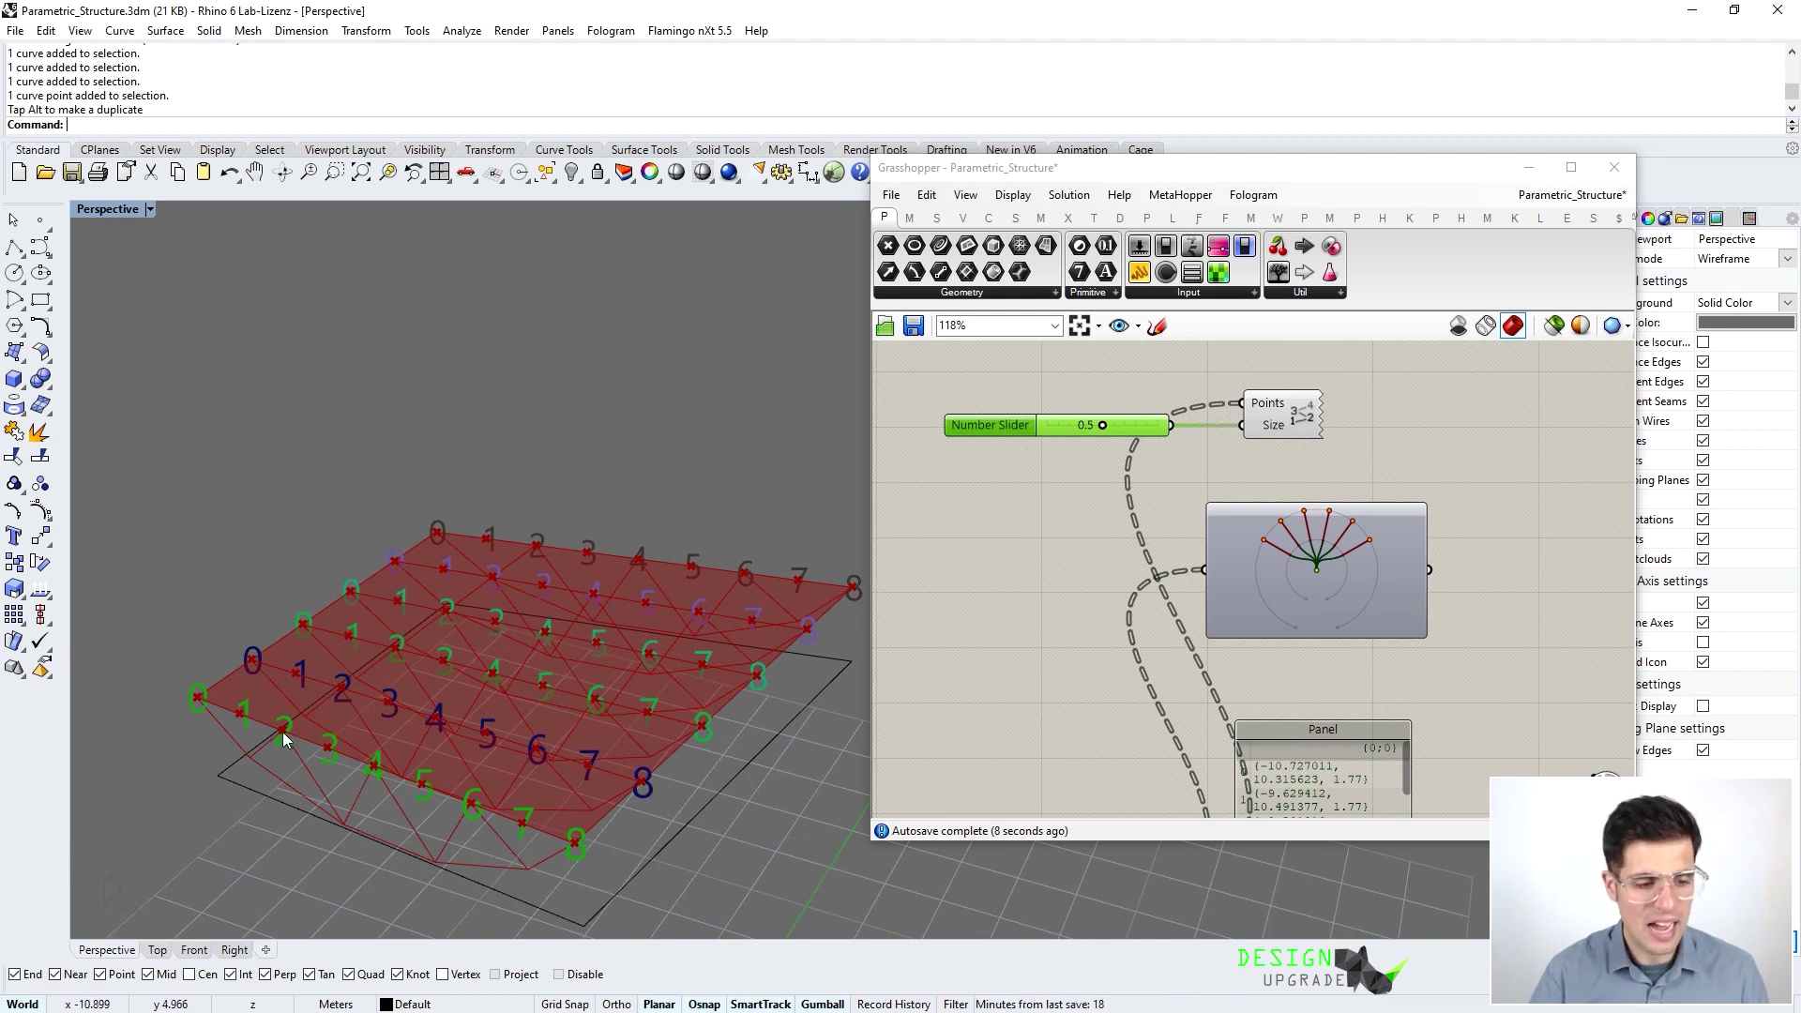
right_drag(408, 685, 576, 641)
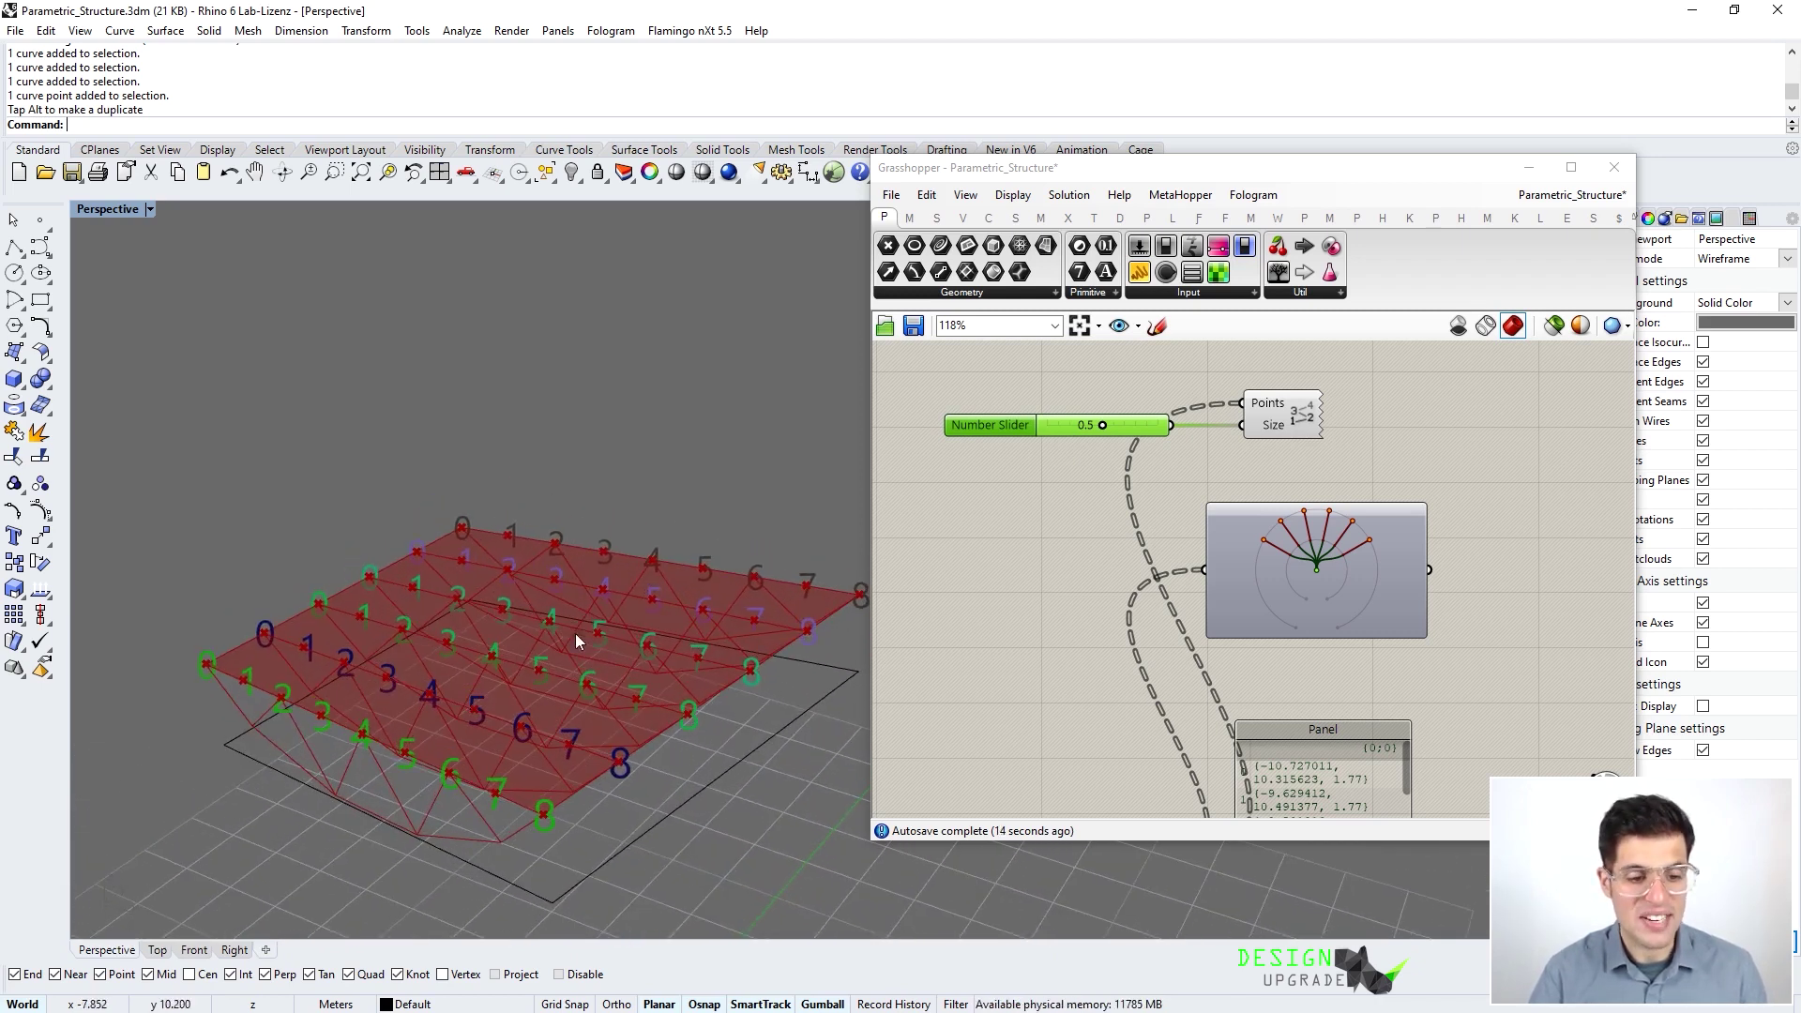
Turn off the viewport preview of the components at the end of the definition that draw the truss lines
scroll(1086, 626, down, 6)
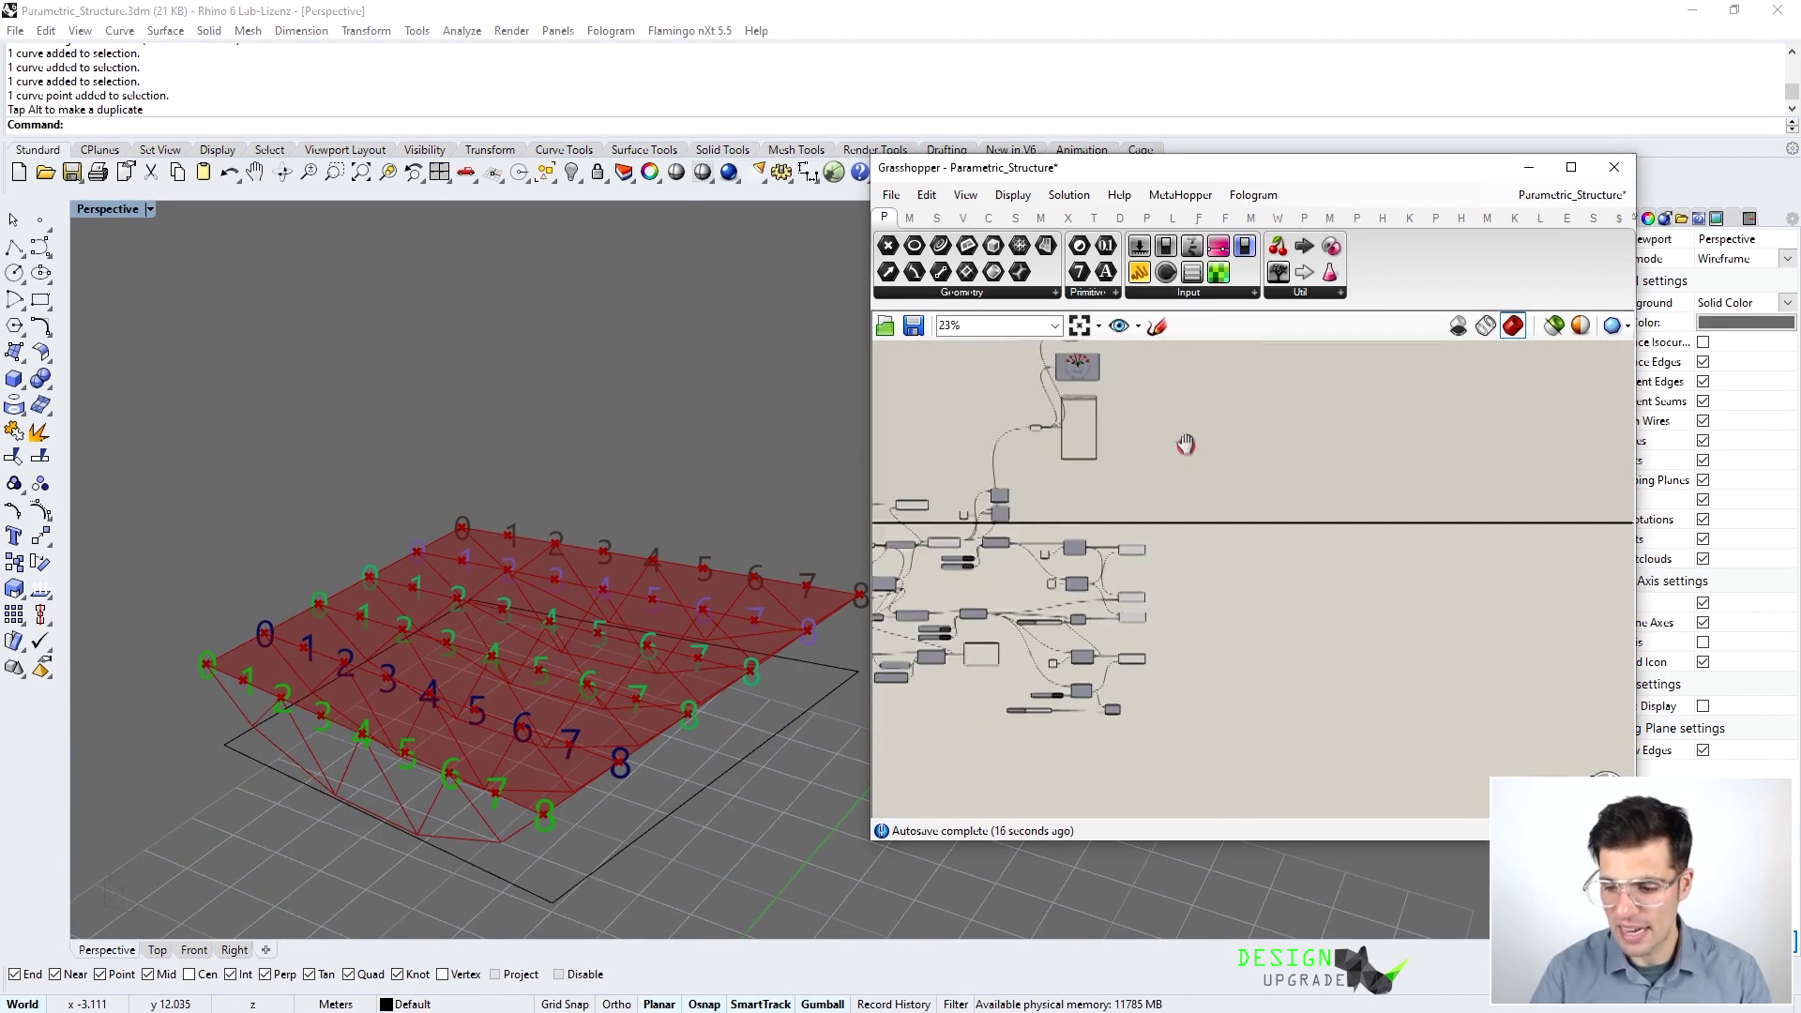
scroll(1086, 627, up, 3)
drag(1272, 752, 1103, 376)
key(ctrl+q)
Examine how the numbered points are grouped into branches on the surface, comparing them with the Param Viewer's tree
right_drag(1157, 453, 1363, 807)
right_drag(1063, 554, 1122, 640)
right_drag(1184, 499, 1112, 812)
scroll(1112, 812, up, 2)
scroll(453, 690, up, 2)
right_drag(453, 691, 446, 728)
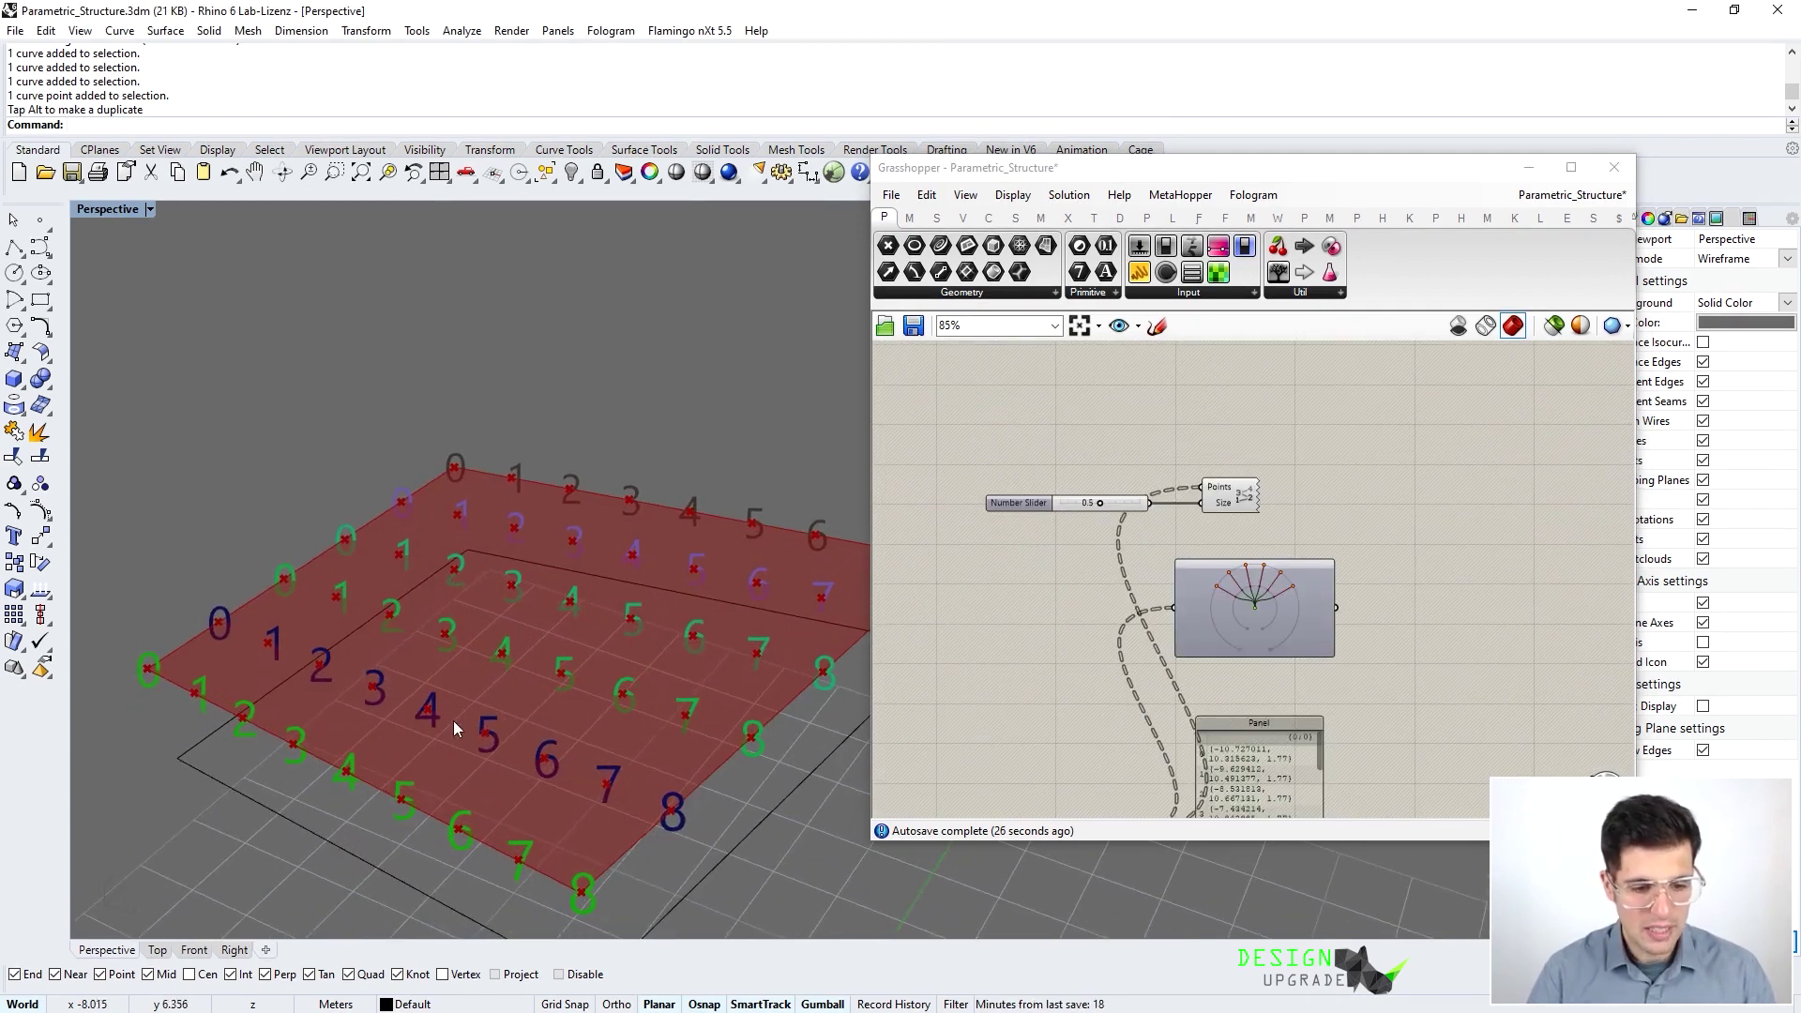
scroll(666, 591, down, 1)
right_drag(678, 599, 469, 632)
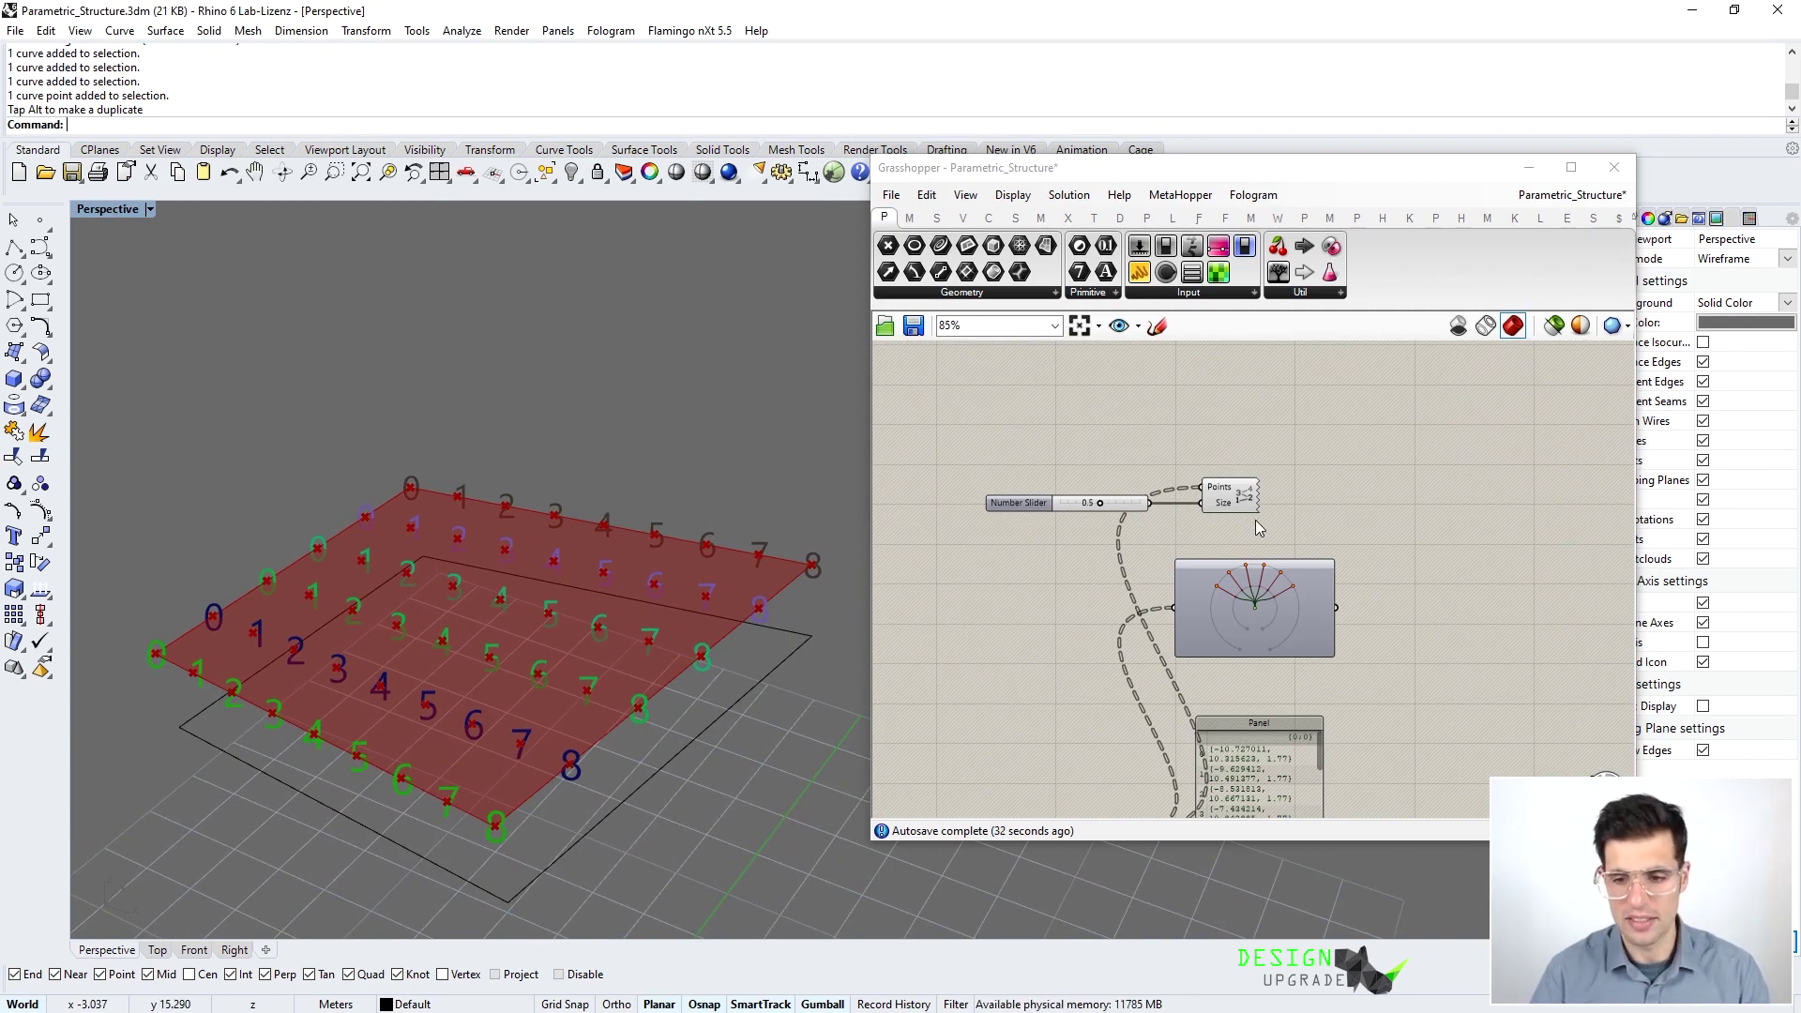
Move the Param Viewer a little further right on the canvas, keeping it below the Point List
scroll(1255, 522, up, 1)
drag(1242, 615, 1346, 609)
Apply Reverse to the Geometry output of the Move component that feeds the Cull Pattern
right_drag(1173, 593, 1169, 365)
scroll(1137, 549, down, 3)
scroll(1128, 646, down, 1)
right_drag(1127, 649, 1279, 460)
scroll(1066, 641, up, 5)
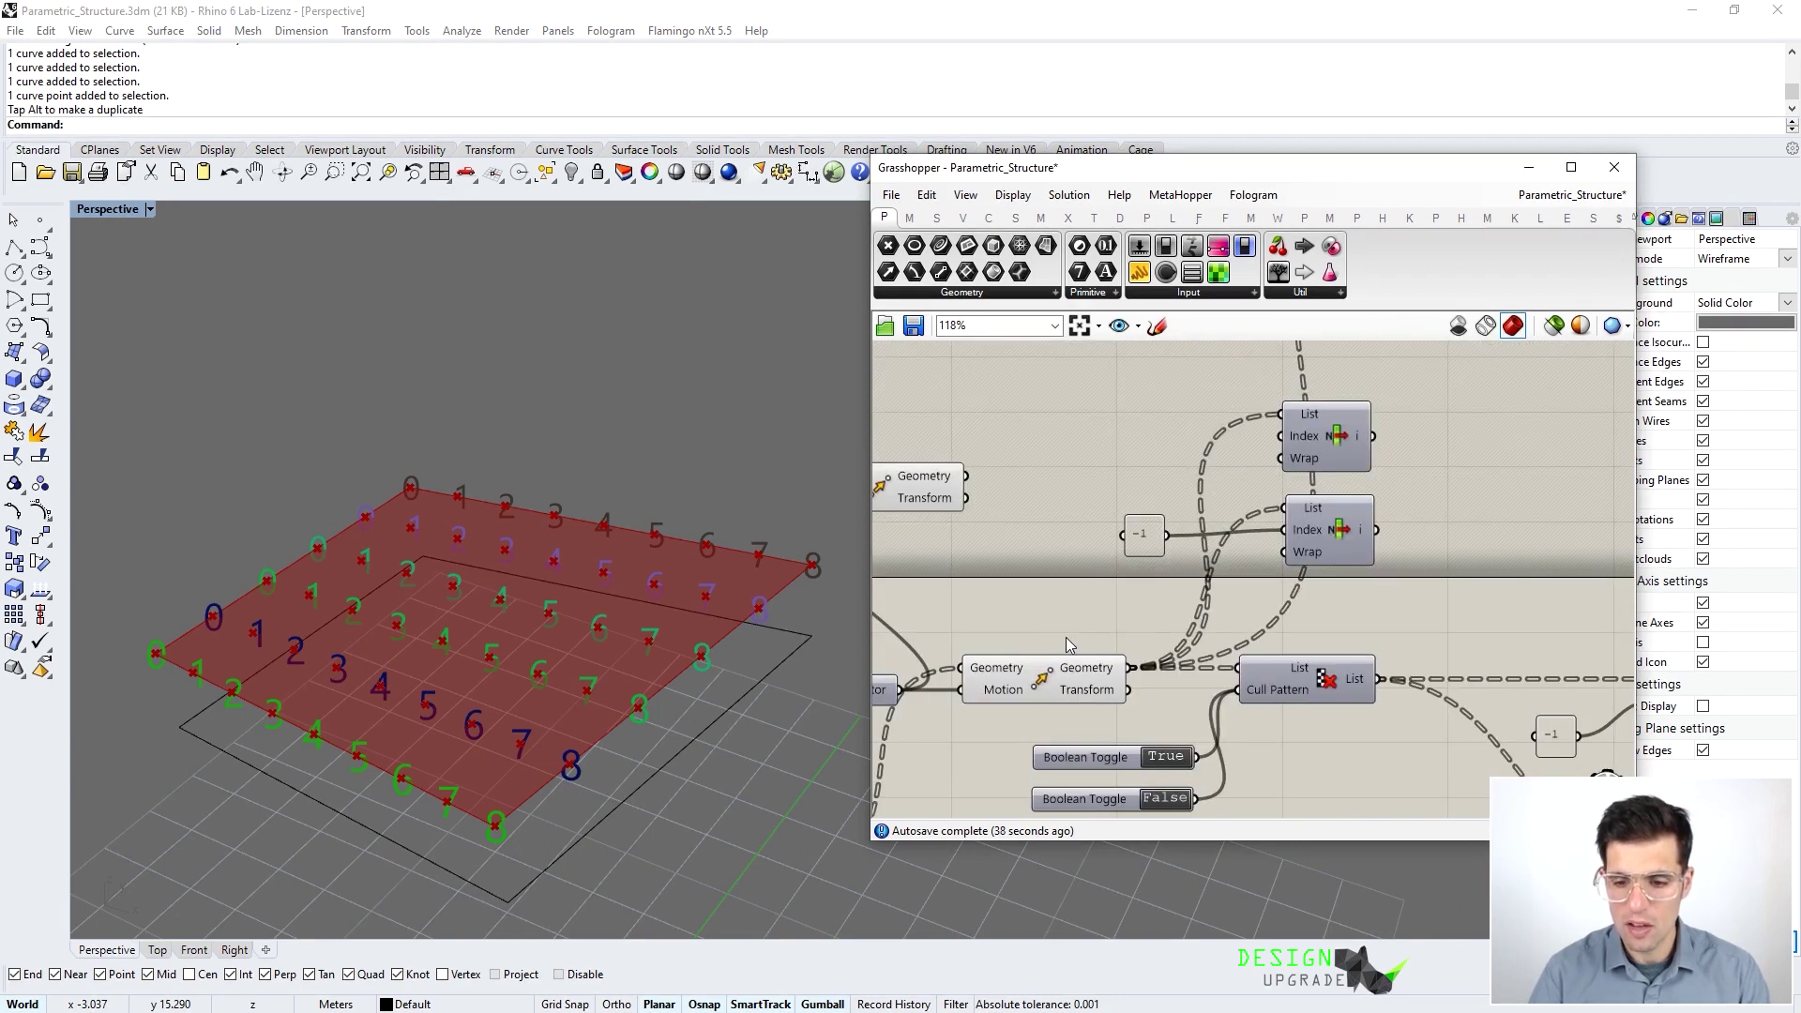
right_drag(1066, 643, 1093, 594)
mouse_move(1110, 629)
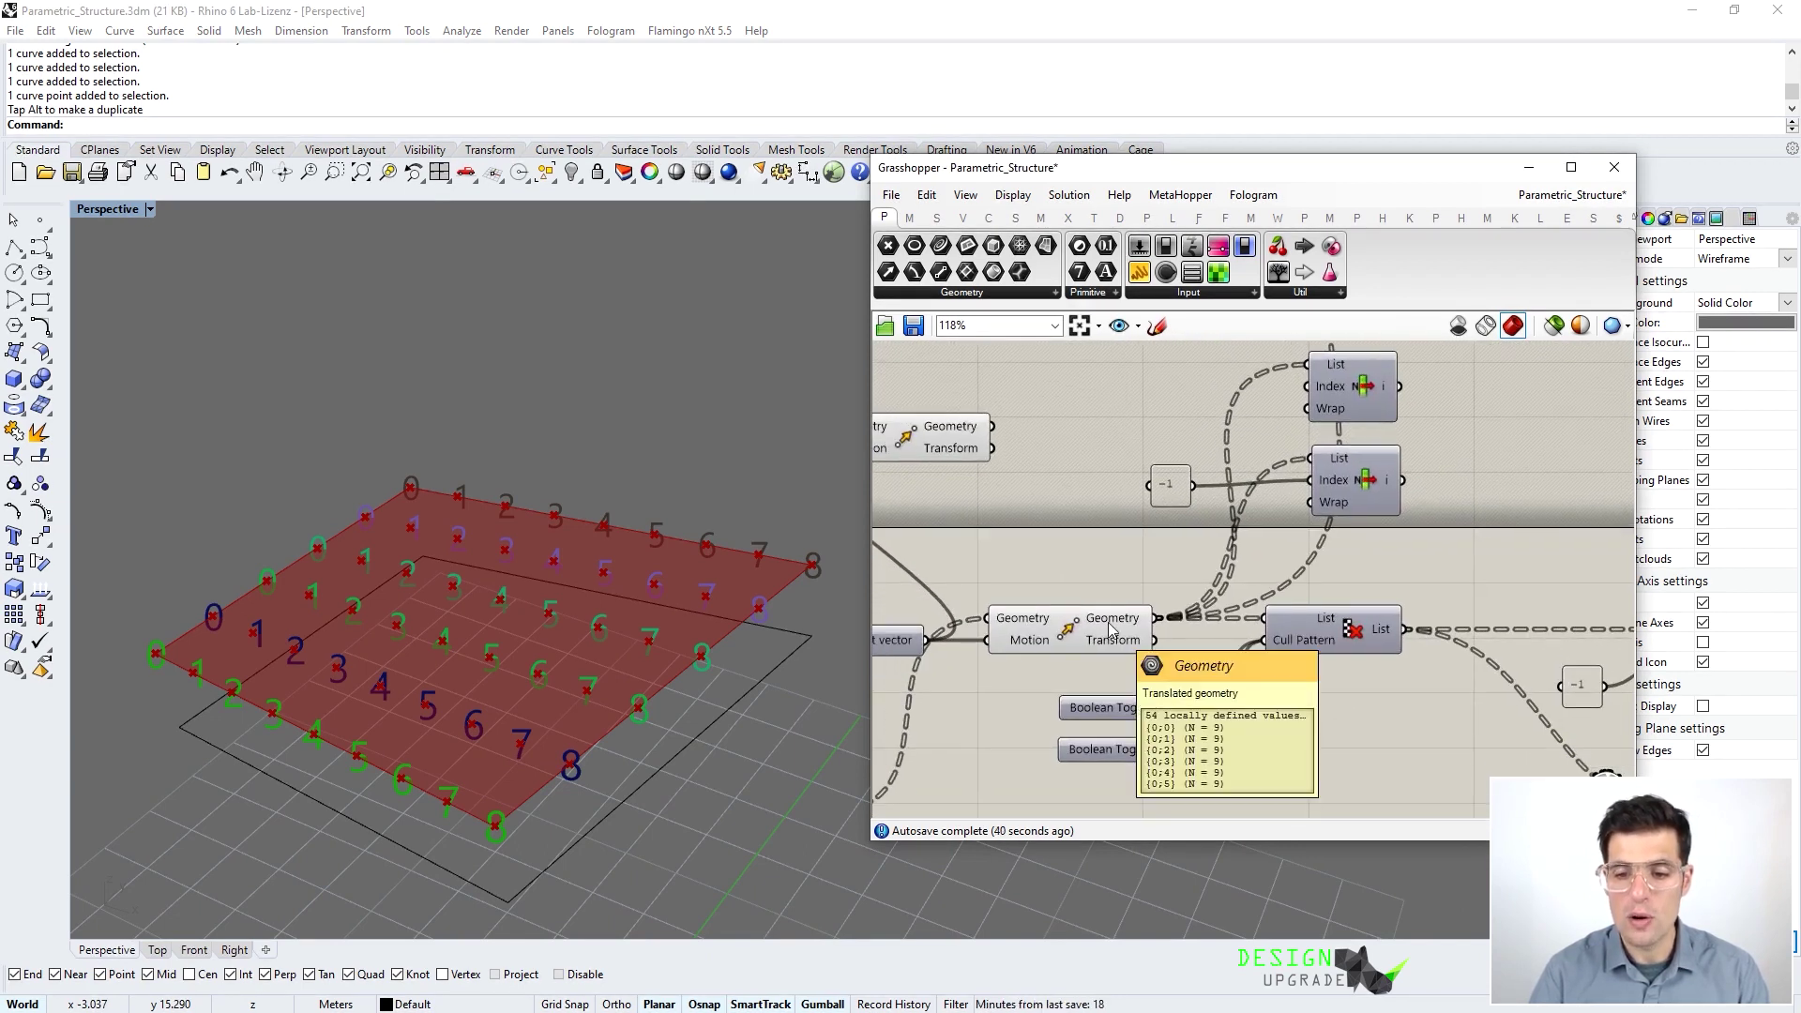
right_click(1118, 625)
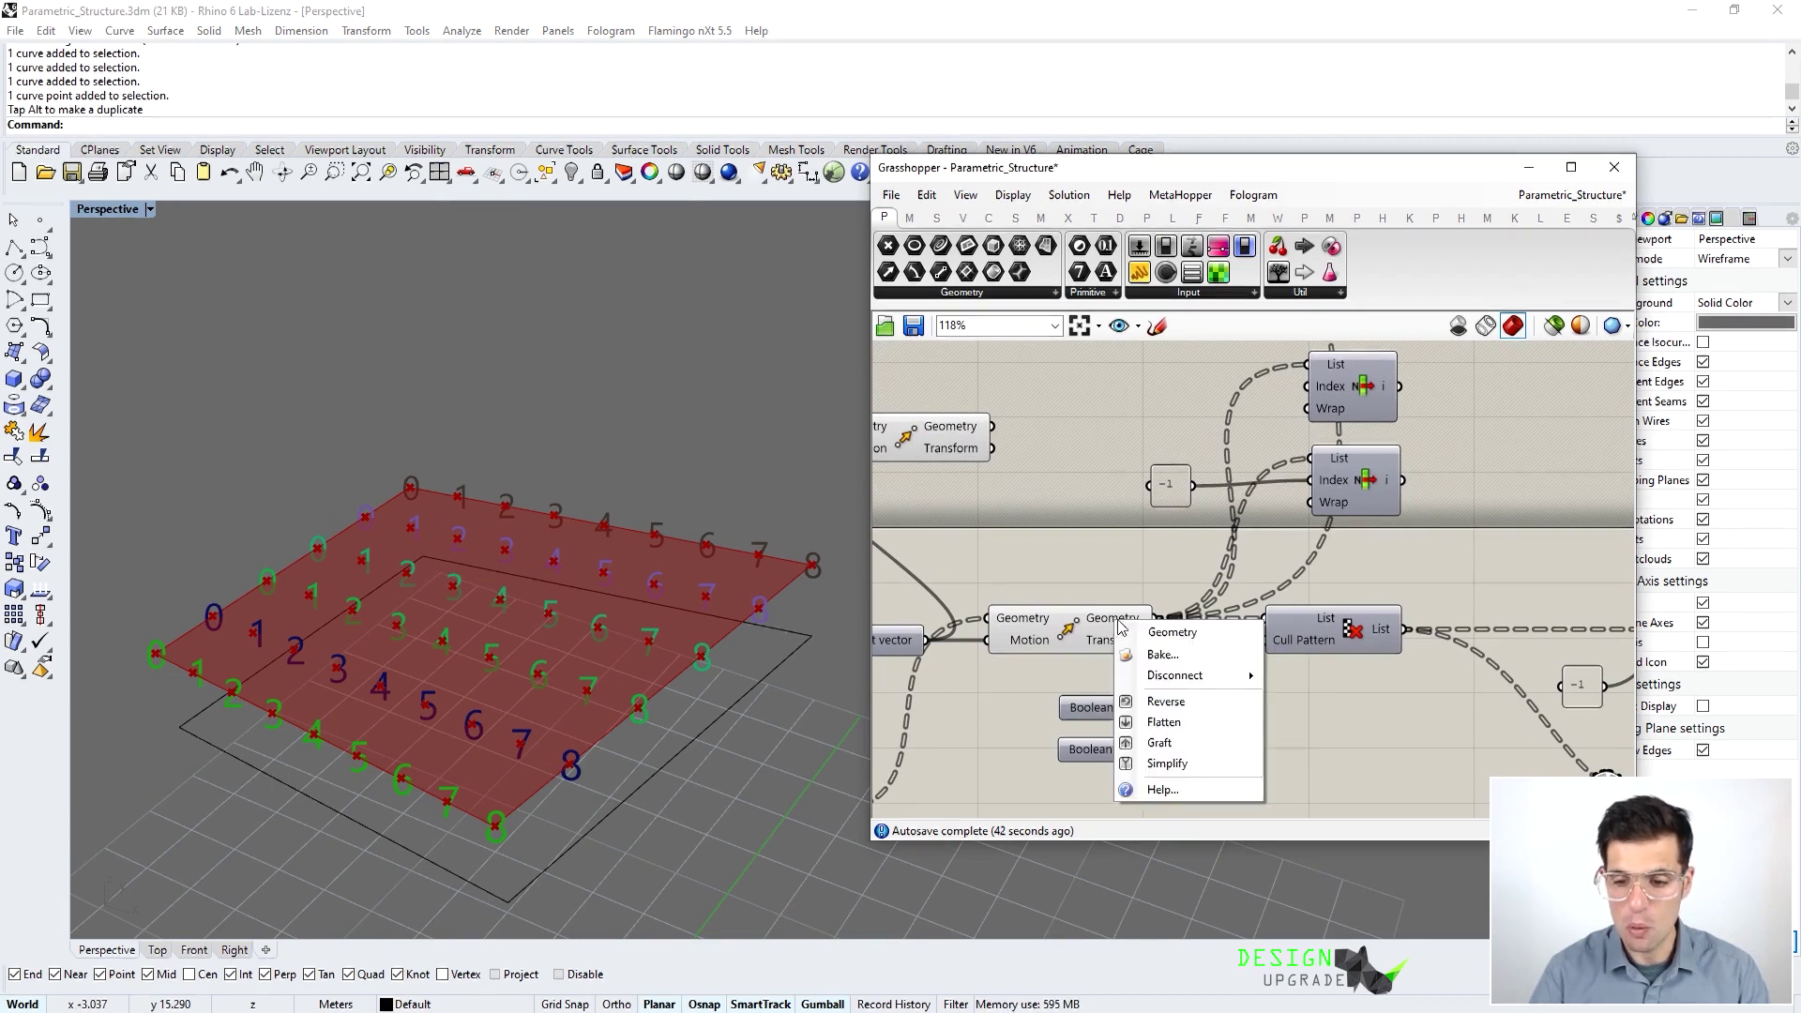
click(1204, 715)
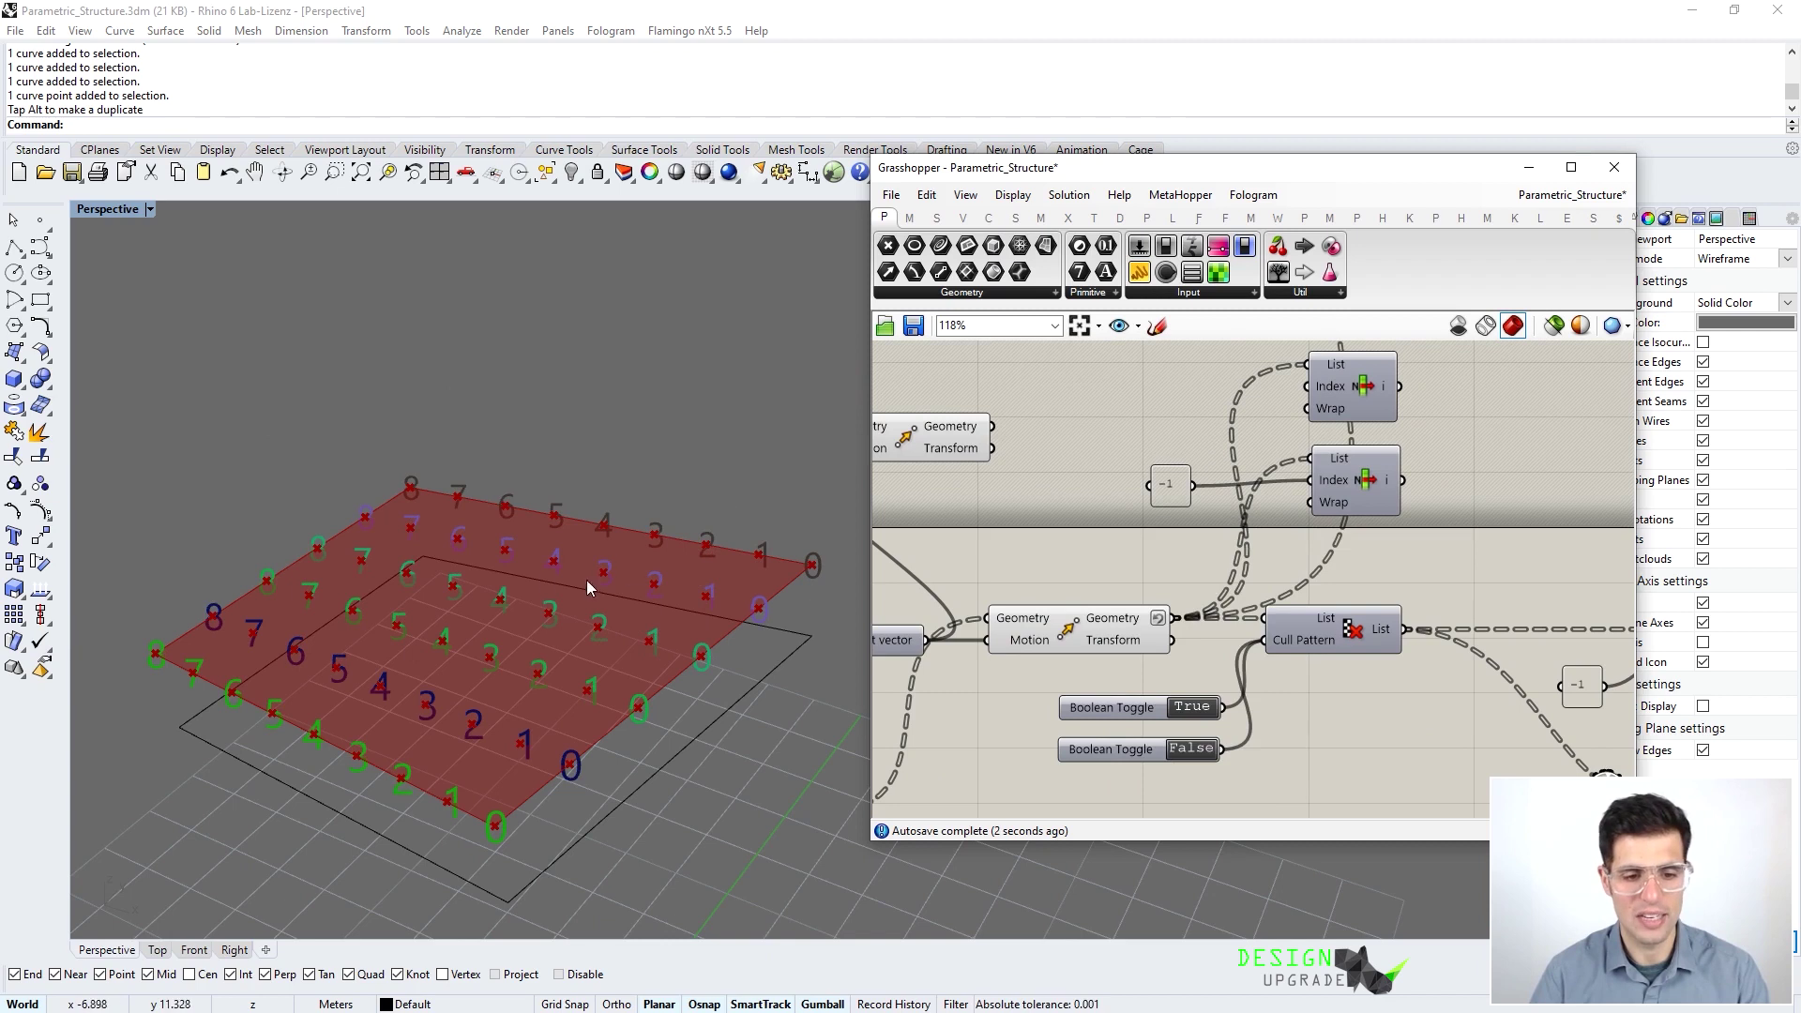
Turn off Reverse on the Move component's Geometry output and apply Flatten to it instead
right_click(1123, 627)
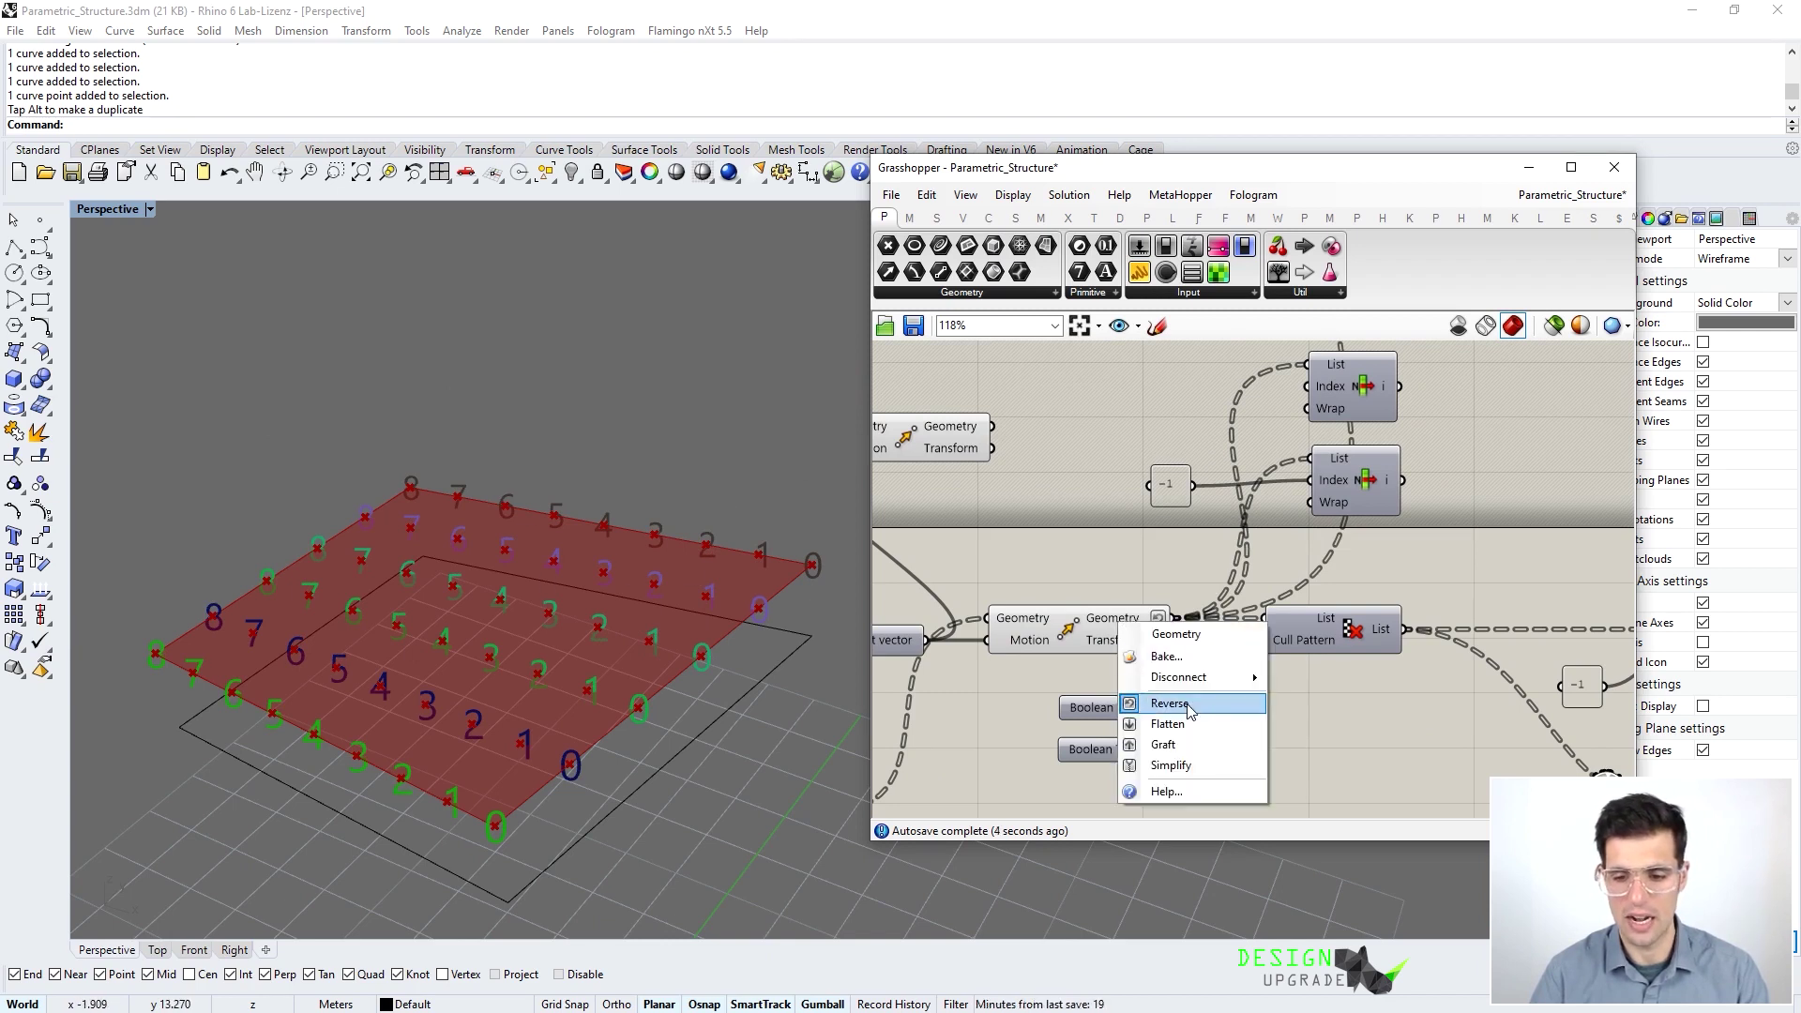
click(1169, 704)
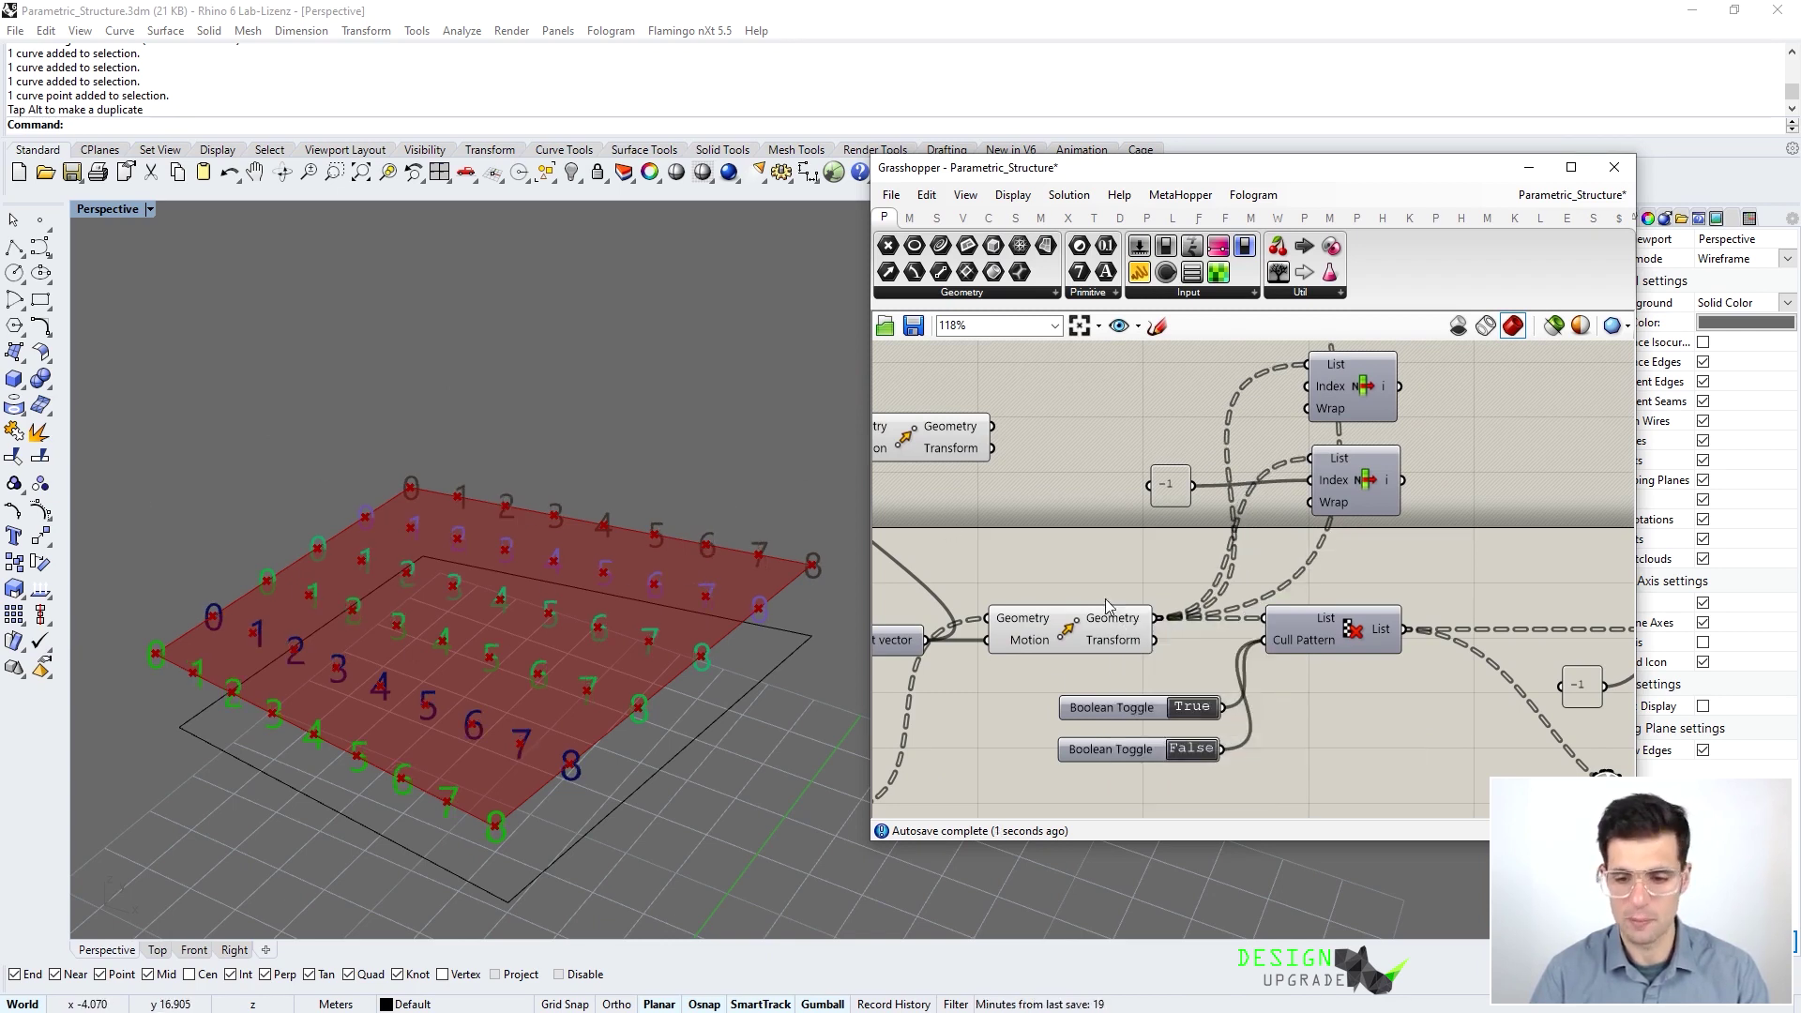
right_click(1125, 626)
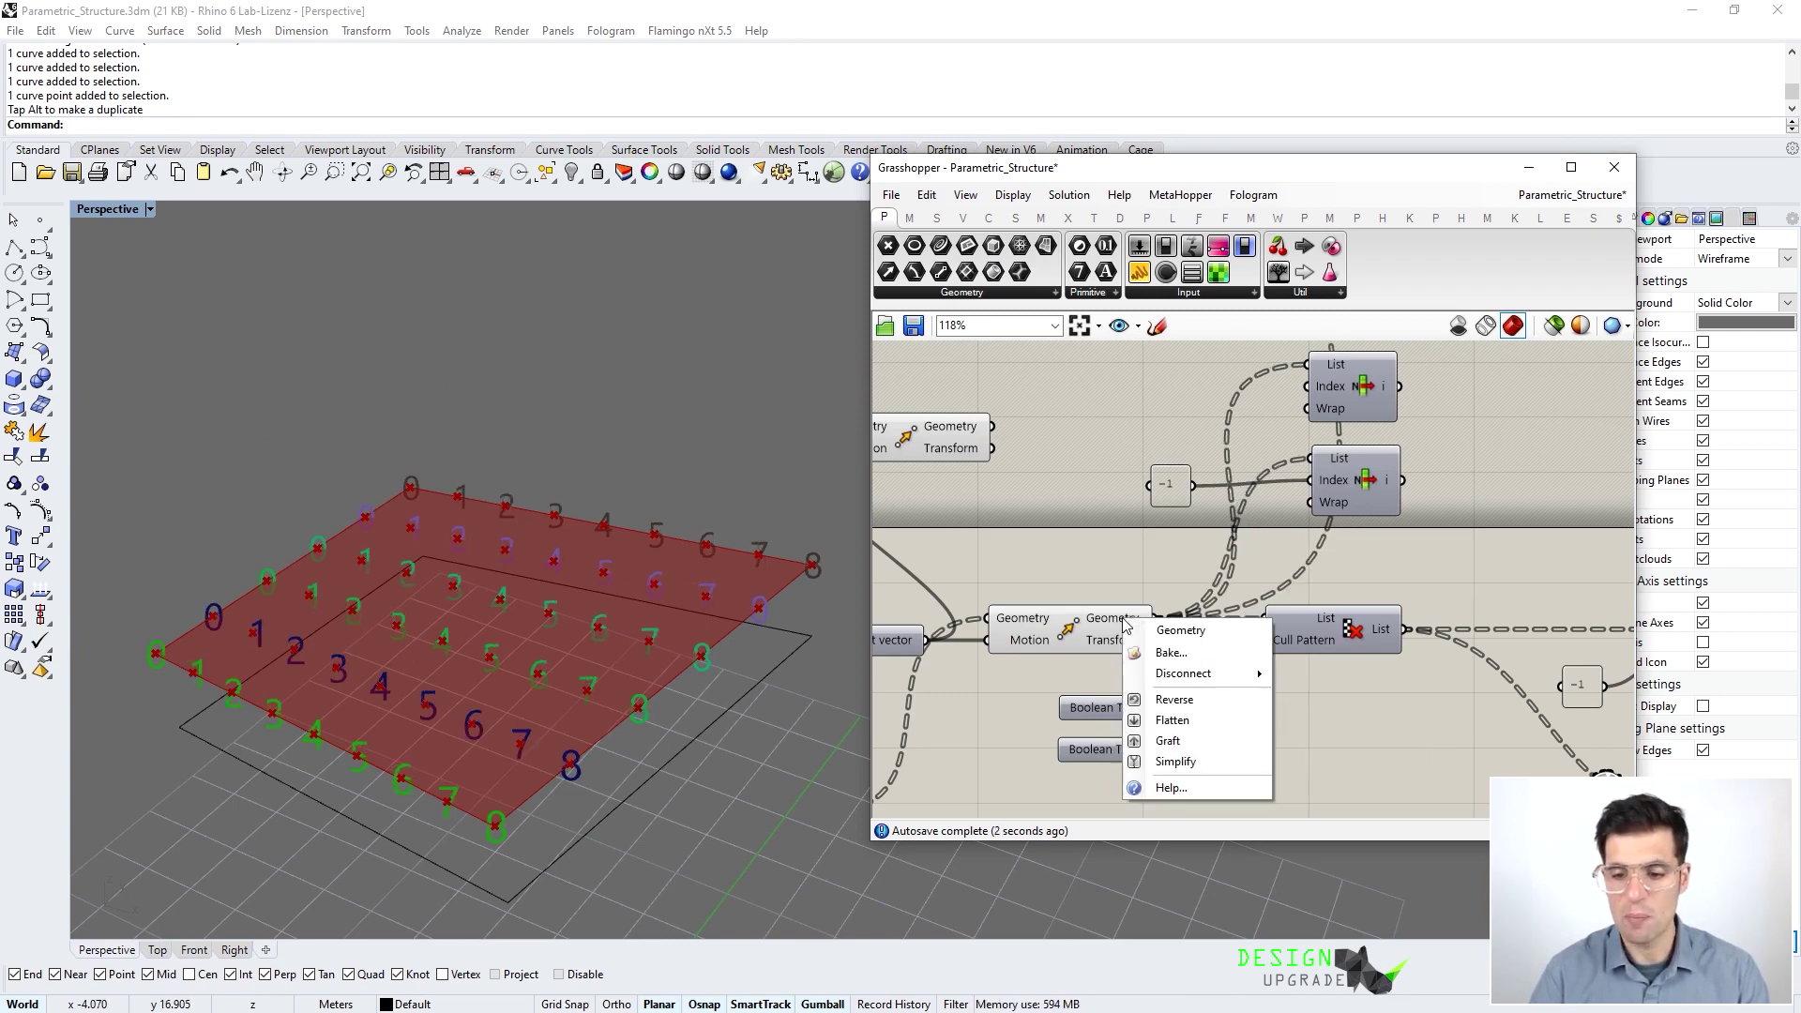
click(1173, 721)
Examine the flattened data in the Param Viewer and compare it with the point numbering on the surface
scroll(1420, 464, down, 3)
right_drag(1388, 450, 1327, 725)
scroll(1327, 725, down, 2)
right_drag(1491, 407, 1303, 515)
scroll(1303, 516, up, 2)
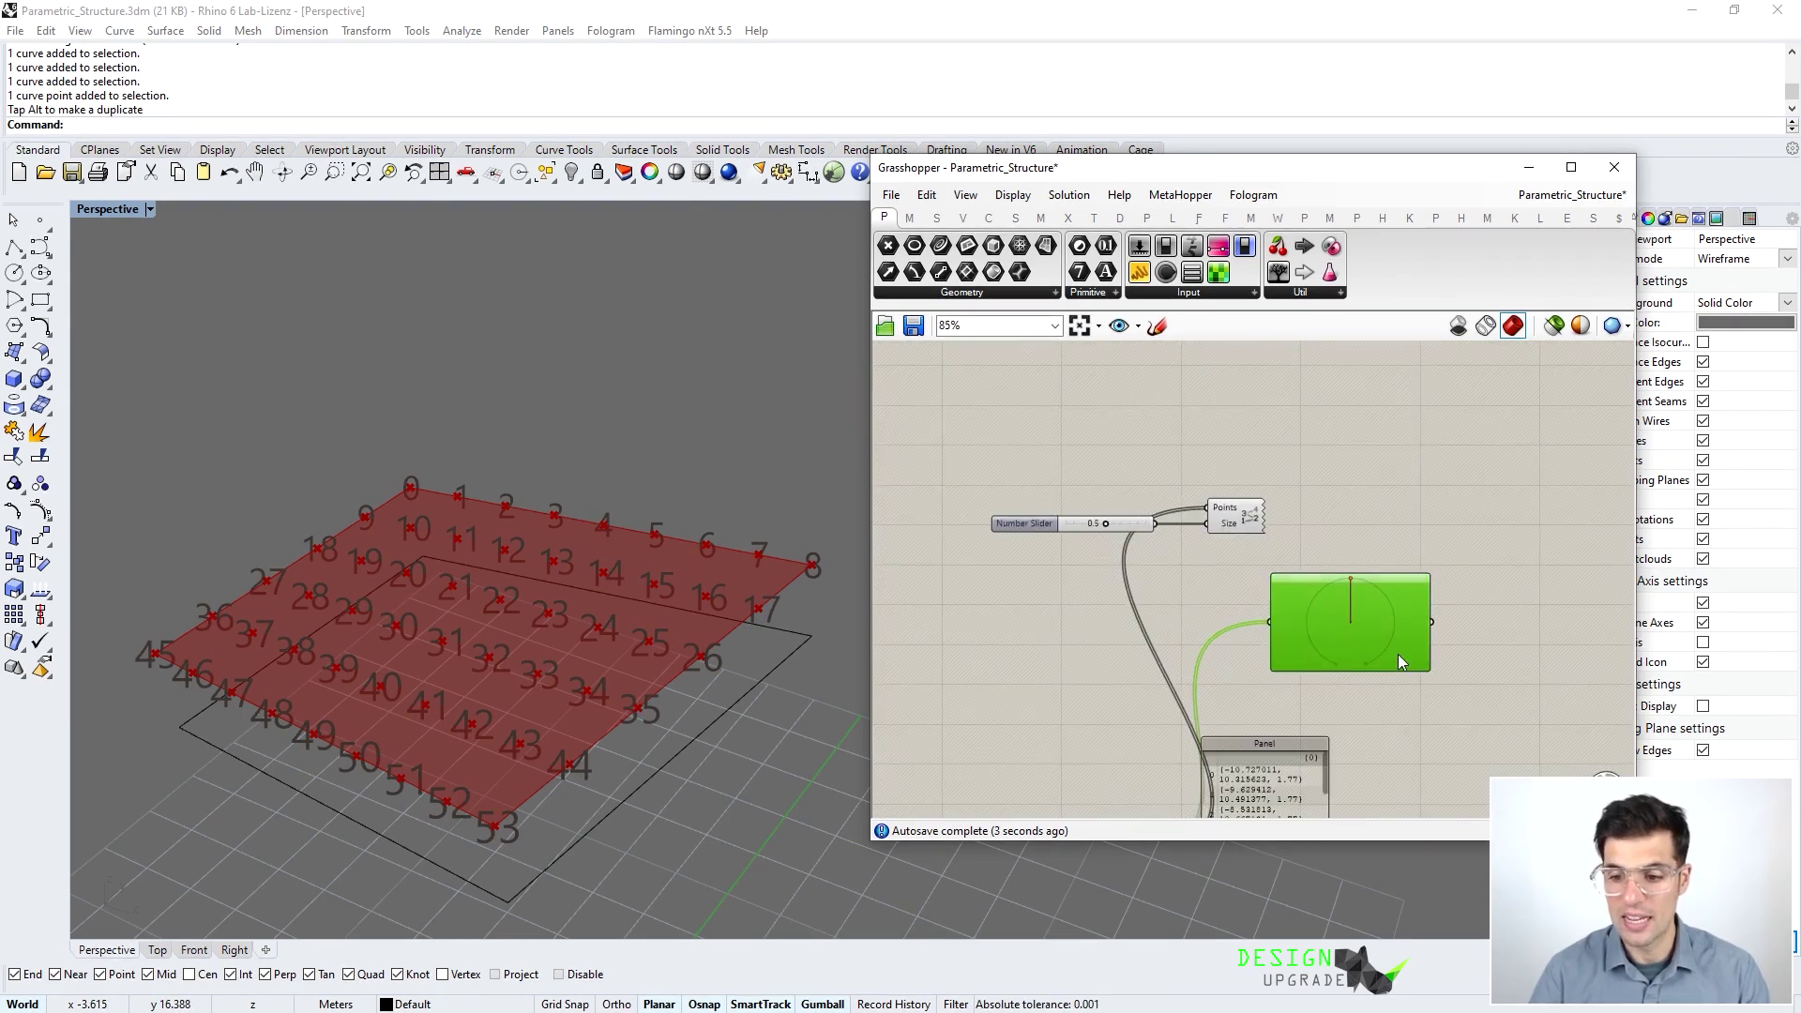
scroll(1375, 634, up, 3)
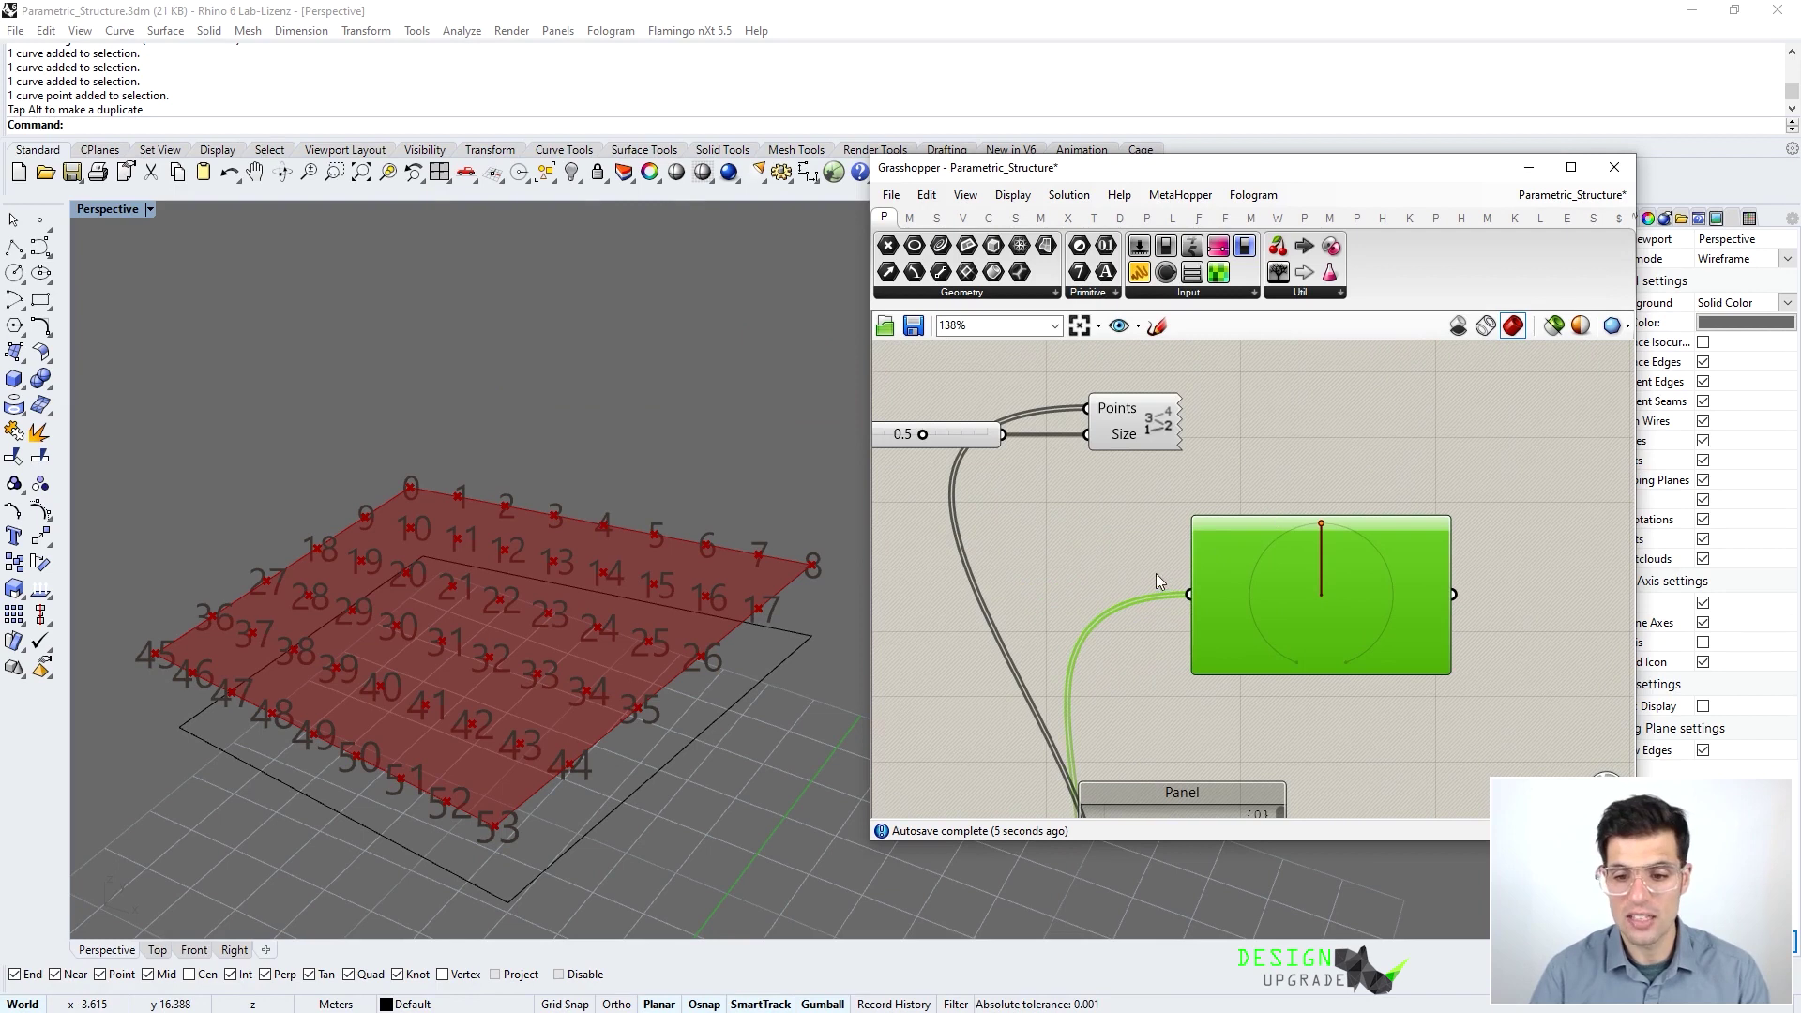
right_drag(1143, 573, 1208, 515)
scroll(1209, 514, down, 2)
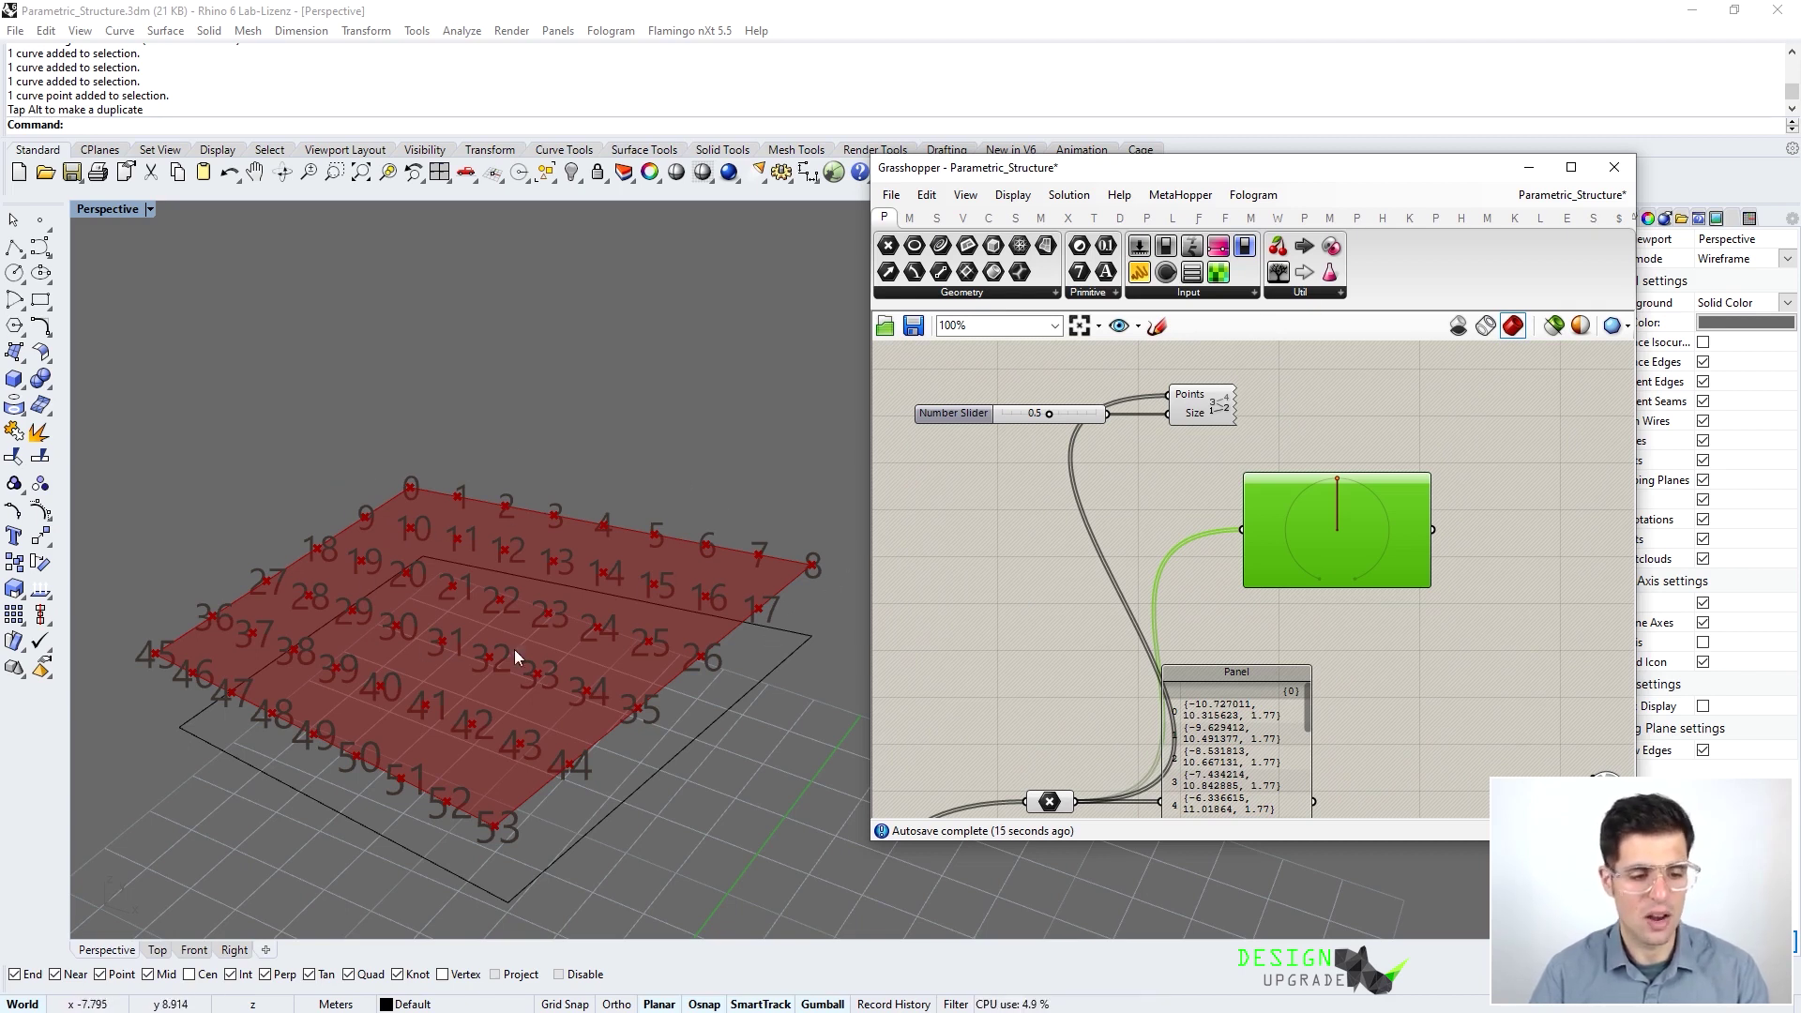
Turn off Flatten on the Move component's Geometry output and apply Graft to it instead
scroll(1090, 581, down, 4)
right_drag(1090, 581, 1117, 520)
scroll(1002, 775, up, 5)
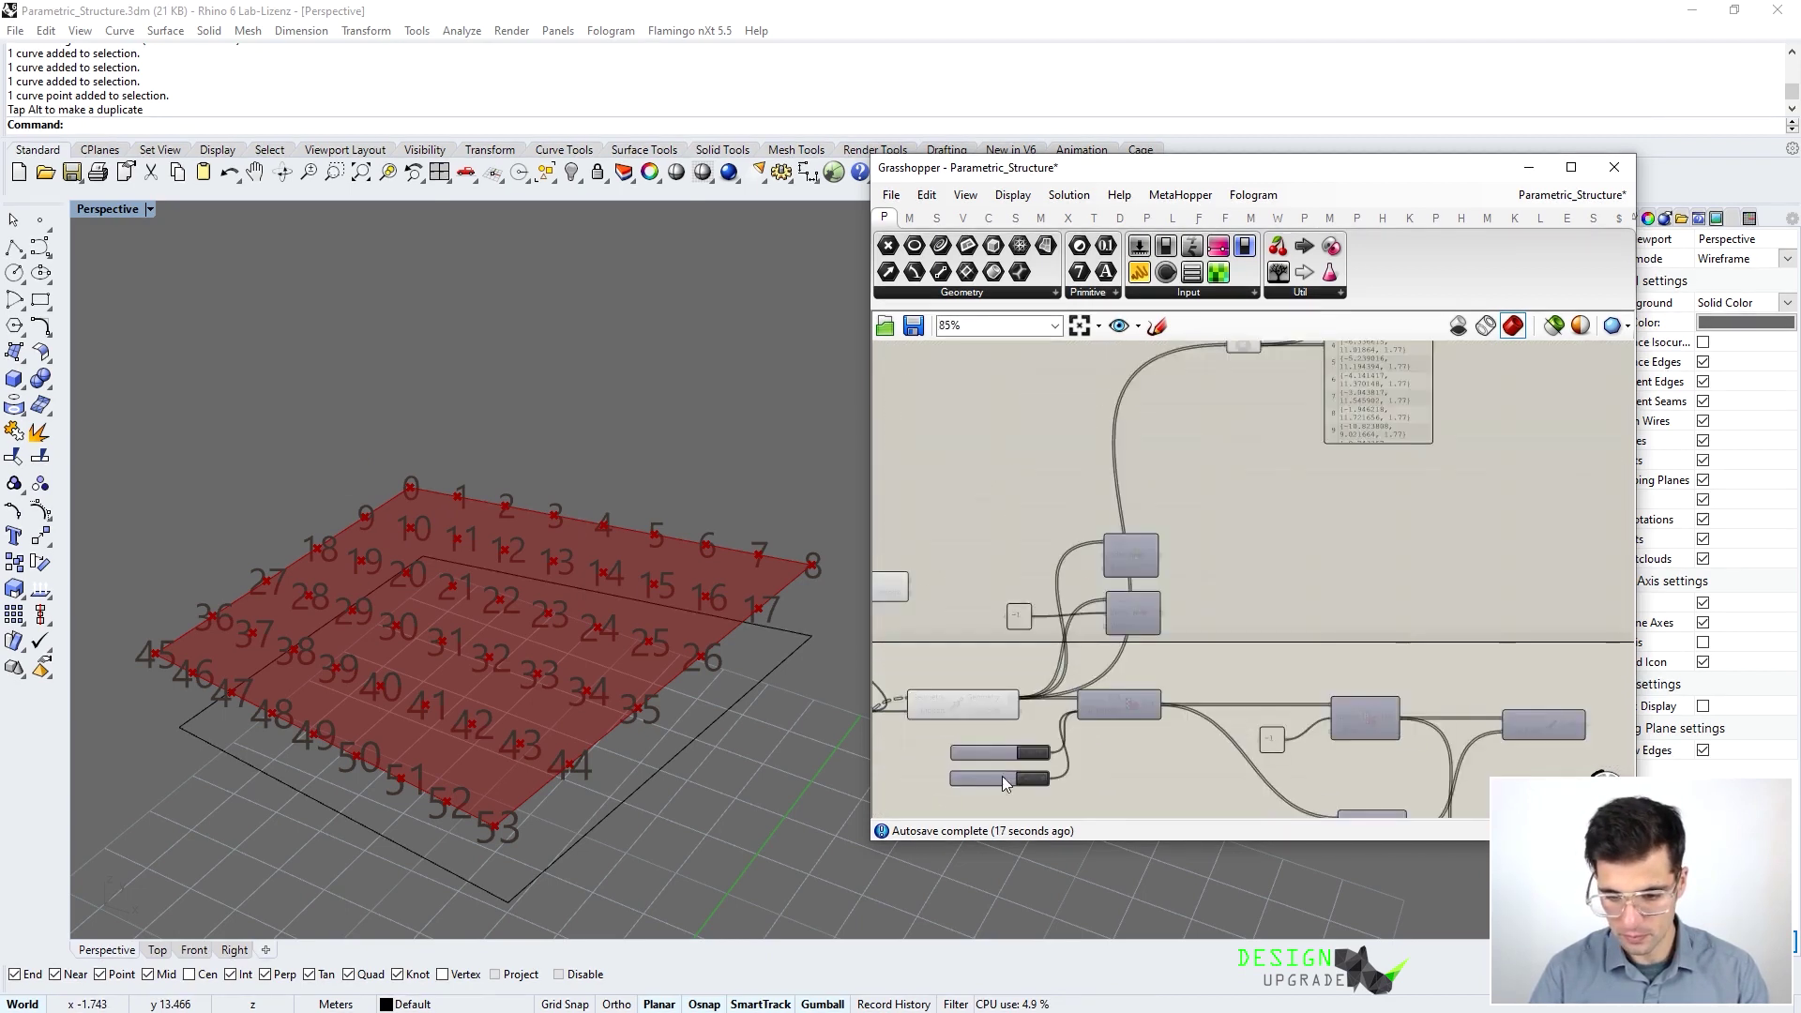
right_click(969, 679)
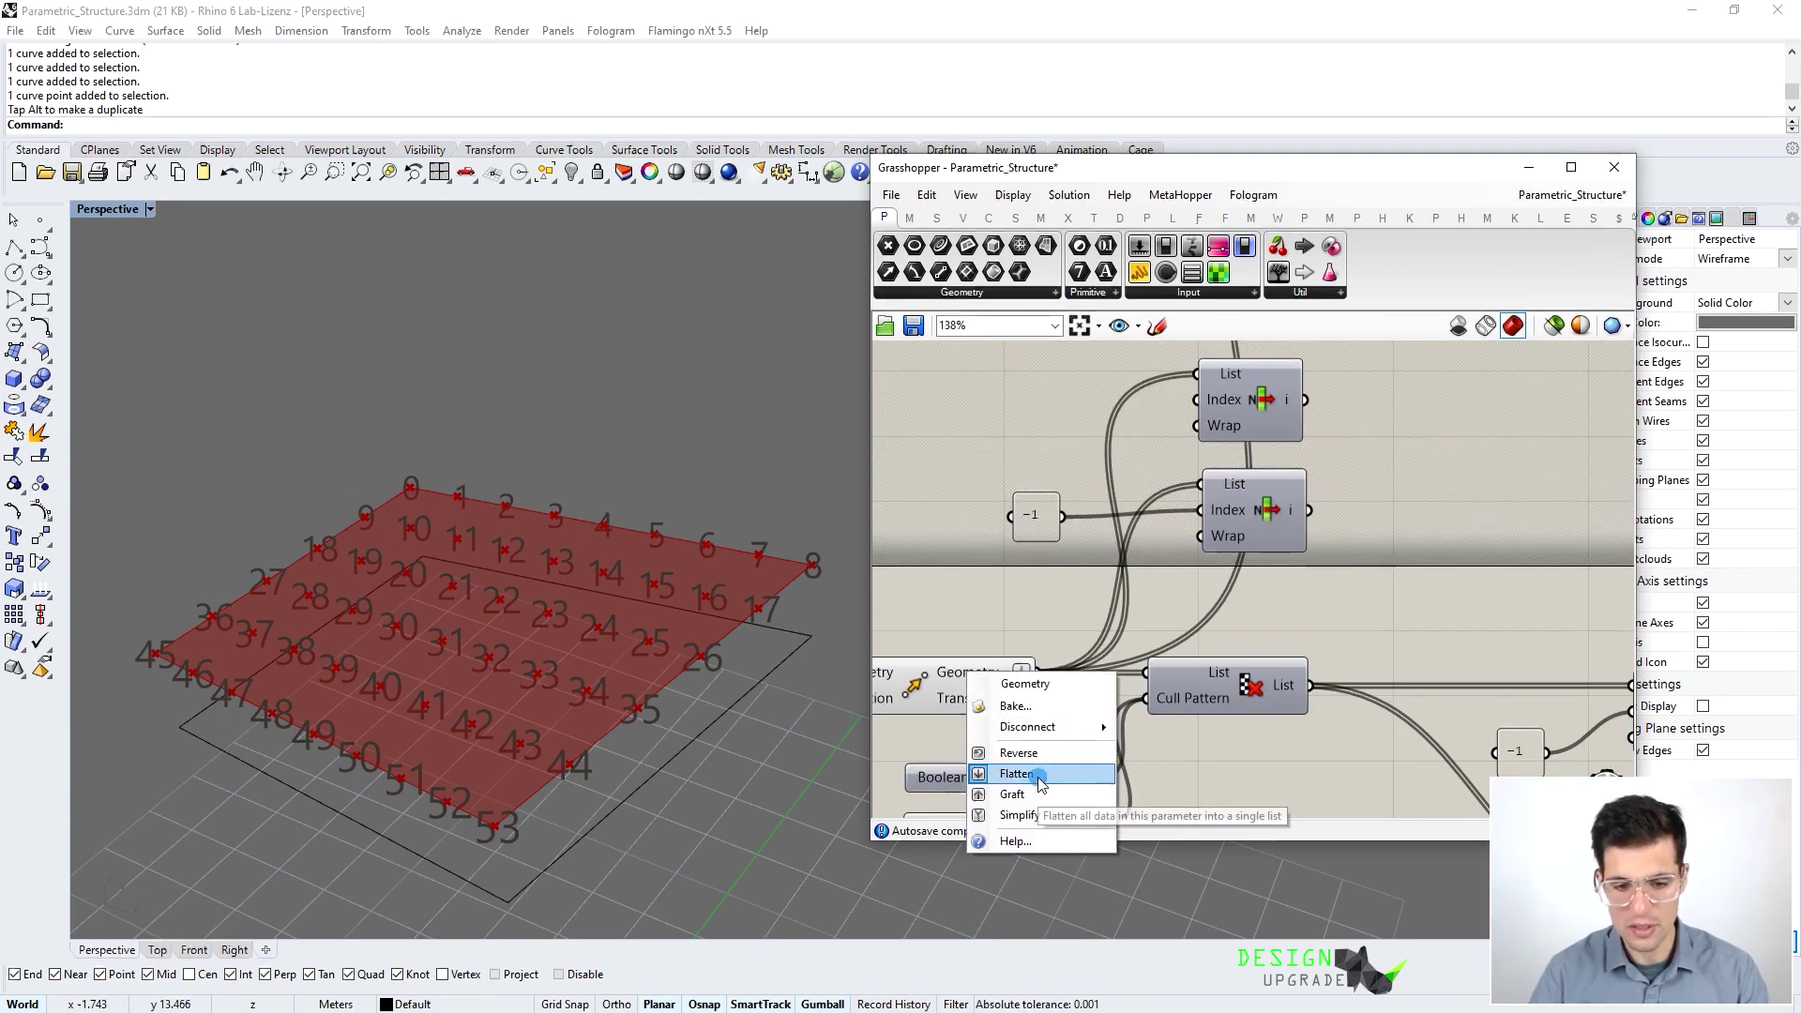
click(1004, 777)
right_drag(998, 626, 1077, 606)
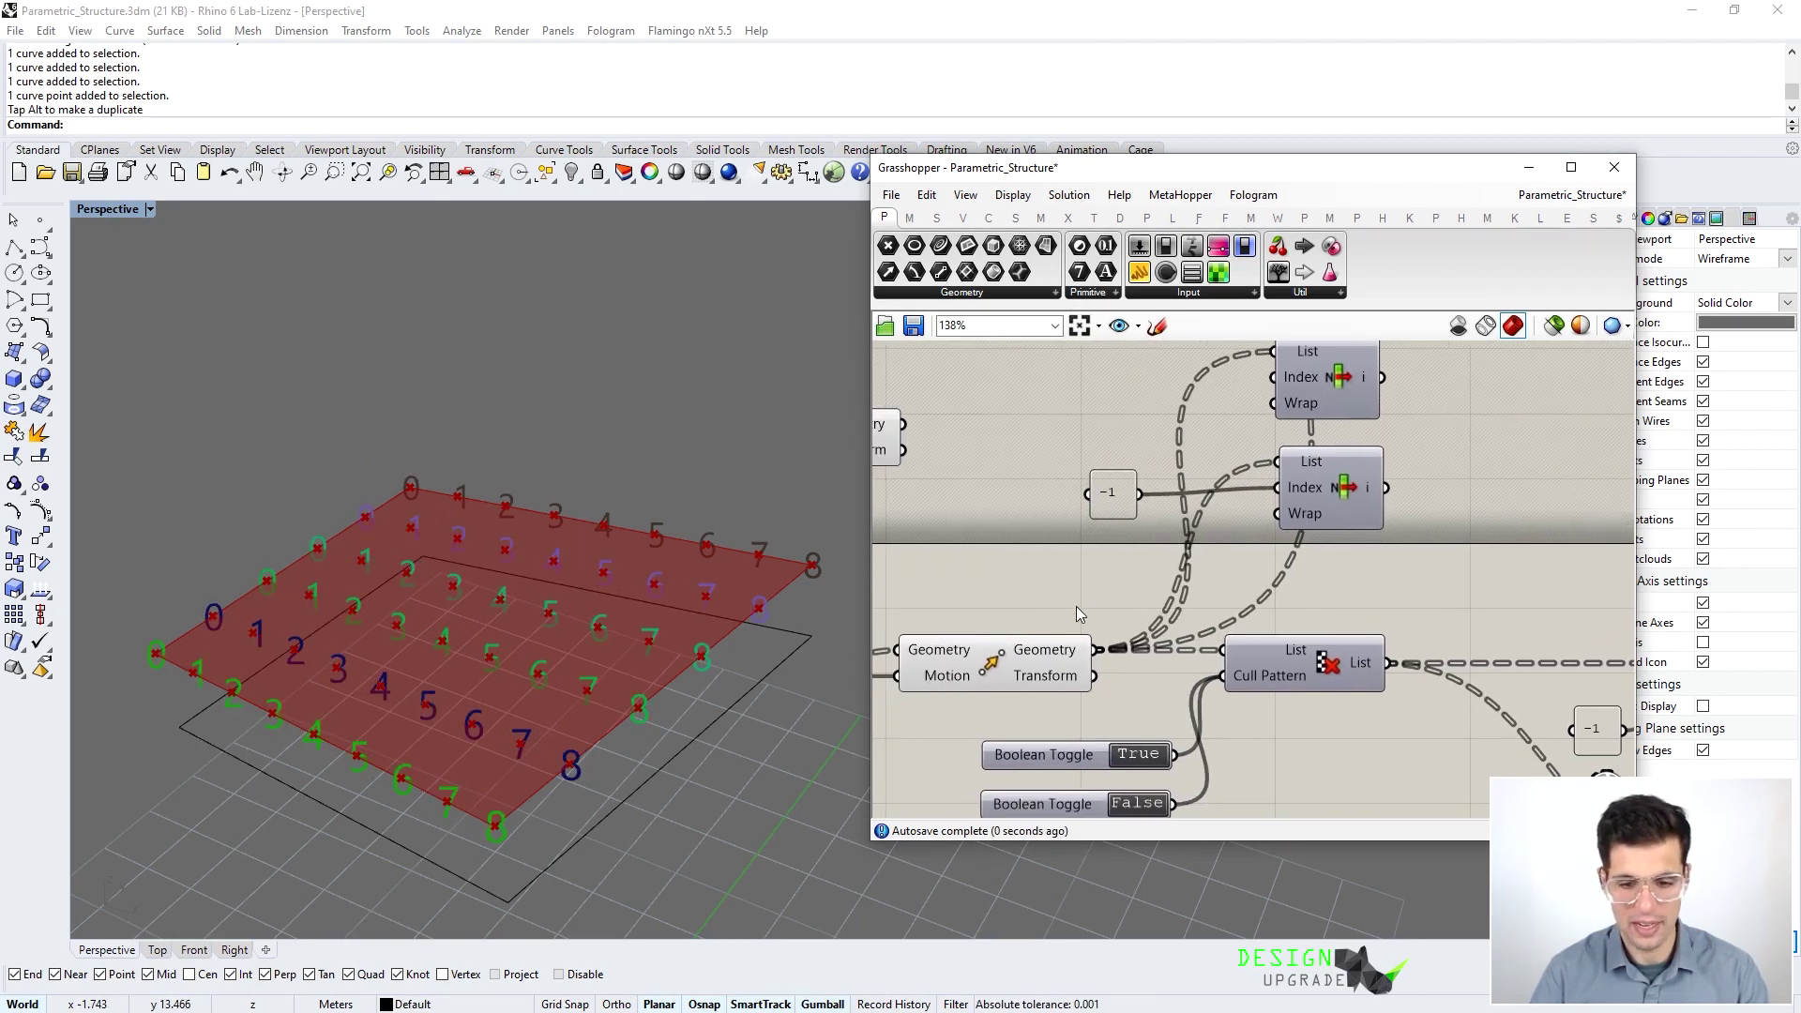
right_click(1047, 652)
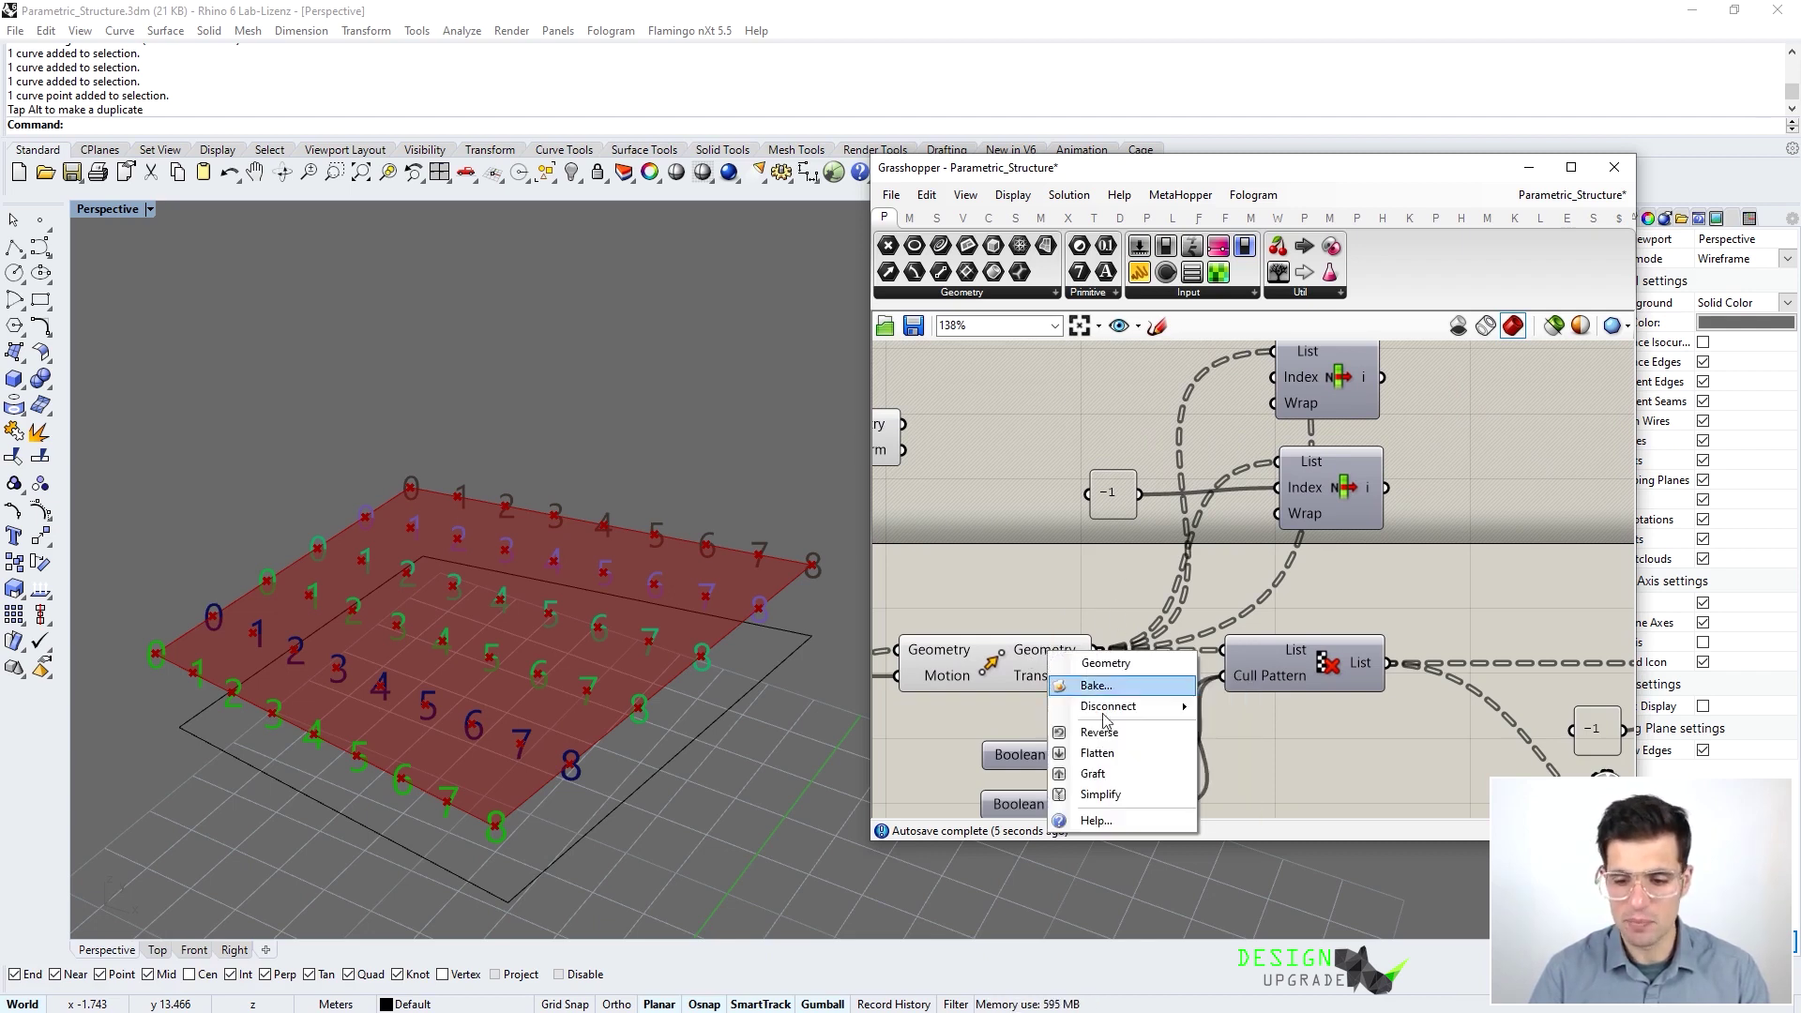
click(1107, 773)
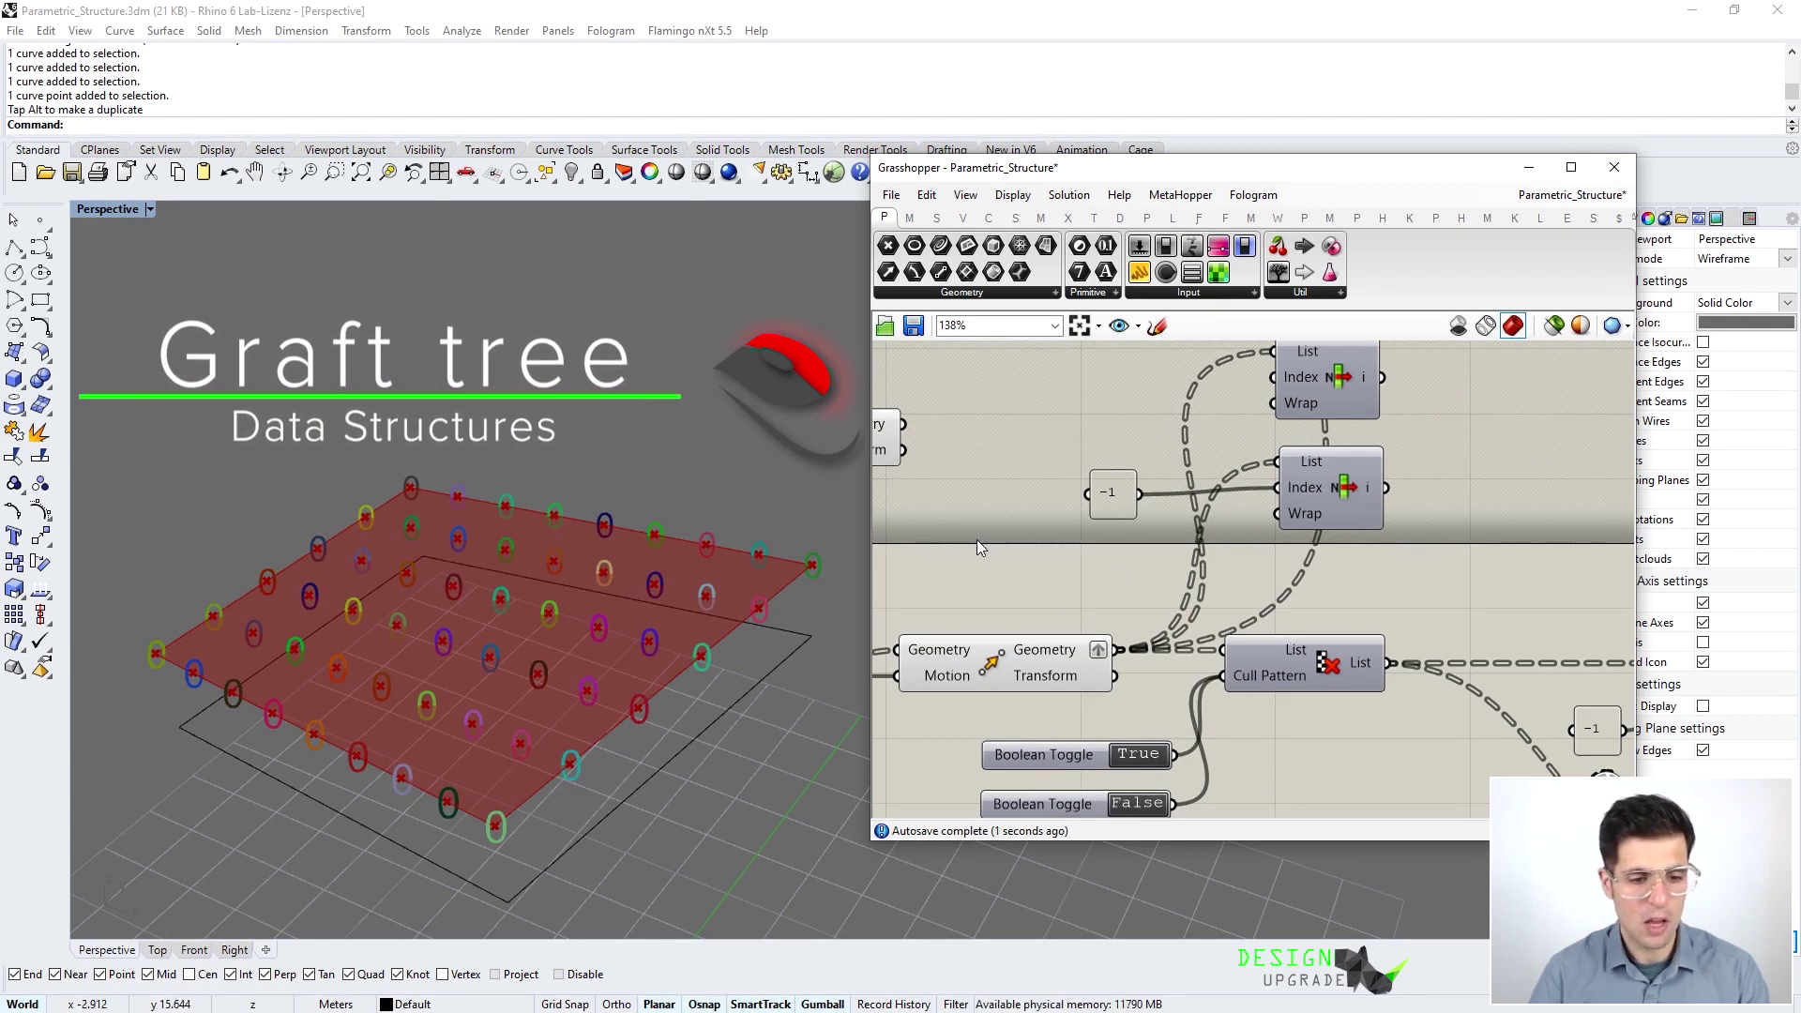
Examine the grafted tree's branch paths on the Geometry output, in the Param Viewer and on the Point parameter
scroll(1106, 656, down, 4)
scroll(1088, 647, up, 5)
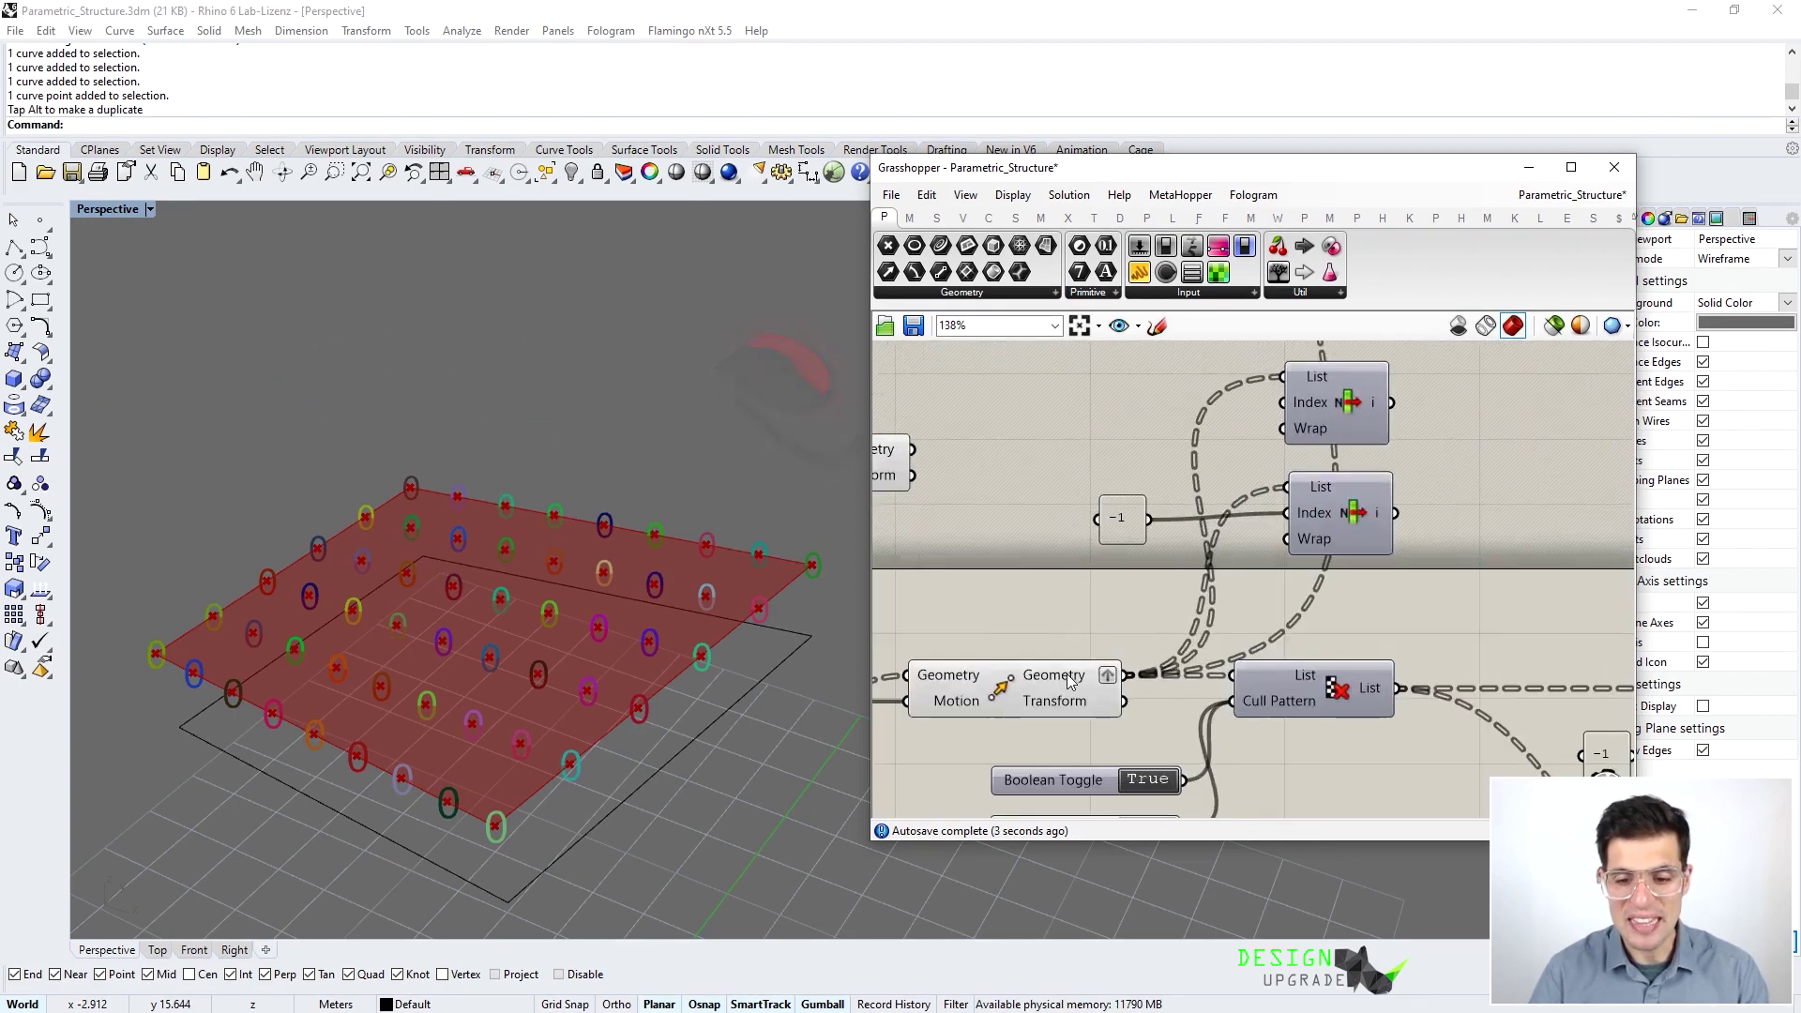
right_click(1067, 679)
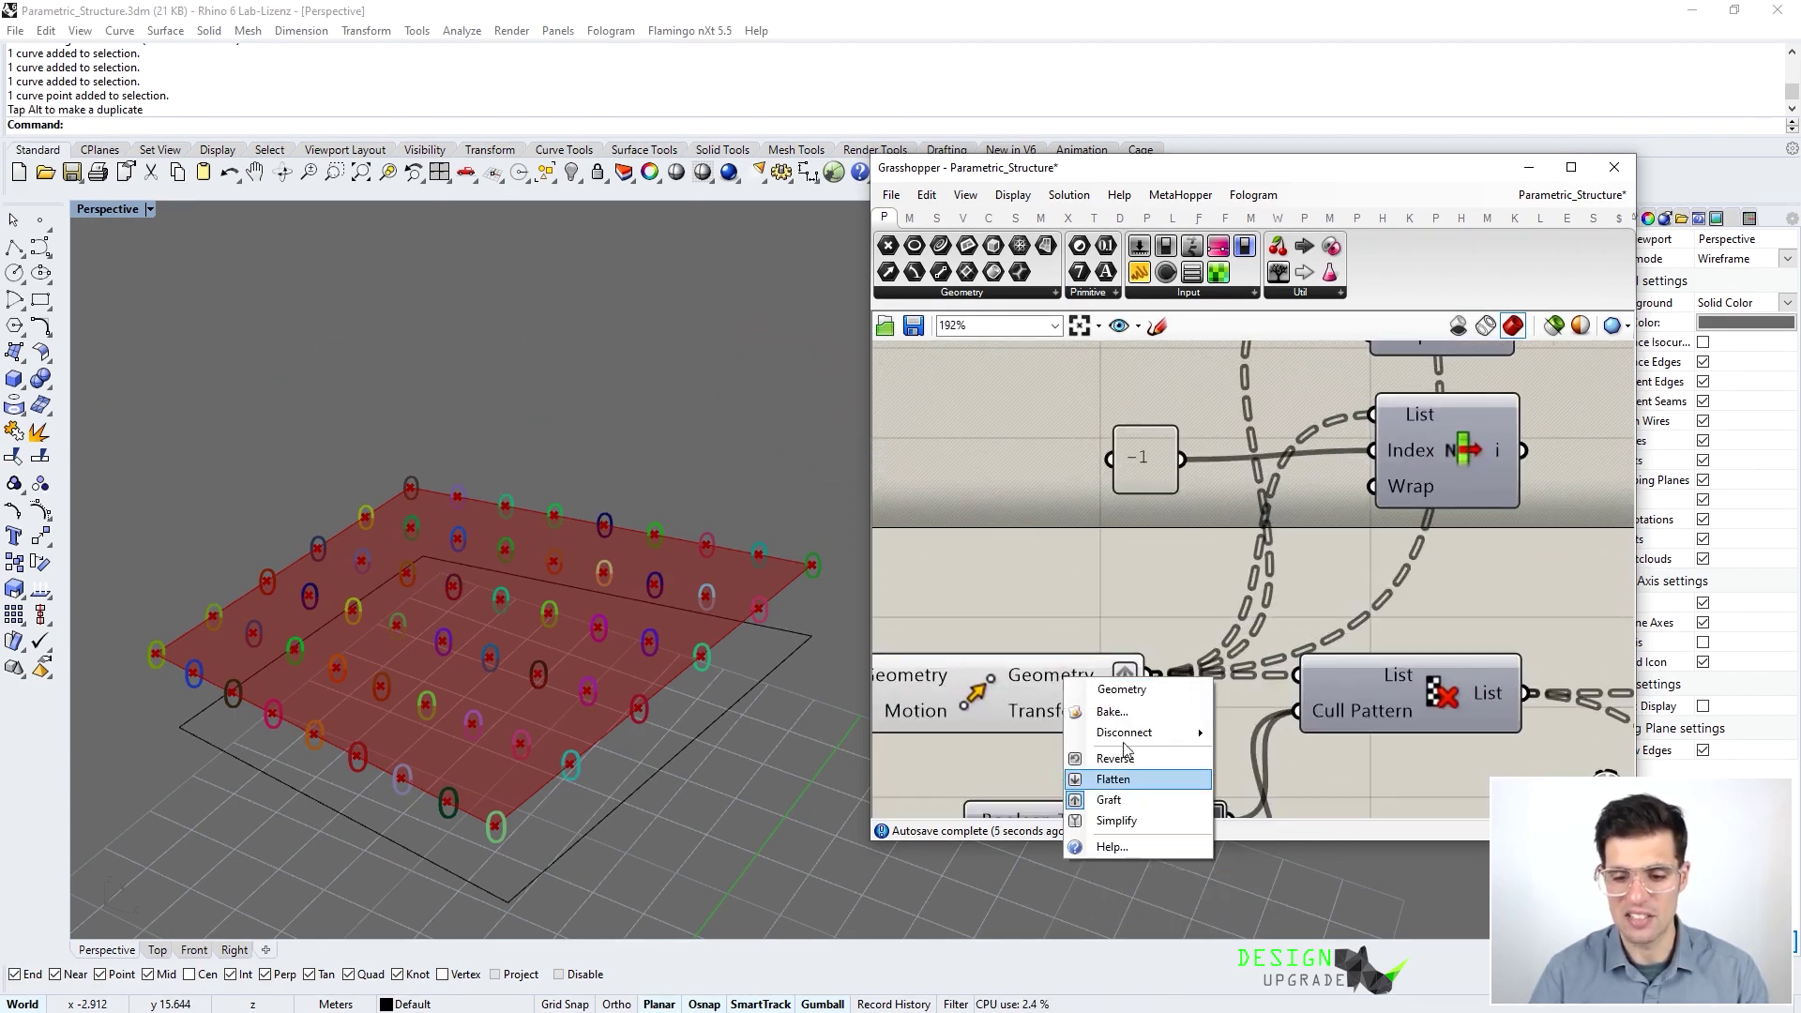
click(1049, 594)
scroll(1069, 673, down, 7)
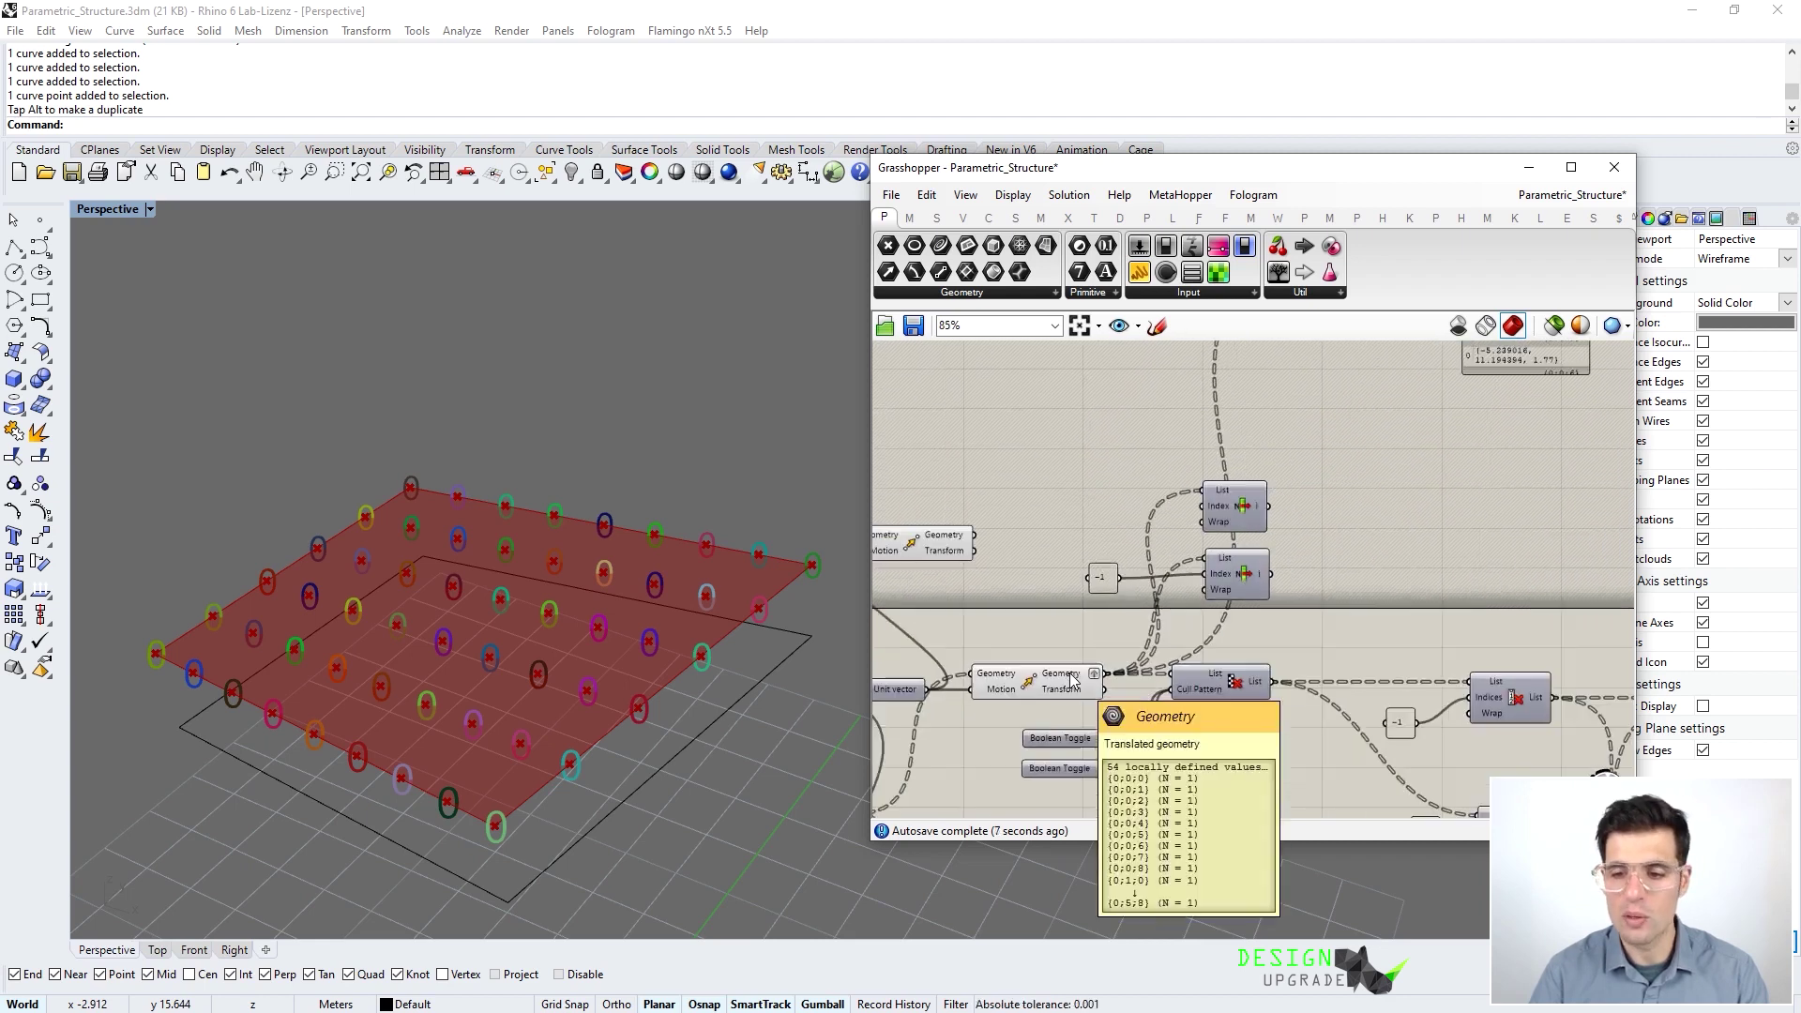
scroll(1219, 497, up, 7)
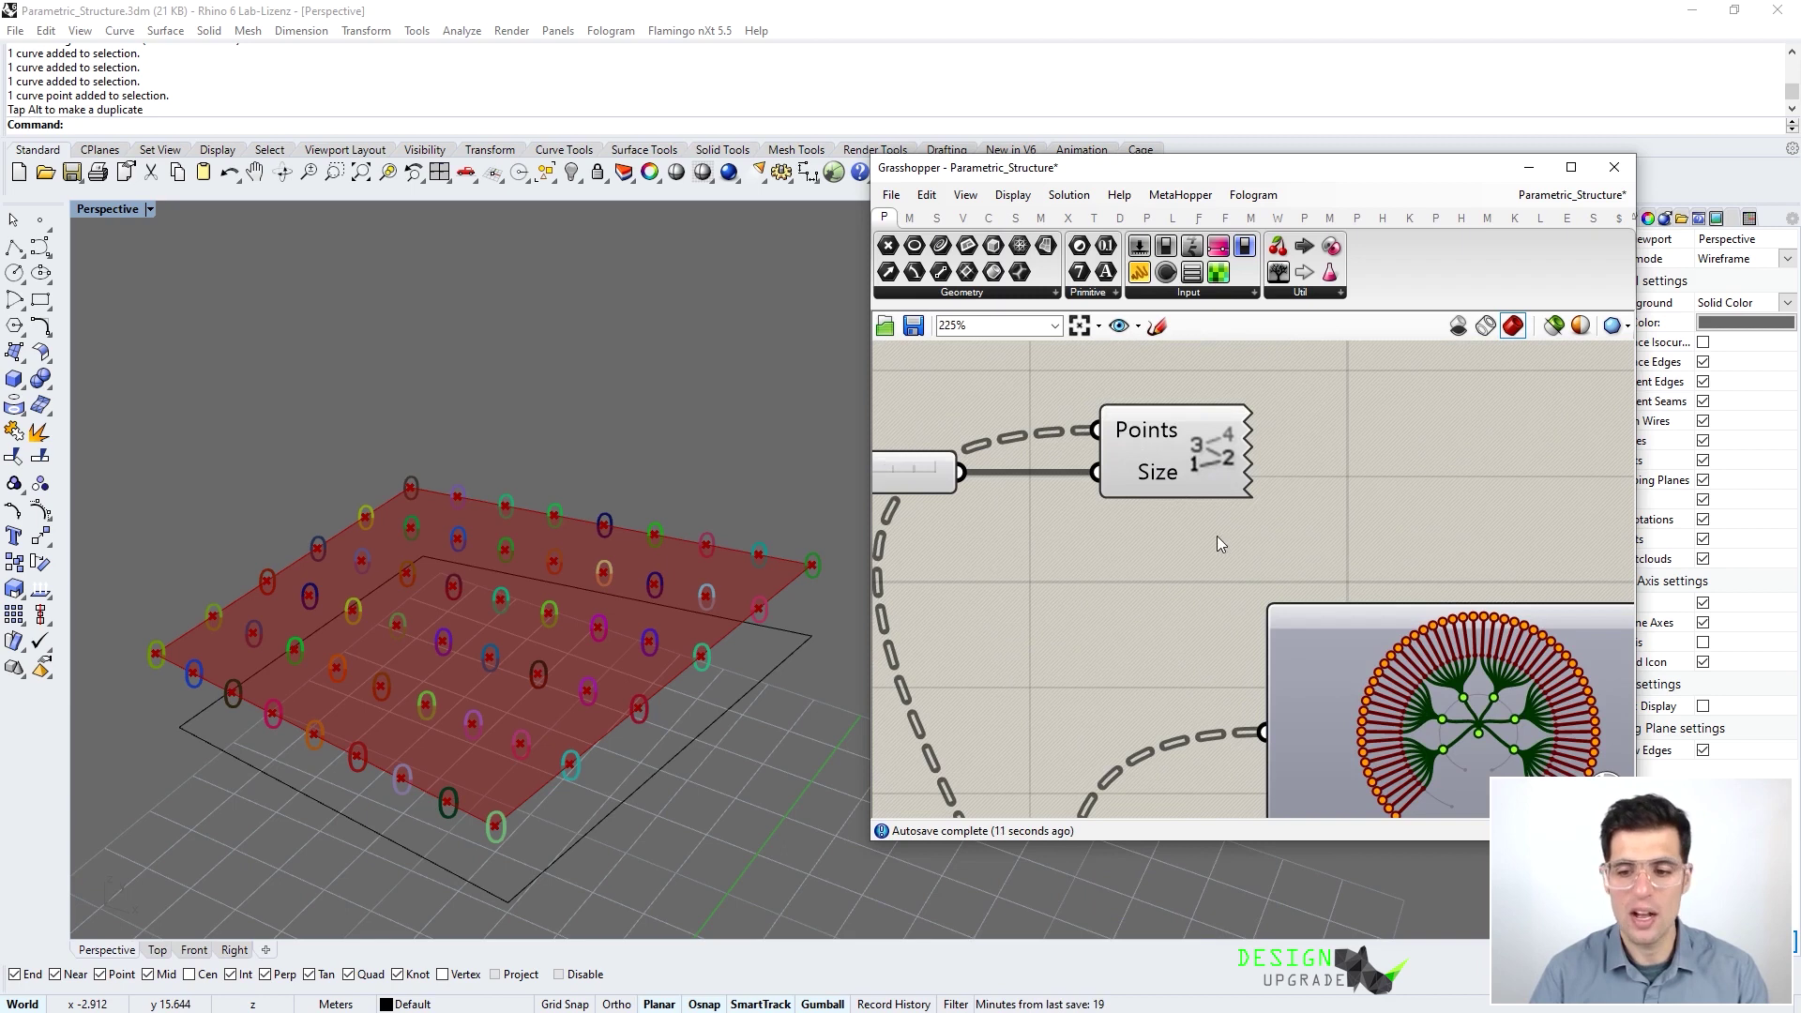
scroll(1411, 589, up, 5)
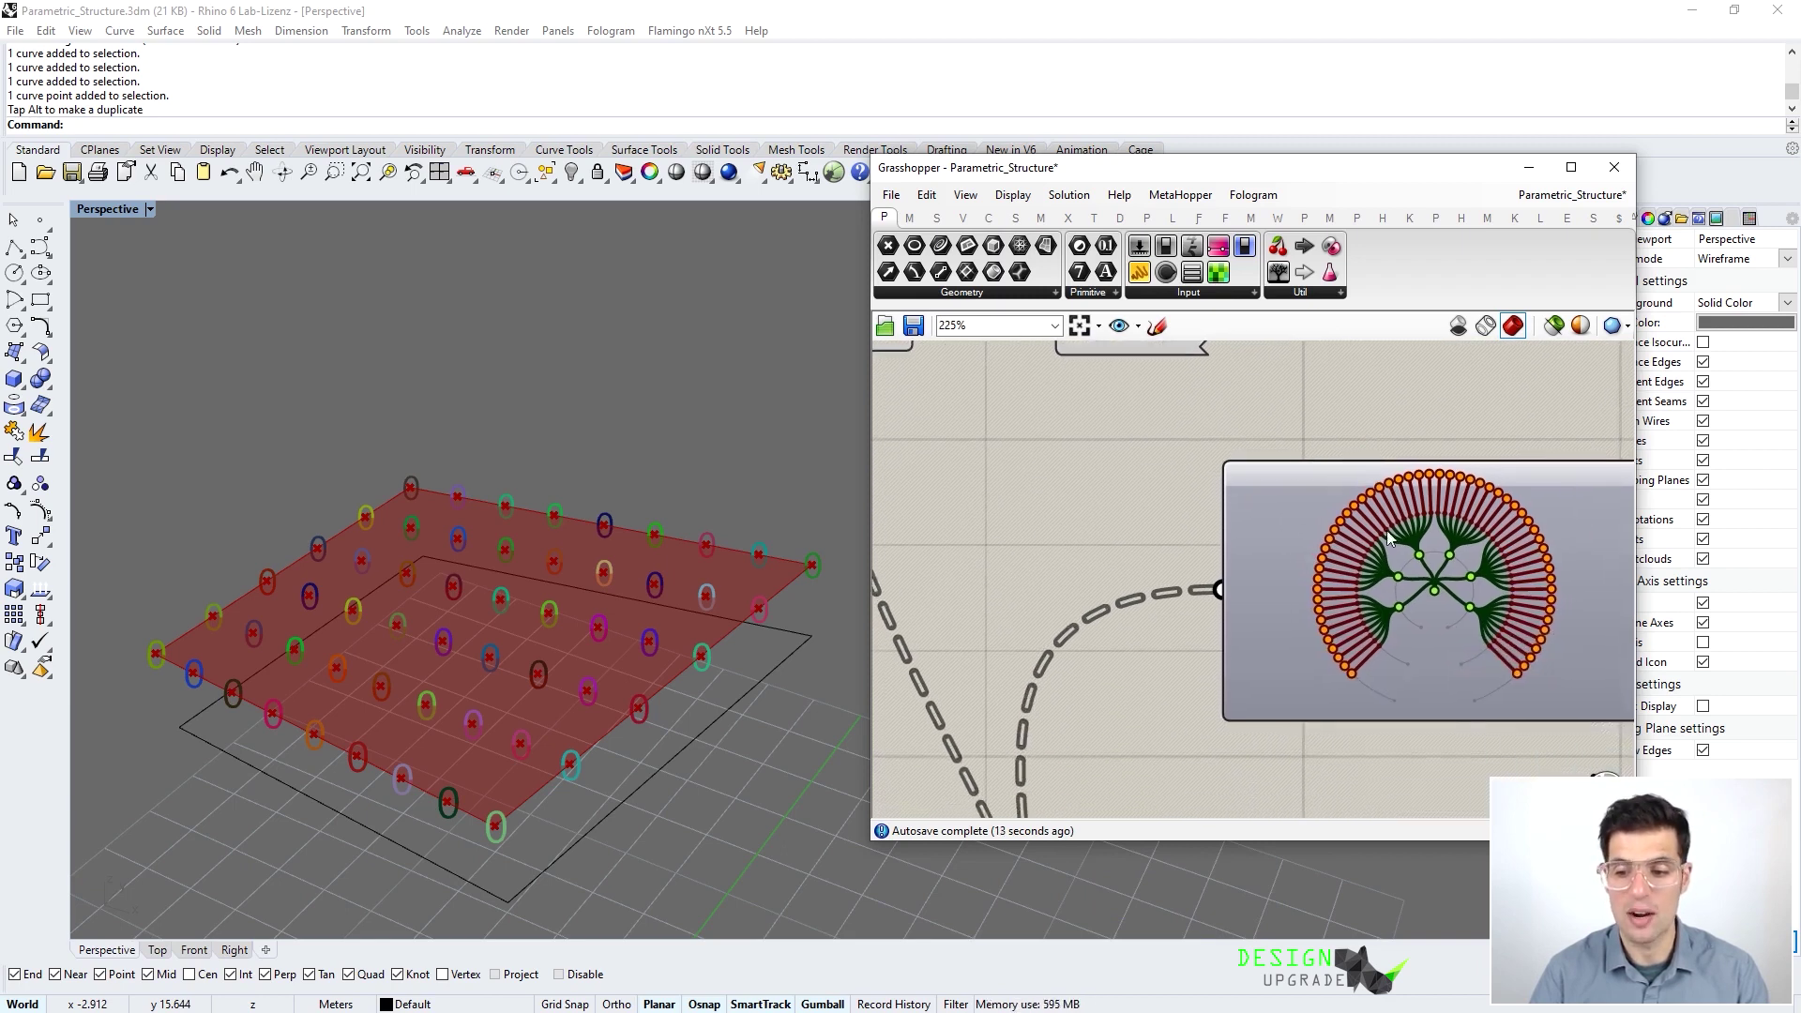
right_drag(1422, 587, 1185, 677)
scroll(1343, 636, up, 1)
scroll(1138, 717, down, 4)
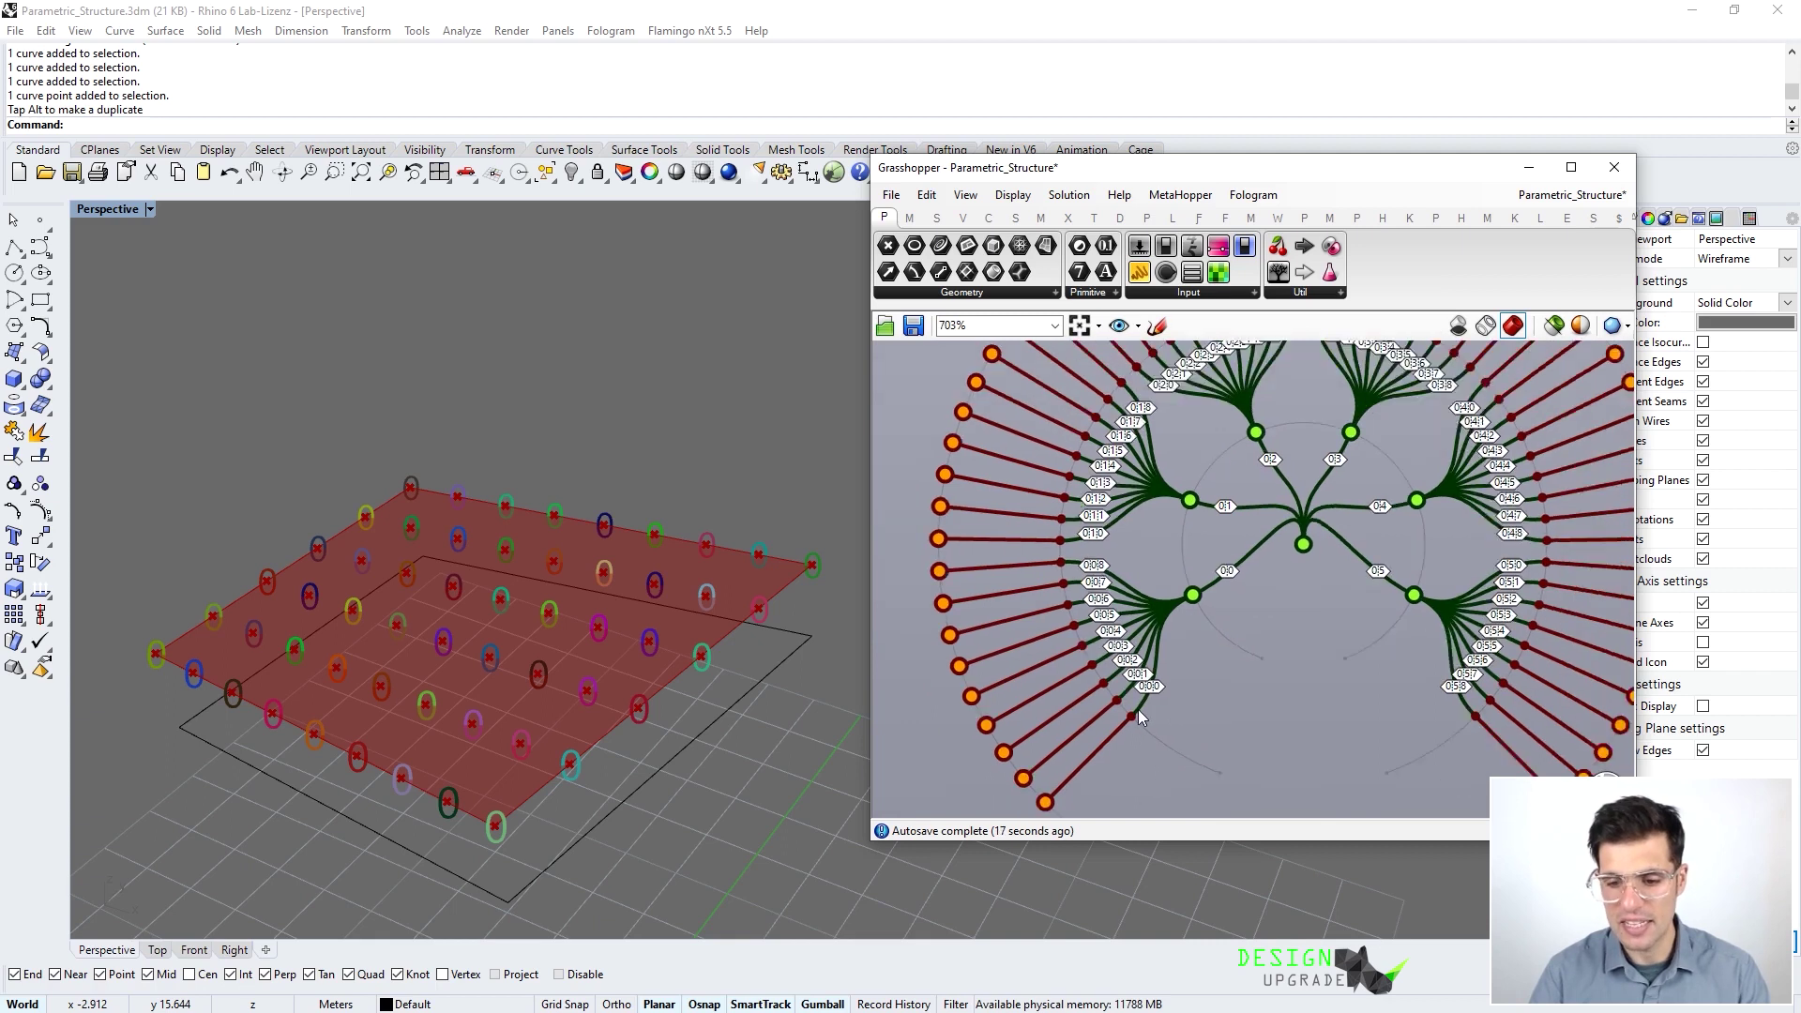
right_drag(1040, 561, 1258, 703)
scroll(1205, 630, down, 6)
right_drag(1175, 749, 1148, 533)
scroll(1150, 577, down, 3)
scroll(1069, 642, up, 3)
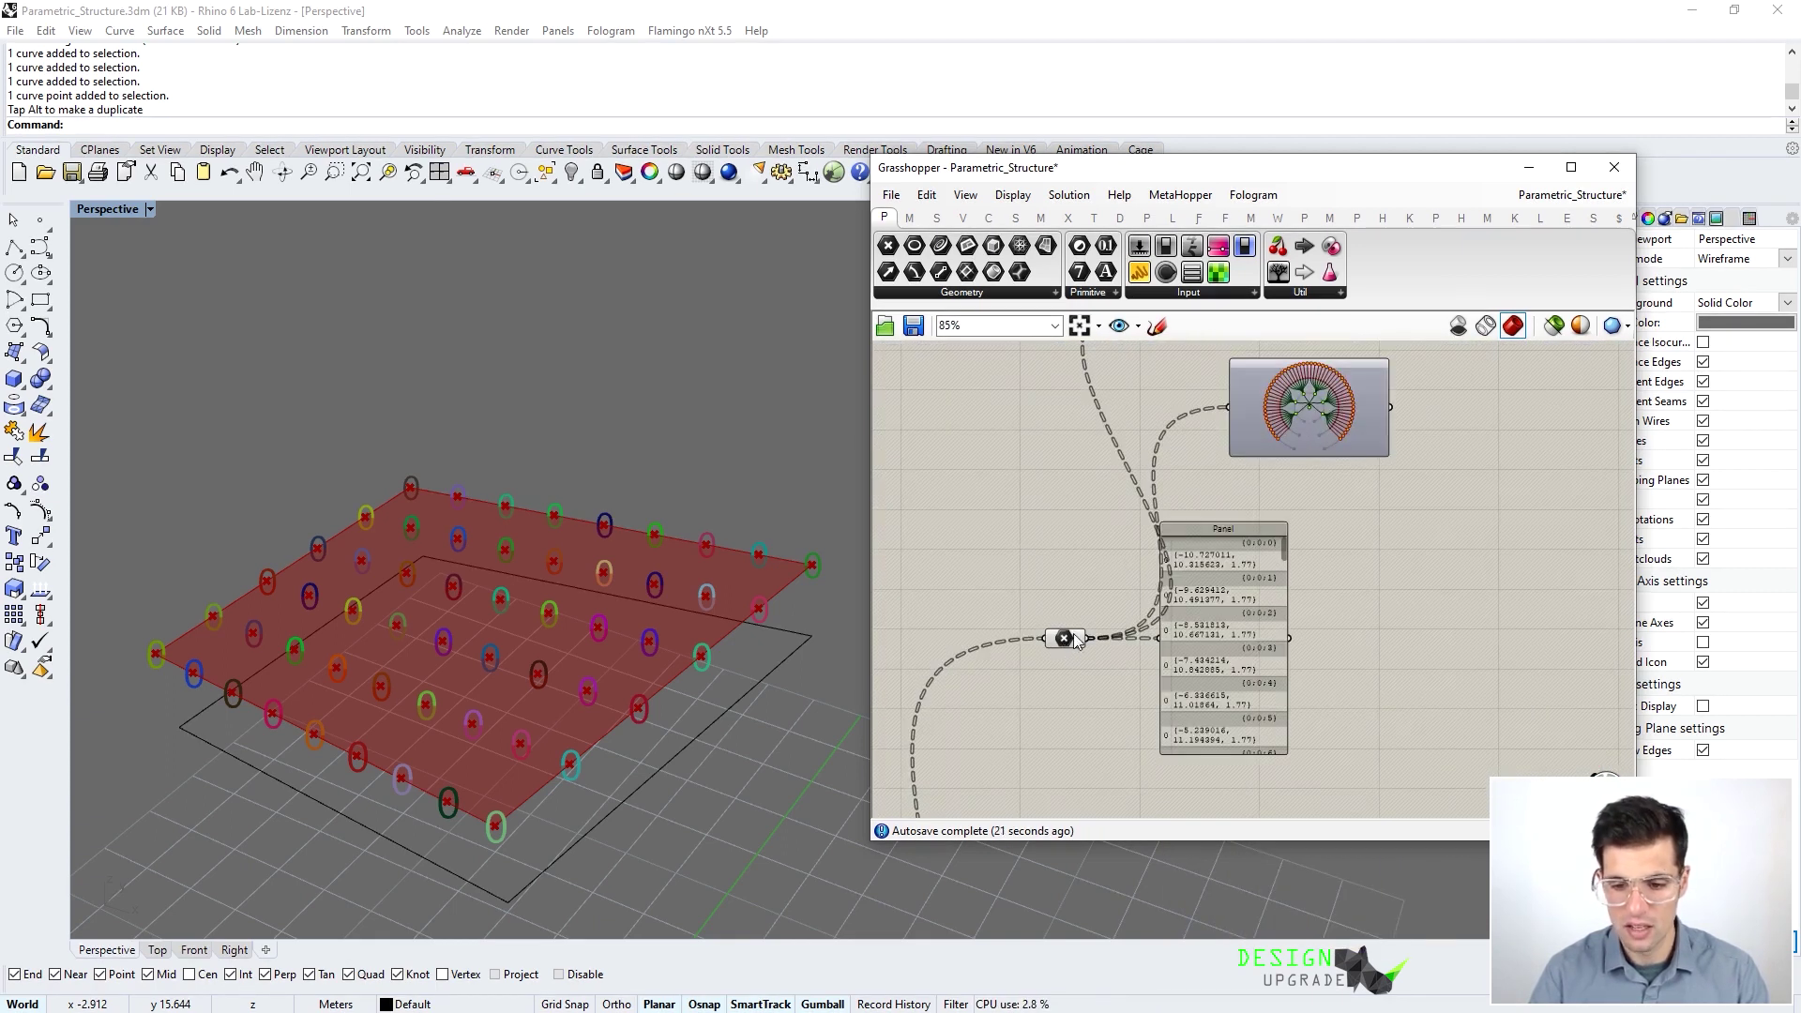
mouse_move(1074, 639)
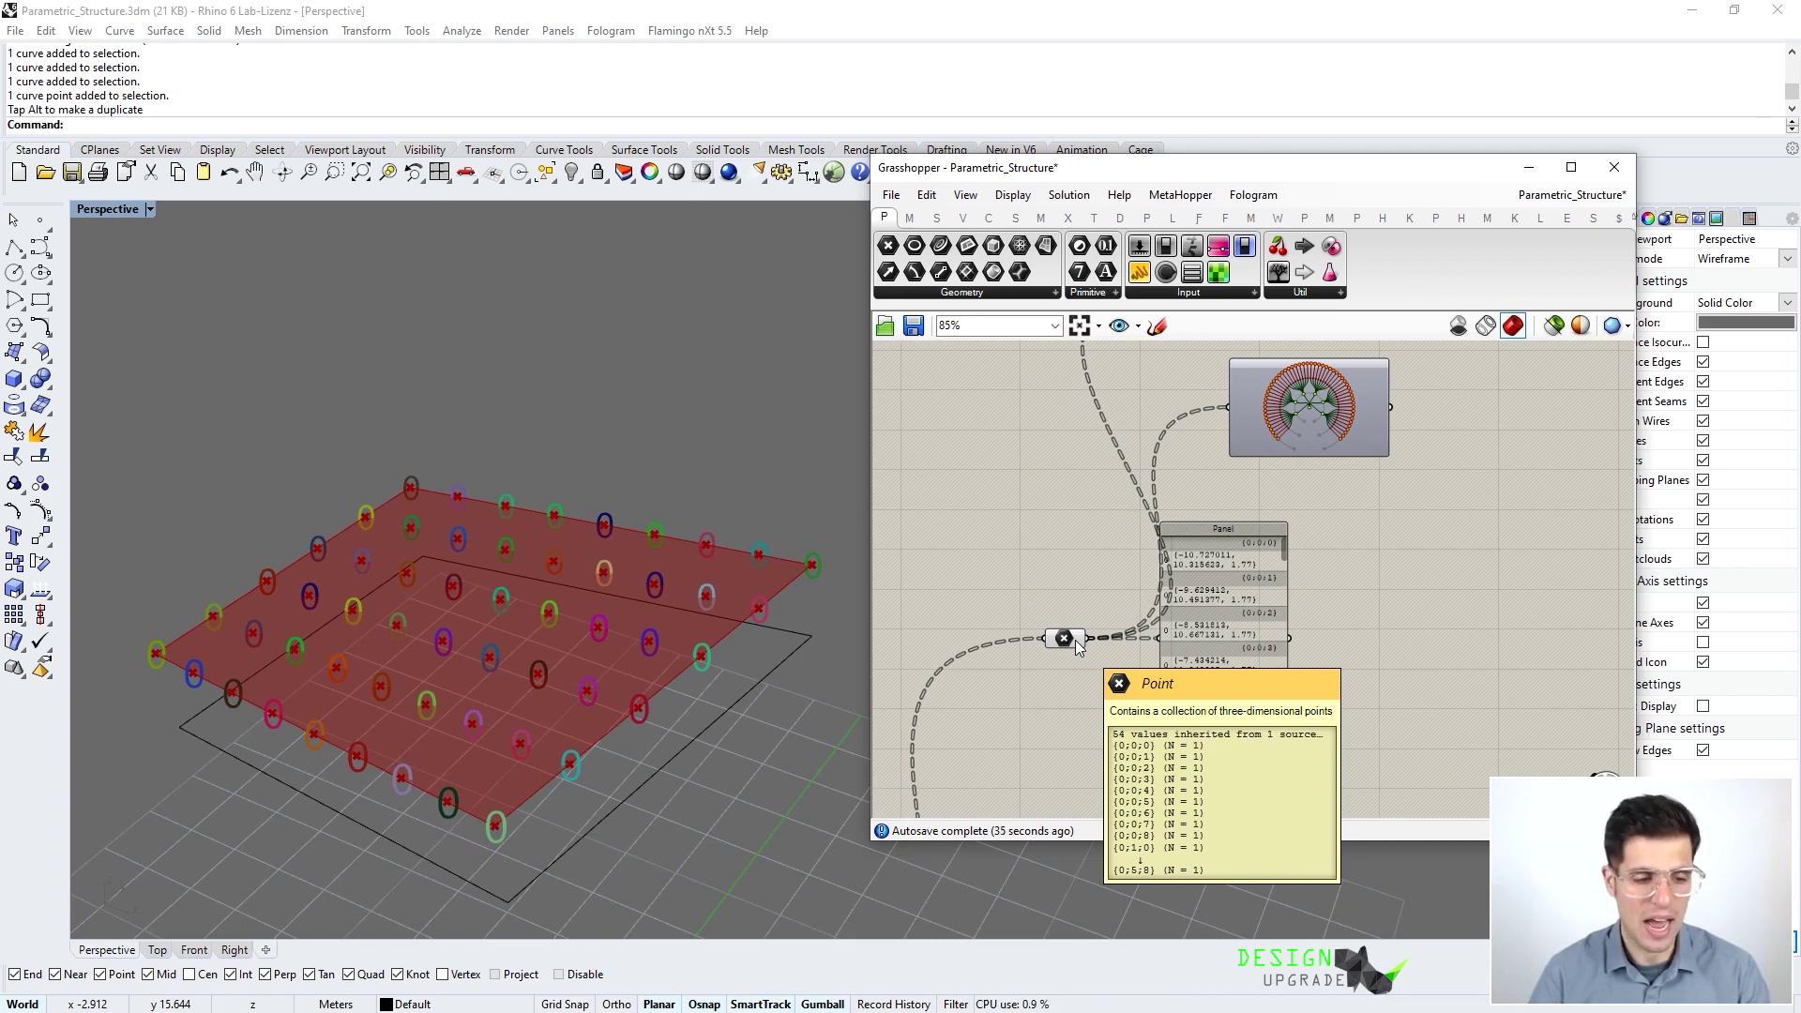
Replace Graft with Simplify on the Move component's Geometry output and inspect its branch paths
scroll(1134, 556, down, 5)
scroll(1173, 619, up, 8)
right_click(1038, 587)
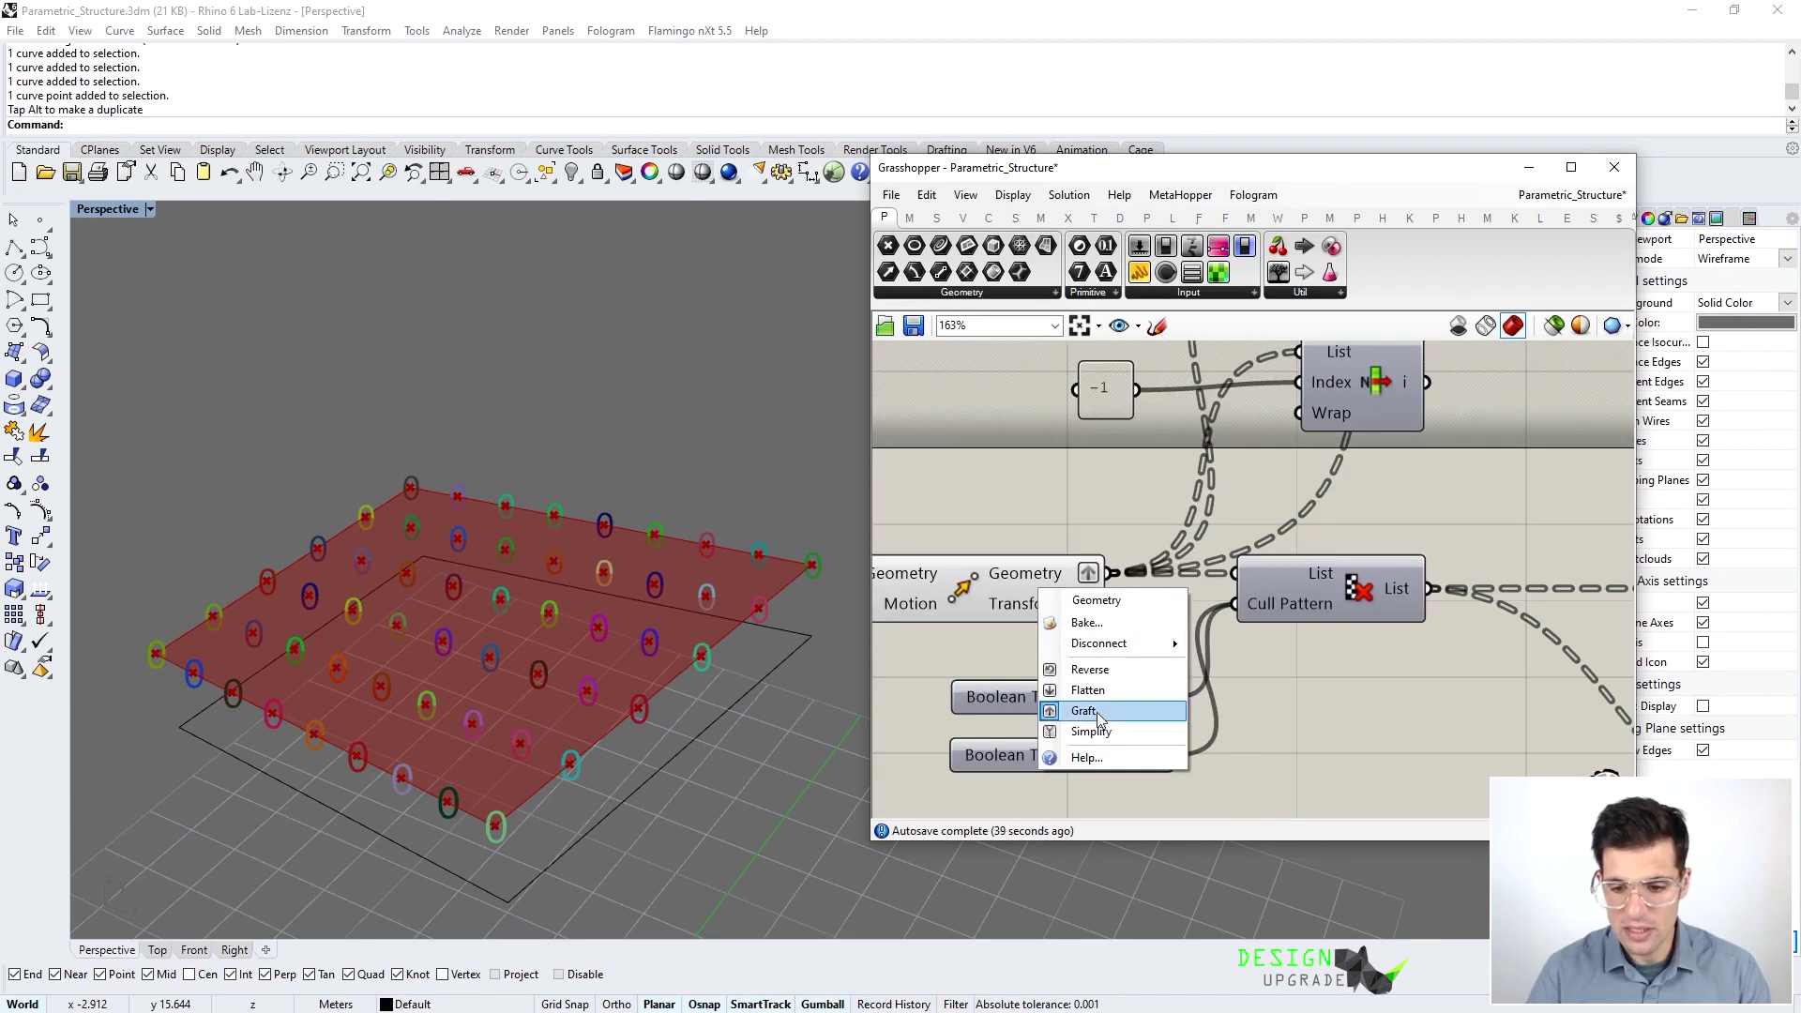
click(1094, 712)
mouse_move(1032, 585)
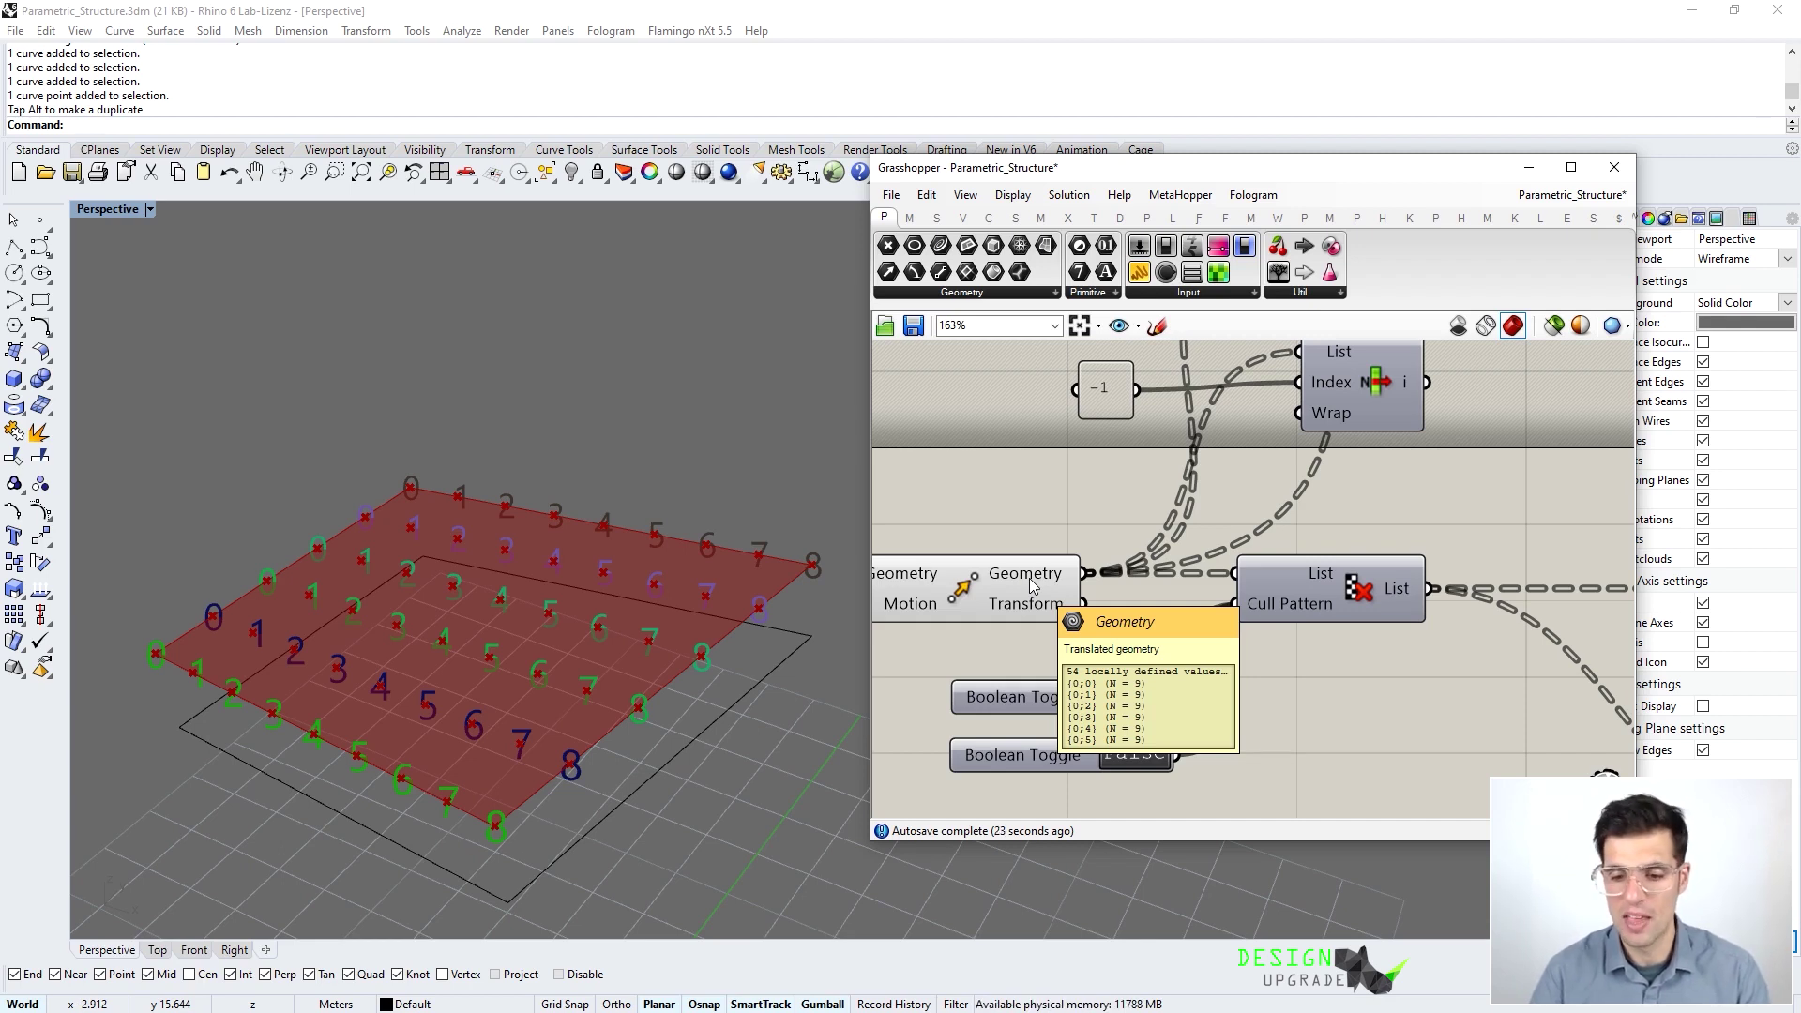
right_click(1032, 586)
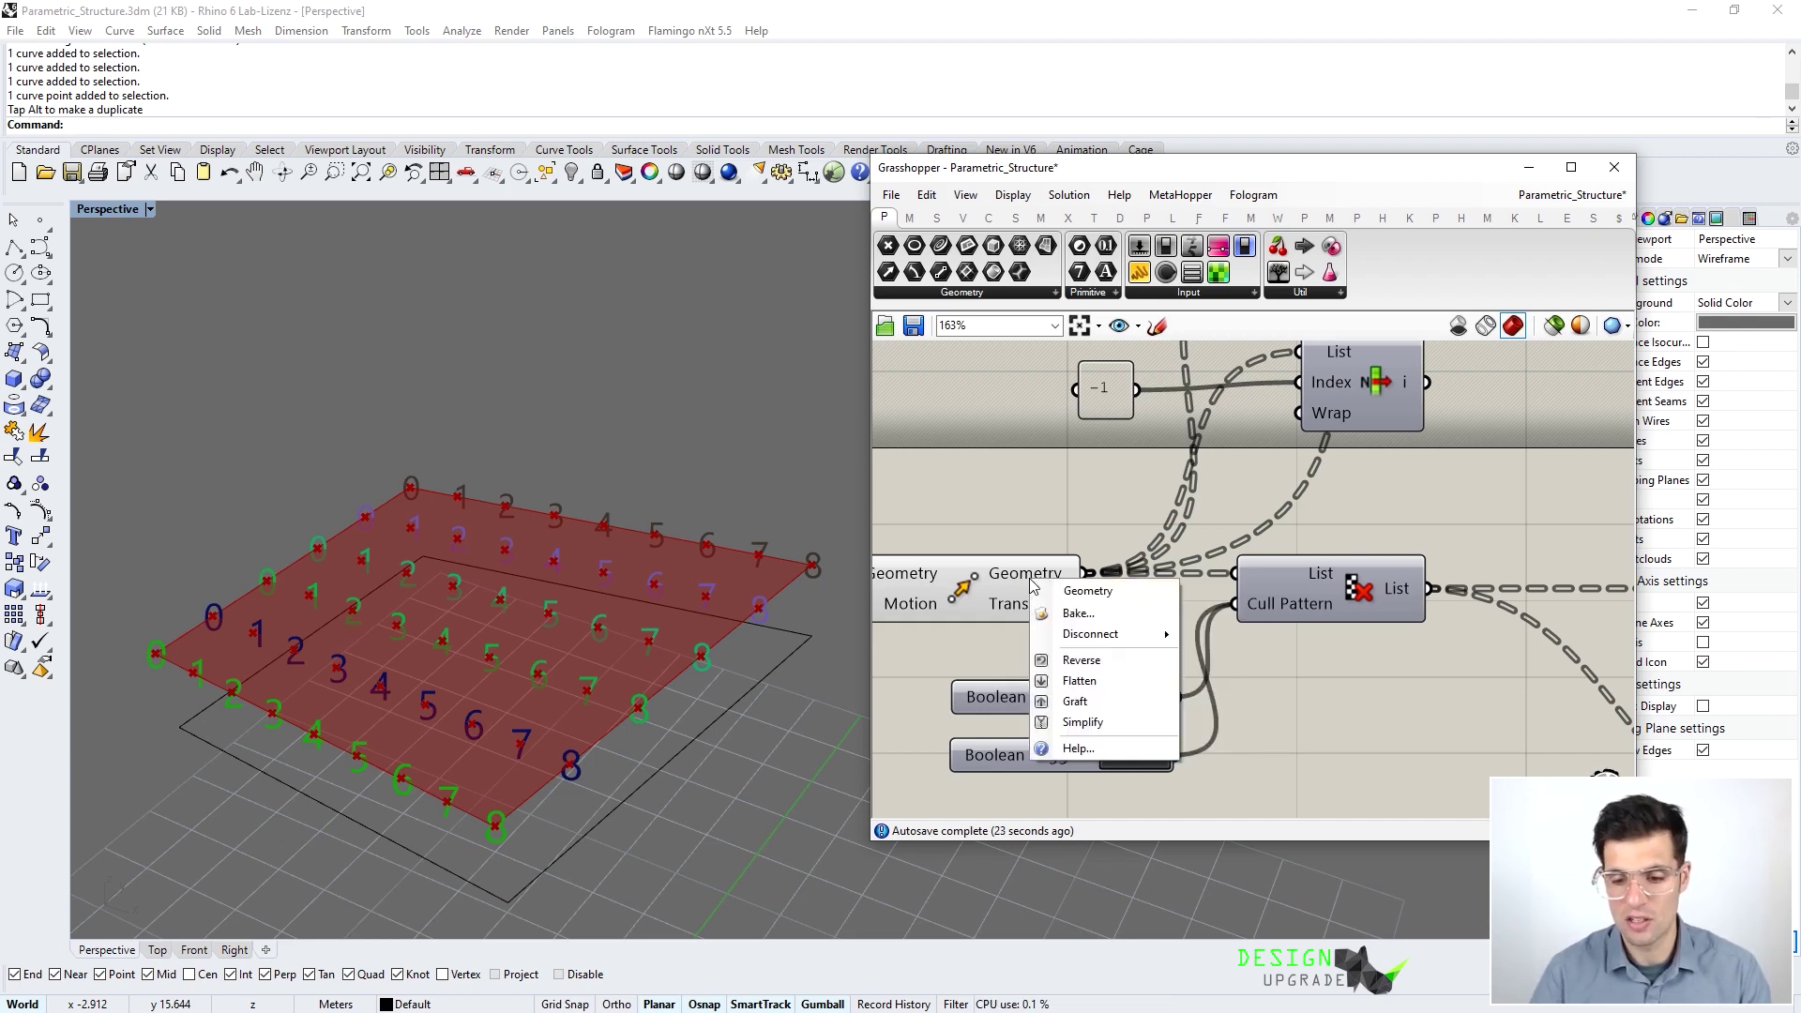
click(1097, 723)
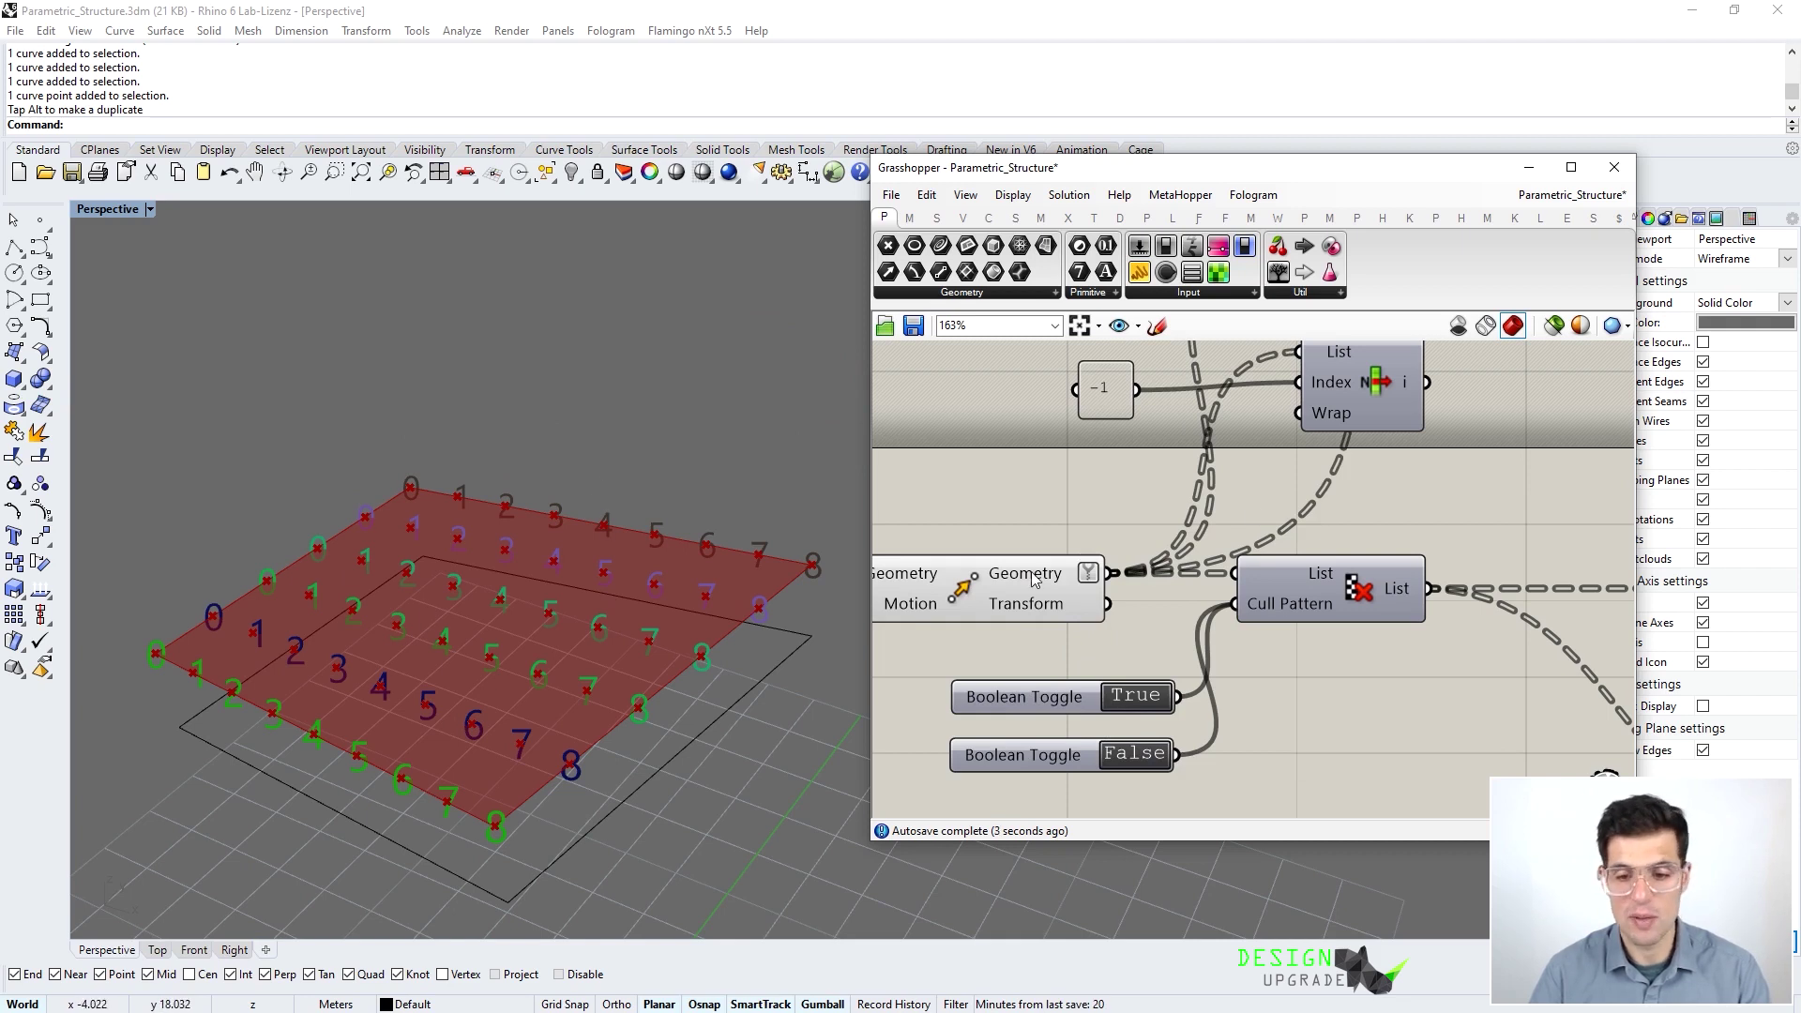
mouse_move(1032, 579)
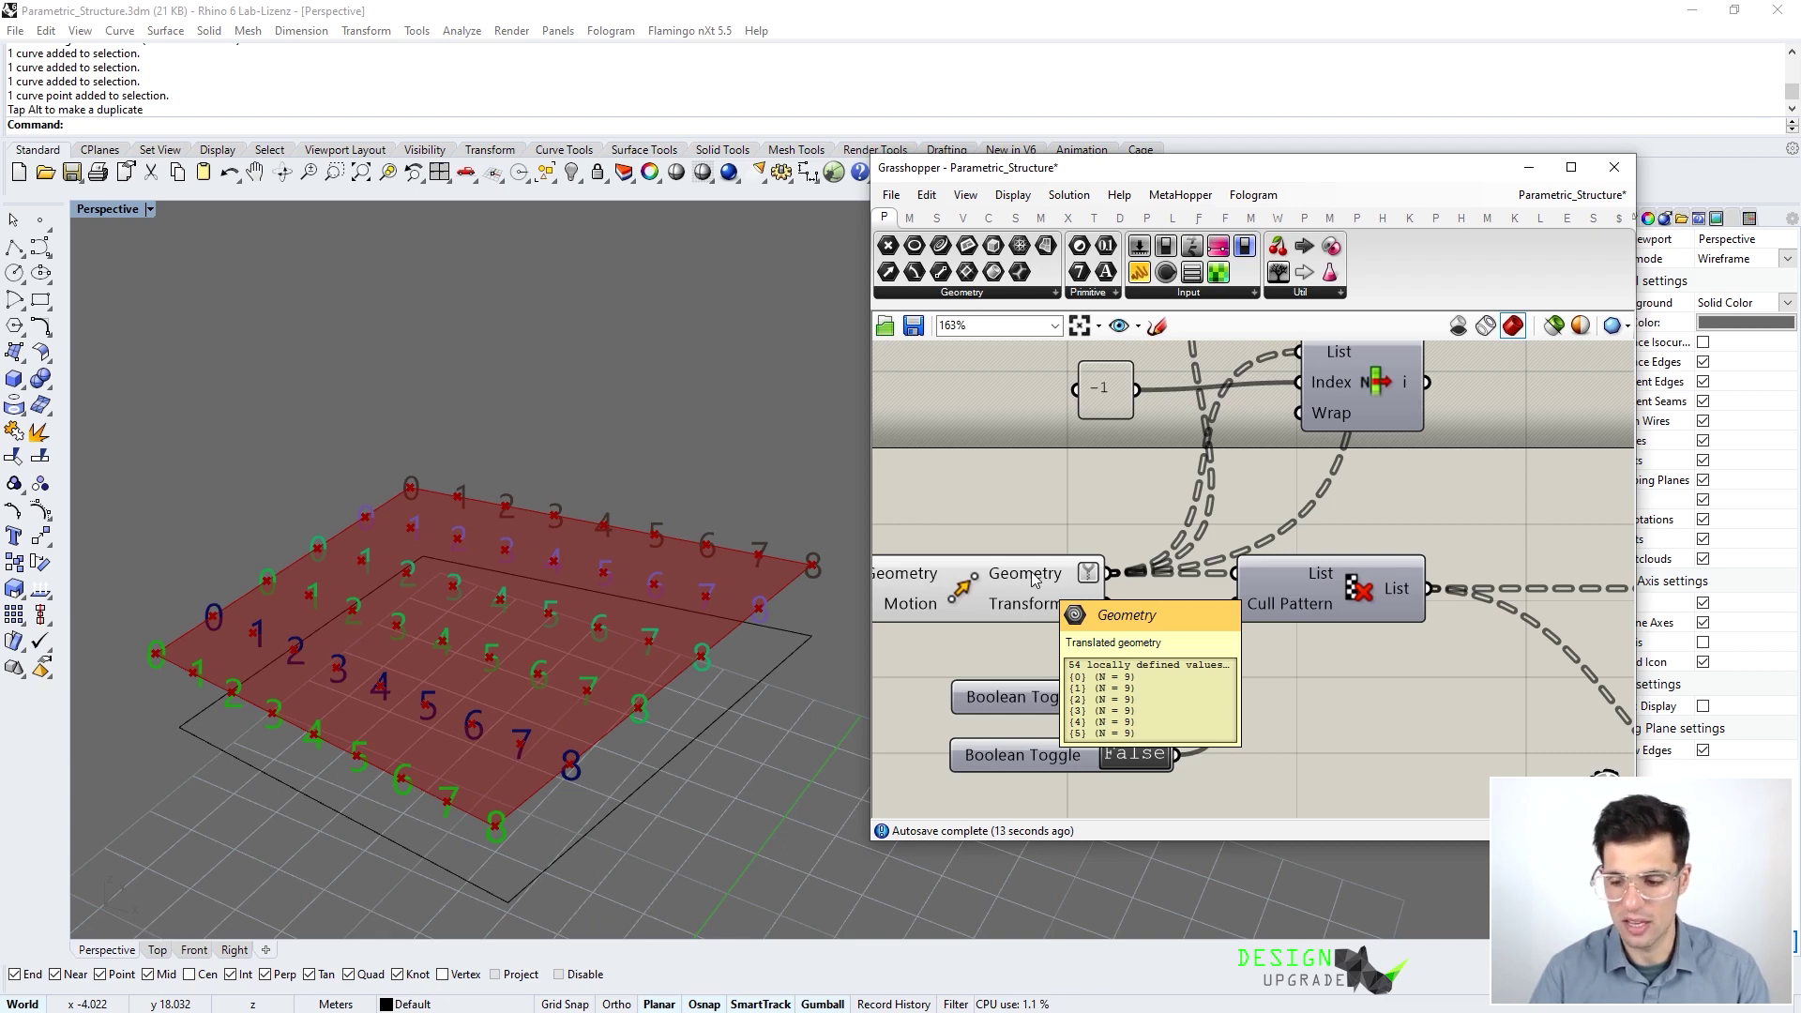
Turn off Simplify on the Move component's Geometry output
right_click(1032, 579)
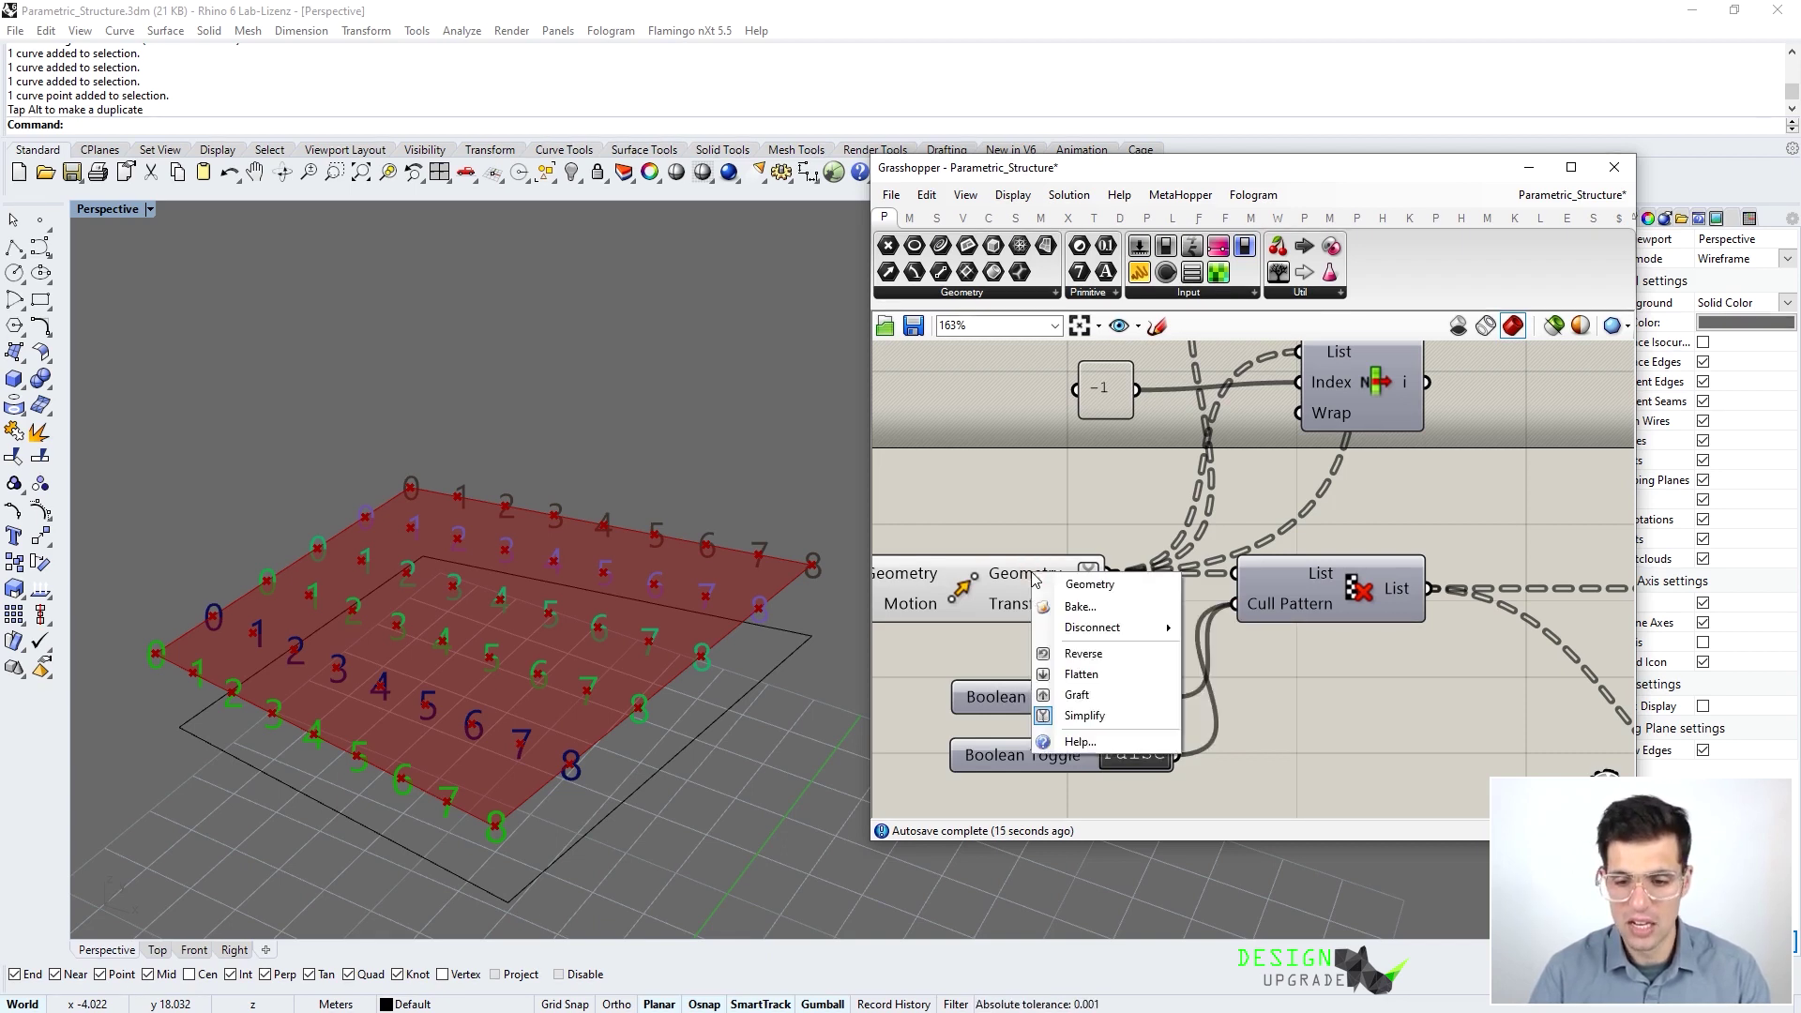
click(1086, 713)
Move the Panel slightly to the right, farther from the Point parameter that feeds it
scroll(1089, 610, down, 7)
right_drag(1205, 507, 1121, 739)
scroll(1162, 640, up, 4)
drag(1166, 647, 1217, 647)
right_drag(1231, 616, 1253, 576)
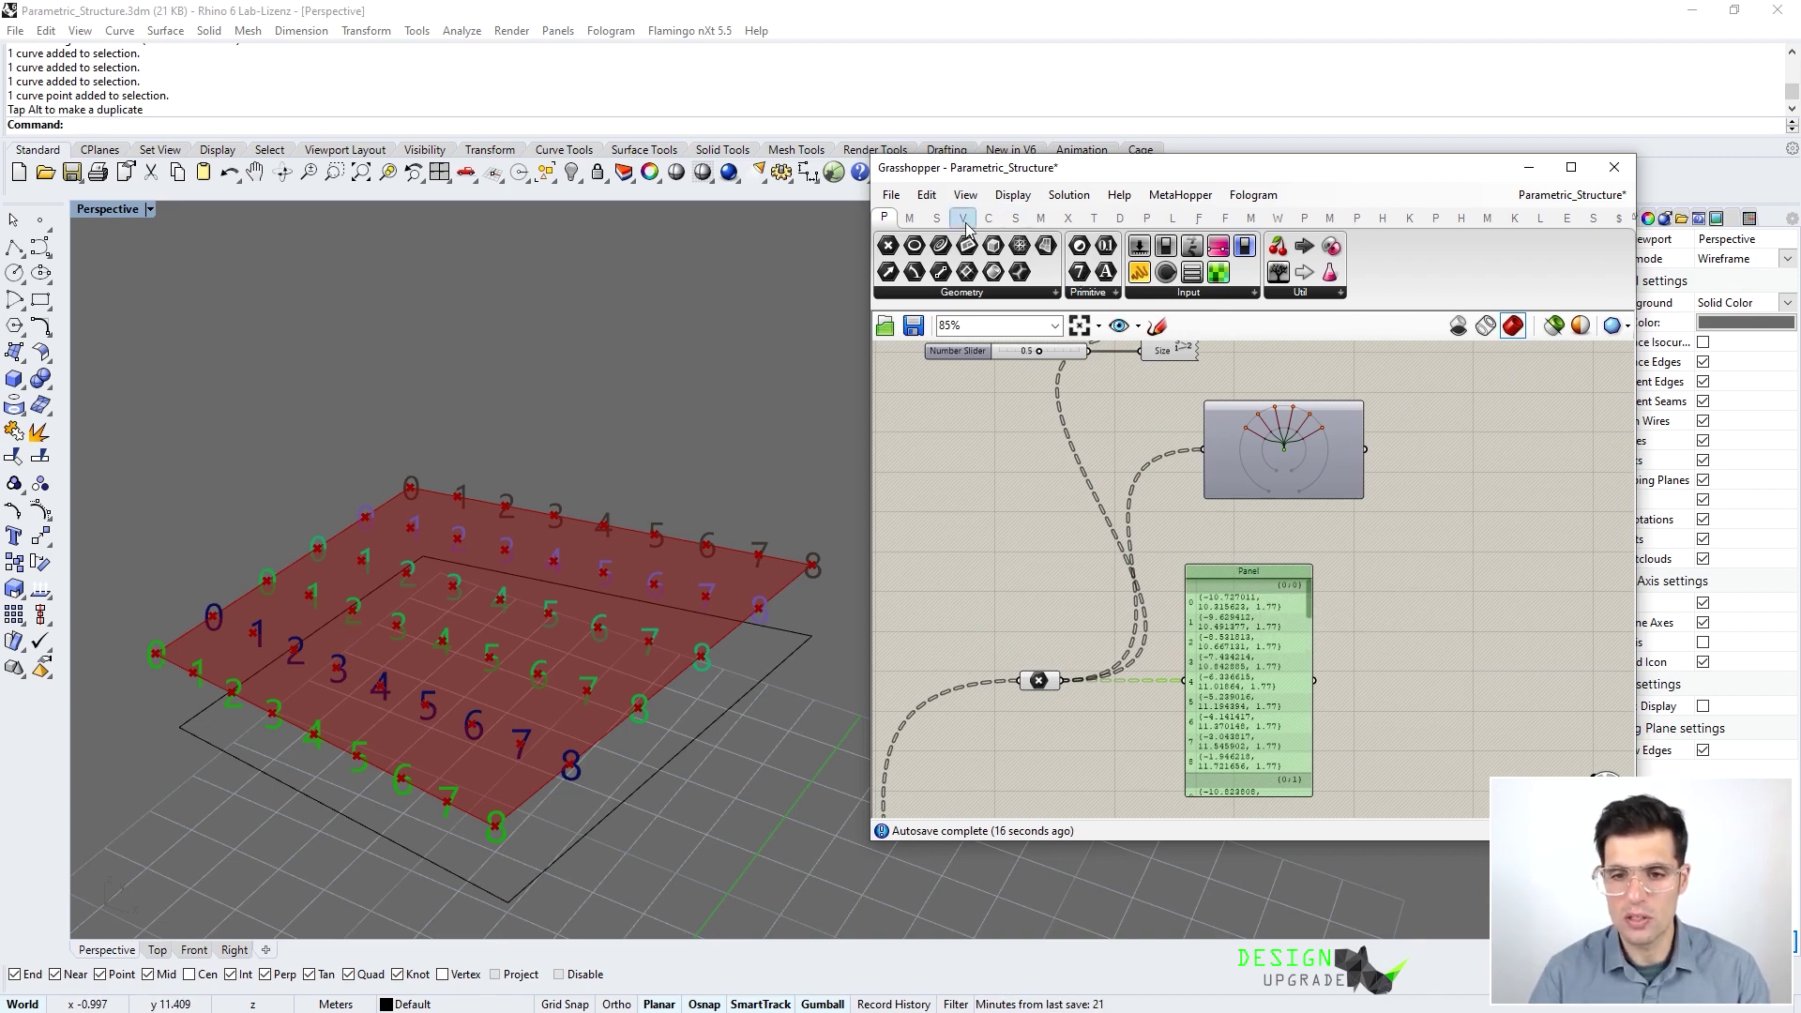
Add a List Item component and place it below the Point parameter, near the Panel's lower edge
click(937, 218)
click(935, 292)
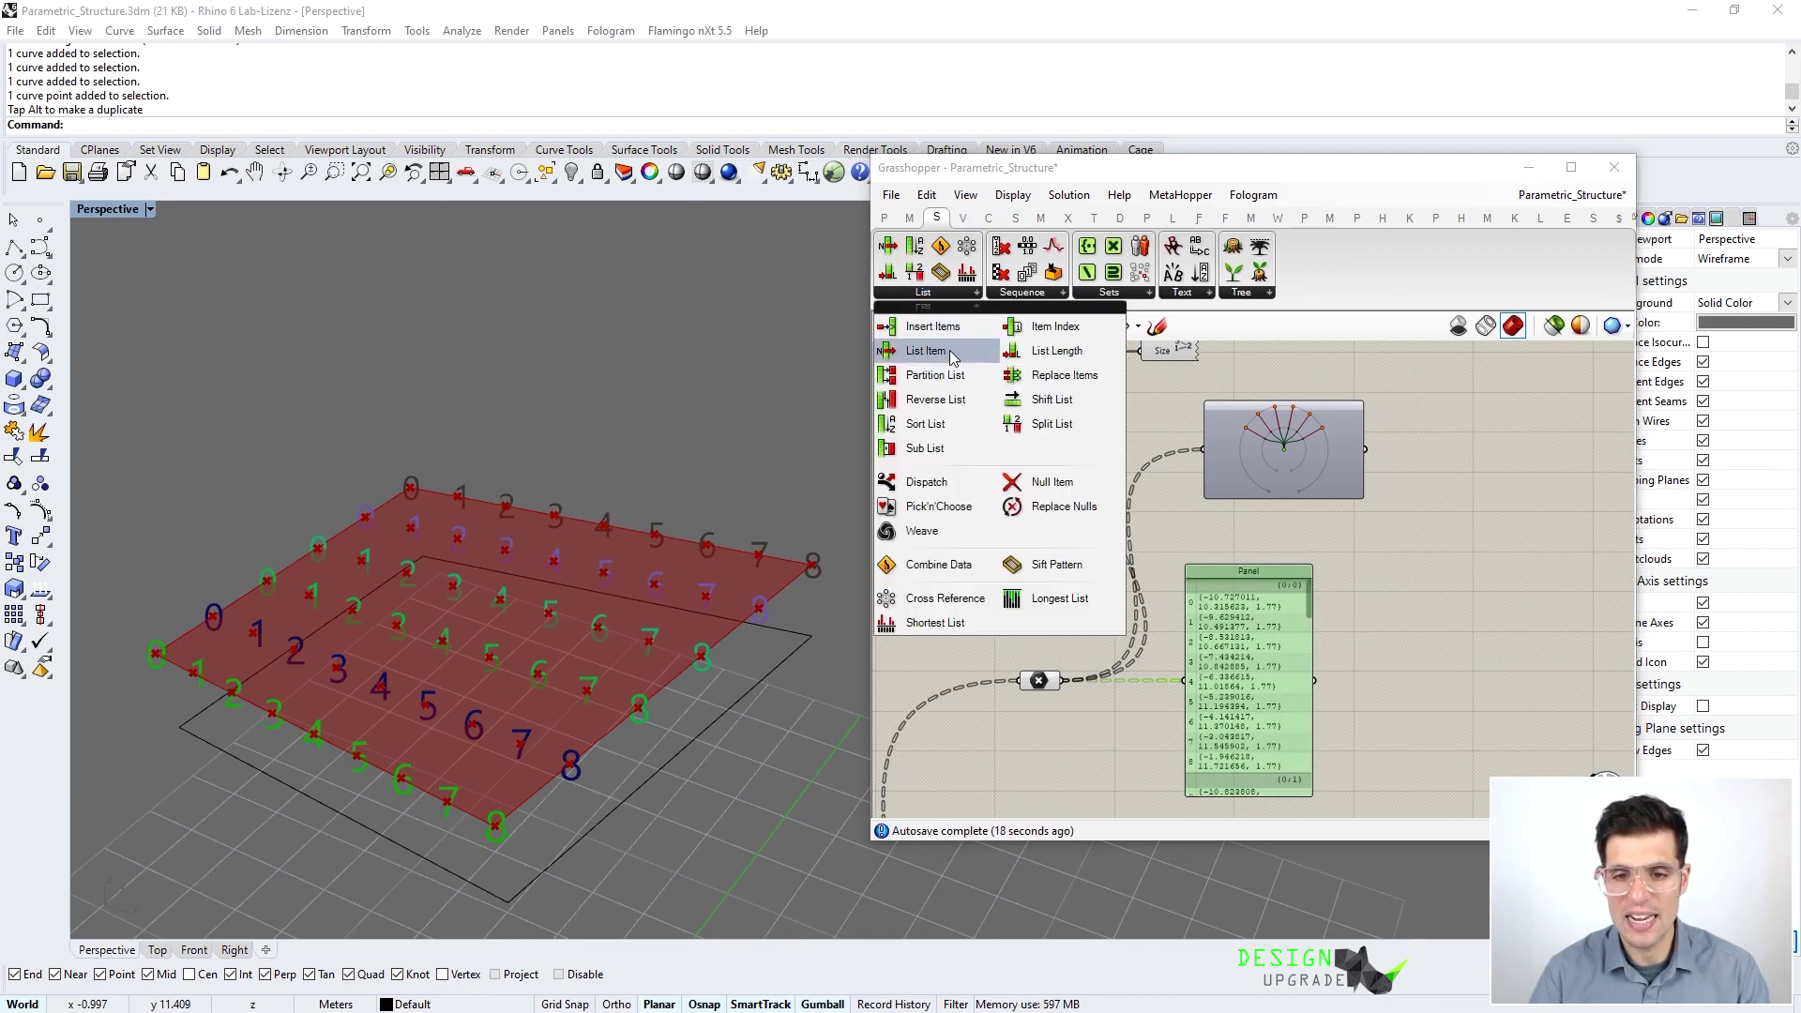
drag(950, 355, 1090, 759)
right_drag(1163, 765, 1157, 661)
drag(1093, 656, 1132, 705)
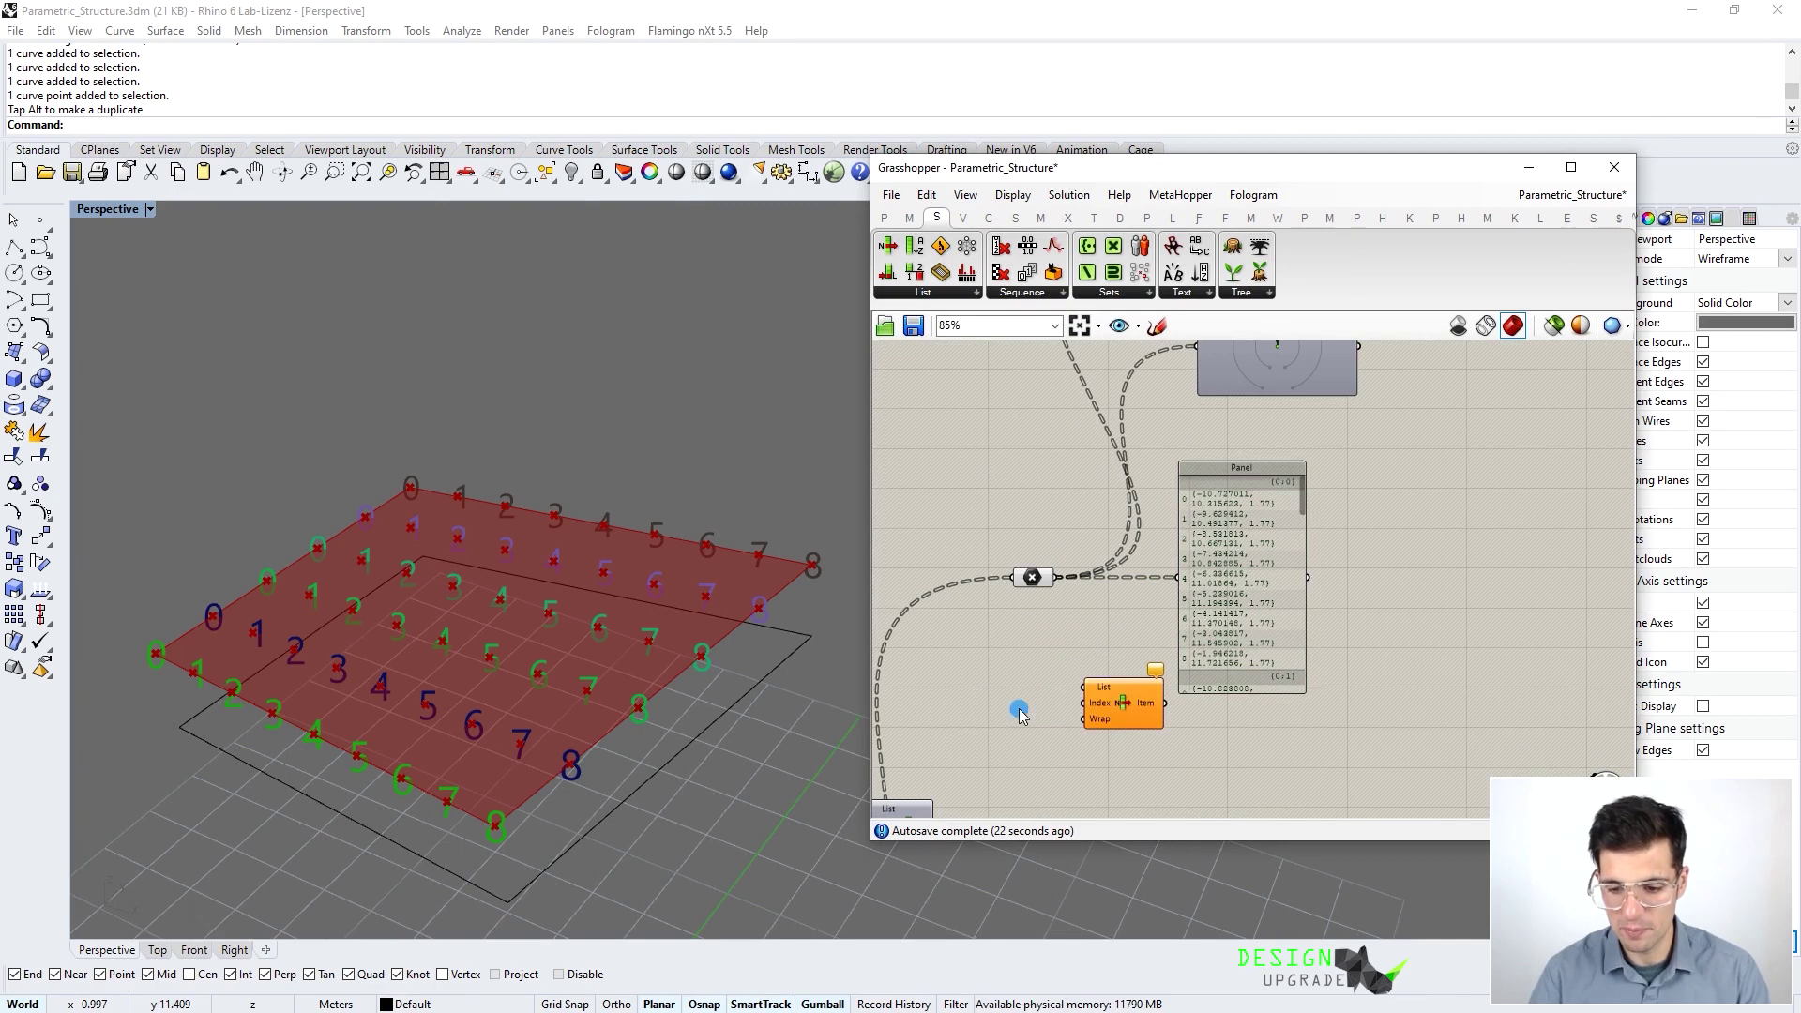
Add a number slider set to 5 beside the List Item and connect it to the Index input
double_click(1019, 708)
text(5)
key(Return)
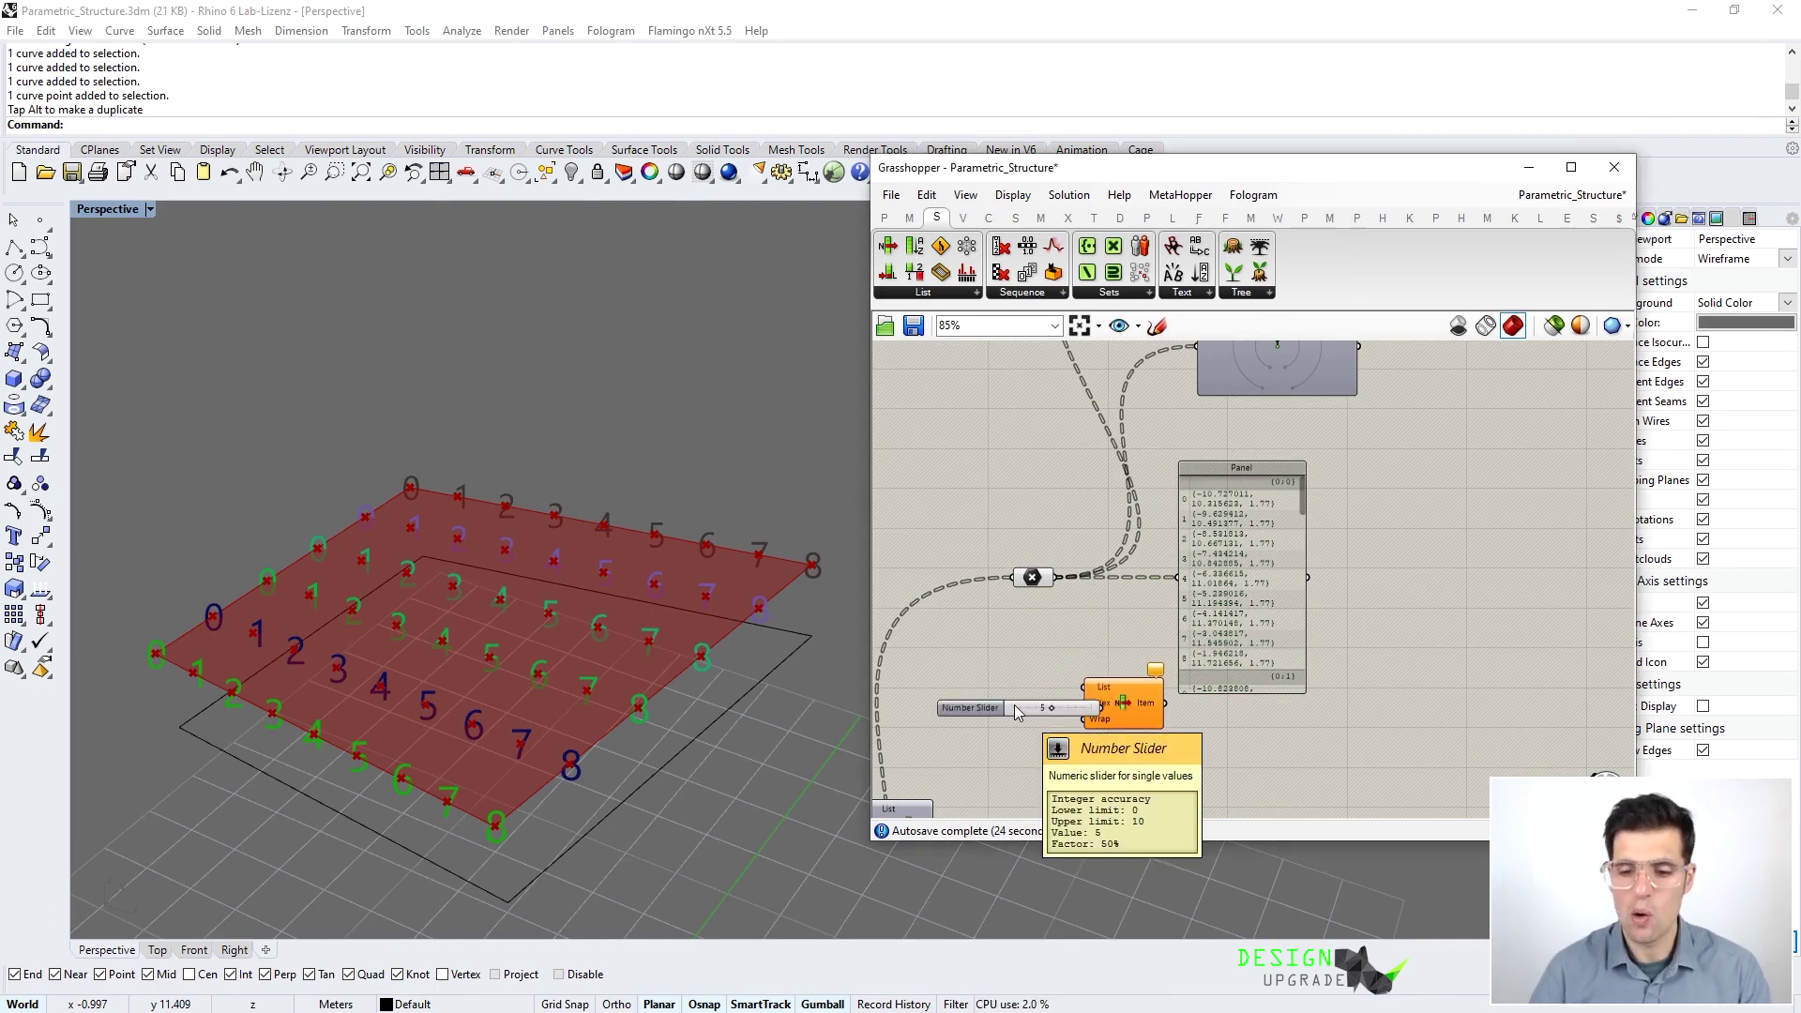
scroll(1095, 713, up, 1)
drag(1064, 710, 1131, 763)
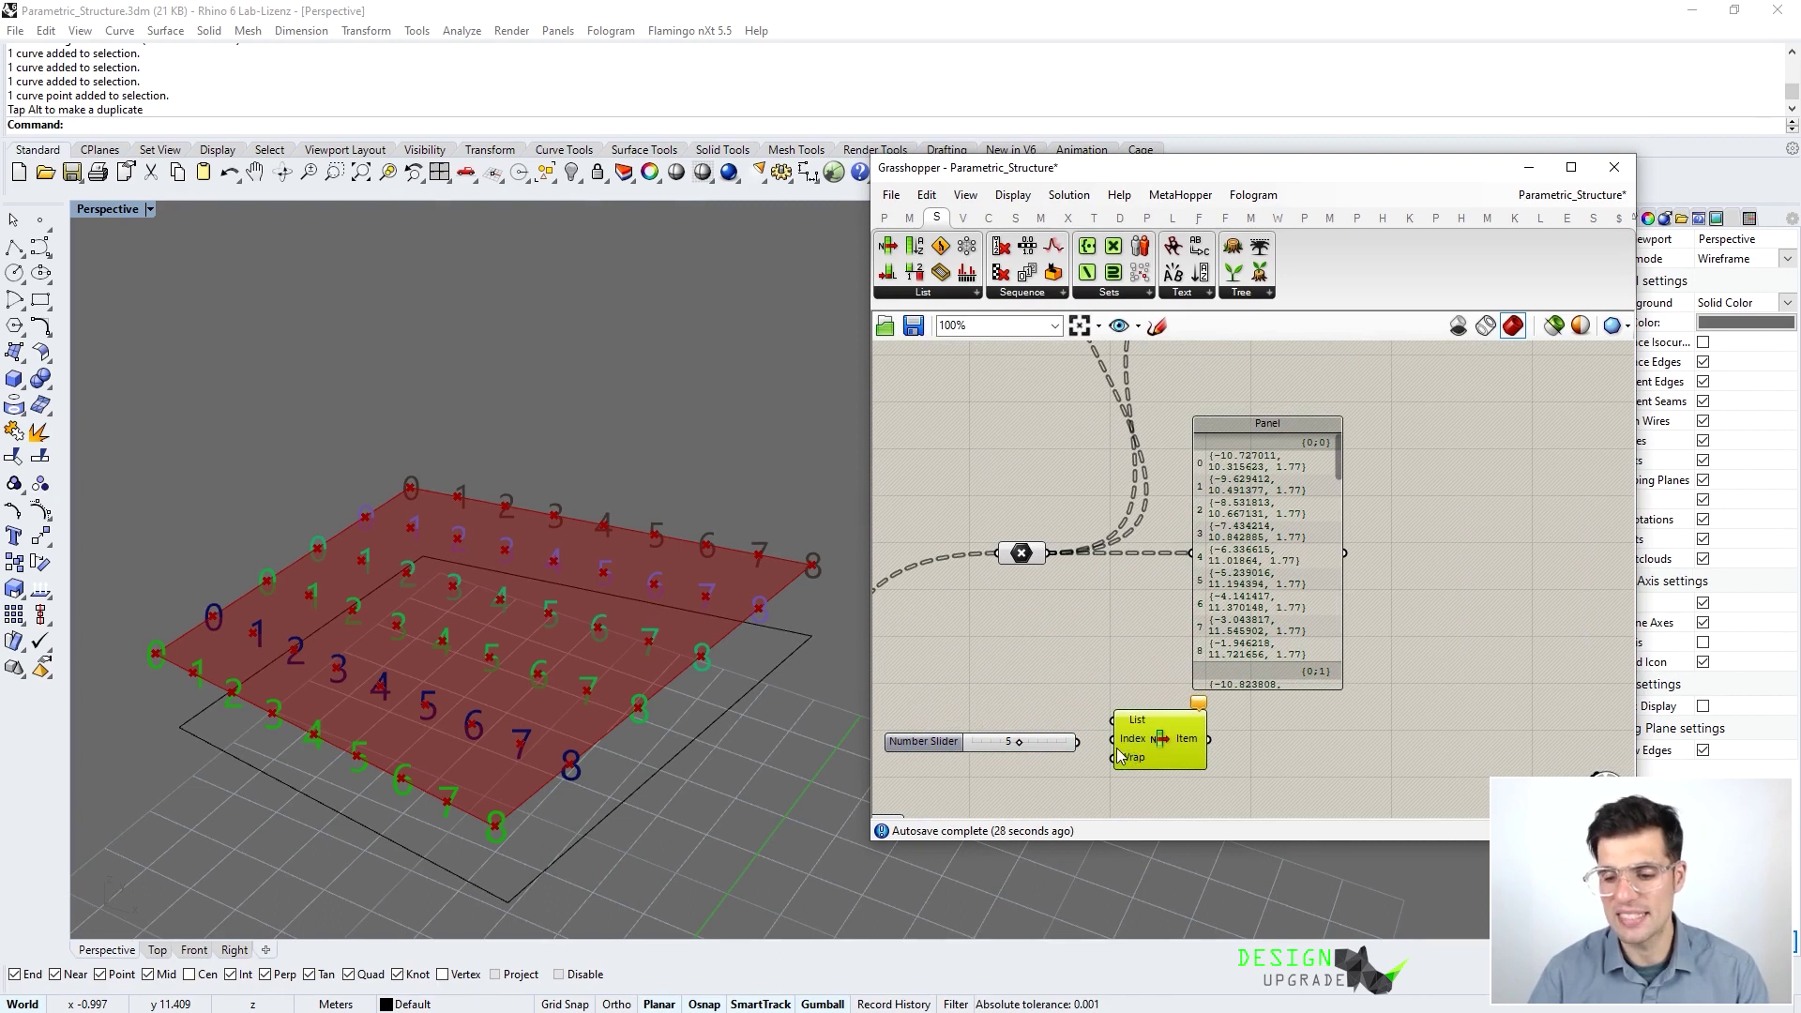
drag(1077, 742, 1111, 741)
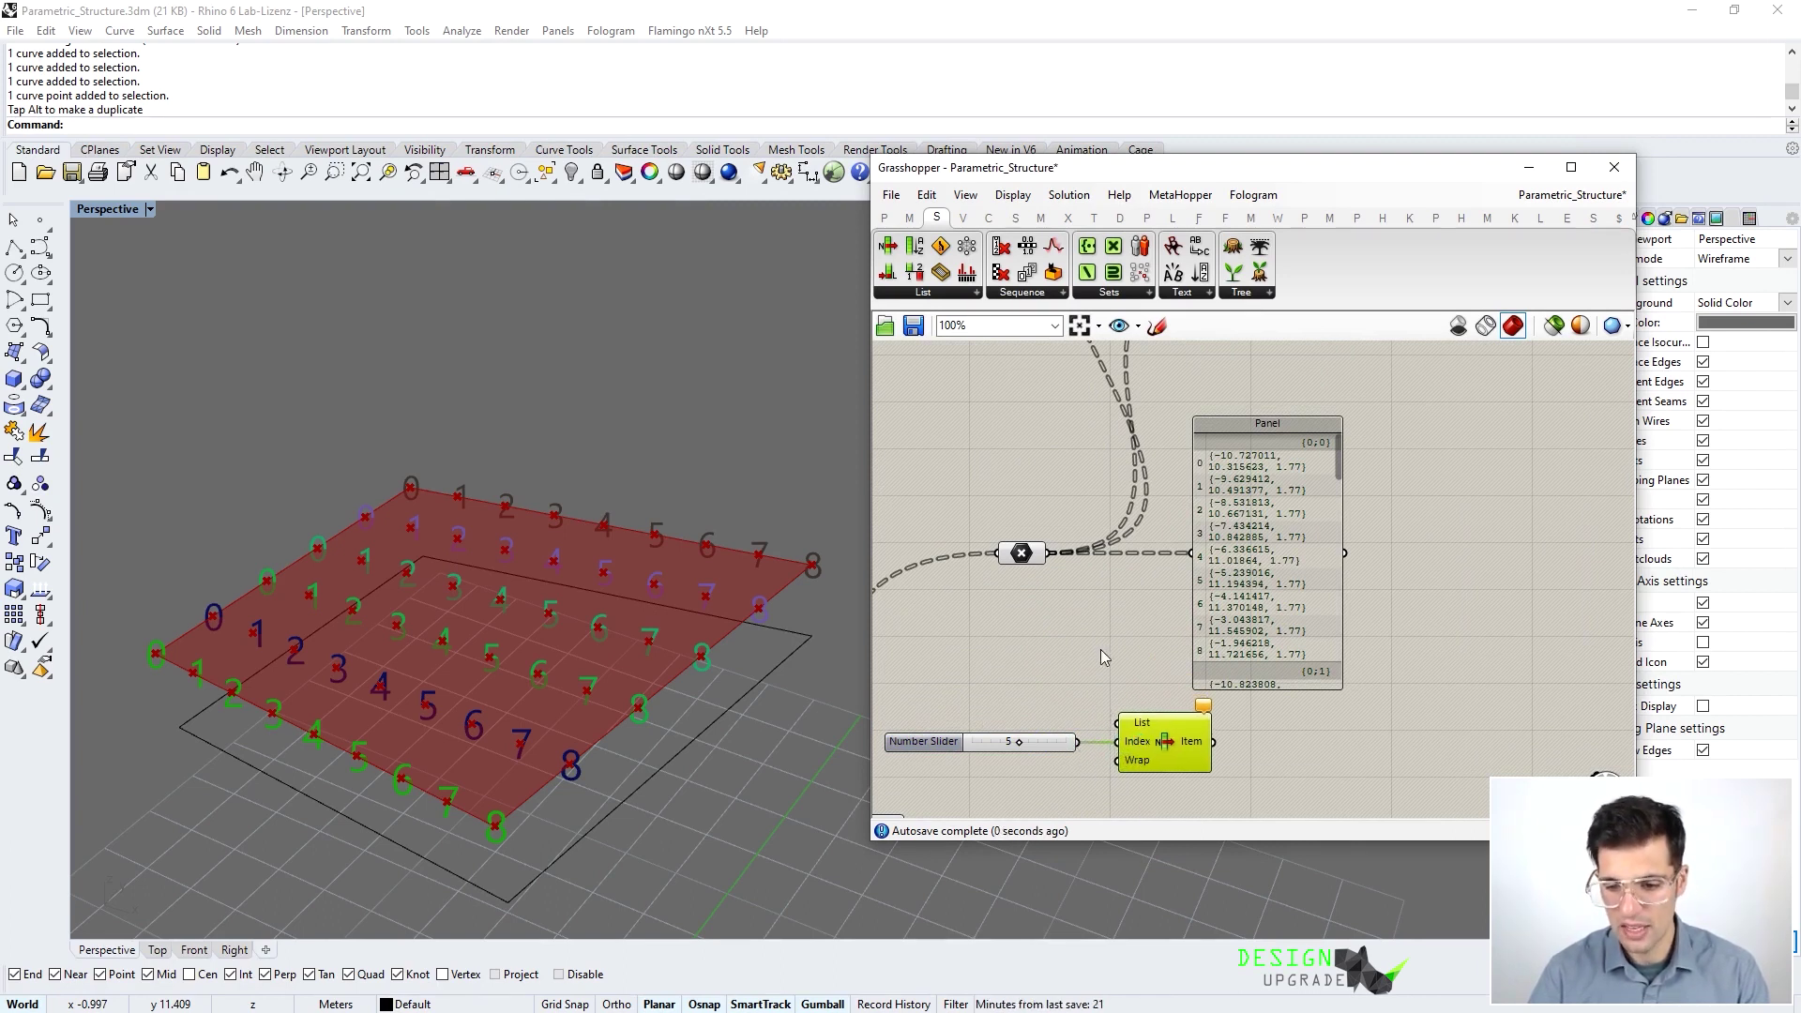
Connect the Point parameter's output to the List input of the List Item component below it
drag(1049, 554, 1118, 722)
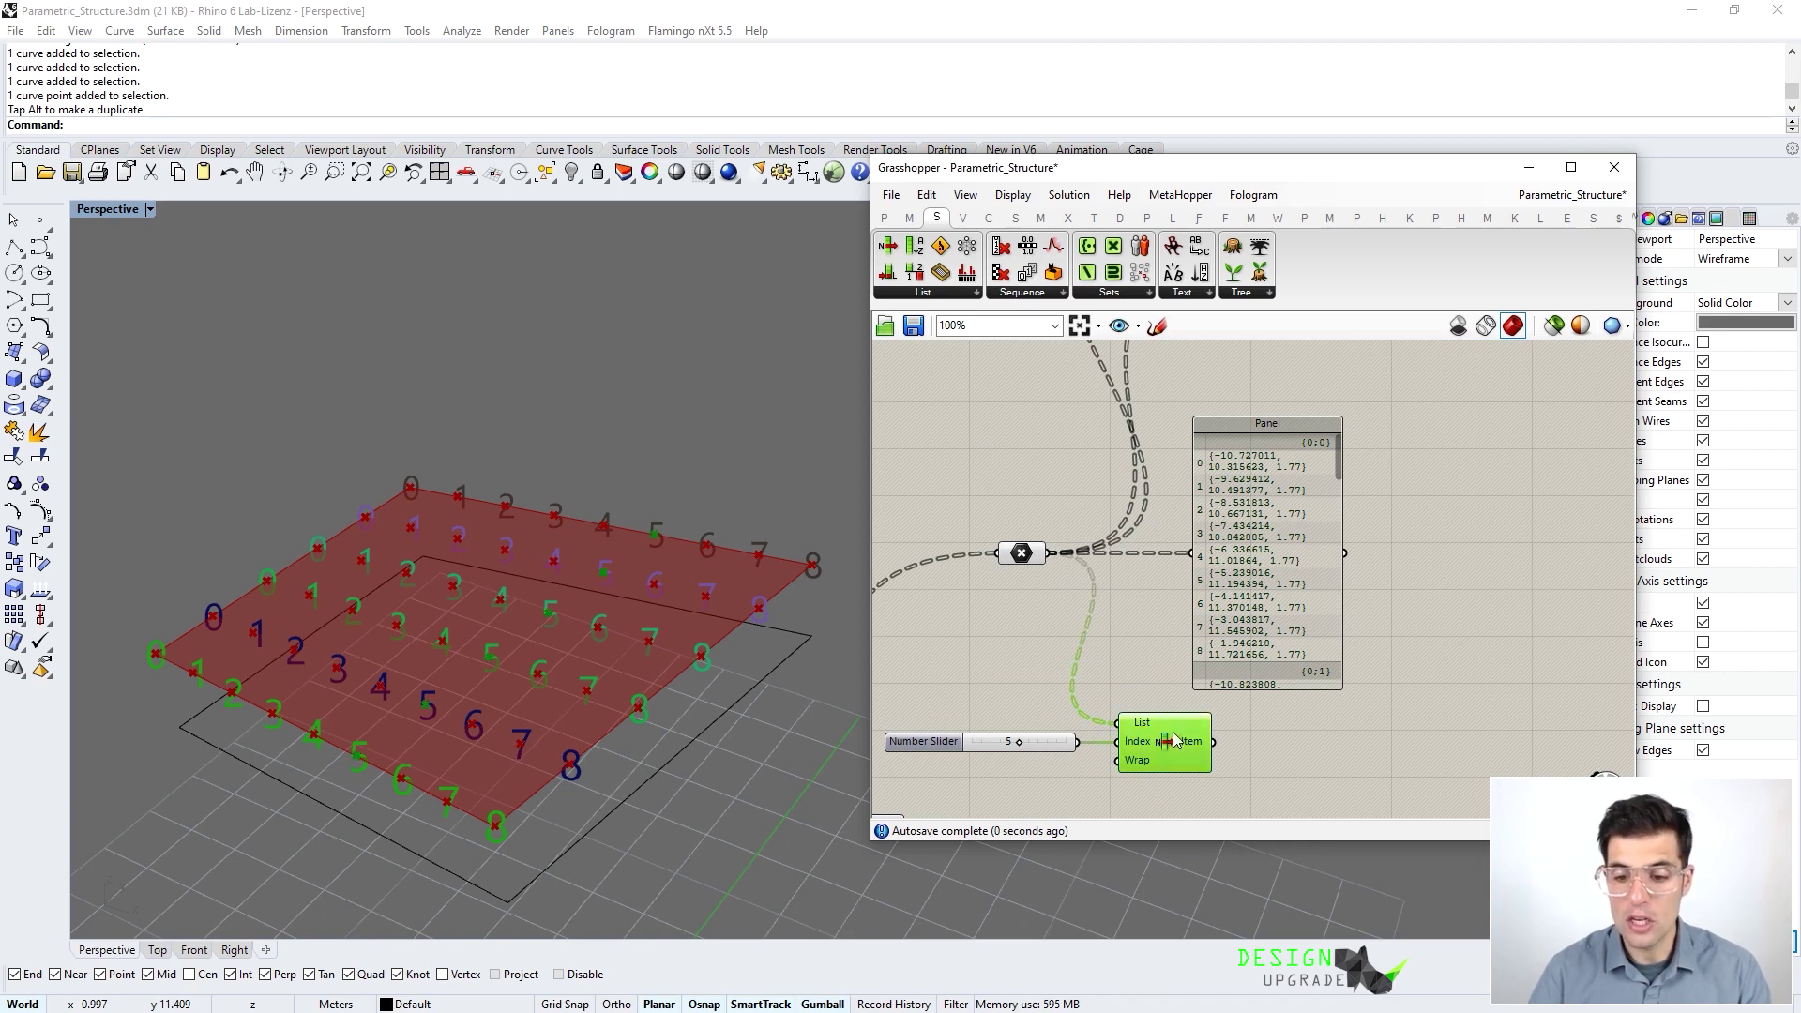
click(1160, 685)
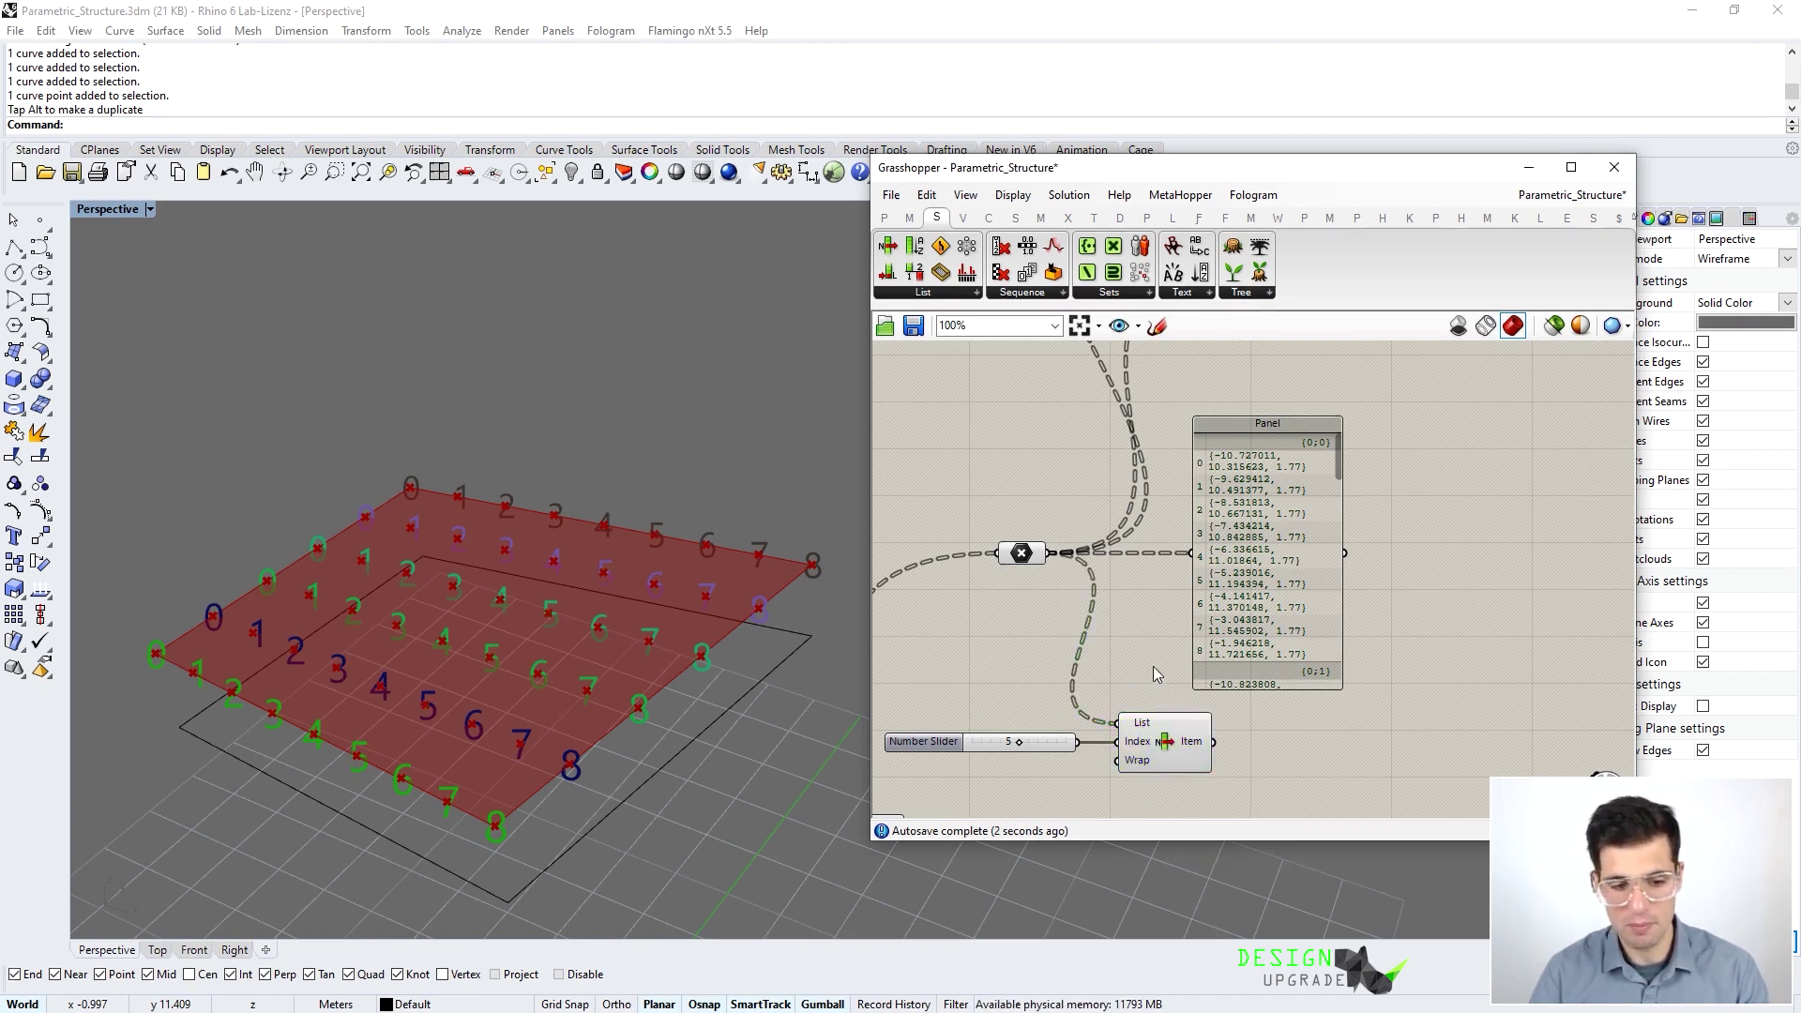
Turn off the Point List component's preview so the index numbers no longer cover the points
click(1162, 736)
scroll(833, 574, down, 4)
scroll(957, 499, down, 1)
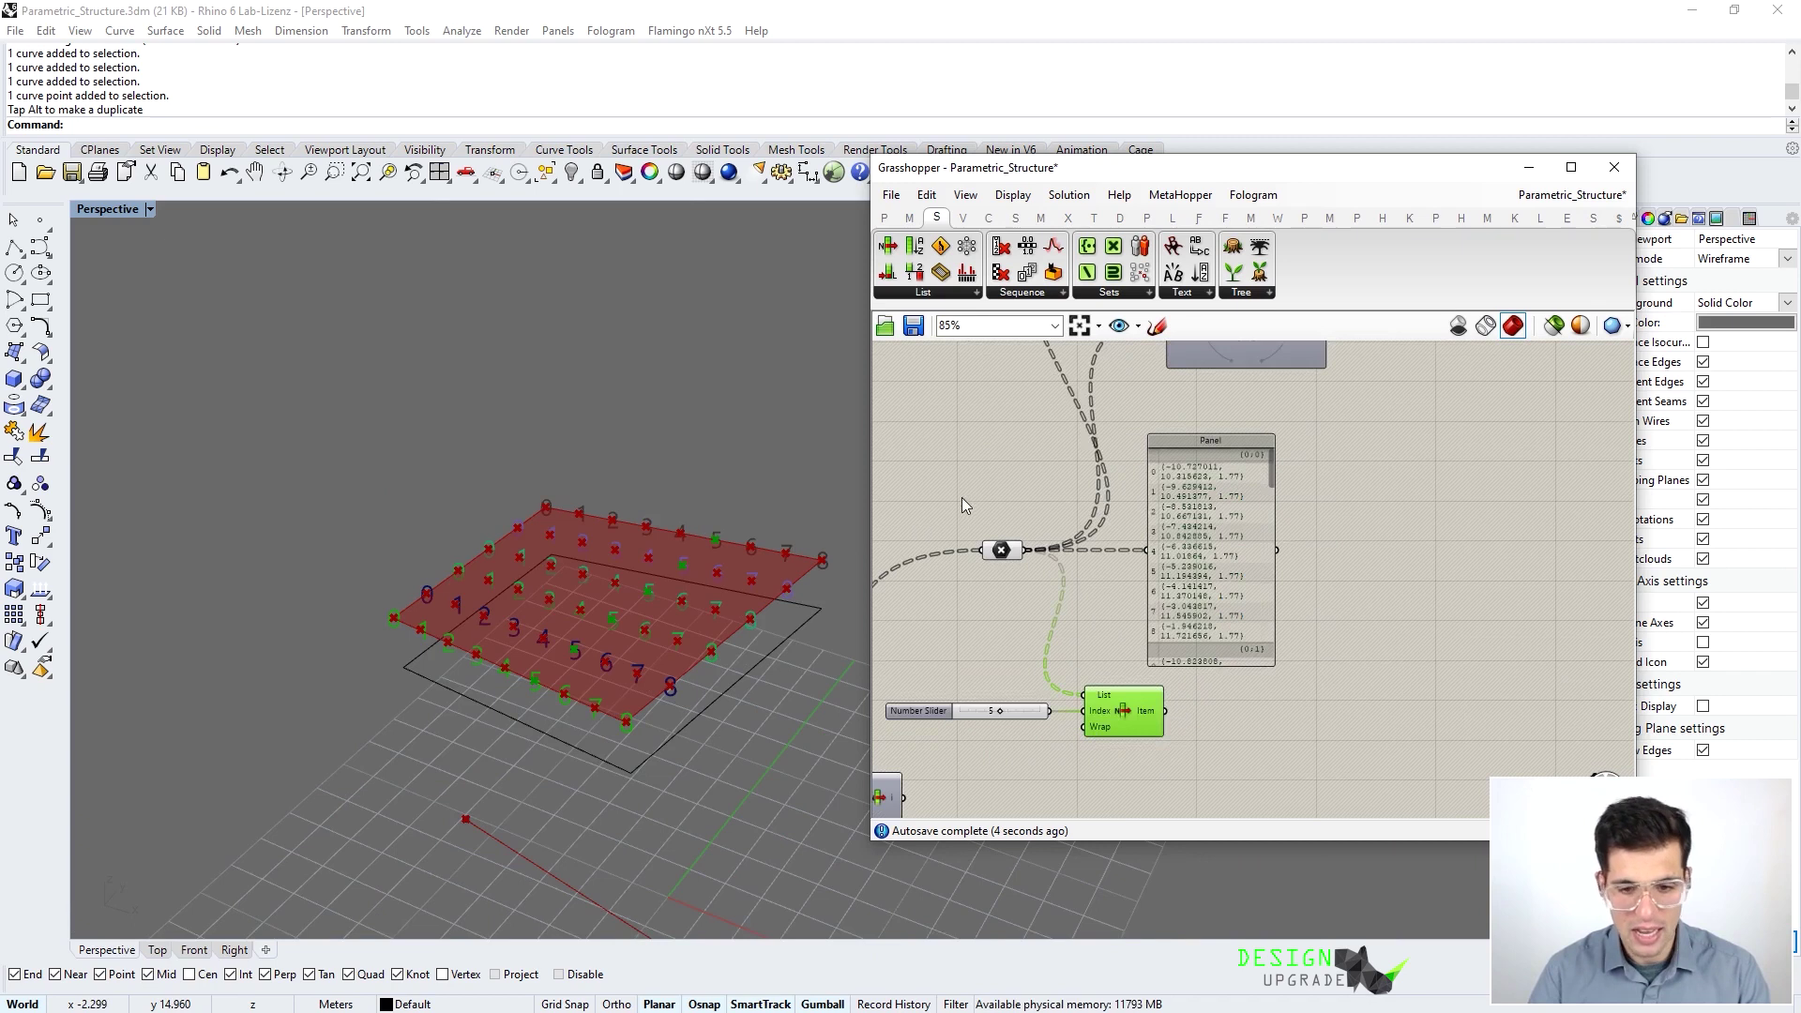
right_drag(1030, 392, 1022, 602)
click(1132, 426)
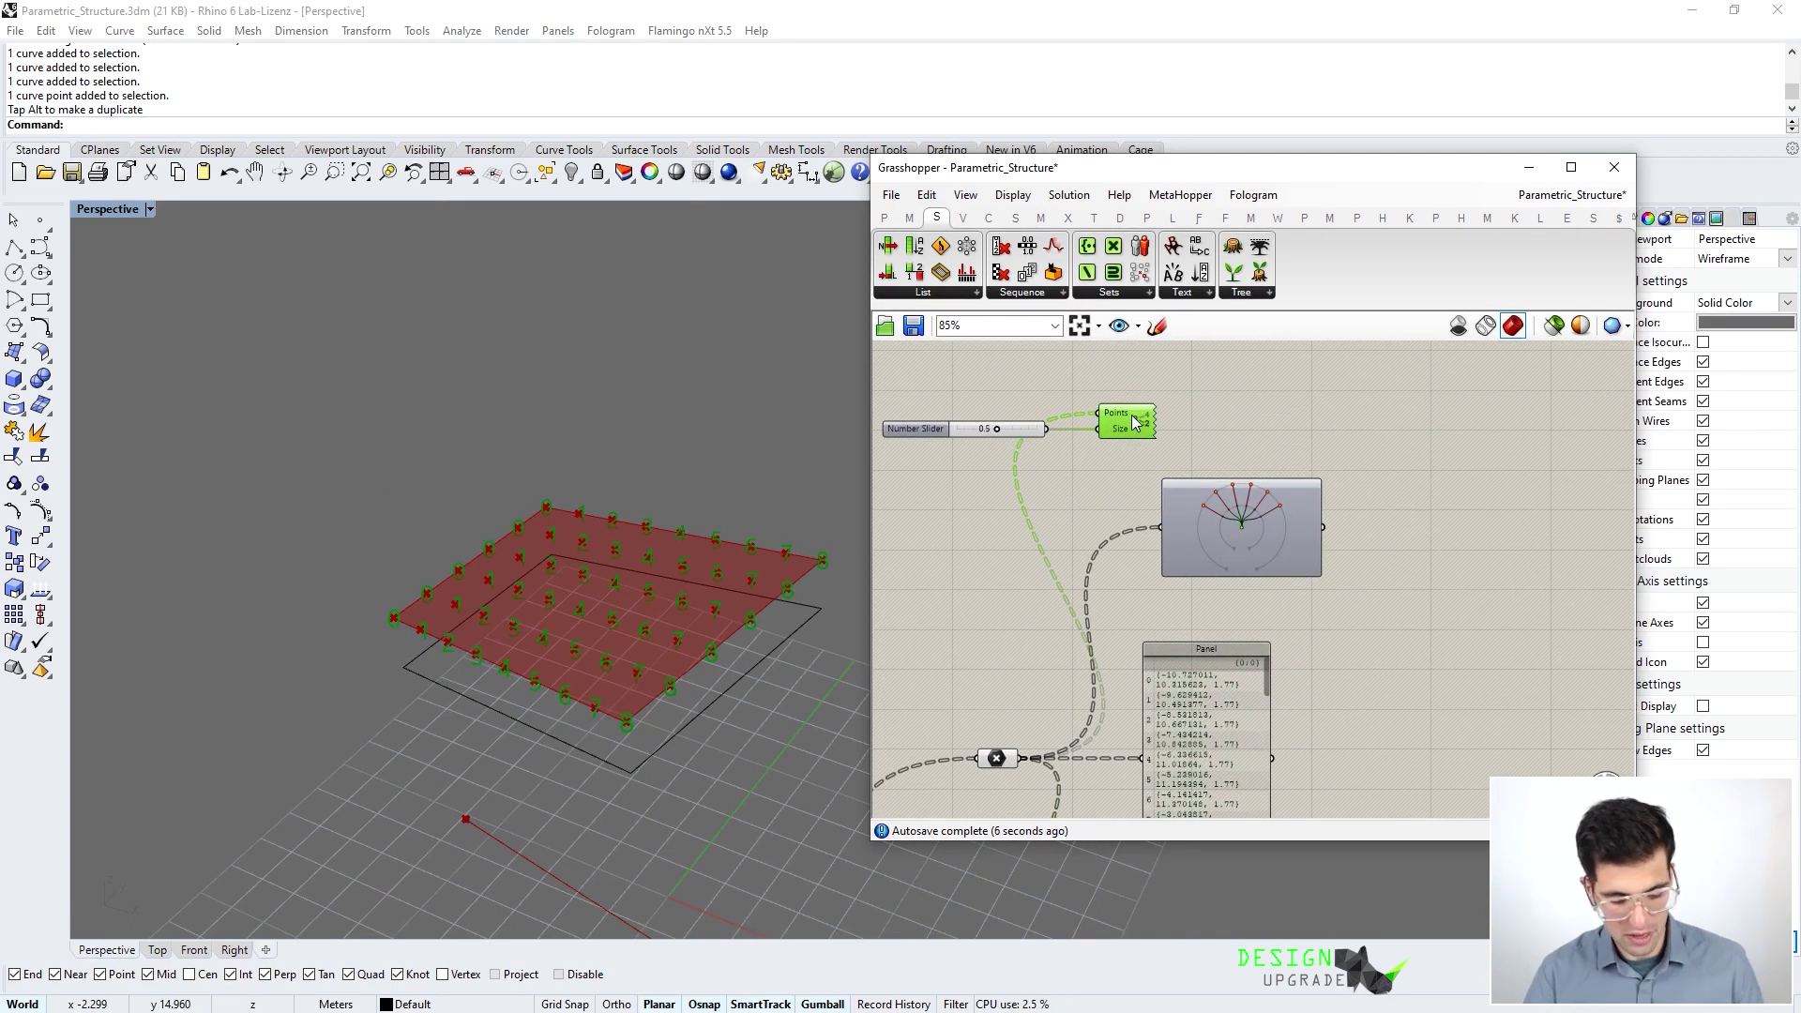
scroll(1135, 424, up, 1)
scroll(1135, 424, down, 2)
right_drag(1073, 717, 1128, 601)
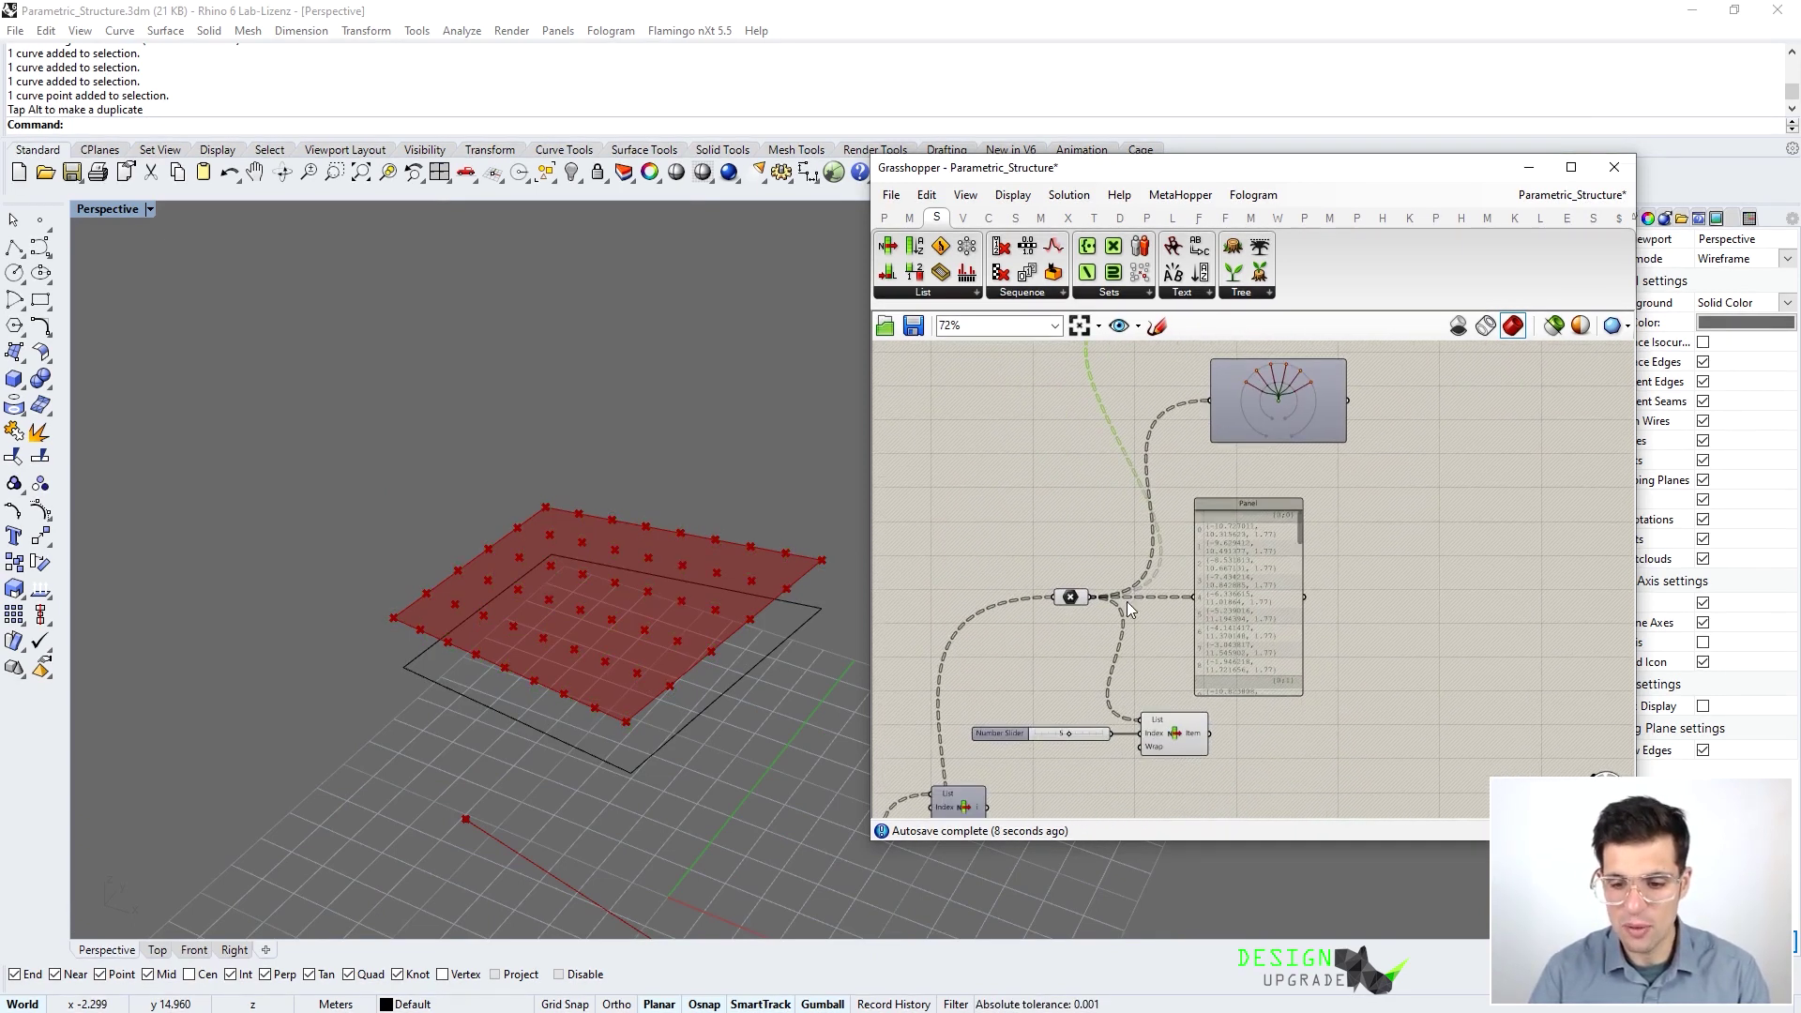
Select the List Item component and examine in the Rhino viewport which points it extracts from the branches
scroll(1180, 735, up, 4)
click(1183, 732)
scroll(1150, 610, up, 2)
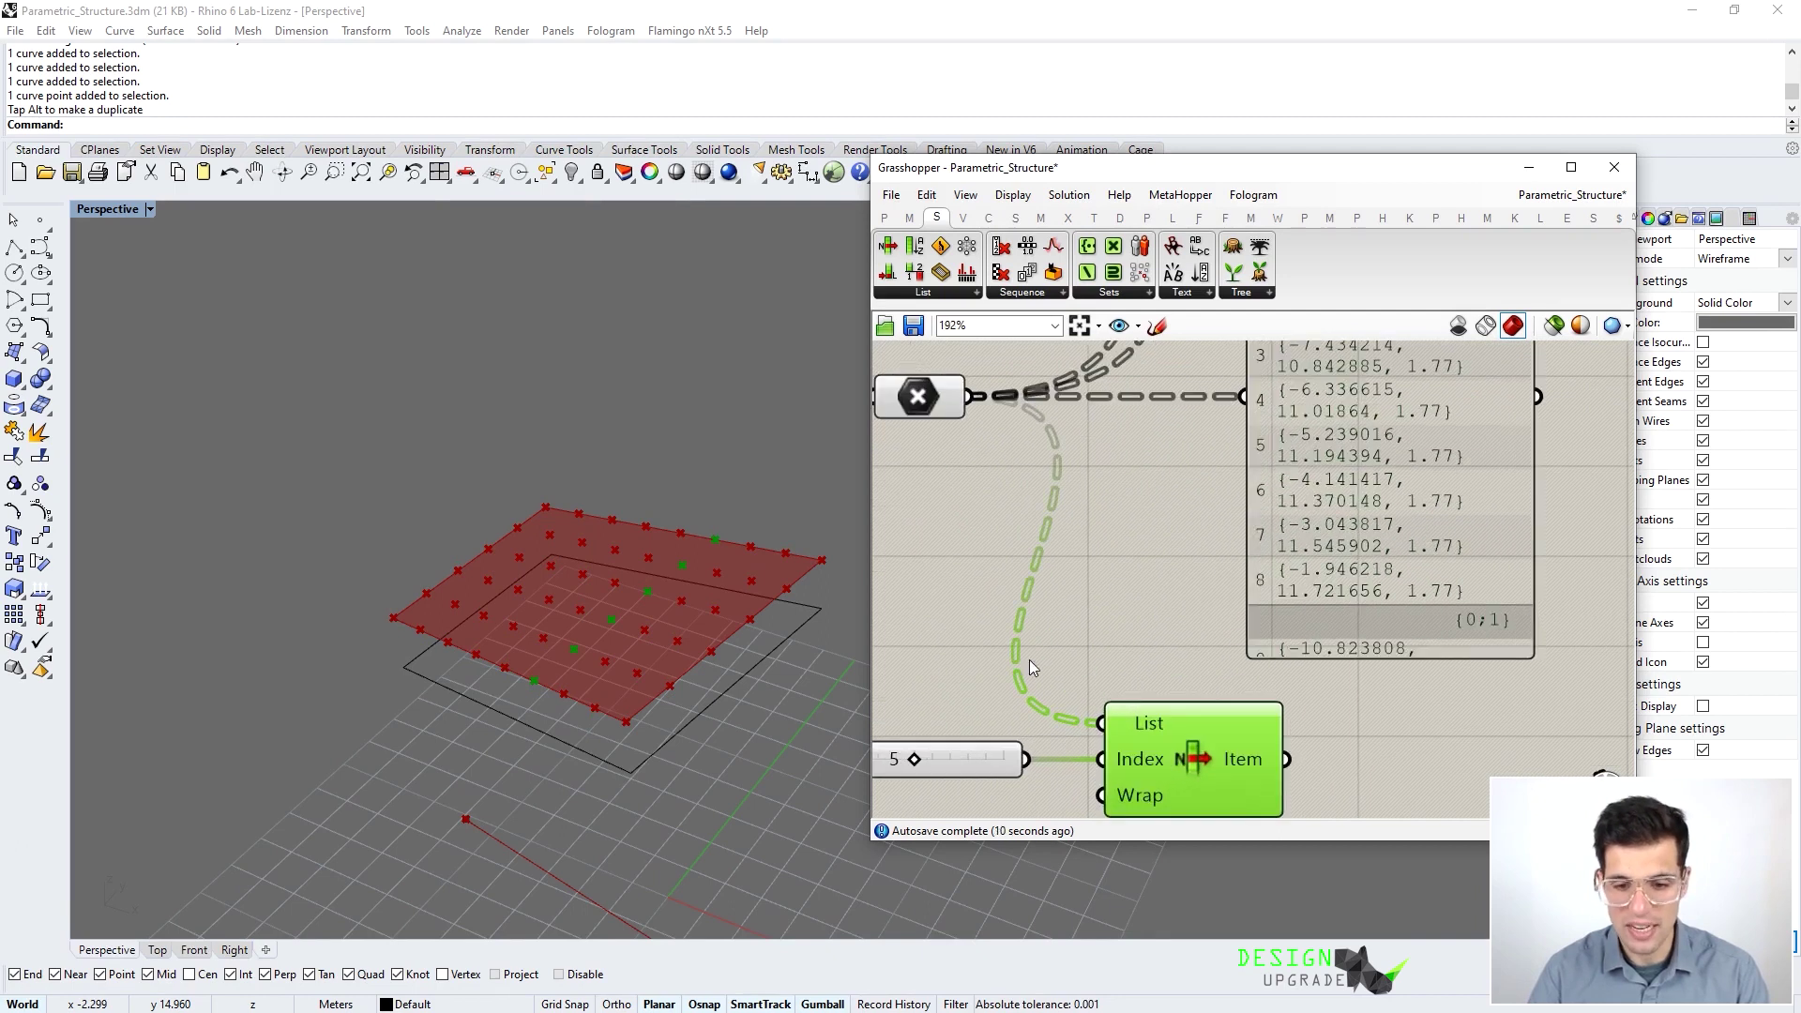
right_drag(1167, 701, 1255, 655)
scroll(638, 650, up, 3)
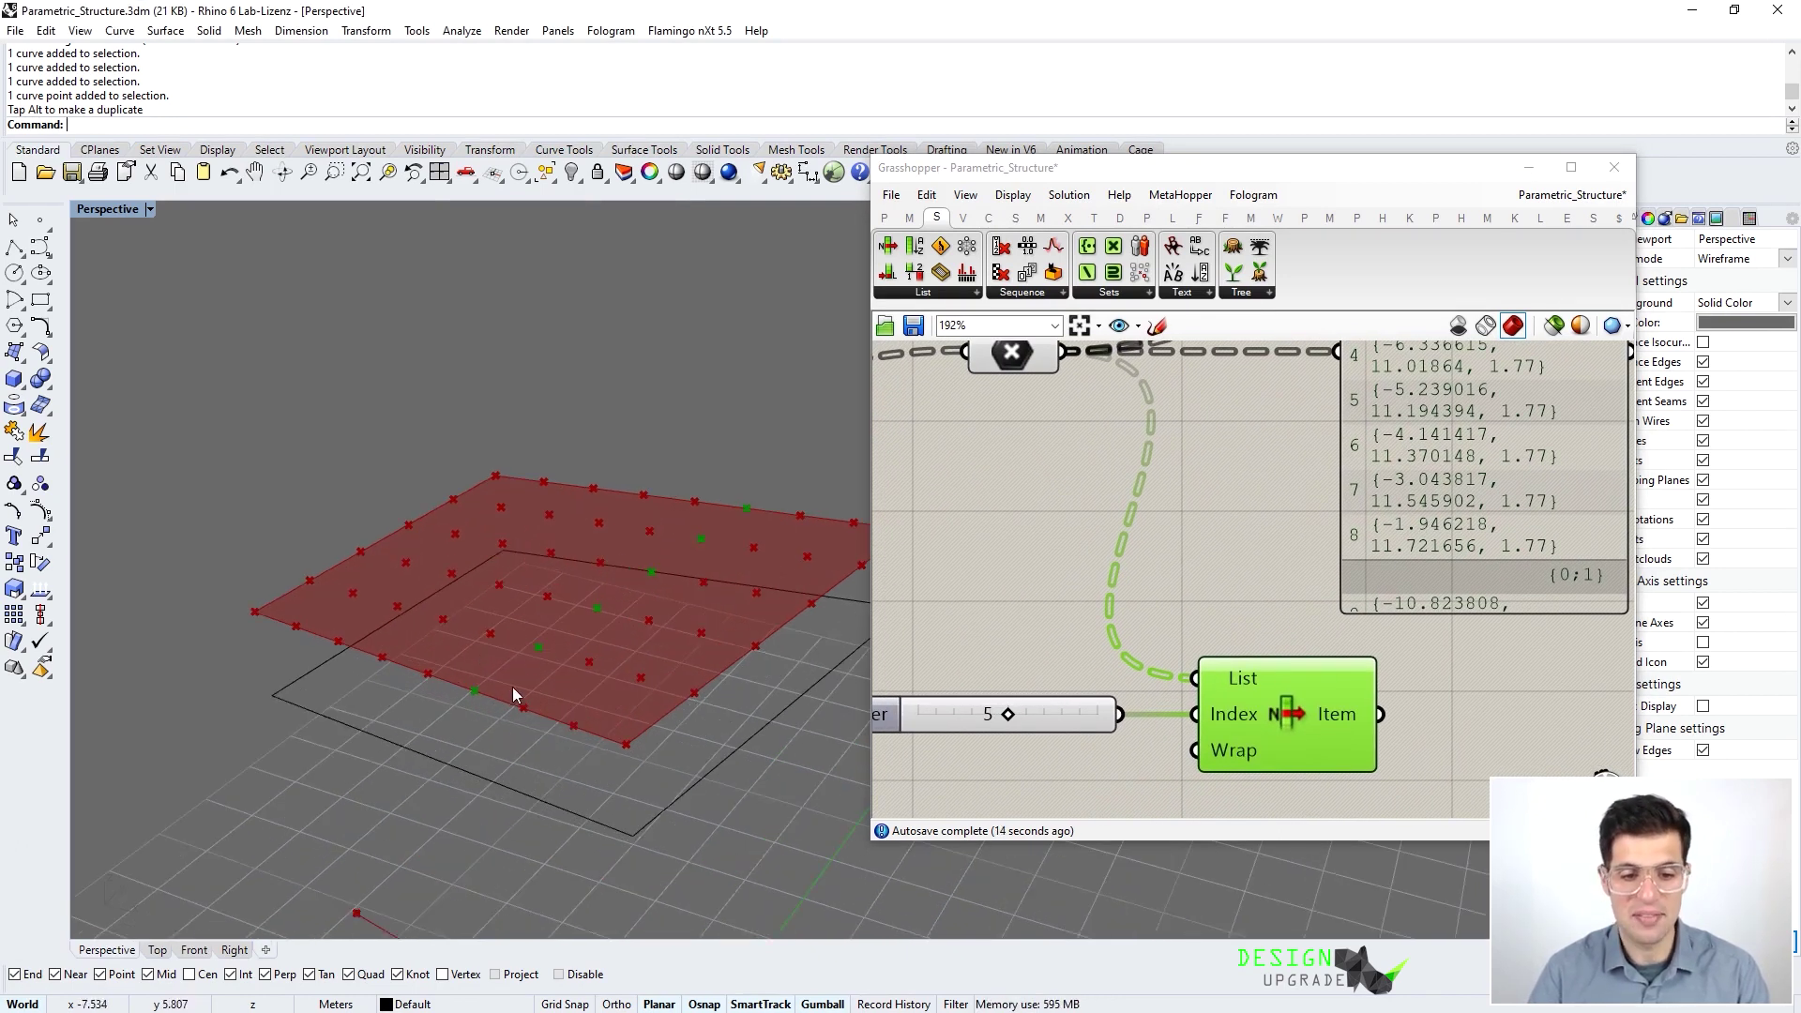
right_drag(722, 542, 619, 615)
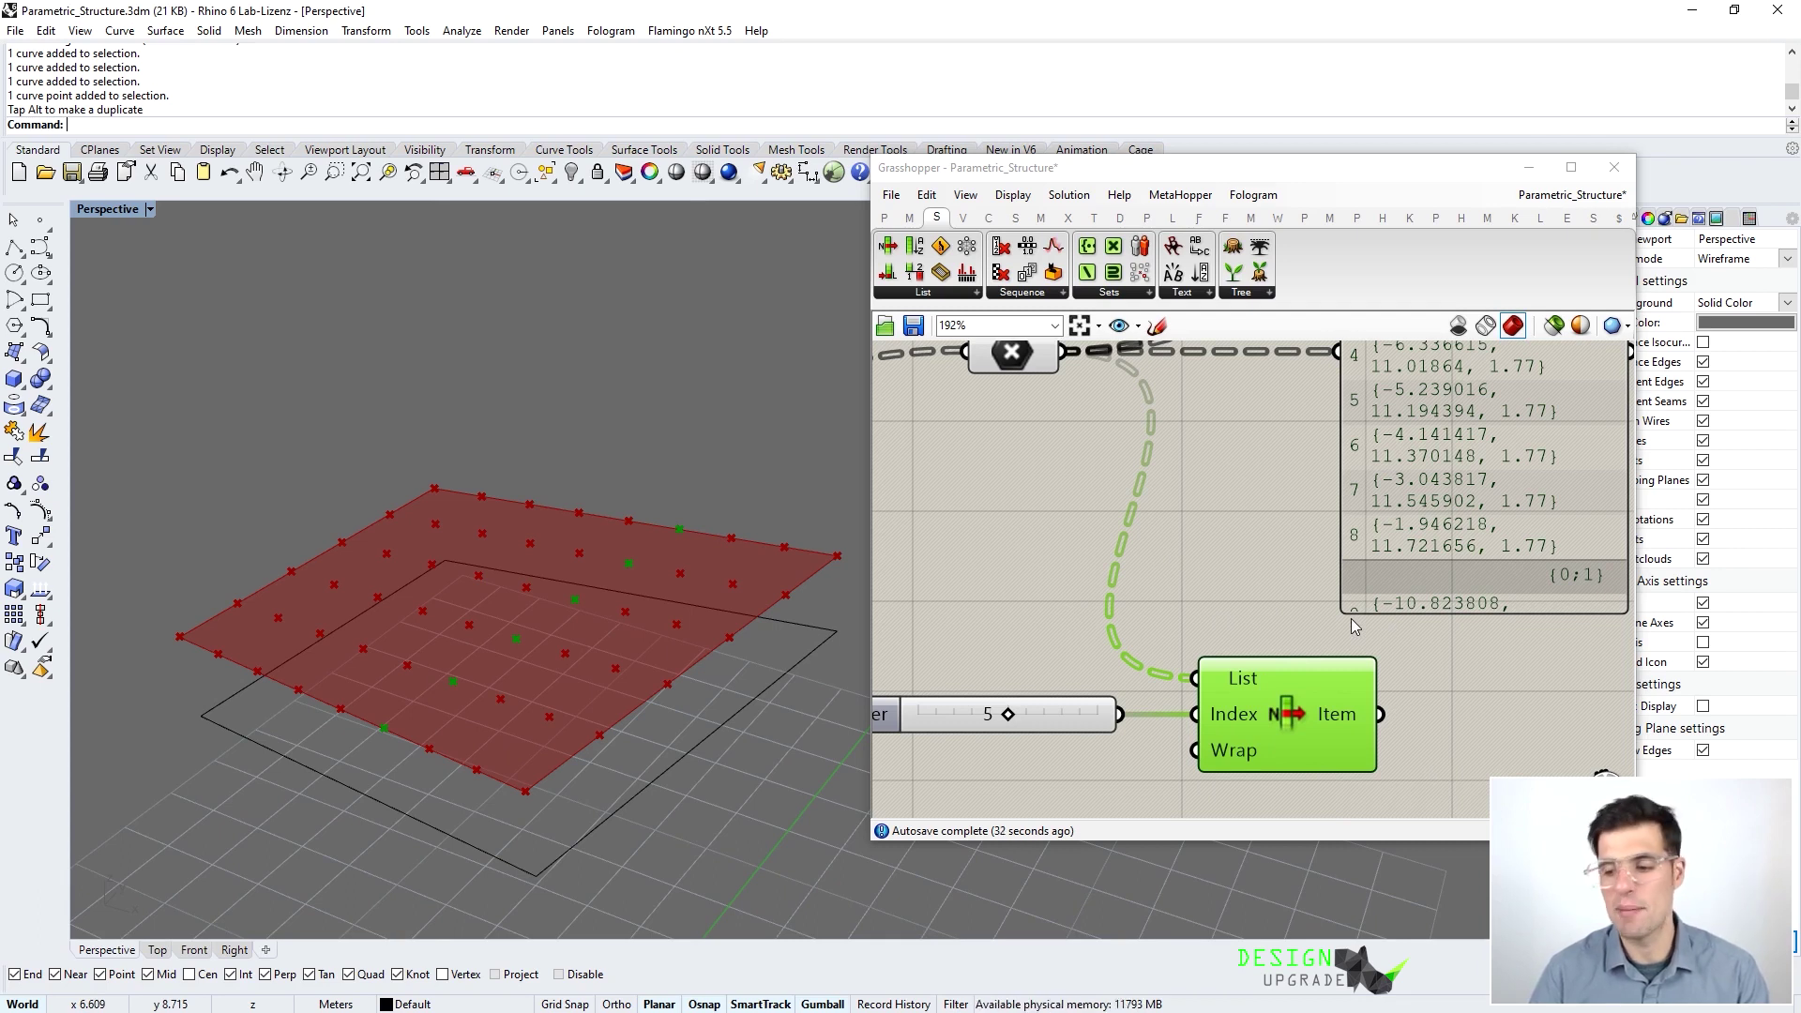
Turn on the preview of the four line components at the far end of the main definition
scroll(1325, 611, down, 8)
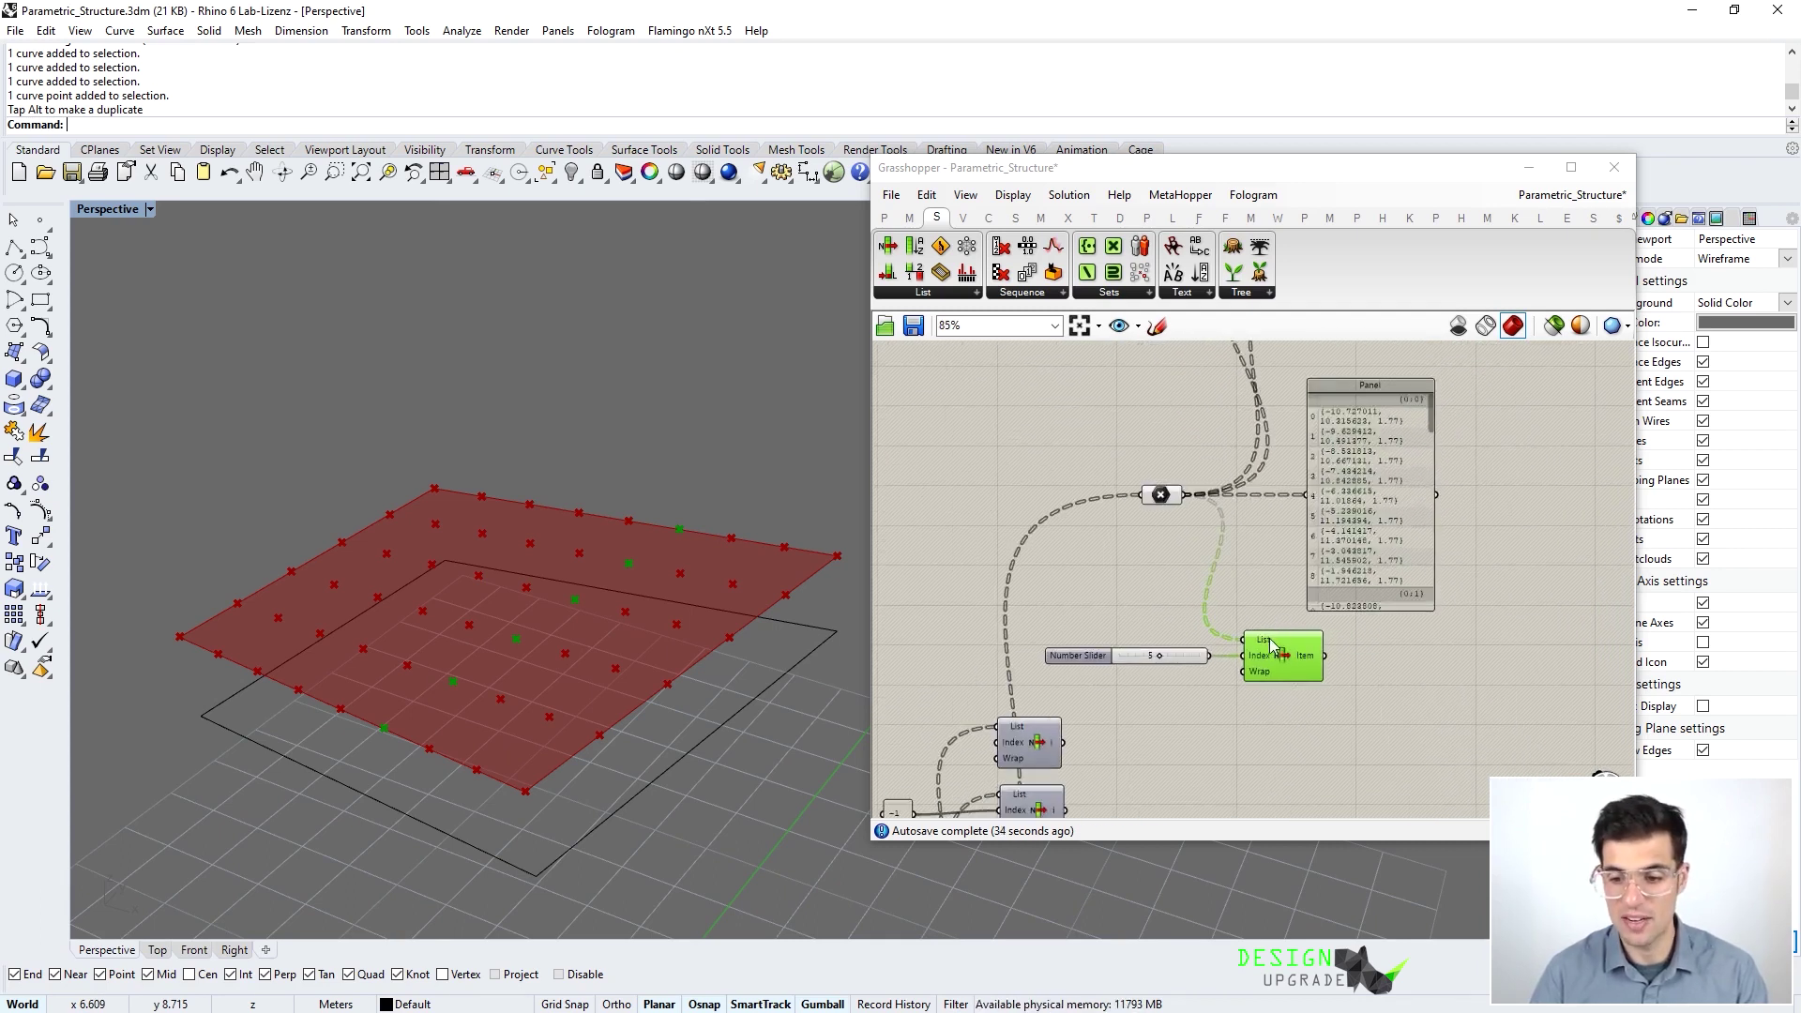
scroll(1278, 601, down, 2)
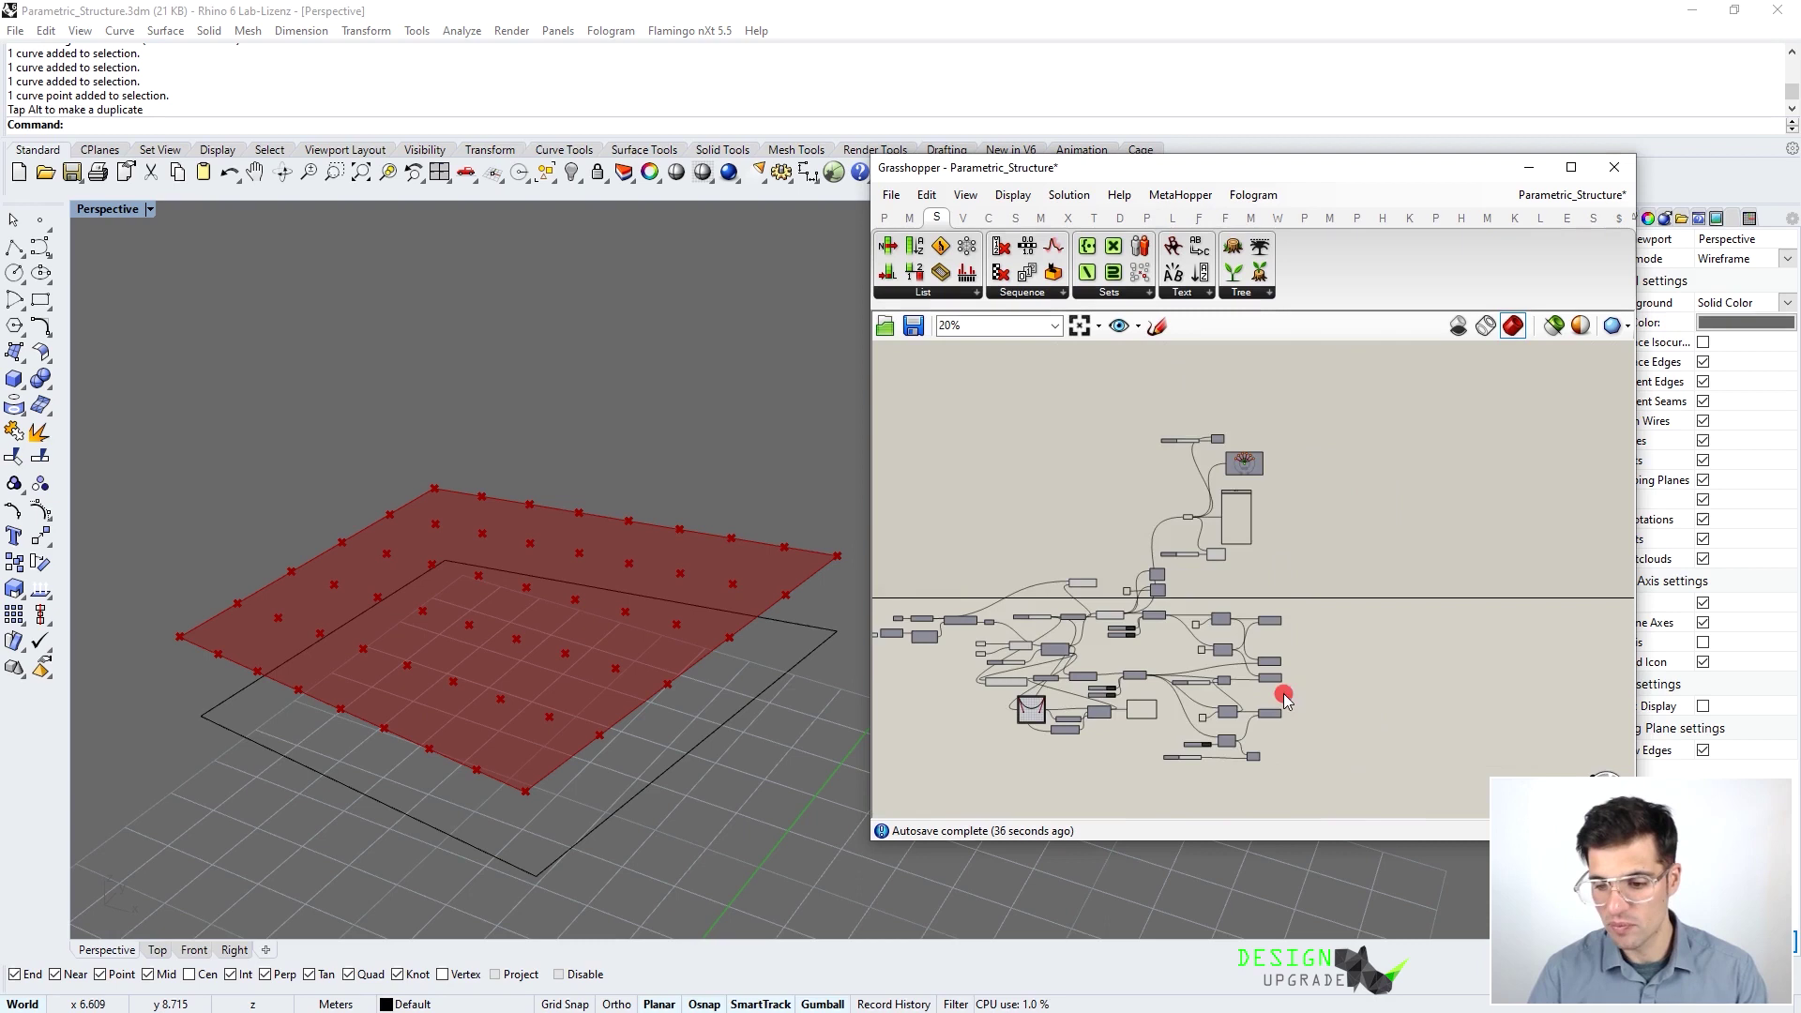
drag(1281, 683, 1241, 541)
key(ctrl+q)
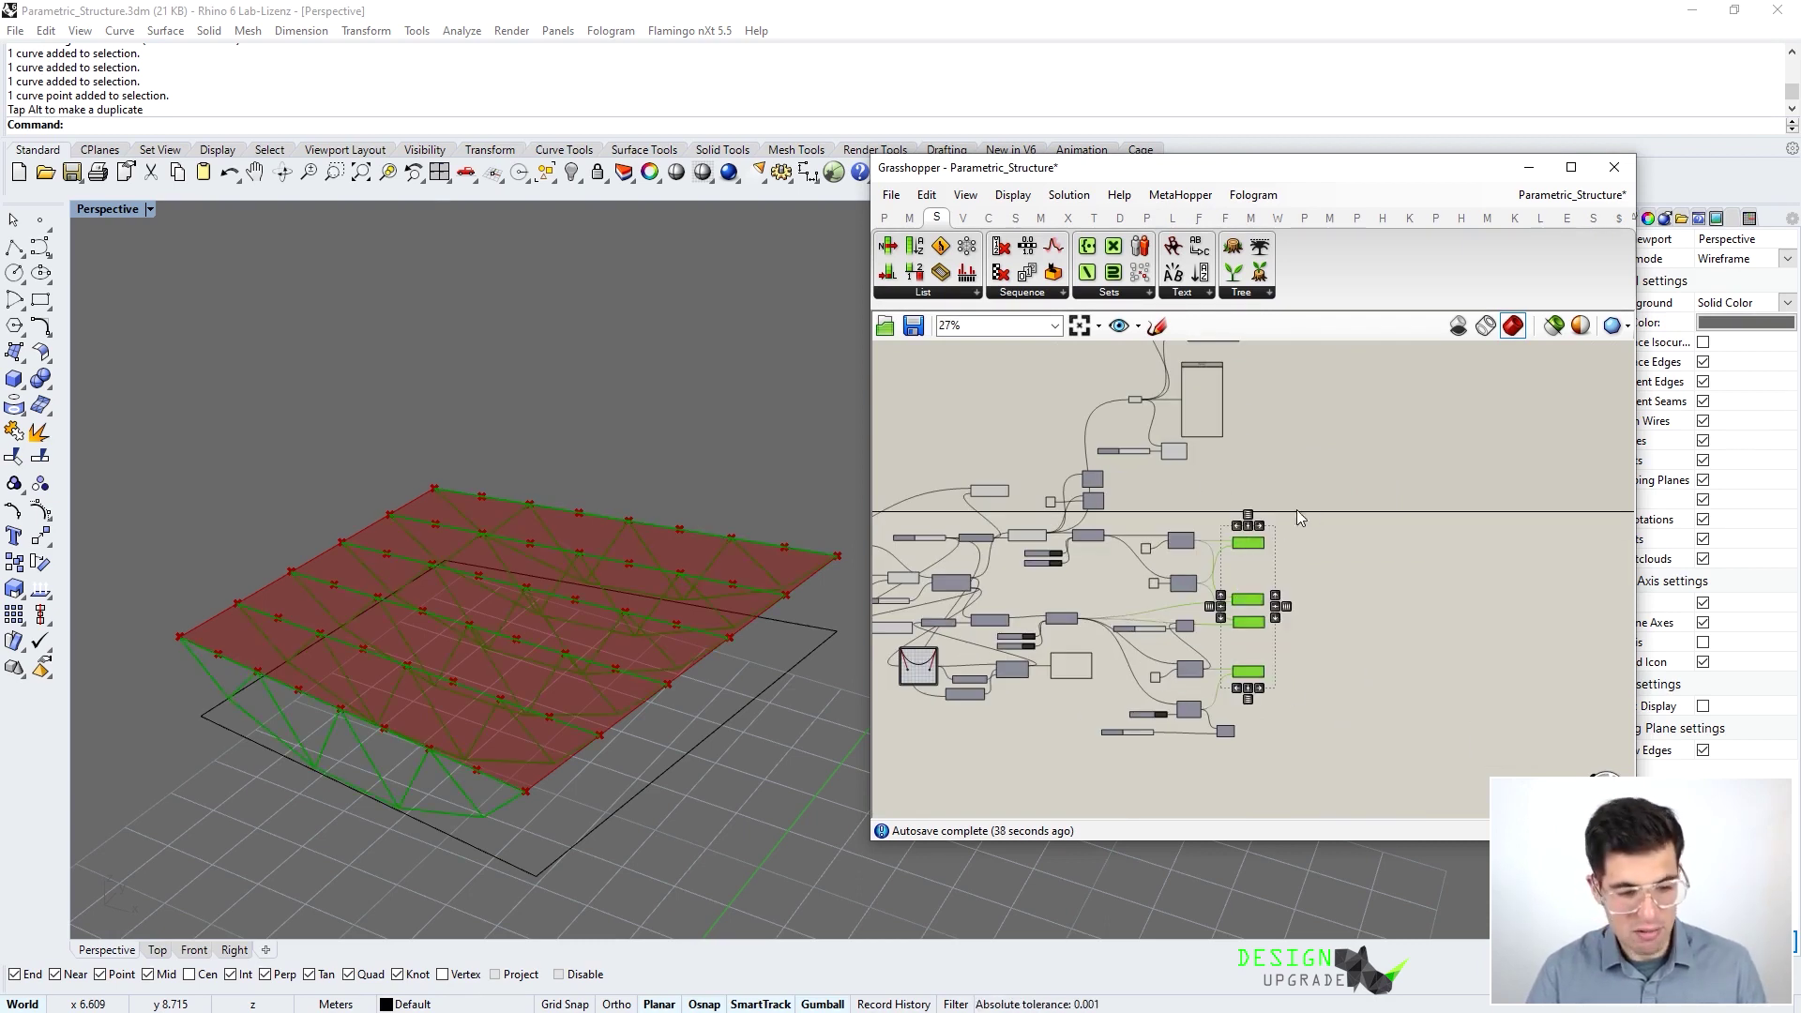
click(1322, 498)
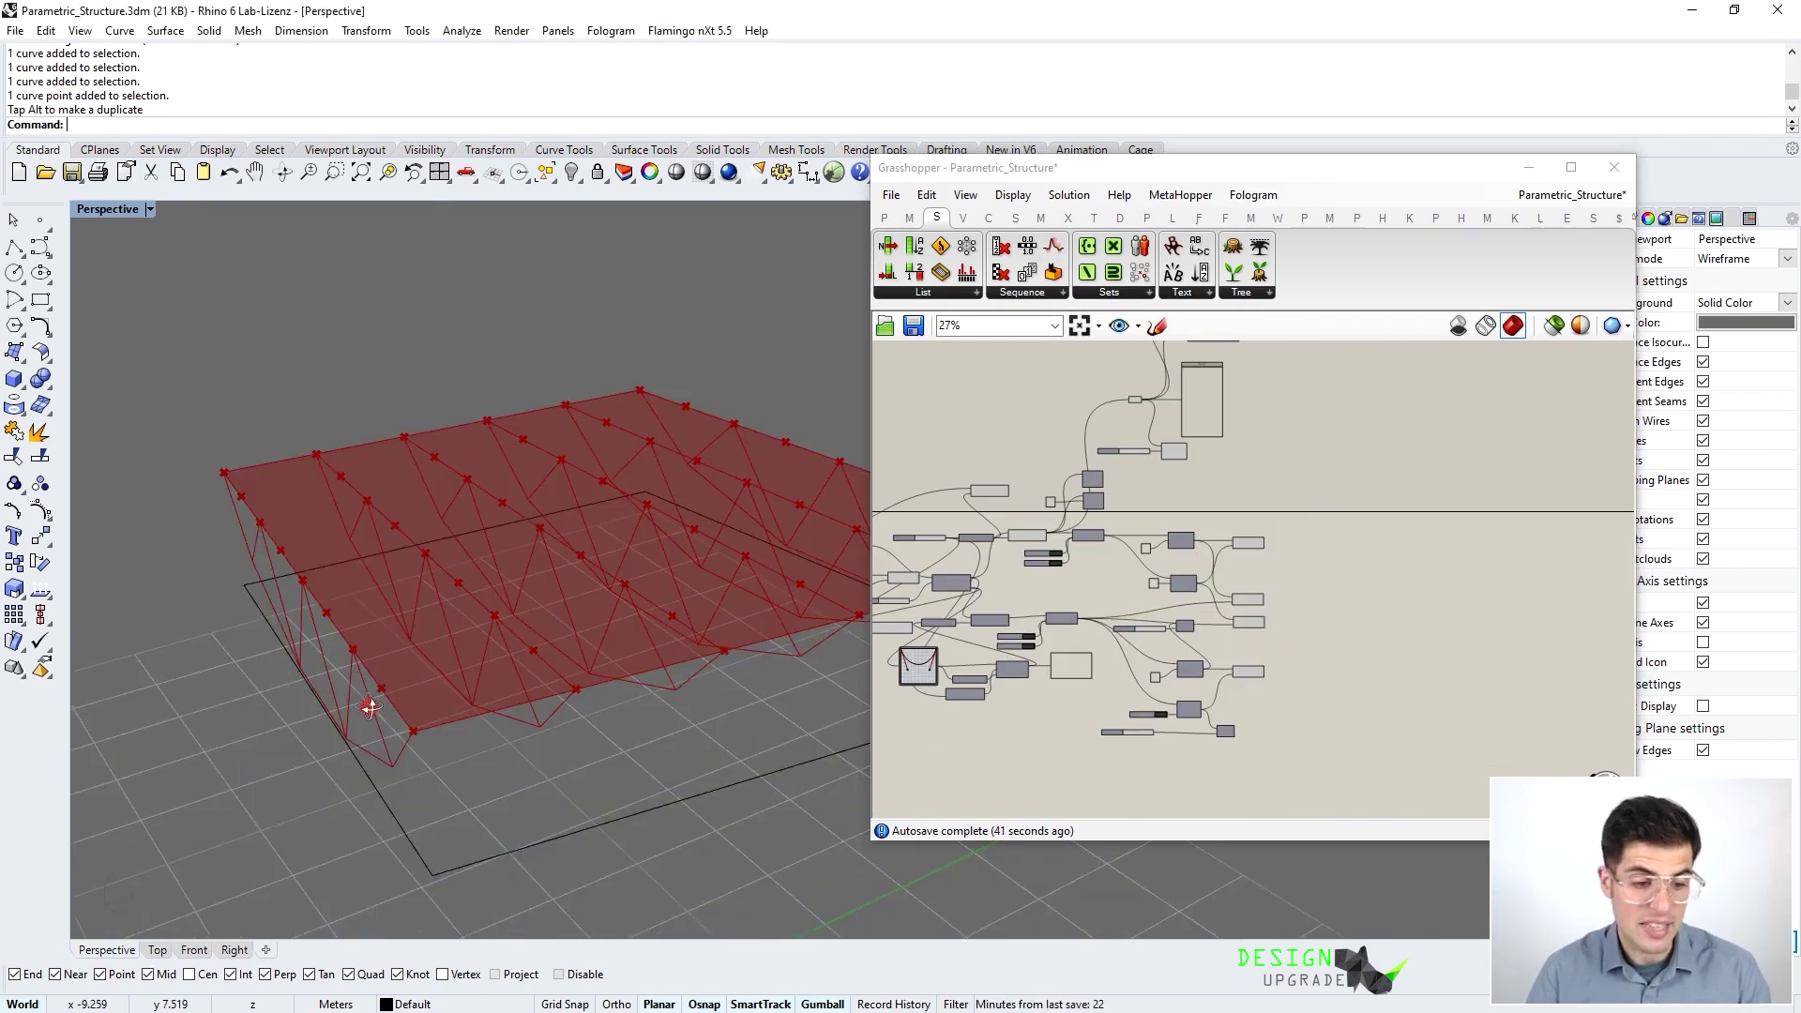
Examine the truss lines from several angles and inspect the data tree in the Divide Curve component's Points output
right_drag(366, 701, 291, 690)
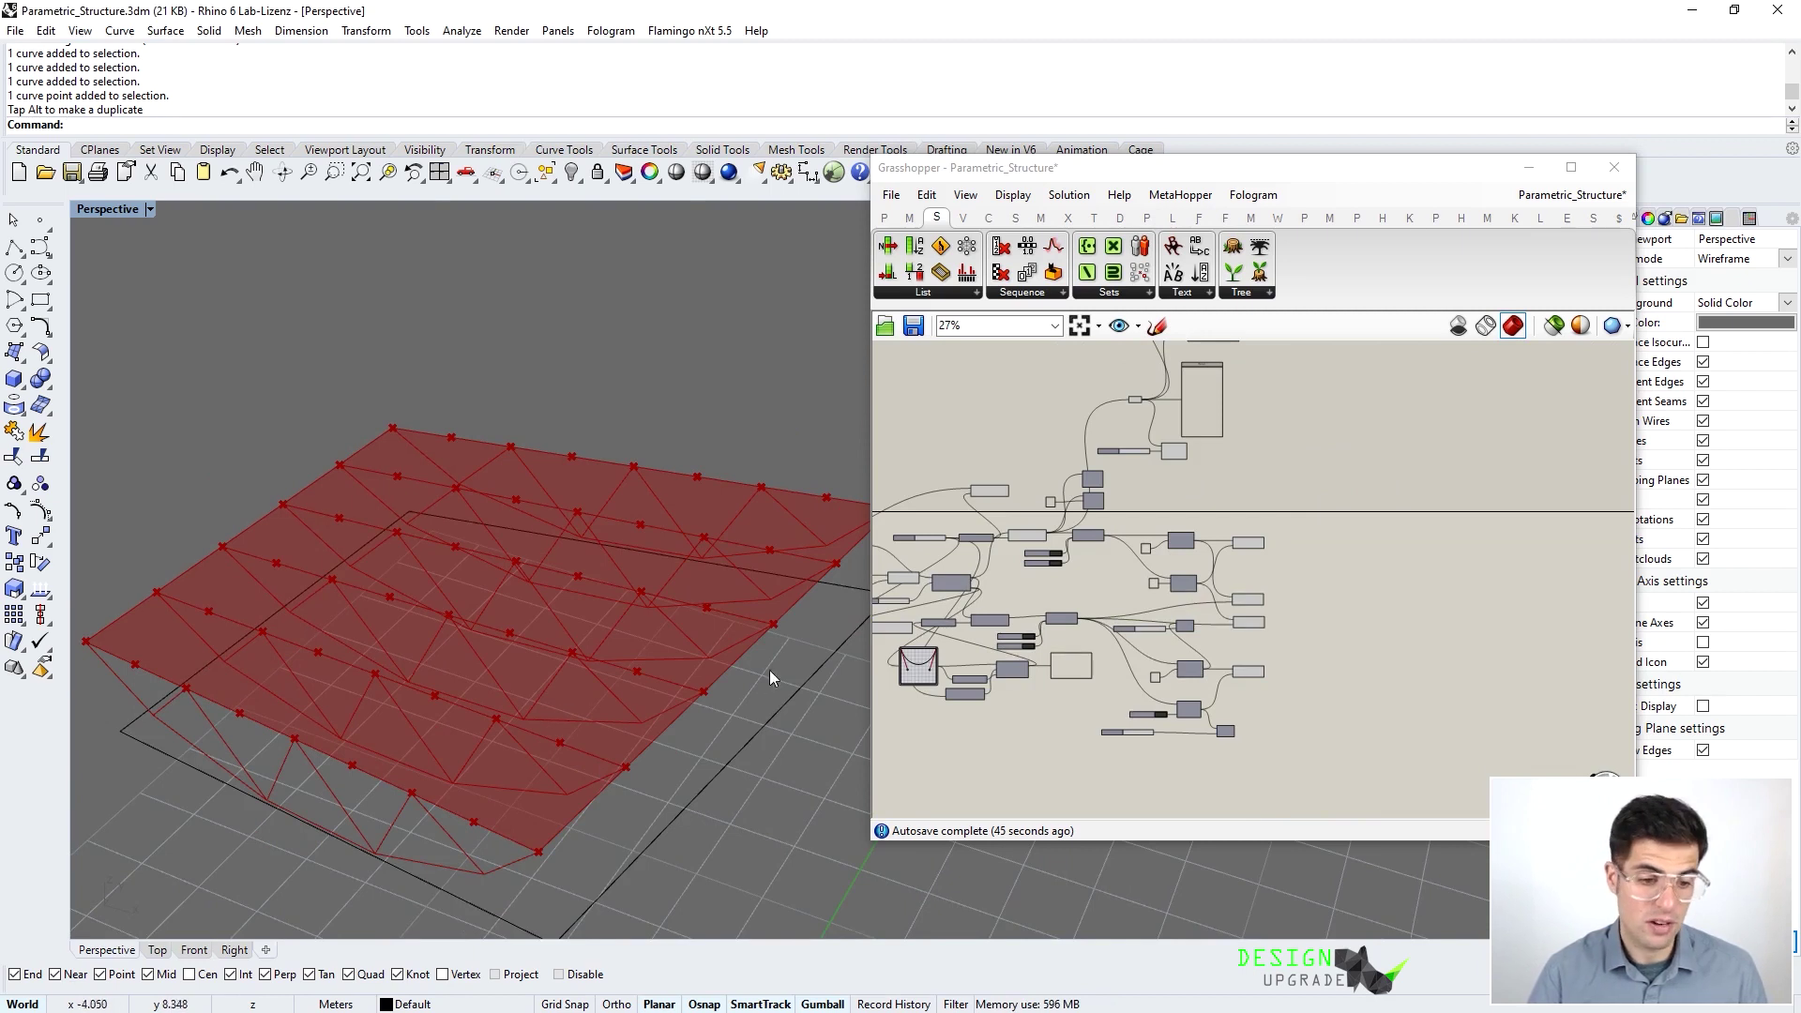
scroll(1016, 591, up, 3)
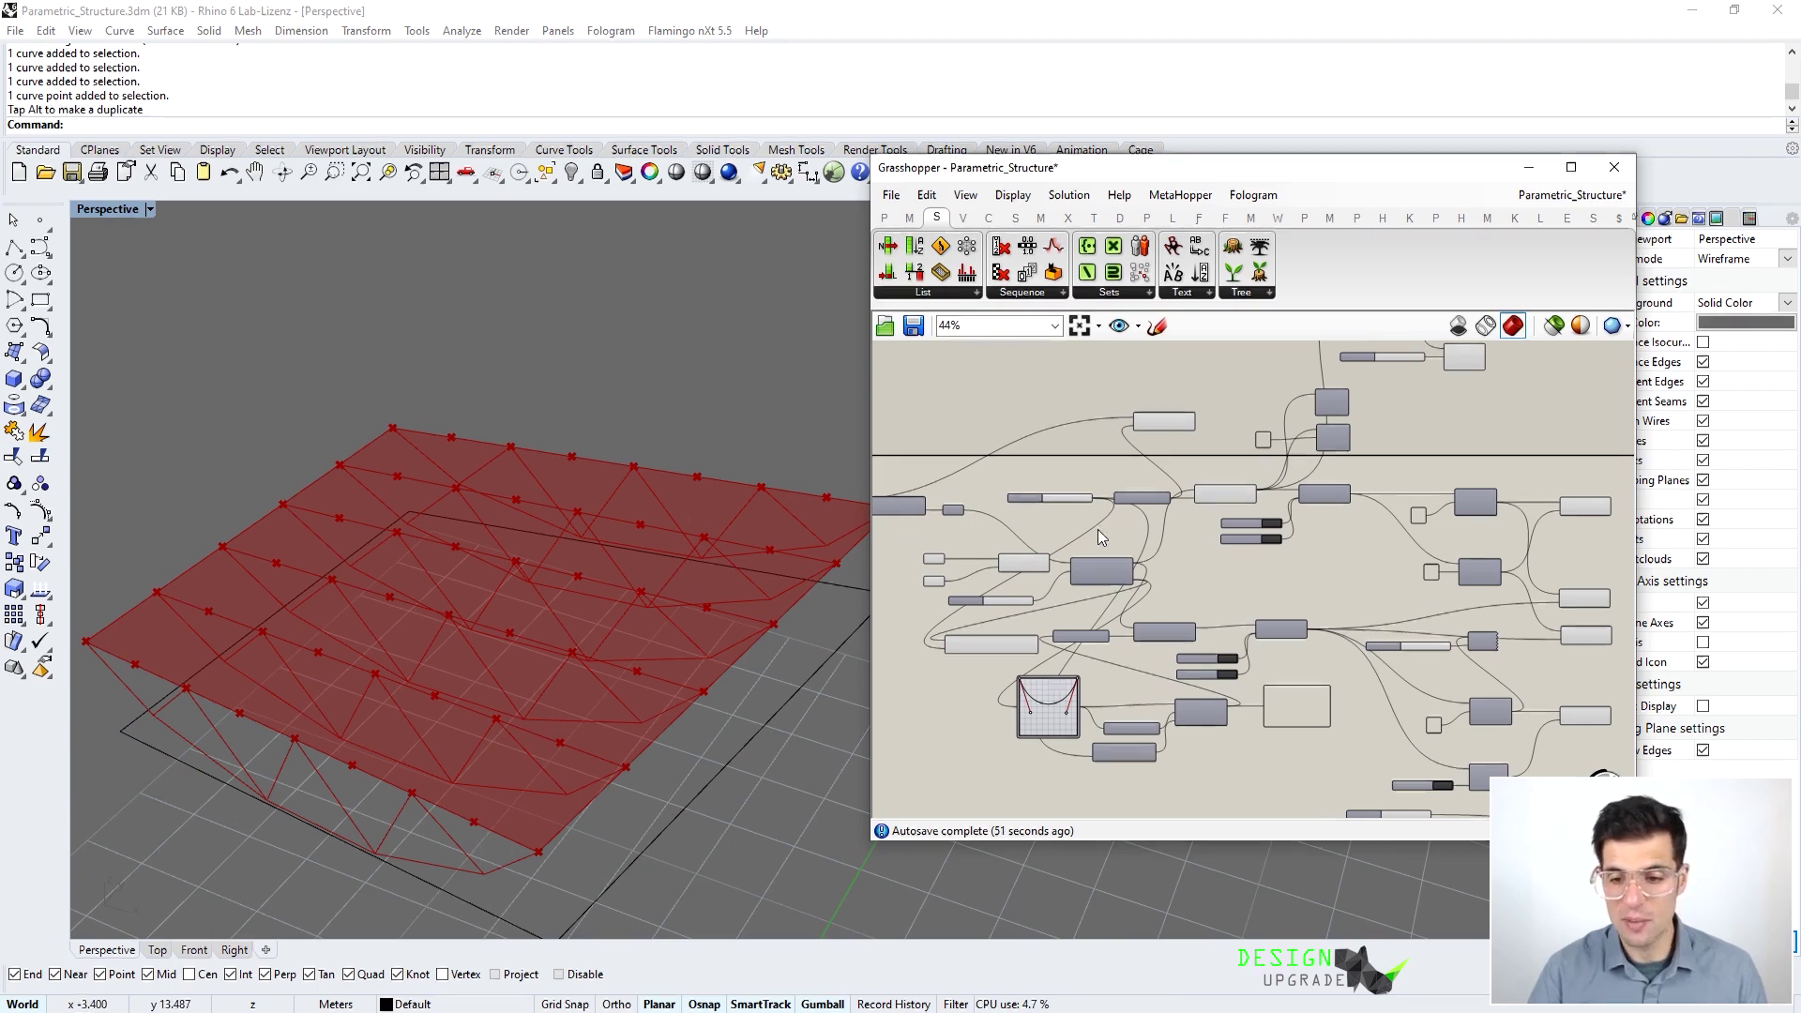
scroll(1099, 531, up, 2)
scroll(1163, 516, up, 3)
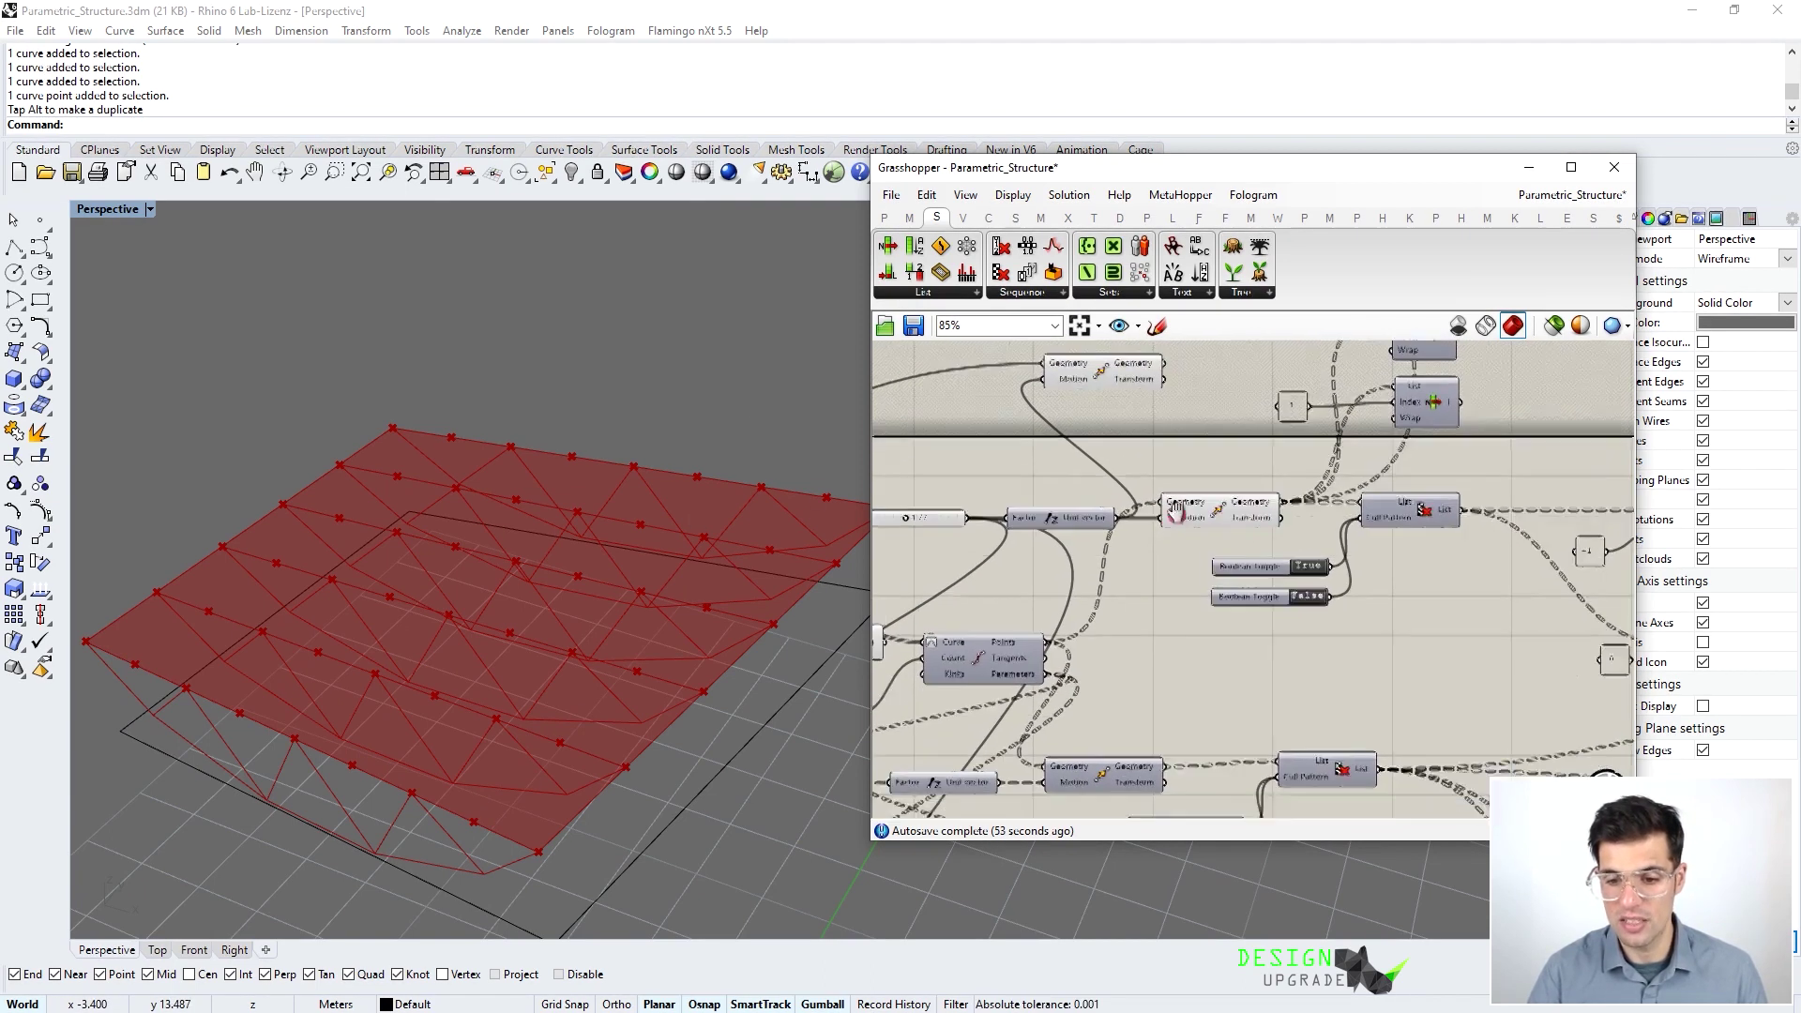
right_drag(1176, 512, 1270, 479)
mouse_move(1113, 611)
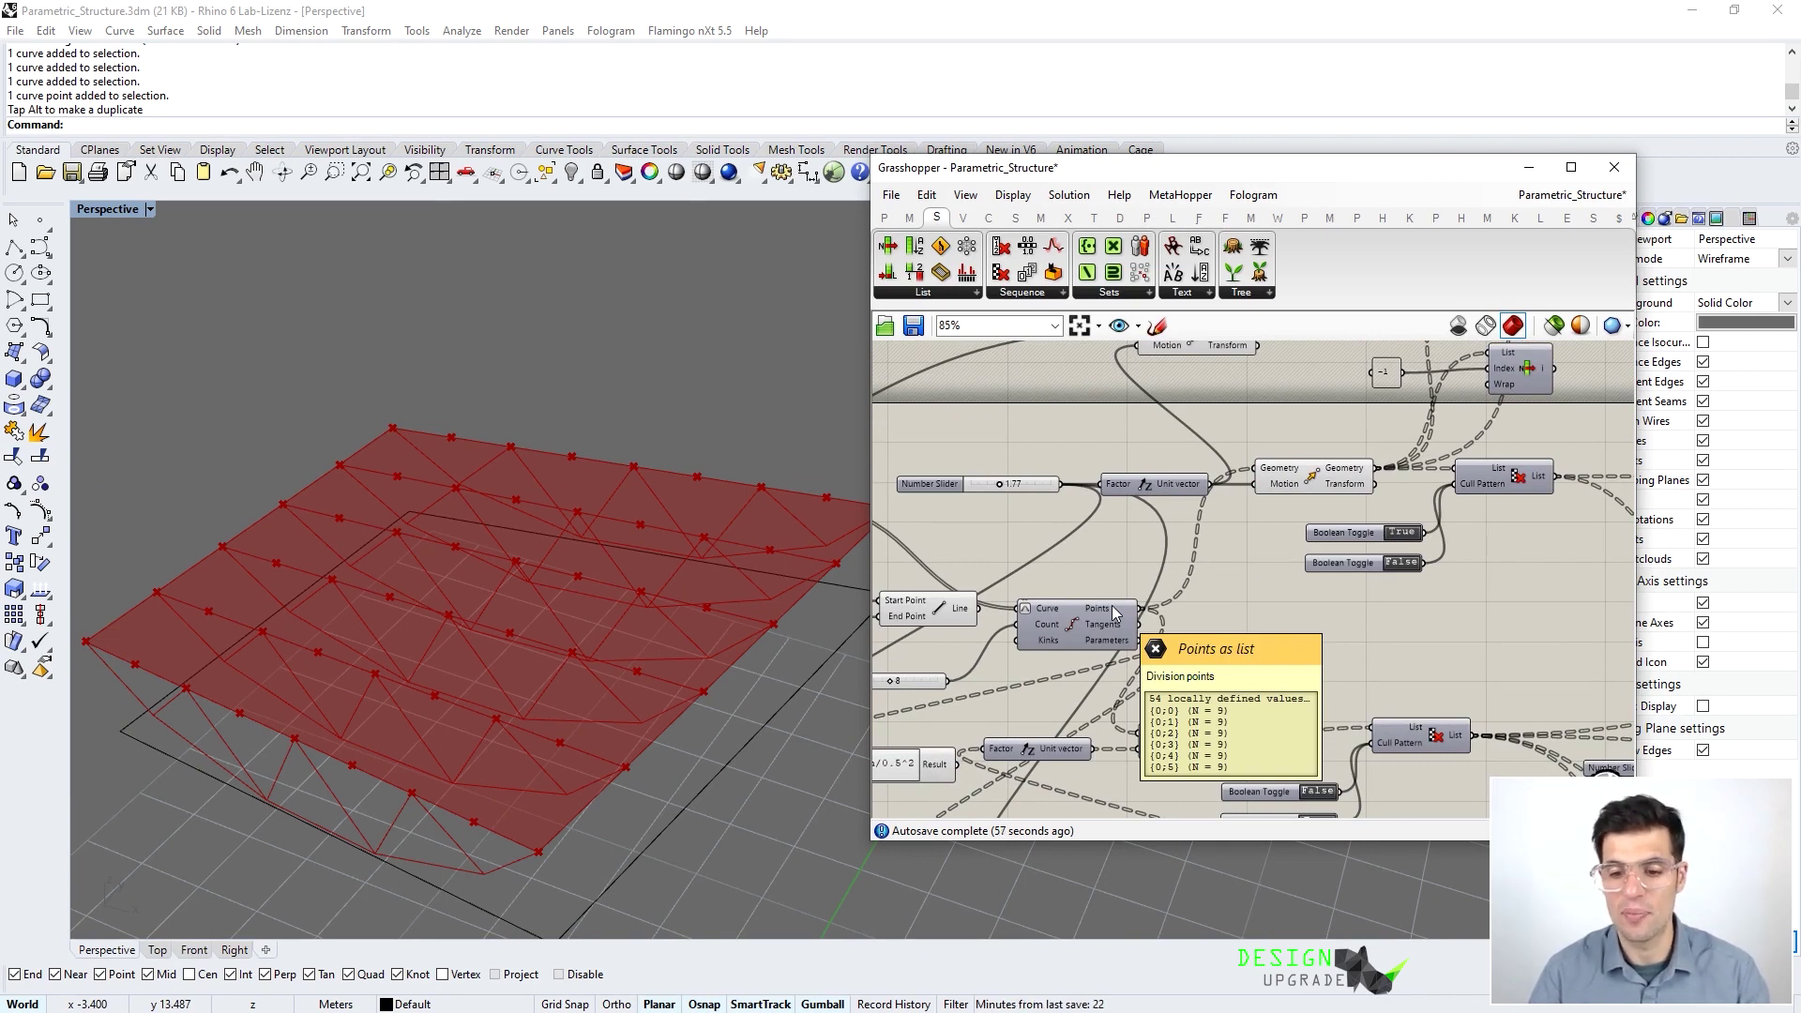
scroll(118, 673, up, 3)
scroll(140, 673, up, 2)
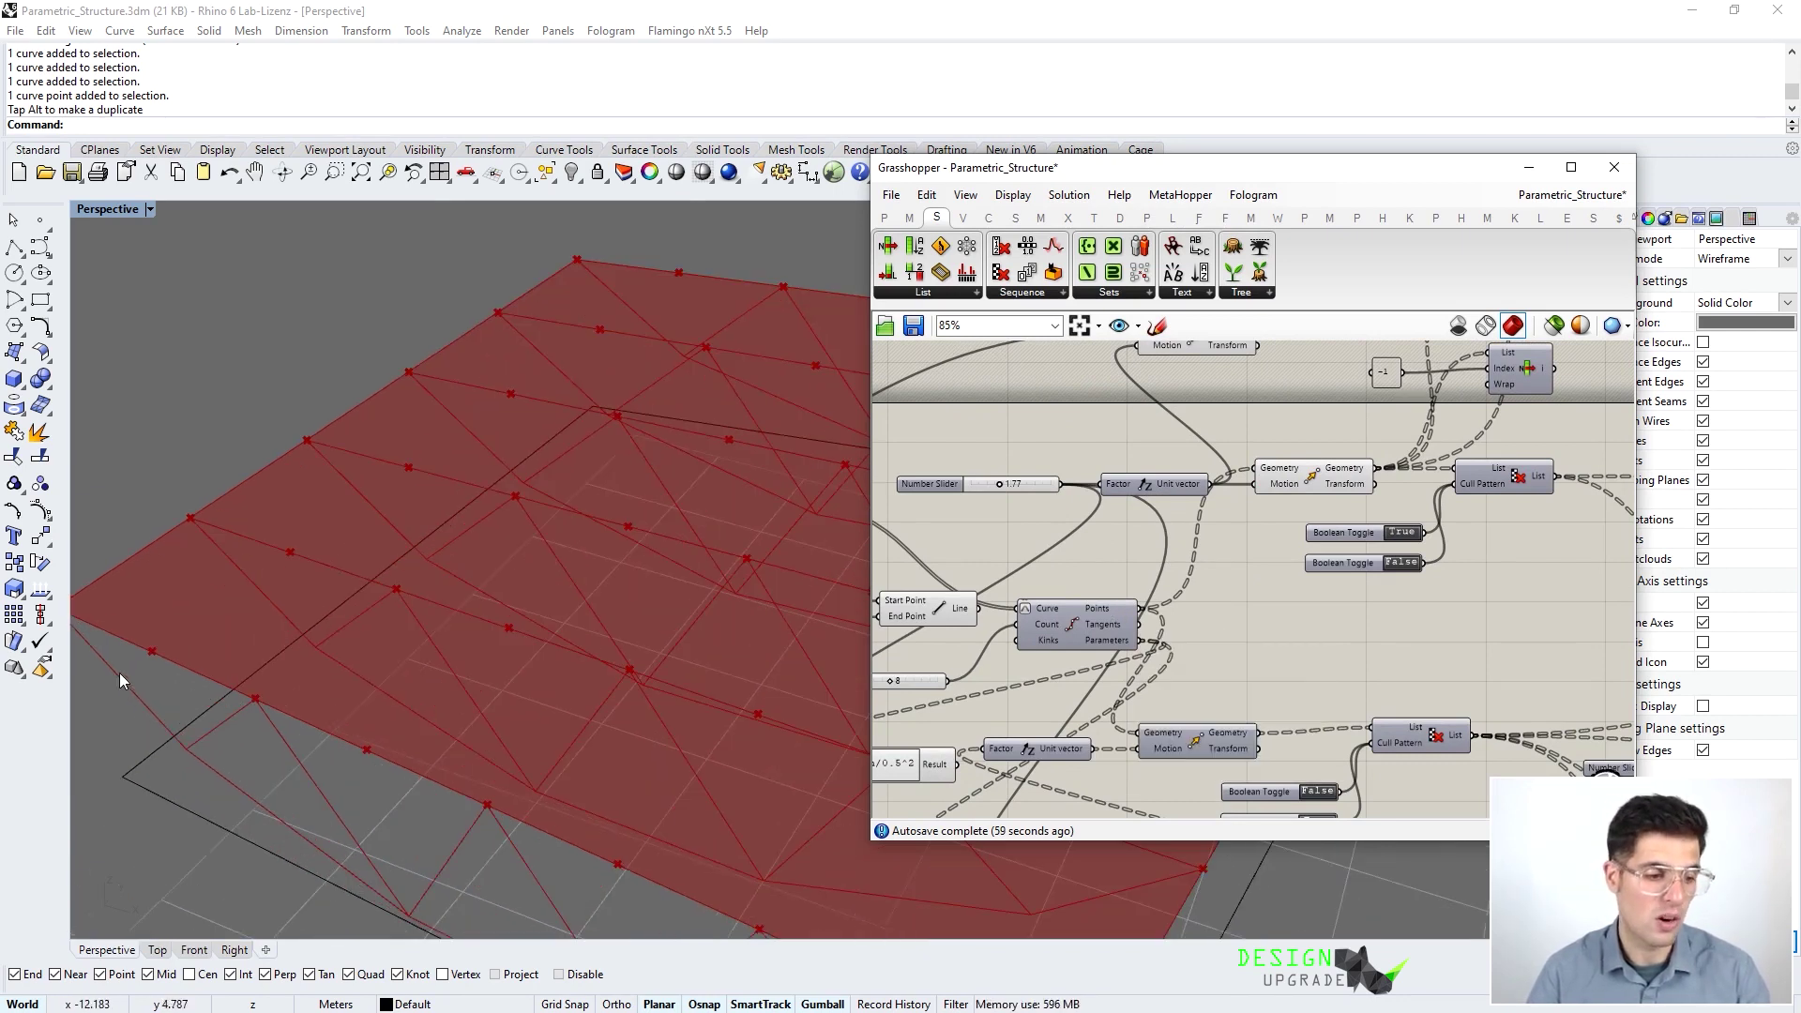
shift+right_drag(375, 605, 527, 589)
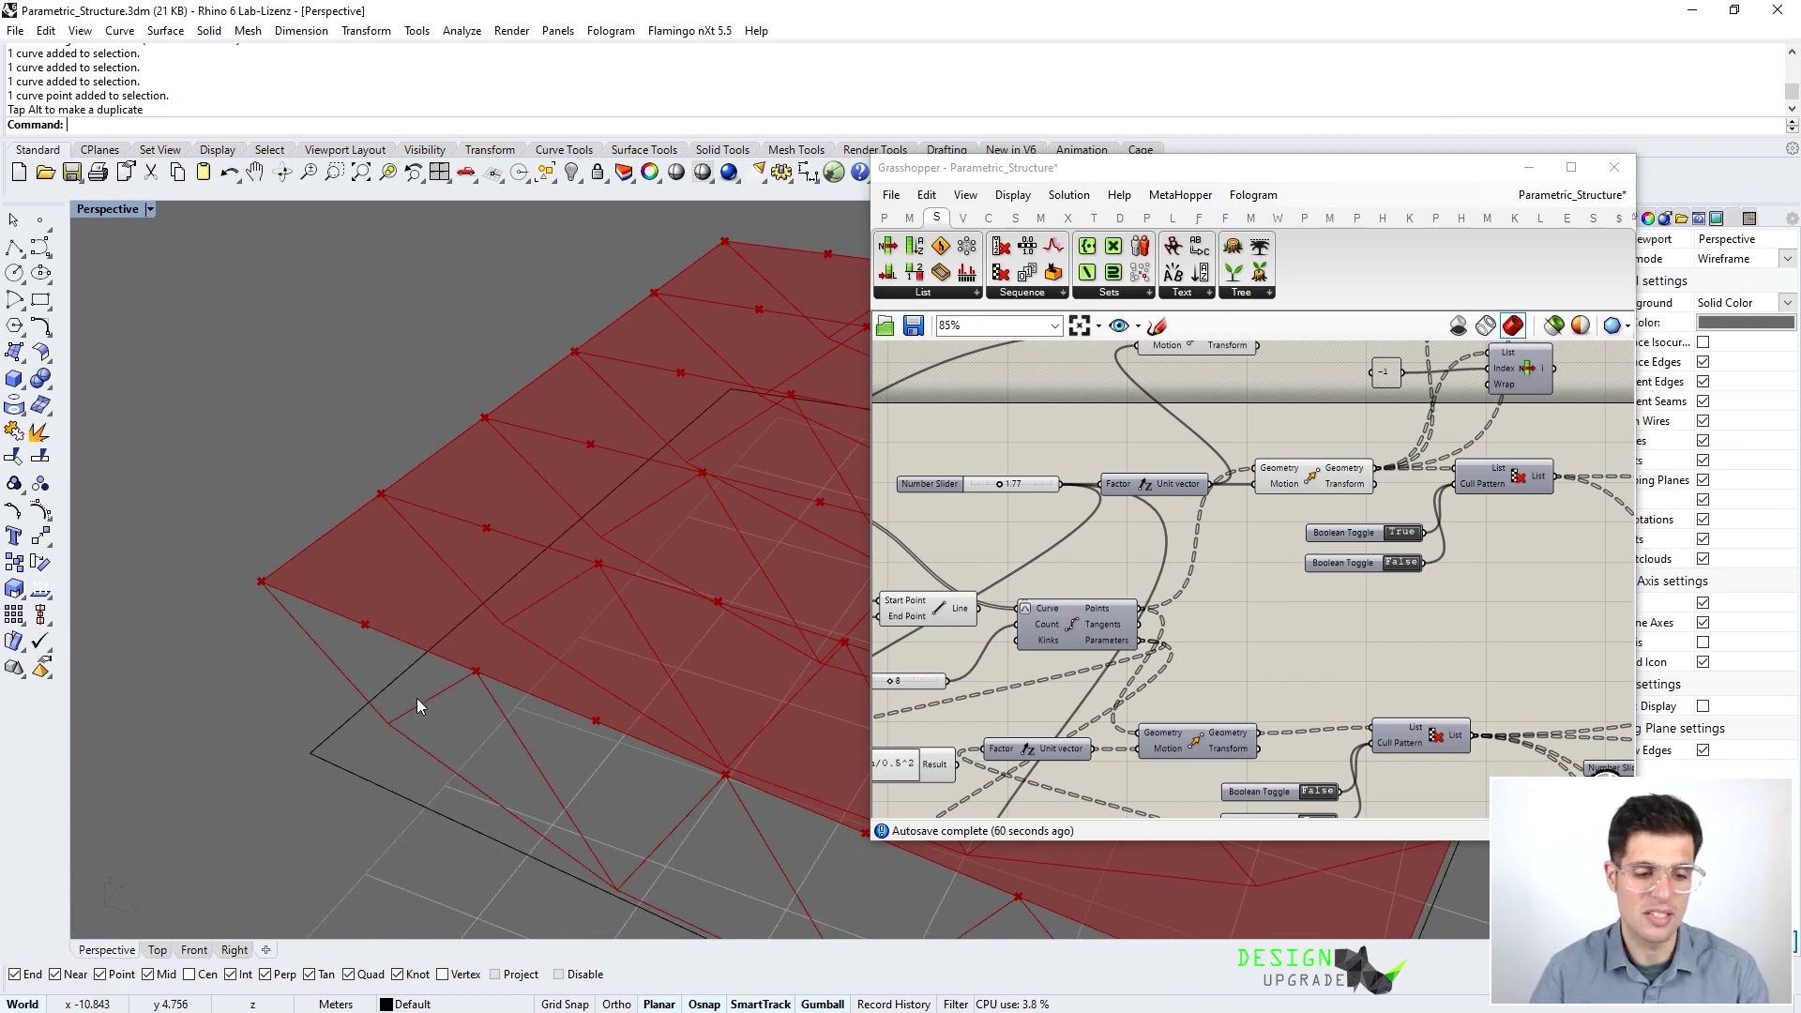
scroll(441, 688, down, 4)
mouse_move(471, 679)
right_down()
mouse_move(498, 683)
mouse_move(454, 655)
mouse_move(353, 666)
mouse_move(494, 668)
right_up()
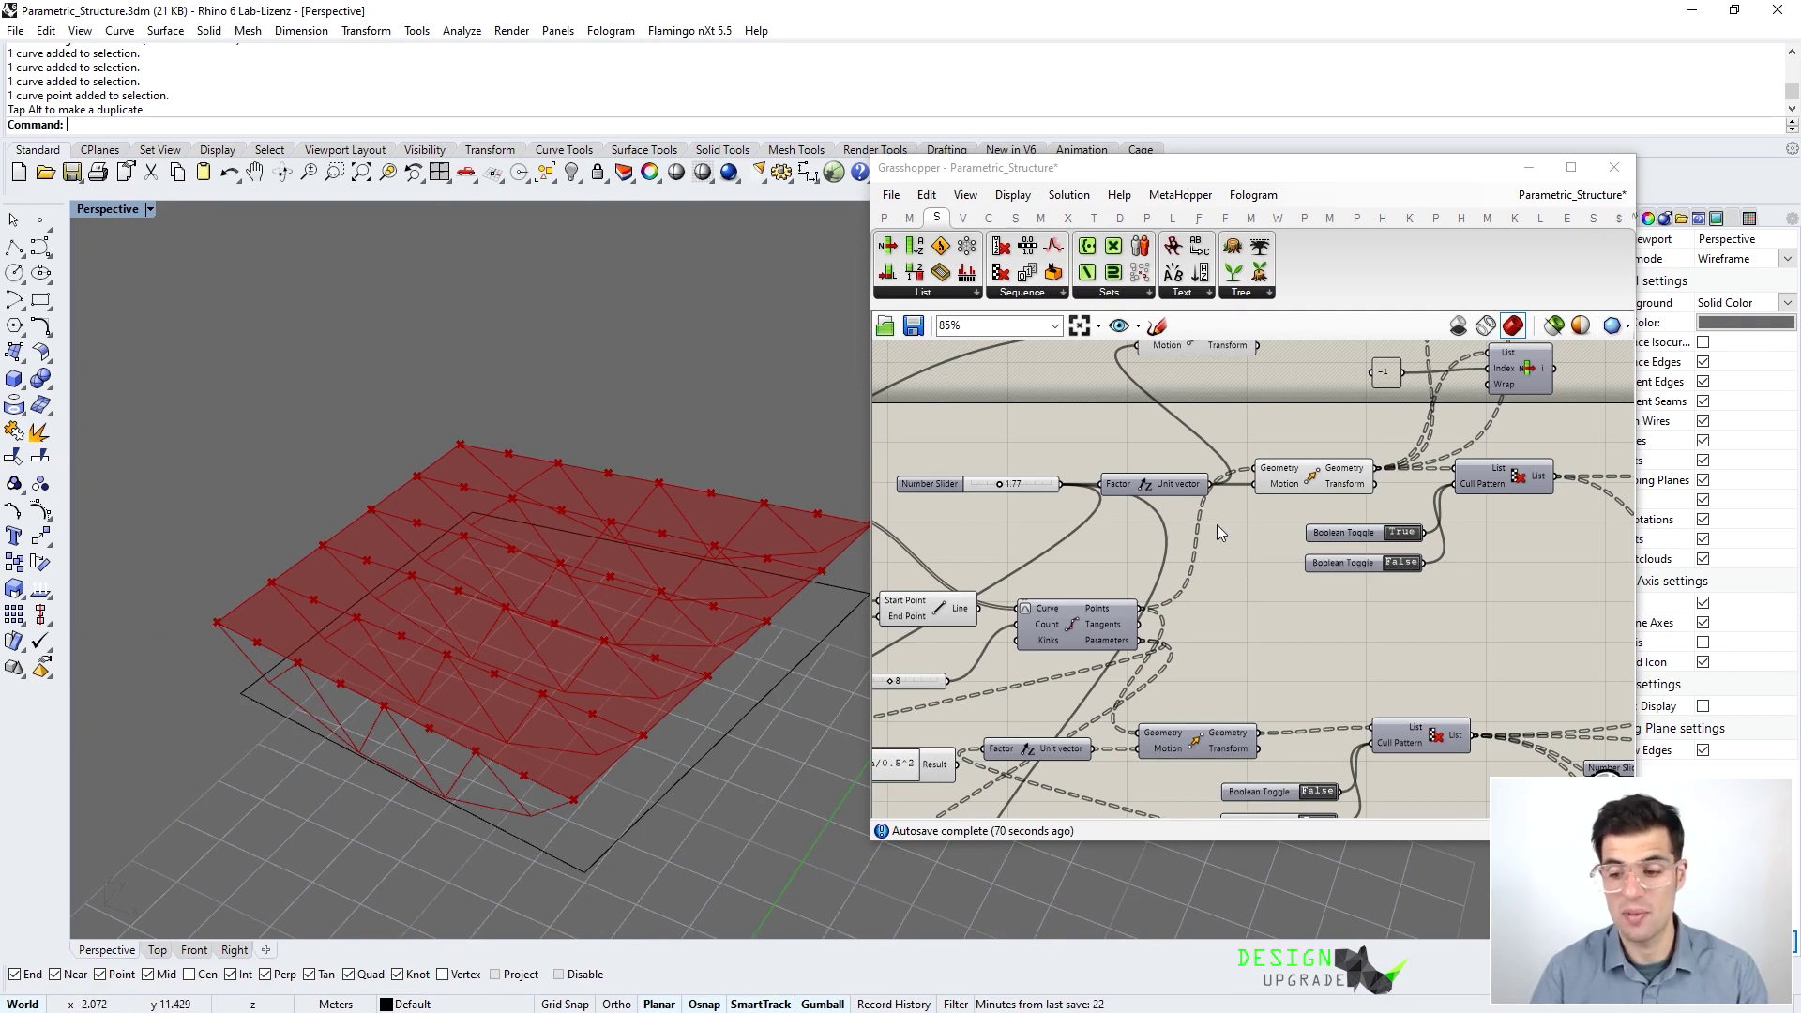
Hide the truss lines again and turn the Point List component's preview back on
scroll(1217, 525, down, 4)
right_drag(1404, 424, 1148, 567)
scroll(1100, 542, up, 4)
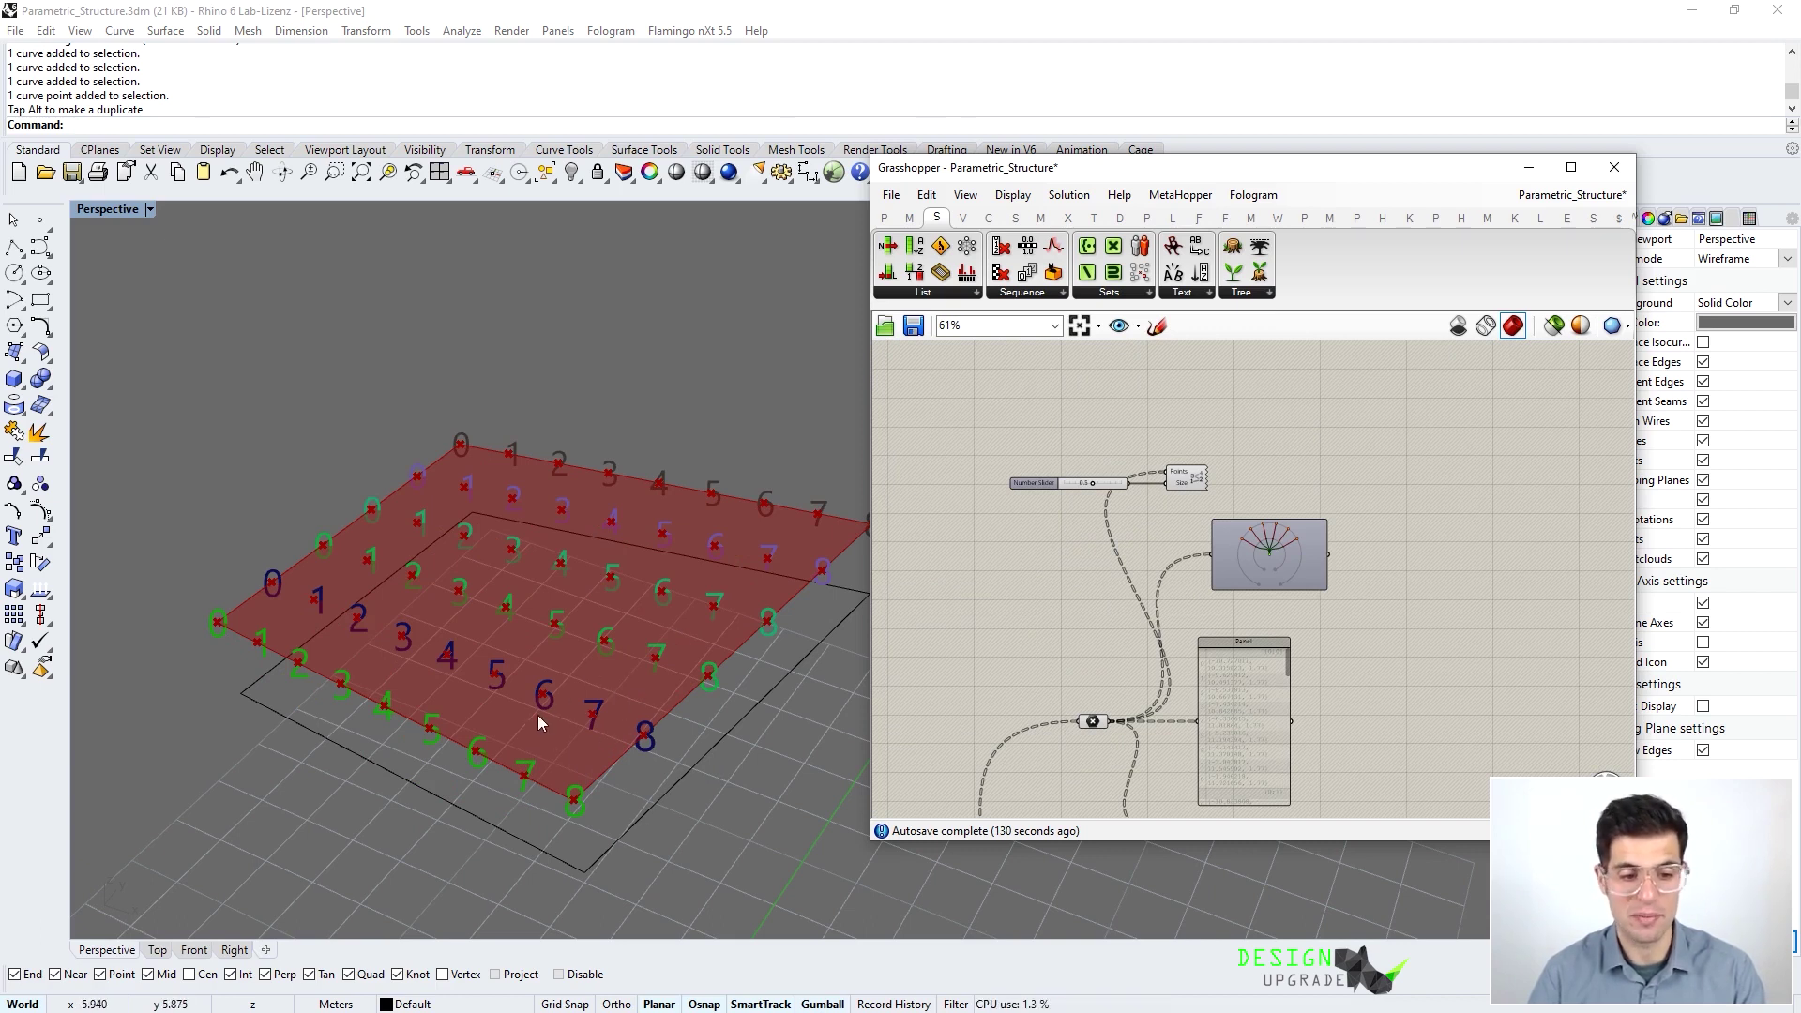
Add a Tree Branch component to the right of the Param Viewer, slightly below it
scroll(1236, 681, down, 2)
scroll(1220, 656, up, 5)
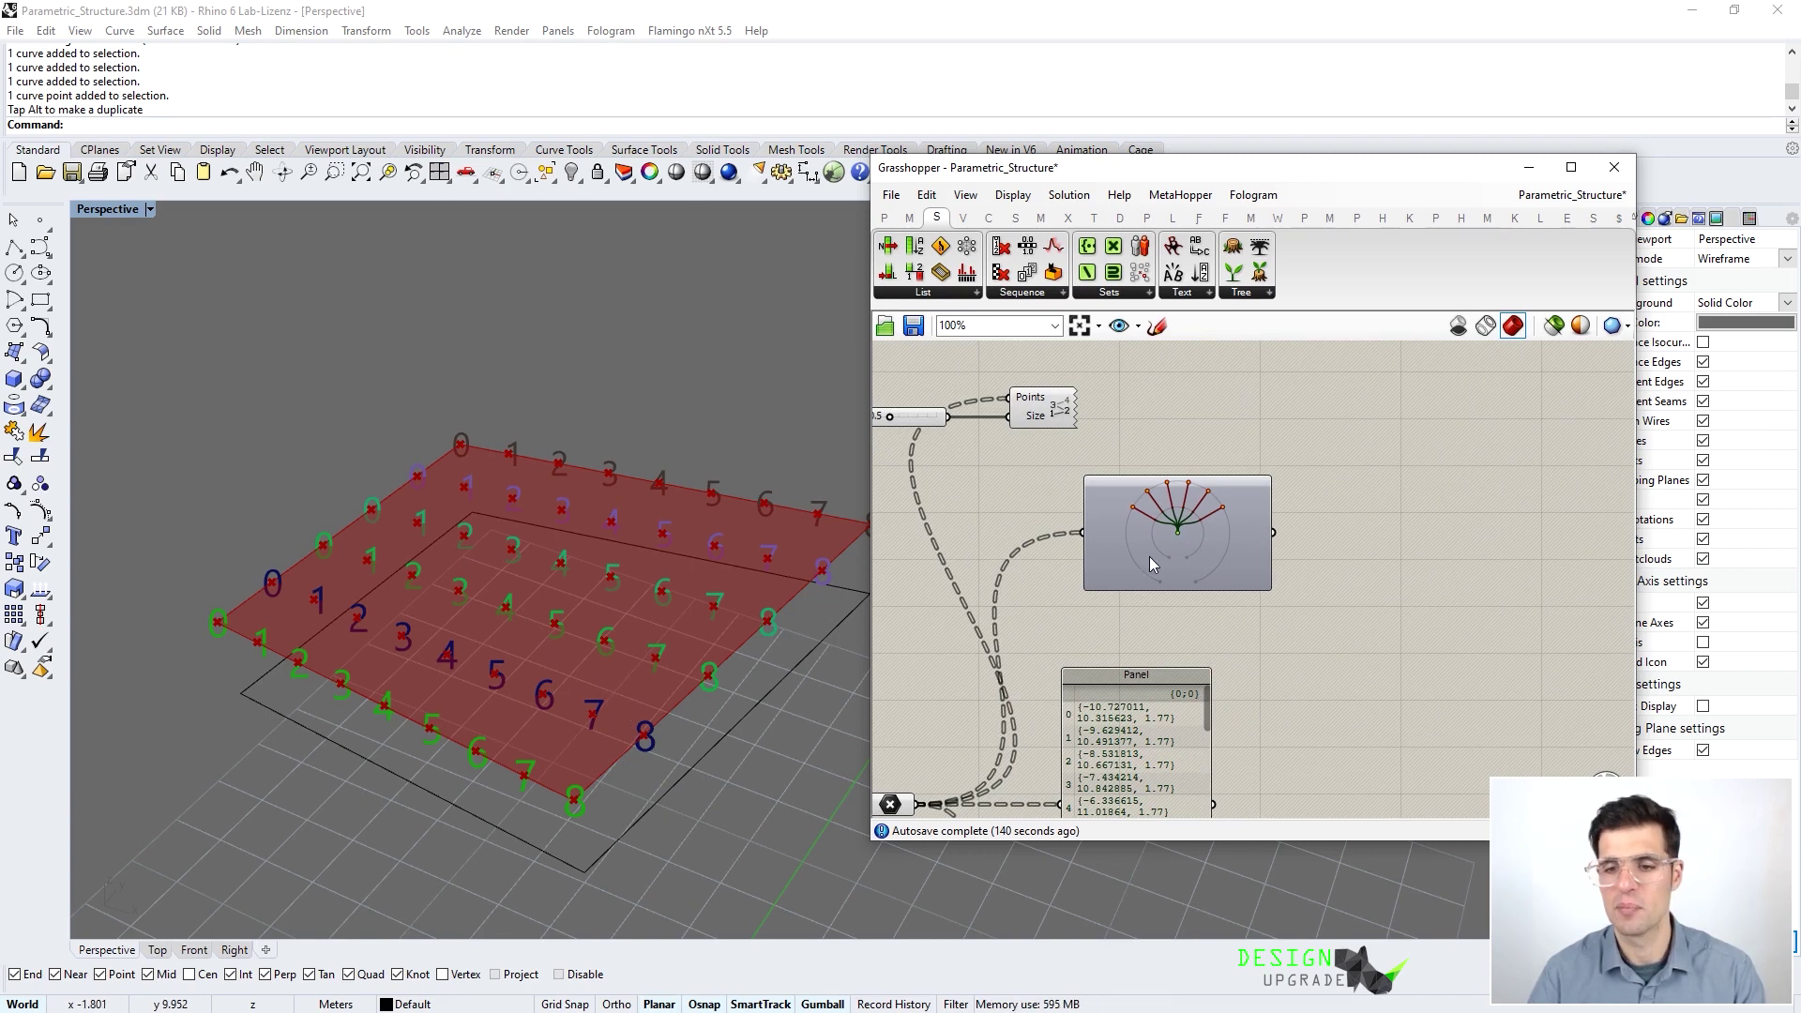
click(1251, 294)
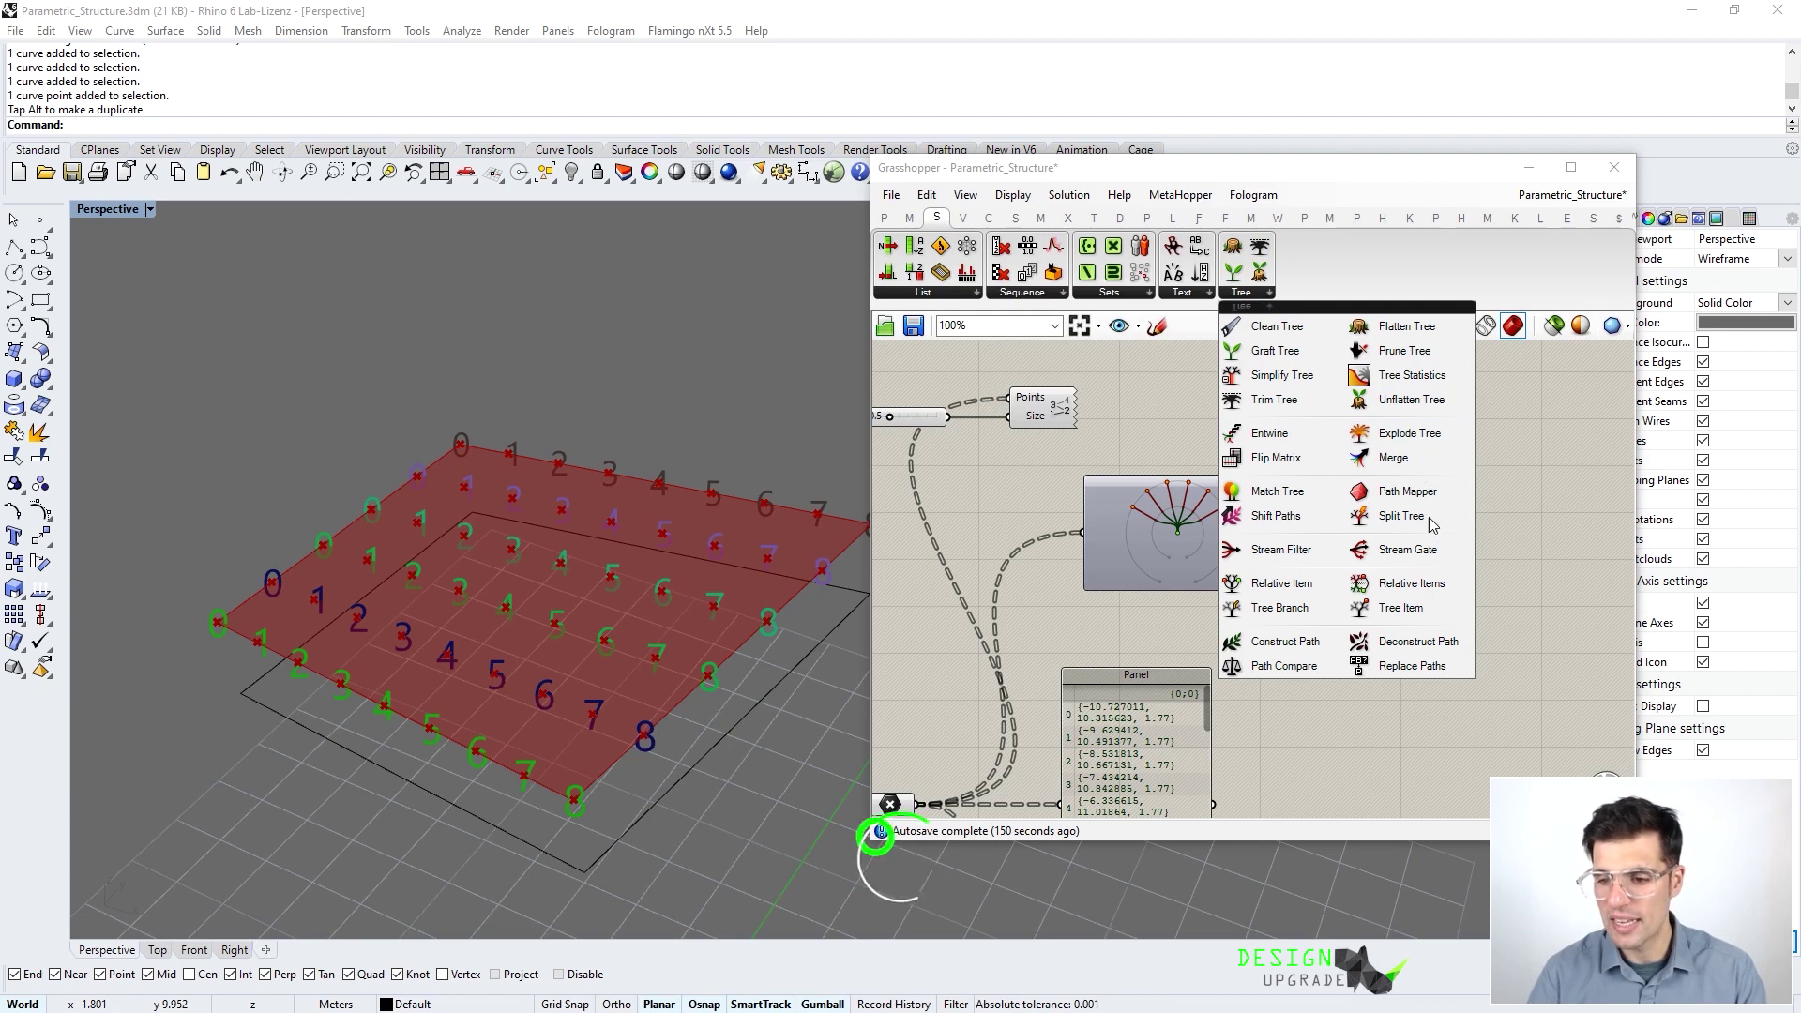
click(1312, 619)
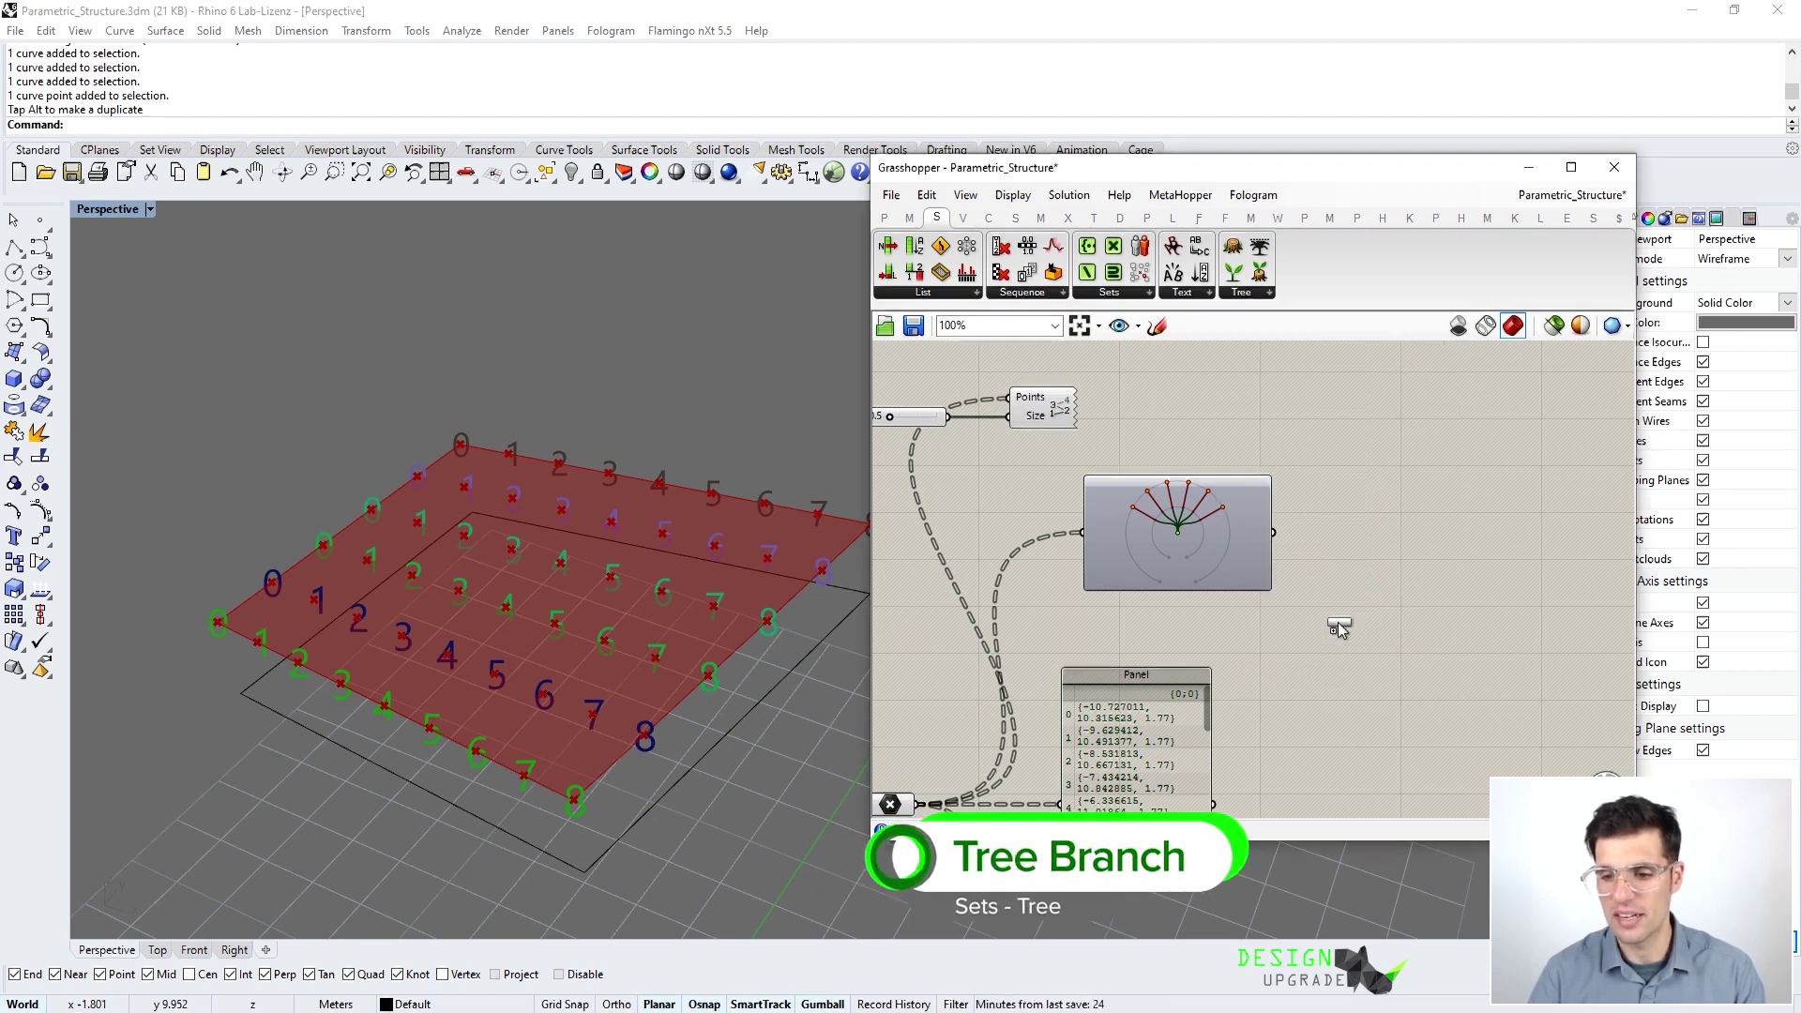
click(1414, 619)
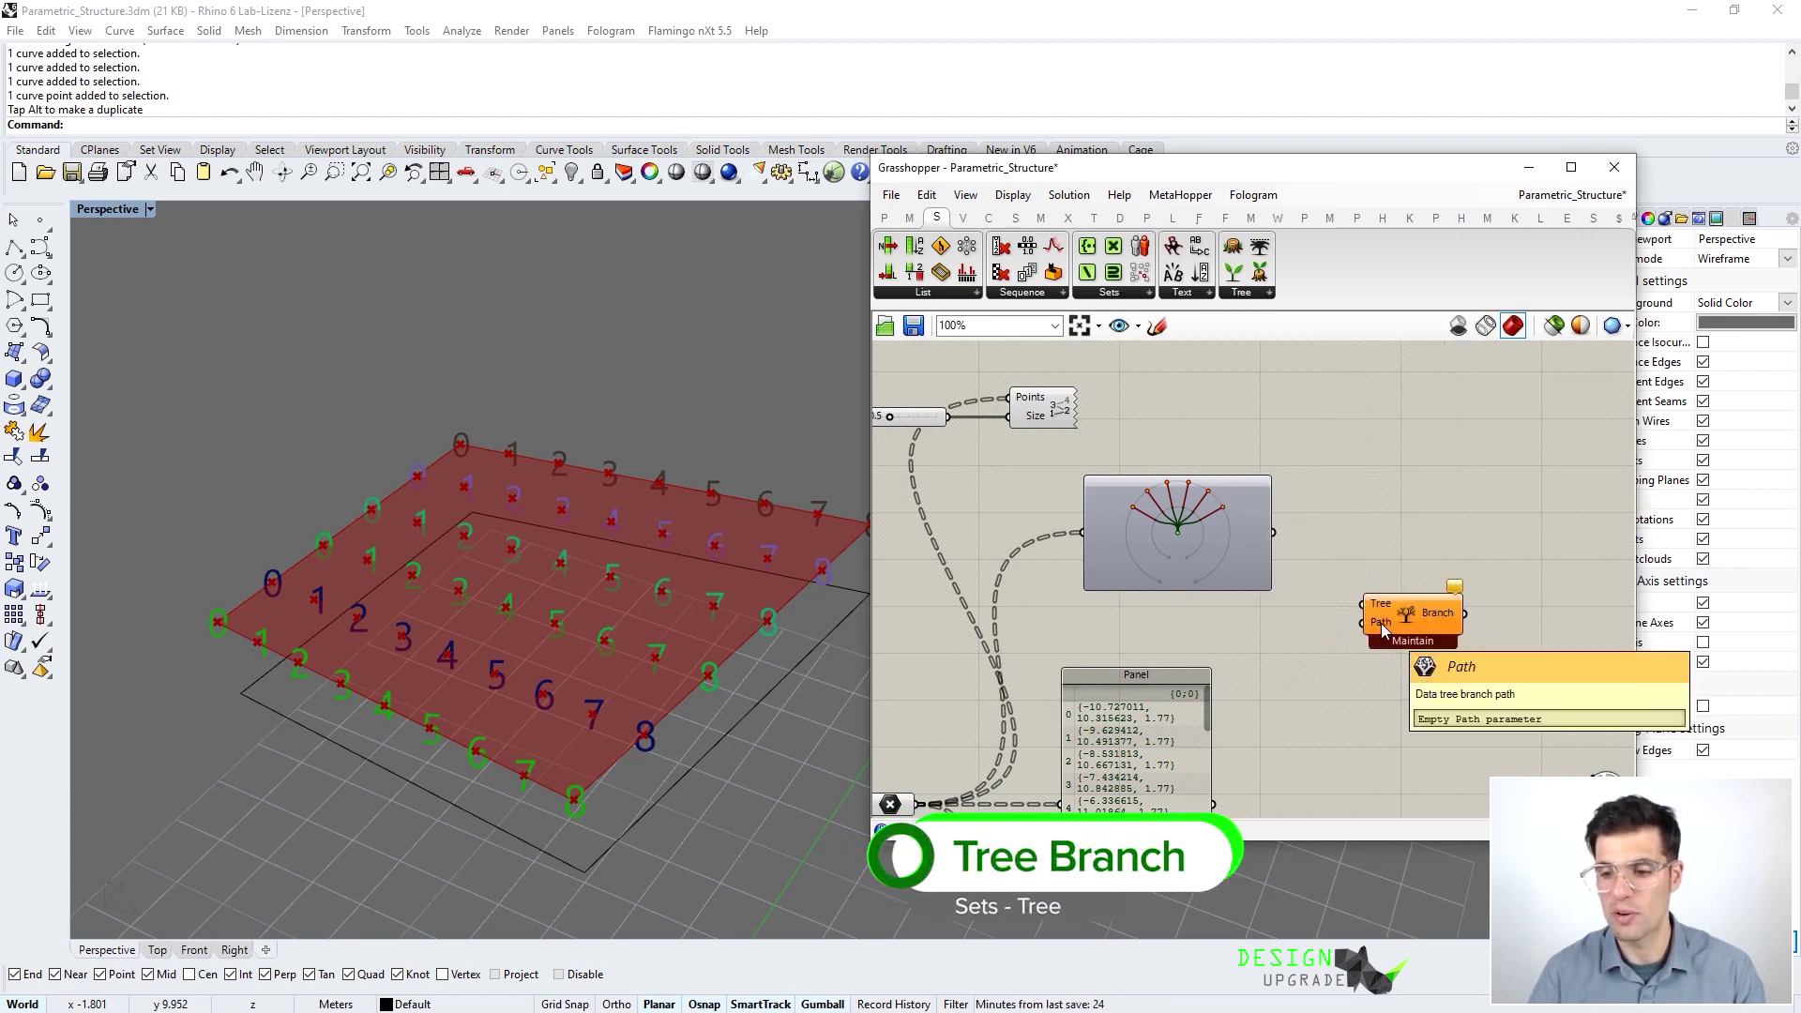
Connect the Point parameter's output to the Tree input of the Tree Branch component
scroll(1255, 648, down, 2)
scroll(1255, 647, up, 1)
drag(1045, 691, 1430, 521)
scroll(1552, 517, up, 3)
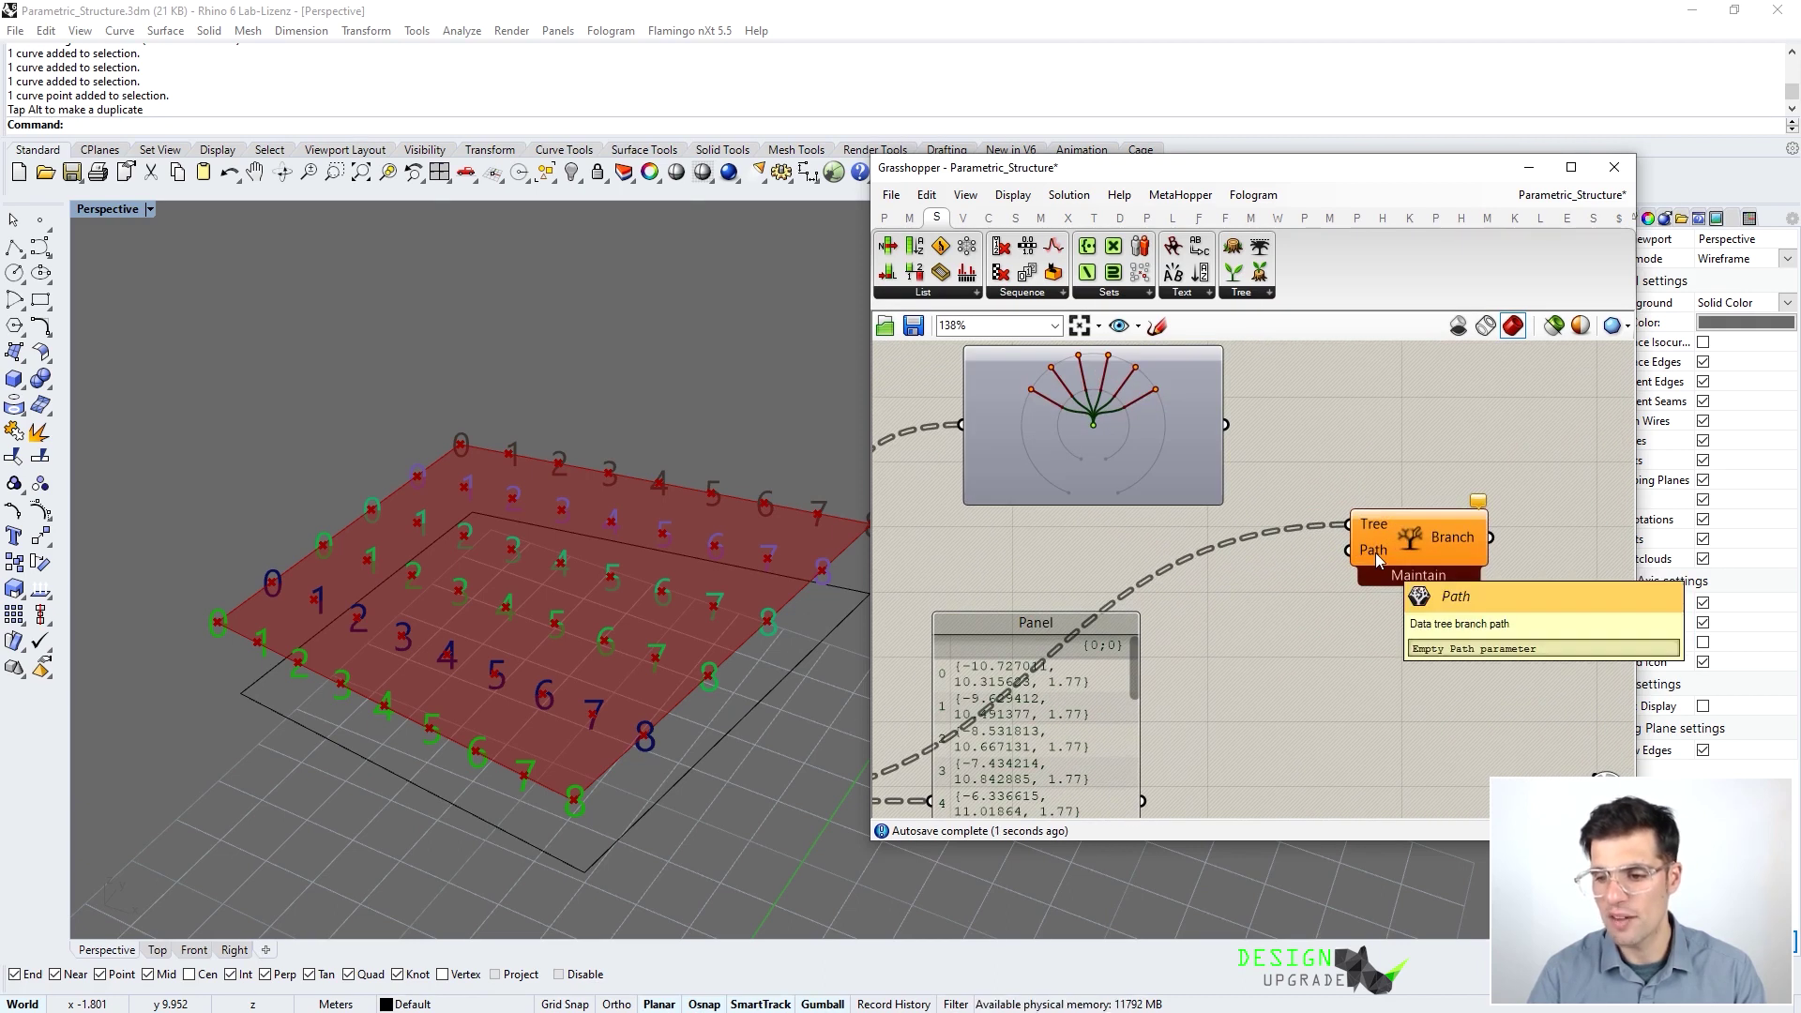
Add a Panel containing the branch path {0;1} just below the Tree Branch component
scroll(1376, 553, down, 2)
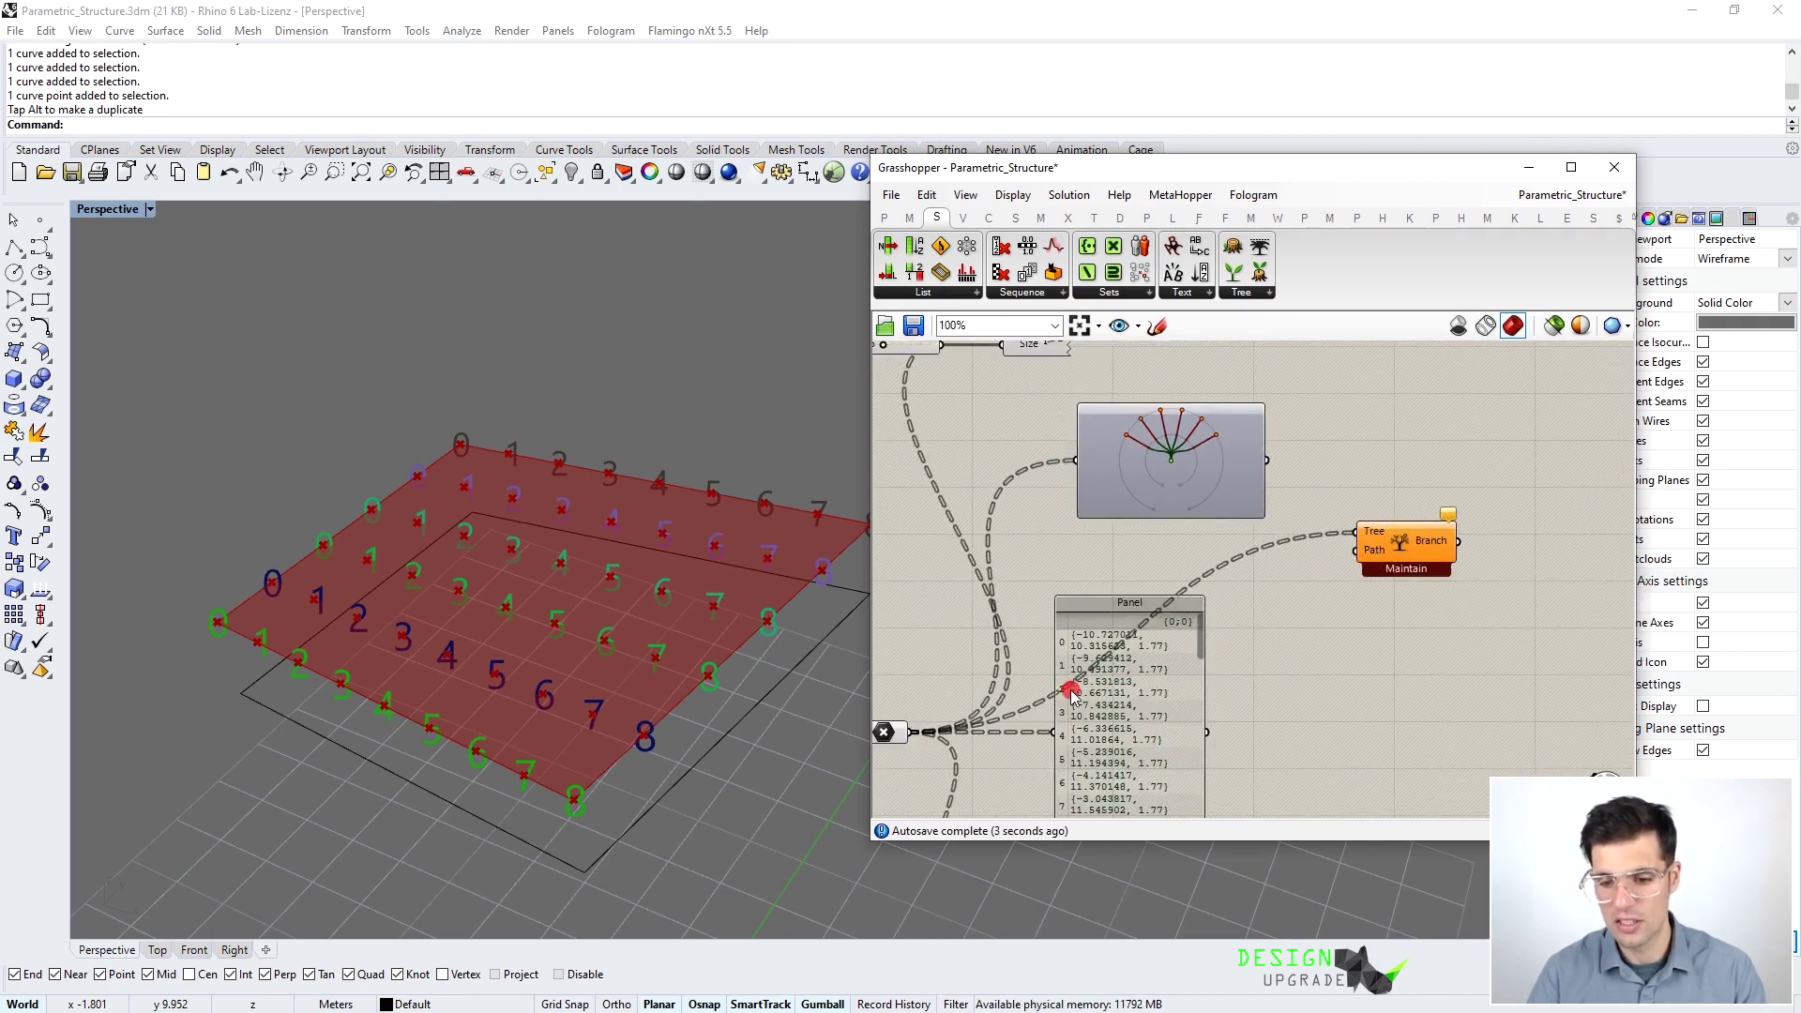
right_drag(1067, 687, 1152, 645)
mouse_move(986, 692)
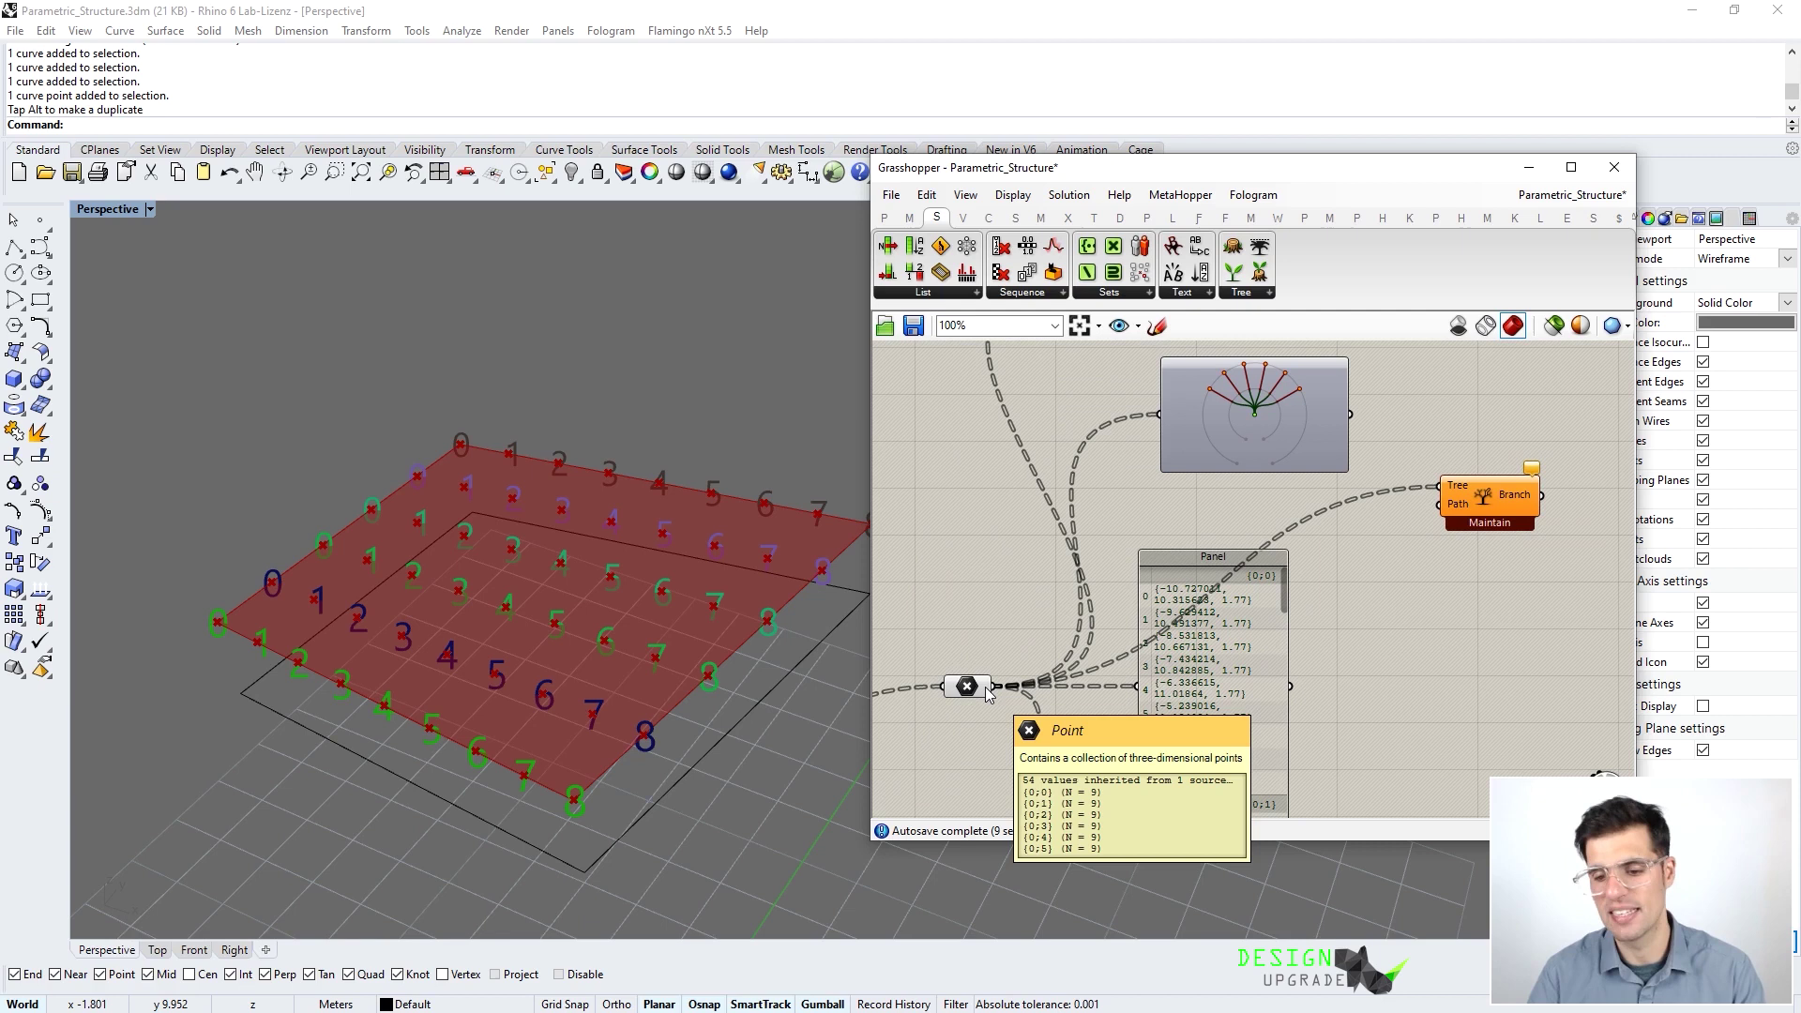
double_click(1423, 631)
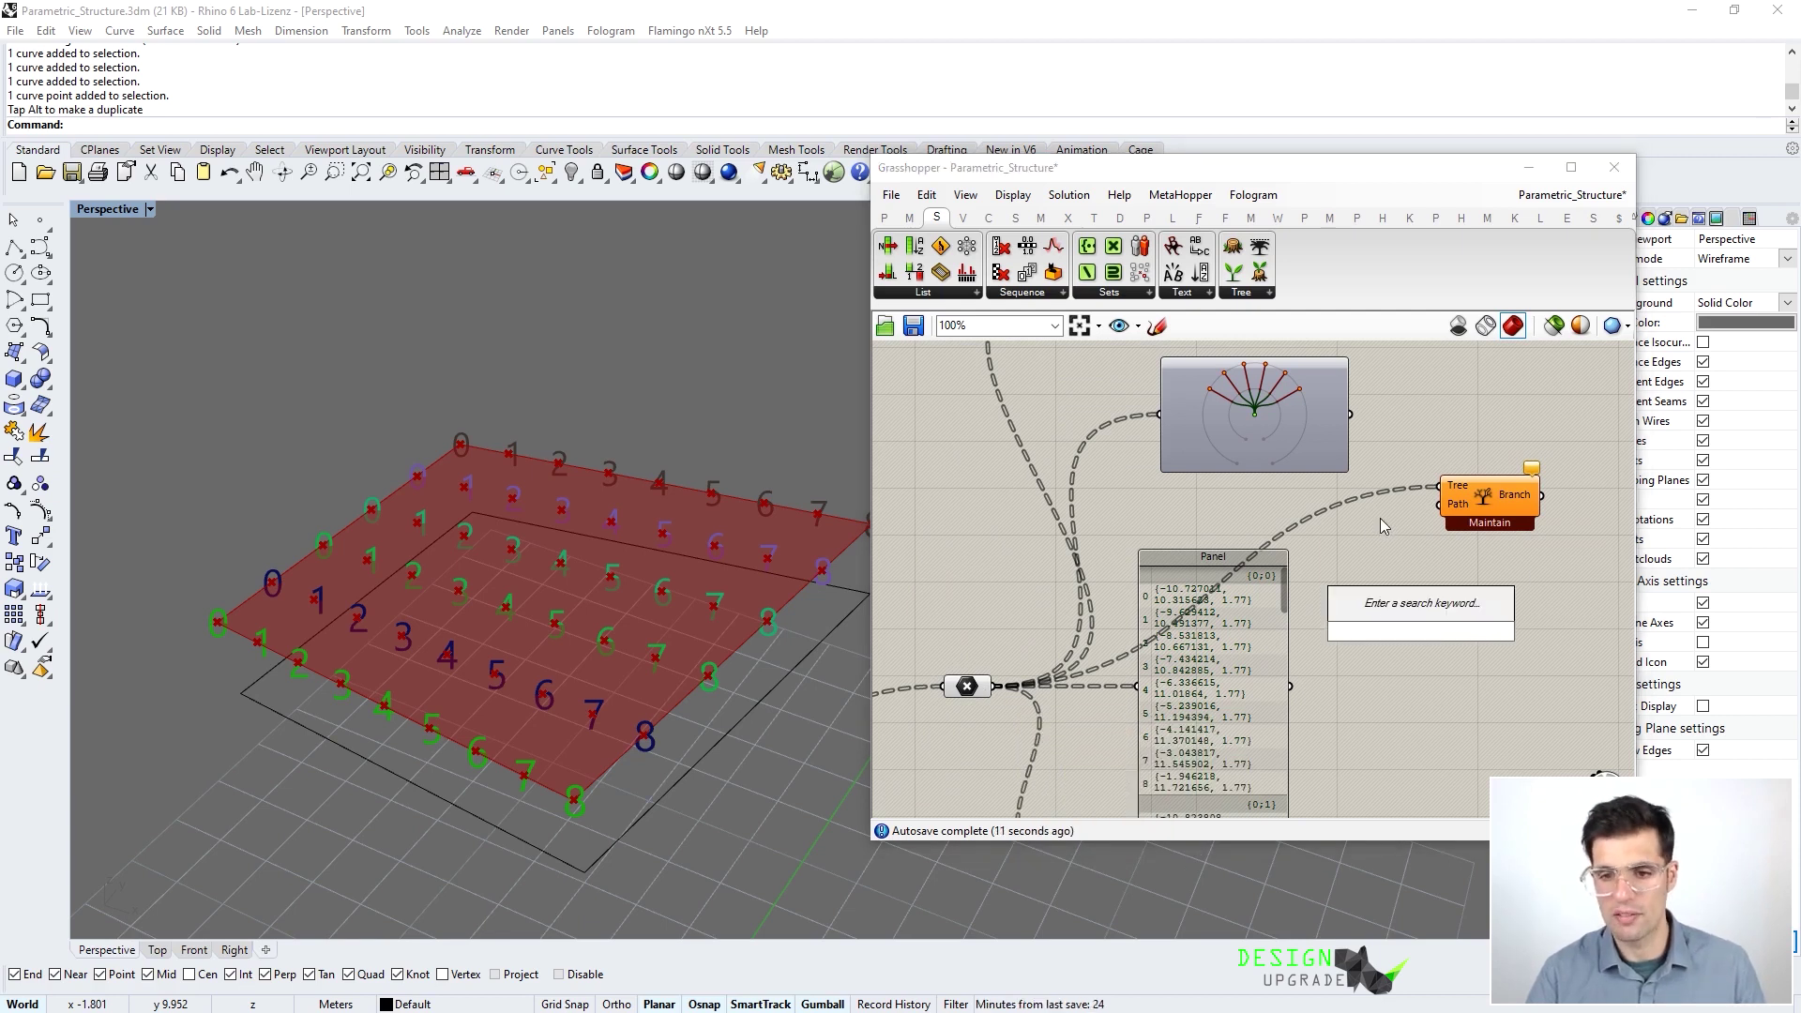
click(883, 218)
drag(1148, 277, 1413, 646)
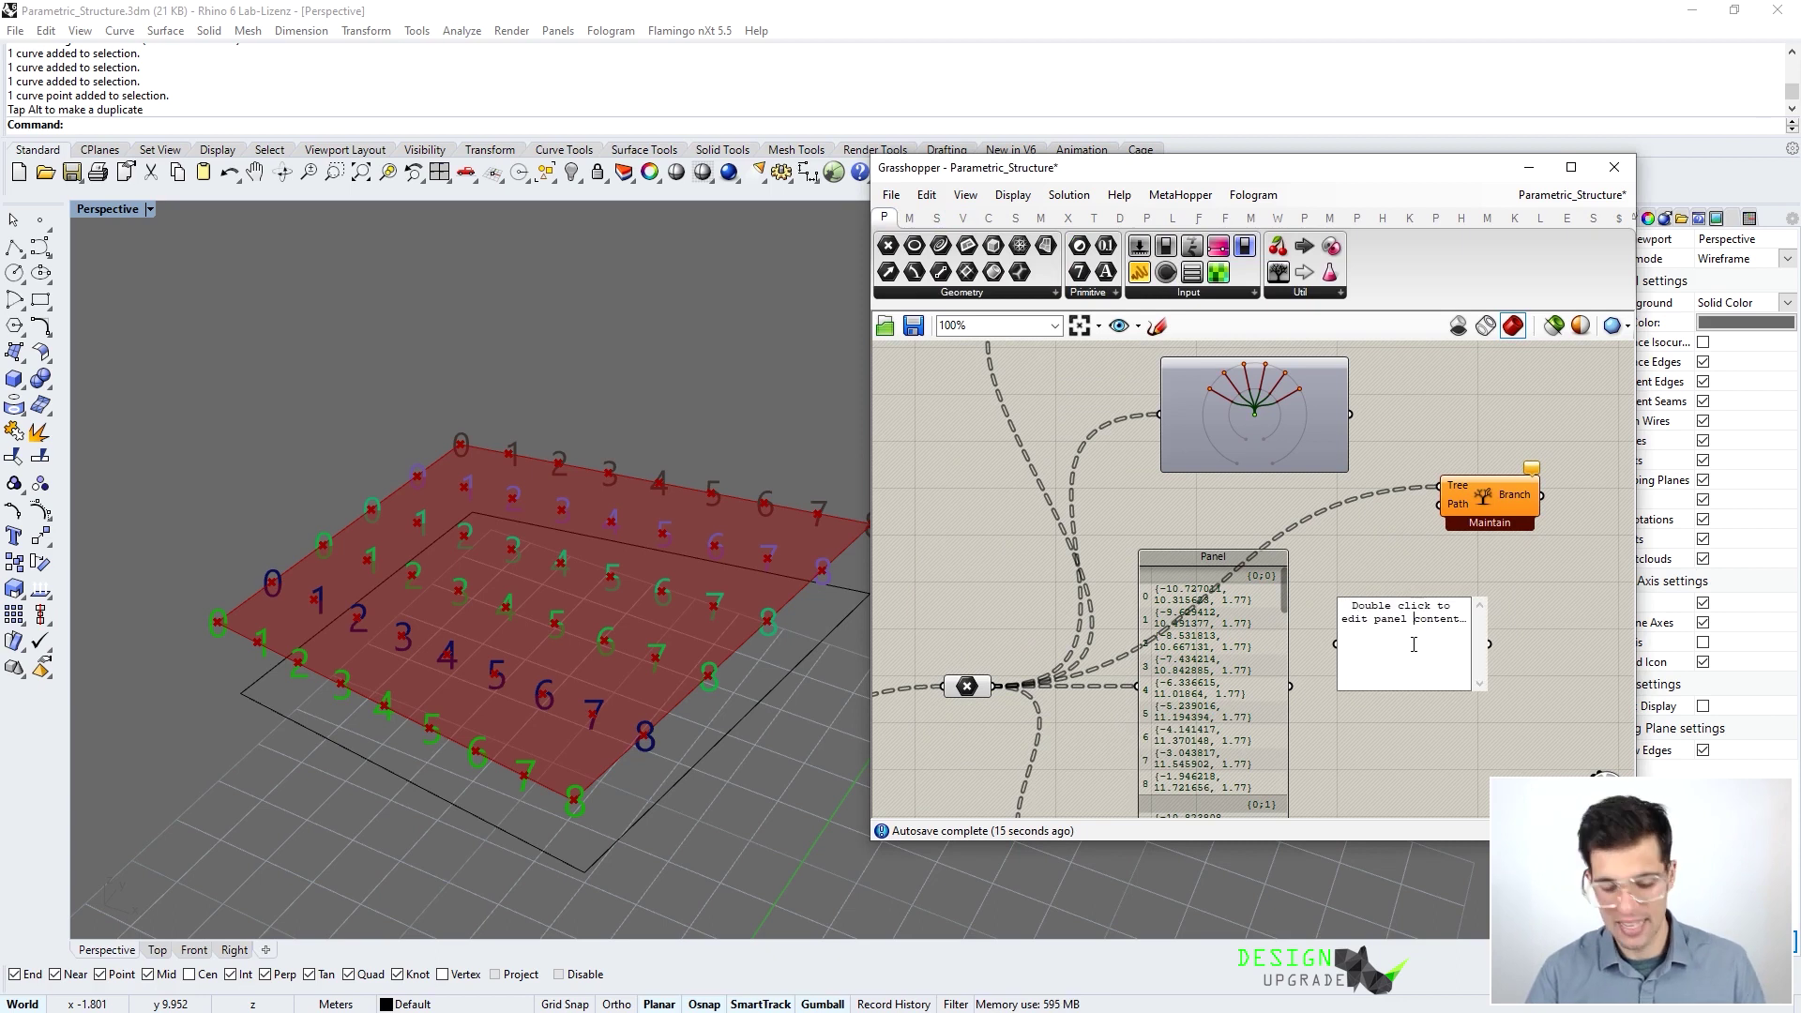
double_click(1381, 600)
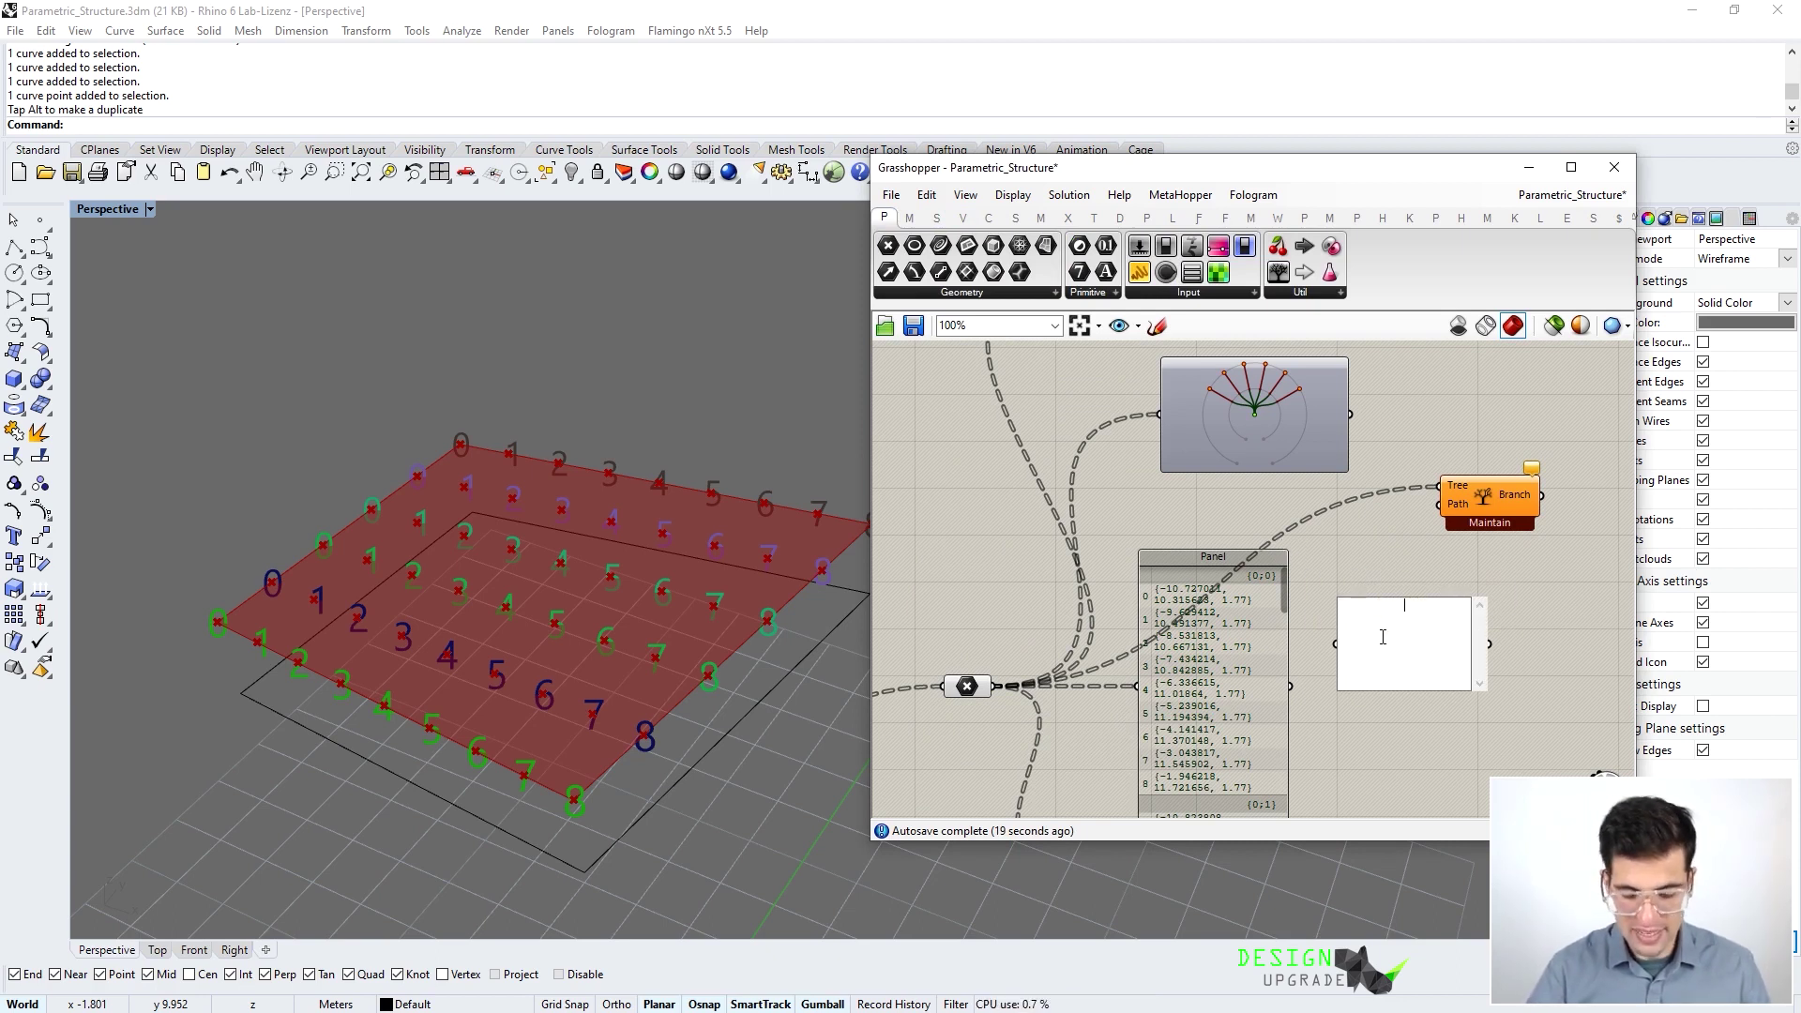
text({0;1)
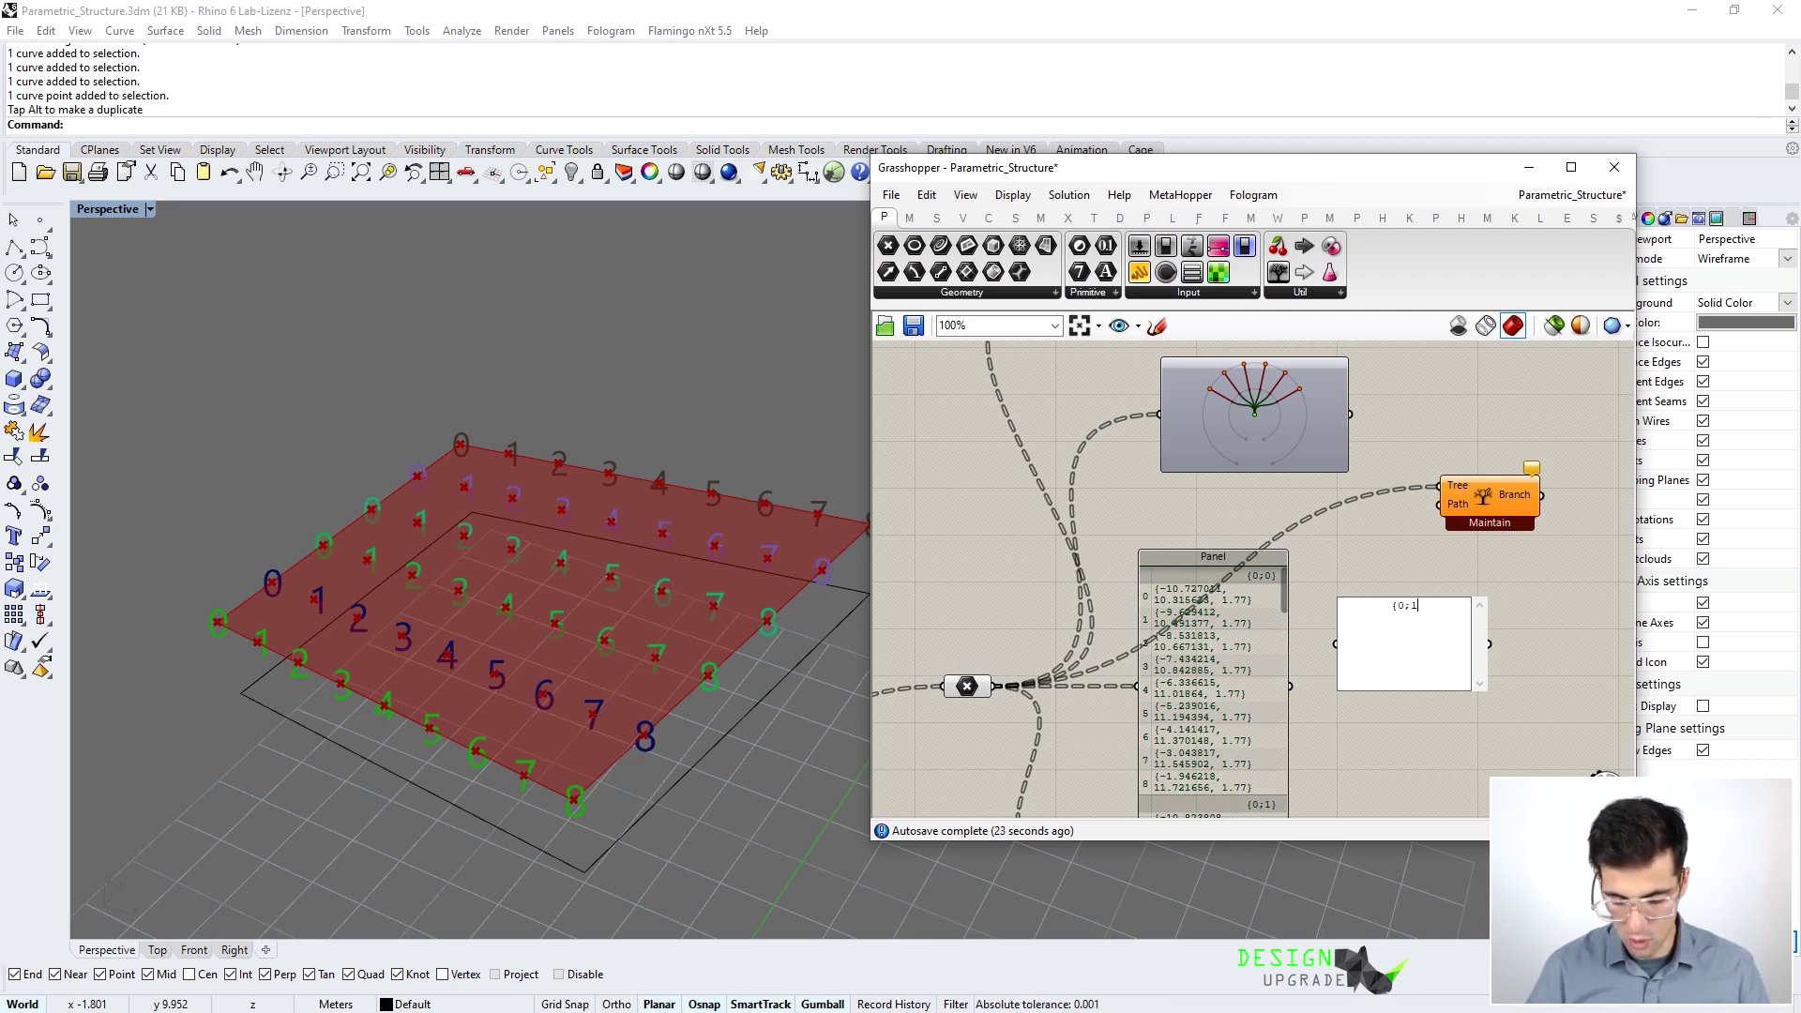
click(1375, 581)
Connect the {0;1} Panel to the Tree Branch's Path input, check the extracted points, and move the Panel slightly closer to the component
drag(1493, 643, 1440, 506)
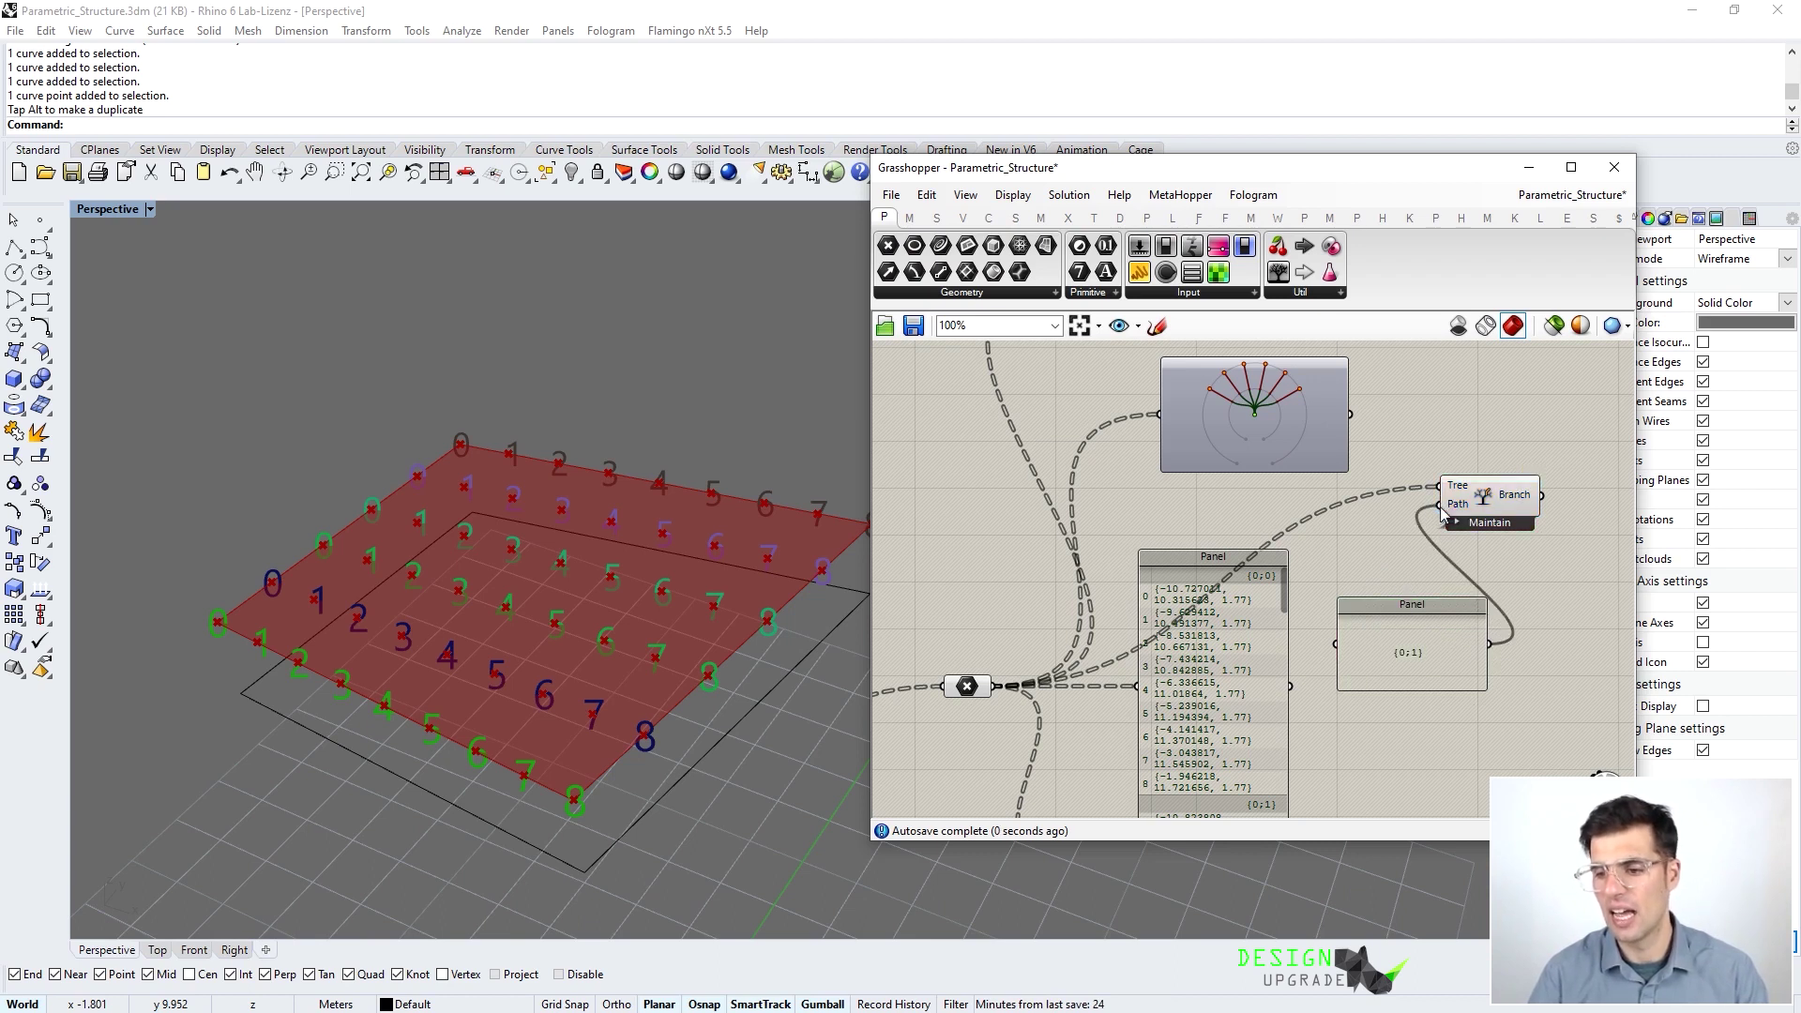
click(1513, 505)
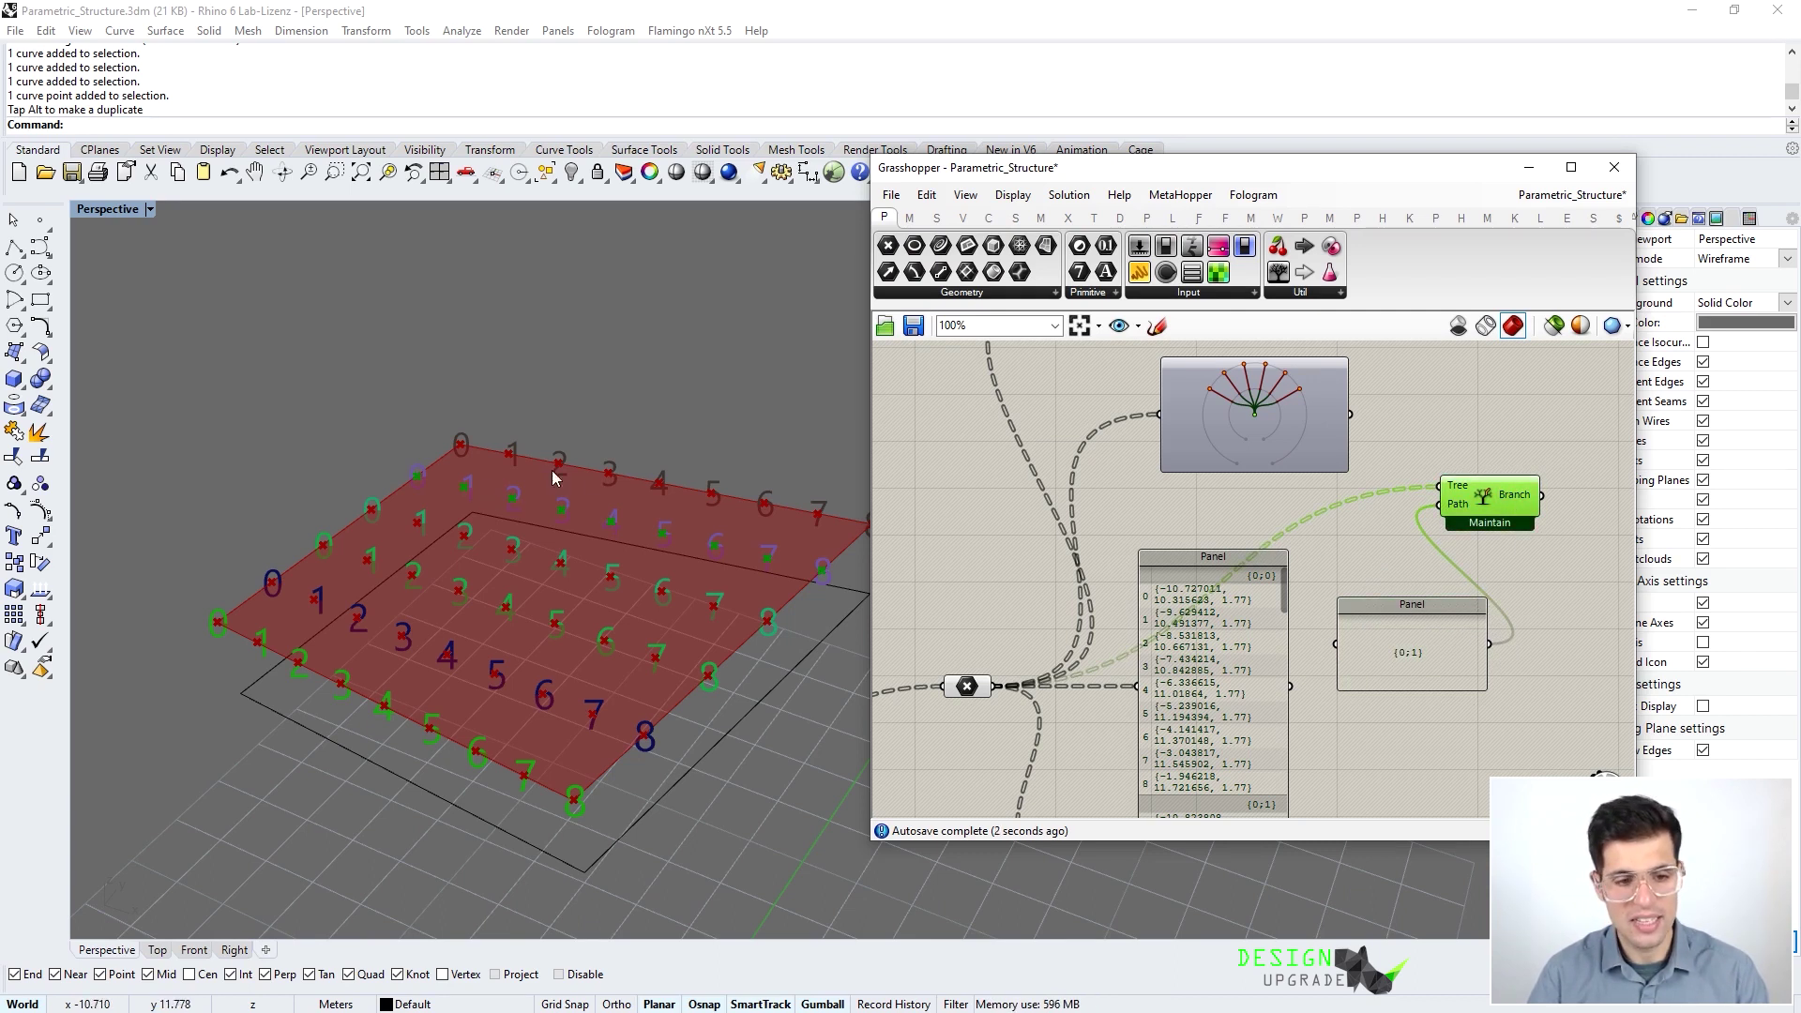
shift+right_drag(603, 482, 356, 615)
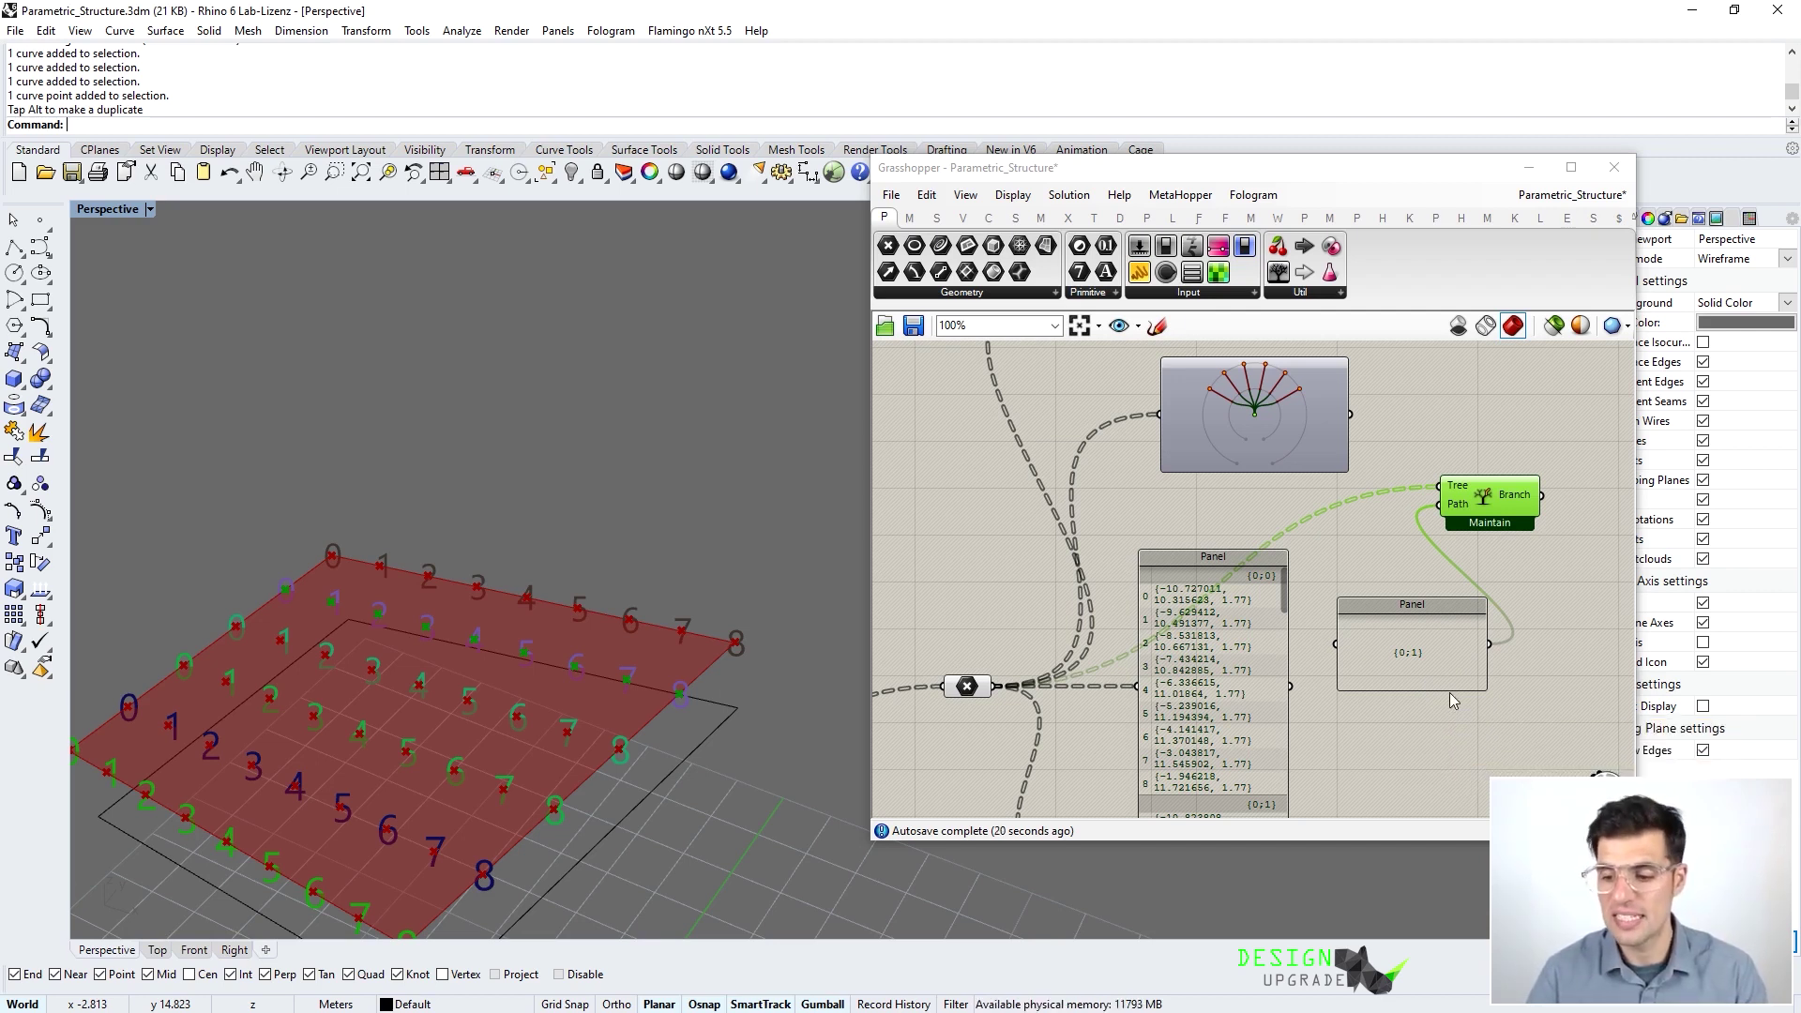
drag(1405, 643, 1405, 626)
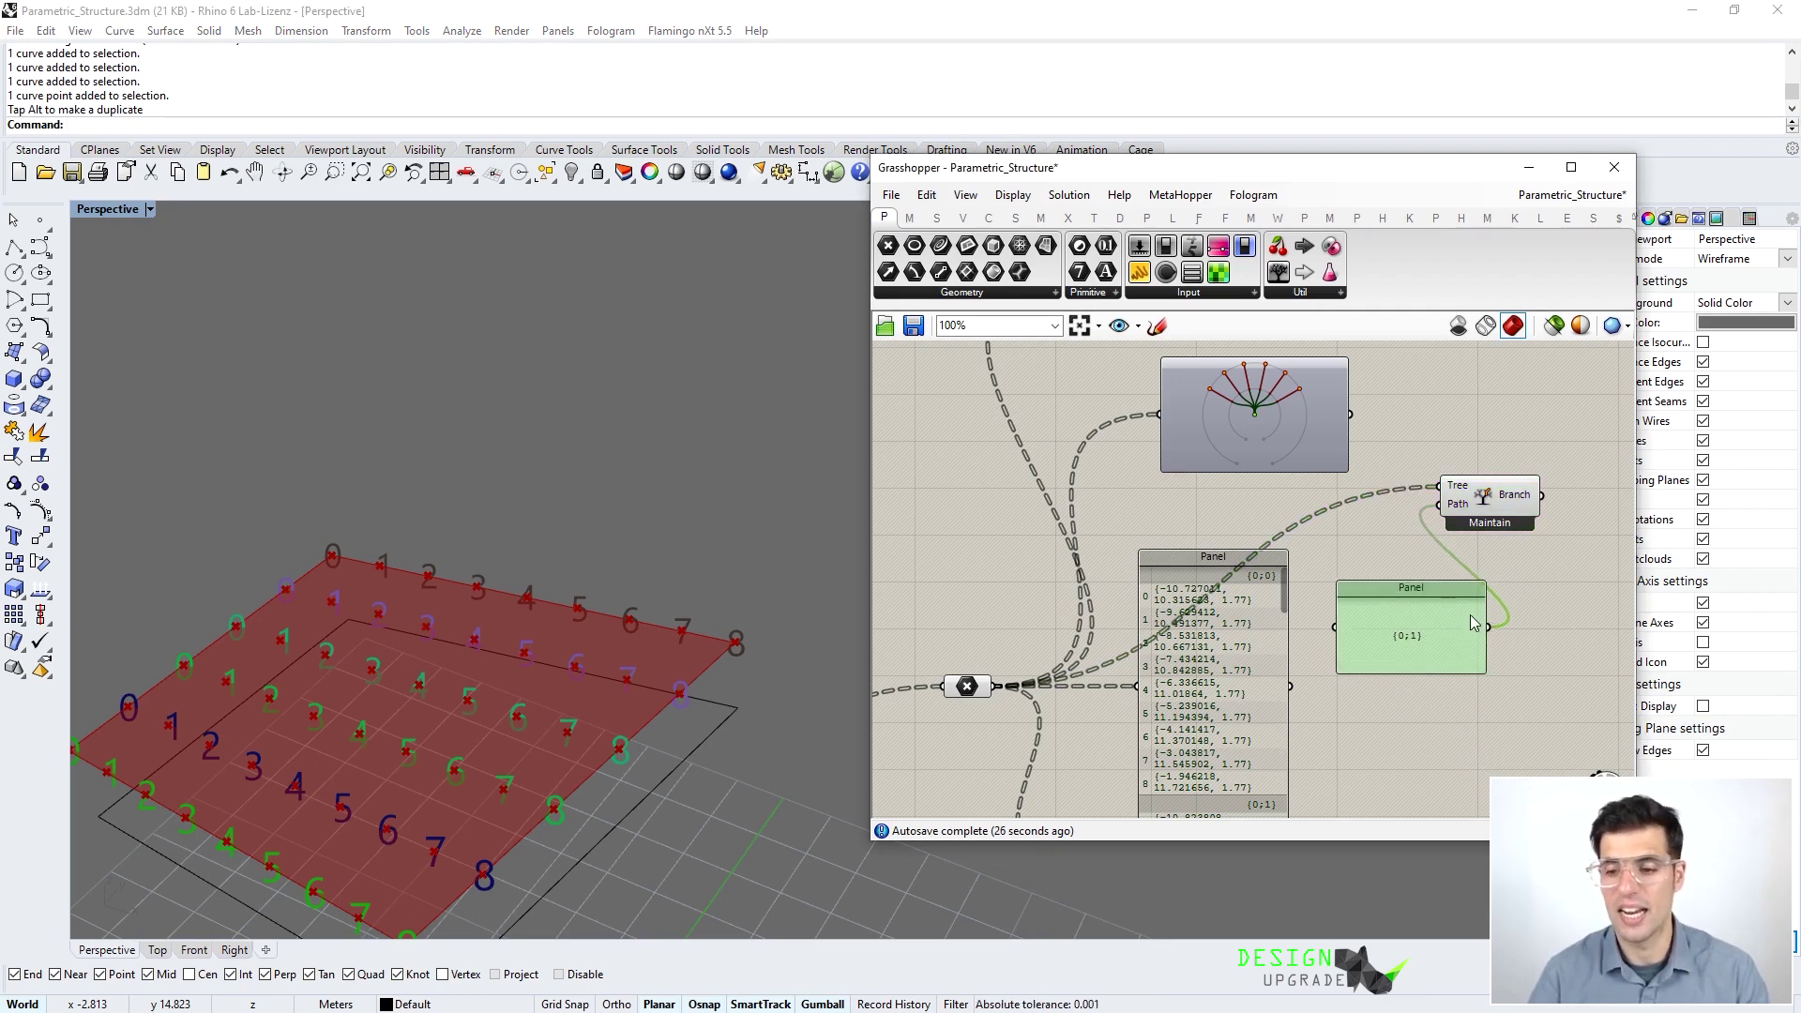
Delete the {0;1} Panel and connect a new Panel above Tree Branch to the Param Viewer's output to list the branch paths
key(Delete)
right_drag(1448, 575, 1391, 650)
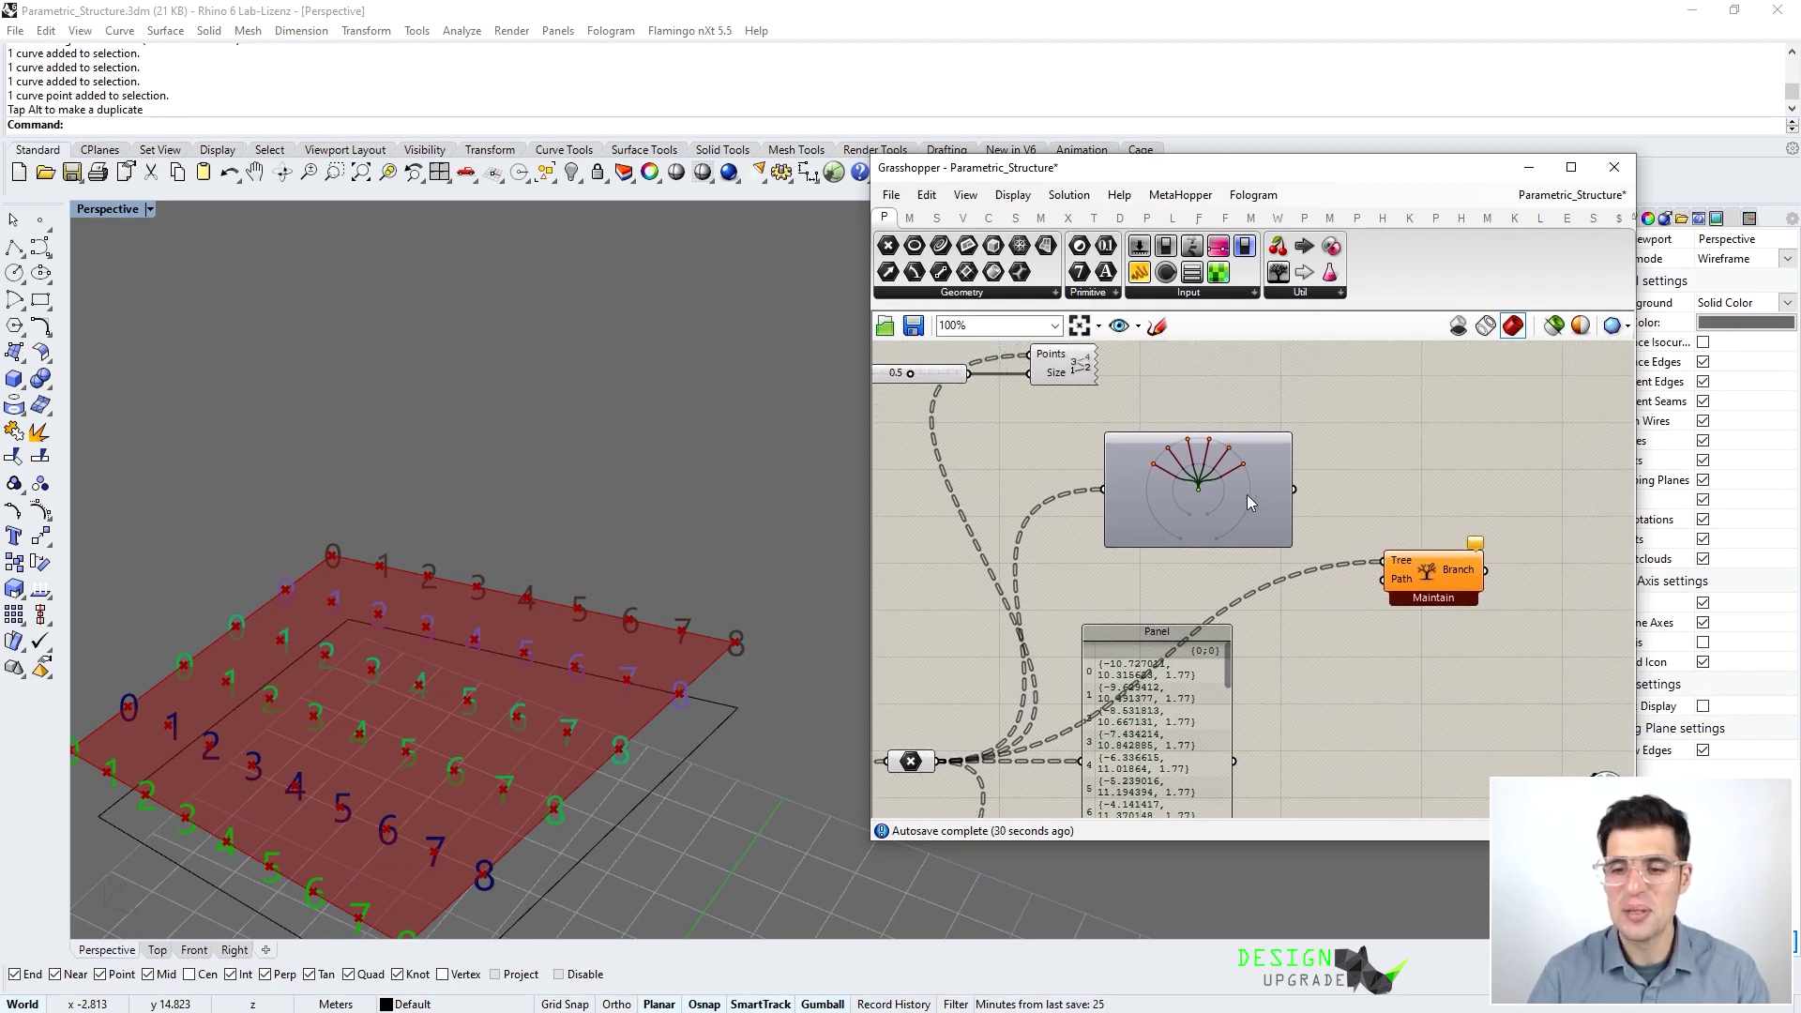
mouse_move(1250, 504)
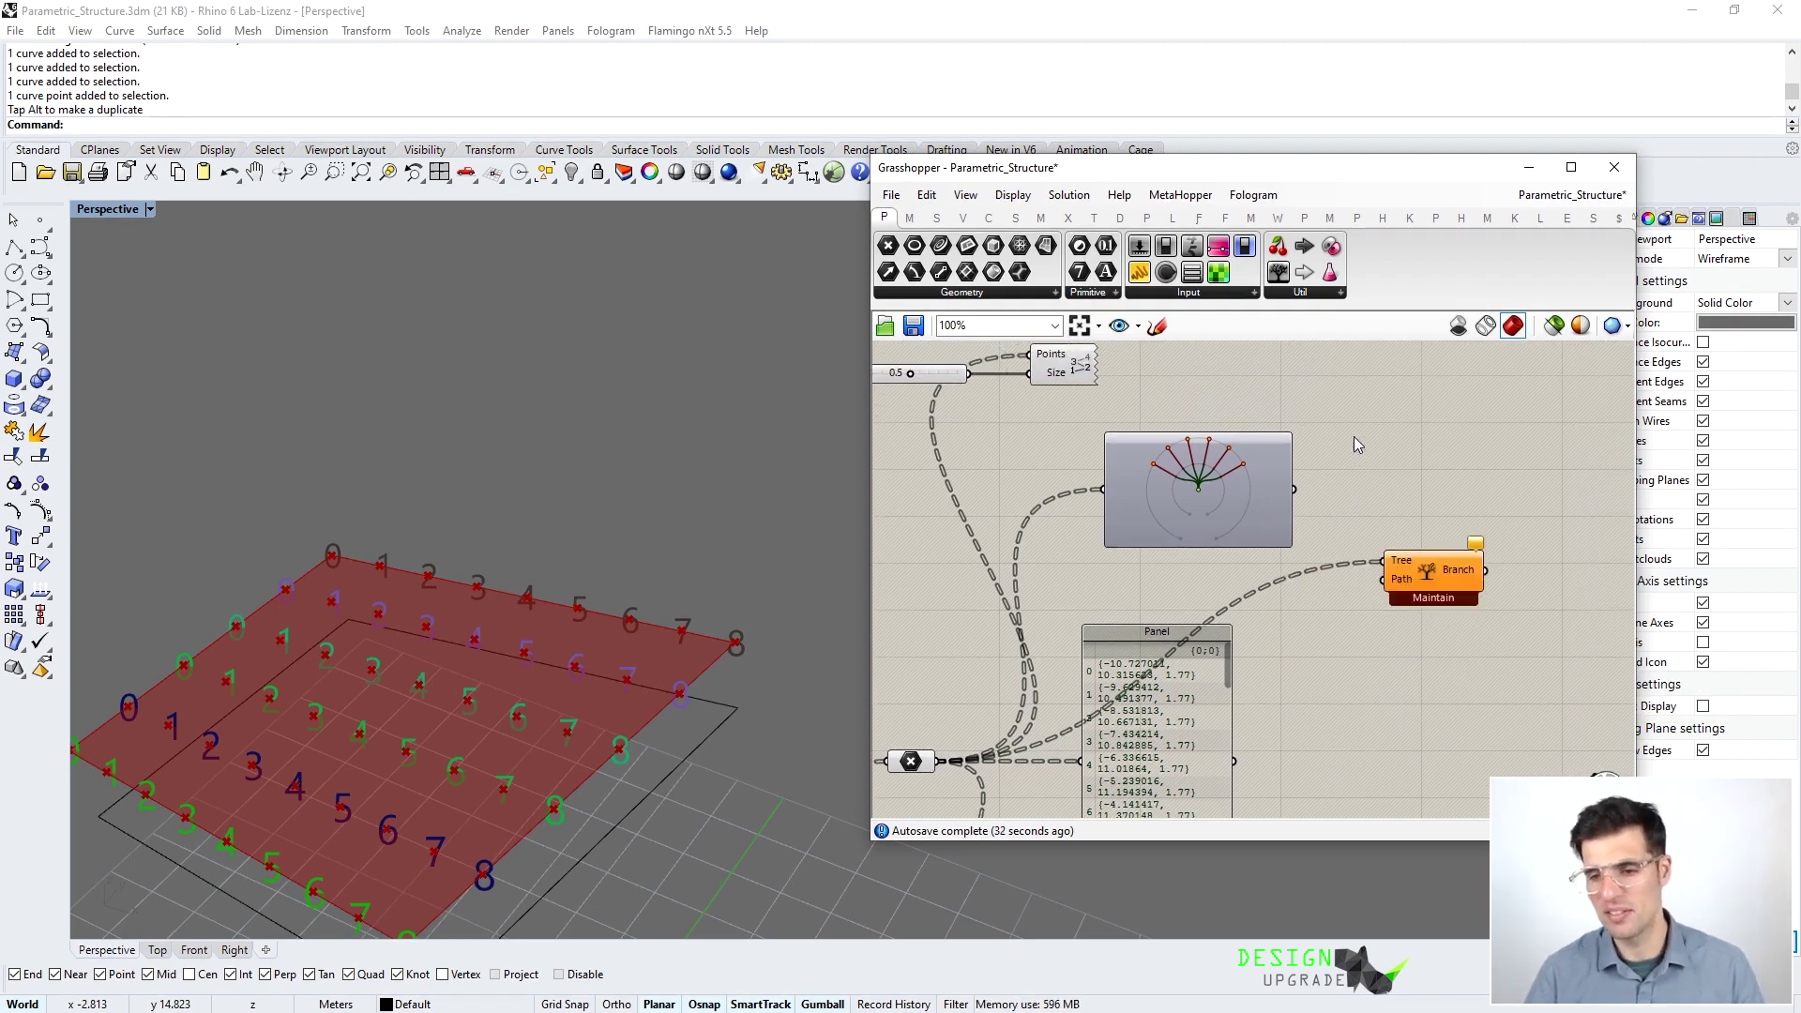
drag(1192, 272, 1427, 410)
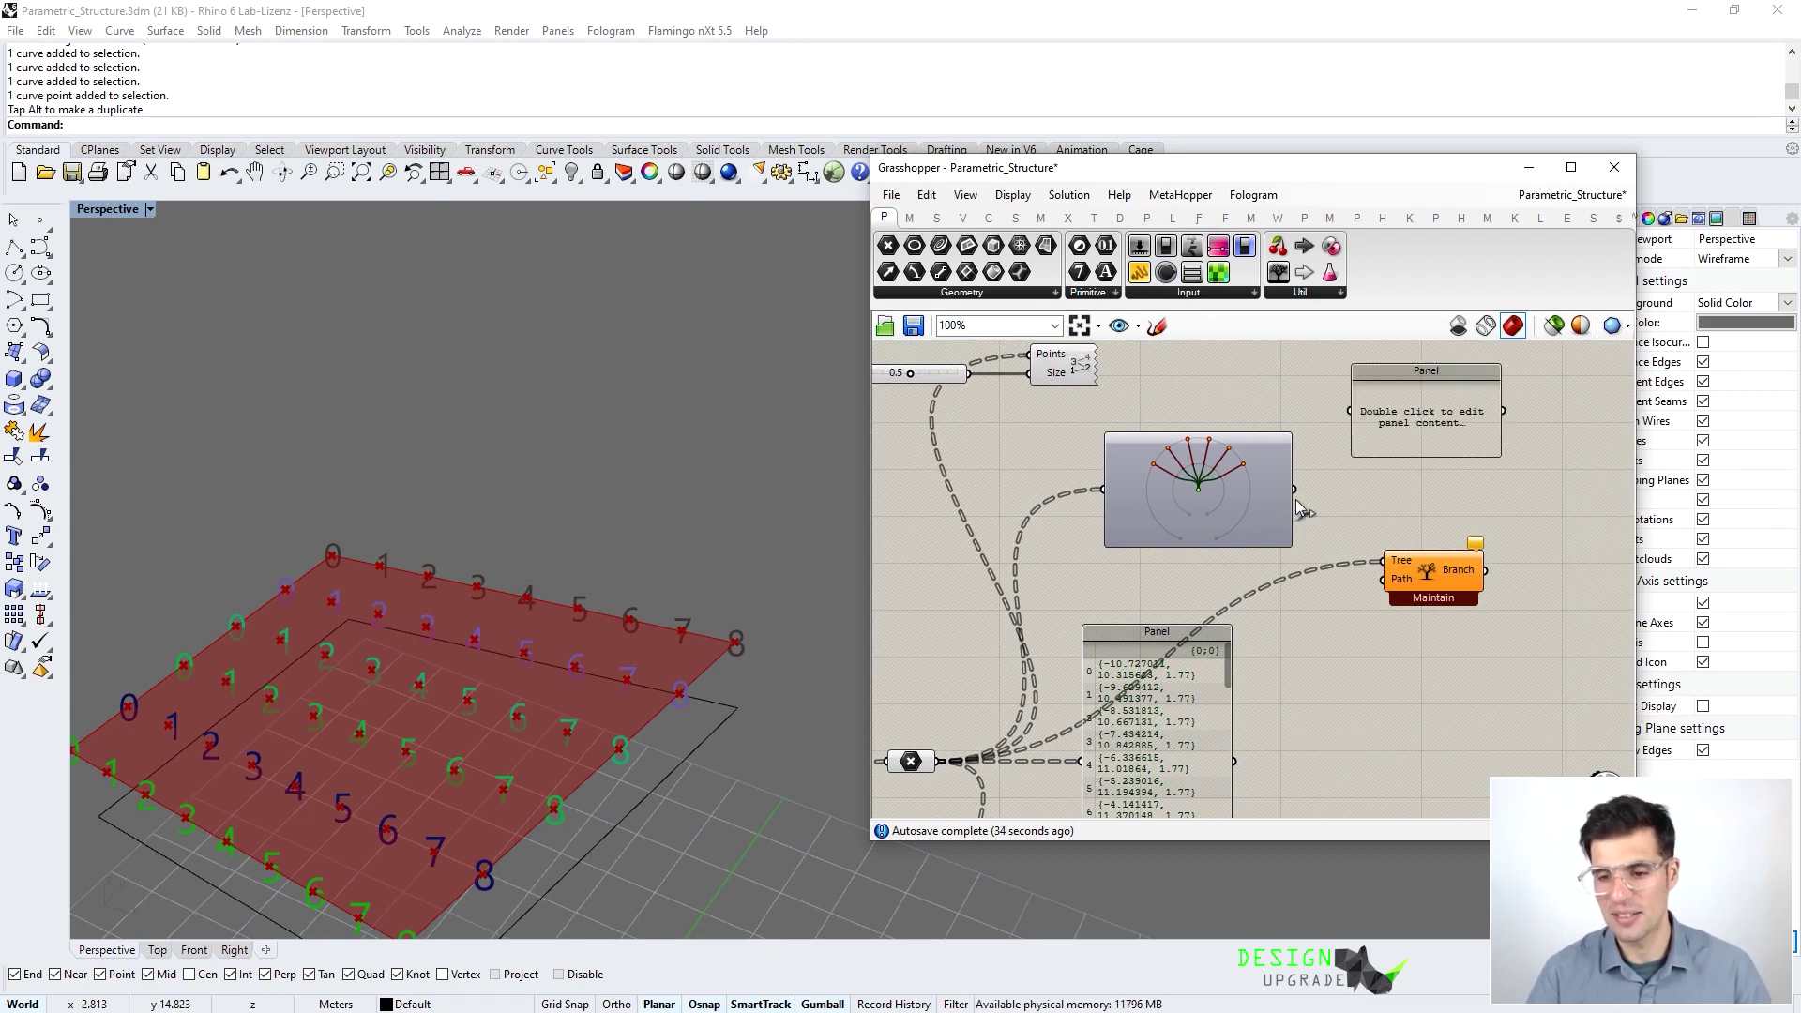
drag(1294, 490, 1352, 410)
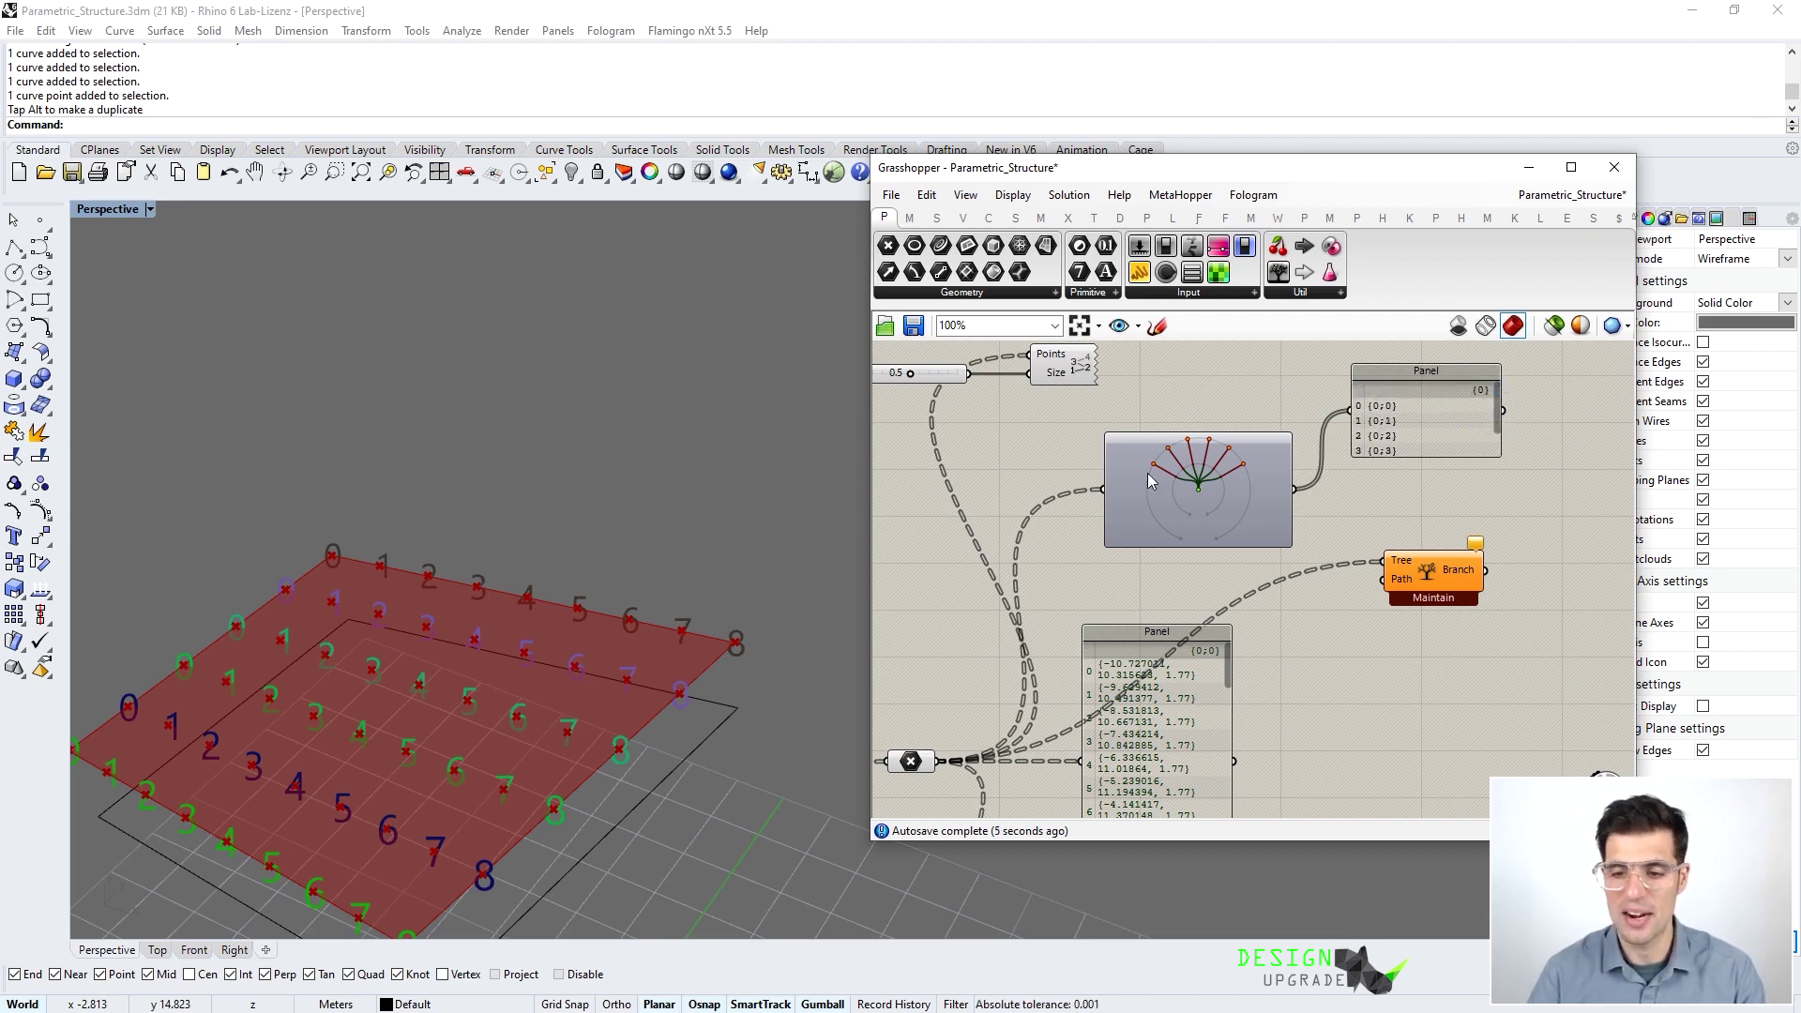
drag(1485, 430, 1529, 448)
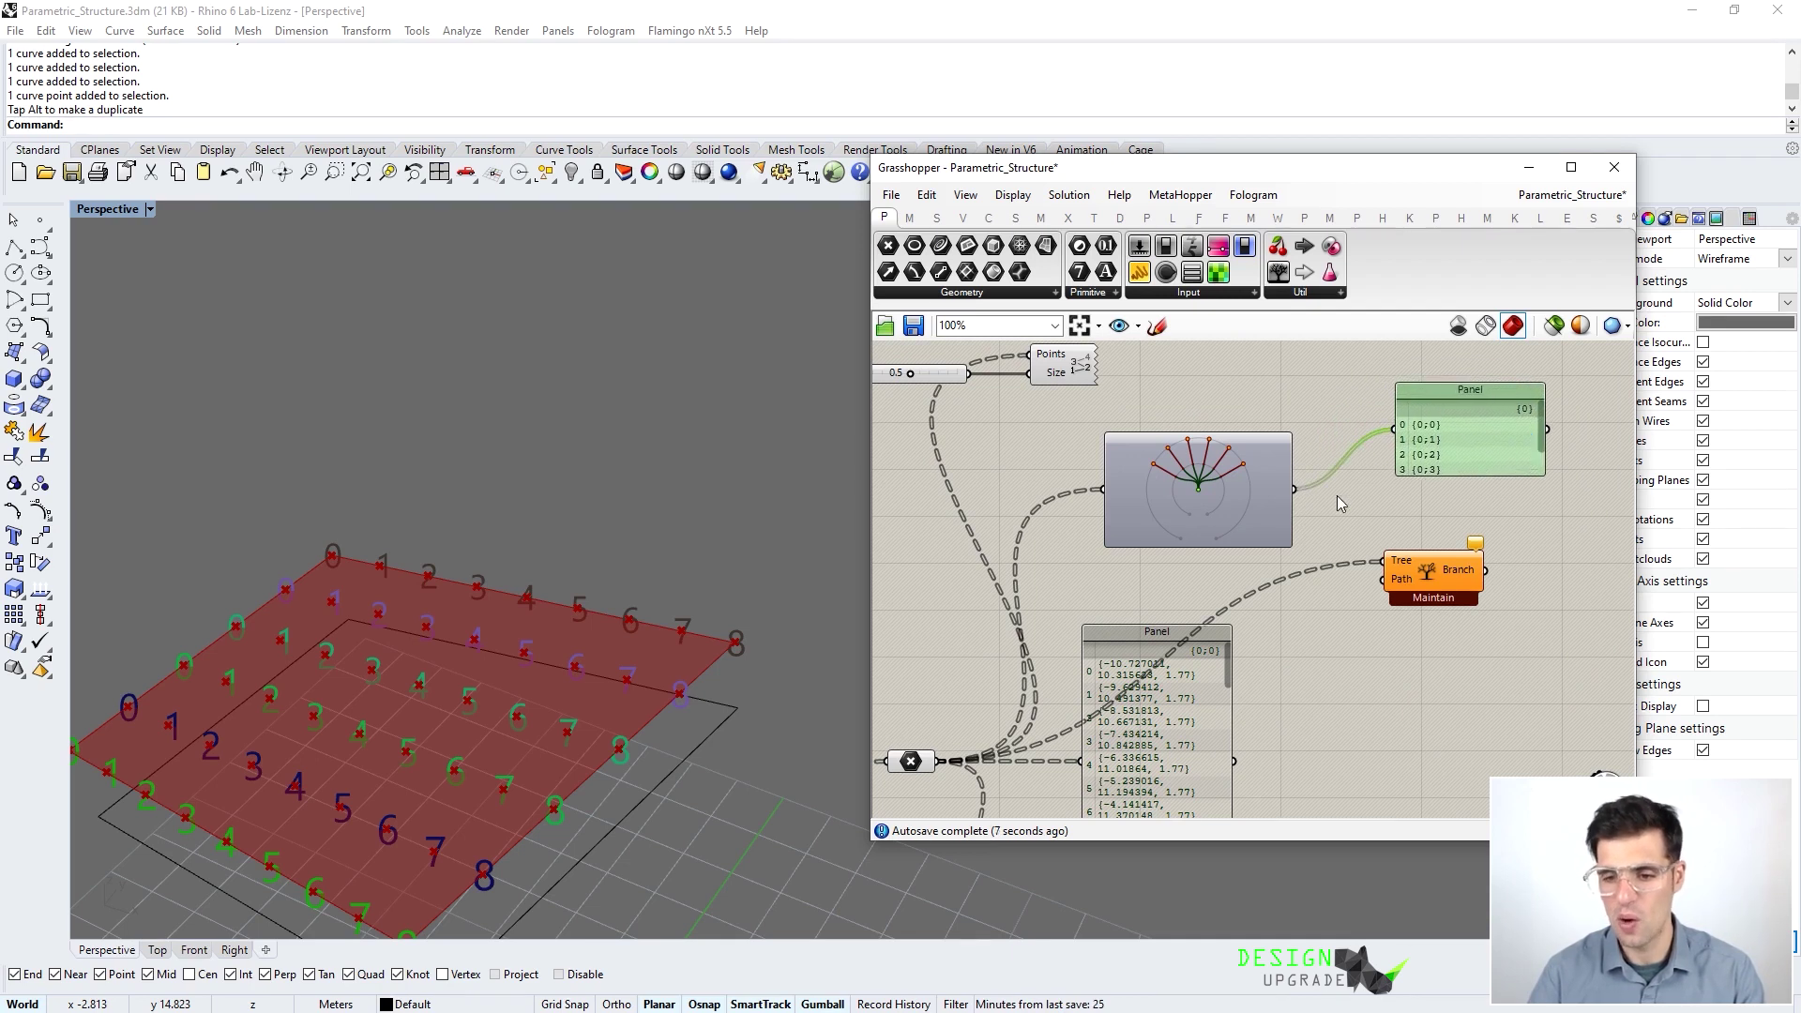
Feed the Param Viewer's output into the List input of a new List Item component below Tree Branch and delete the path list Panel
click(936, 218)
click(966, 291)
drag(960, 349, 1375, 698)
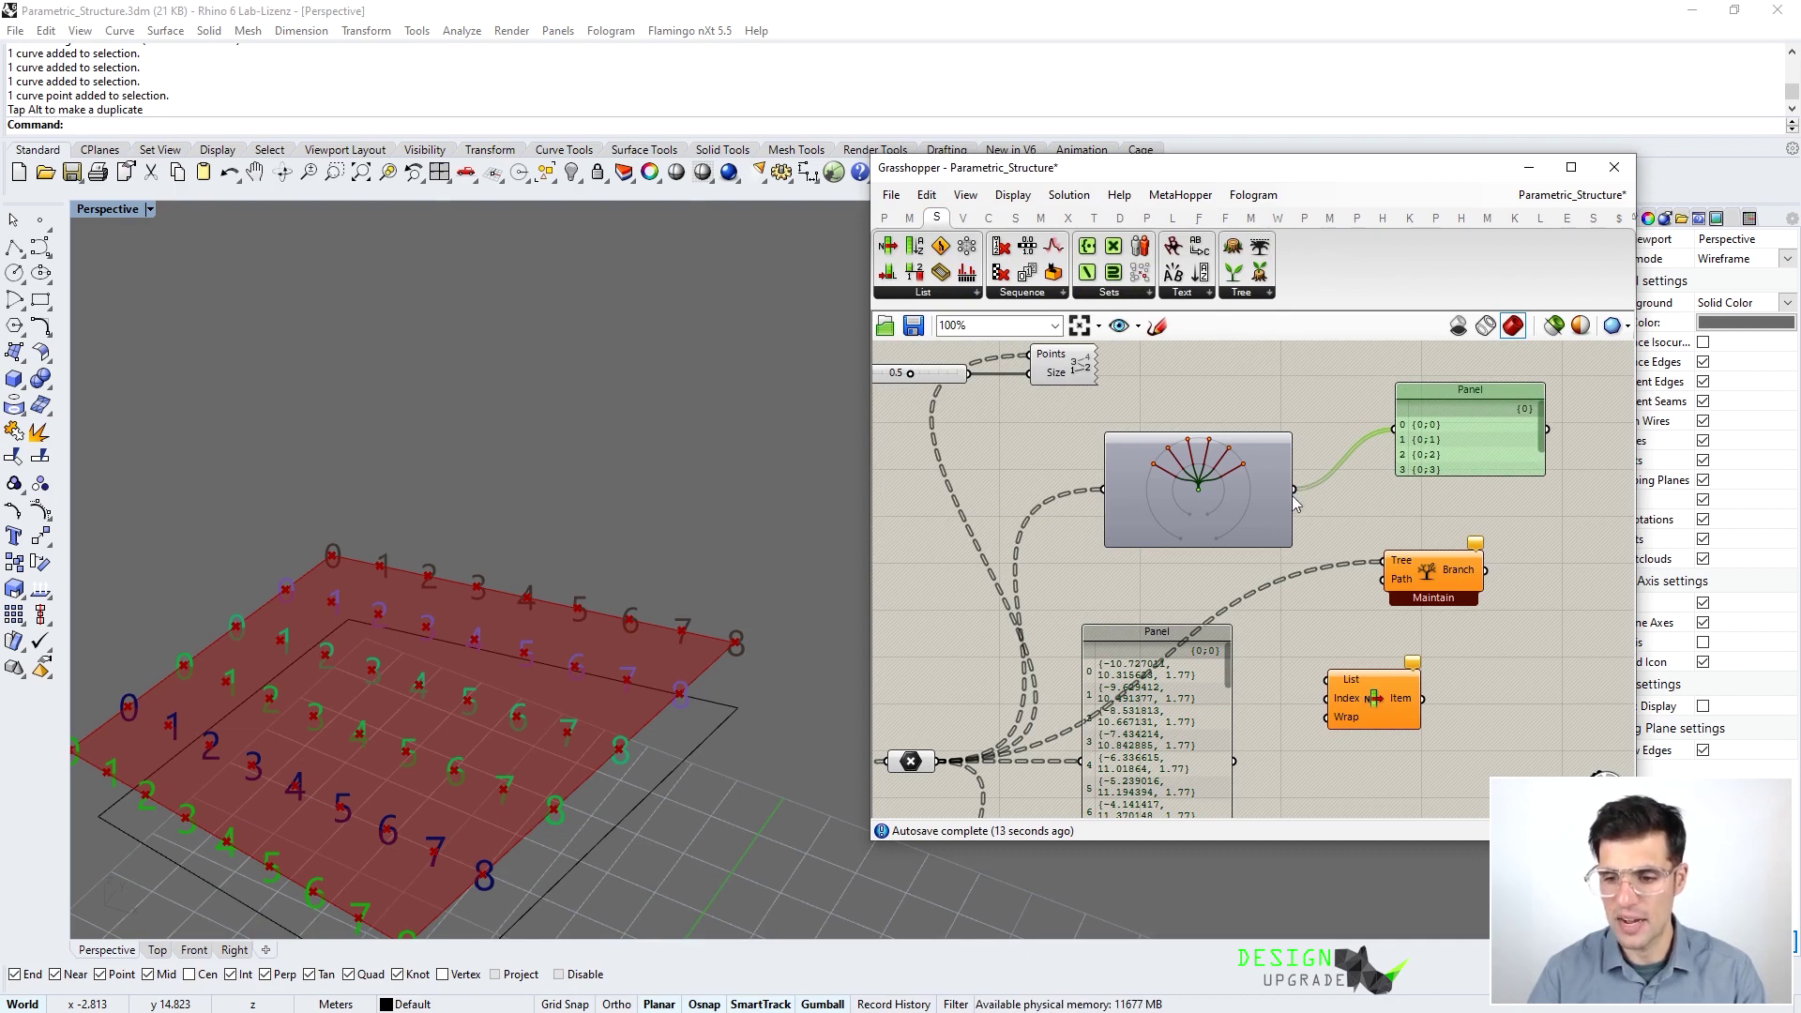
drag(1294, 489, 1328, 679)
drag(1433, 456, 1440, 461)
key(Delete)
Move the List Item slightly to the right and set a Number Slider for its Index to 1
drag(1374, 698, 1418, 687)
double_click(1339, 744)
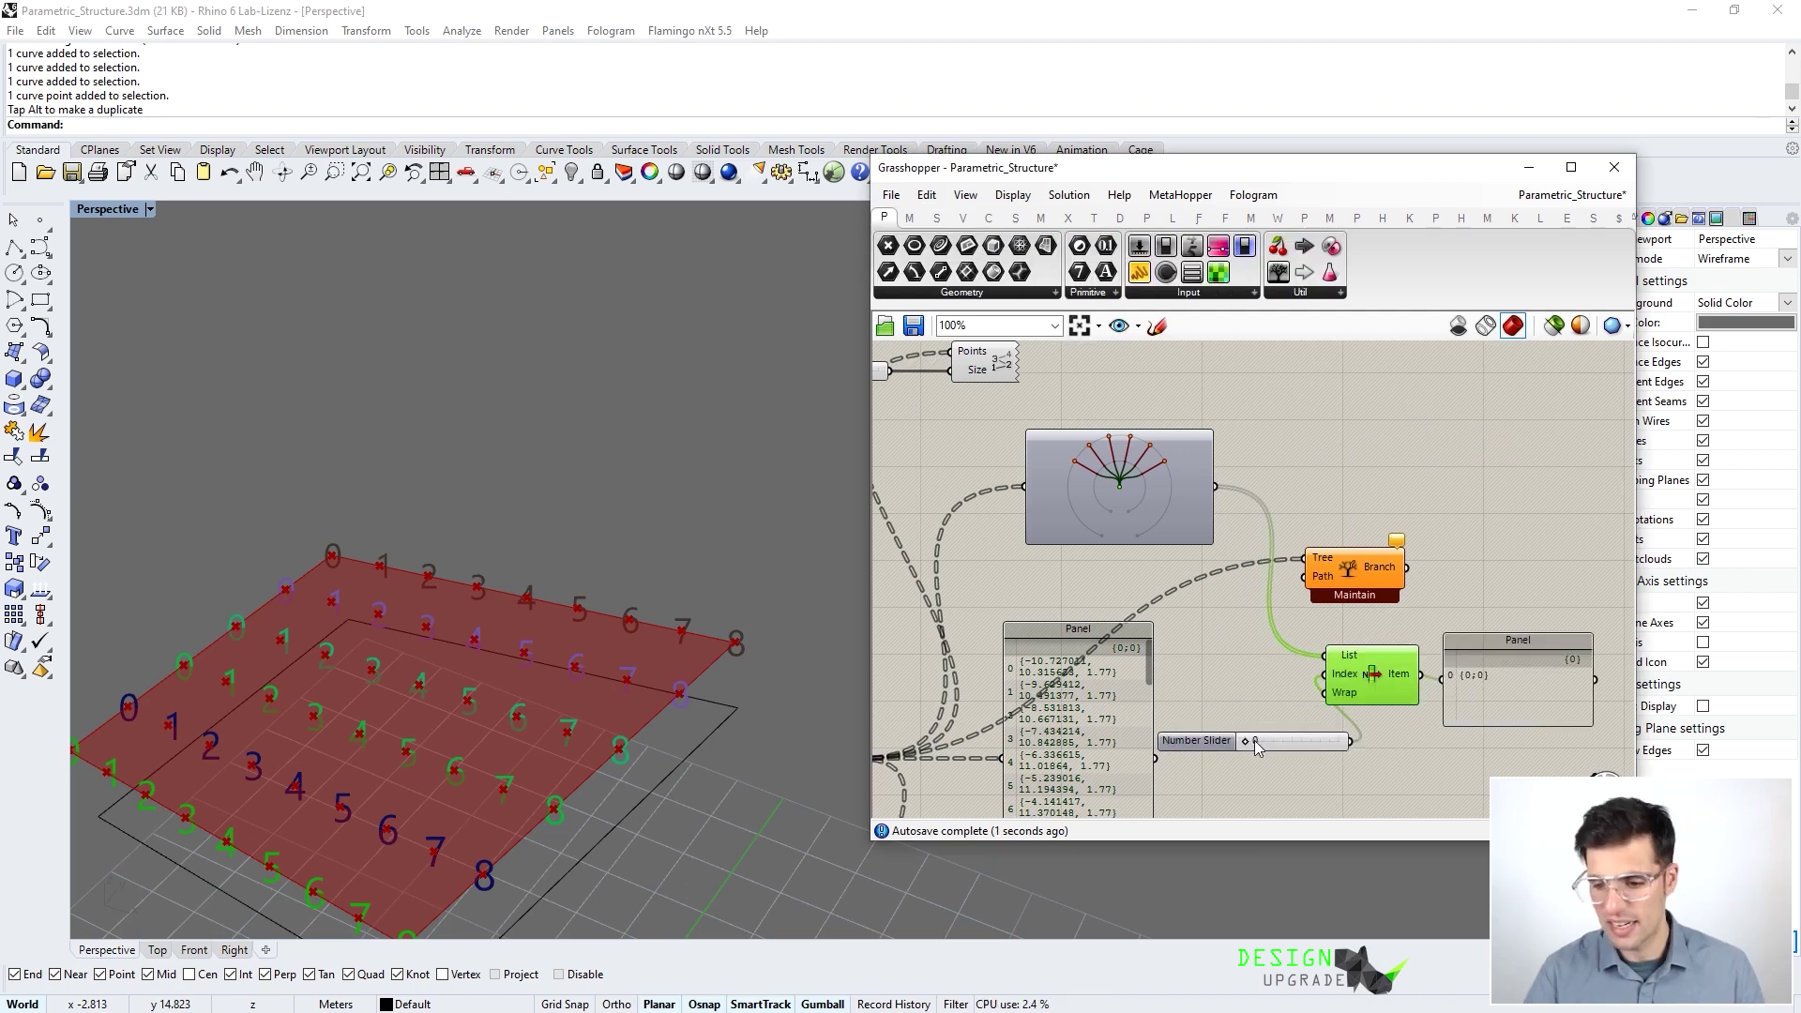
mouse_move(1261, 748)
mouse_down()
mouse_move(1247, 743)
mouse_move(1339, 750)
mouse_move(1259, 750)
mouse_up()
Delete the Panel beside the List Item, shift Tree Branch to the right, and connect the Item output to its Path input
click(1518, 689)
key(Delete)
drag(1372, 567, 1475, 563)
drag(1421, 673, 1480, 572)
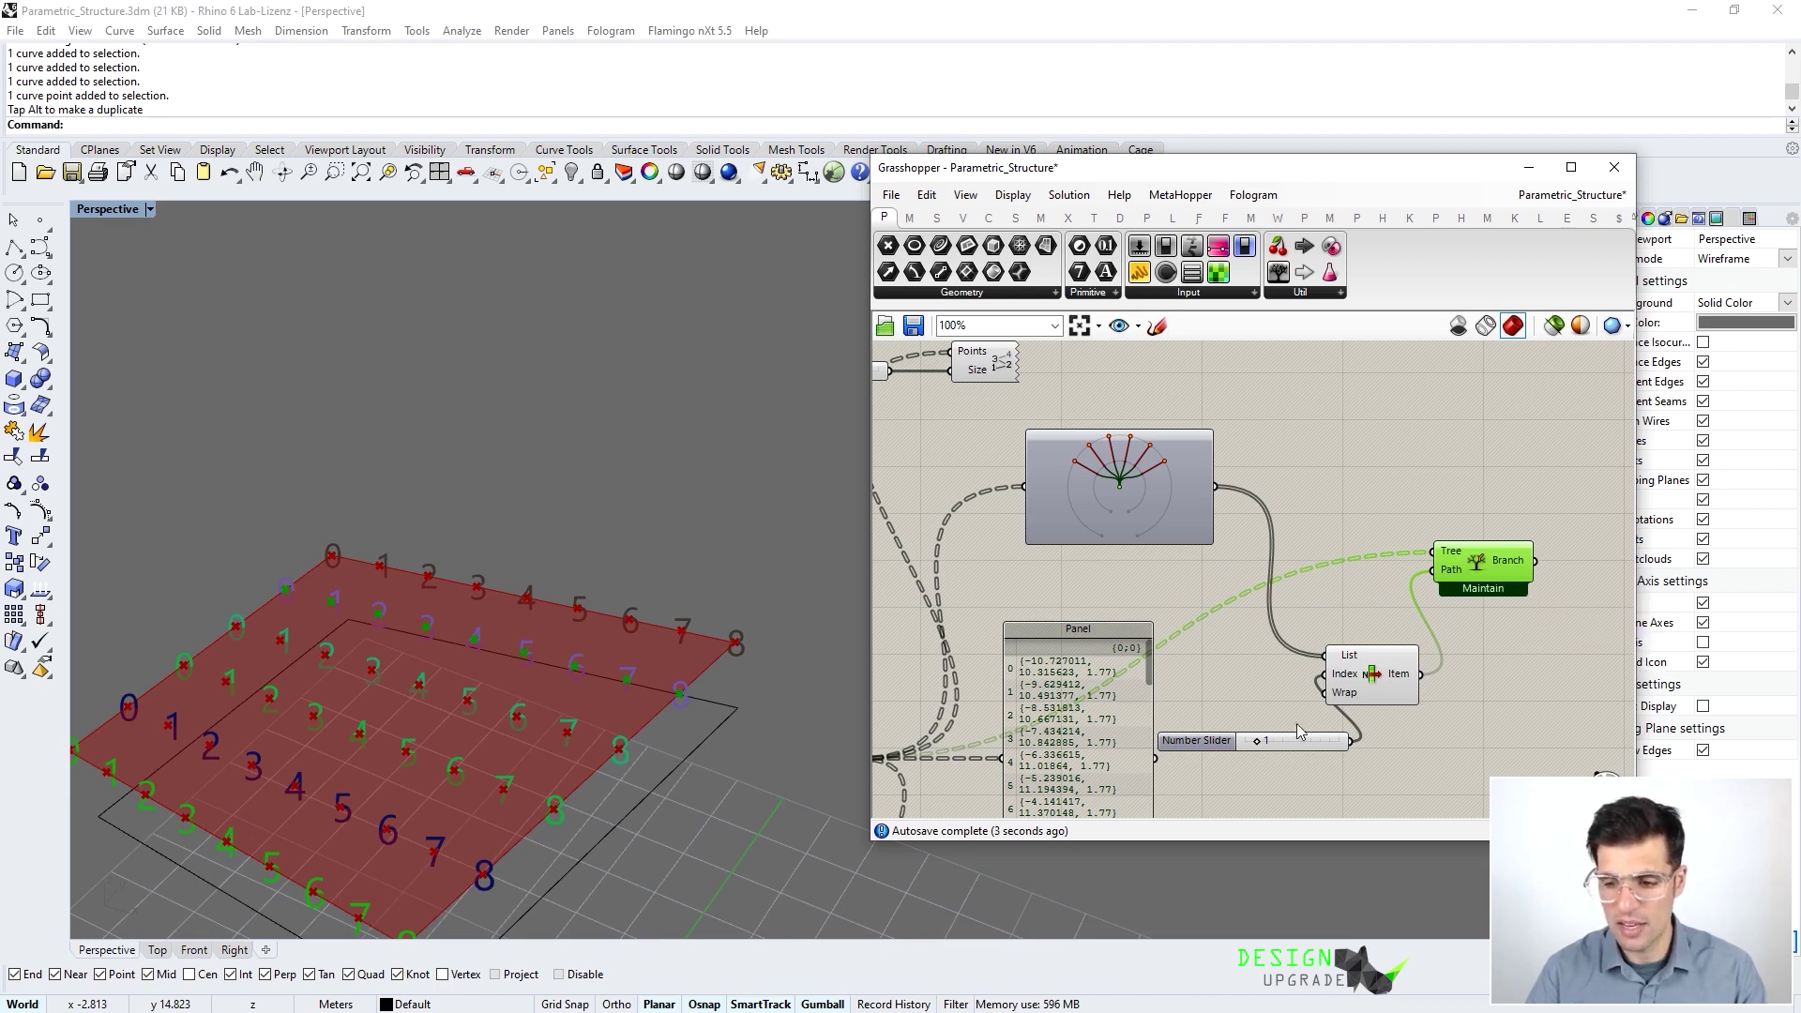
Vary the Number Slider to extract different branches of points, finishing with the value 0
drag(1263, 743, 1285, 751)
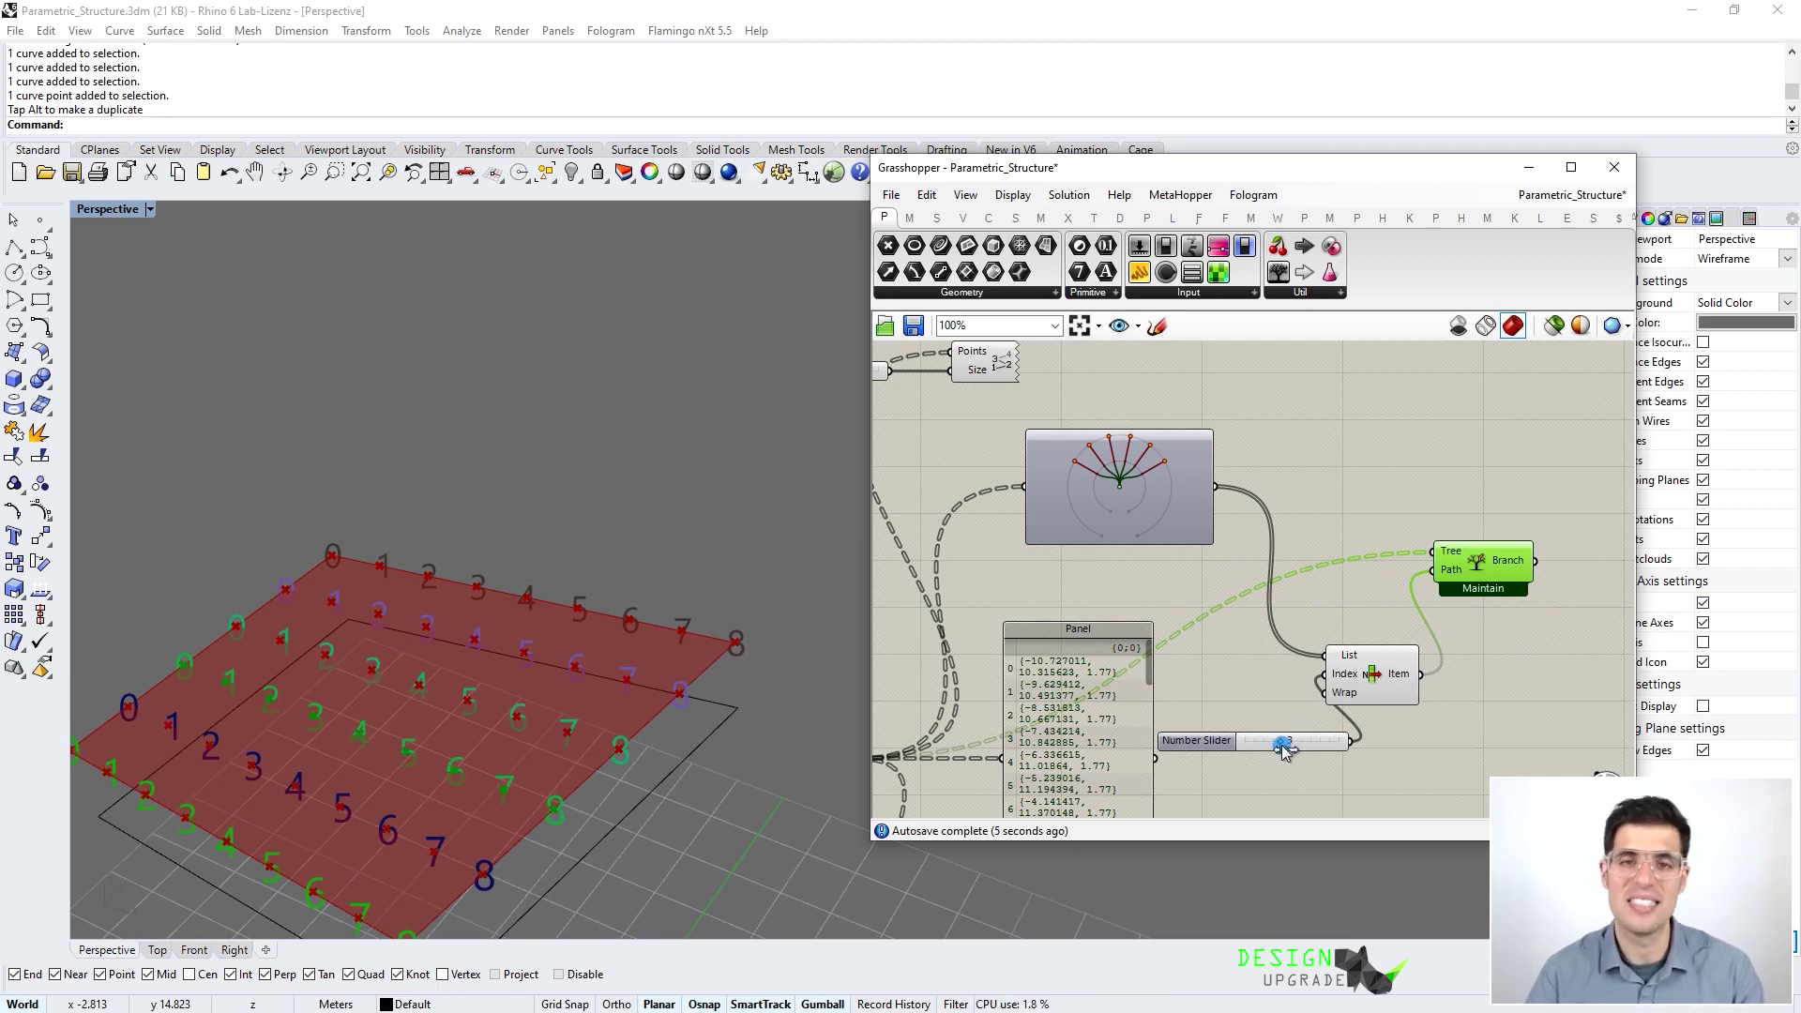
drag(1285, 750, 1240, 739)
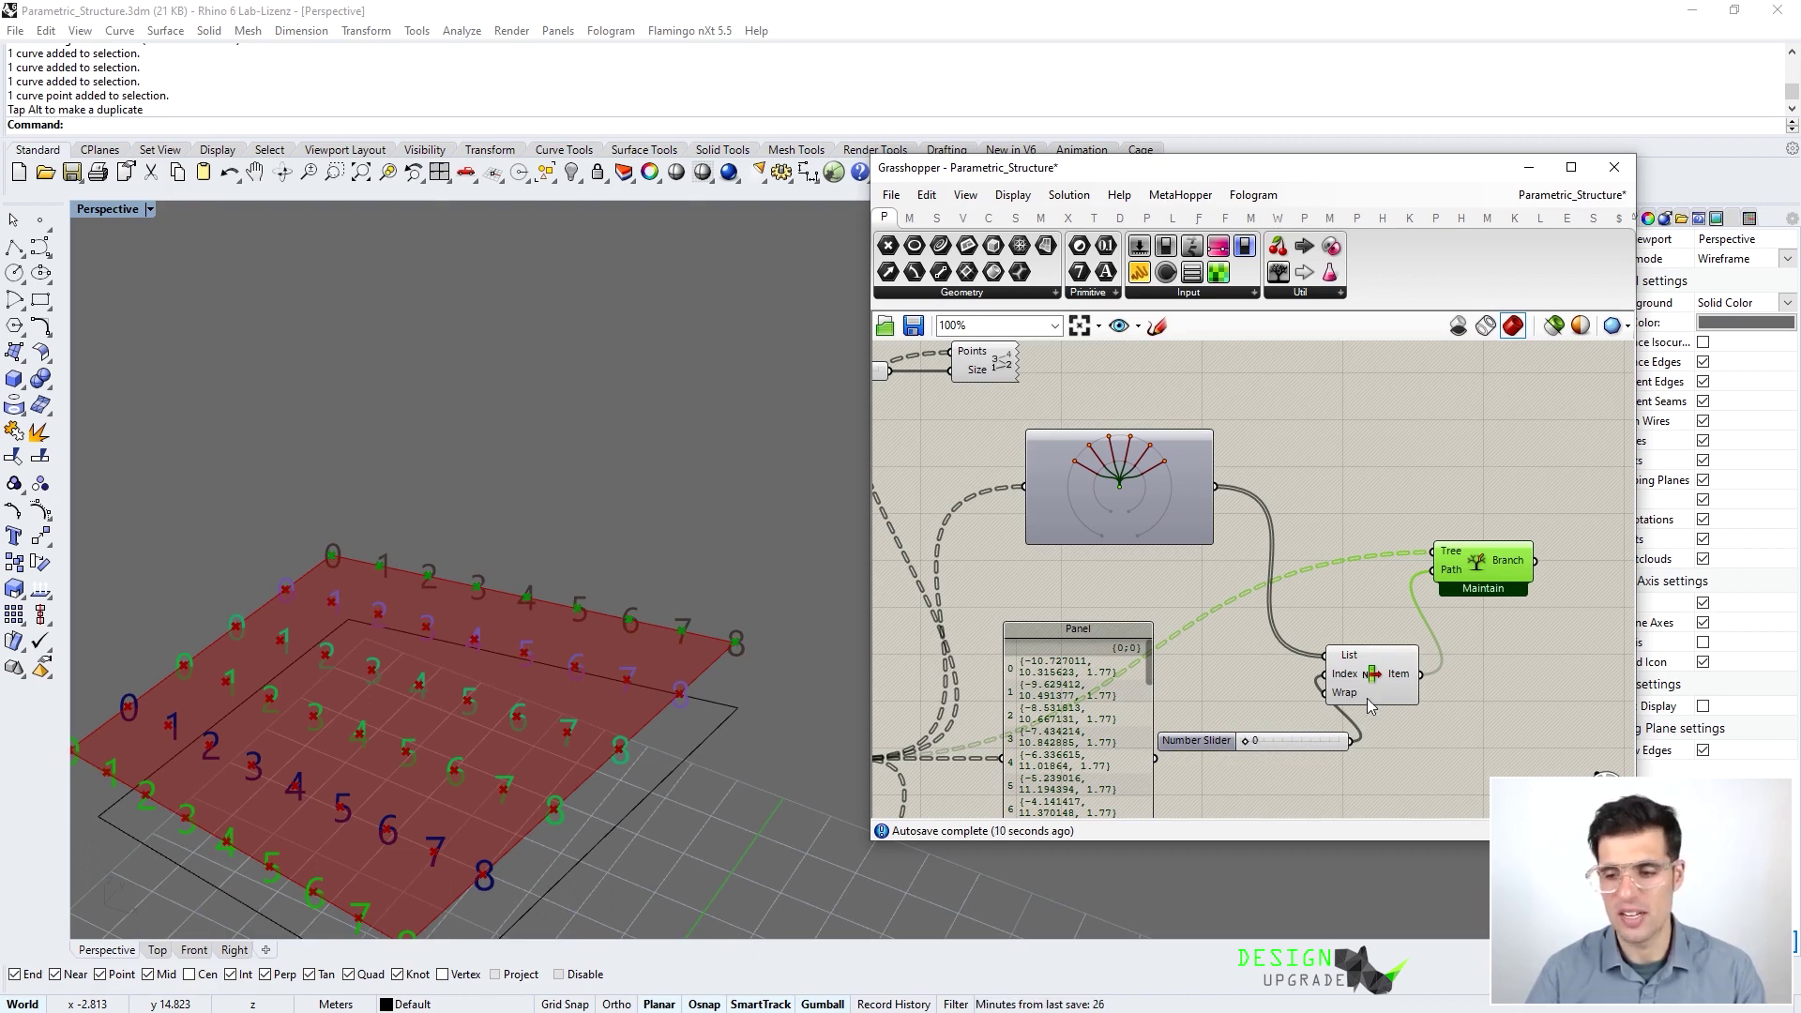
scroll(1398, 691, down, 2)
click(1442, 547)
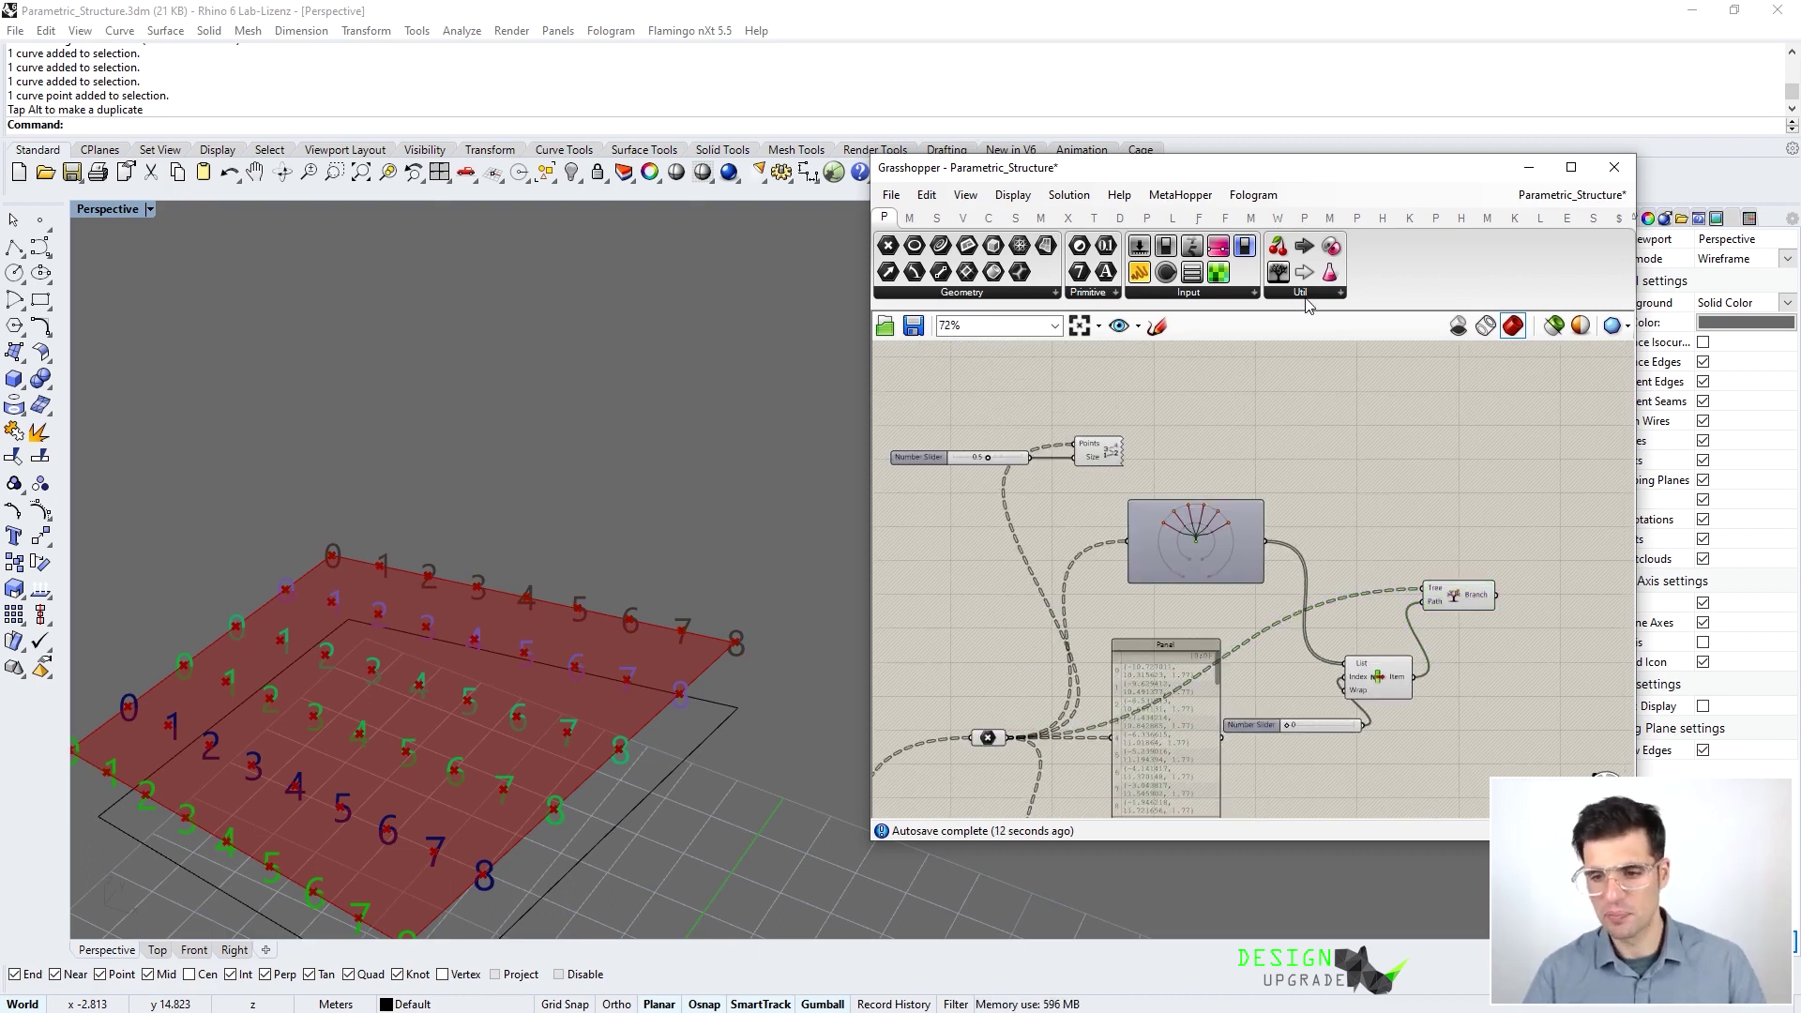
Look through the available data tree components in the Sets category and check the Tree Branch component's extracted points
click(1304, 294)
click(937, 218)
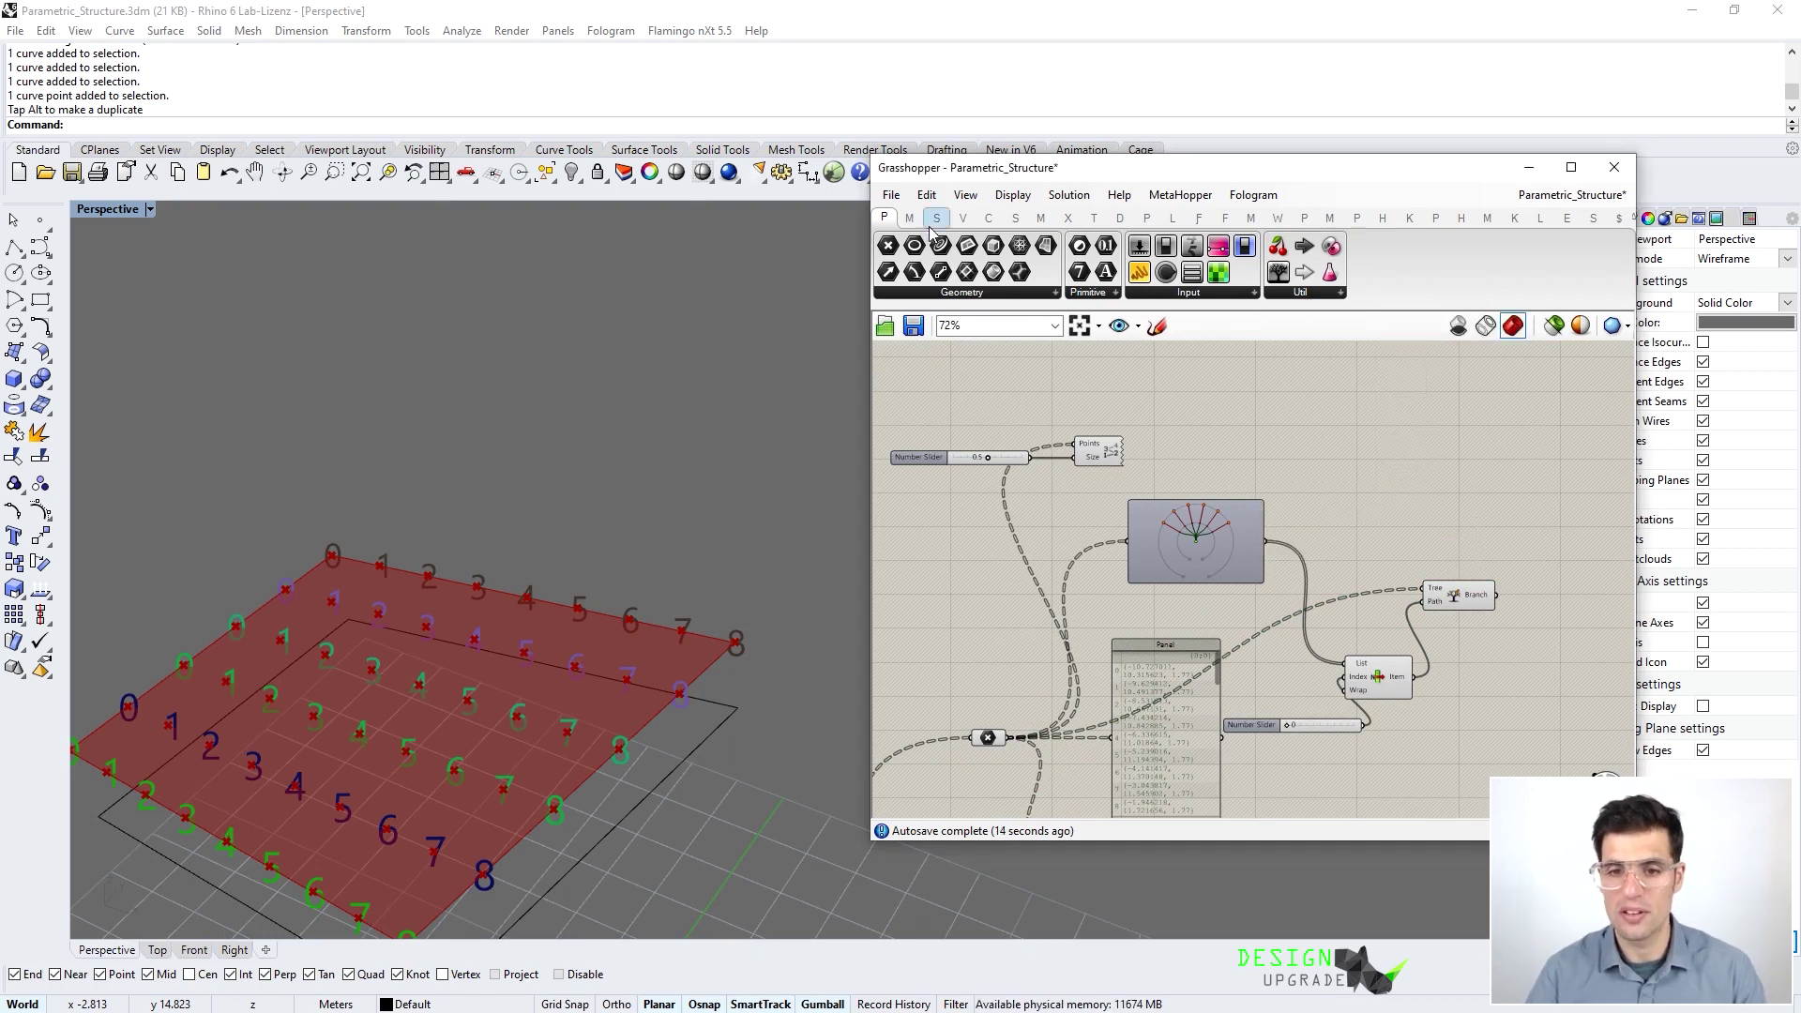
click(1242, 294)
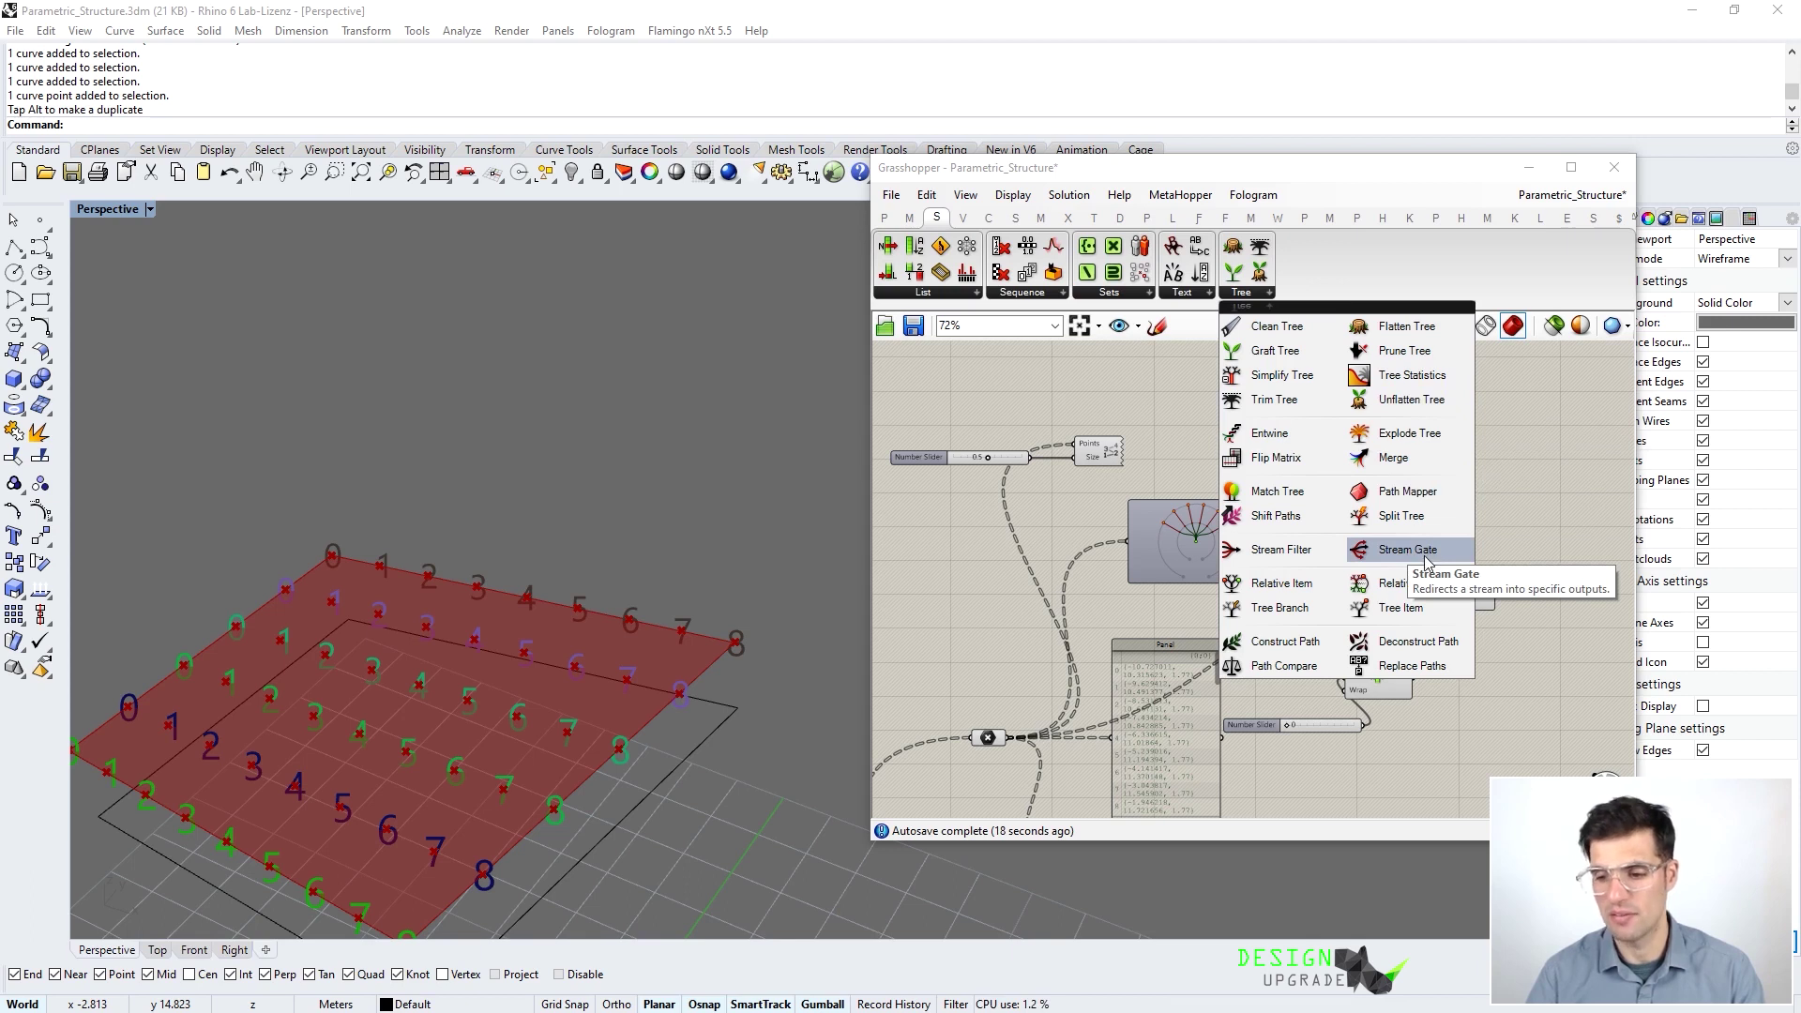
click(1541, 482)
drag(1449, 596, 1459, 605)
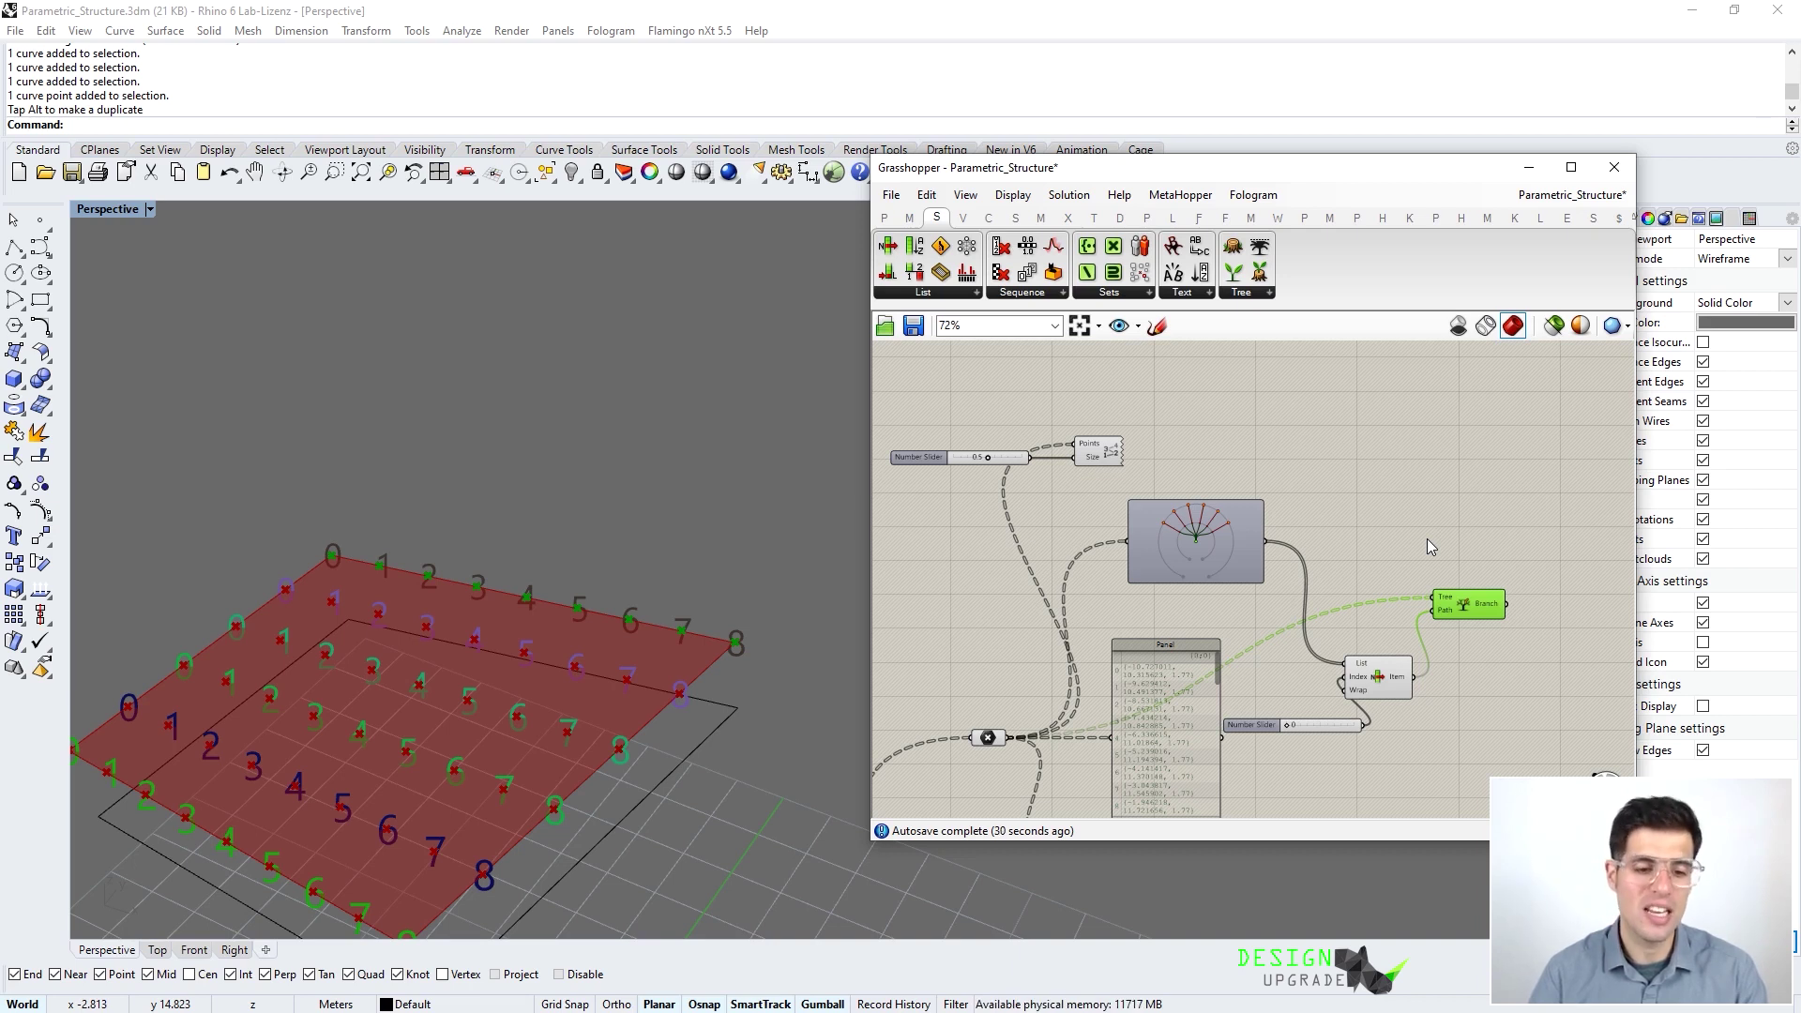
click(1455, 531)
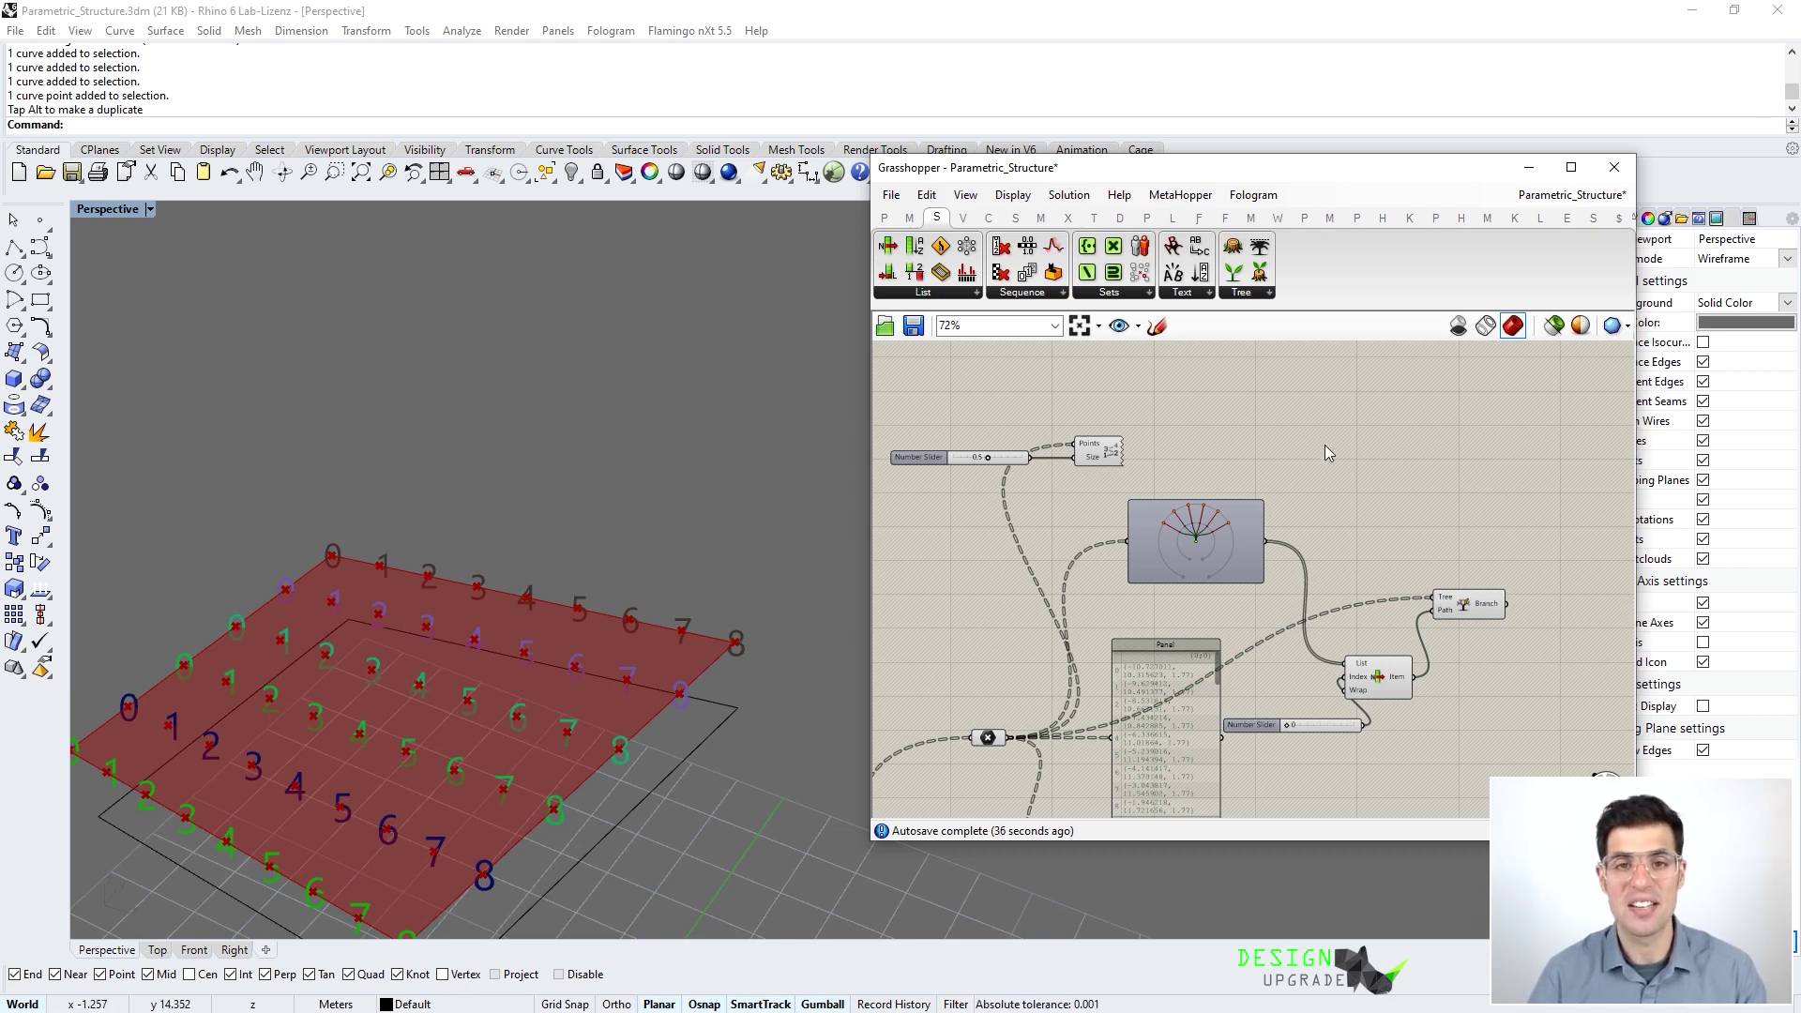
Add a Relative Item component above the Tree Branch and connect the Point parameter's output to its Tree input
click(1265, 298)
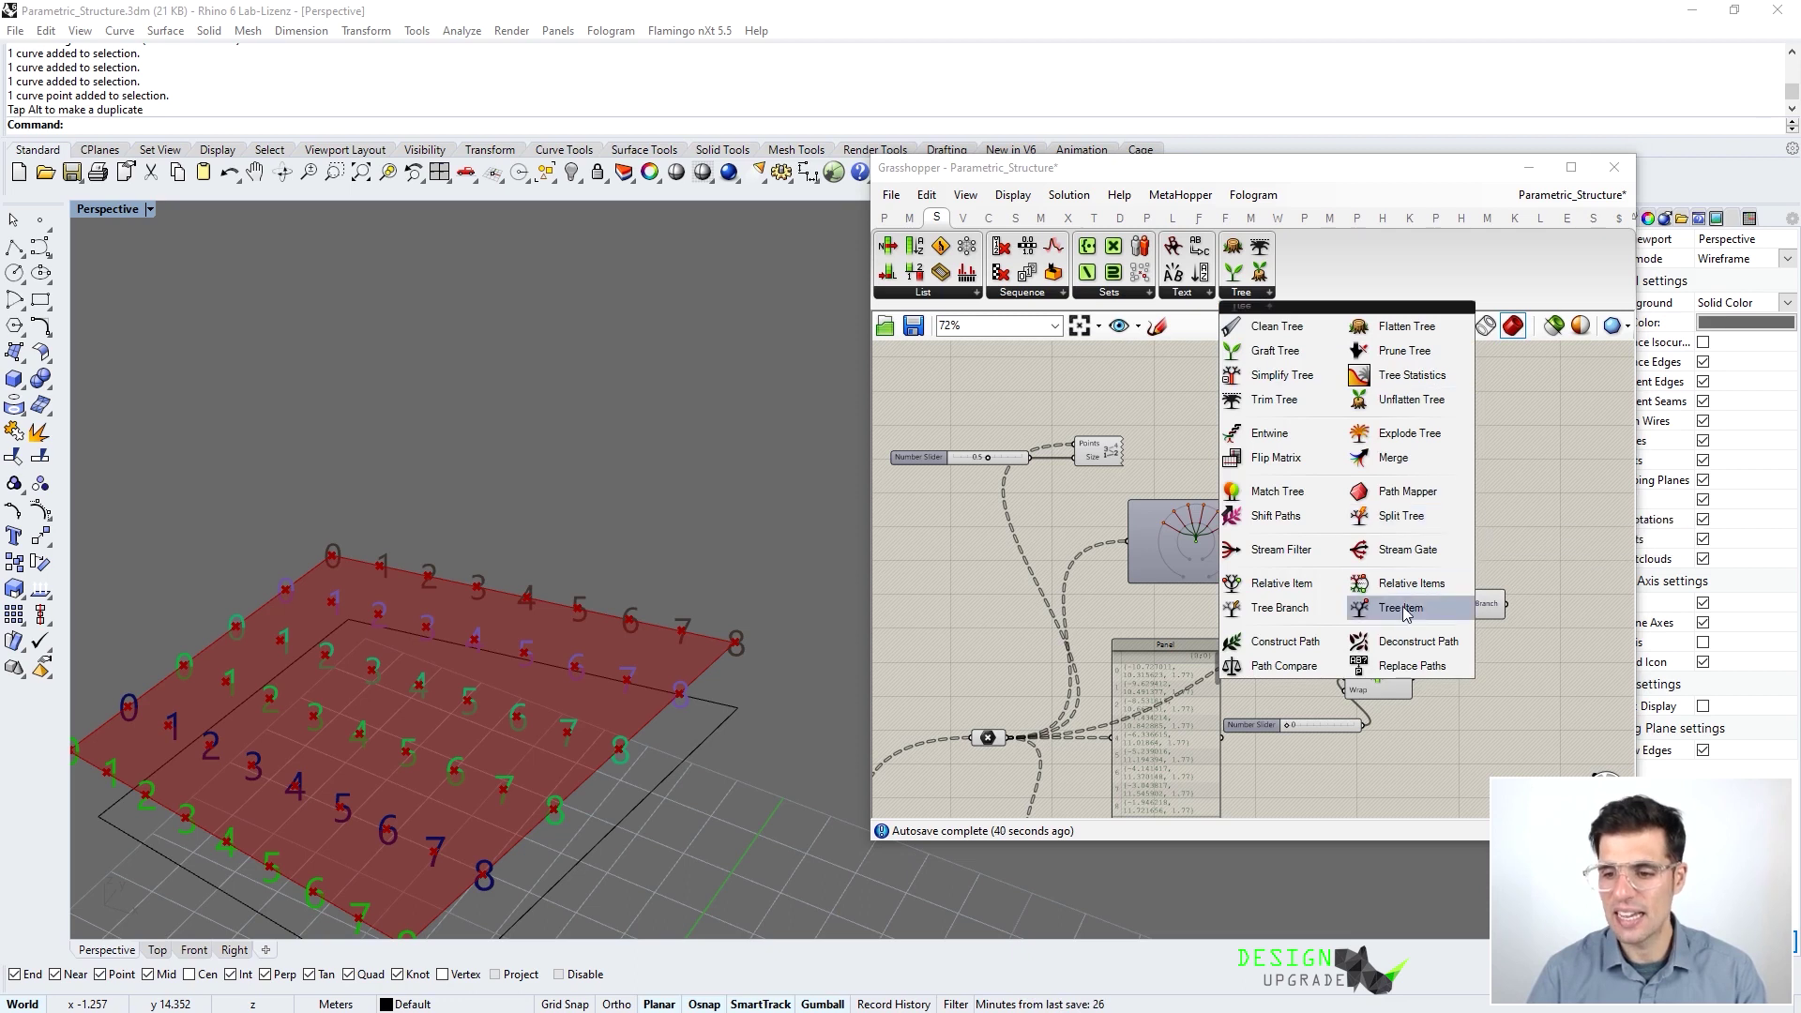
drag(1304, 595, 1285, 502)
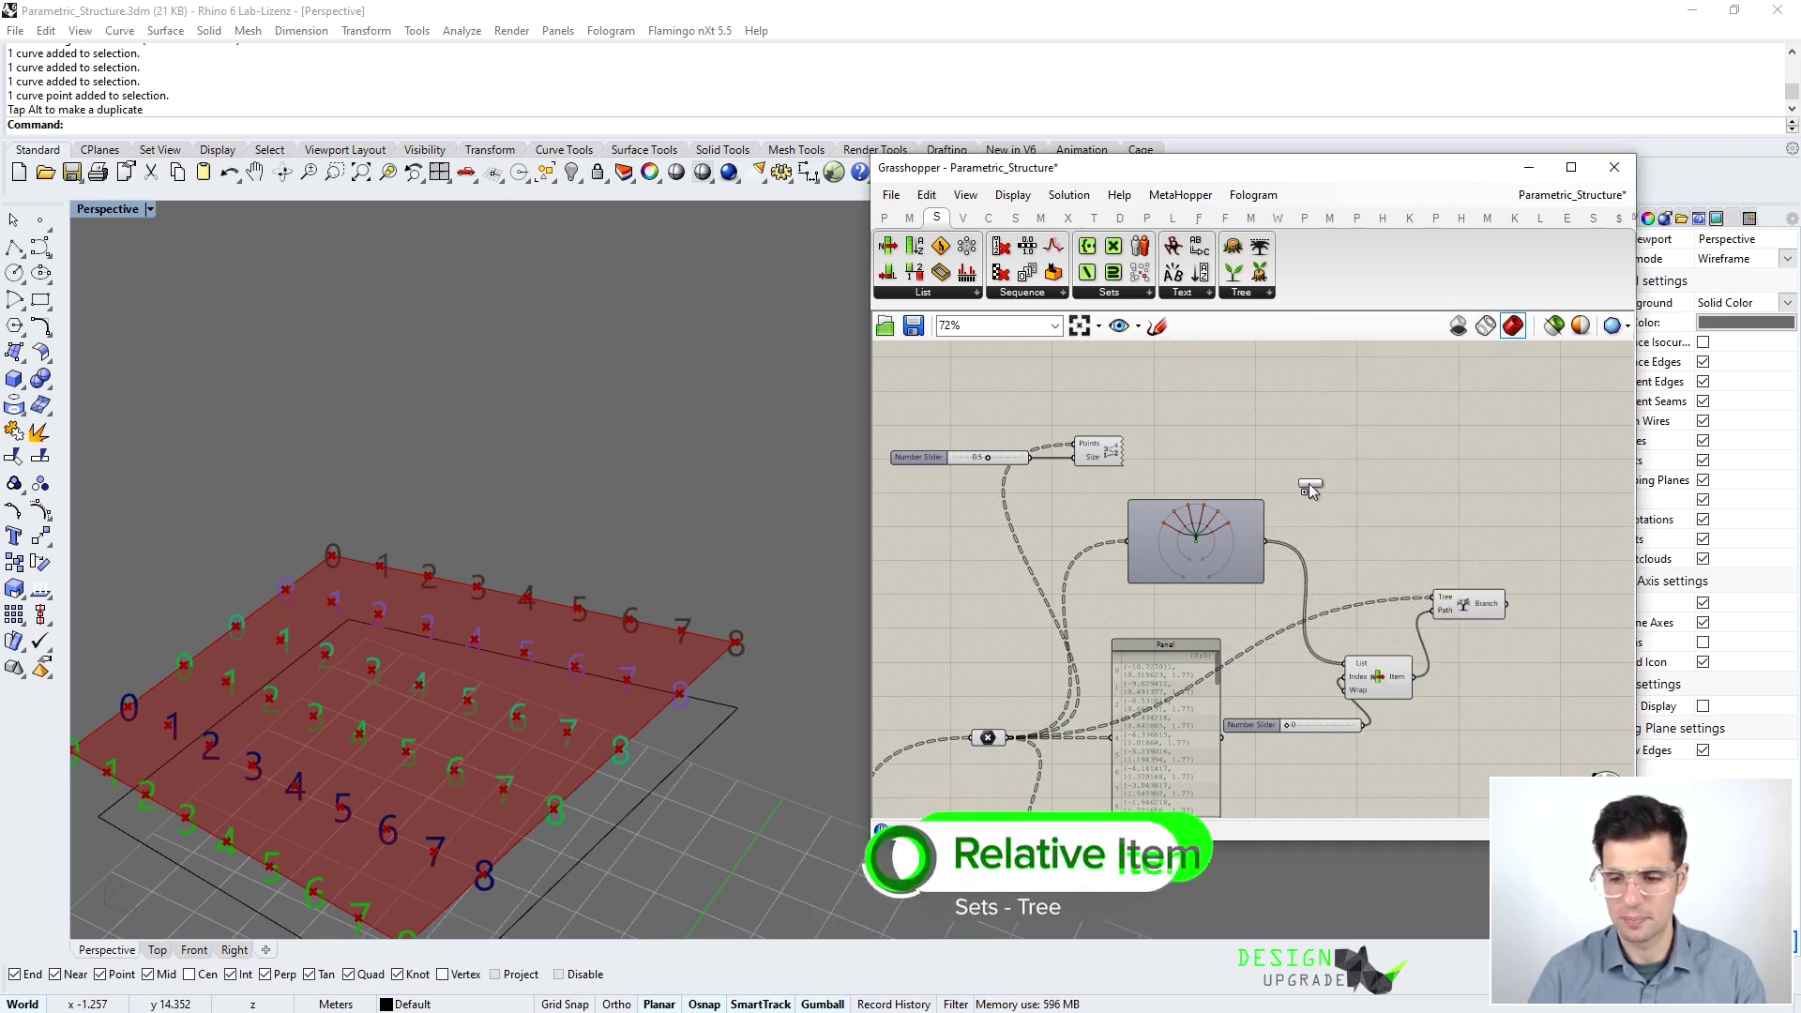
right_drag(1065, 710, 1091, 676)
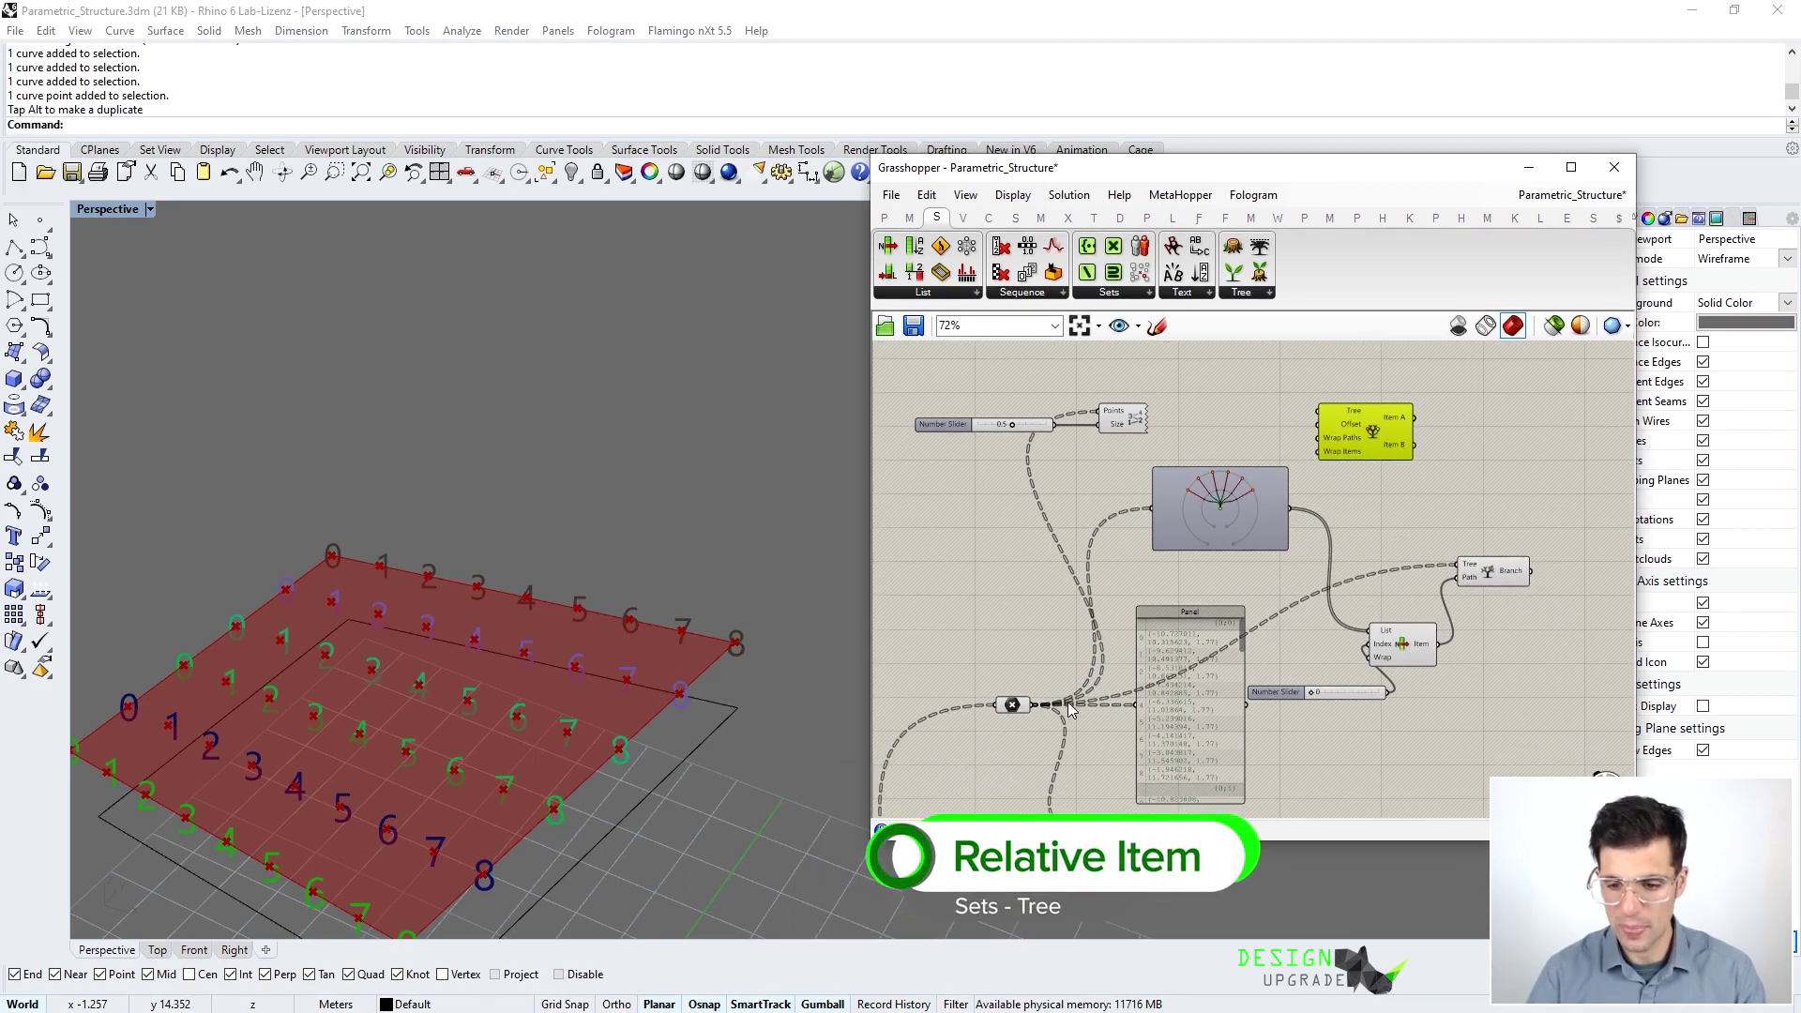
drag(1036, 705, 1318, 410)
right_drag(1356, 394, 1270, 519)
drag(1260, 551, 1291, 504)
scroll(1290, 504, up, 1)
scroll(1291, 504, up, 2)
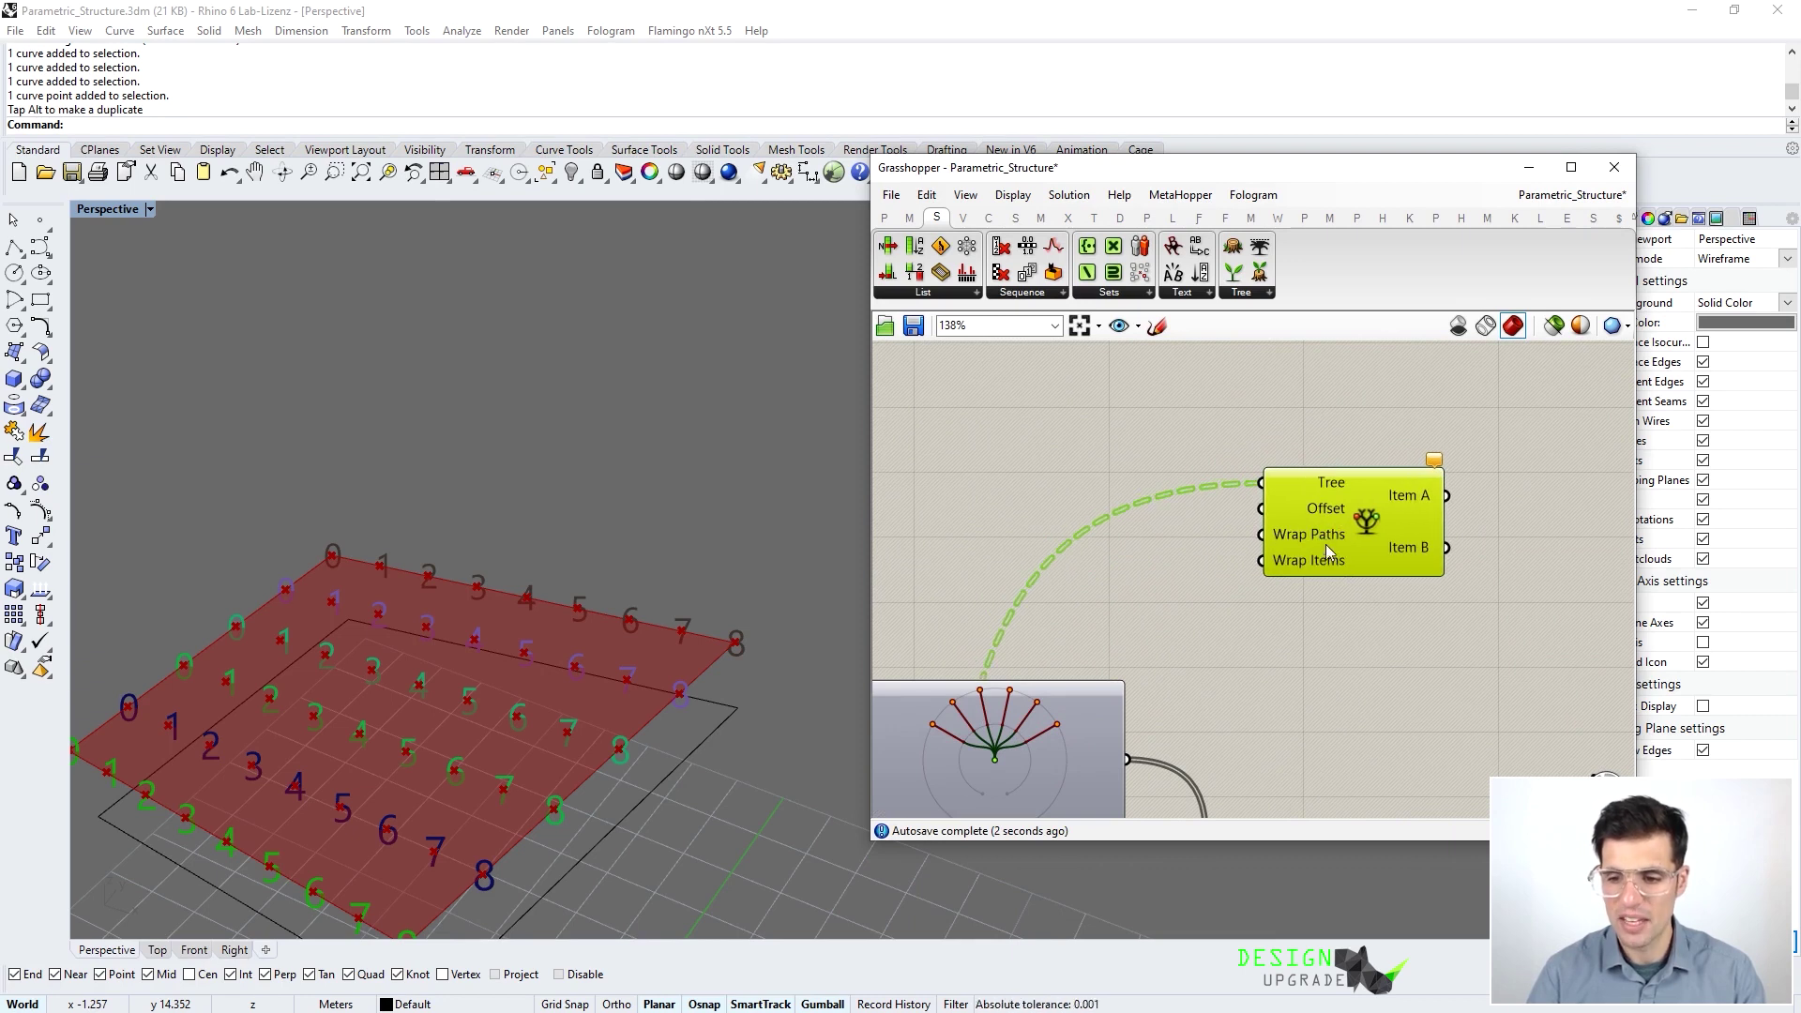
Add a Panel beside the Relative Item component and enter the relative offset {1}(0) in it
mouse_move(1336, 518)
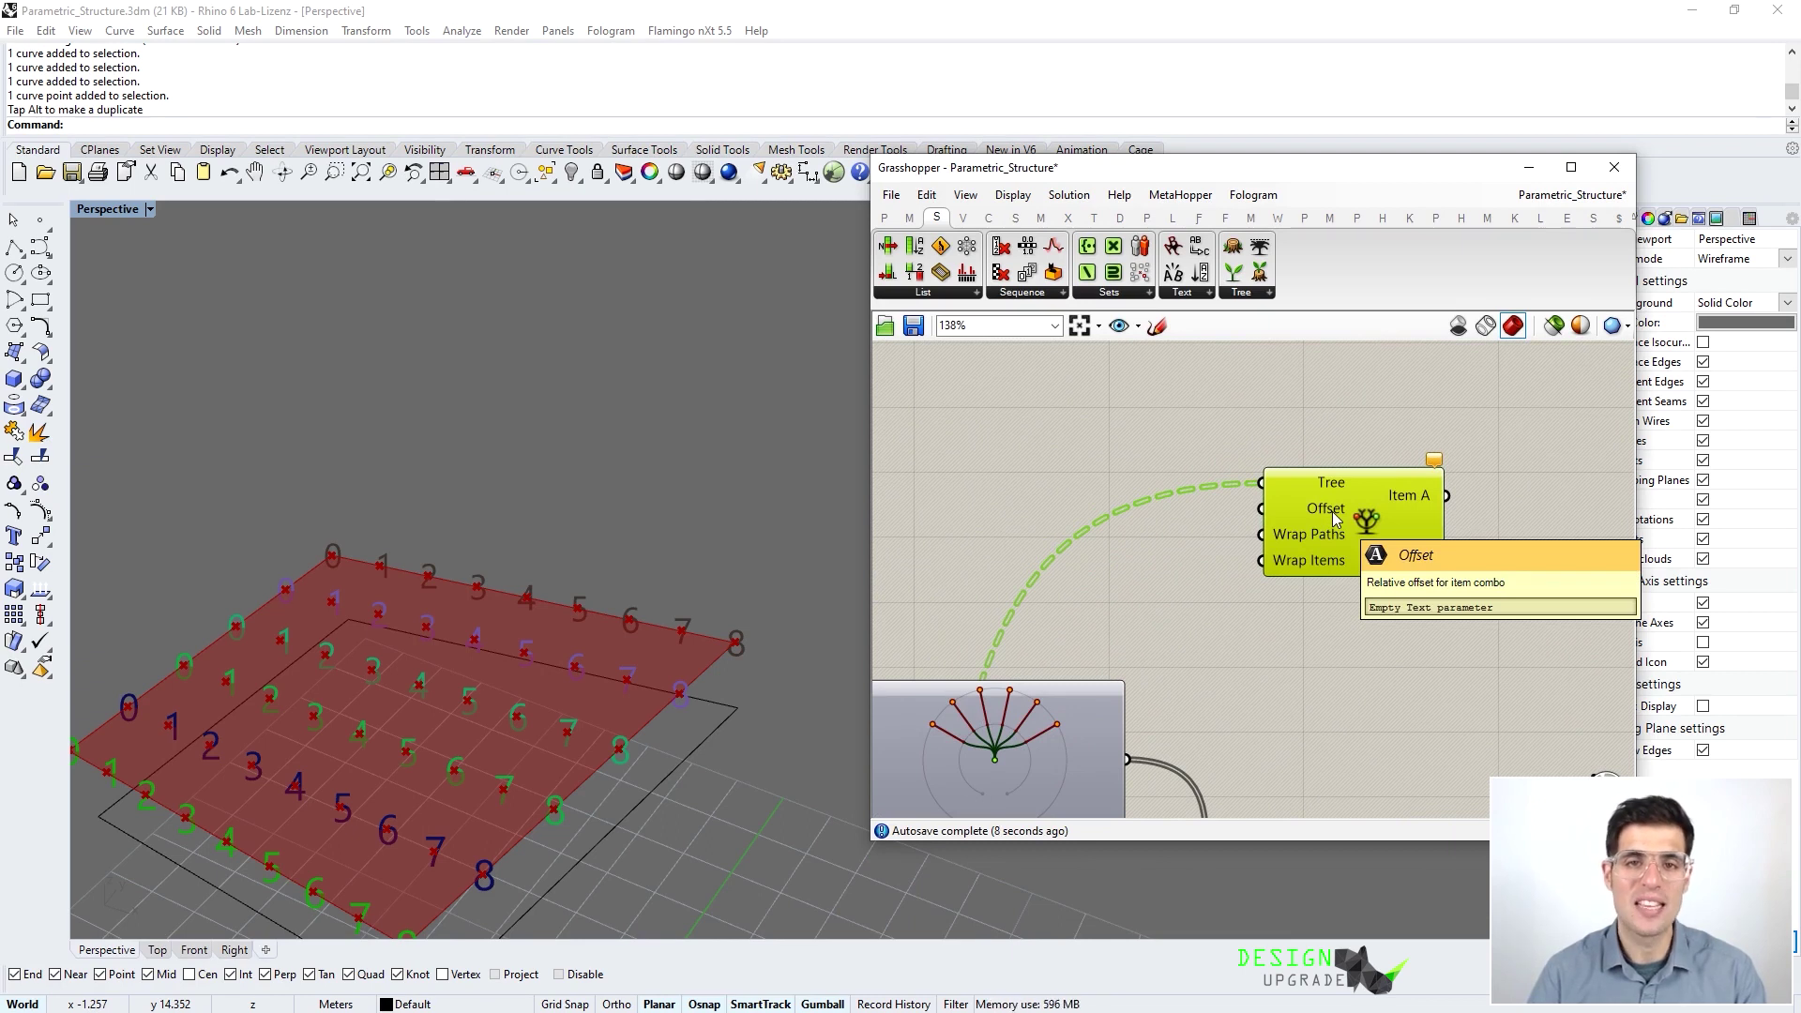
click(884, 218)
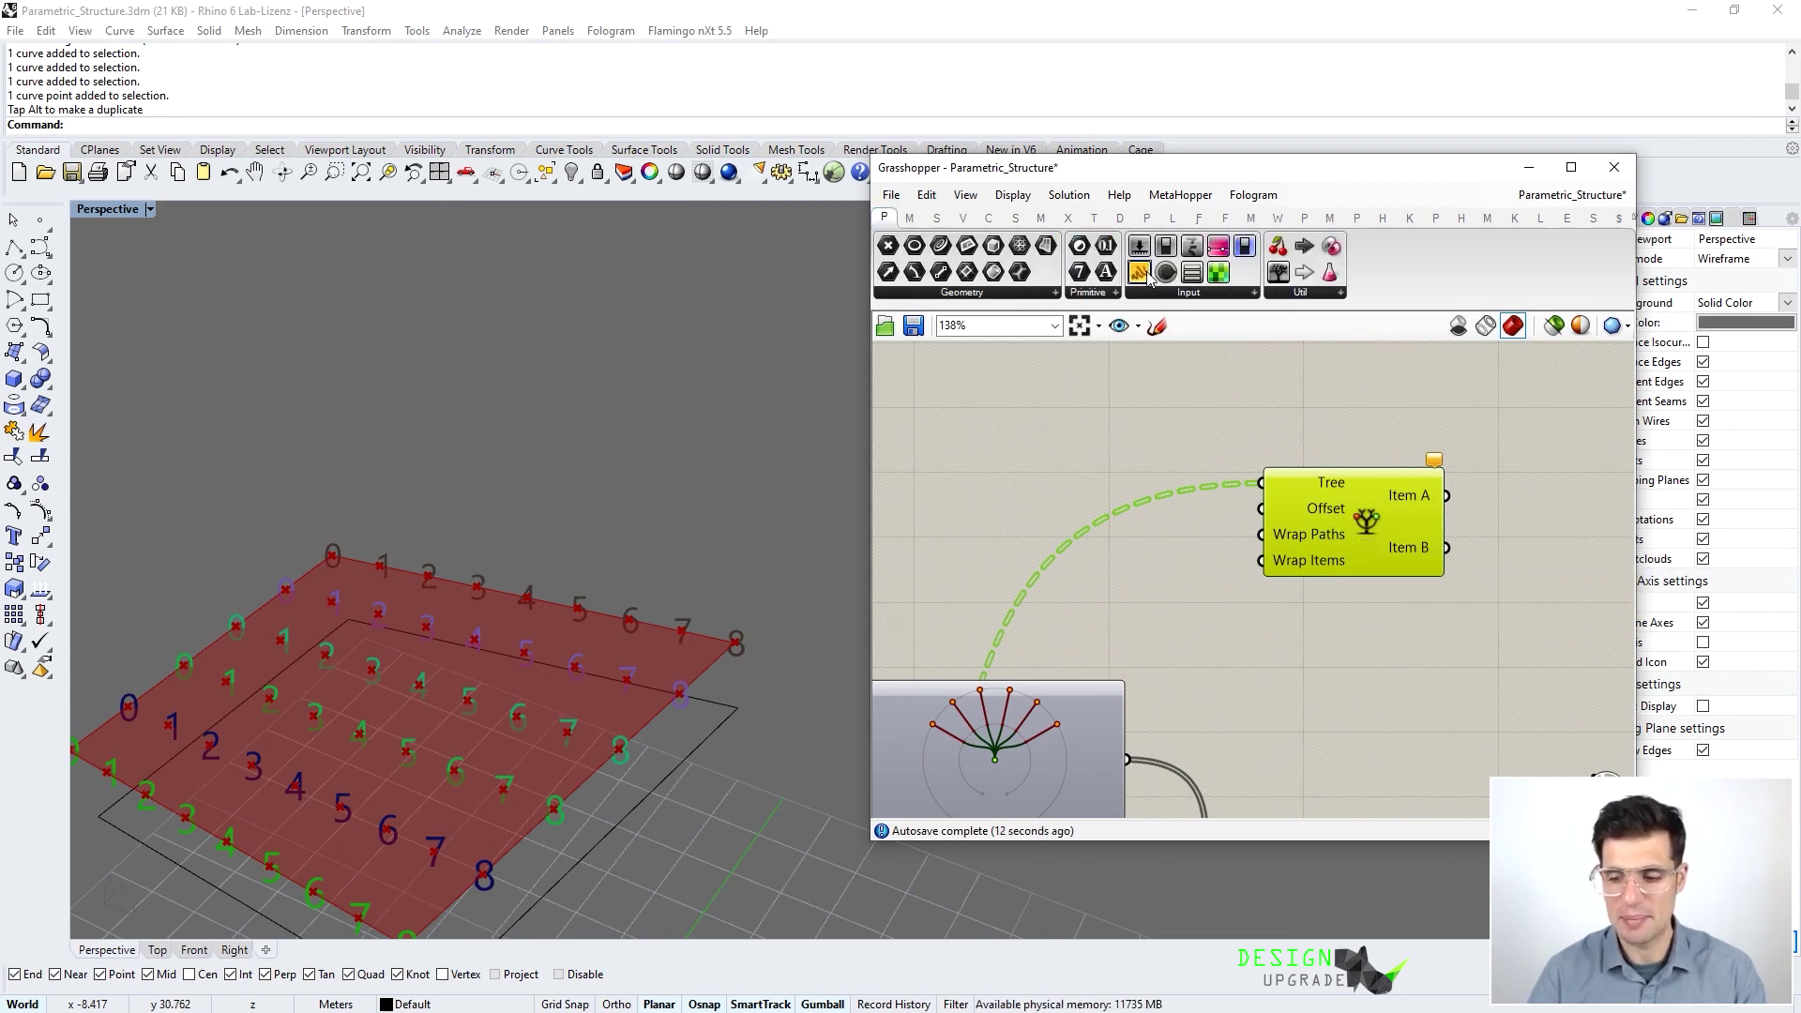
drag(1146, 272, 1088, 429)
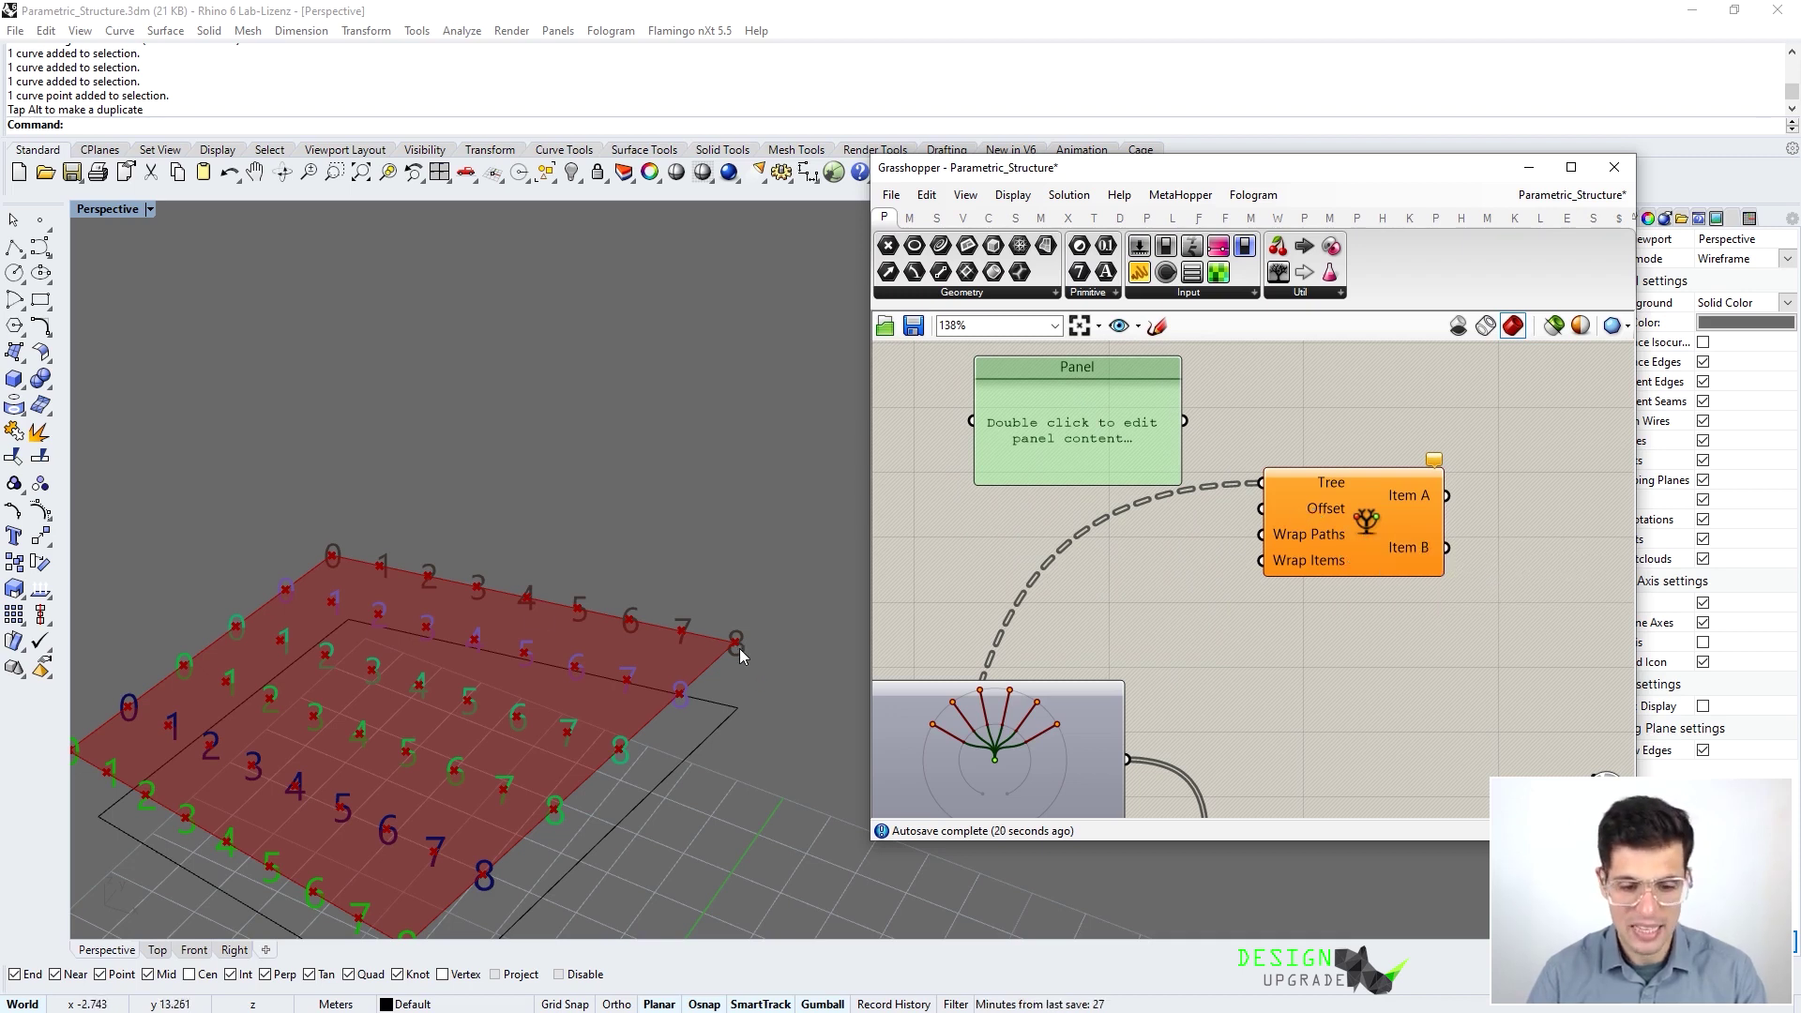
scroll(508, 597, up, 2)
right_drag(541, 602, 576, 515)
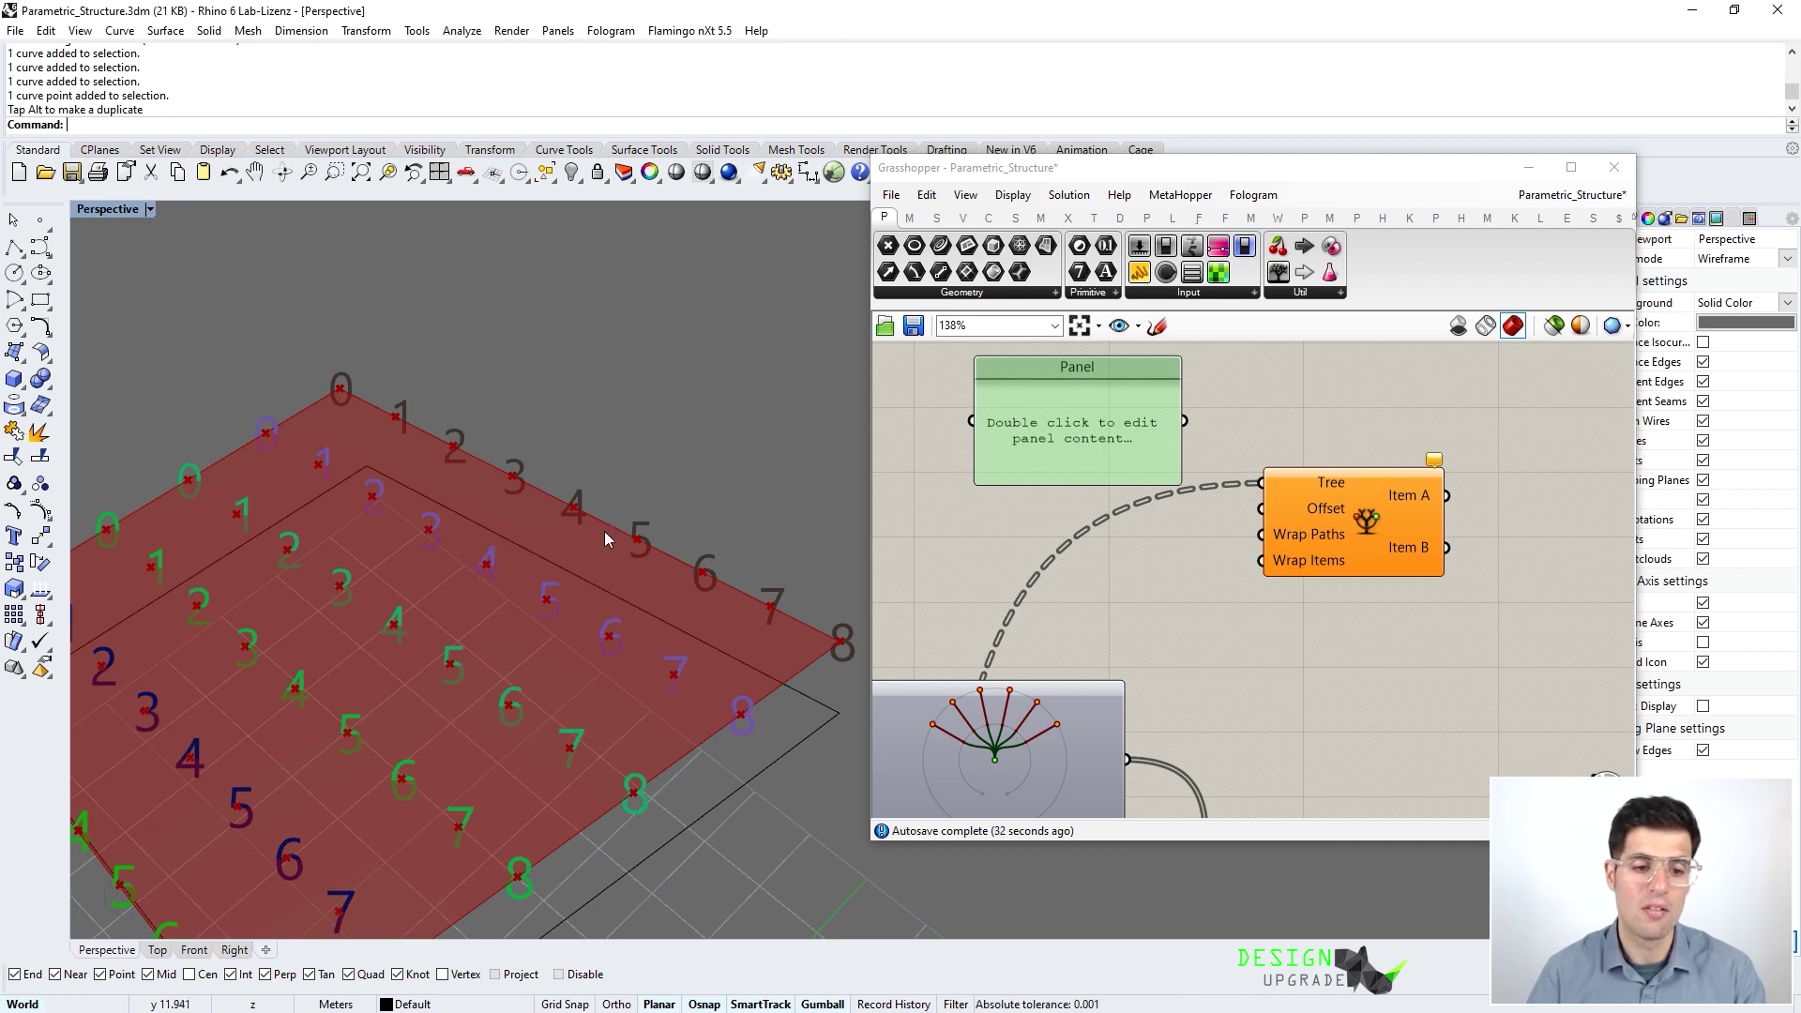
double_click(1050, 428)
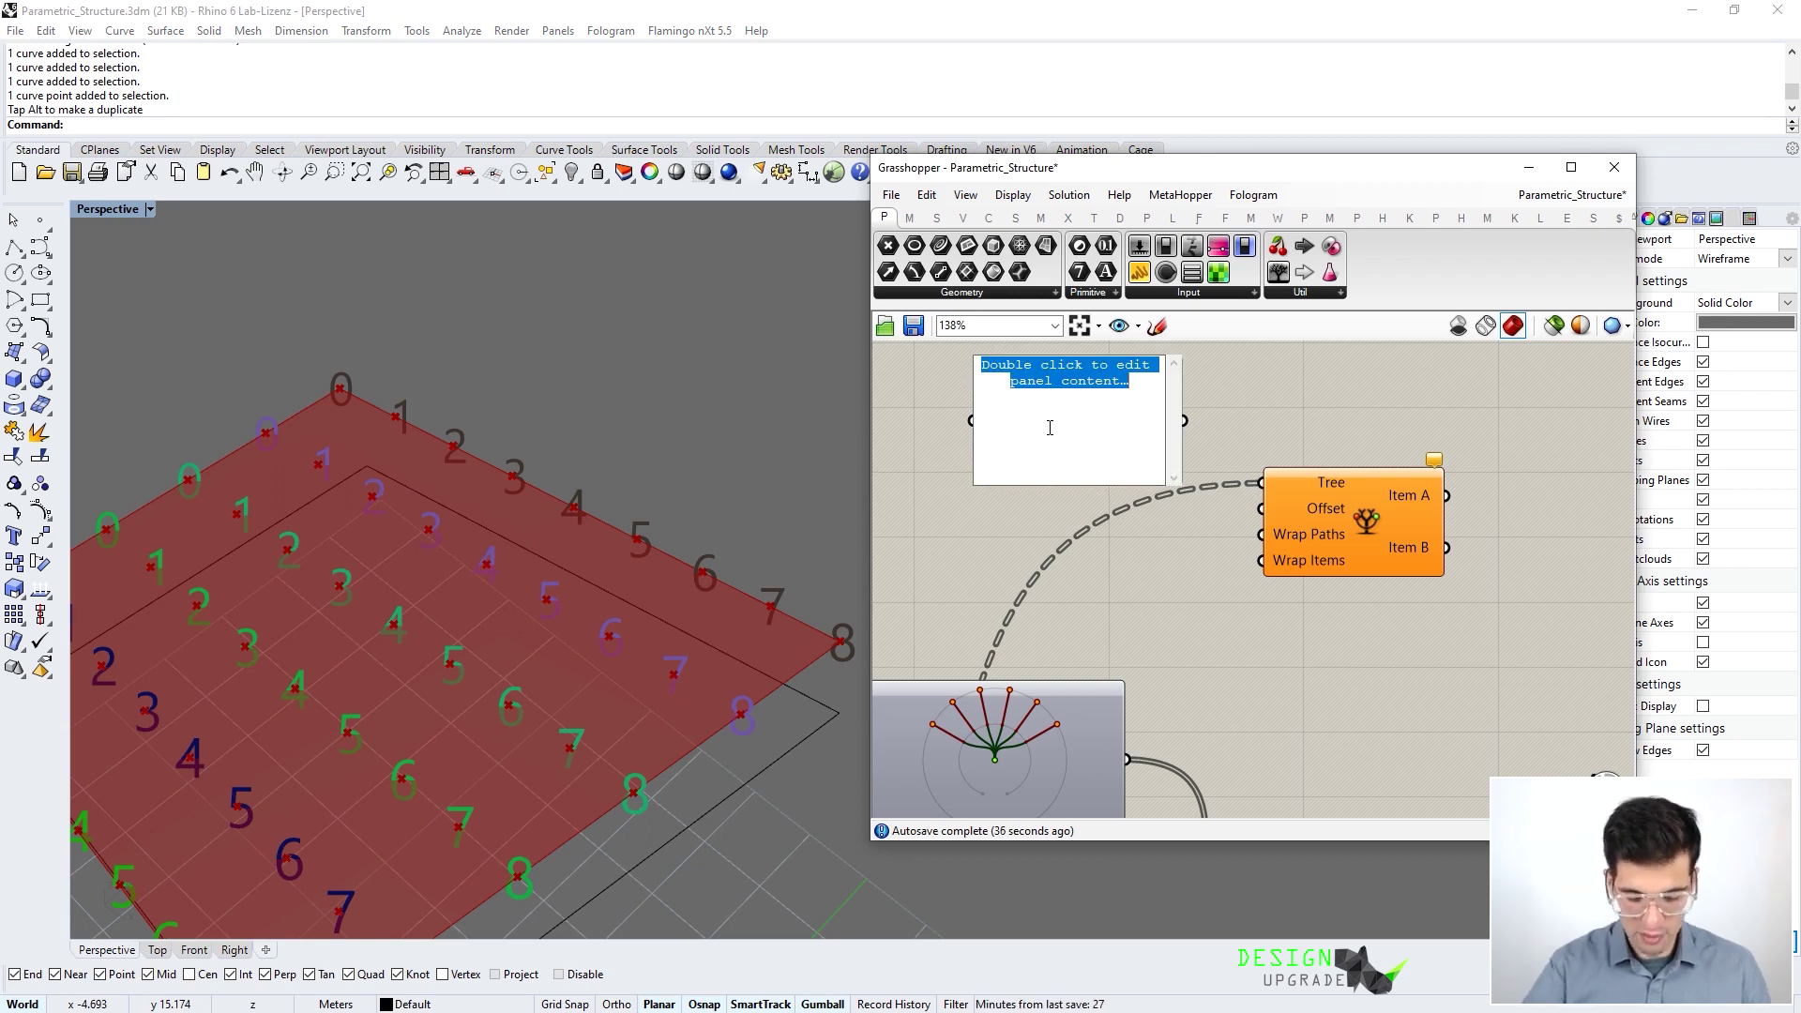
text({1})
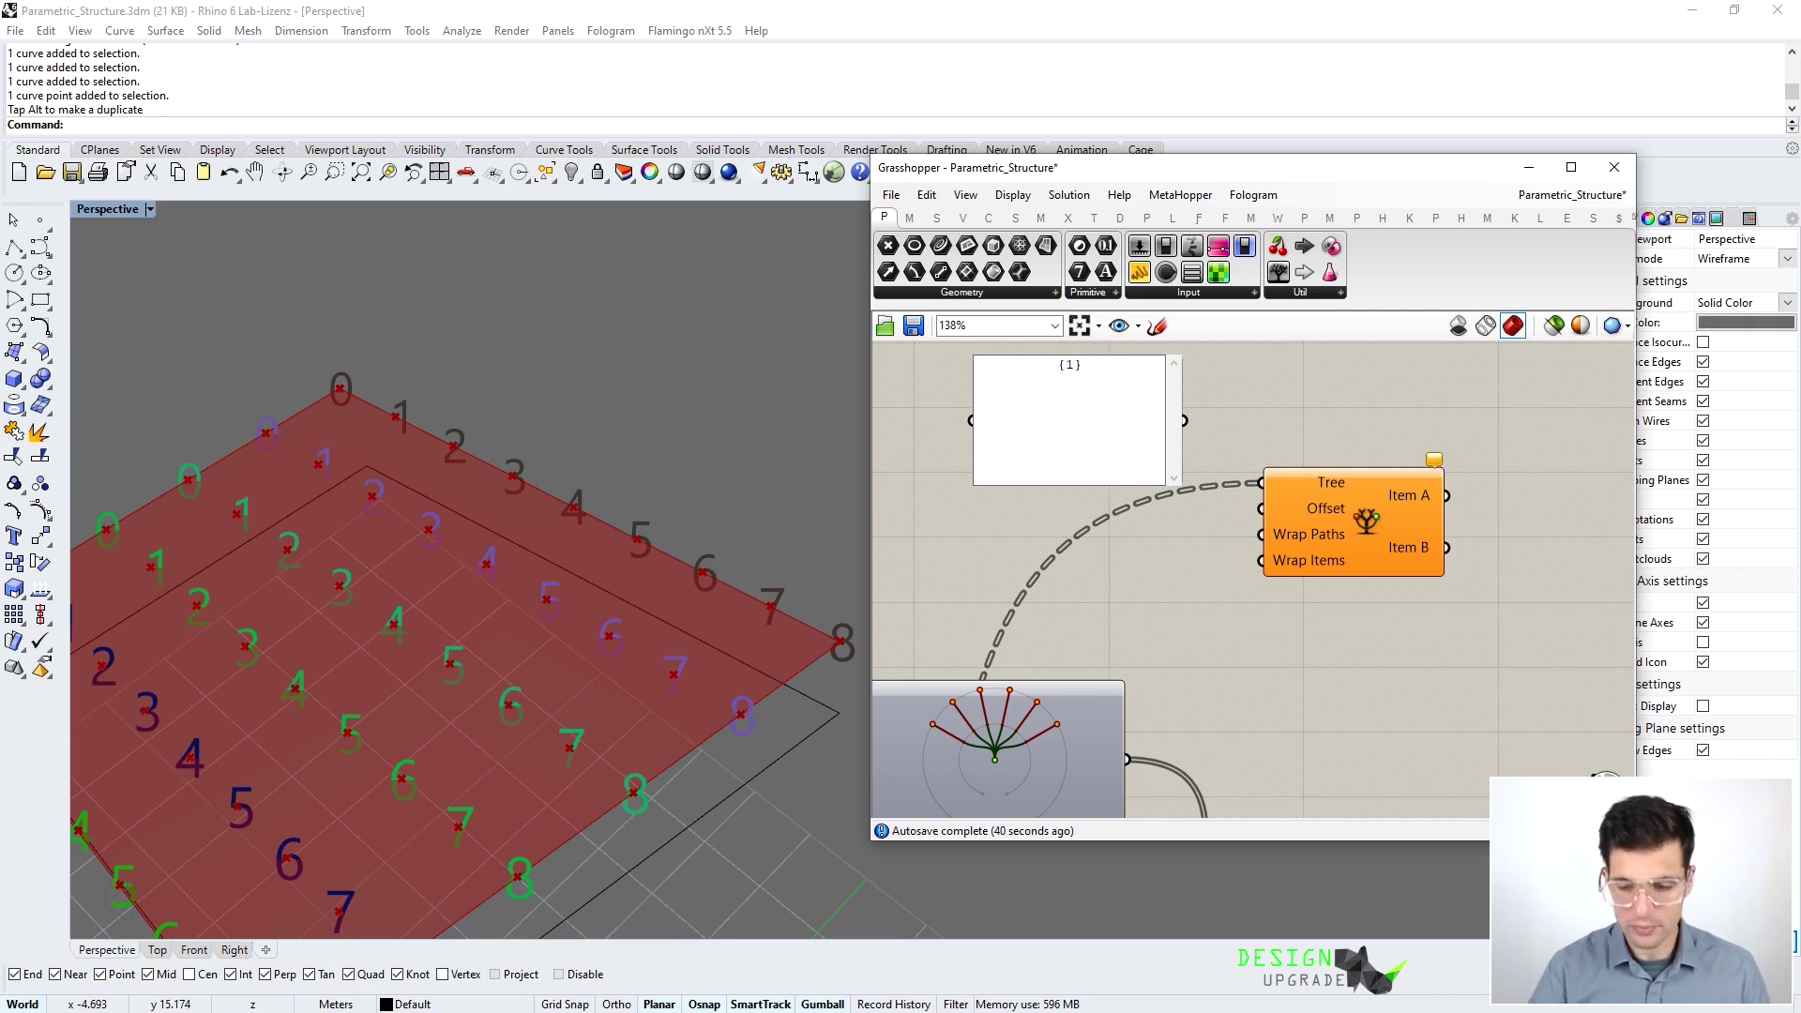
text((0)
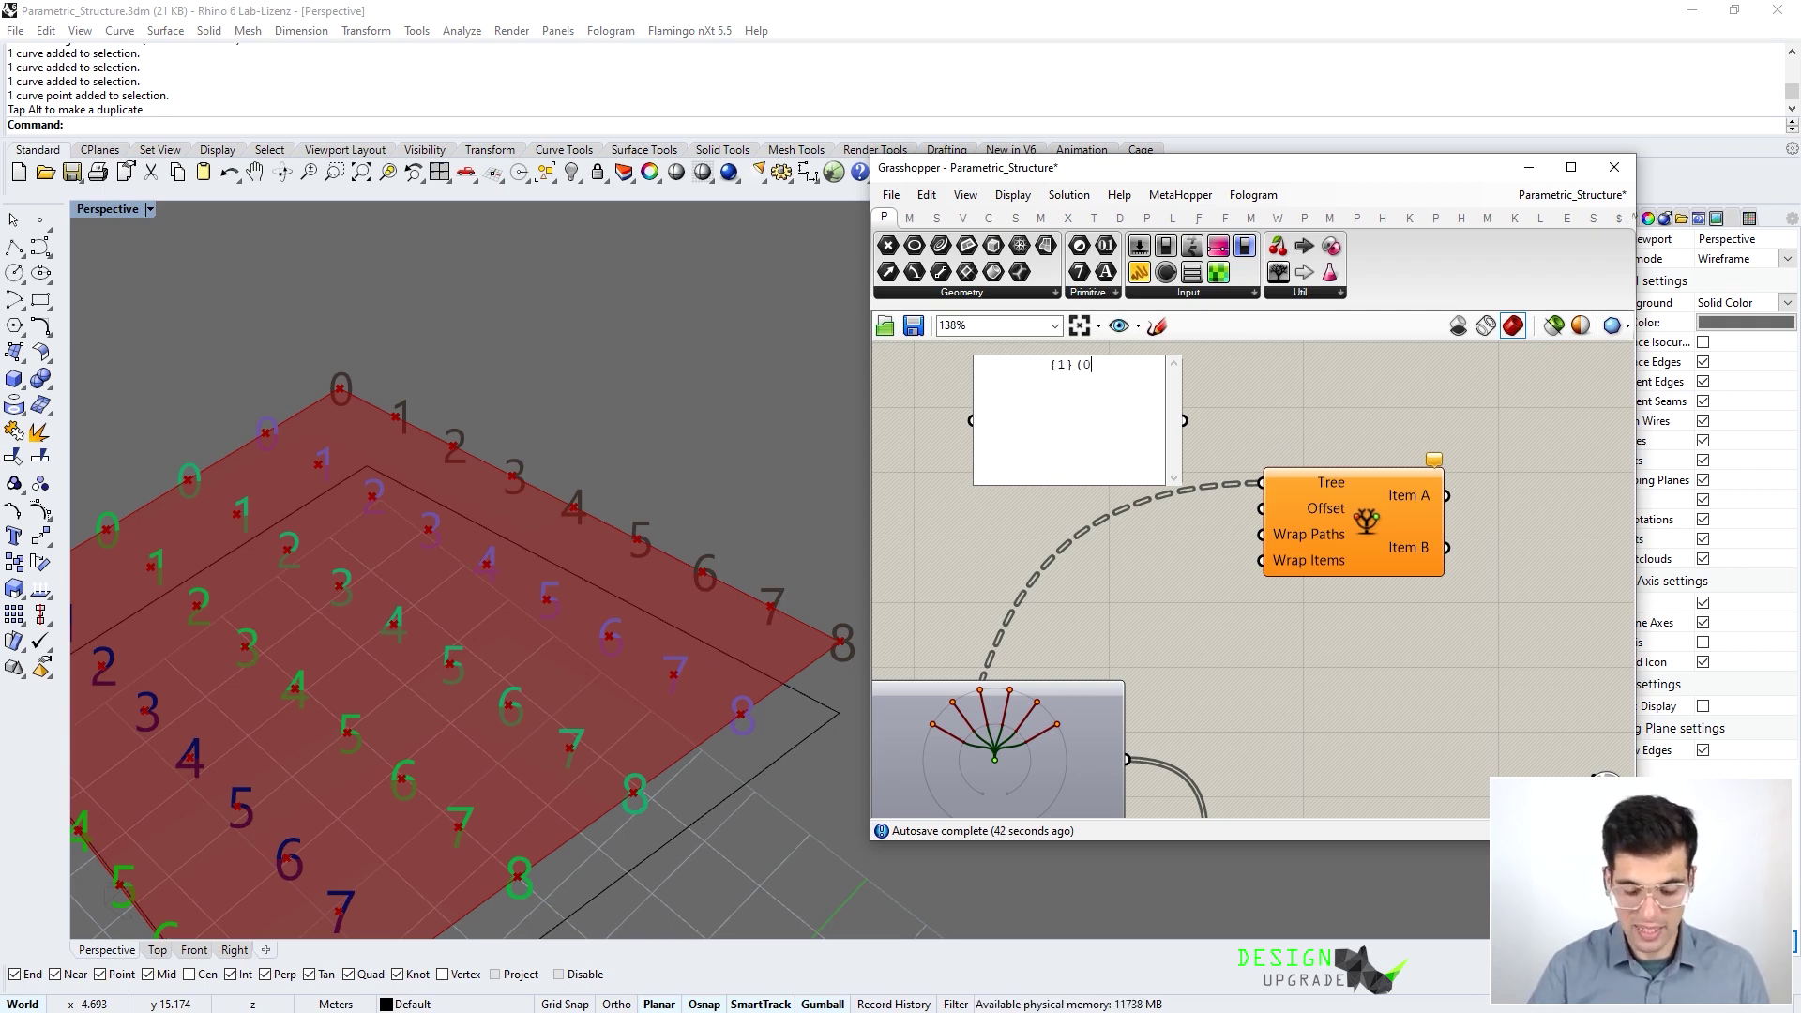
text())
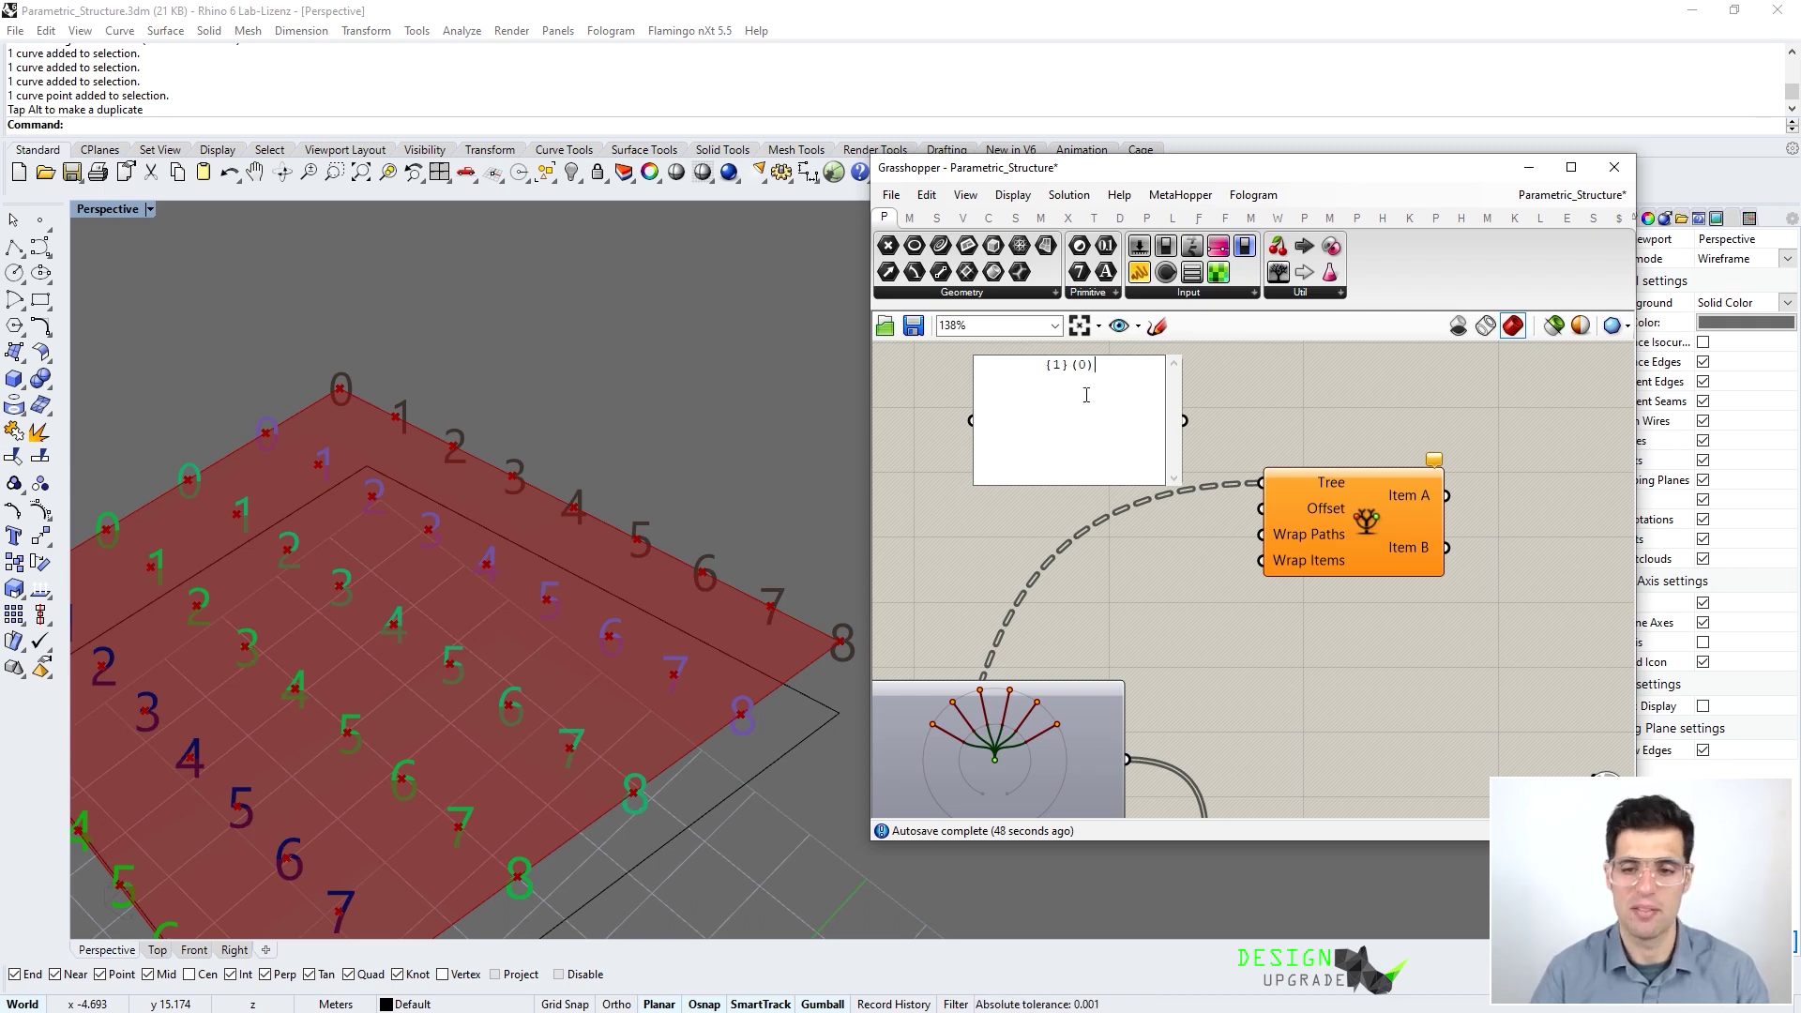
Connect the {1}(0) Panel to the Relative Item's Offset input, make the Panel smaller and place it beside the component
click(1274, 390)
drag(1179, 356, 1259, 509)
drag(1060, 450, 1121, 516)
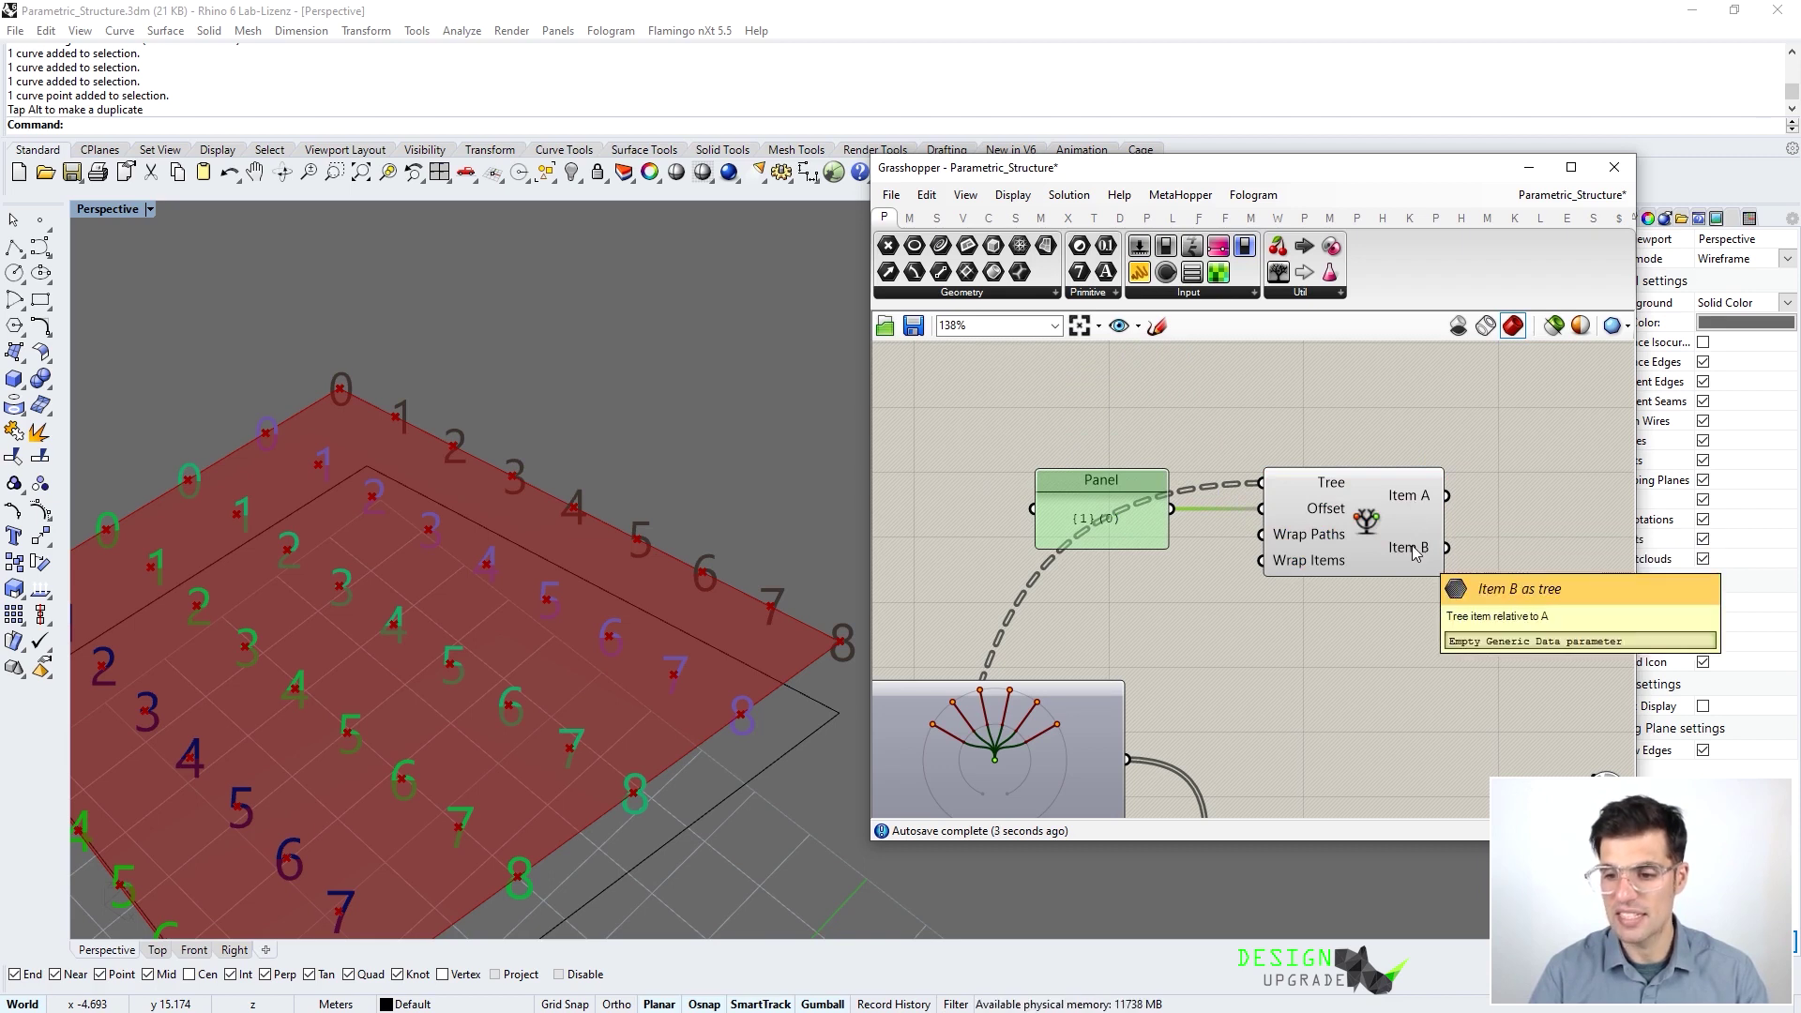
Simplify the Relative Item's Tree input, move the offset Panel slightly up, and check the component's input and output data
right_click(1331, 482)
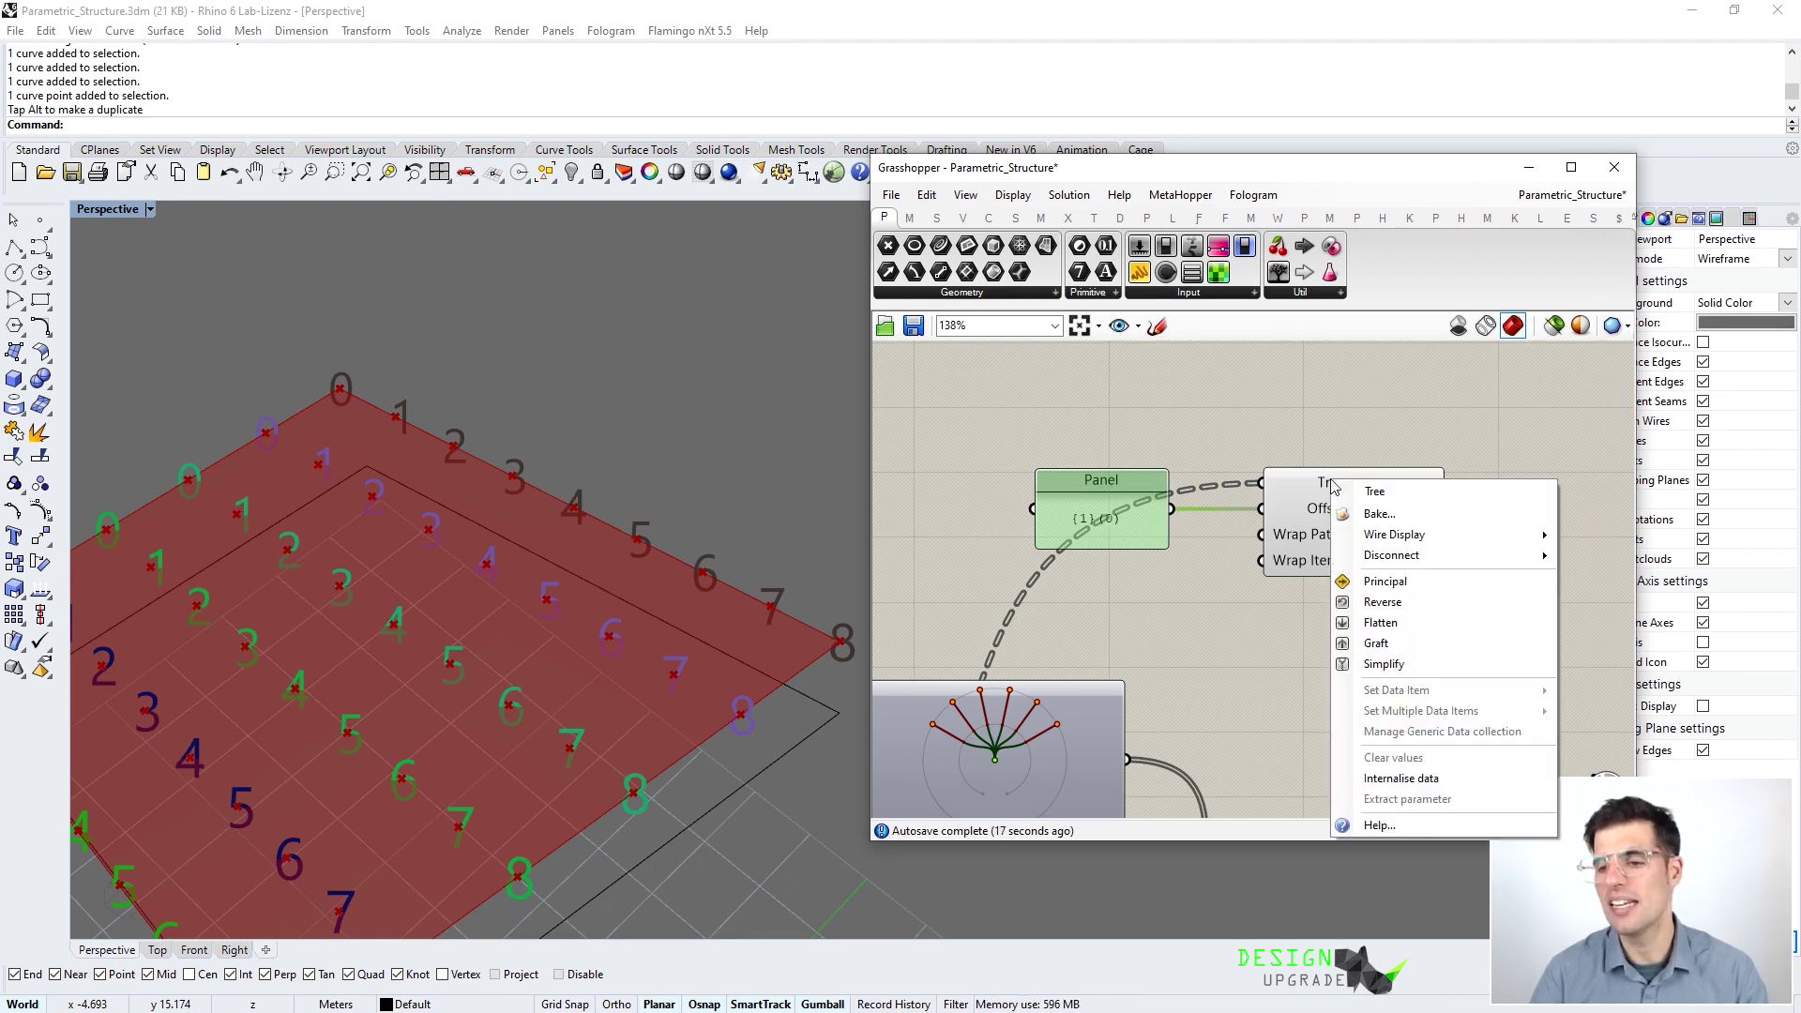
click(1398, 663)
drag(1089, 501, 1100, 429)
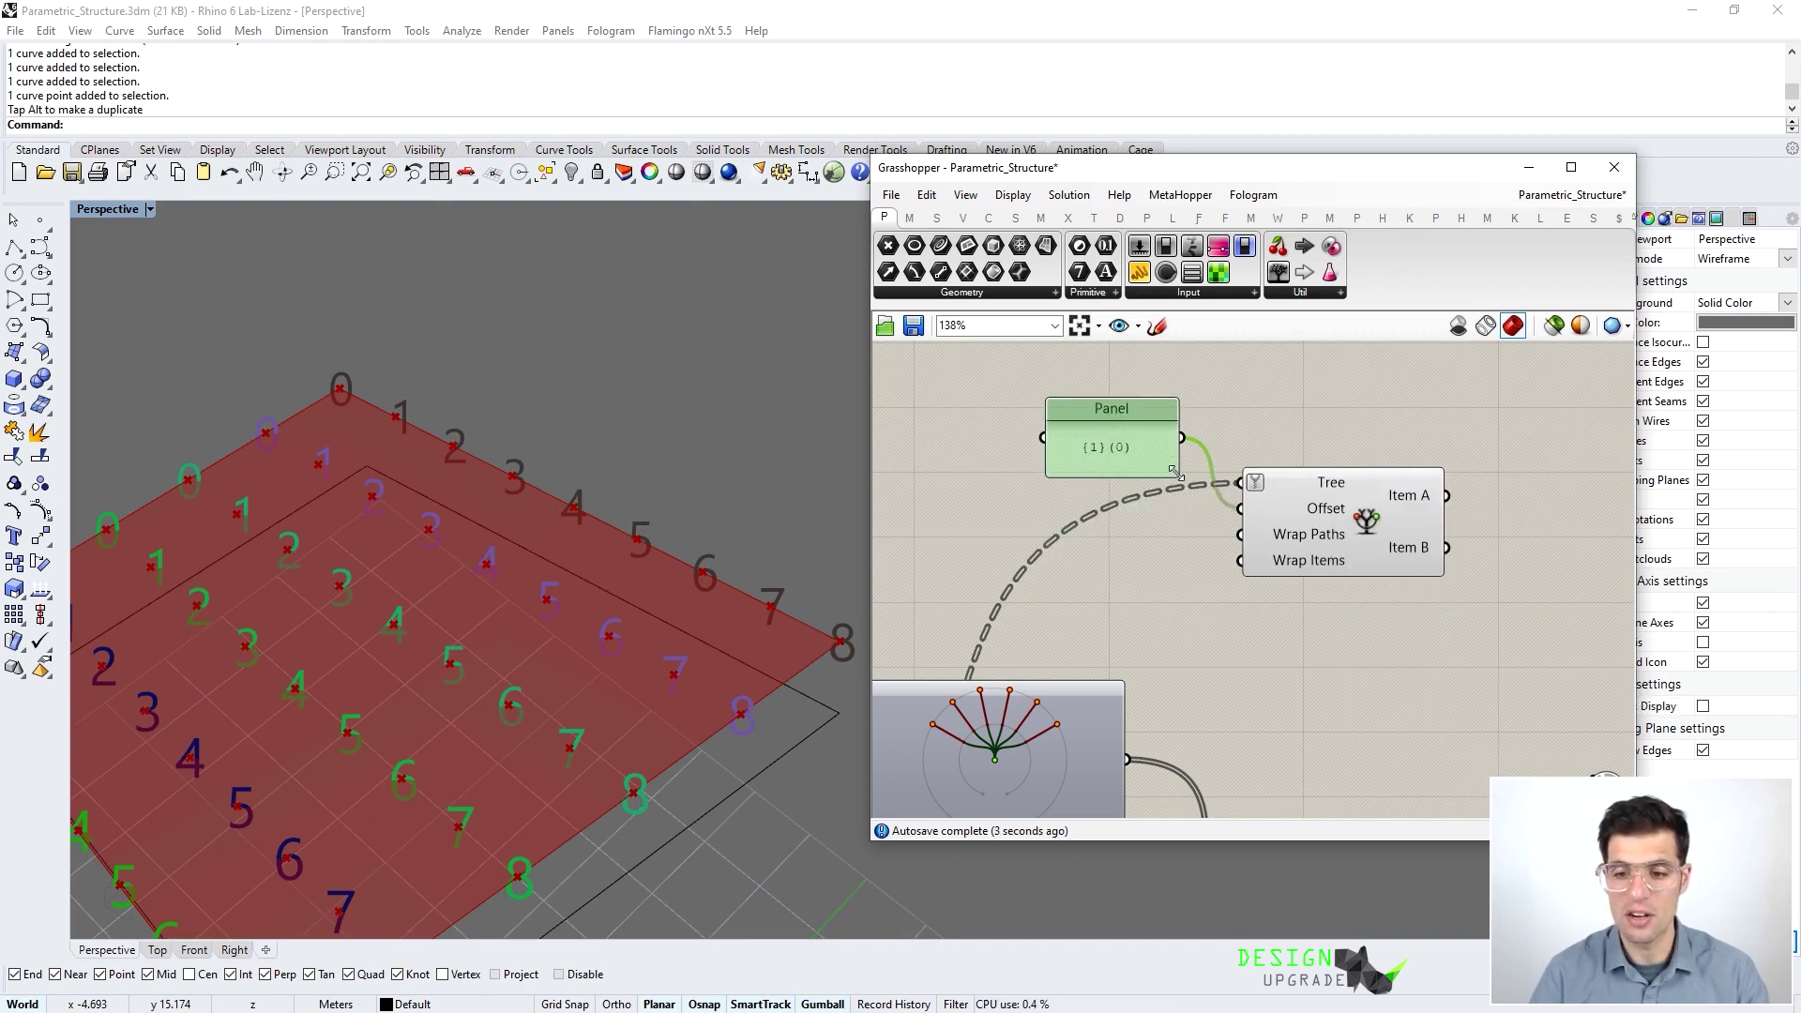
mouse_move(1330, 490)
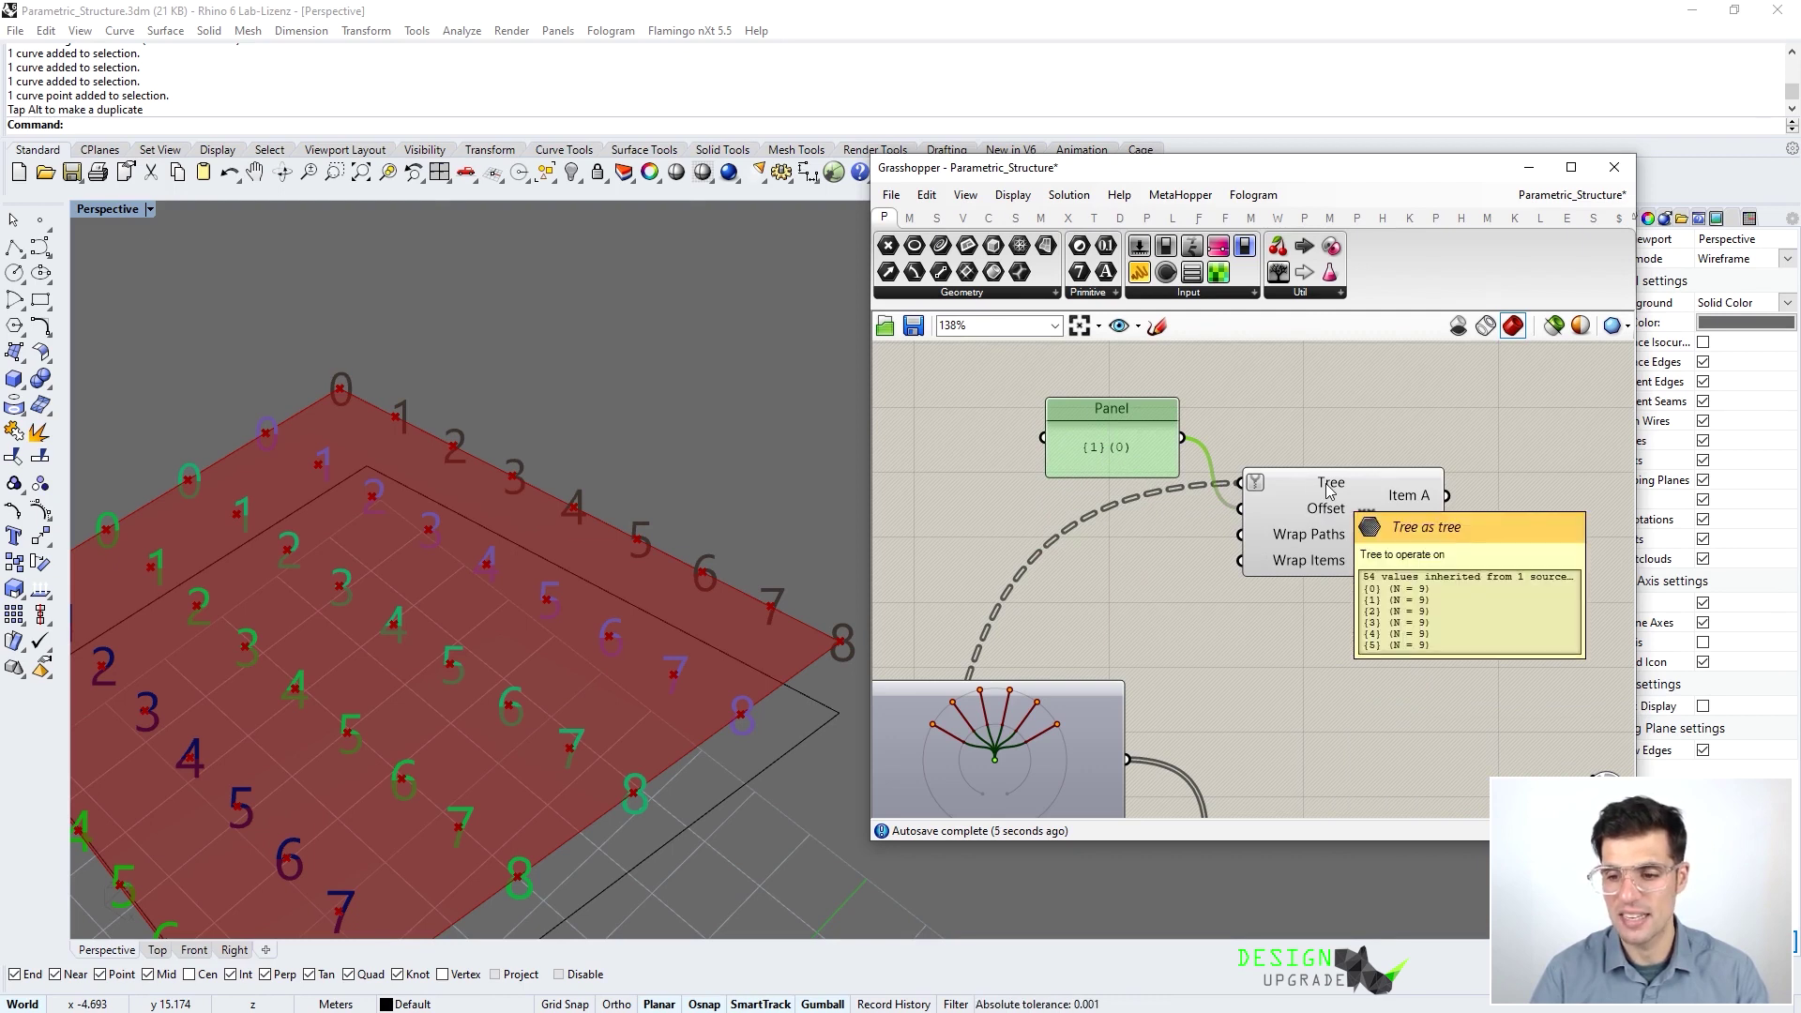
mouse_move(1395, 497)
mouse_move(1404, 554)
Add a Line component to the right of the Relative Item component
right_drag(1536, 543, 1407, 558)
double_click(1407, 556)
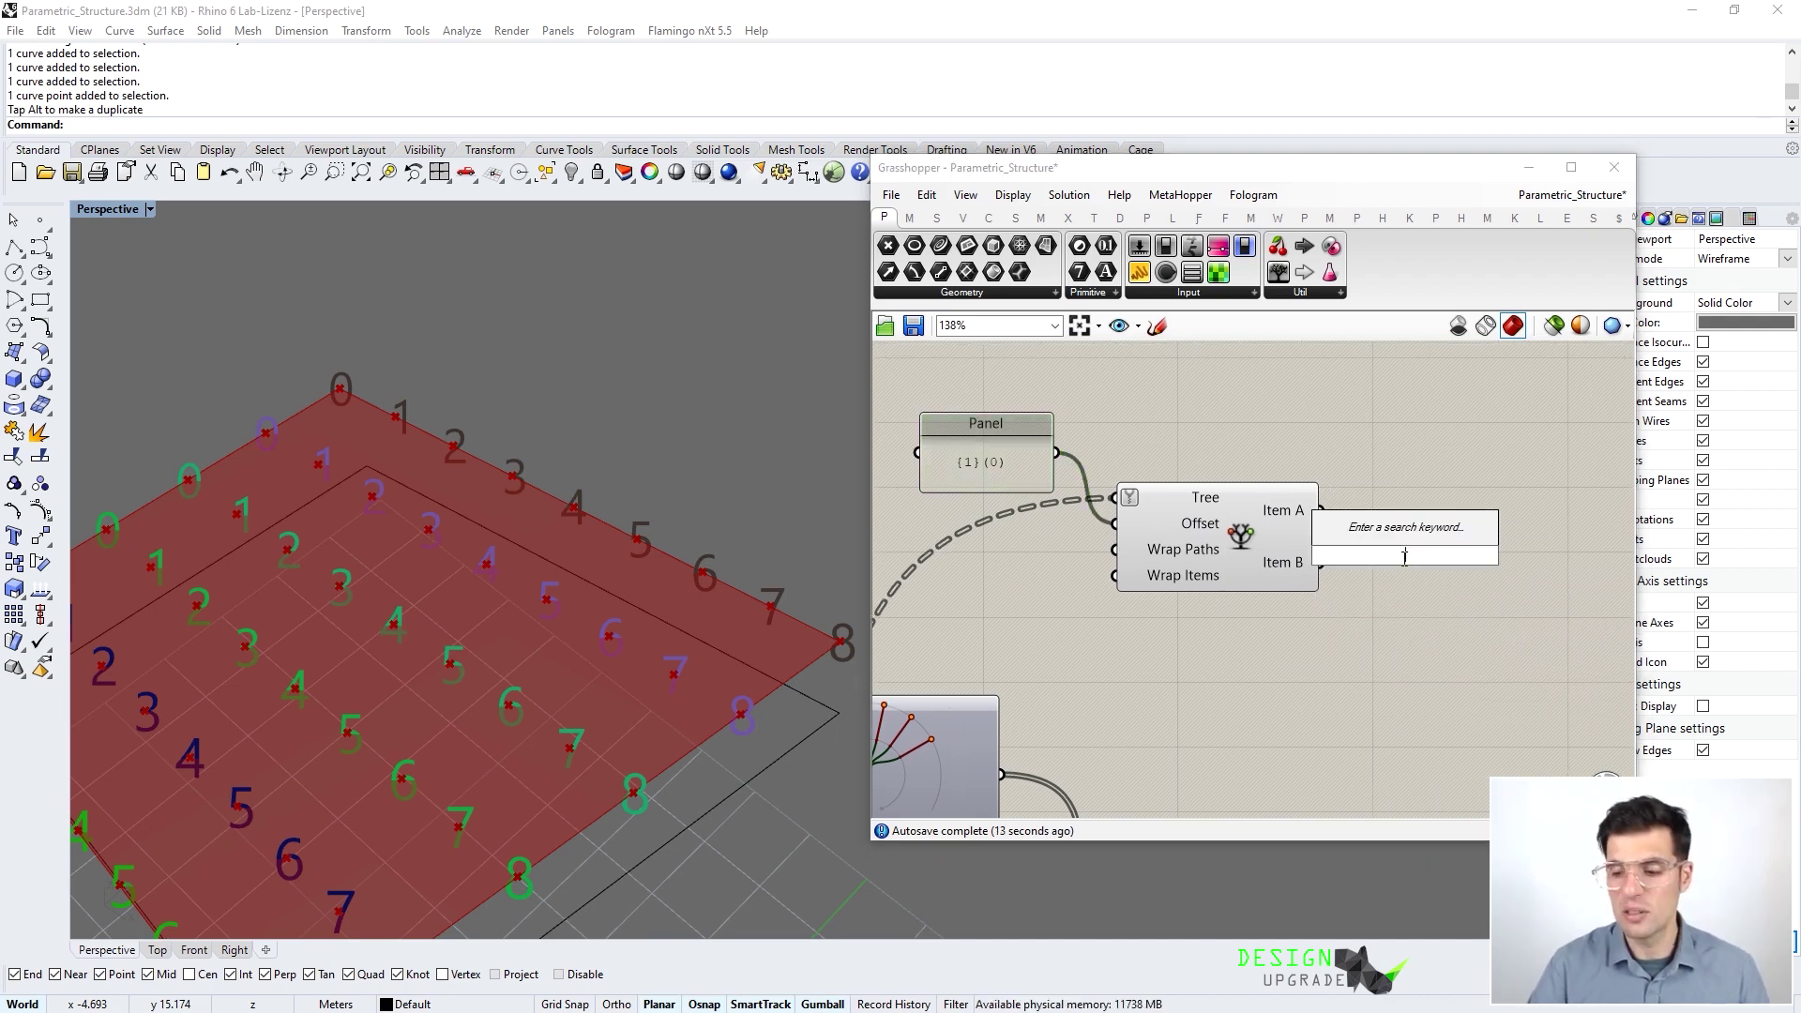
text(li)
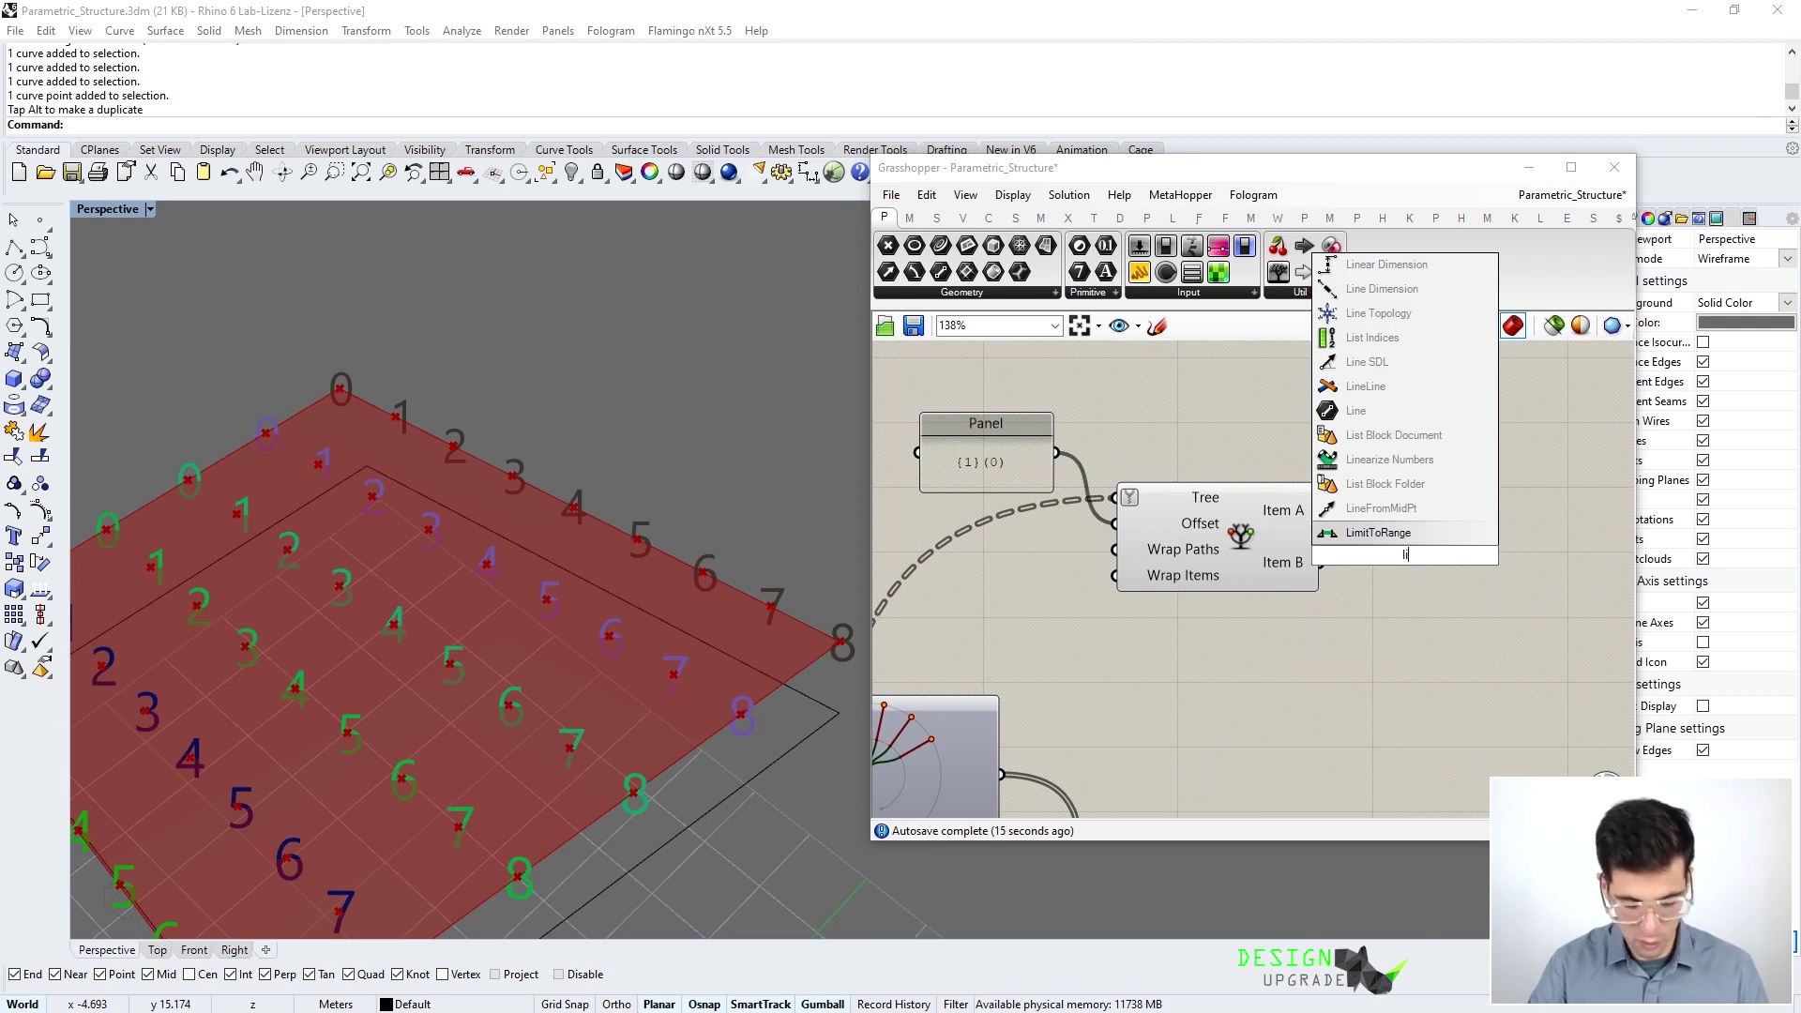
text(ne)
click(1391, 527)
drag(1389, 530, 1457, 494)
Connect Item A to the Line's Start Point and Item B to its End Point, and inspect the lines between the points
drag(1321, 510, 1391, 503)
mouse_move(1321, 561)
mouse_down()
mouse_move(1391, 530)
mouse_move(1446, 561)
mouse_up()
click(1090, 585)
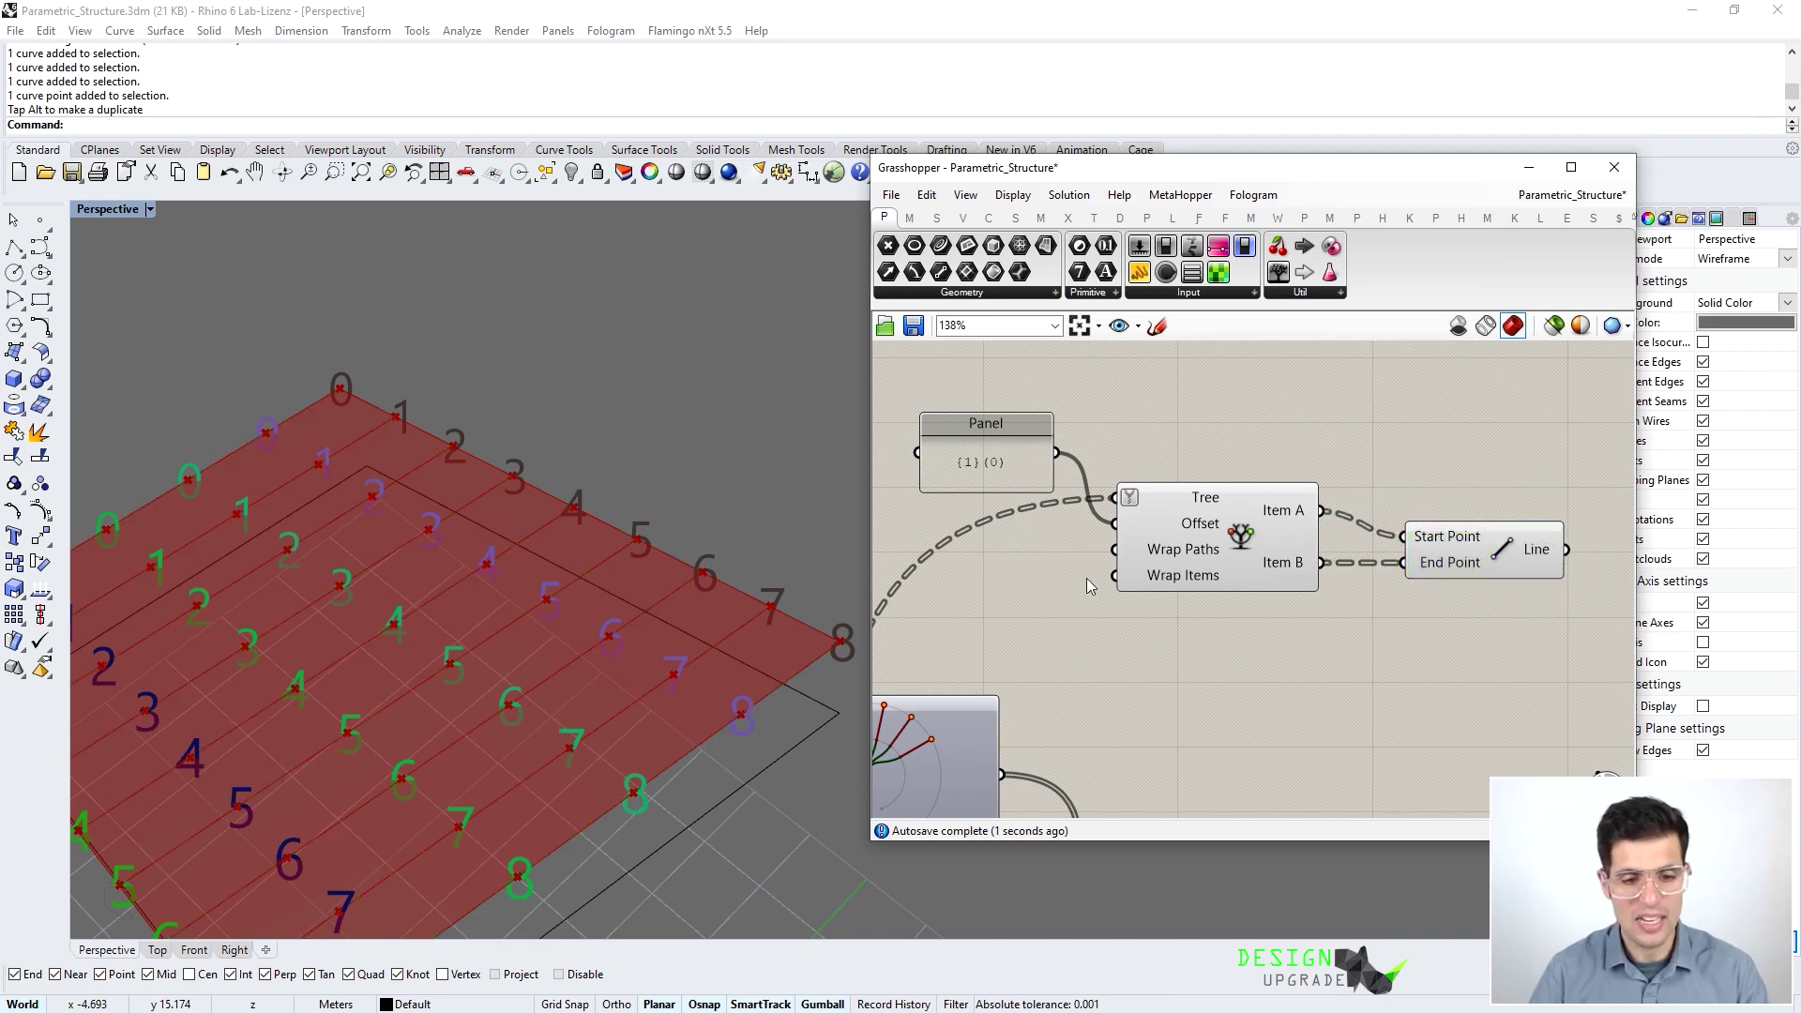
scroll(715, 641, down, 2)
mouse_move(756, 682)
right_down()
mouse_move(717, 644)
mouse_move(728, 662)
right_up()
scroll(728, 661, up, 2)
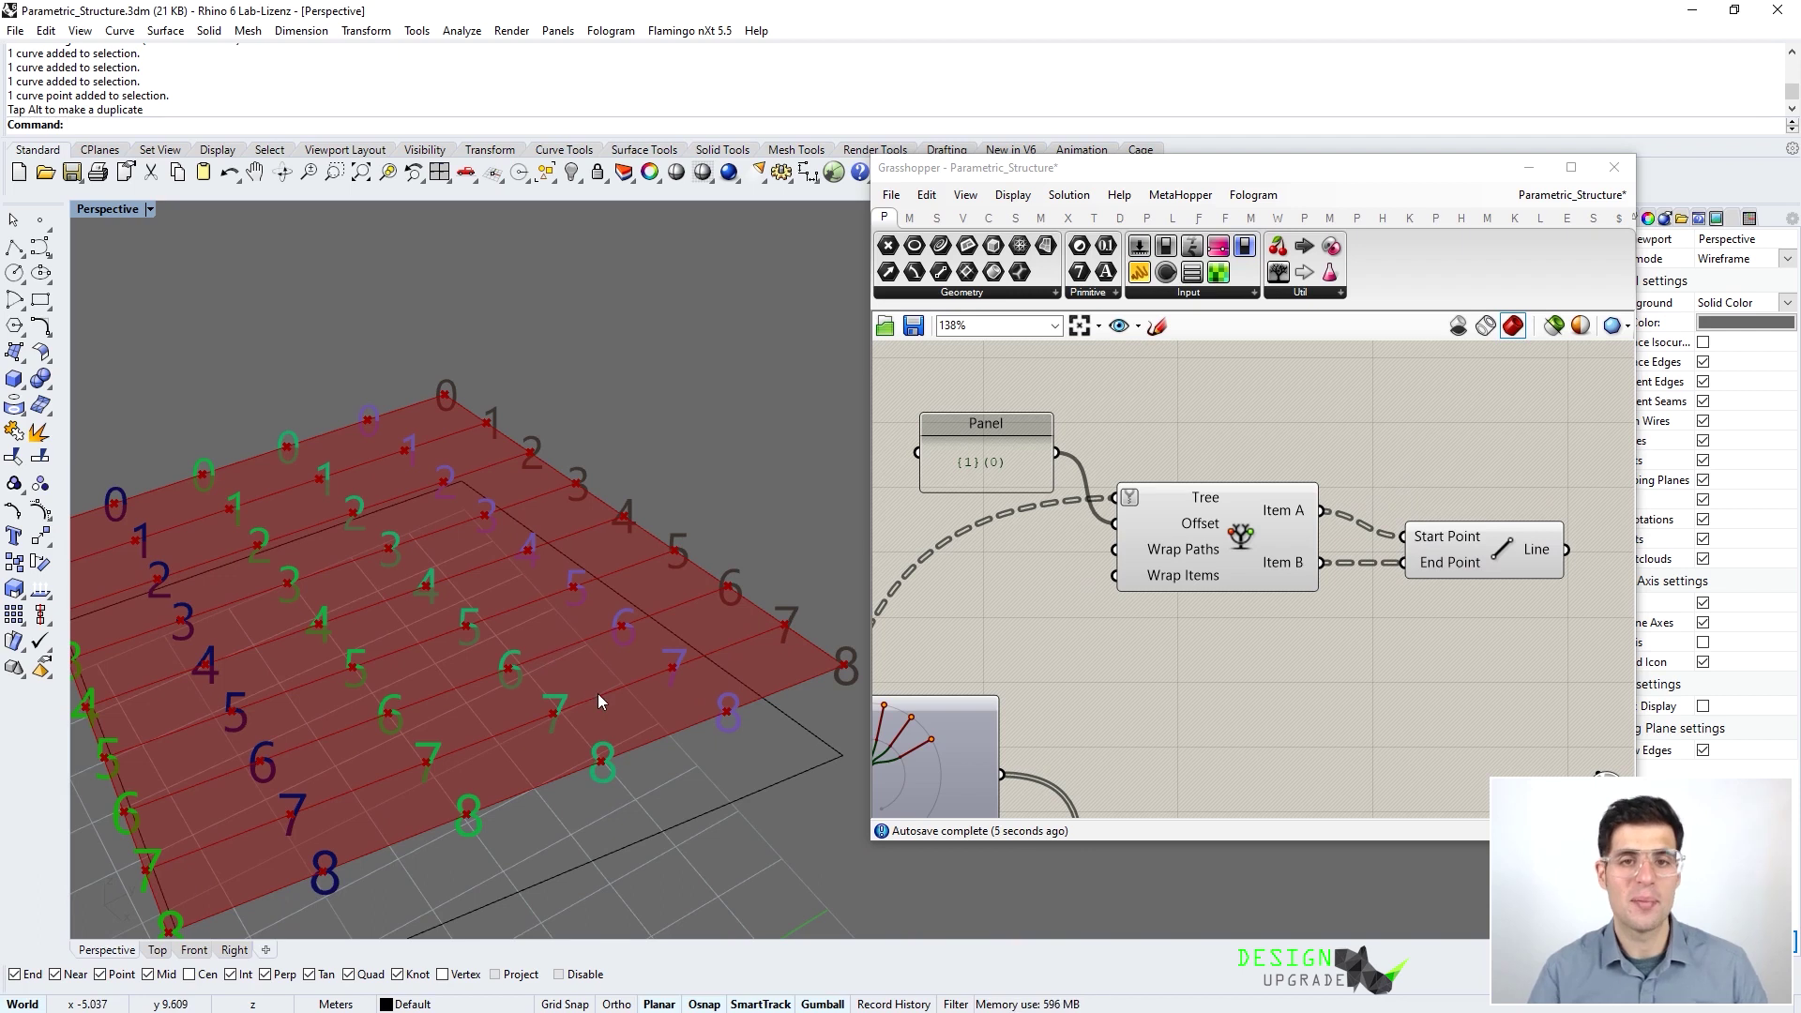
Set the Relative Item's offset Panel to {1}(2) and inspect the resulting diagonal lines between the points
drag(1506, 553, 1498, 542)
scroll(976, 474, up, 2)
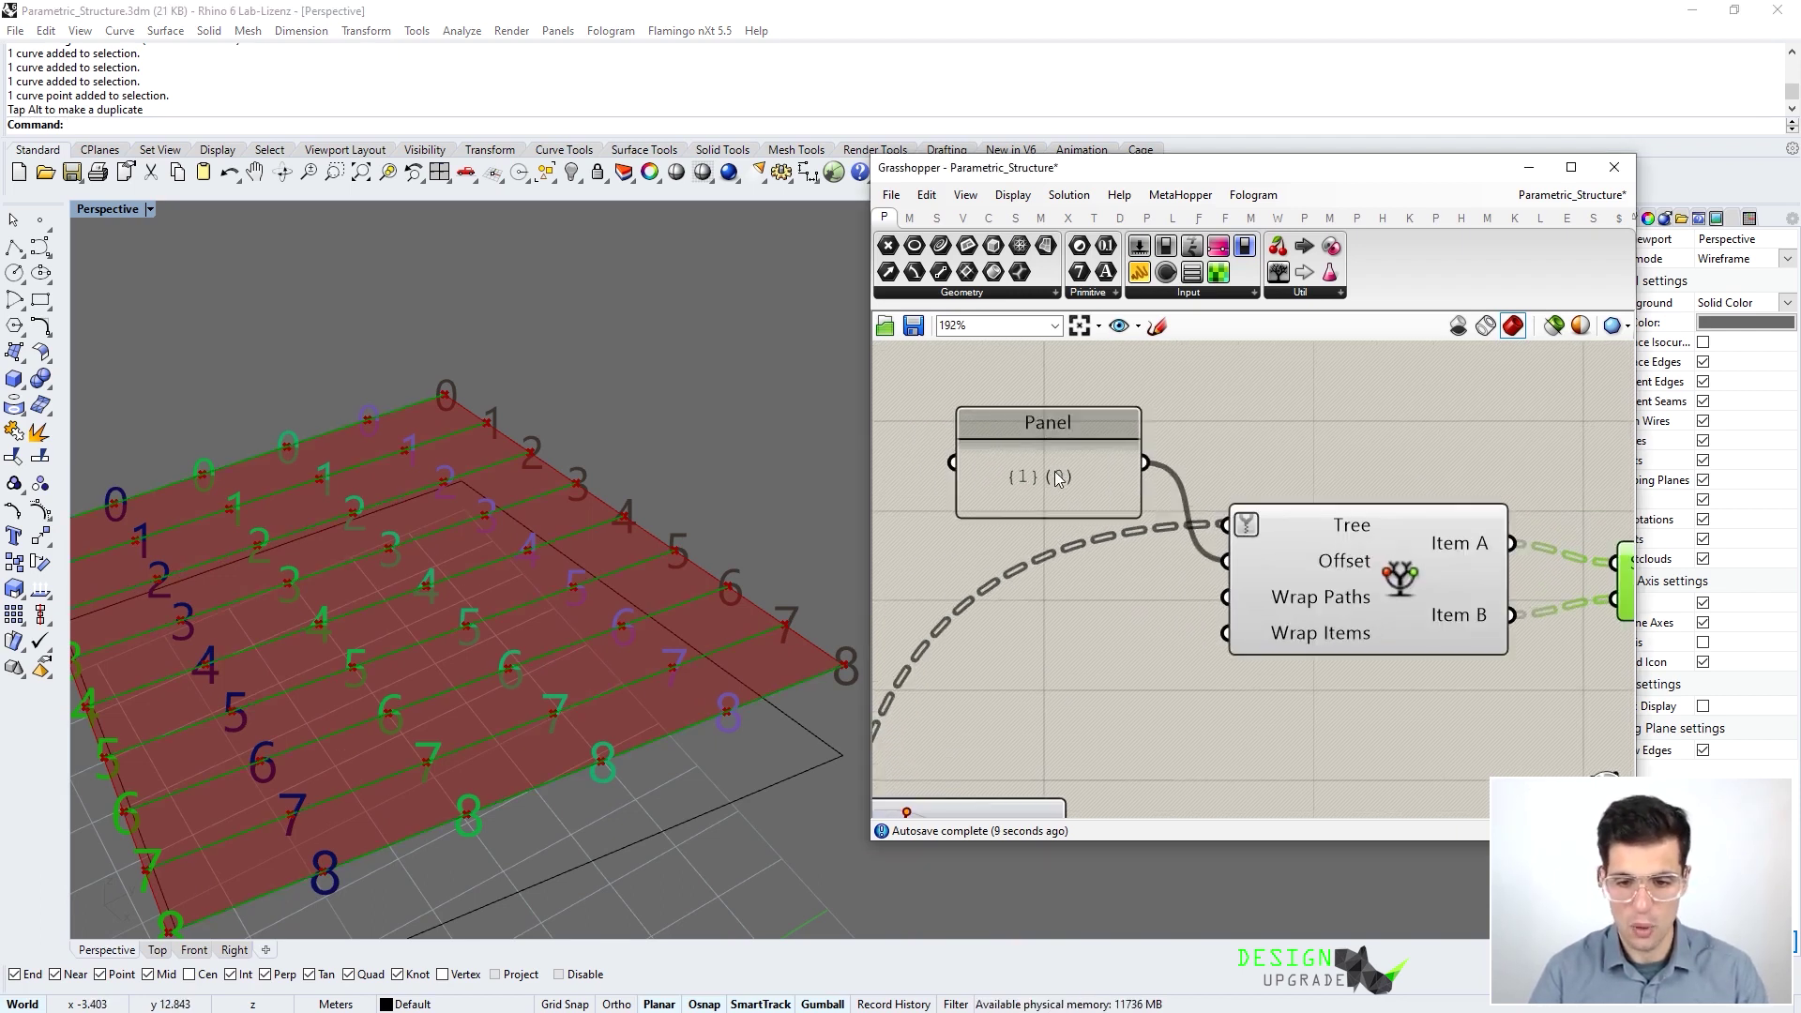
double_click(1061, 482)
click(1053, 419)
drag(1053, 419, 1061, 419)
click(1062, 419)
key(BackSpace)
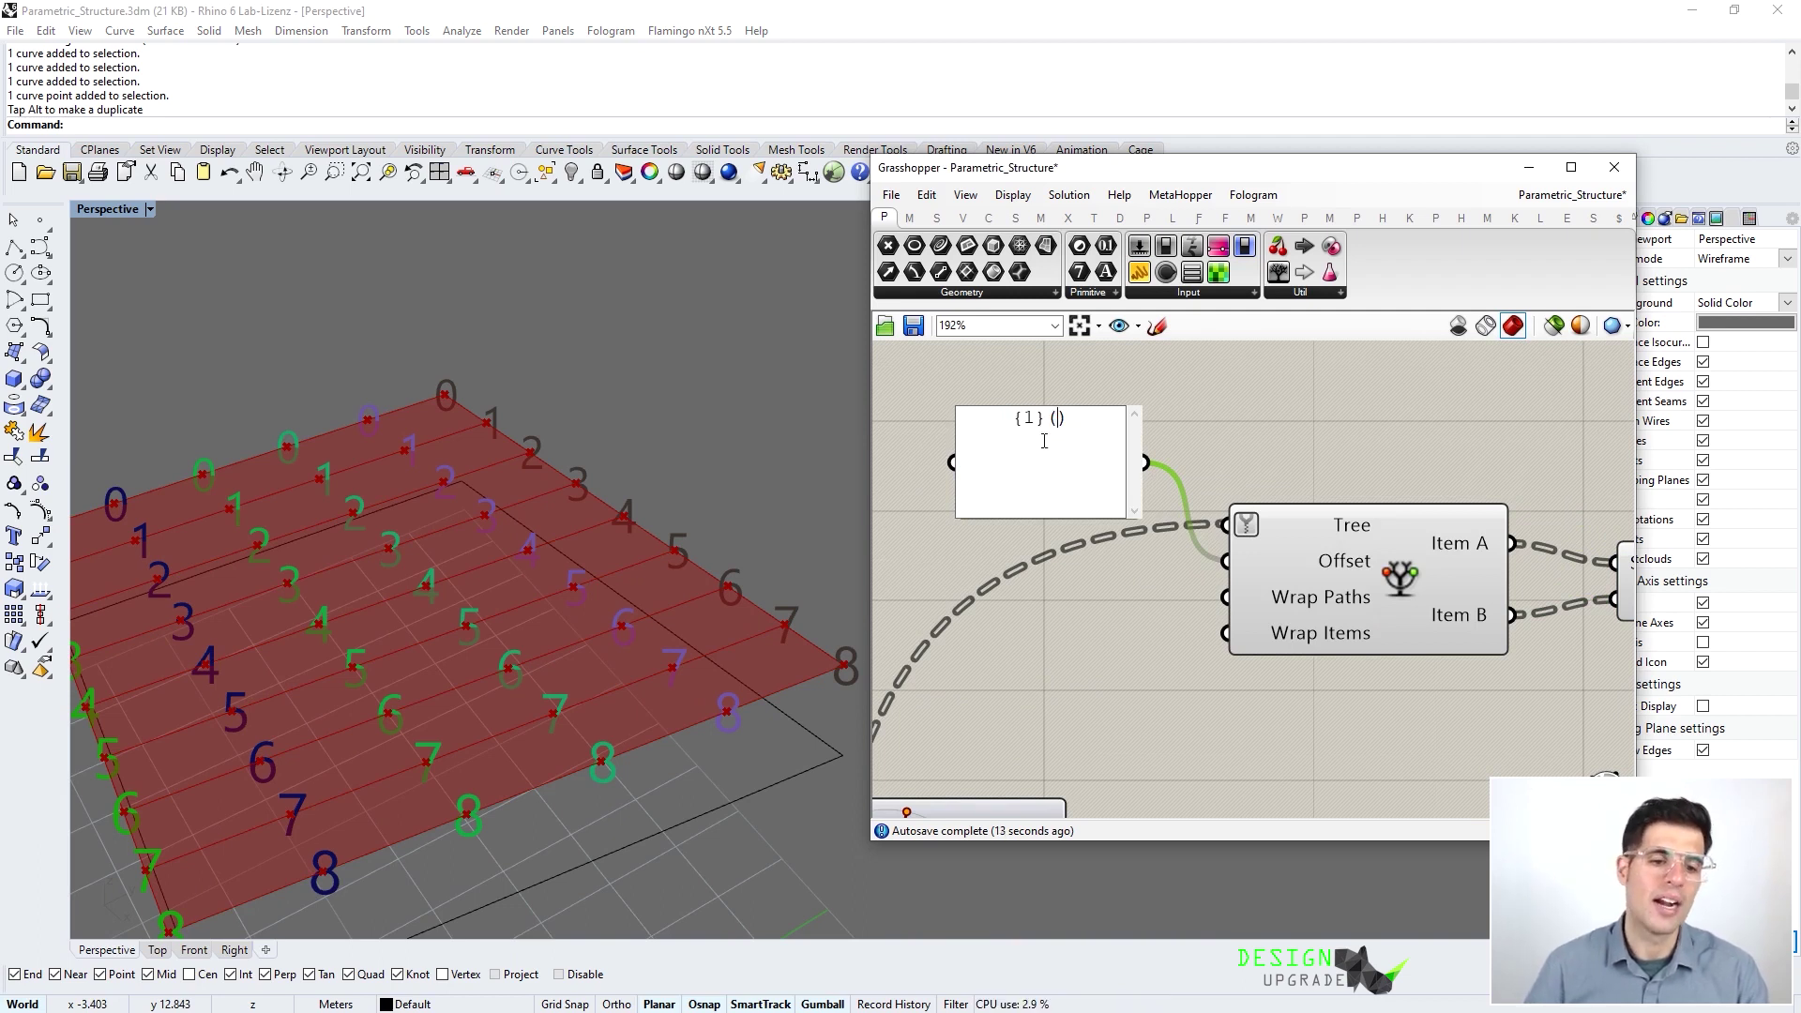
text(2)
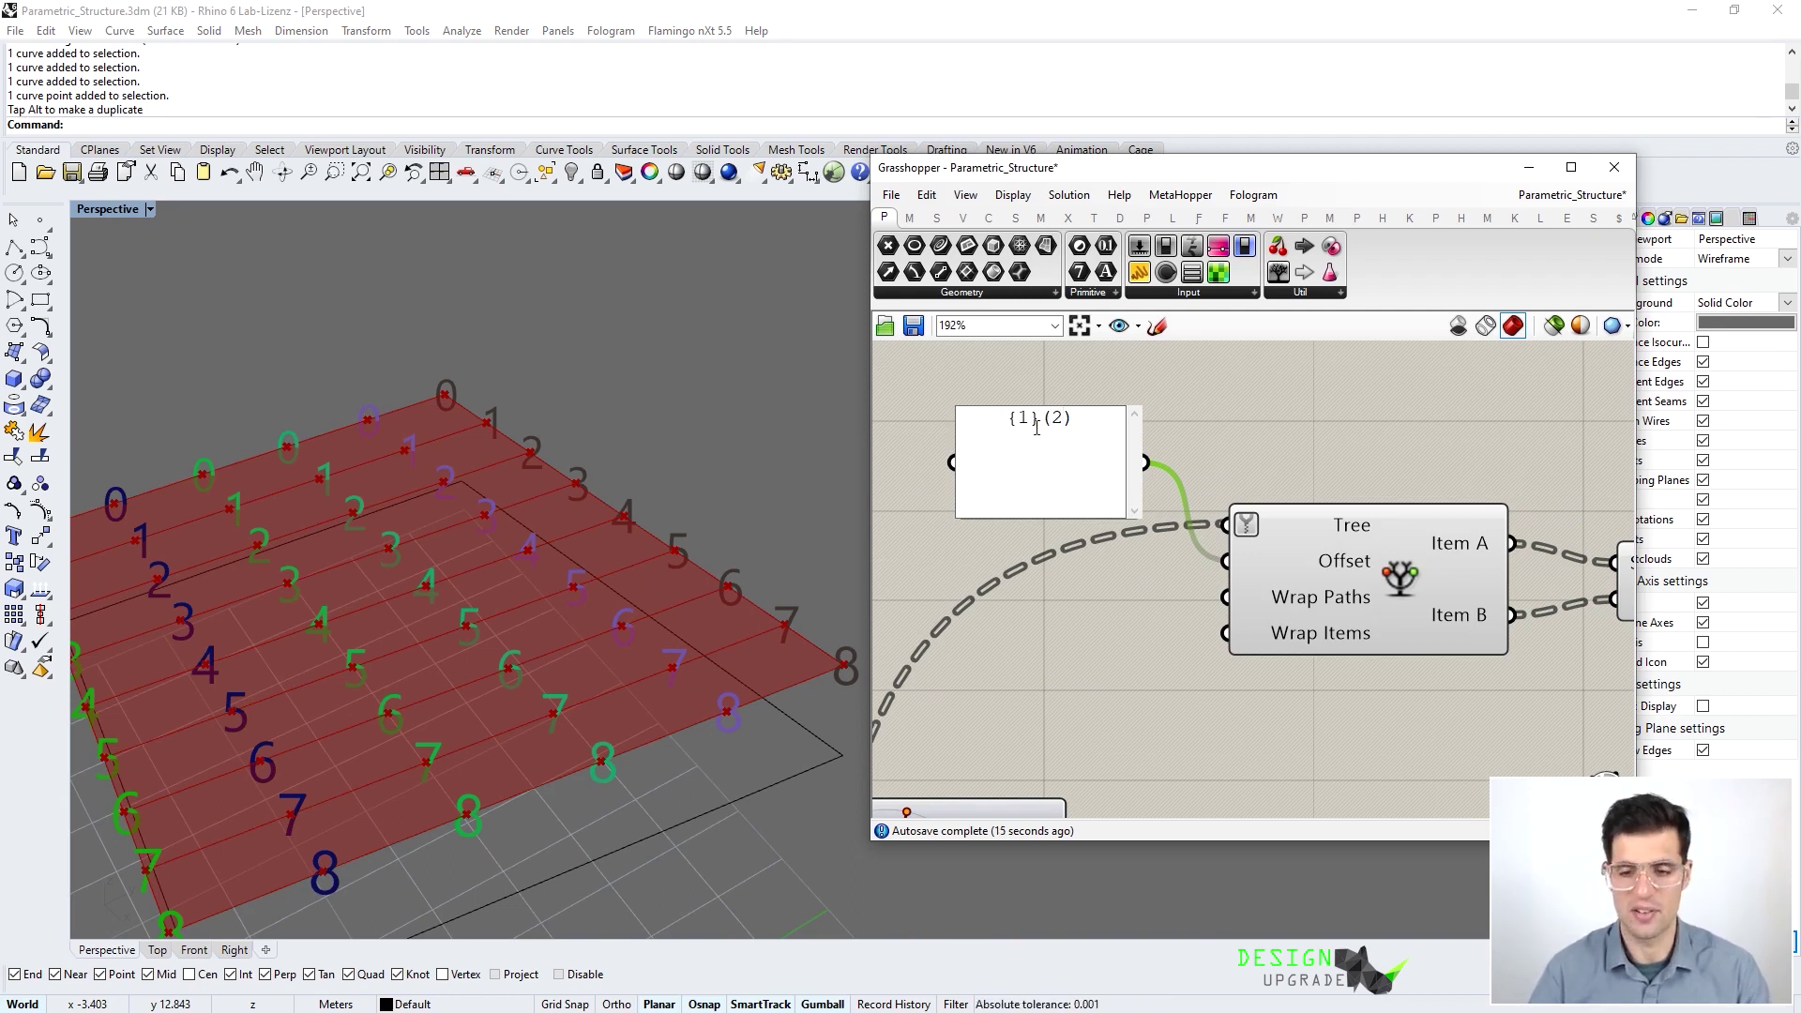
click(1330, 405)
right_drag(651, 483, 391, 469)
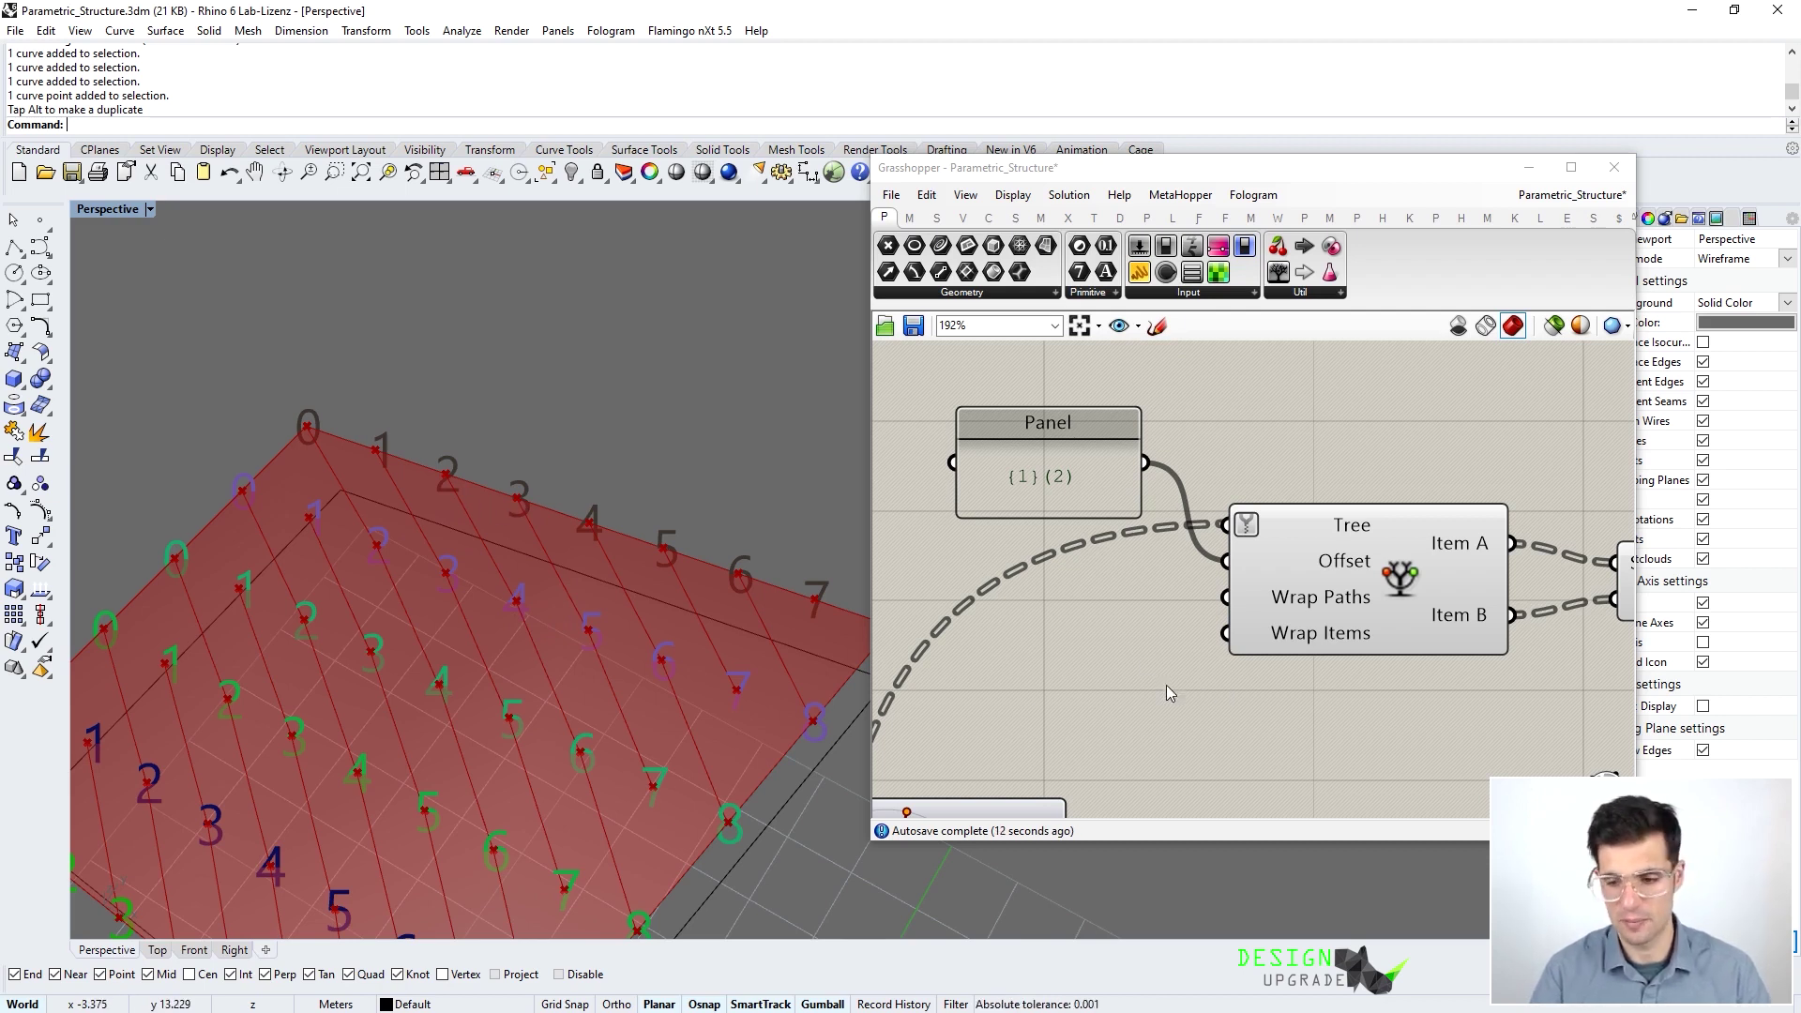
right_drag(725, 758, 681, 764)
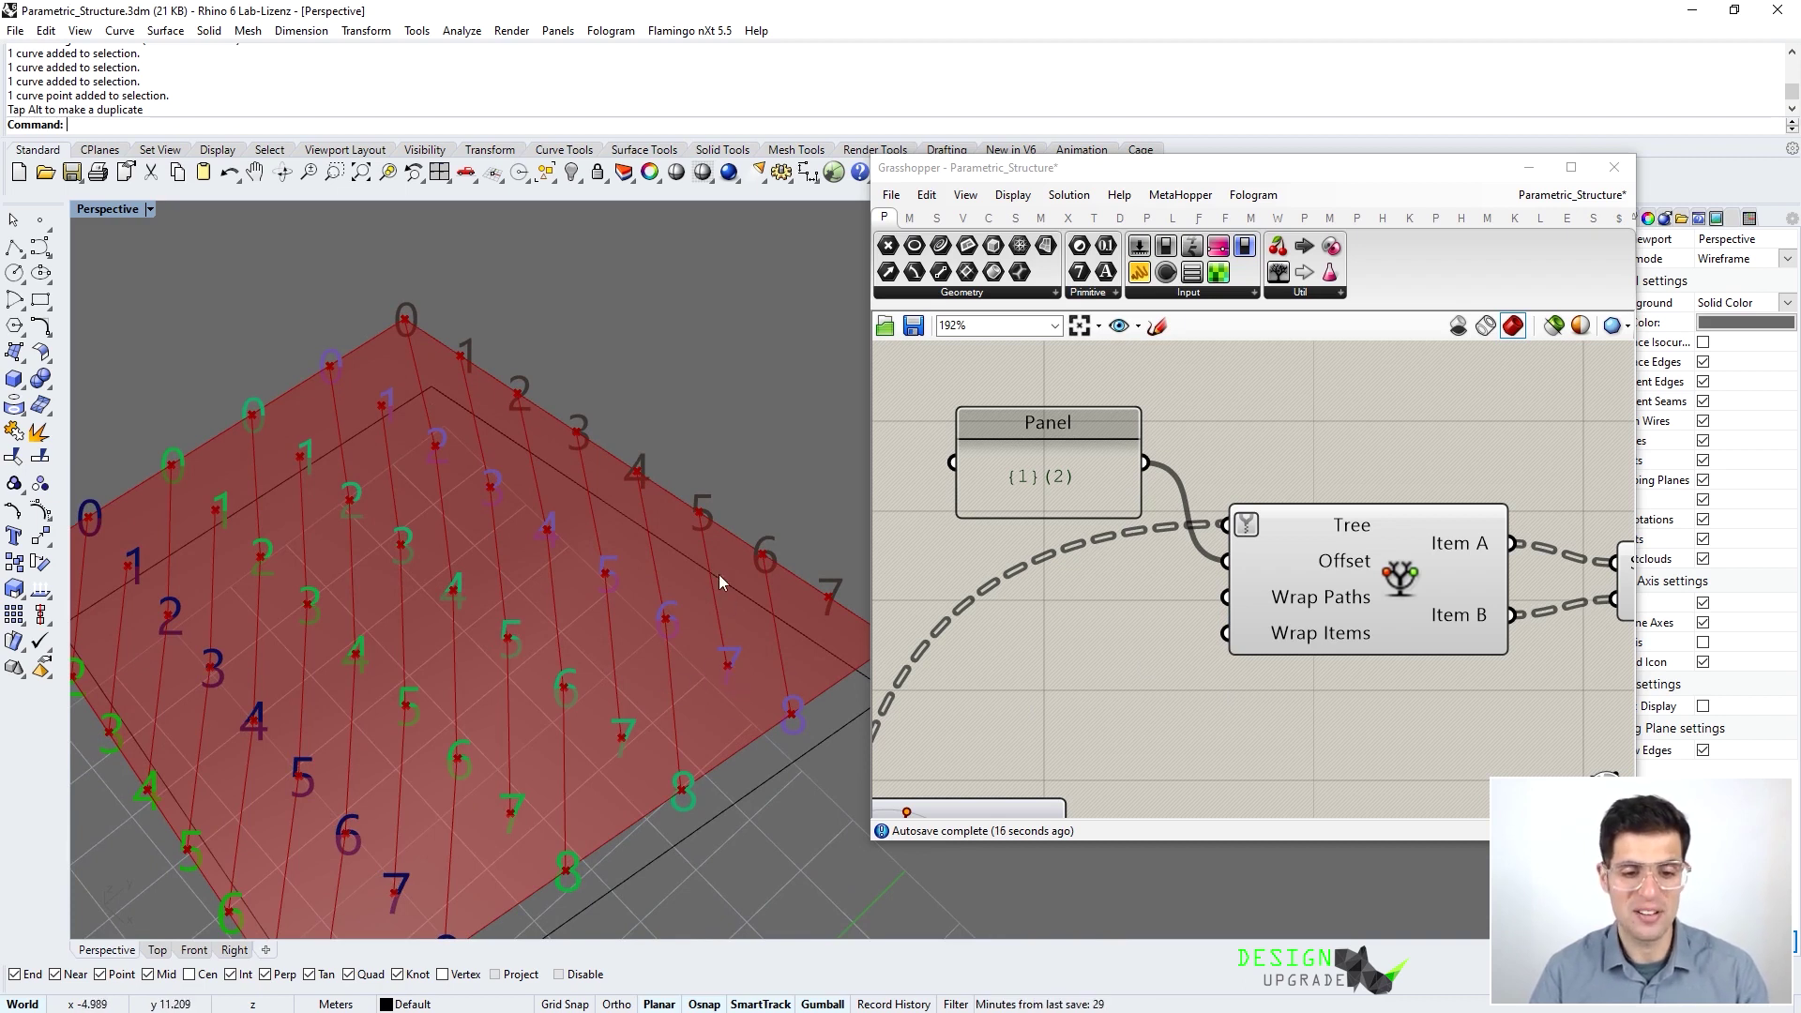
right_drag(727, 704, 720, 657)
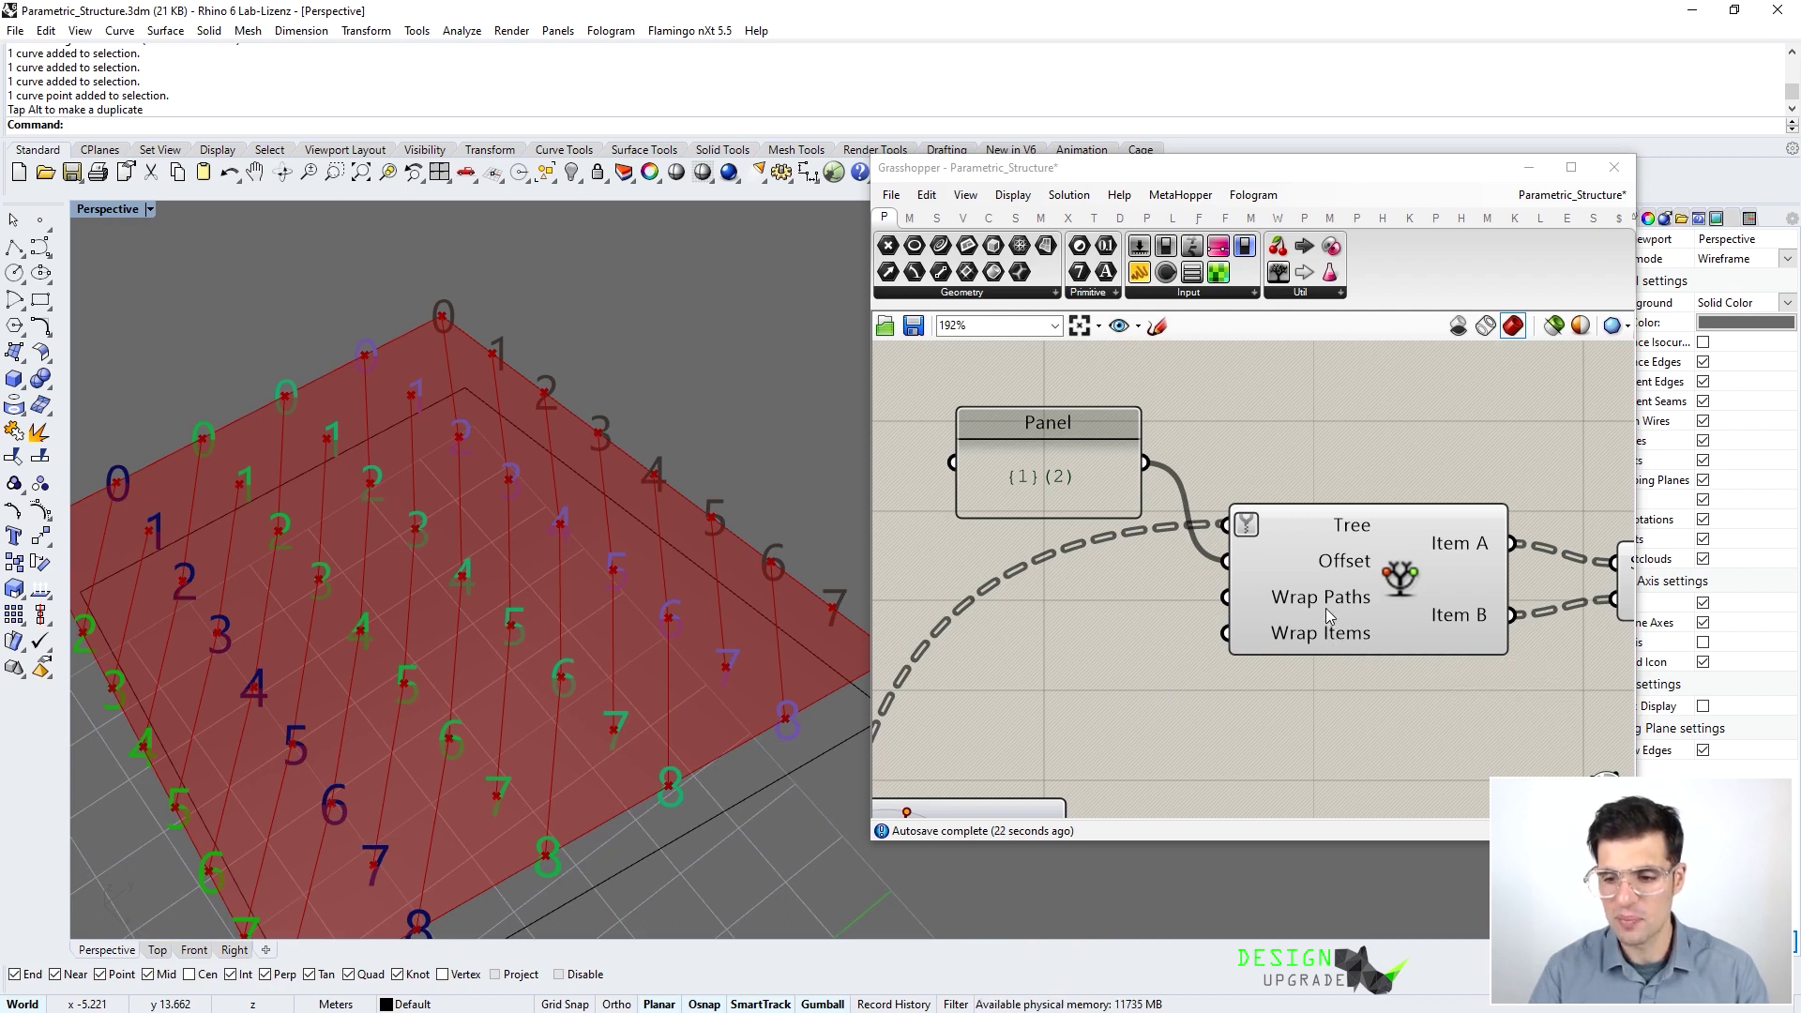
Add a Boolean Toggle set to True, connect it to the Relative Item's Wrap Paths input, and examine the wrapped lines
mouse_move(1326, 608)
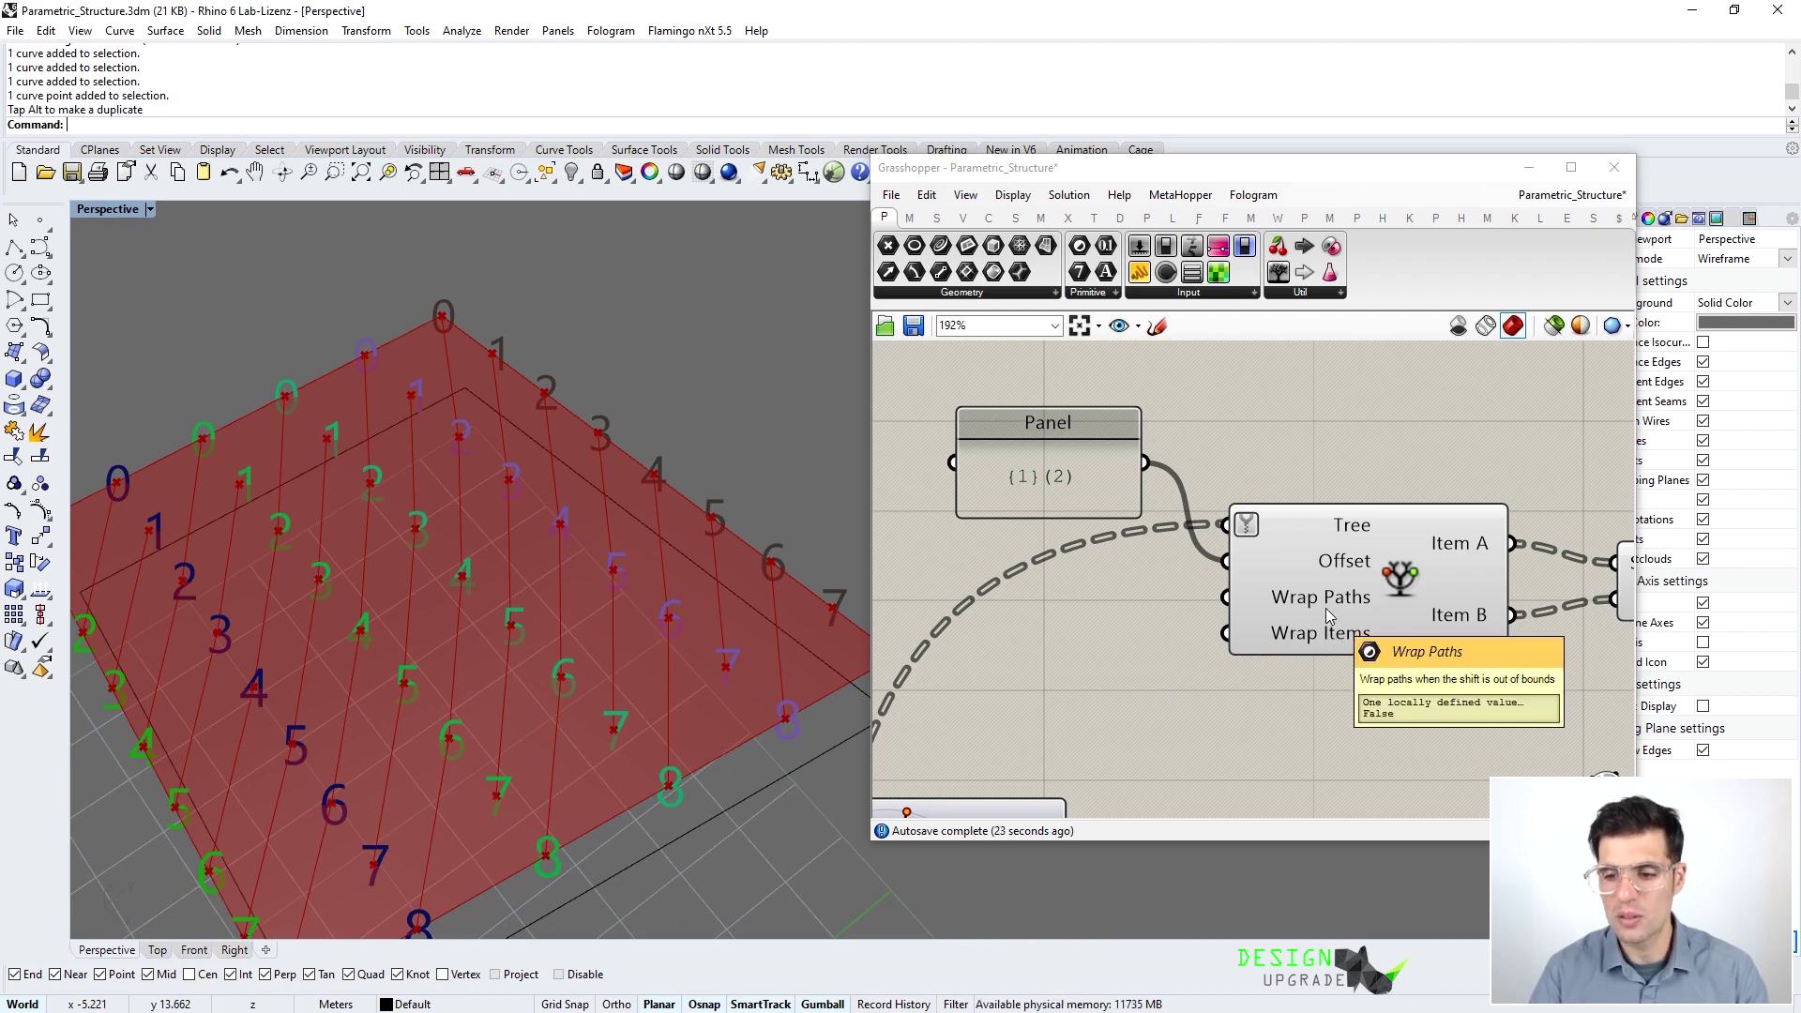
double_click(1118, 701)
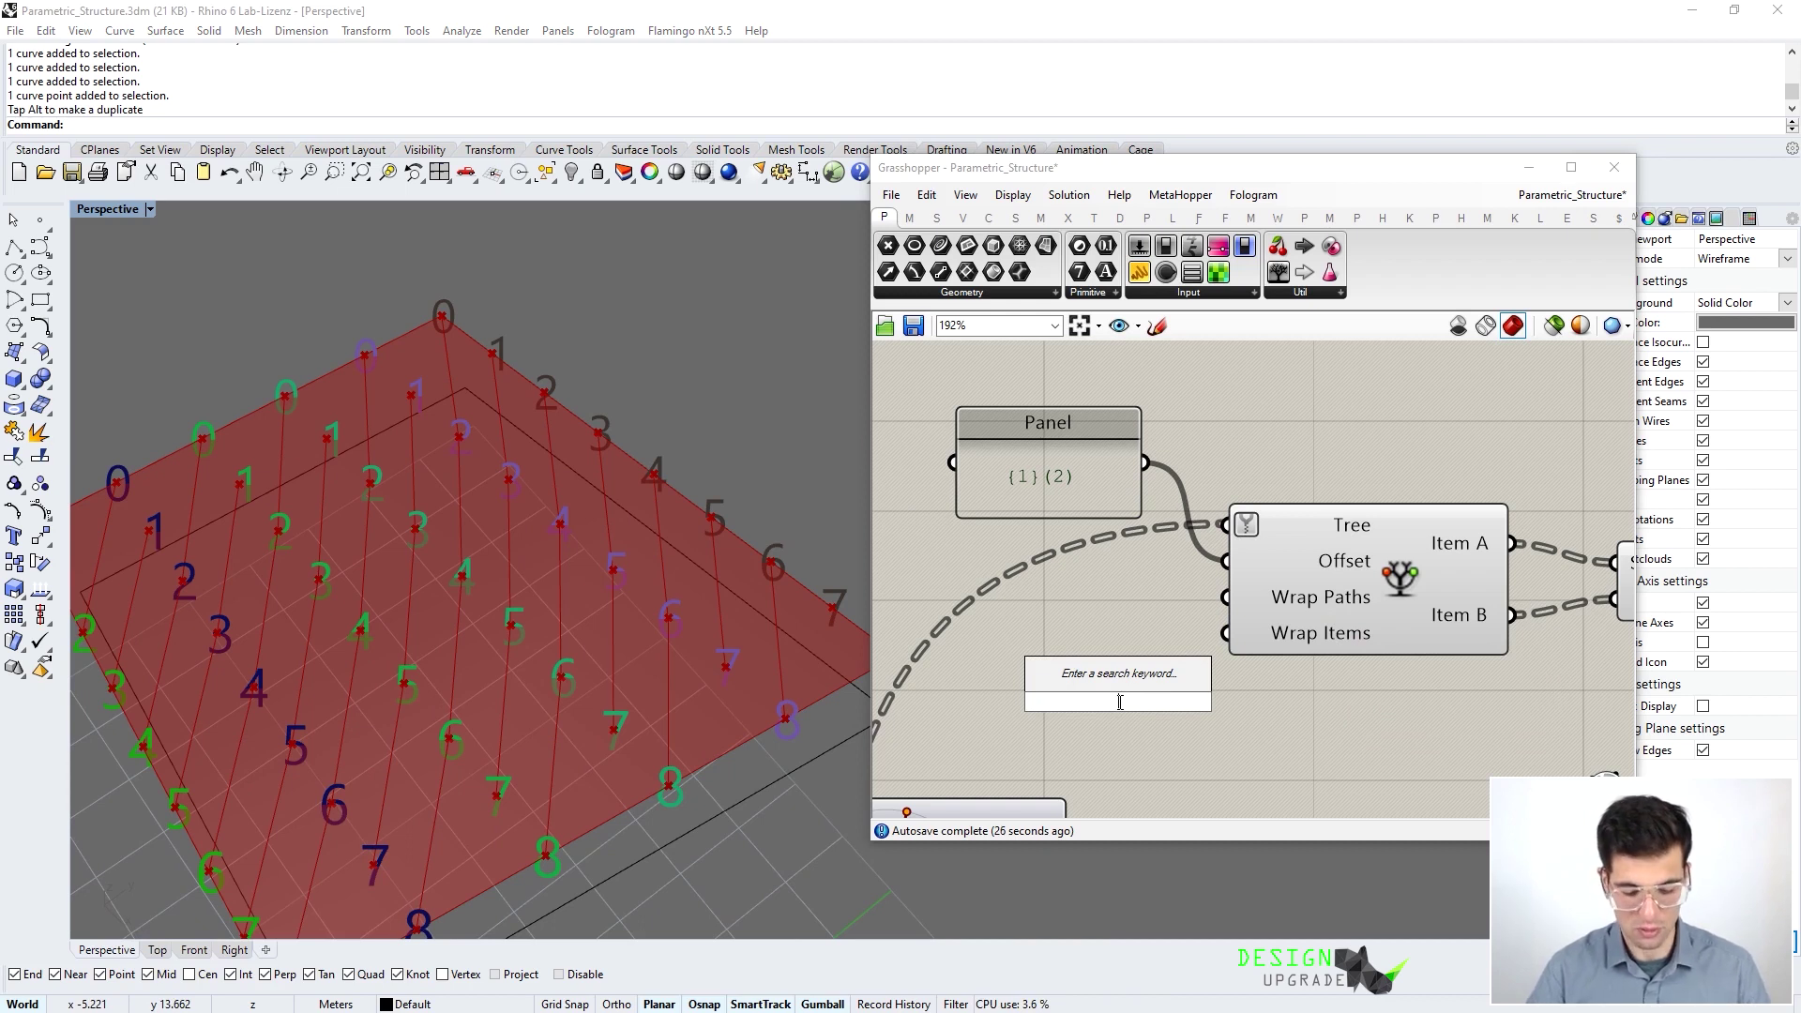
text(togg)
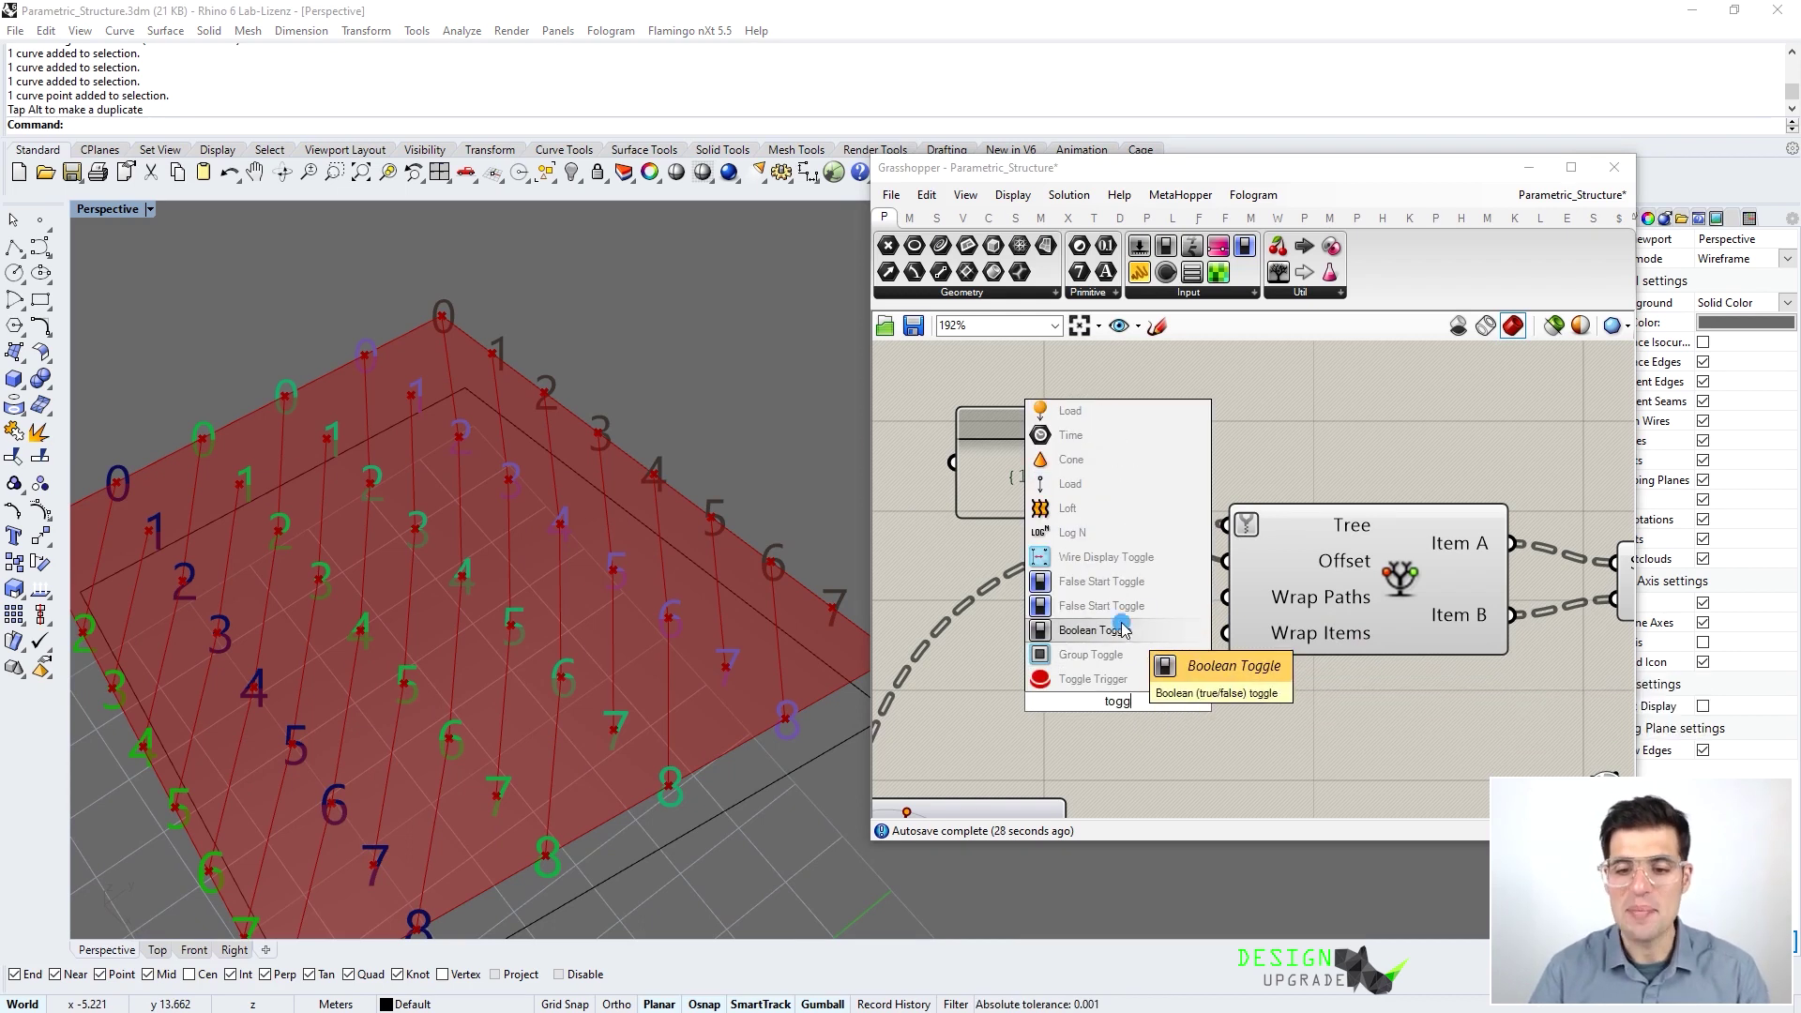
click(1124, 631)
double_click(1107, 677)
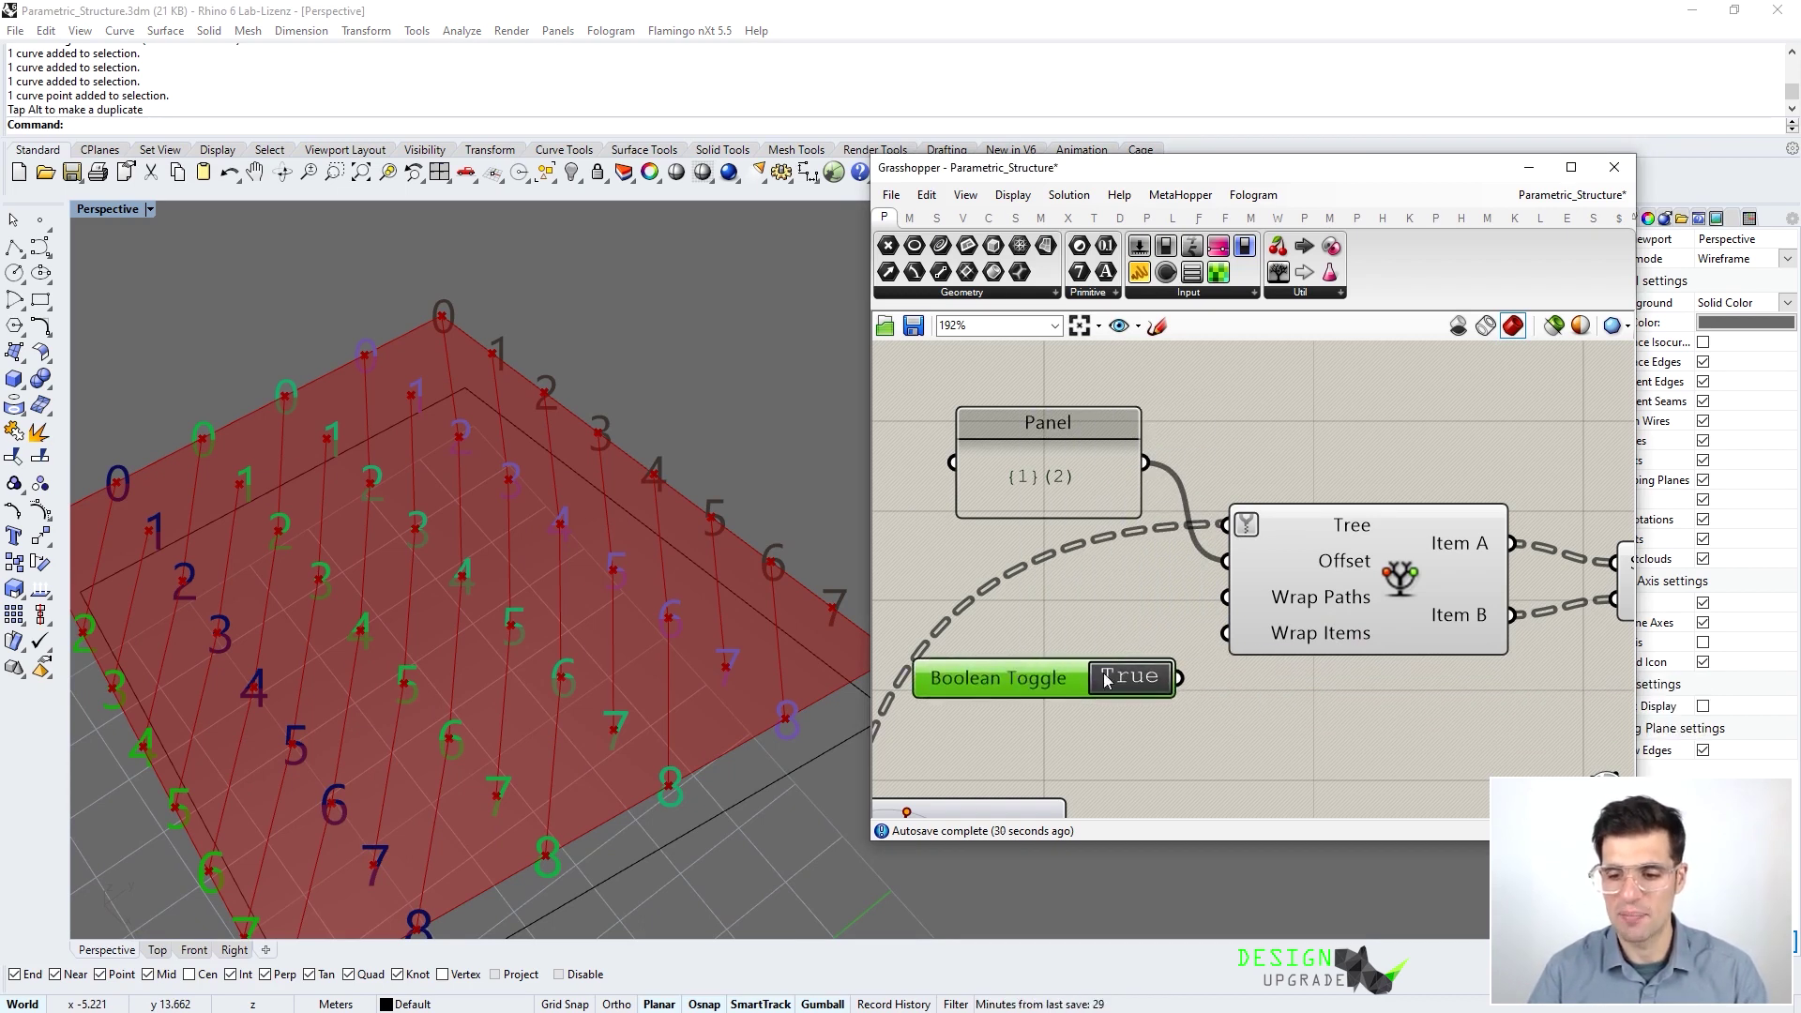
drag(1180, 677, 1225, 597)
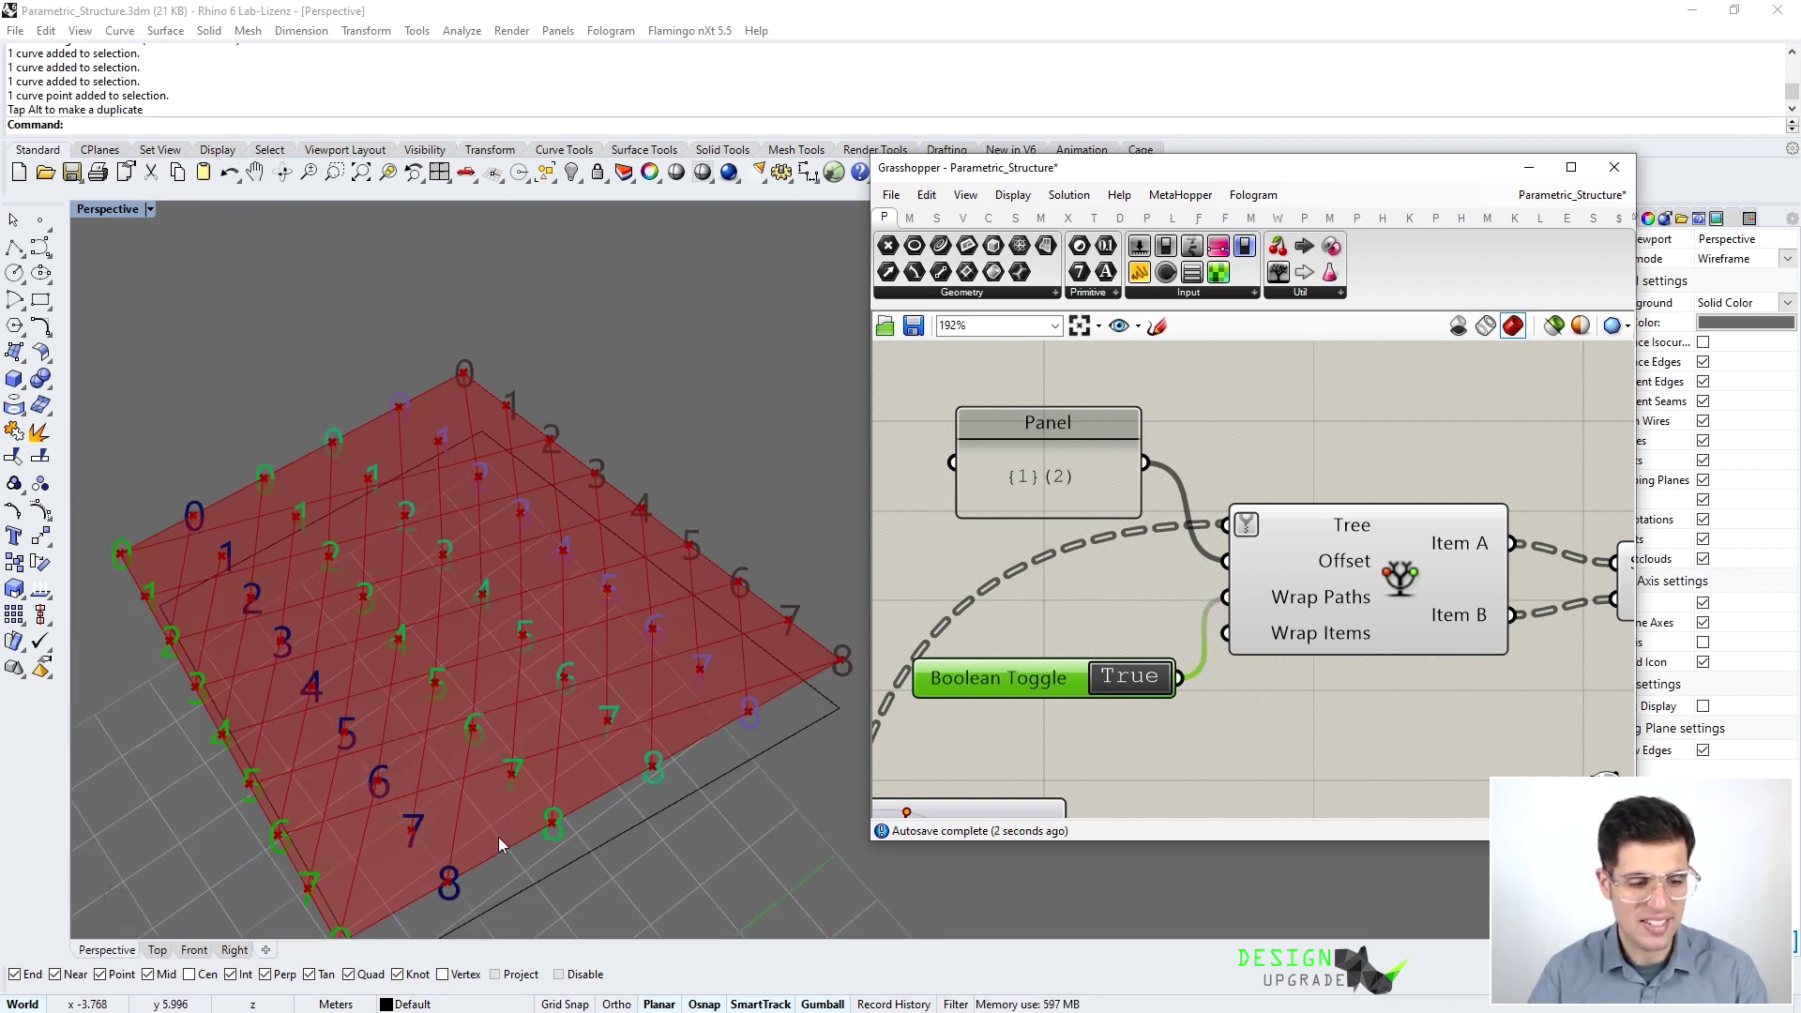
drag(1348, 595, 1359, 594)
drag(994, 675, 994, 632)
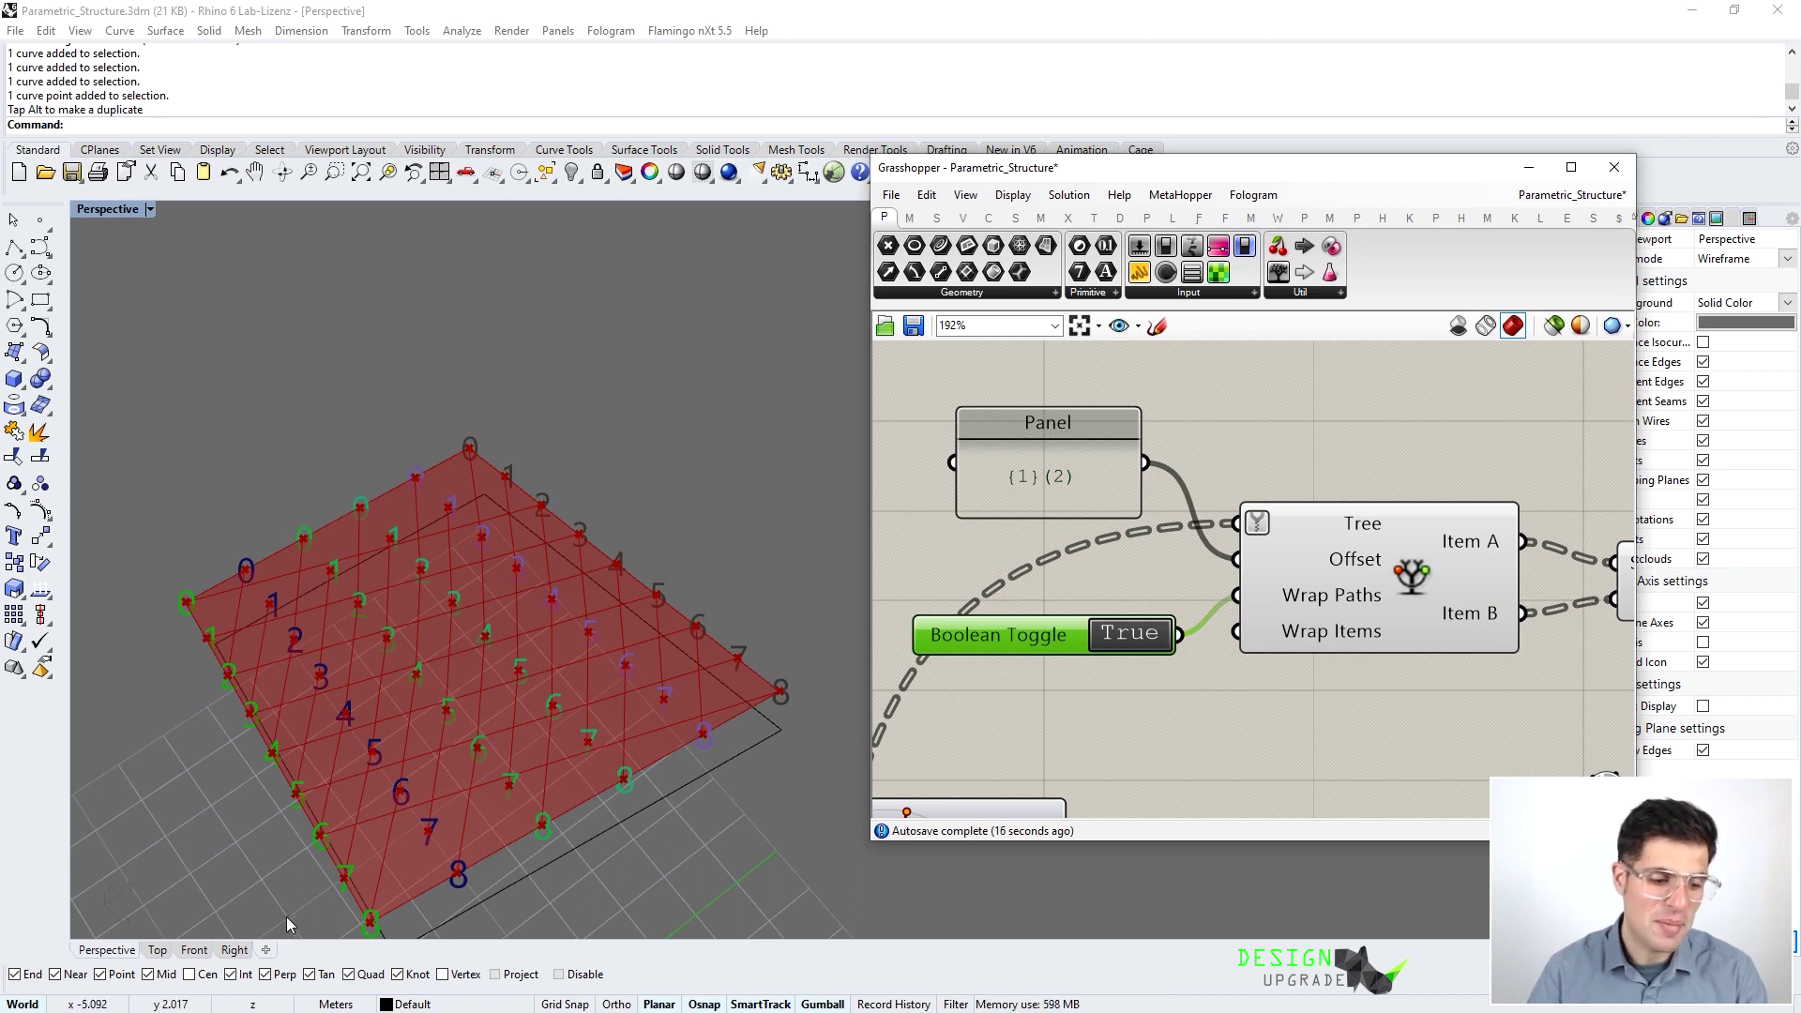
right_drag(300, 869, 337, 807)
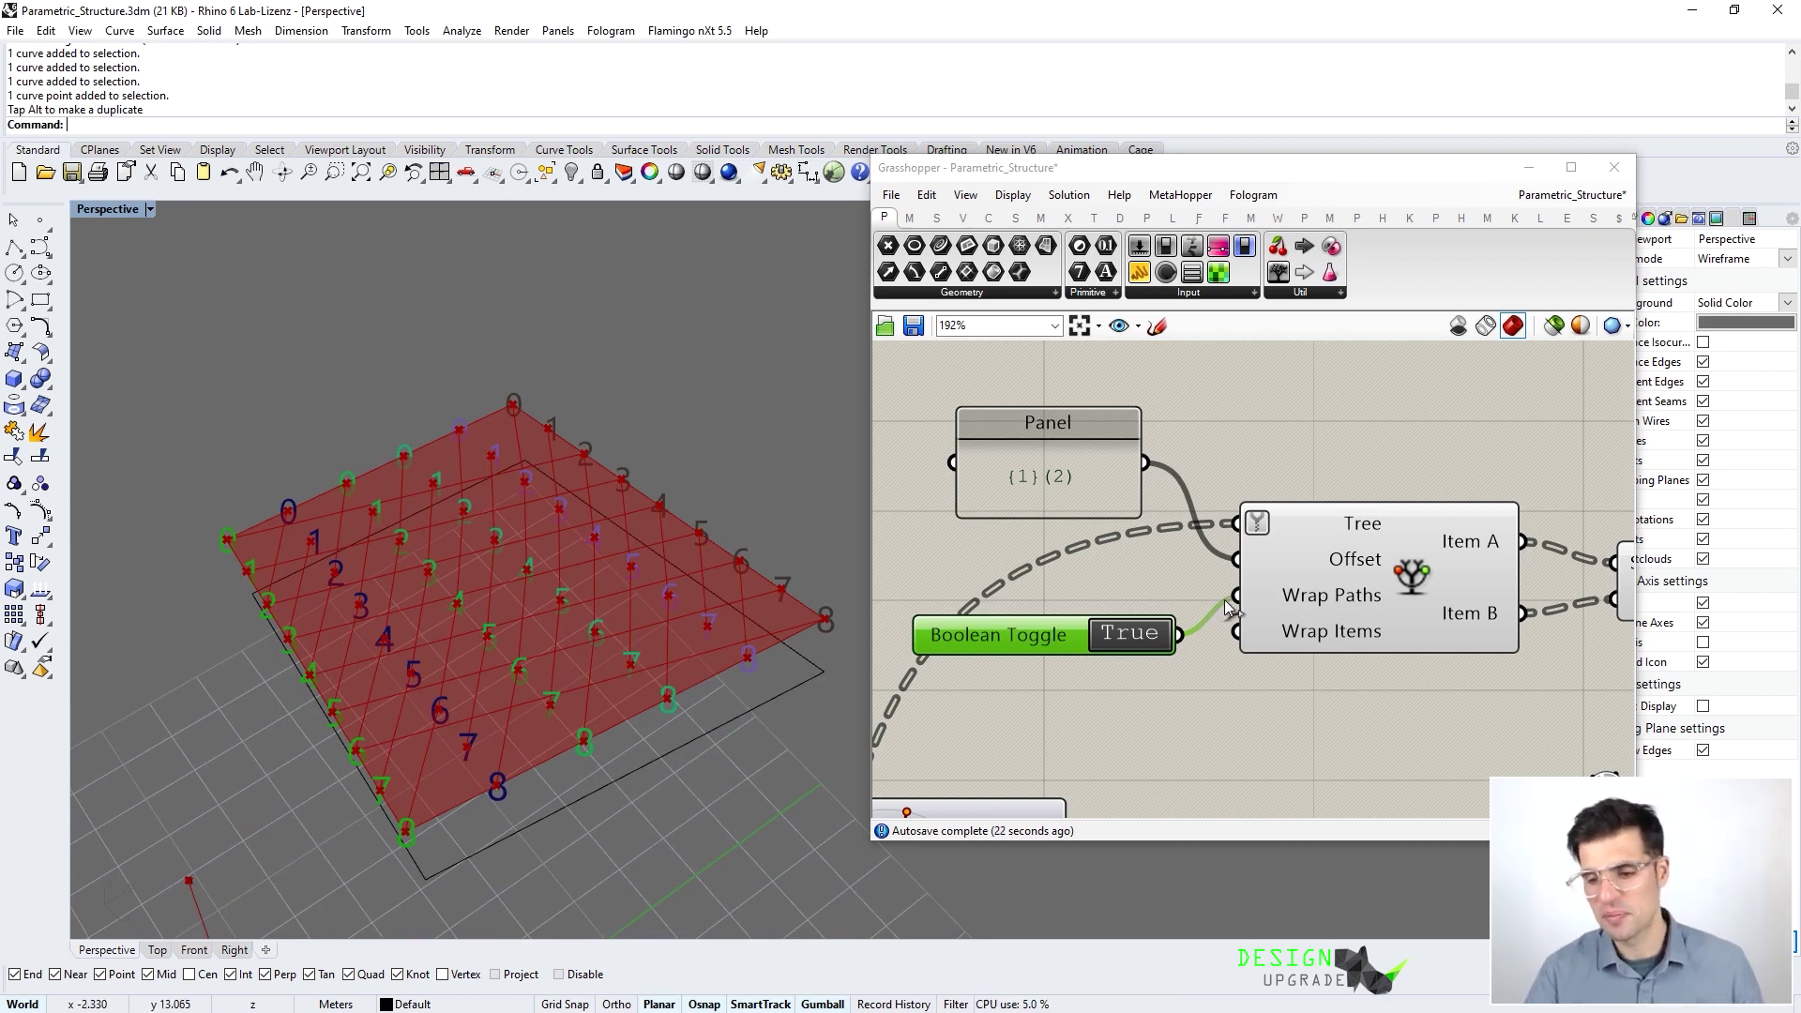
Connect the Boolean Toggle to the Wrap Items input and inspect the lines across the surface
drag(1180, 635, 1236, 631)
click(1195, 701)
mouse_move(662, 668)
right_down()
mouse_move(634, 699)
mouse_move(663, 677)
mouse_move(654, 691)
right_up()
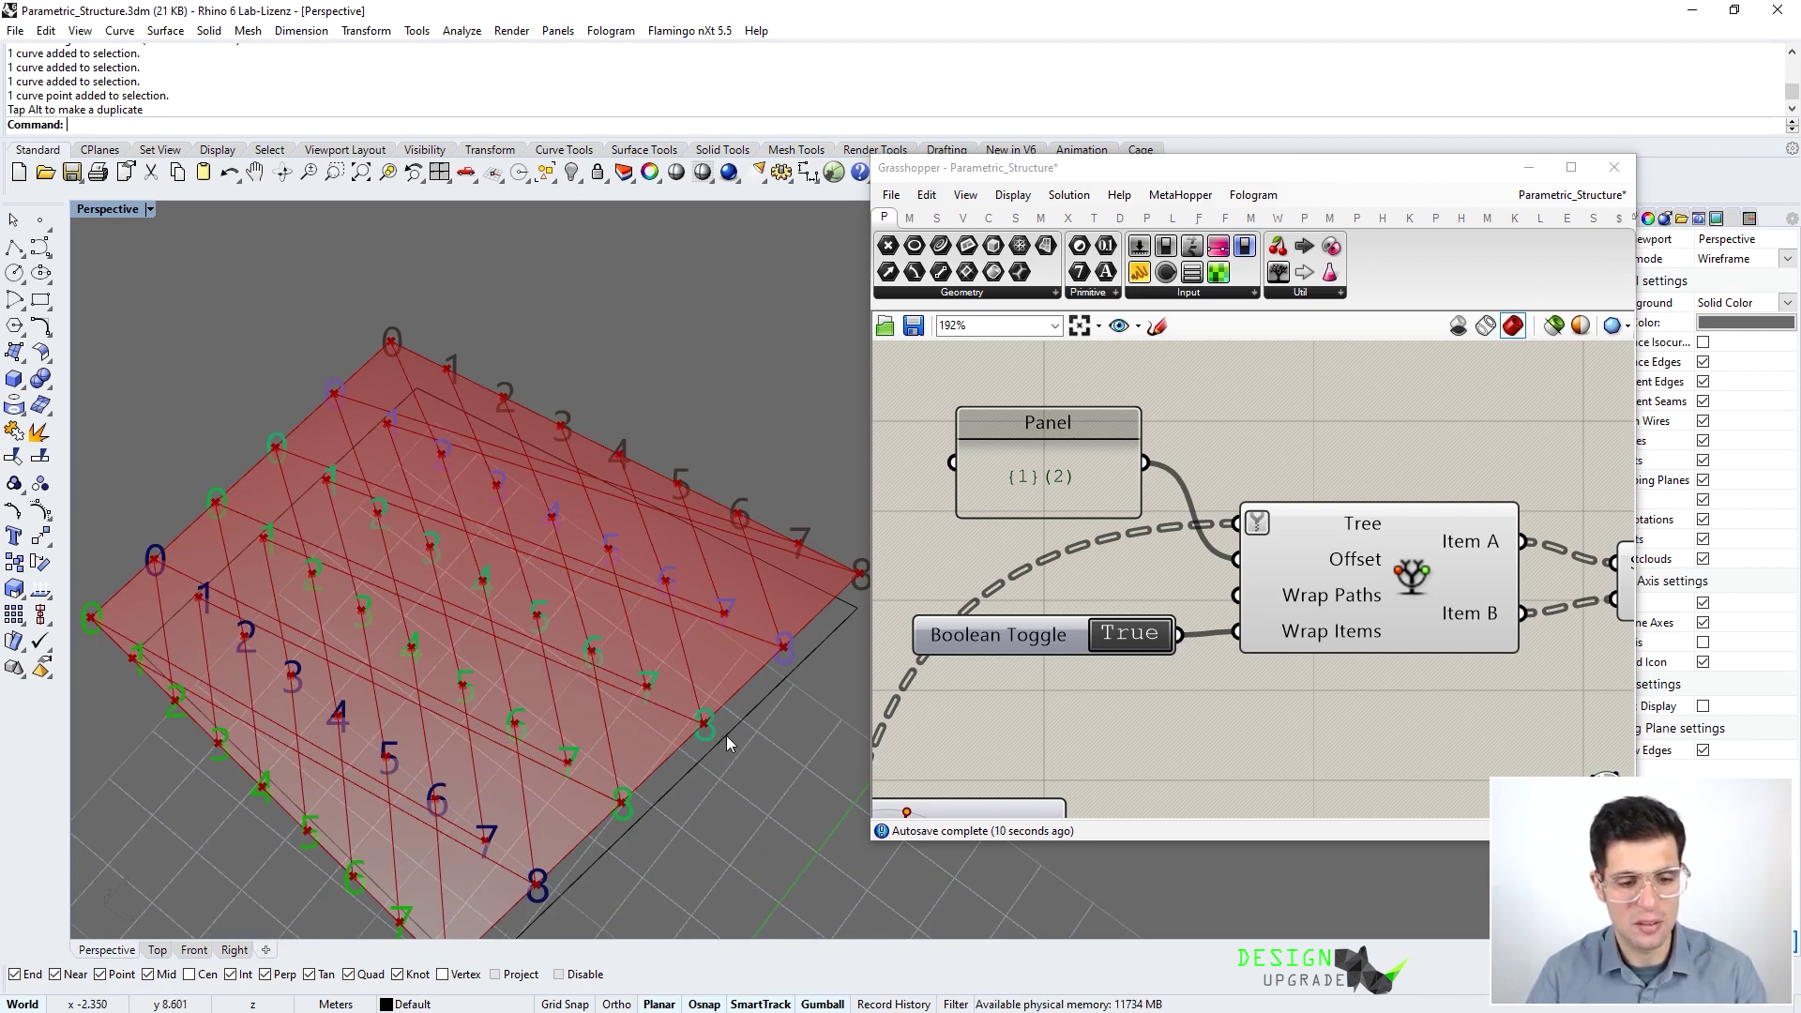
Delete the Boolean Toggle connected to the Relative Item component
click(1153, 686)
drag(1153, 689, 1069, 583)
key(Delete)
Select the data-tree demonstration components around the Relative Item and Line on the canvas
scroll(1113, 574, down, 3)
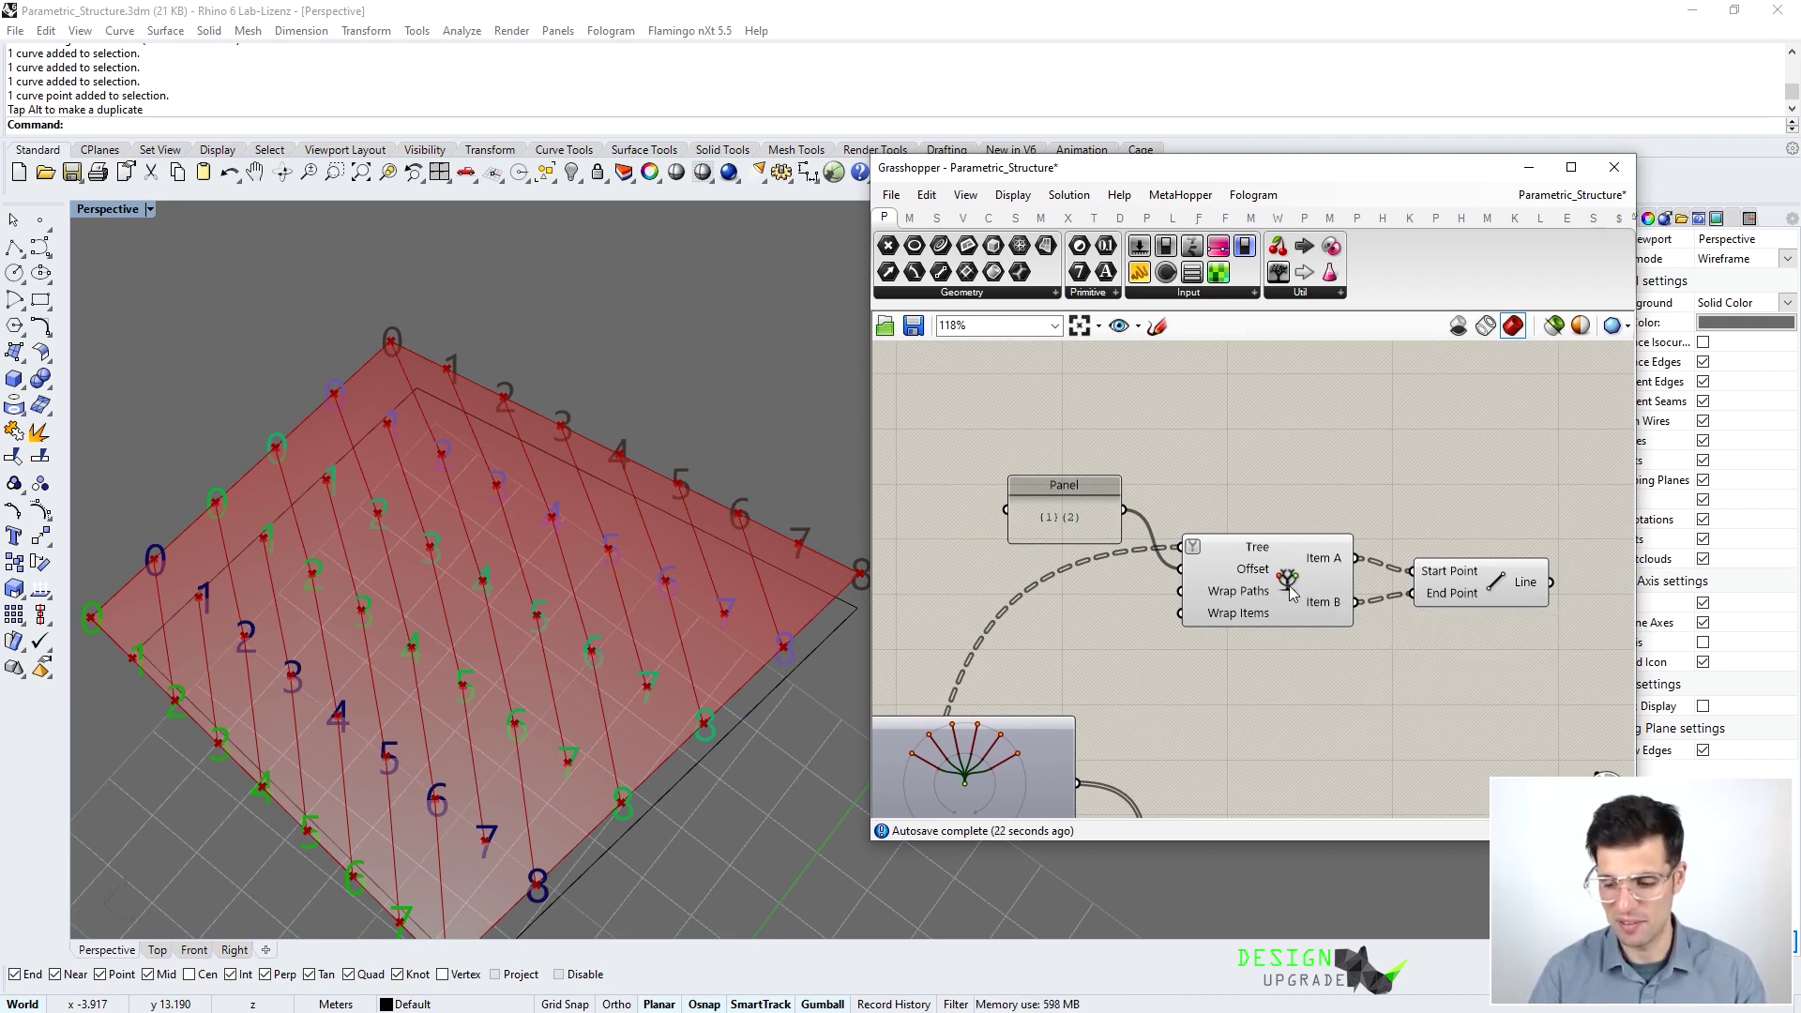
scroll(1312, 591, down, 5)
scroll(1313, 591, up, 2)
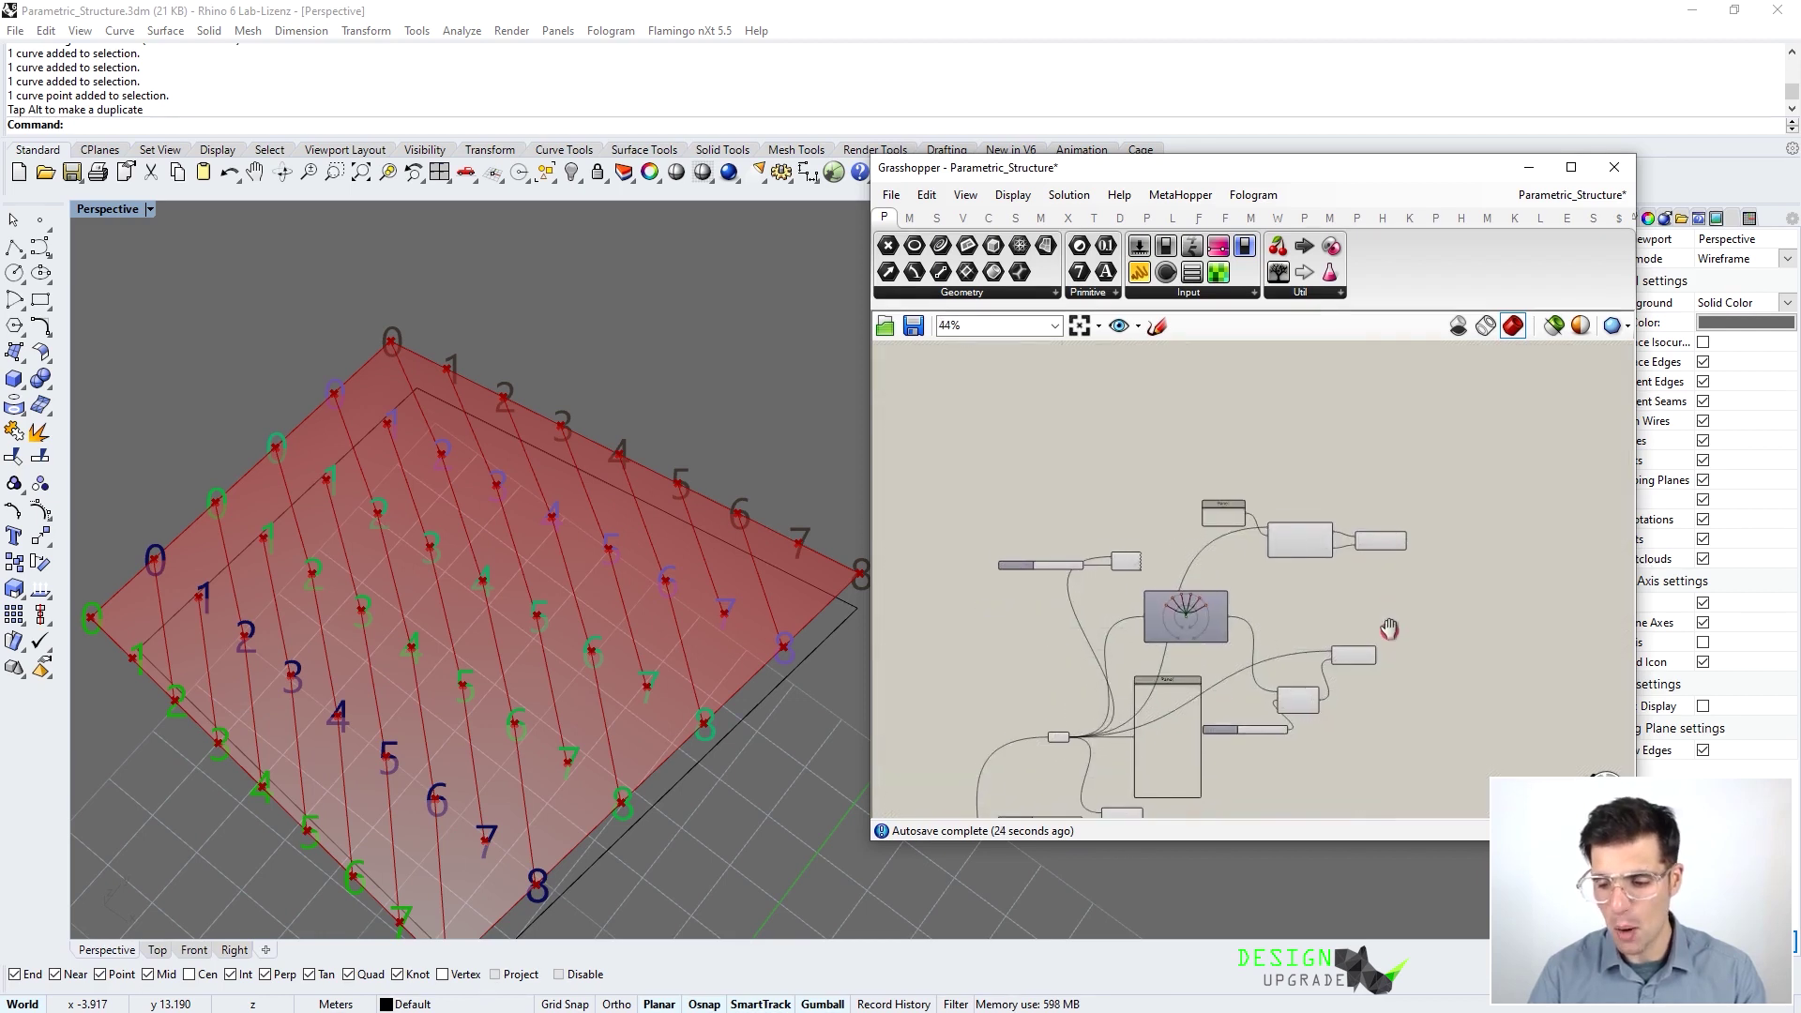
scroll(1258, 589, down, 4)
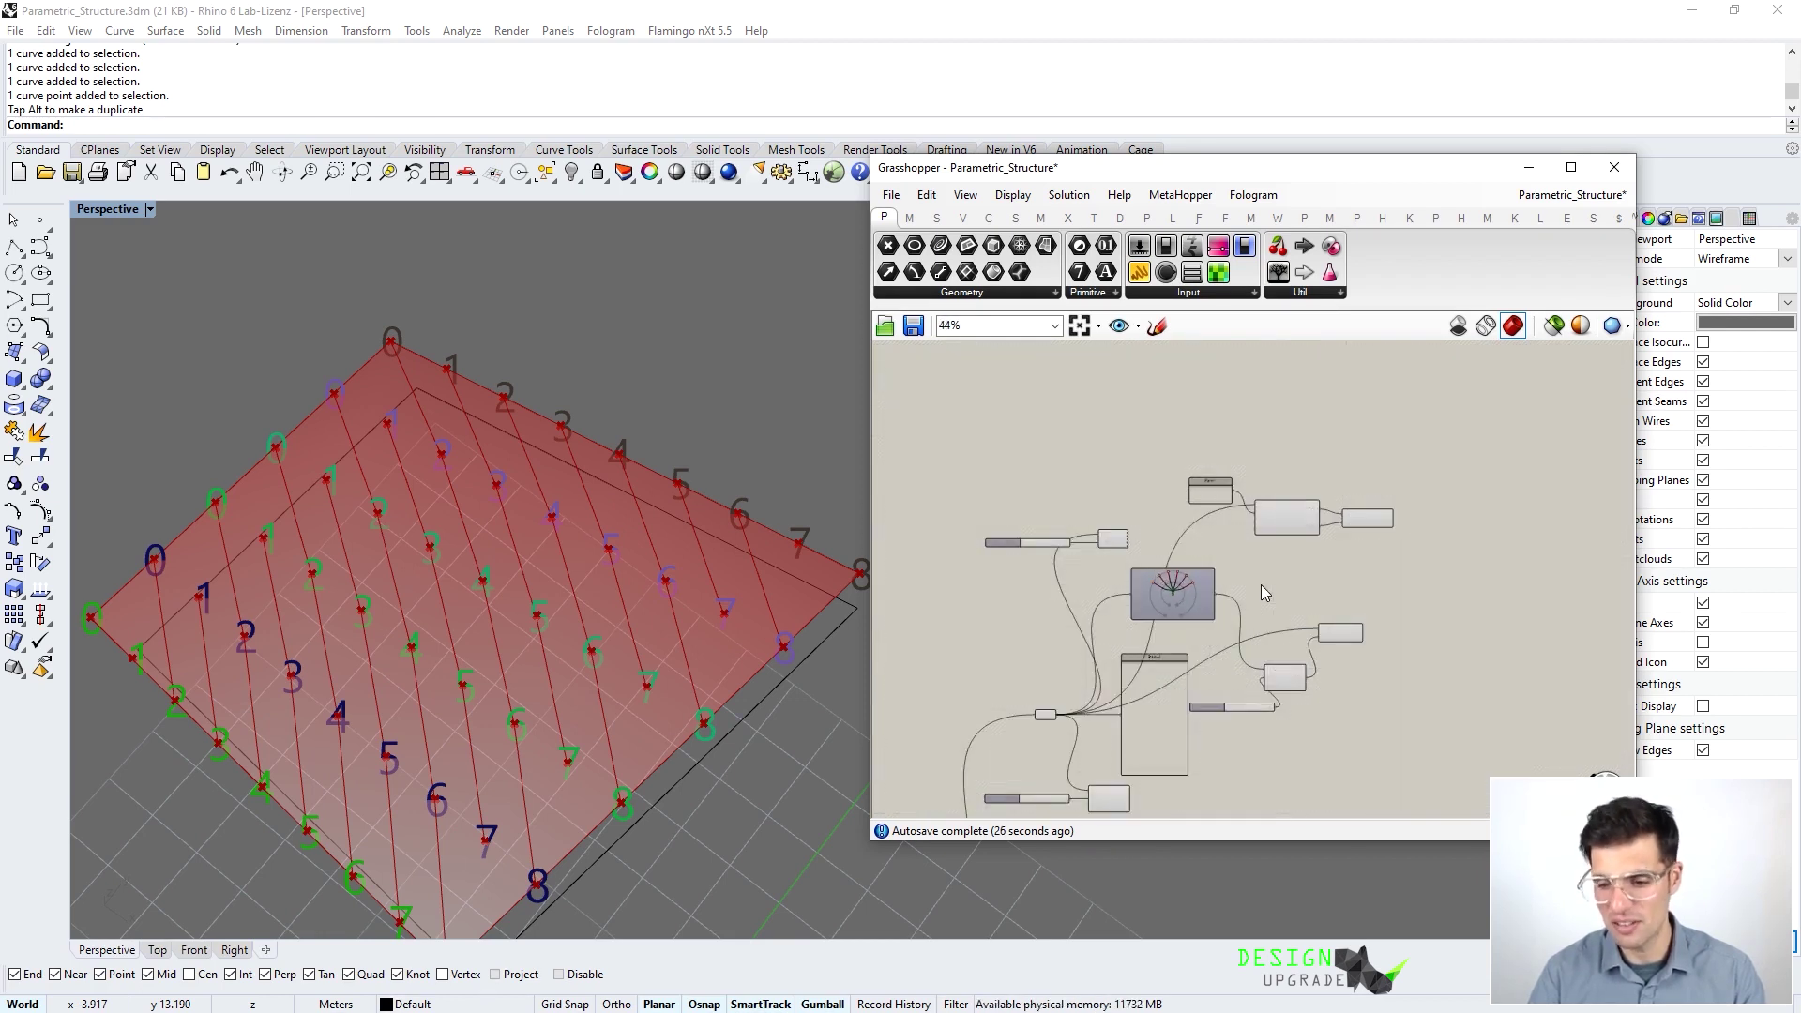
drag(1510, 398, 1084, 696)
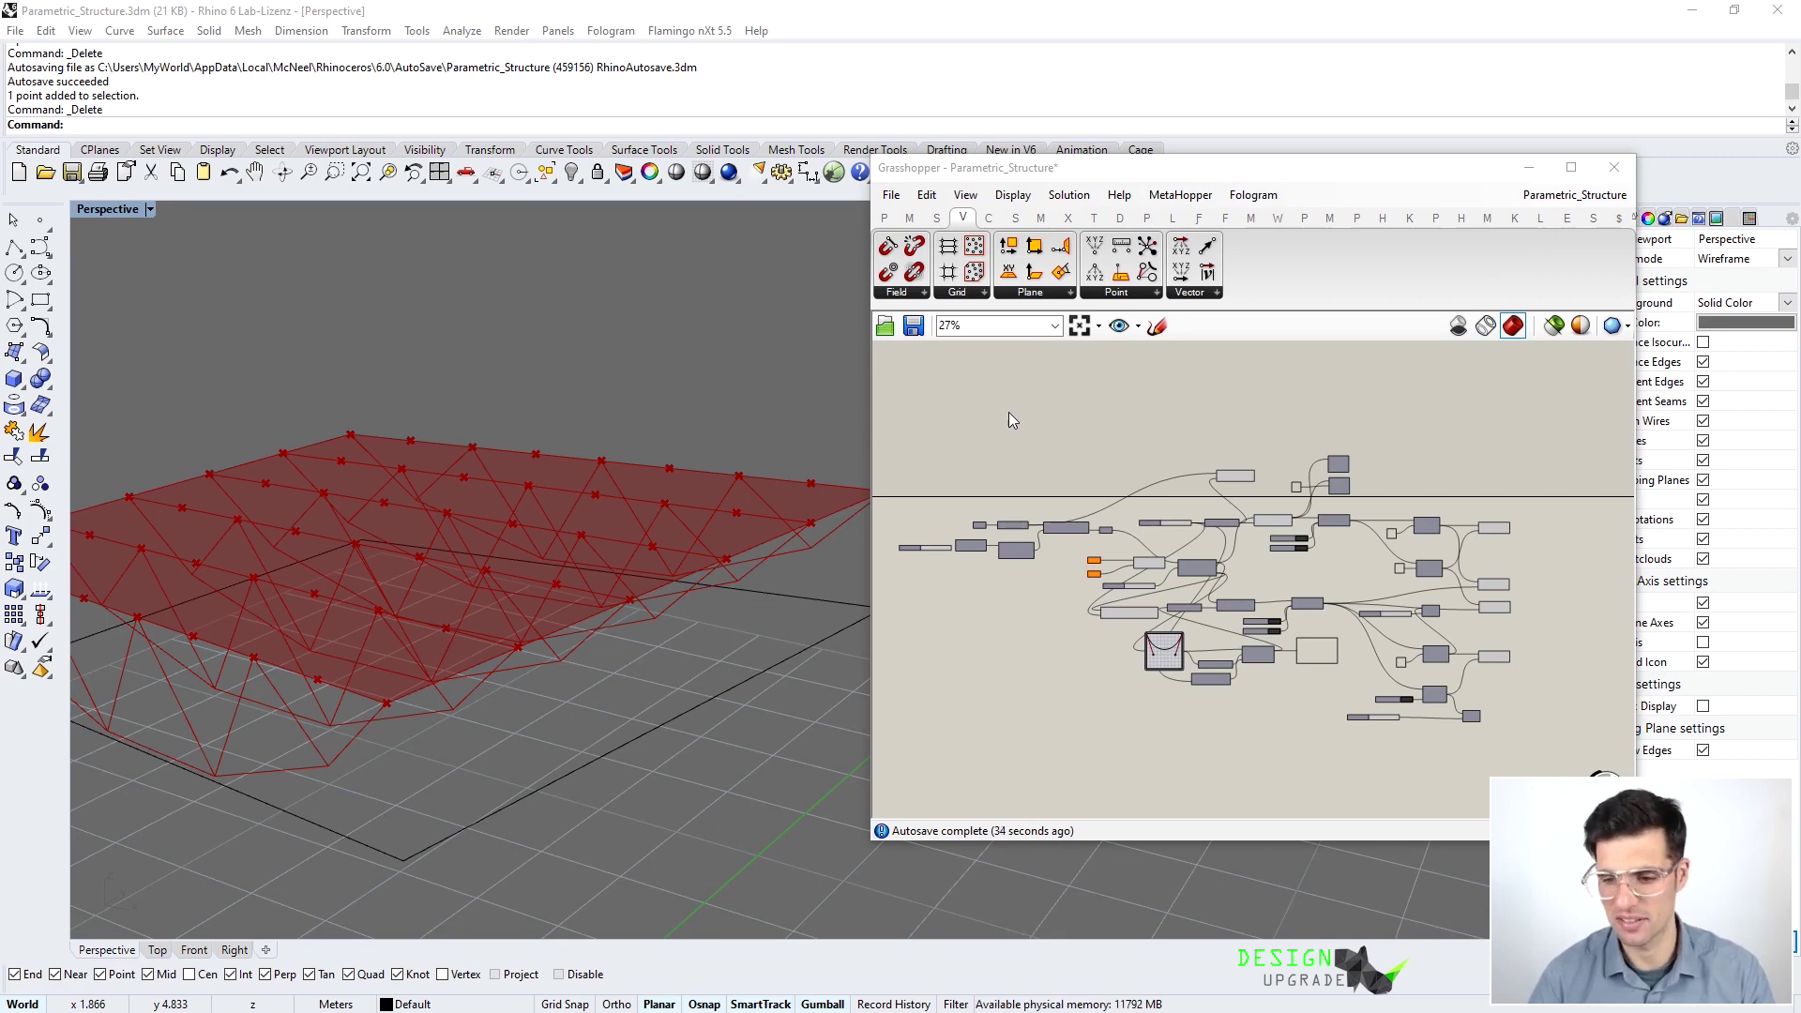
Save the parametric structure definition and save a copy of it as Parametric_Structure_2.gh
scroll(1386, 539, up, 1)
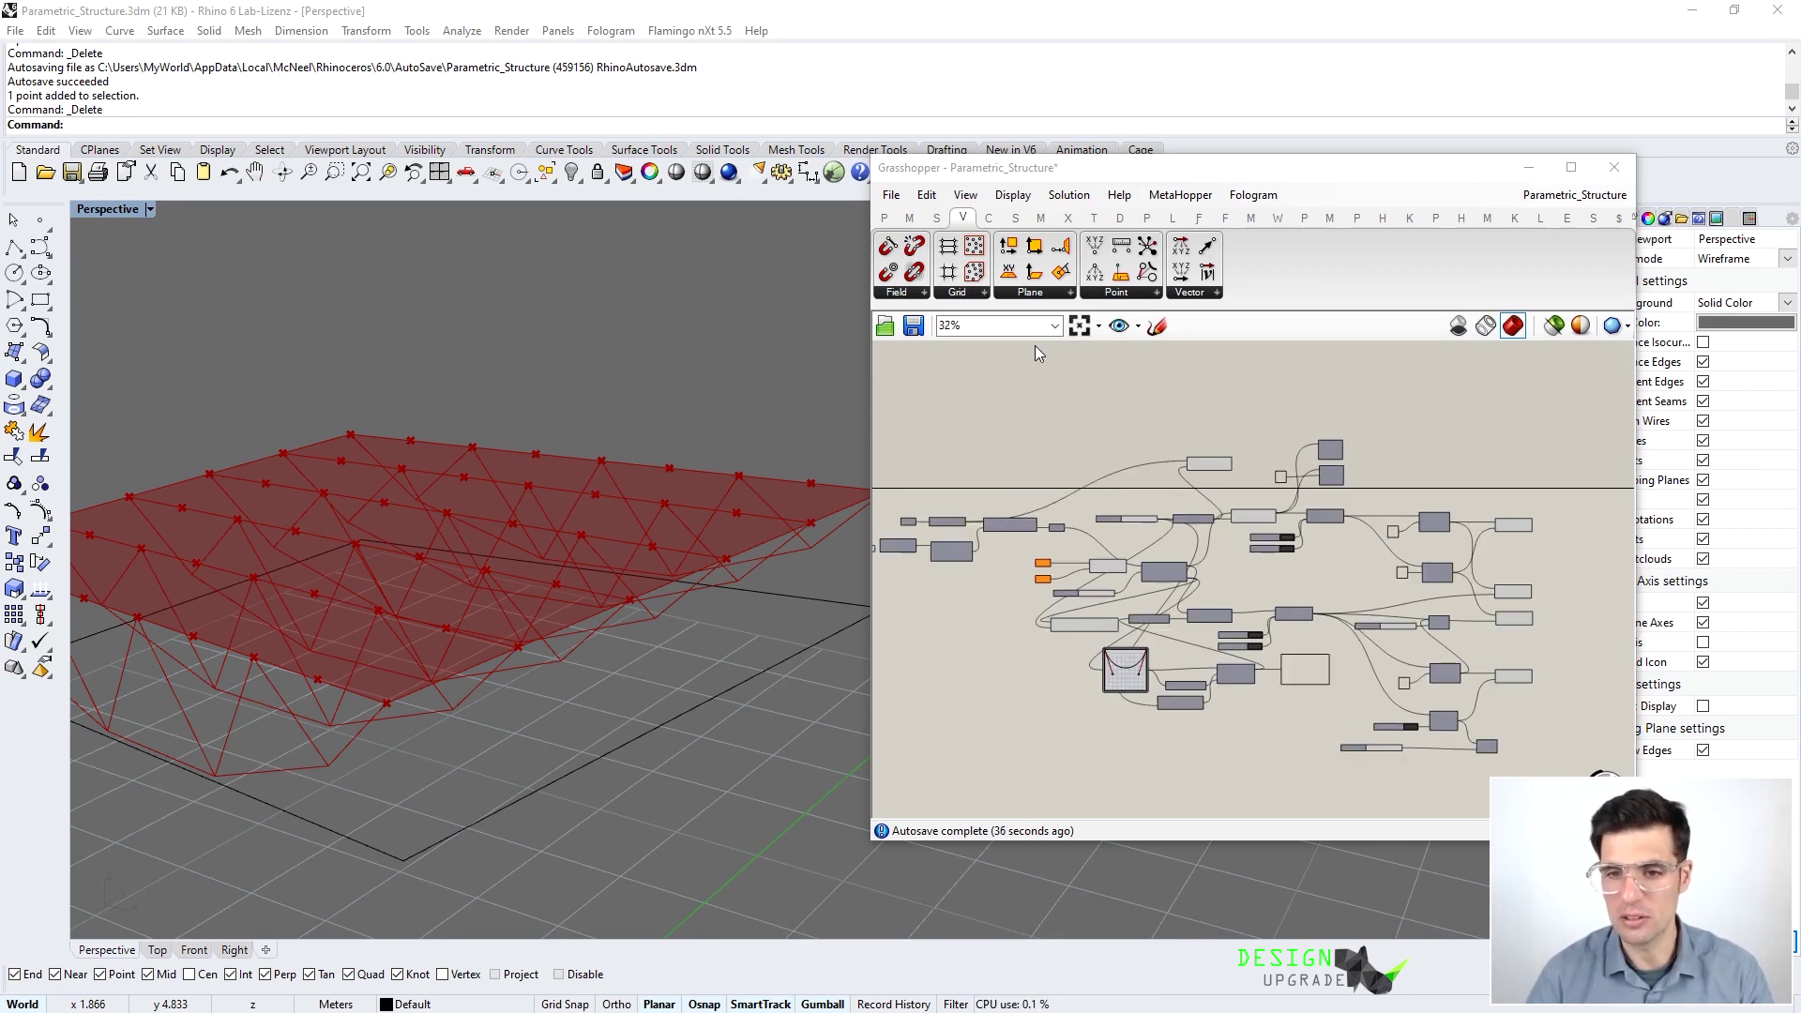
click(914, 326)
click(891, 194)
key(Escape)
click(891, 194)
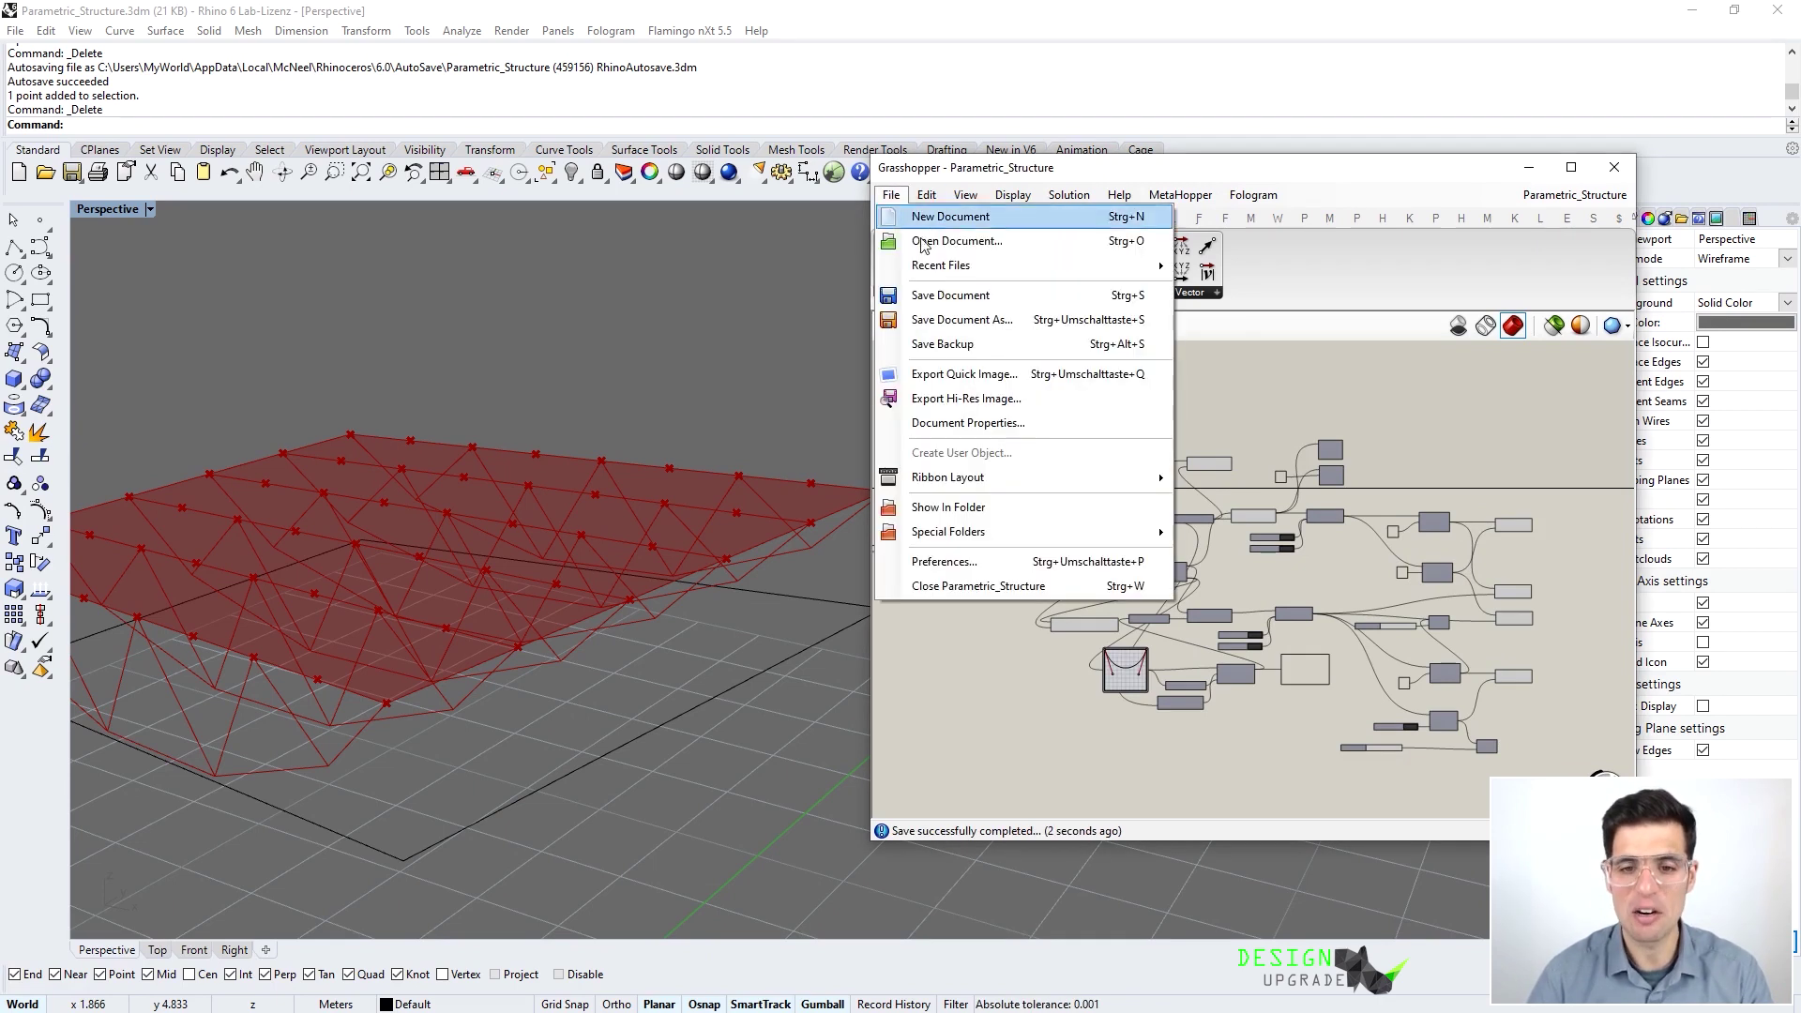
click(961, 325)
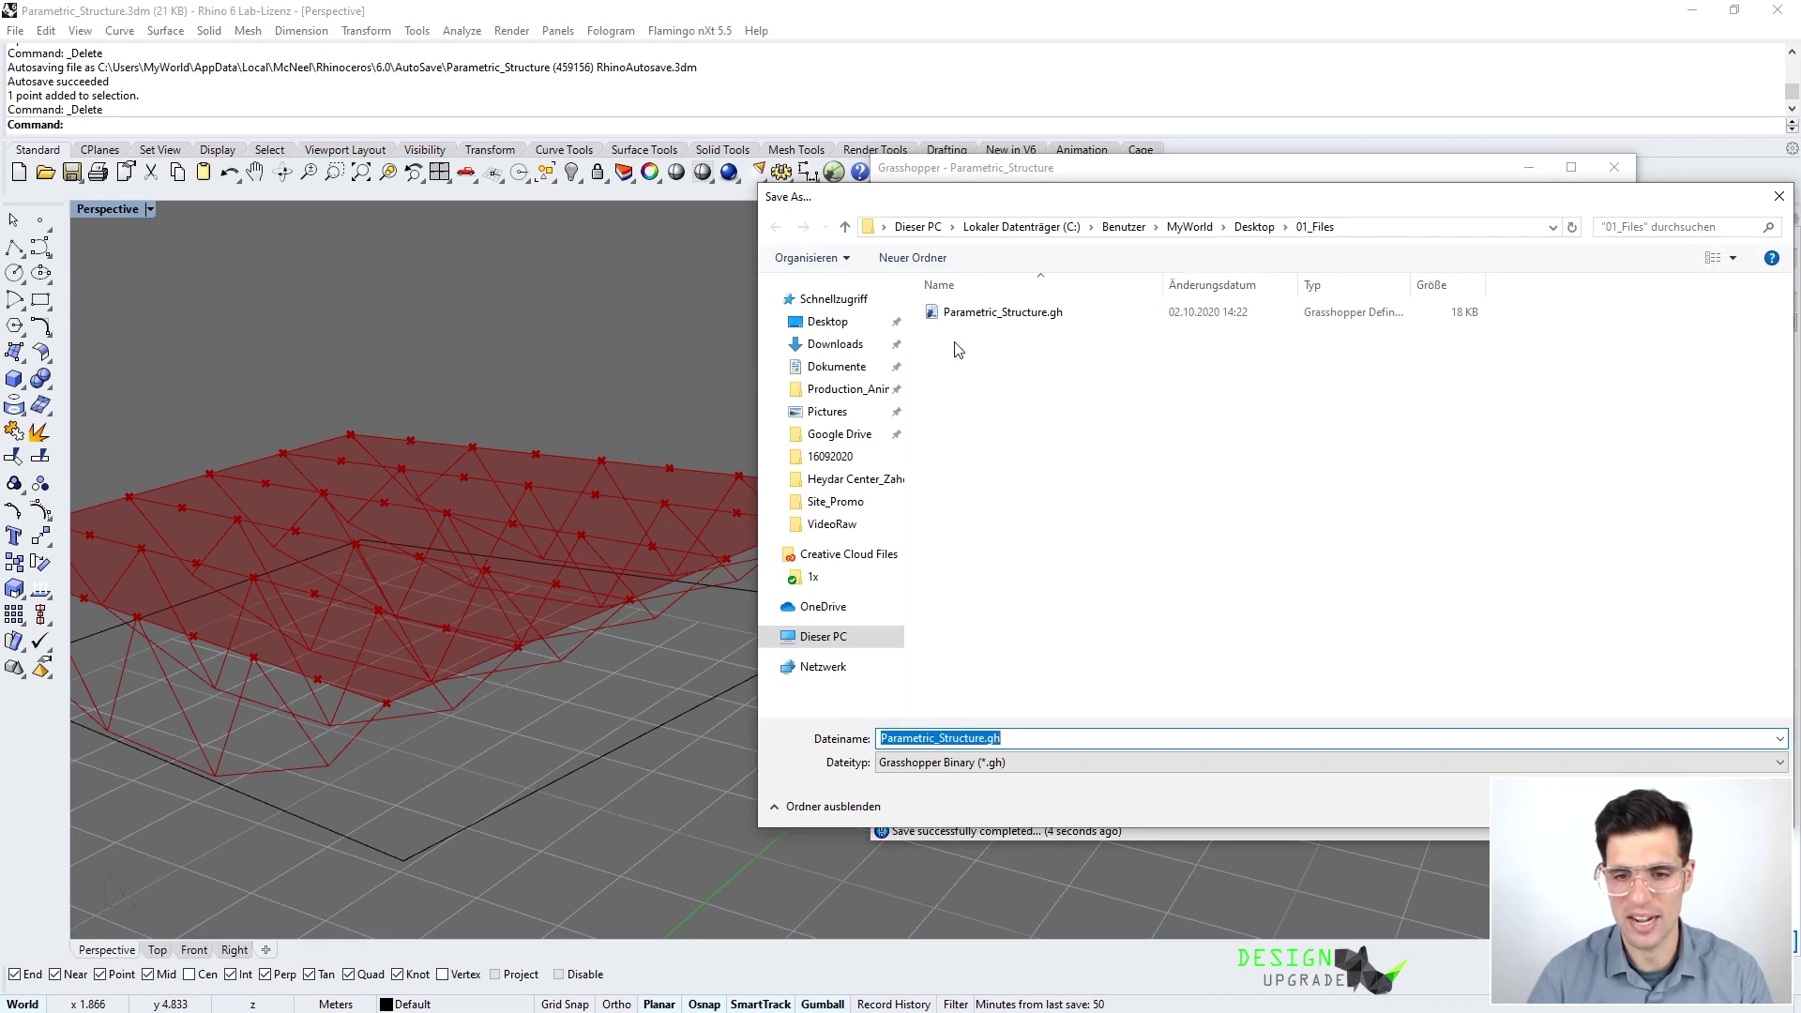
click(1004, 741)
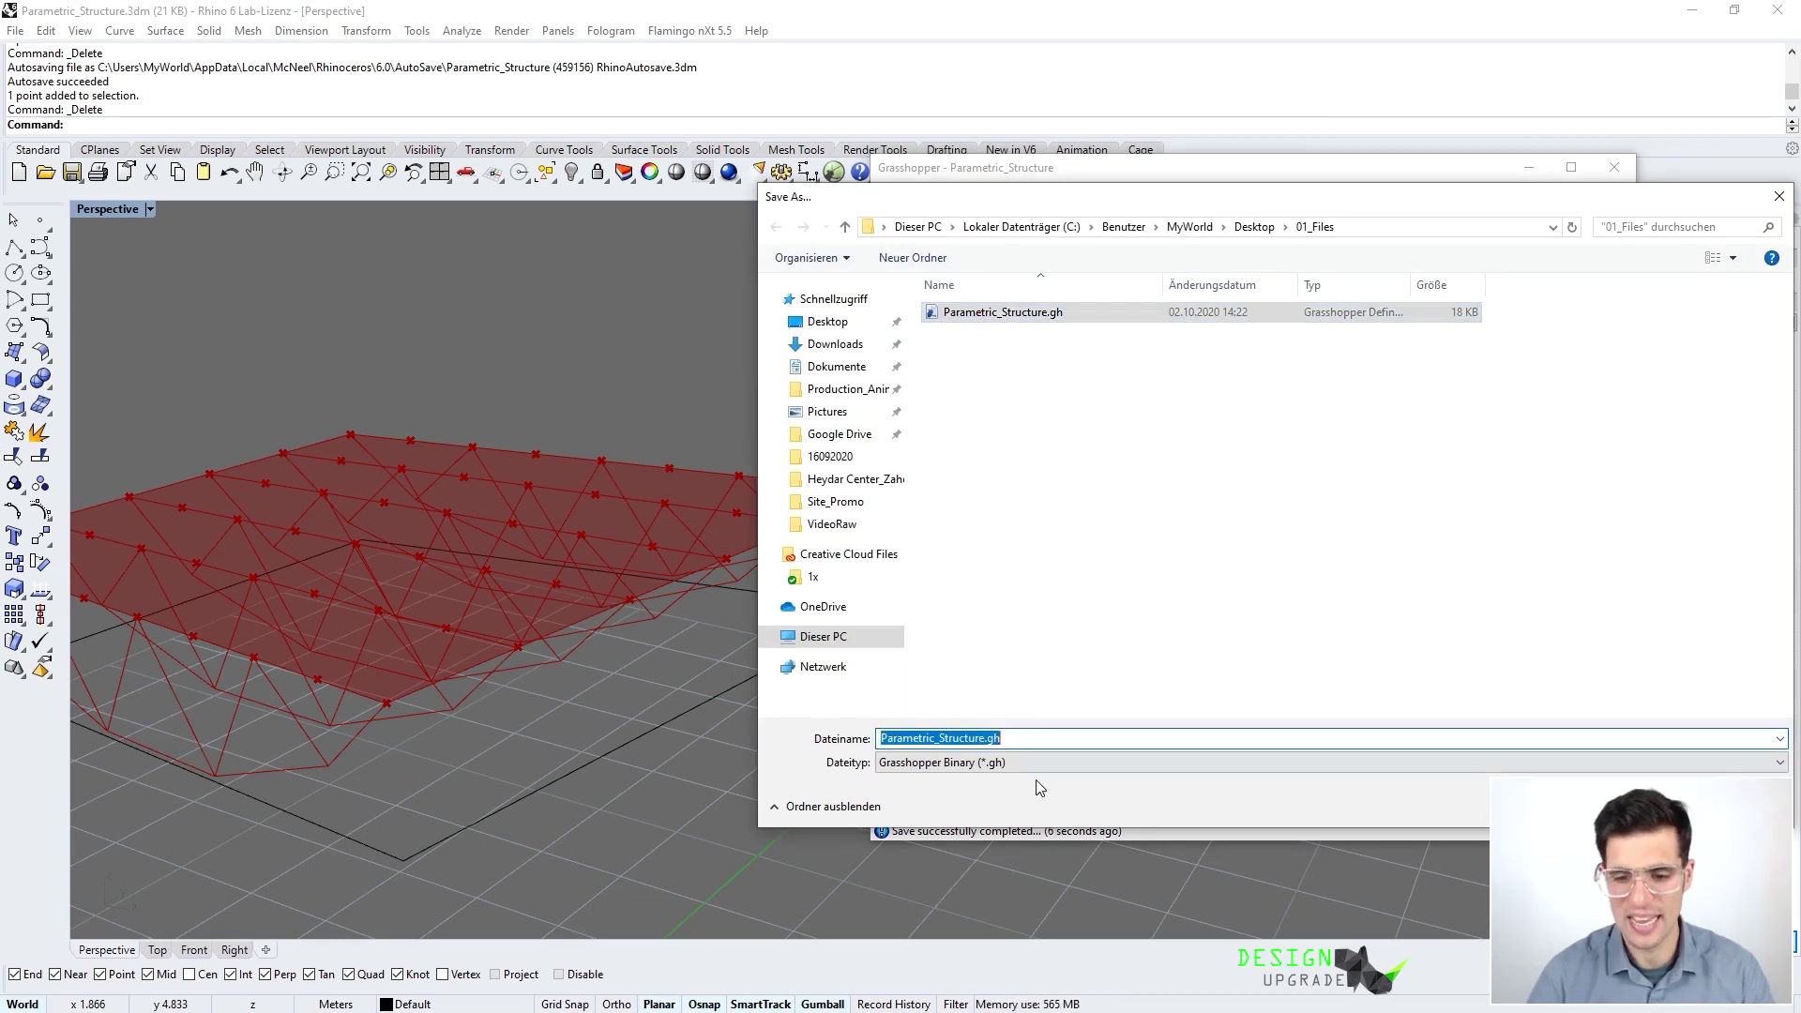
click(986, 740)
text(_2)
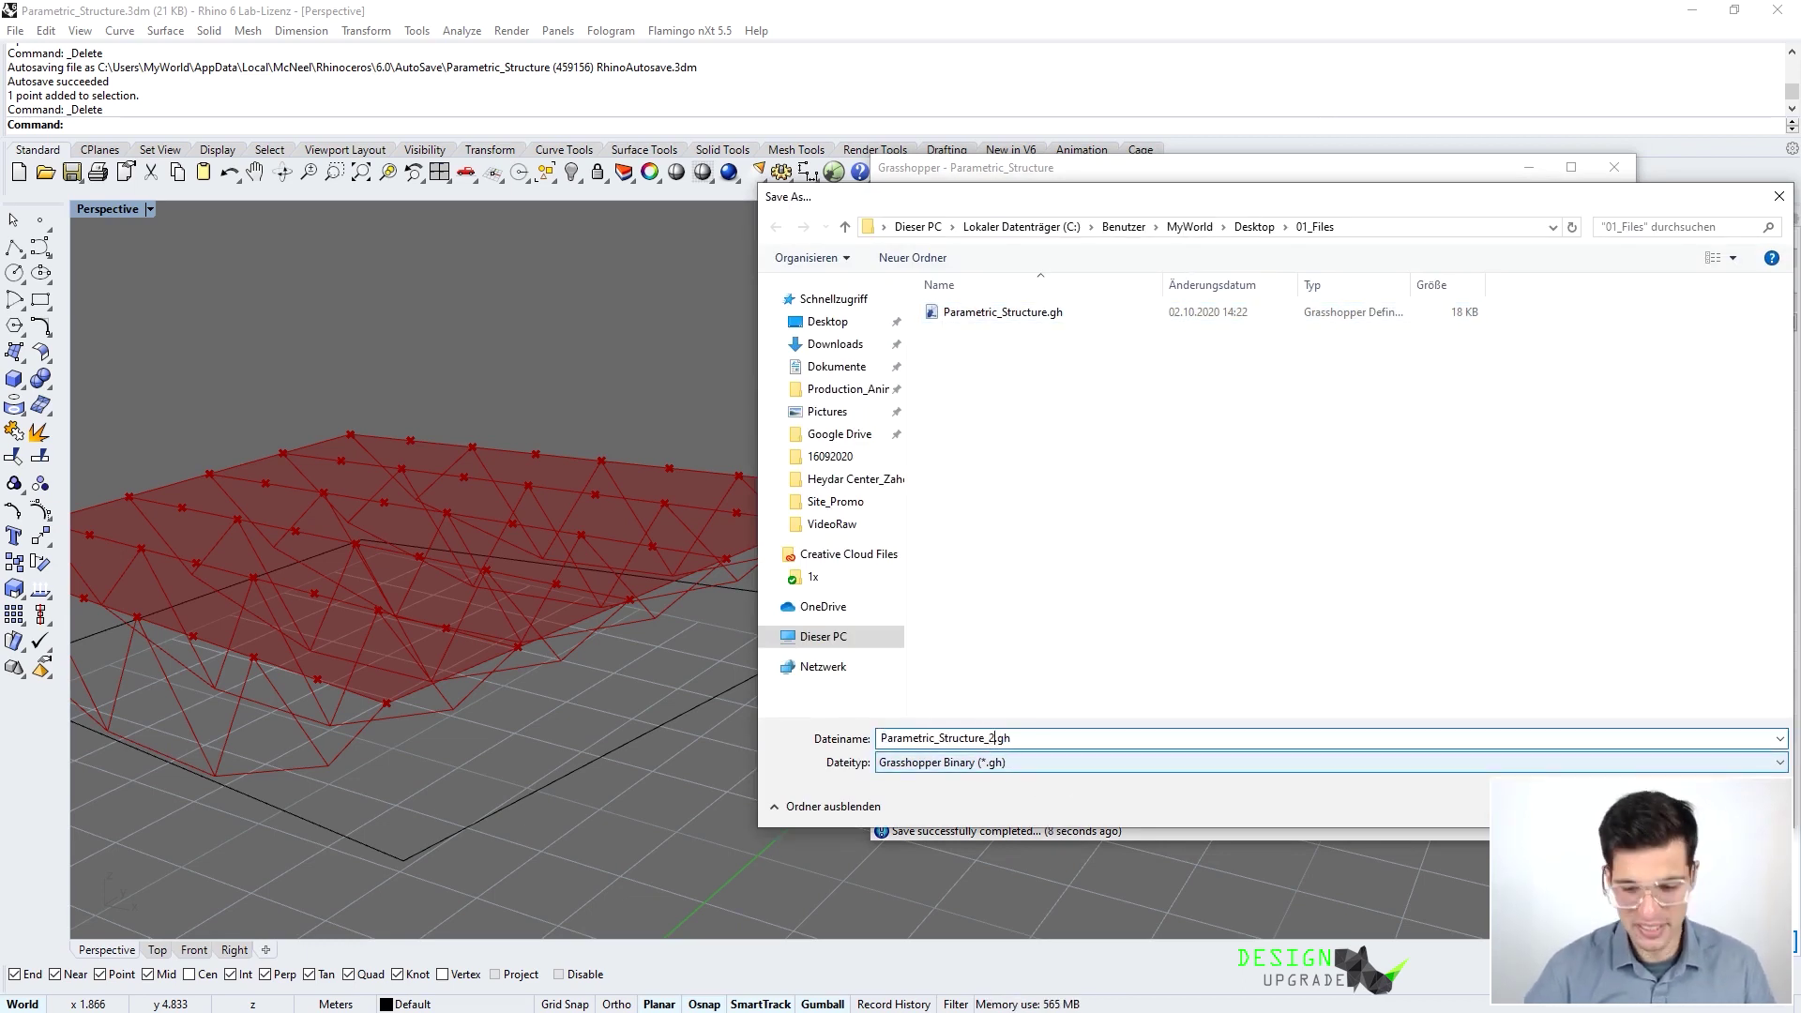
key(Return)
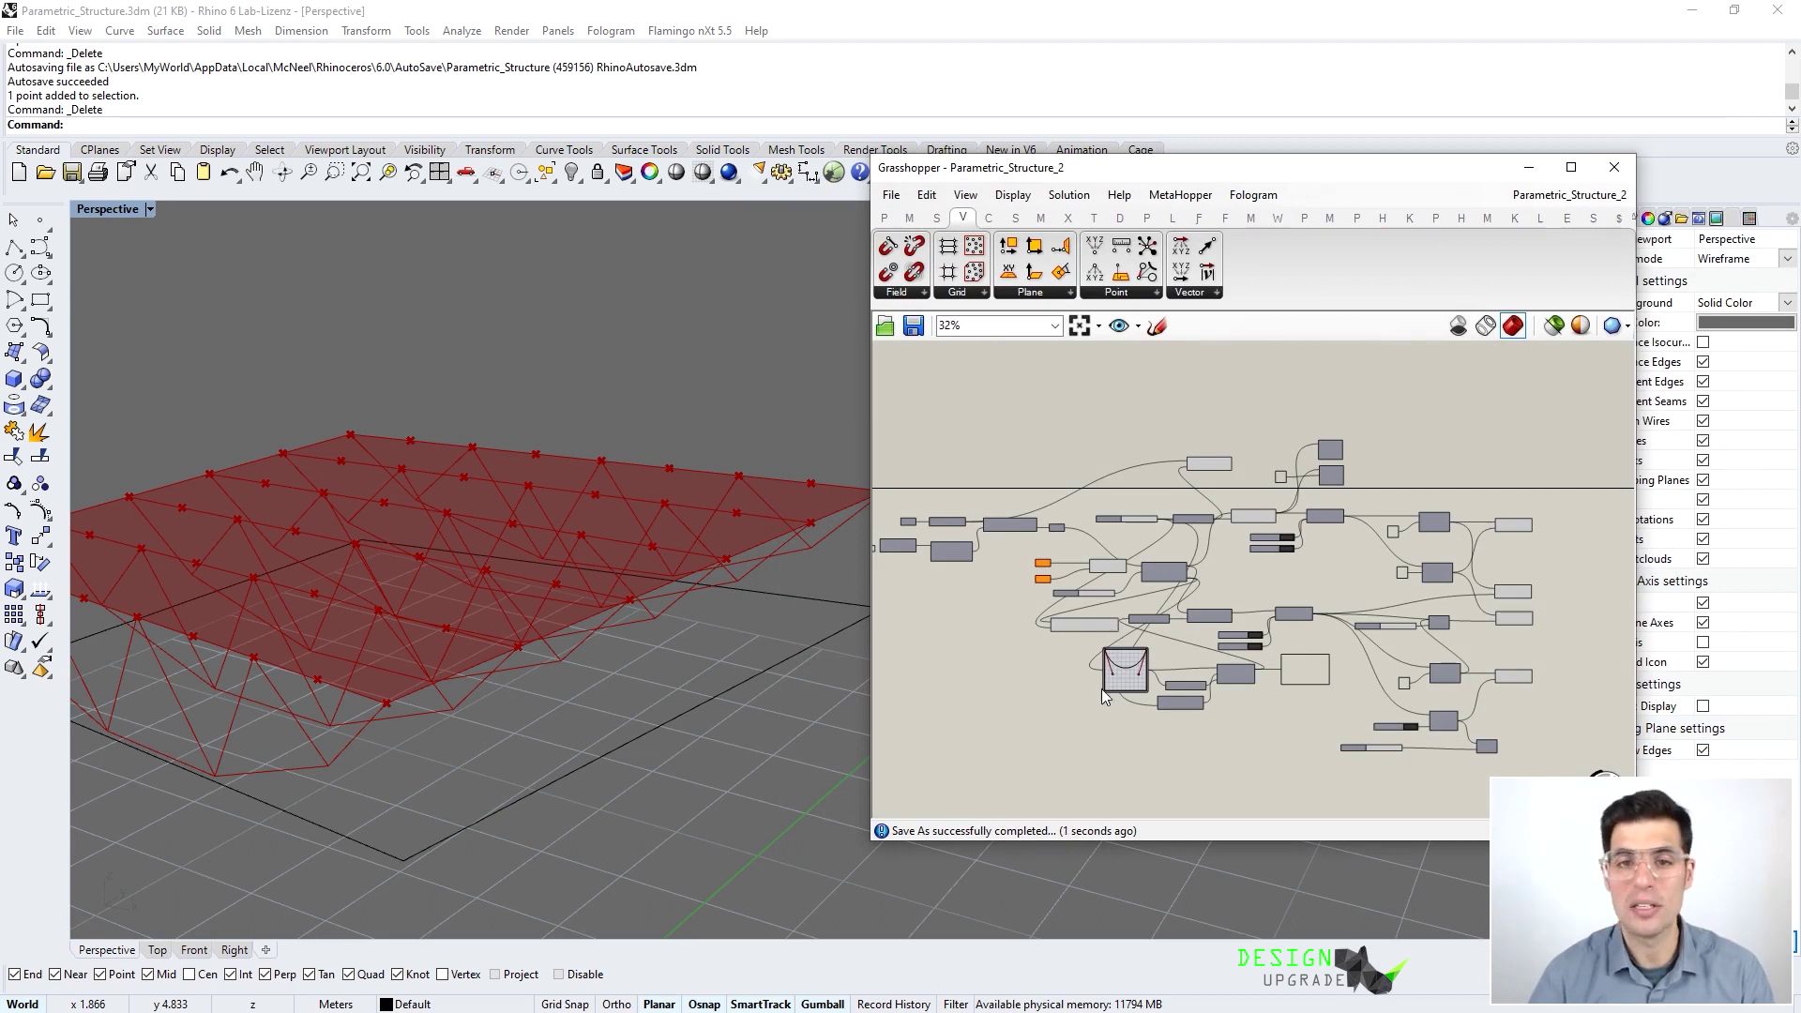
Shift the Divide Curve component slightly to the right and select it together with the lower Move component
right_drag(1273, 680, 1146, 625)
scroll(1185, 616, up, 2)
right_drag(1186, 499, 1276, 596)
scroll(1098, 542, up, 2)
scroll(1101, 535, up, 2)
right_drag(1083, 569, 1154, 536)
drag(1166, 577, 1264, 588)
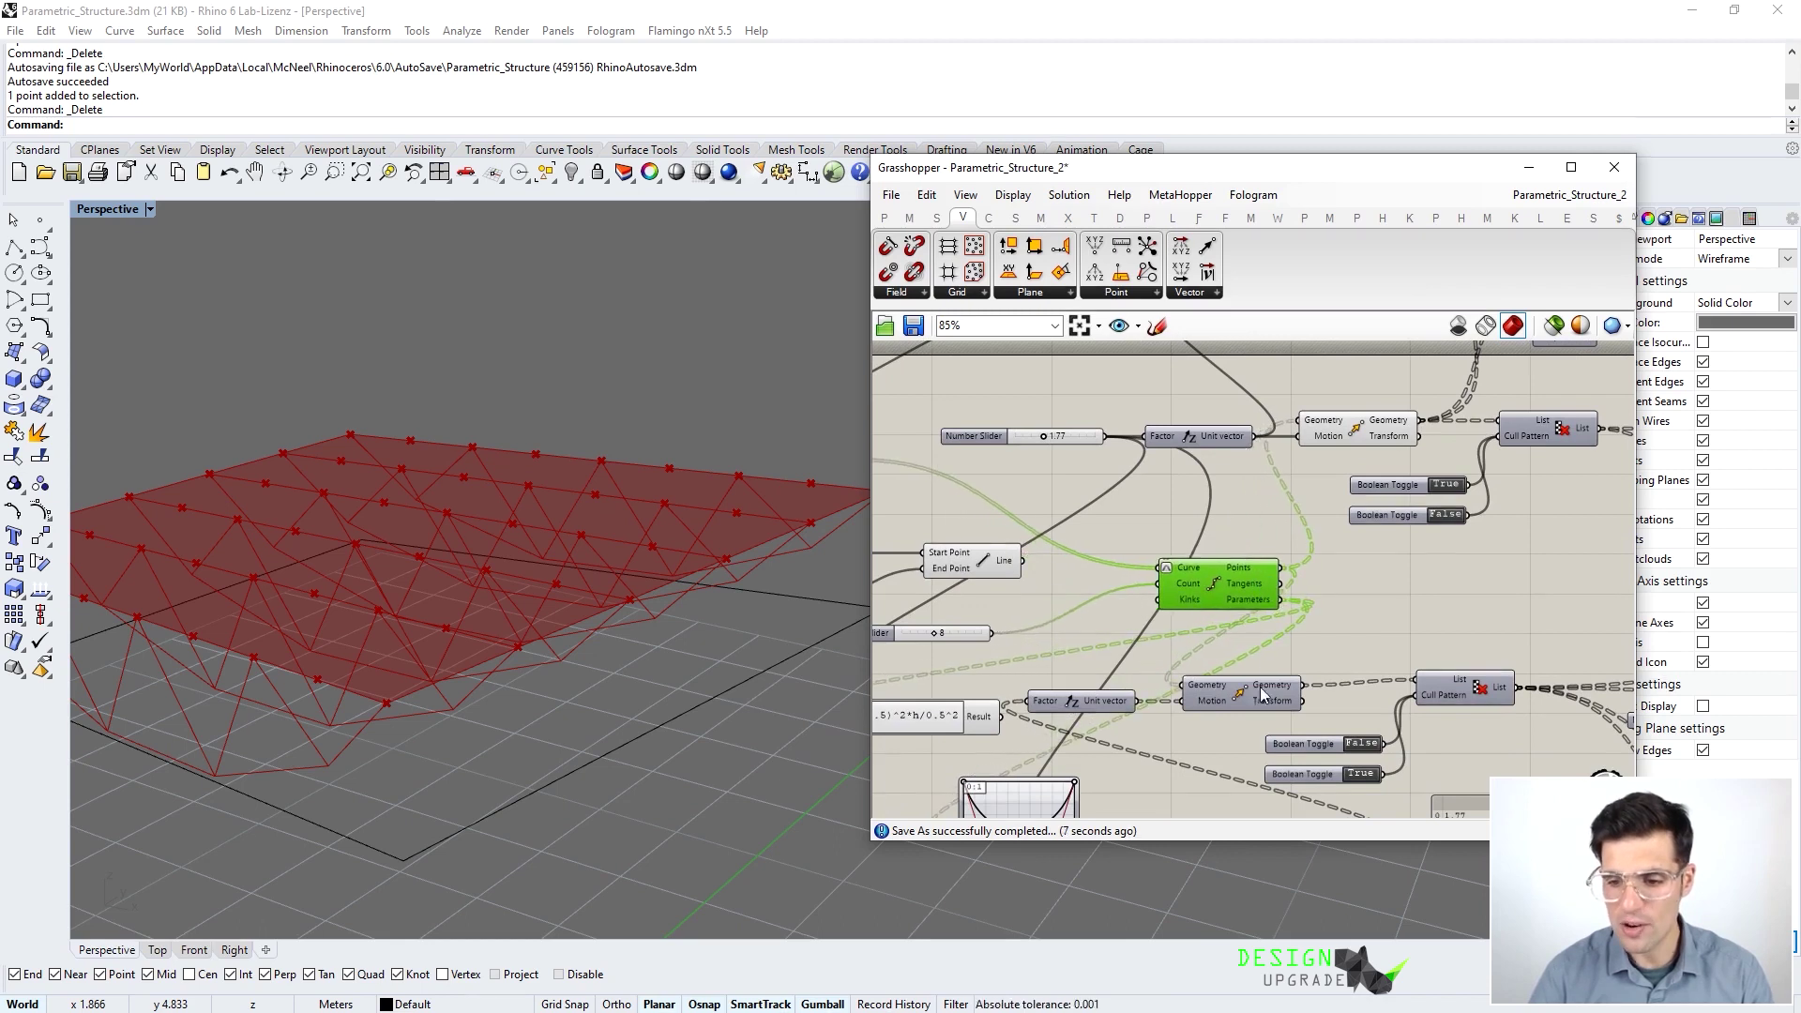
click(1257, 701)
shift+click(1244, 598)
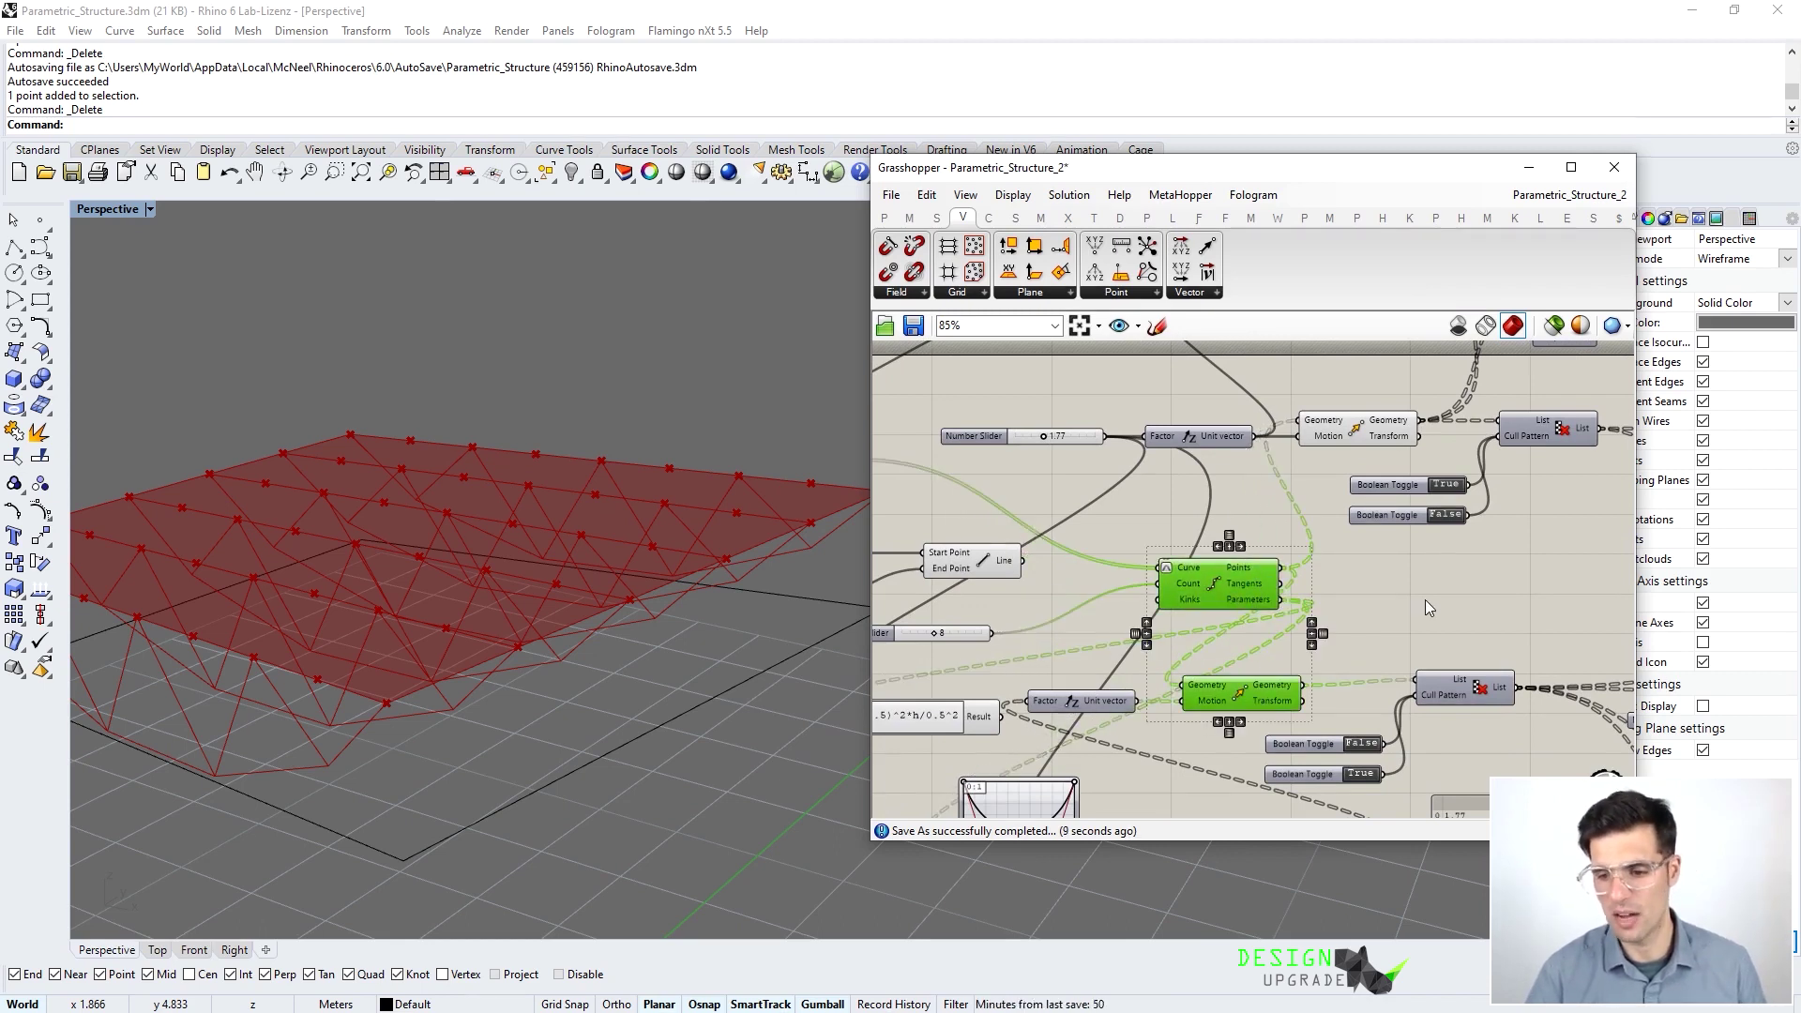
Delete the line-generating components downstream of the two Cull Pattern components
scroll(1281, 692, down, 1)
right_drag(1600, 619, 1294, 497)
scroll(1295, 497, down, 3)
scroll(1490, 630, up, 2)
right_drag(1486, 657, 1407, 593)
scroll(1407, 593, down, 1)
drag(1461, 706, 1216, 394)
right_drag(1217, 406, 1198, 533)
right_drag(1451, 399, 1339, 408)
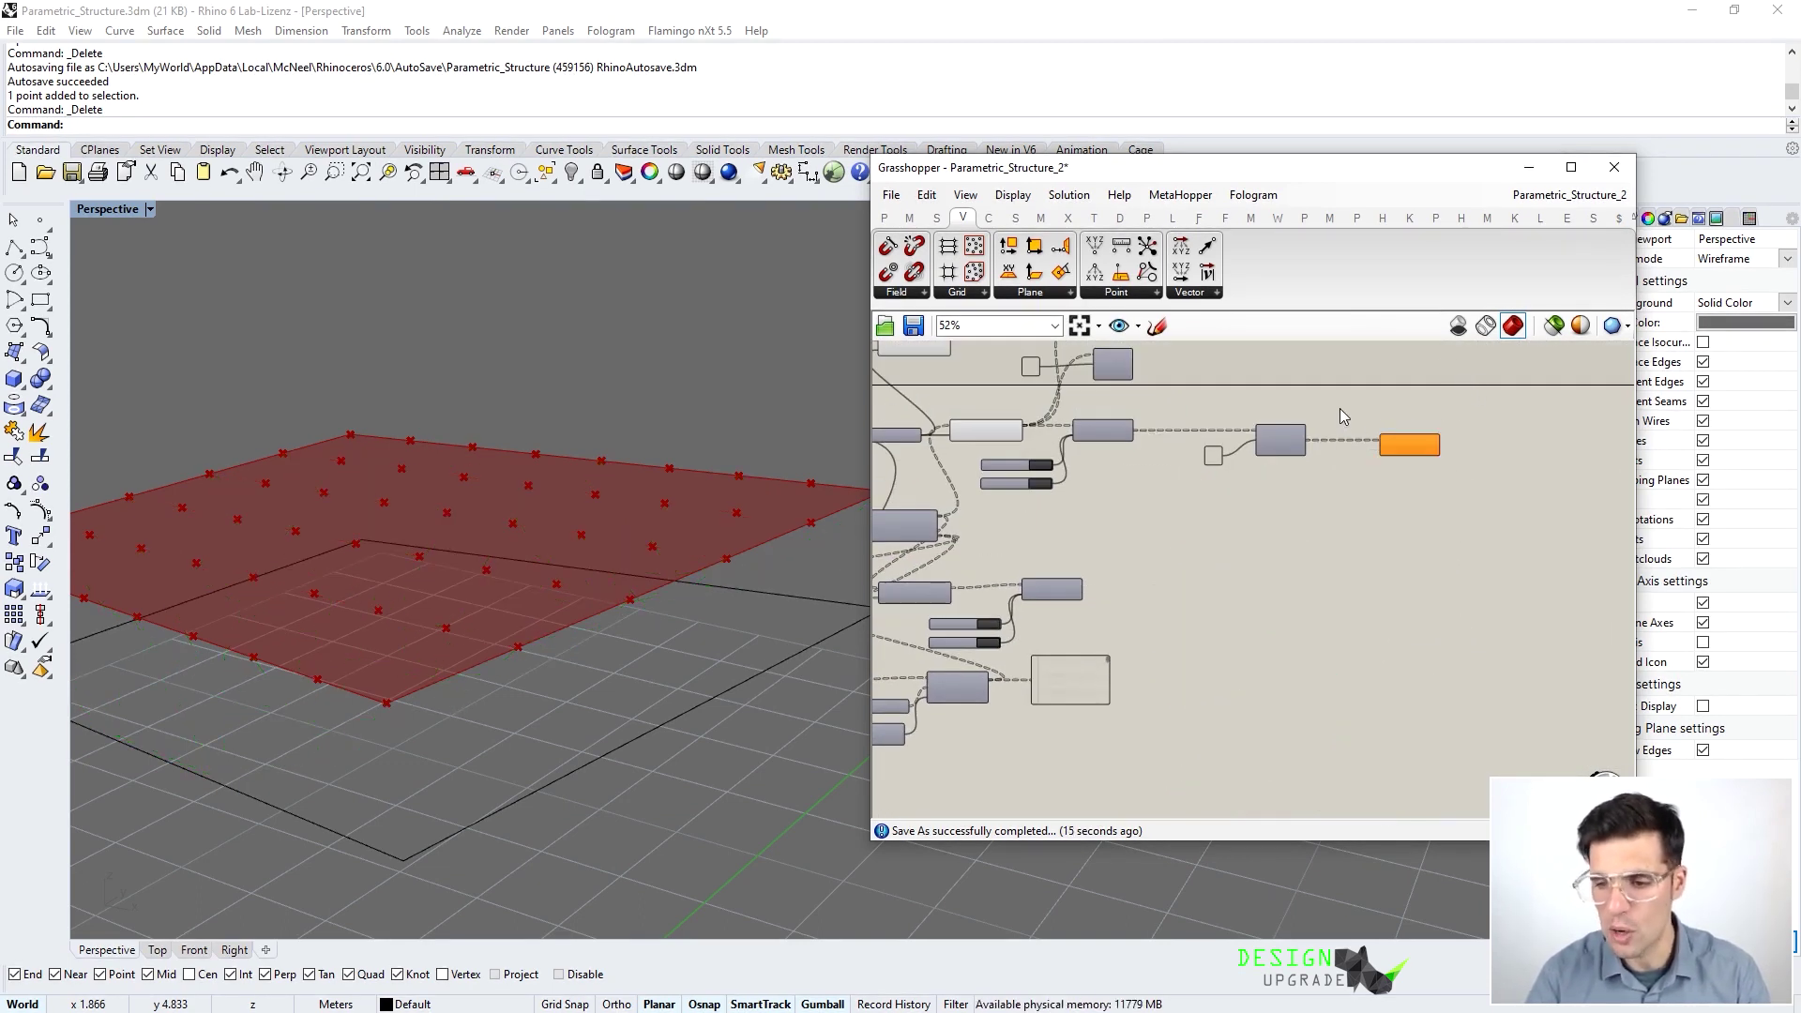
scroll(1439, 594, up, 2)
drag(1478, 600, 1135, 439)
key(Delete)
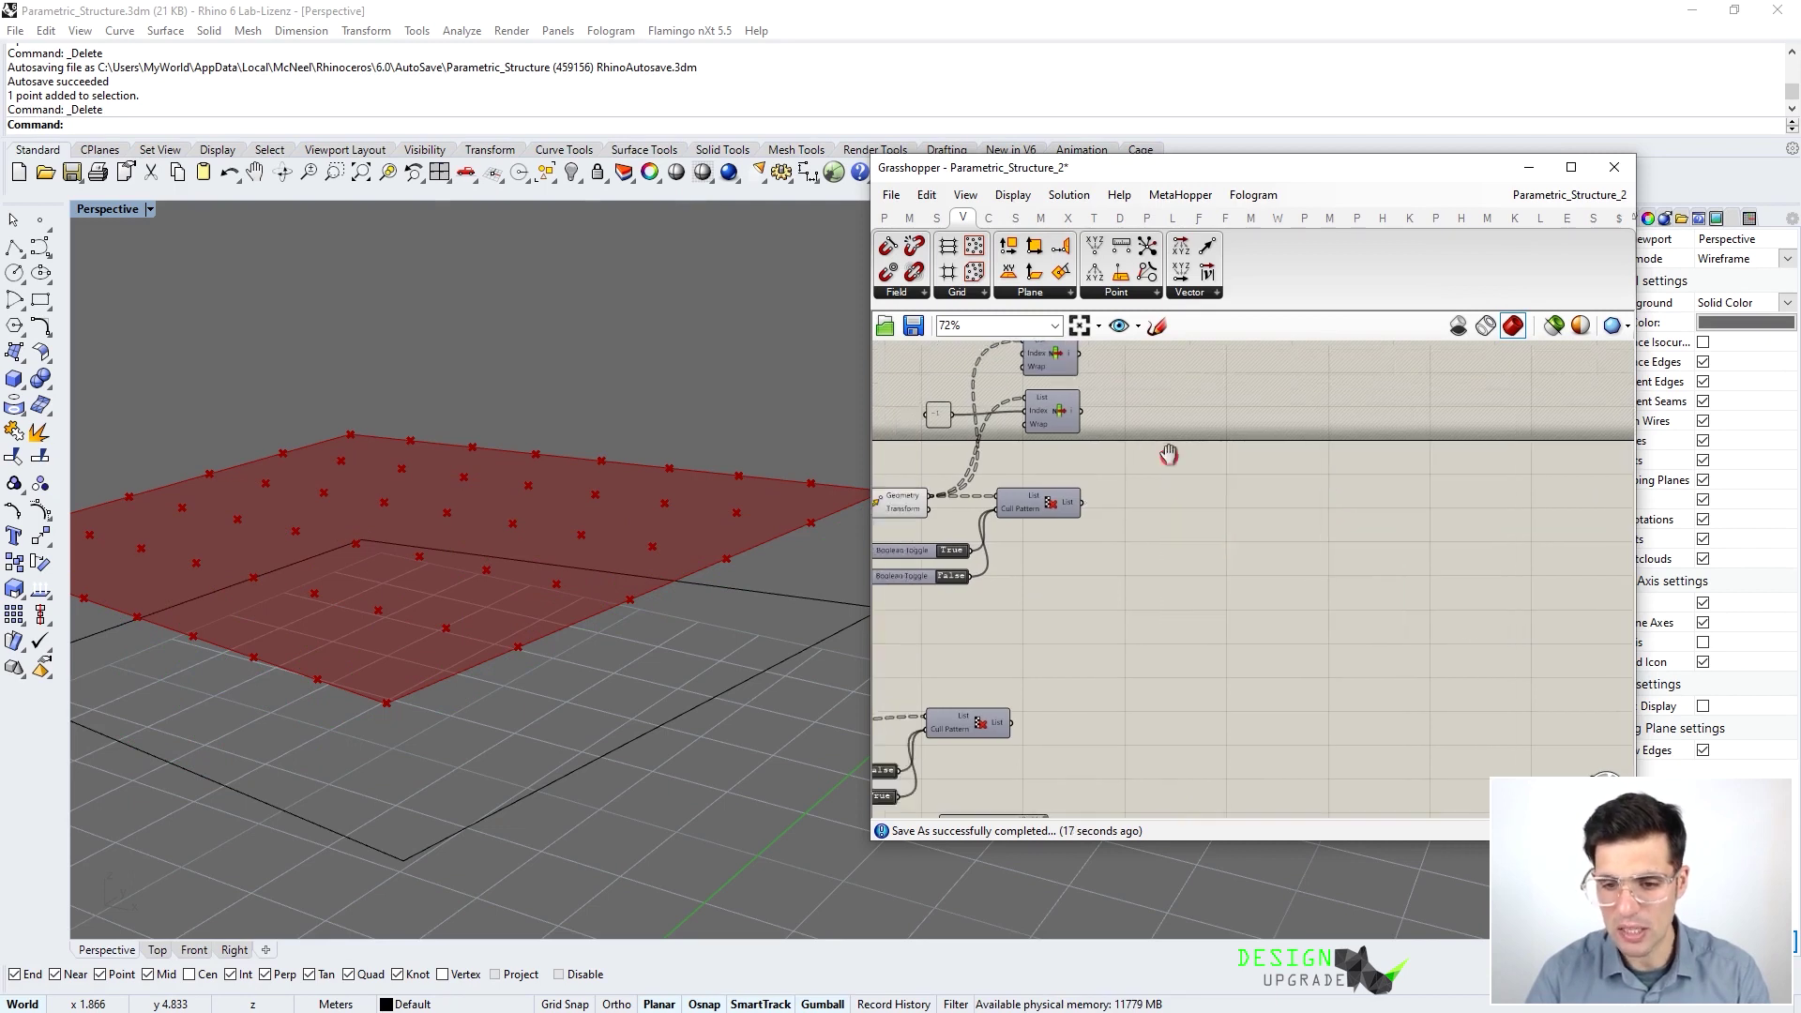
Delete both Cull Pattern components with their Boolean Toggles, the nearby list components, and the Move component feeding the upper Cull Pattern
right_drag(1057, 454, 1286, 619)
drag(1330, 765, 1062, 401)
key(Delete)
right_drag(1111, 603, 1201, 484)
scroll(1240, 518, down, 1)
scroll(1231, 615, up, 1)
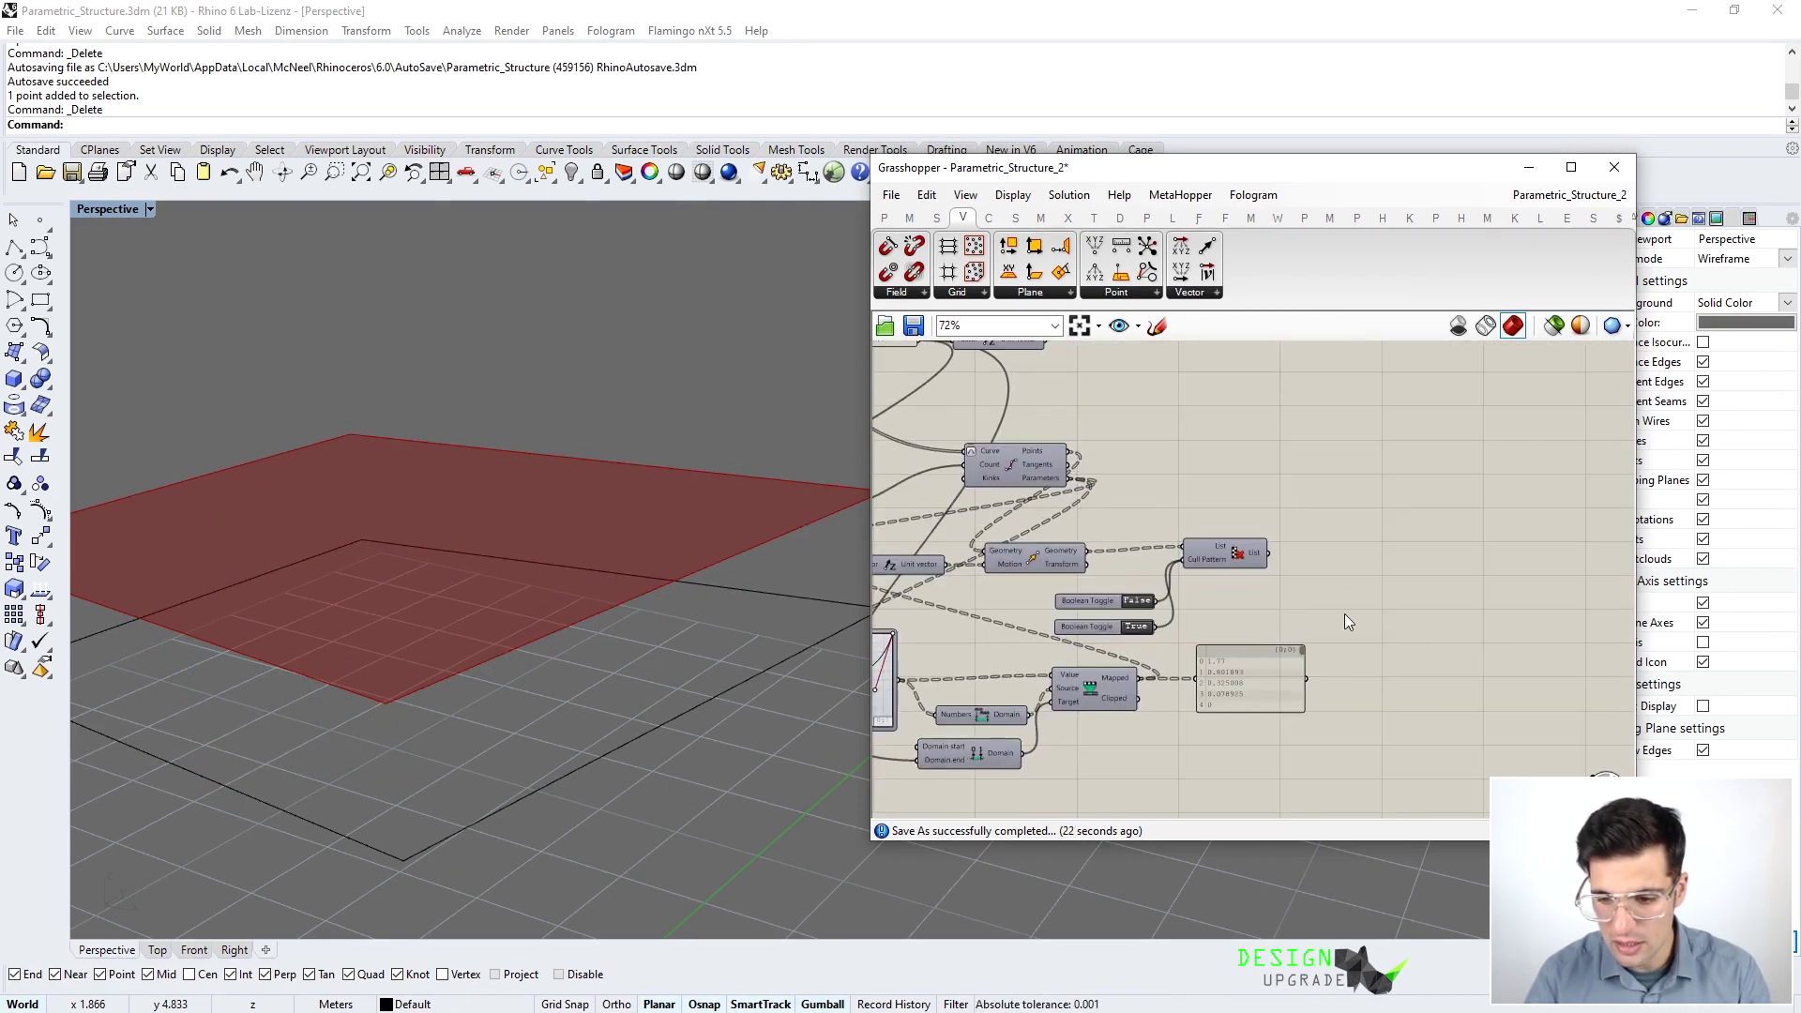
drag(1240, 572, 1134, 515)
key(Delete)
right_drag(1119, 603, 1295, 661)
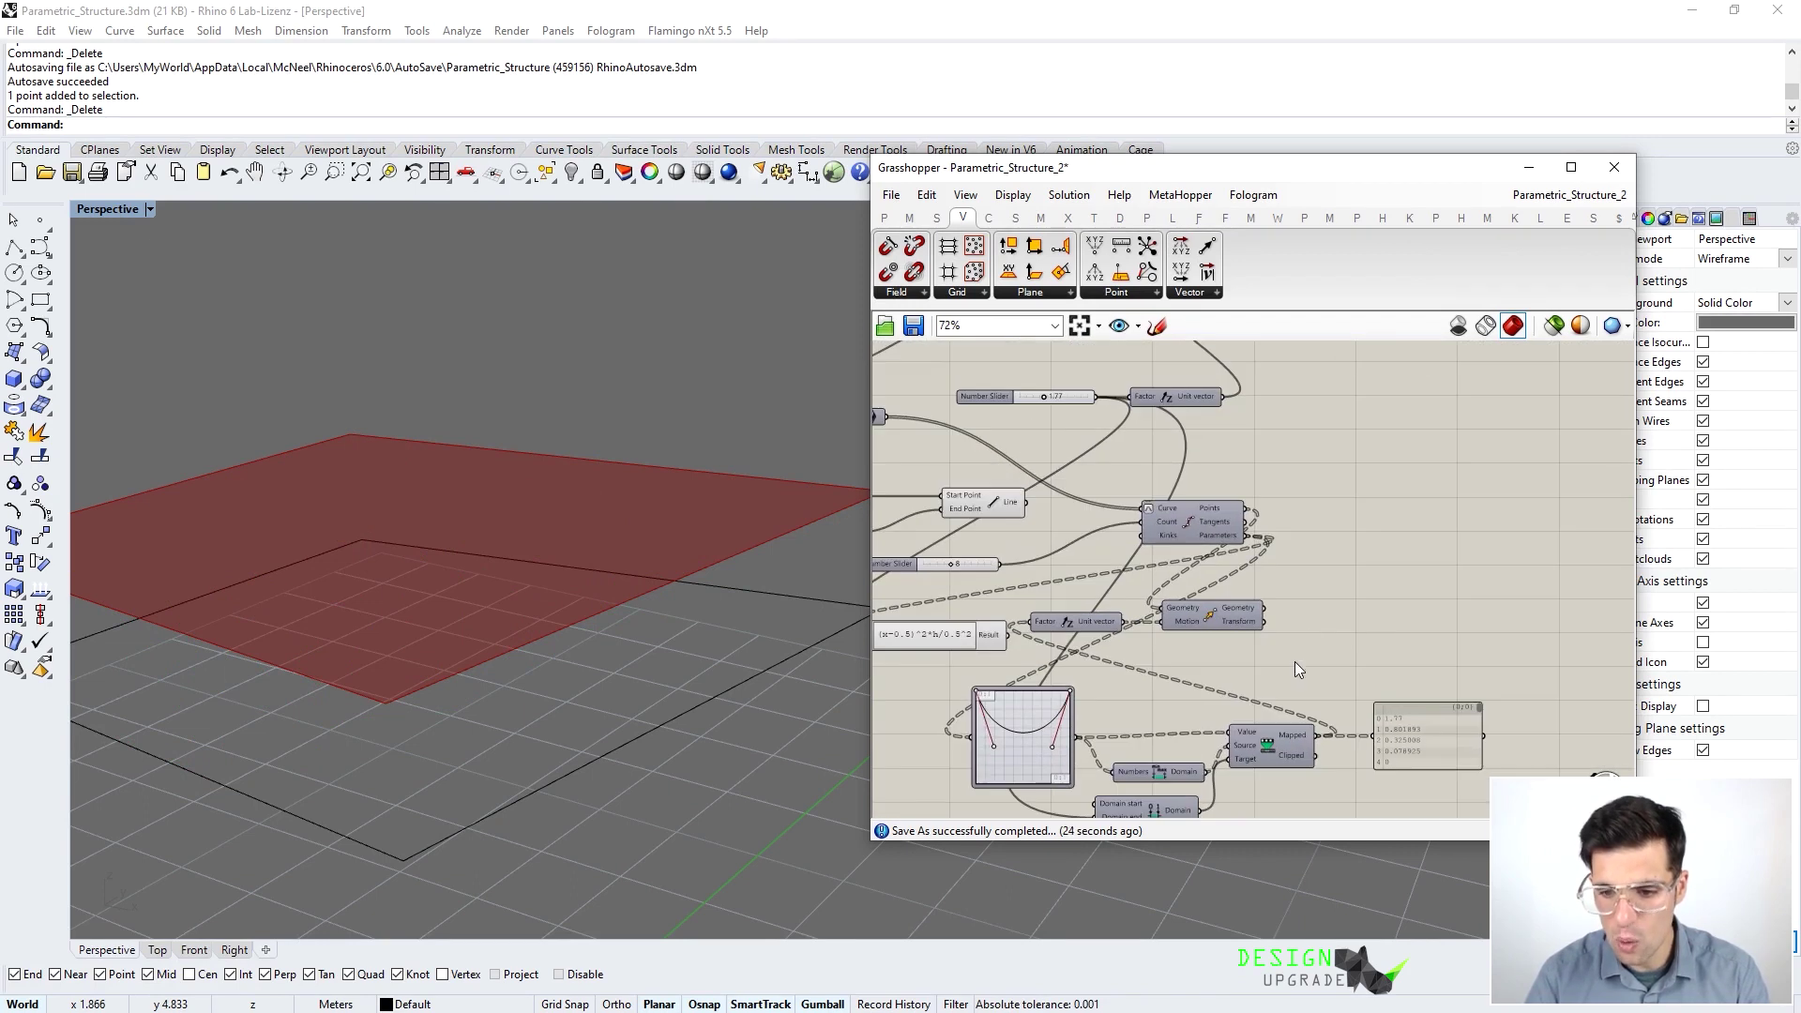
Move the surface's Move component slightly up and to the right, away from the Unit vector component
drag(1273, 653, 1191, 527)
right_drag(1227, 457, 1296, 589)
scroll(1297, 589, down, 1)
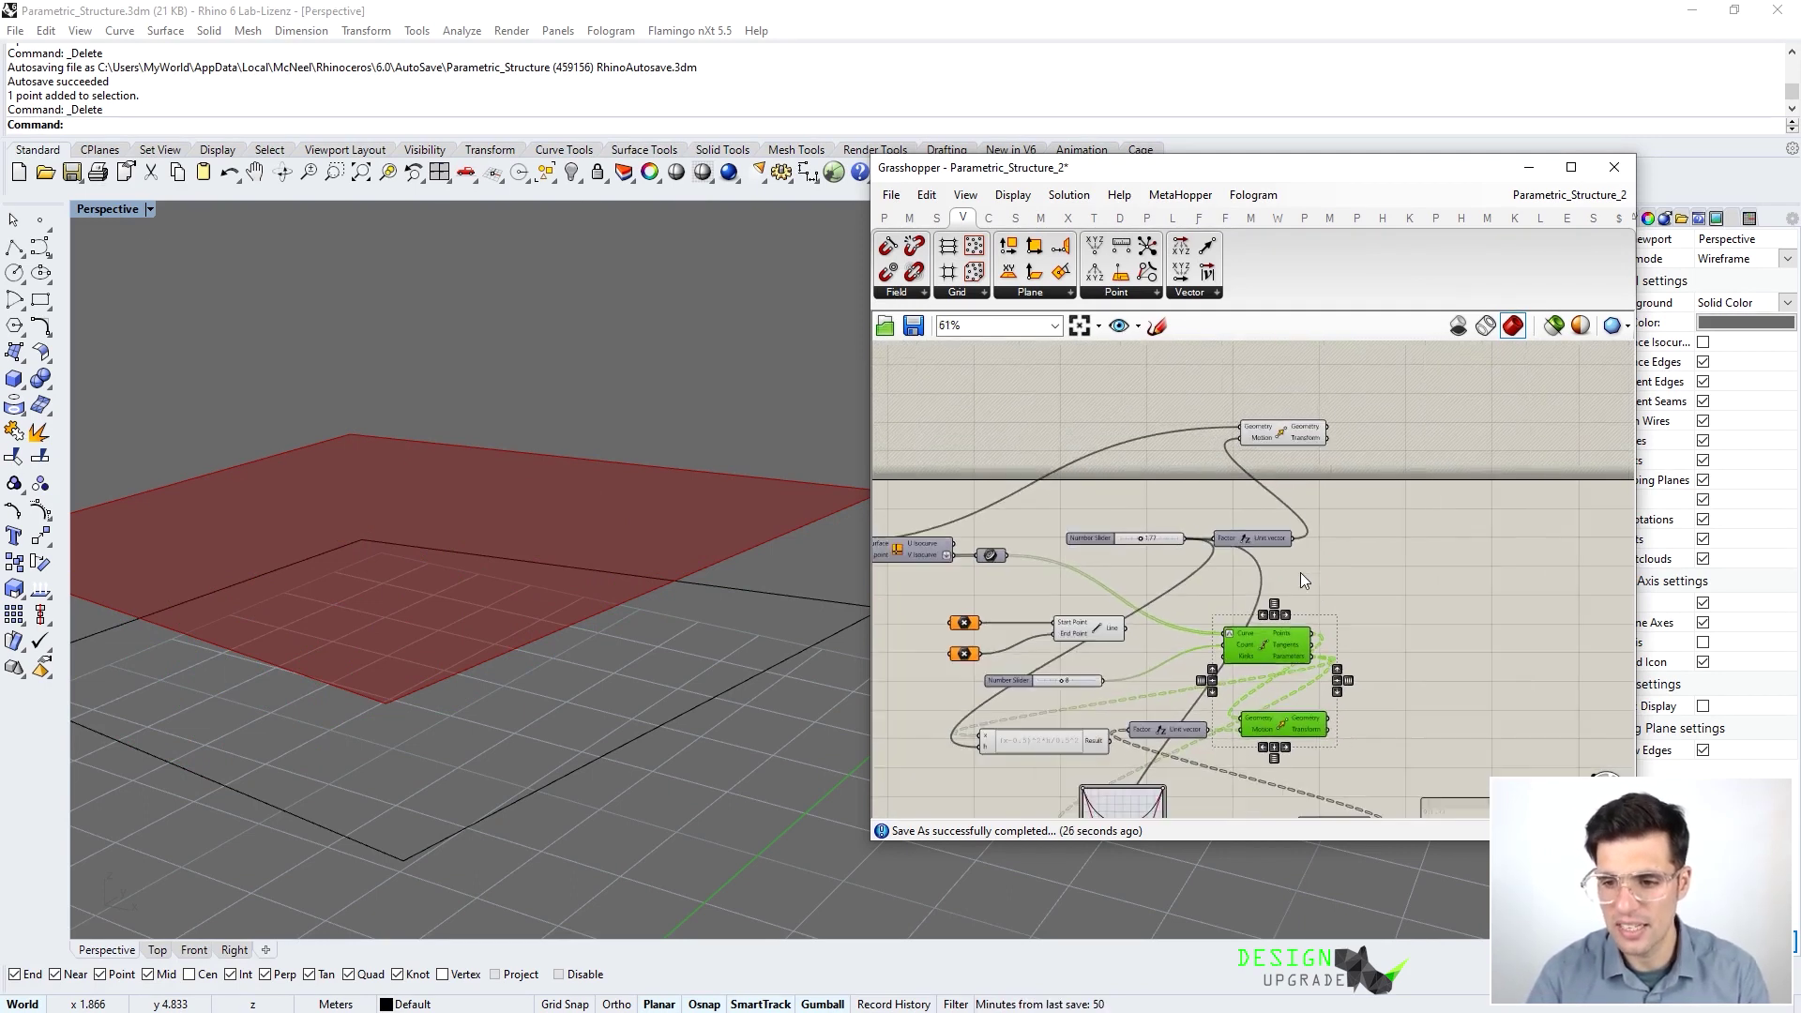
scroll(1308, 471, up, 1)
drag(1285, 423, 1331, 412)
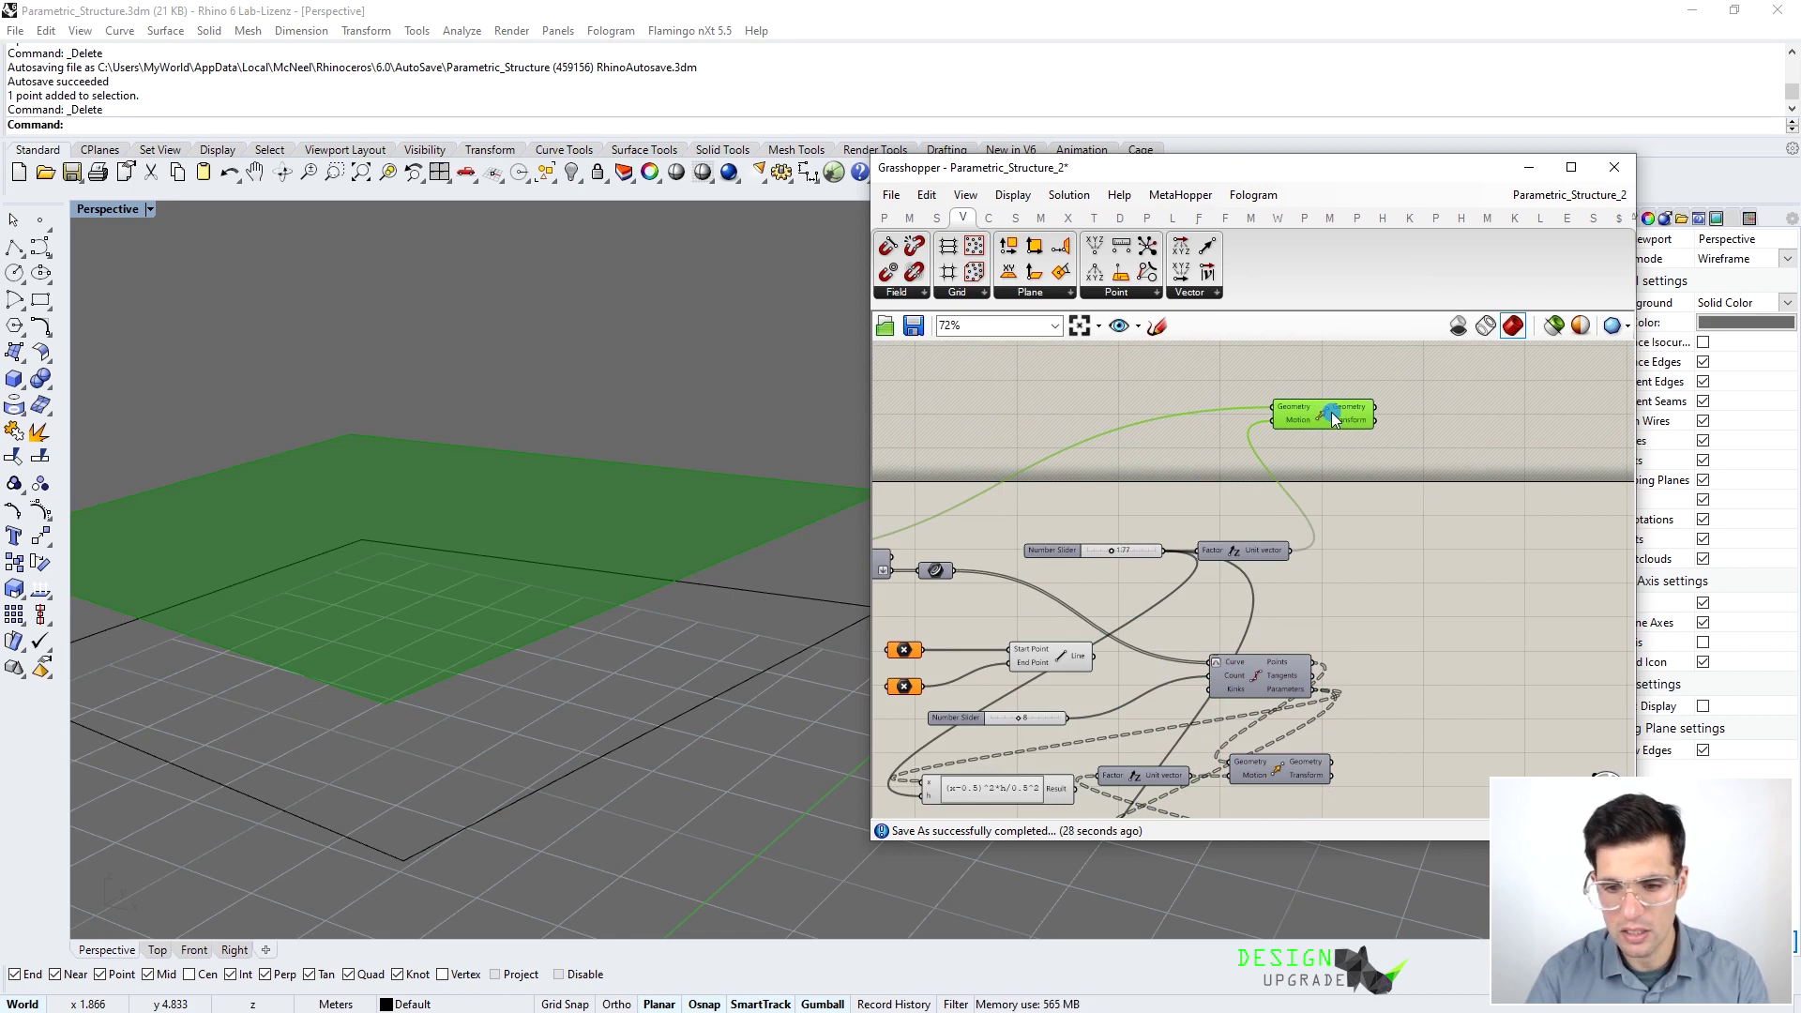
Turn on the preview of the Divide Curve and lower Move components and inspect their points in the viewport
right_drag(1398, 664, 1333, 555)
click(1348, 644)
drag(1326, 689, 1136, 528)
right_click(1300, 493)
click(1361, 506)
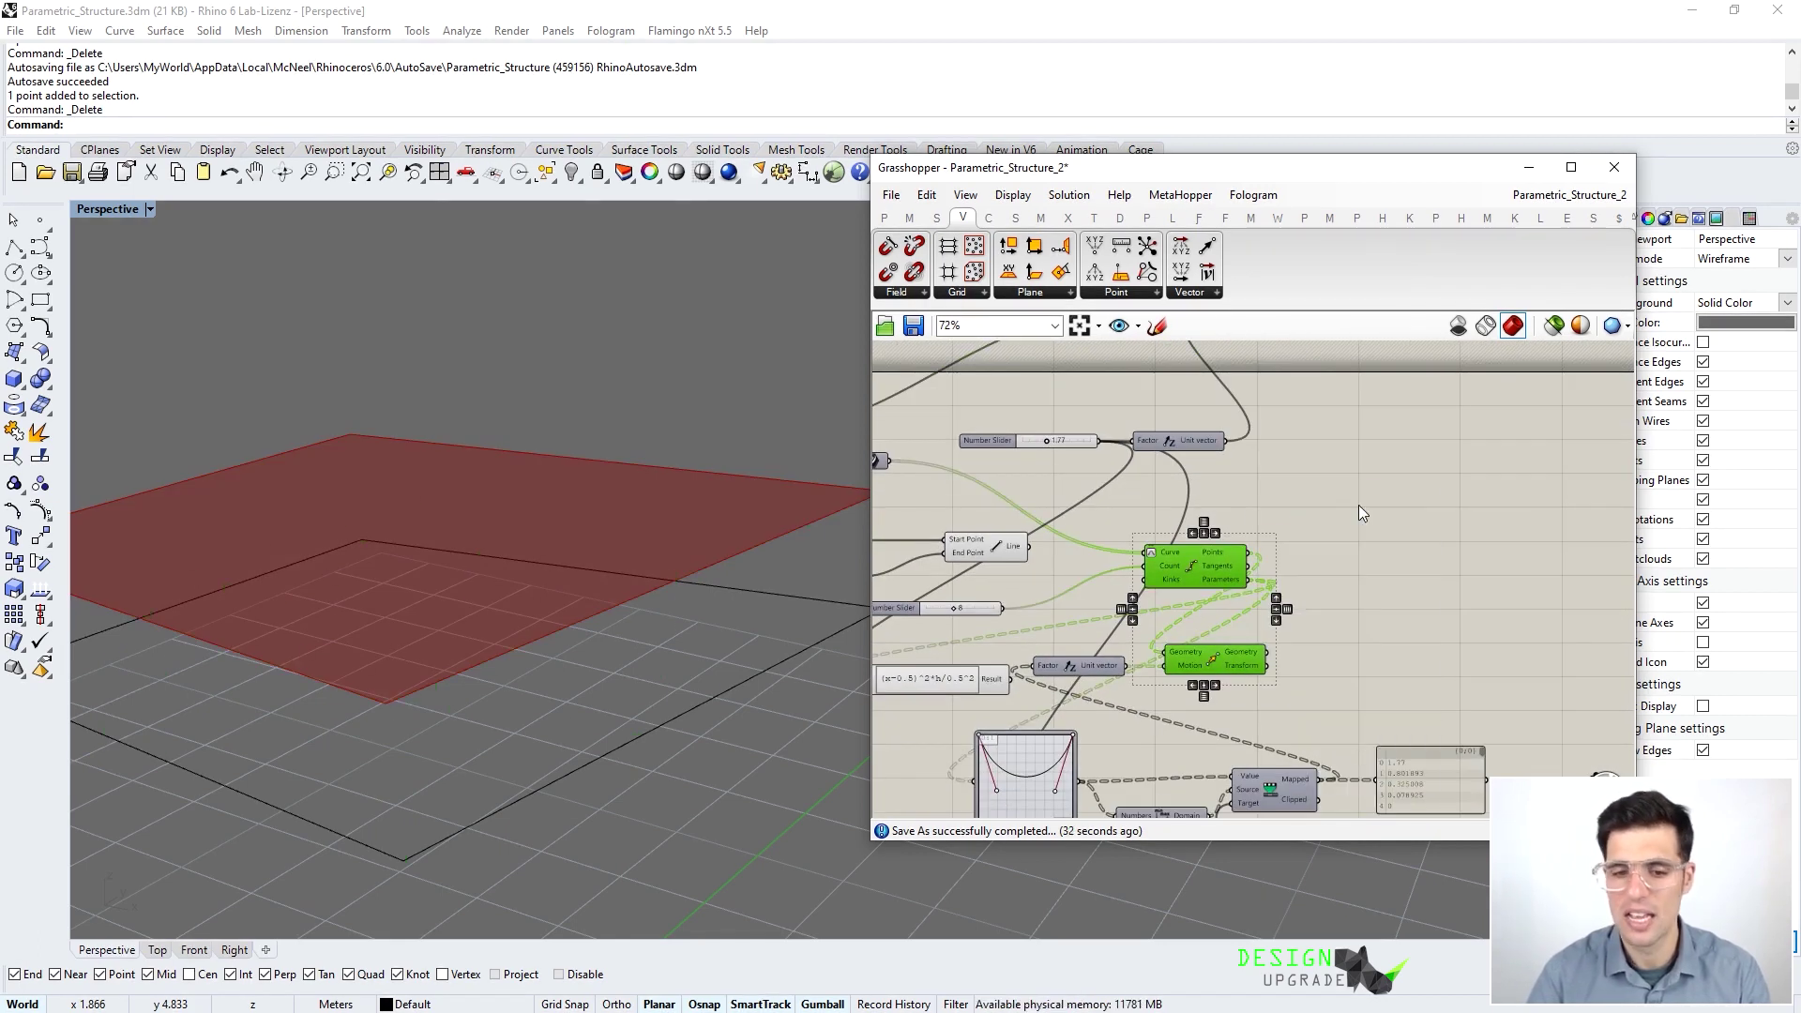
click(1362, 499)
right_drag(628, 621, 547, 644)
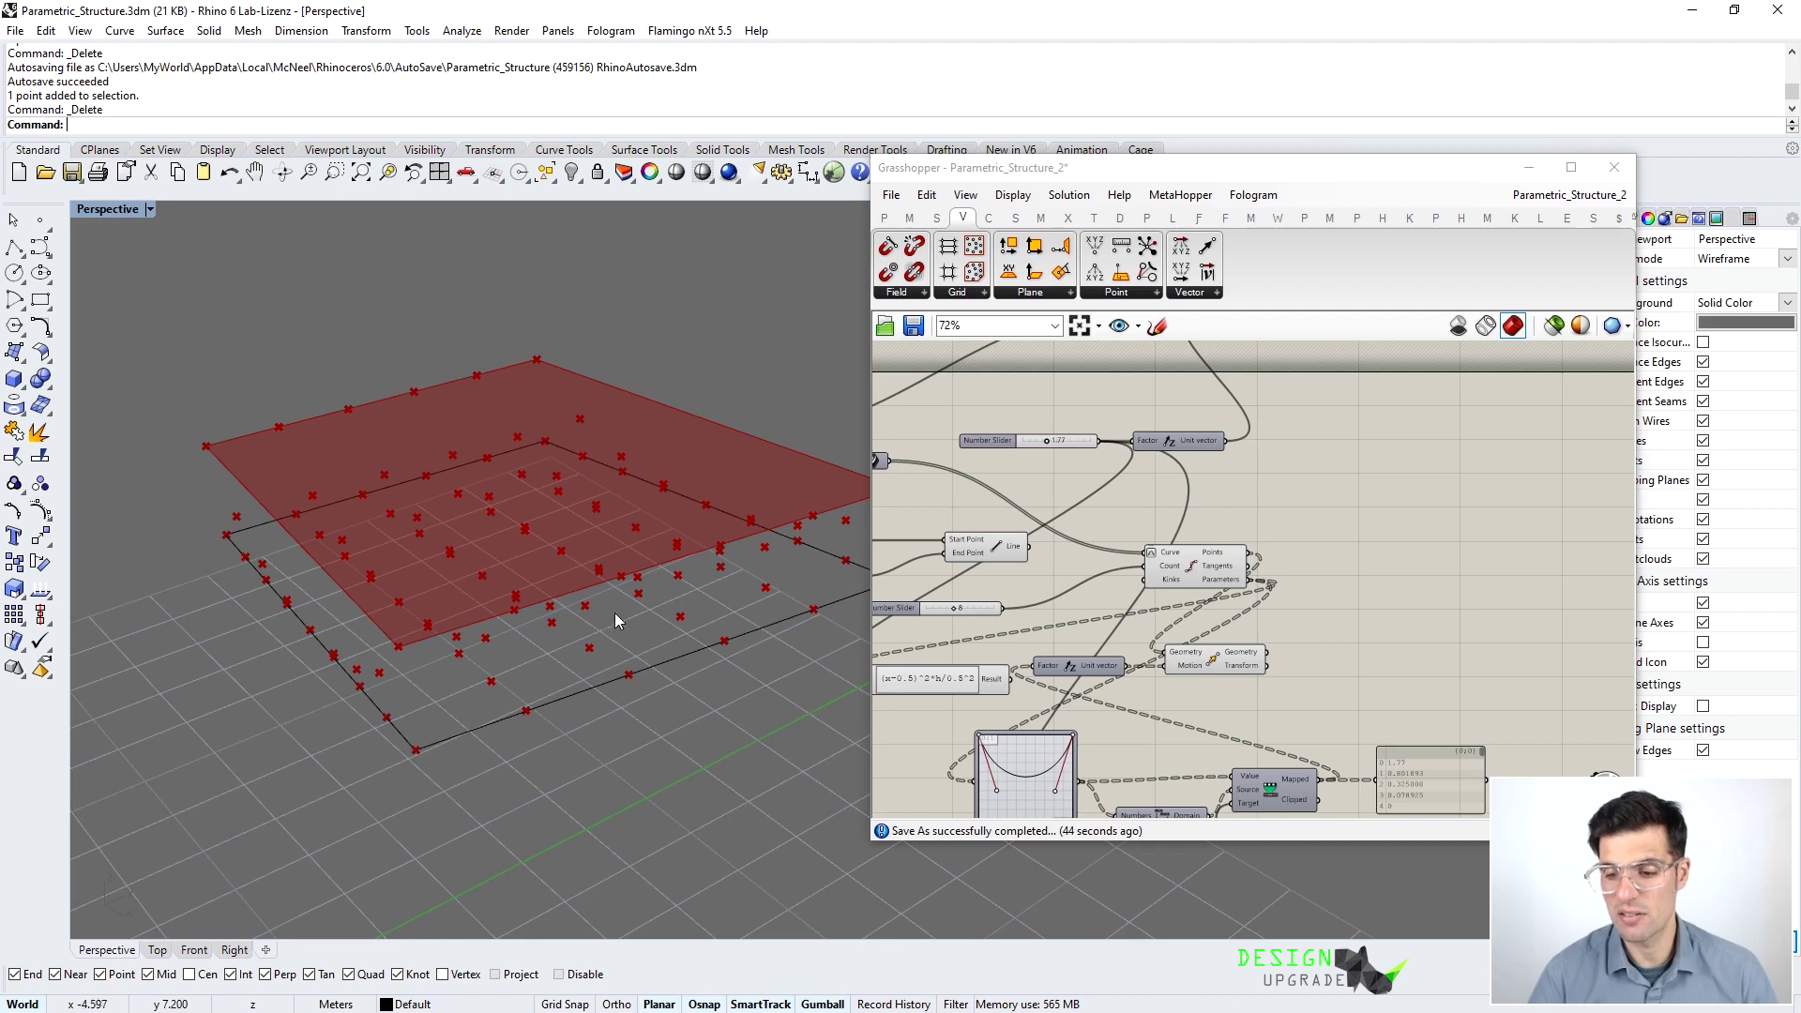
right_drag(1521, 606, 1535, 679)
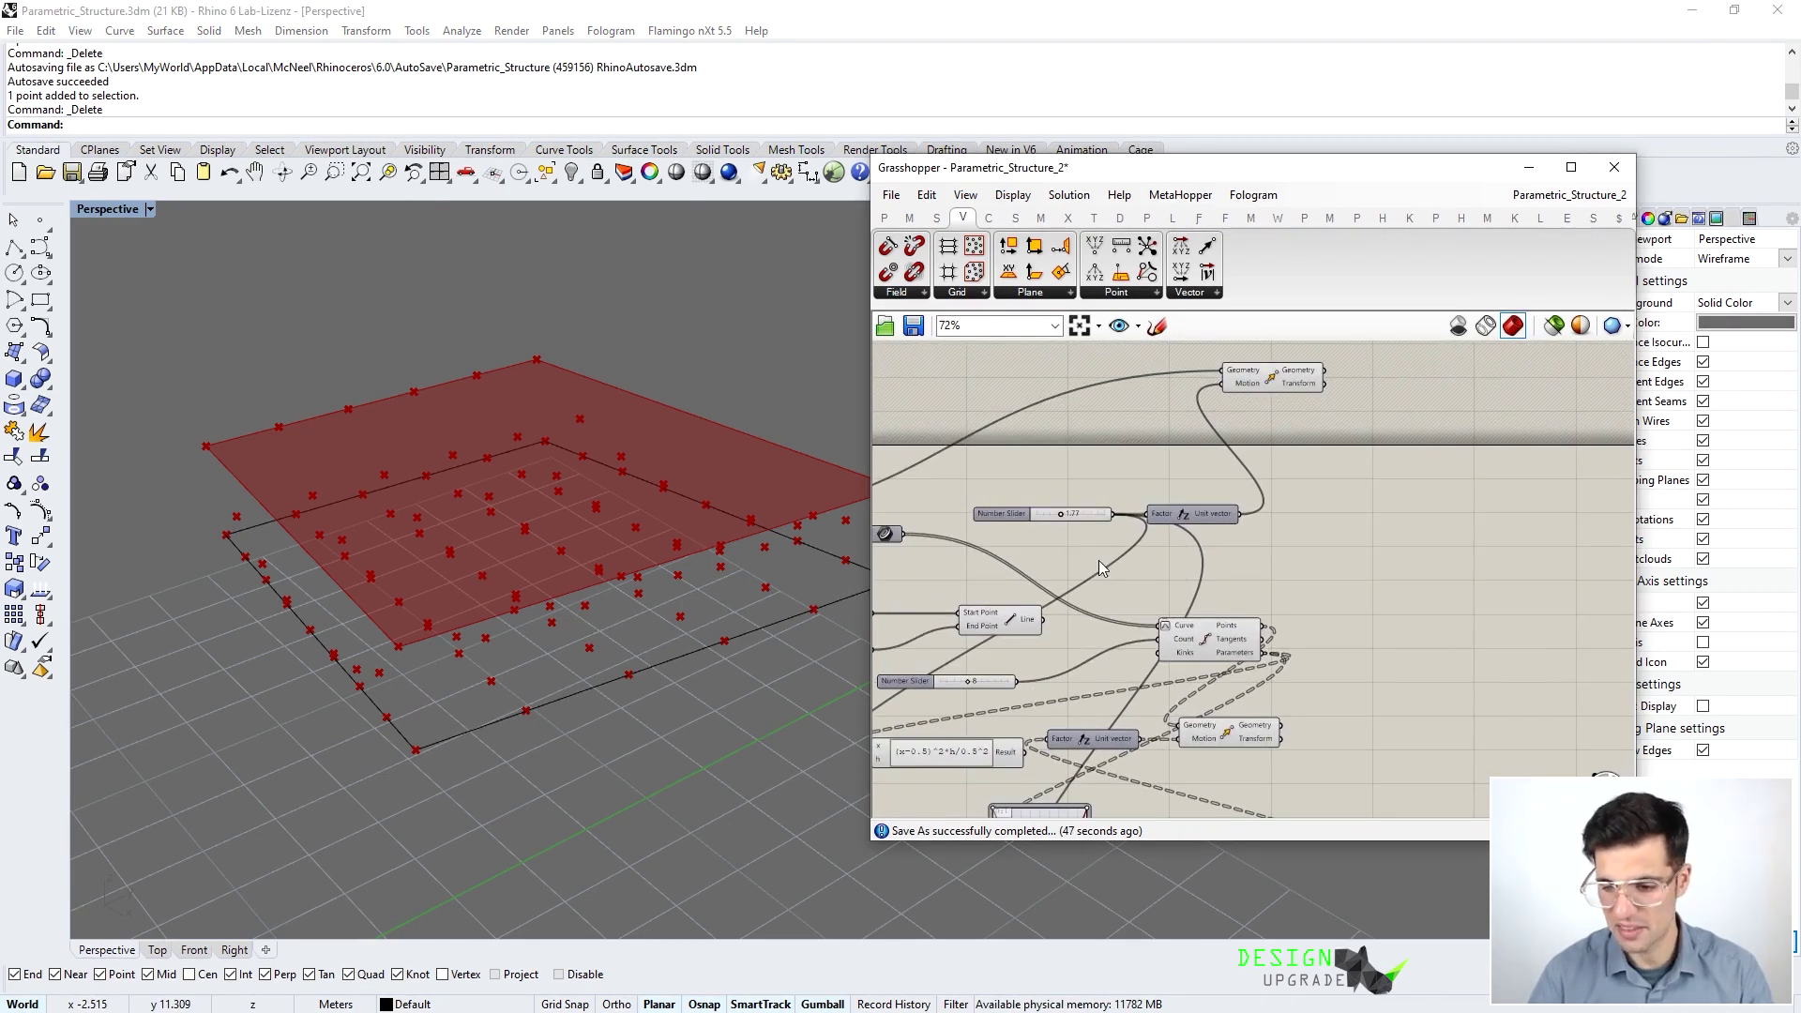
Delete the Move component that lifts the surface, leaving the point grids in place
right_drag(1099, 568, 1248, 583)
right_drag(447, 538, 466, 491)
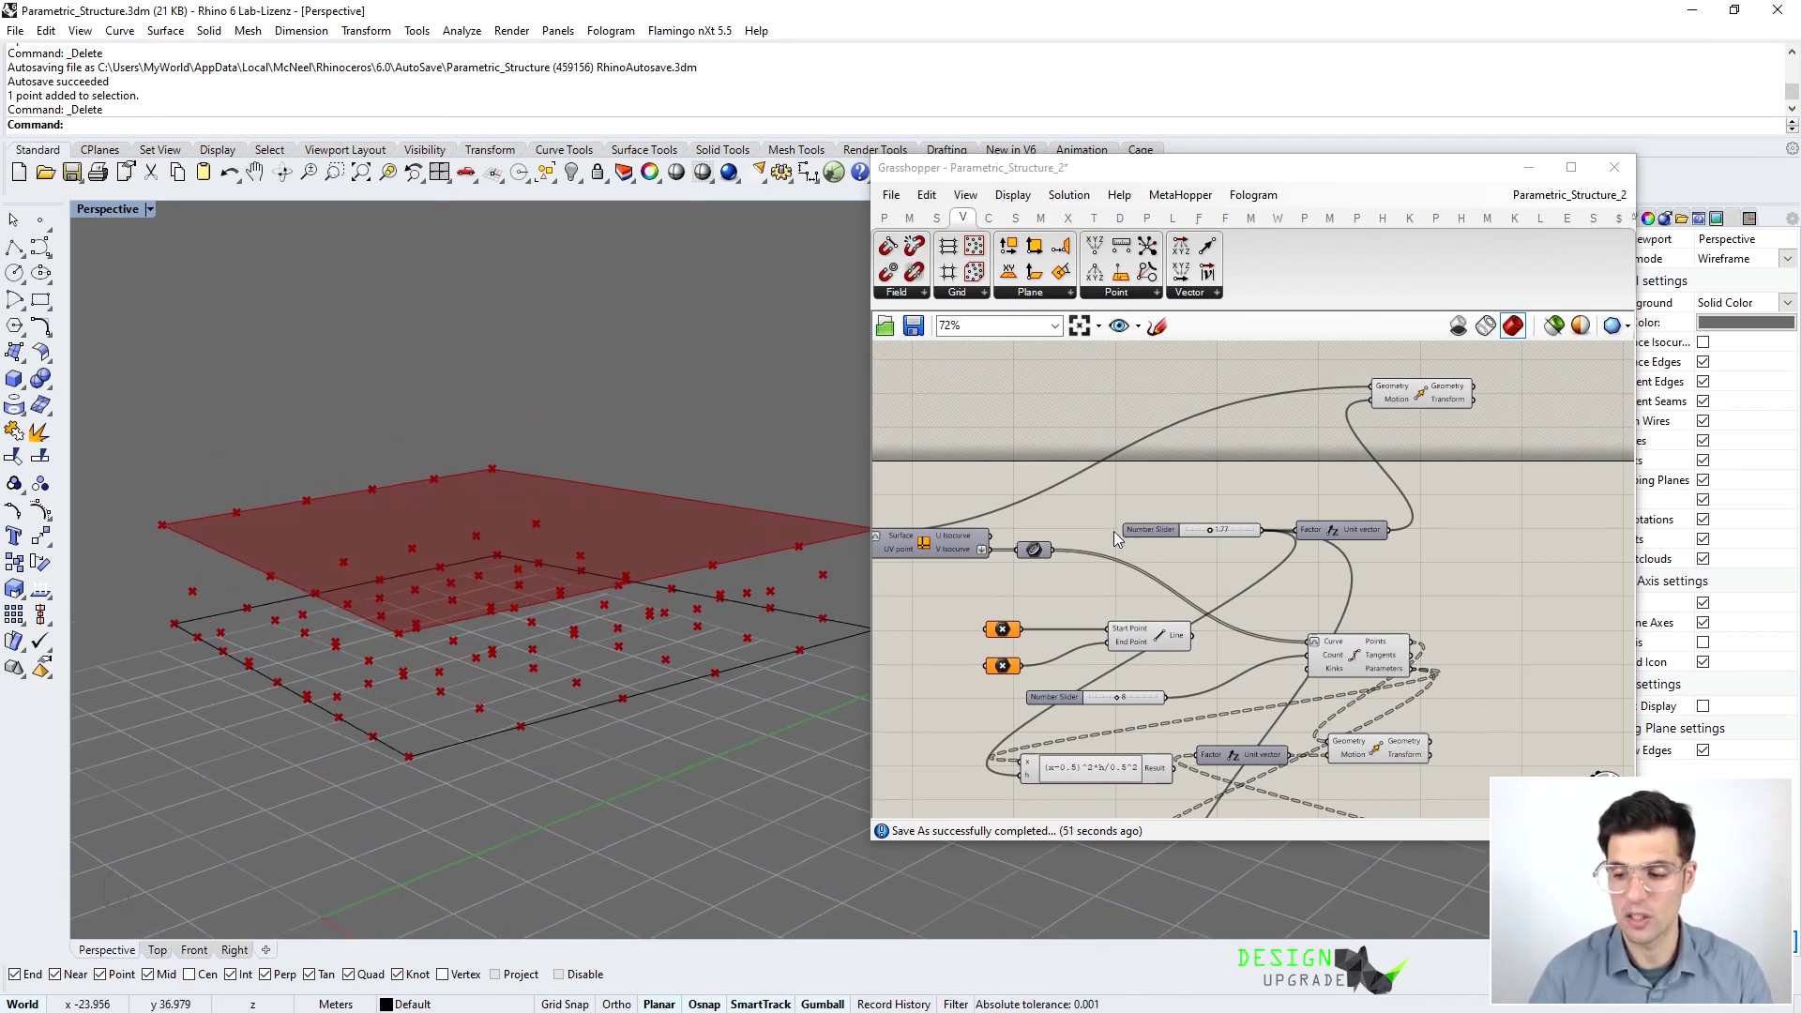
right_drag(1127, 491, 1277, 516)
right_drag(1003, 473, 1099, 472)
mouse_move(611, 594)
right_down()
mouse_move(563, 582)
mouse_move(589, 566)
mouse_move(581, 604)
right_up()
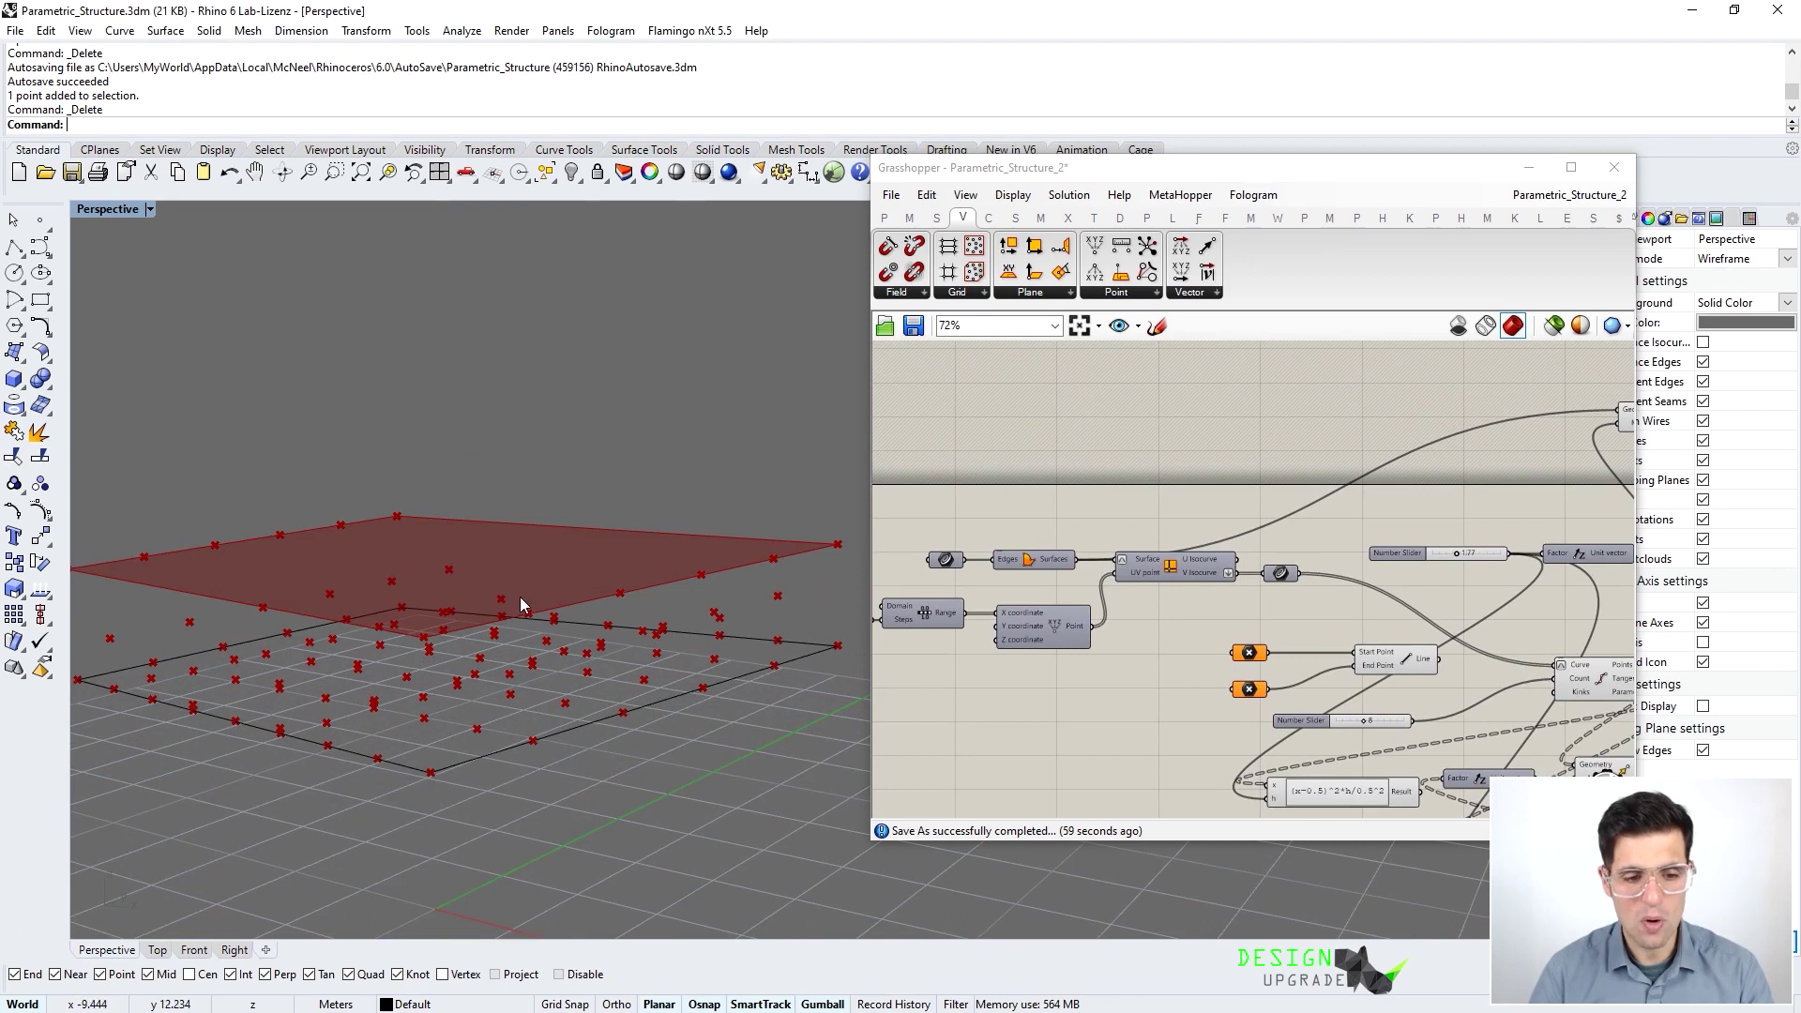
mouse_move(457, 687)
right_down()
mouse_move(434, 719)
mouse_move(465, 684)
mouse_move(441, 699)
right_up()
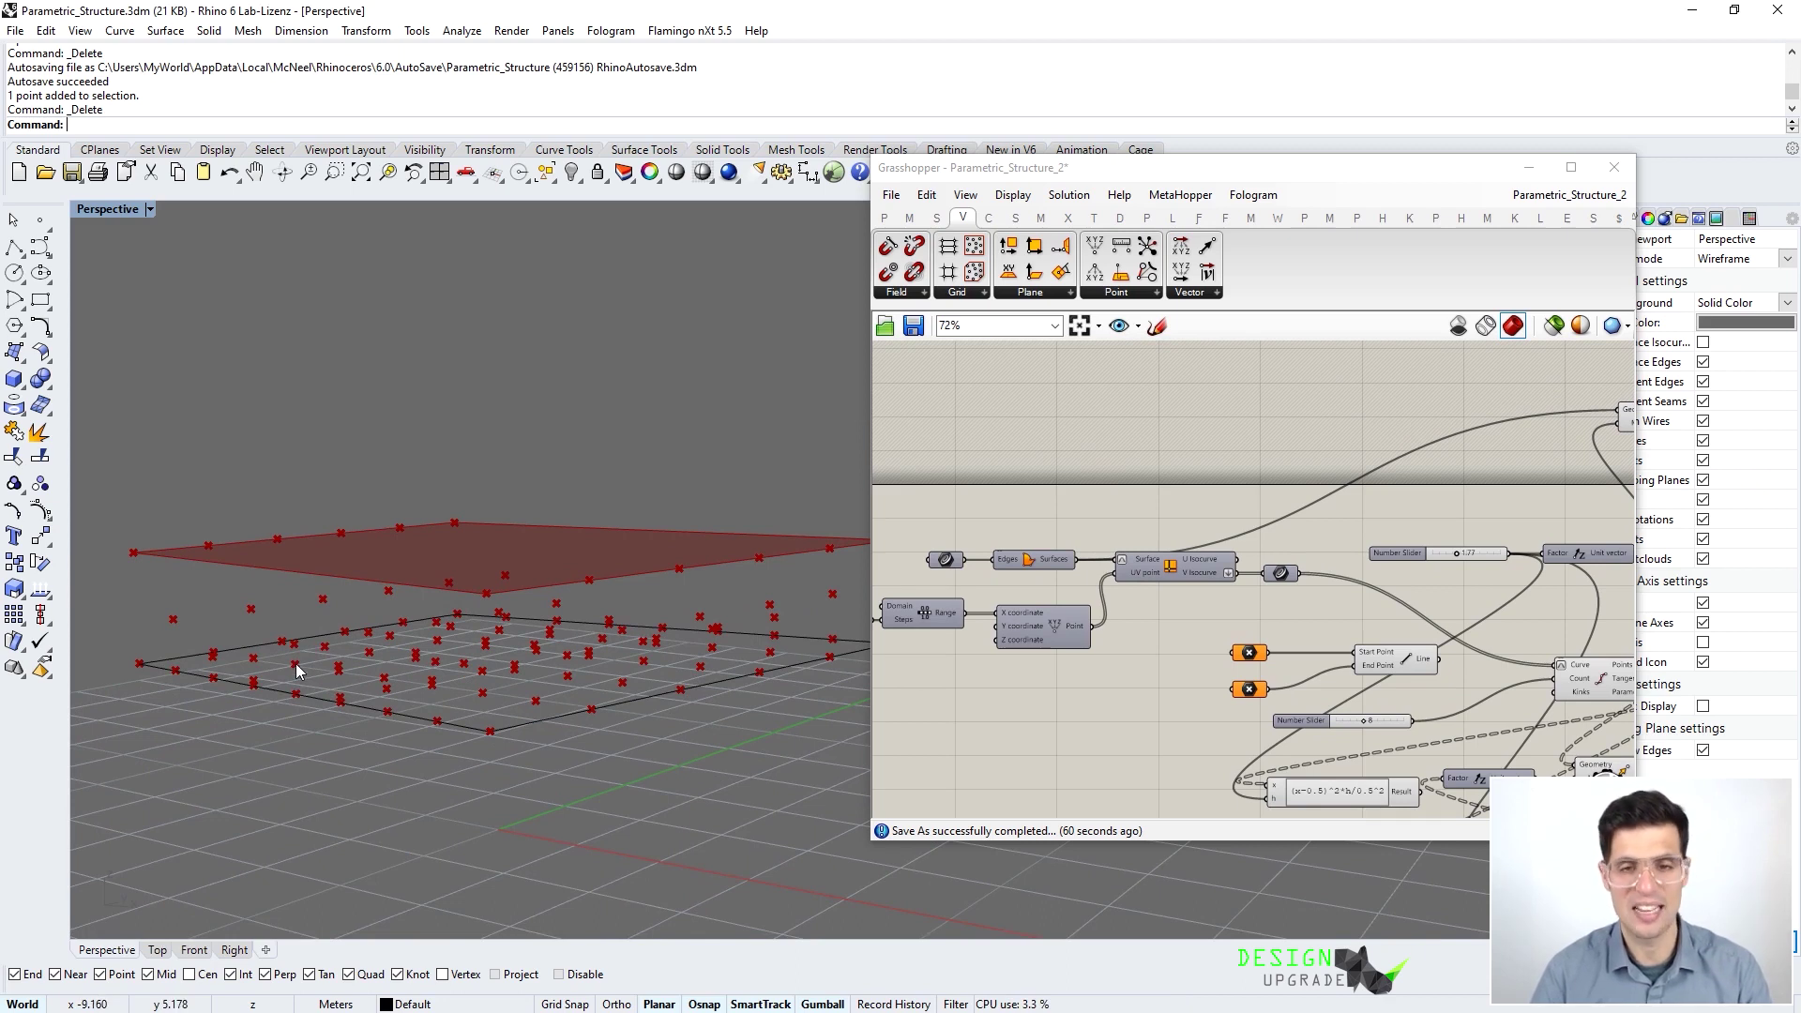
right_drag(1416, 476, 1234, 522)
click(1392, 443)
drag(1392, 442, 1359, 459)
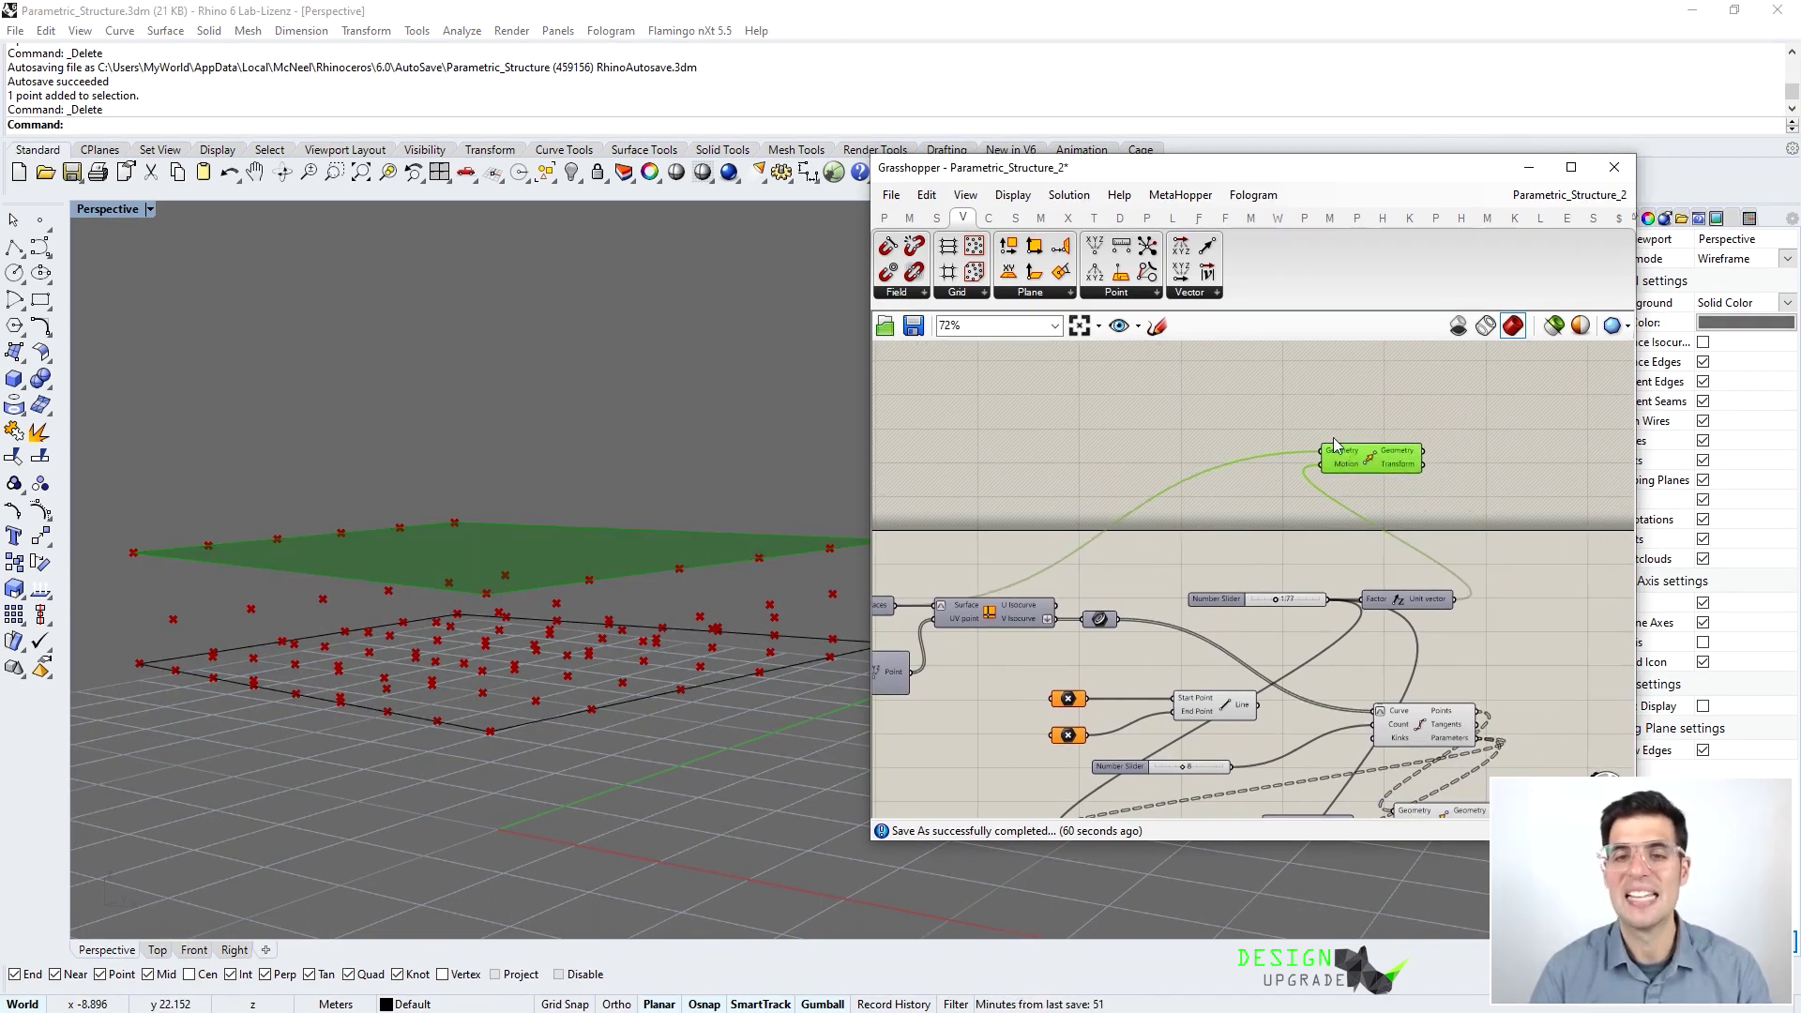
right_drag(1219, 500, 1336, 513)
right_drag(654, 600, 360, 556)
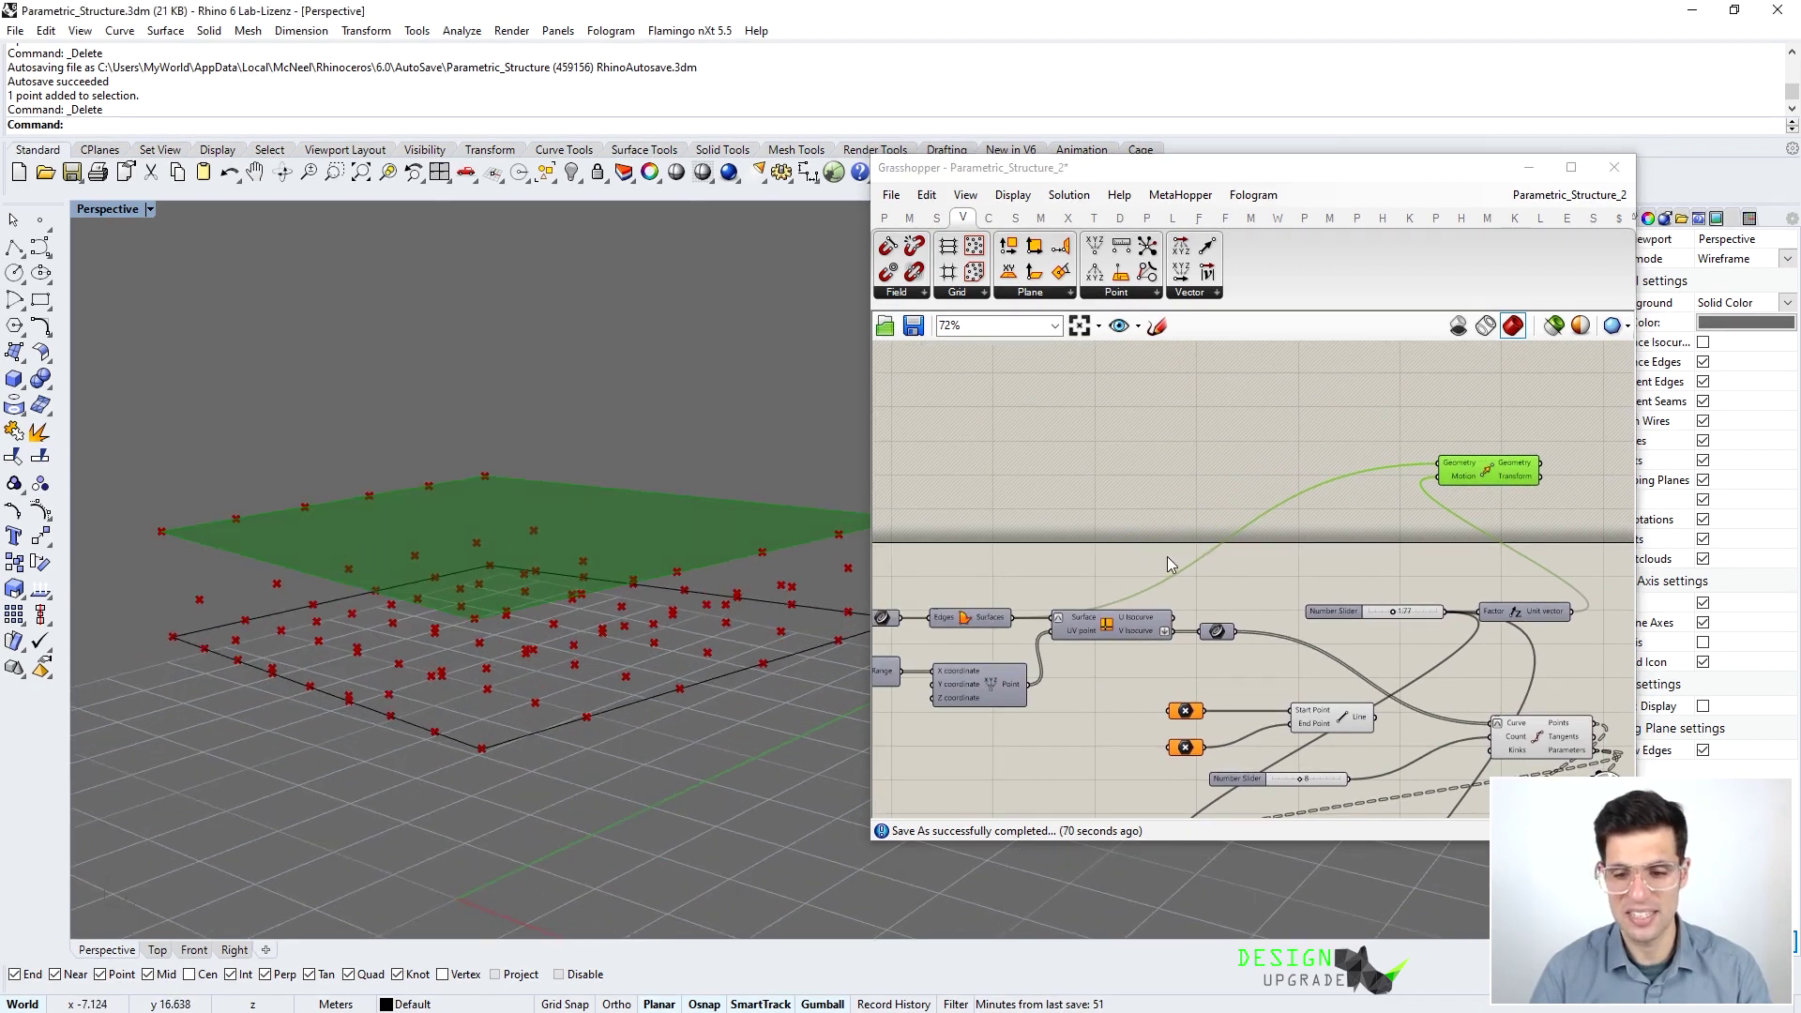
key(Delete)
right_drag(1286, 529, 1337, 527)
key(Delete)
Turn on the preview of the Edge Surface component so the base surface shows in the viewport
right_drag(1226, 530, 1334, 529)
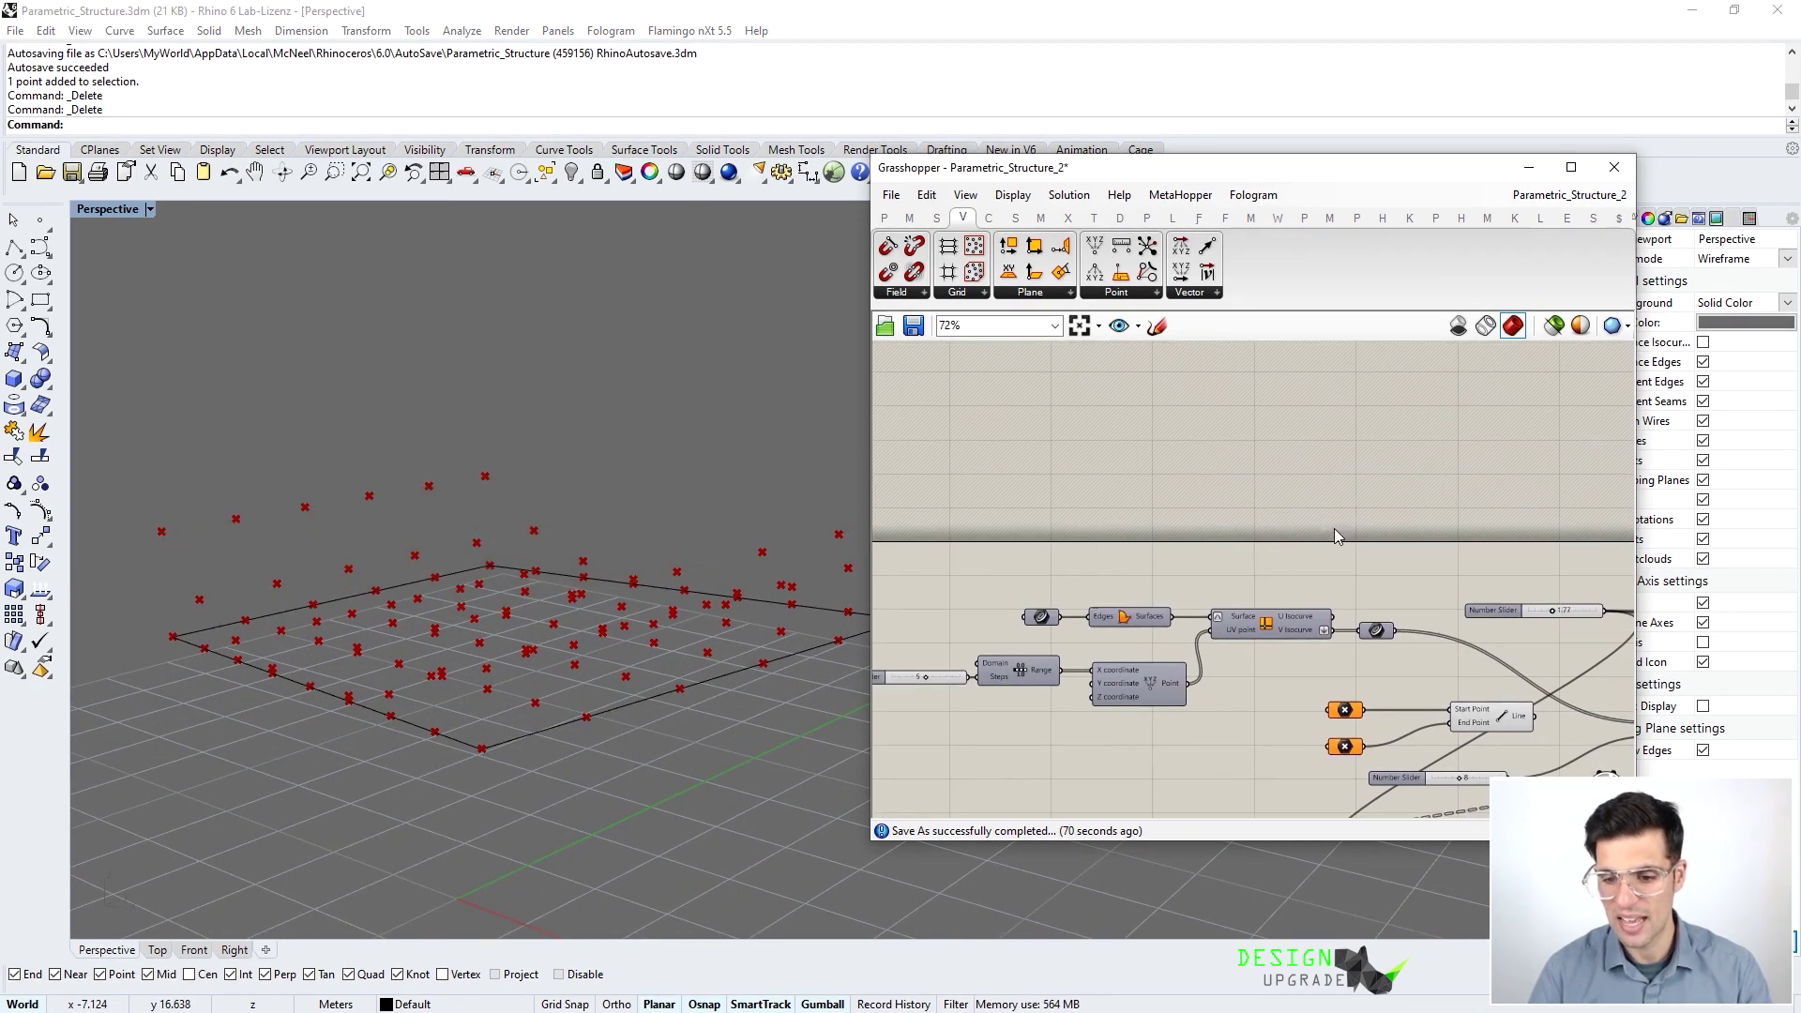
scroll(1074, 624, up, 2)
click(1126, 617)
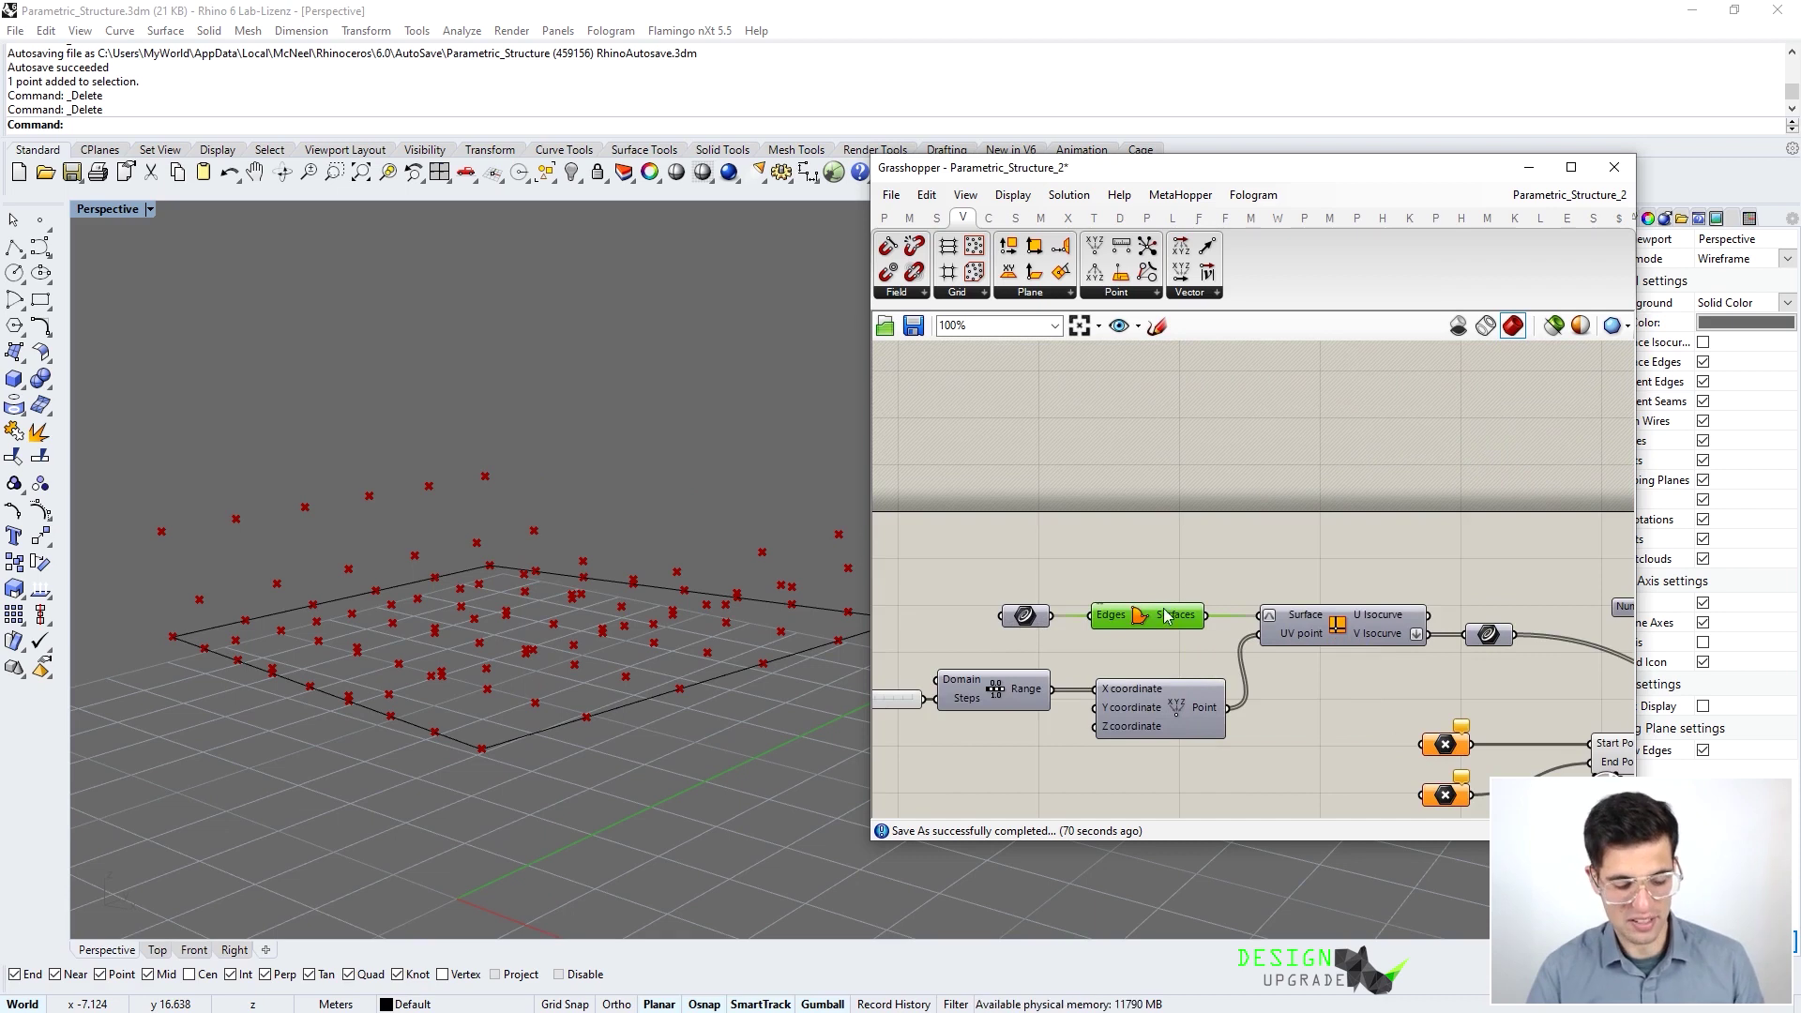
click(1191, 528)
right_drag(525, 559, 402, 603)
Delete the Line component together with the two empty Point parameters feeding it
scroll(1294, 651, down, 3)
right_drag(1366, 652, 1213, 598)
scroll(1350, 647, up, 2)
drag(1340, 621, 1167, 694)
key(Delete)
Select the Divide Curve component and examine where its points lie on the base surface
right_drag(1356, 627, 969, 608)
right_drag(1168, 650, 1256, 635)
click(1293, 652)
right_drag(532, 578, 495, 631)
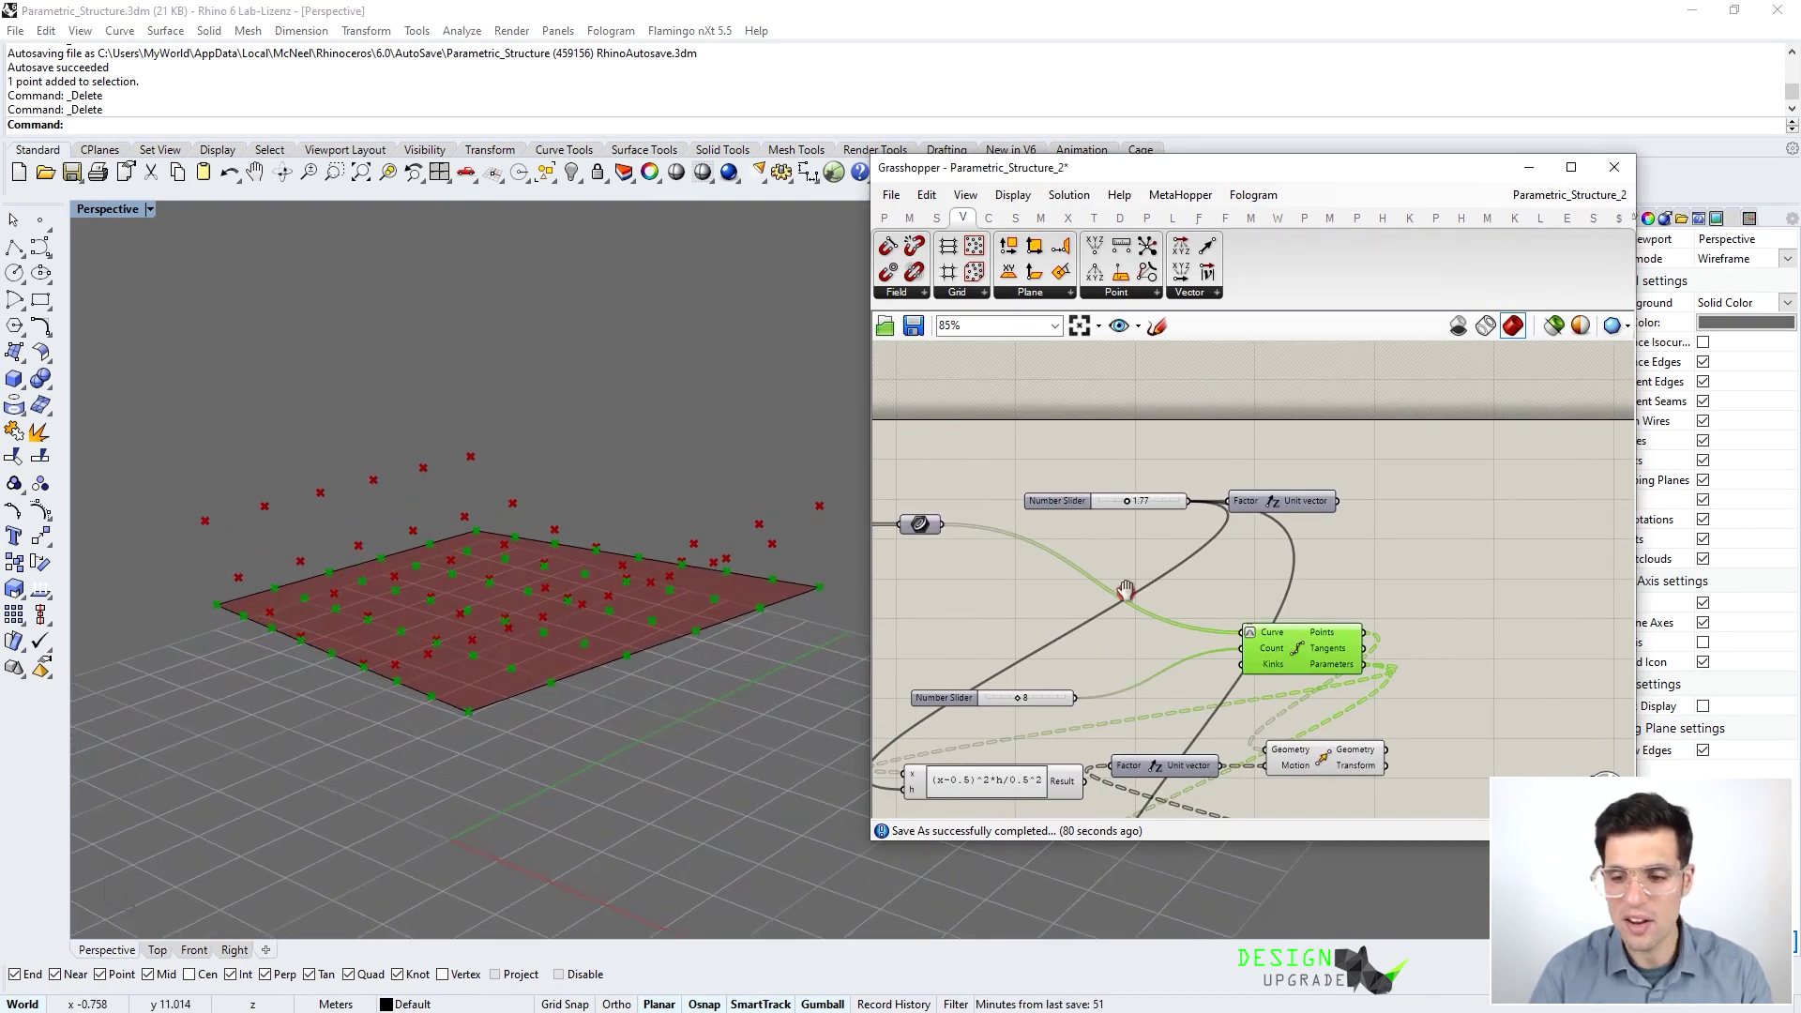
right_drag(1119, 590, 1255, 552)
right_drag(570, 710, 584, 654)
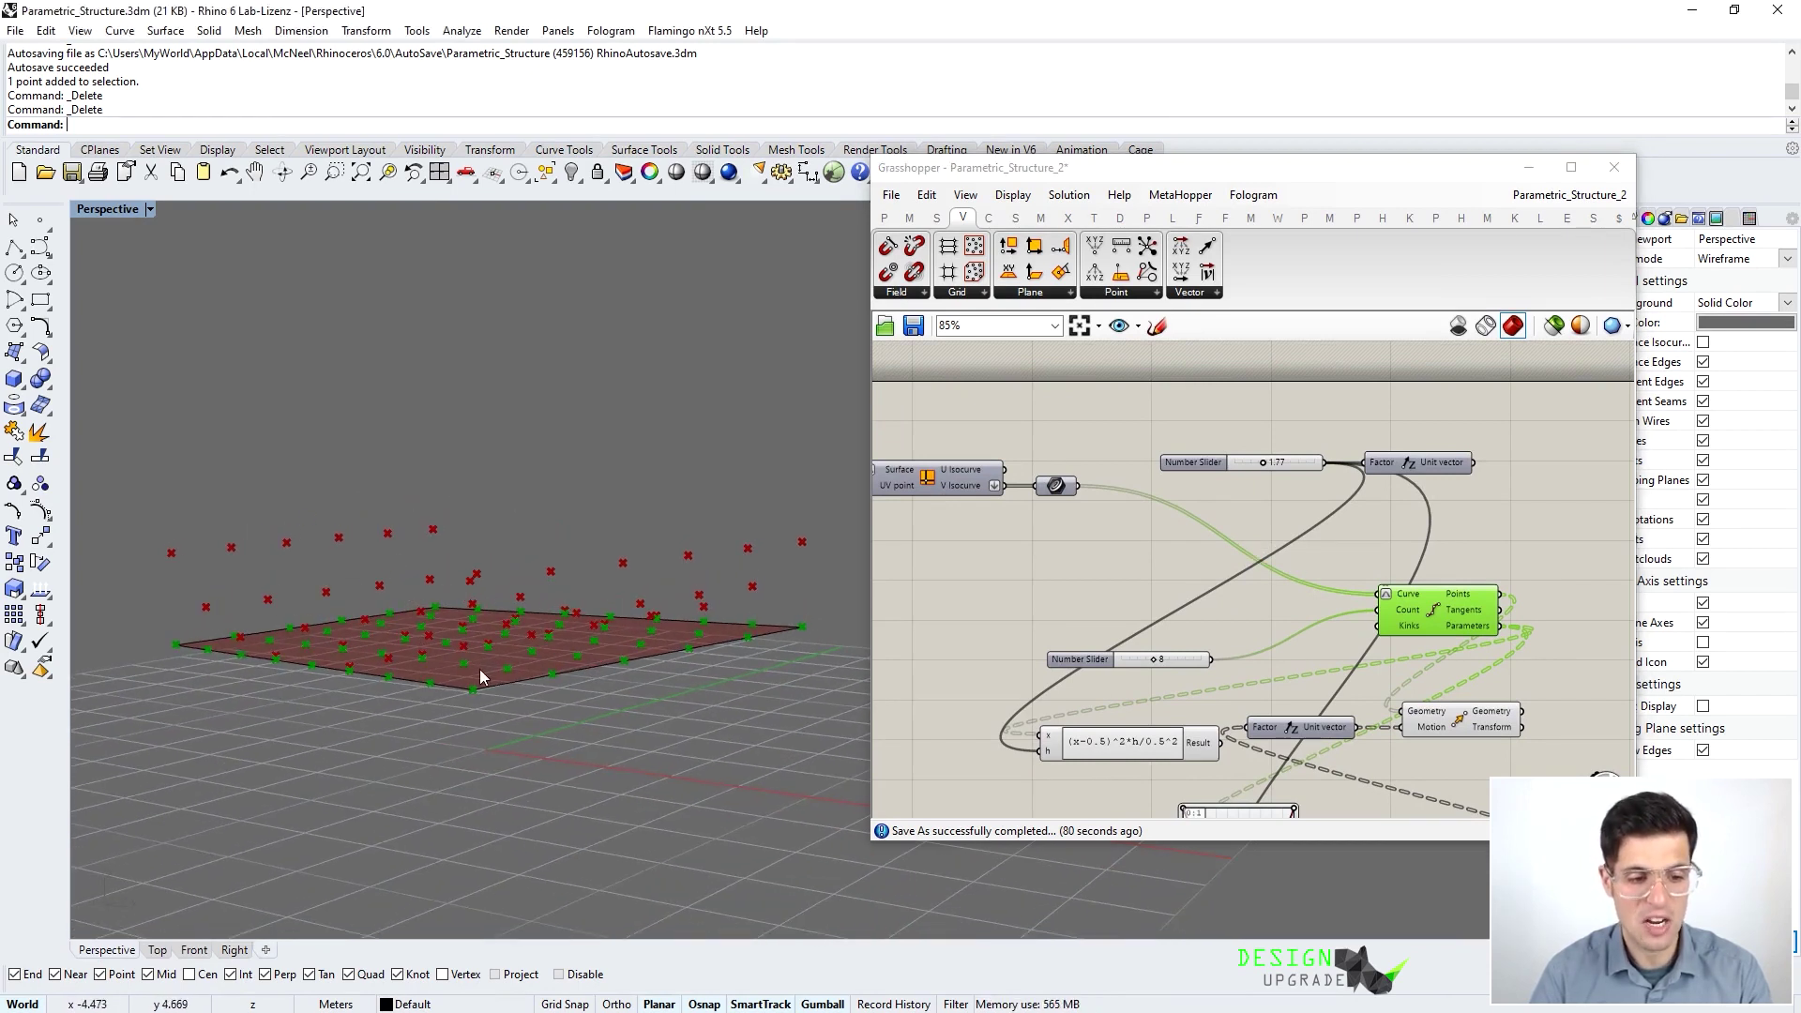
right_drag(522, 683, 440, 758)
right_drag(410, 660, 329, 630)
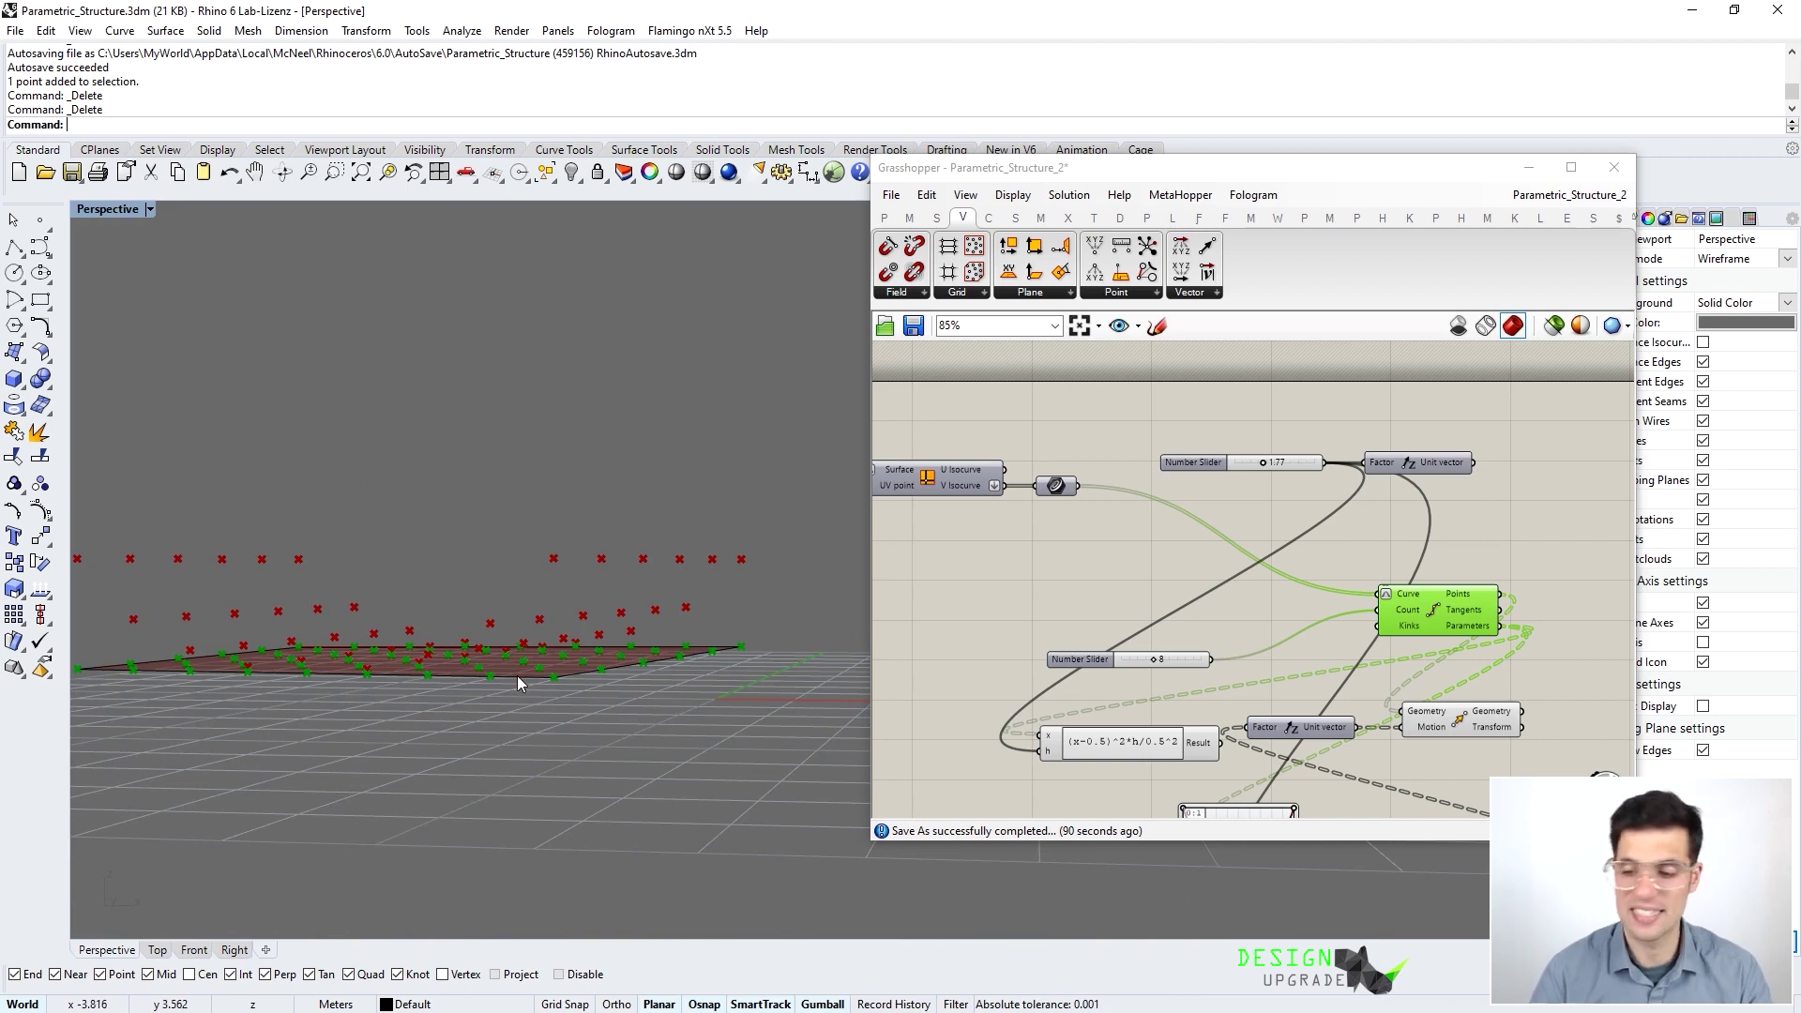
right_drag(564, 673, 468, 706)
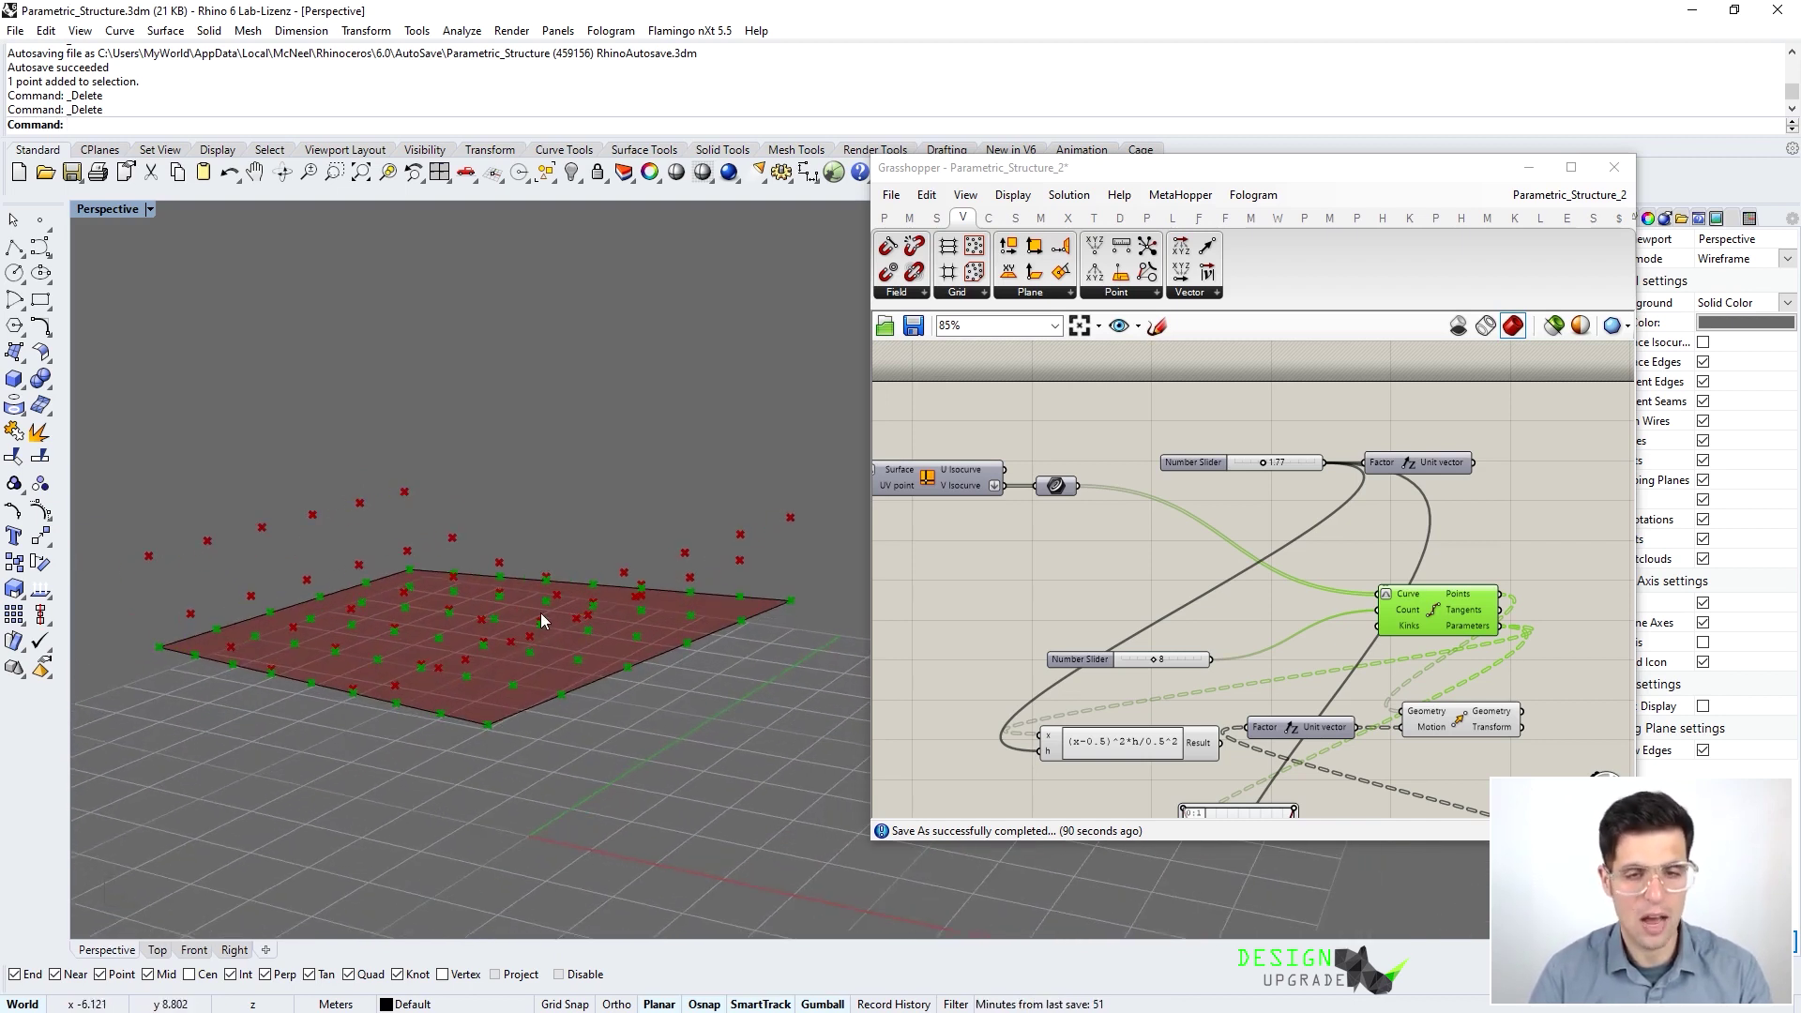
Reposition the Divide Curve component and place the height slider with its Unit Z component below the isocurve parameter
right_drag(1189, 597, 1099, 587)
drag(1325, 595, 1375, 588)
drag(1374, 507, 1046, 432)
drag(1313, 457, 1098, 577)
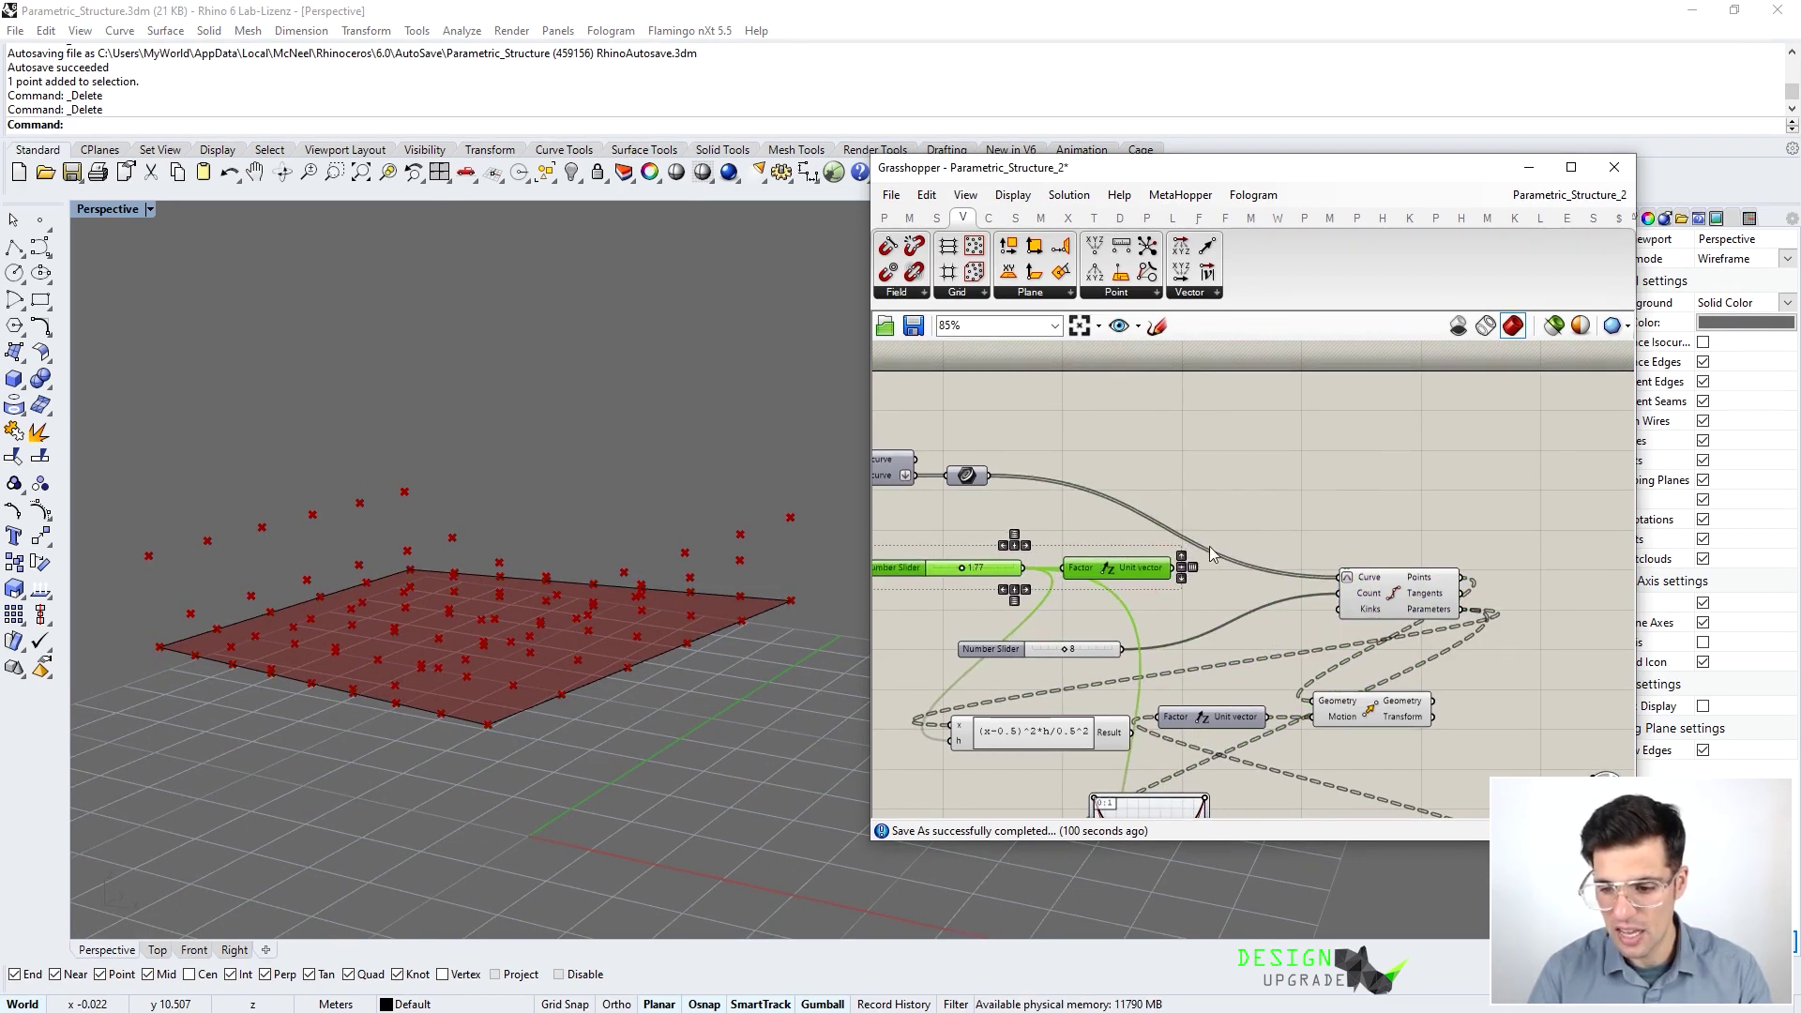
right_drag(1264, 571, 1268, 535)
Shift the Move component to the right and delete the unused upper Unit Z component
drag(1360, 675, 1512, 679)
mouse_move(1427, 607)
right_down()
mouse_move(1400, 586)
mouse_move(1423, 577)
right_up()
drag(1137, 506, 1187, 441)
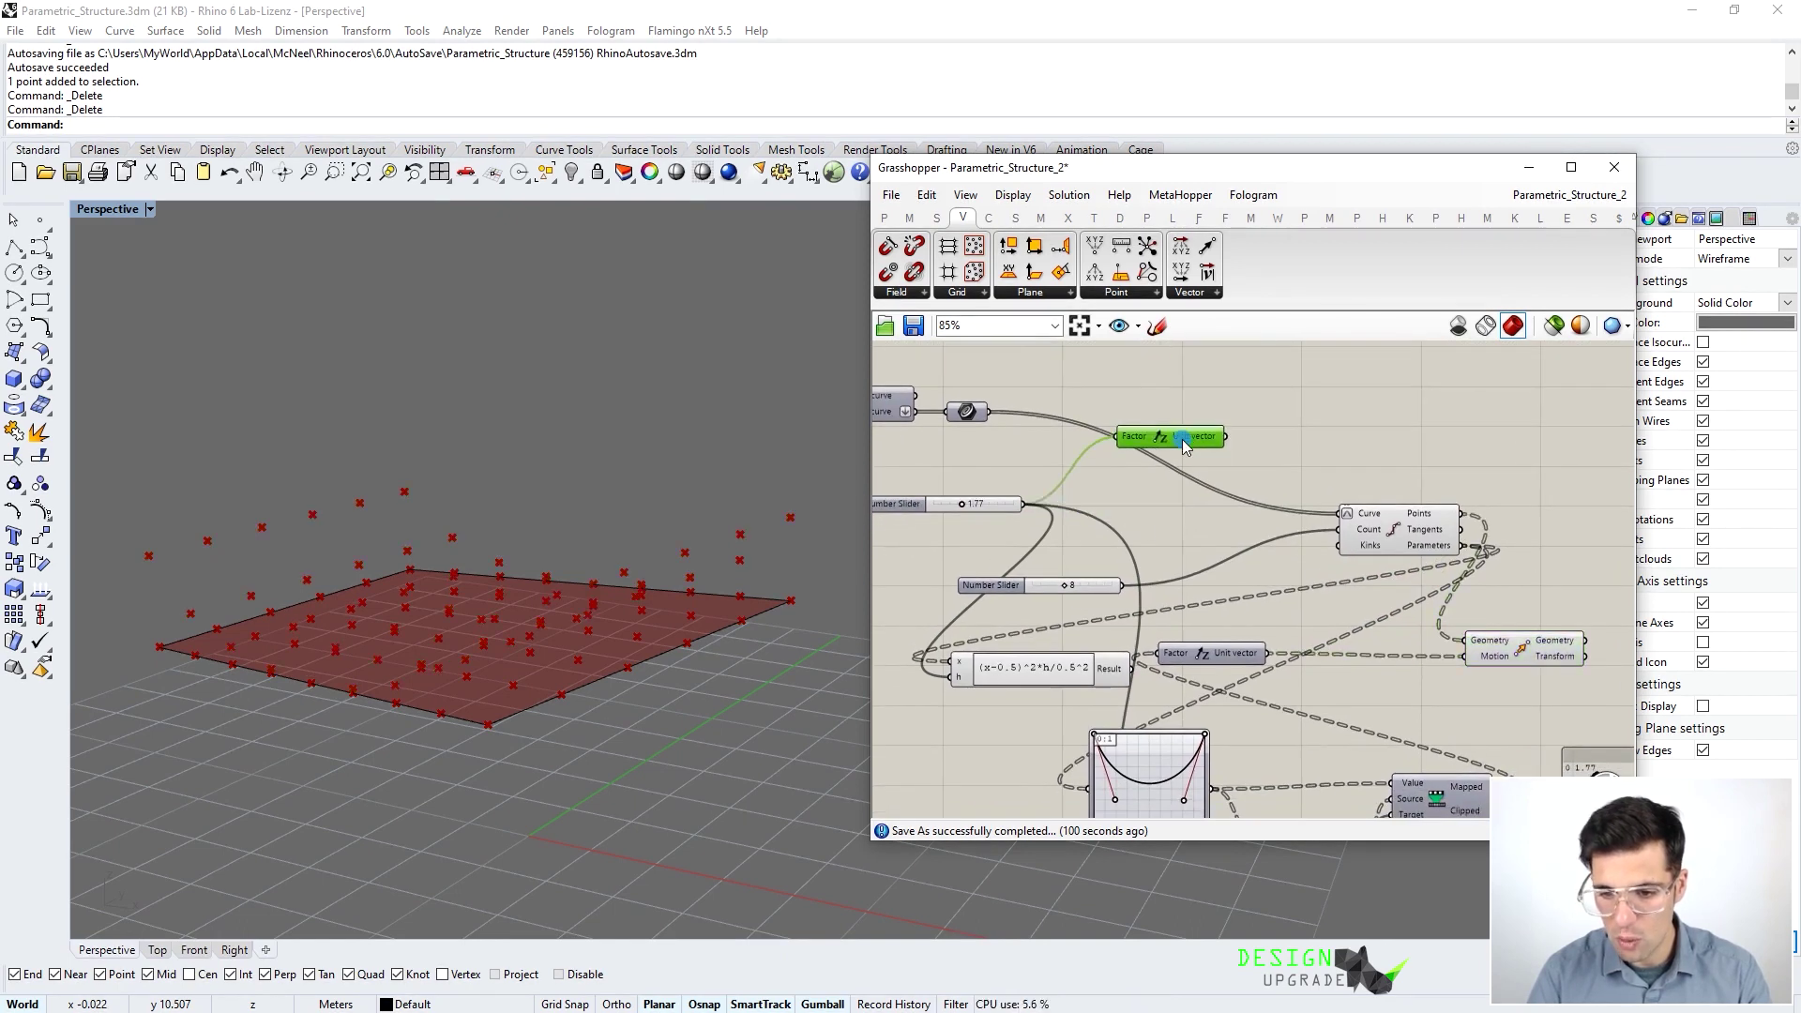
key(Delete)
Reposition the remaining Unit Z and Move components to make room for another component between them
right_drag(1266, 518, 1112, 511)
drag(1355, 646, 1364, 643)
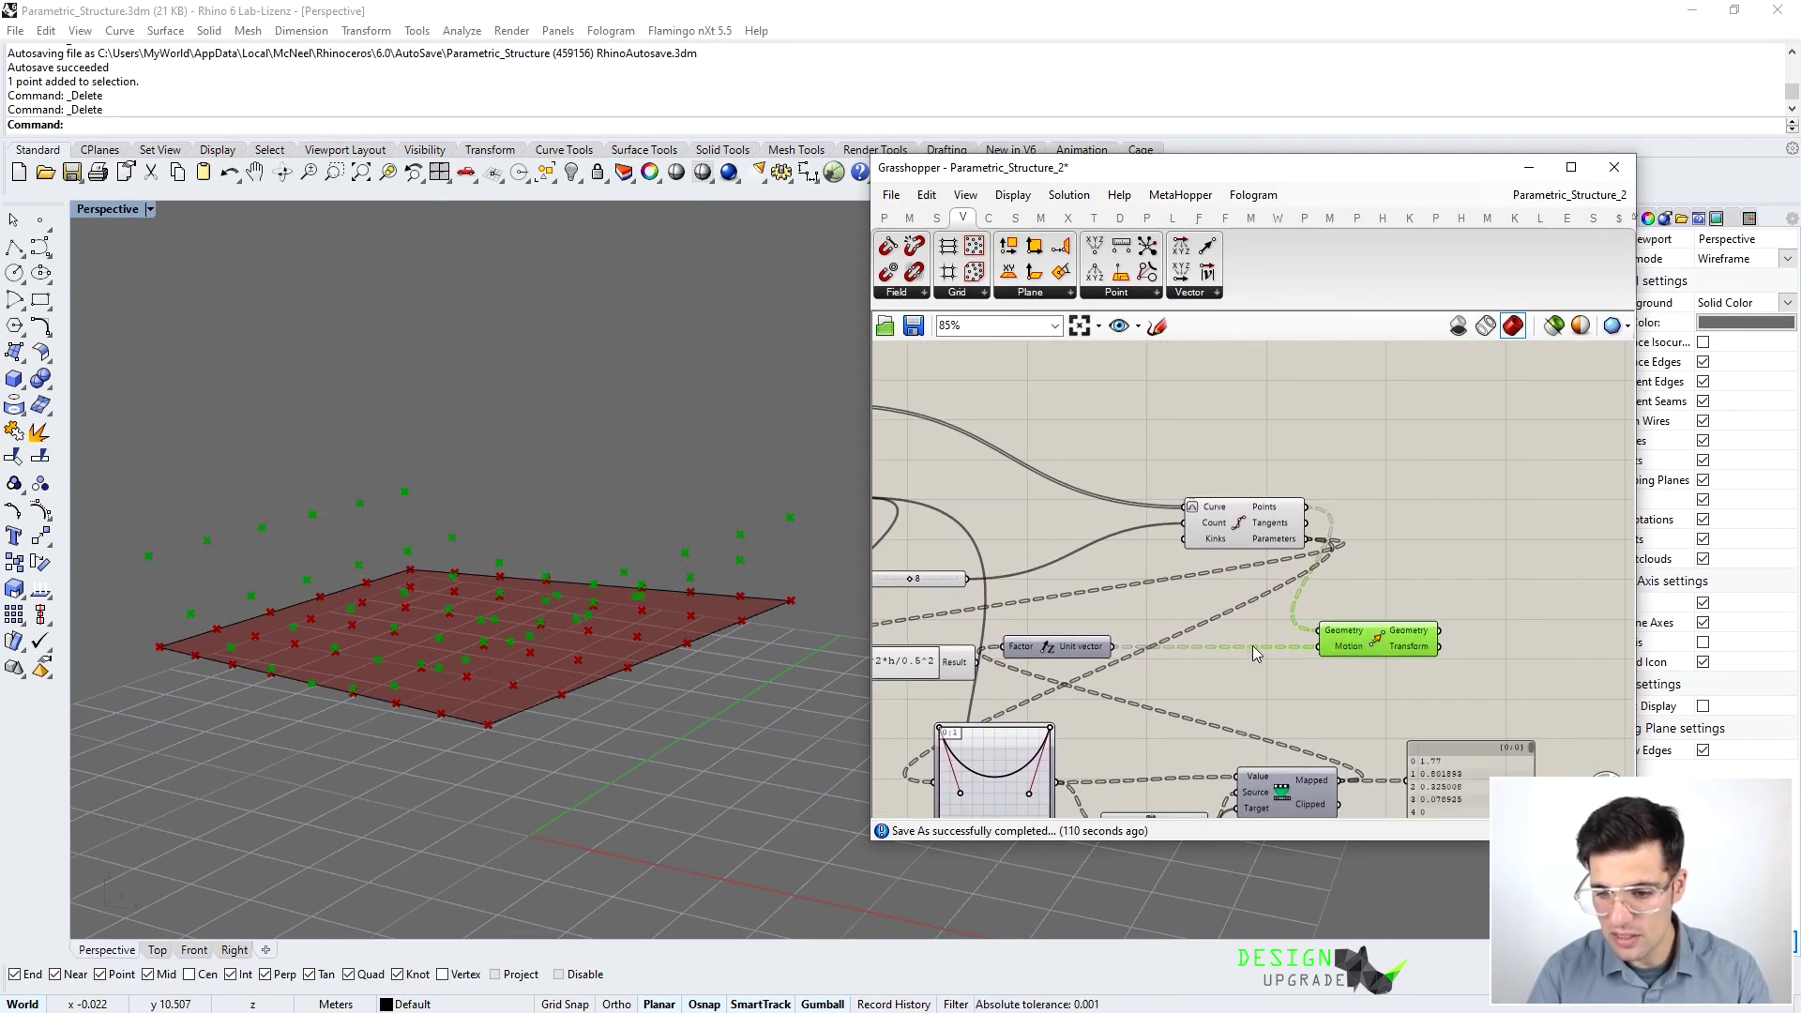
drag(1077, 654, 1166, 654)
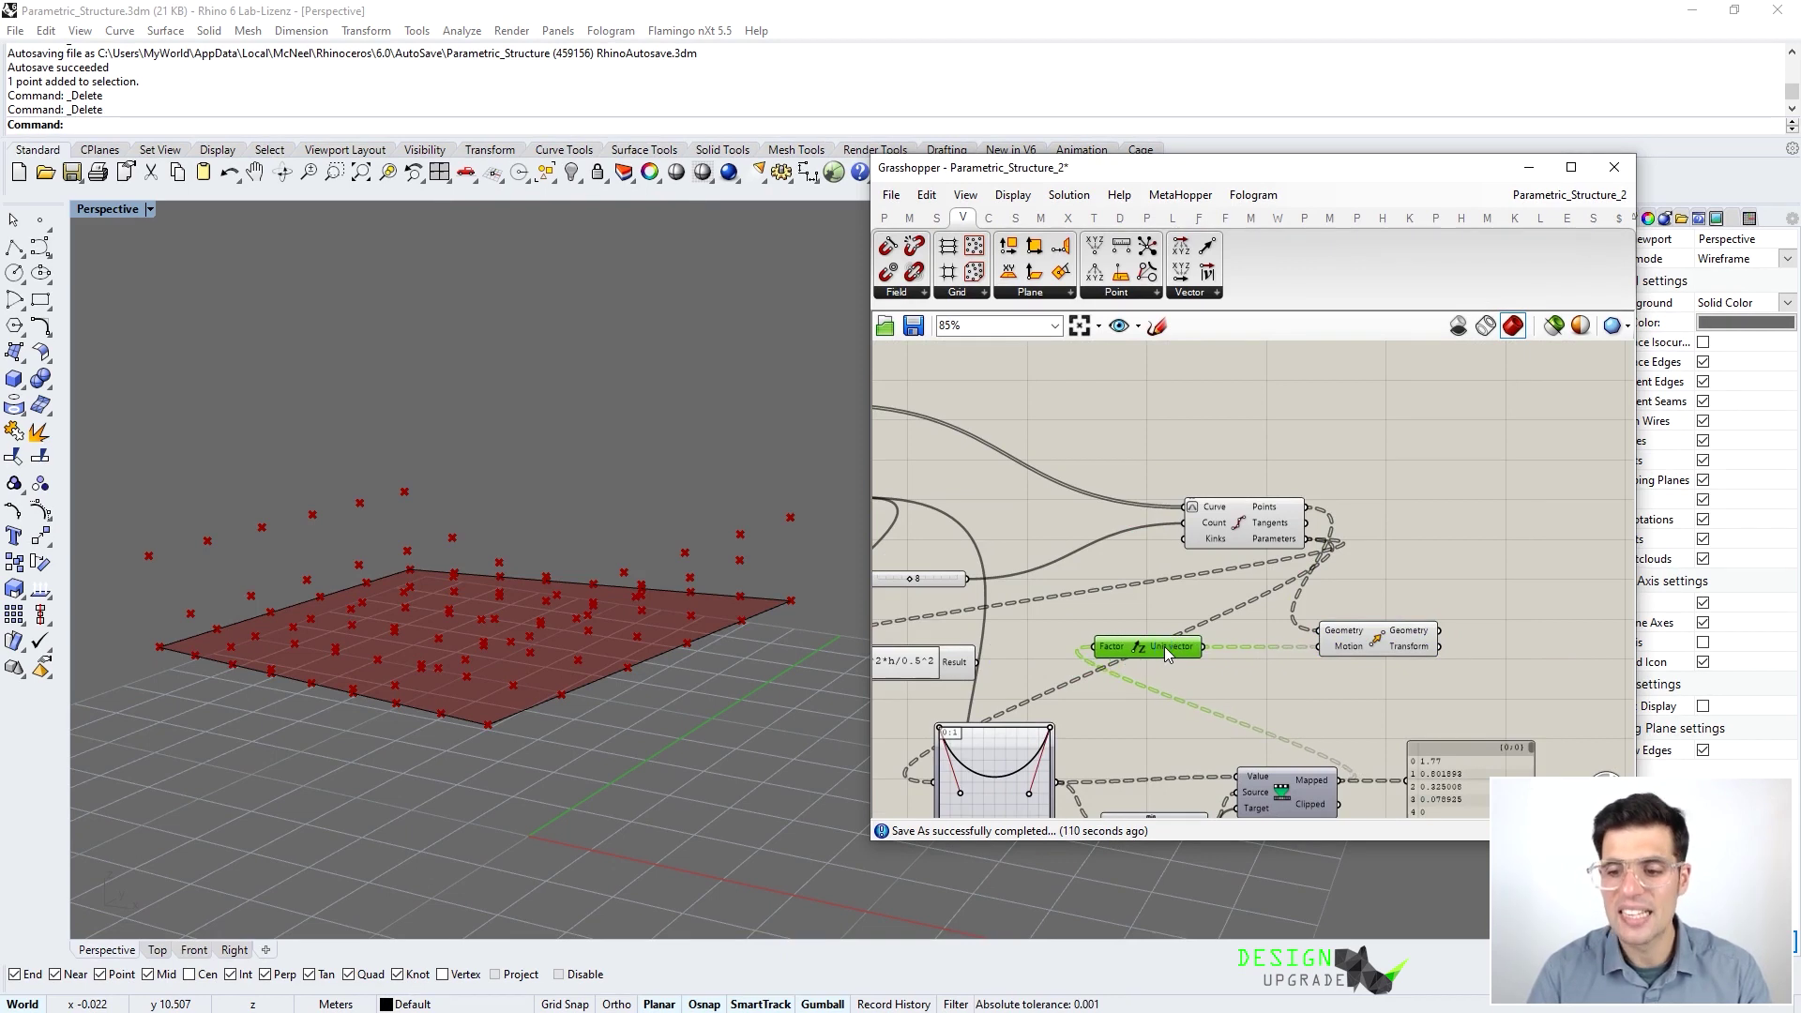
drag(1393, 645, 1414, 645)
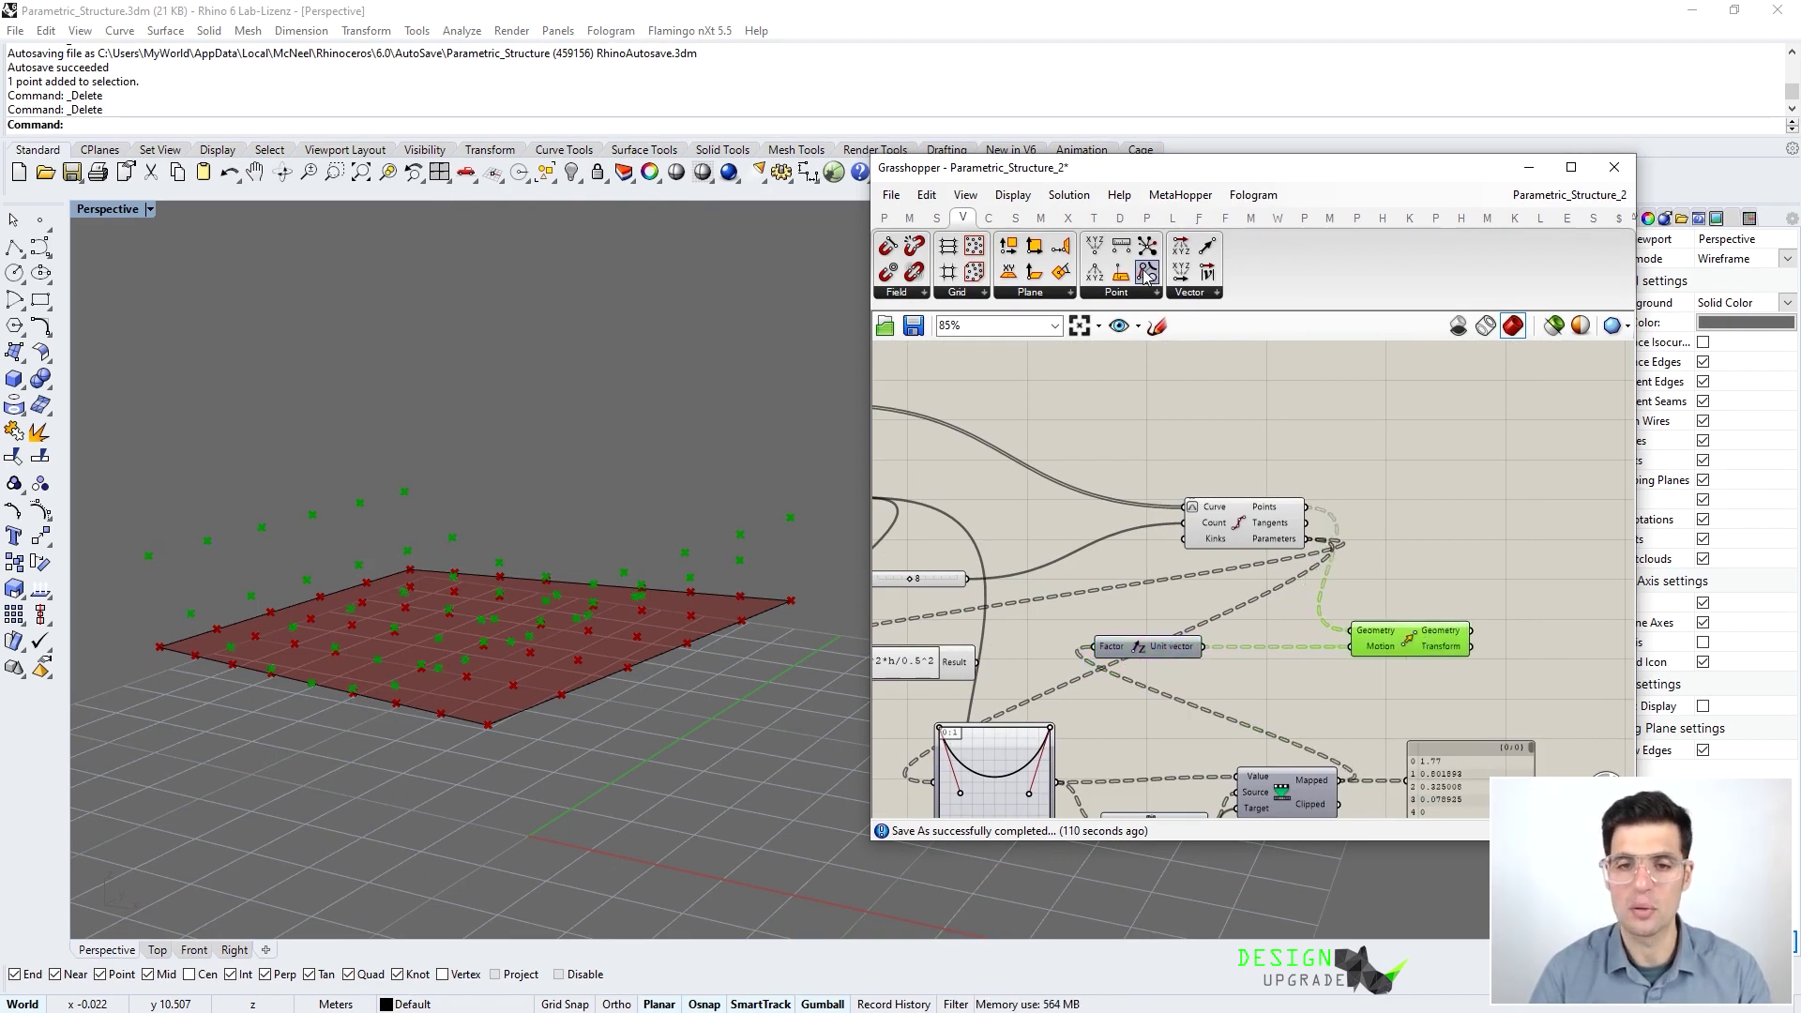
Add a Reverse vector component and connect it between Unit Z and the Motion input of Move
mouse_move(964, 225)
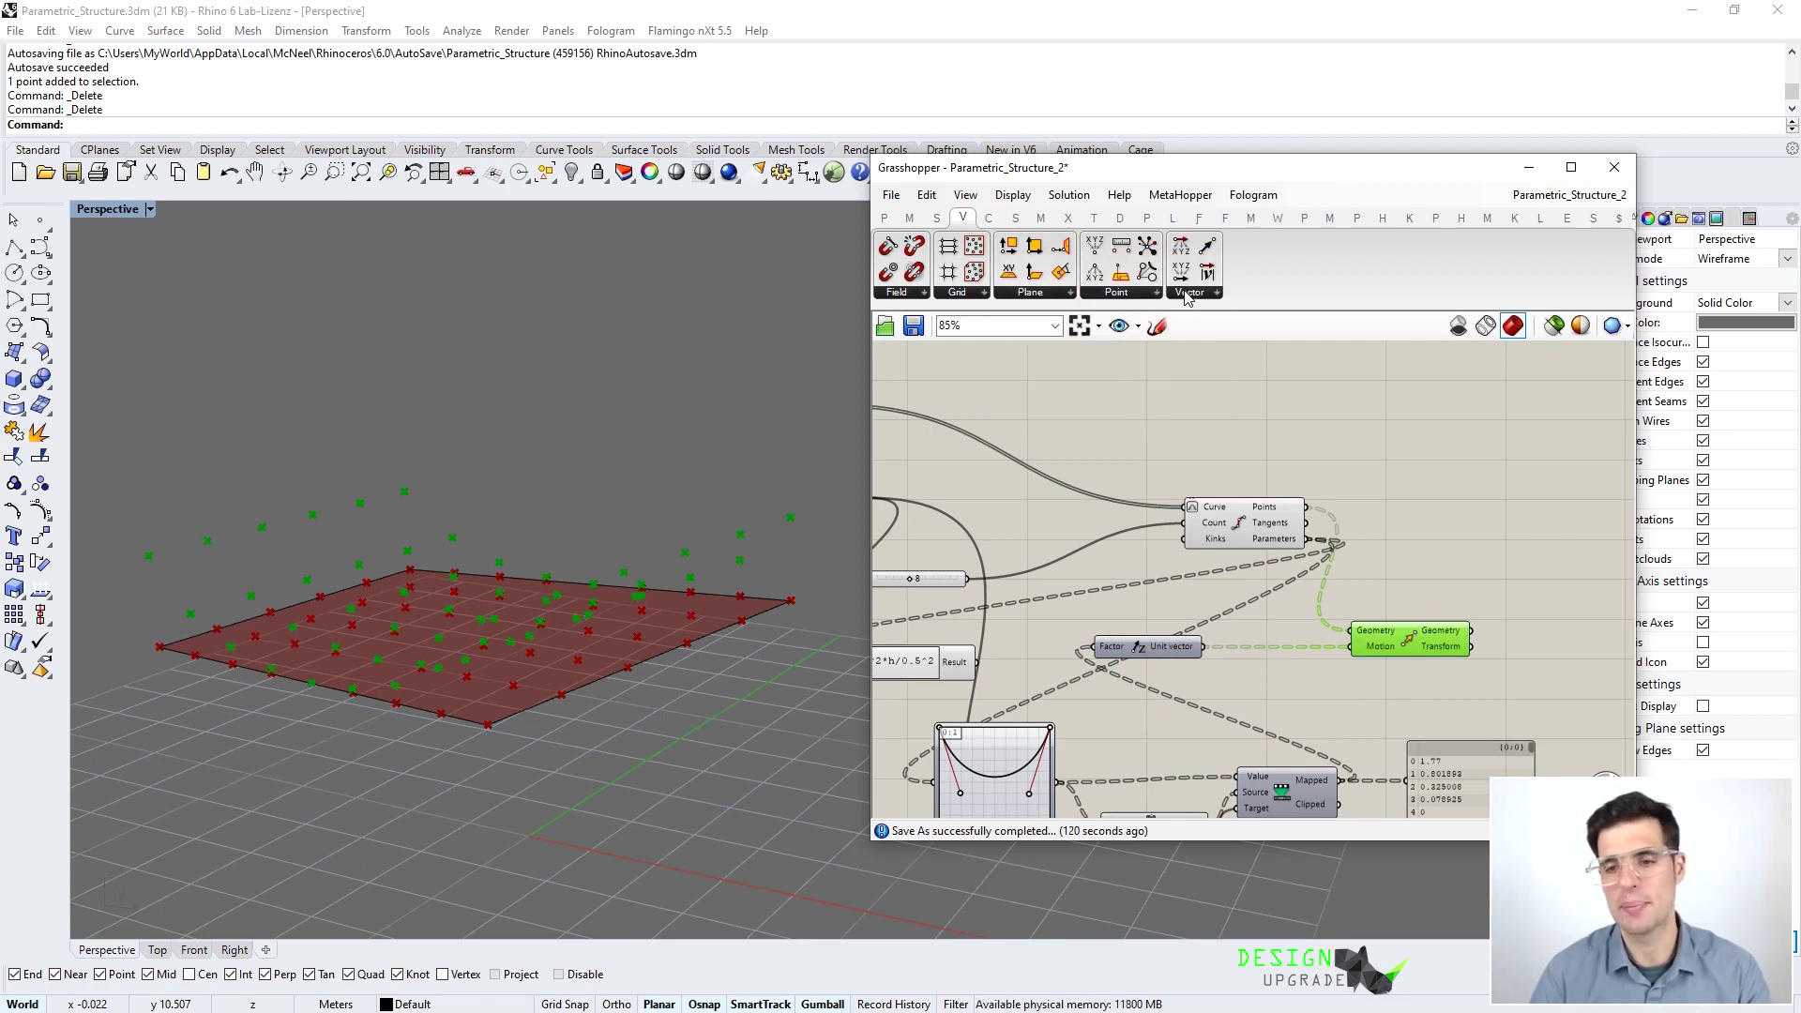
click(1189, 293)
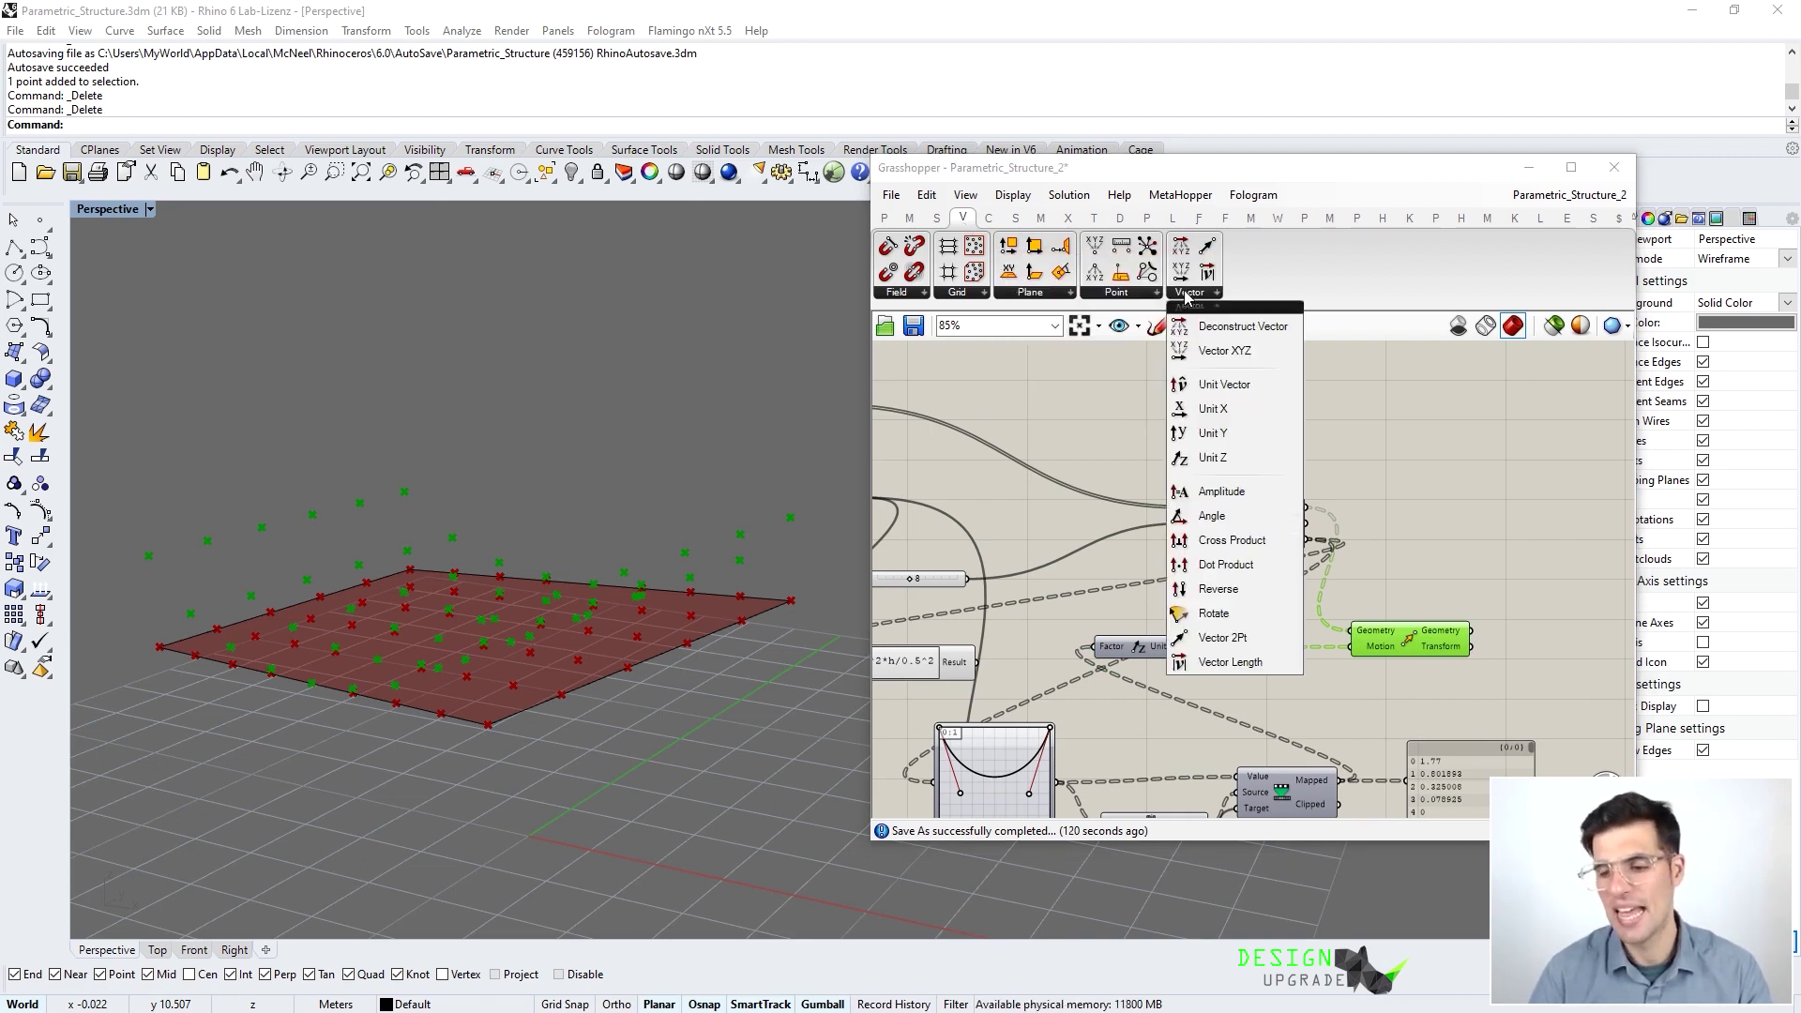
click(1259, 566)
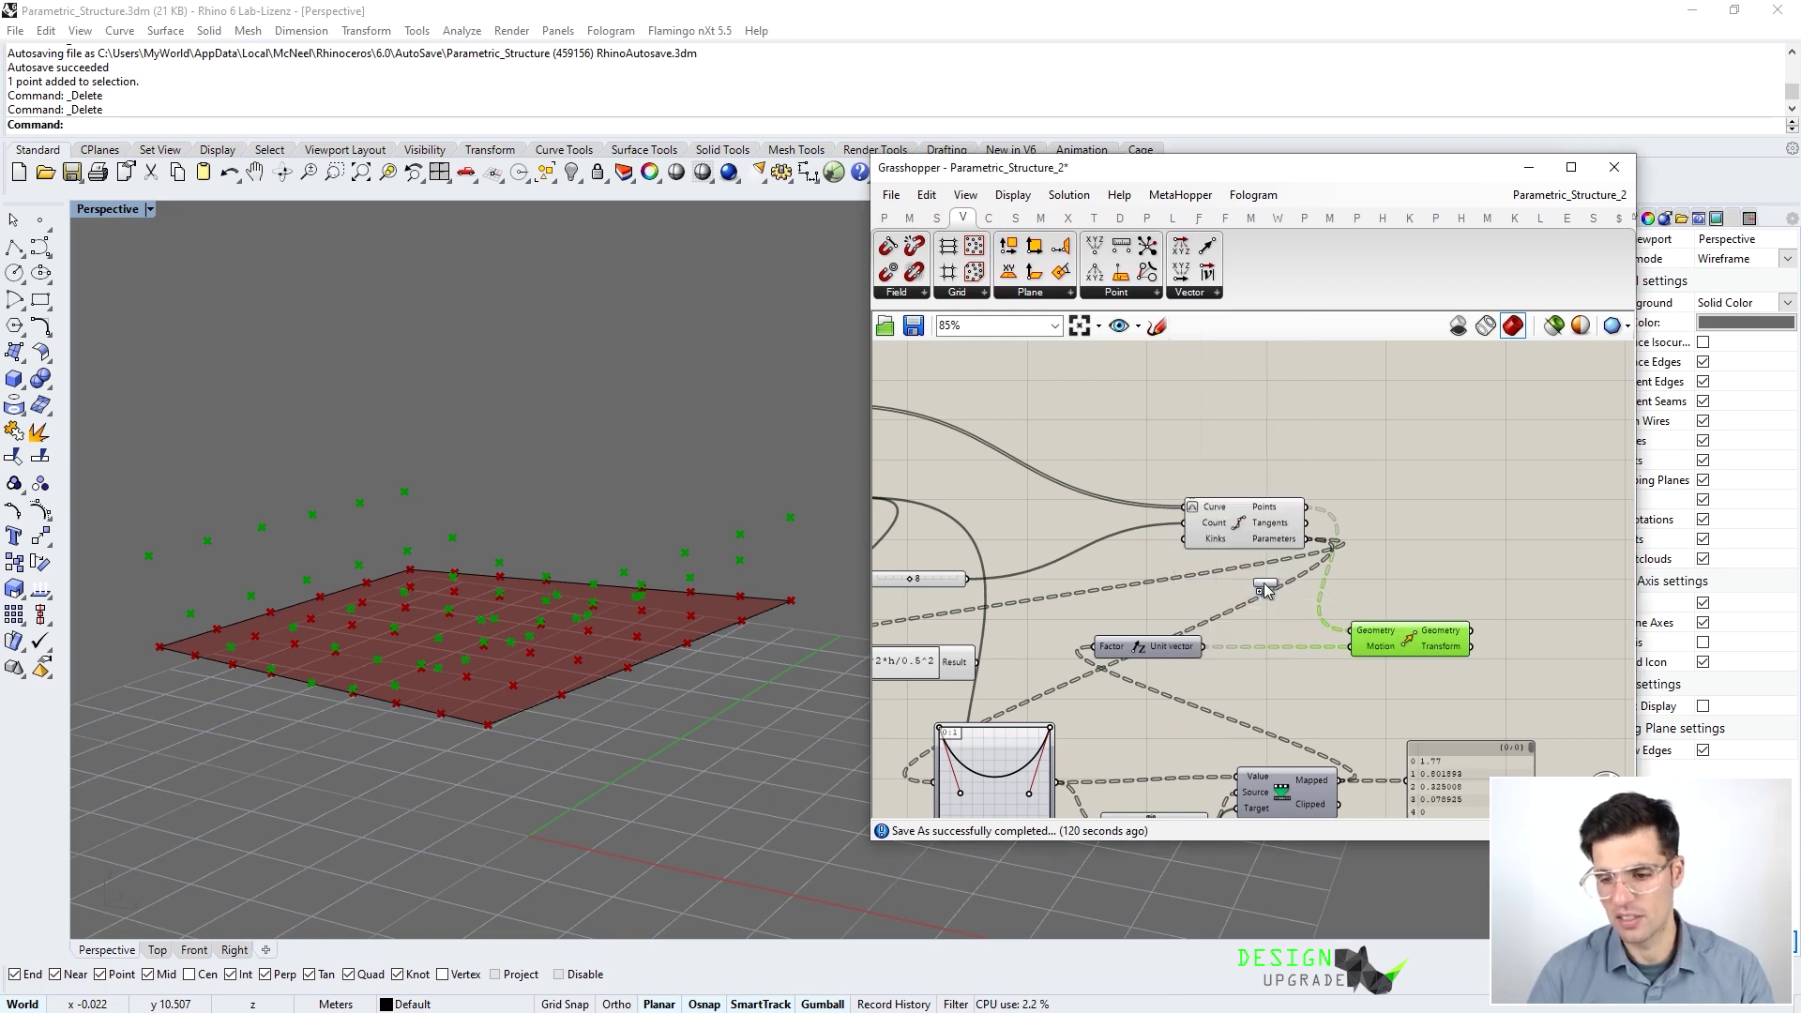
click(1261, 685)
scroll(1220, 662, up, 2)
drag(1207, 662, 1246, 687)
drag(1385, 654, 1398, 639)
right_drag(728, 691, 282, 666)
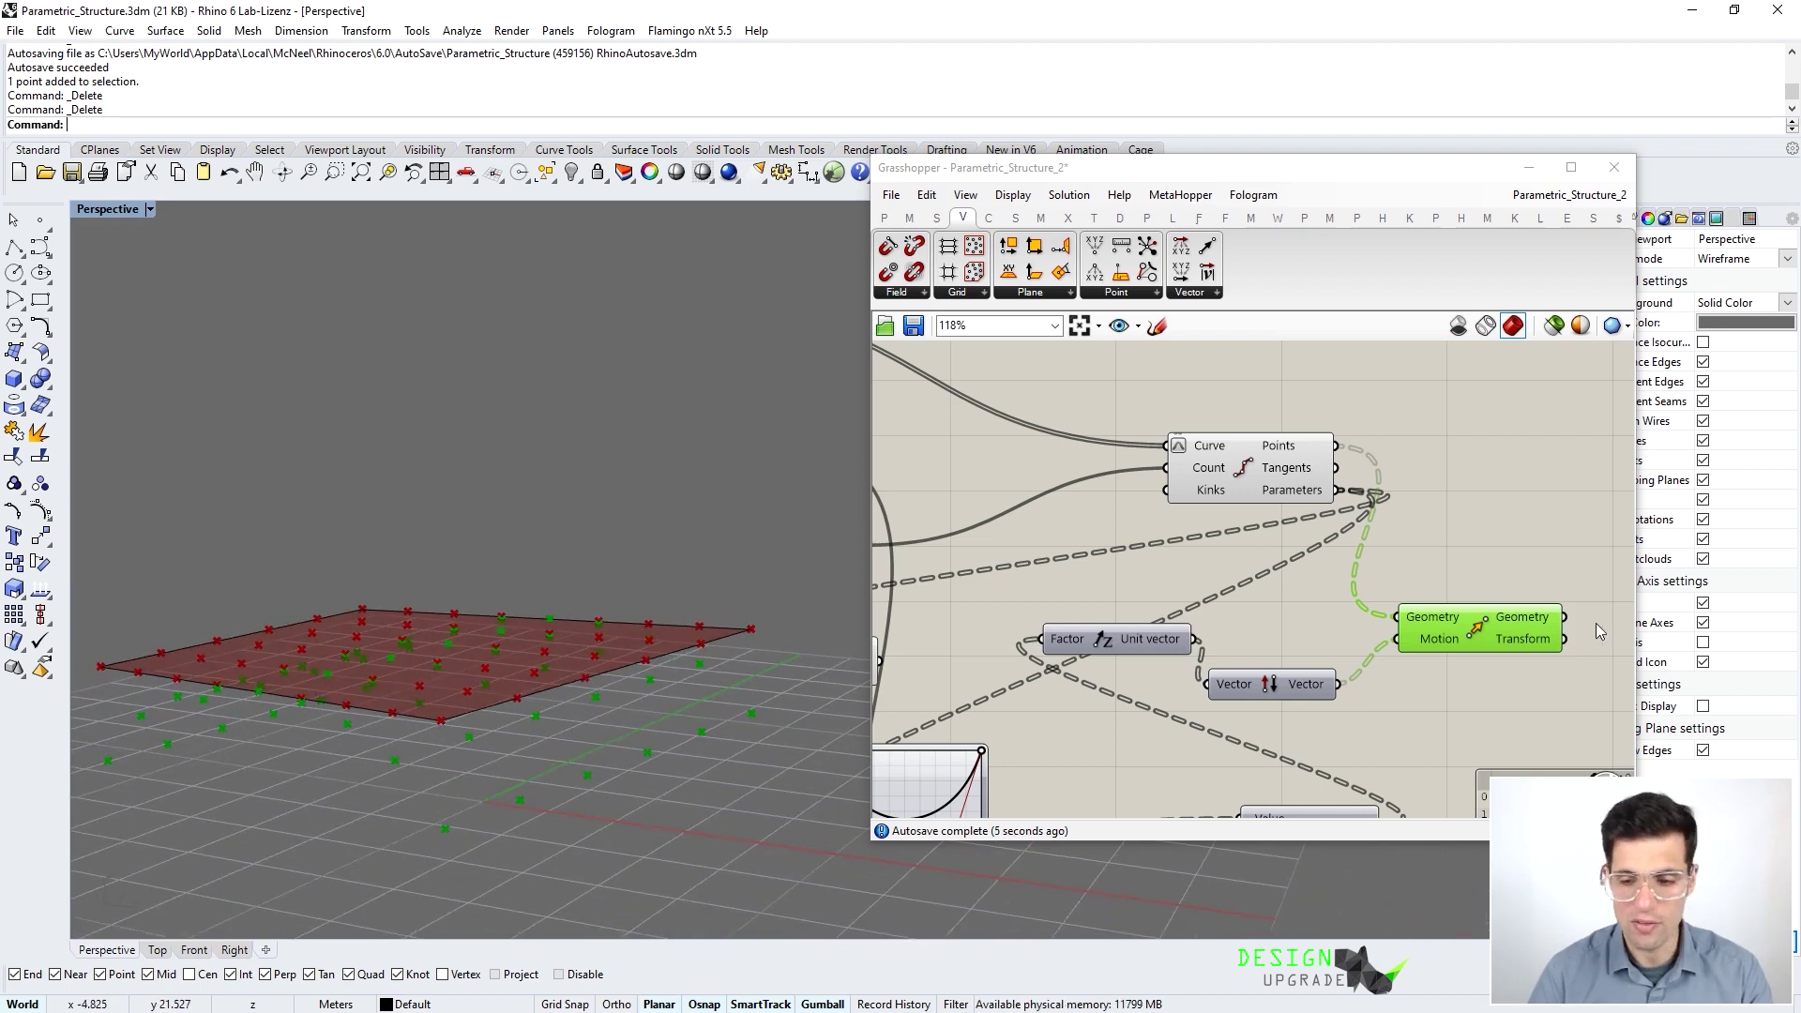
Lower both endpoints of the Graph Mapper's Bezier curve to the bottom corners of the graph
scroll(1440, 605, down, 4)
right_drag(1182, 673, 1193, 607)
right_drag(358, 698, 480, 644)
scroll(1140, 713, up, 4)
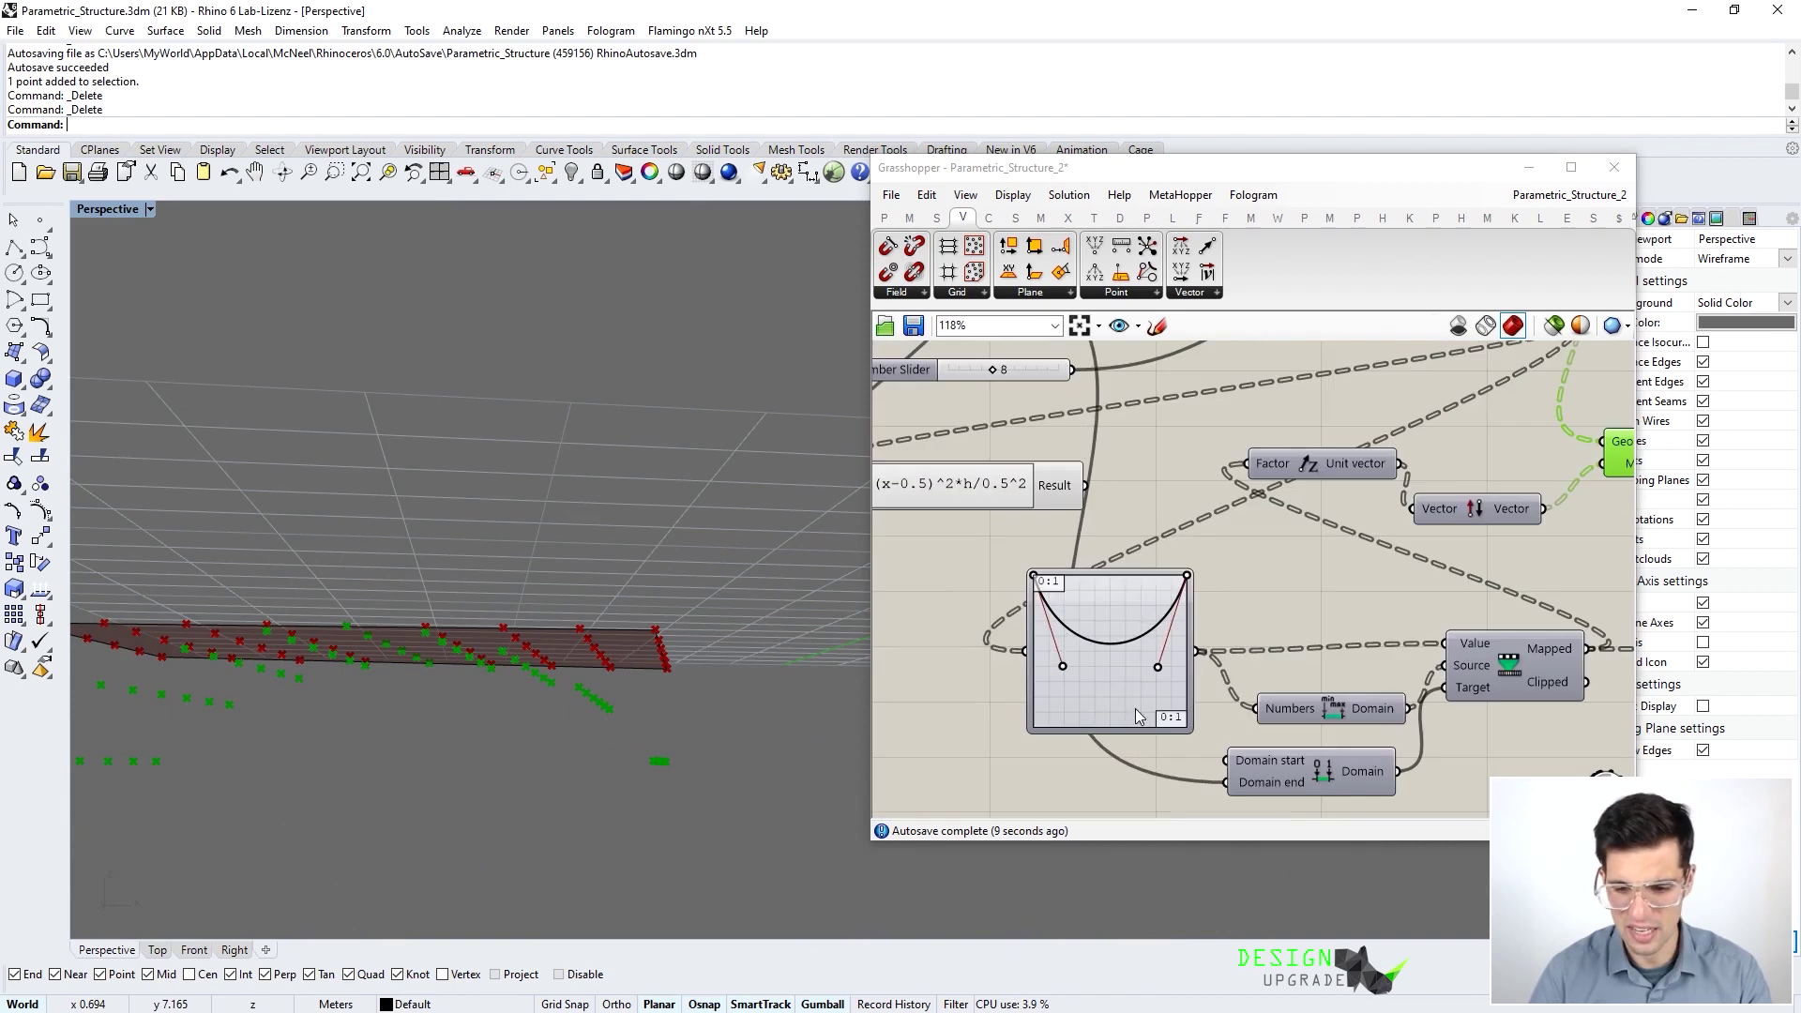
drag(1033, 574, 1033, 727)
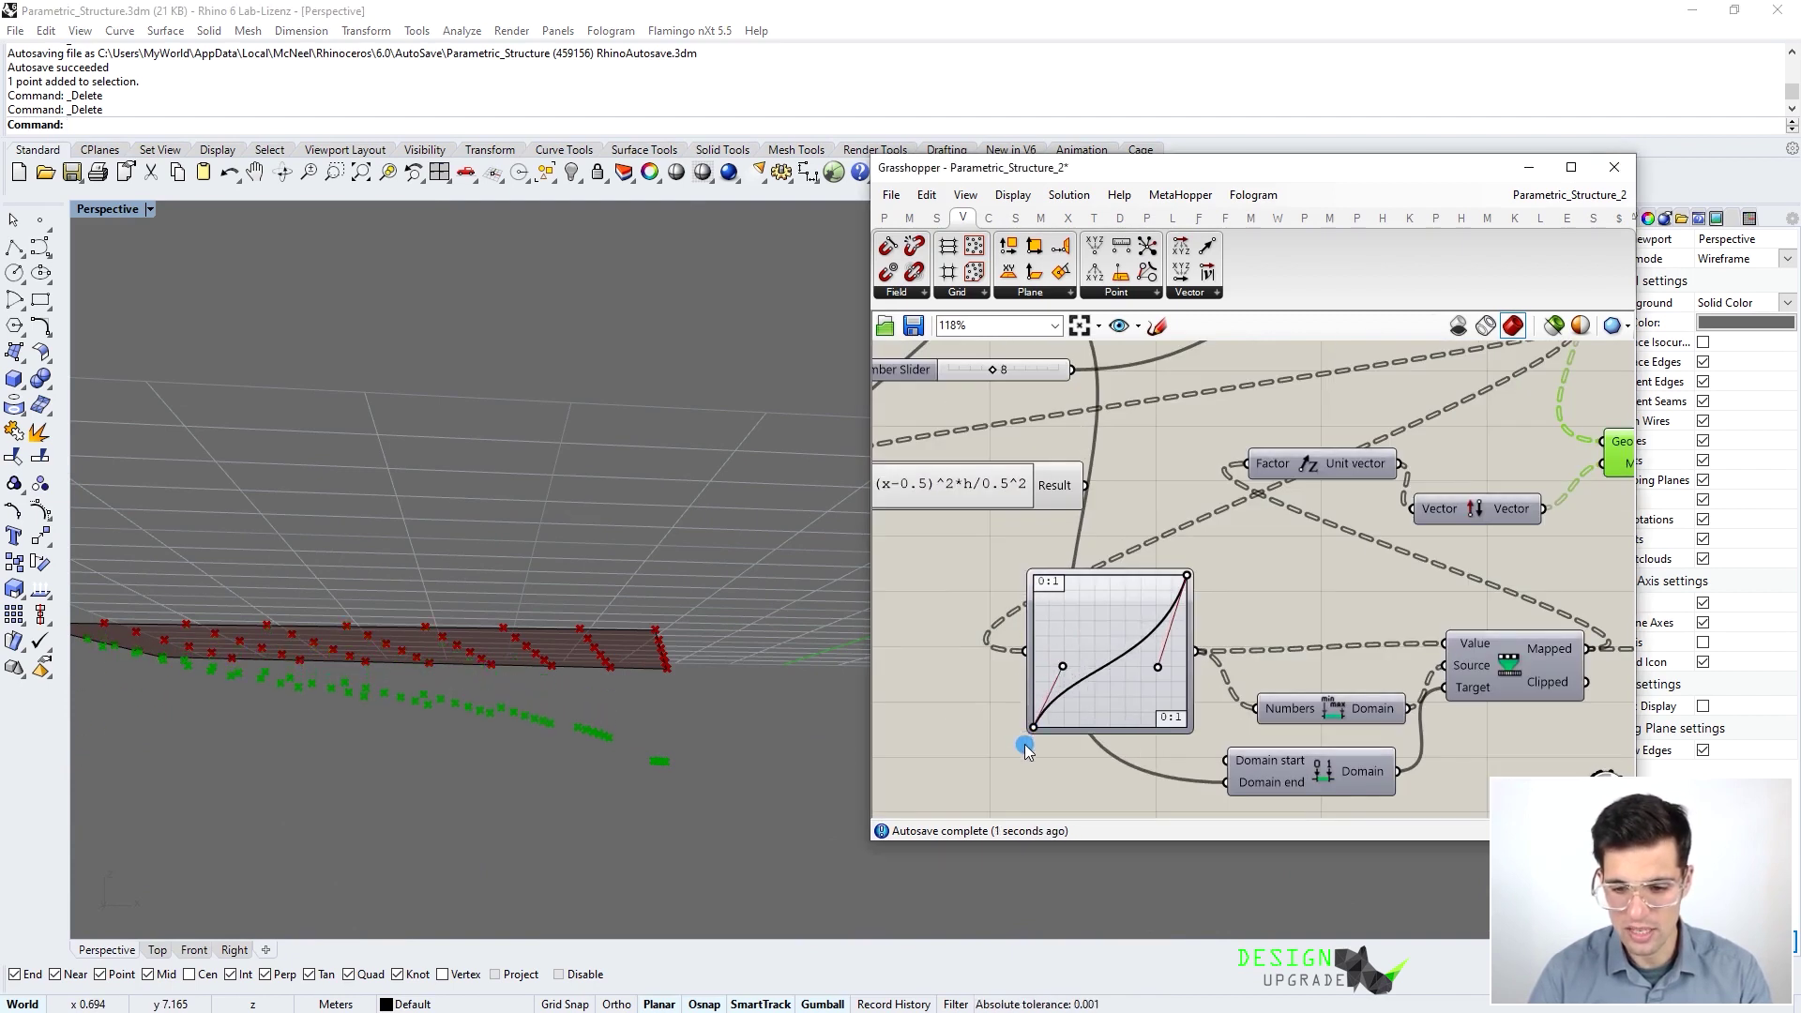
drag(1193, 576, 1184, 725)
Raise both Bezier handles in the Graph Mapper to the same height so the curve forms a symmetric arch
drag(1134, 628, 1134, 588)
mouse_move(1154, 674)
mouse_down()
mouse_move(1159, 657)
mouse_move(1124, 665)
mouse_up()
scroll(1159, 659, up, 4)
drag(943, 695, 946, 663)
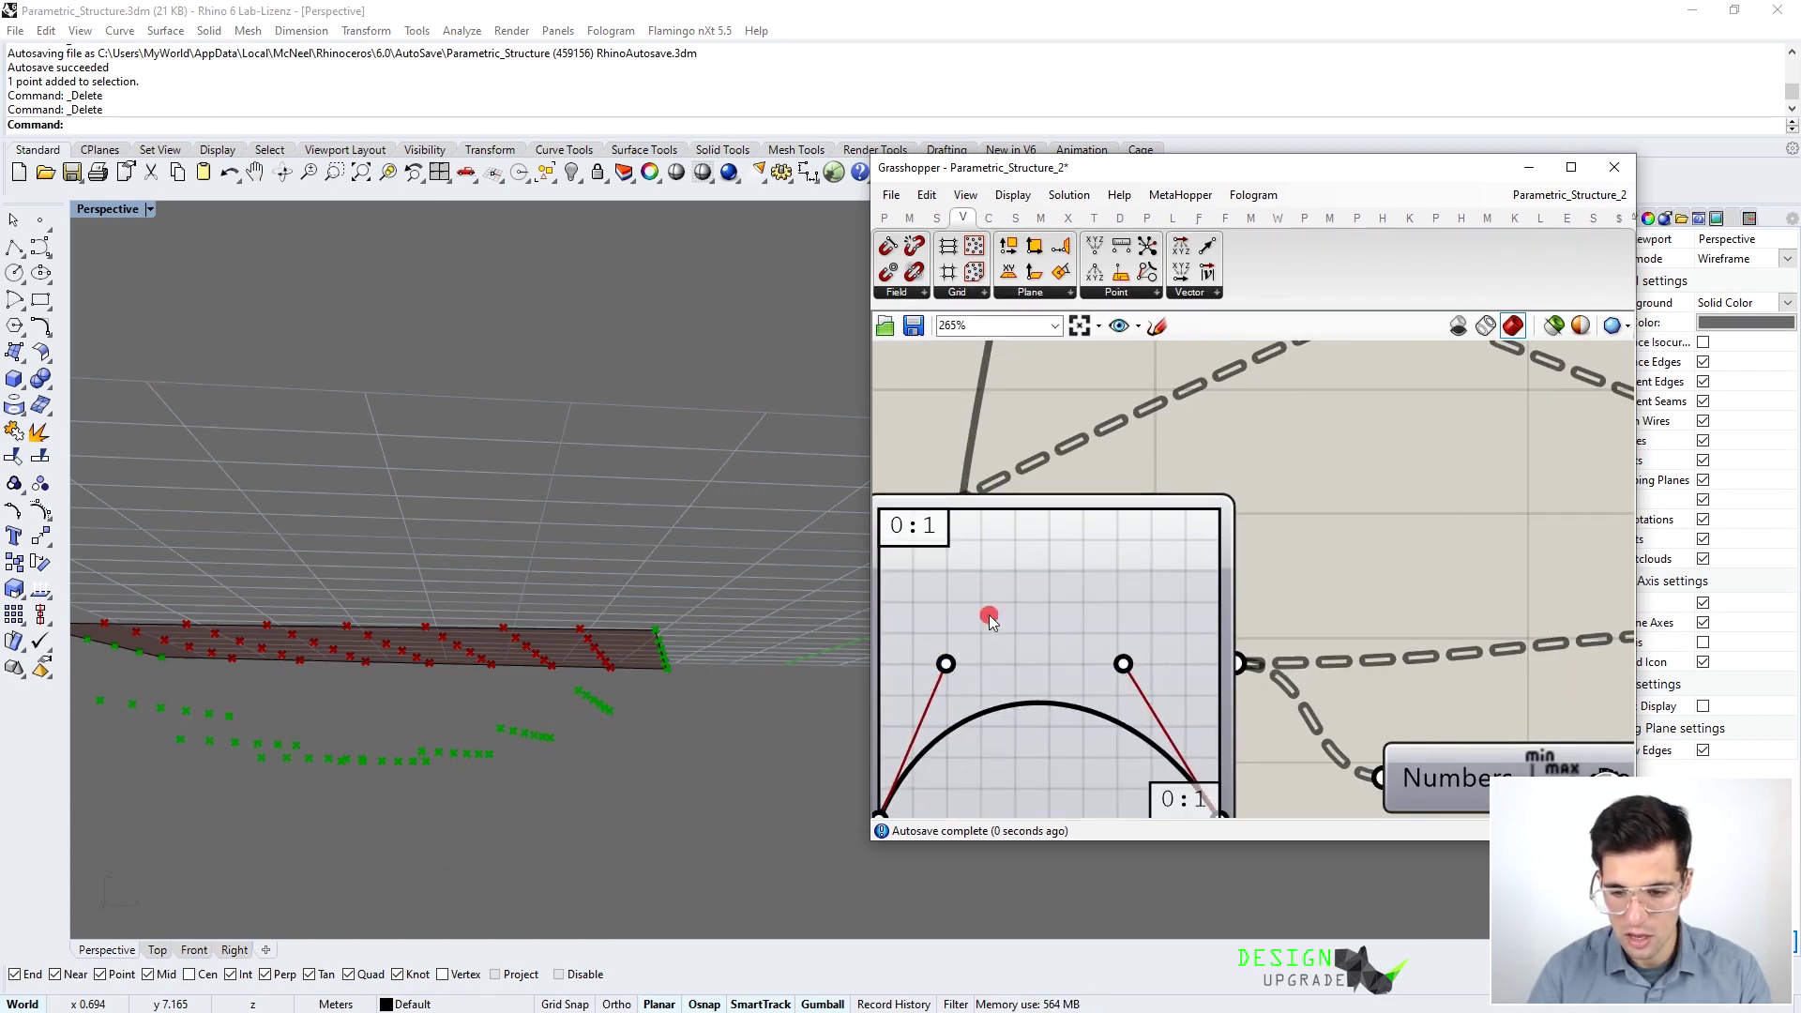
right_drag(971, 640, 1006, 622)
drag(980, 645, 1015, 646)
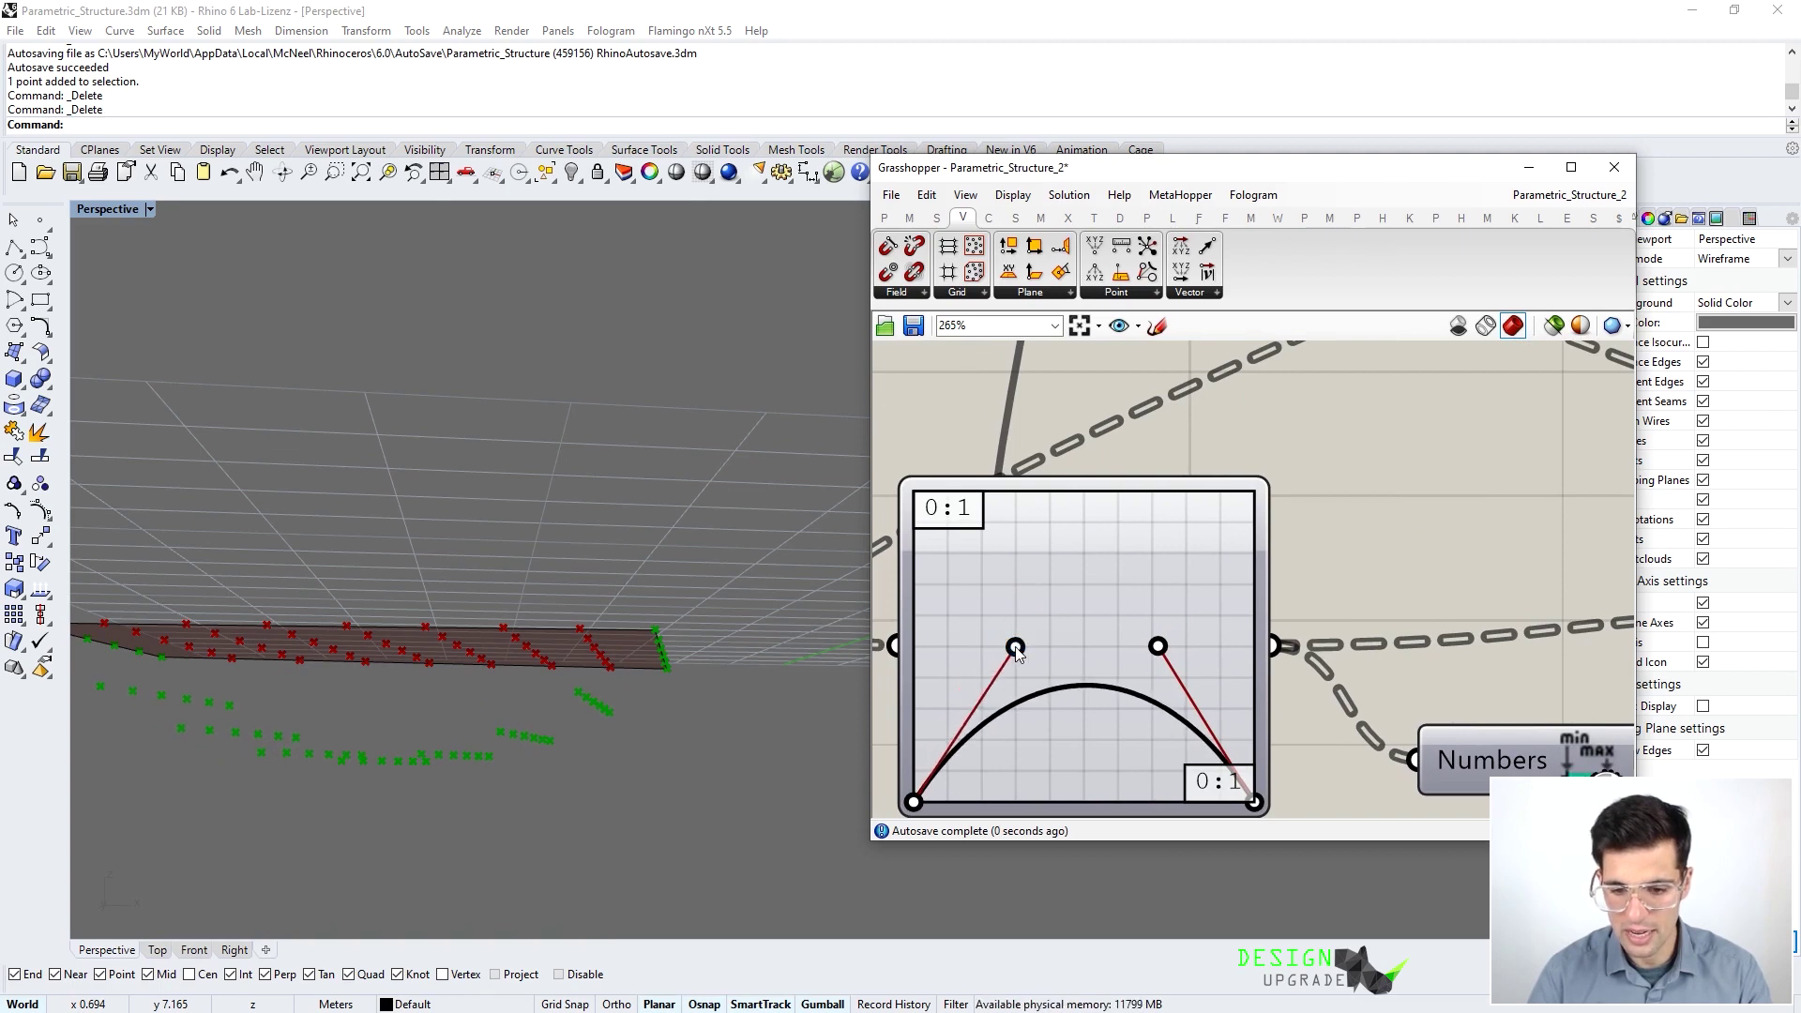
scroll(579, 668, down, 2)
right_drag(579, 668, 797, 595)
scroll(1308, 527, down, 6)
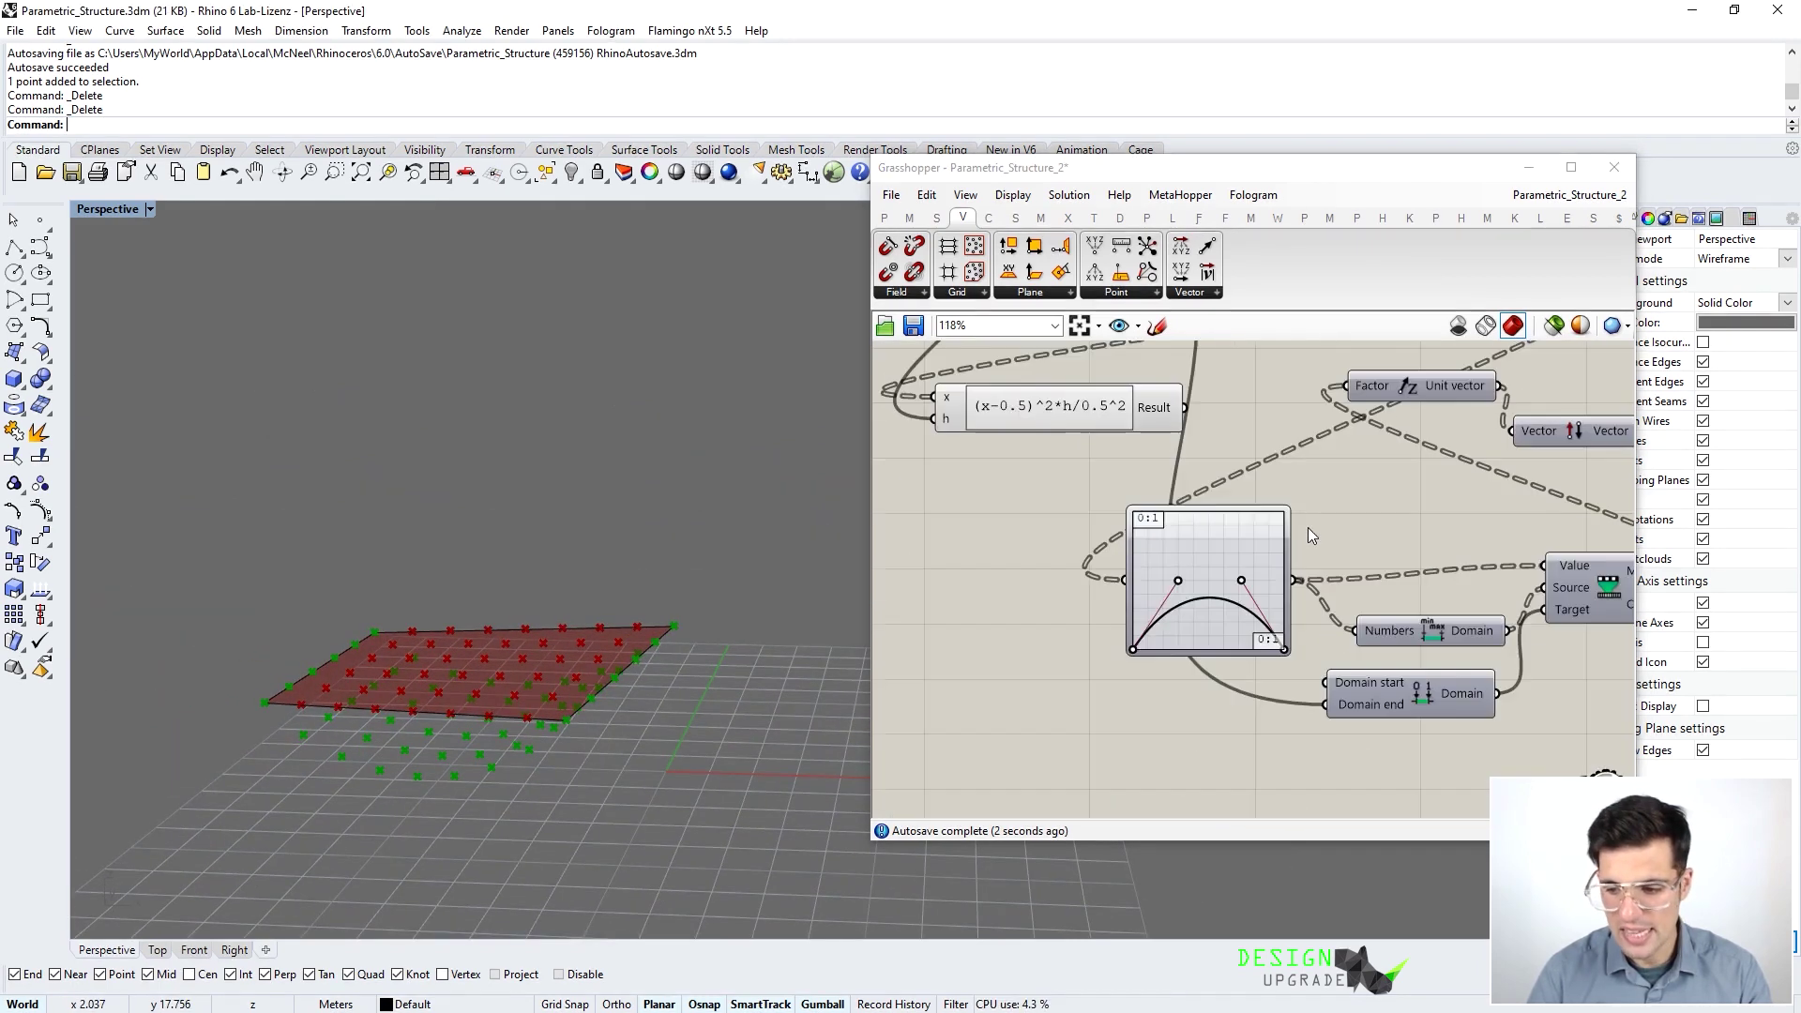
Select the Divide Curve component and examine the upper point grid on the surface
right_drag(1478, 478, 1306, 566)
scroll(1146, 572, down, 2)
scroll(1291, 565, down, 2)
right_drag(1152, 523, 1273, 527)
scroll(1383, 519, up, 1)
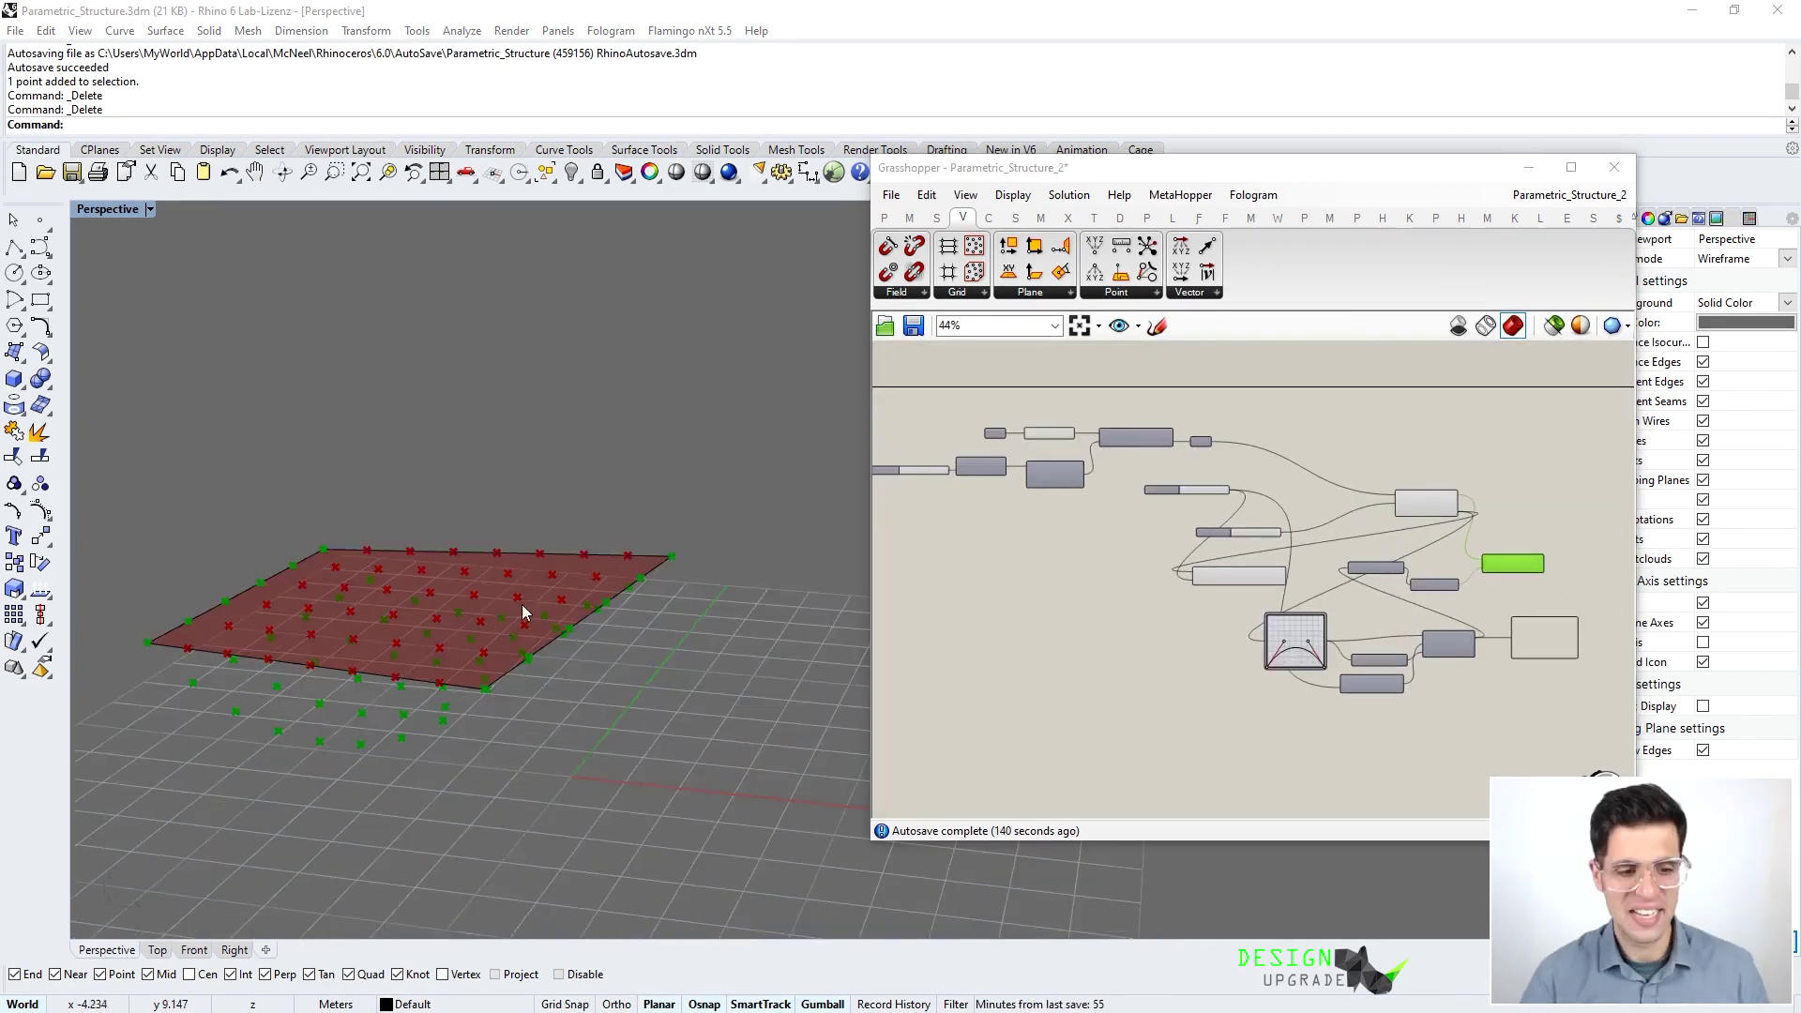
scroll(521, 606, up, 2)
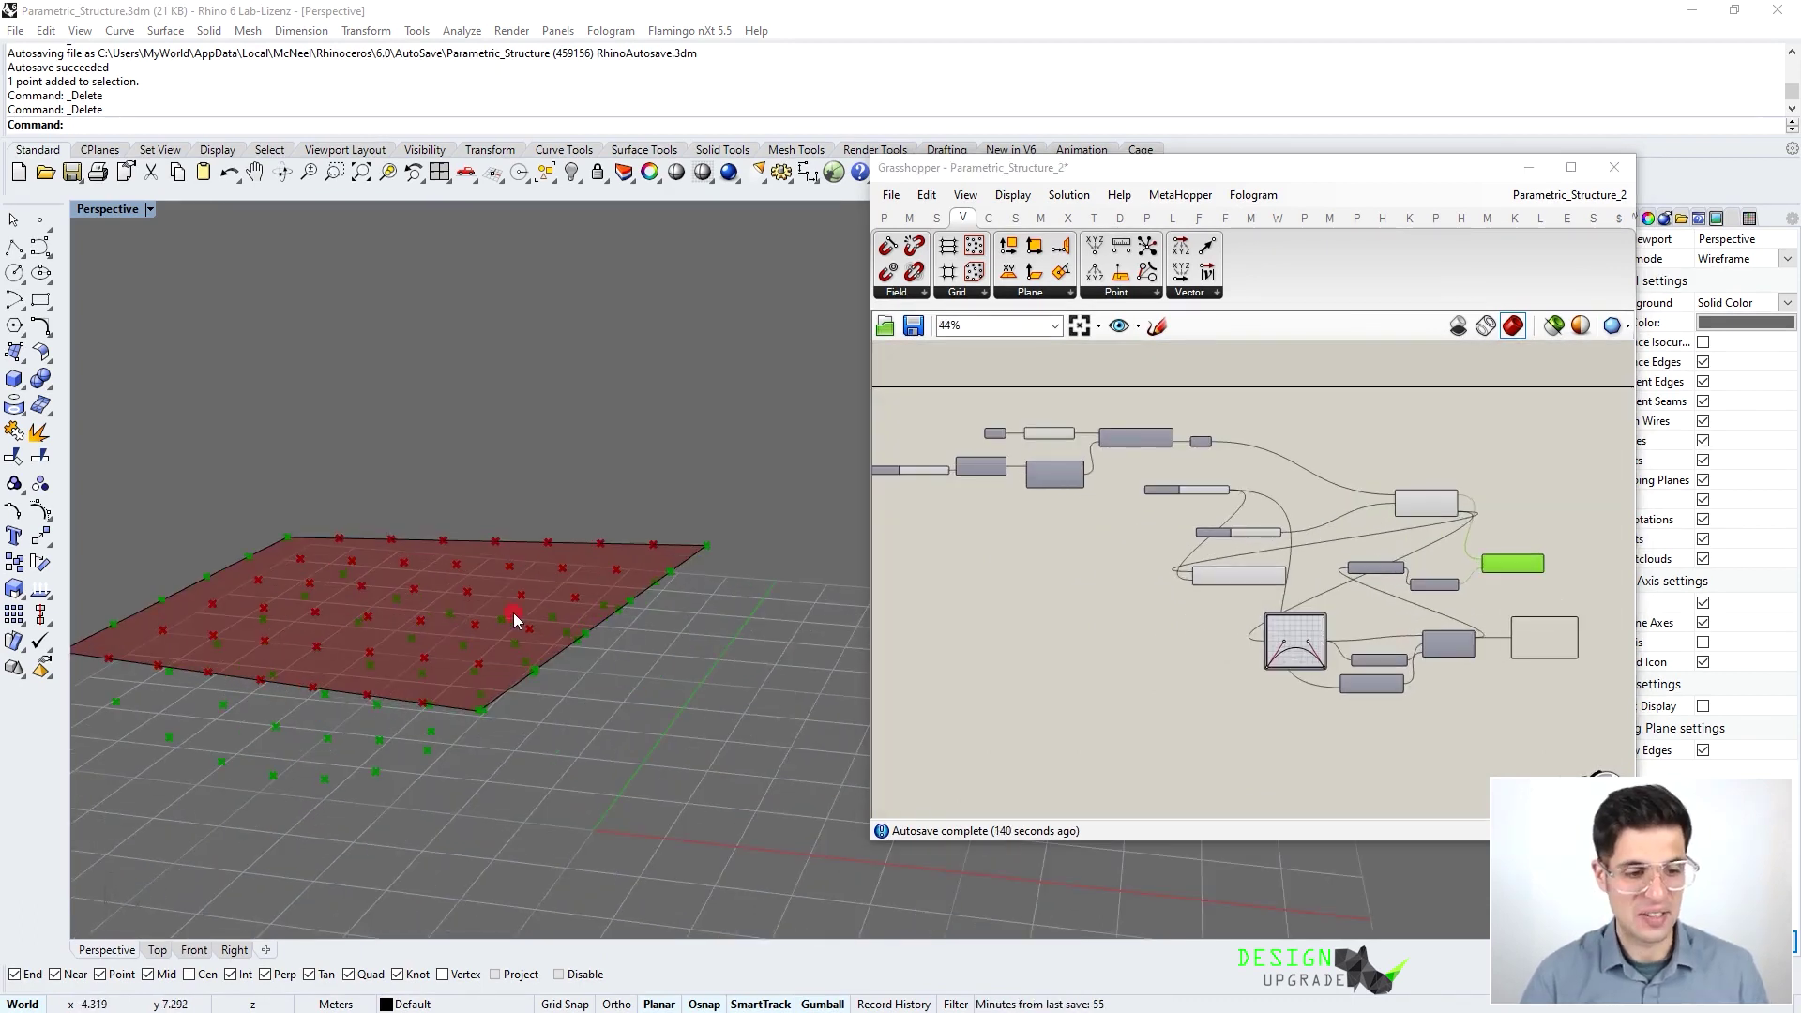
right_drag(515, 615, 540, 649)
scroll(1358, 521, up, 5)
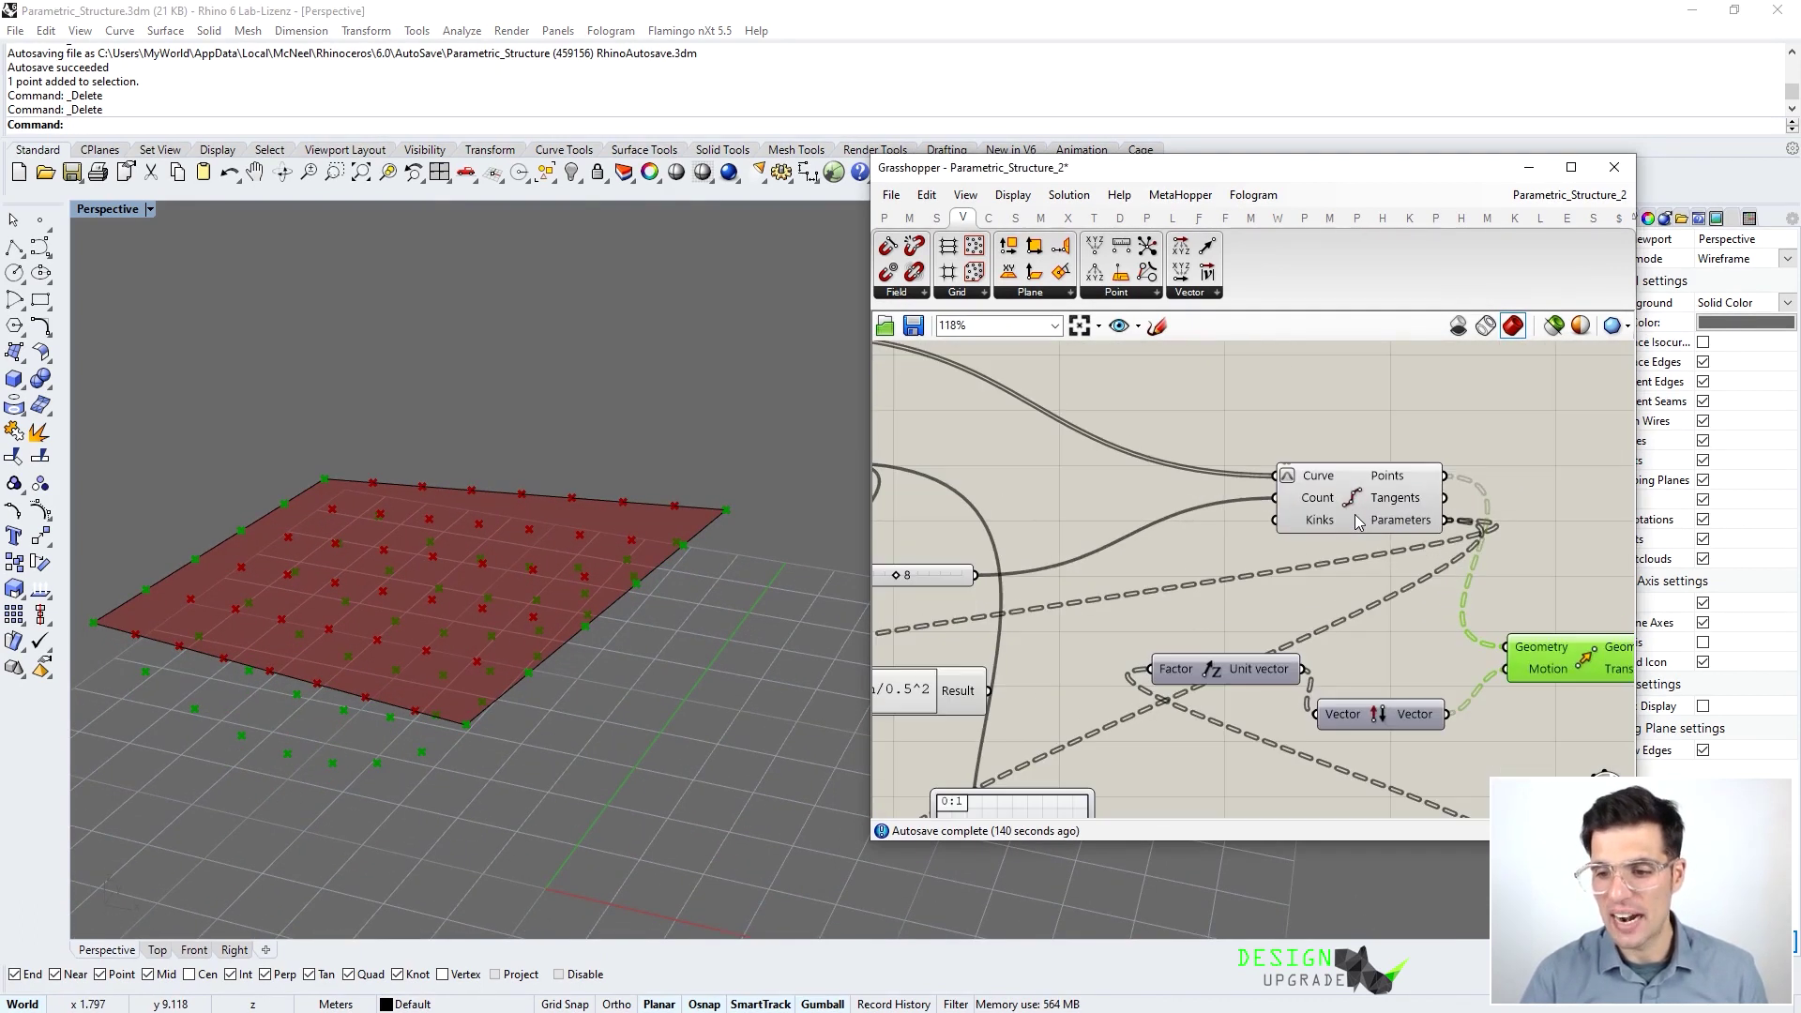
click(1357, 520)
right_drag(435, 689, 399, 677)
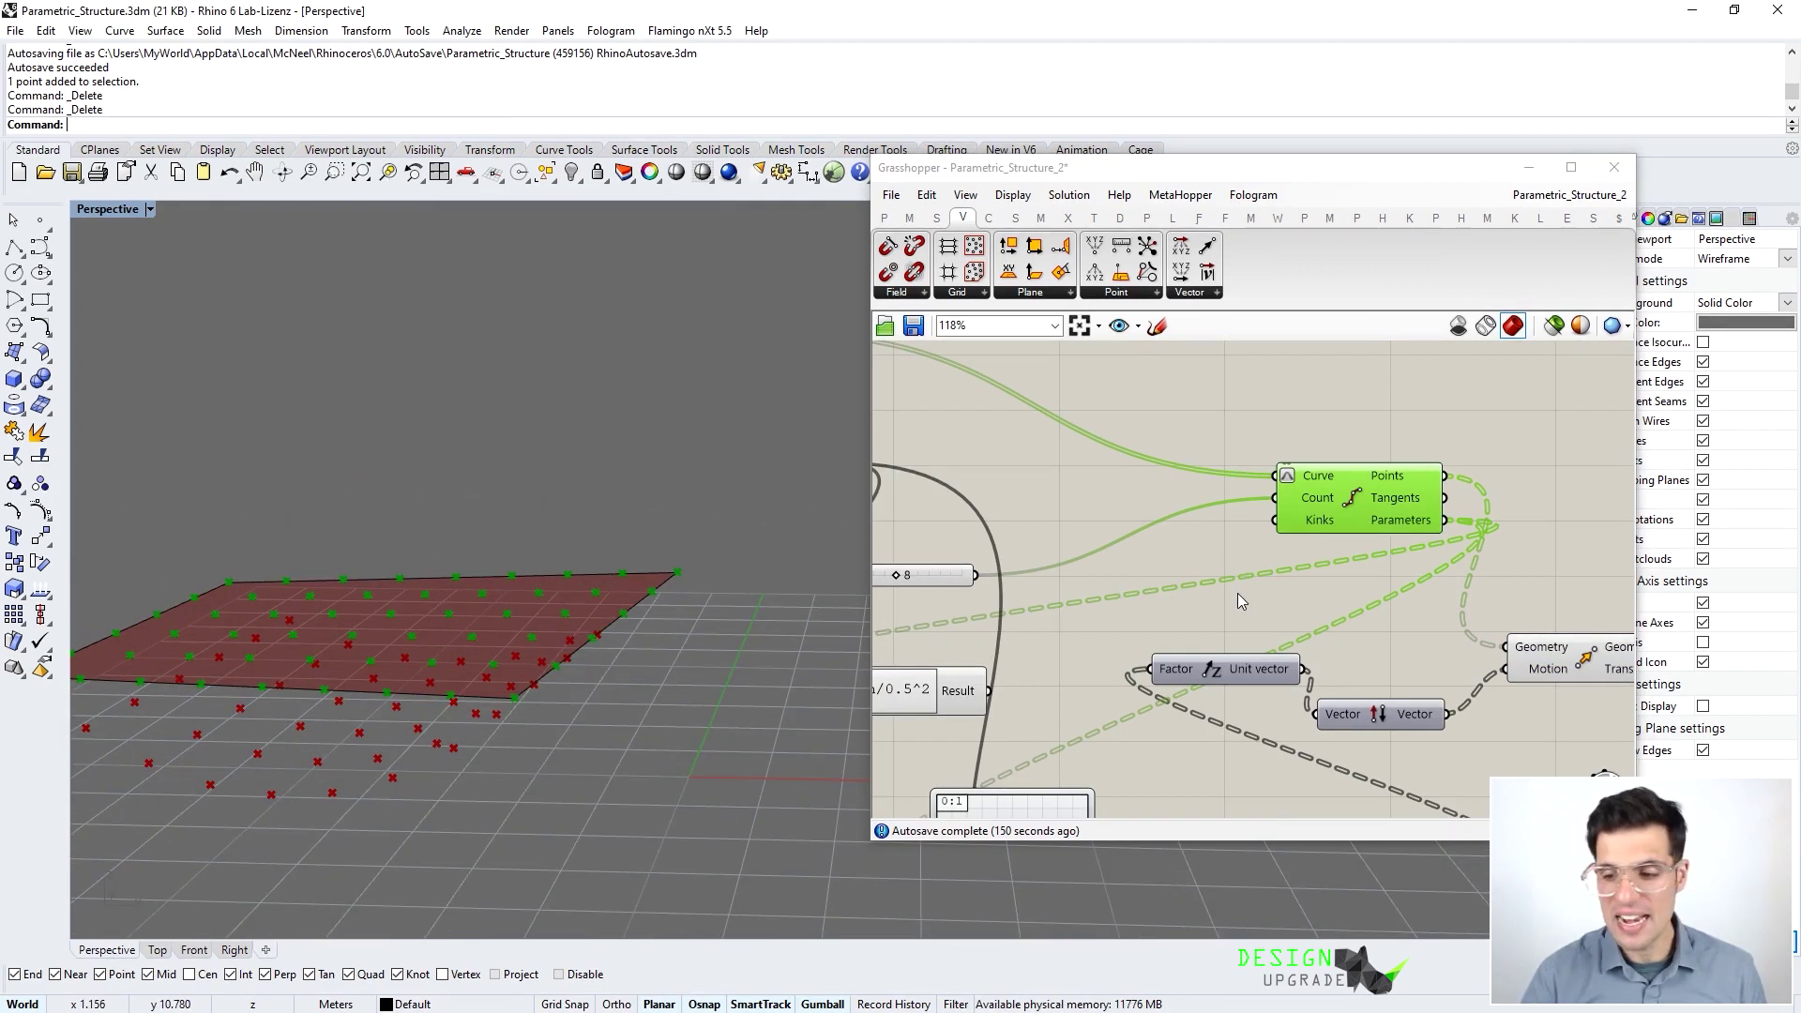
Select the Move component and examine how its points sit relative to the upper grid
scroll(1241, 601, up, 1)
click(1427, 645)
right_drag(699, 732, 318, 666)
right_drag(607, 447, 473, 544)
right_drag(420, 535, 316, 591)
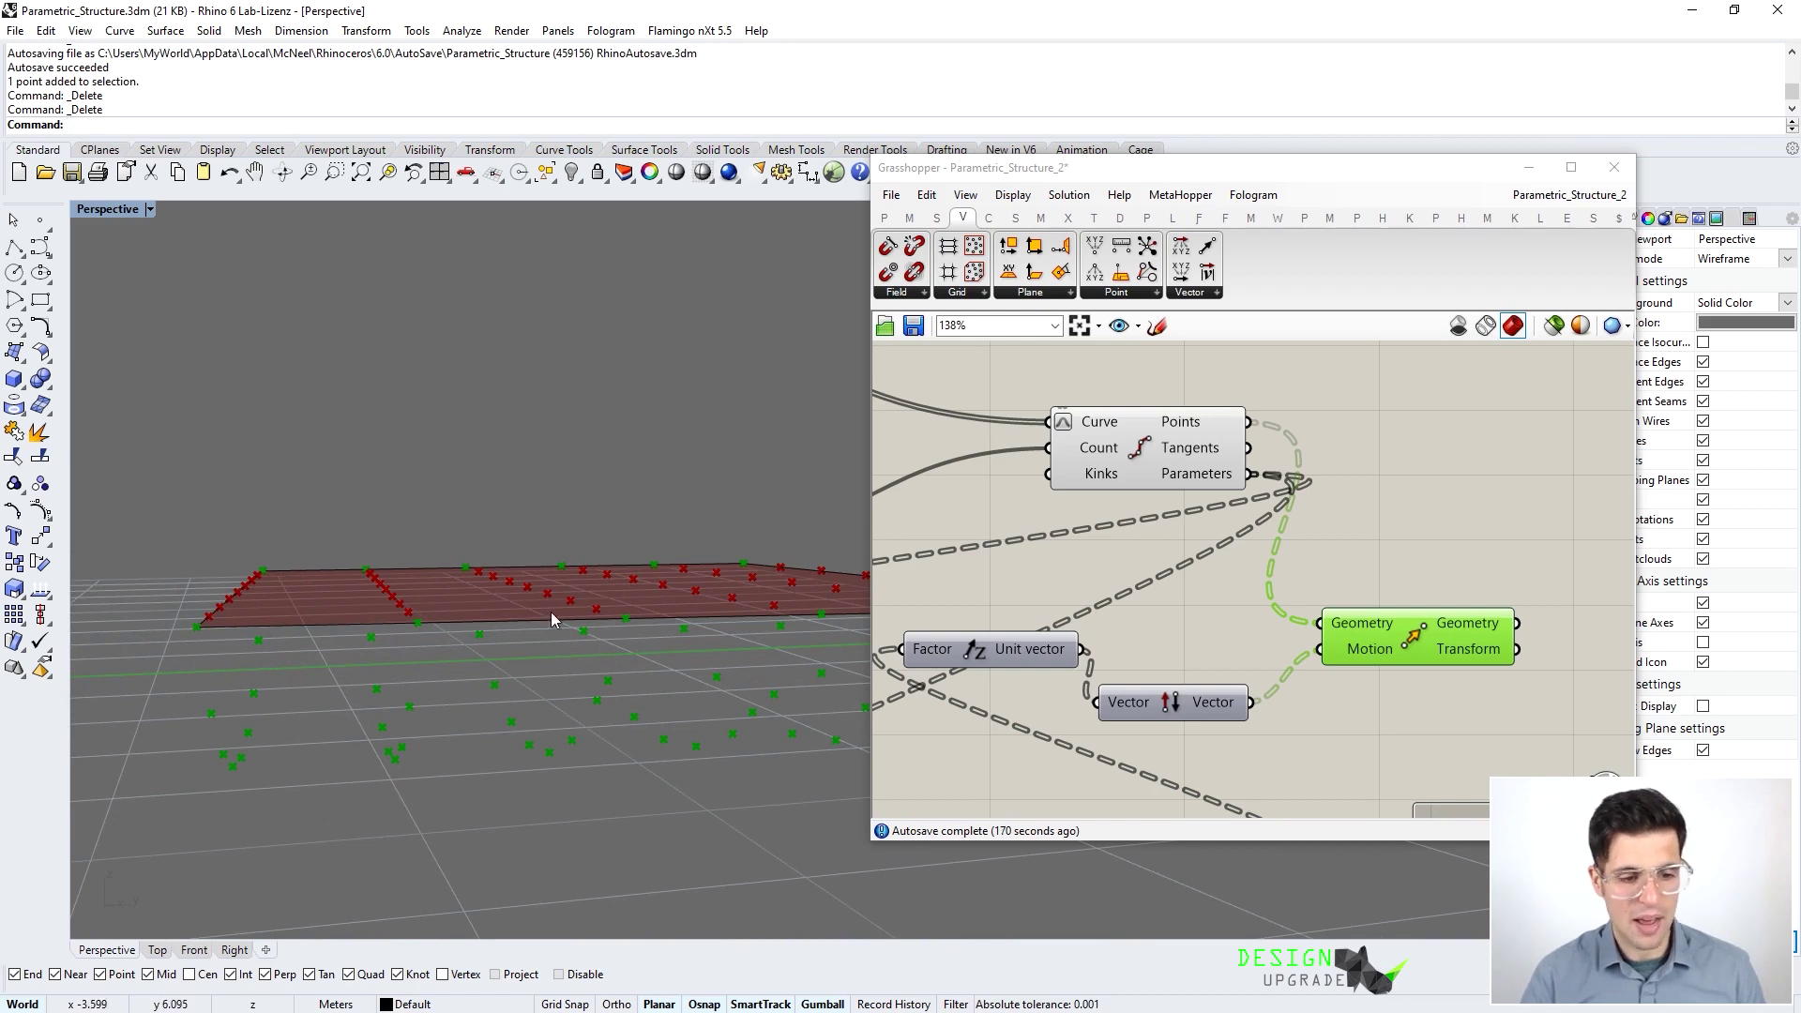
right_drag(603, 640, 498, 590)
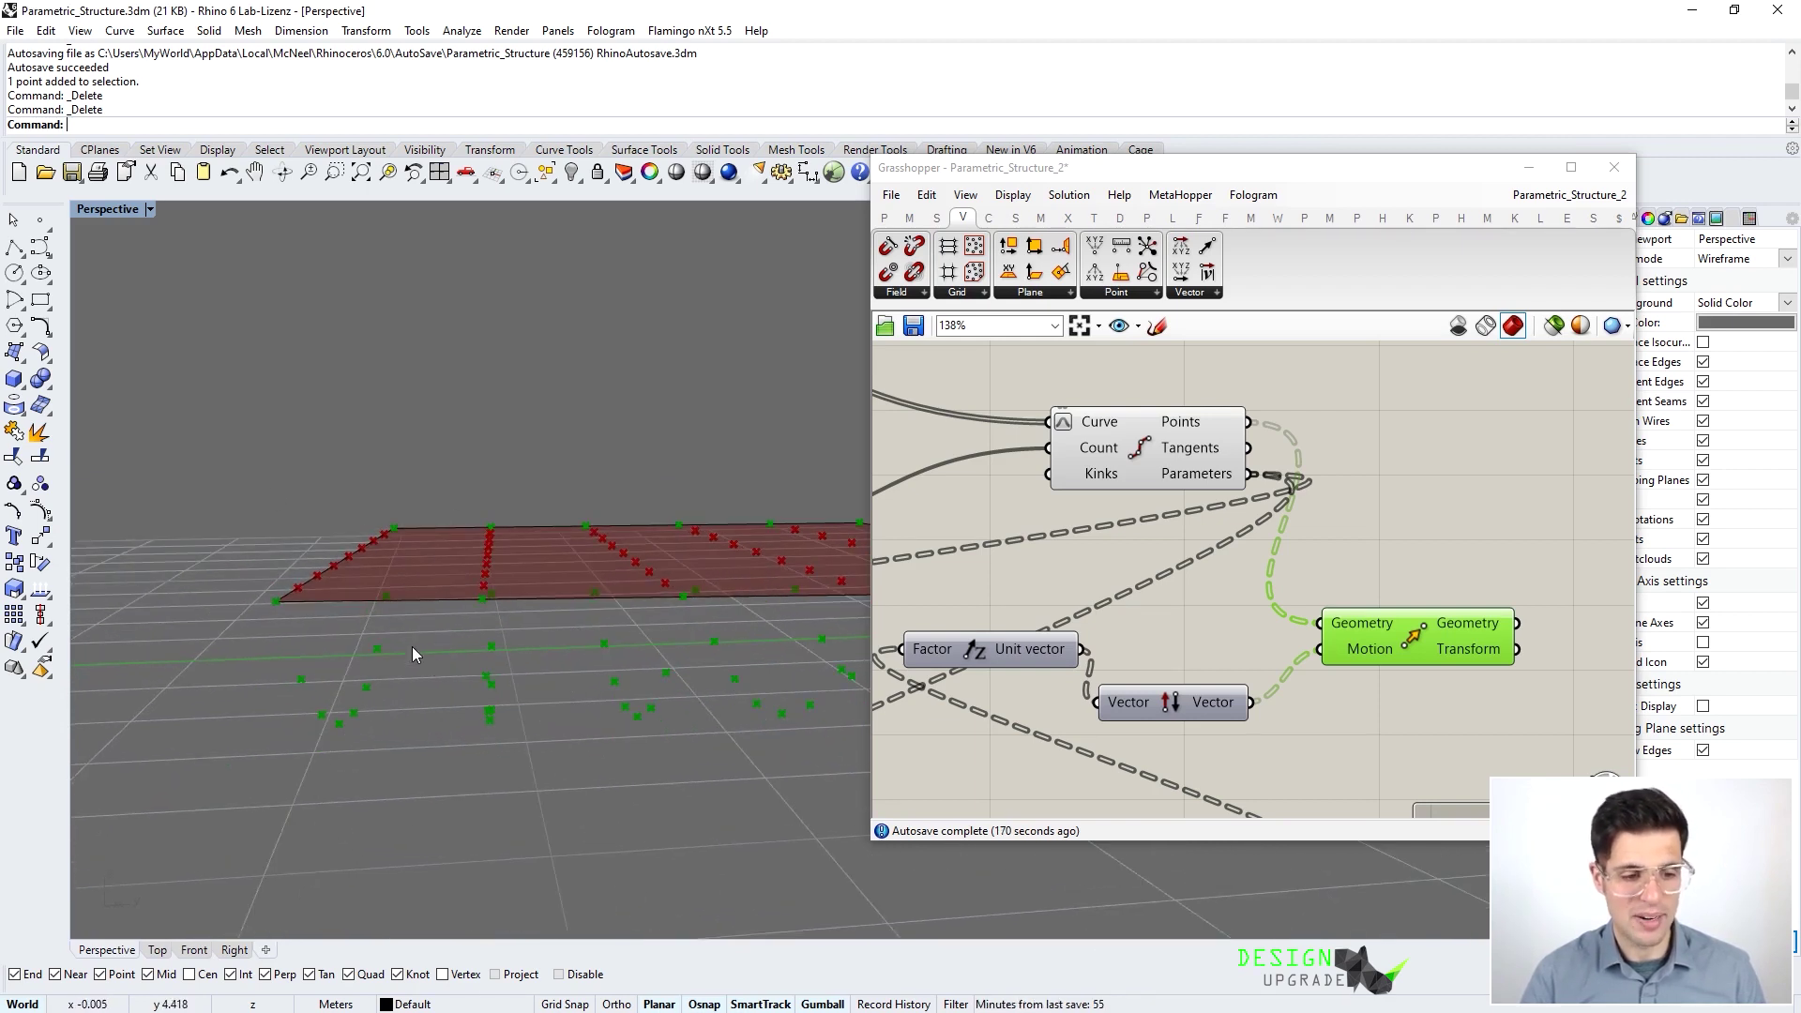
right_drag(385, 636, 386, 692)
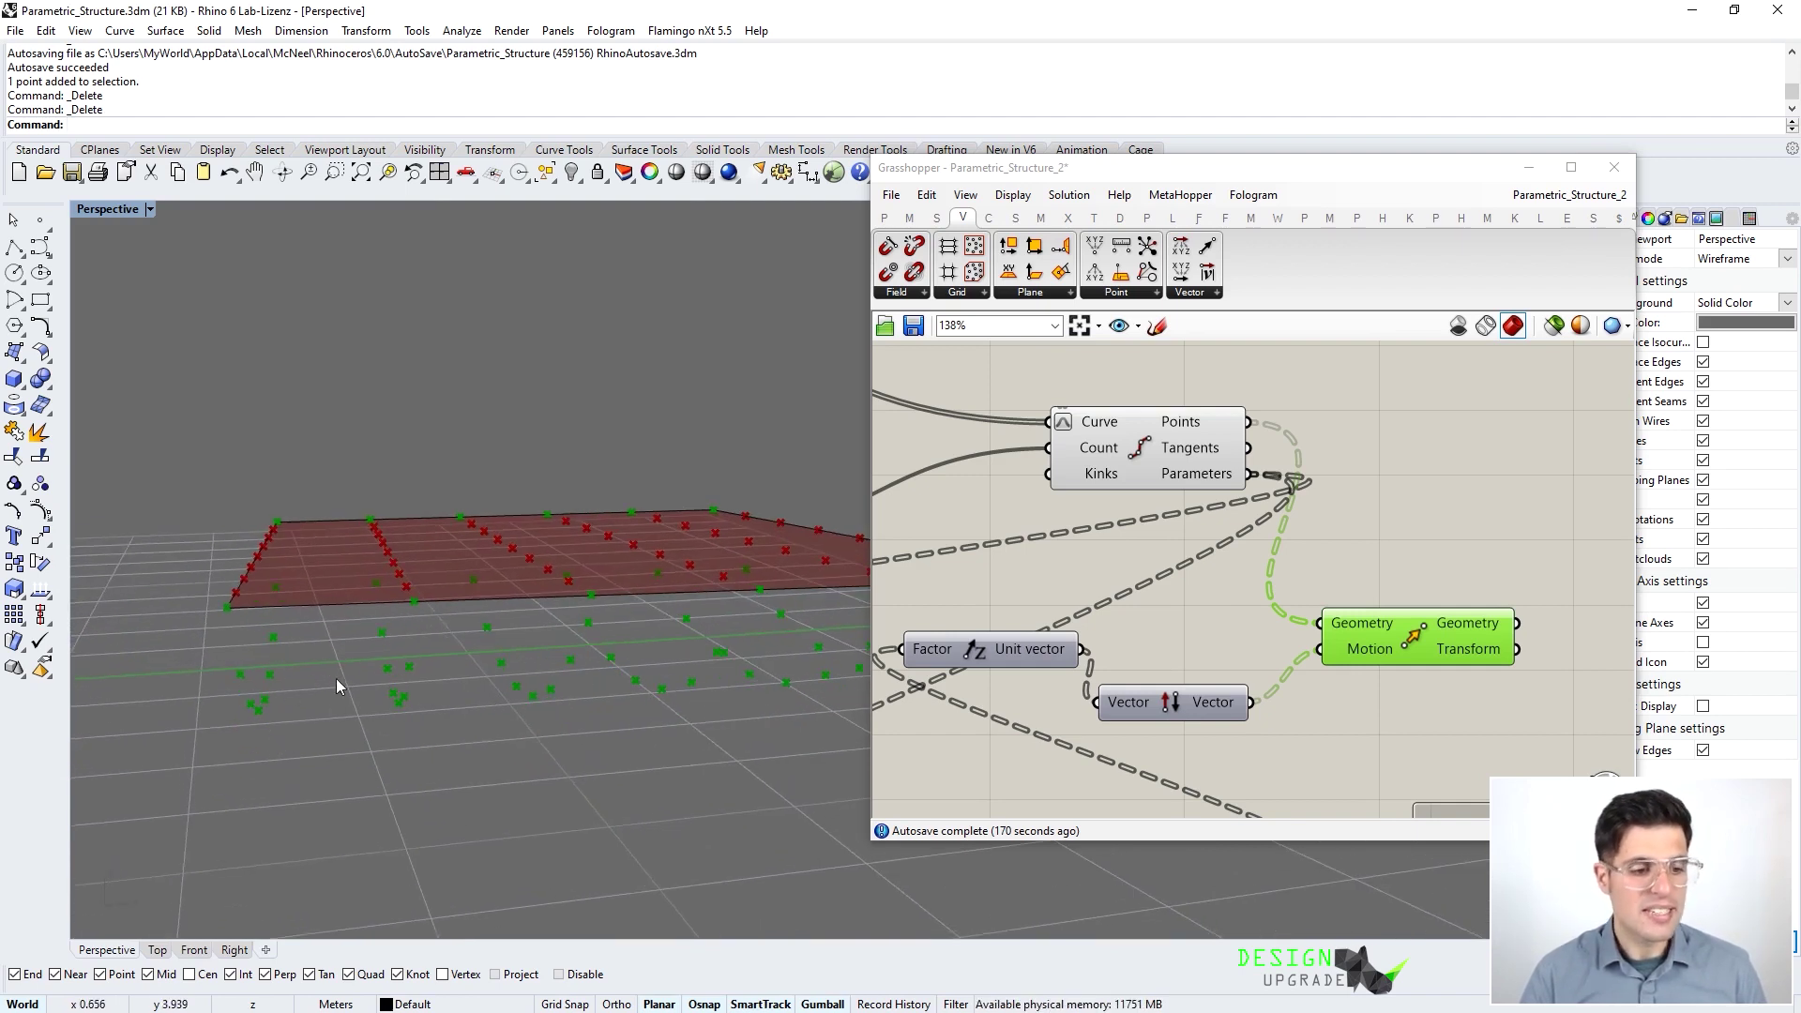
scroll(756, 556, down, 5)
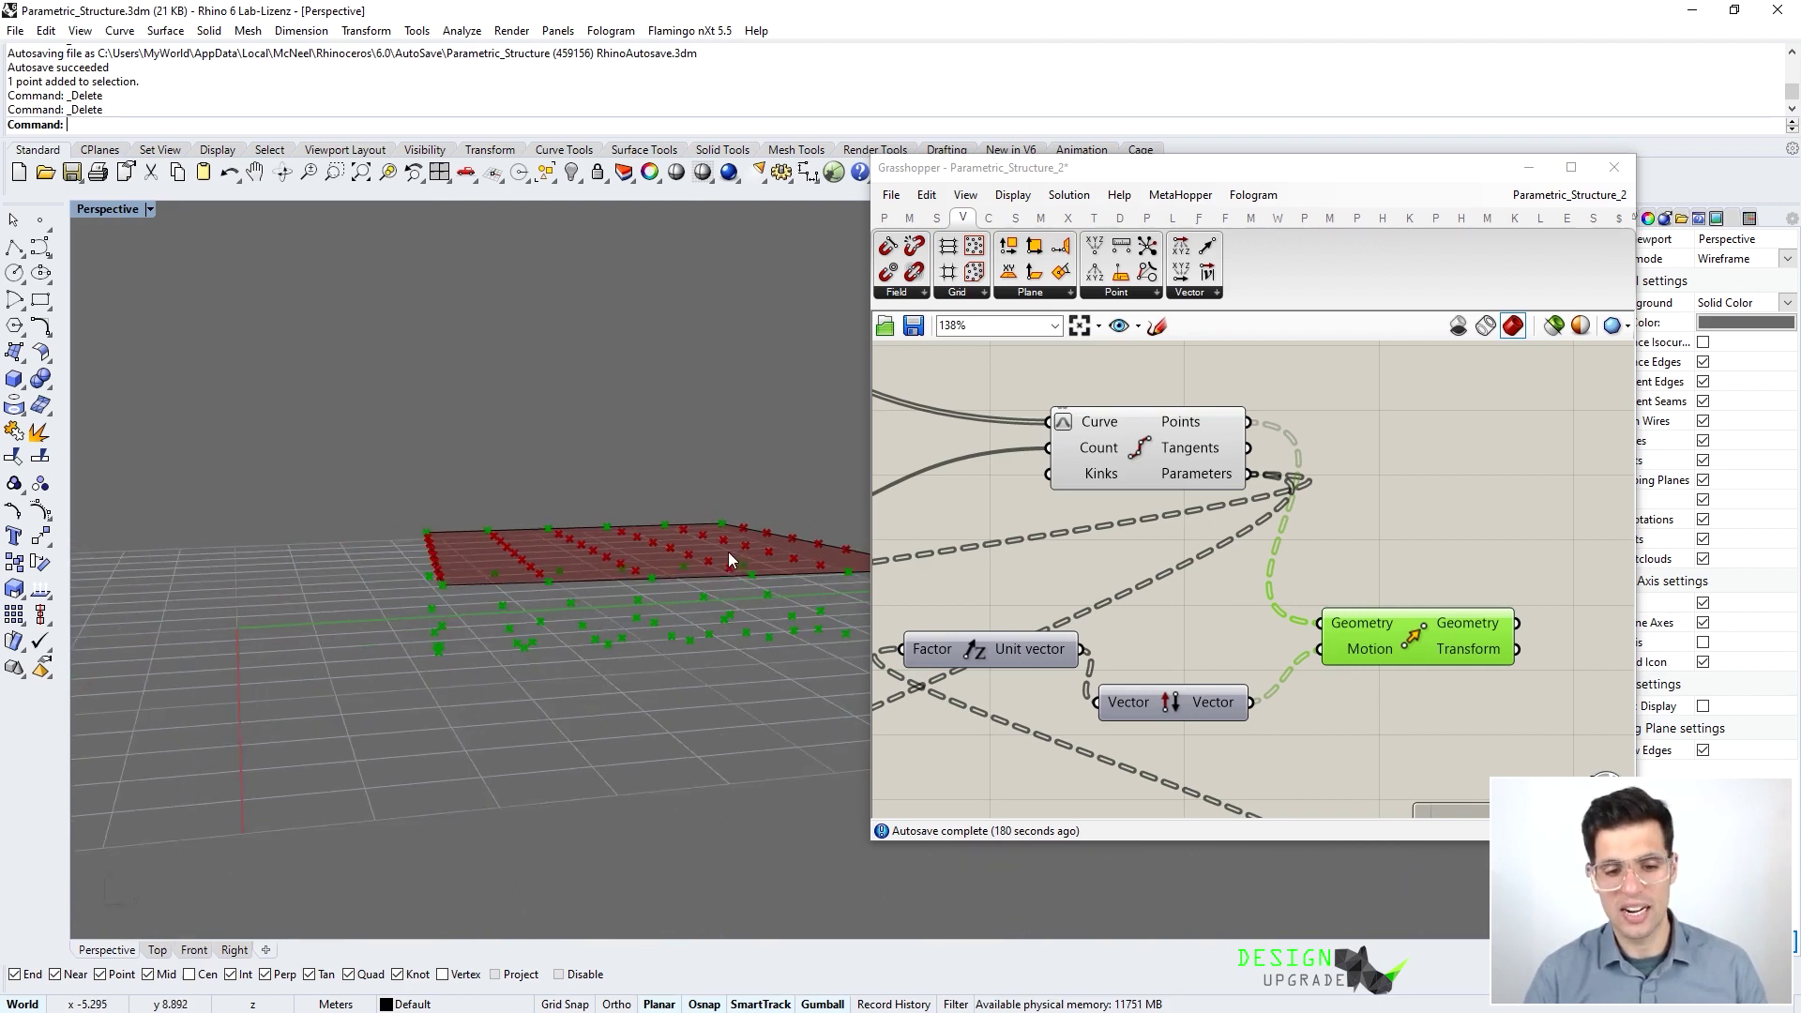
right_drag(516, 512, 622, 650)
Clear the component selection and start placing a Rhino point object in the Perspective viewport
scroll(662, 617, down, 6)
scroll(1038, 564, down, 2)
right_drag(1032, 553, 1219, 546)
click(1197, 396)
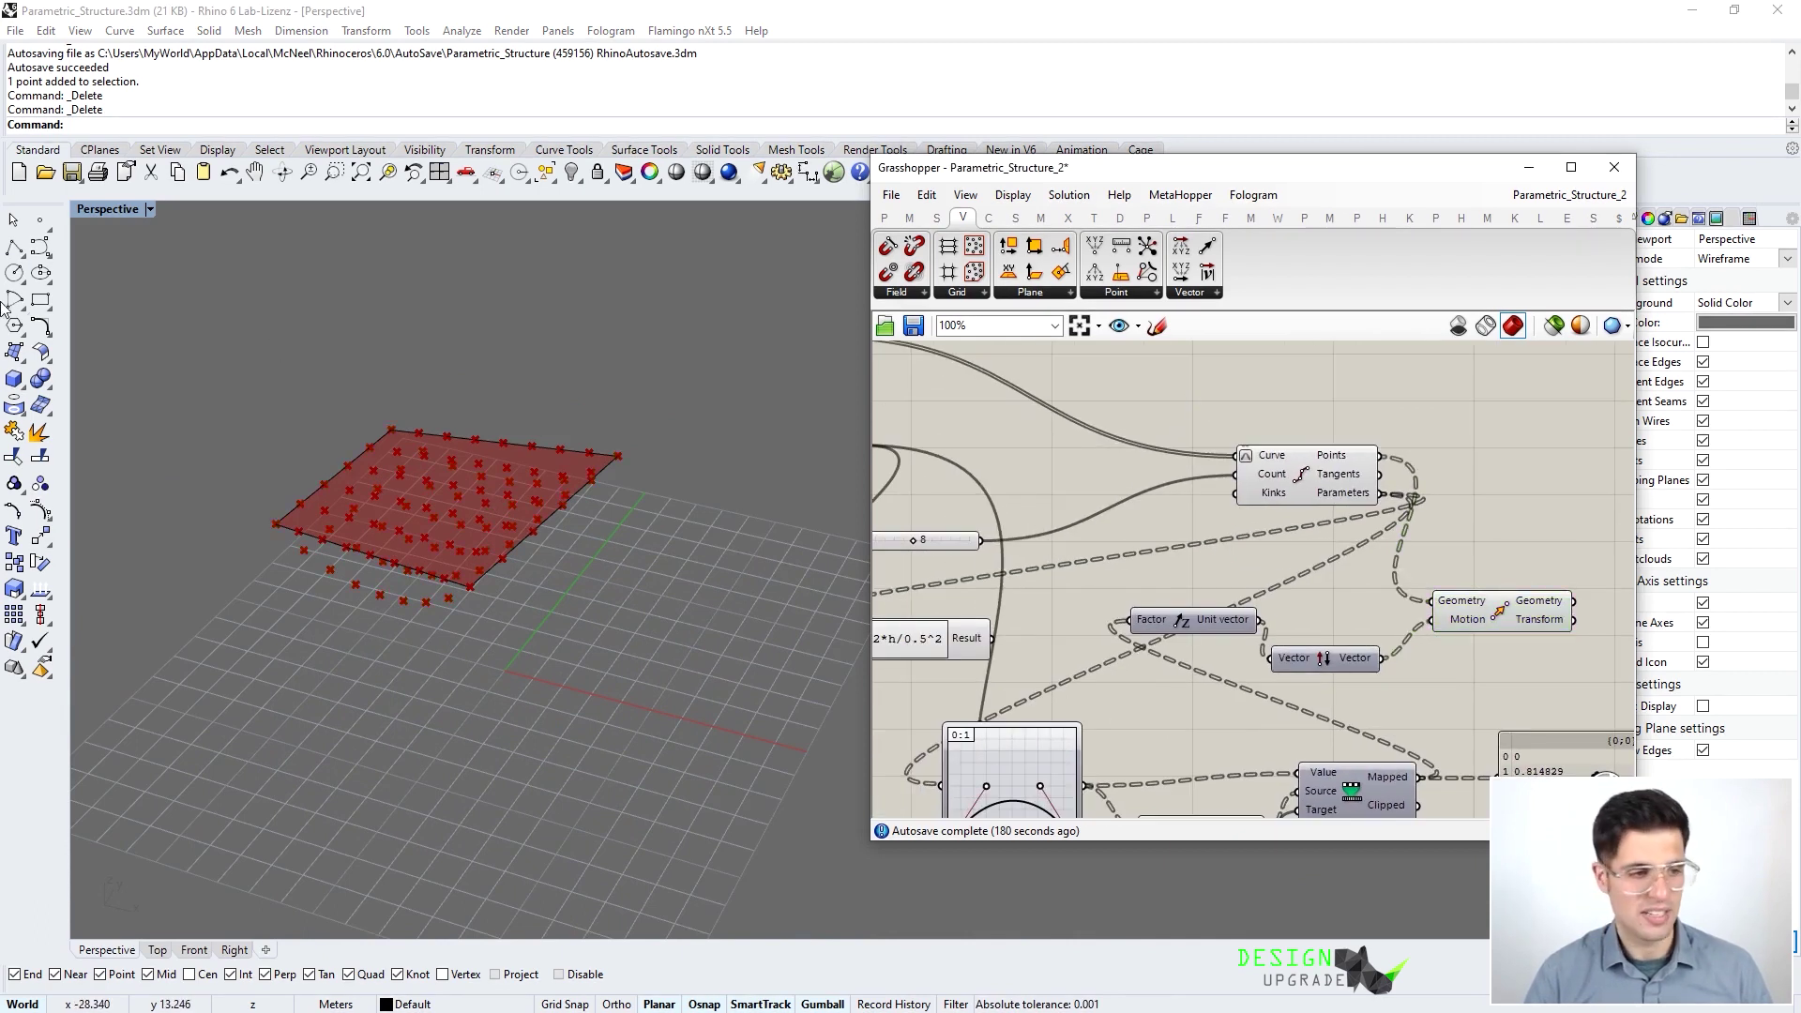
click(40, 220)
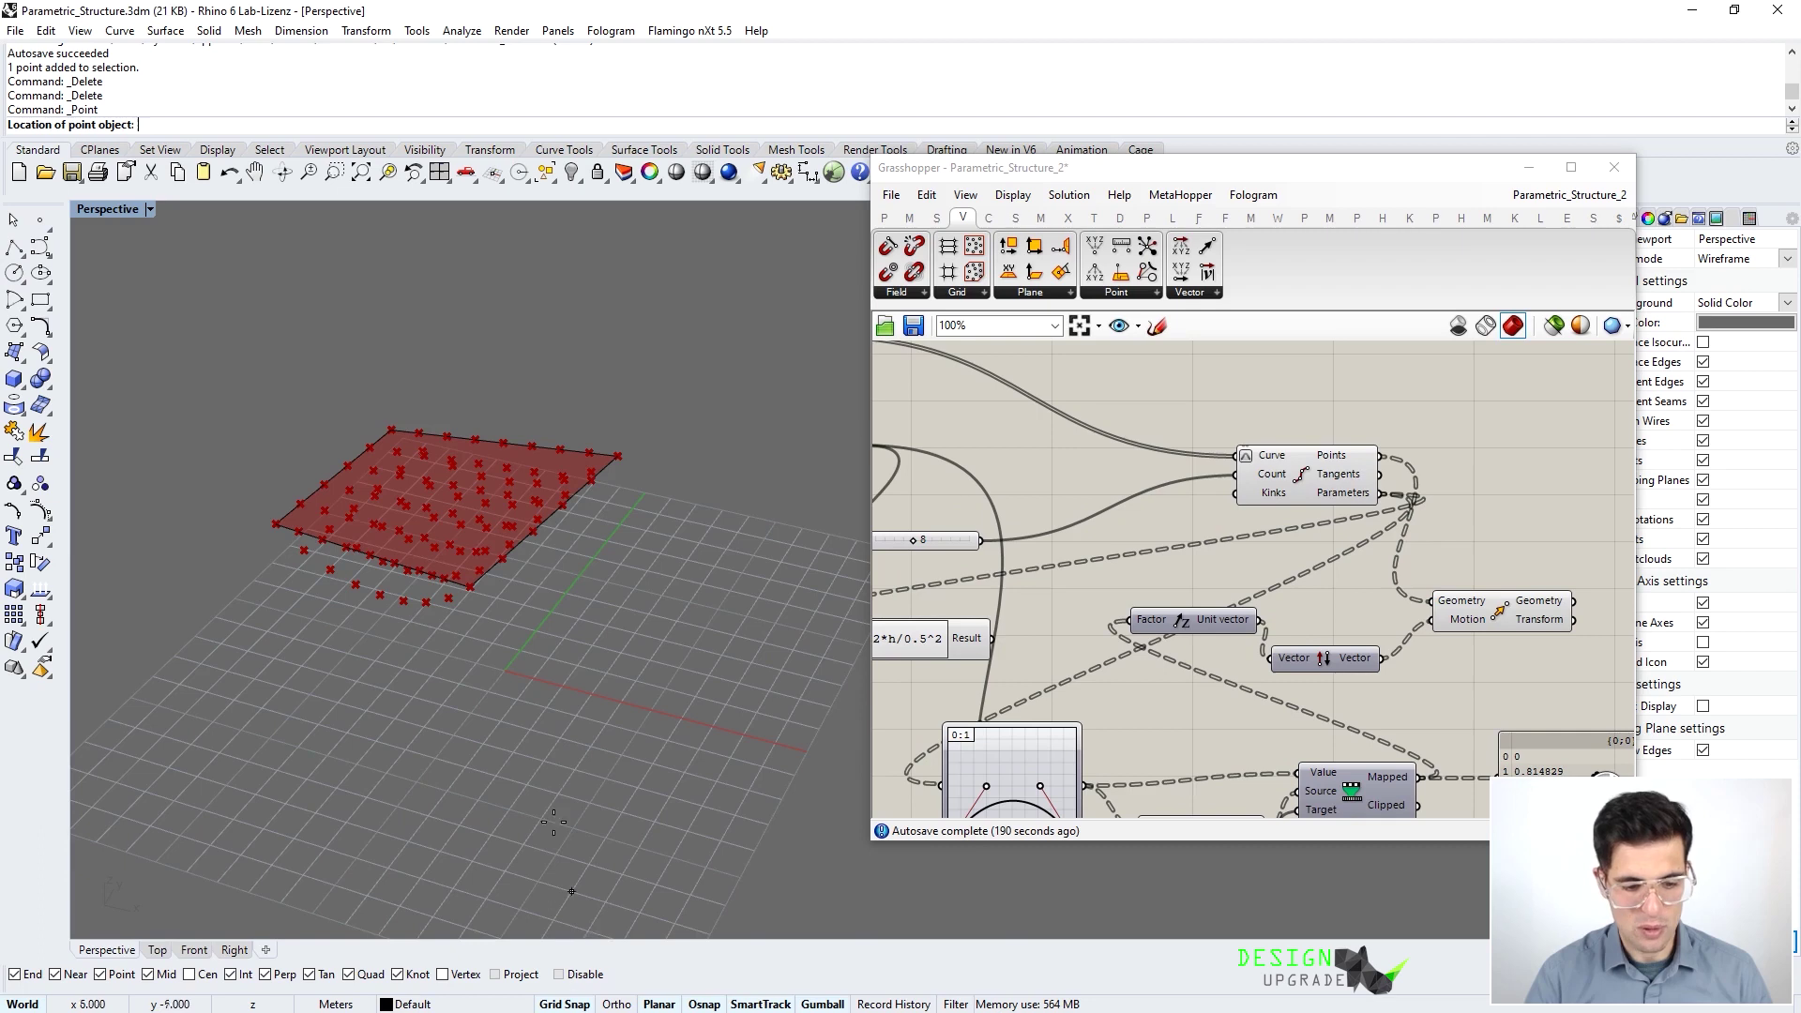
Place two point objects on the ground plane near the origin, with the second one at x 4, y 2
scroll(586, 637, up, 4)
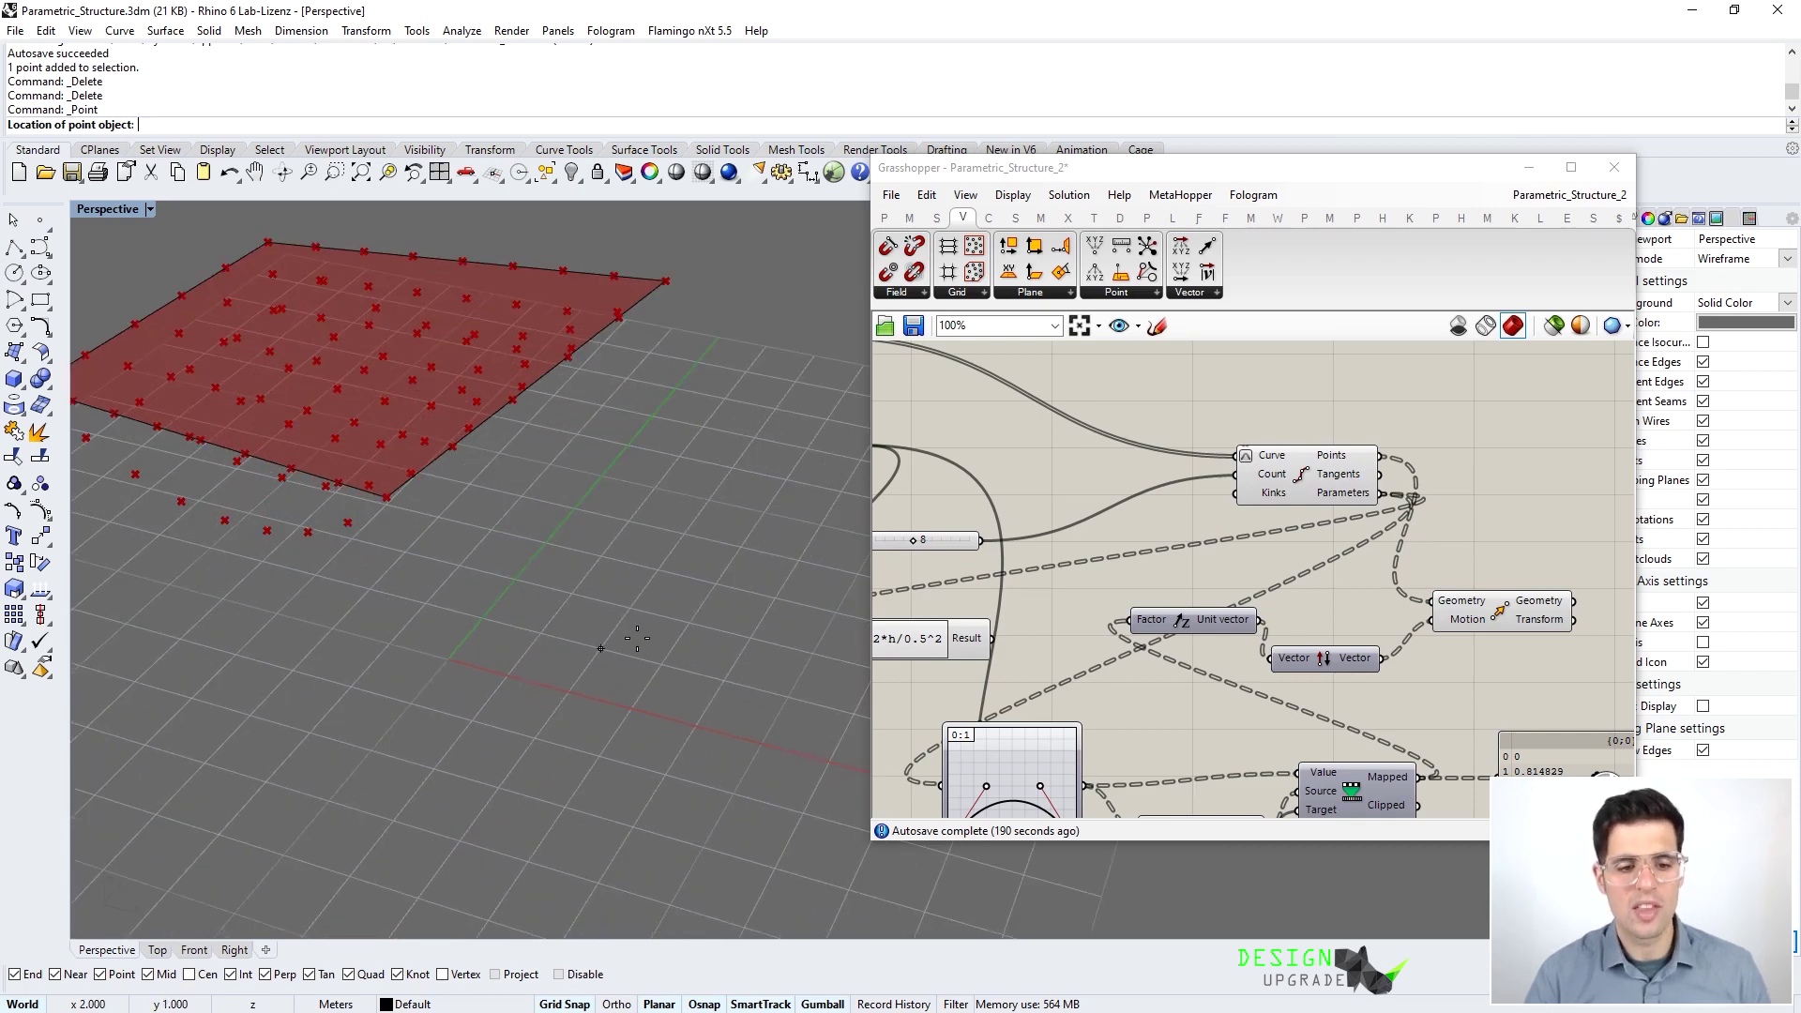
click(544, 650)
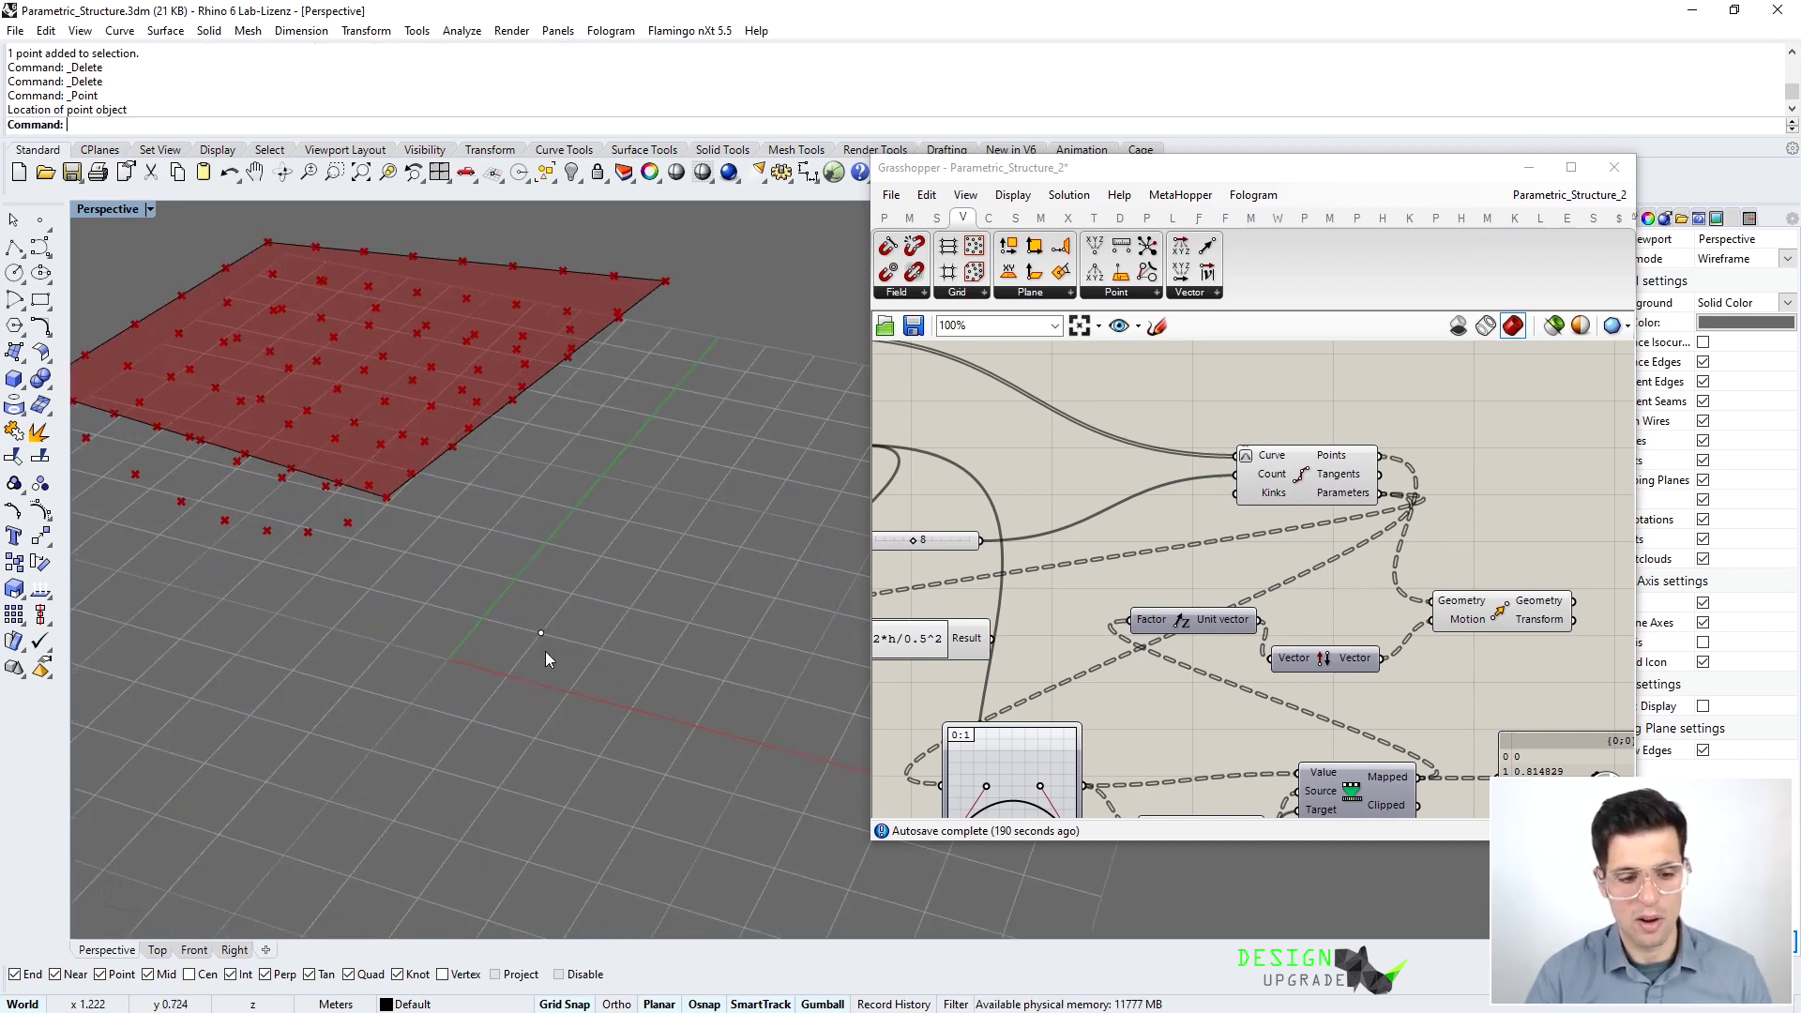
scroll(568, 680, down, 4)
scroll(656, 689, up, 3)
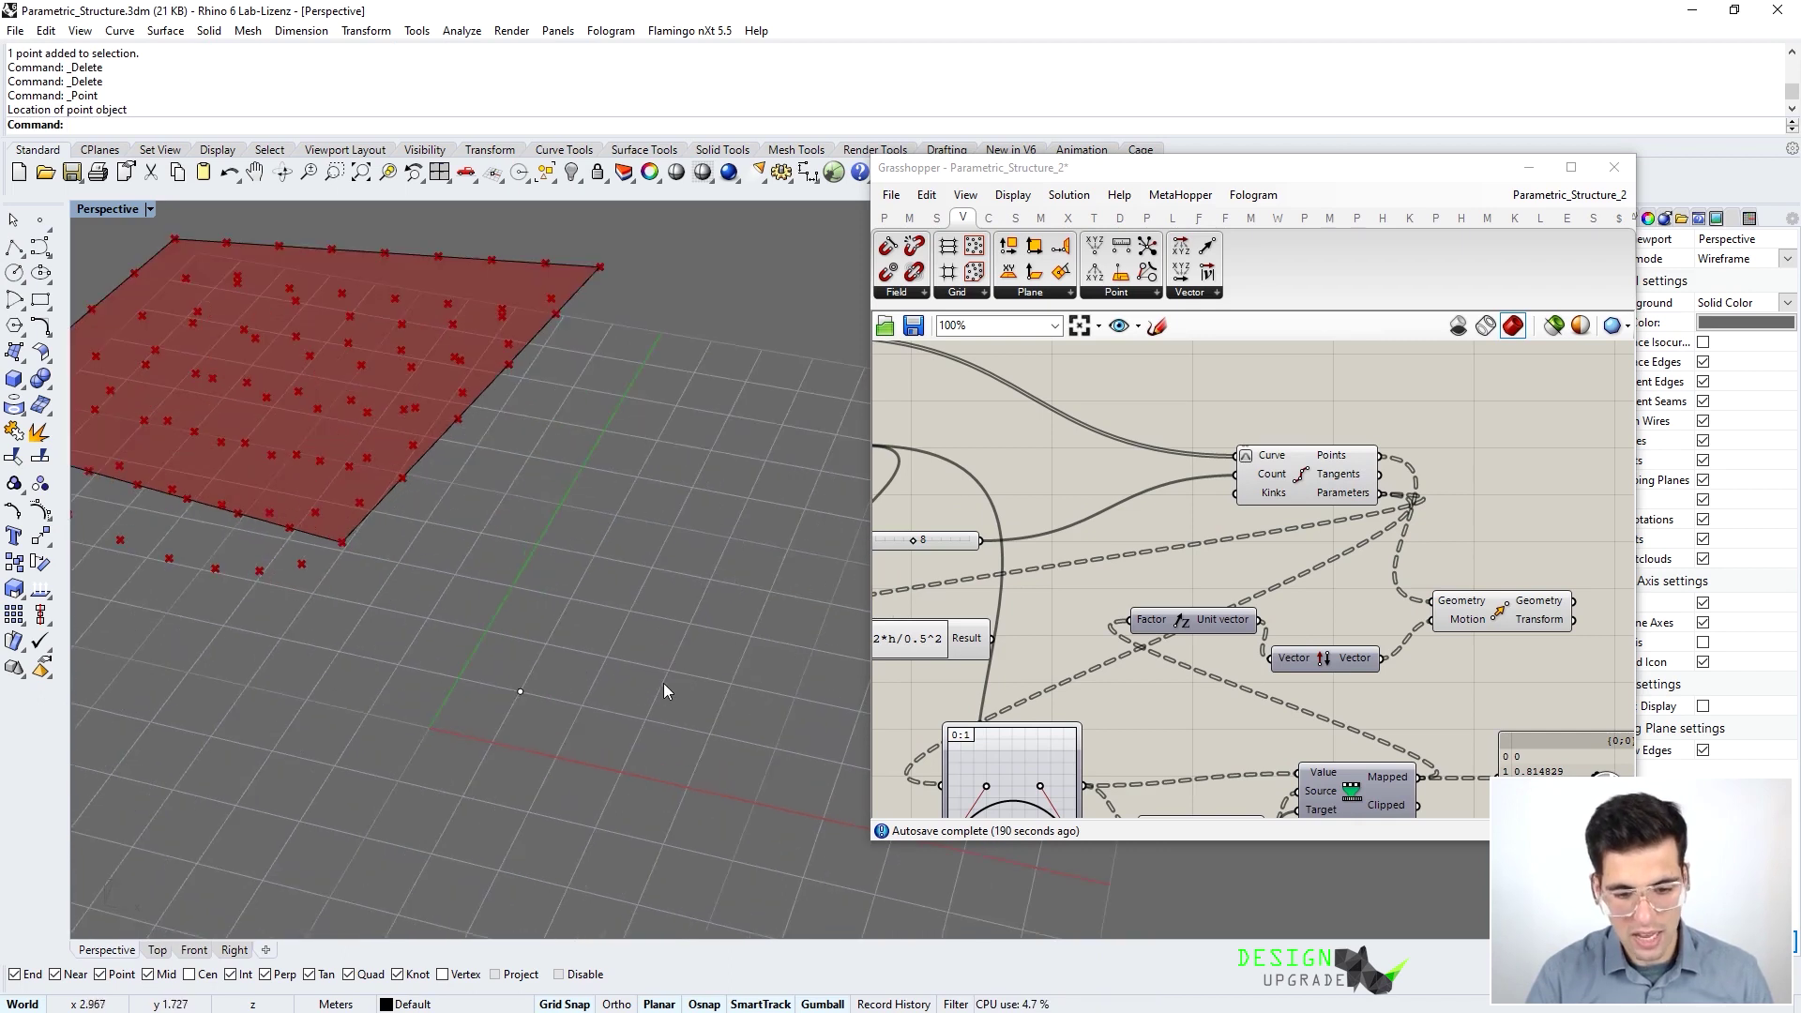
key(Return)
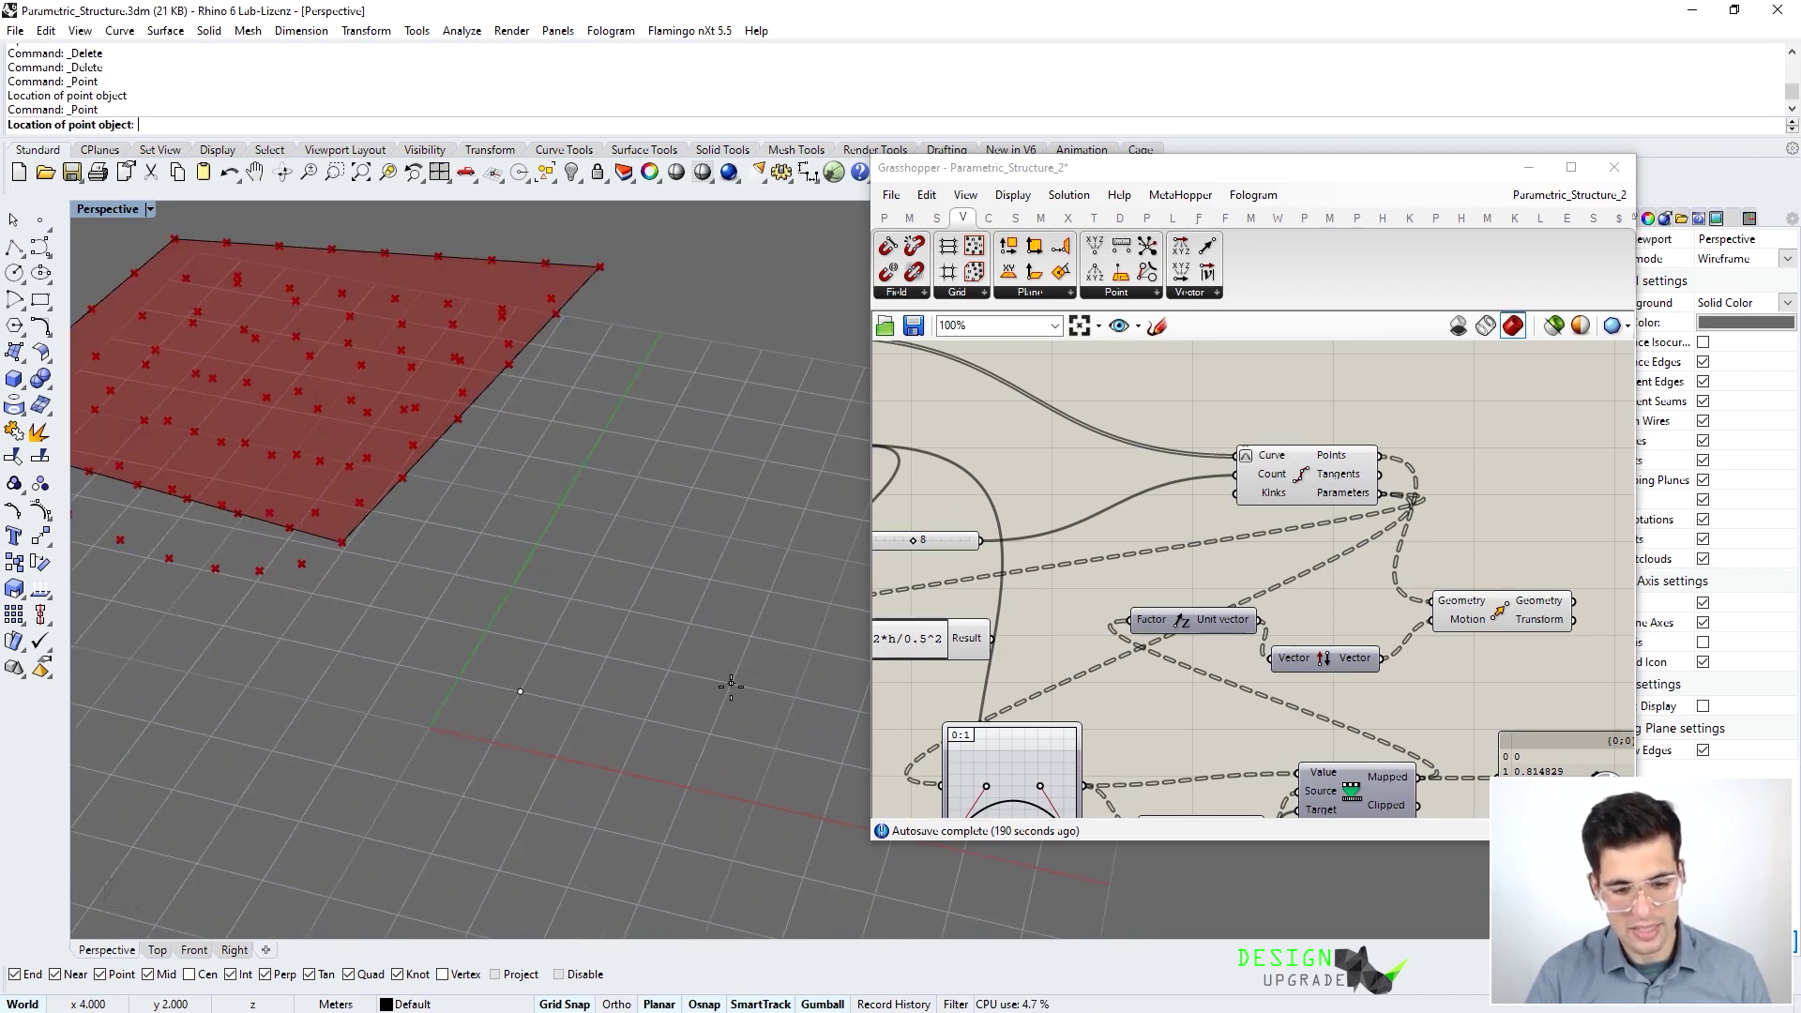
click(732, 685)
Add a Point parameter in an empty area of the Grasshopper canvas and set it to the point nearest the origin
scroll(1219, 645, down, 3)
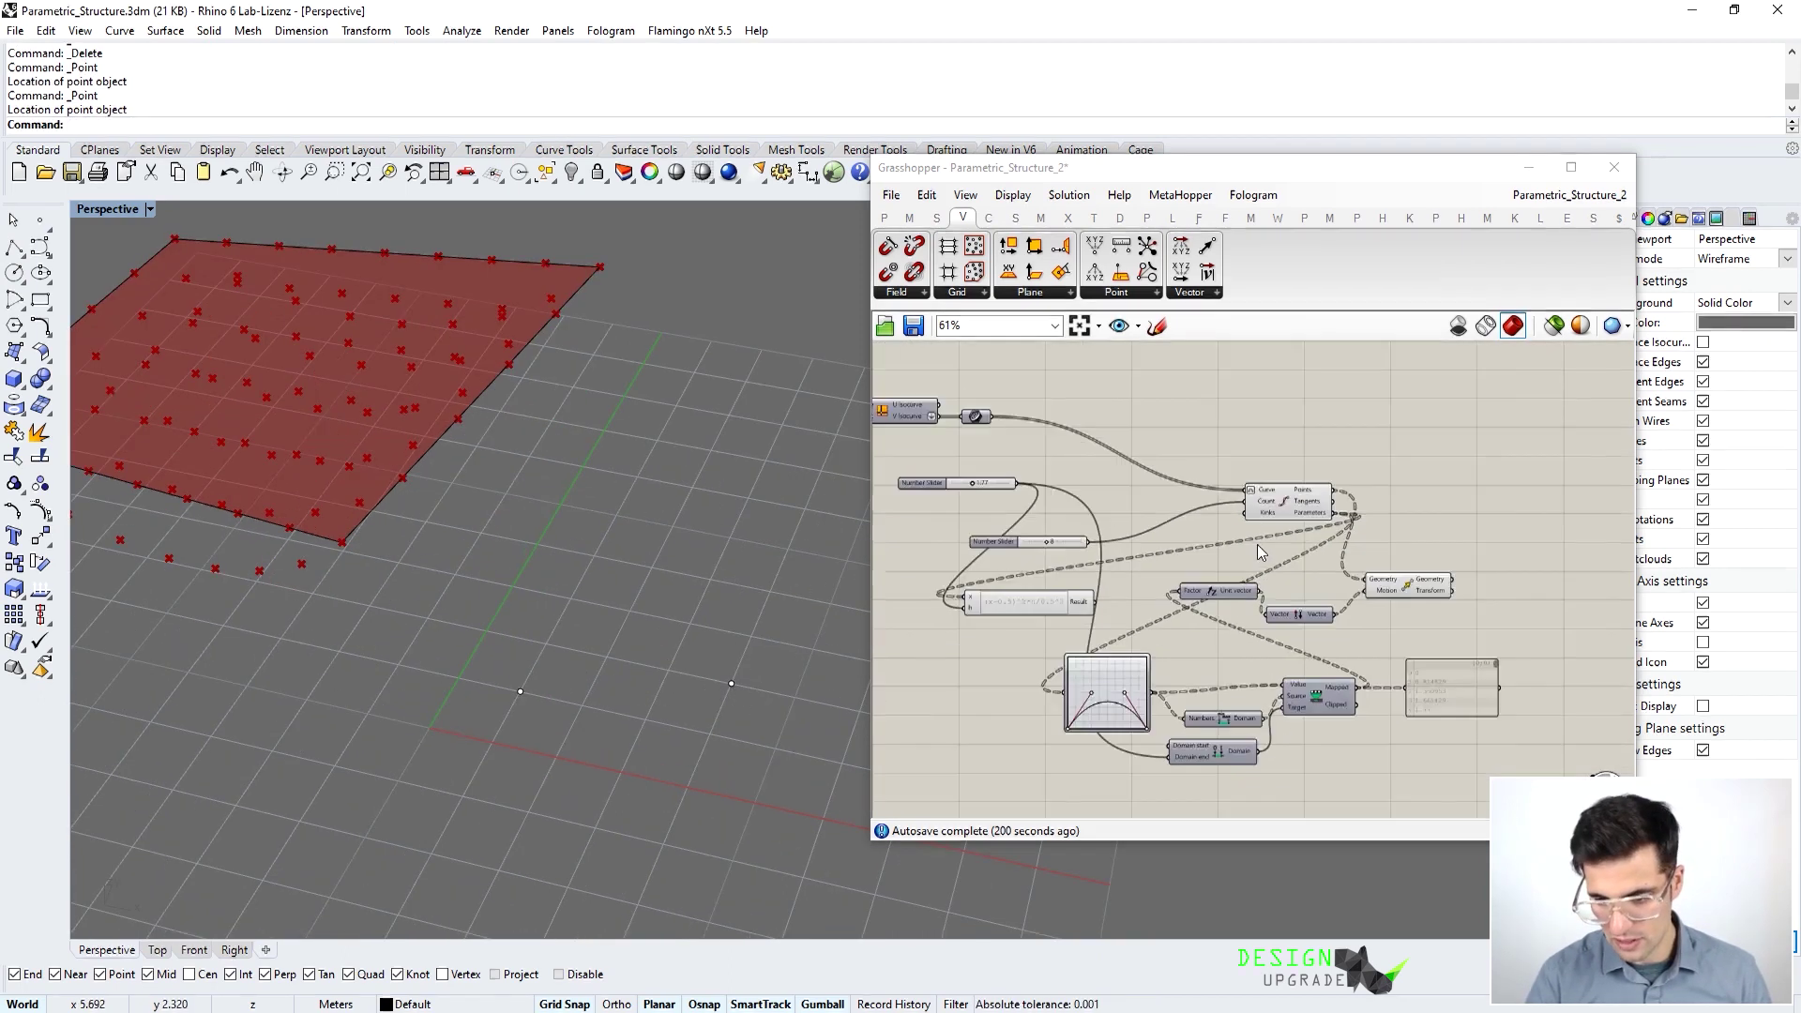
scroll(1094, 556, down, 1)
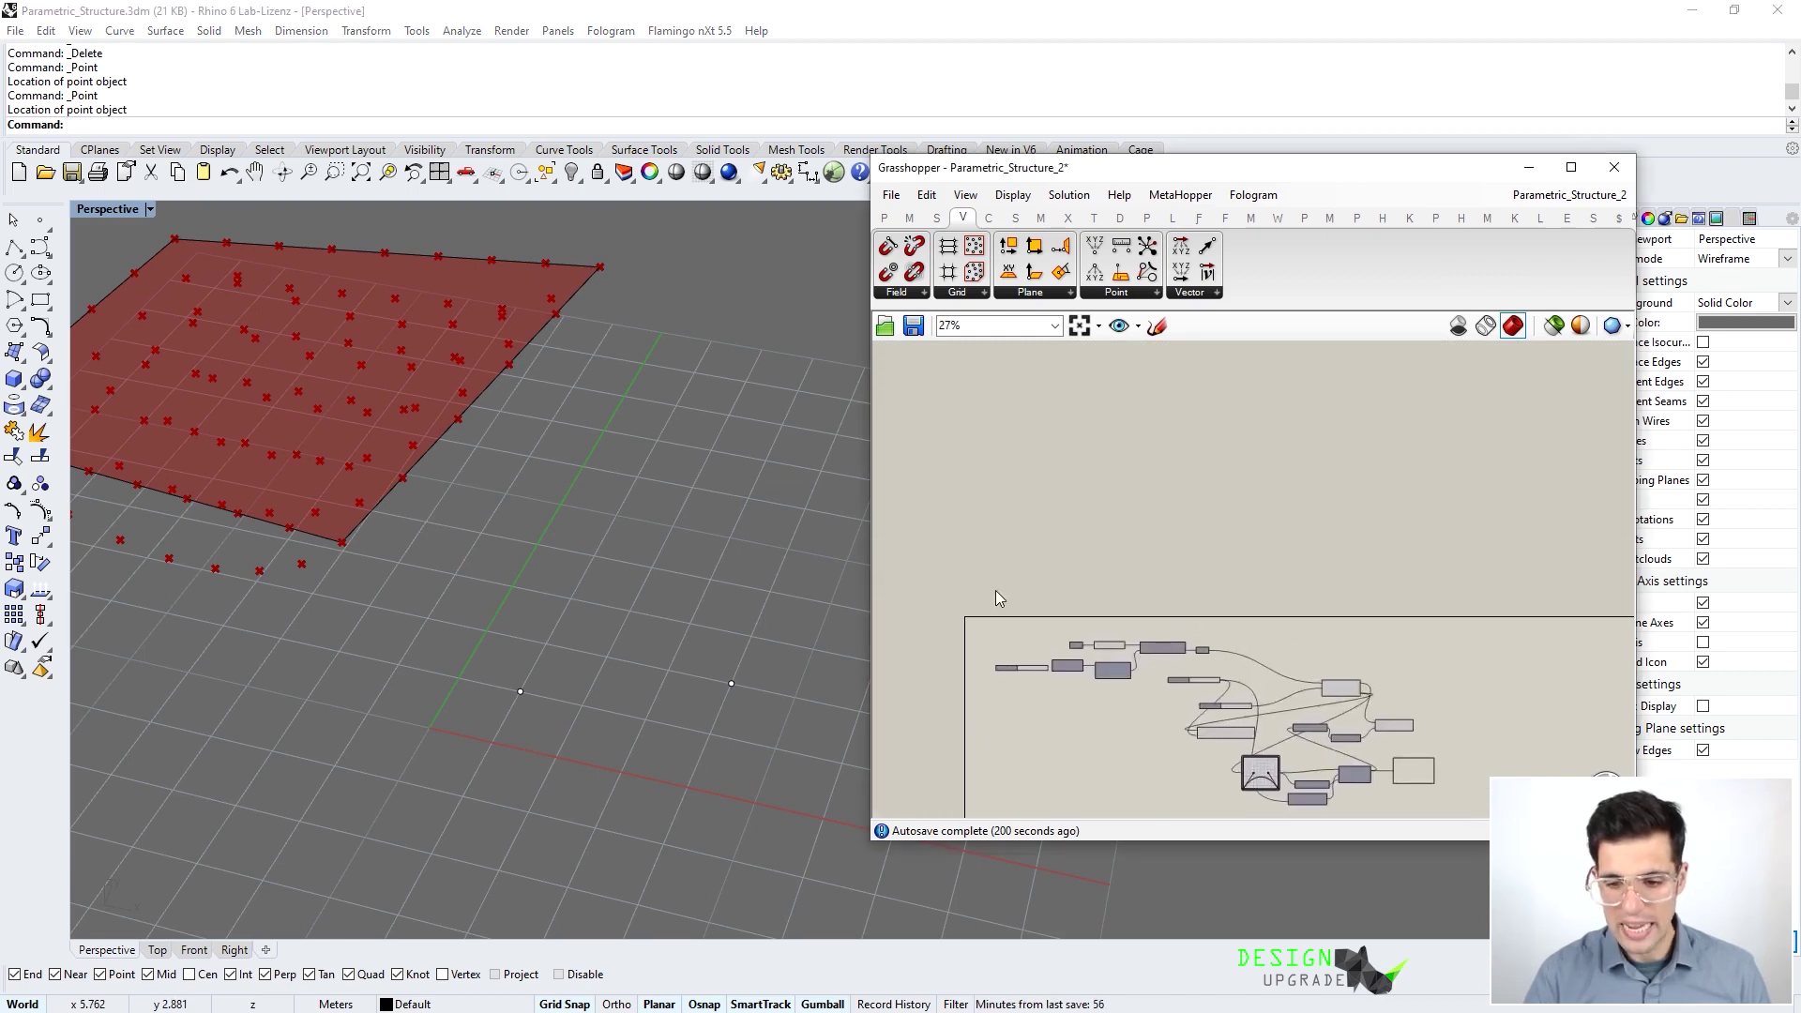
double_click(1092, 532)
text(point)
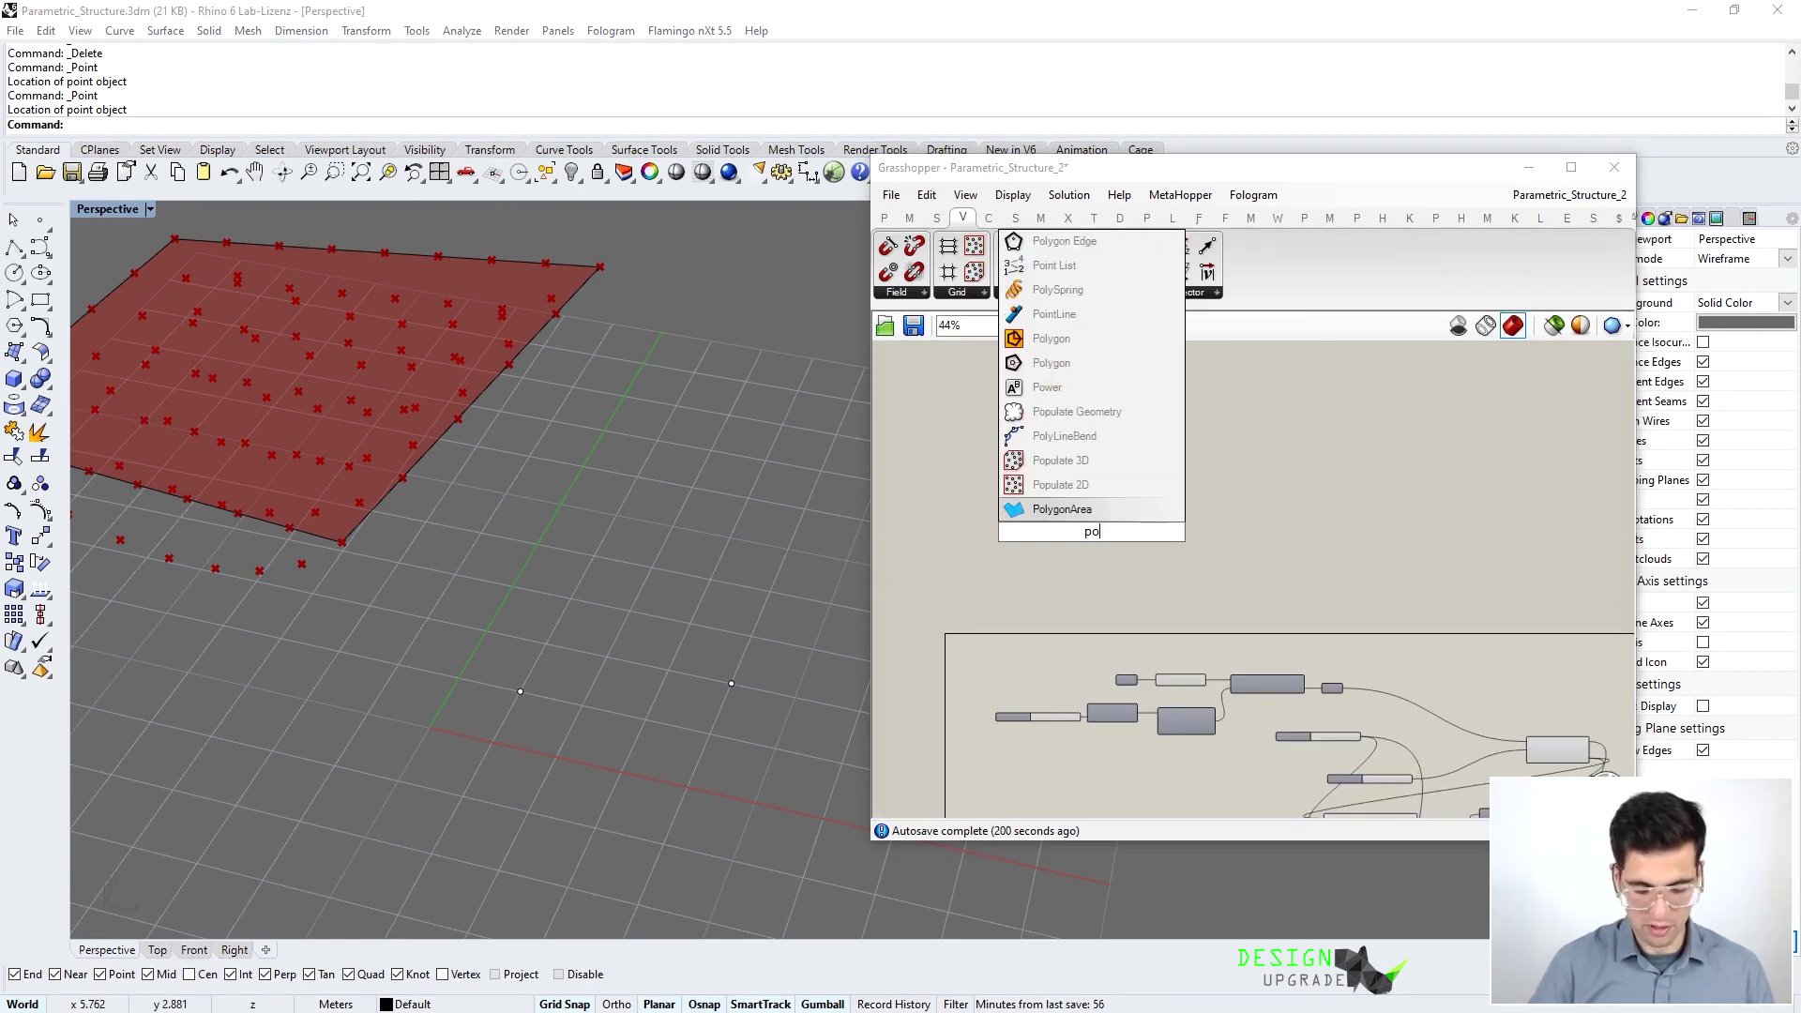
click(1107, 510)
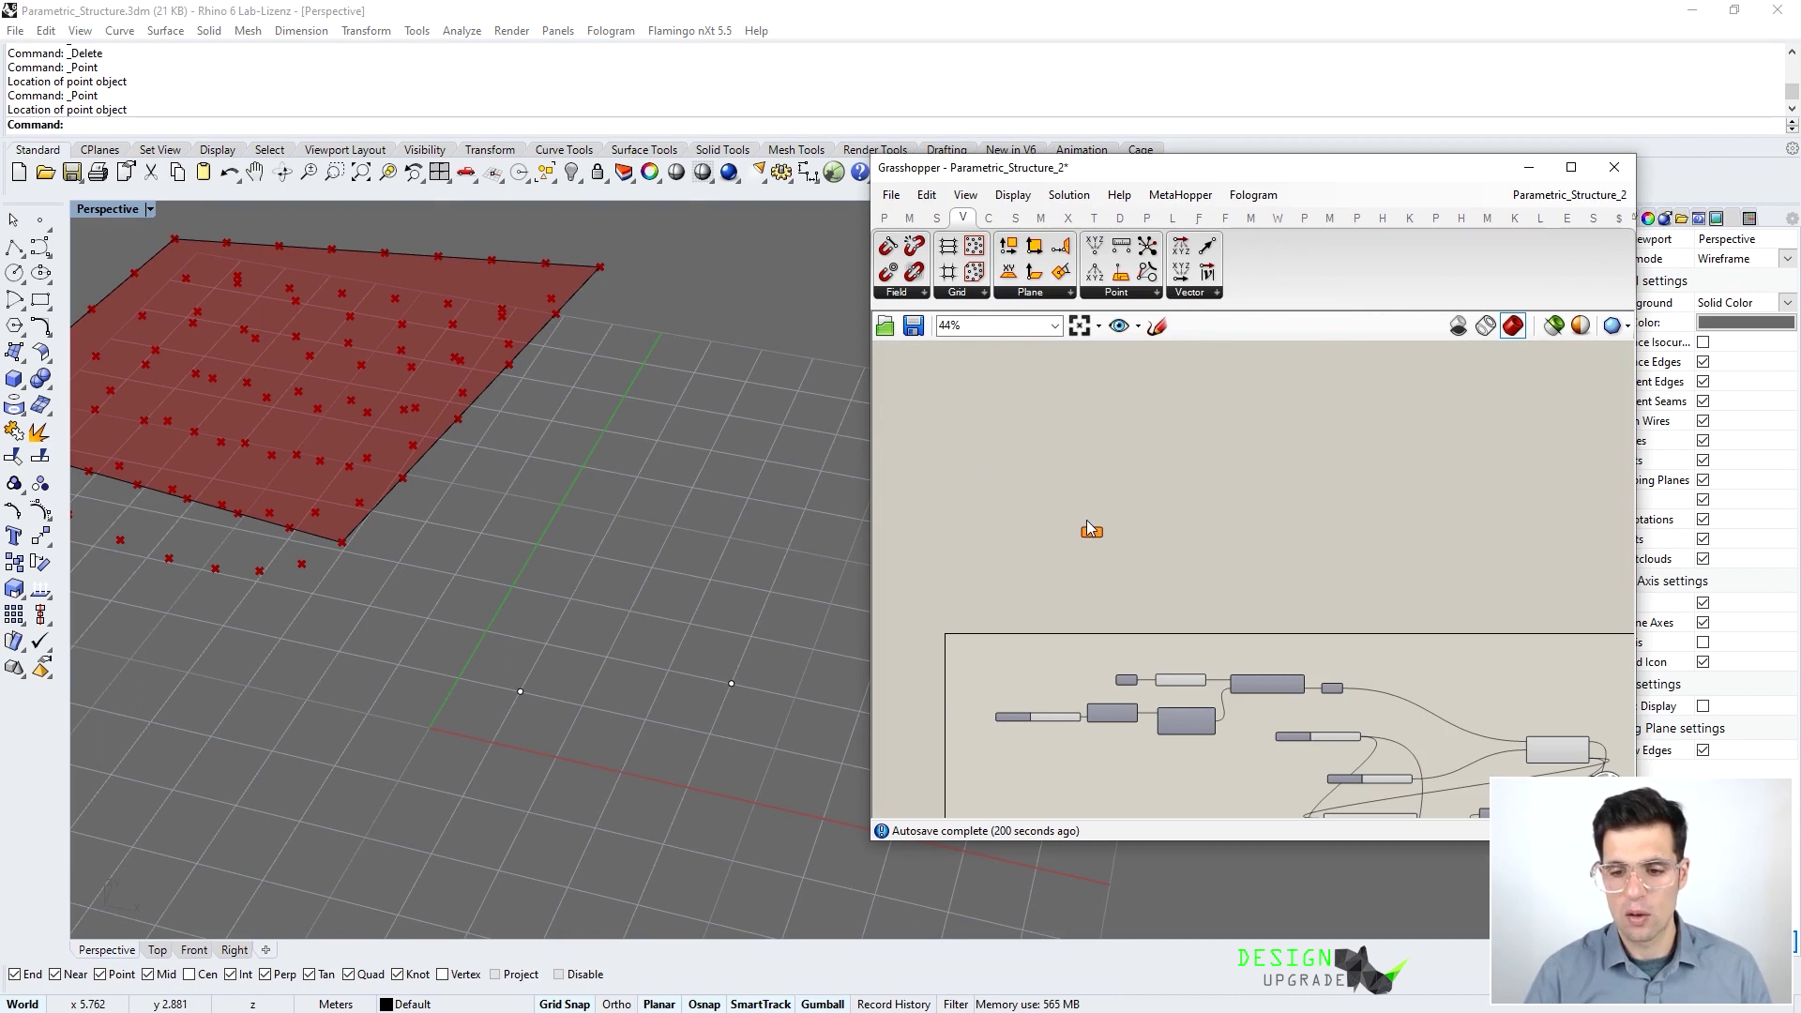
scroll(1088, 535, up, 5)
right_click(1092, 552)
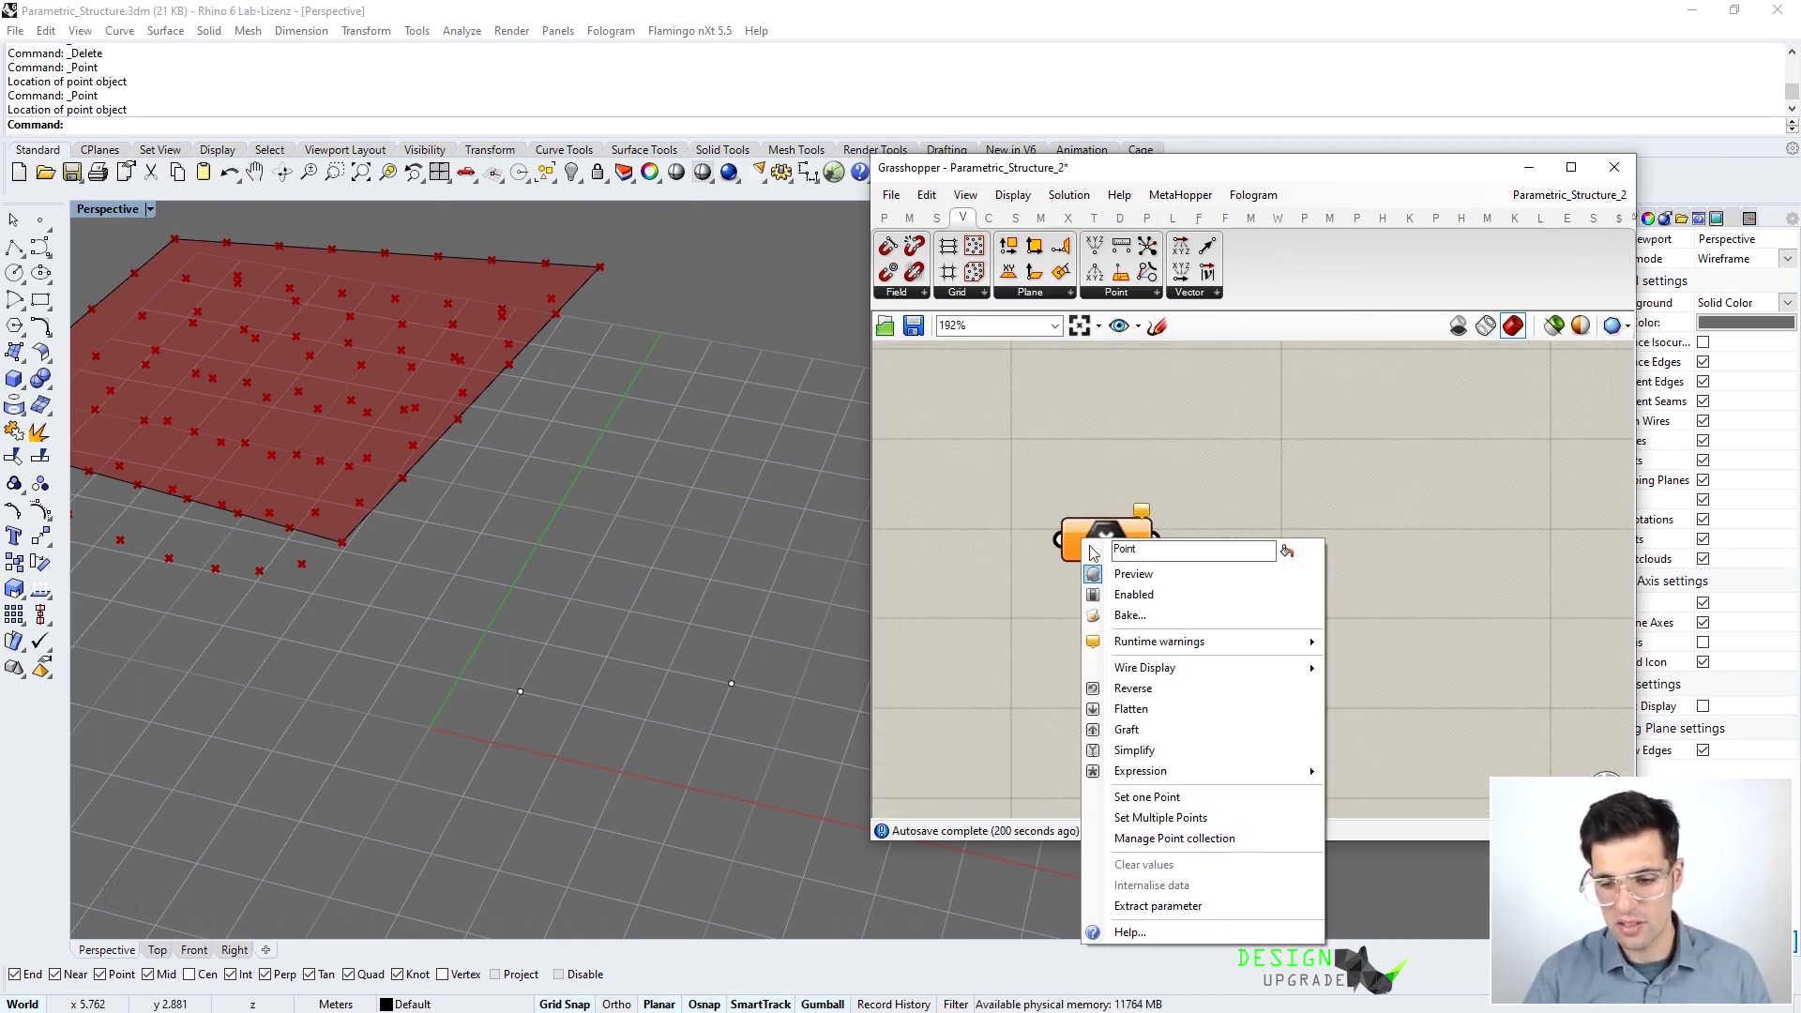
click(1146, 796)
click(520, 691)
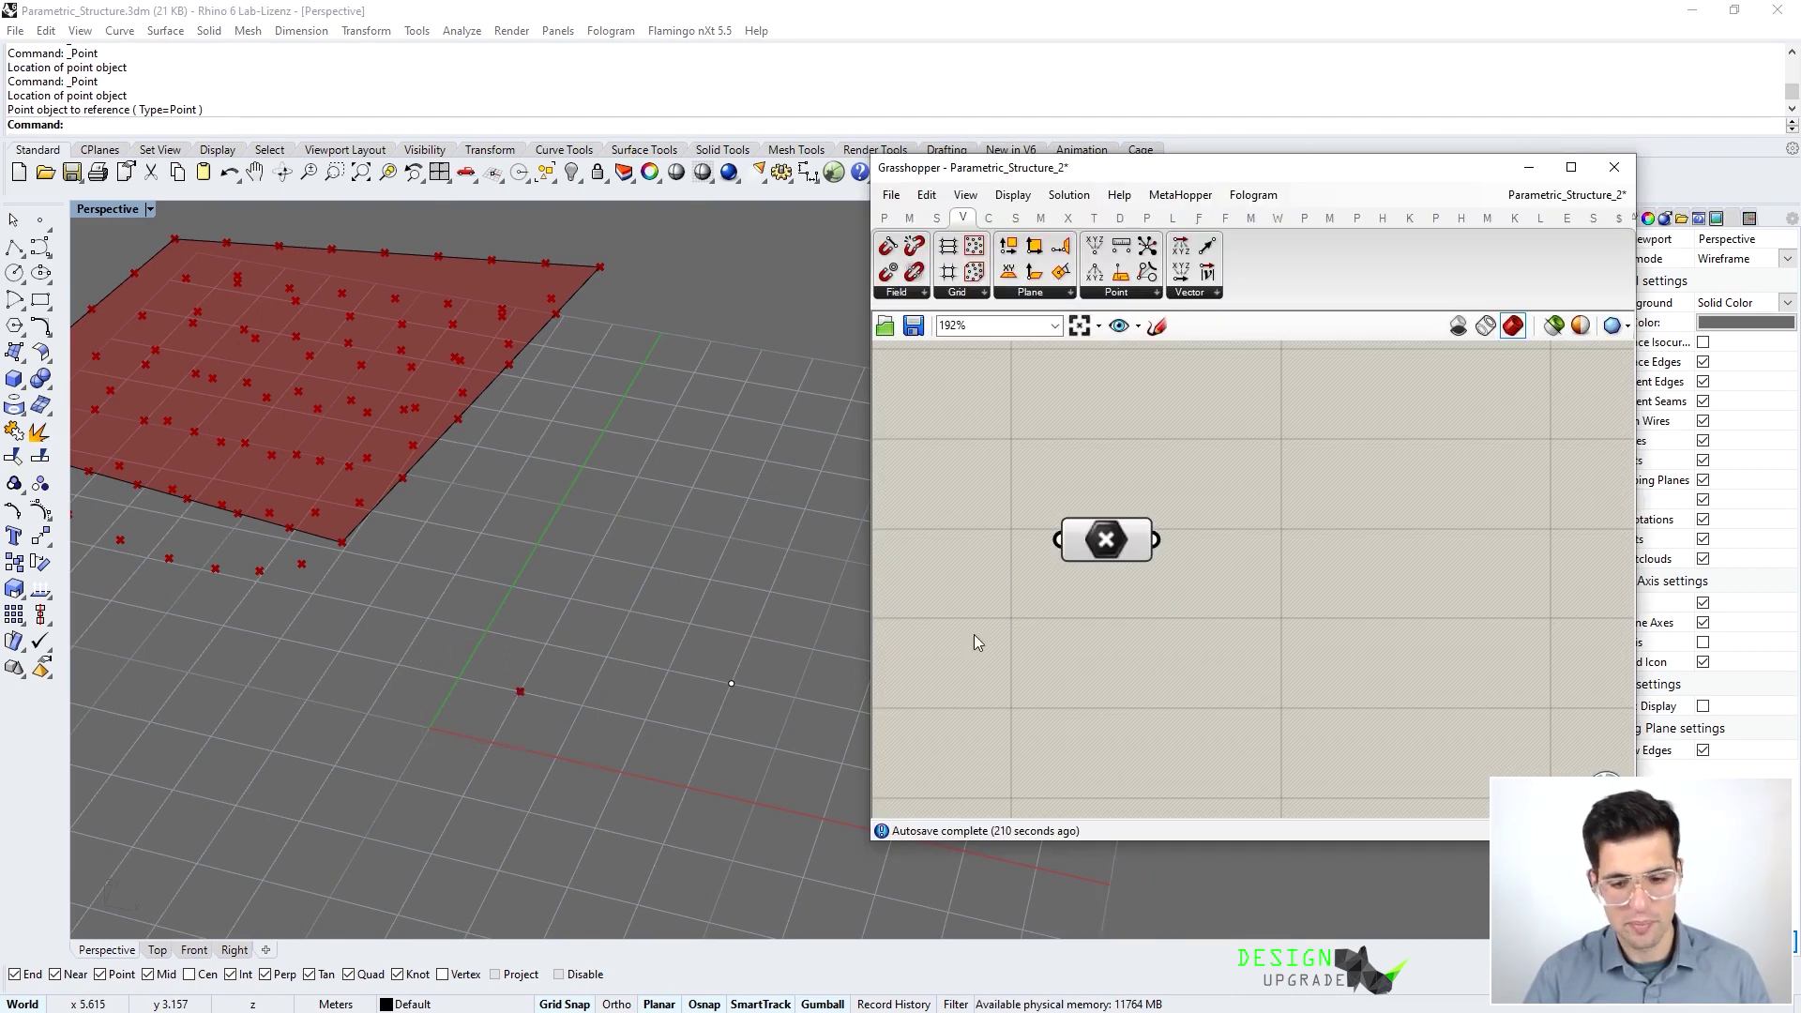
Add a second Point parameter aligned below the first and set it to the other point at x 4, y 2
double_click(1086, 656)
text(point)
key(Return)
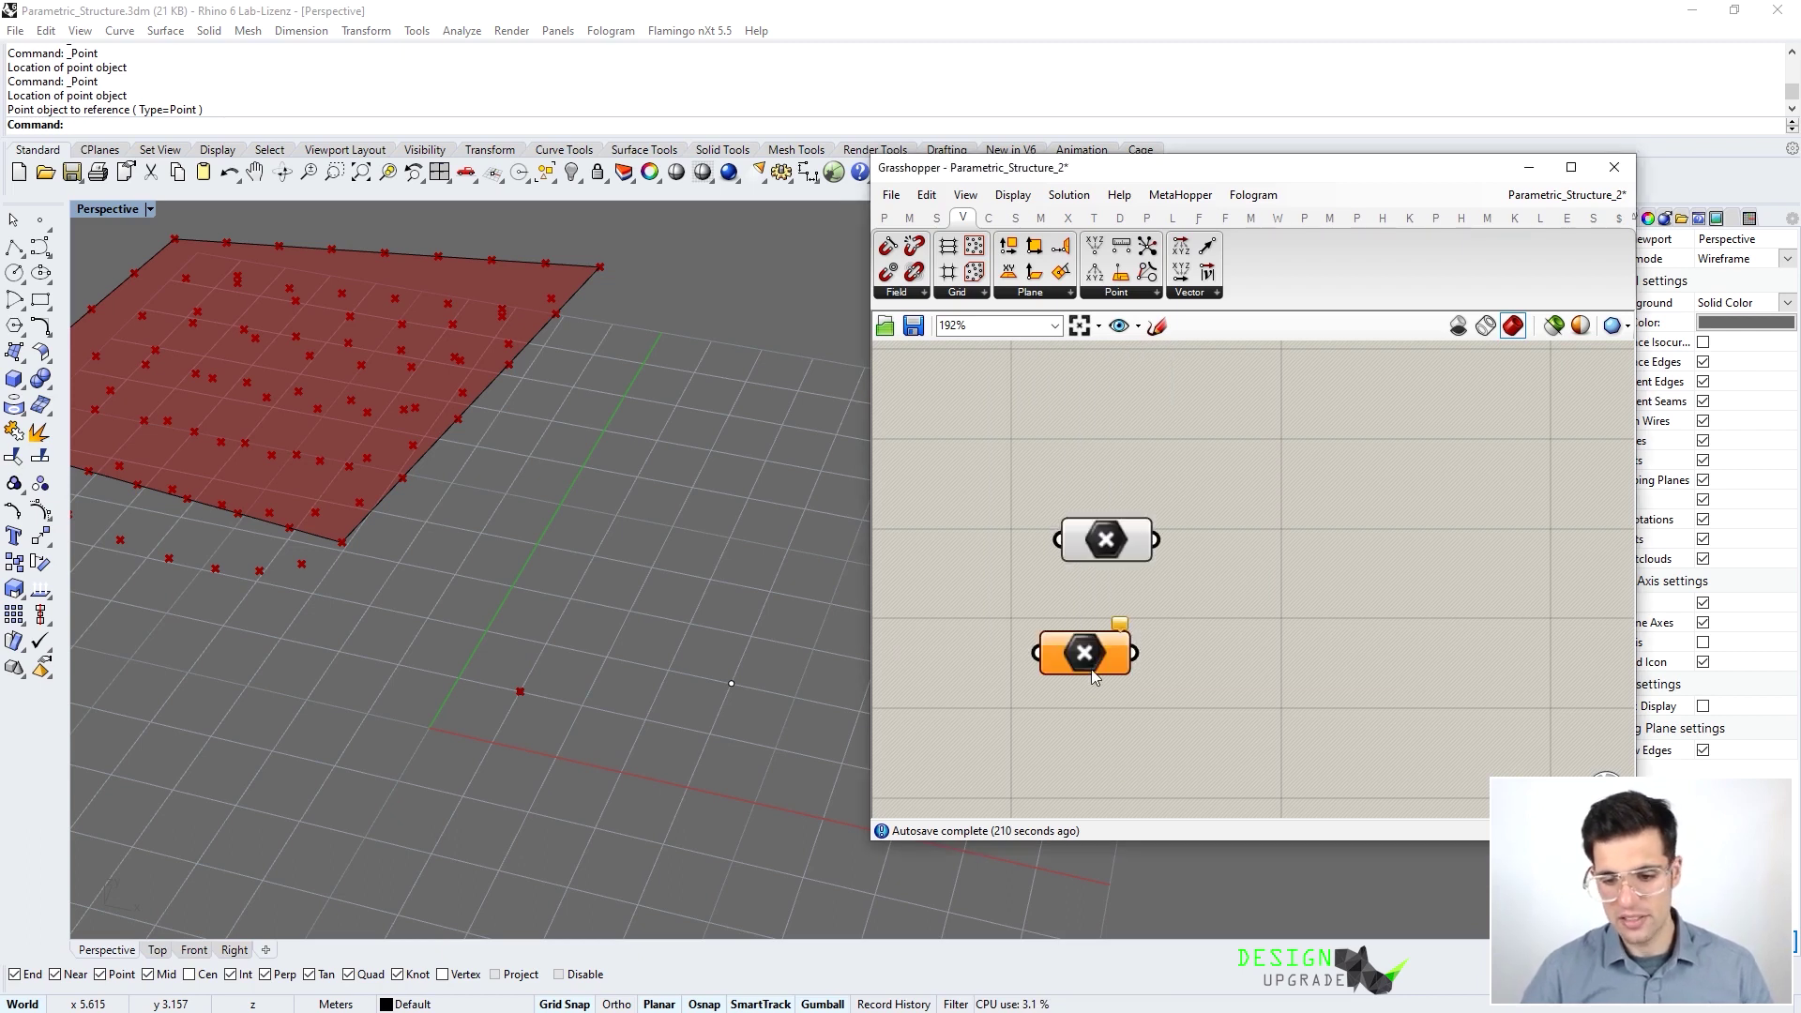
right_click(1092, 667)
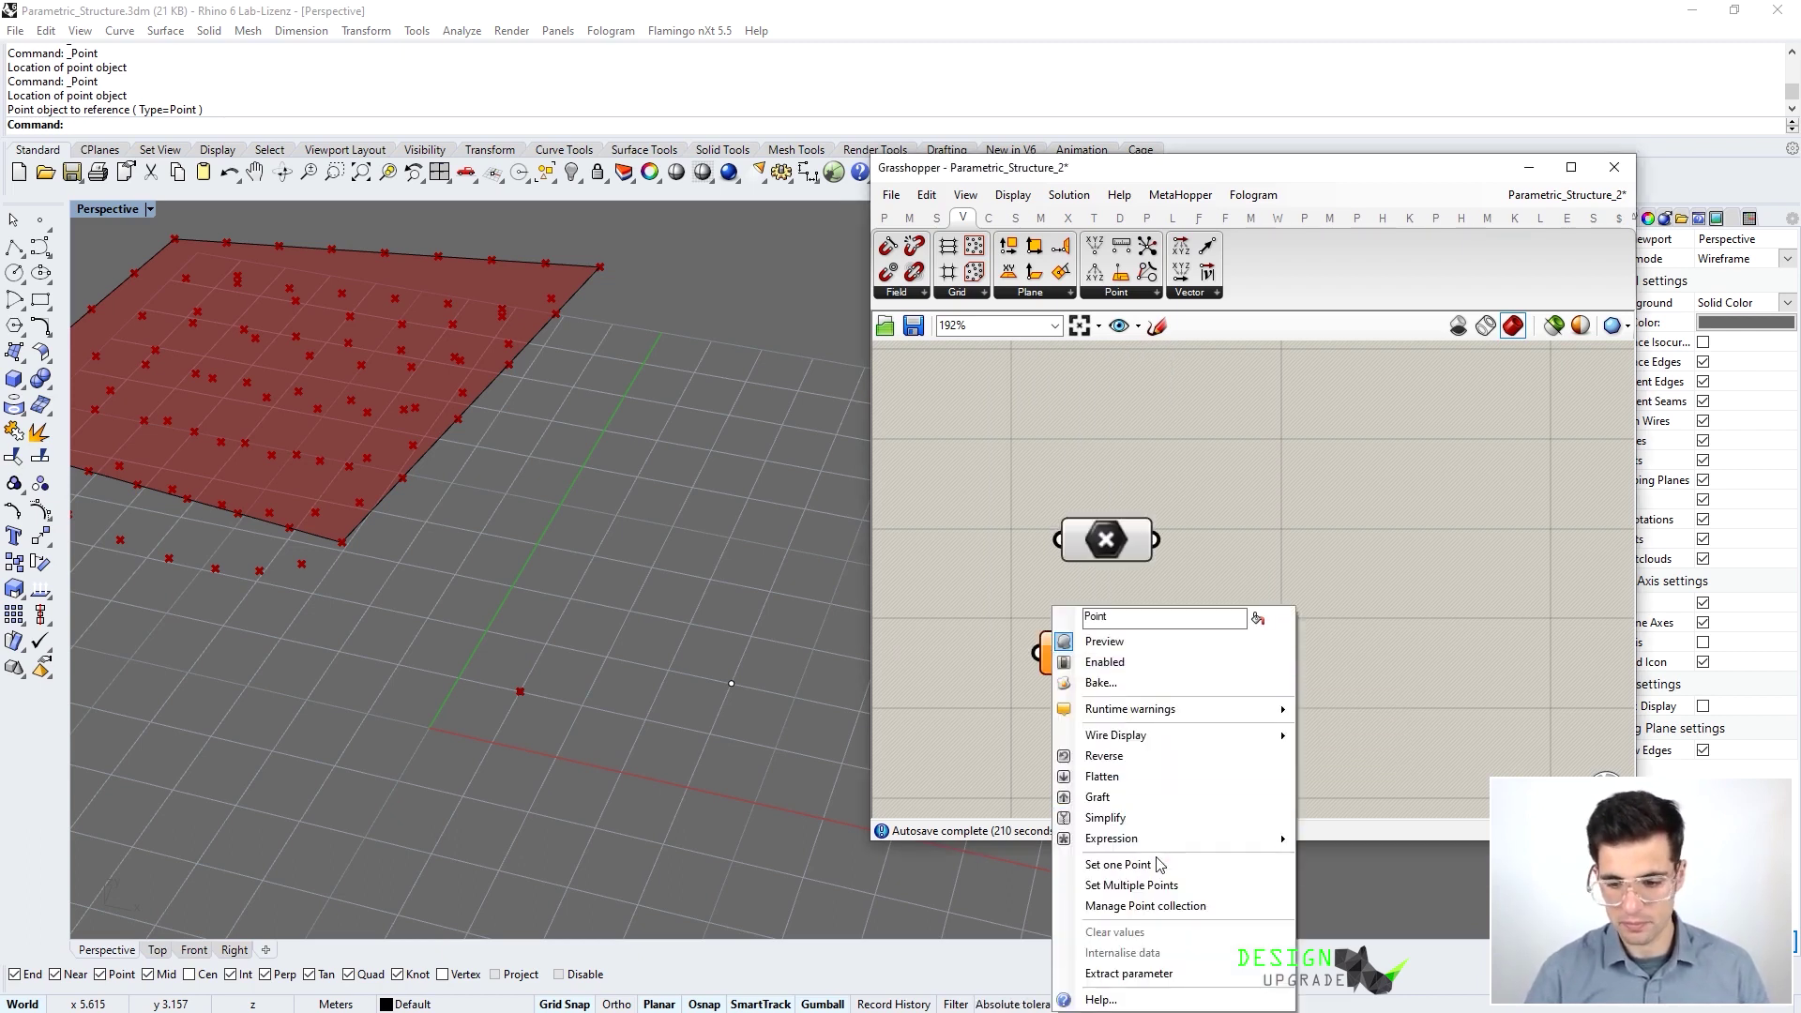
click(1118, 864)
click(731, 683)
drag(1089, 652, 1110, 660)
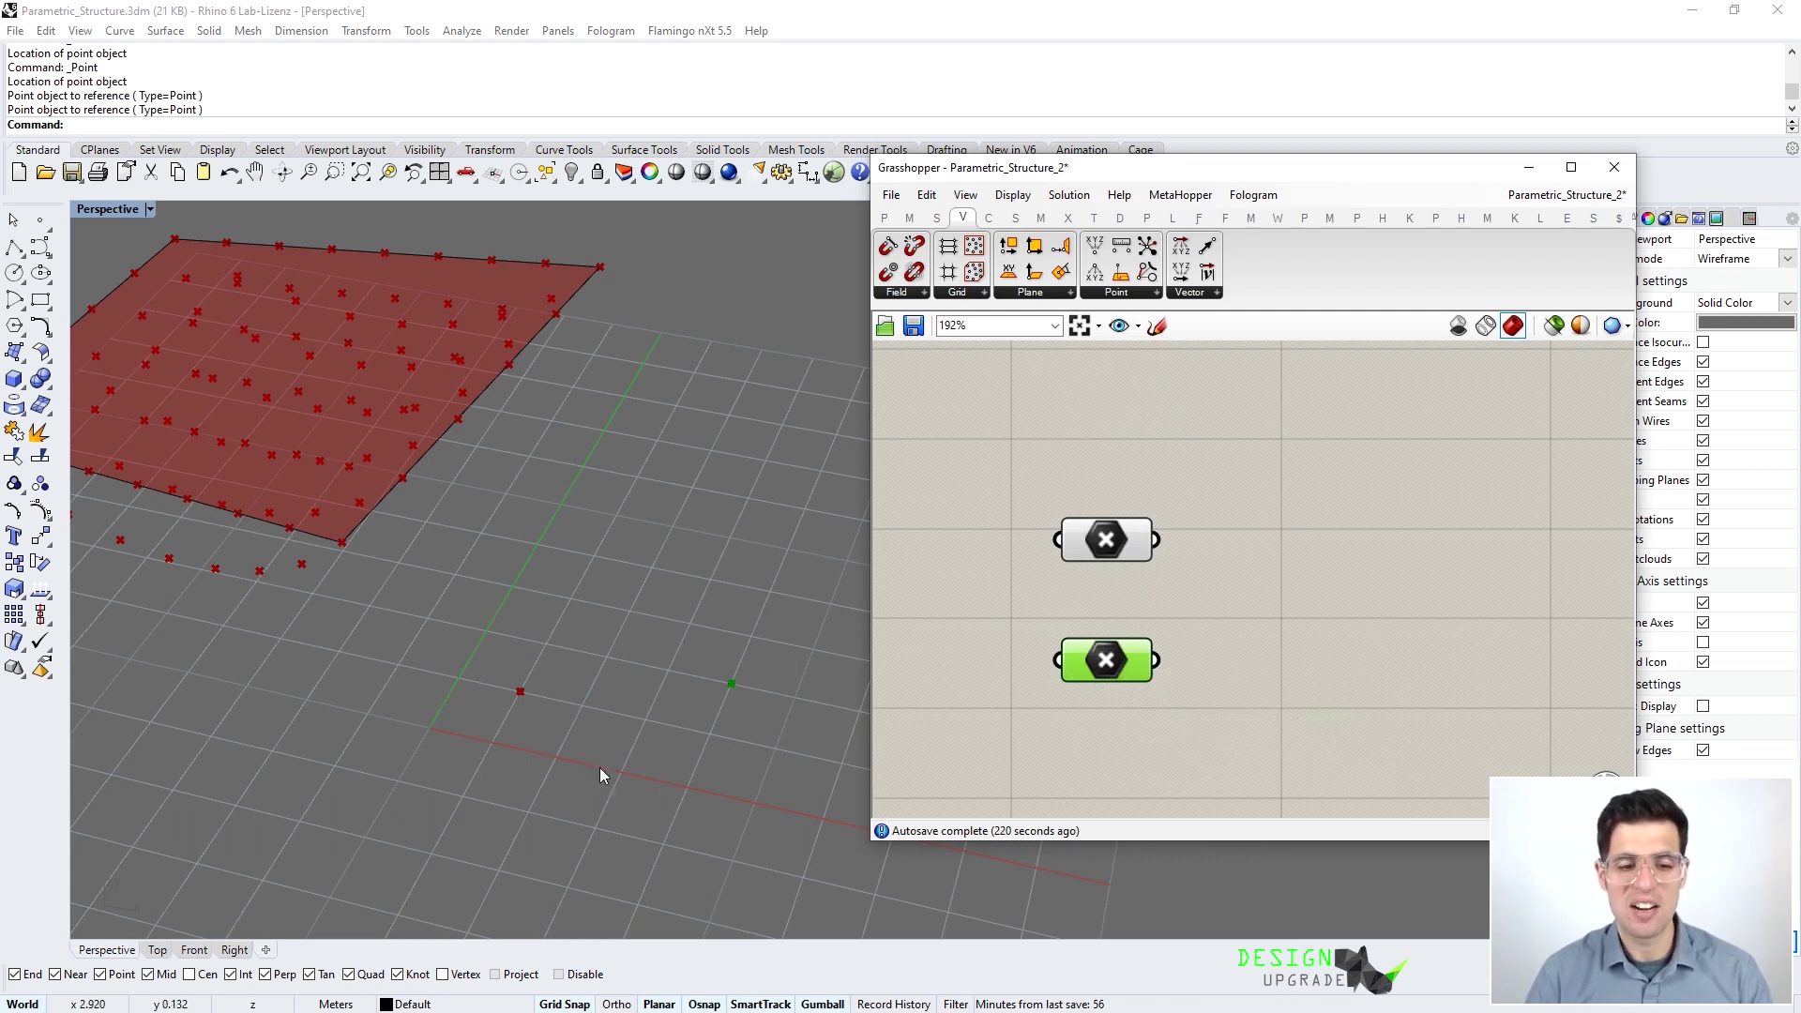
click(1191, 497)
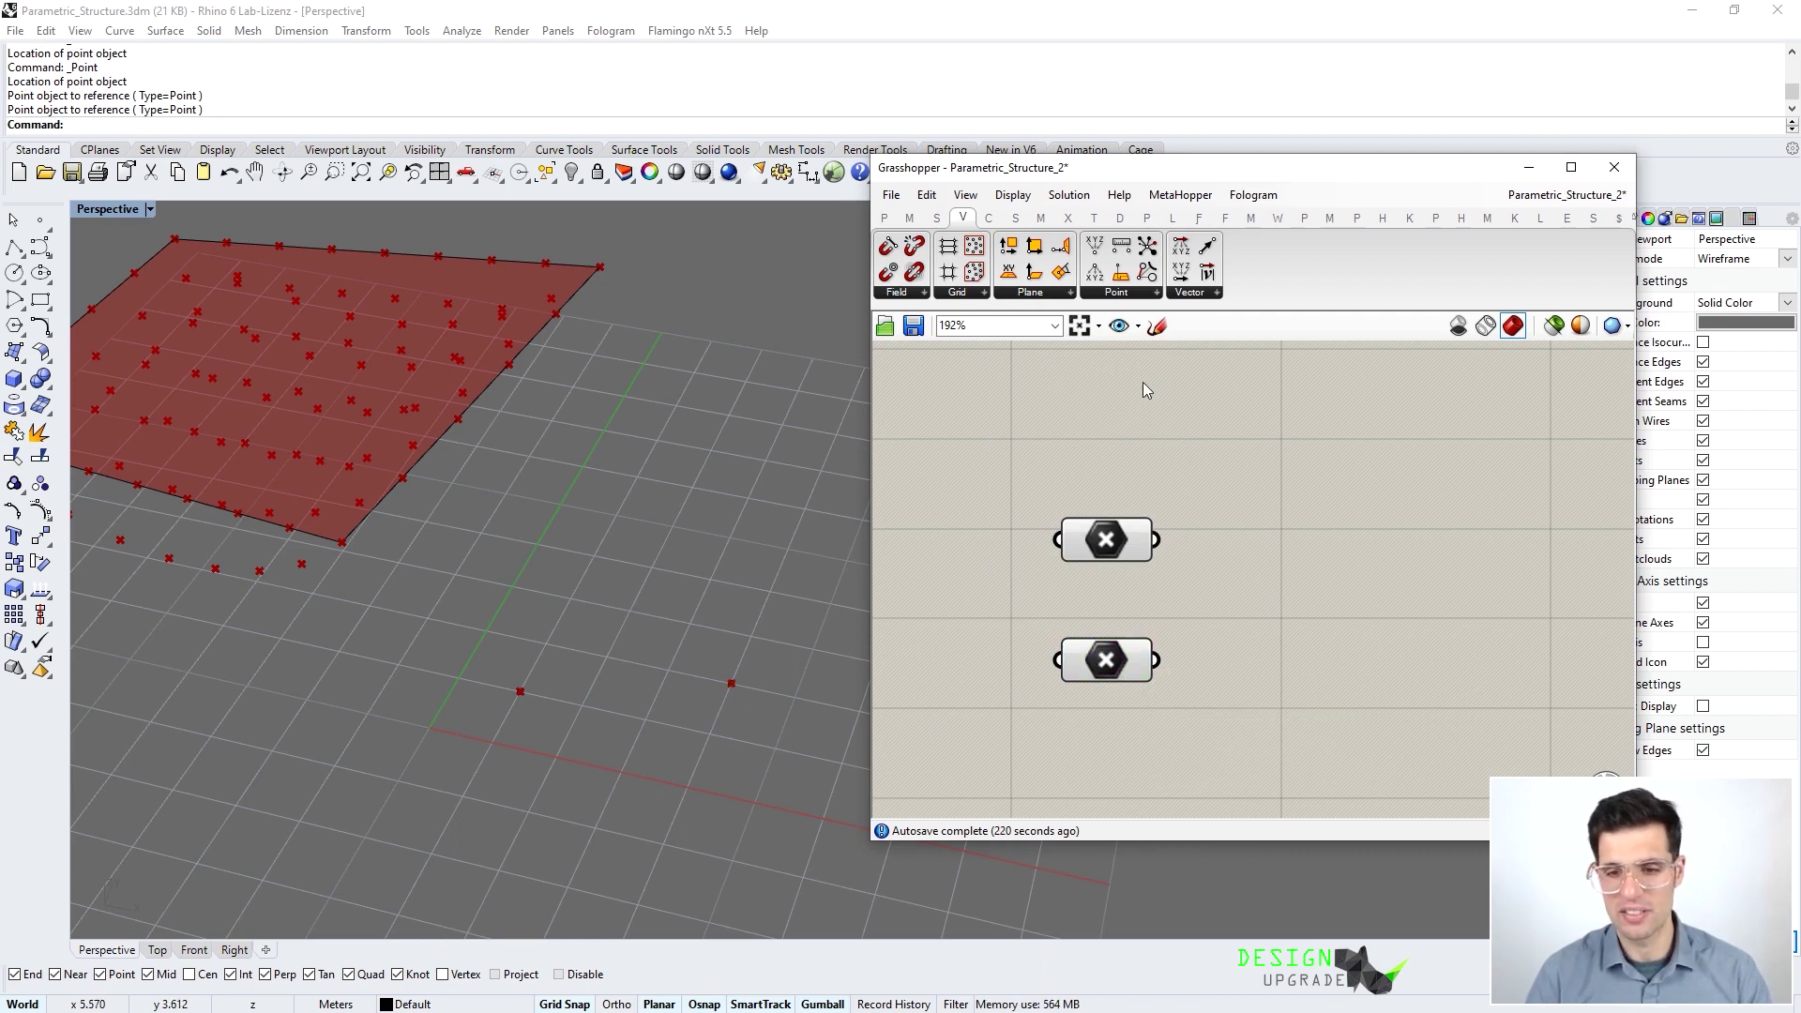
Add an Addition component and connect the upper Point parameter to A and the lower one to B
click(910, 219)
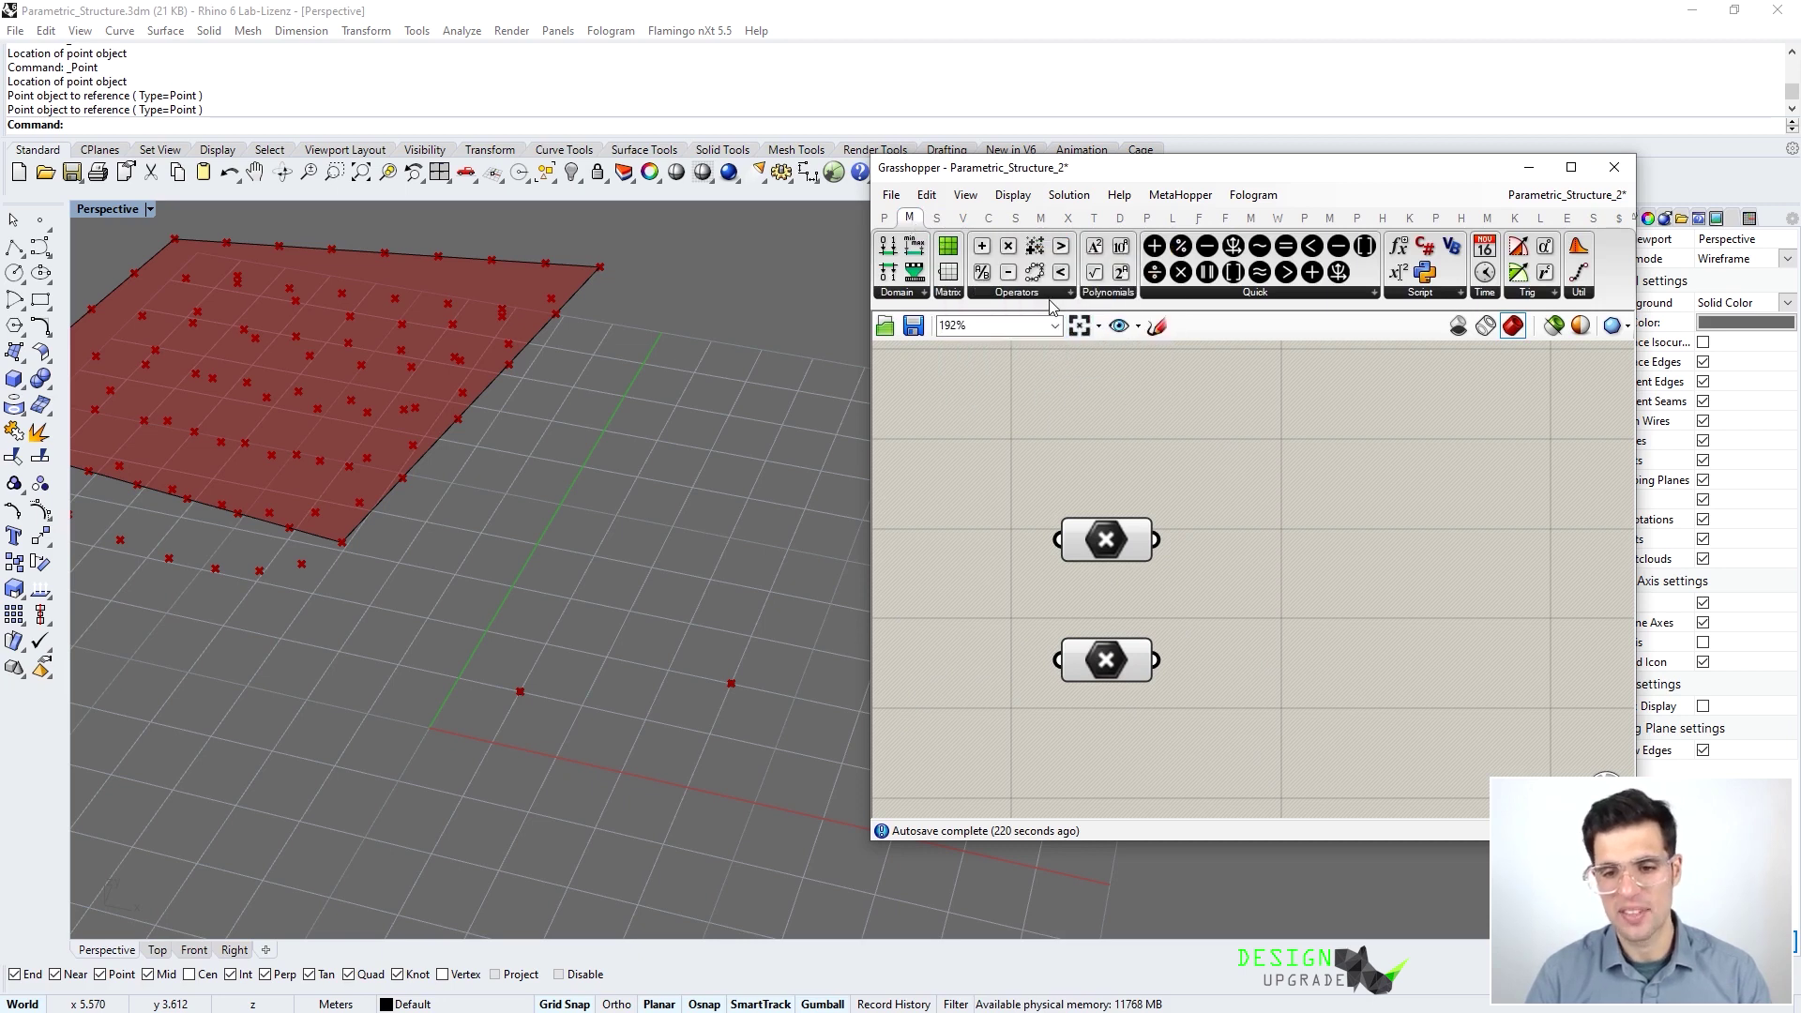
click(1051, 293)
drag(1053, 325, 1302, 594)
click(1295, 584)
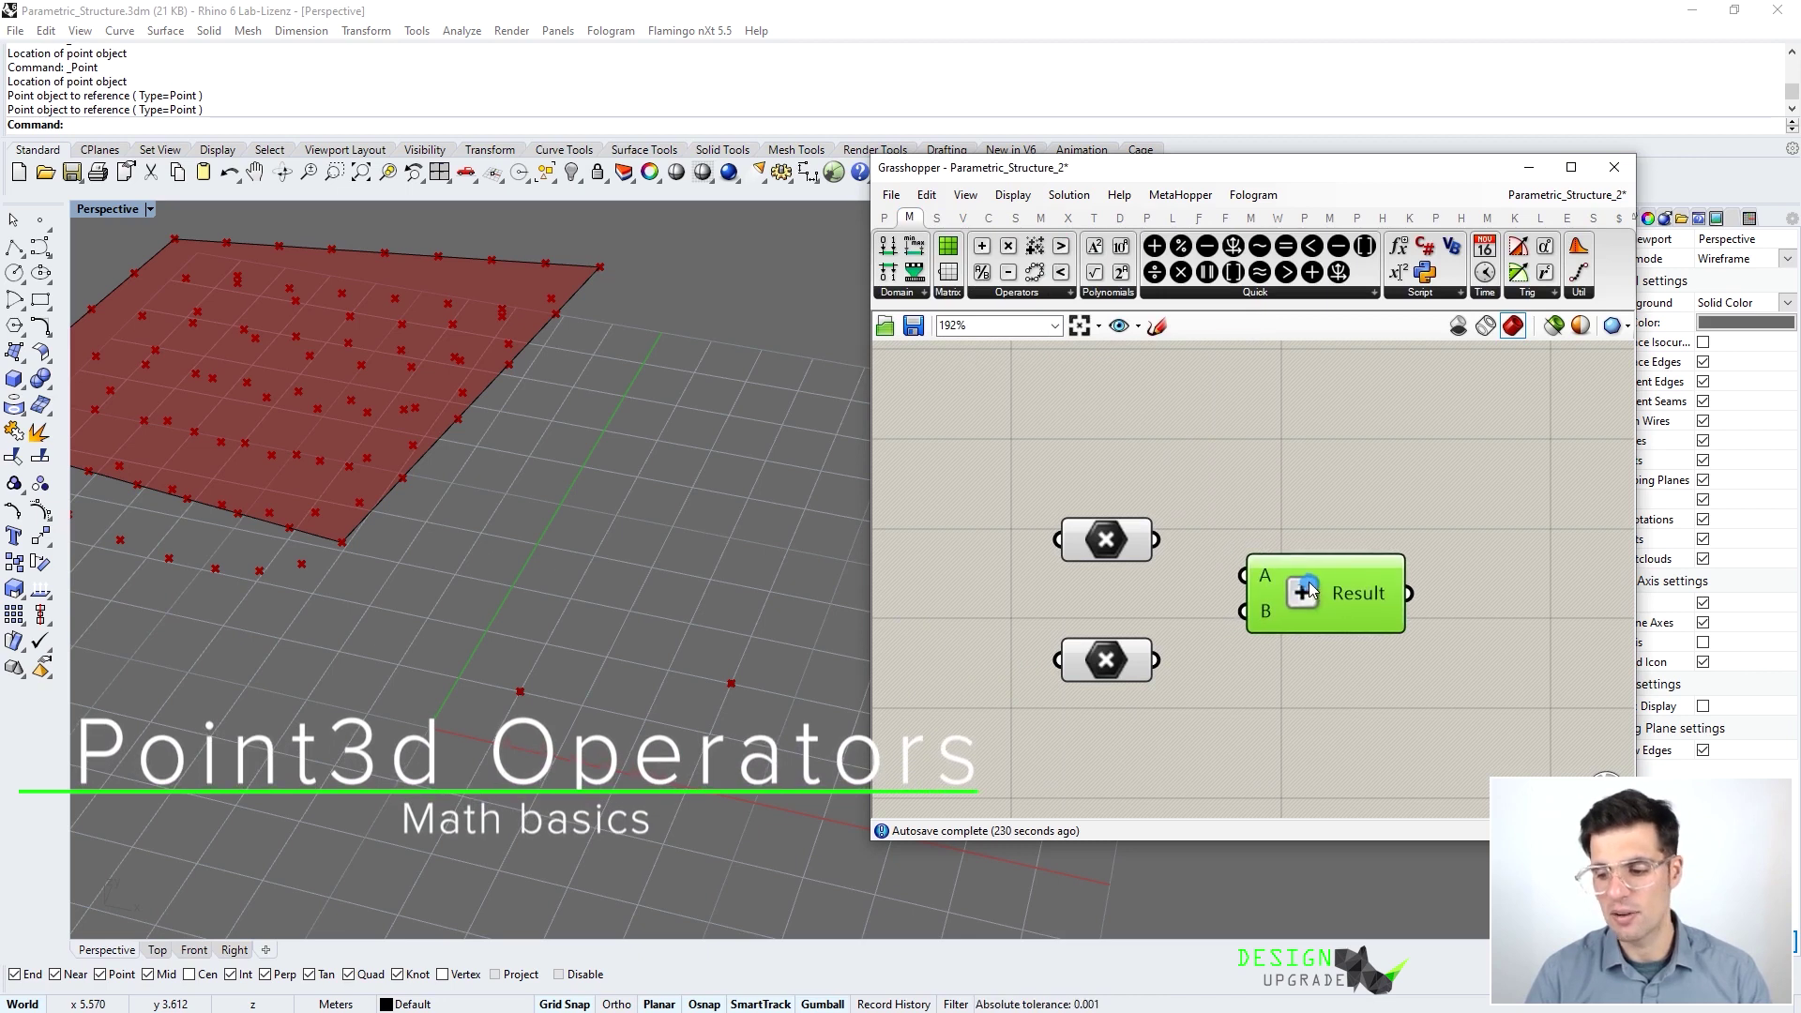
drag(1159, 542, 1243, 576)
drag(1157, 660, 1243, 612)
shift+right_drag(752, 653, 663, 655)
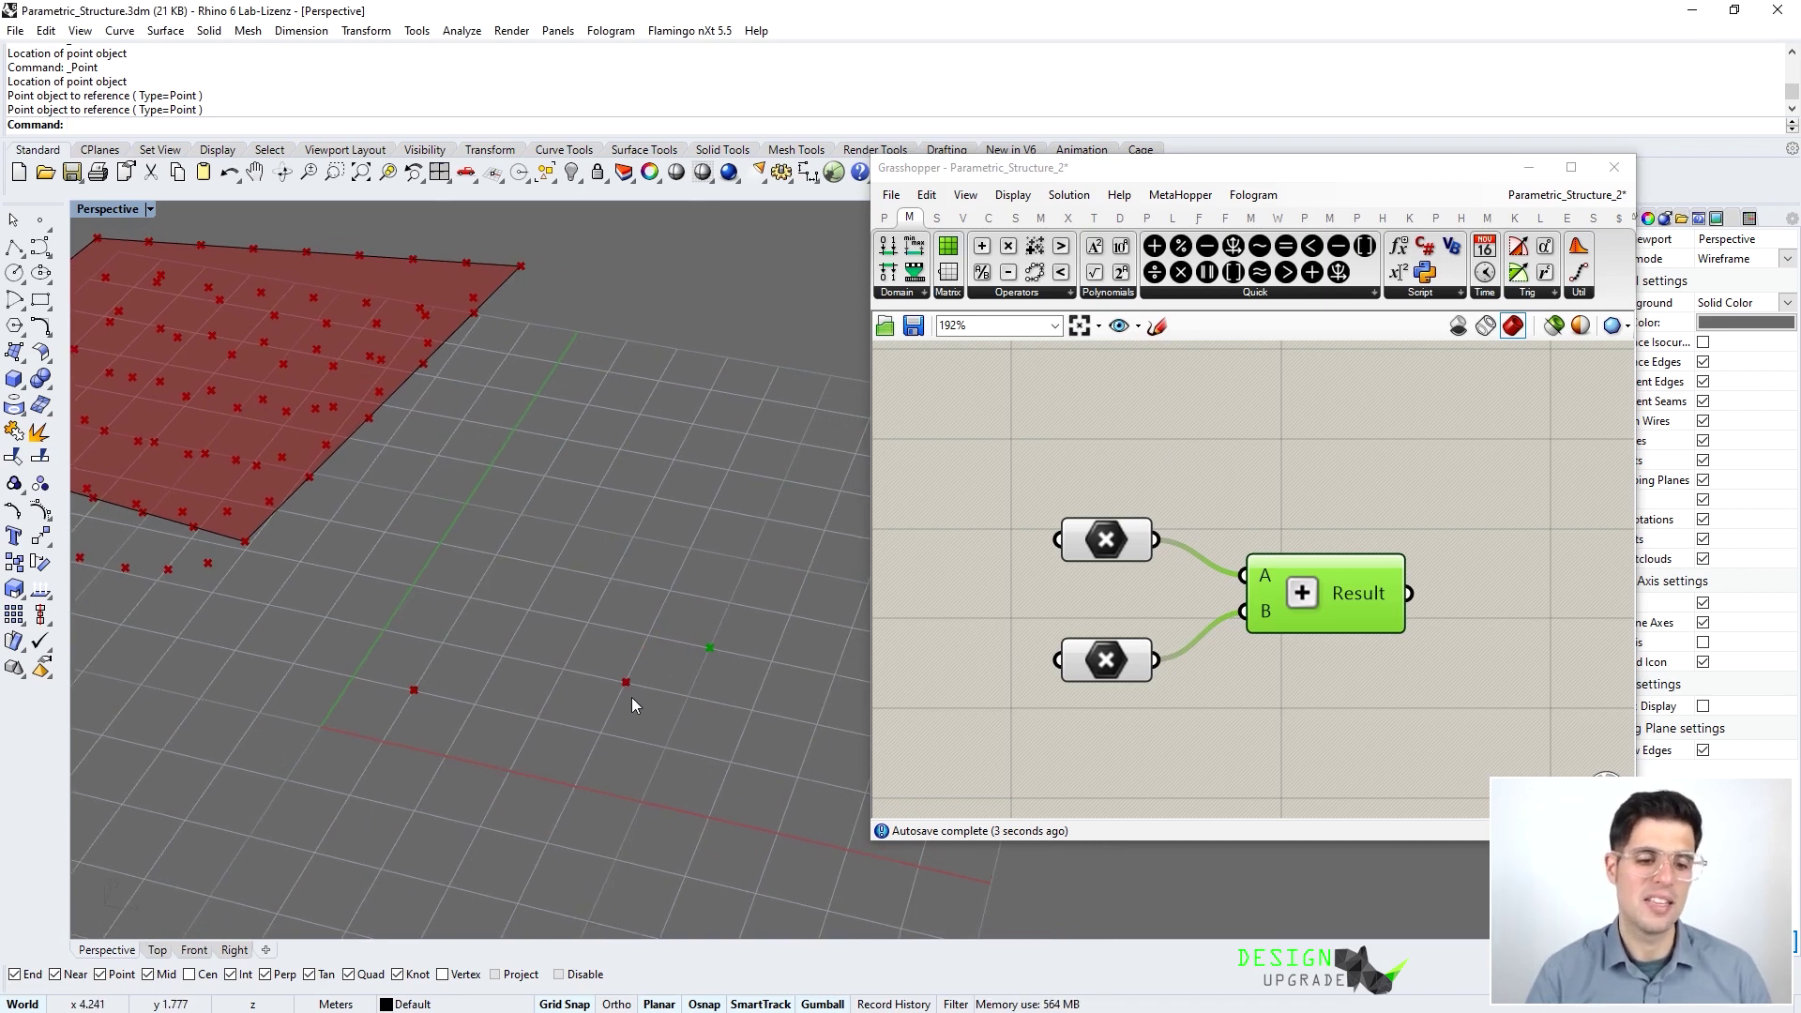
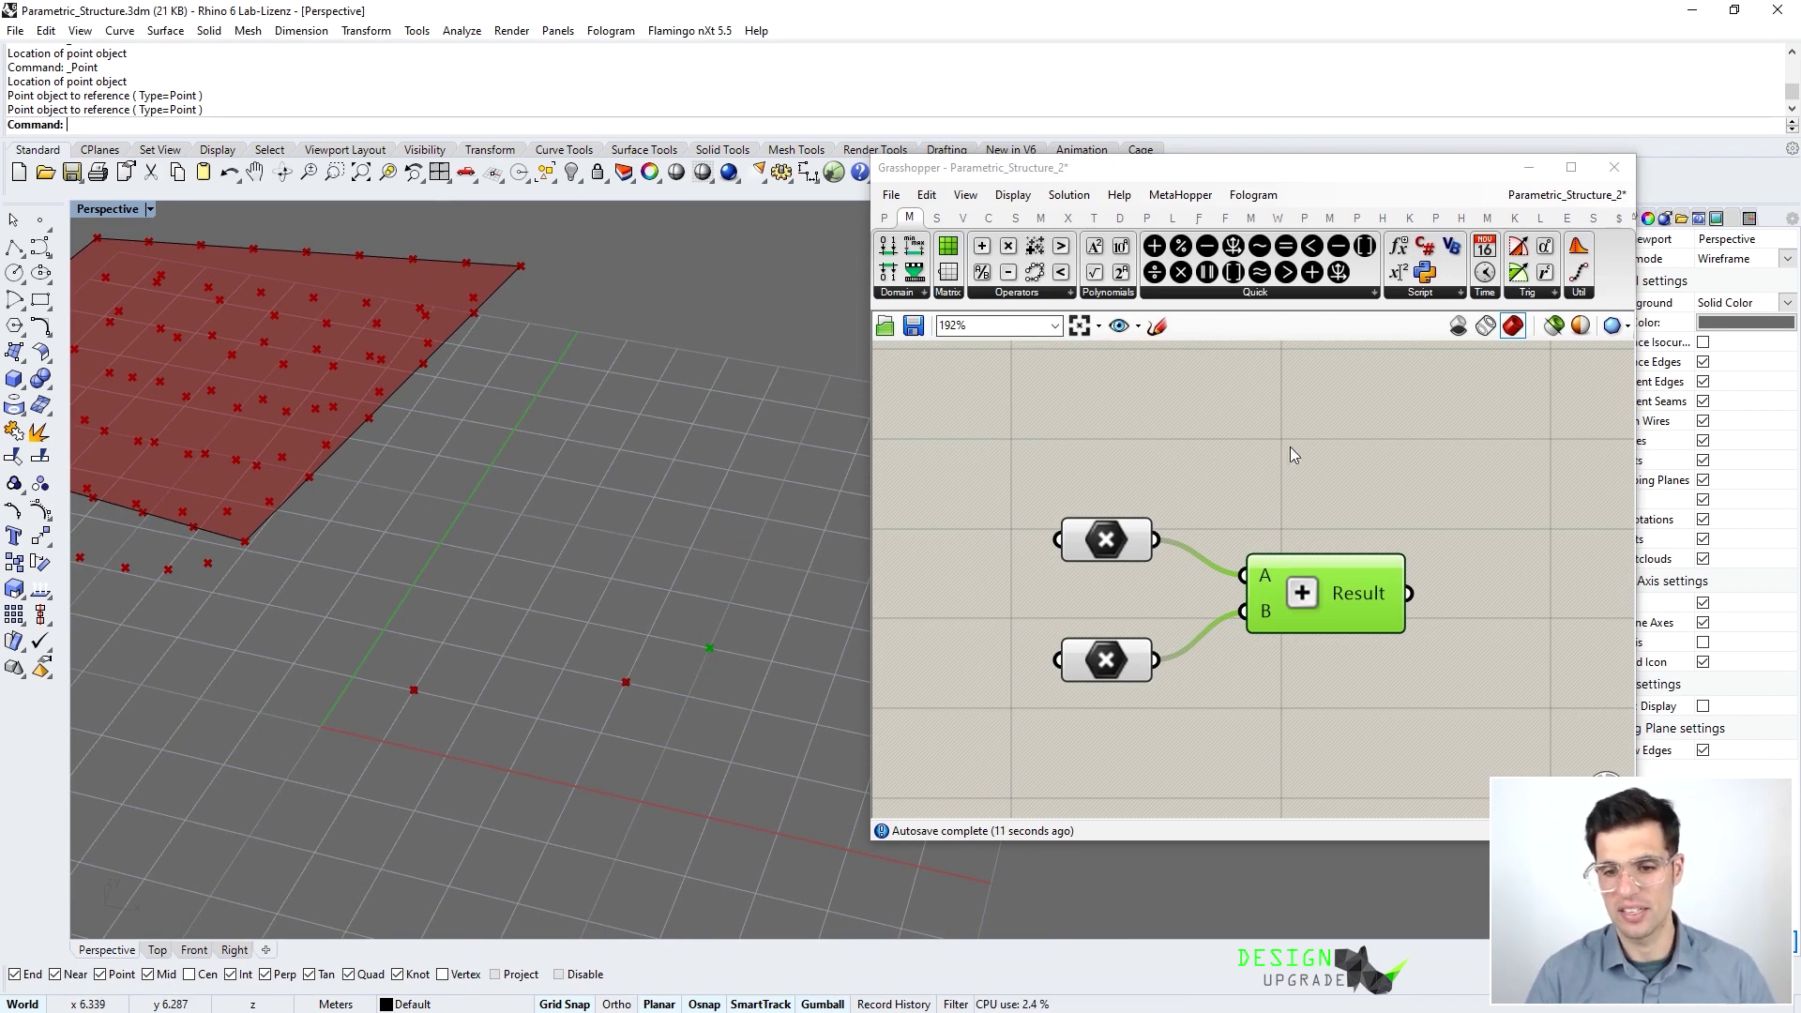
Replace the Addition component with Subtraction, moving the second Point parameter above the first and wiring it to A and the first to B
drag(1341, 610, 1359, 574)
key(Delete)
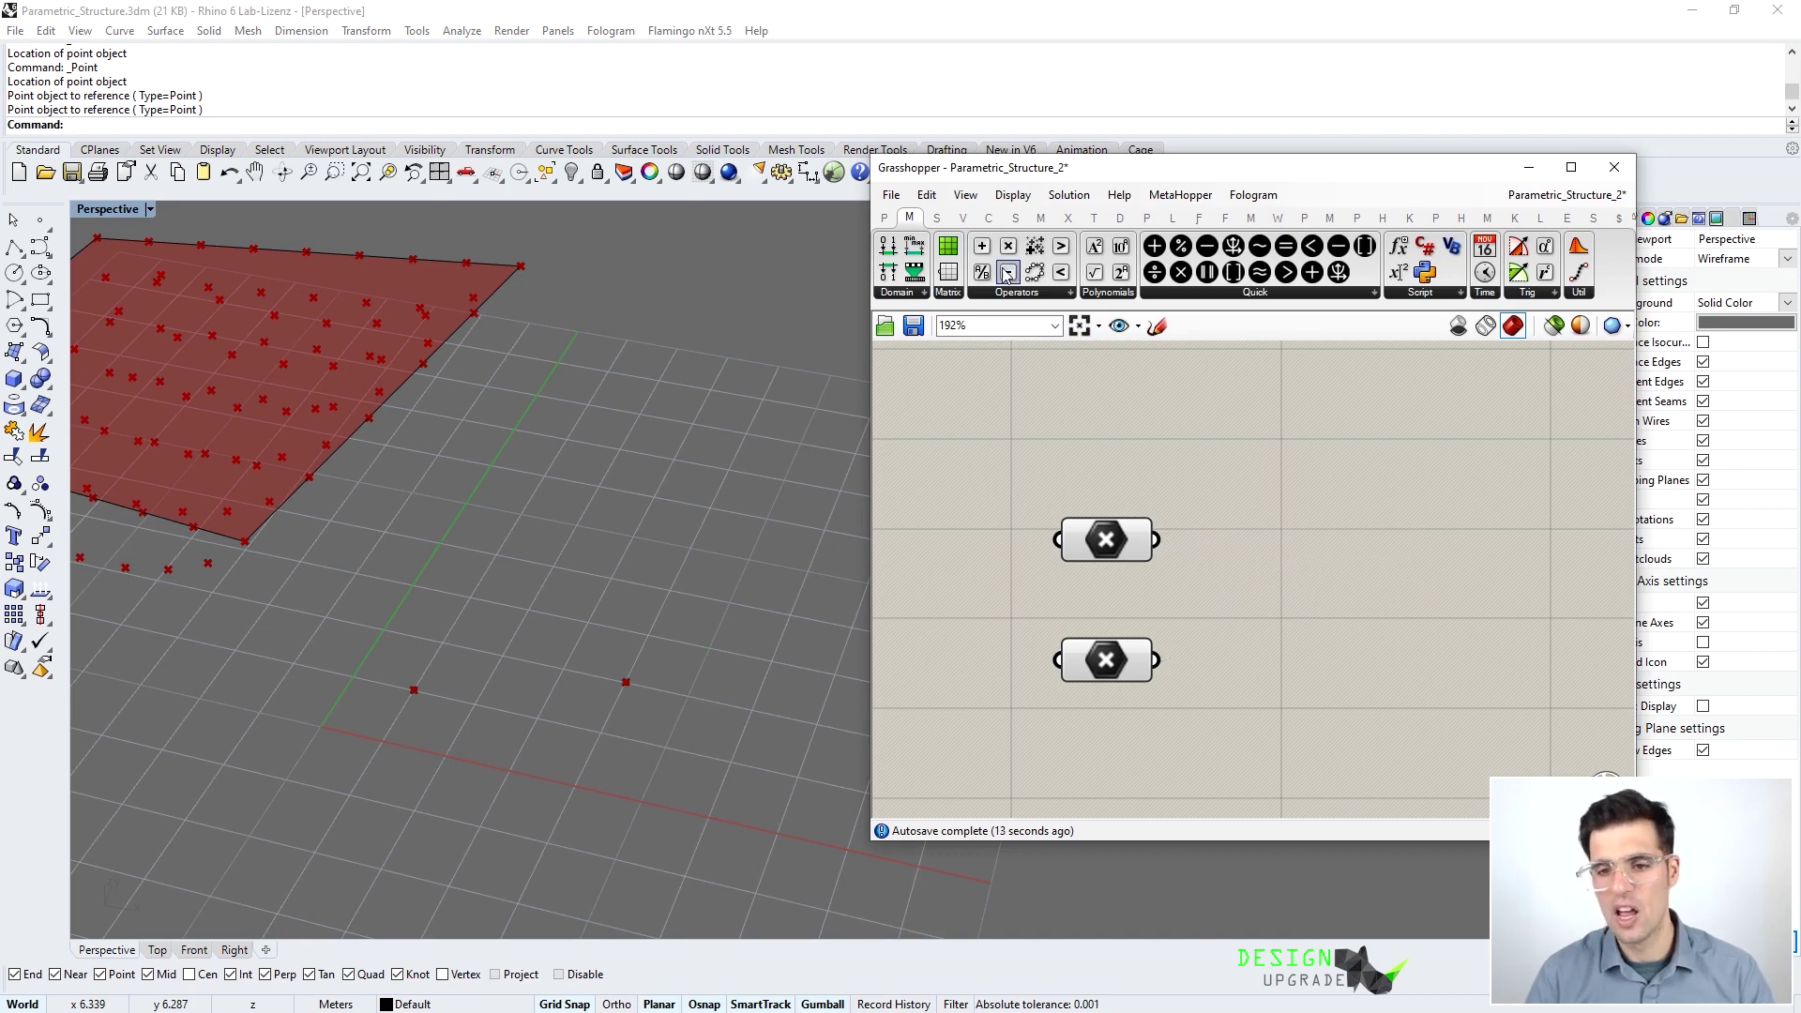
drag(1008, 273, 1216, 564)
drag(1112, 661, 1097, 448)
drag(1267, 583, 1272, 487)
drag(1142, 454, 1202, 505)
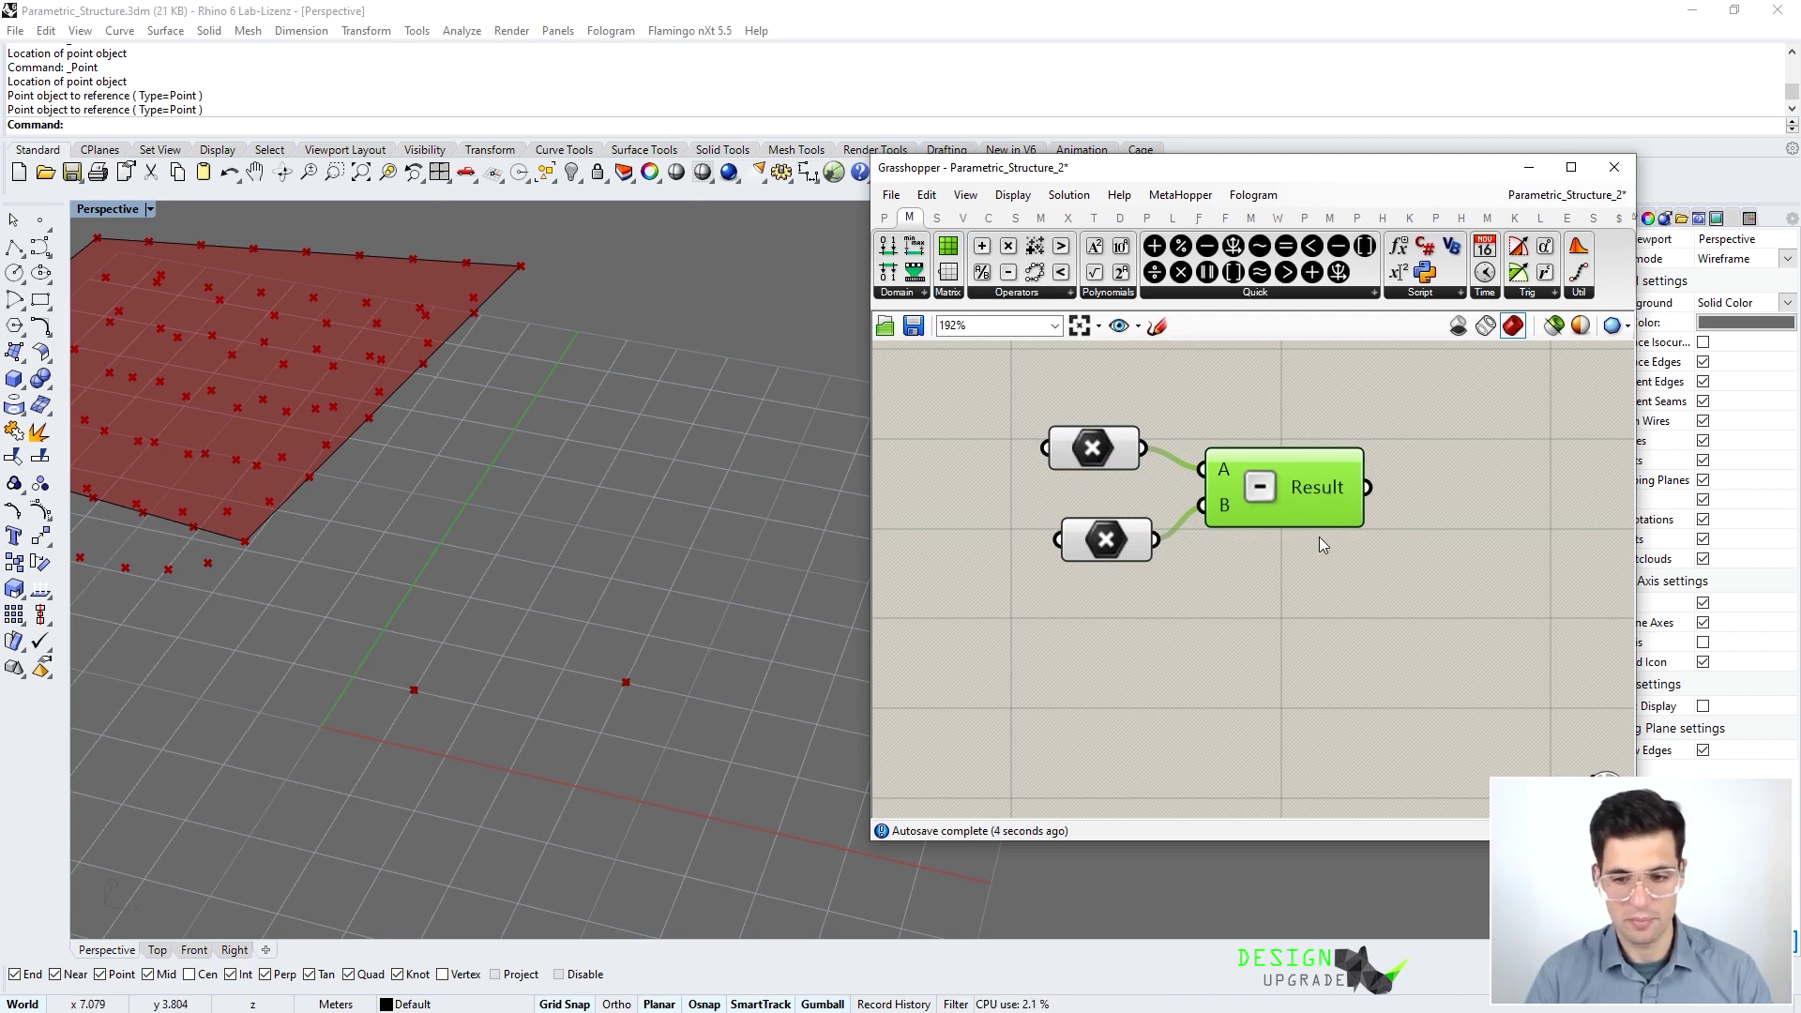
Check the Subtraction result value and feed it into a new Point parameter to display the difference as a point
mouse_move(1324, 493)
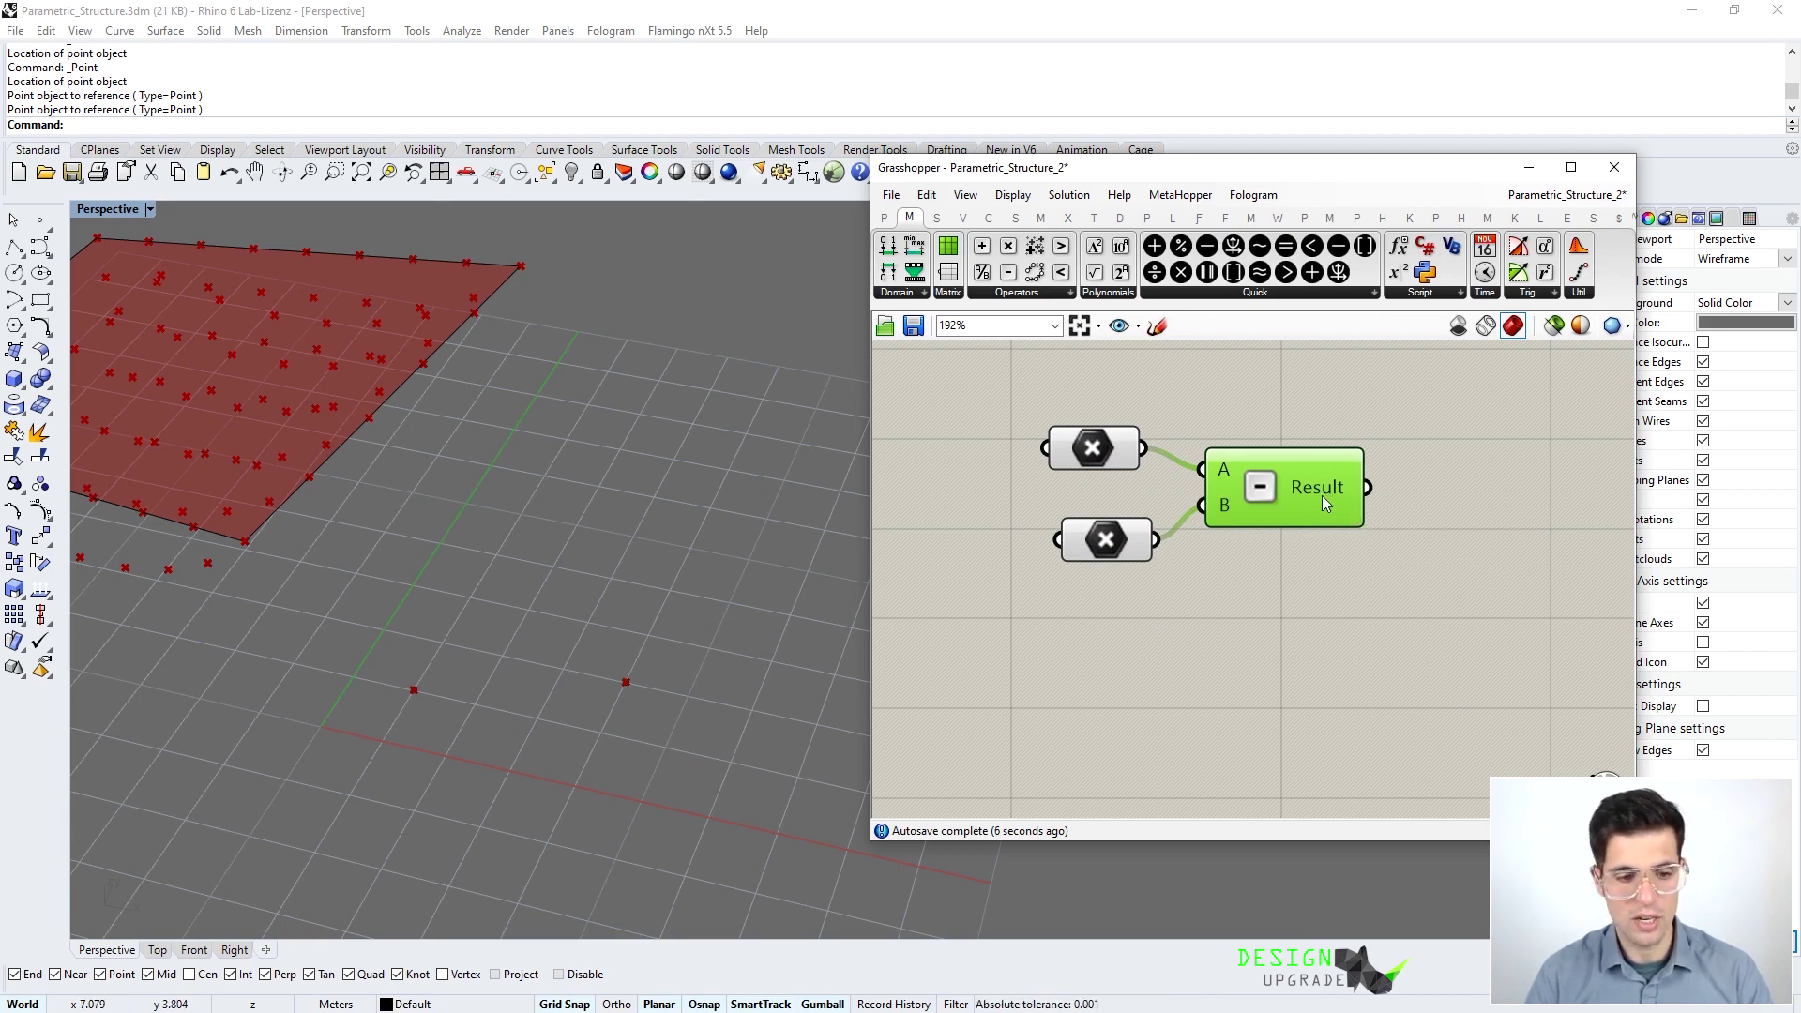
click(1352, 560)
scroll(1264, 588, down, 3)
mouse_move(1217, 558)
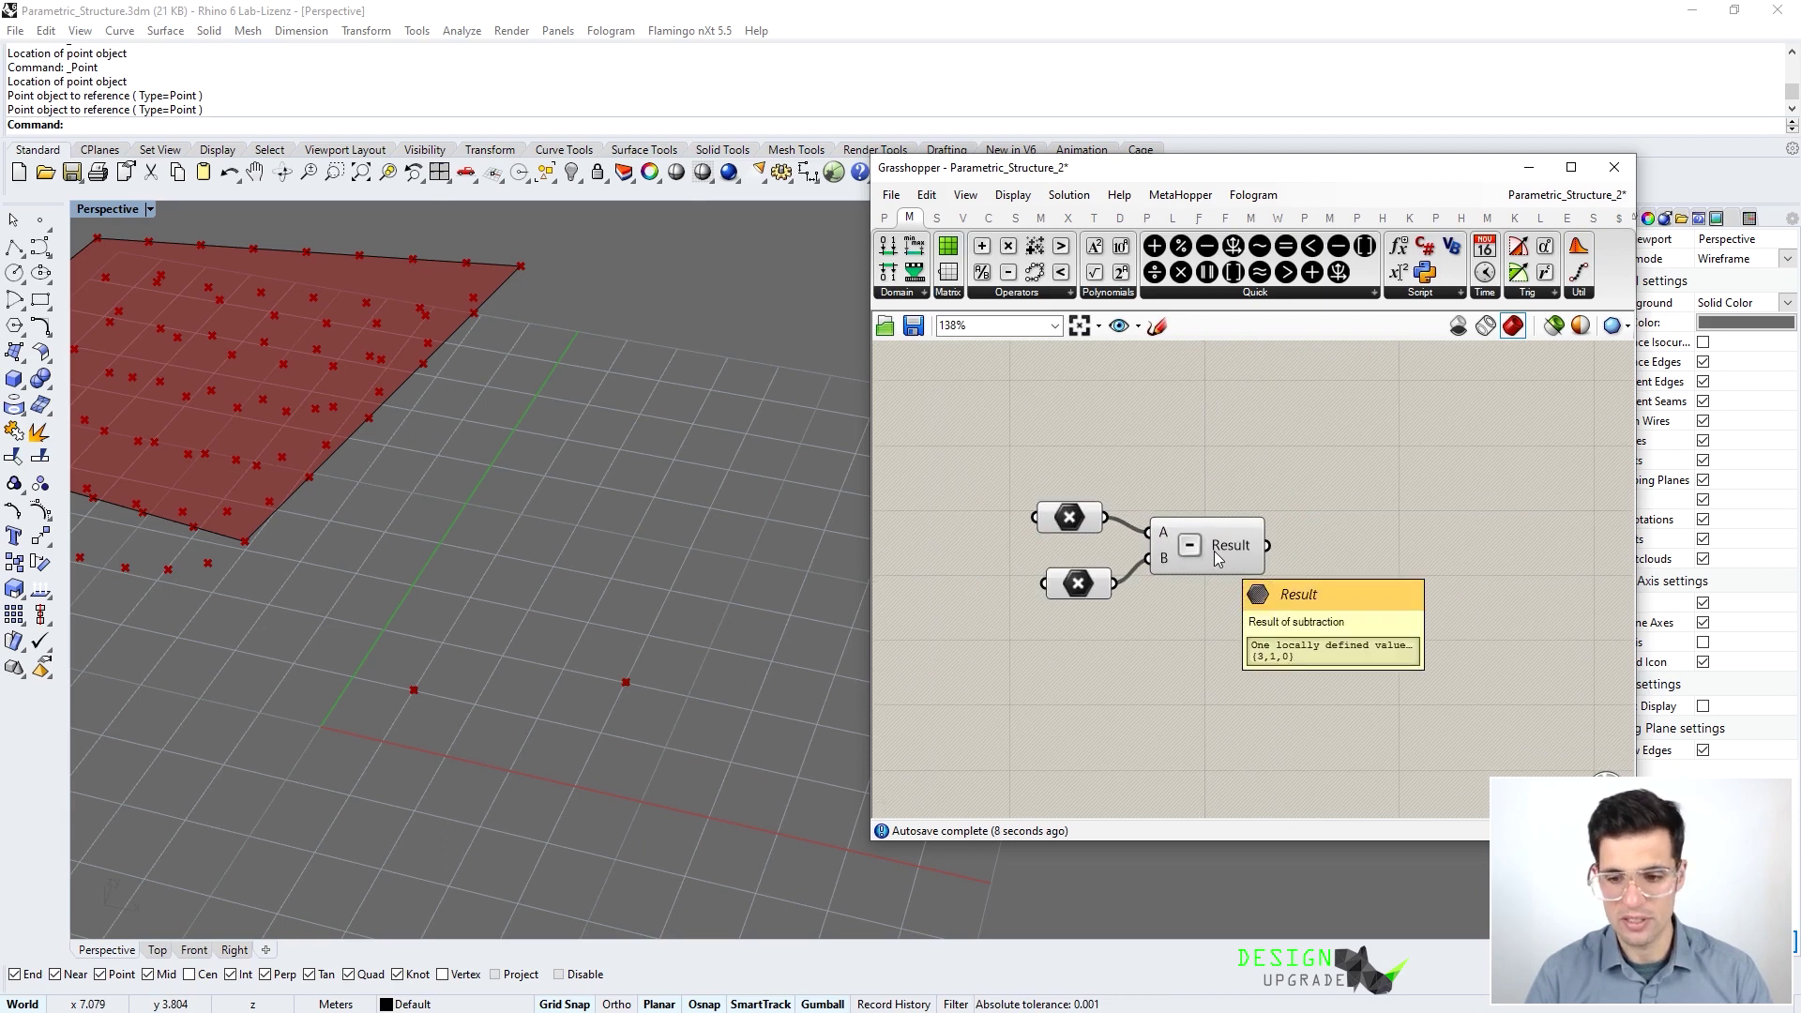
drag(1214, 552, 1225, 541)
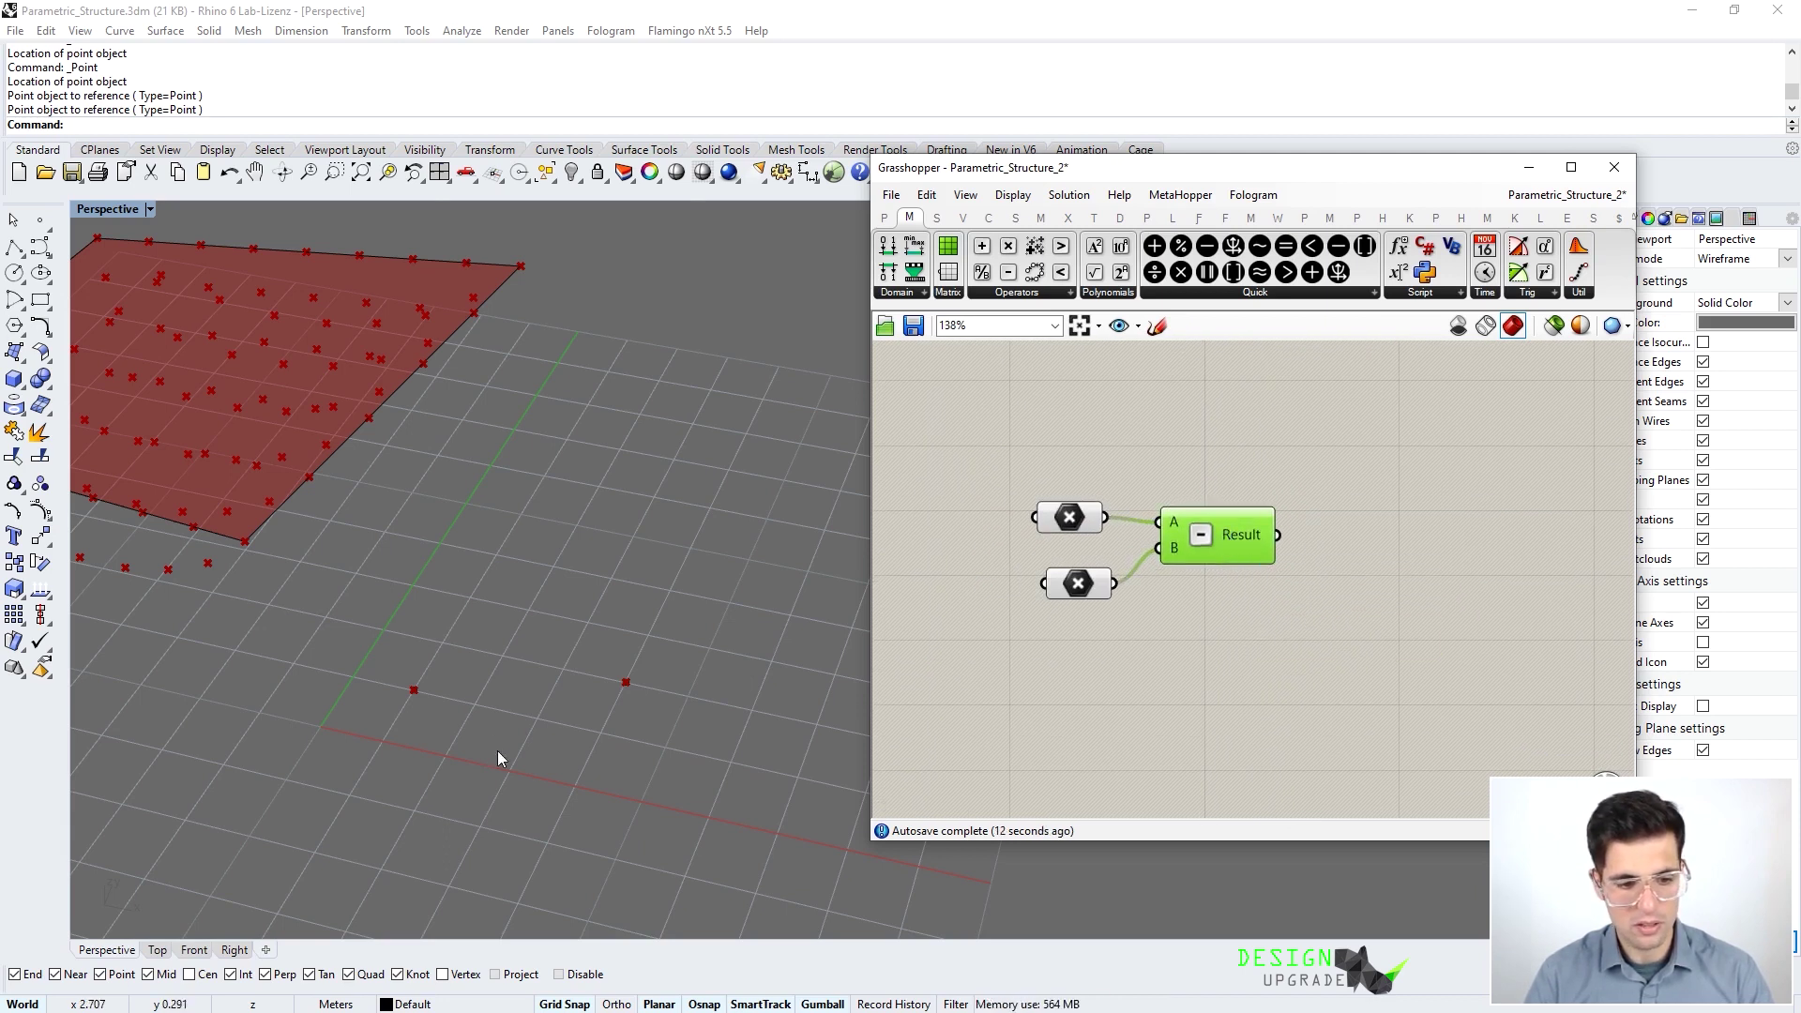
scroll(496, 733, up, 3)
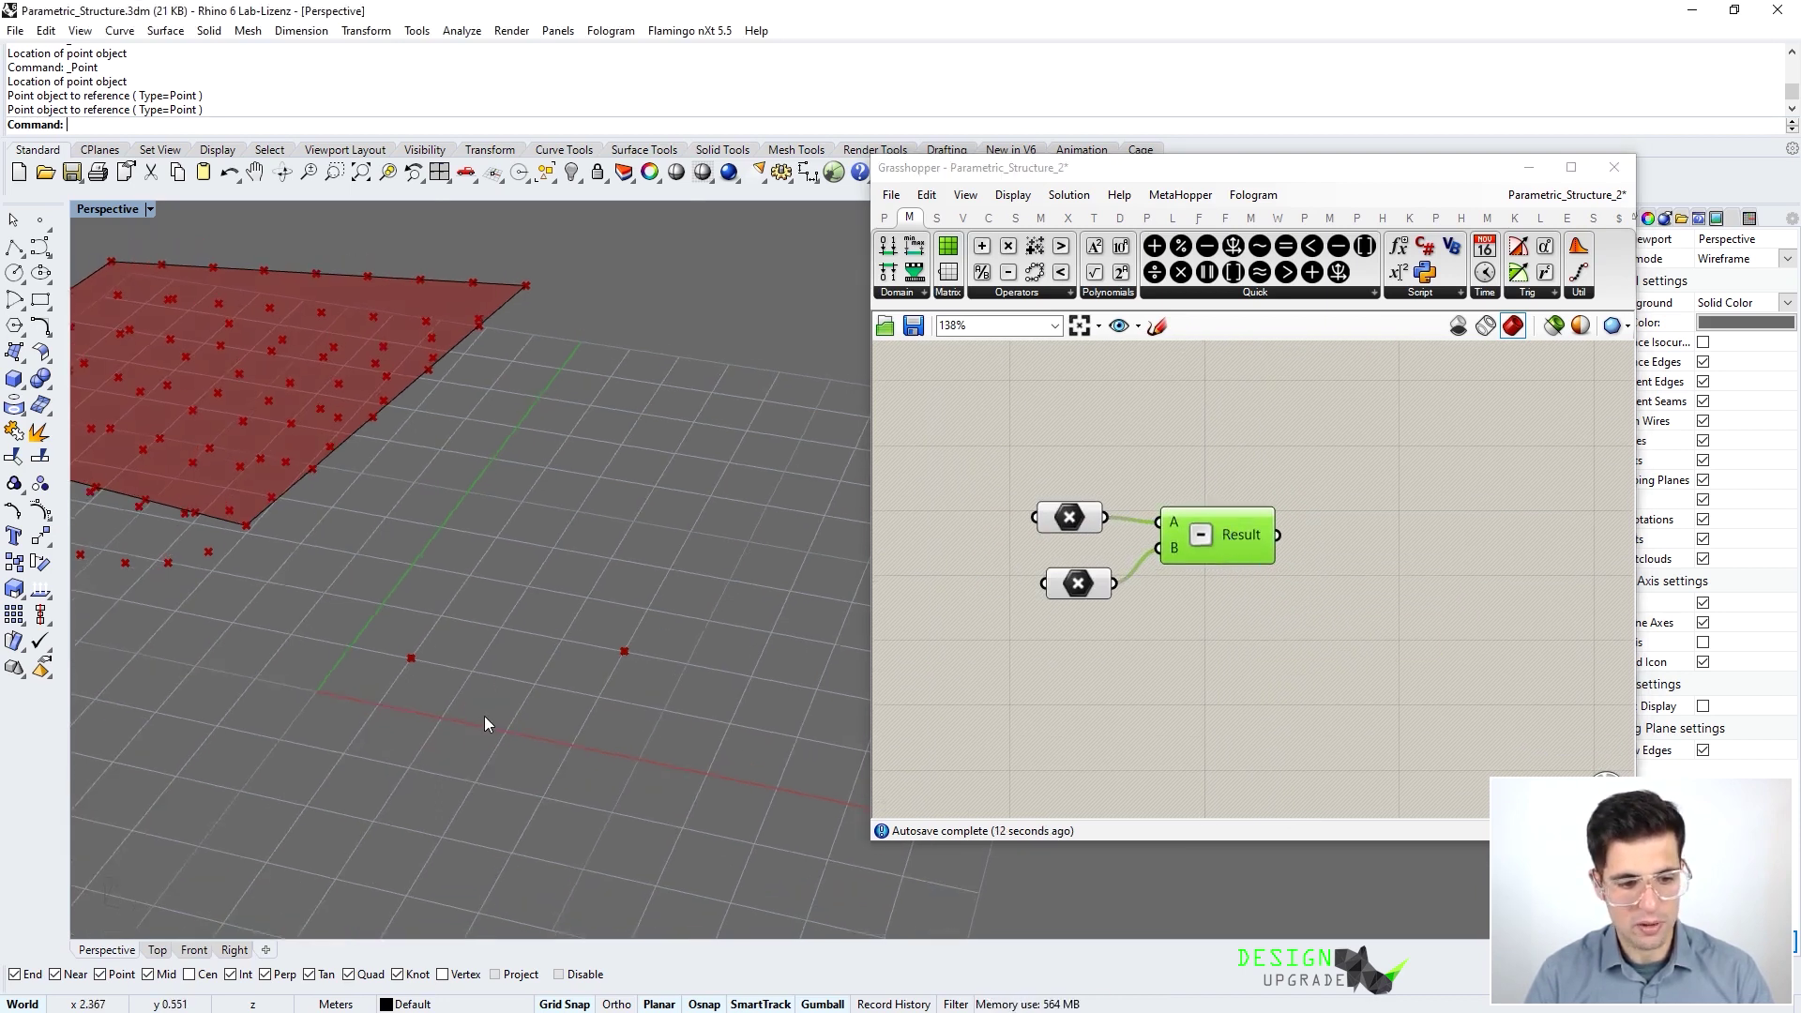
double_click(1319, 570)
text(point)
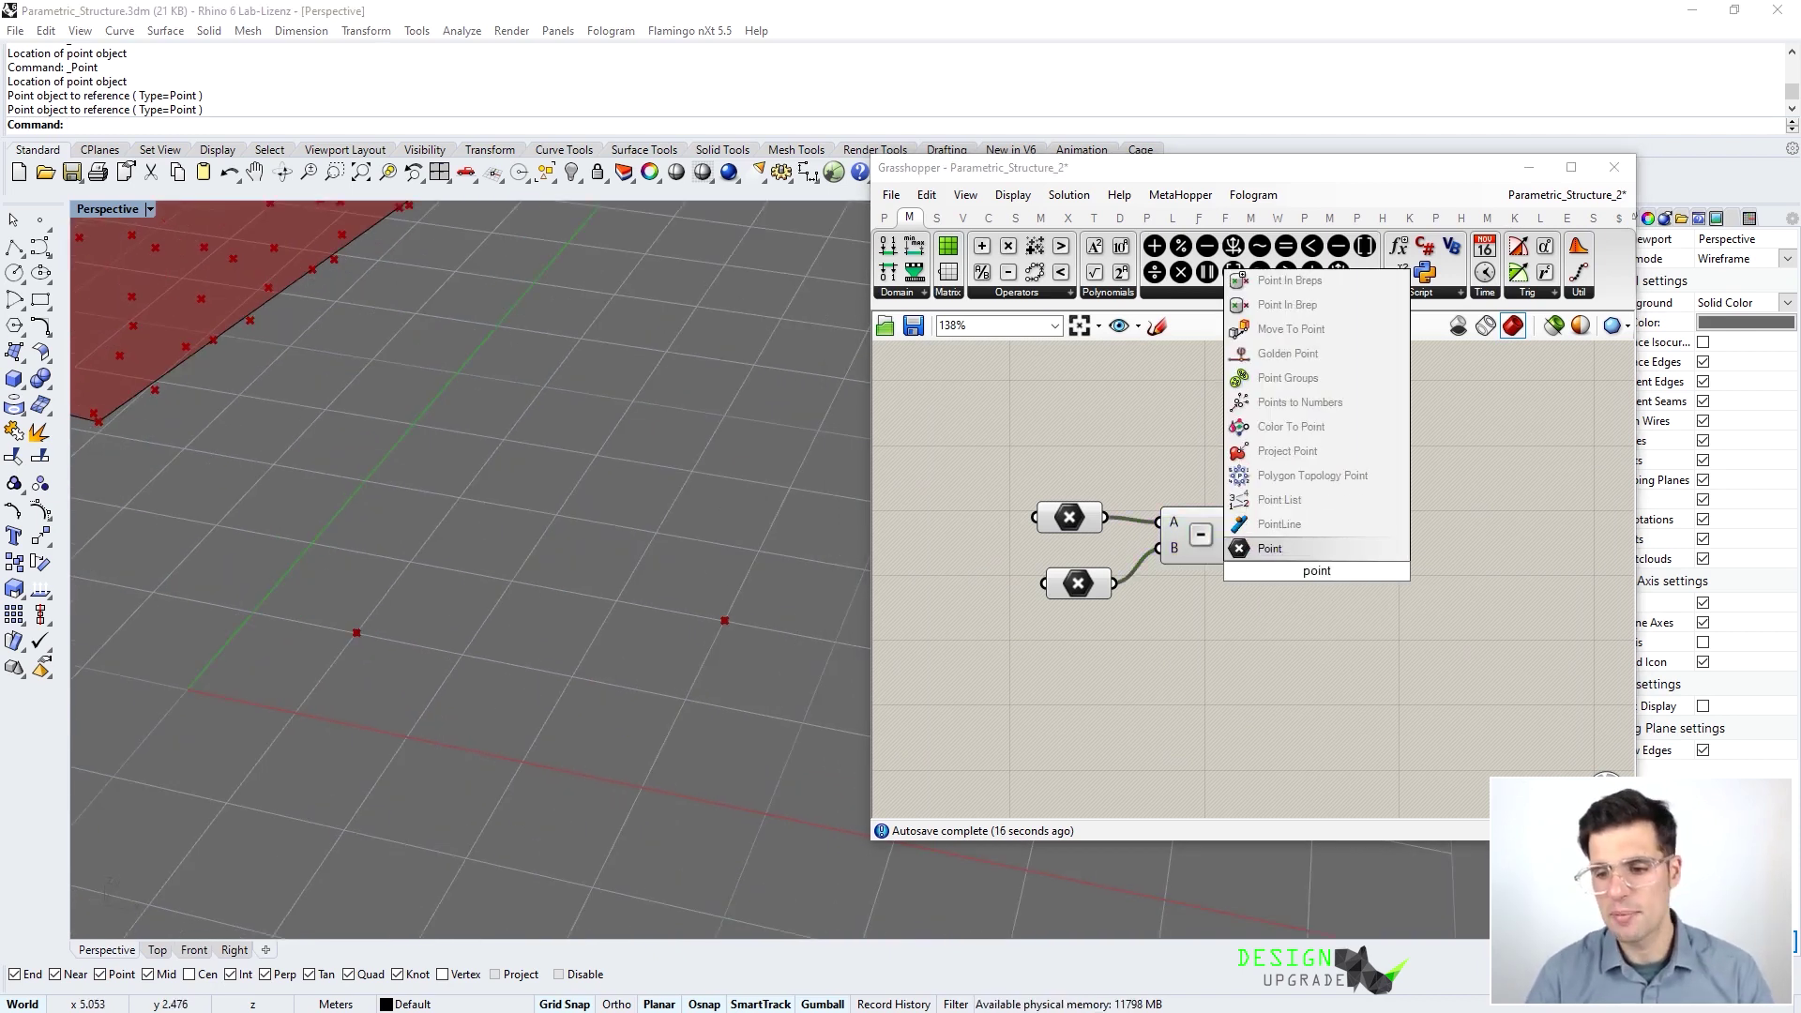
click(1320, 553)
drag(1278, 535, 1286, 569)
drag(1322, 562, 1360, 538)
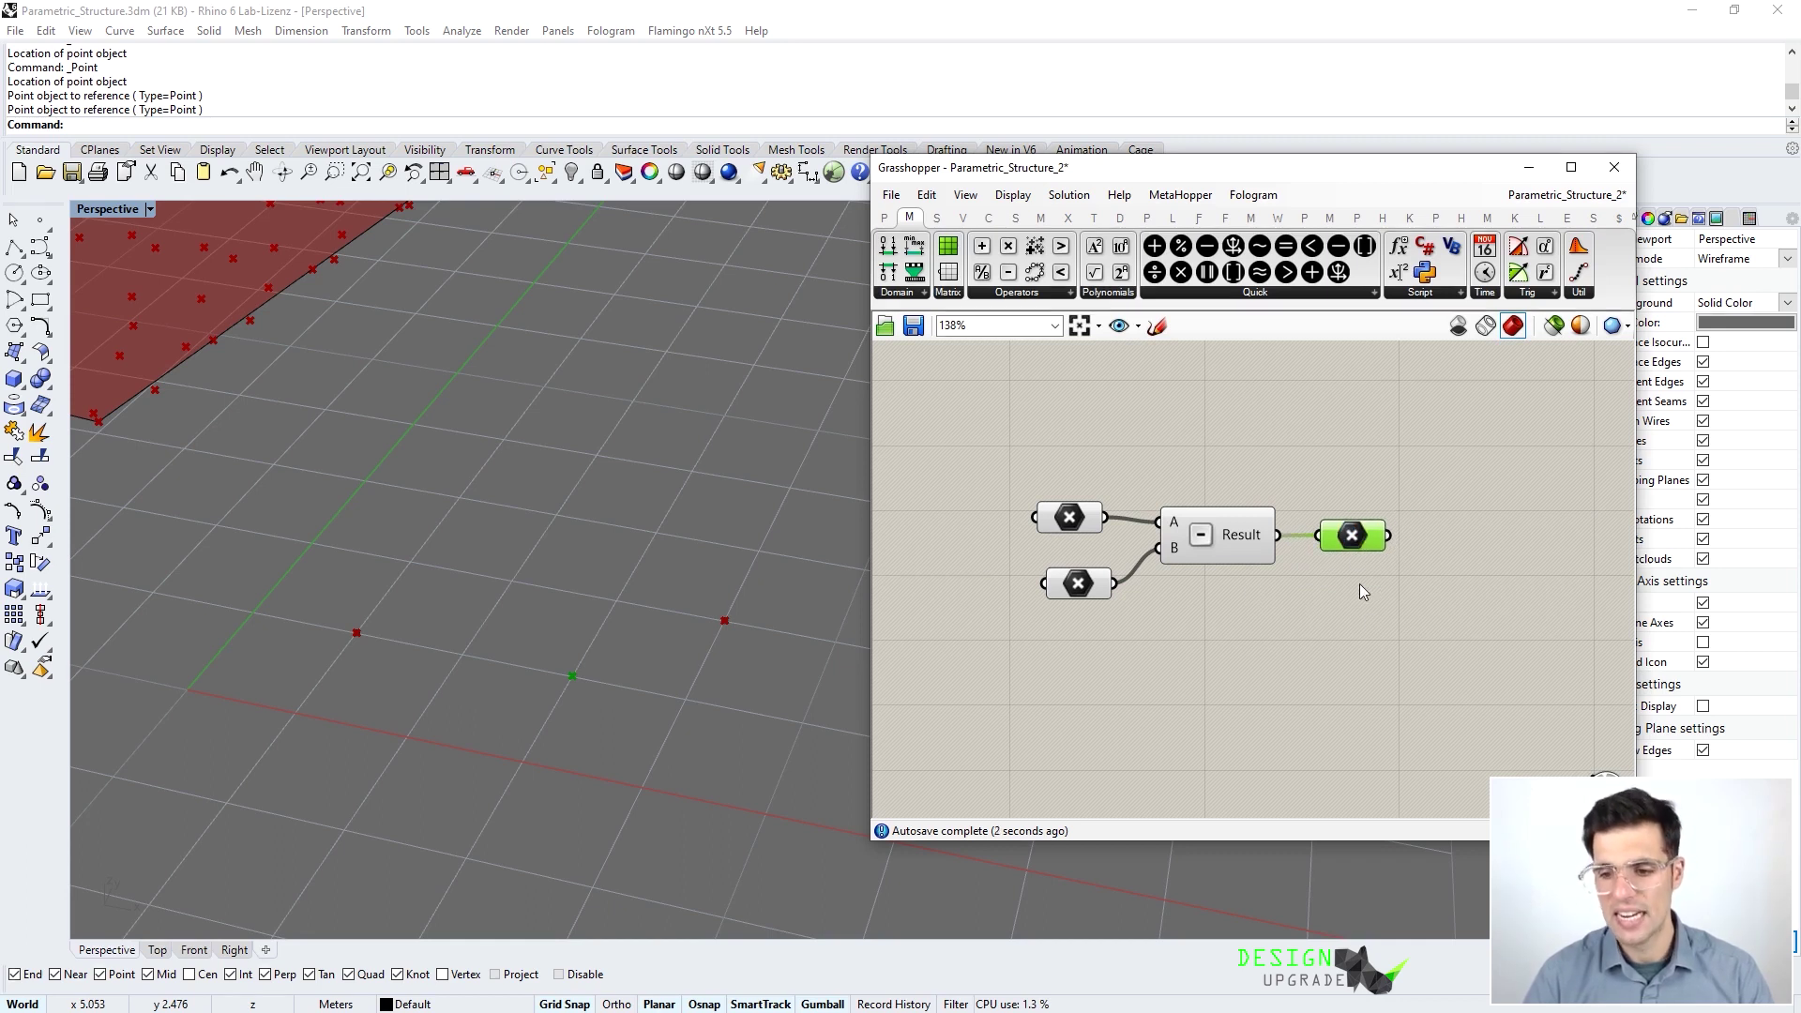
Replace the Subtraction component and its output Point parameter with an Addition component fed by the two Point parameters
drag(1372, 634, 1254, 541)
key(Delete)
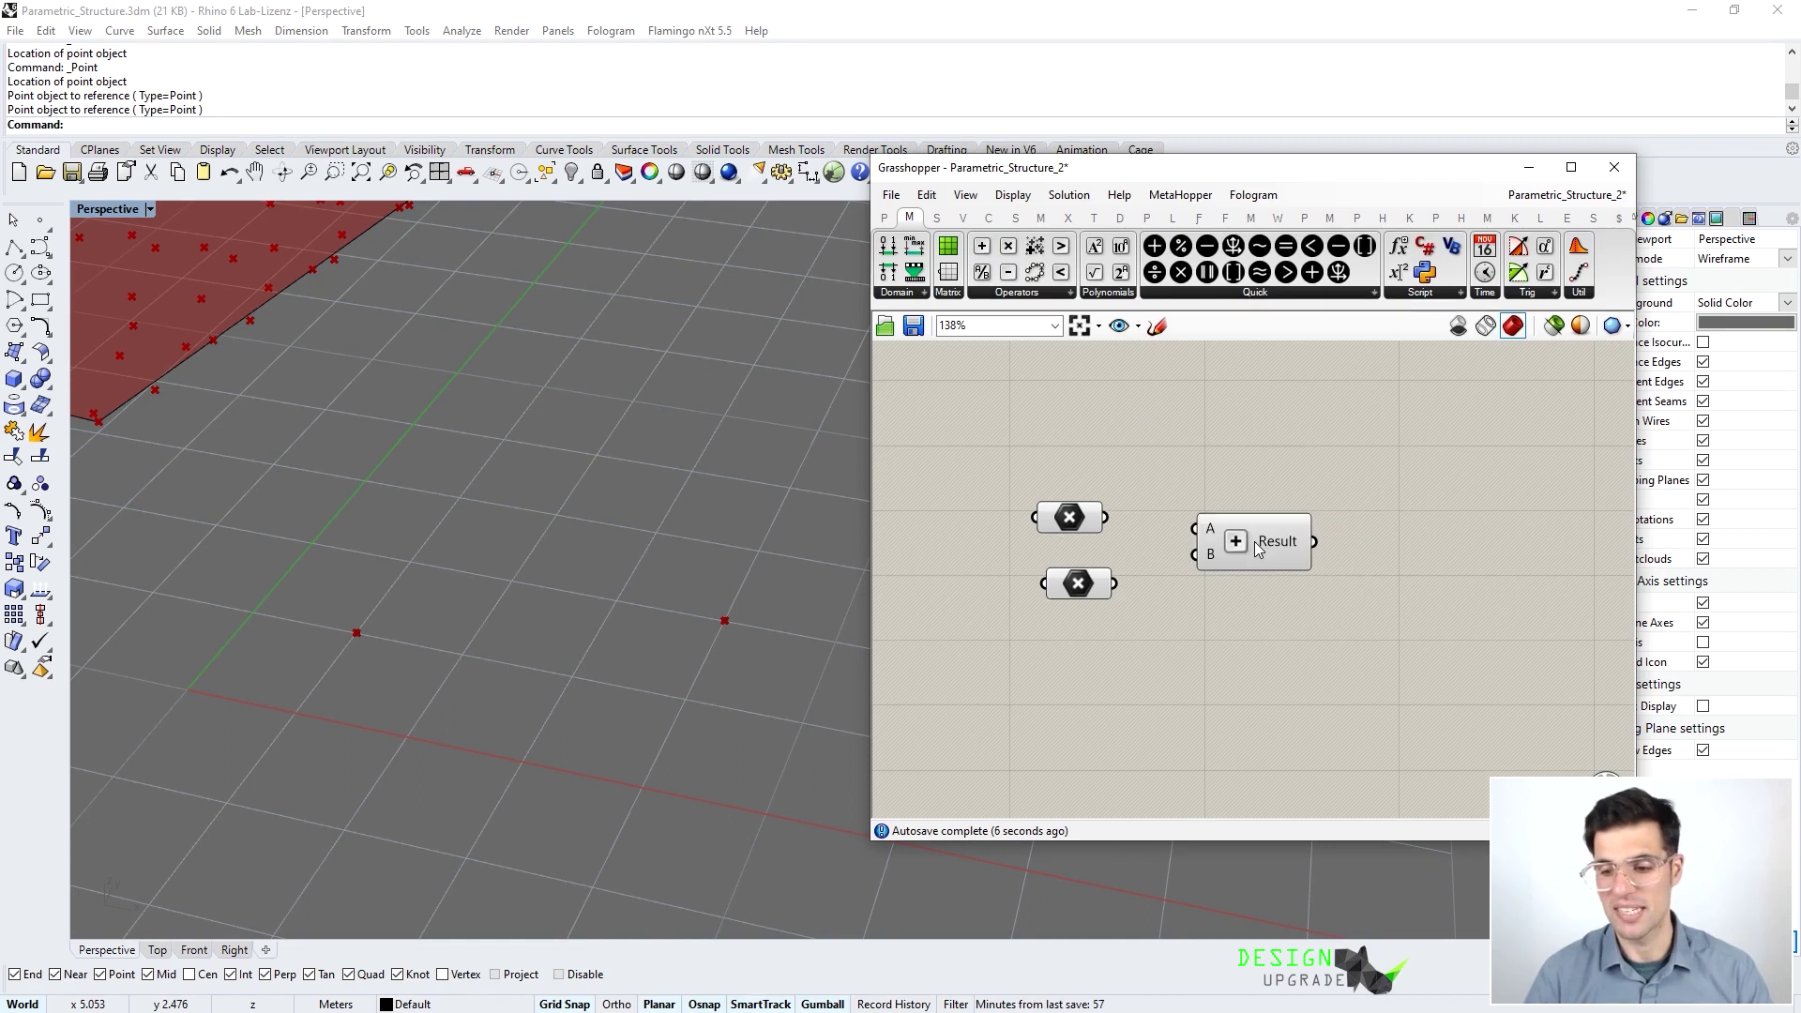
drag(1105, 517, 1197, 554)
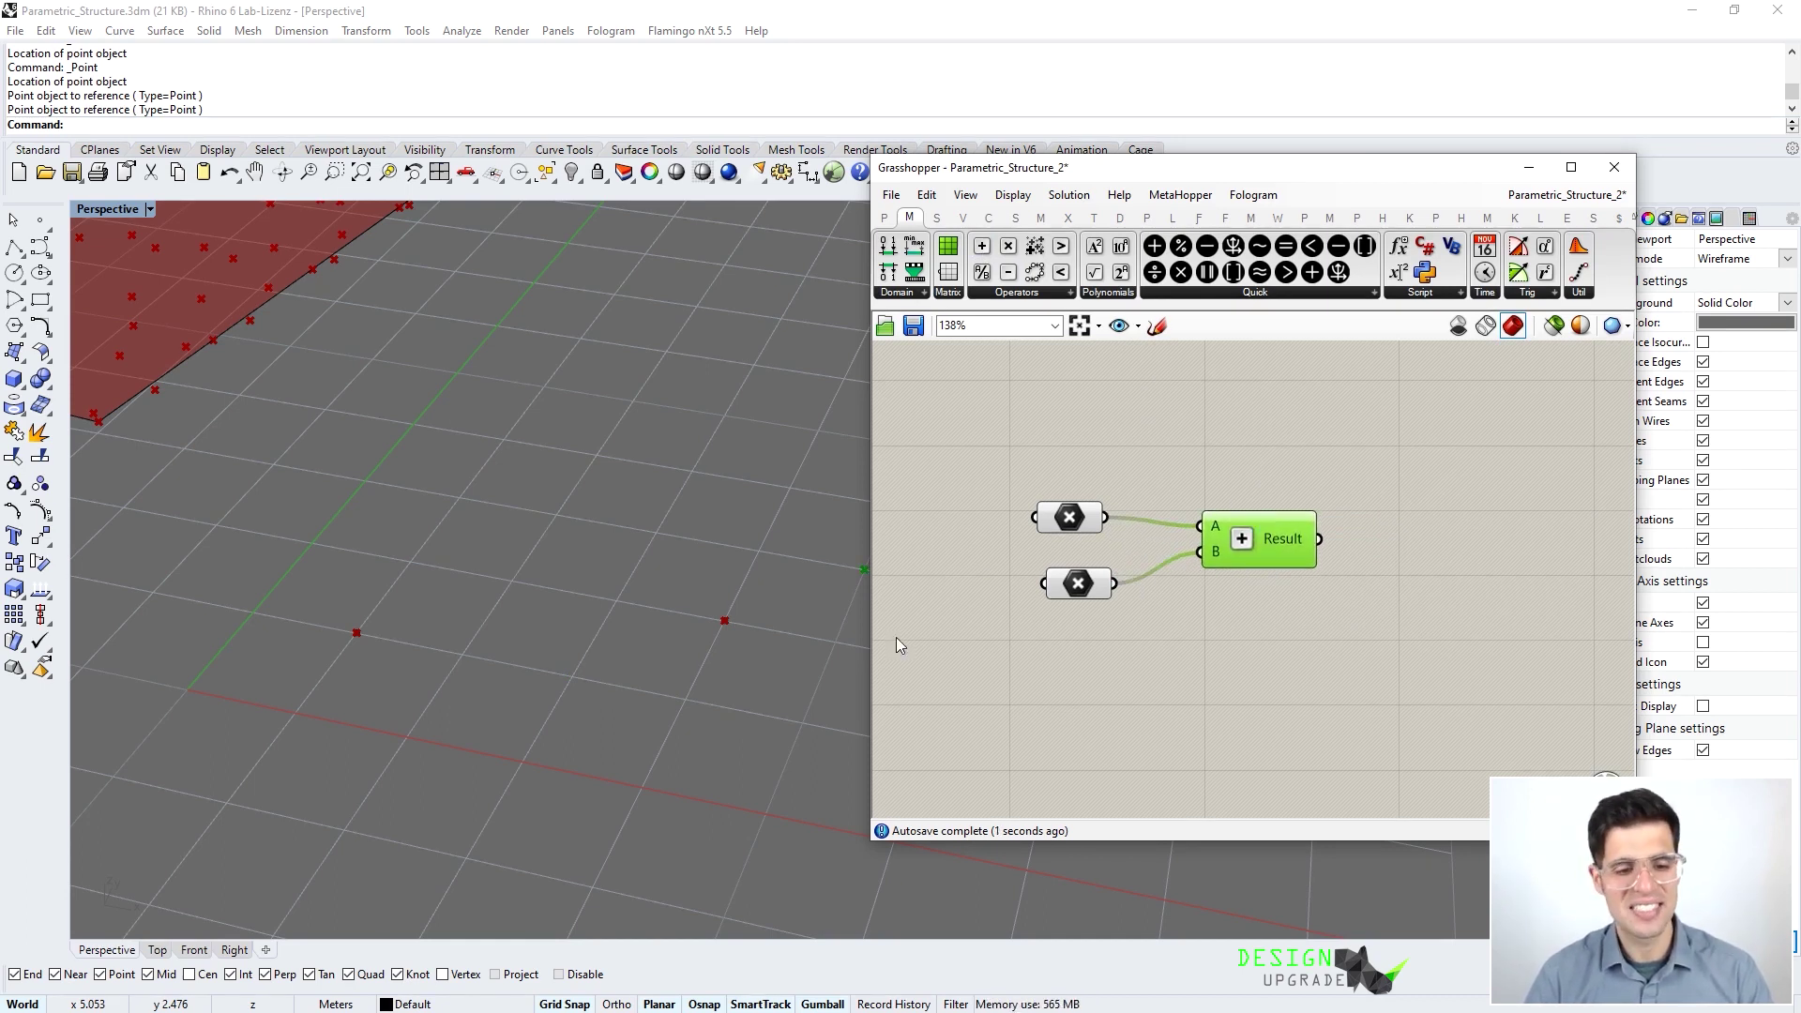
scroll(786, 567, down, 4)
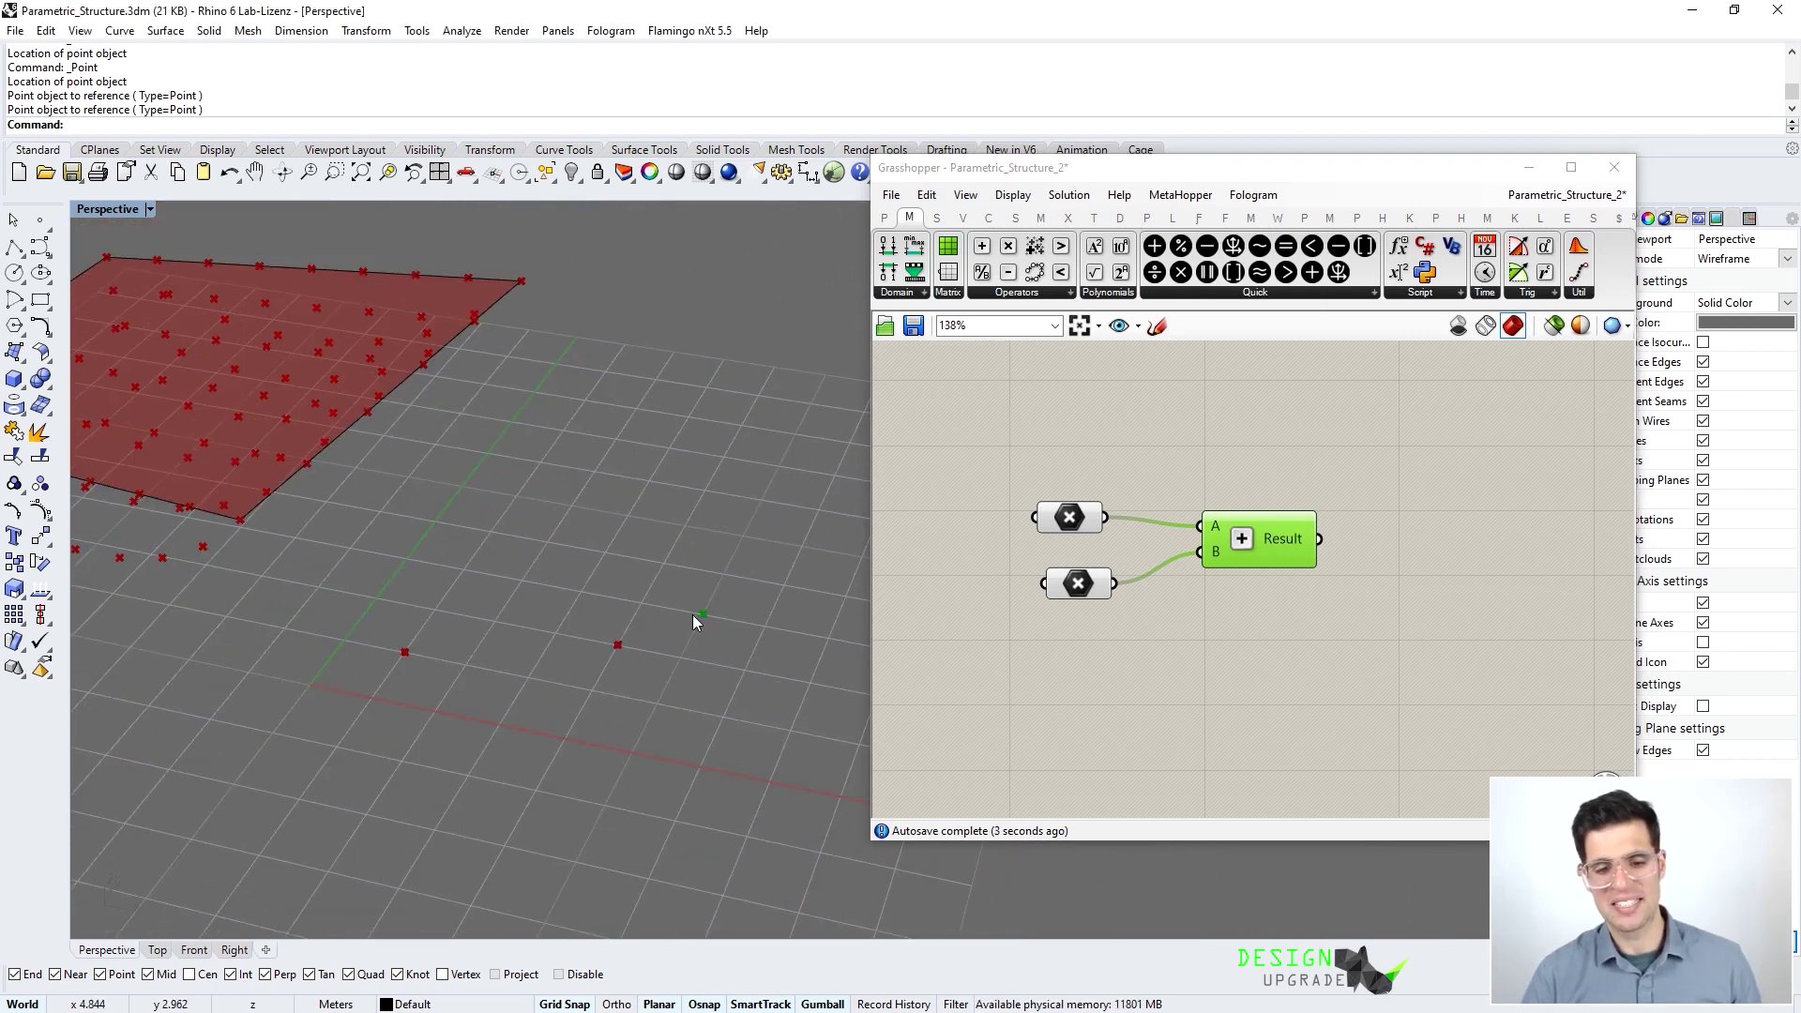
scroll(694, 610, up, 2)
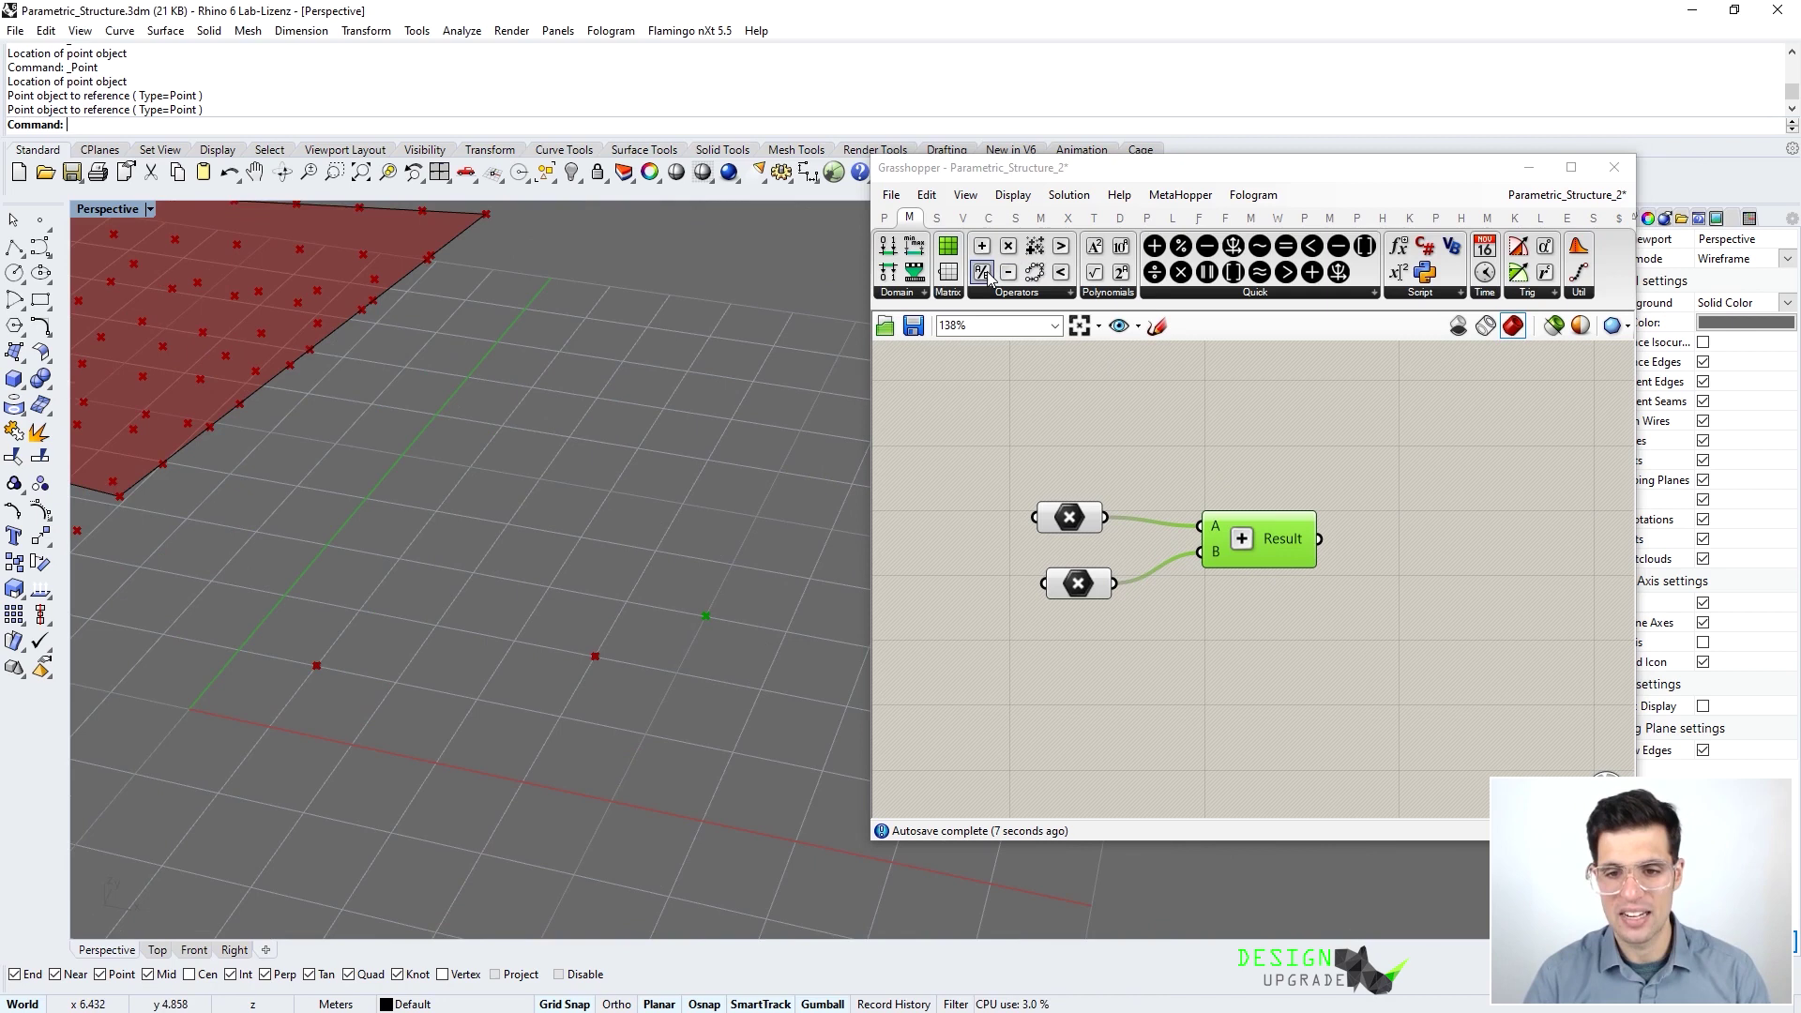
Divide the Addition result by a Number Slider of 2 using a Division component, and check the midpoint between the two points
drag(996, 278, 1342, 576)
double_click(1258, 660)
text(2)
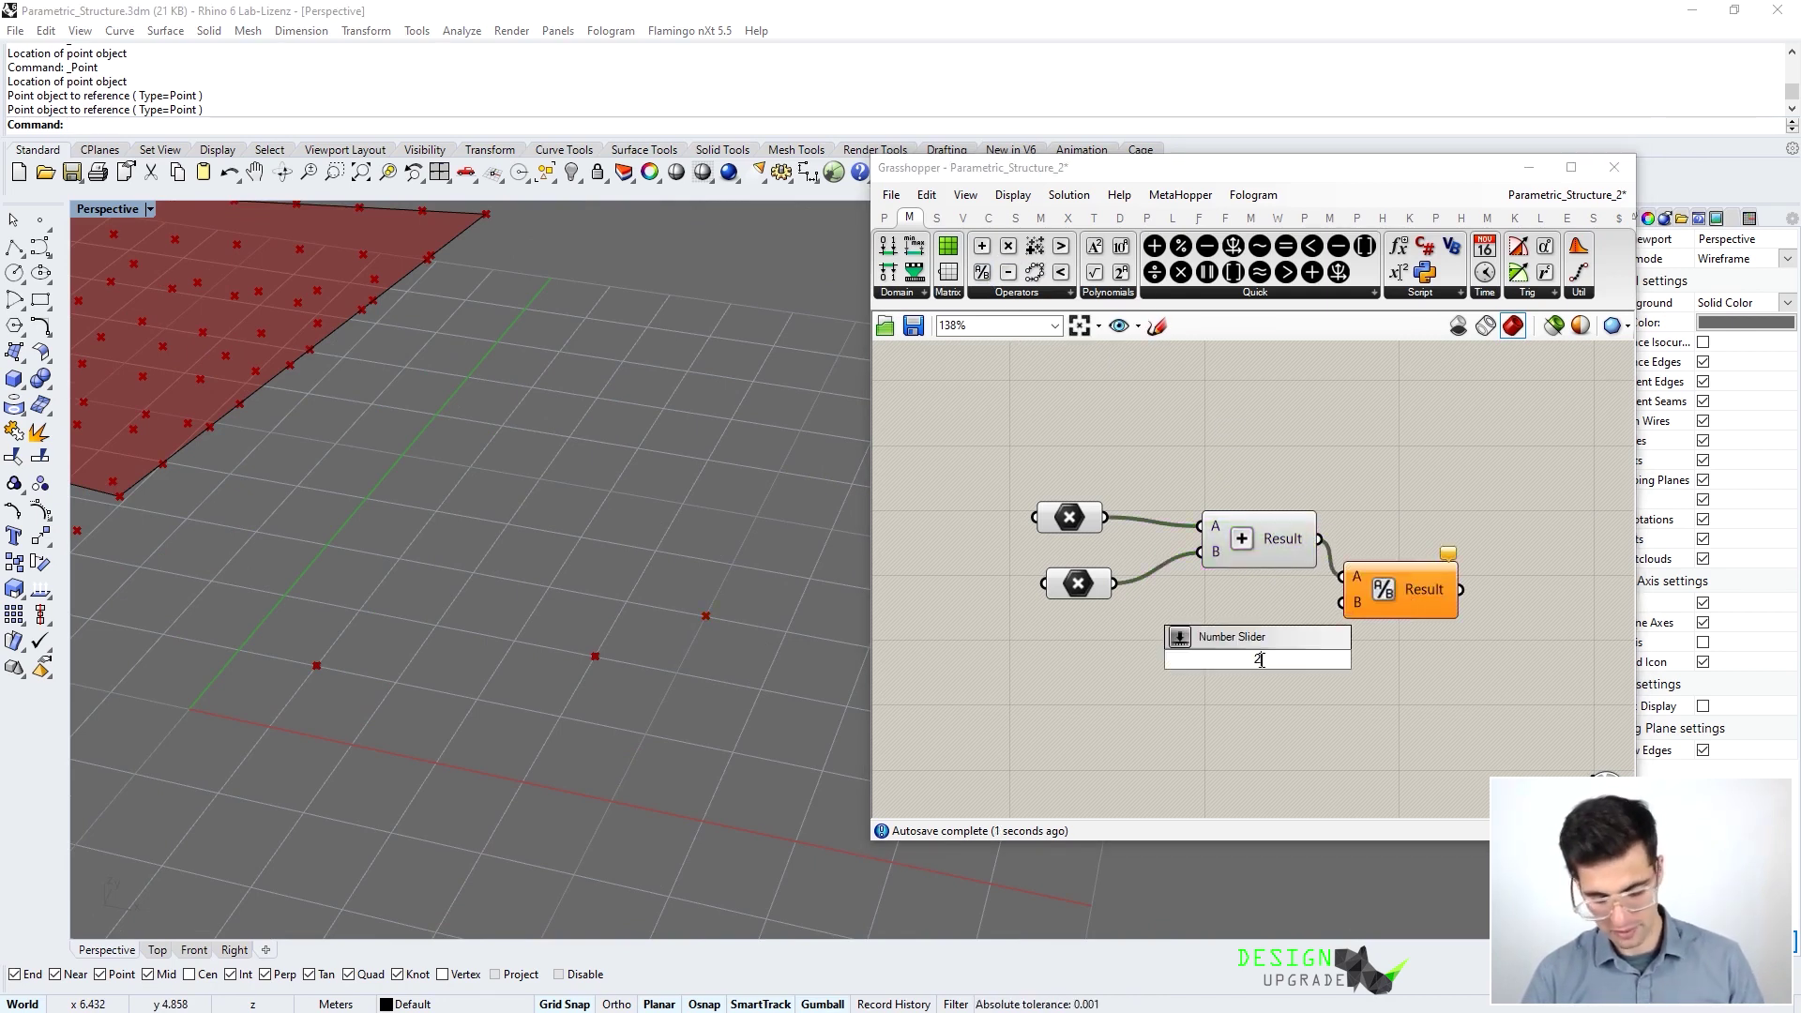
key(Return)
drag(1314, 657, 1345, 604)
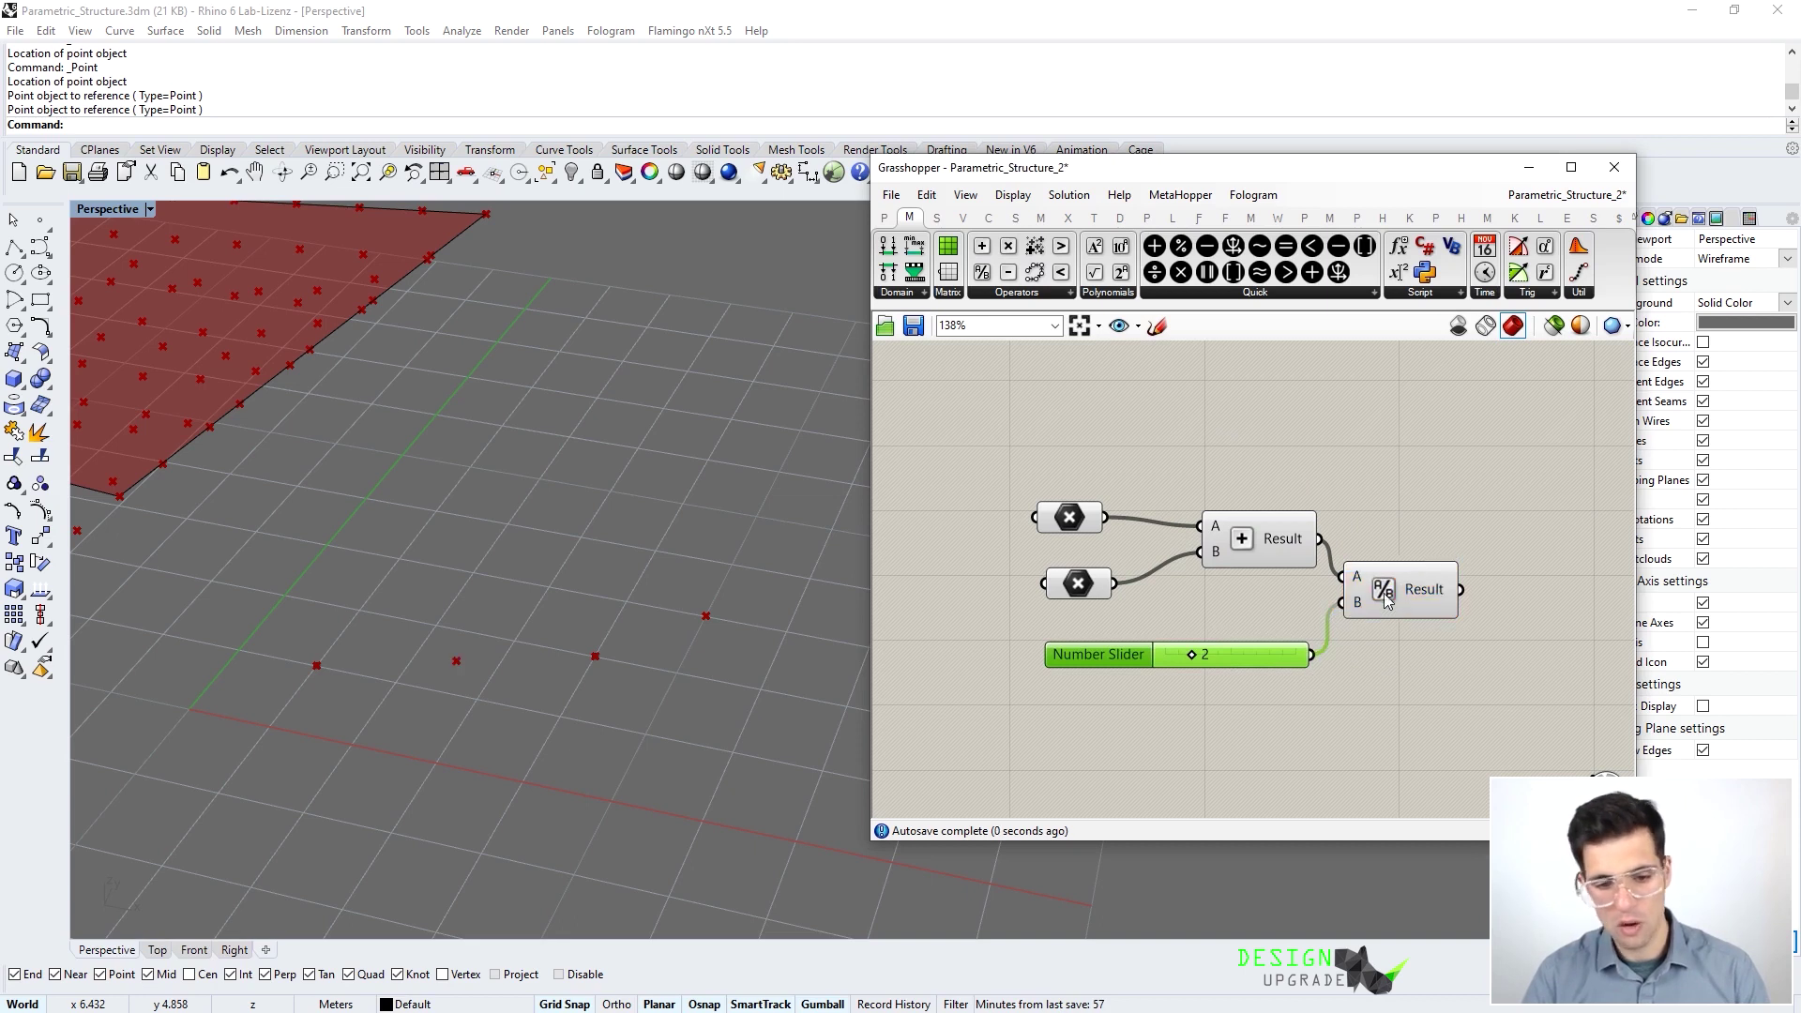
click(1401, 585)
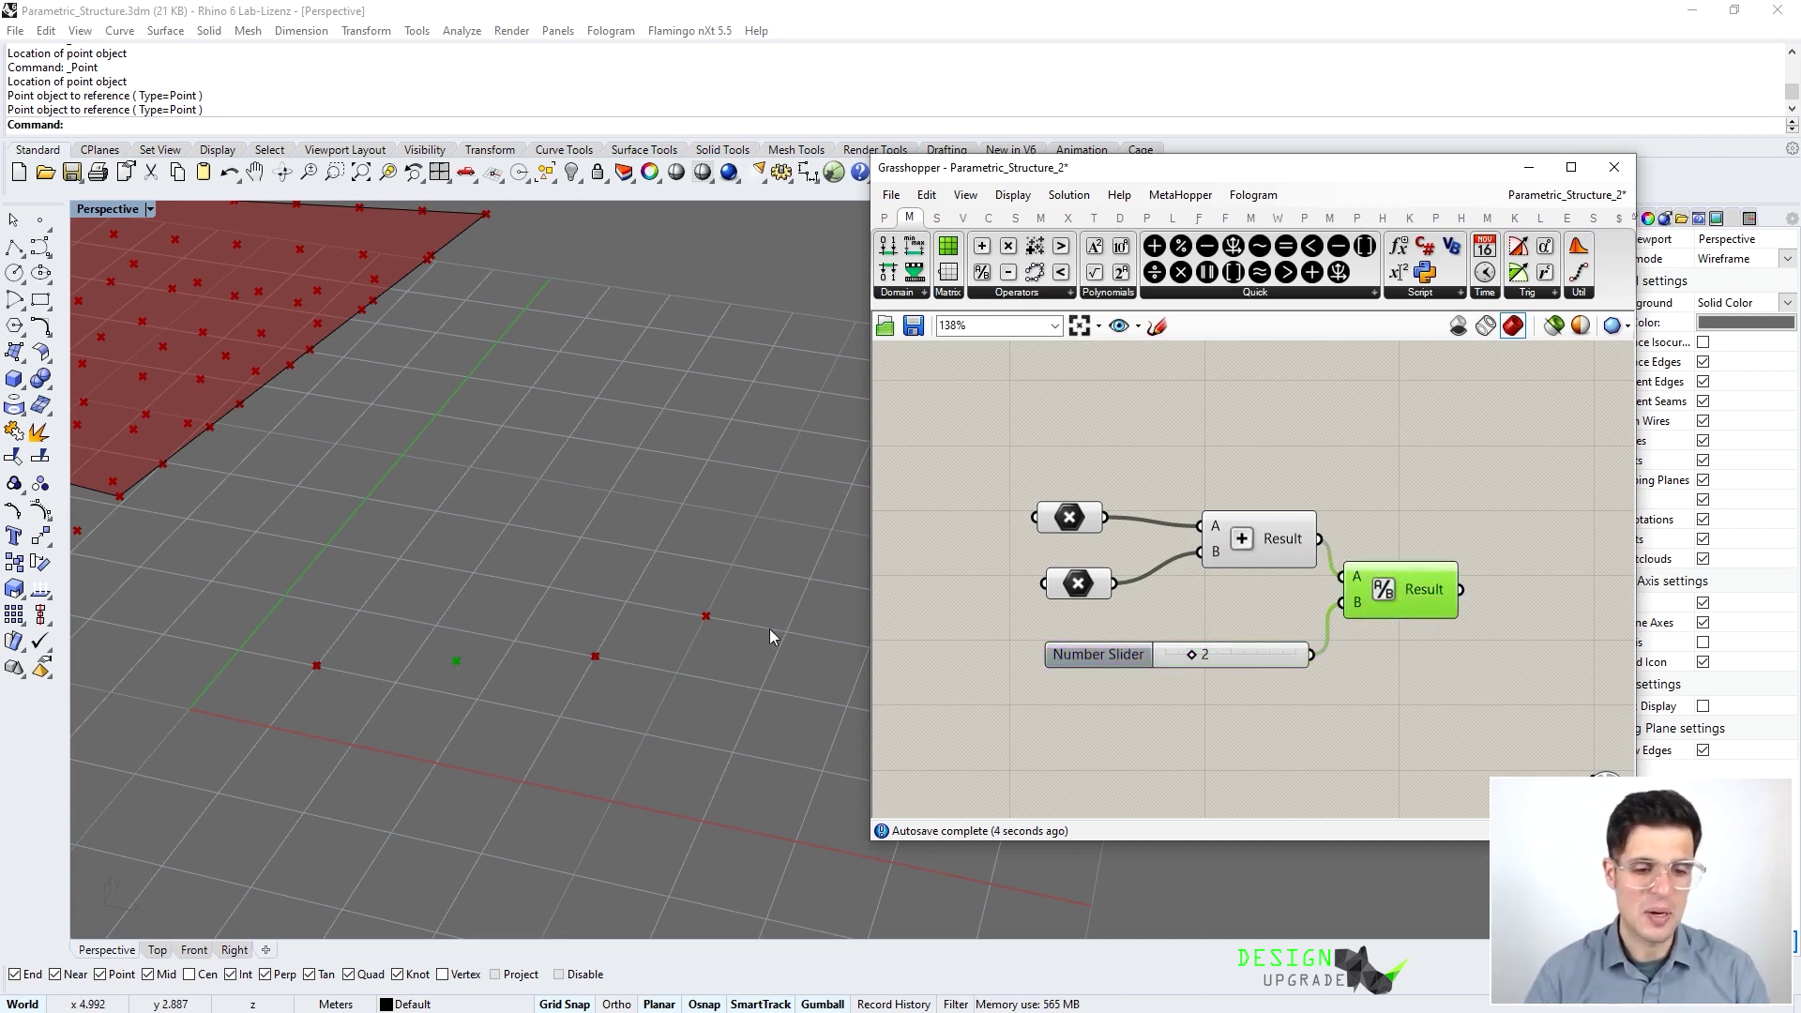
scroll(397, 636, down, 3)
mouse_move(405, 654)
right_down()
mouse_move(313, 594)
mouse_move(467, 475)
mouse_move(460, 663)
mouse_move(424, 601)
mouse_move(394, 628)
mouse_move(416, 655)
right_up()
scroll(394, 628, up, 3)
scroll(439, 660, up, 2)
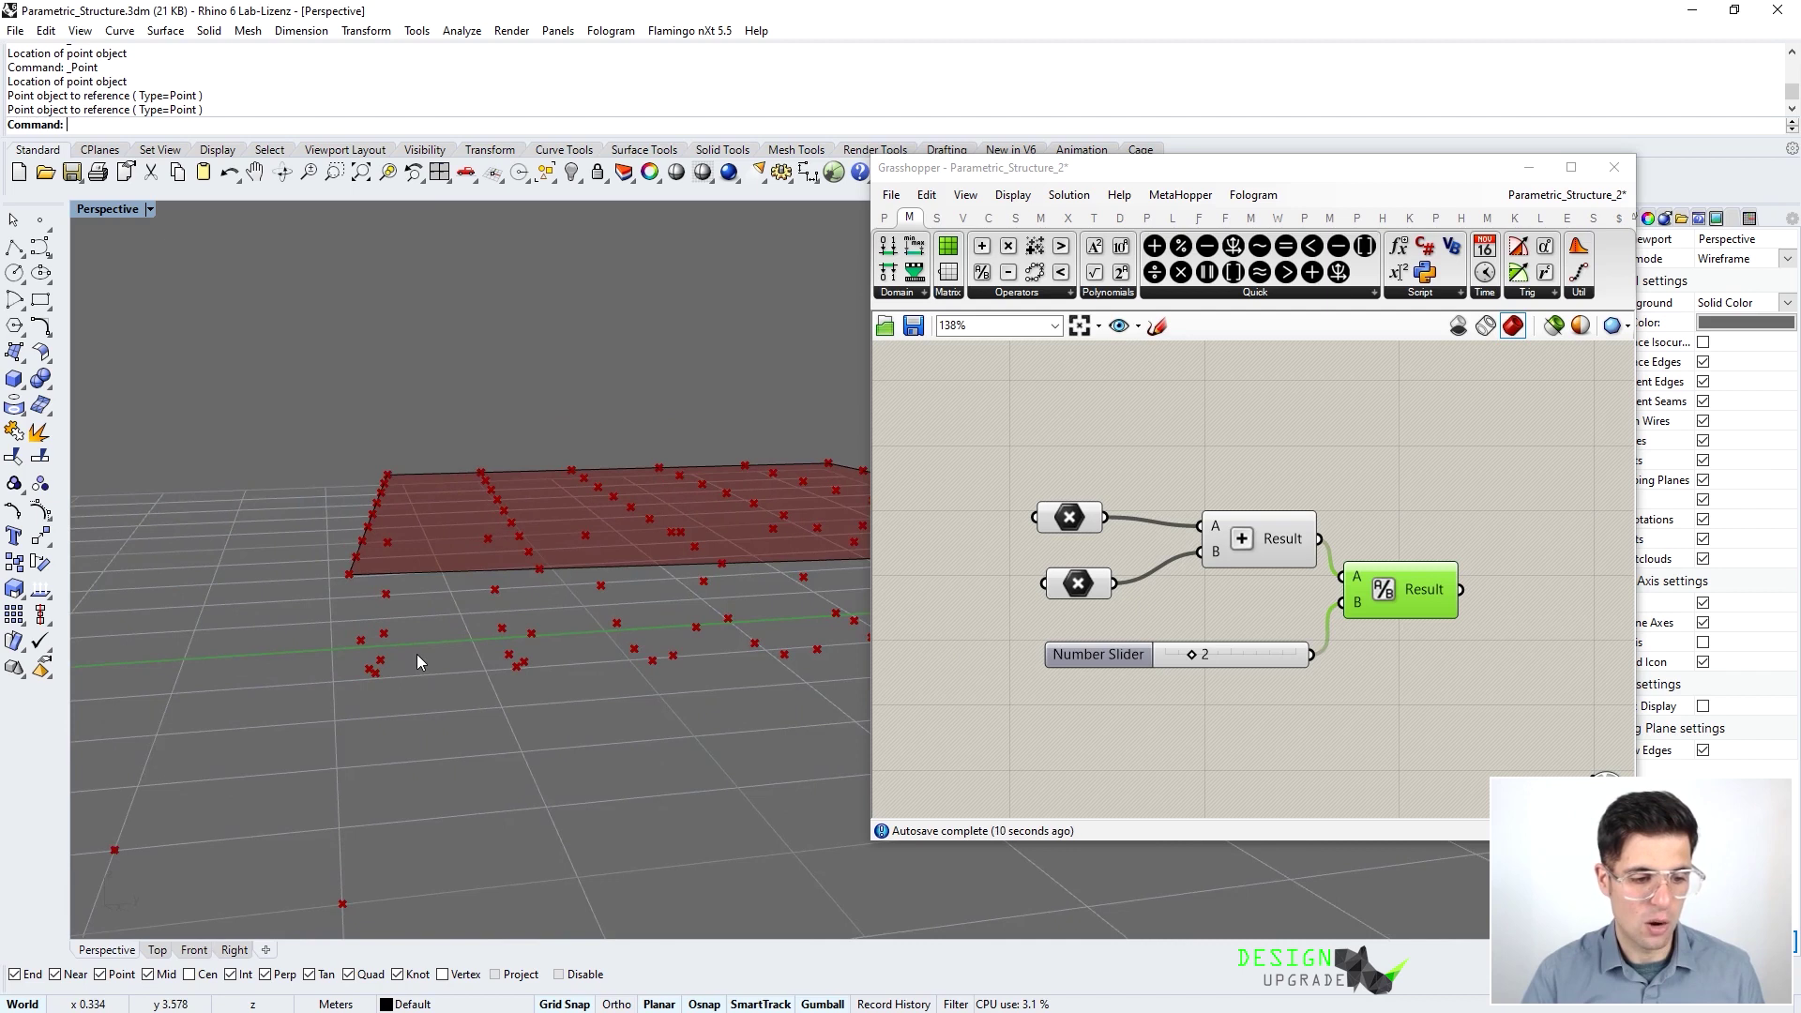
scroll(416, 655, down, 2)
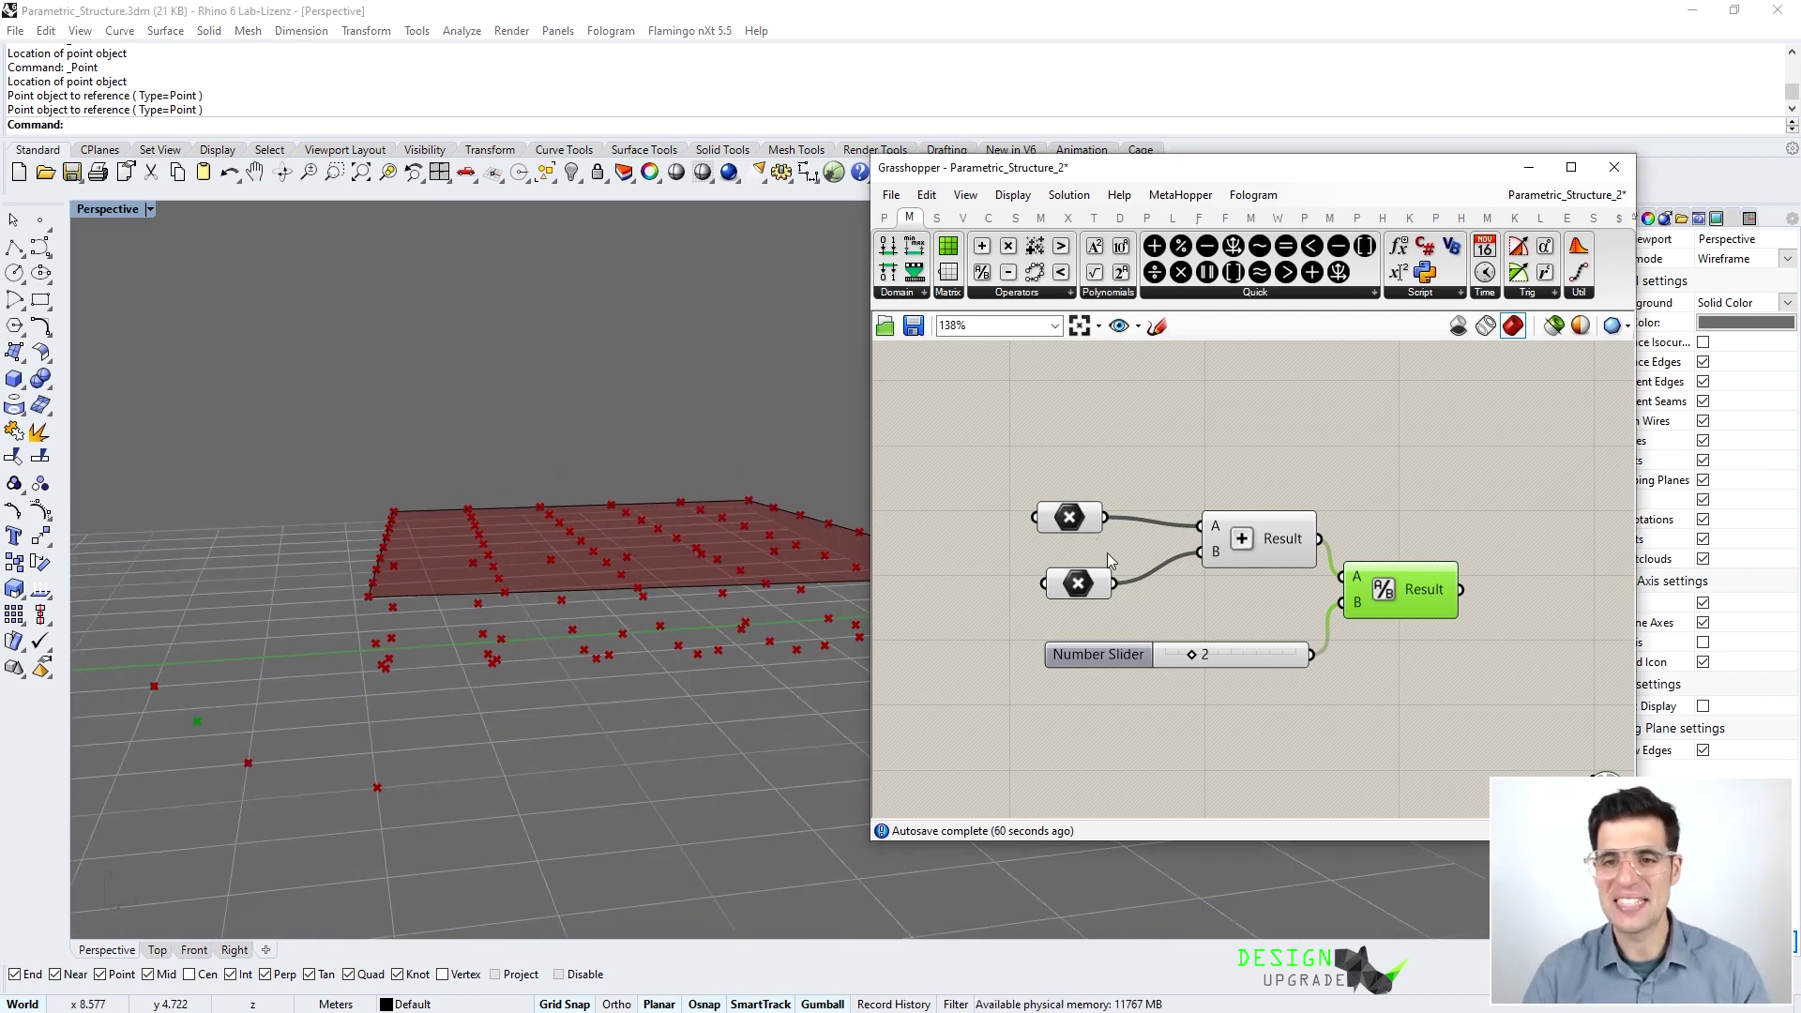
Delete the midpoint demo with its Point parameters, Addition, Division and Number Slider, and return to the Move component in the main definition
click(1128, 496)
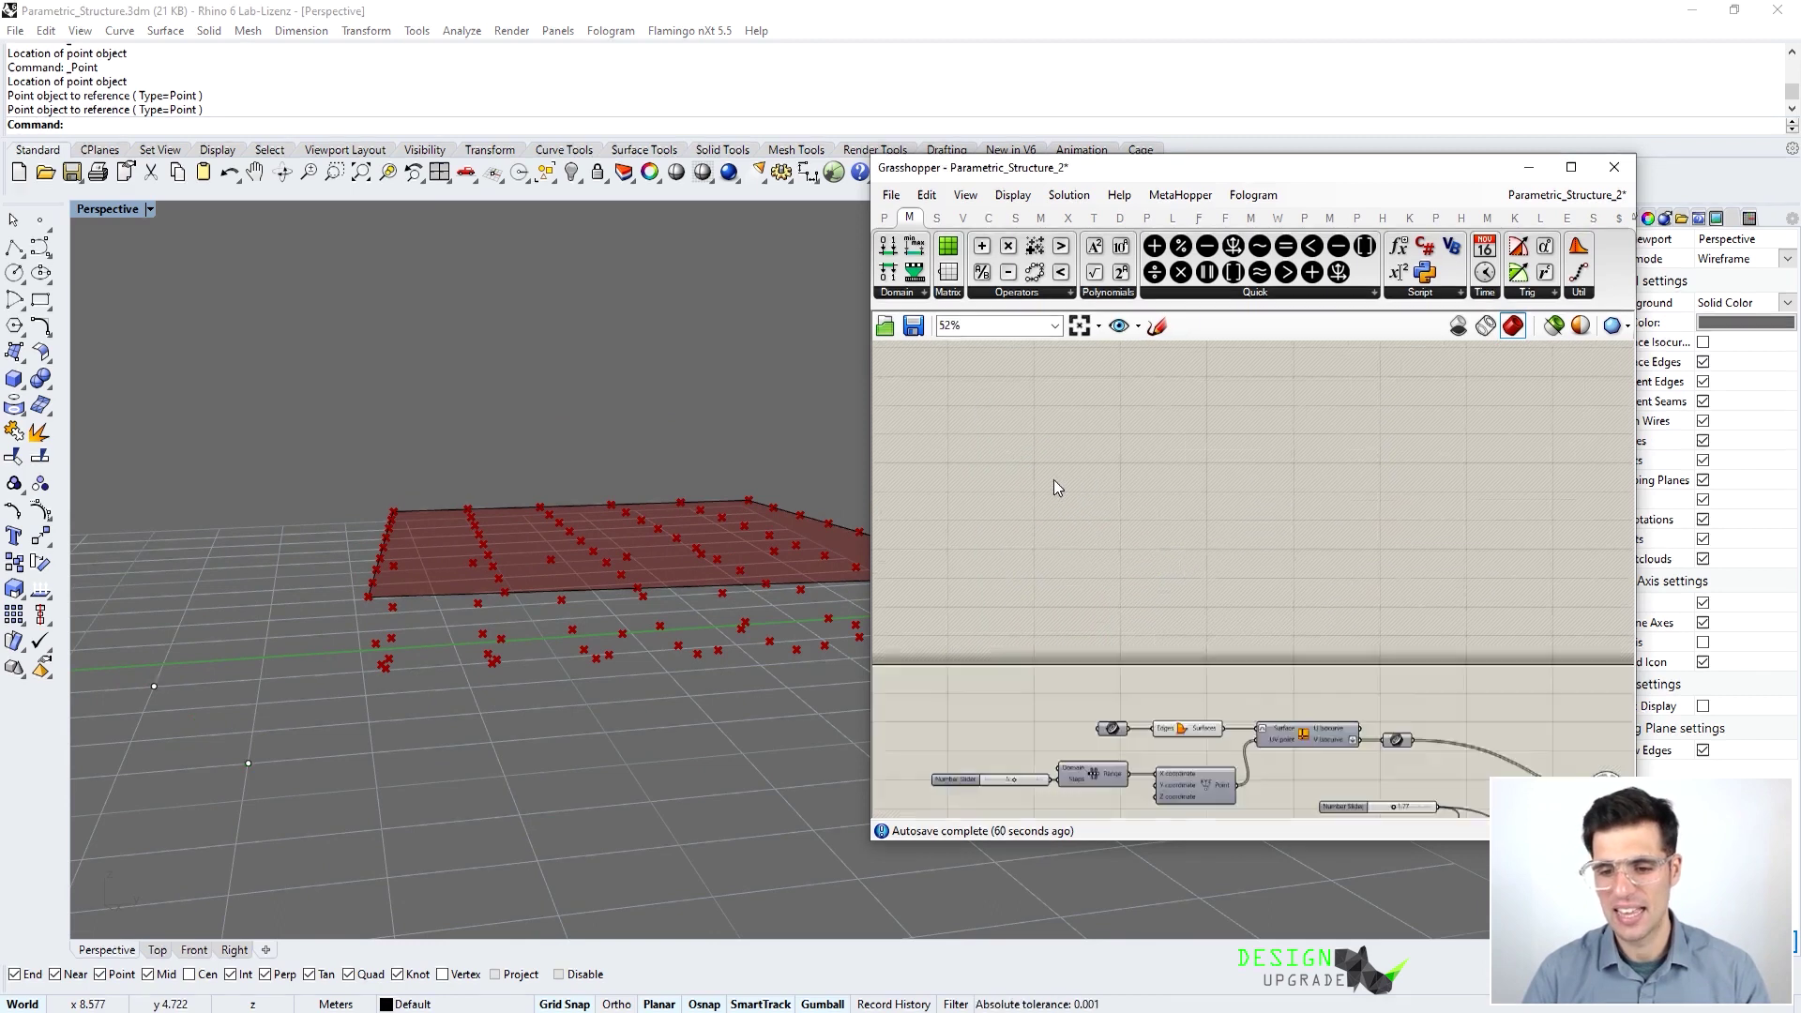
scroll(1054, 480, down, 3)
scroll(1161, 563, up, 5)
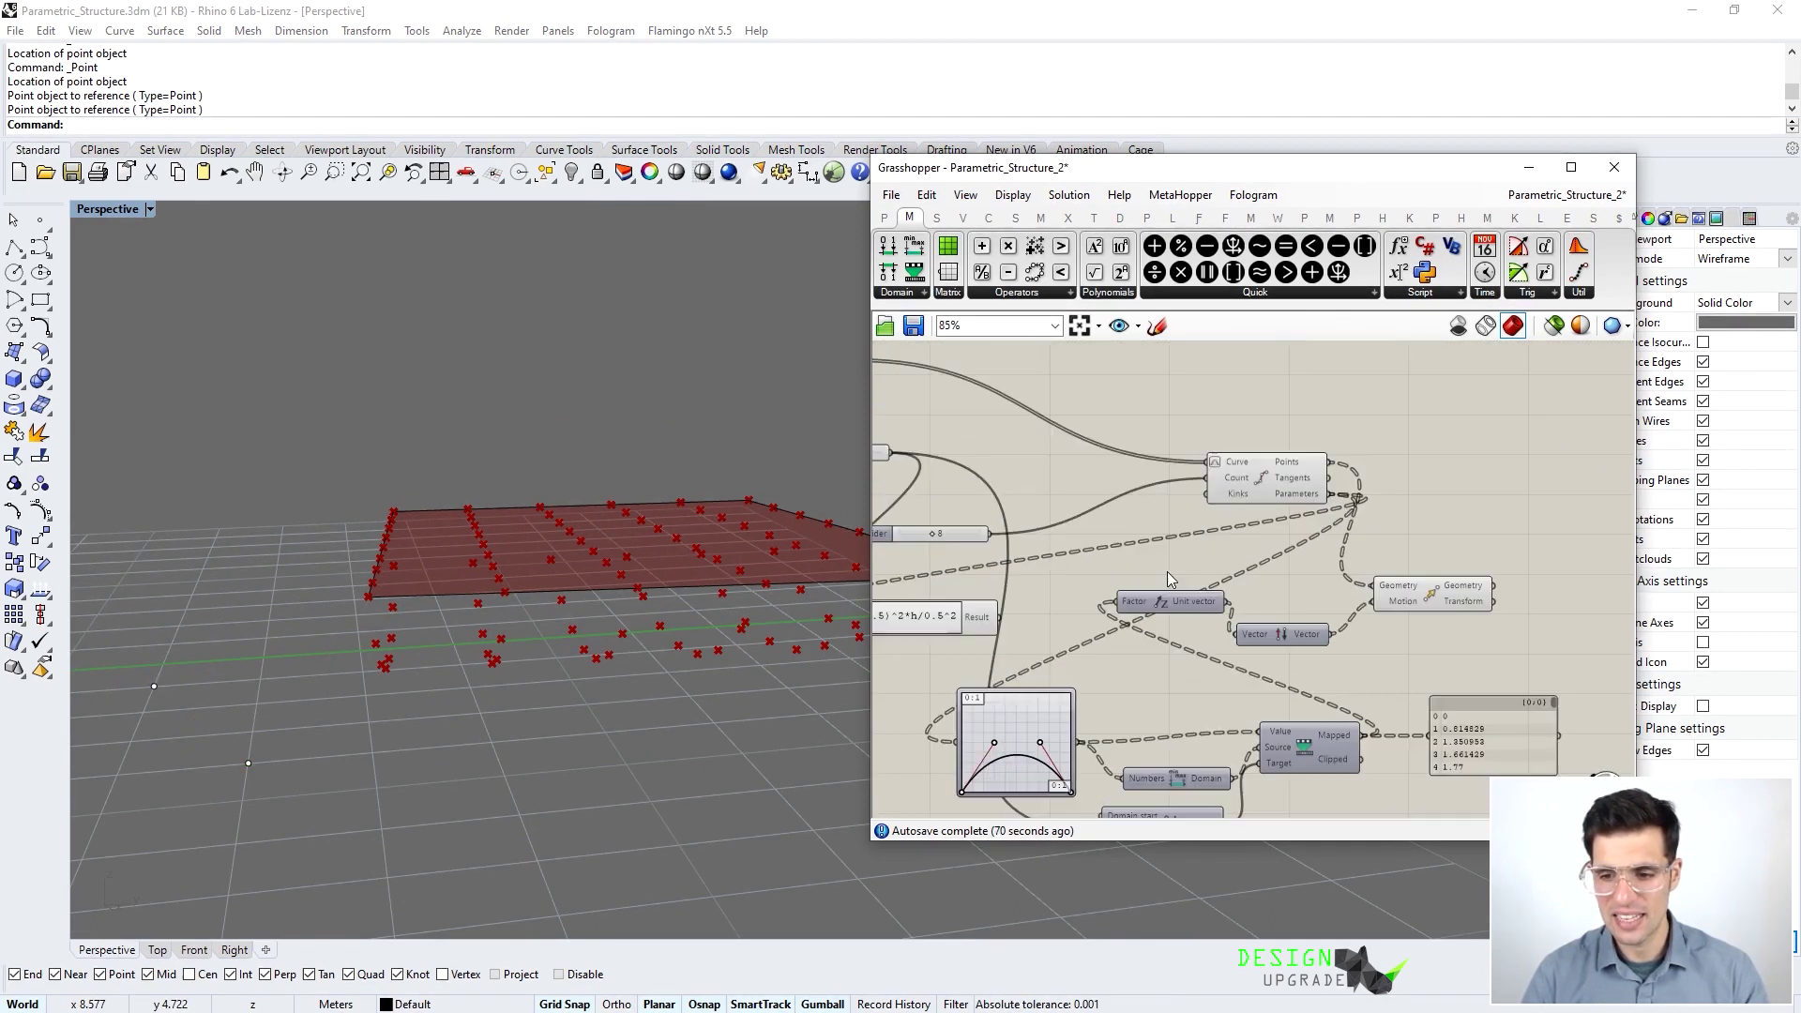
right_drag(413, 679, 403, 723)
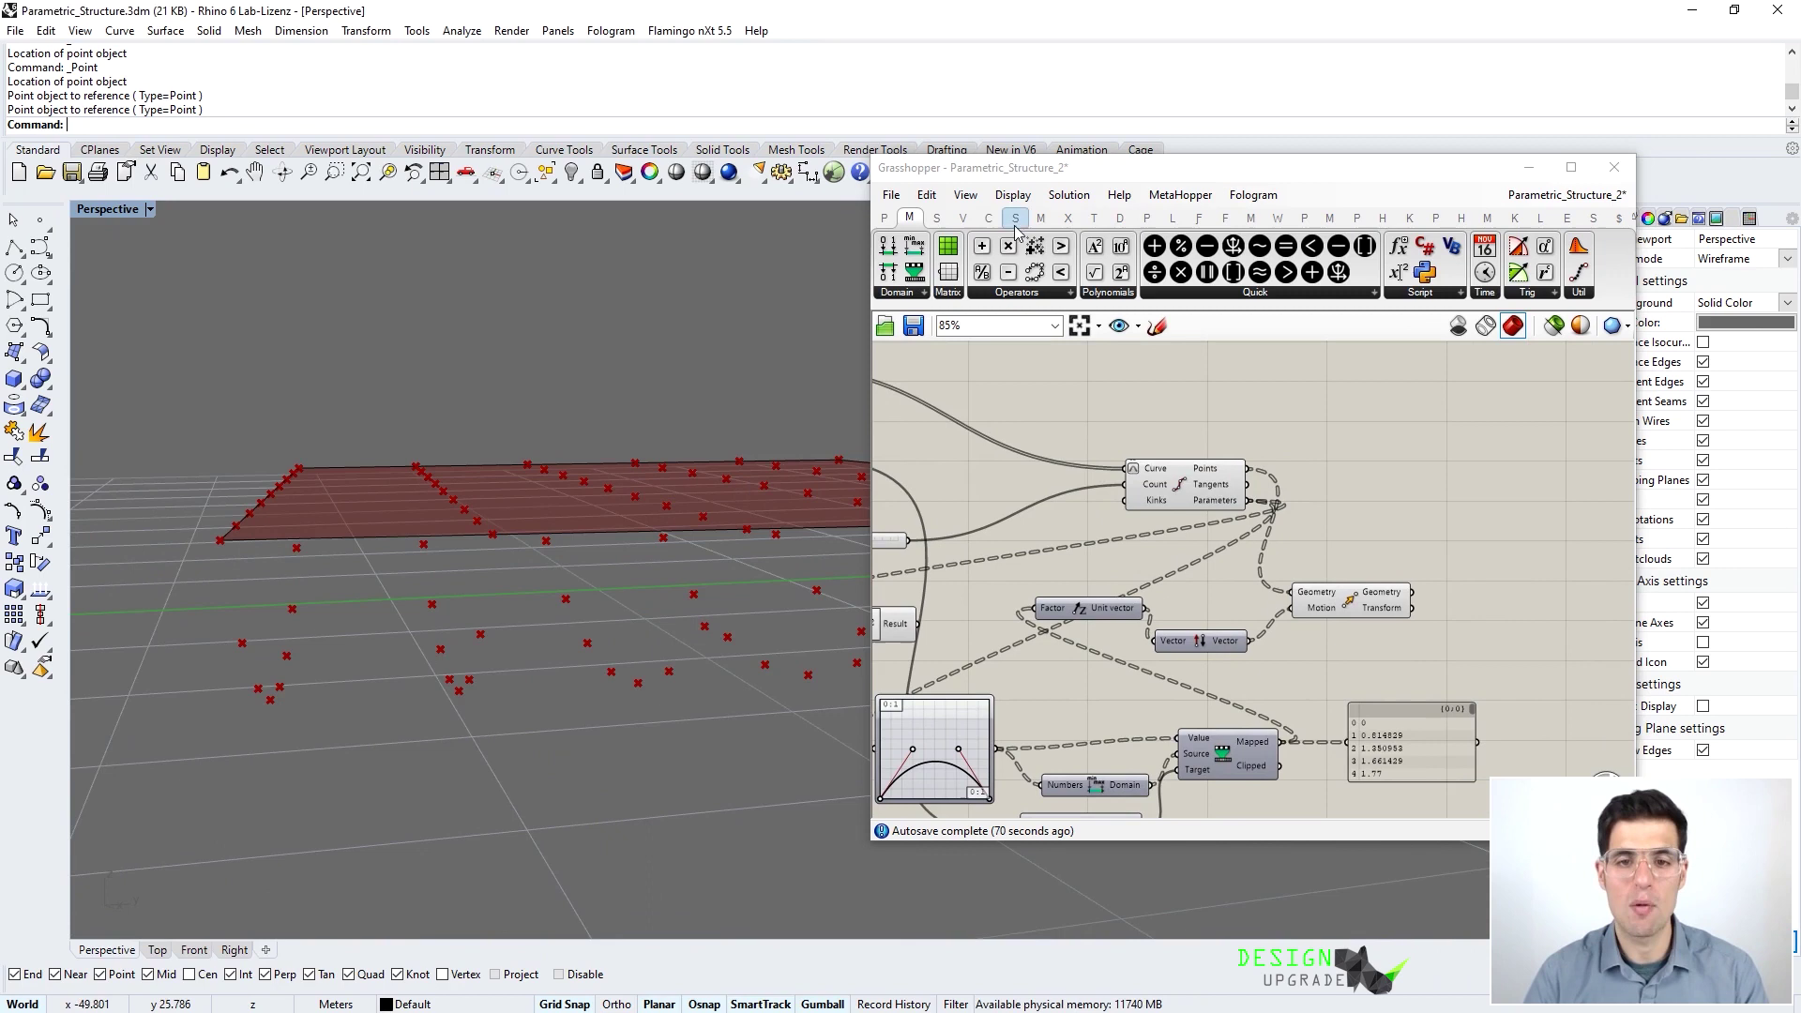
Place a Relative Item component near the Move component, and highlight the moved points in the viewport to inspect them
click(883, 218)
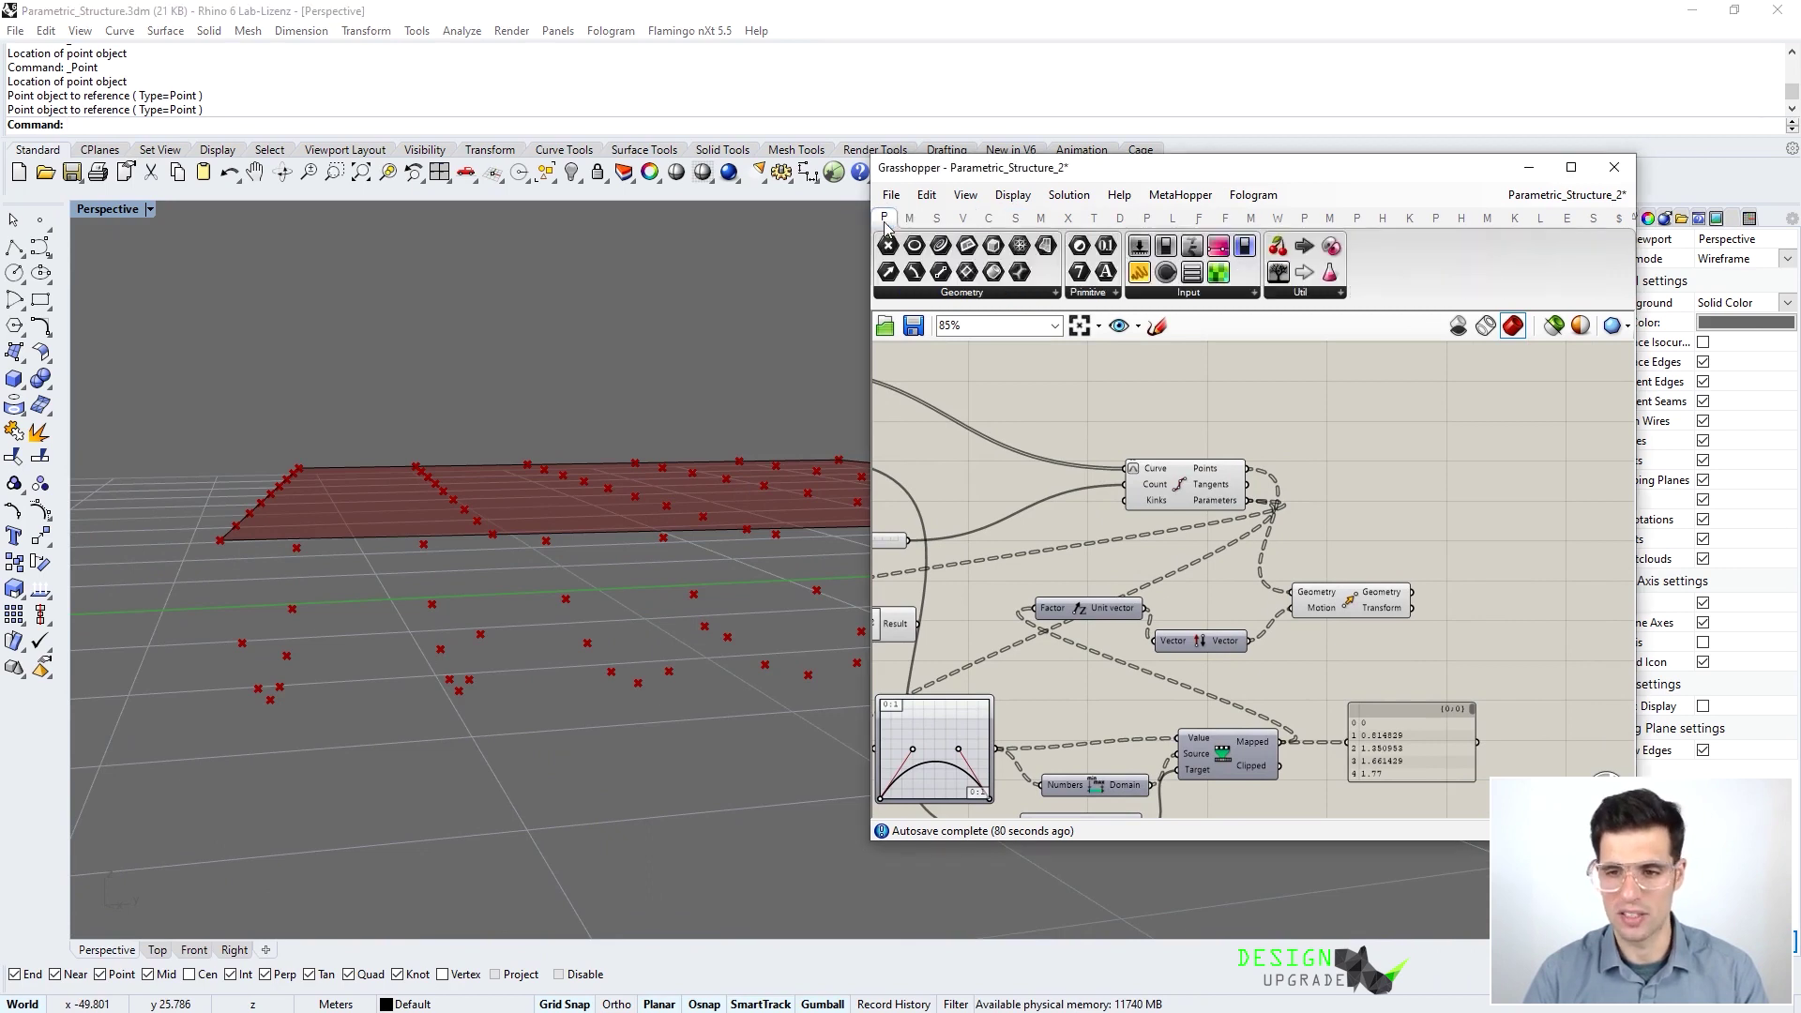
click(941, 222)
click(1265, 298)
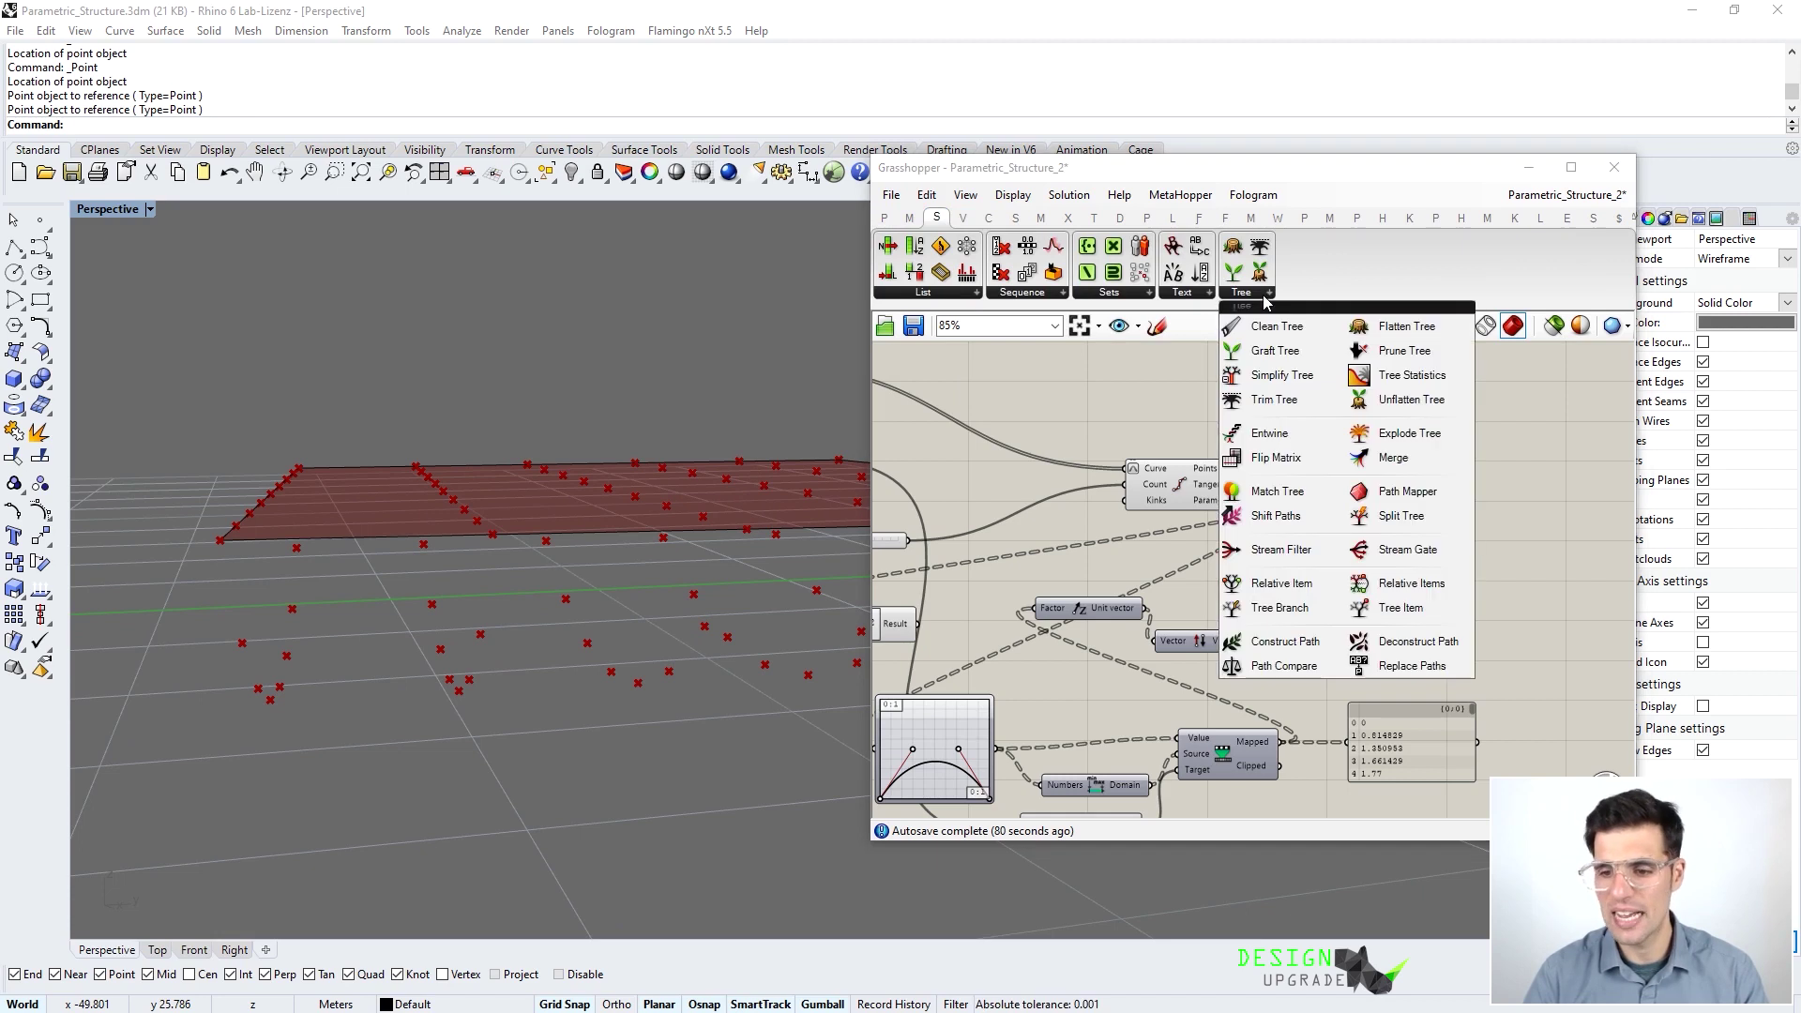
drag(1279, 582, 1416, 469)
click(1343, 608)
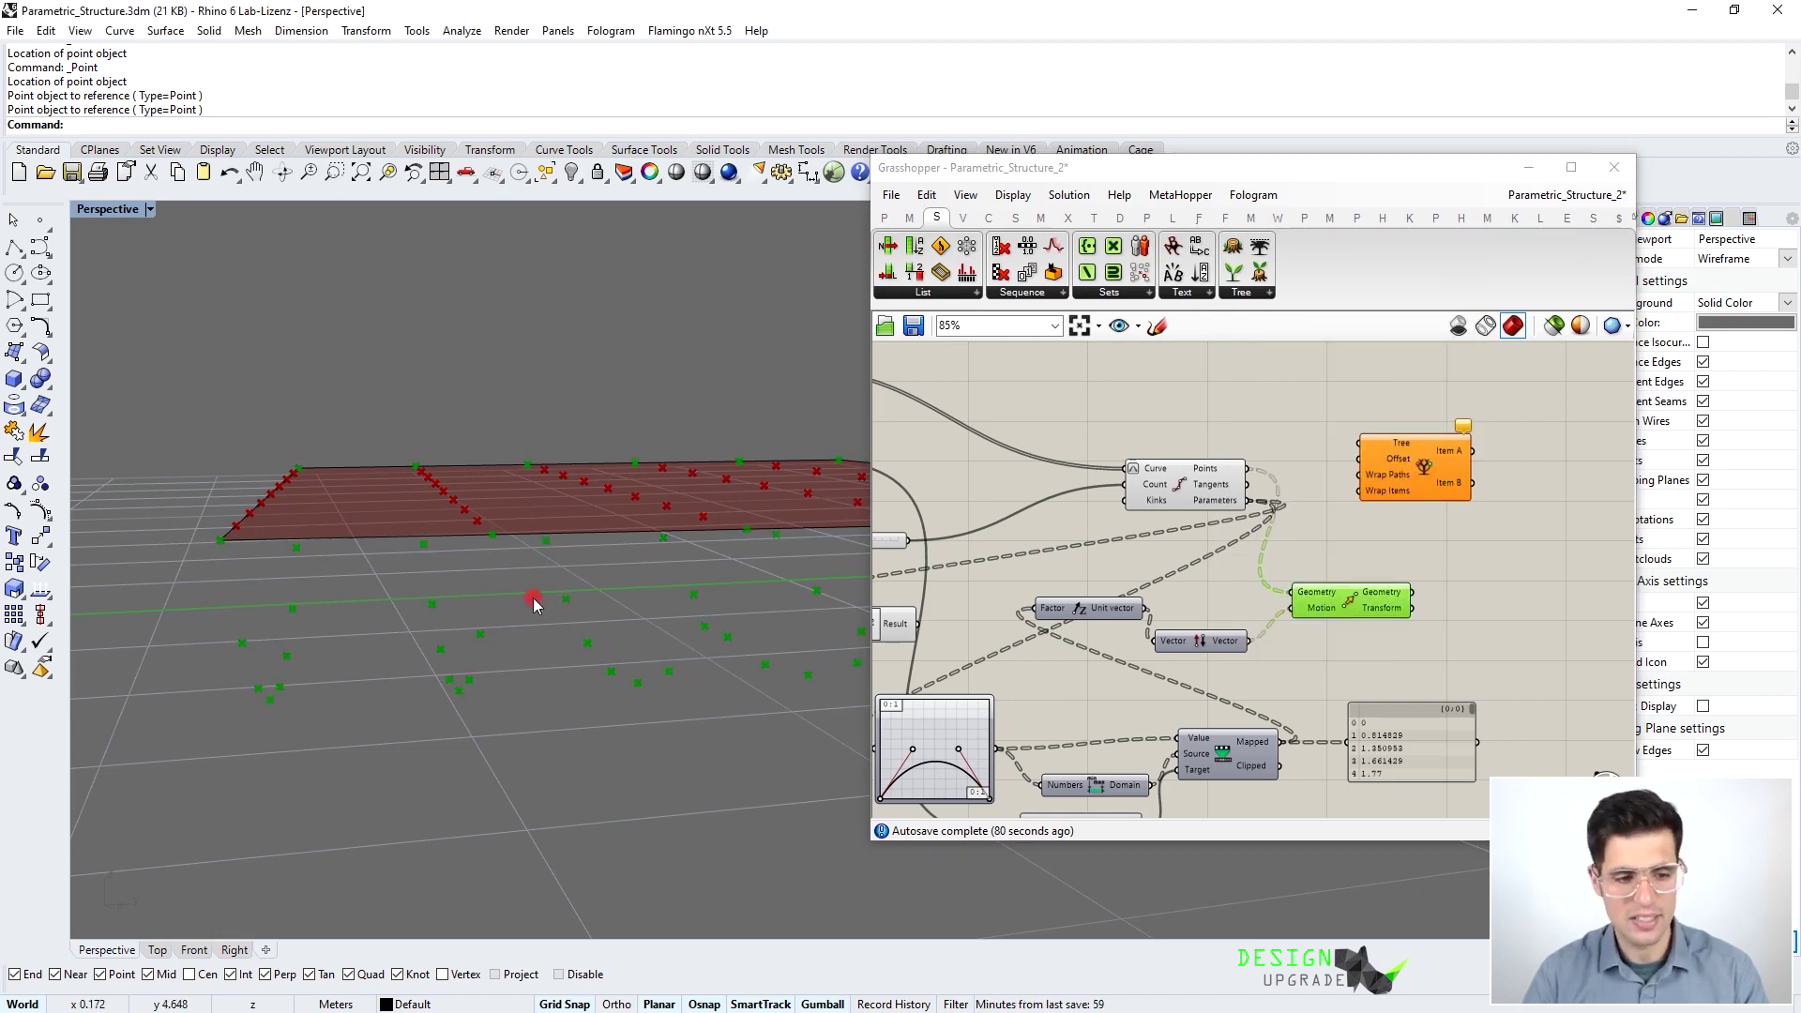
right_drag(535, 600, 526, 599)
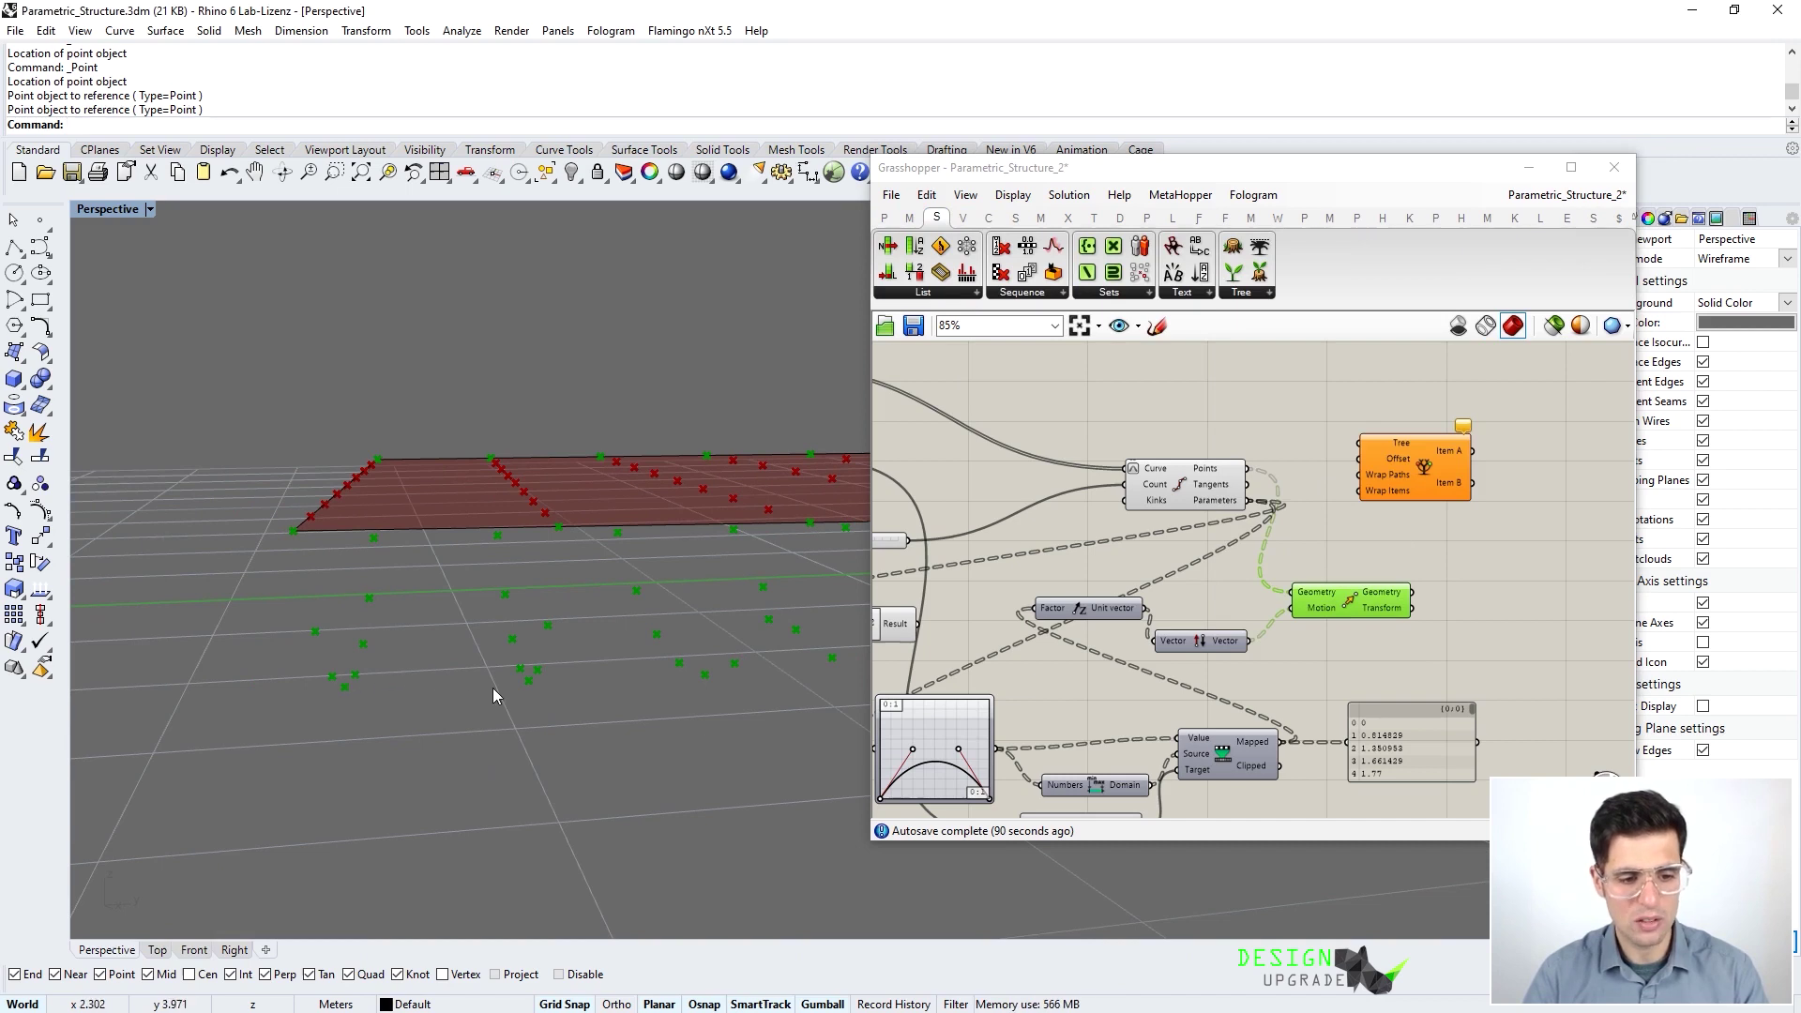
right_drag(376, 700, 245, 695)
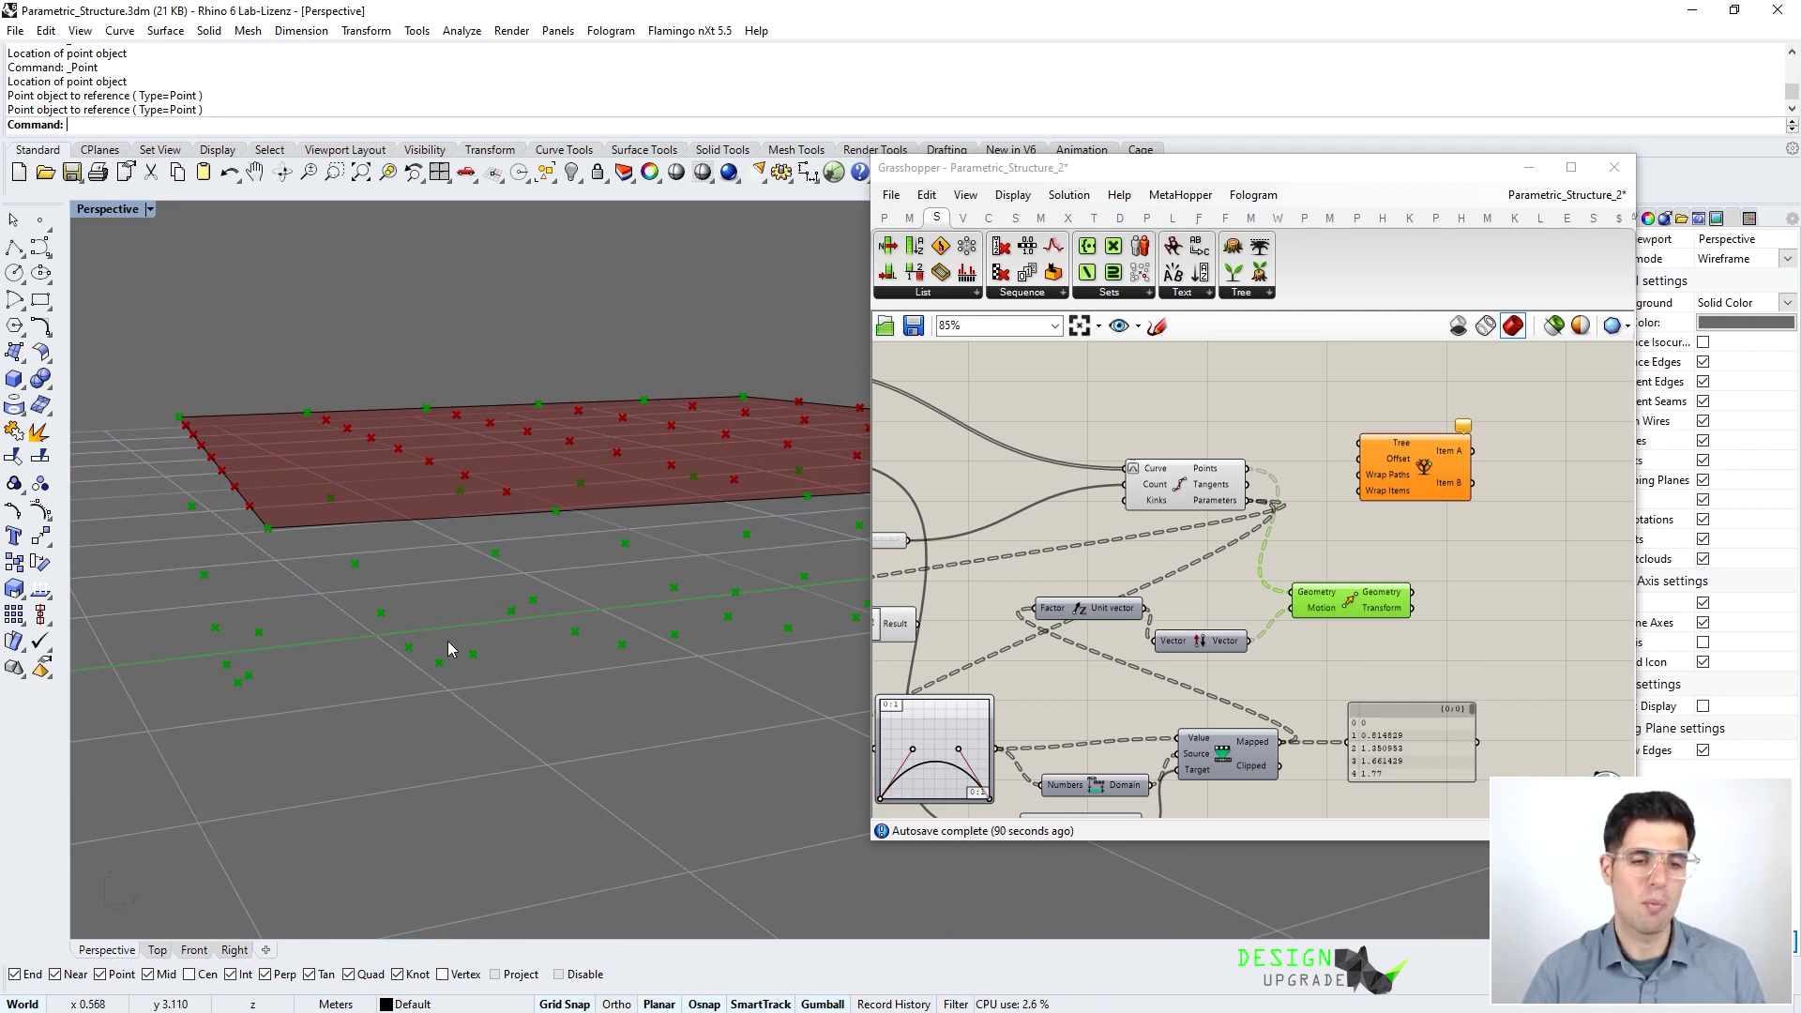
Reposition the Relative Item component beside Move and wire Move's Geometry output into its Tree input
scroll(1419, 550, up, 2)
right_drag(1421, 549, 1345, 561)
scroll(1346, 561, down, 2)
click(1348, 561)
drag(1330, 491, 1455, 570)
scroll(1370, 634, up, 3)
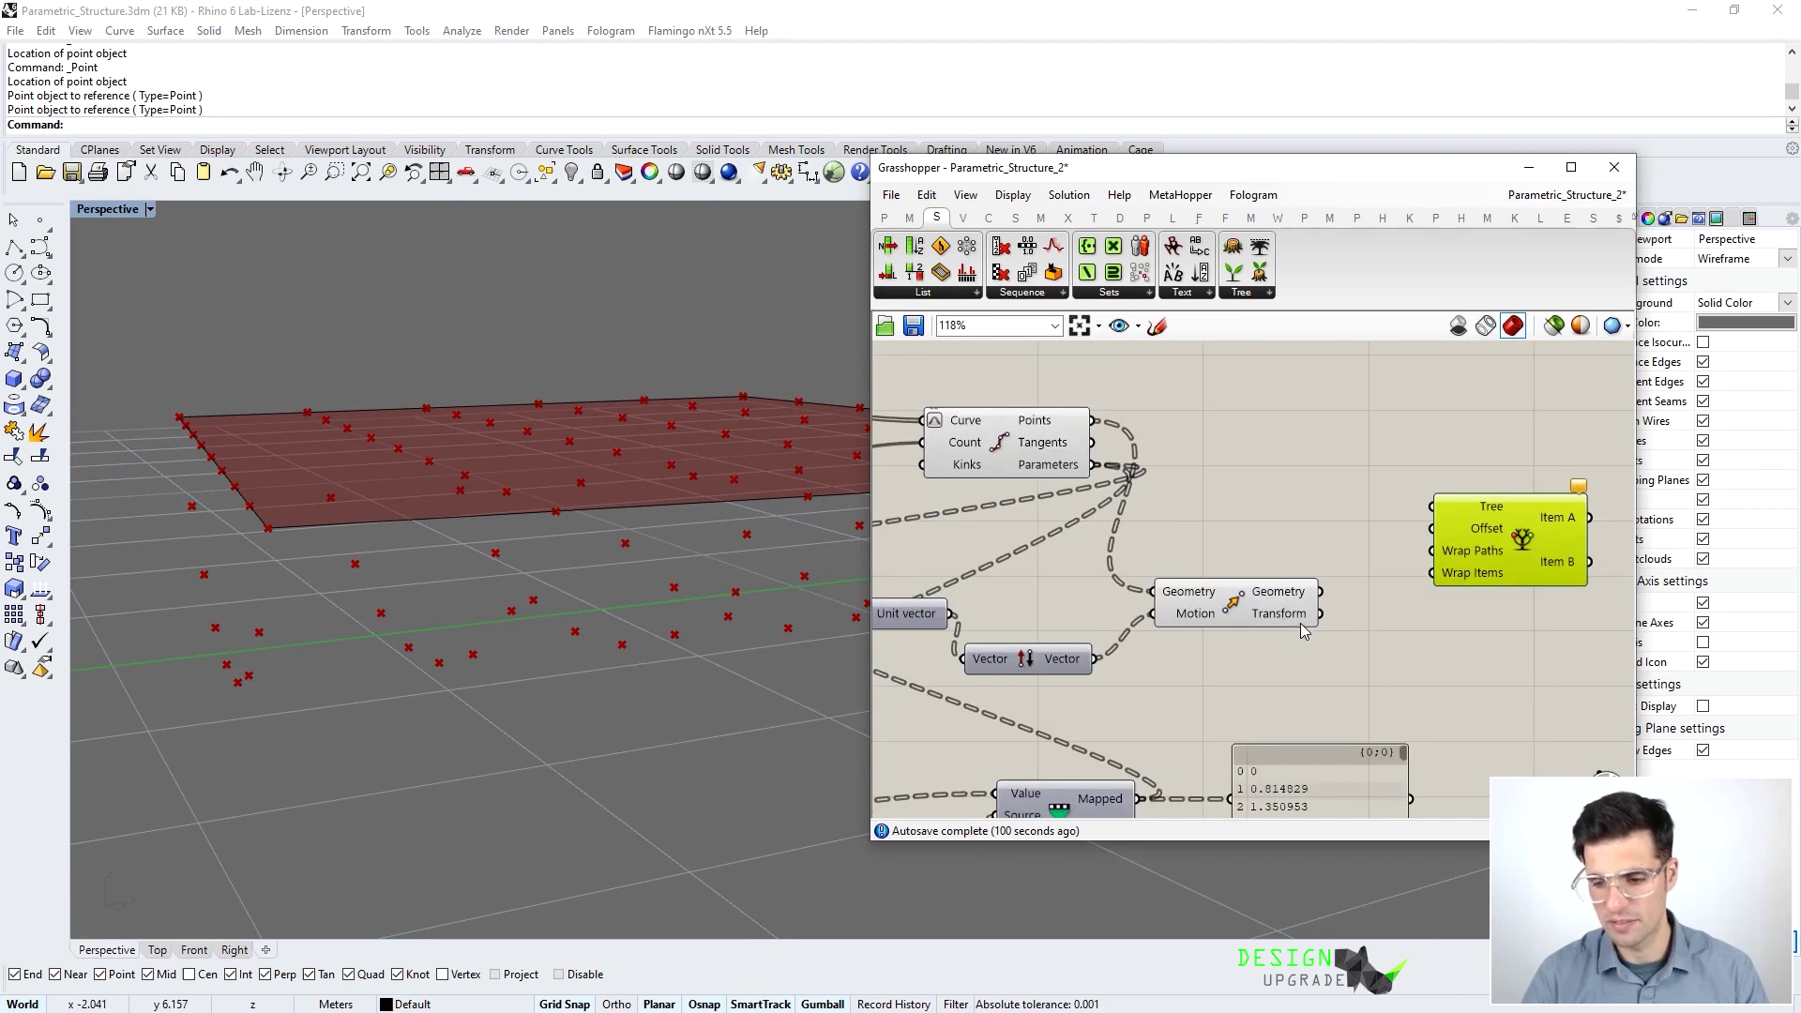
drag(1320, 592, 1502, 617)
right_drag(1477, 535, 1330, 468)
Simplify the Move component's Geometry output, and shift Relative Item slightly farther away from it
mouse_move(1135, 536)
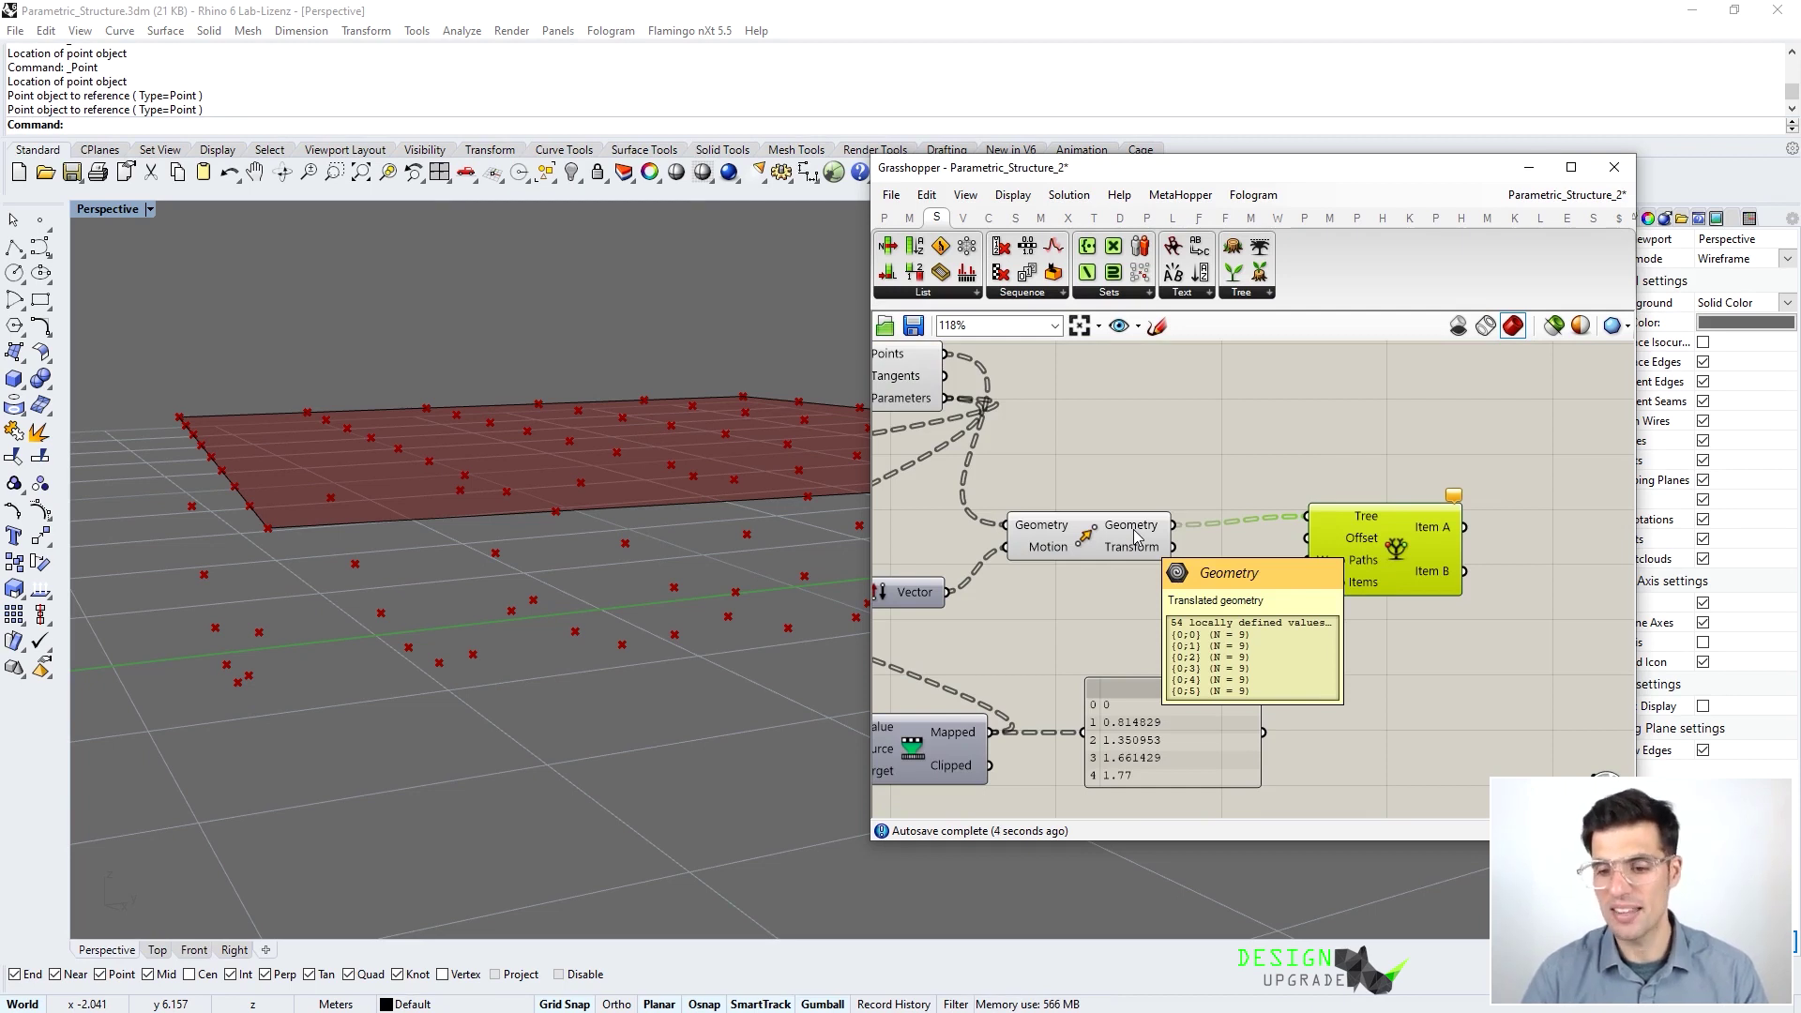
right_click(1135, 537)
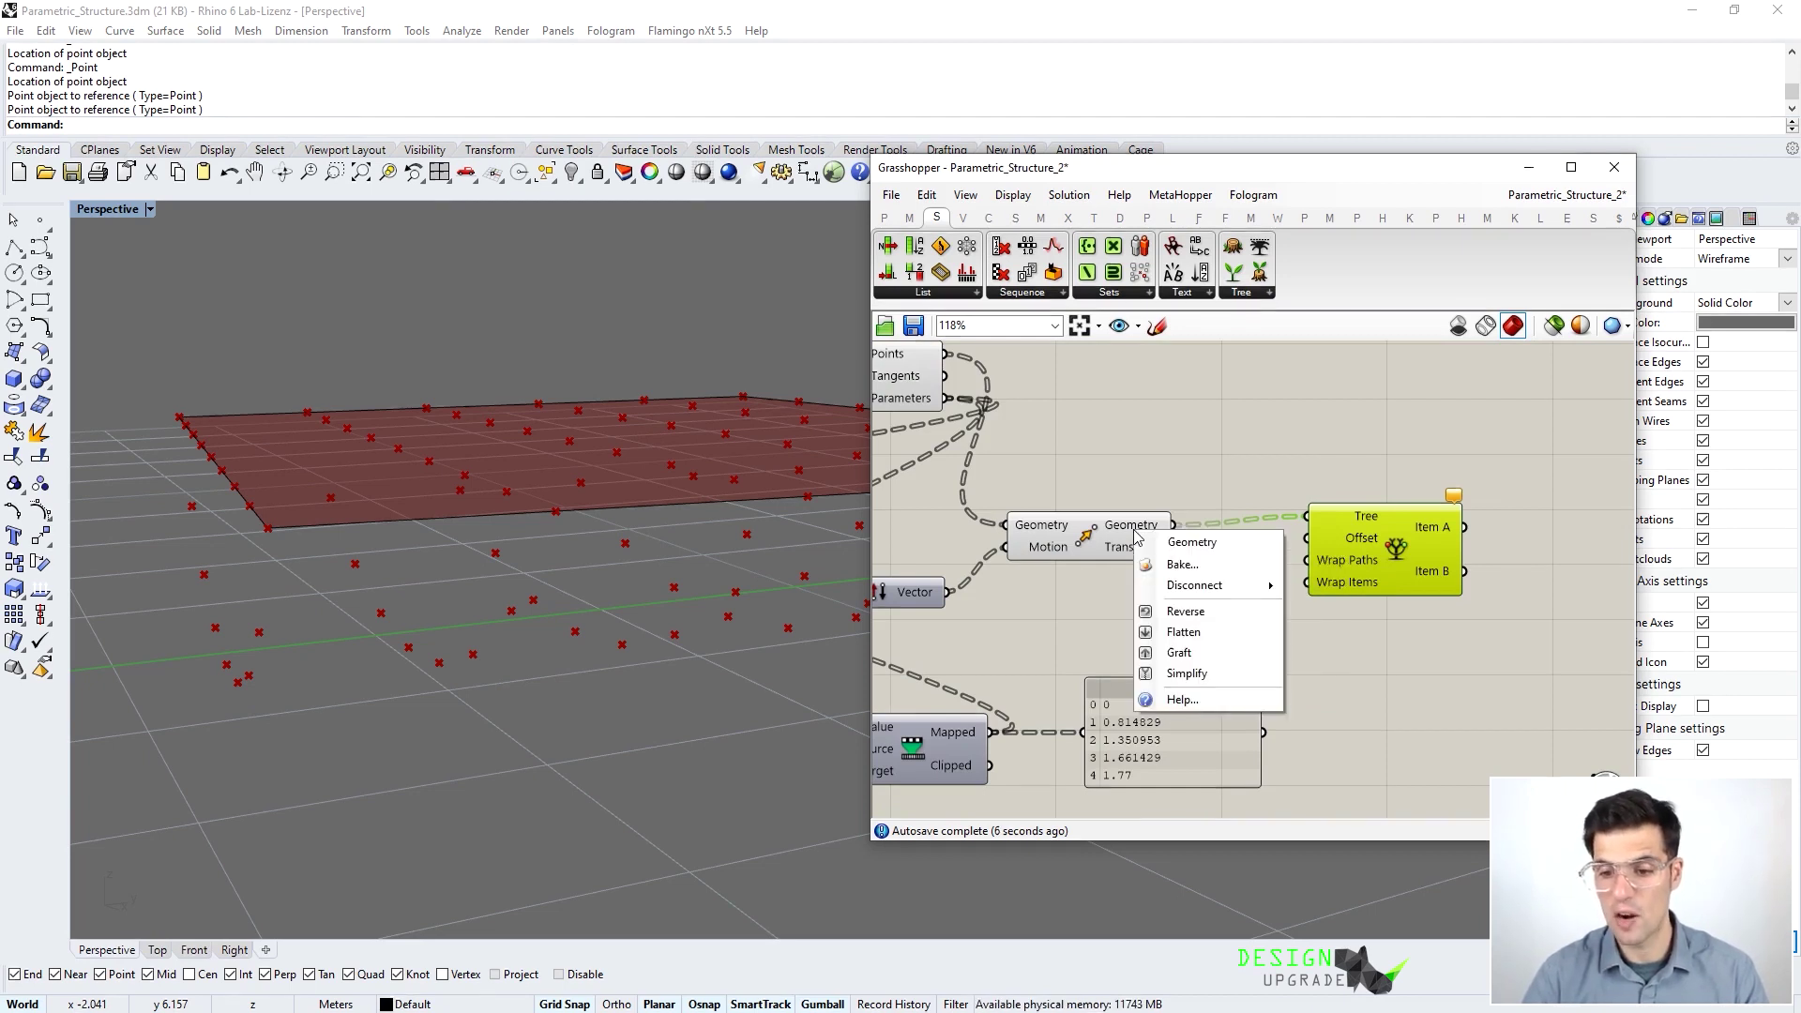
click(1190, 675)
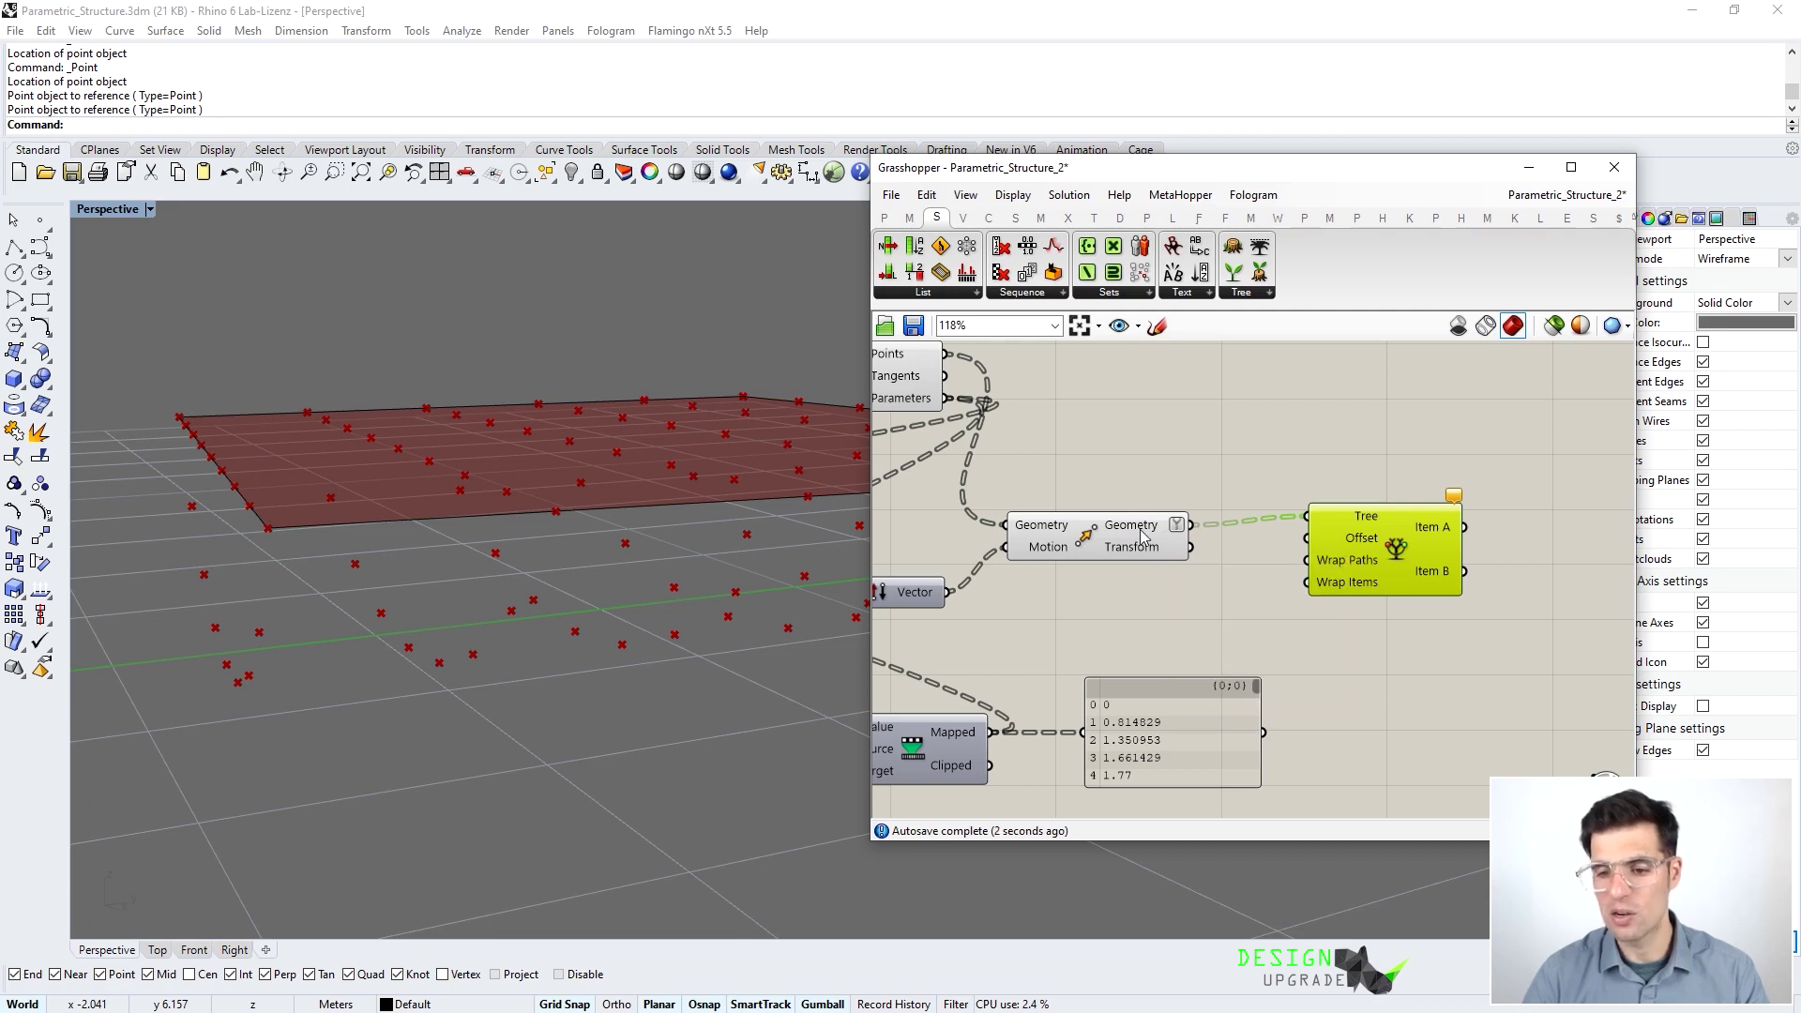
mouse_move(1142, 537)
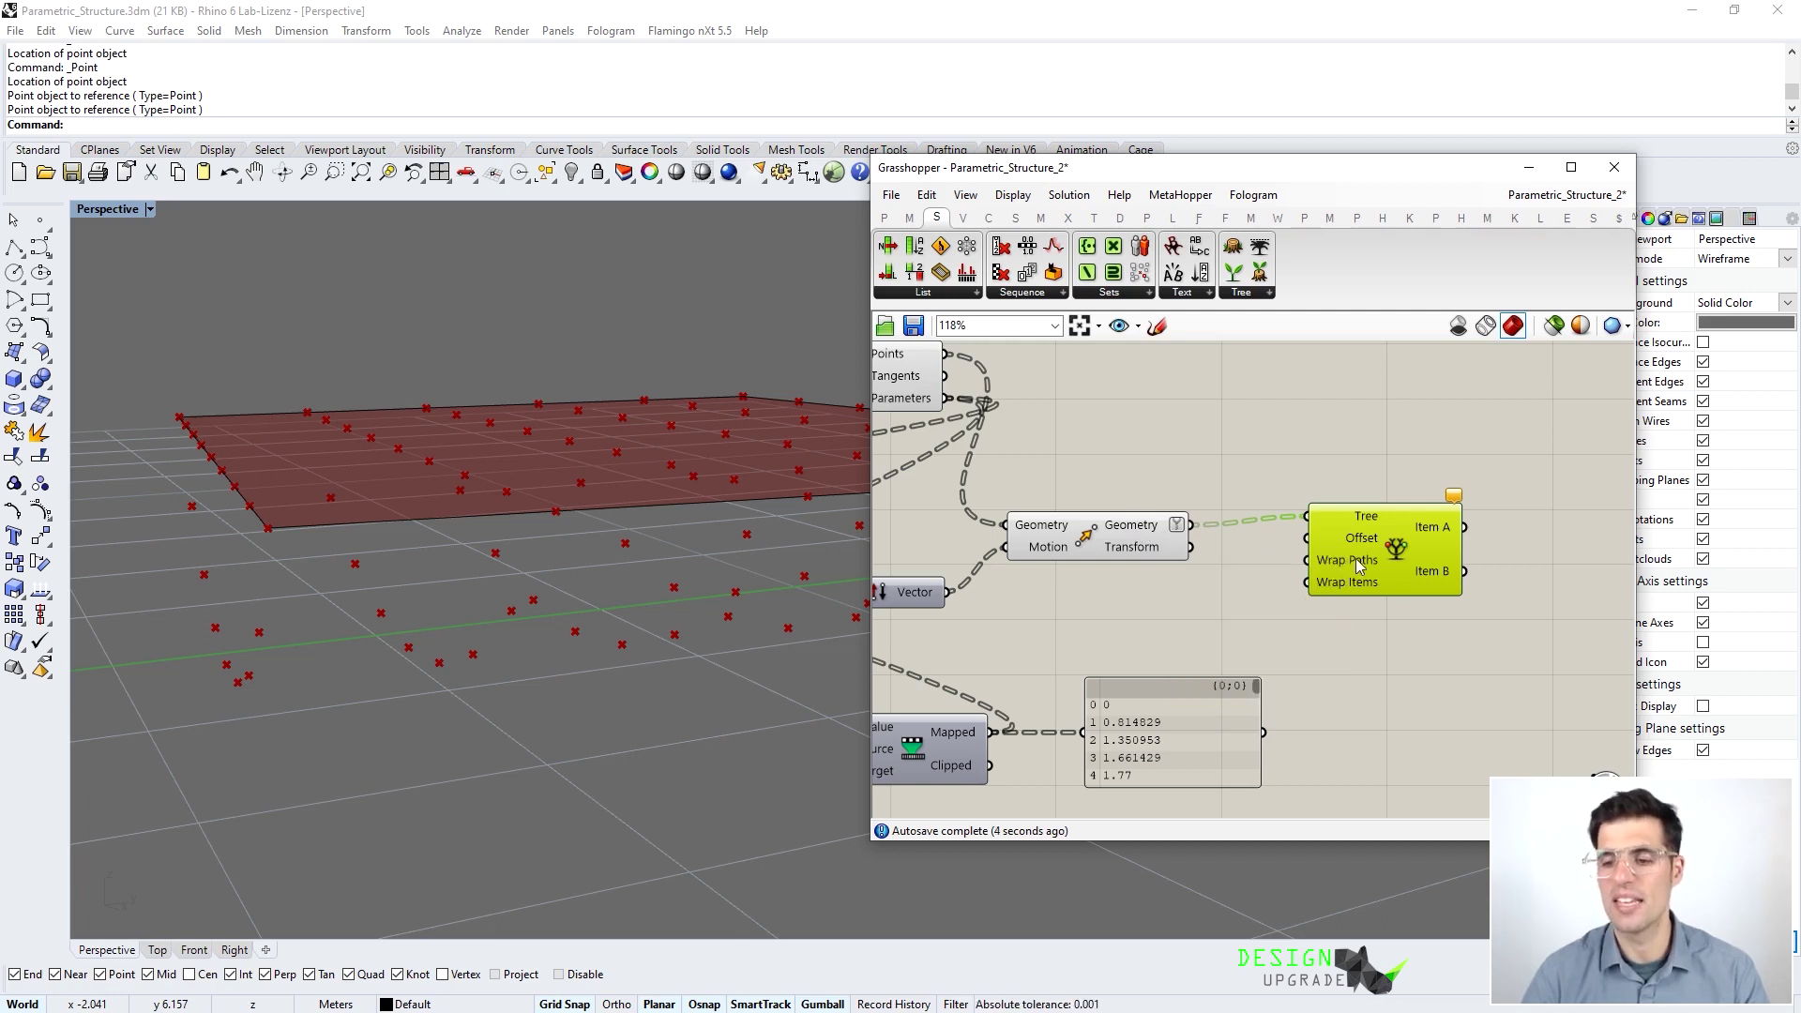
drag(1398, 577, 1449, 585)
Add a Panel containing {1}(0), shrink it, wire it into Relative Item's Offset input, and check the Item A and Item B outputs
click(1301, 601)
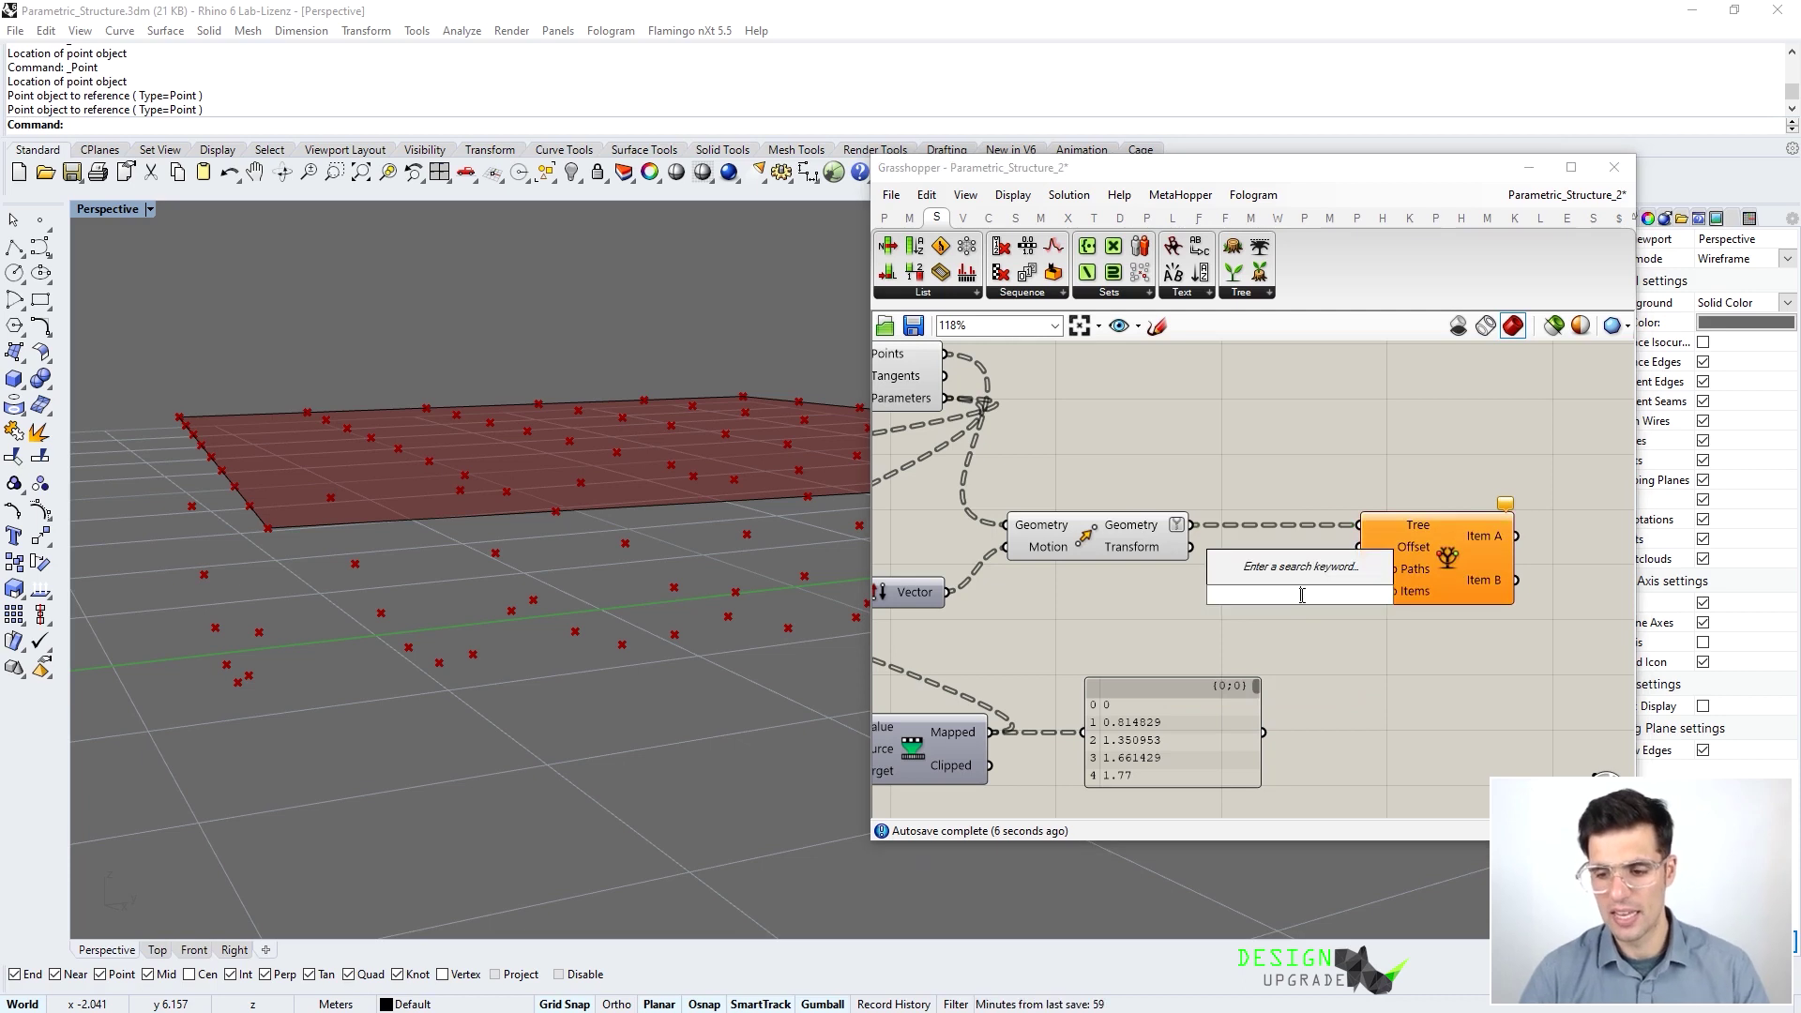
click(884, 218)
drag(1192, 272, 1275, 451)
double_click(1275, 438)
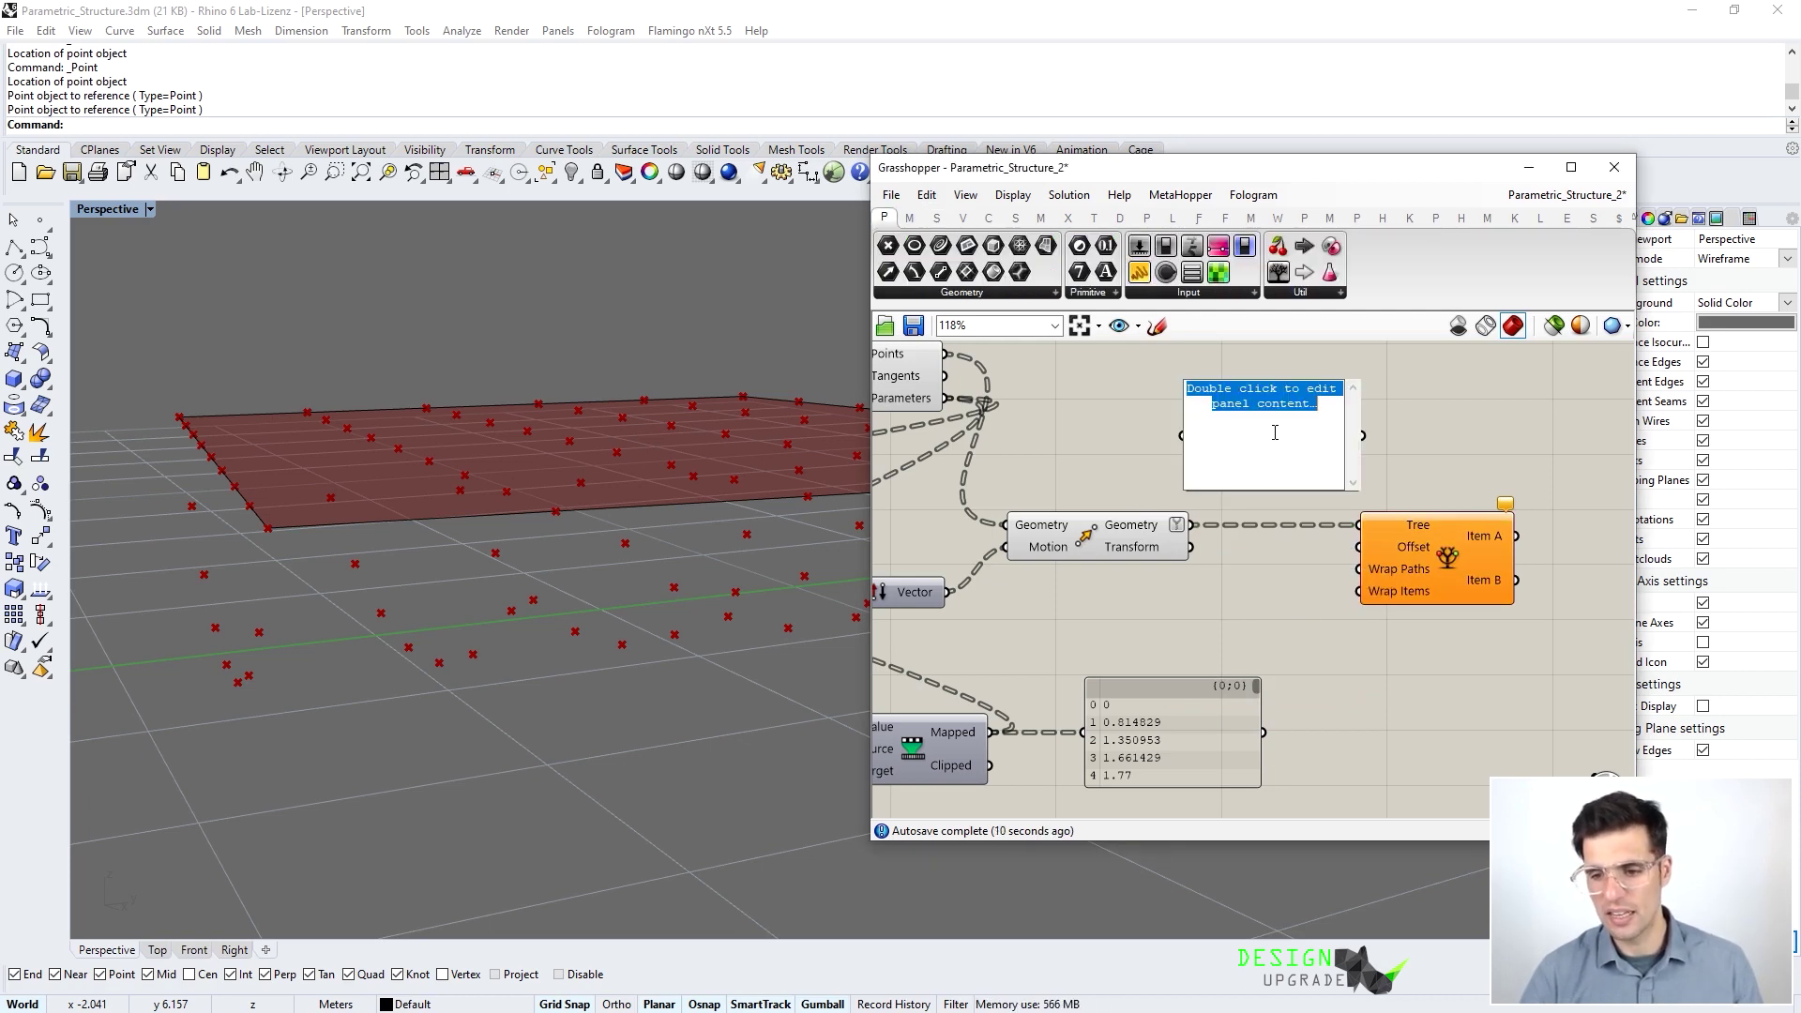
text({)
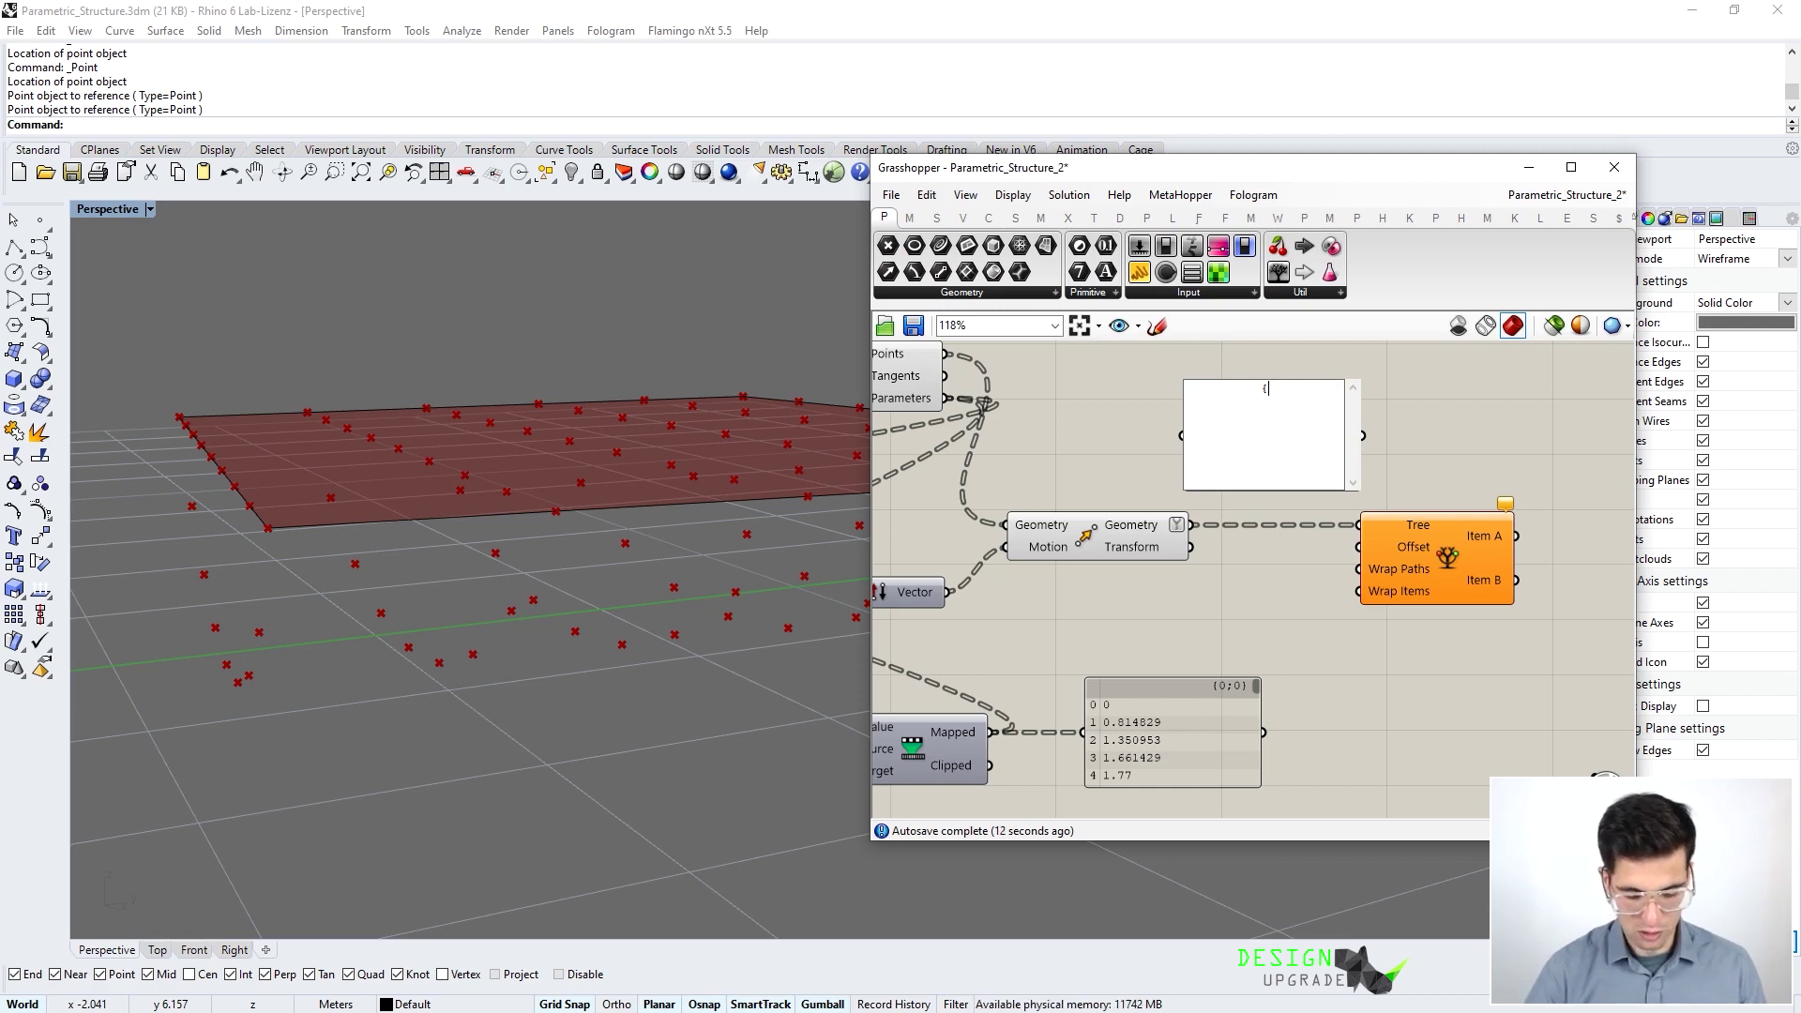
text(1}()
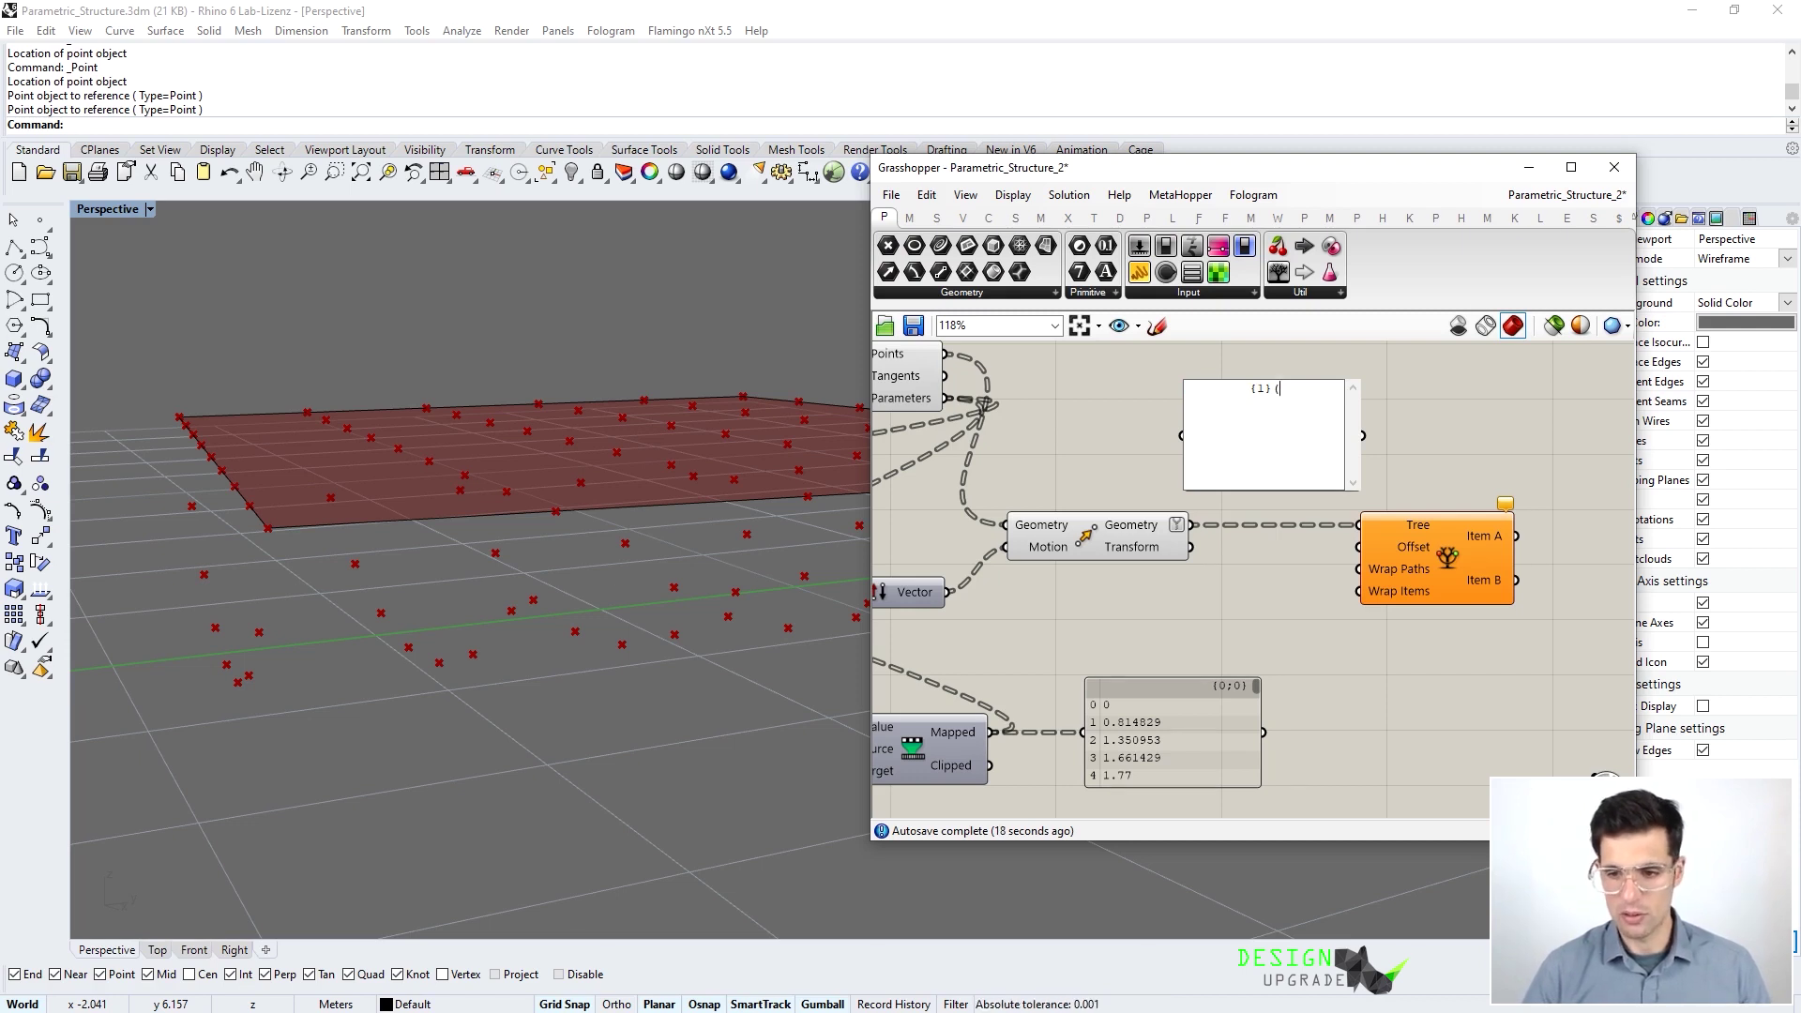
text(0))
click(1490, 410)
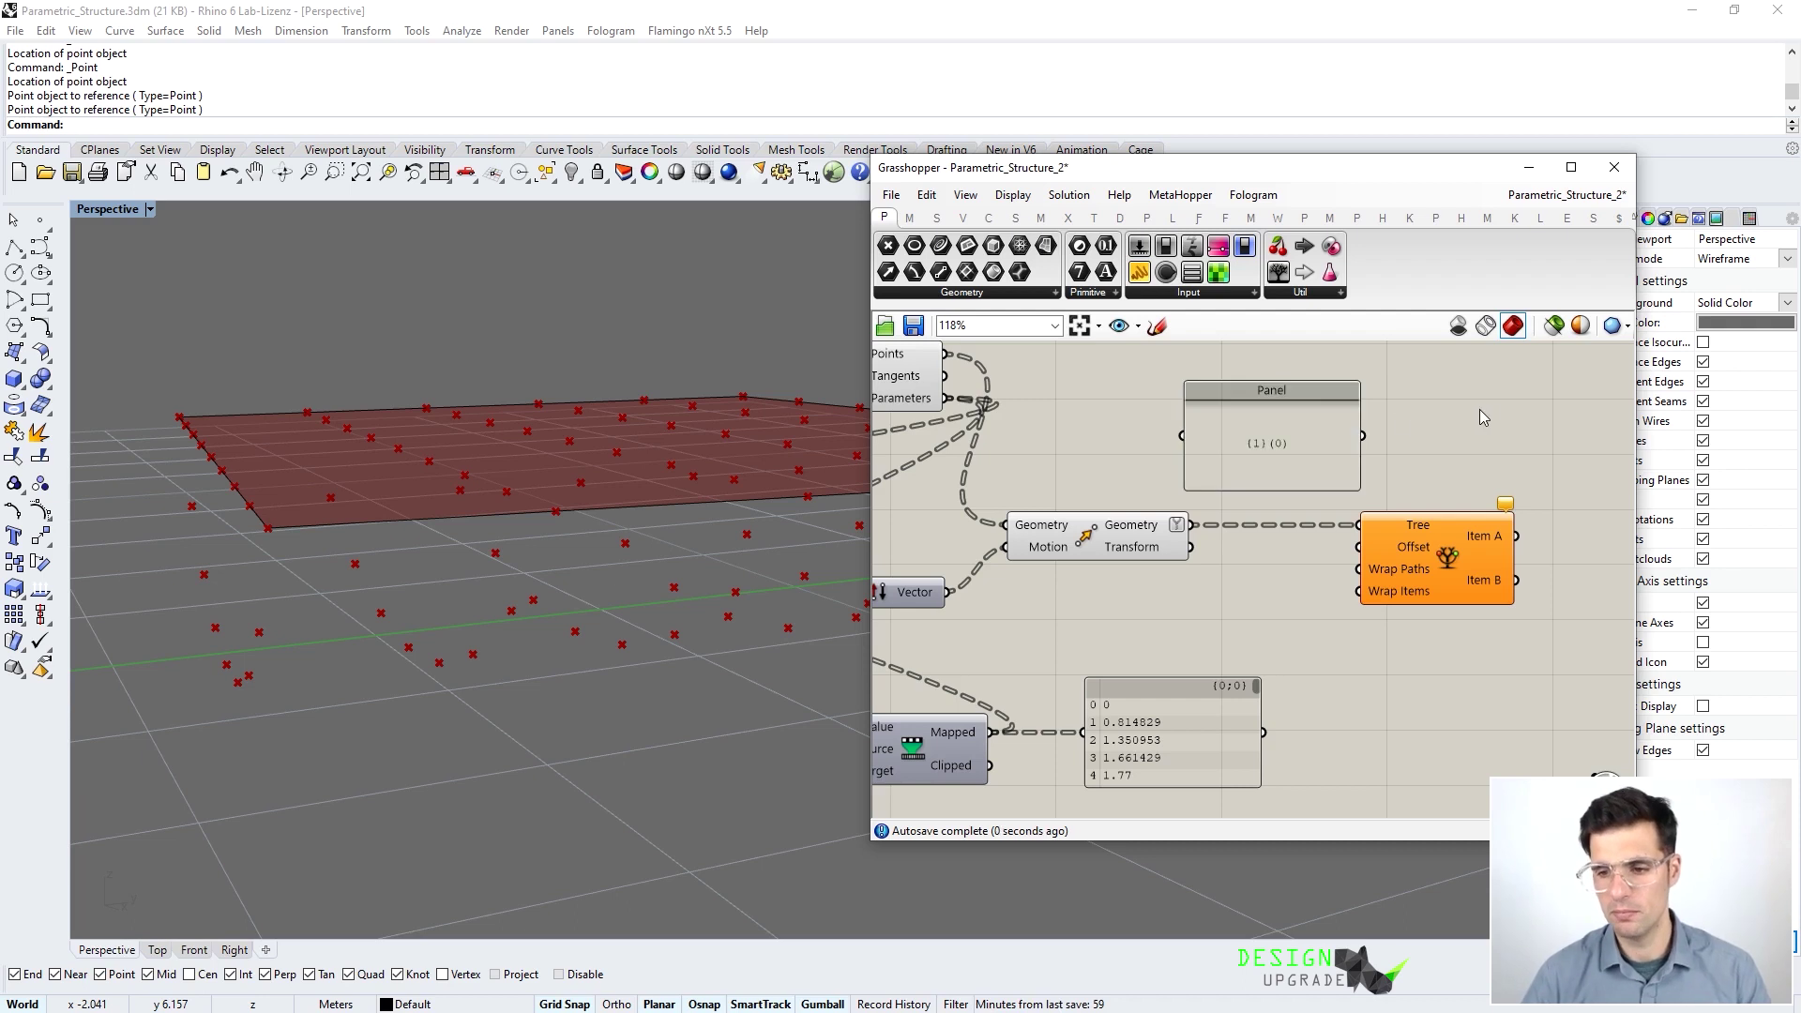
drag(1360, 383, 1360, 547)
mouse_move(1485, 542)
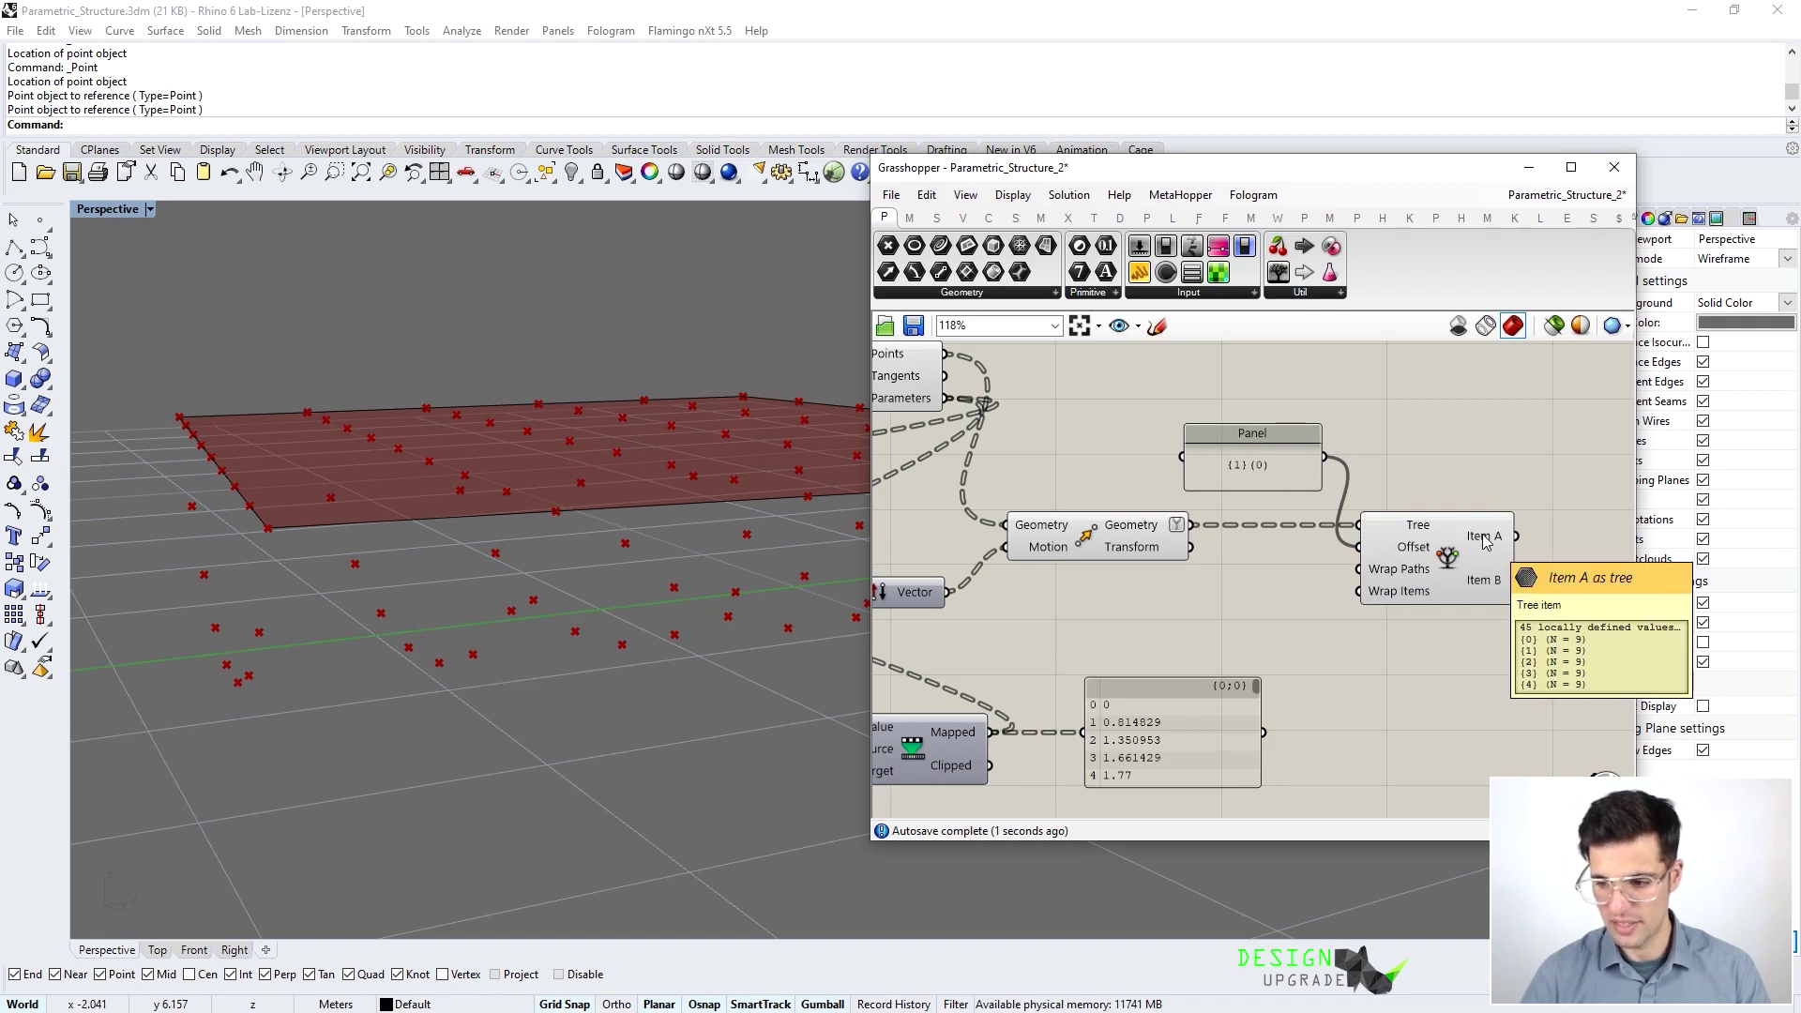
mouse_move(1485, 585)
Place an Addition component after Relative Item and wire Item A into A and Item B into B
right_drag(1463, 443, 1212, 441)
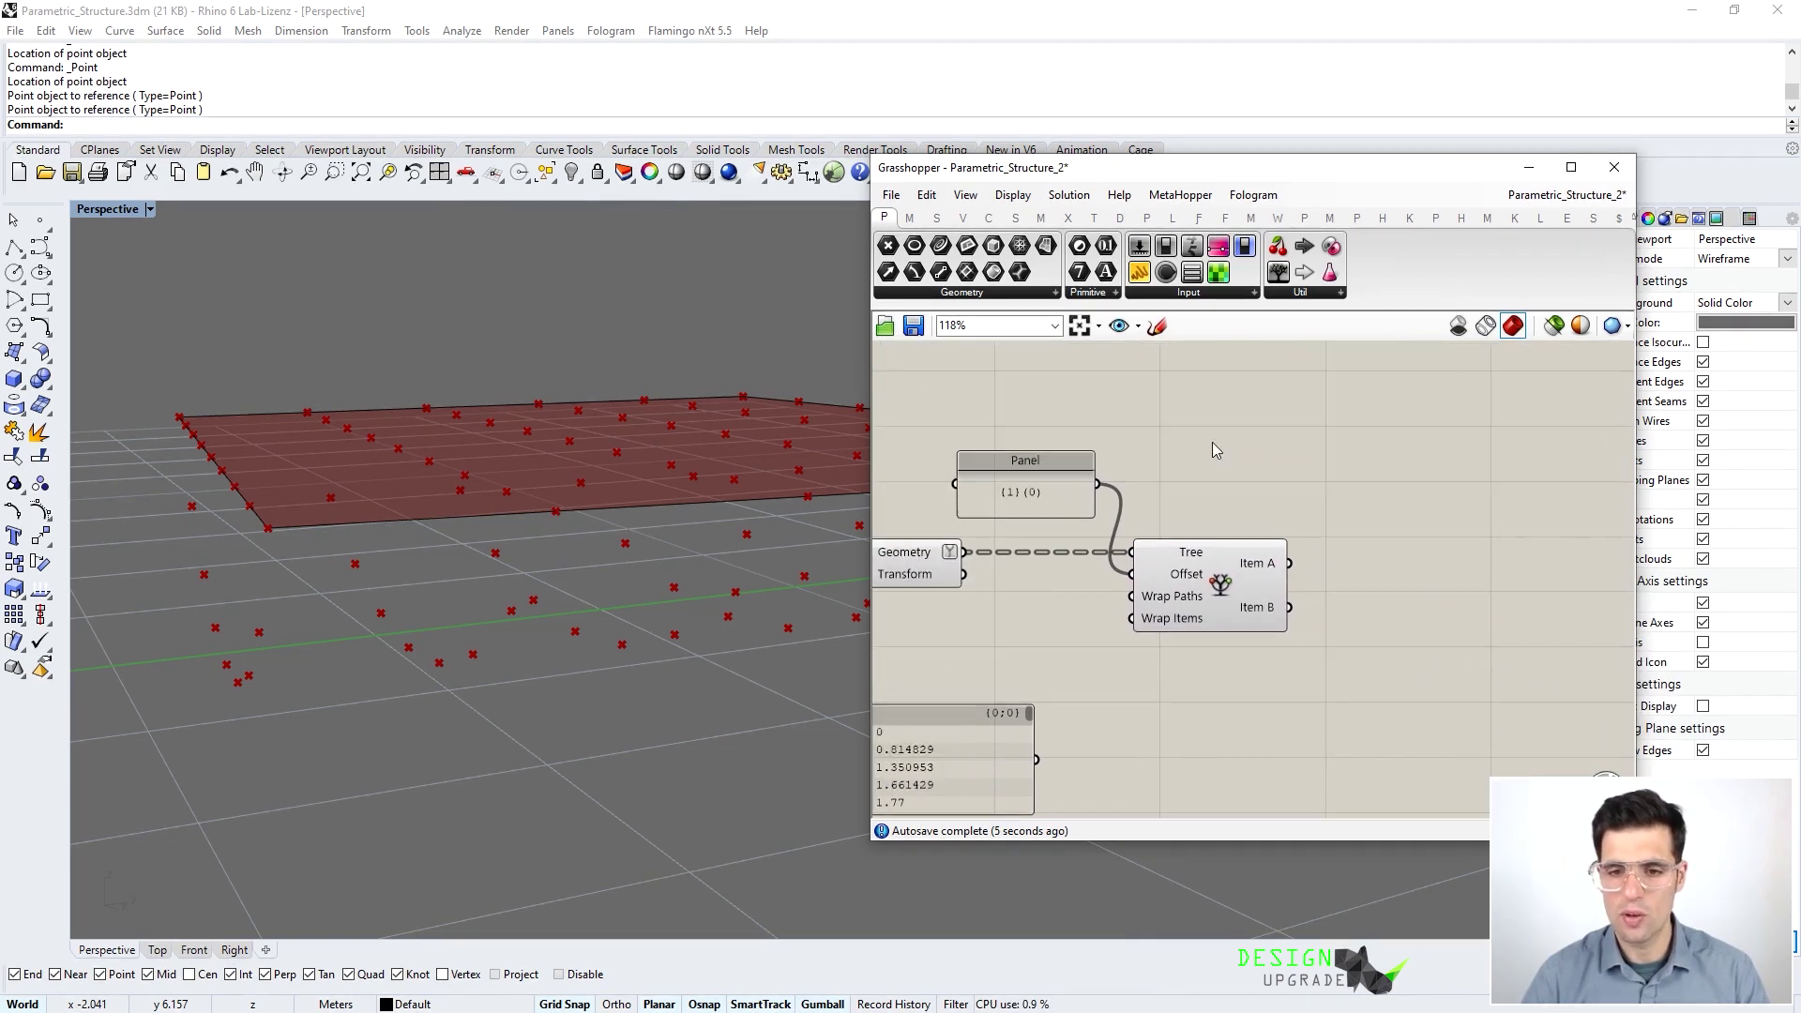
click(912, 219)
drag(1005, 265, 1400, 526)
drag(1291, 563, 1346, 544)
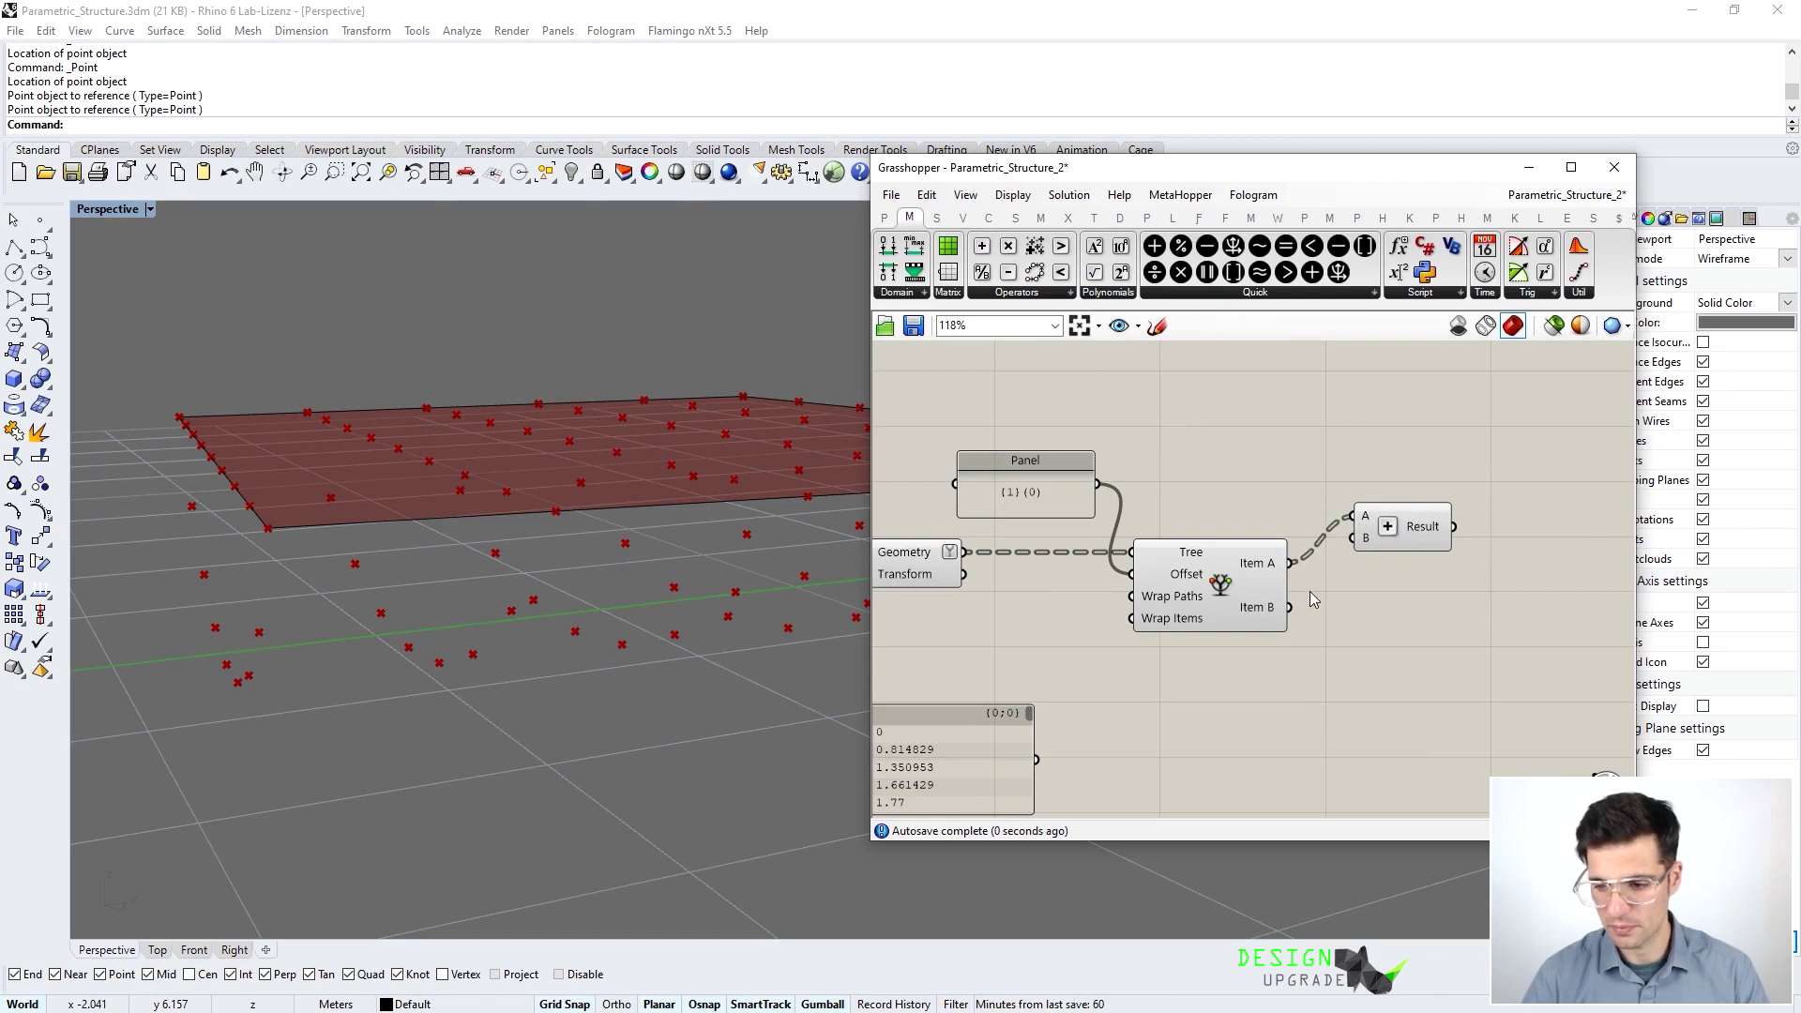
drag(1294, 610, 1358, 540)
drag(1391, 527, 1414, 530)
right_drag(657, 553, 638, 600)
Divide the Addition result by a Number Slider of 2 using a Division component, and line the math components up
click(1539, 553)
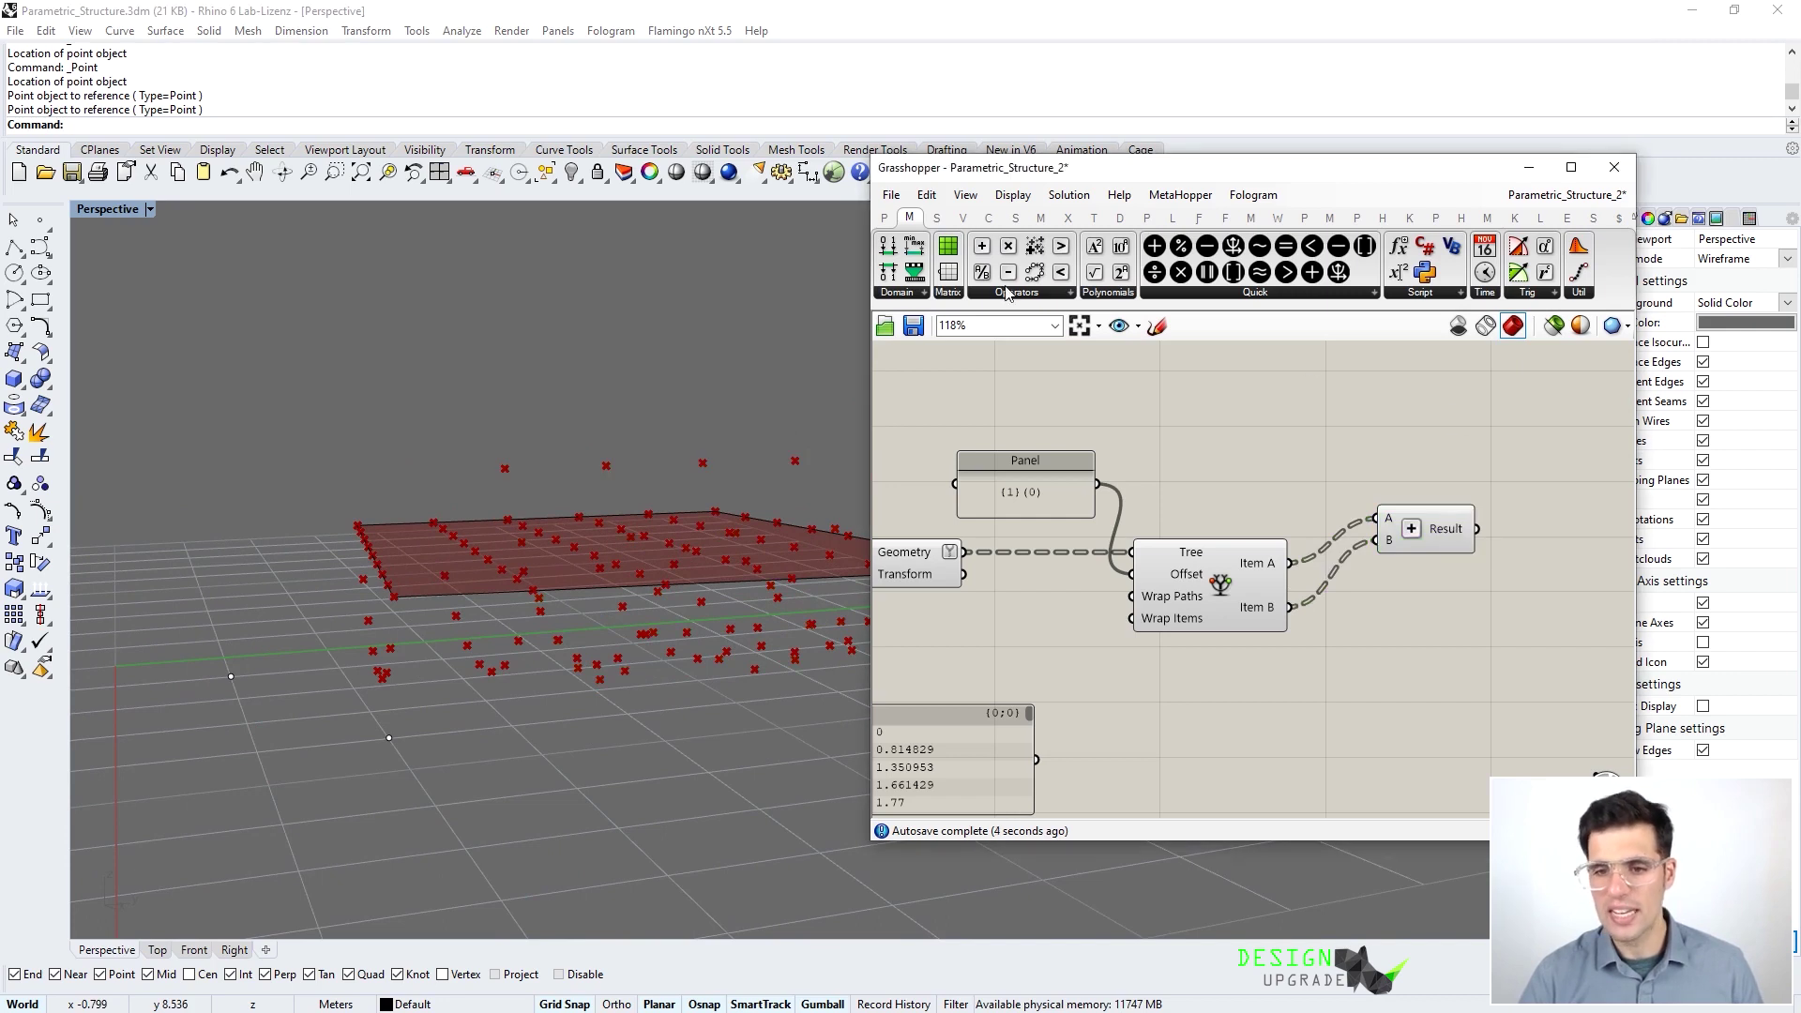
drag(982, 272, 1529, 591)
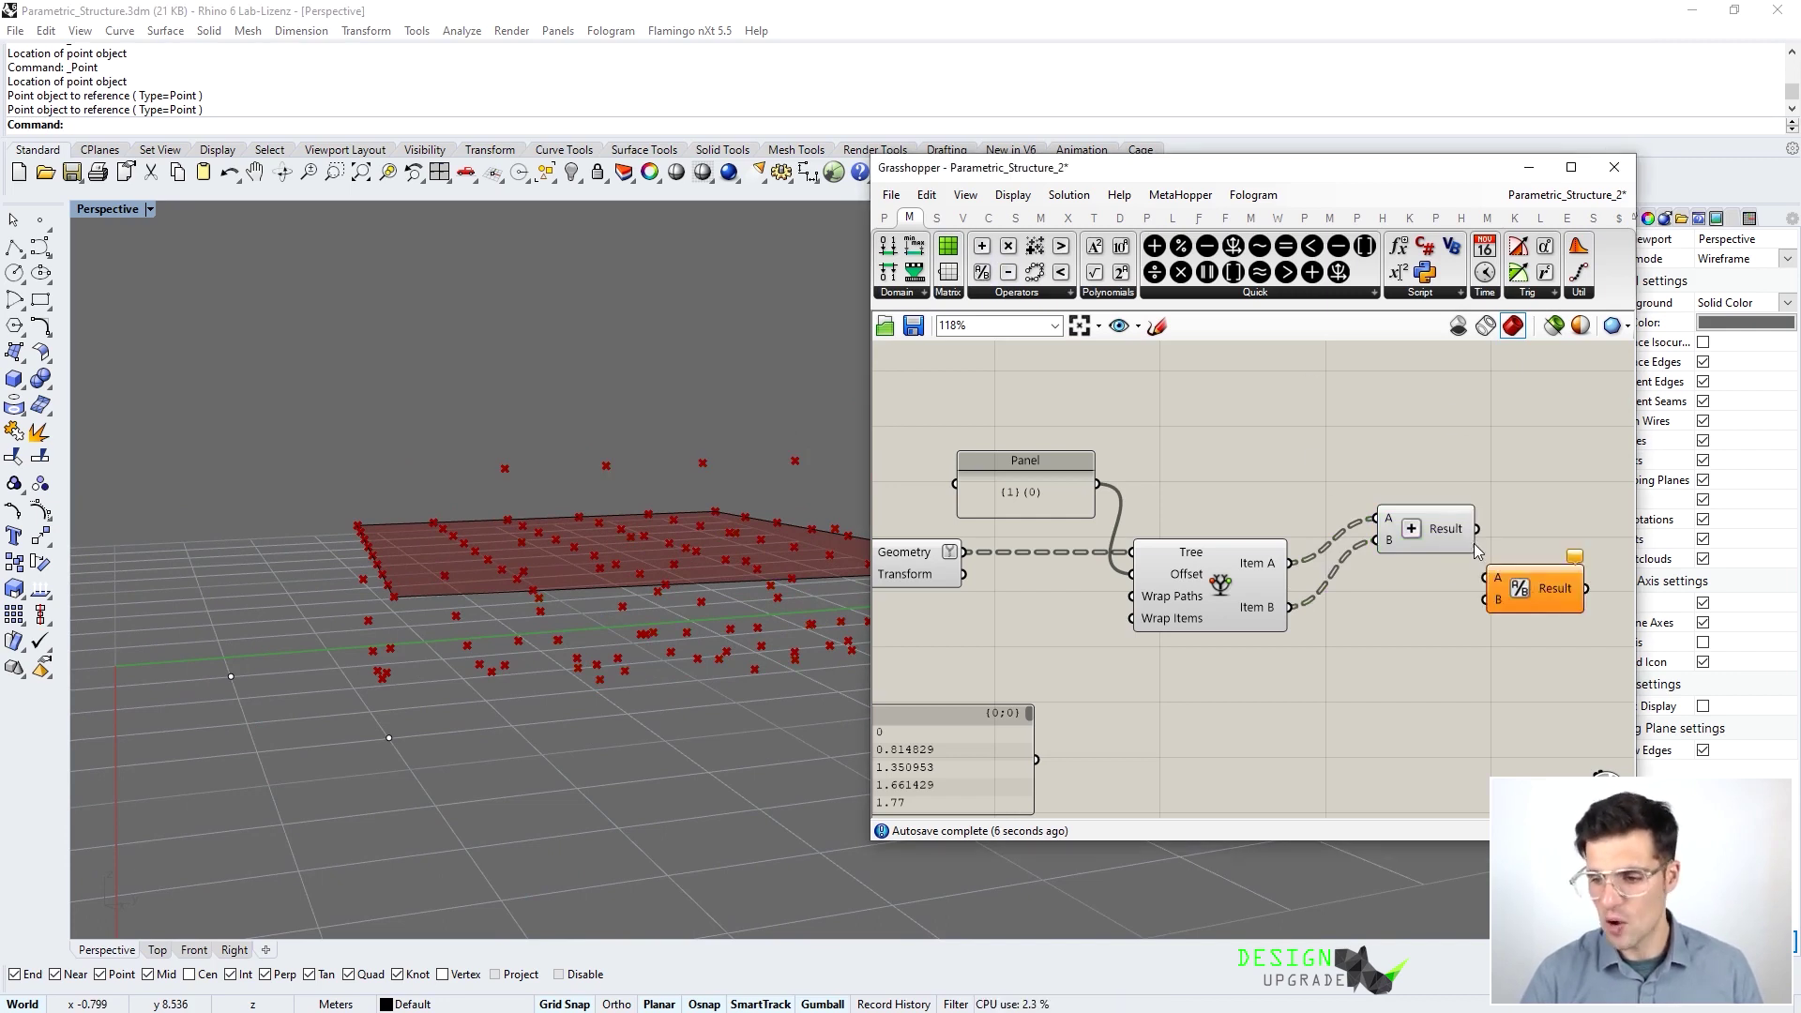
drag(1478, 531, 1486, 578)
double_click(1434, 640)
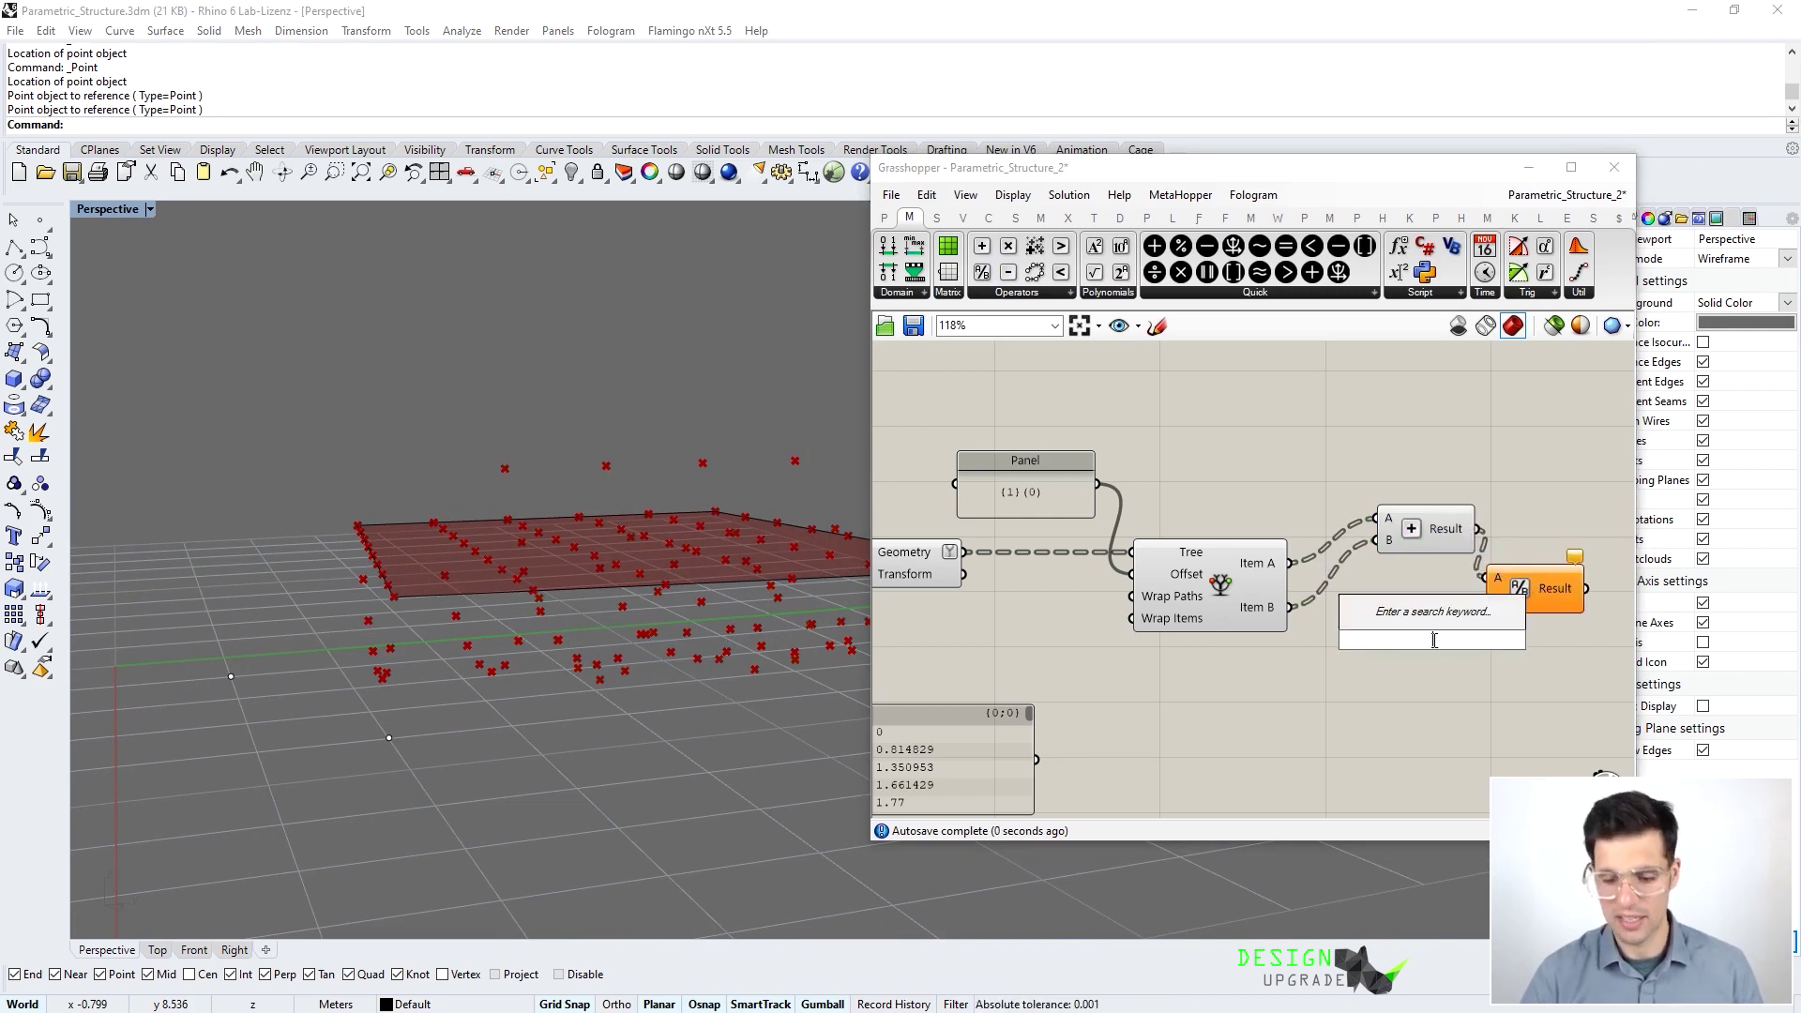
text(2)
key(Return)
drag(1394, 647, 1282, 713)
drag(1435, 707, 1577, 577)
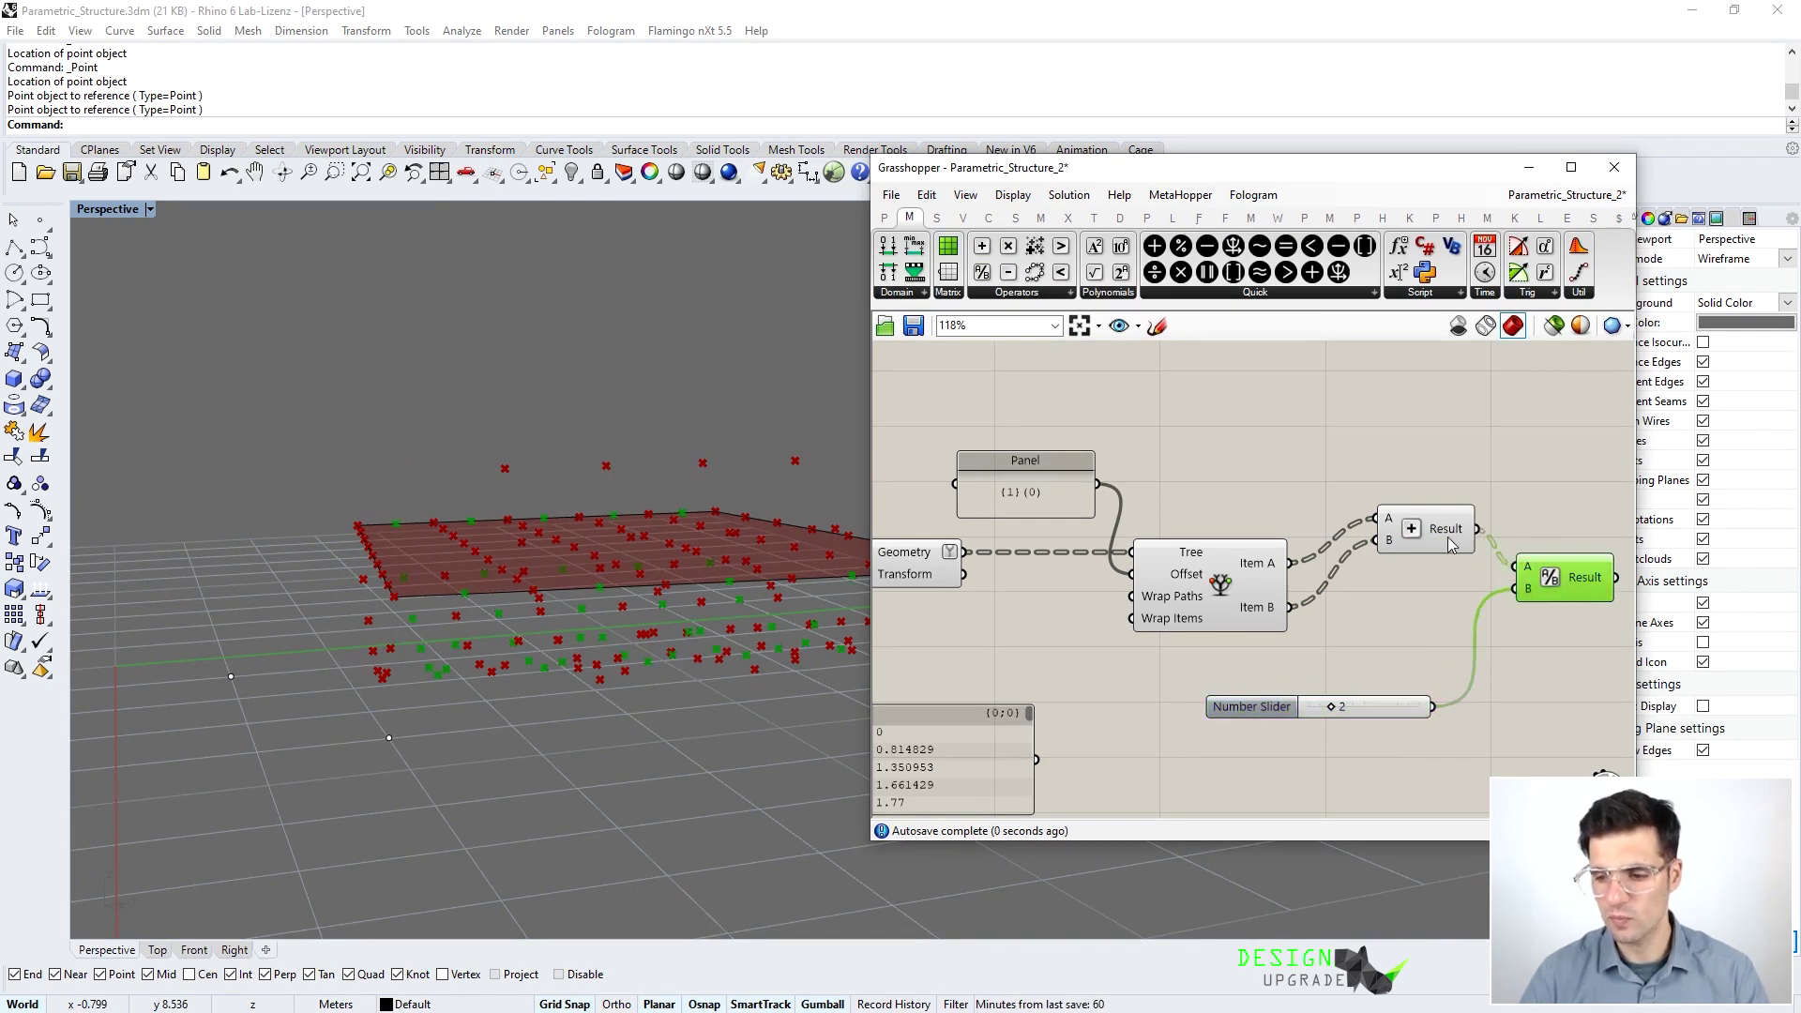
drag(1450, 540, 1421, 586)
drag(1556, 582, 1552, 589)
click(1522, 545)
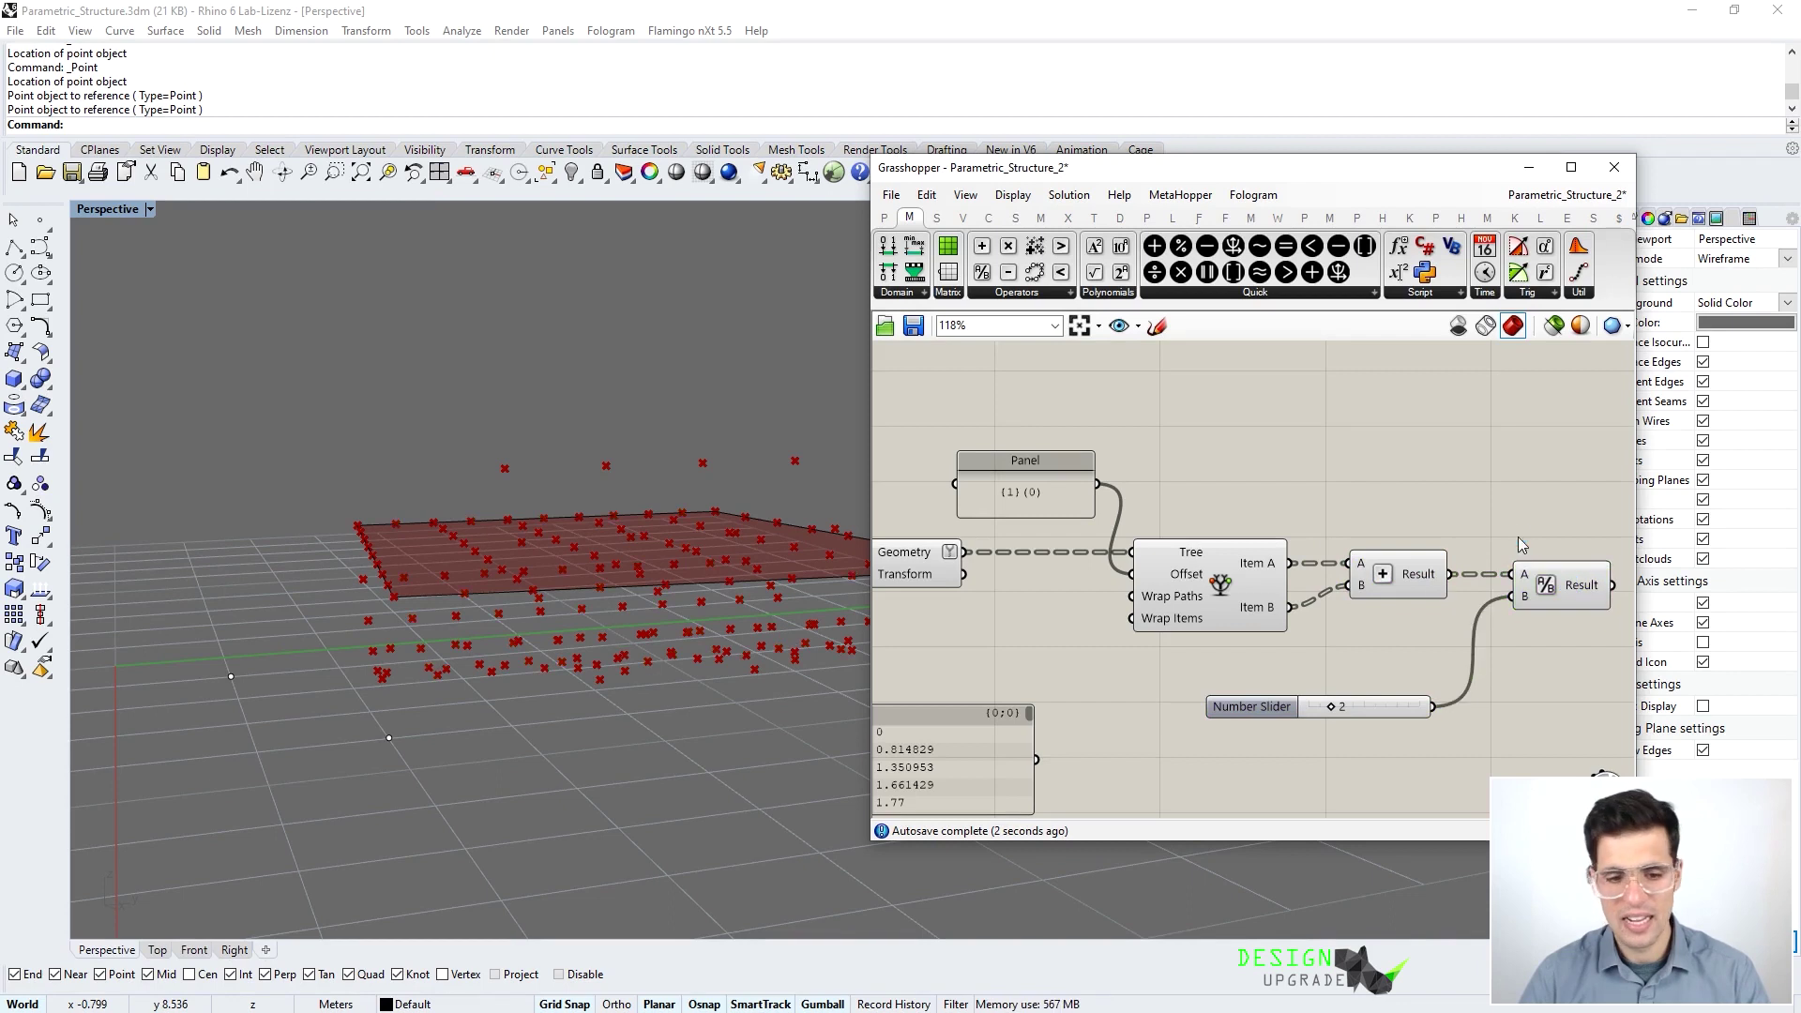
Turn off the preview of the Move and Relative Item components, and inspect the remaining points in the viewport
right_drag(1398, 638, 1348, 564)
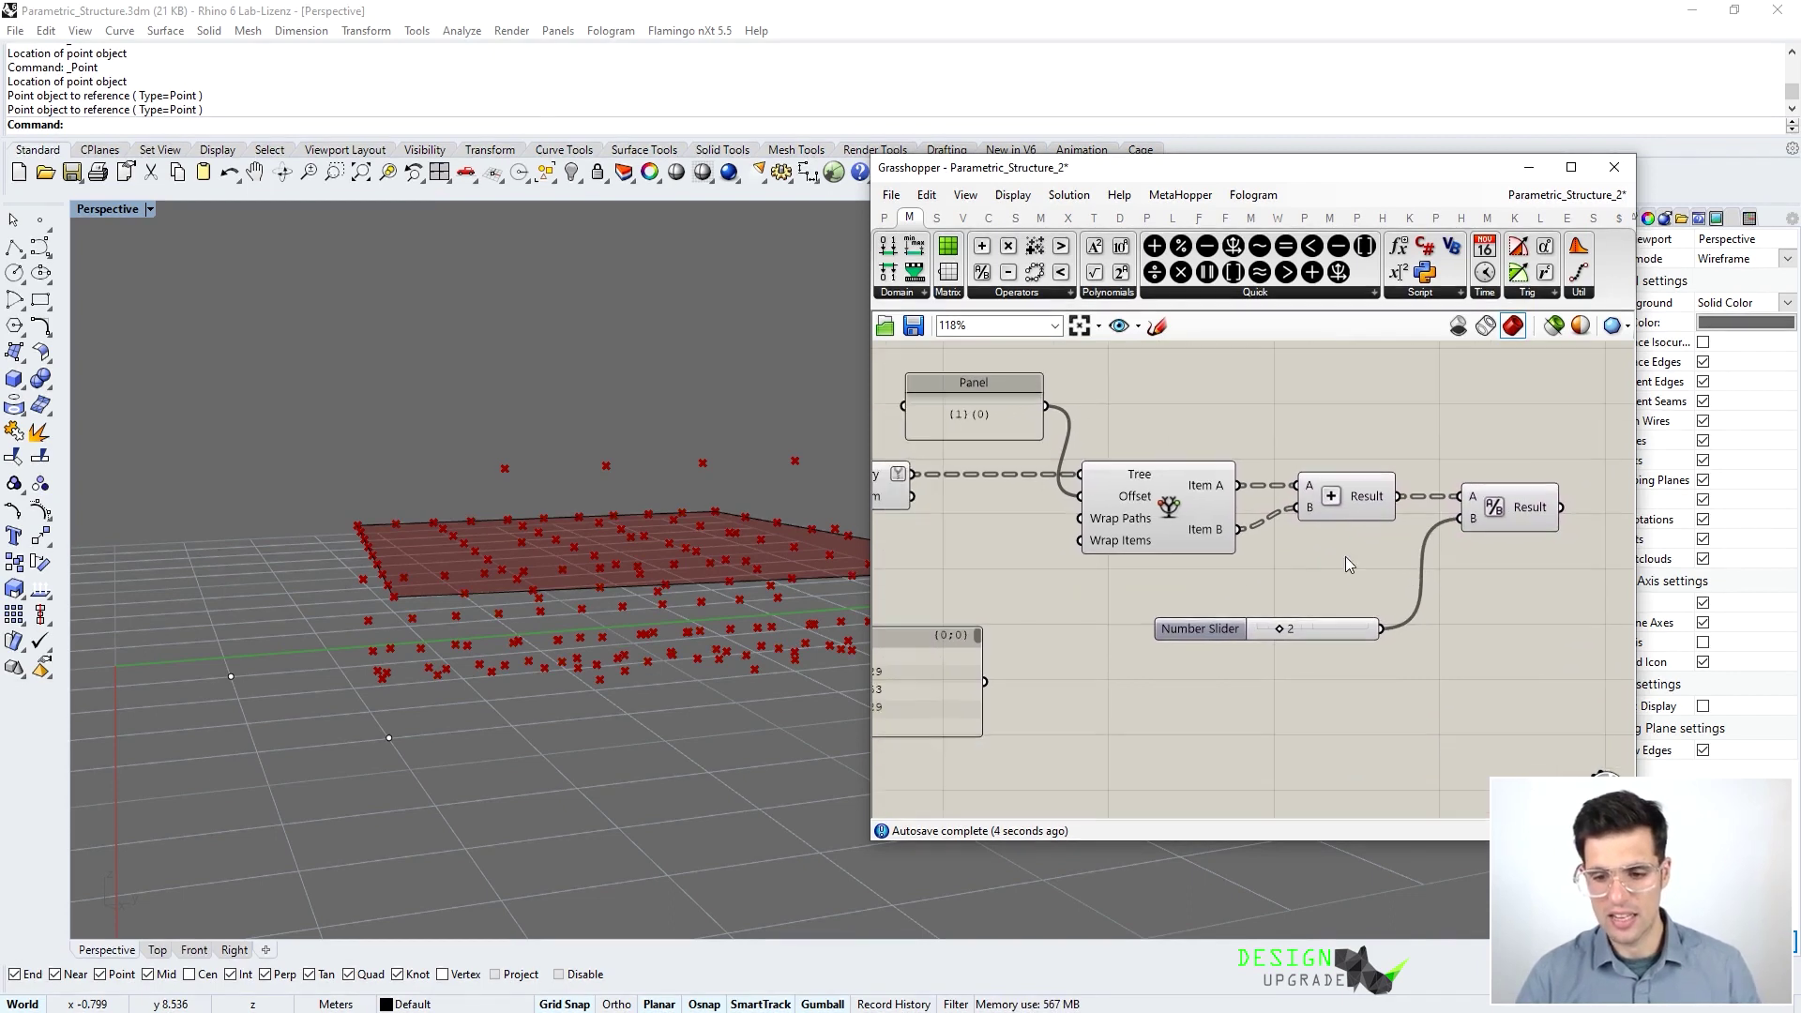
right_drag(1139, 500, 1429, 519)
click(1134, 510)
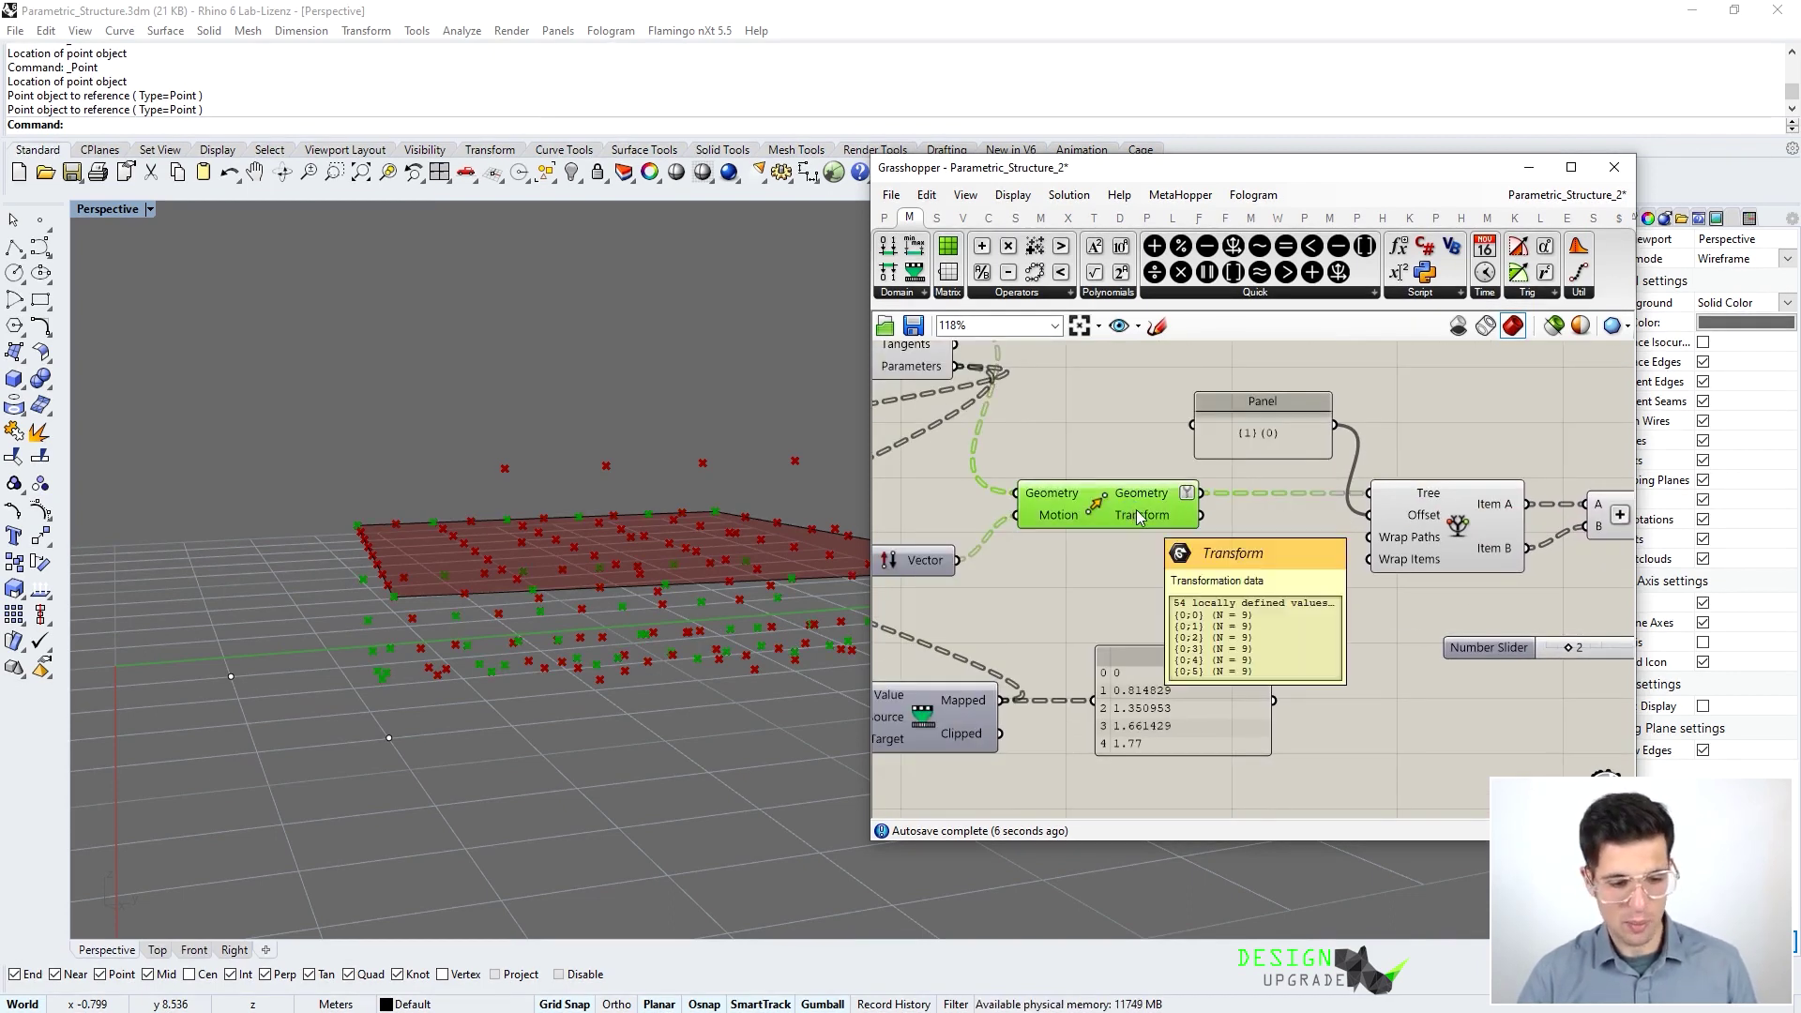
click(1465, 515)
click(1332, 601)
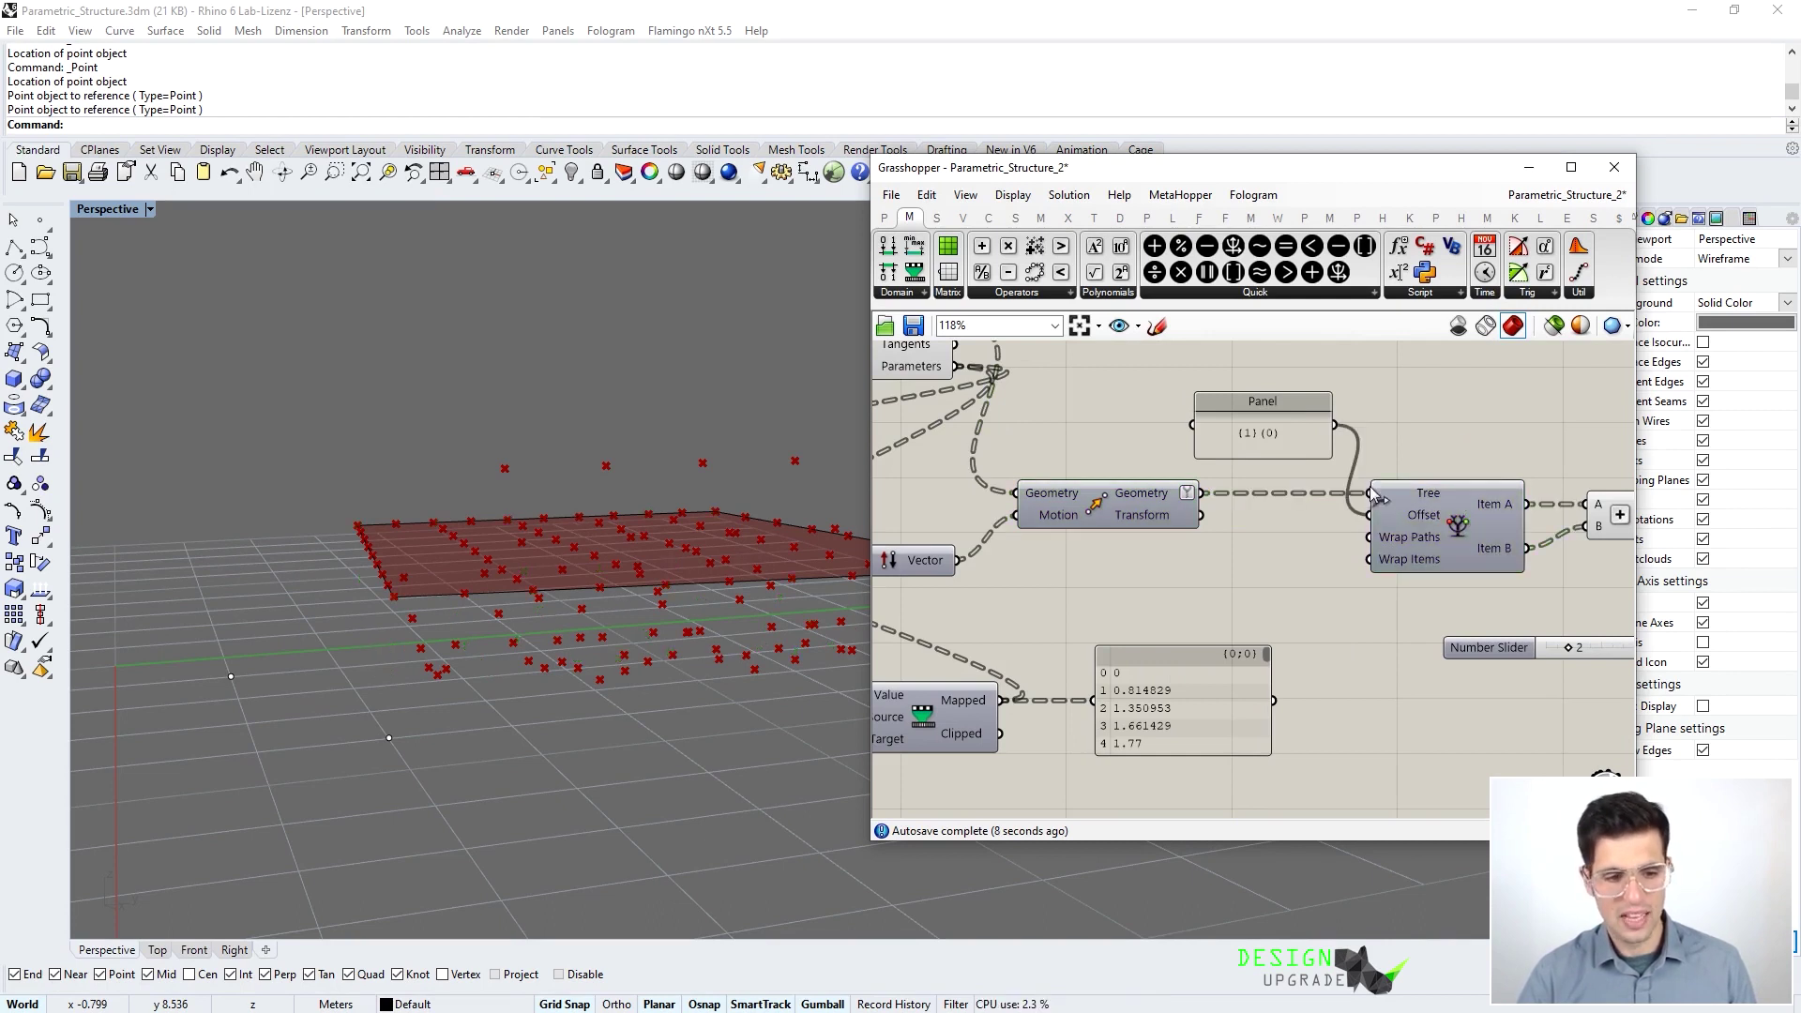
right_drag(844, 676, 272, 532)
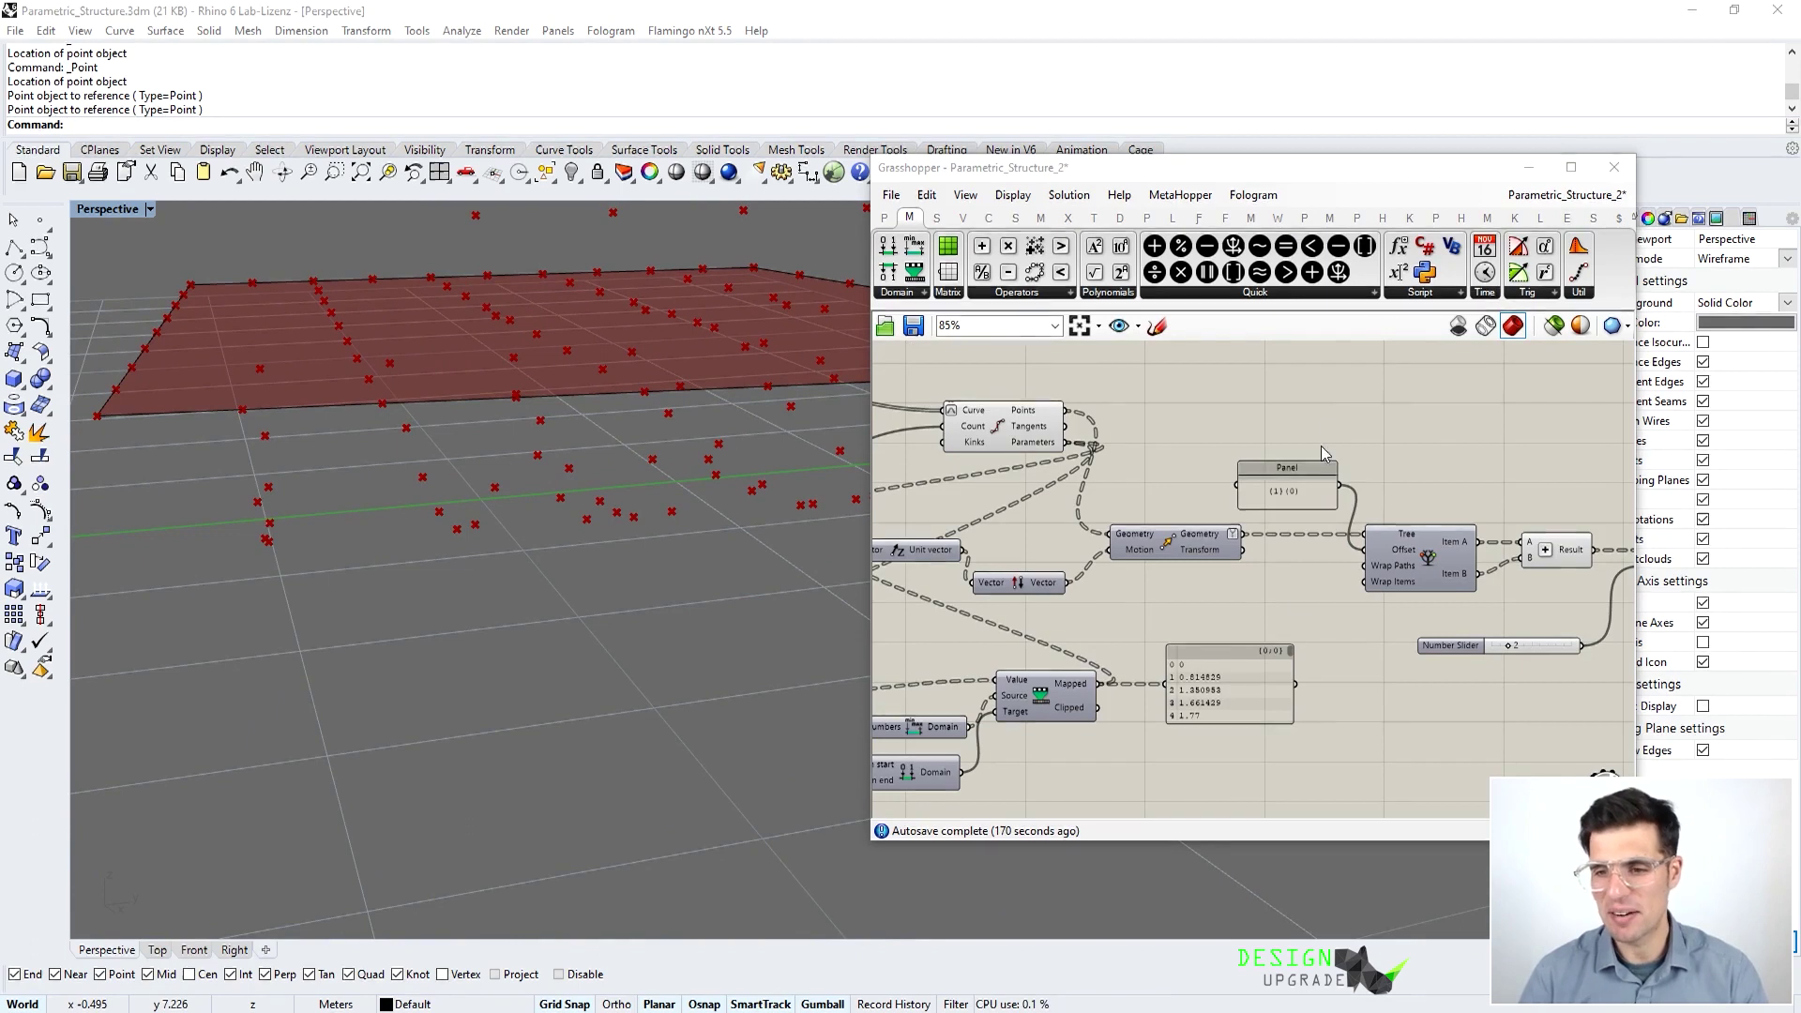
Add a Point List component and wire Divide Curve's Points output into its Points input
double_click(1435, 446)
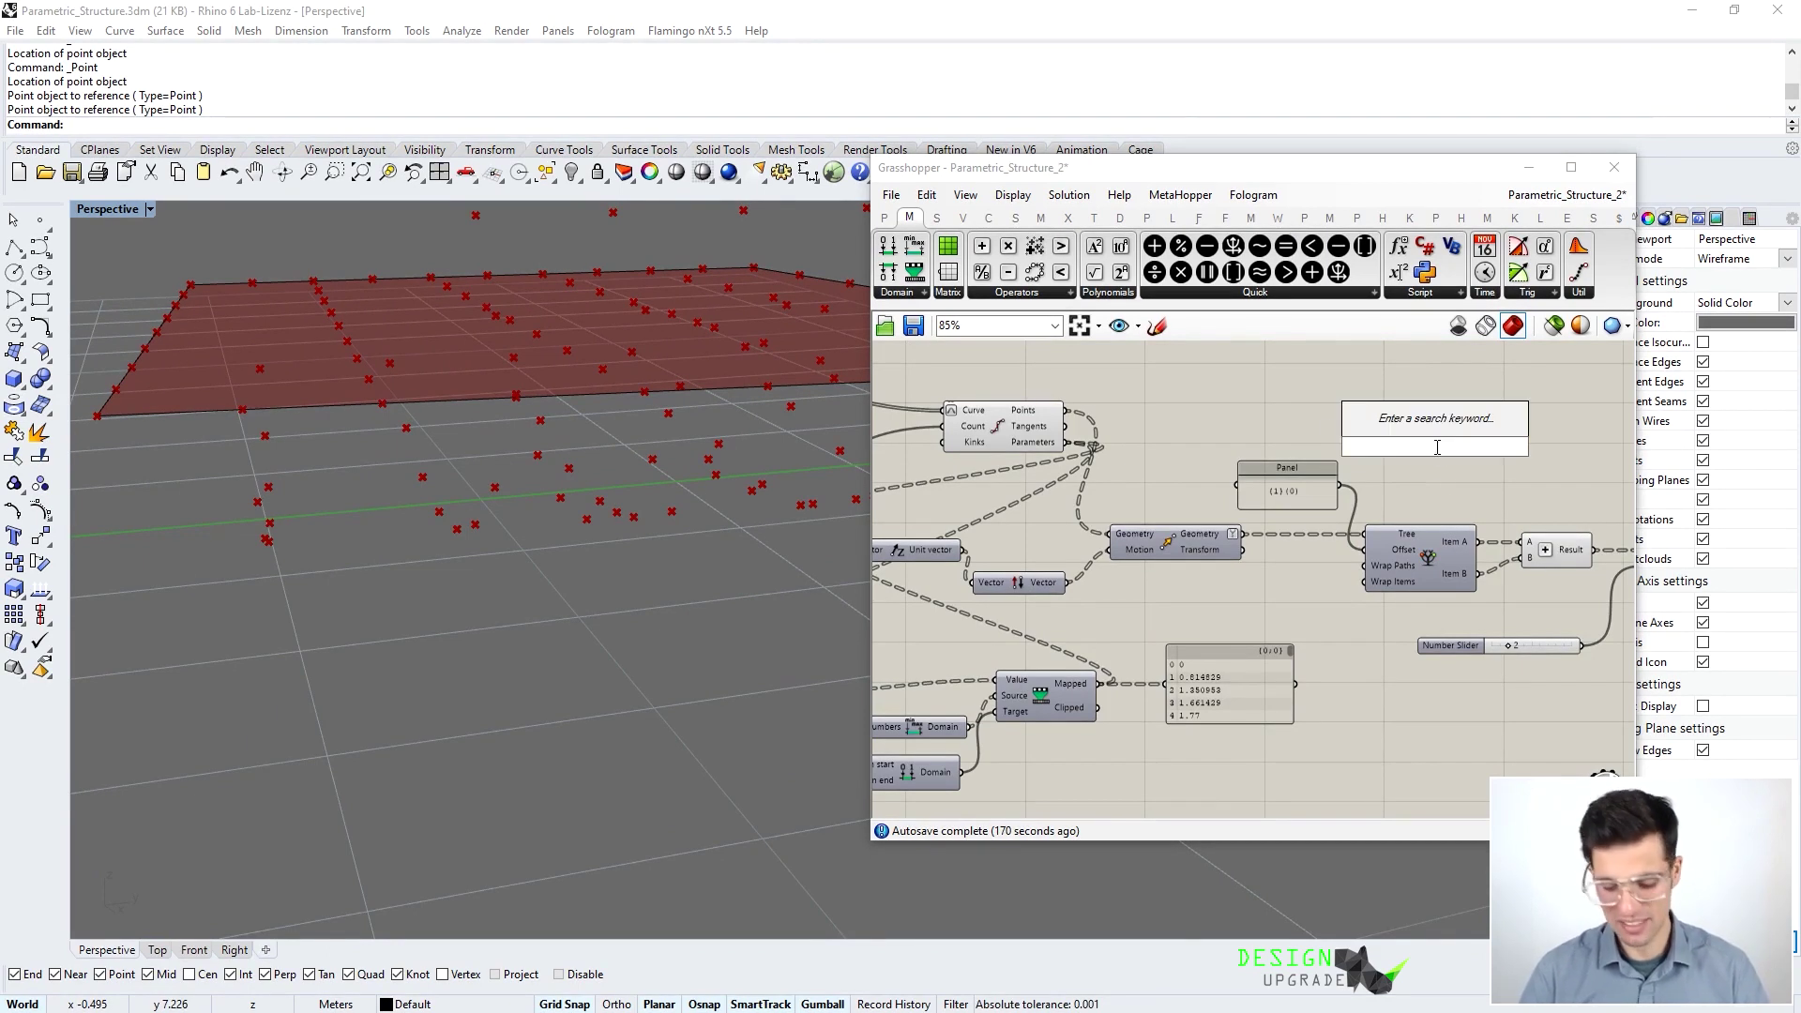
text(point)
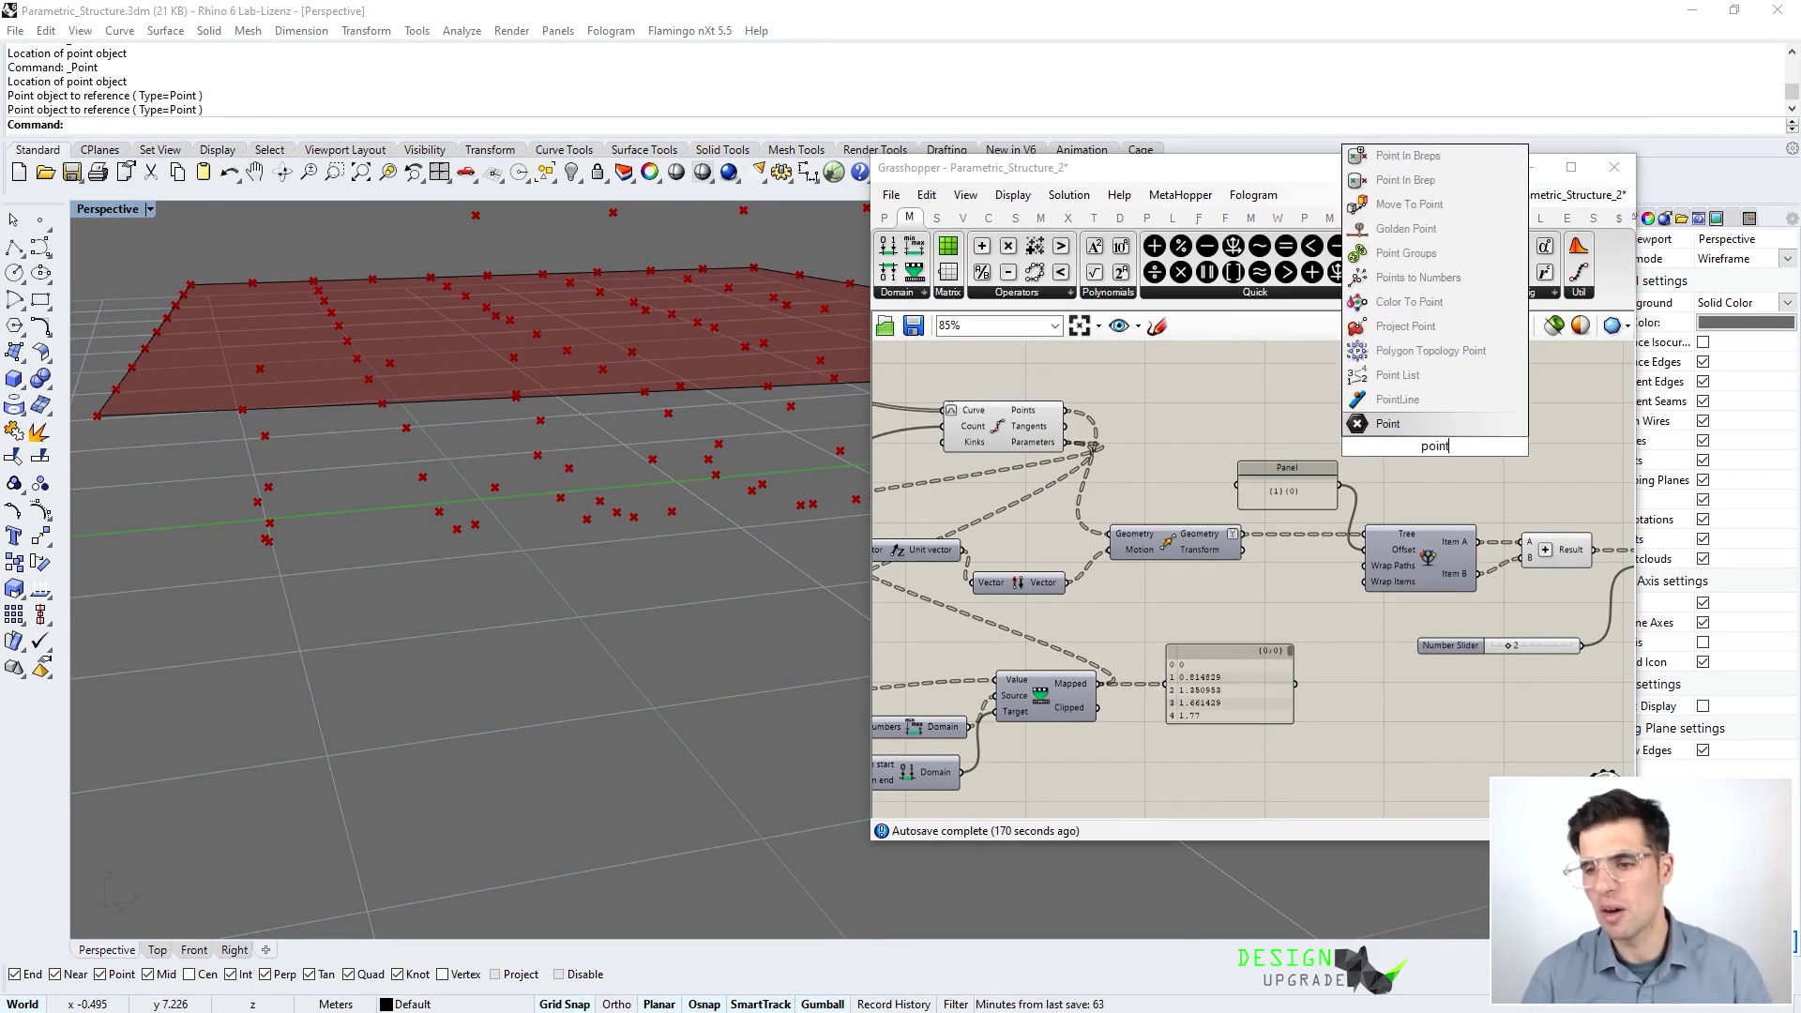
click(1461, 373)
scroll(1449, 413, down, 2)
right_drag(1446, 414, 1308, 456)
drag(1308, 456, 1144, 455)
drag(1033, 451, 1117, 458)
Add a Number Slider set to 0.4 for the Point List's Size input, and arrange the two above the definition
double_click(1088, 398)
text(0.5)
key(Return)
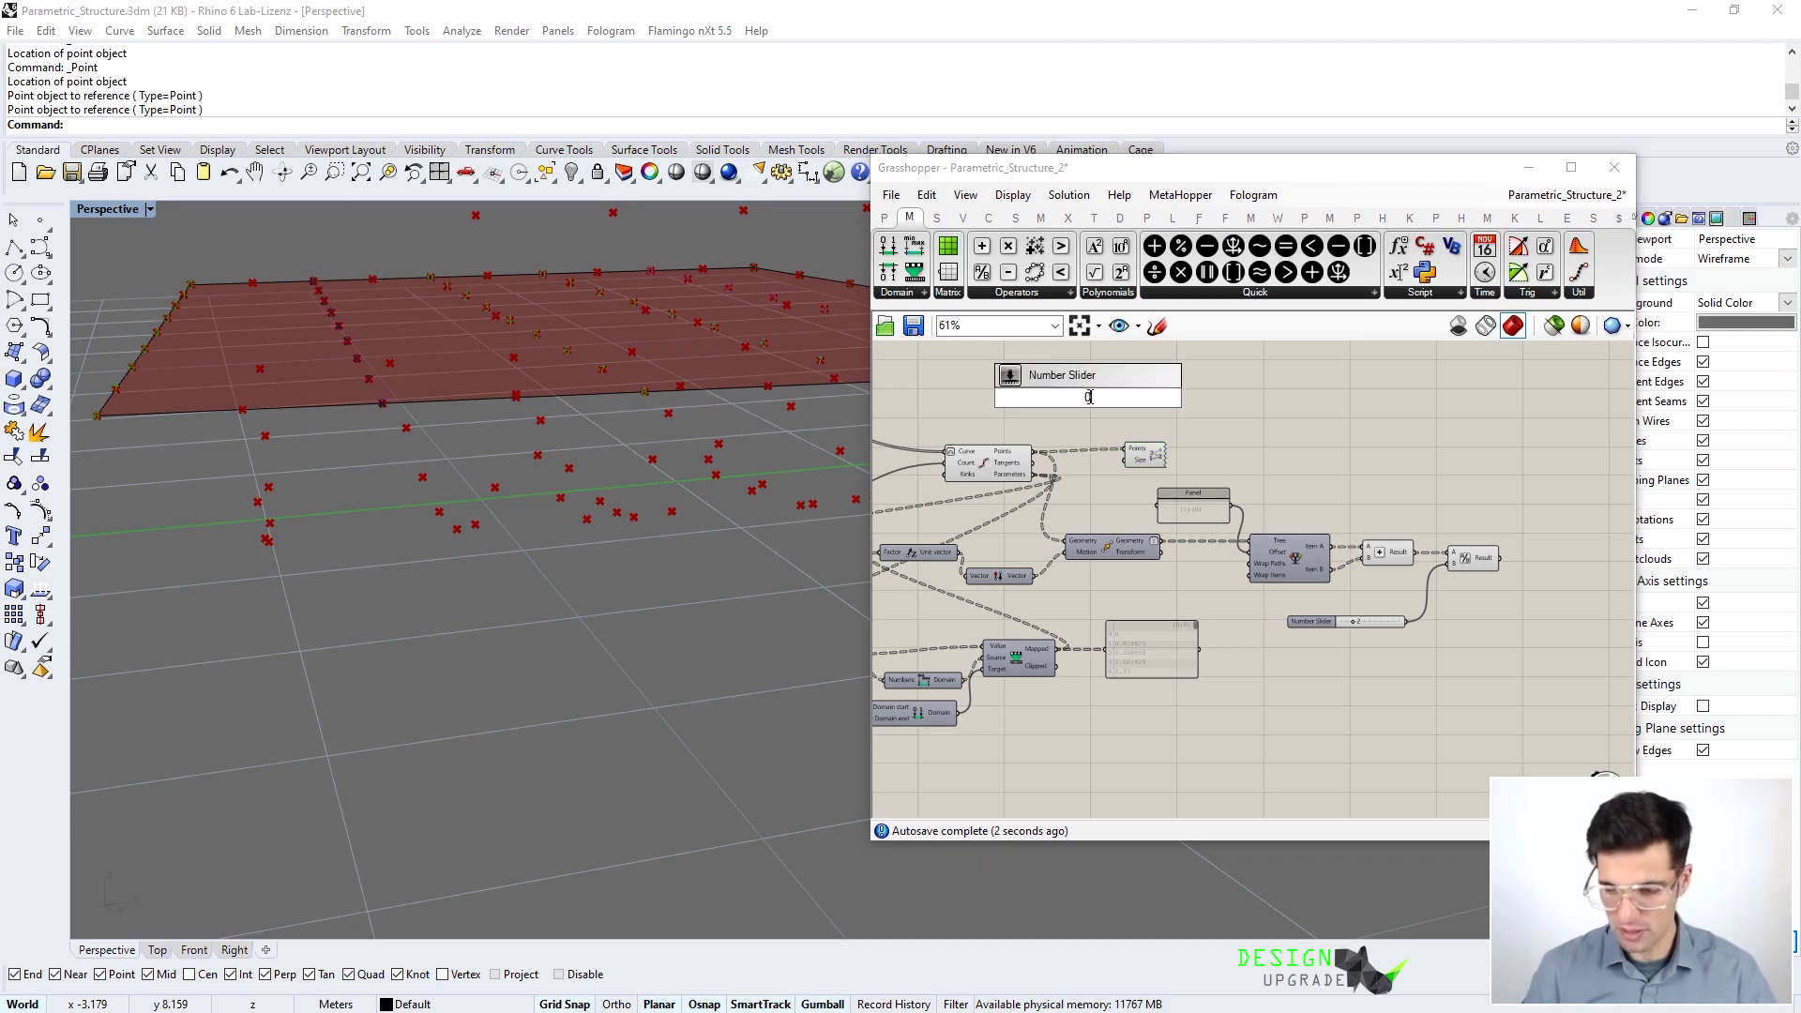
scroll(1107, 404, up, 4)
drag(1146, 398, 1267, 419)
drag(1077, 399, 1067, 399)
Duplicate the Point List for the Division result using the same size slider, and compare both sets of point indices in the viewport
scroll(1137, 383, down, 3)
drag(1247, 405, 1583, 500)
click(1542, 466)
right_drag(214, 439, 706, 636)
scroll(349, 457, down, 5)
scroll(706, 636, up, 5)
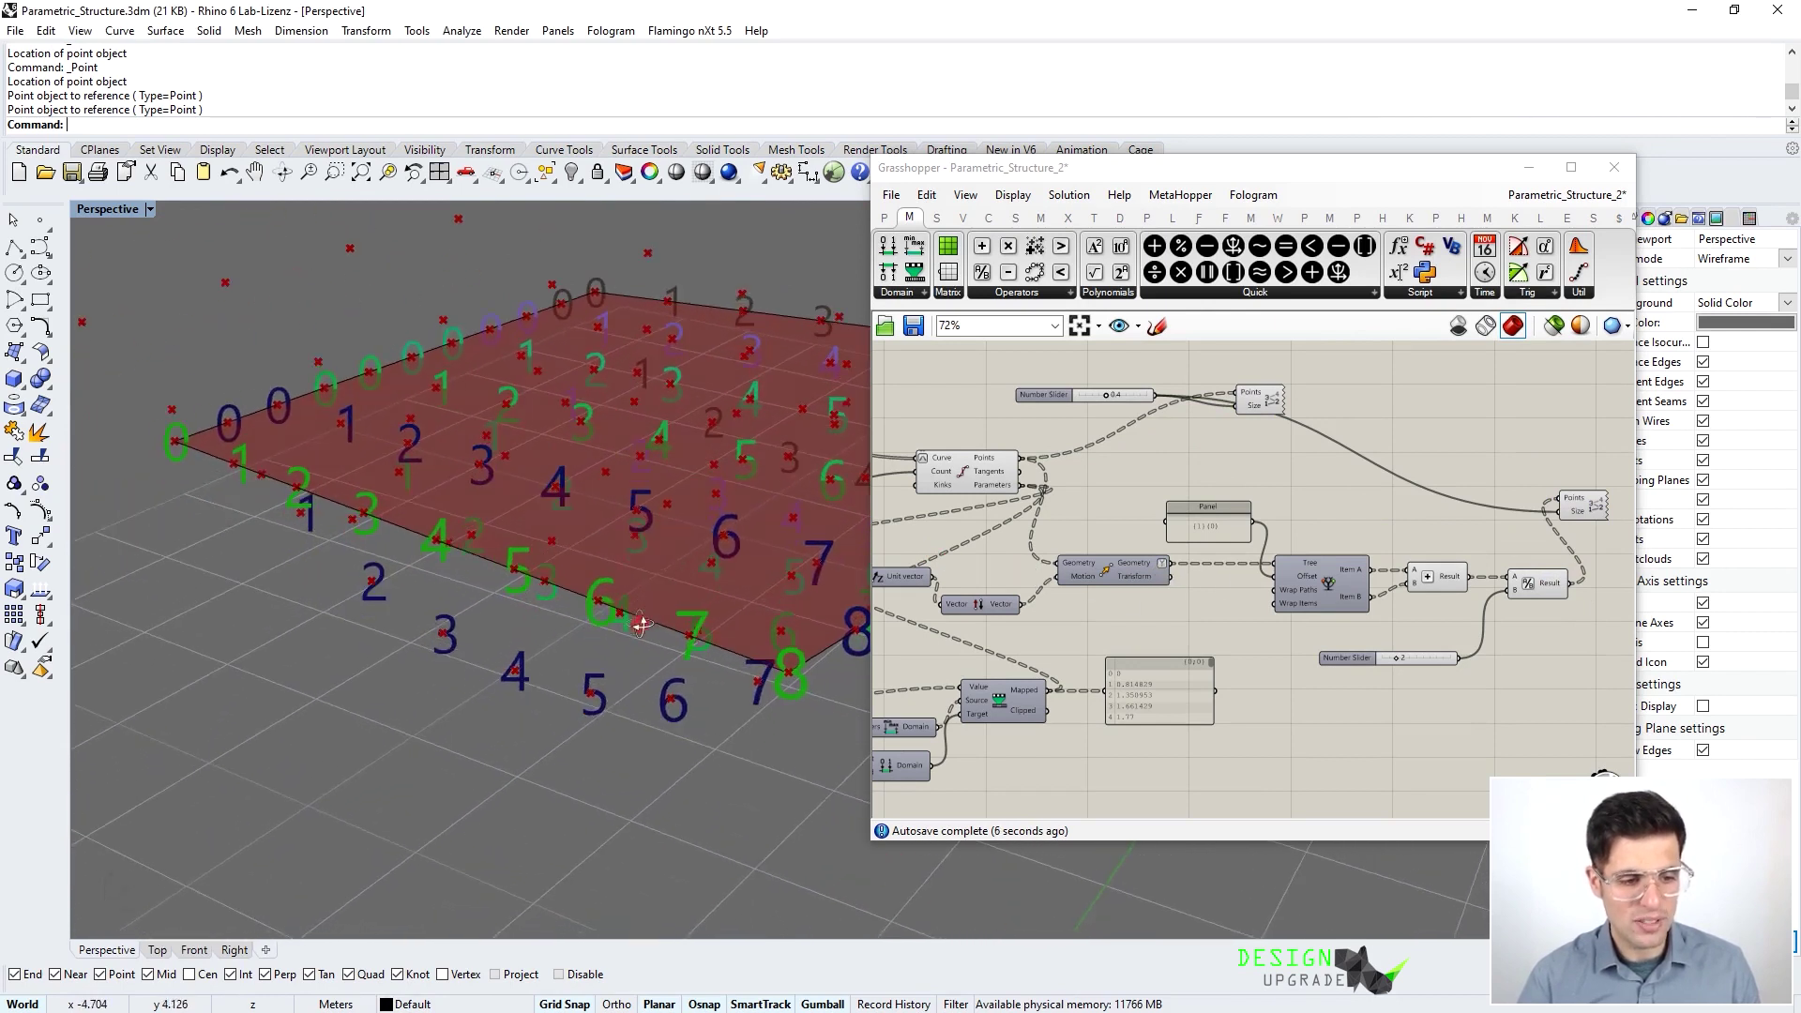
right_drag(510, 379, 485, 376)
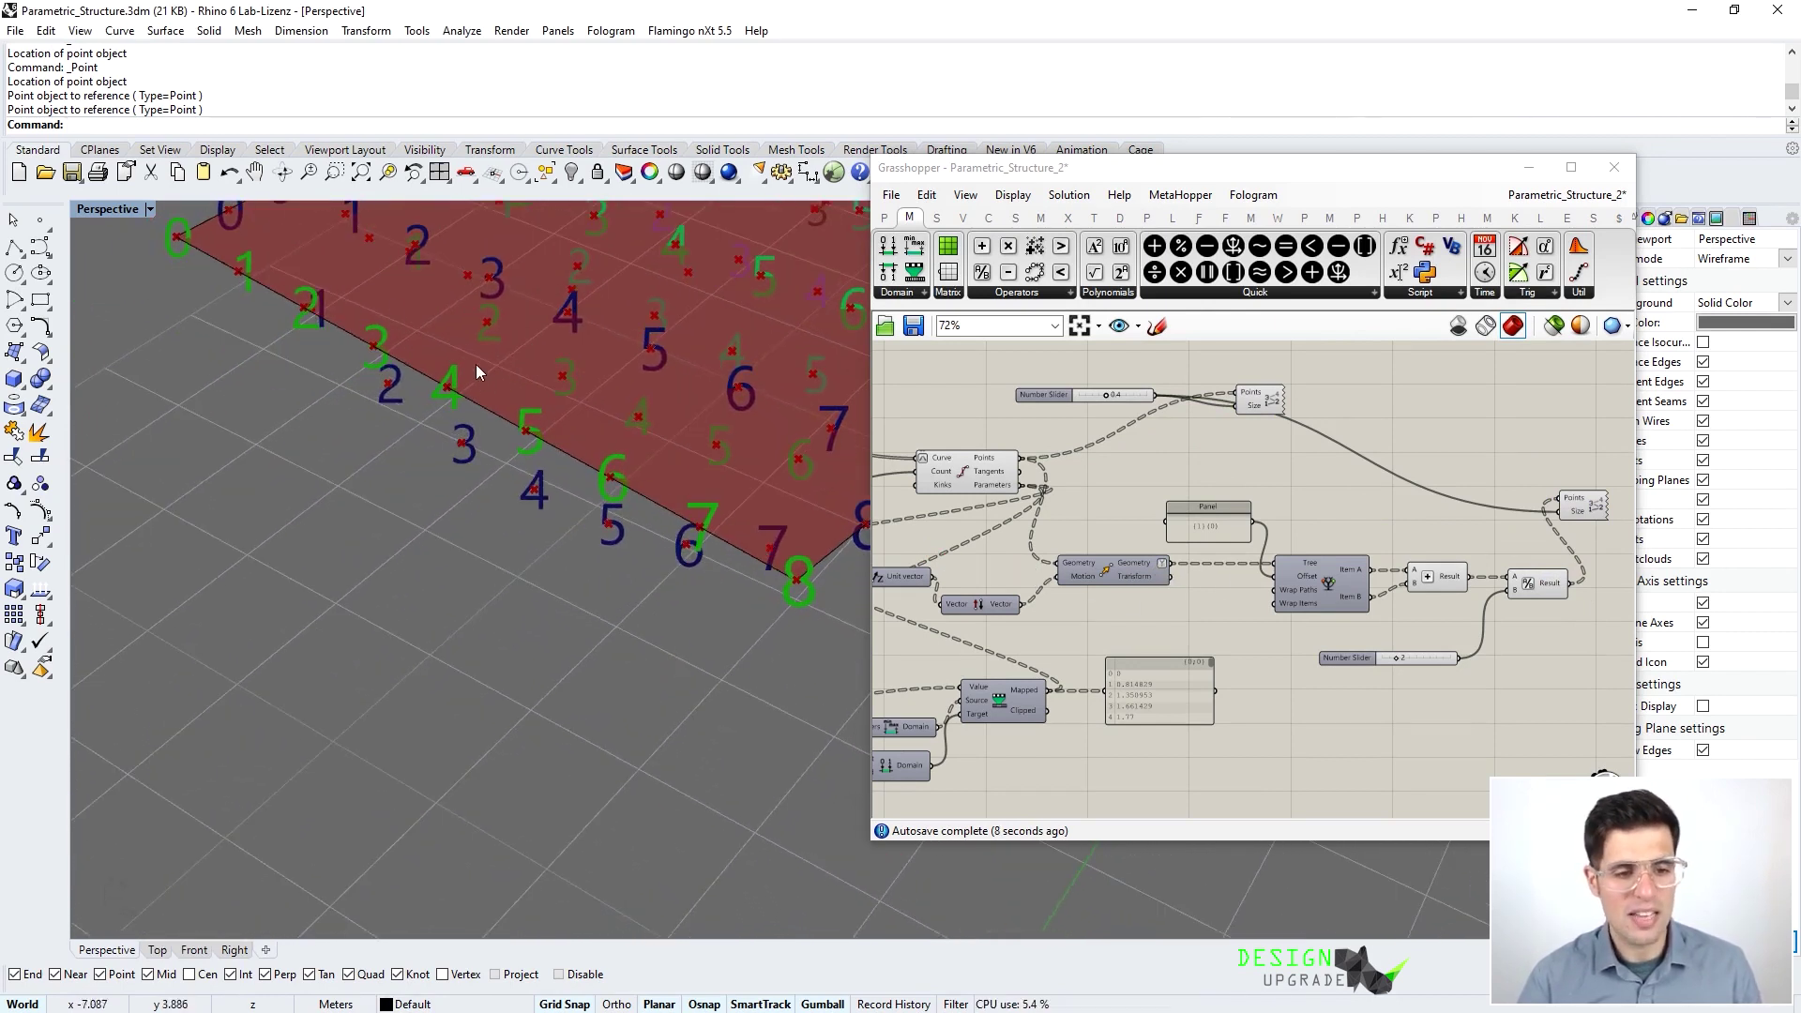
Check the point indices at the surface's corner, and add a Cull Pattern component above the Division component
scroll(366, 295, up, 4)
shift+right_drag(469, 506, 550, 710)
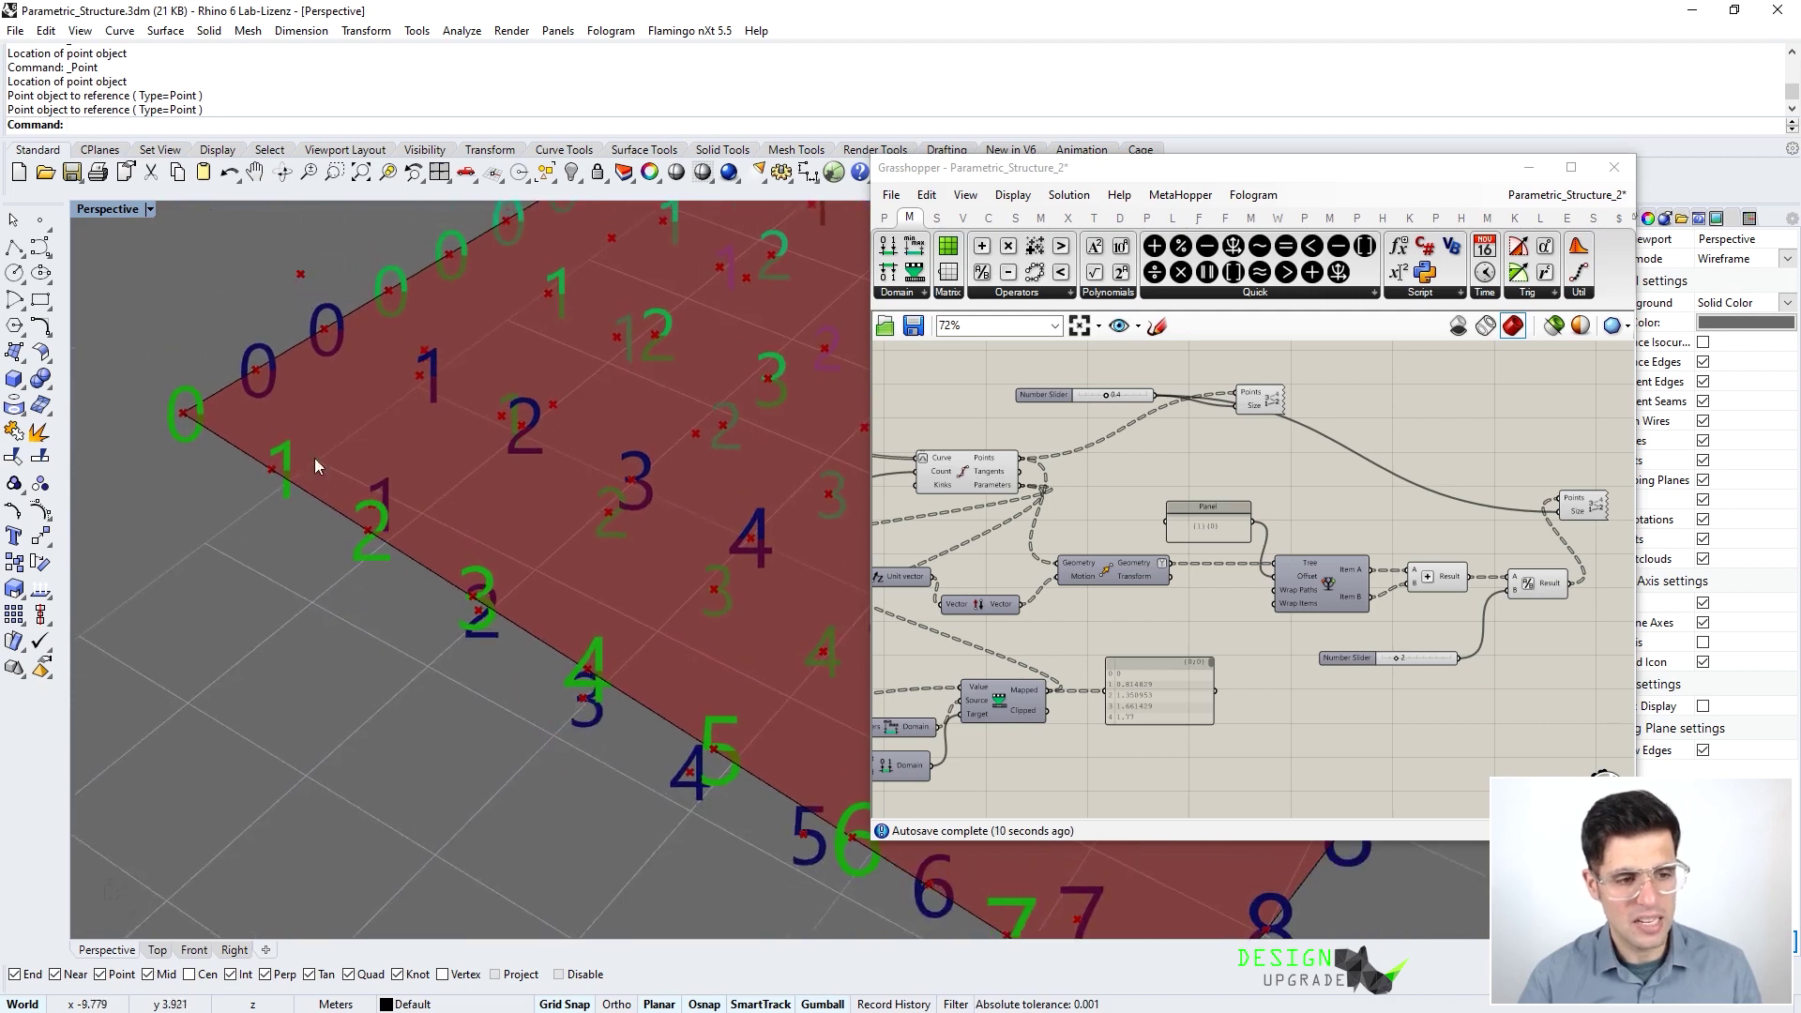
right_drag(295, 377, 527, 691)
scroll(362, 655, up, 6)
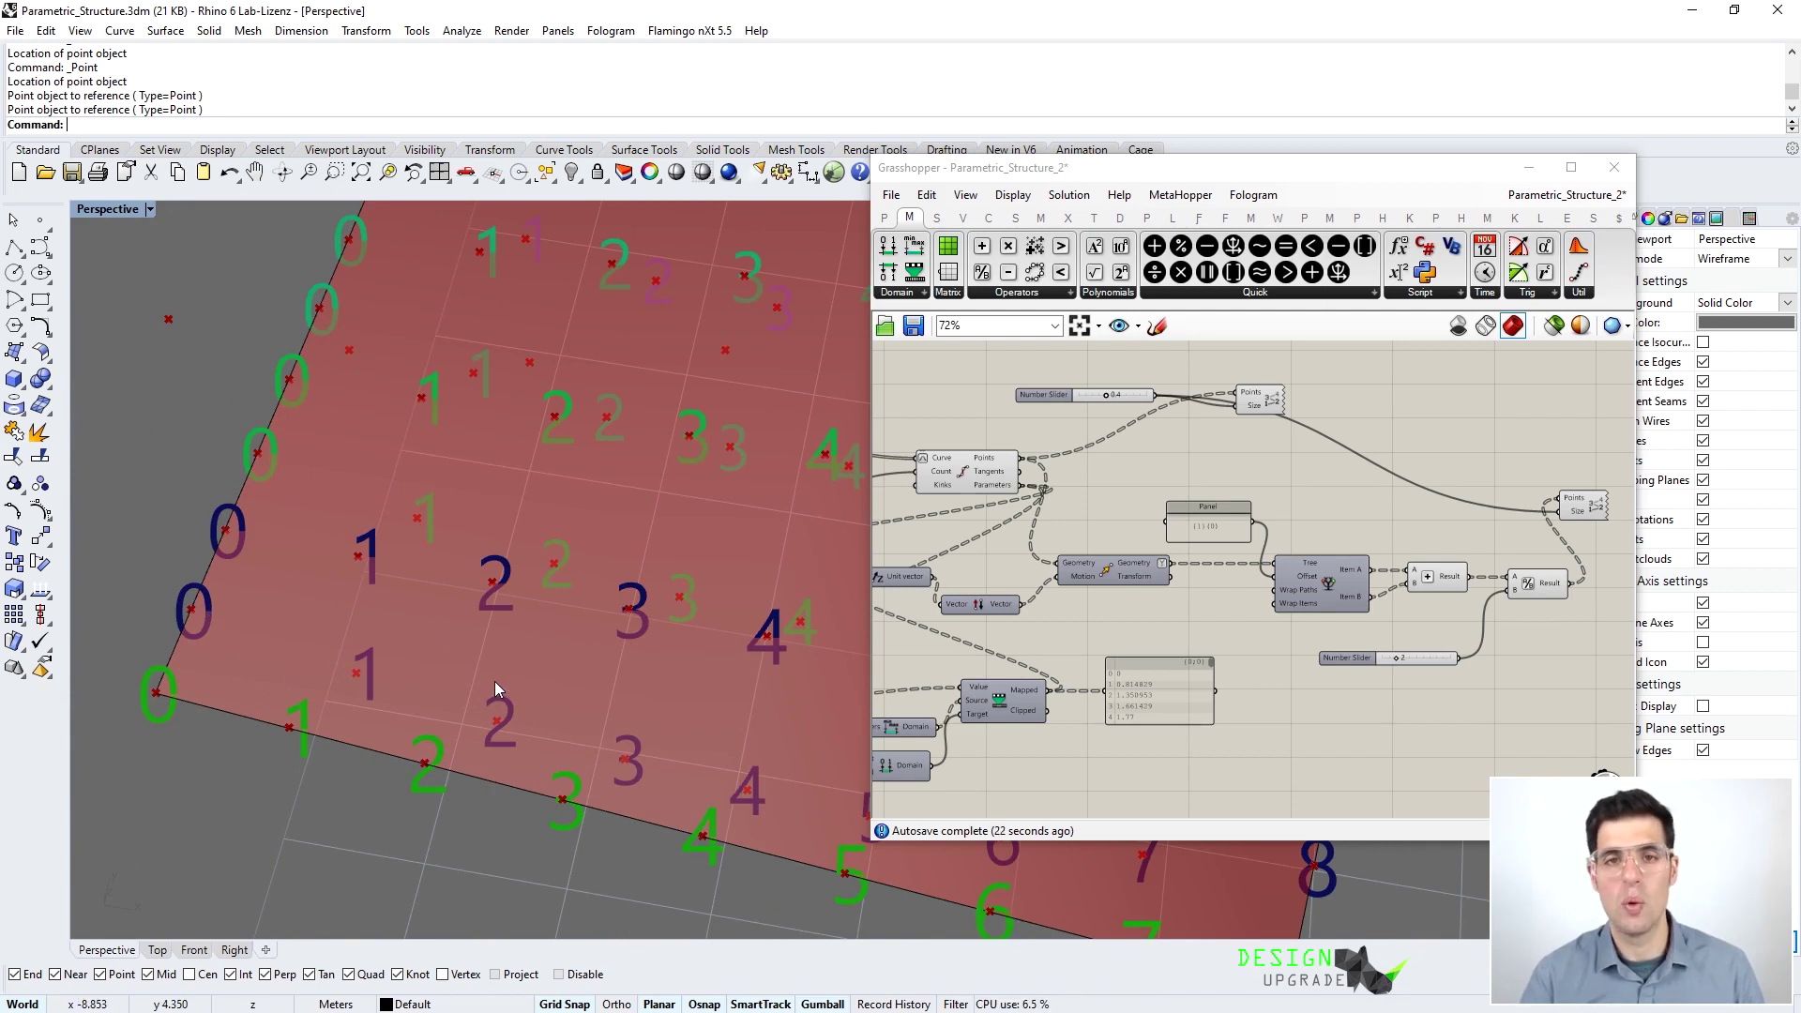
right_drag(1425, 542, 1230, 596)
scroll(1212, 576, up, 2)
click(936, 218)
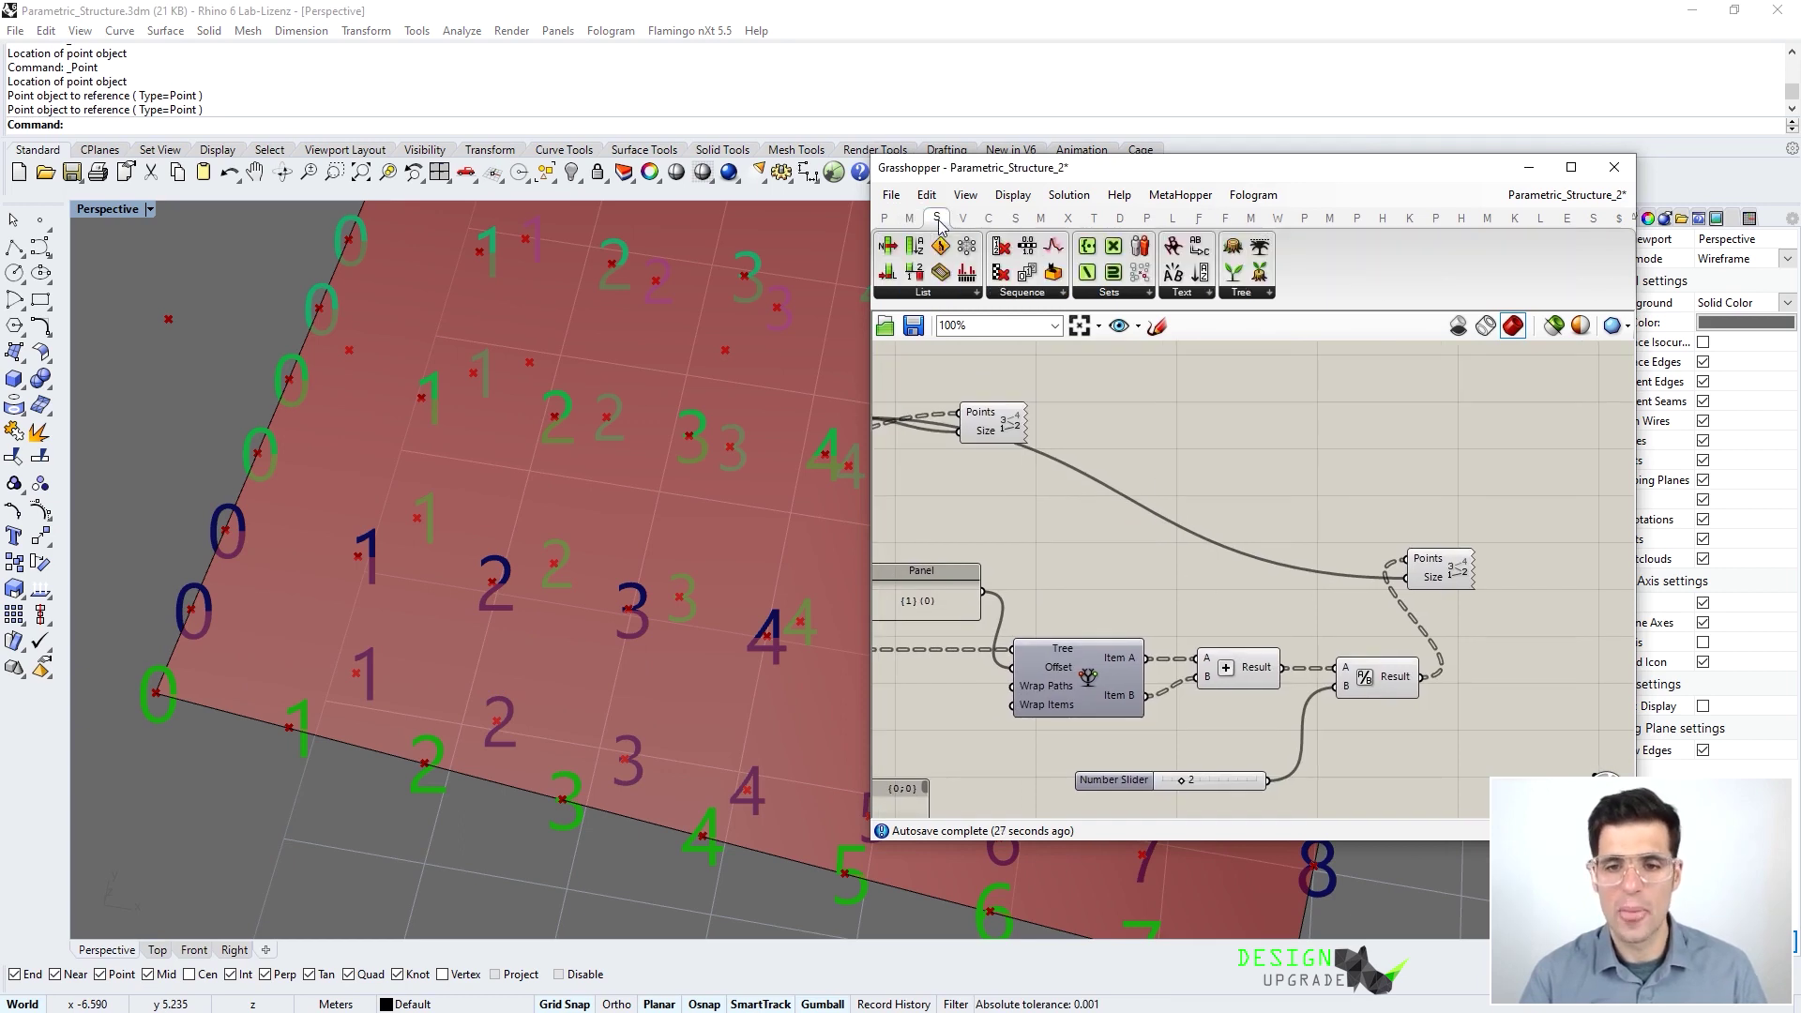
click(1031, 295)
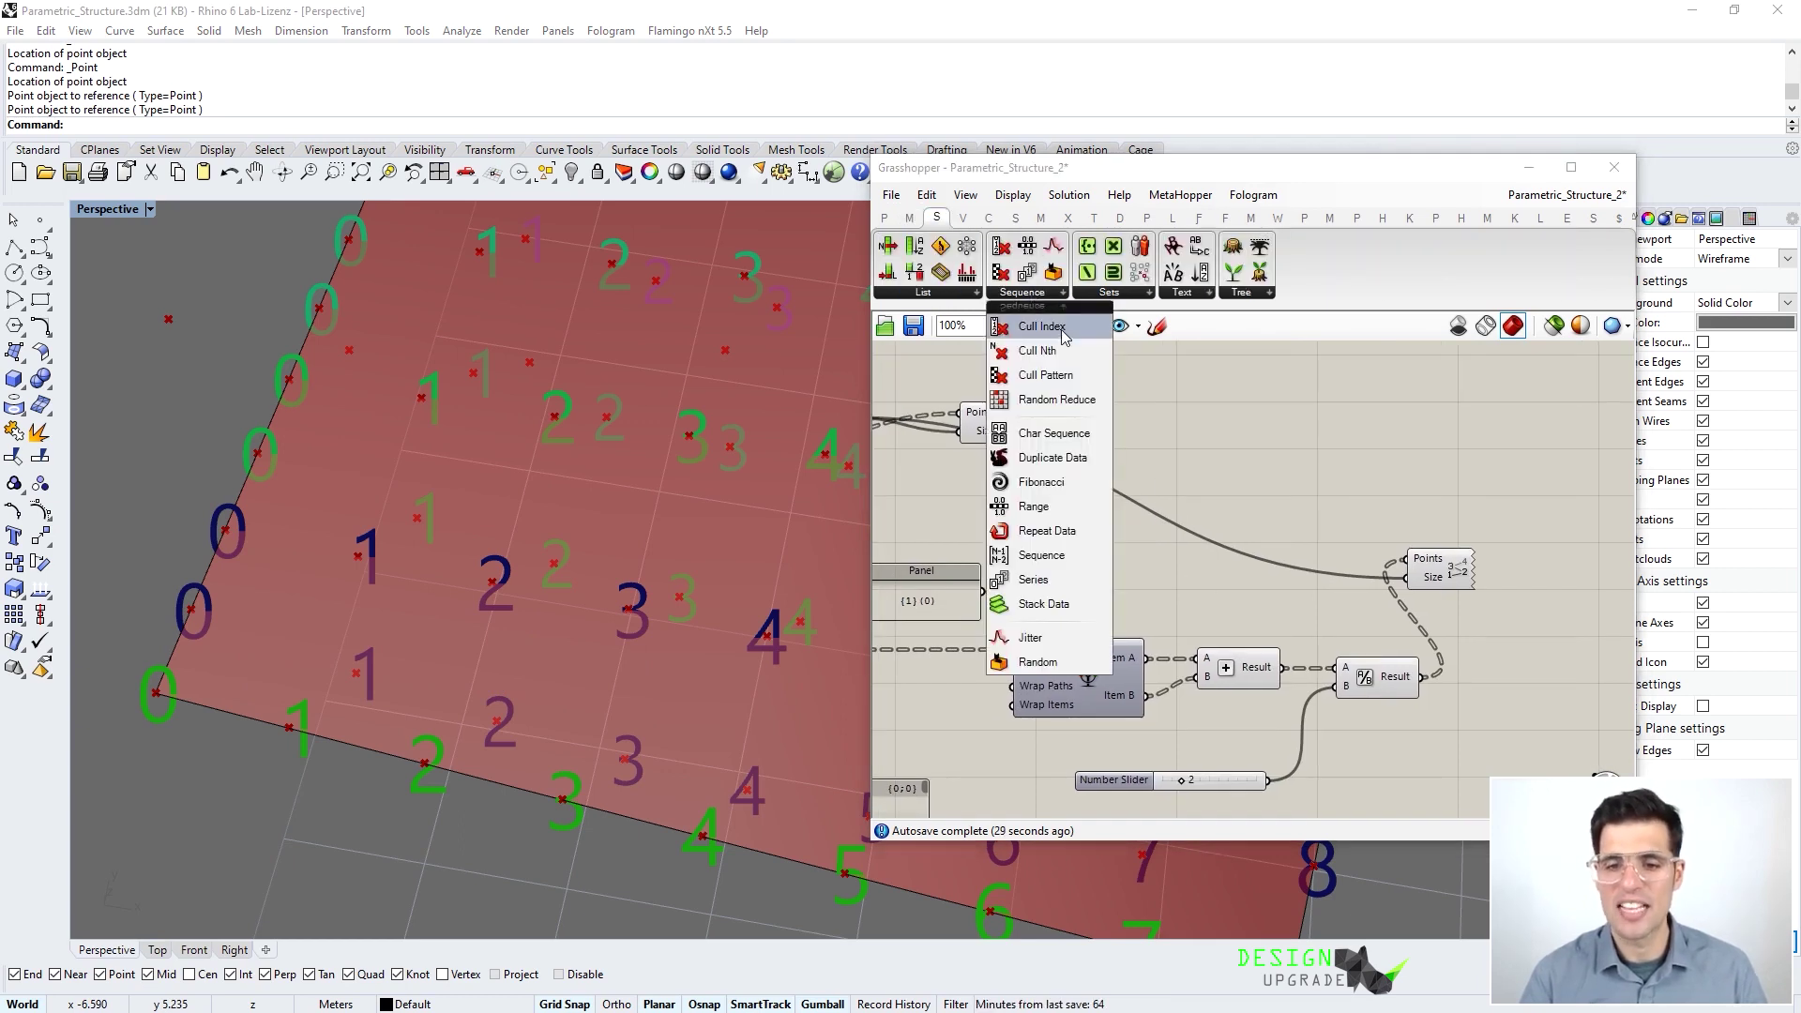
click(1044, 374)
click(1302, 472)
Examine the numbered points along the surface's near edge, comparing the divided curve points with the midpoints
right_drag(1141, 480, 1297, 507)
scroll(1297, 507, down, 2)
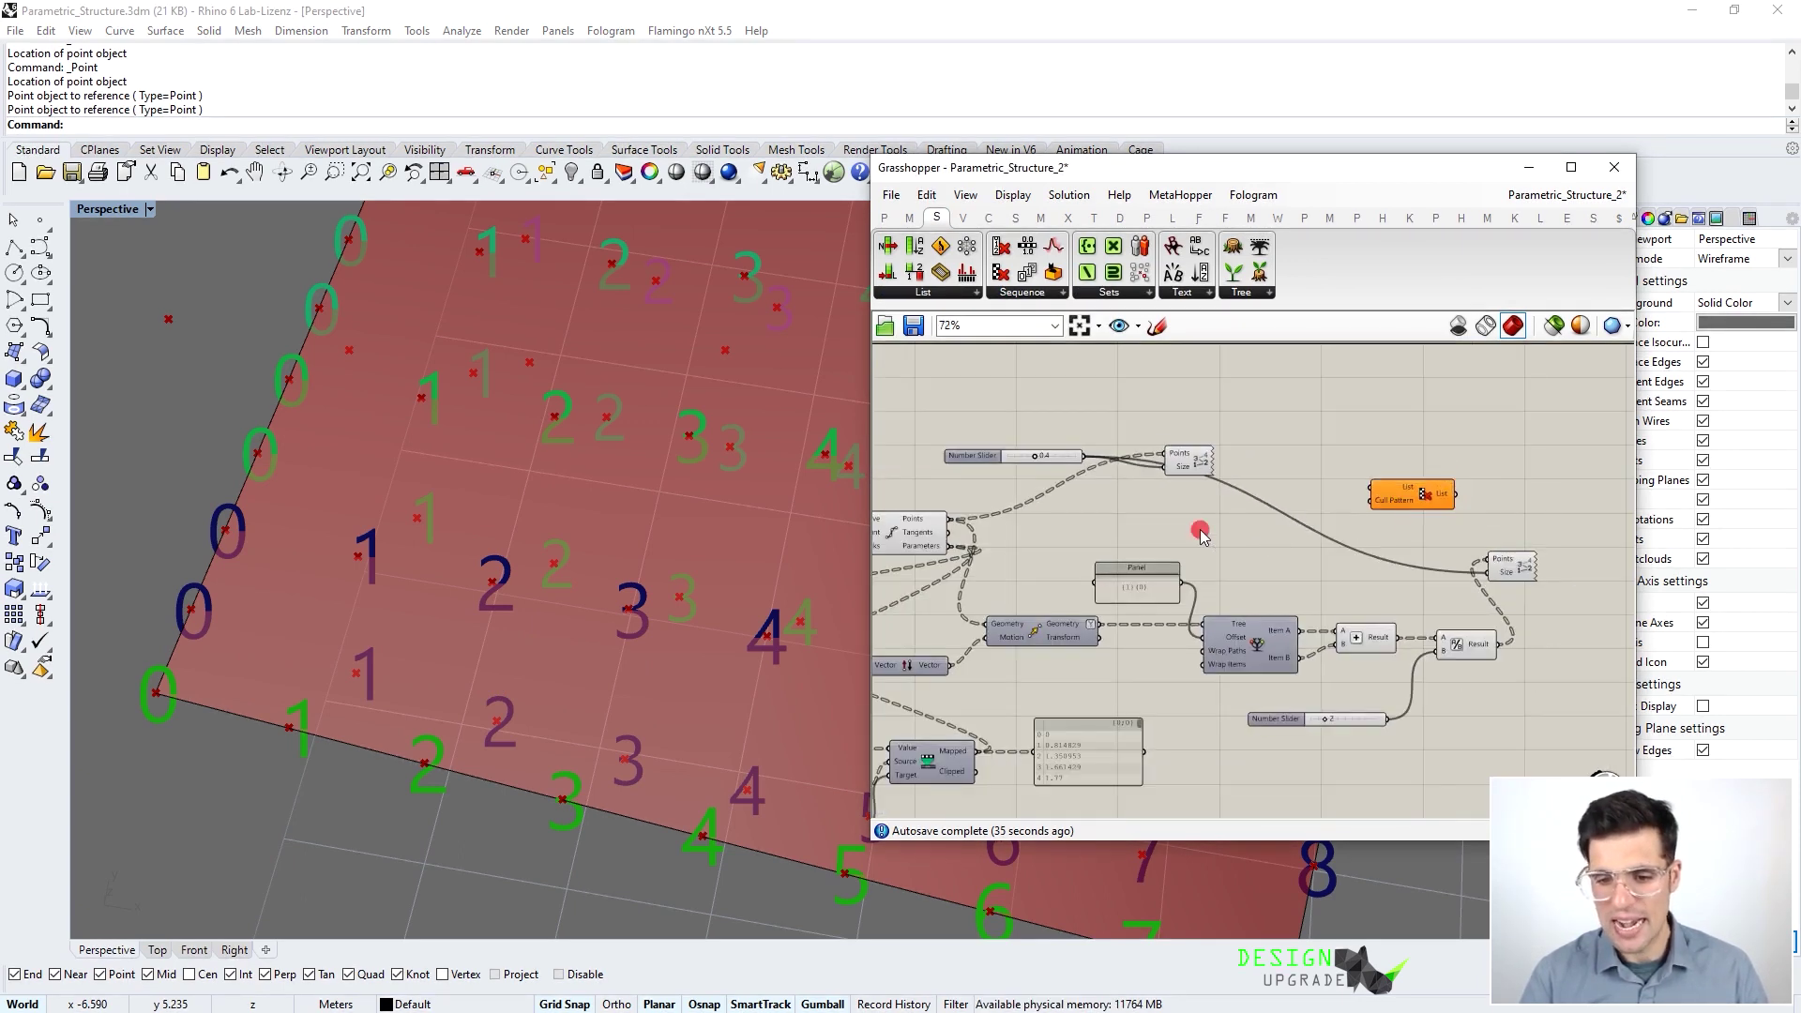
scroll(1194, 525, down, 2)
scroll(427, 614, down, 5)
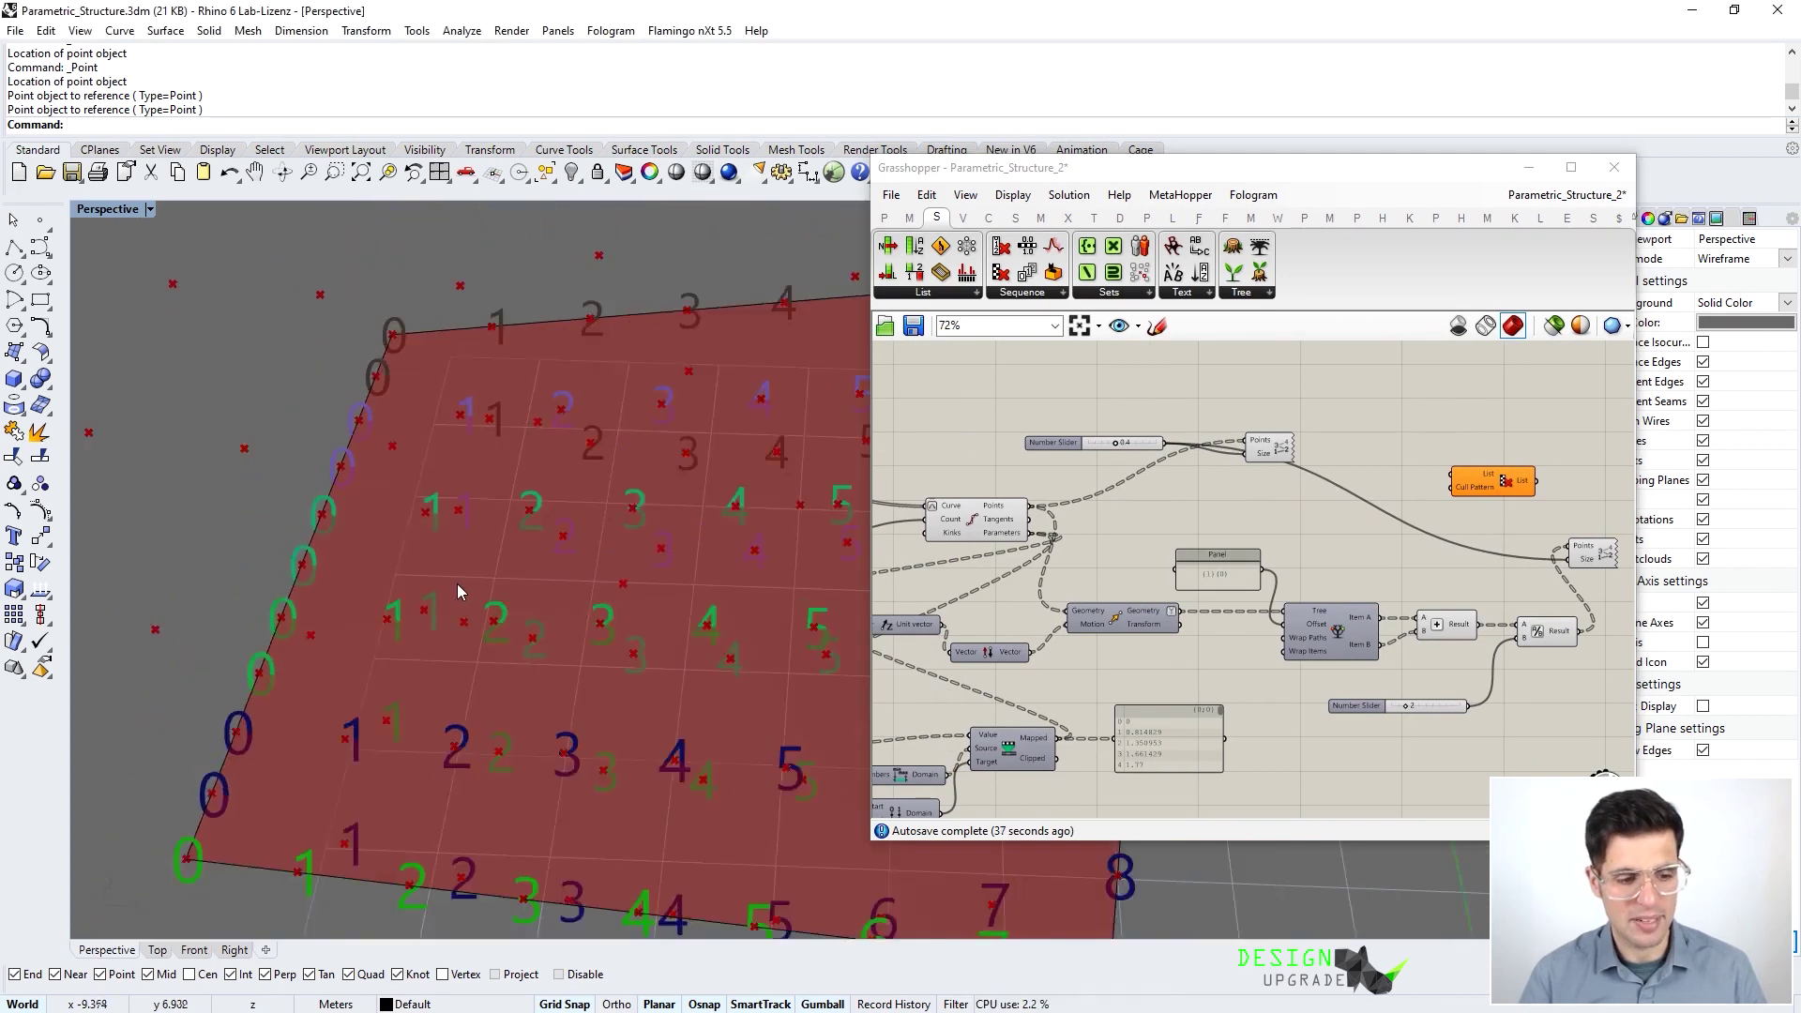
right_drag(419, 677, 425, 599)
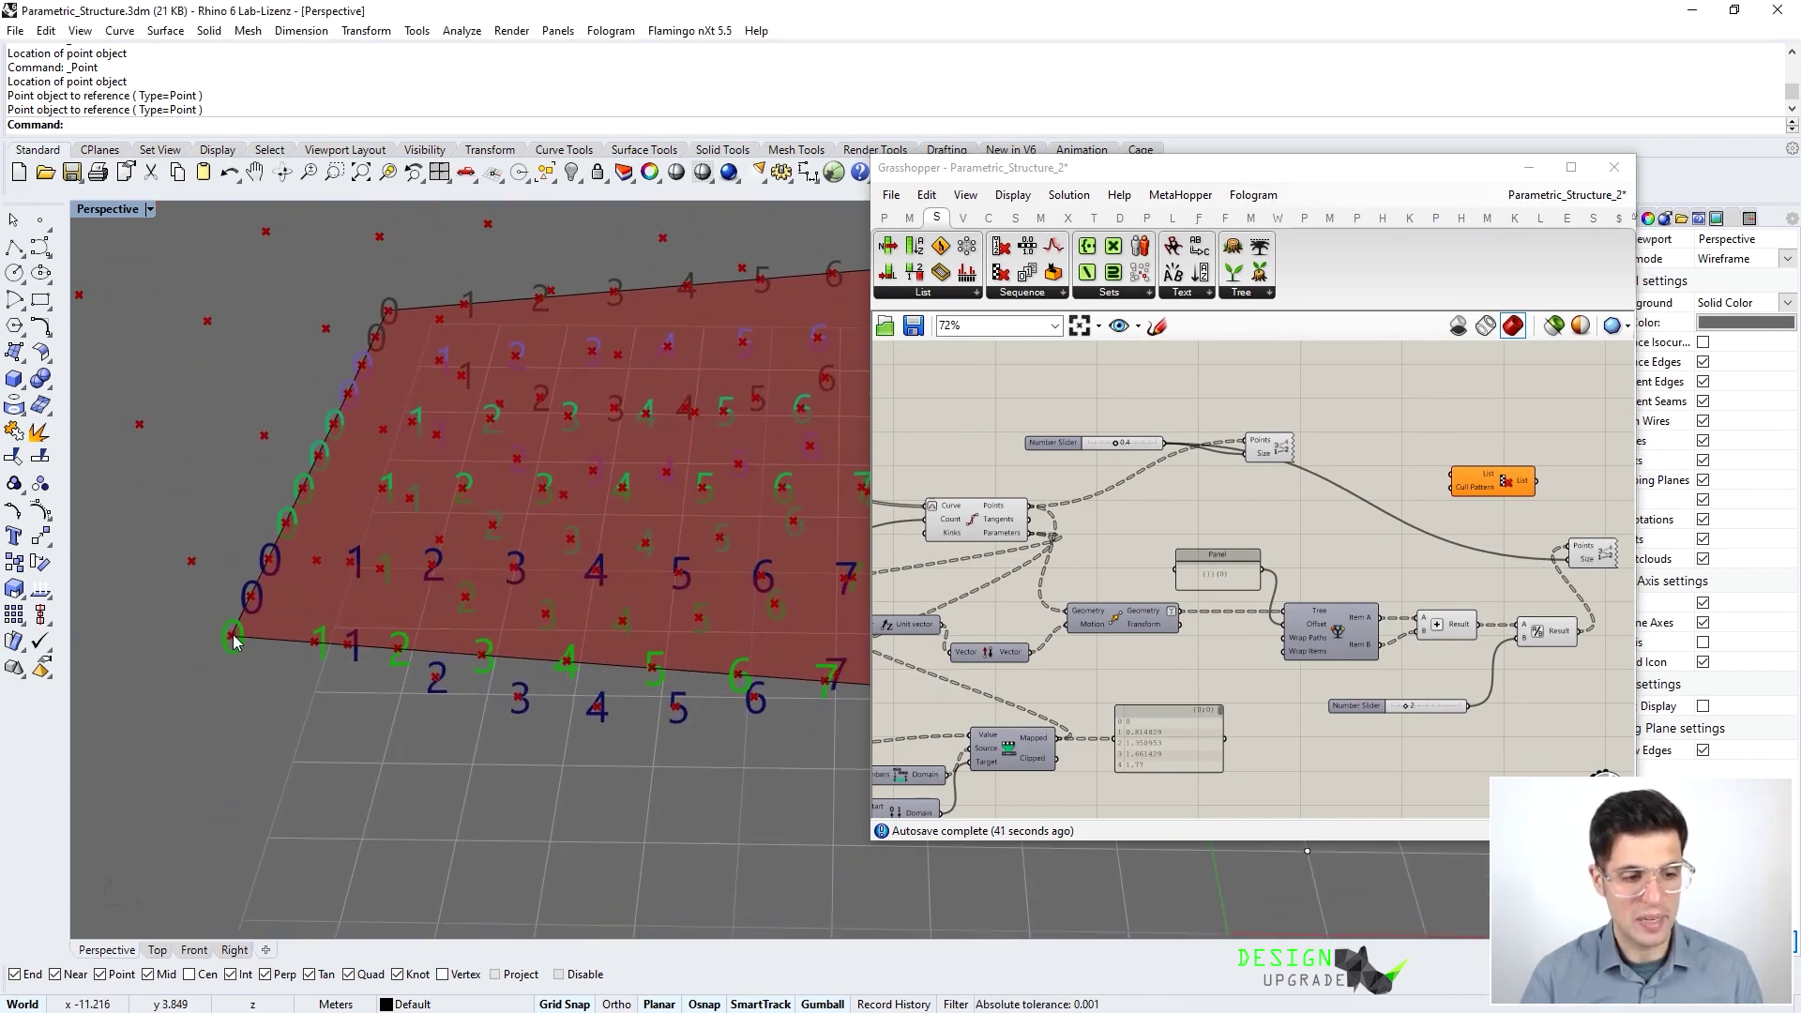
right_drag(242, 636, 777, 682)
right_drag(1060, 470, 1081, 546)
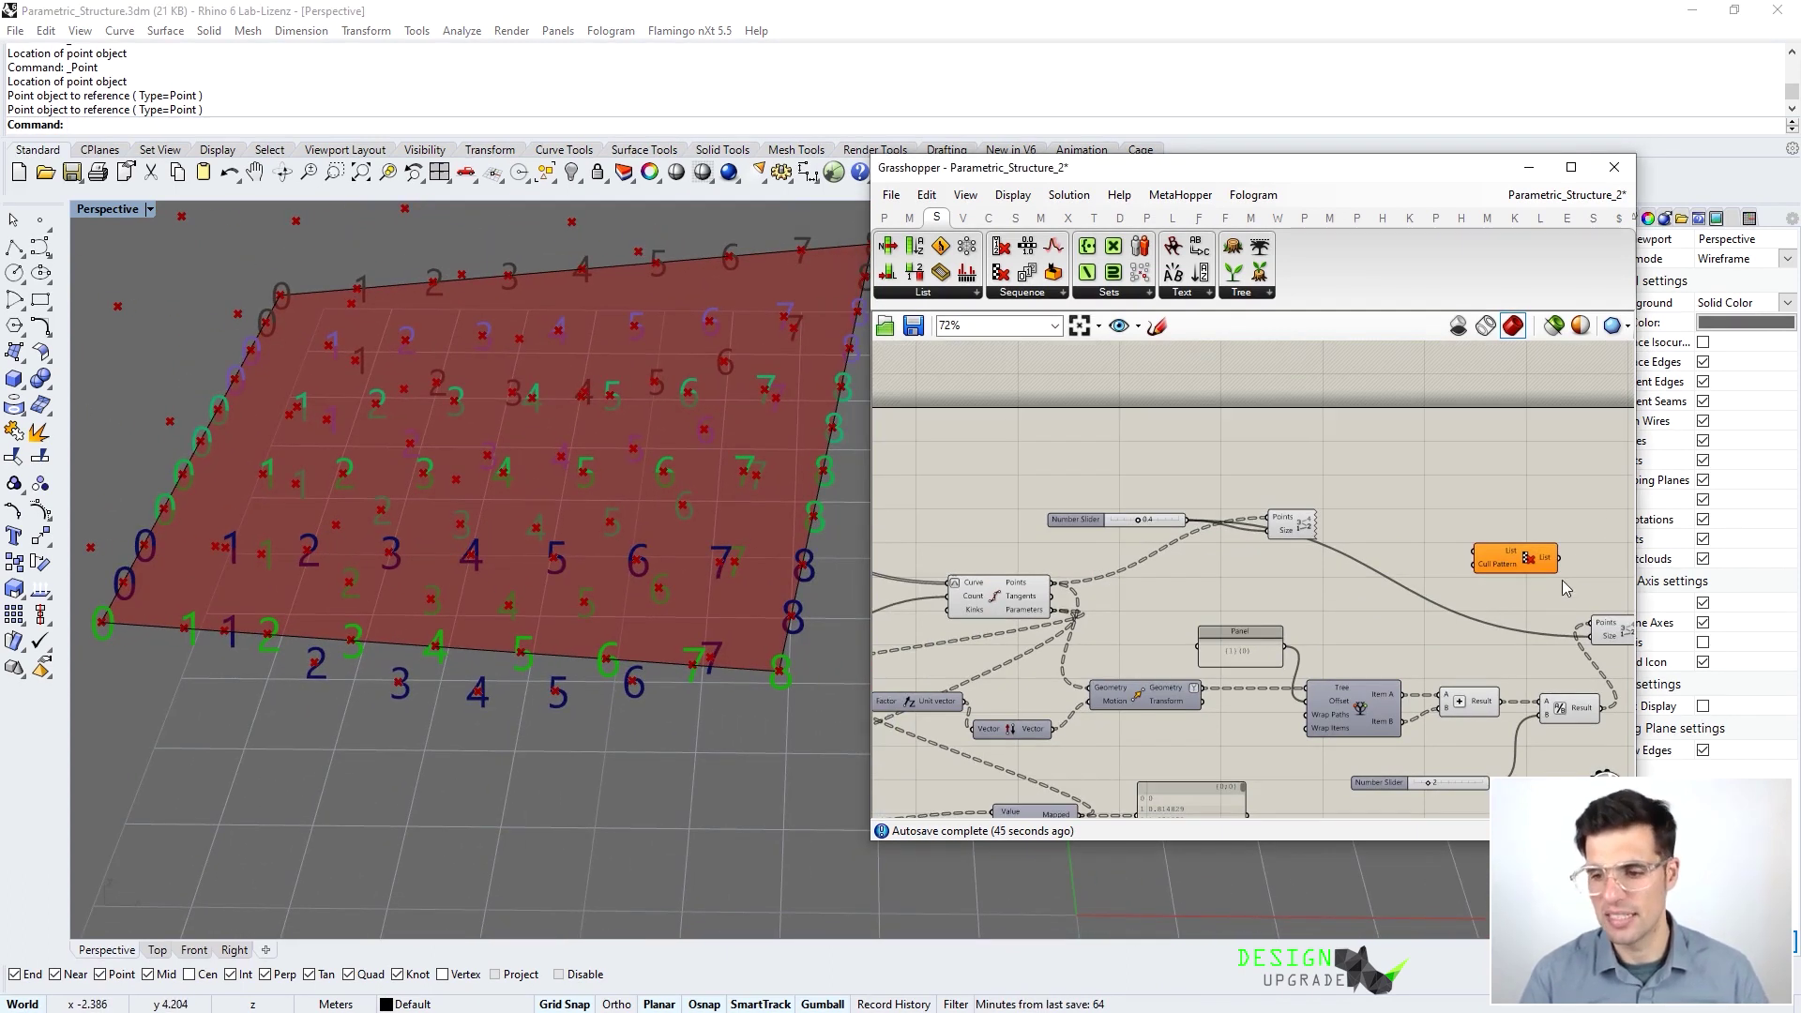
right_drag(1562, 588, 1407, 546)
right_drag(1262, 564, 1302, 575)
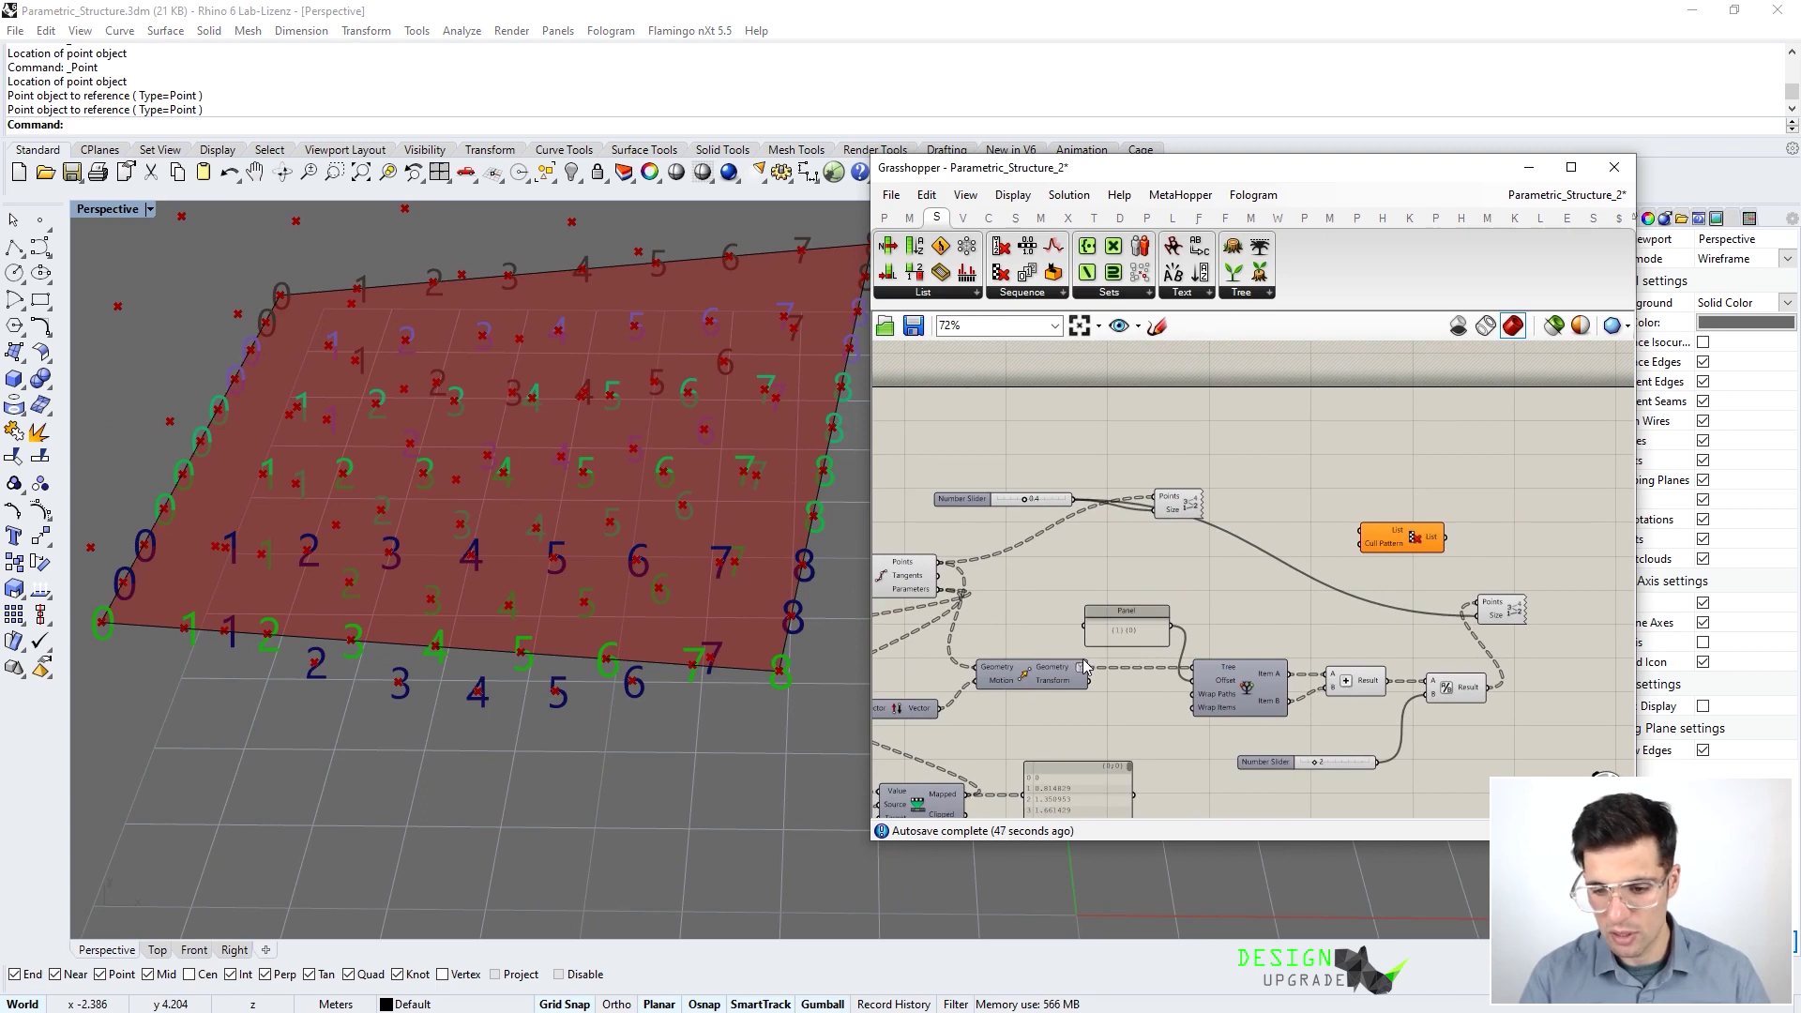
right_drag(1020, 614, 1087, 603)
Wire Divide Curve's Points output into Cull Pattern's List input, and position Cull Pattern above the definition
mouse_move(1006, 551)
mouse_down()
mouse_move(1439, 517)
mouse_move(1504, 410)
mouse_move(1011, 562)
mouse_up()
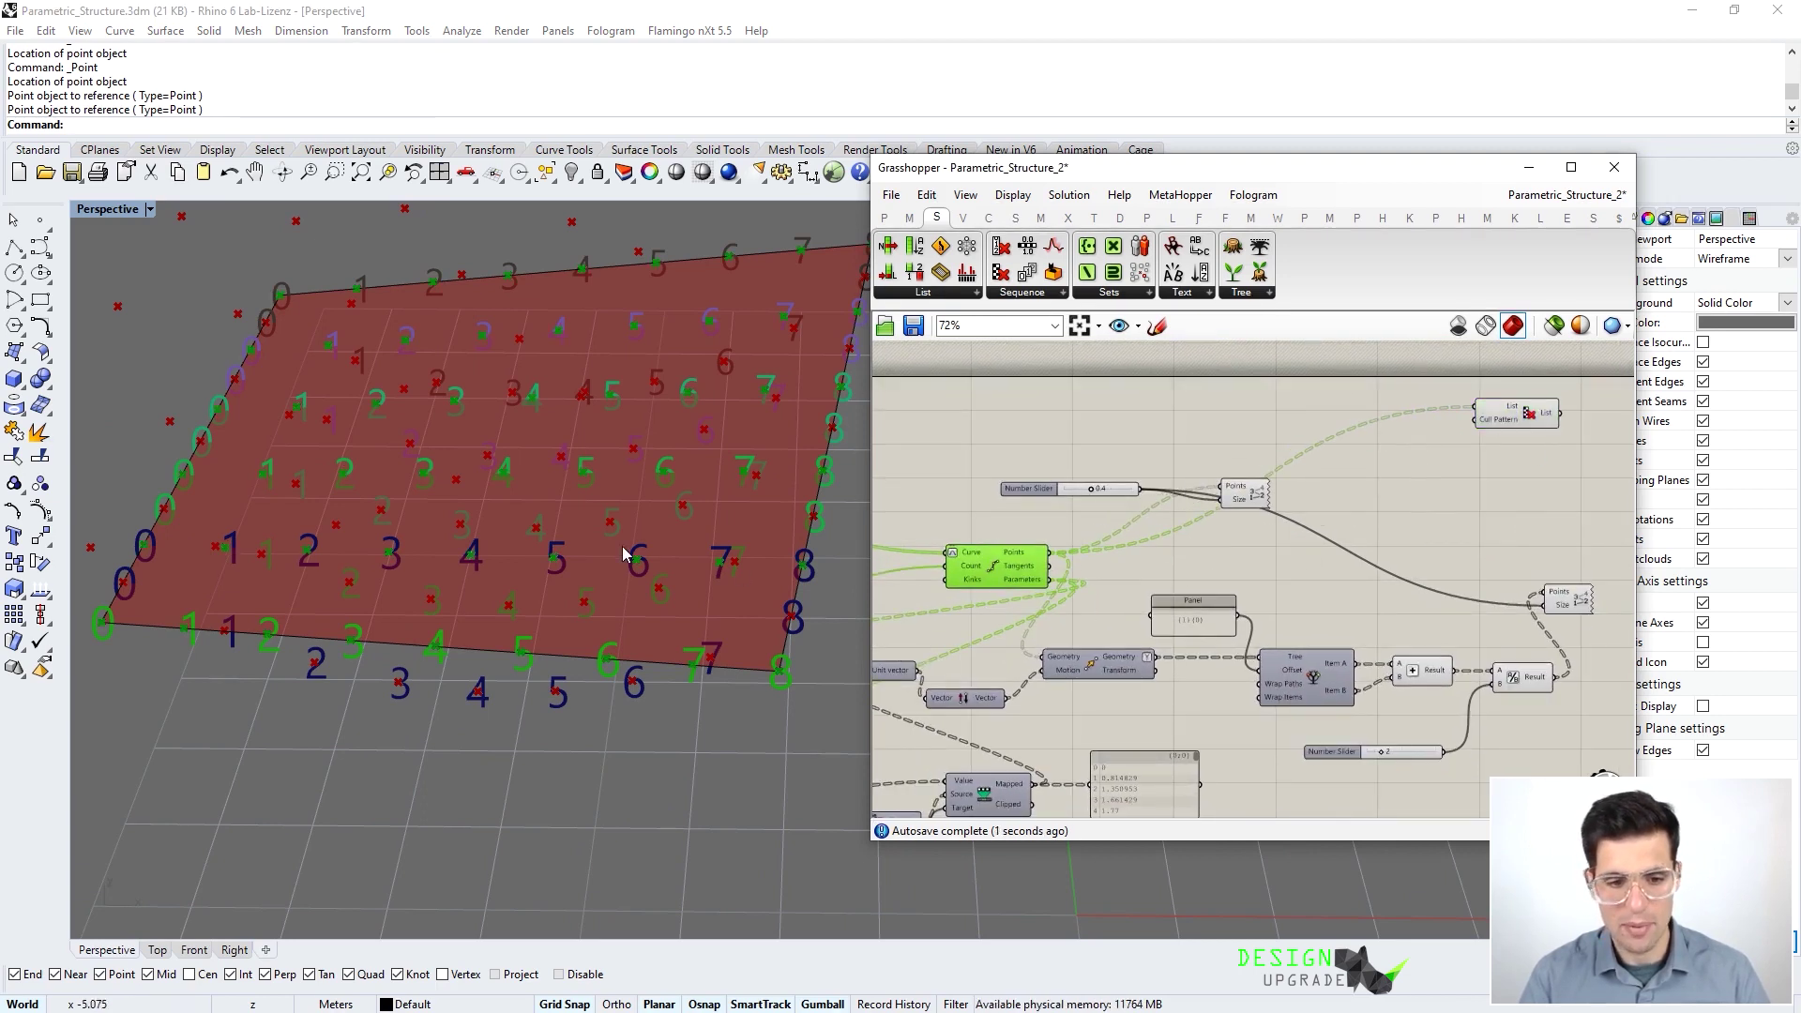
right_drag(624, 549, 631, 529)
right_drag(1401, 482, 1233, 541)
scroll(1234, 542, up, 2)
drag(1378, 452, 1359, 483)
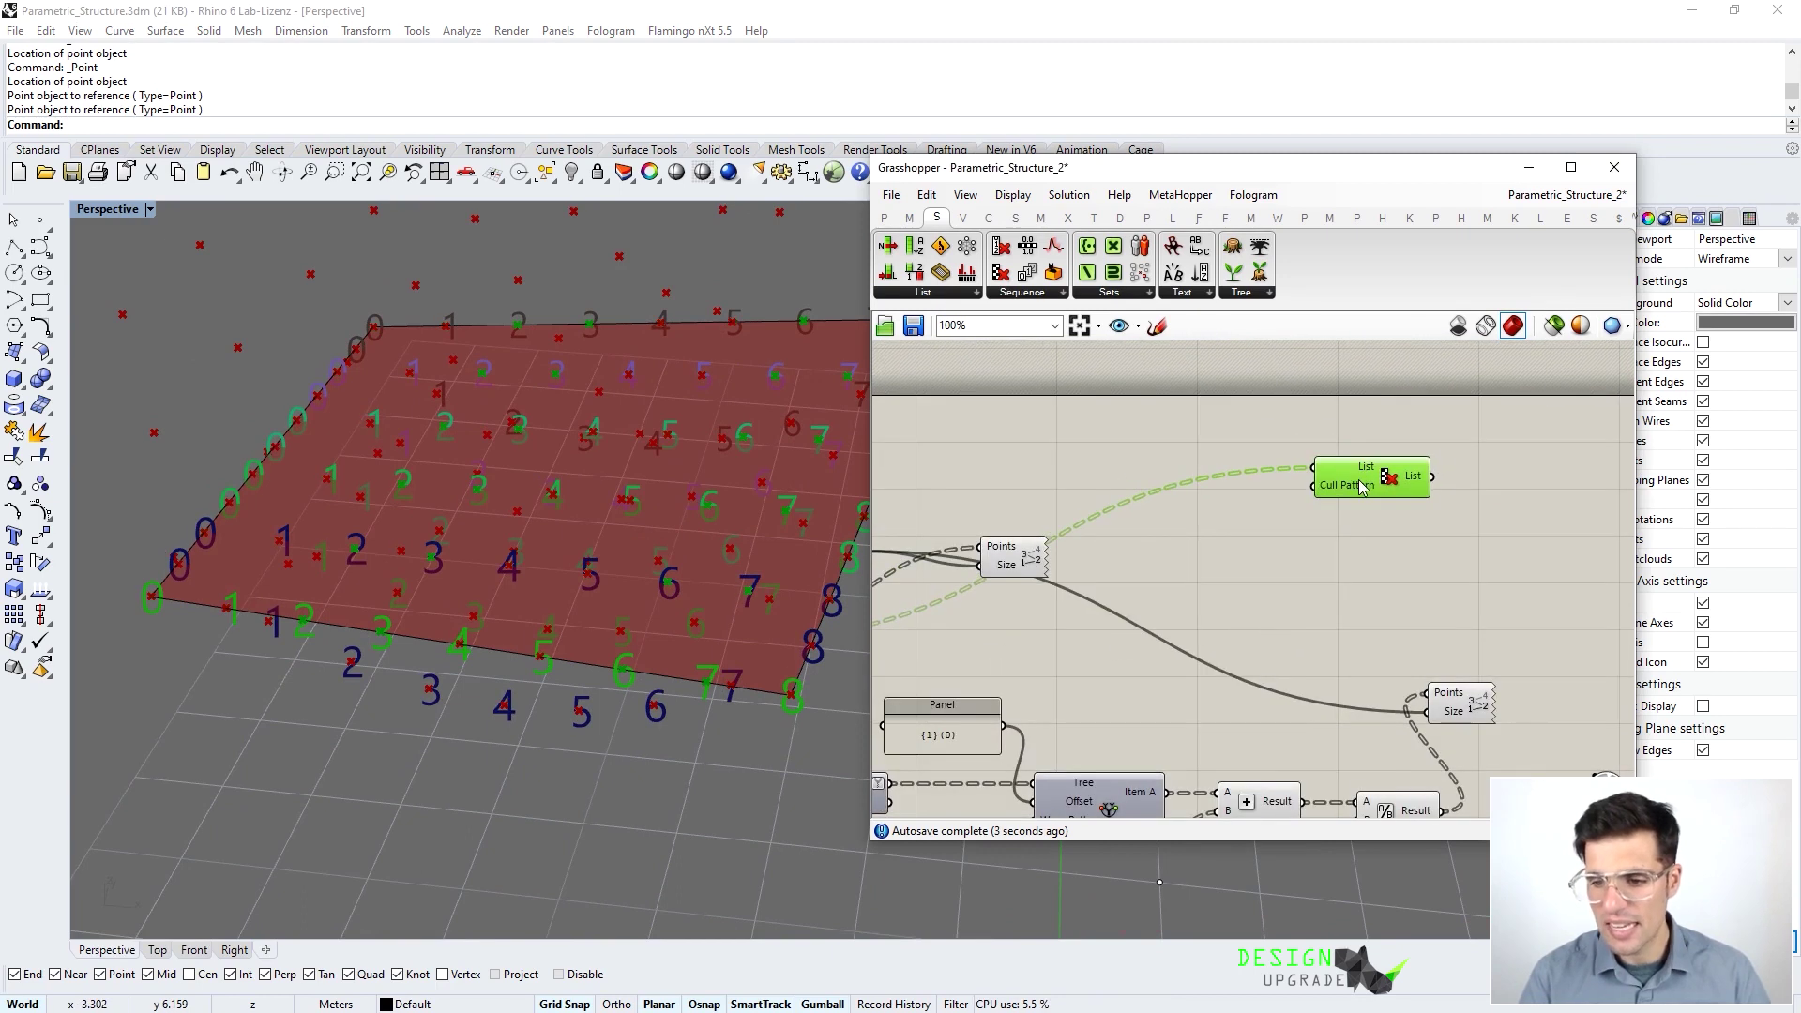
Add two Boolean Toggles set to True and False, and wire both in that order into the Cull Pattern input
click(883, 218)
click(1160, 299)
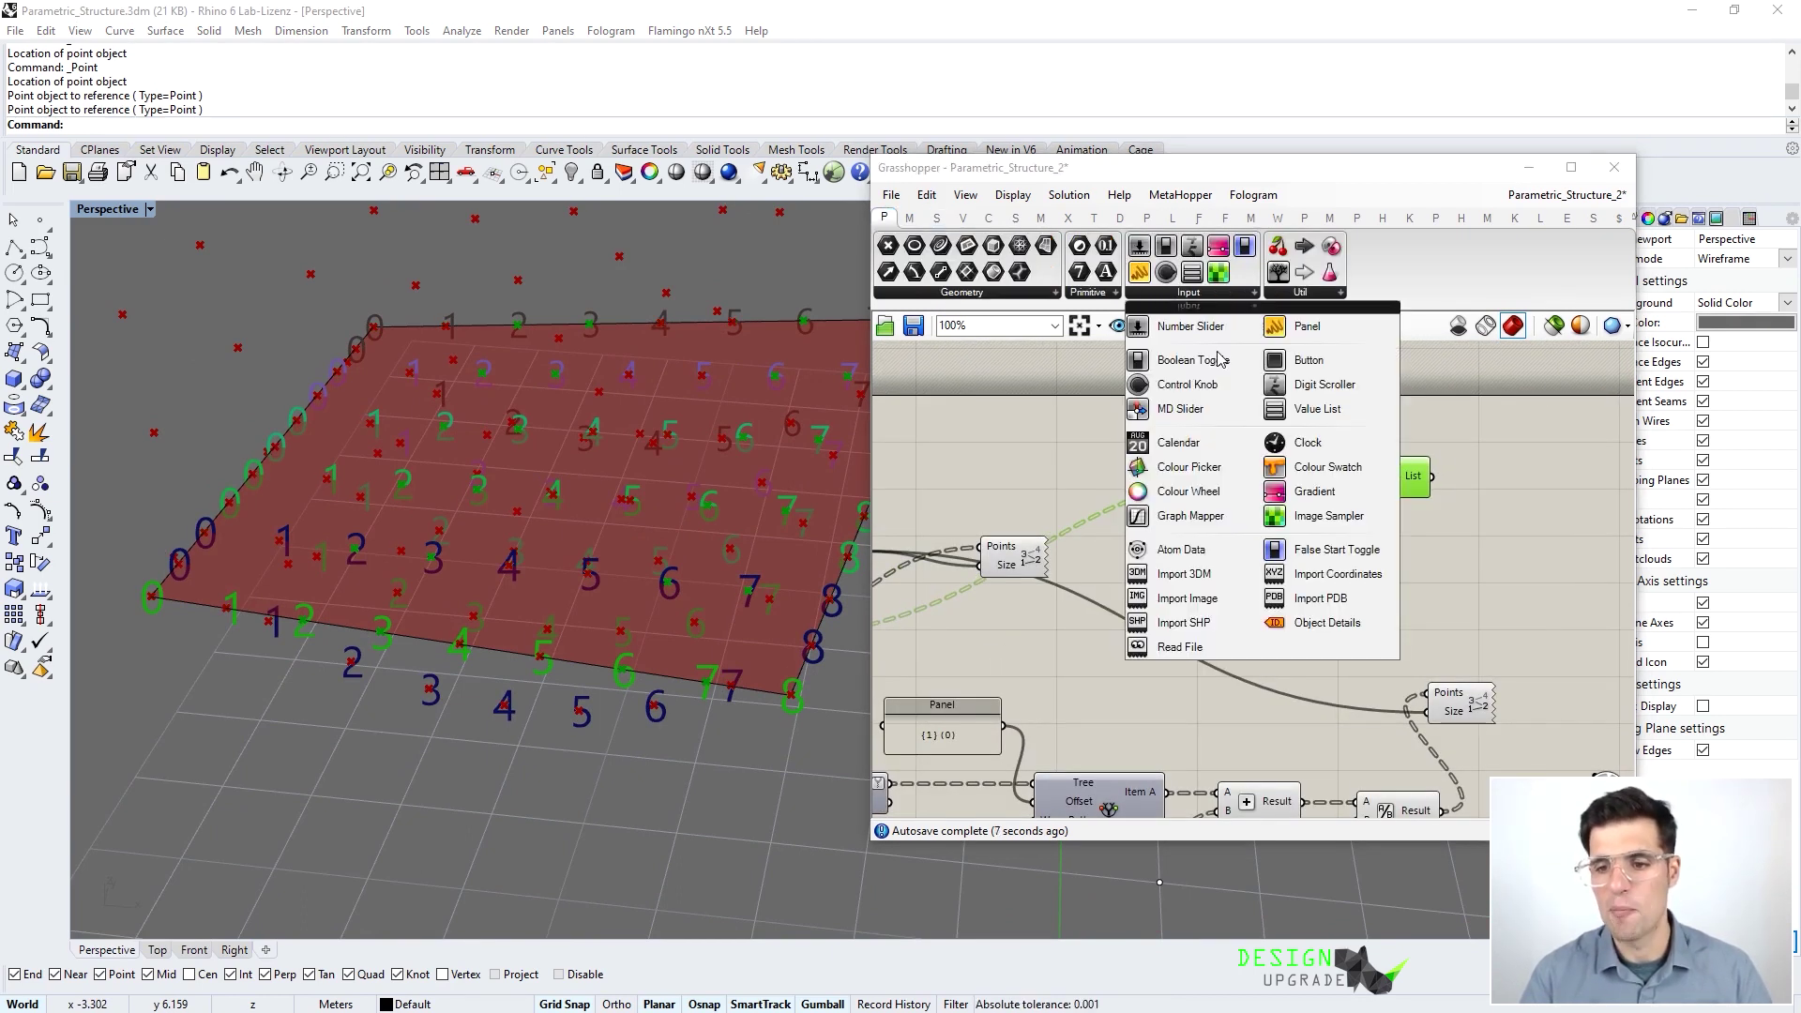
drag(1210, 329, 1252, 538)
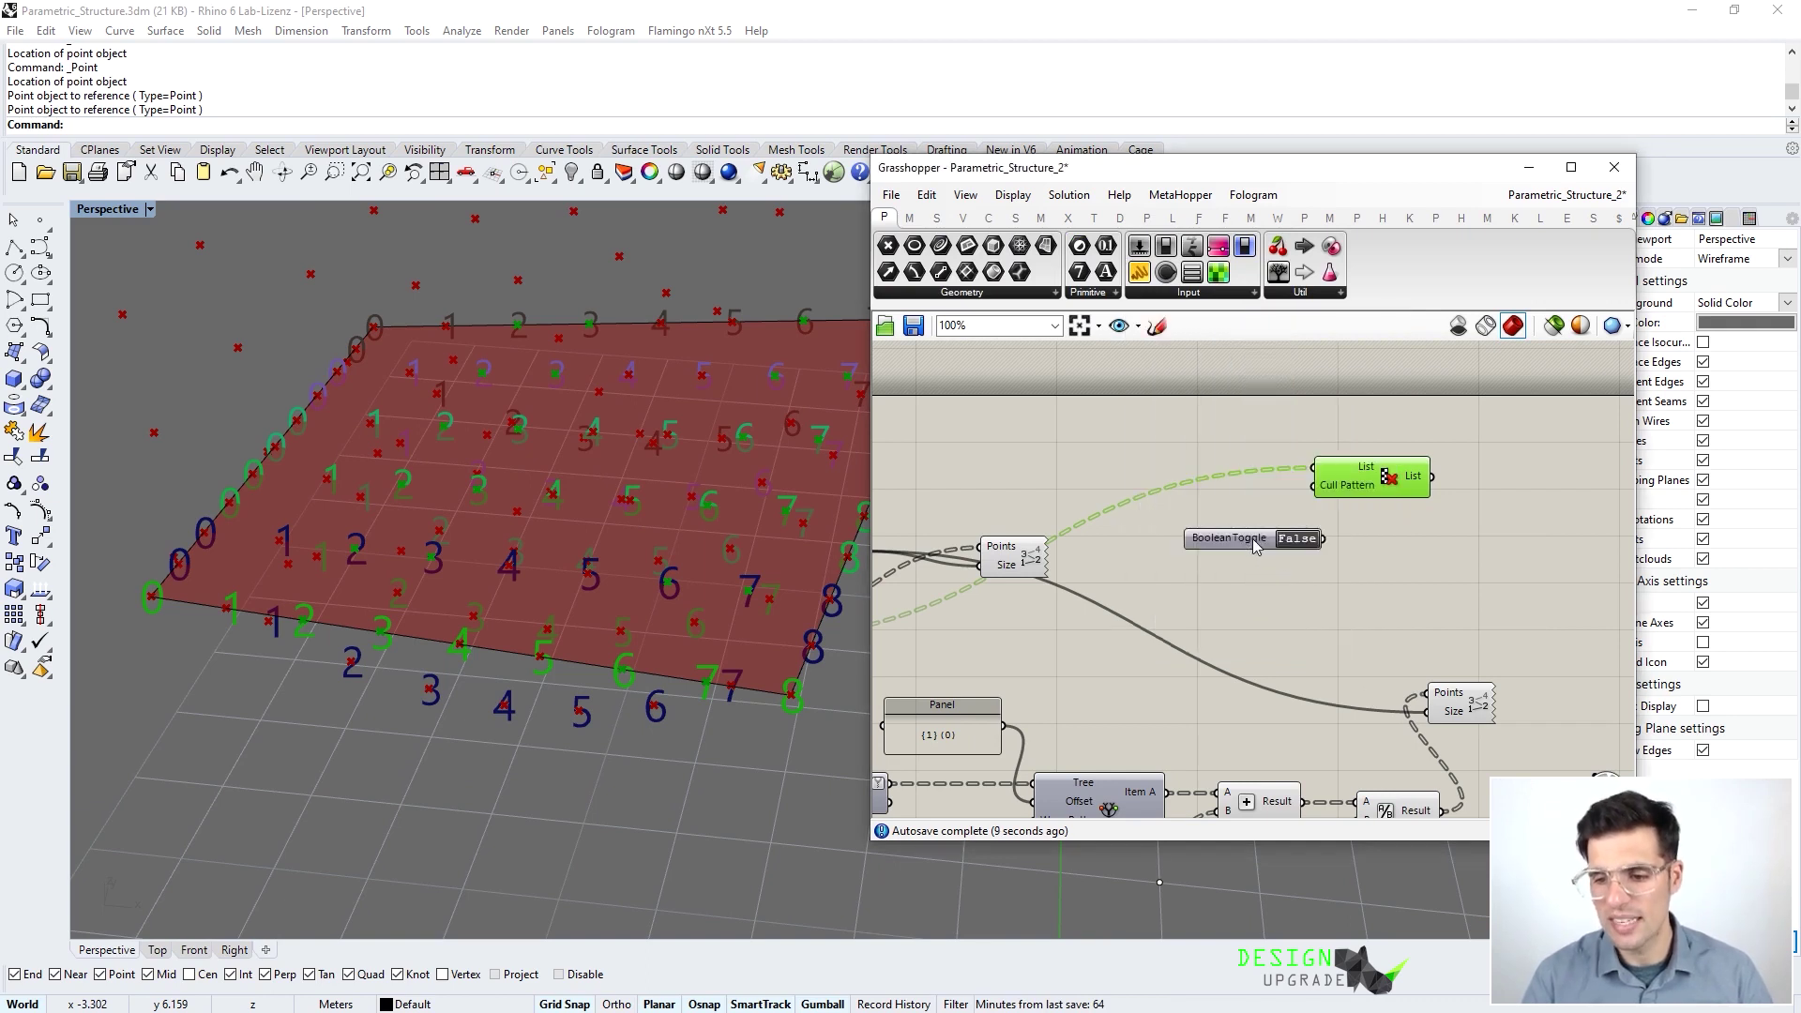
scroll(1251, 538, up, 2)
drag(1241, 539, 1203, 587)
key(ctrl+c)
key(ctrl+v)
click(1291, 581)
drag(1328, 536, 1334, 466)
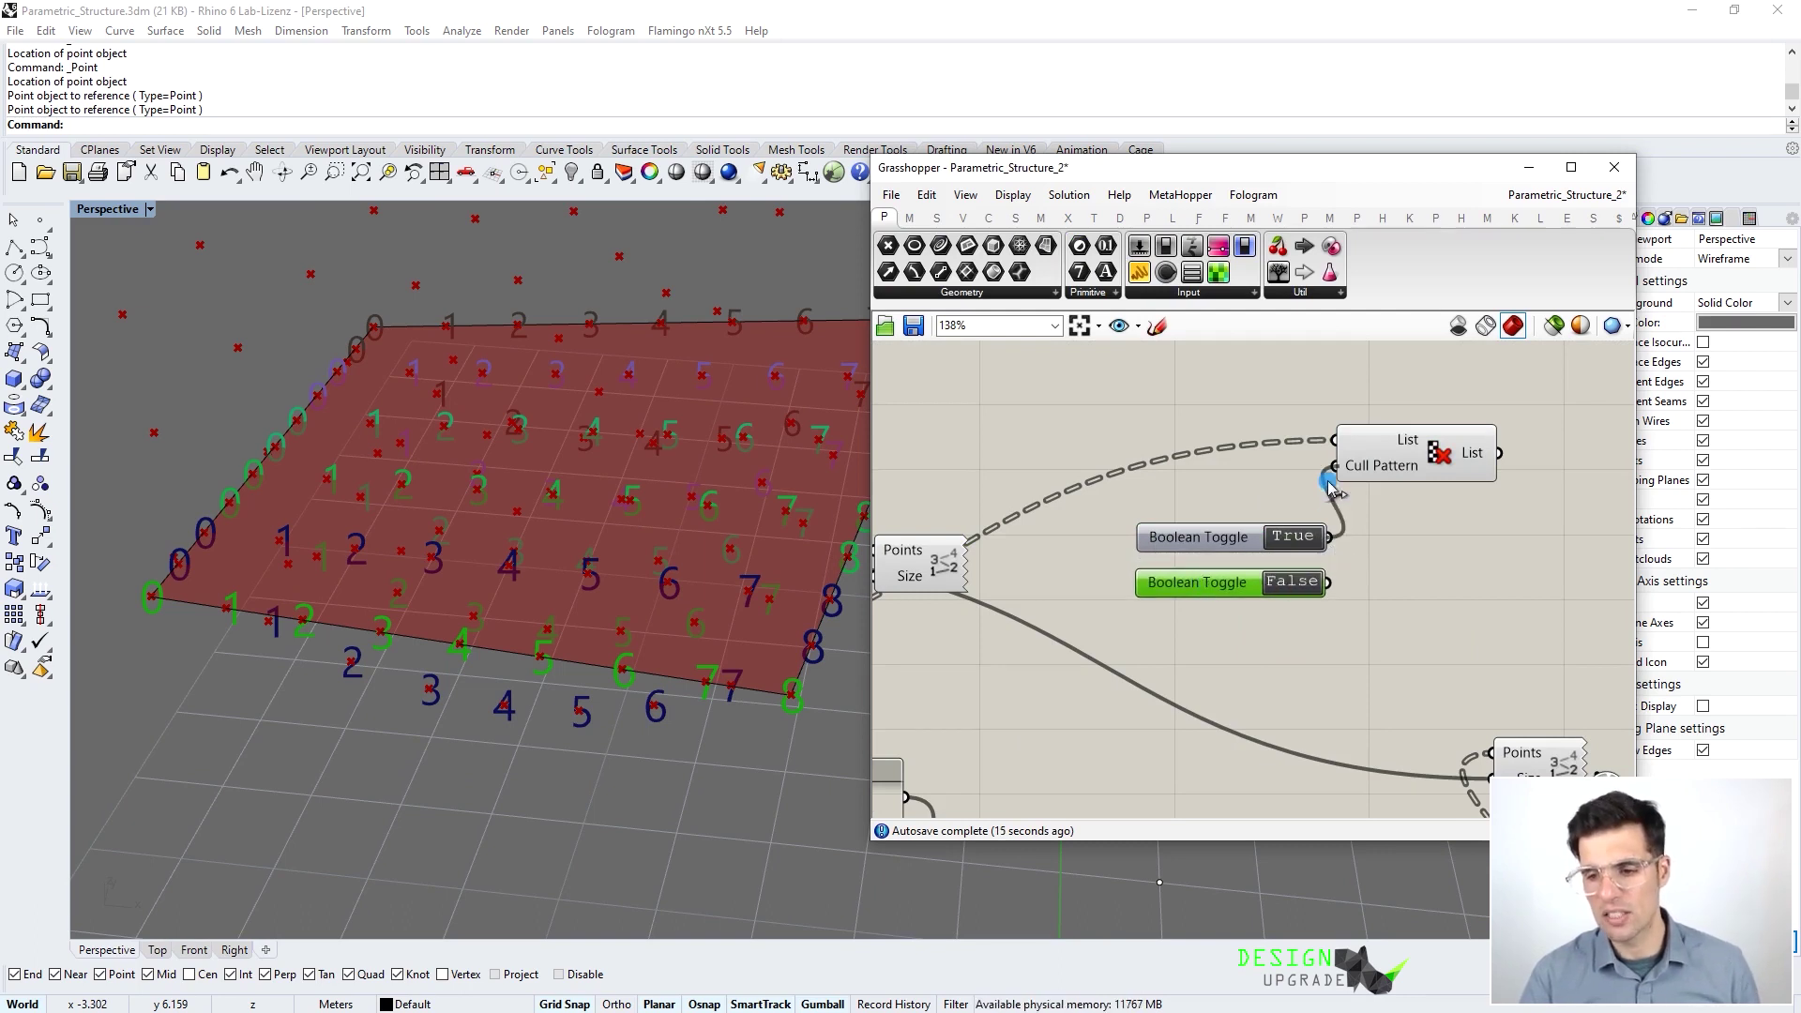
shift+drag(1334, 574, 1350, 486)
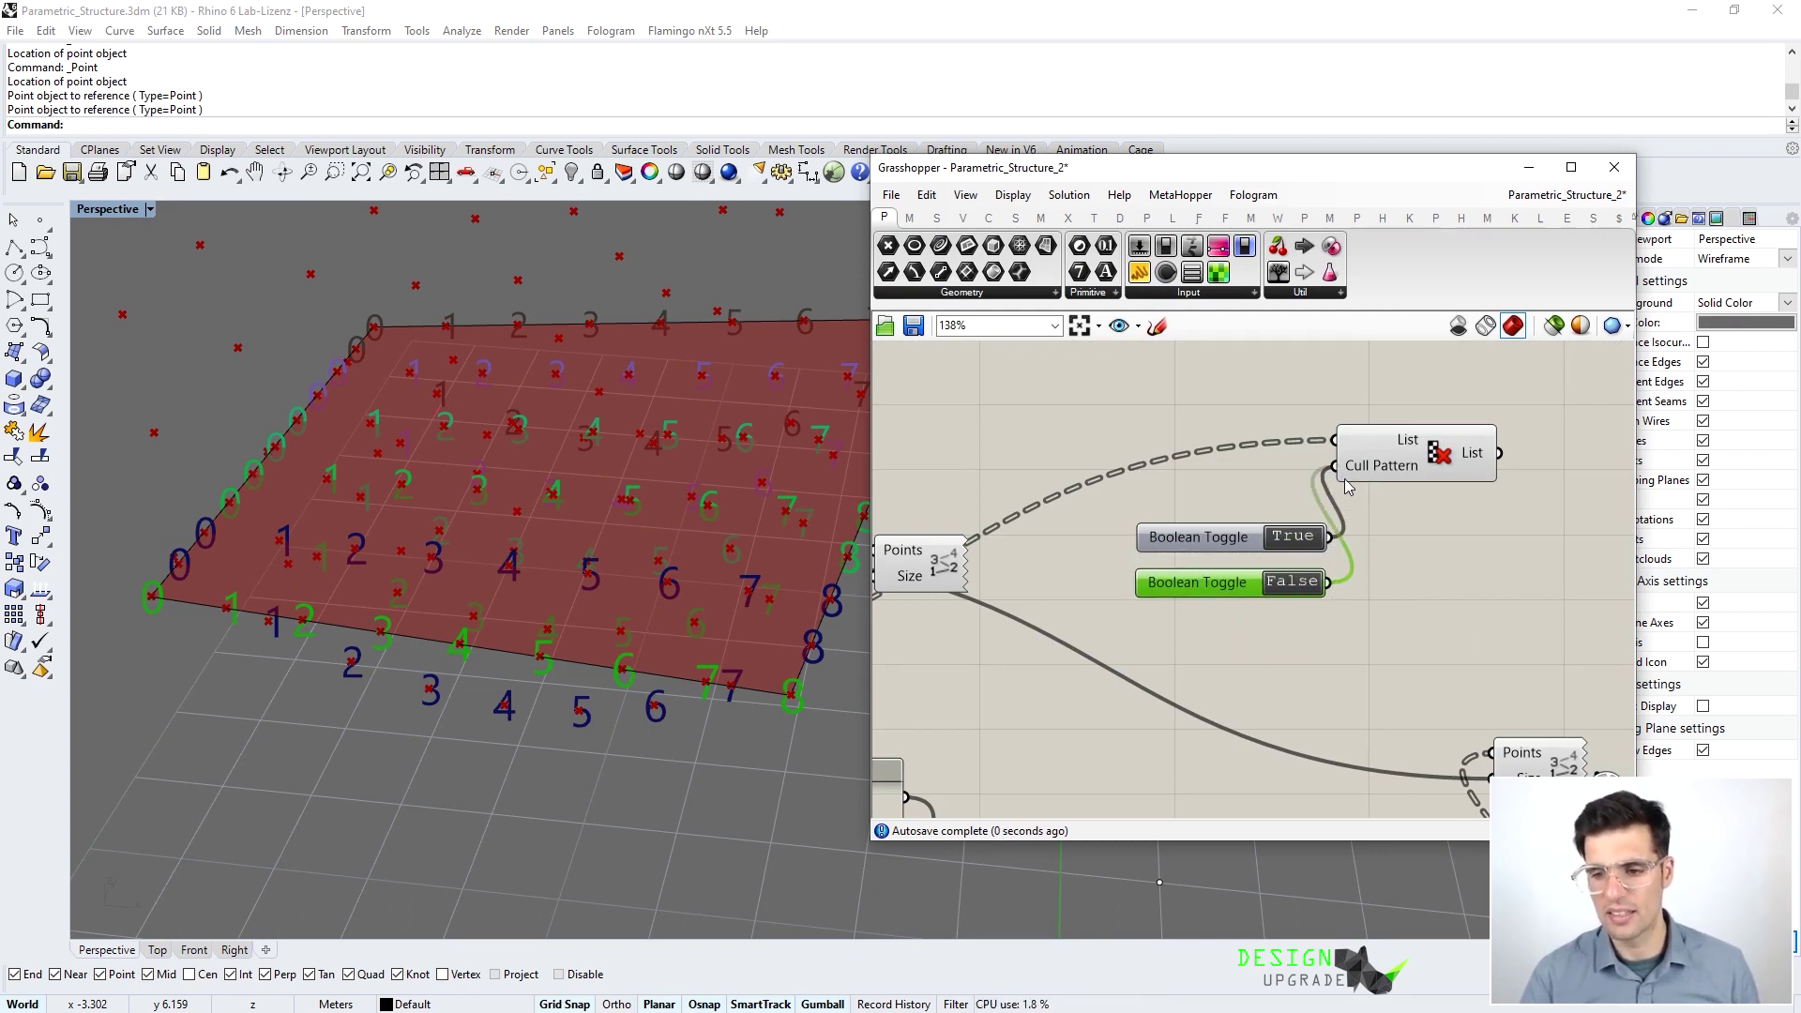
Move the first Point List beside Cull Pattern, feed it the culled list, and check the new indices in the viewport
scroll(1300, 503, down, 1)
drag(994, 555, 1414, 413)
scroll(1246, 443, down, 3)
click(1415, 451)
scroll(229, 584, down, 2)
right_drag(313, 560, 292, 615)
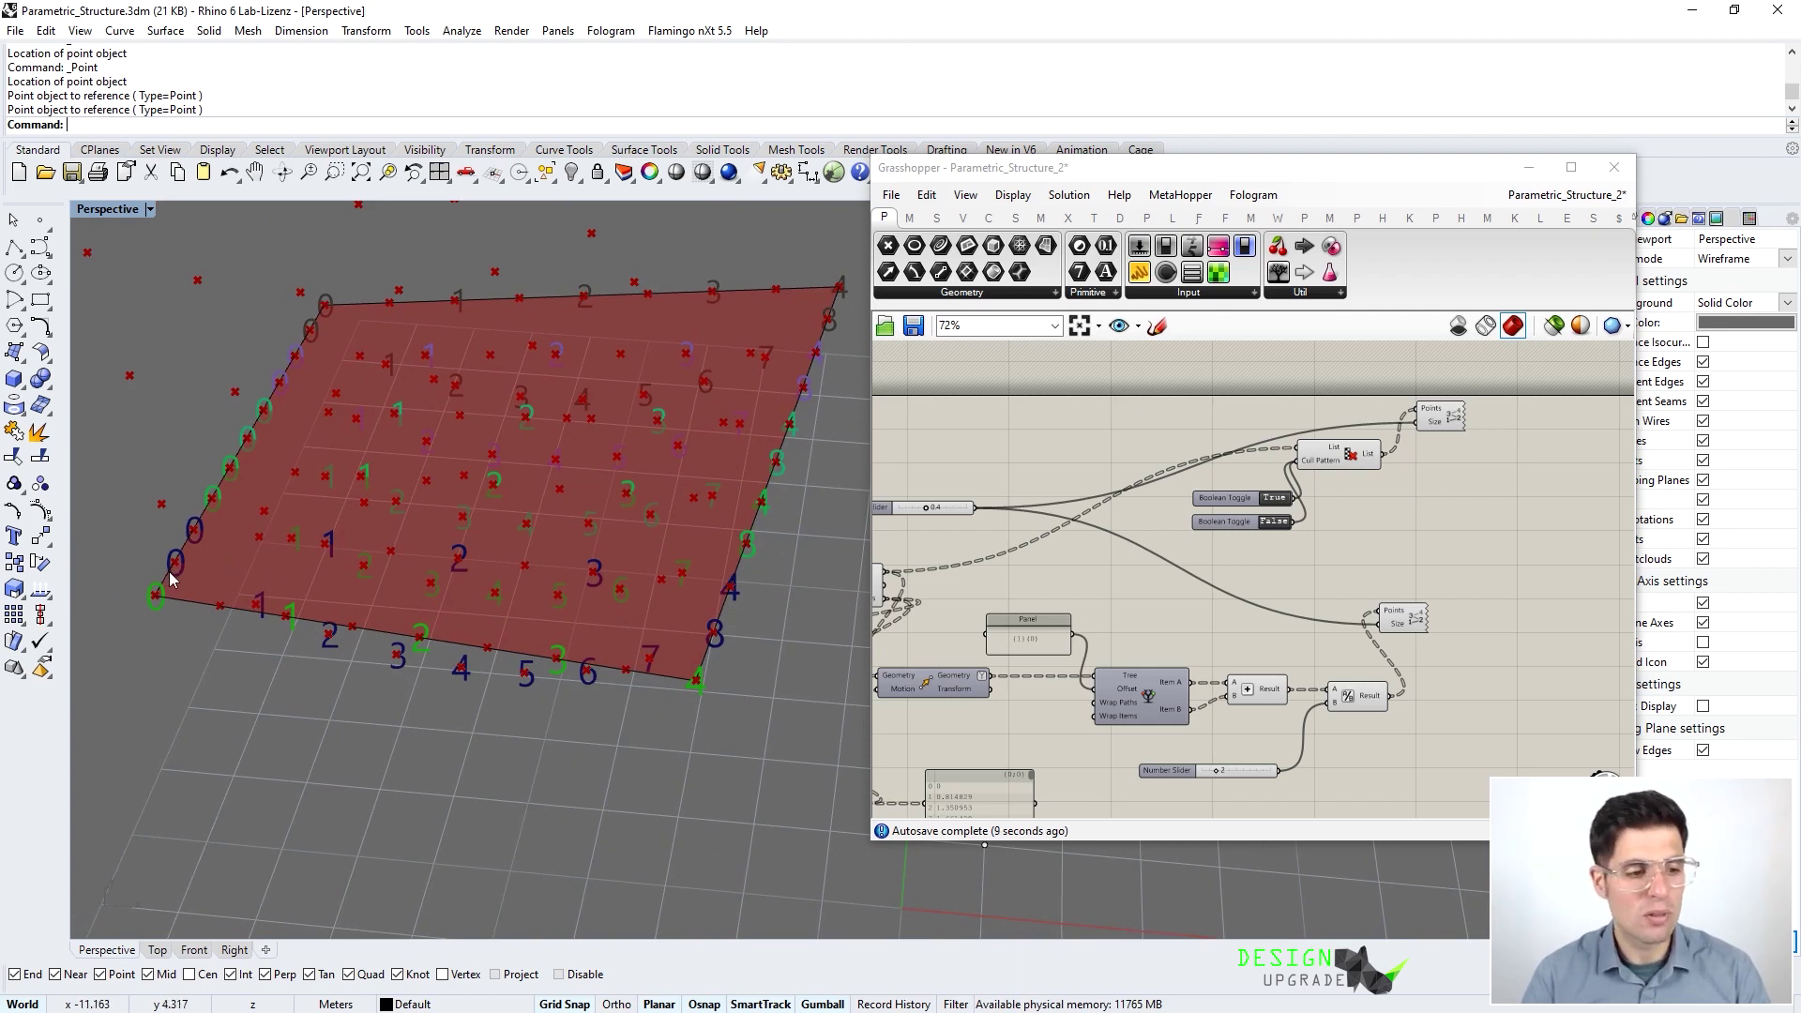
scroll(171, 569, up, 2)
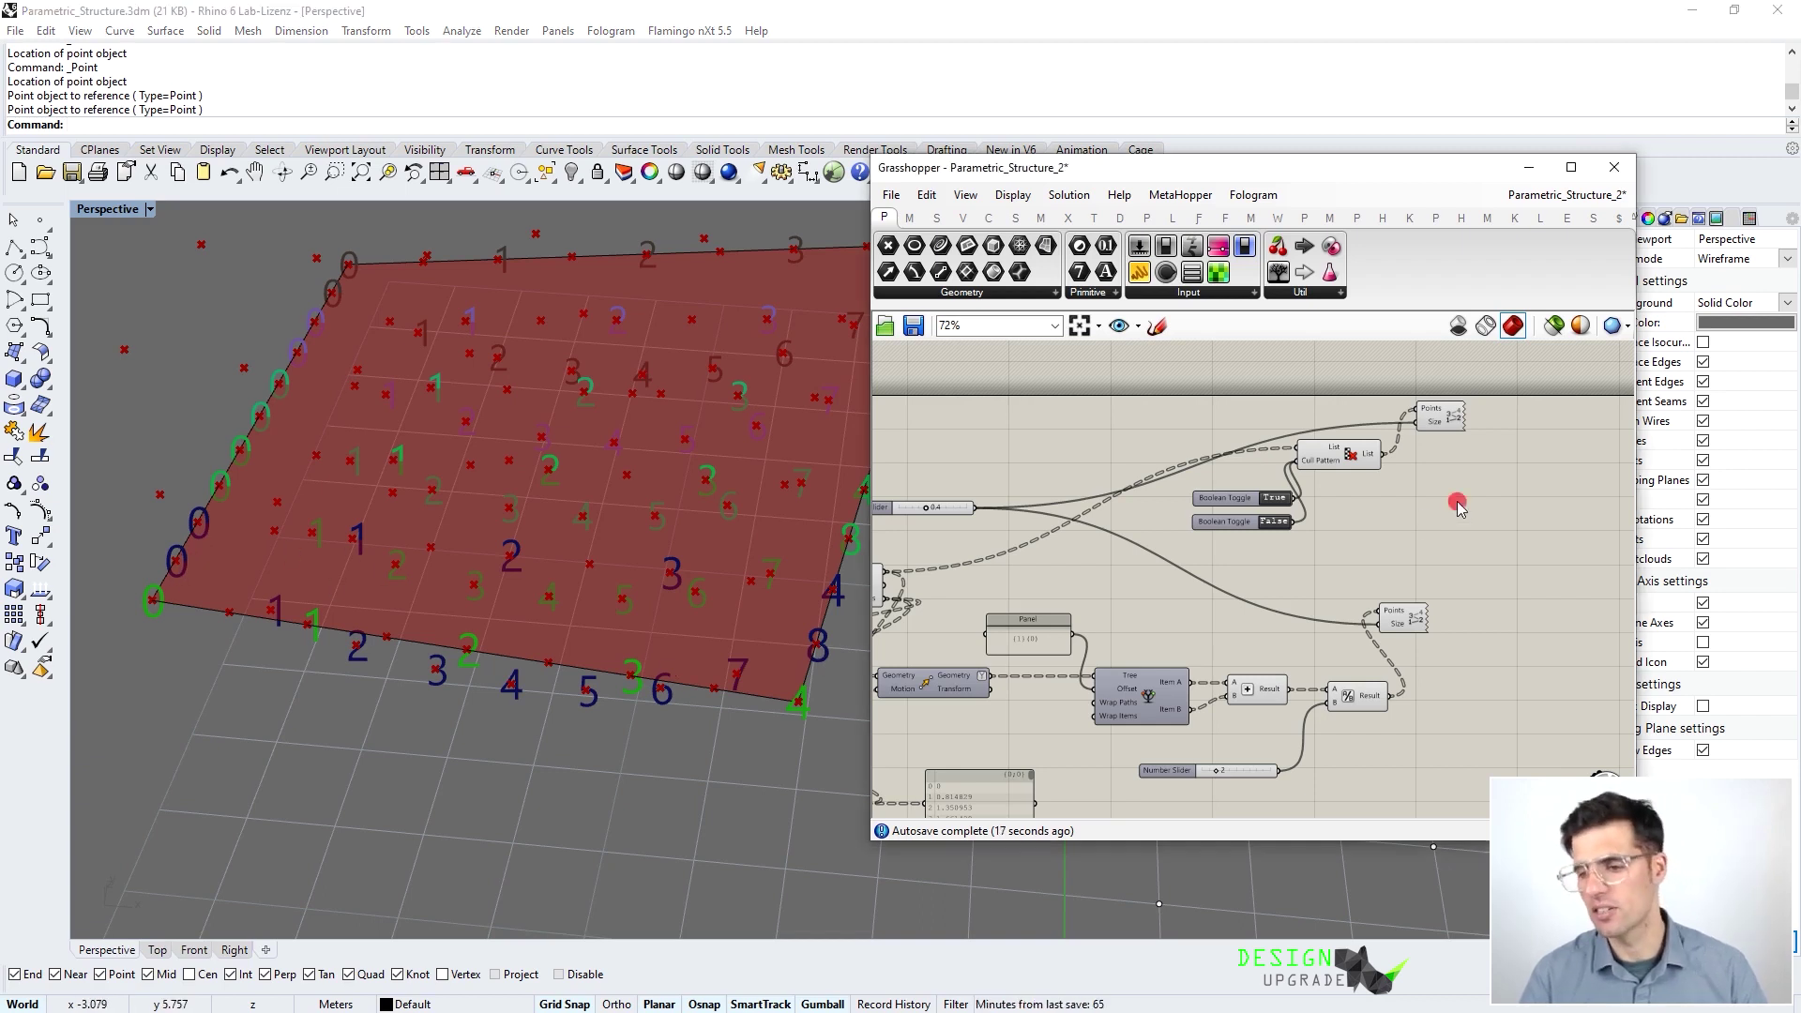
Duplicate Cull Pattern together with its two Boolean Toggles, and place the copies beside the Division component
right_drag(1401, 547, 1381, 548)
drag(1382, 560, 1223, 465)
right_drag(1460, 500, 1395, 435)
key(ctrl+c)
key(ctrl+v)
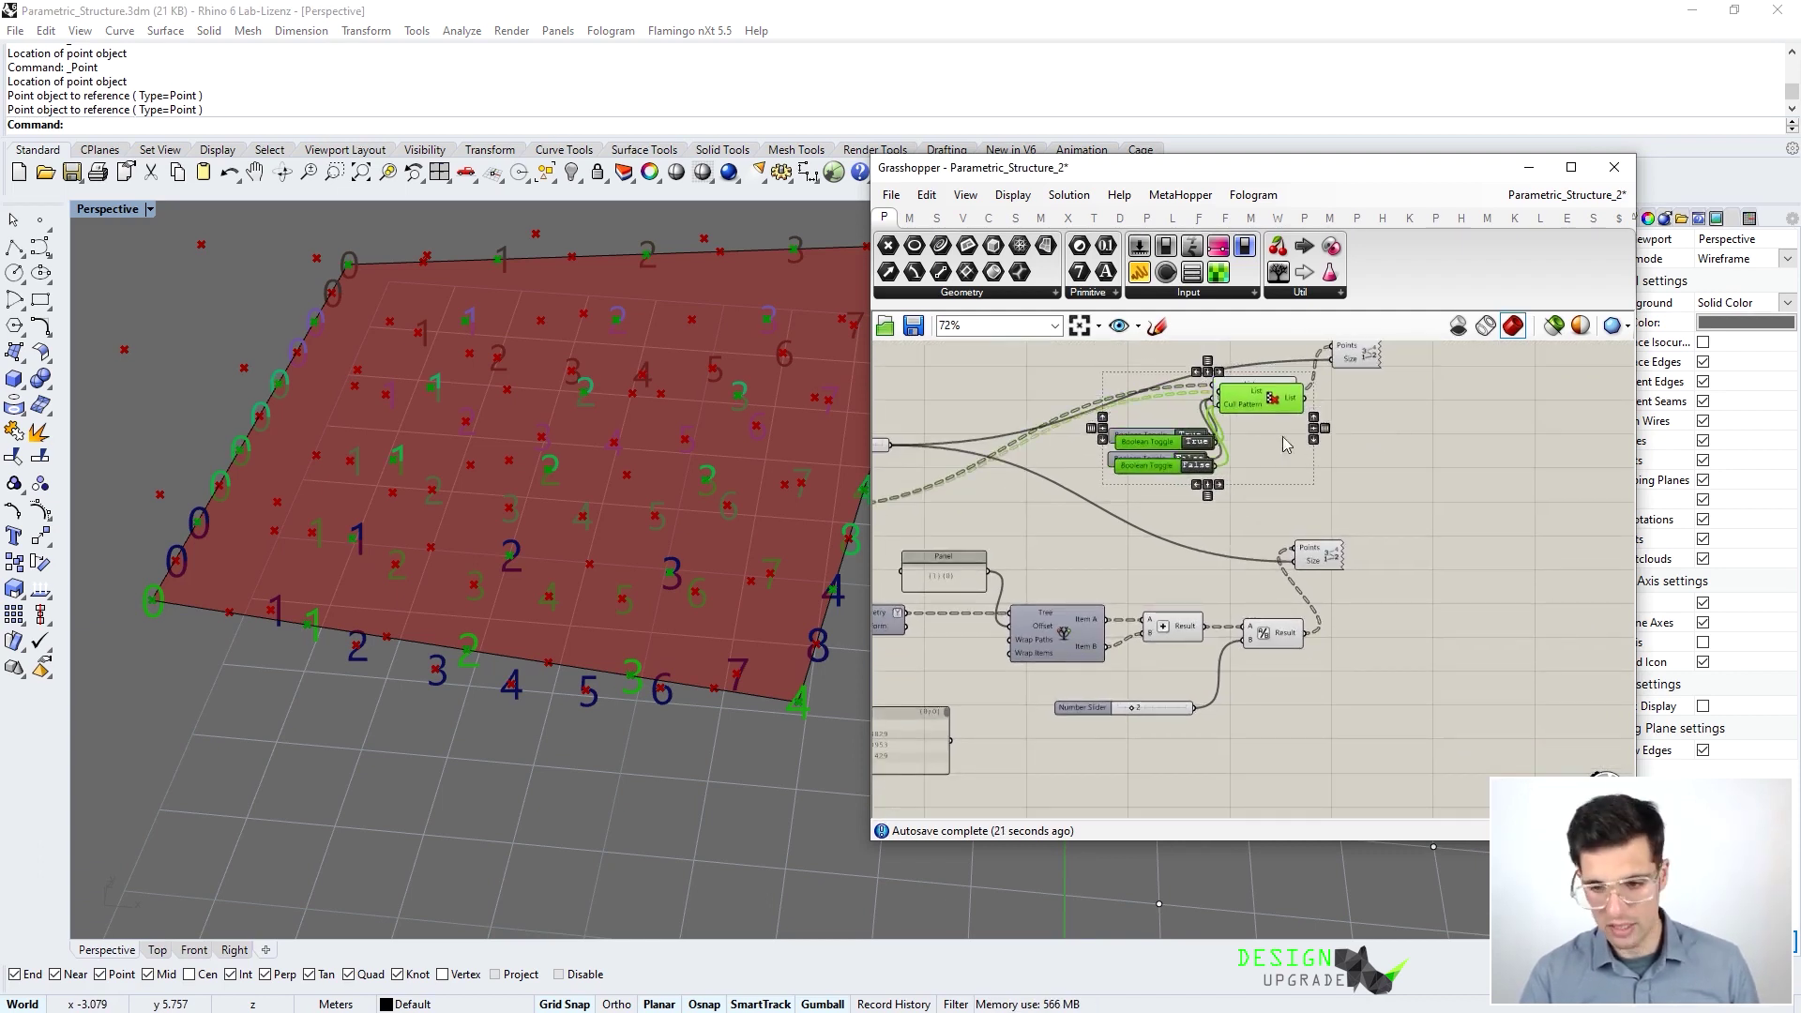
drag(1267, 403, 1442, 723)
click(1369, 619)
right_drag(1371, 625, 1293, 522)
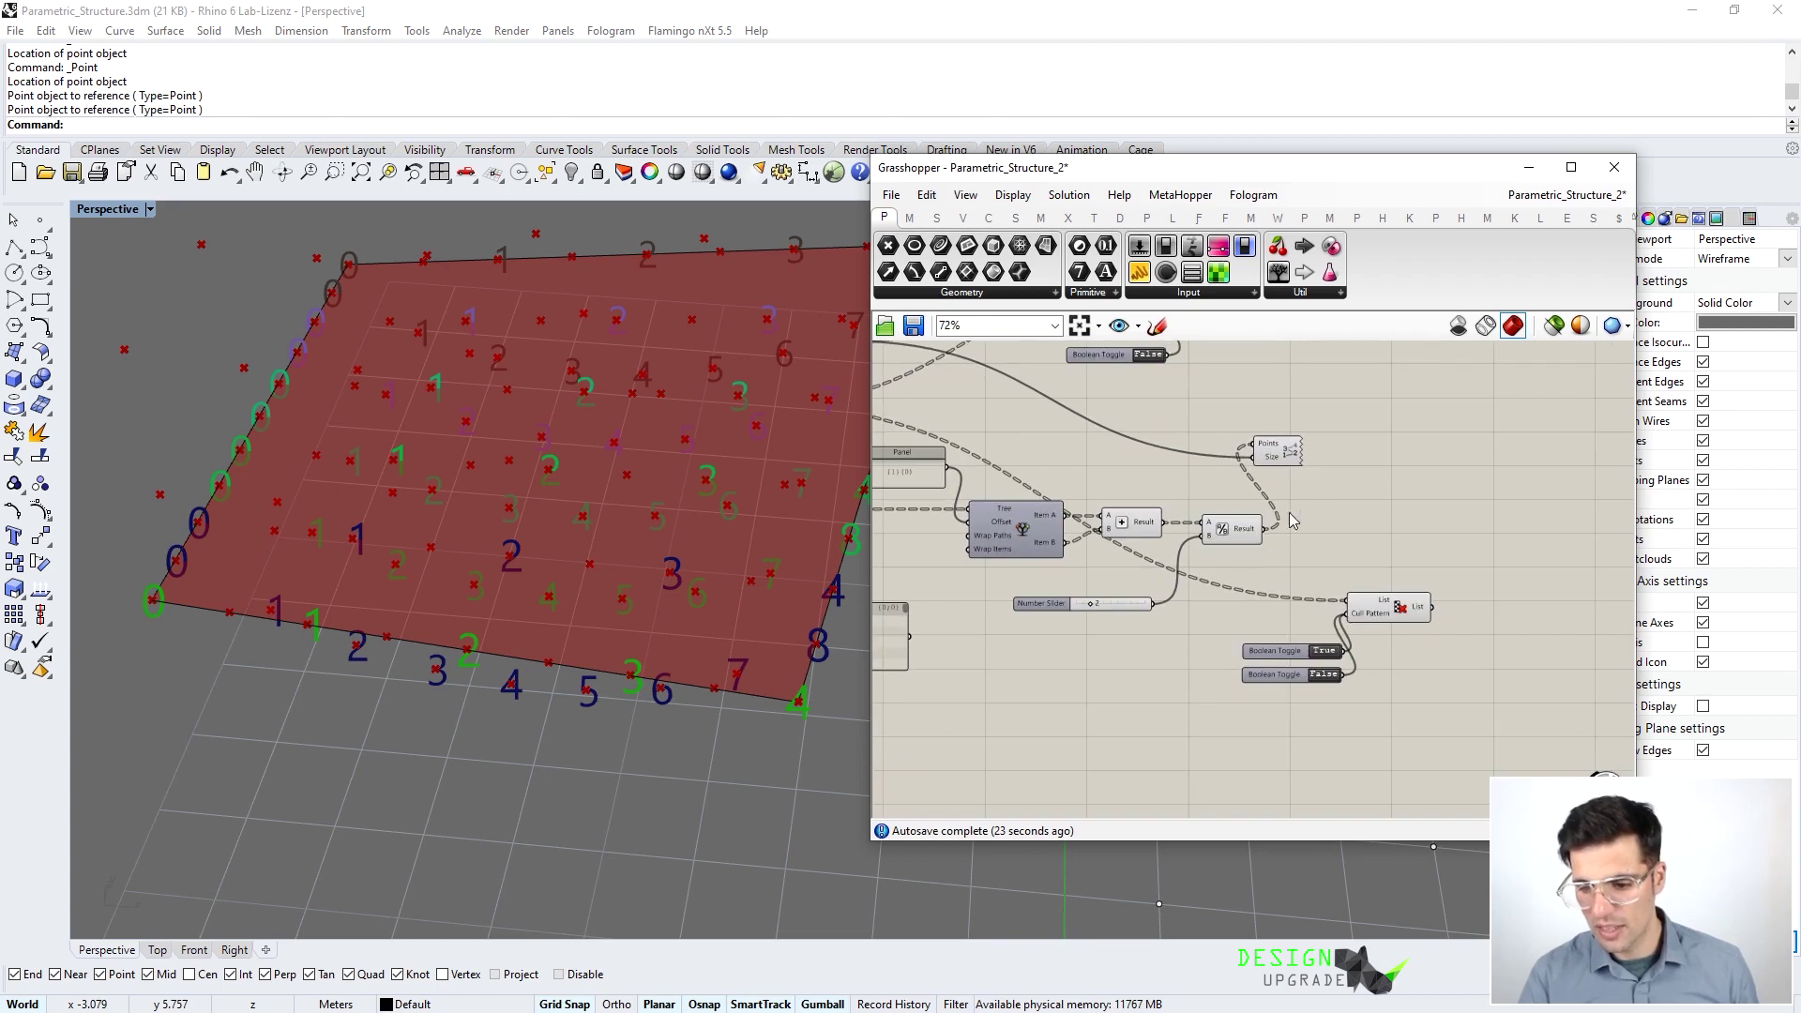
Wire Division's Result into the copied Cull Pattern's List input, and switch its toggles to False and True
drag(1266, 536, 1347, 600)
scroll(1350, 648, up, 4)
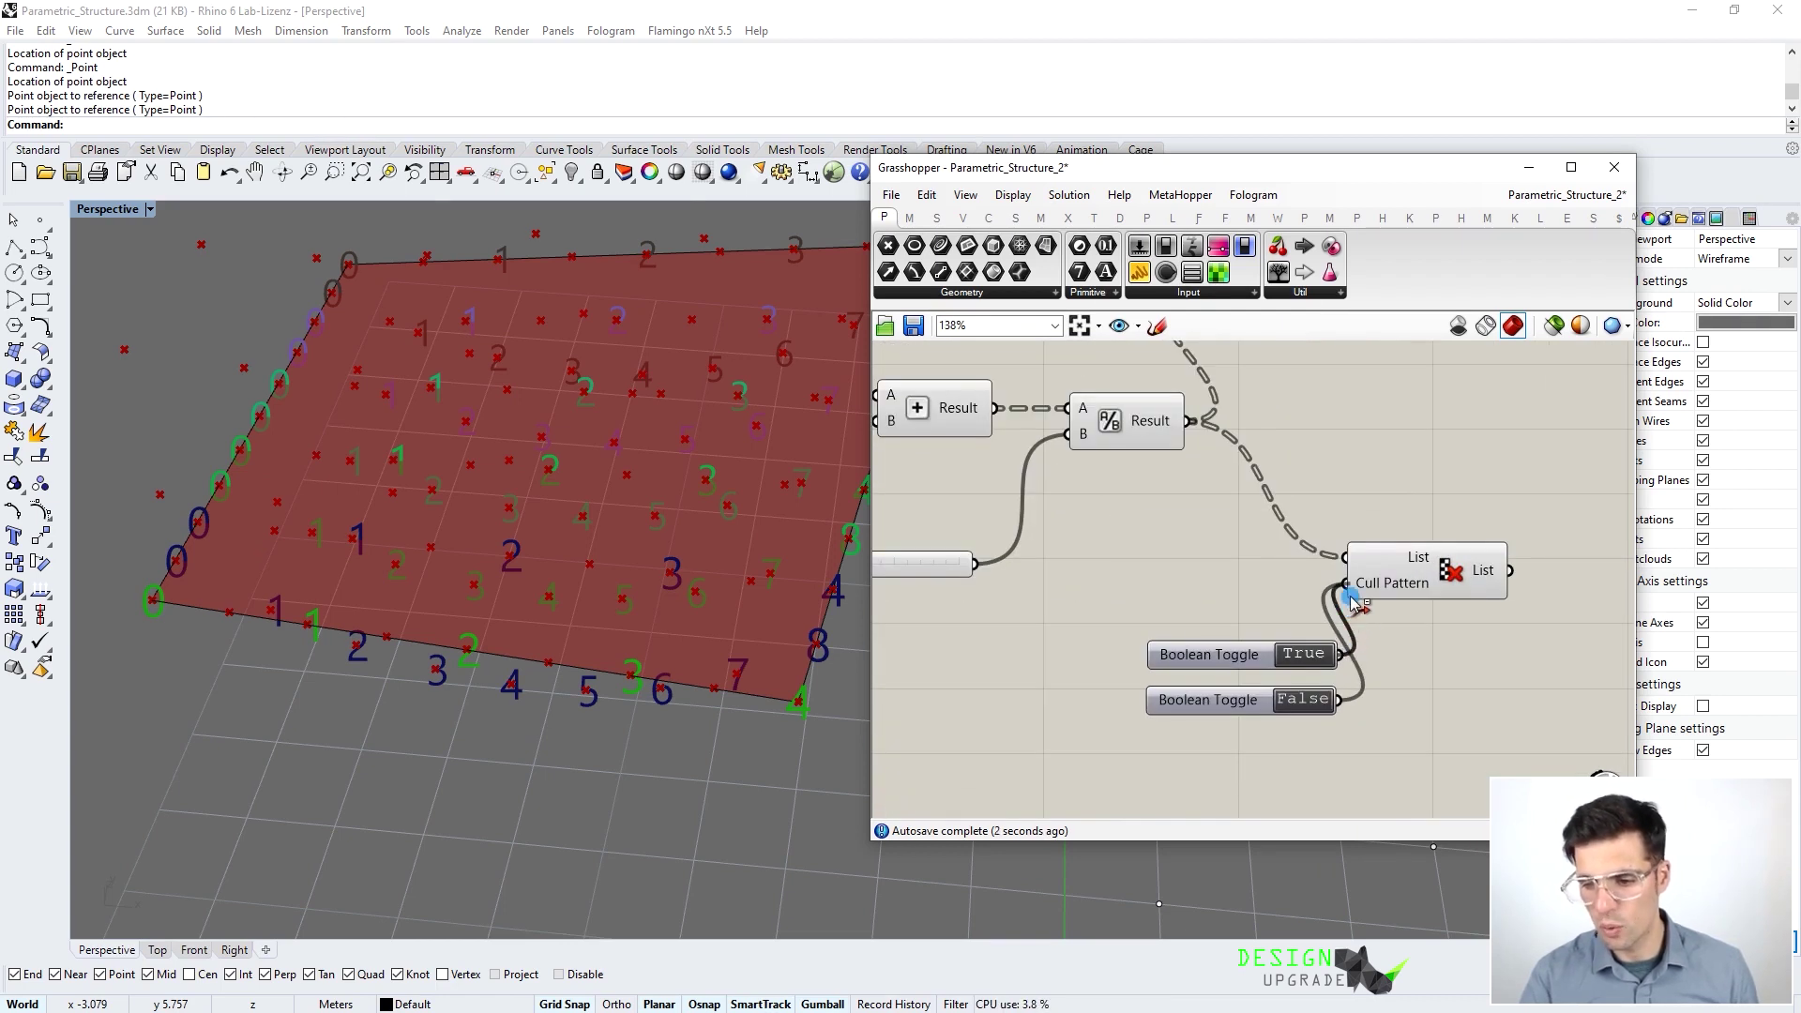
drag(1341, 654, 1346, 584)
ctrl+drag(1340, 699, 1348, 584)
drag(1246, 699, 1194, 656)
drag(1323, 608, 1346, 583)
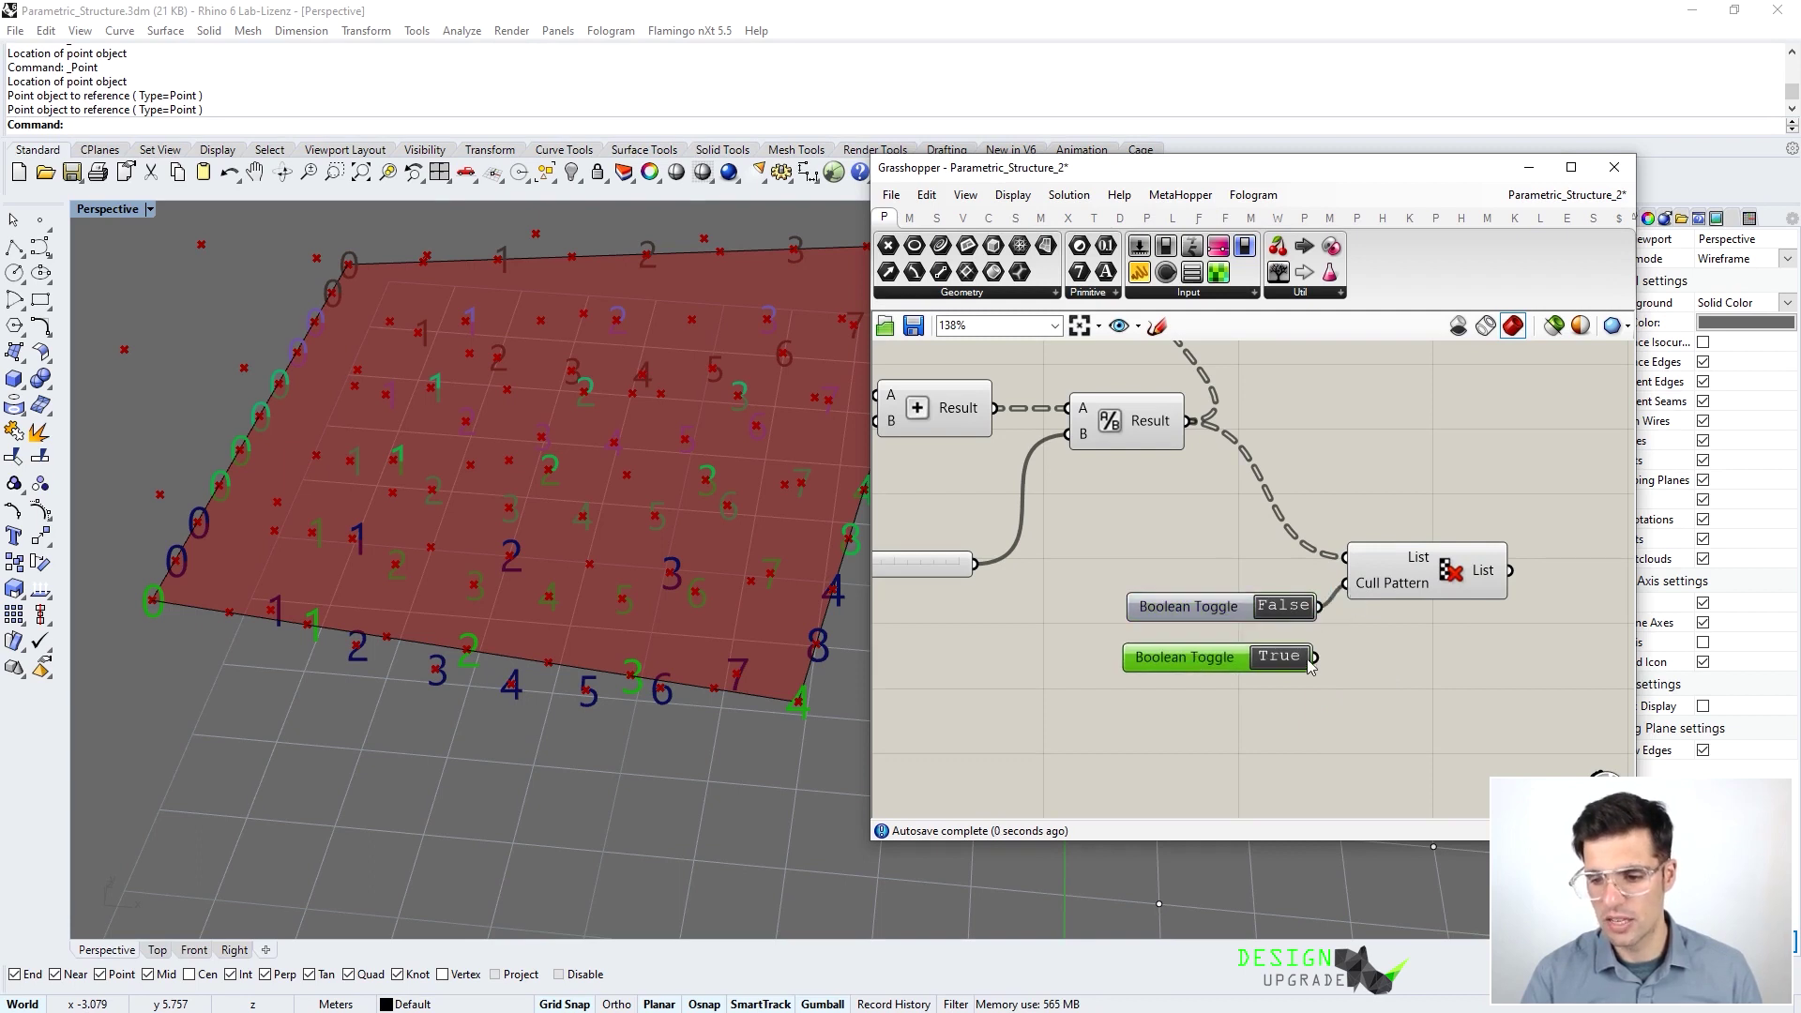
drag(1317, 659, 1346, 585)
Move the second Point List beyond Division, and wire the copied Cull Pattern's List output into its Points input
right_drag(1355, 474, 1362, 630)
scroll(1357, 628, down, 1)
scroll(1359, 633, down, 1)
drag(1264, 482, 1507, 558)
drag(1474, 699, 1475, 561)
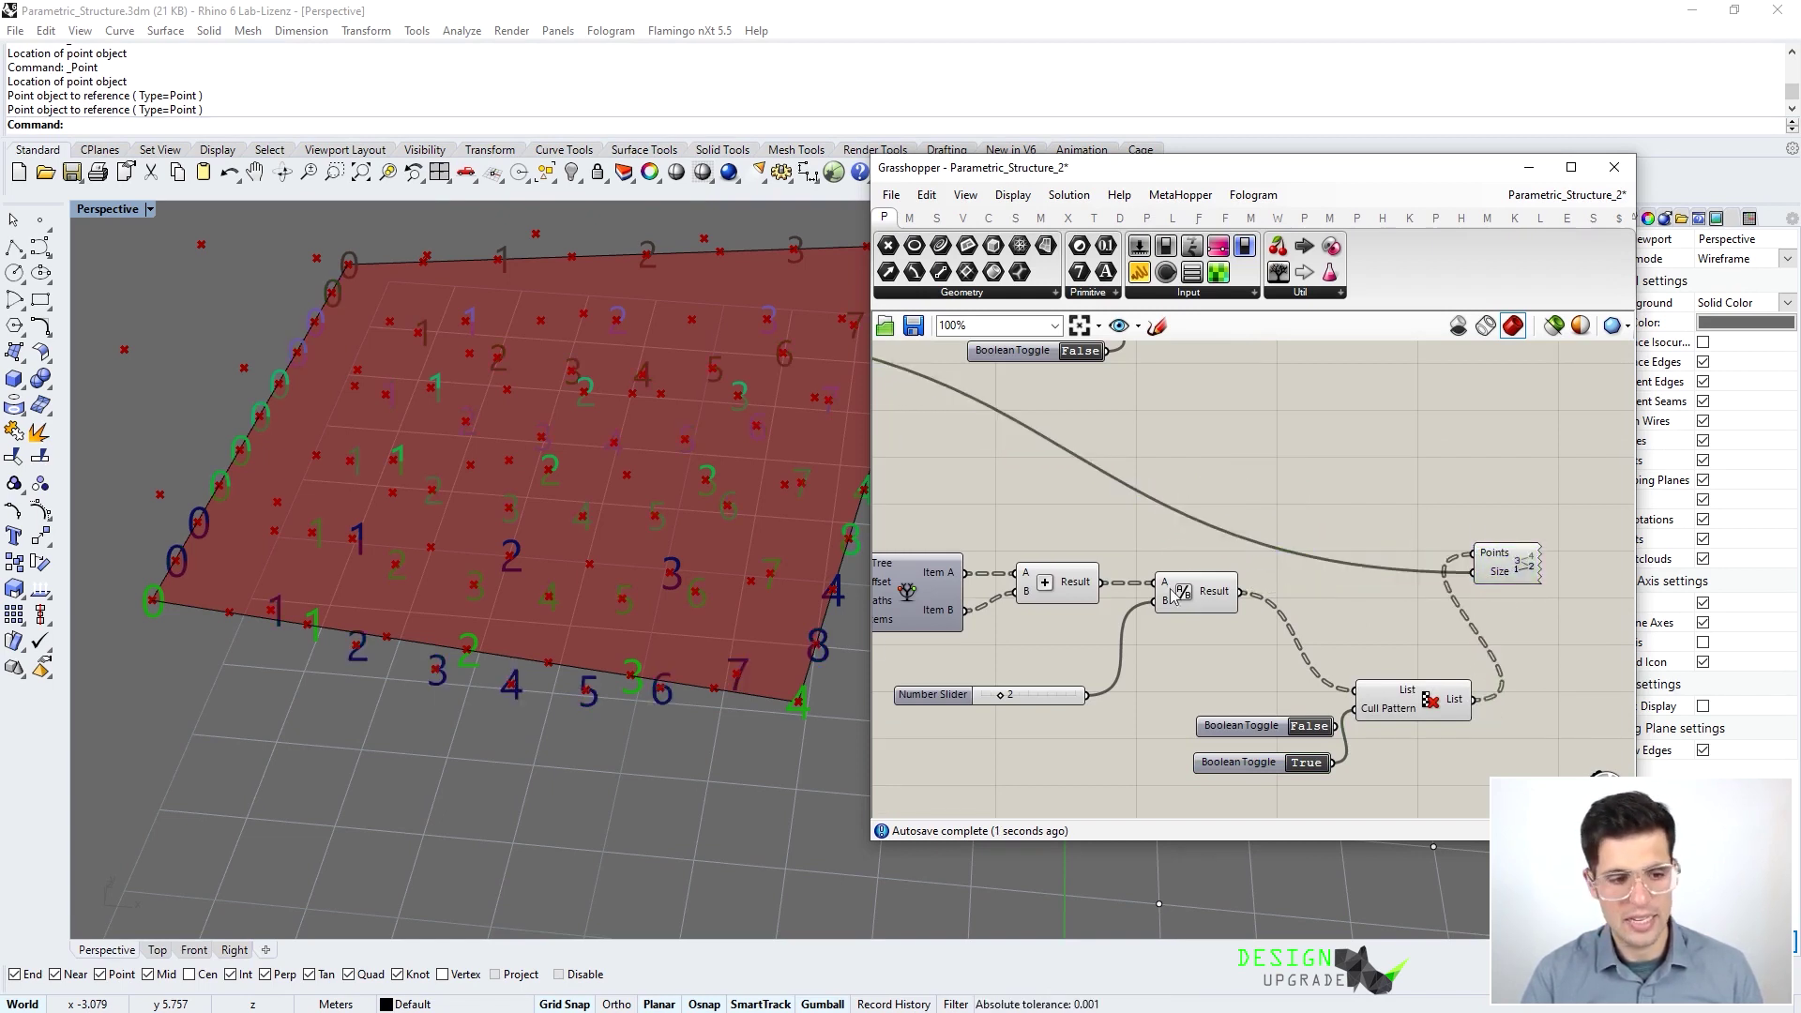
Reconnect both the False and True toggles, in that order, to the copied component's Cull Pattern input
scroll(329, 574, up, 3)
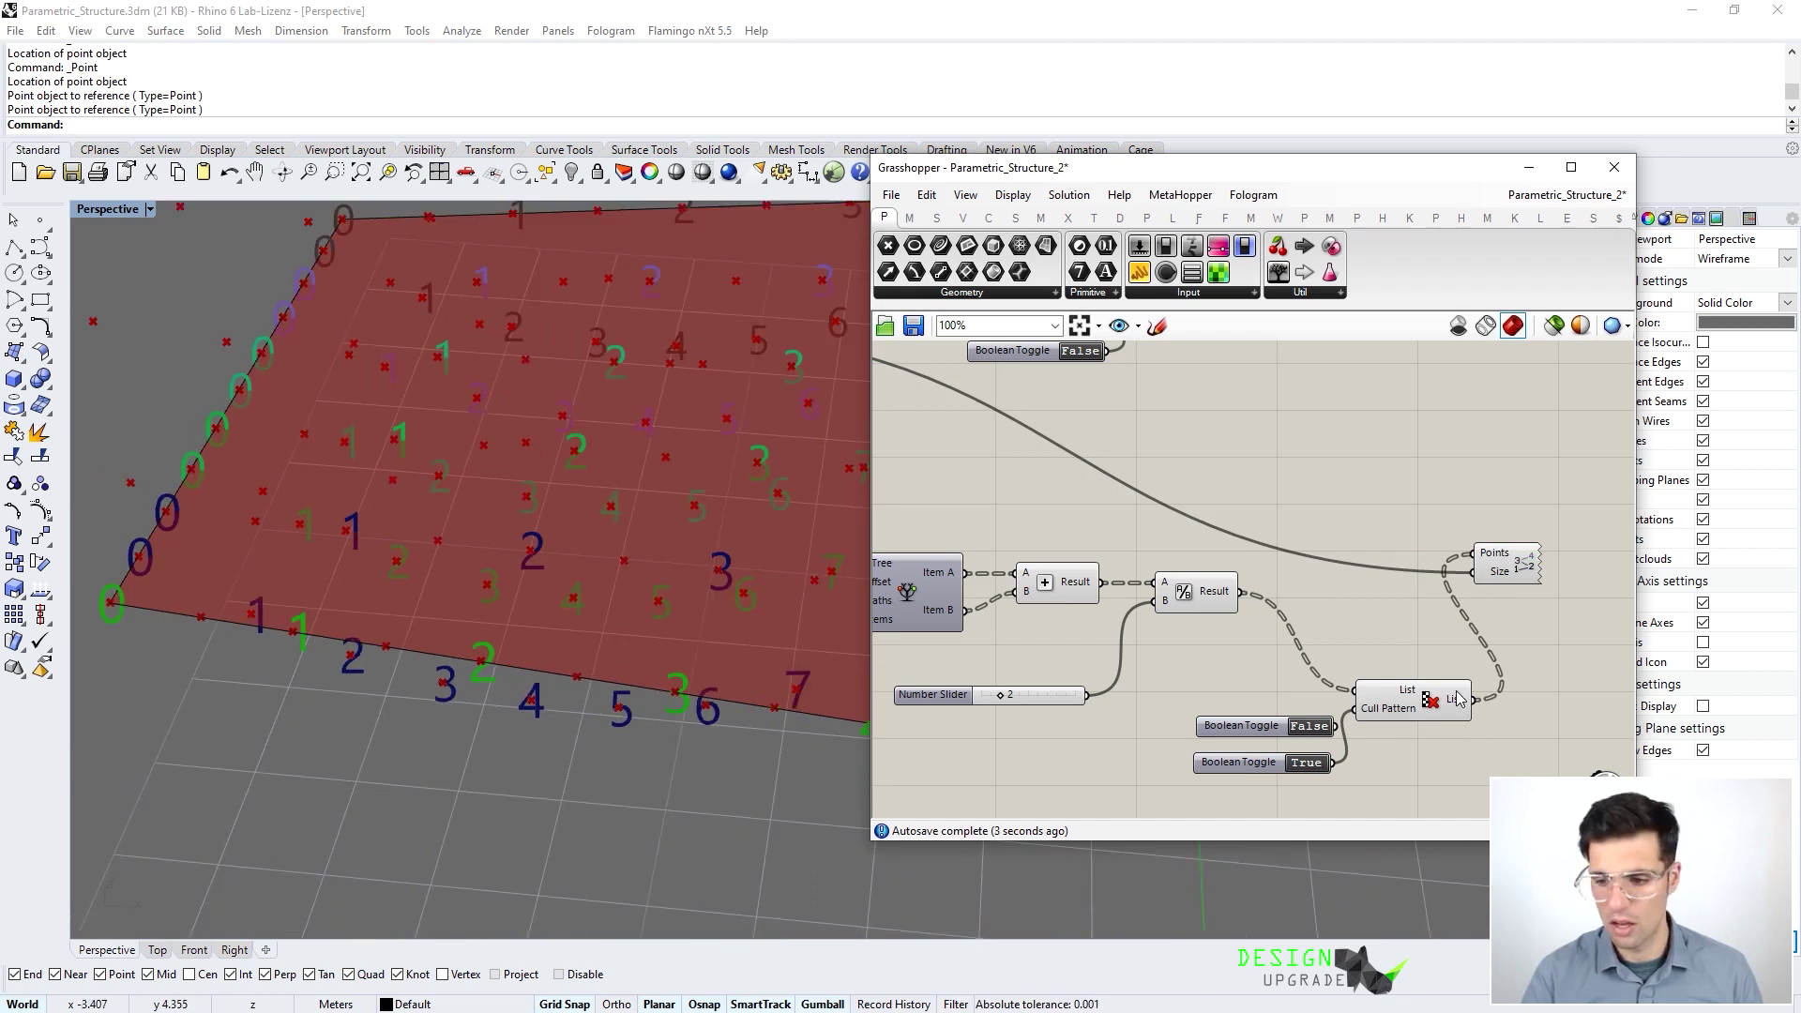
scroll(1316, 733, up, 3)
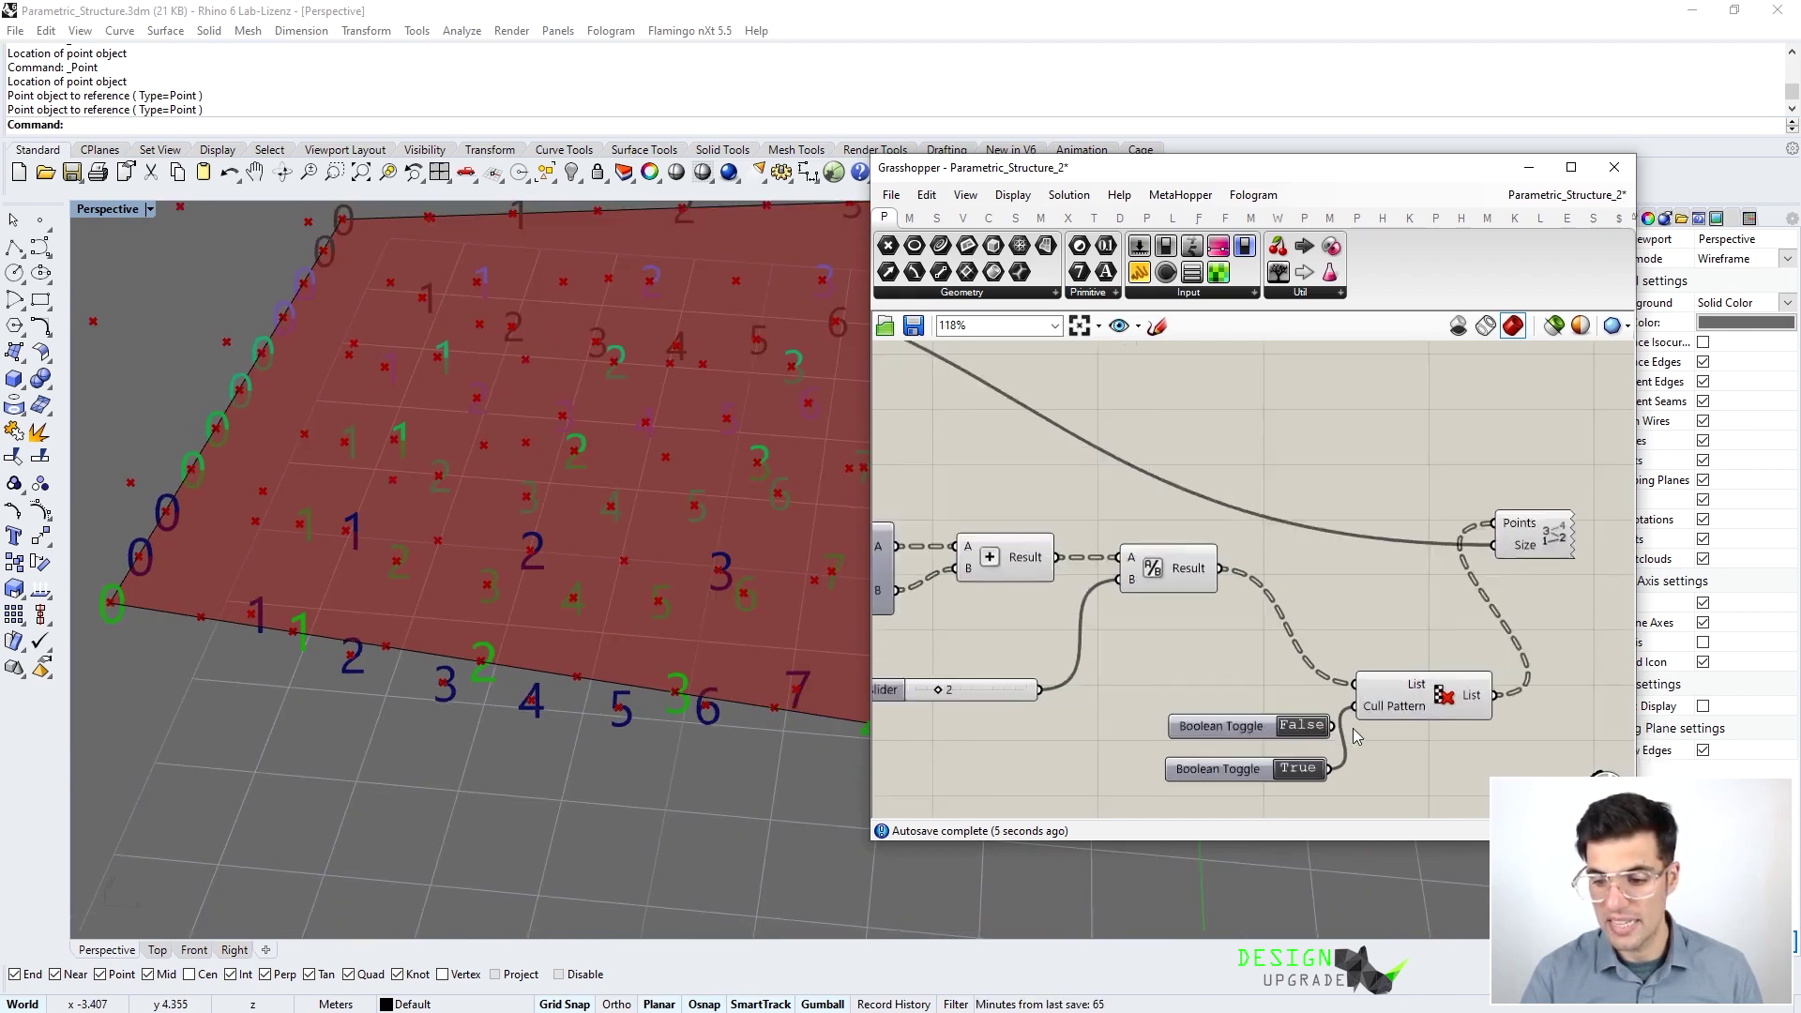
drag(1320, 788, 1362, 713)
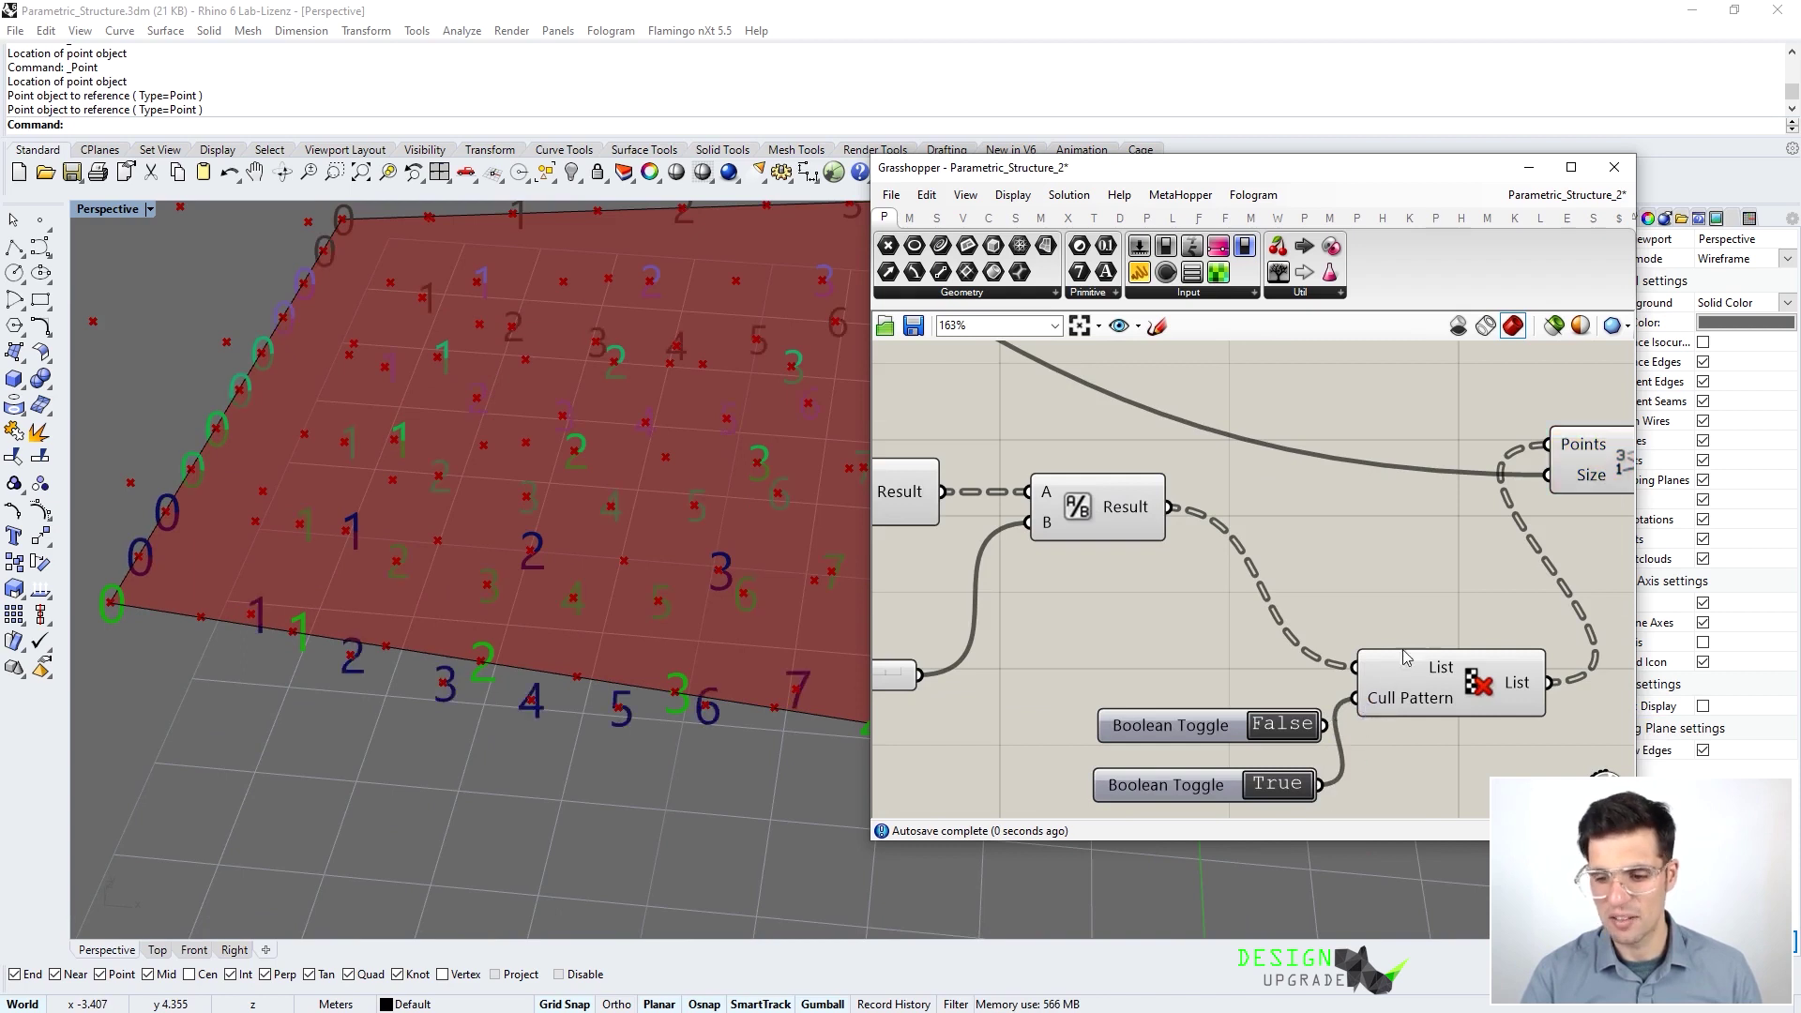
drag(1324, 725, 1354, 699)
shift+drag(1320, 785, 1356, 699)
right_drag(1432, 616, 1371, 587)
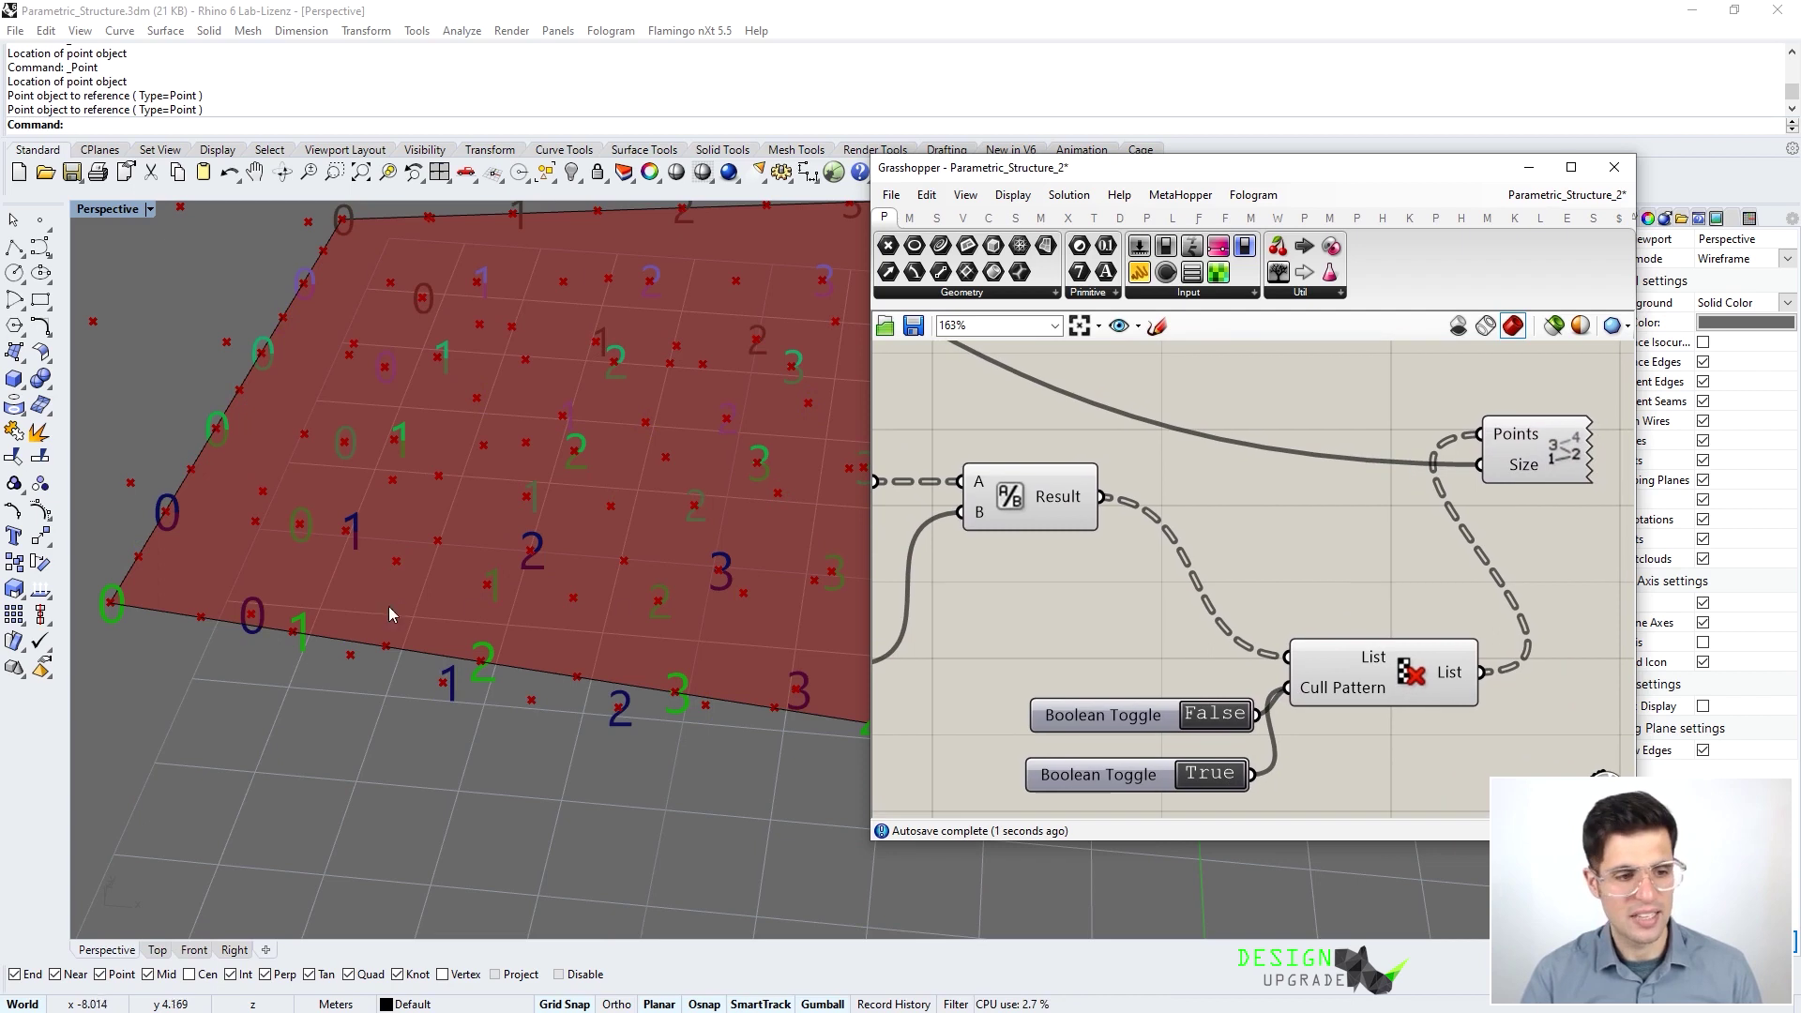
Examine the alternating indices of the culled curve points and culled midpoints from several sides of the surface
scroll(388, 606, down, 3)
right_drag(294, 612, 314, 661)
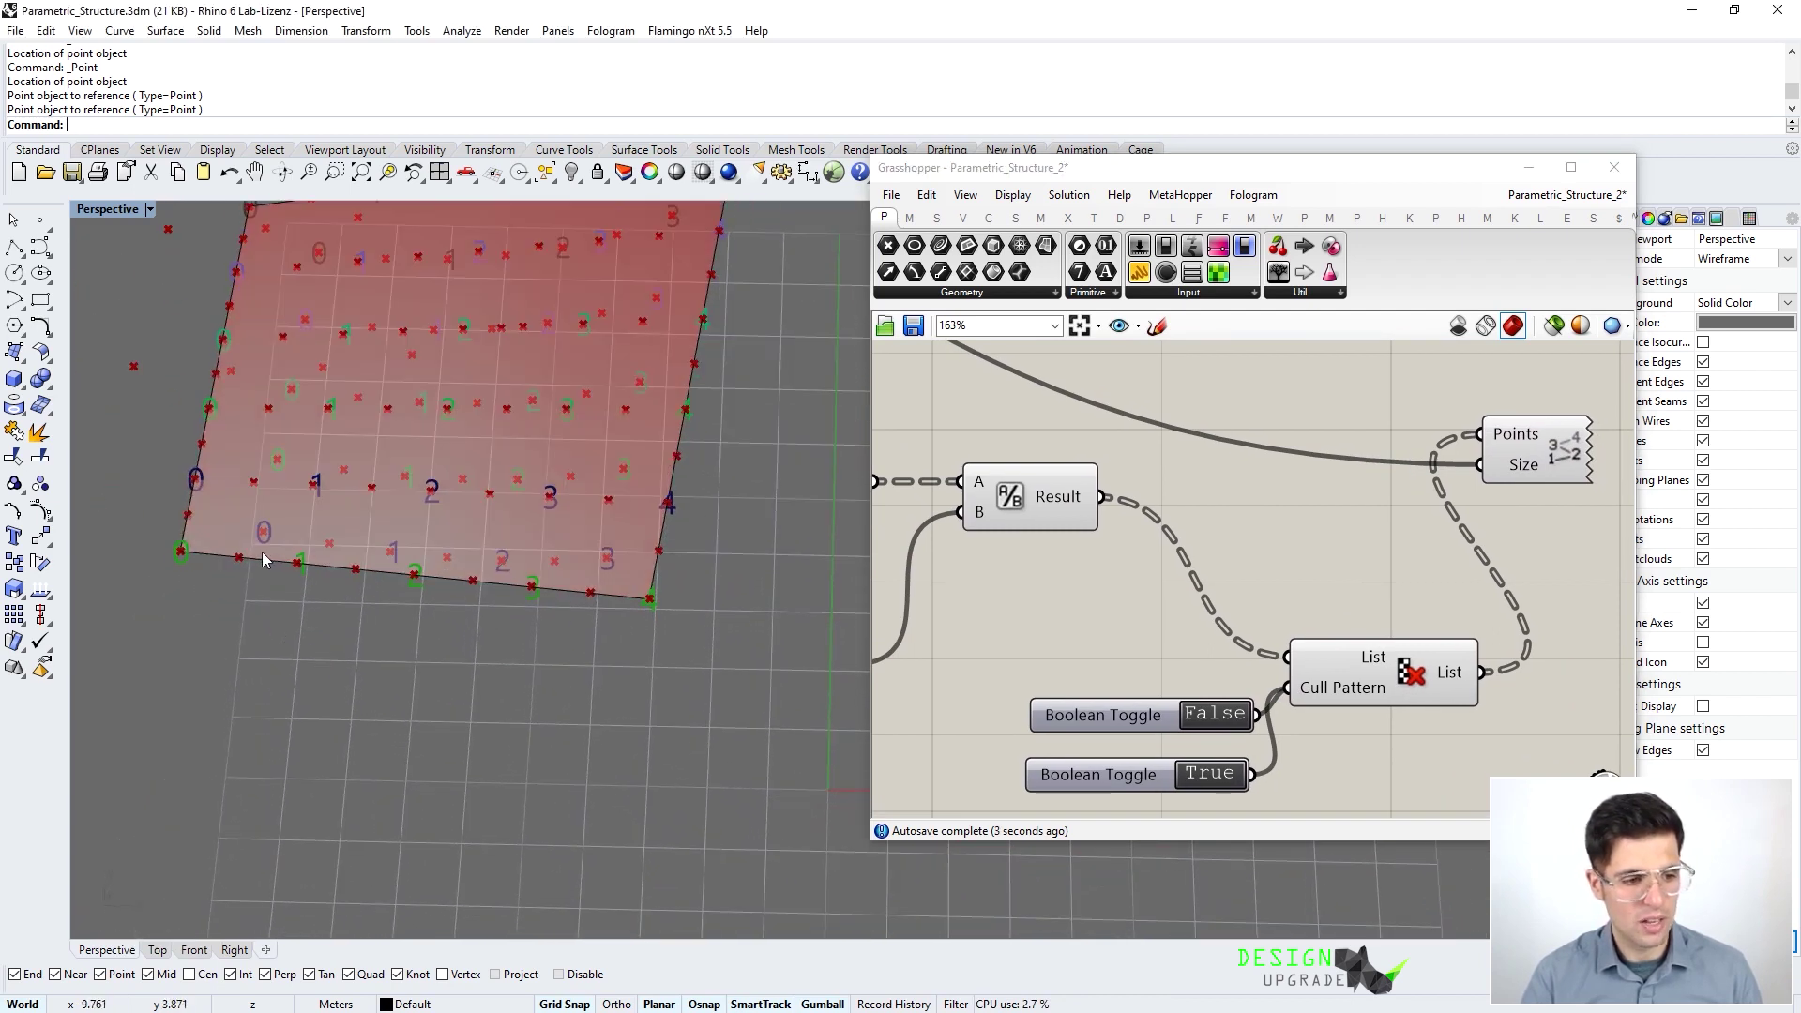
right_drag(591, 561, 526, 683)
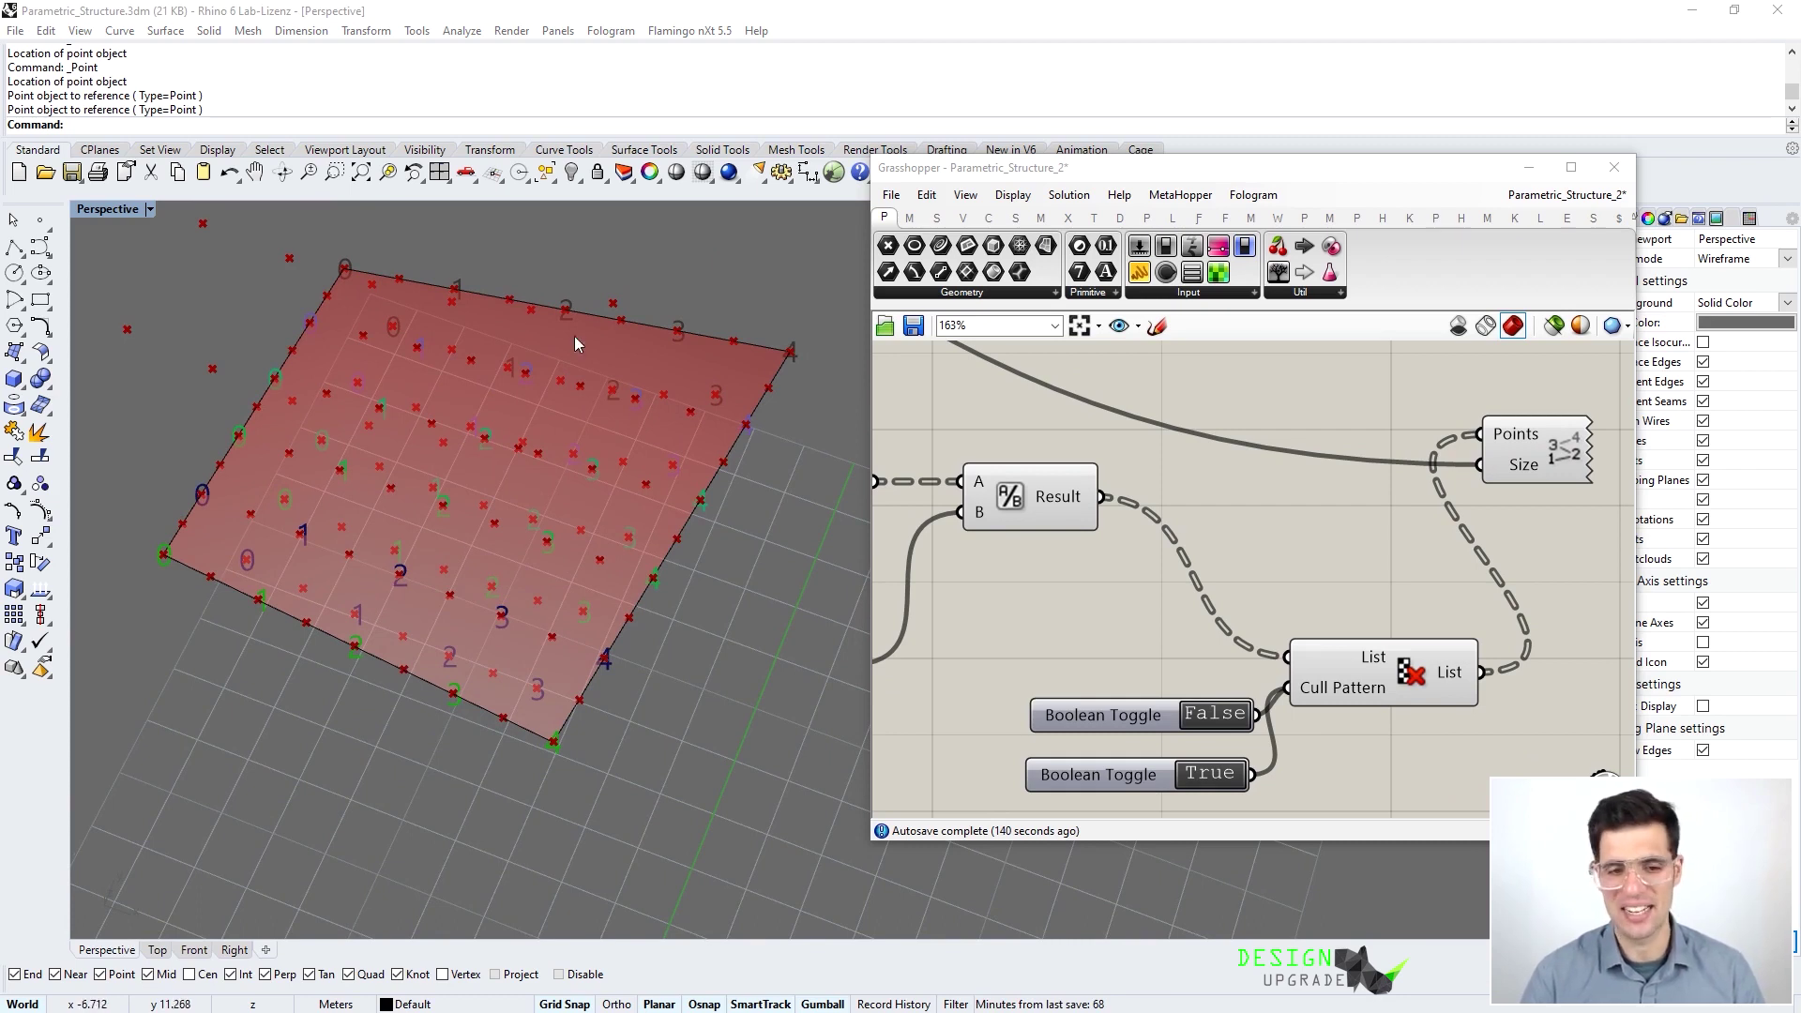
scroll(1126, 479, down, 4)
scroll(1126, 479, up, 2)
right_drag(683, 486, 230, 433)
shift+right_drag(506, 527, 413, 534)
scroll(649, 677, up, 2)
shift+right_drag(649, 677, 612, 653)
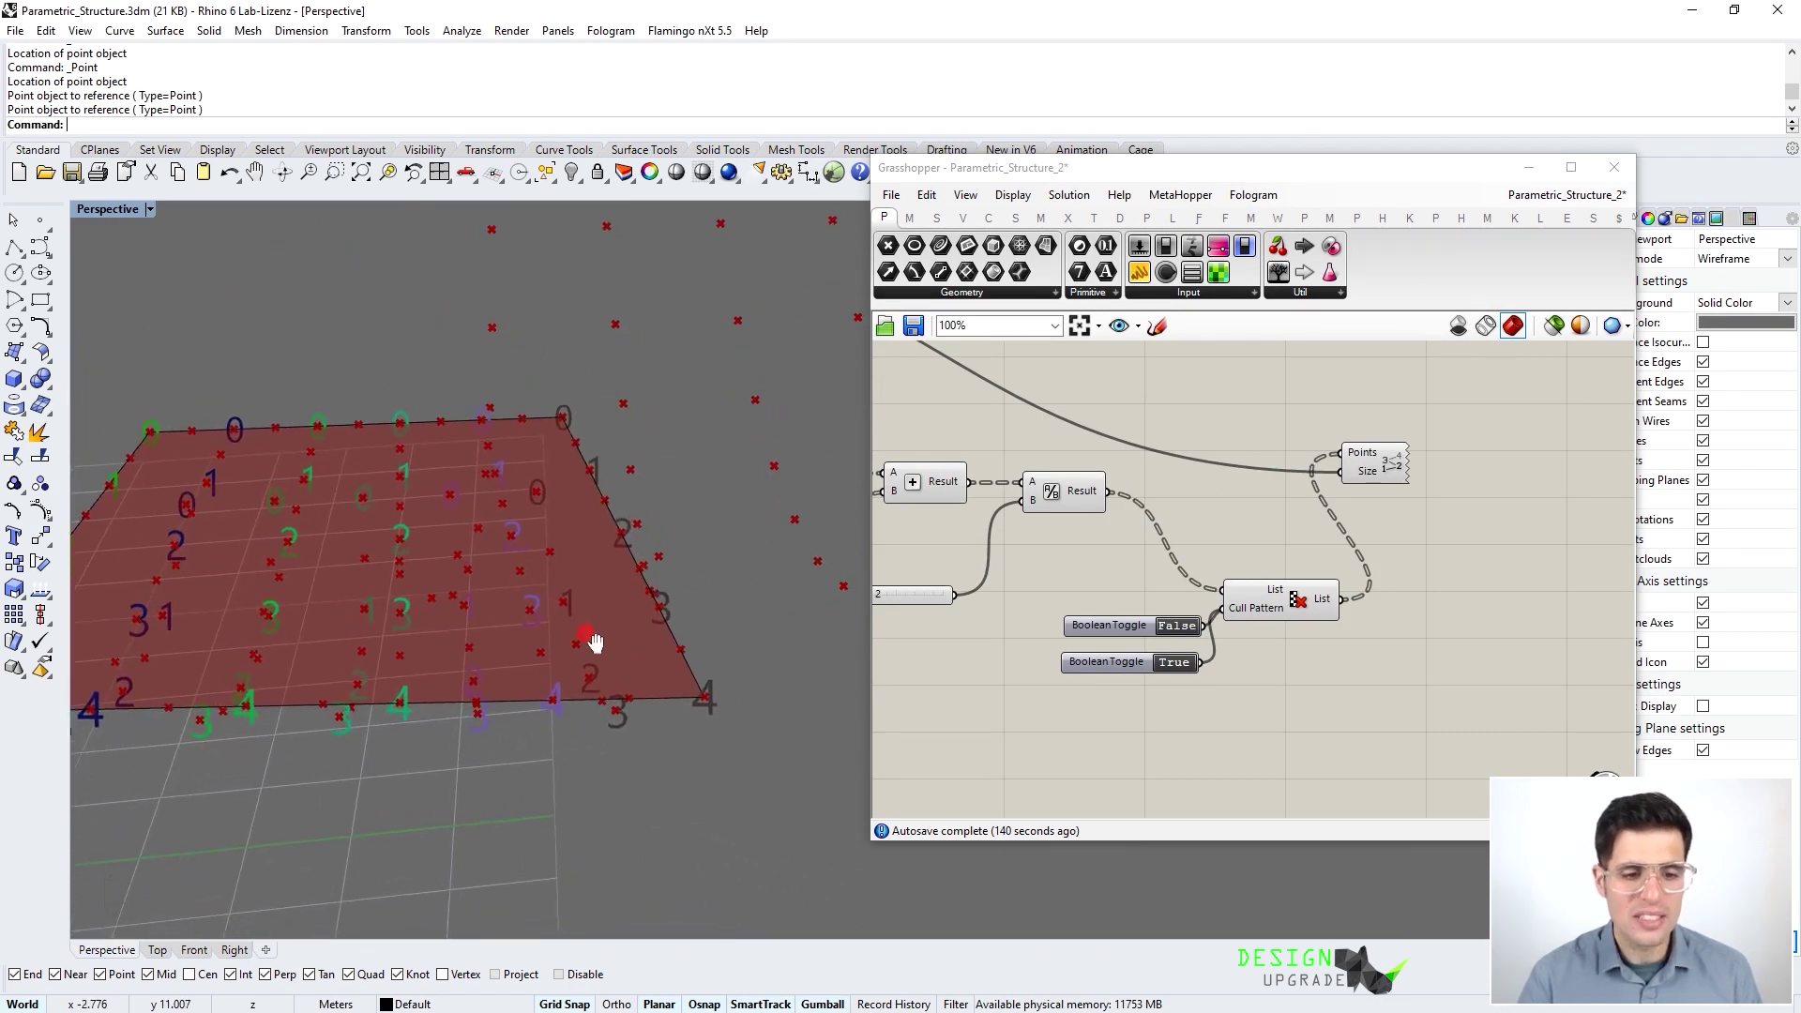
scroll(619, 638, down, 5)
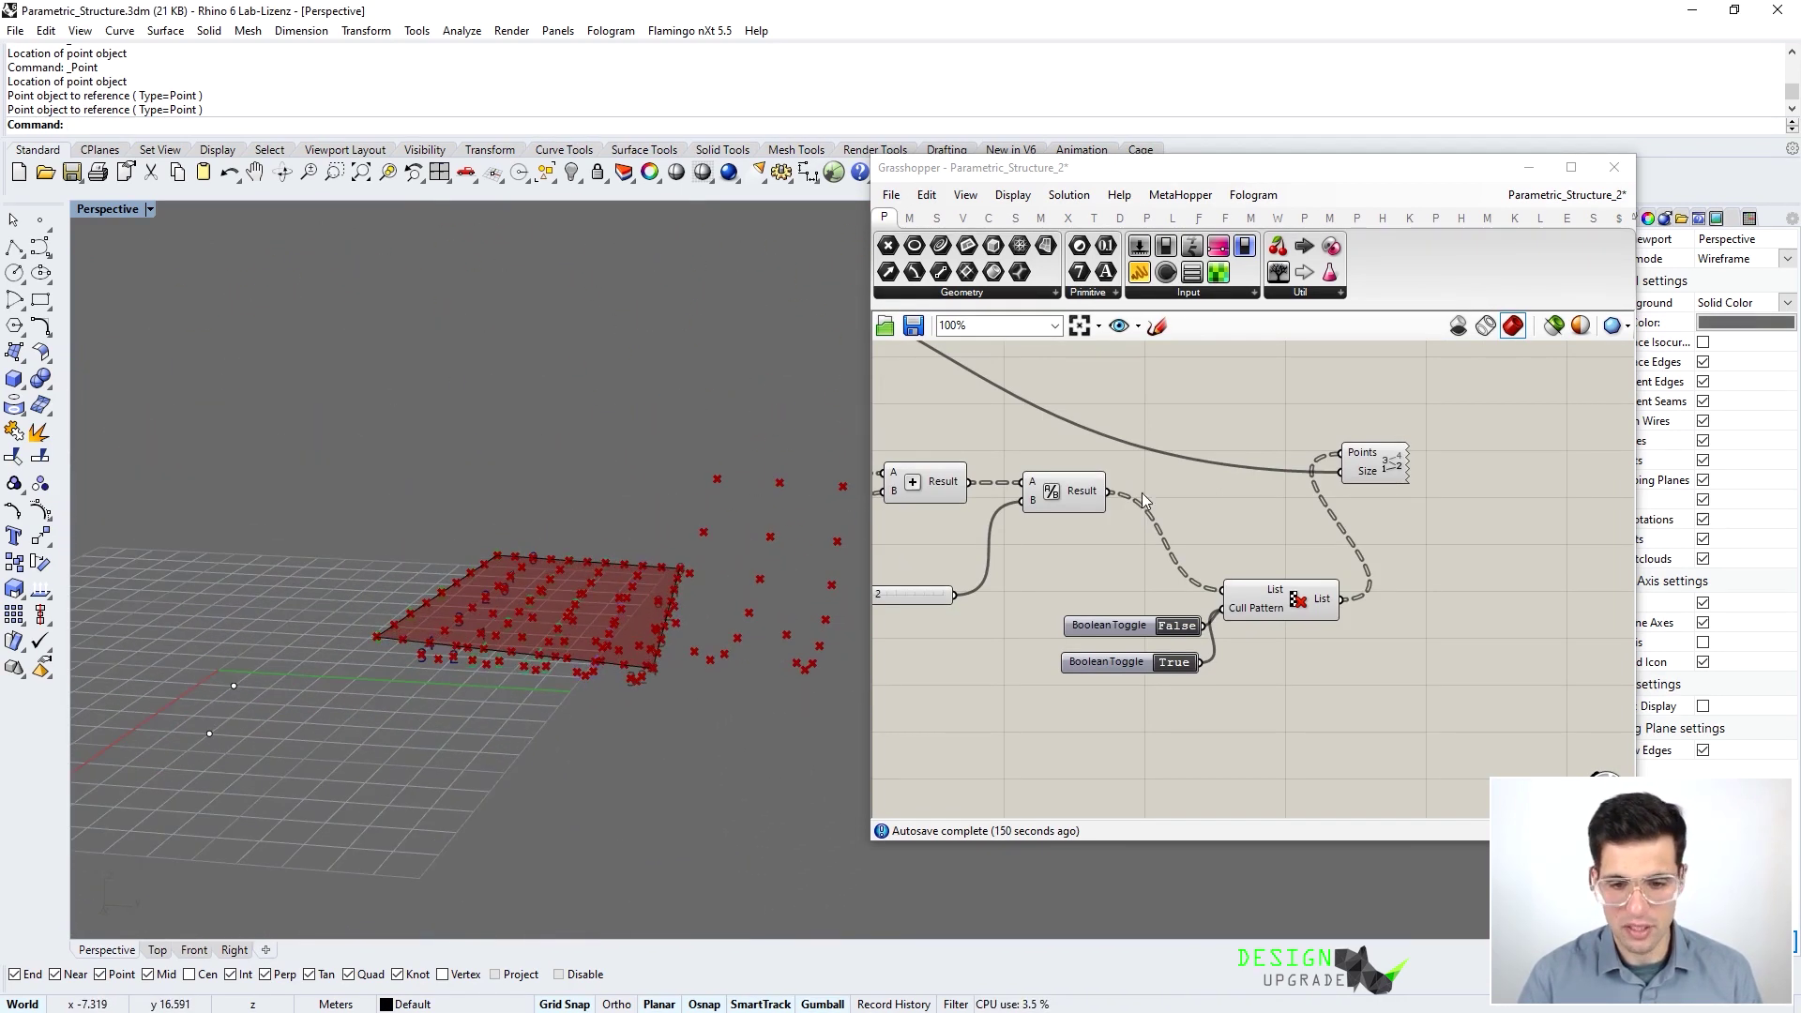
Select the Addition and Divide Curve components in turn to inspect which points each one produces in the viewport
right_drag(975, 488, 1159, 509)
click(1116, 504)
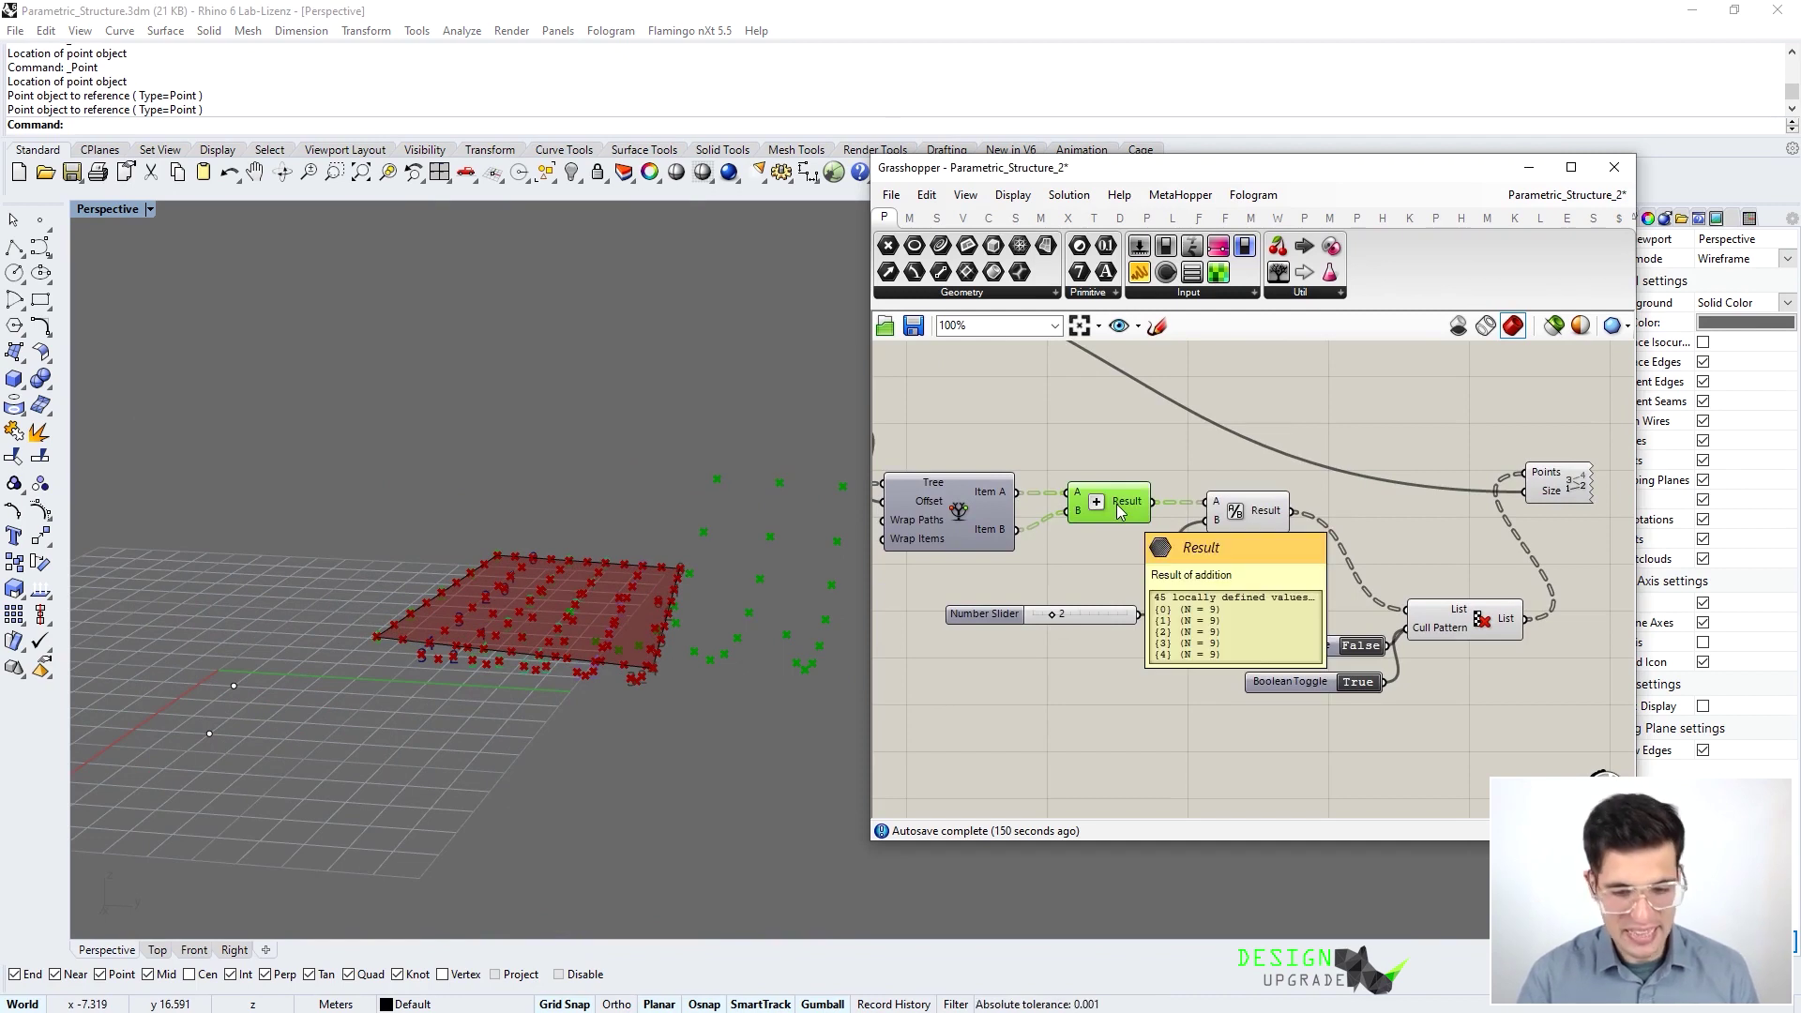
right_drag(1107, 435, 1132, 444)
scroll(690, 601, up, 5)
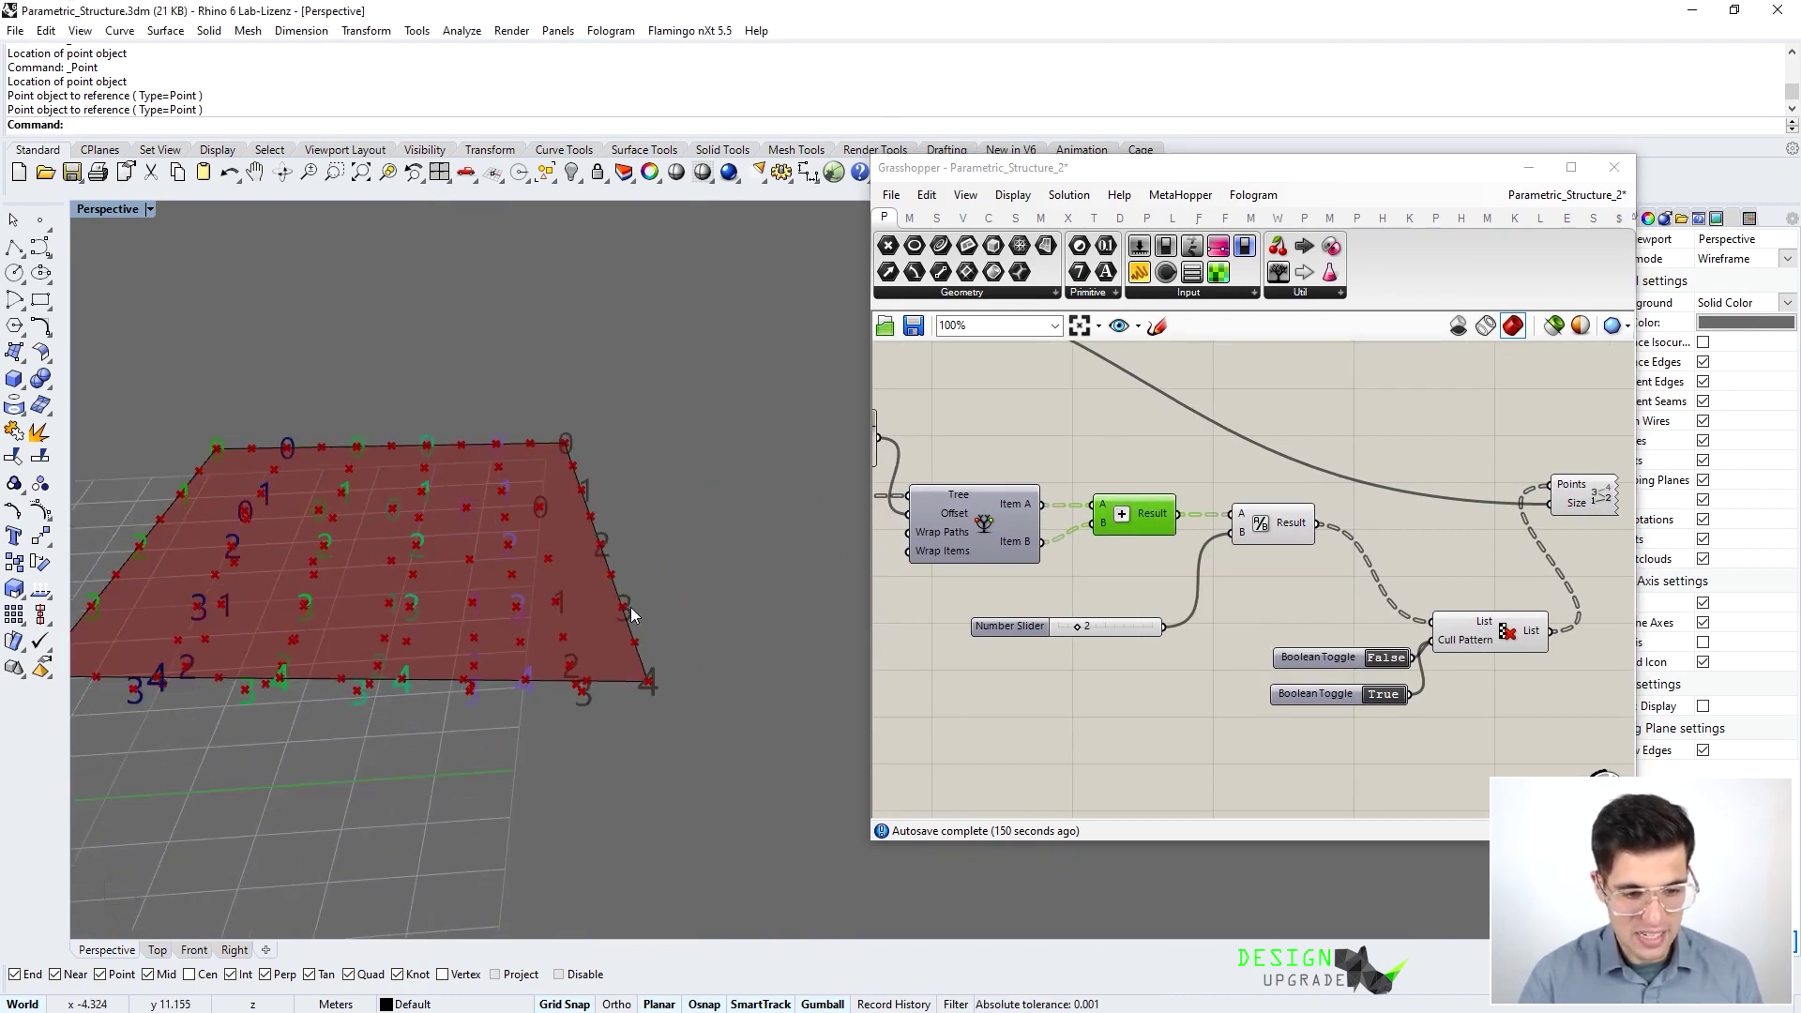
scroll(619, 610, up, 3)
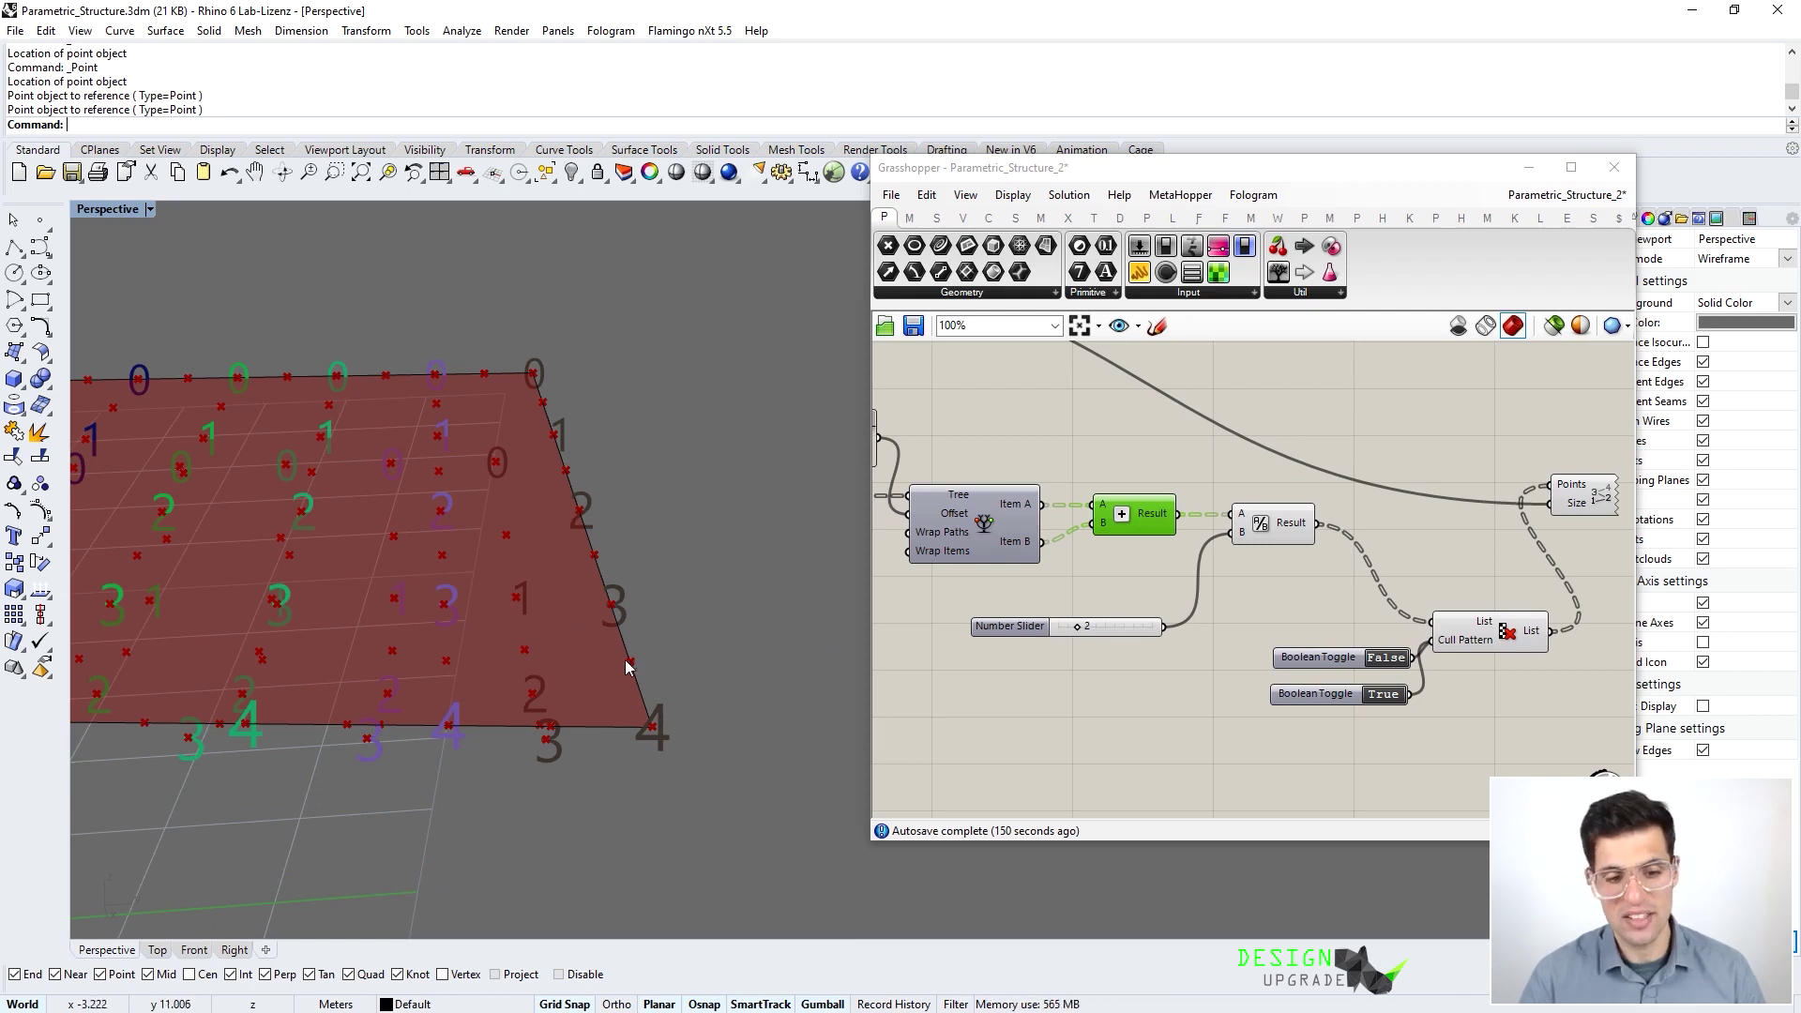
scroll(1008, 540, down, 3)
click(1020, 533)
scroll(1298, 525, down, 2)
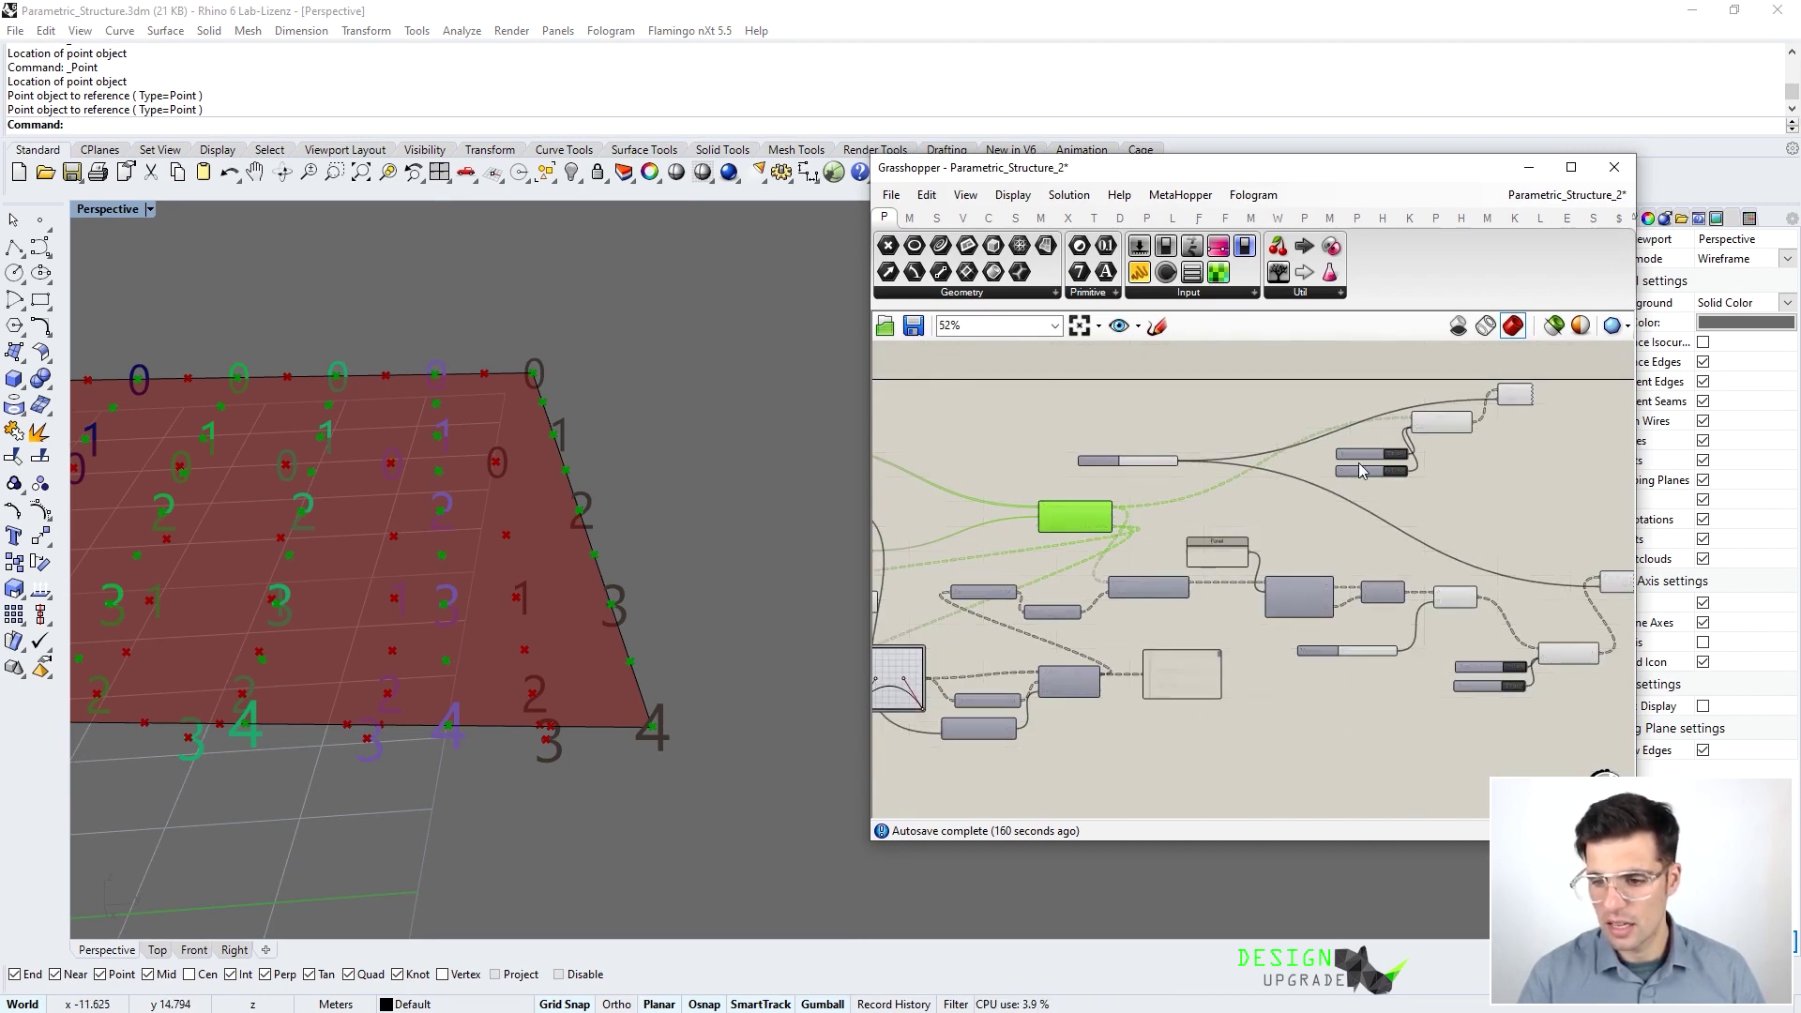
scroll(1361, 469, up, 4)
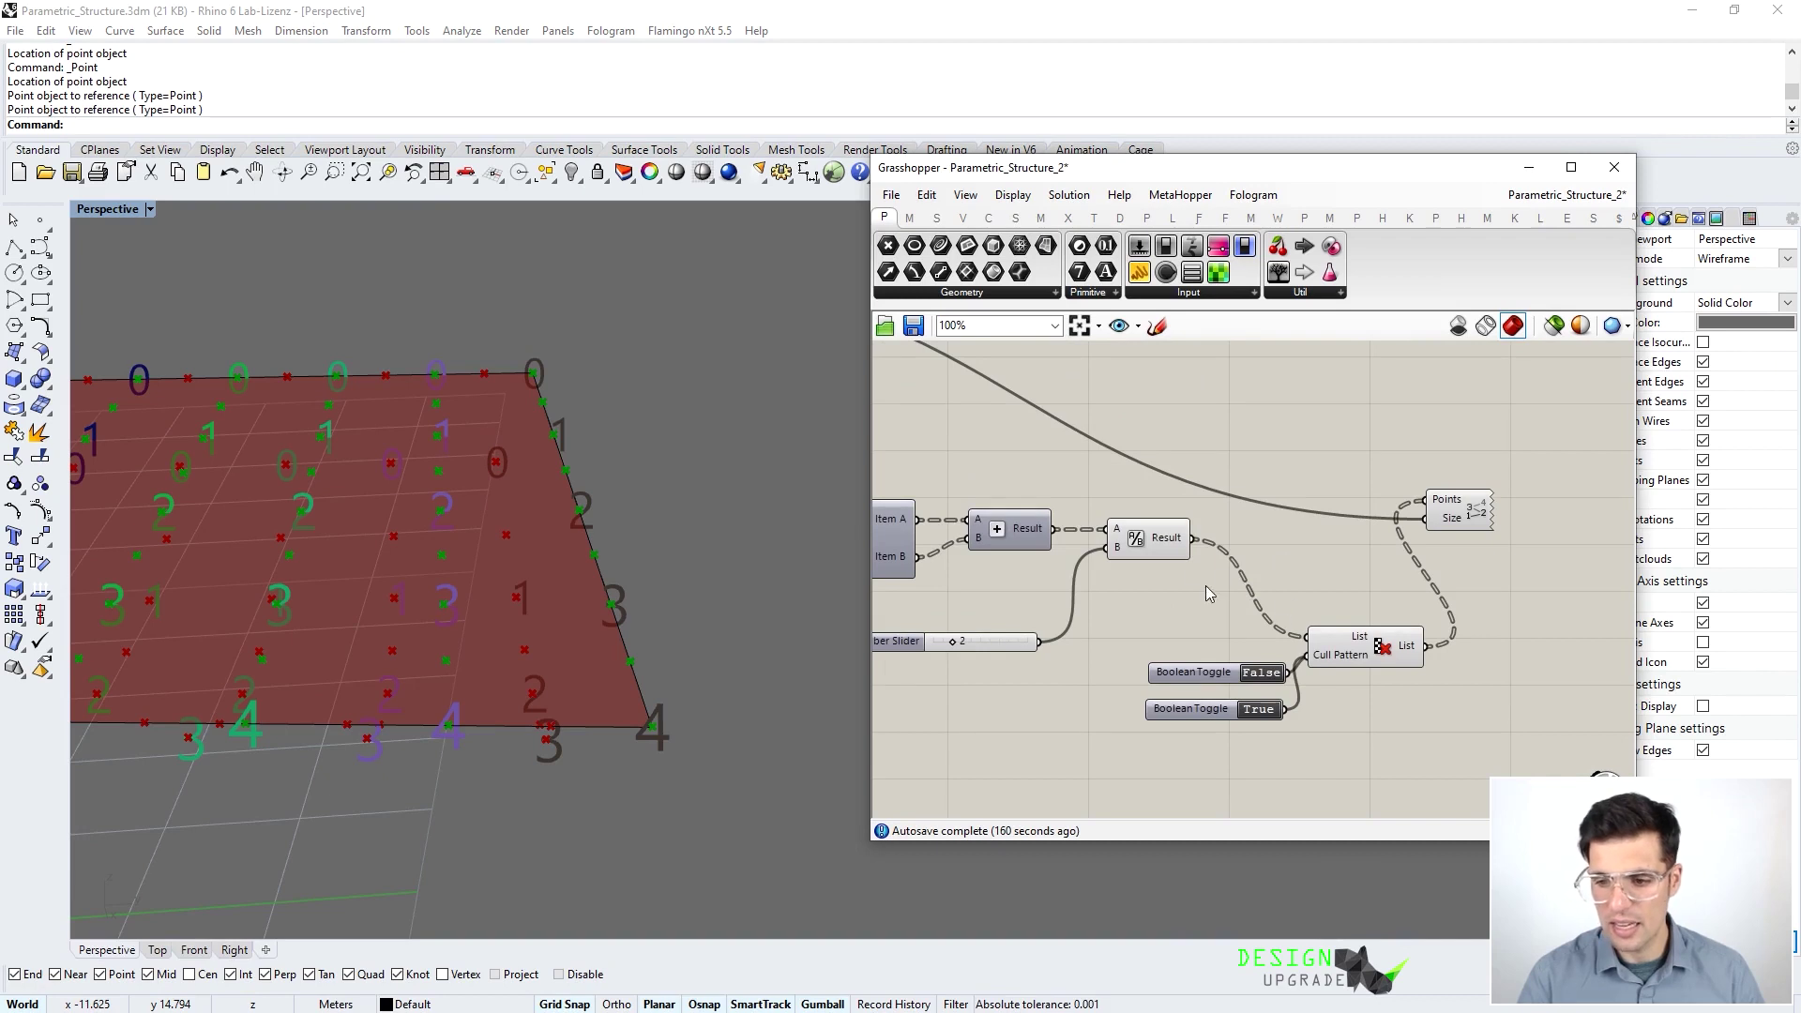
Add a Relative Items component above the Point List for the culled midpoints
click(1379, 643)
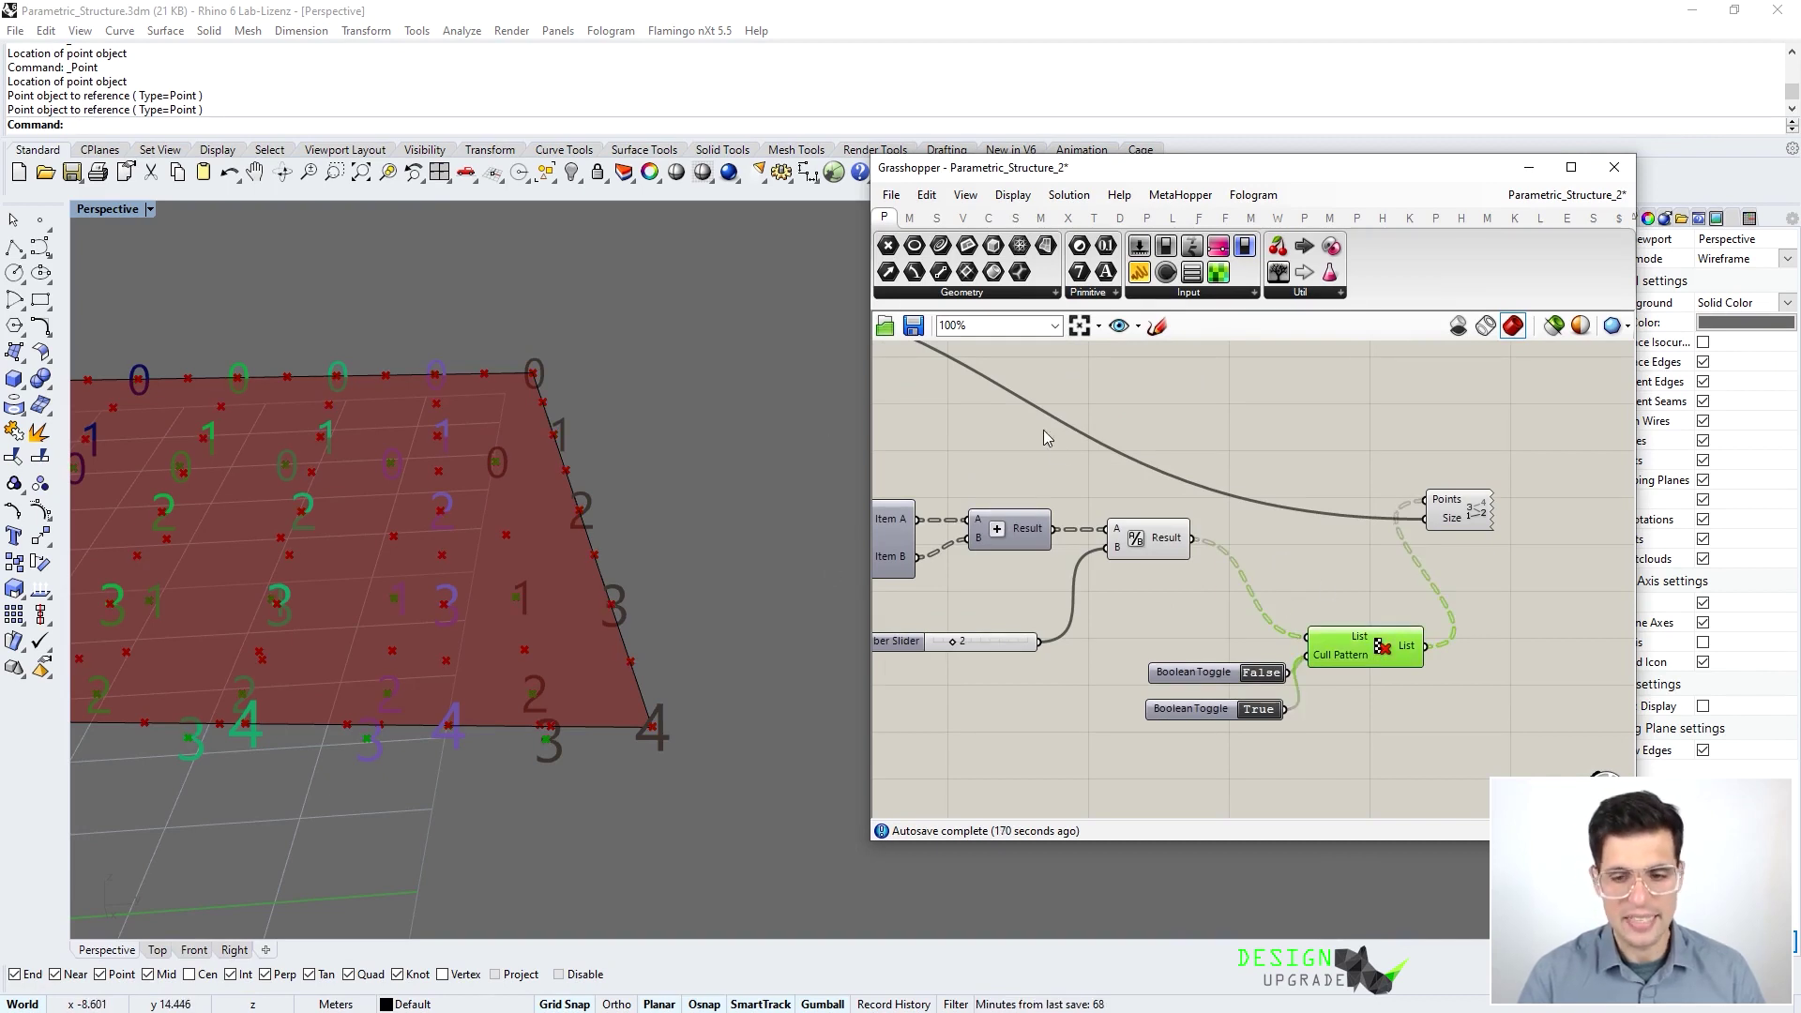
scroll(1250, 385, up, 1)
click(936, 217)
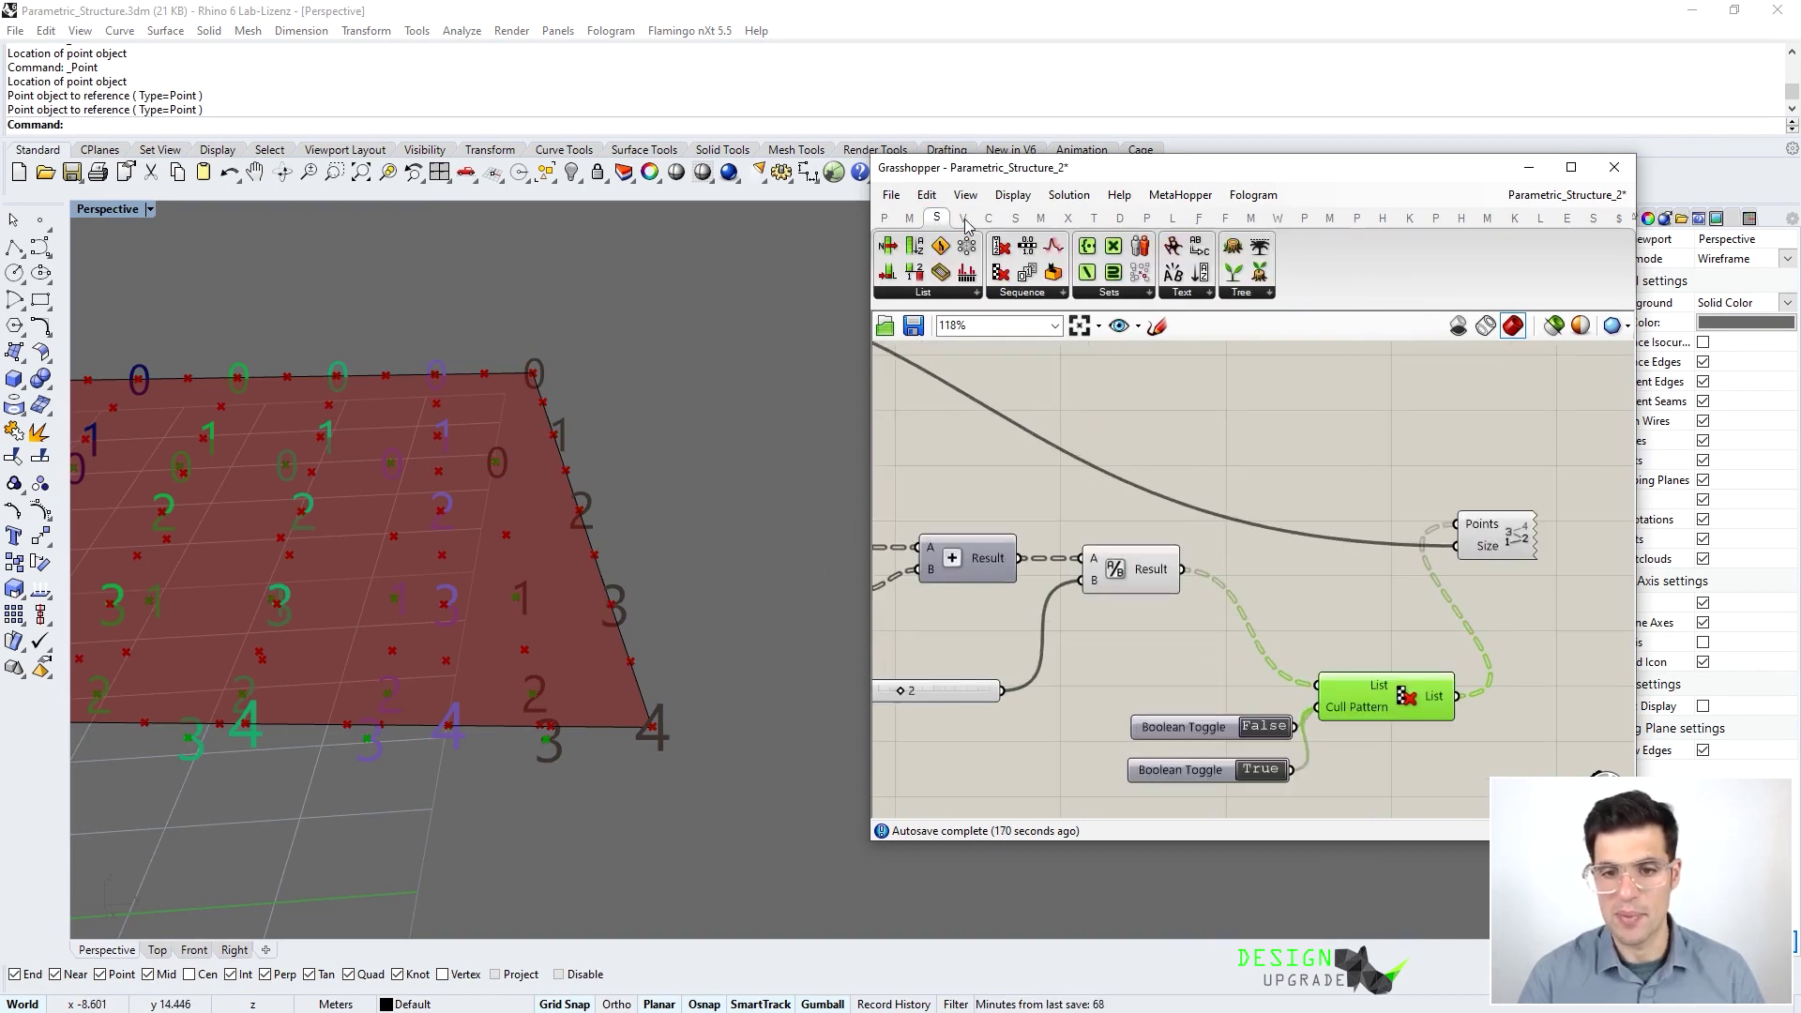
click(1257, 295)
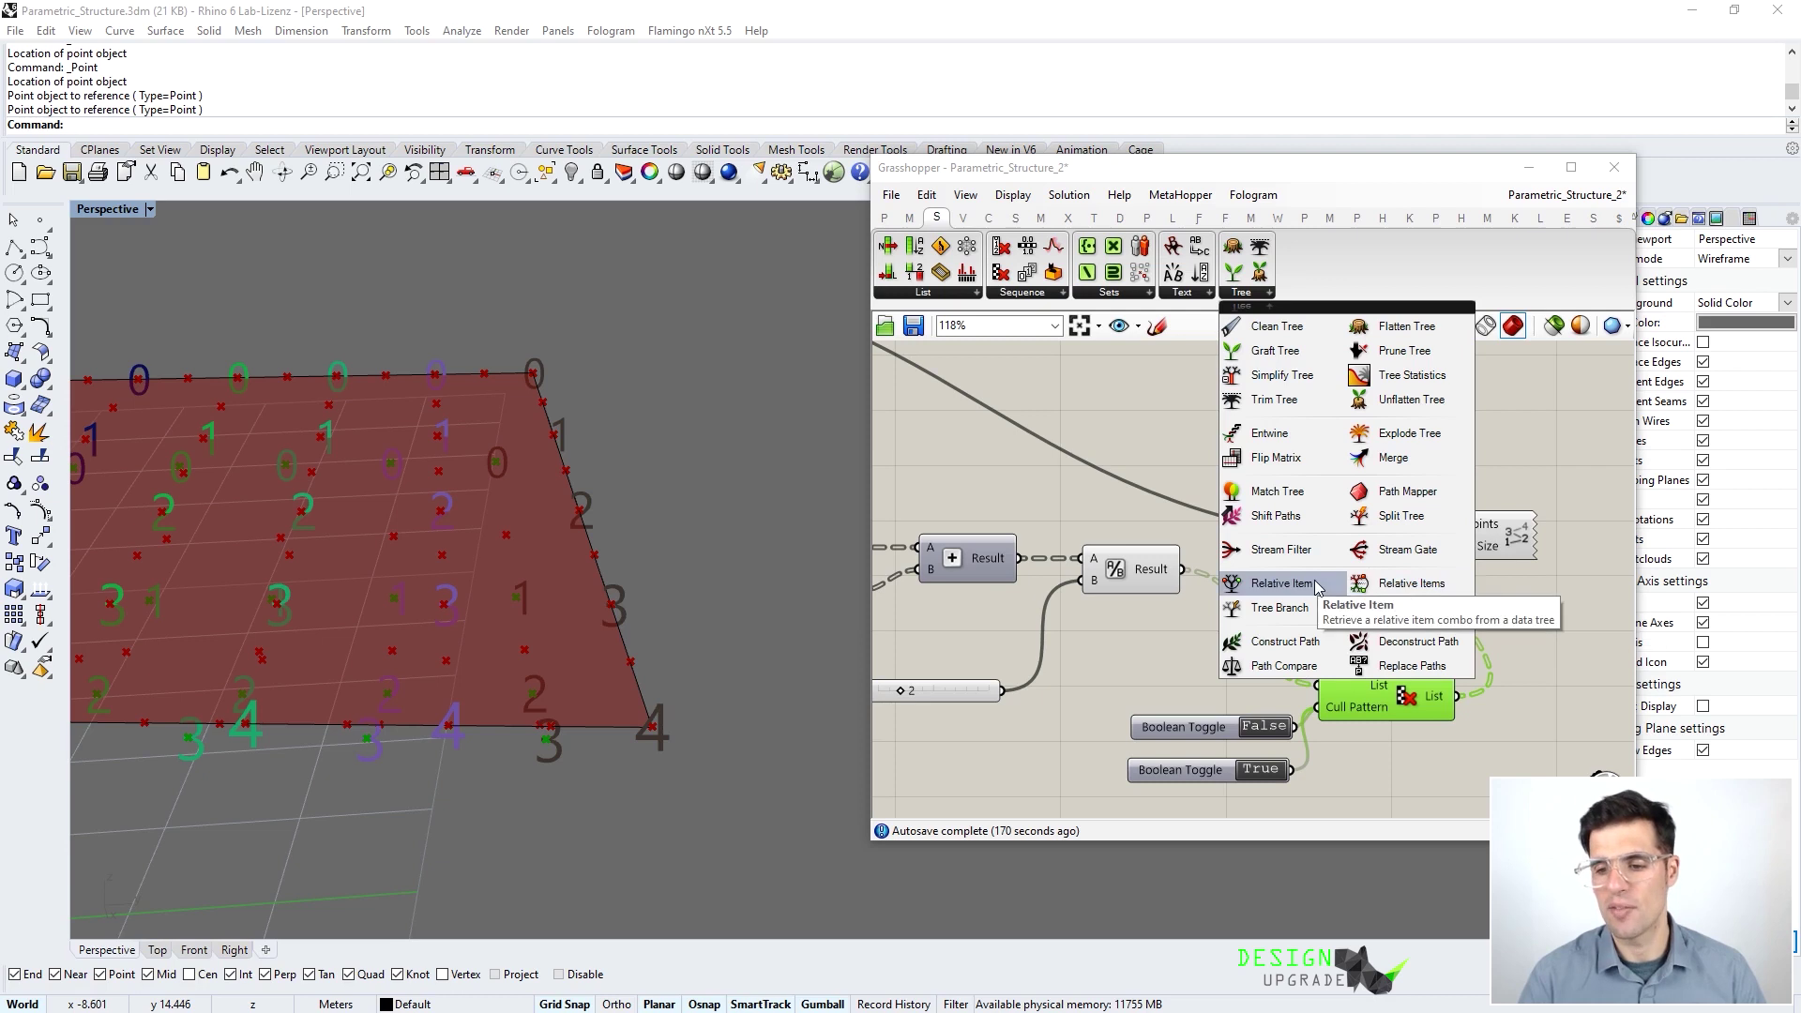
click(1405, 584)
click(1306, 419)
Wire Divide Curve's Points output into the Tree A input of Relative Items
right_drag(1215, 426, 1323, 535)
scroll(1320, 535, down, 3)
right_drag(891, 502, 1035, 519)
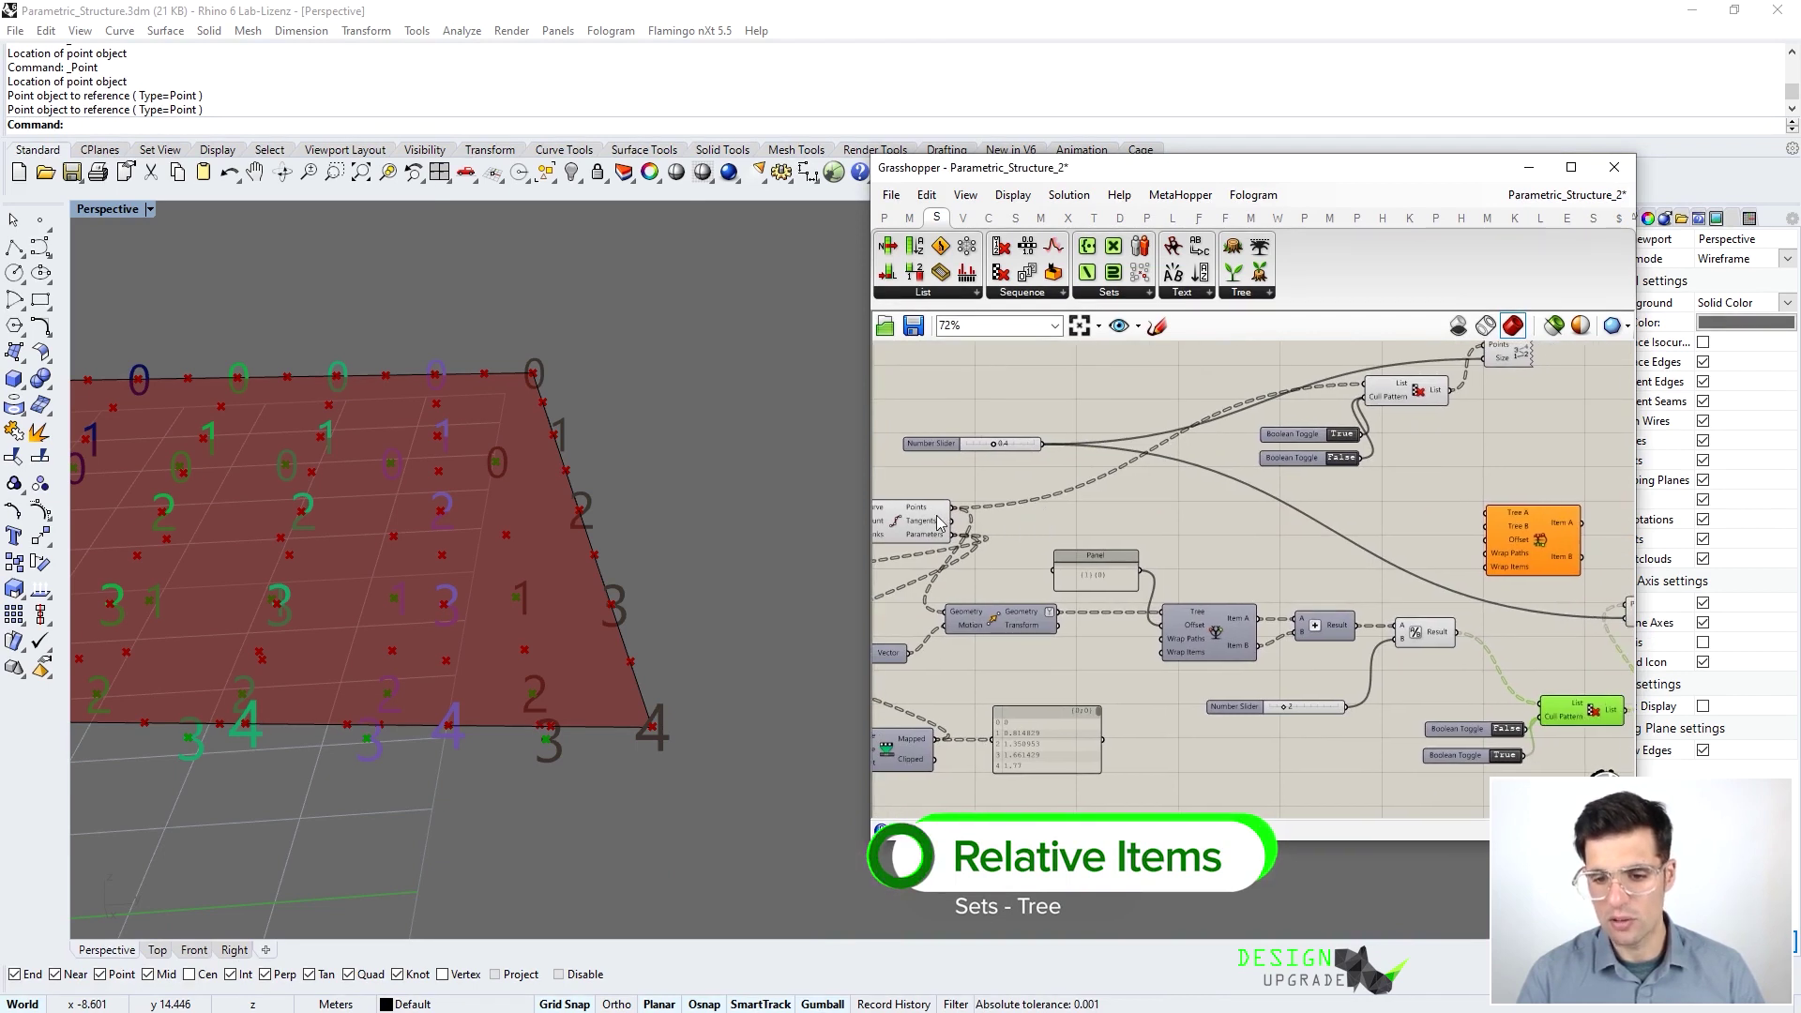
drag(957, 507, 1494, 519)
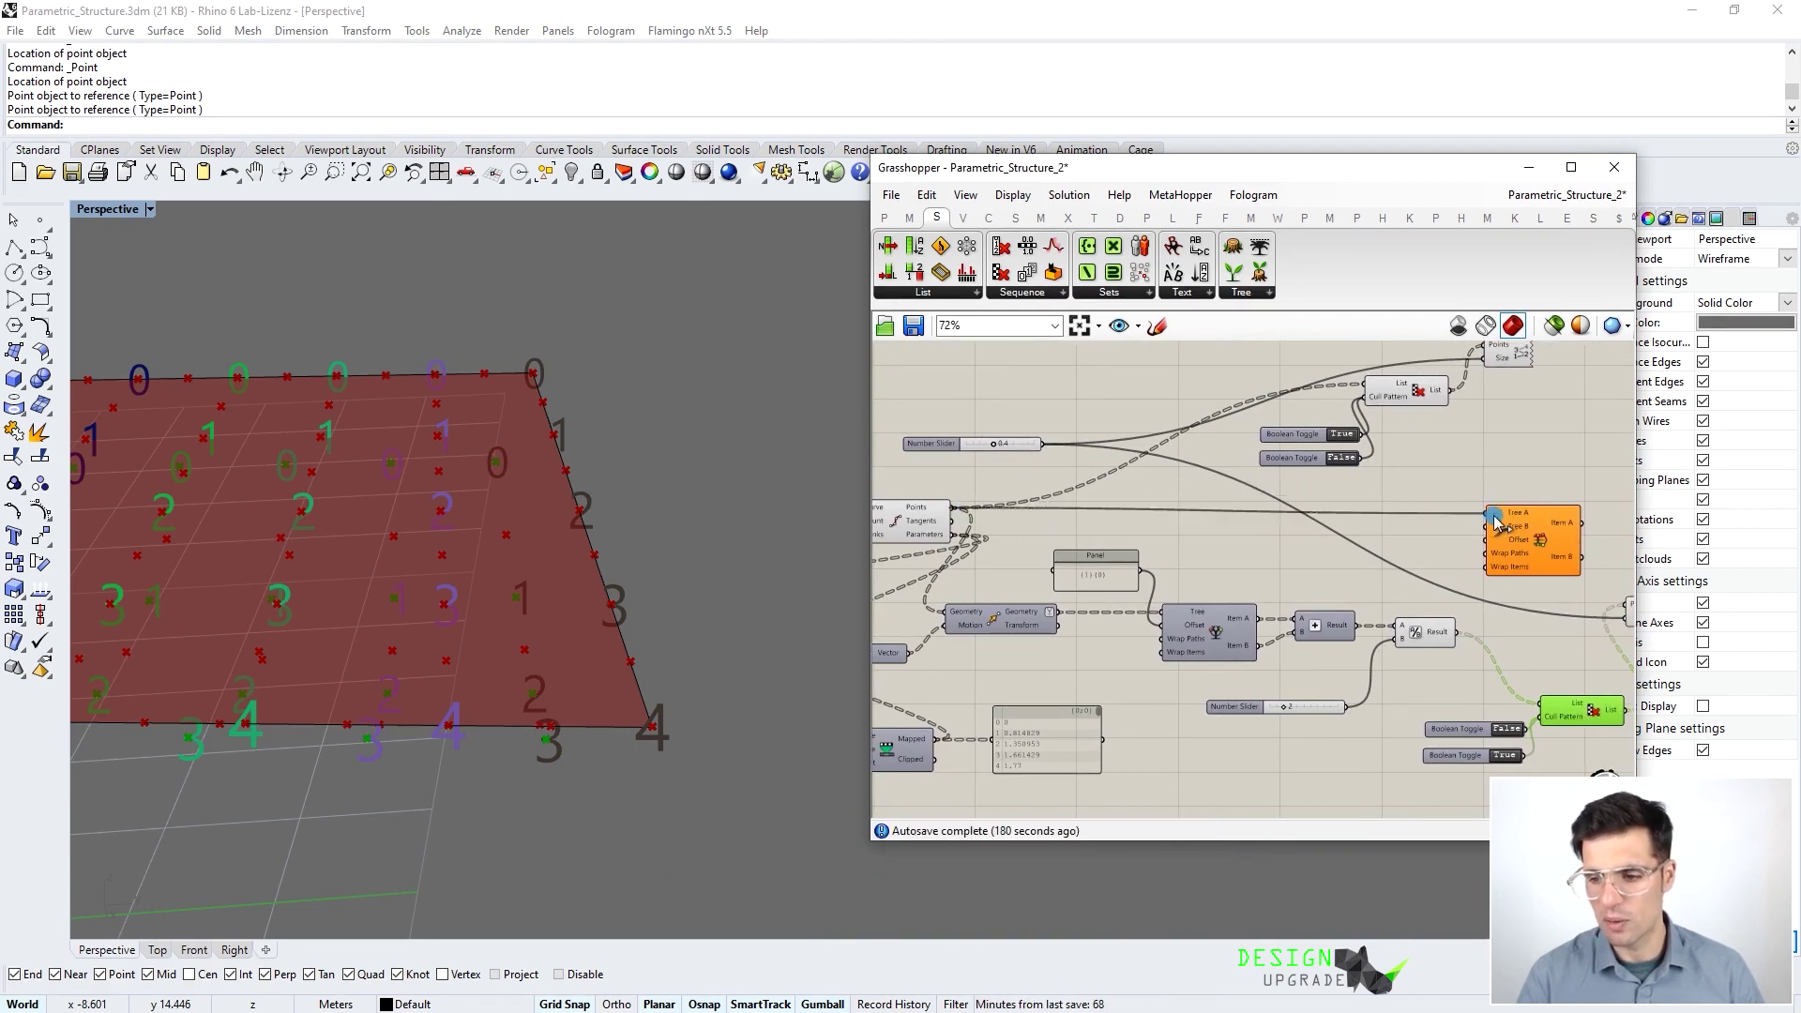
Wire the midpoint Cull Pattern's List output into Relative Items' Tree B input, and position Relative Items beyond the Point List
scroll(1452, 661, up, 4)
right_drag(1452, 661, 1283, 602)
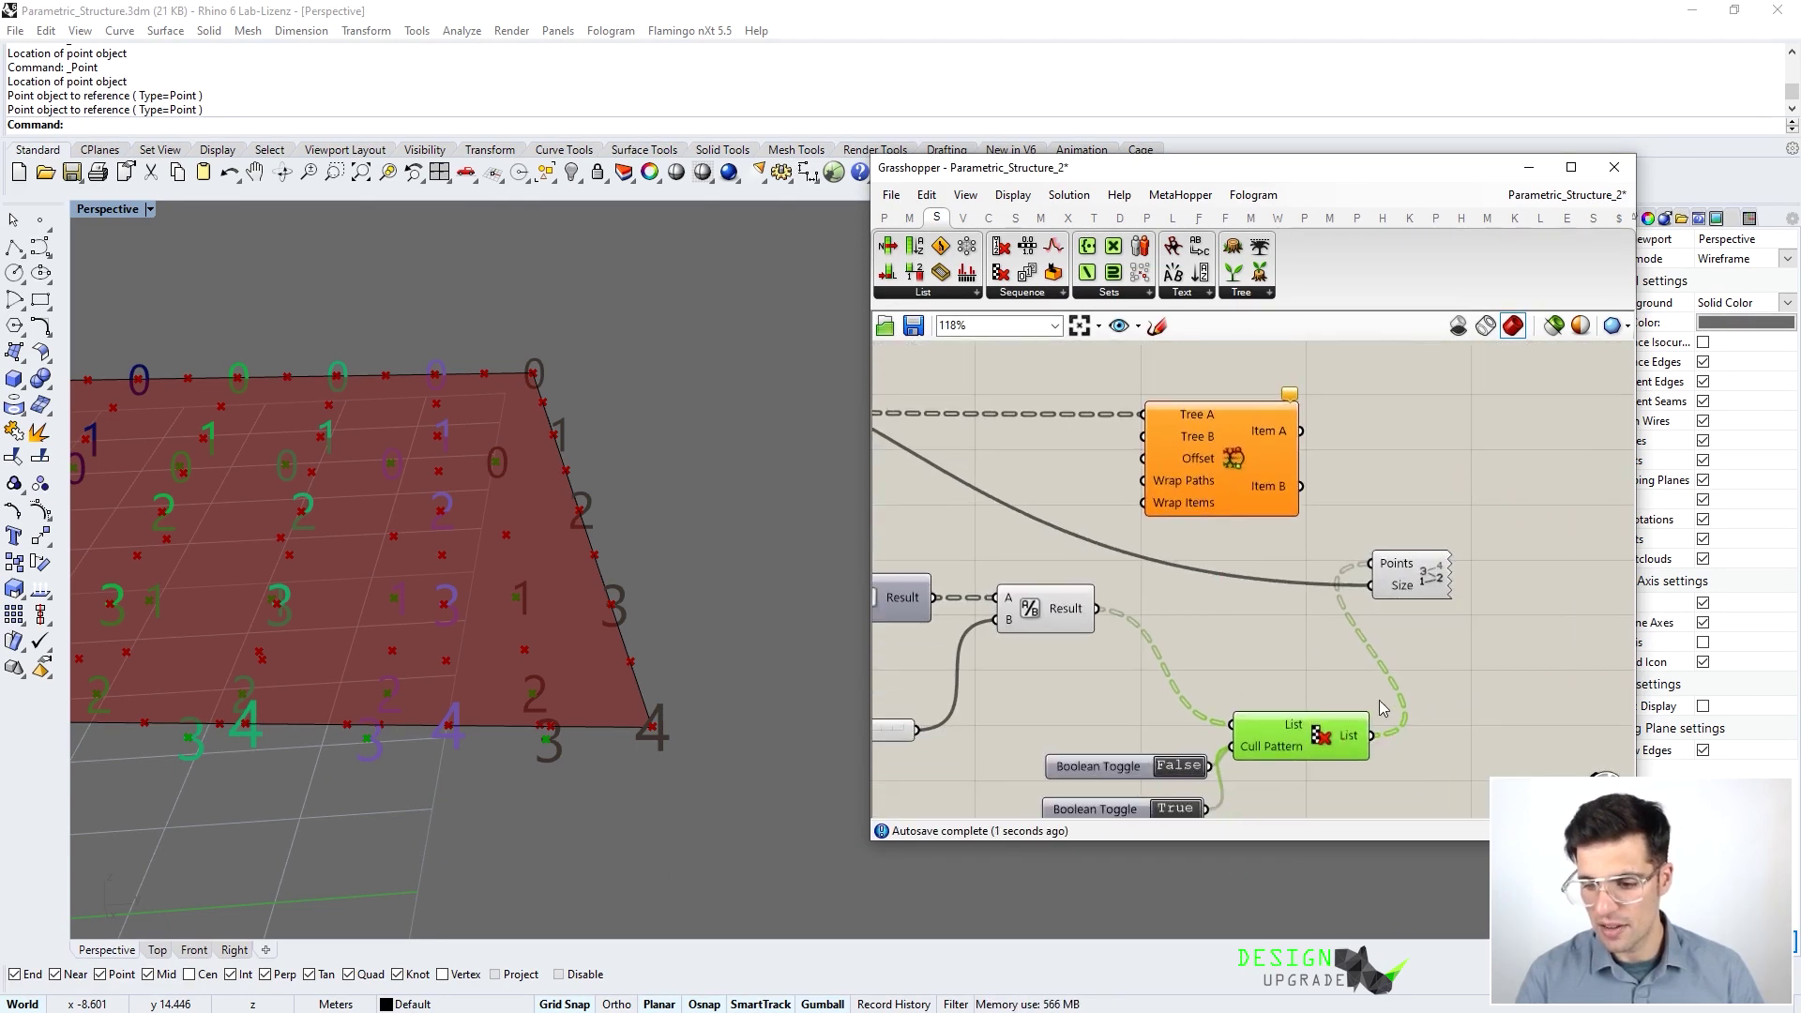
drag(1372, 736, 1494, 440)
right_drag(1494, 440, 1345, 455)
drag(1345, 455, 1435, 447)
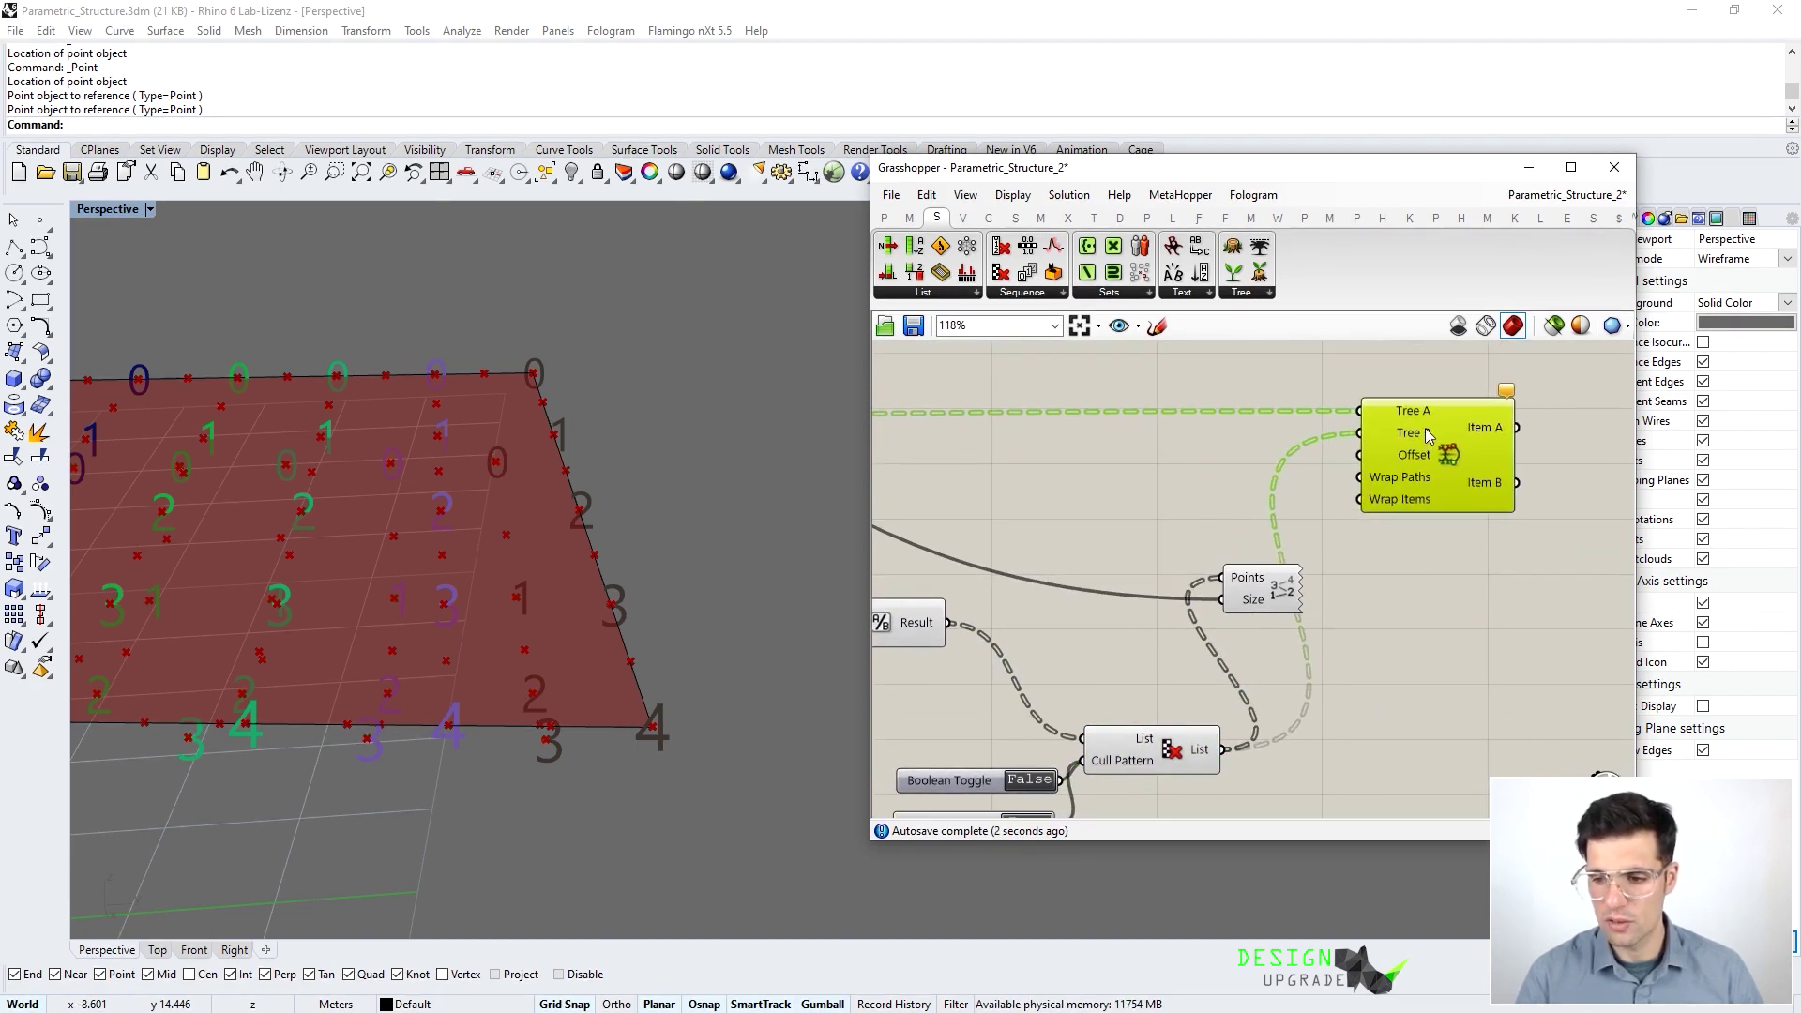
Simplify the data paths of Divide Curve's Points output
mouse_move(1422, 441)
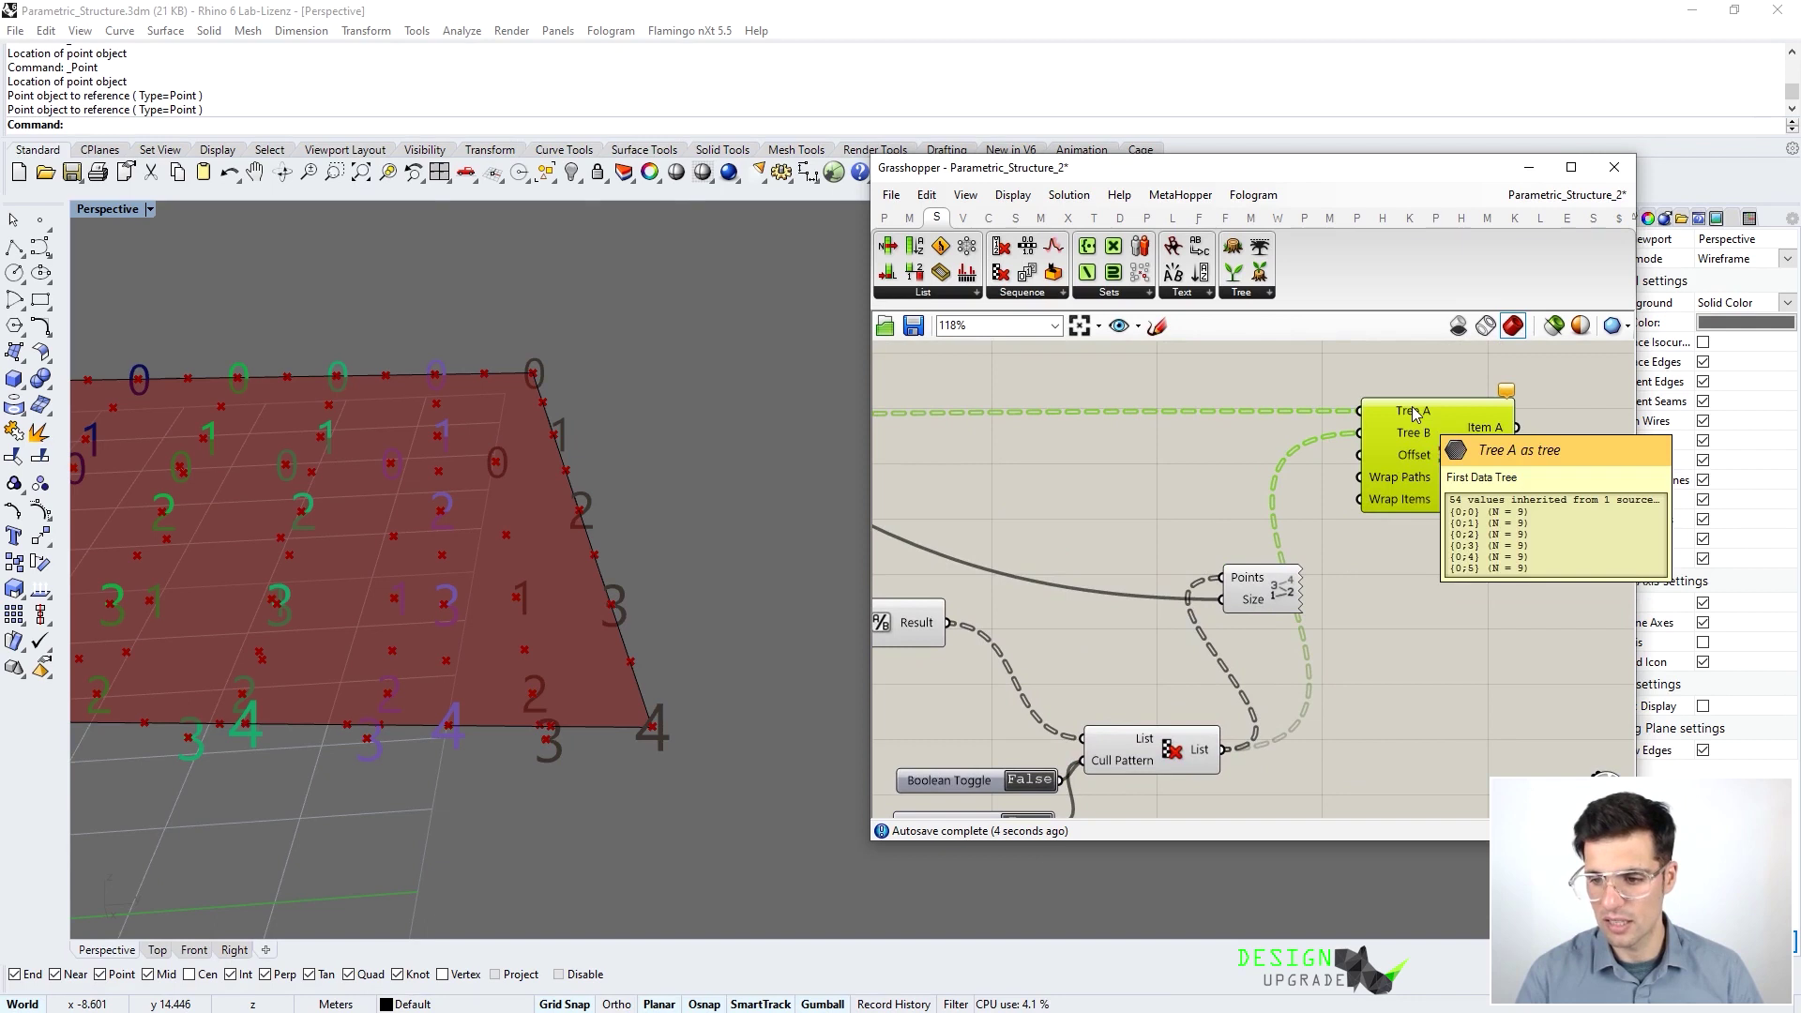
scroll(1145, 478, down, 4)
scroll(1123, 483, up, 5)
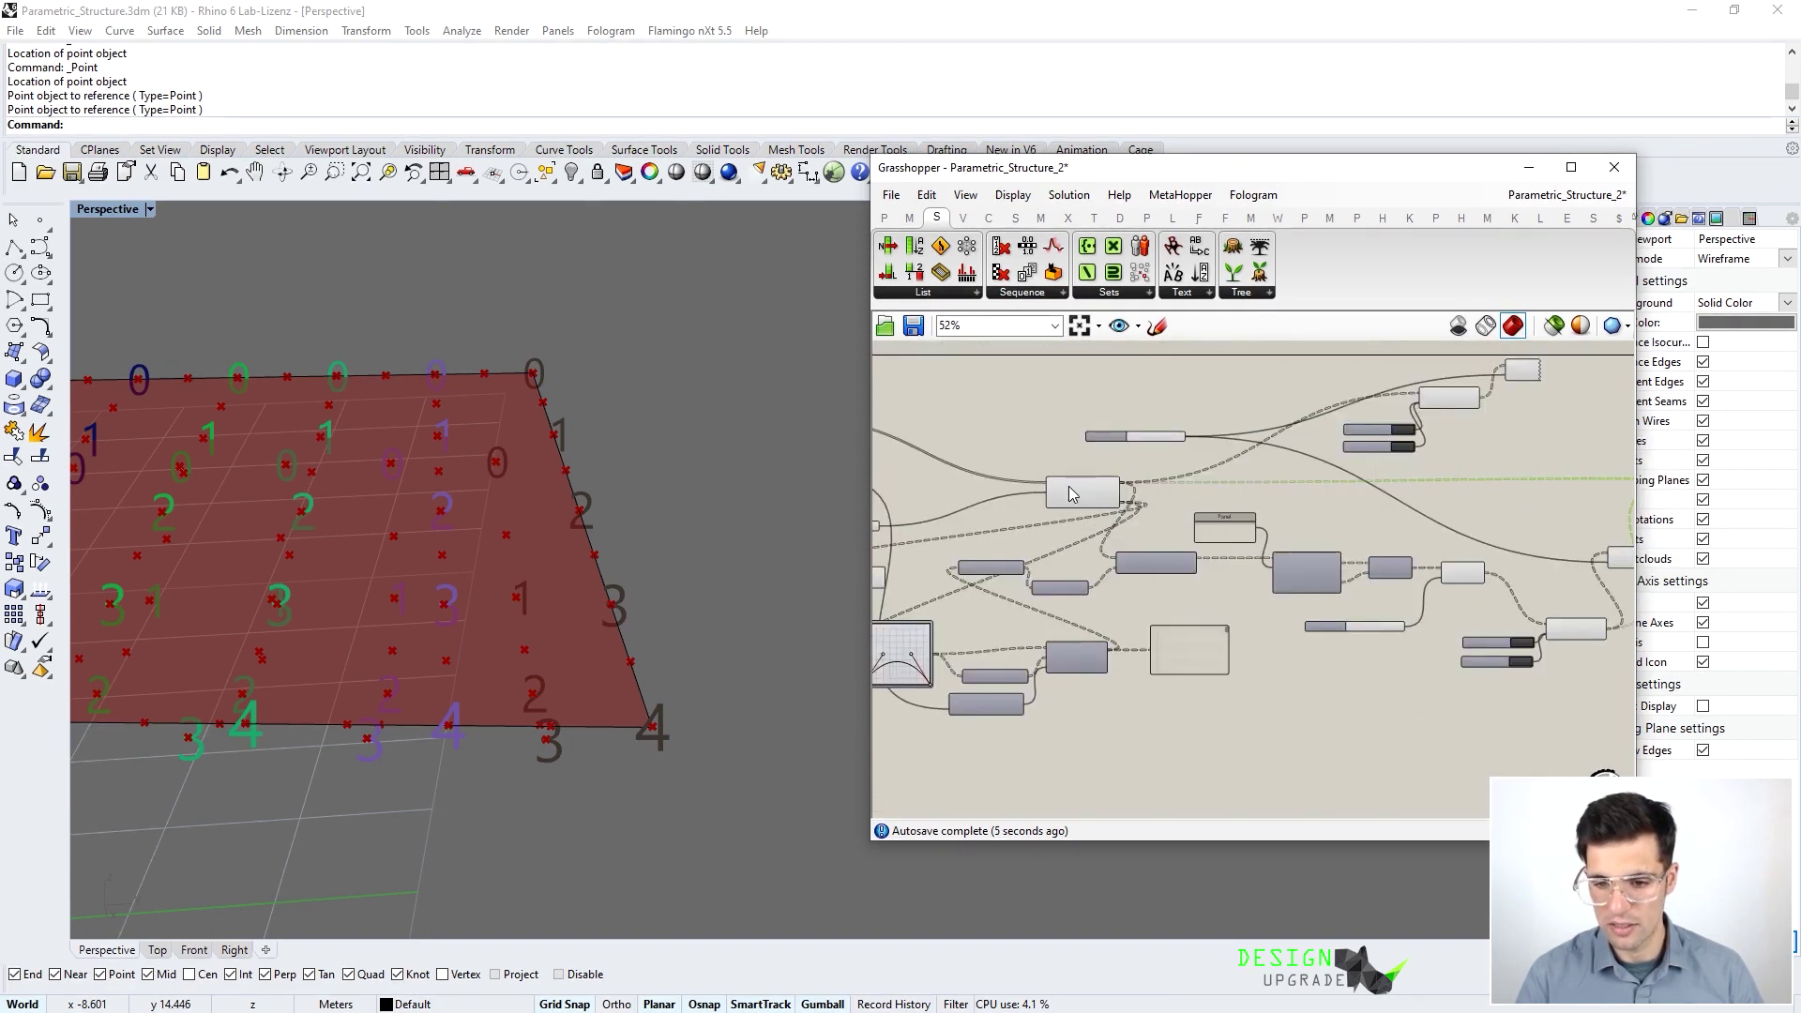
right_click(1125, 480)
click(1198, 605)
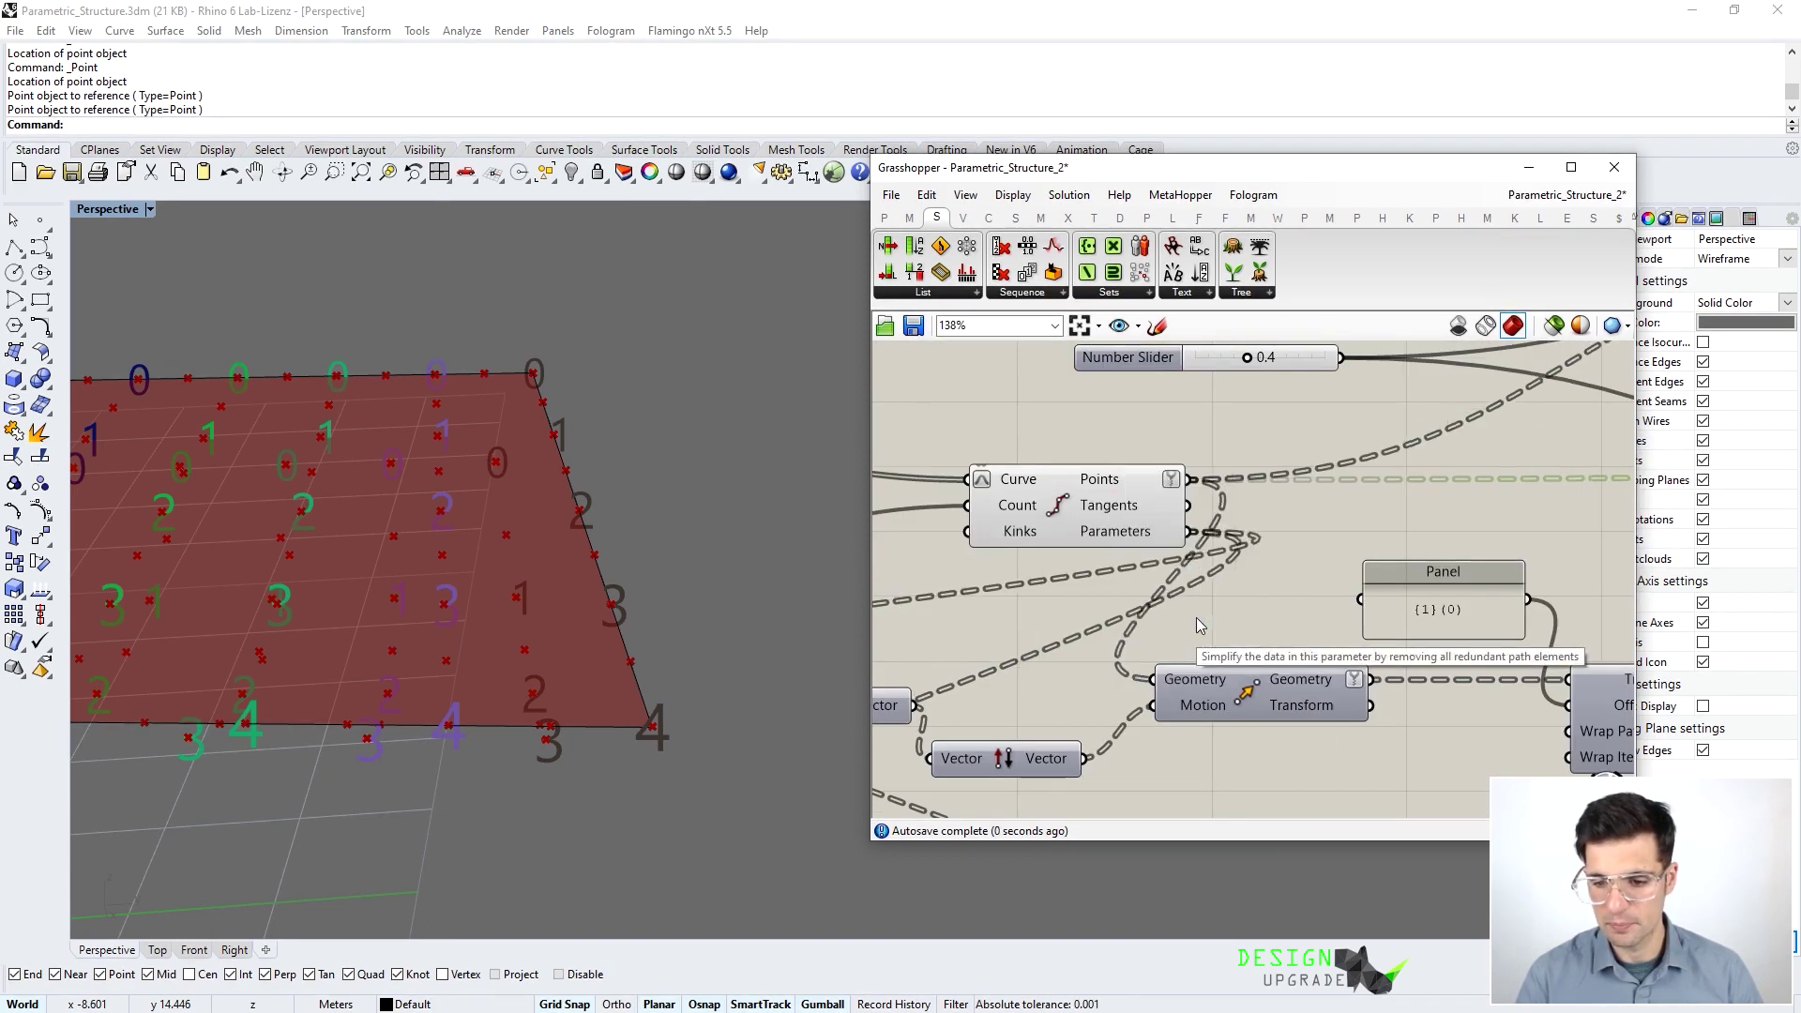
scroll(995, 502, down, 4)
scroll(1426, 460, up, 5)
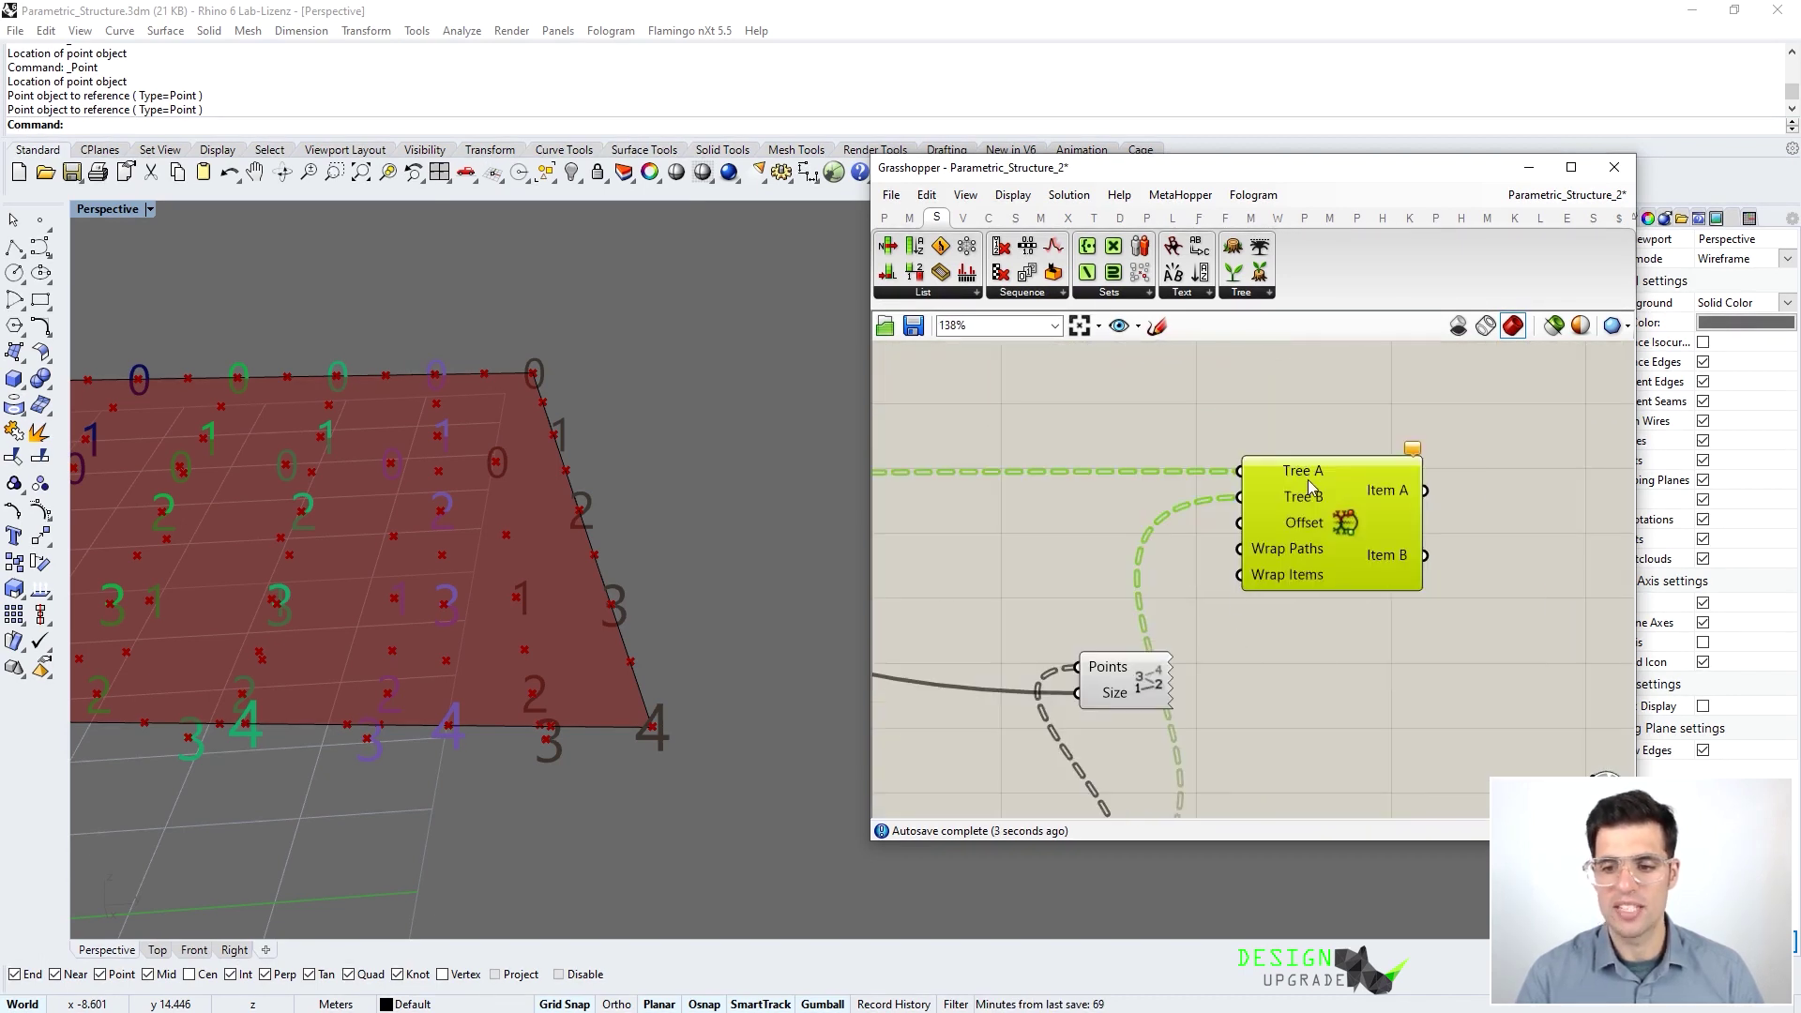
Compare the curve-point indices with the midpoint indices along the surface edge, and review the components feeding Relative Items
right_drag(546, 439, 306, 626)
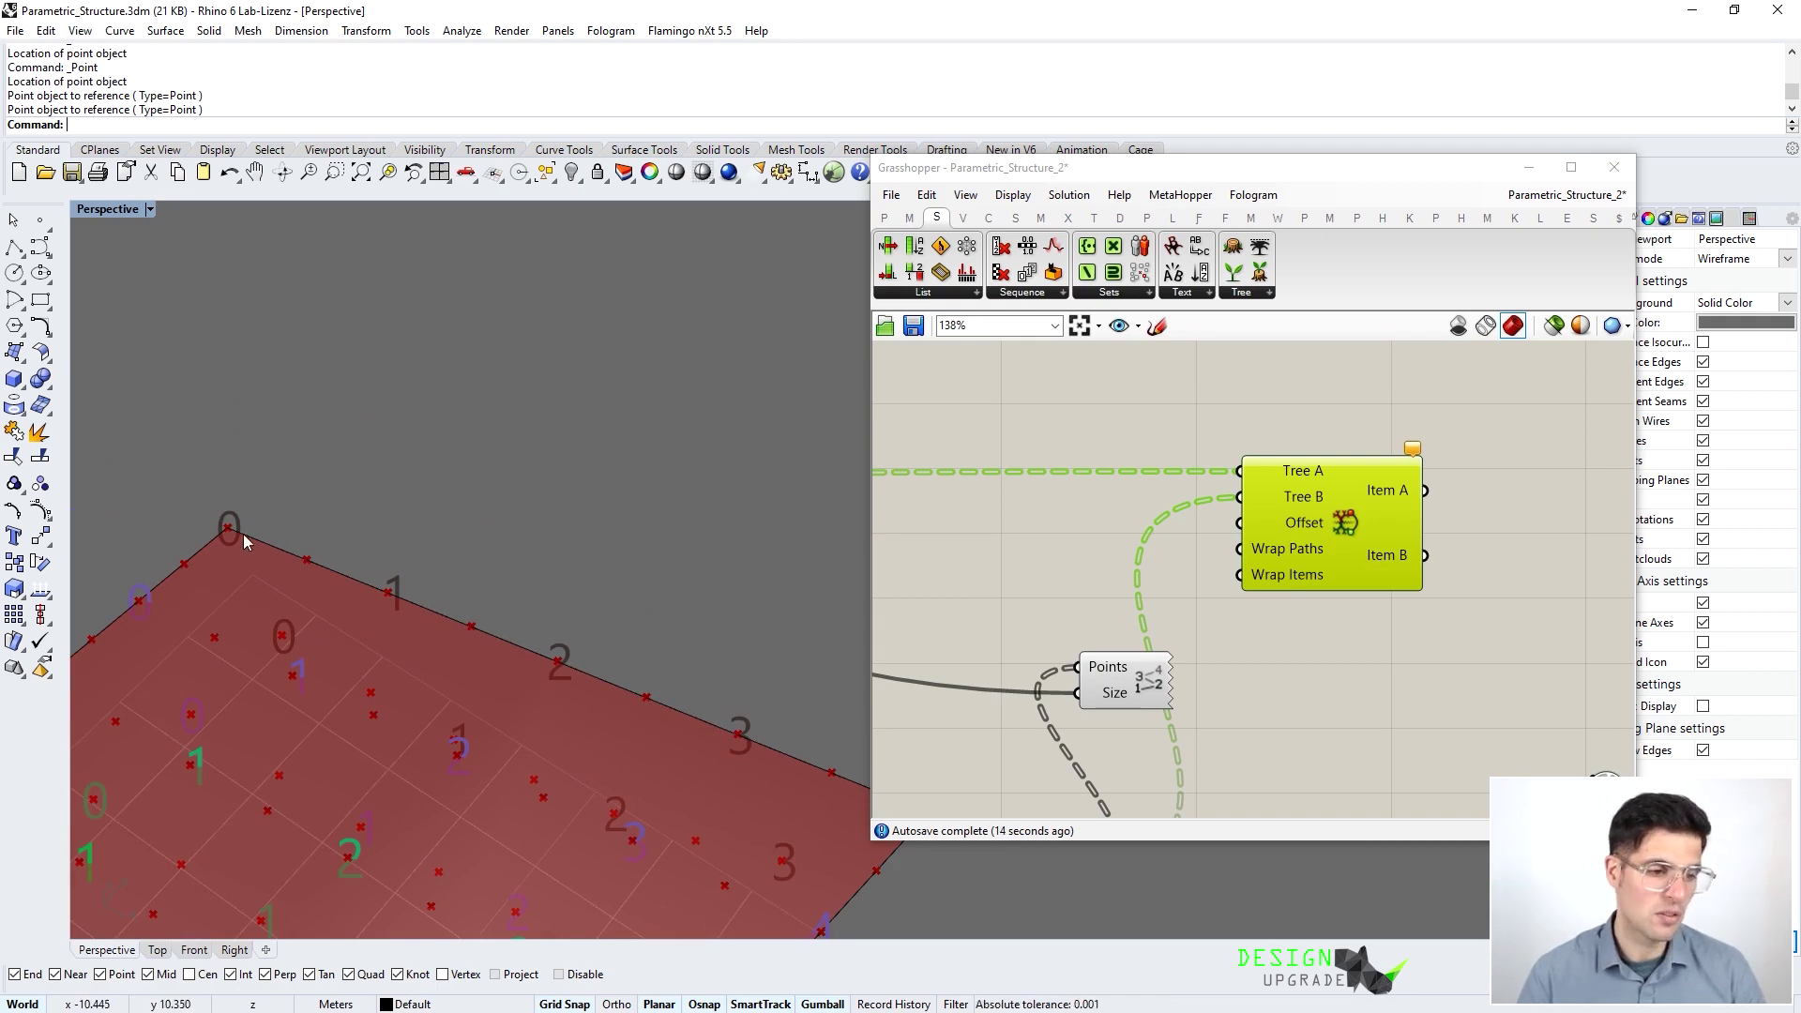
scroll(233, 522, down, 2)
scroll(235, 522, down, 1)
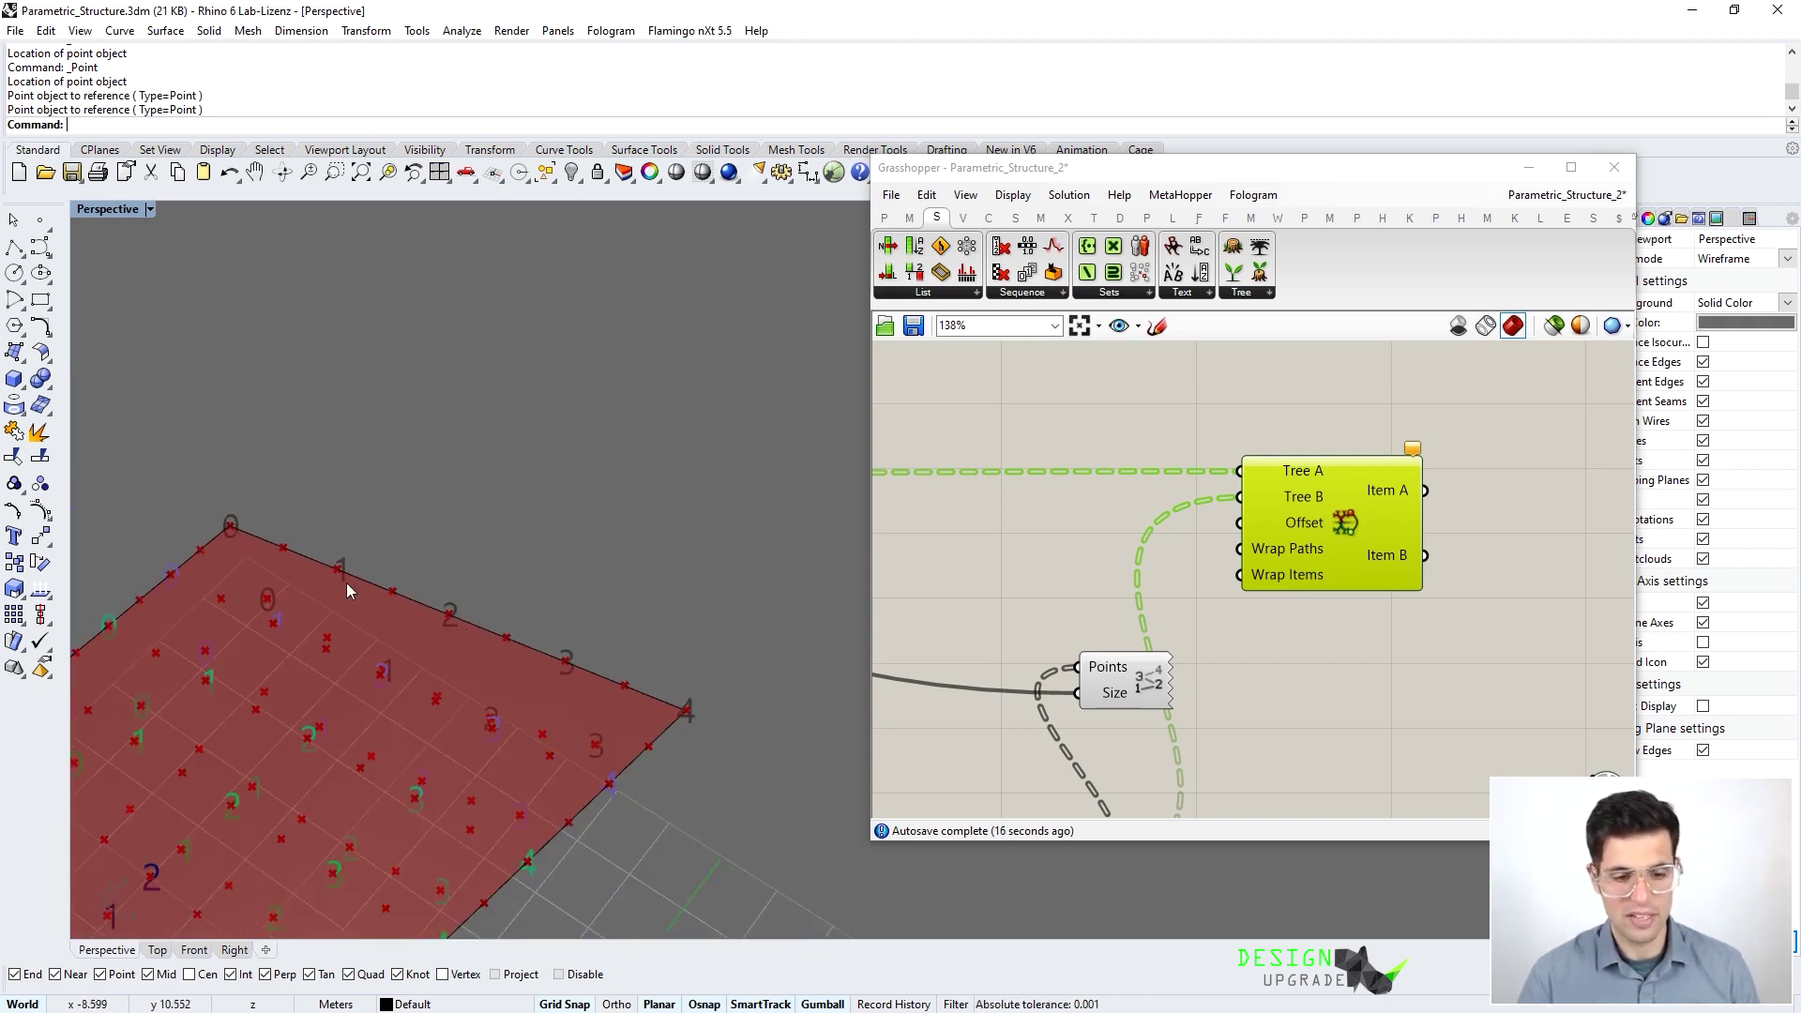
scroll(514, 683, down, 1)
scroll(514, 683, up, 2)
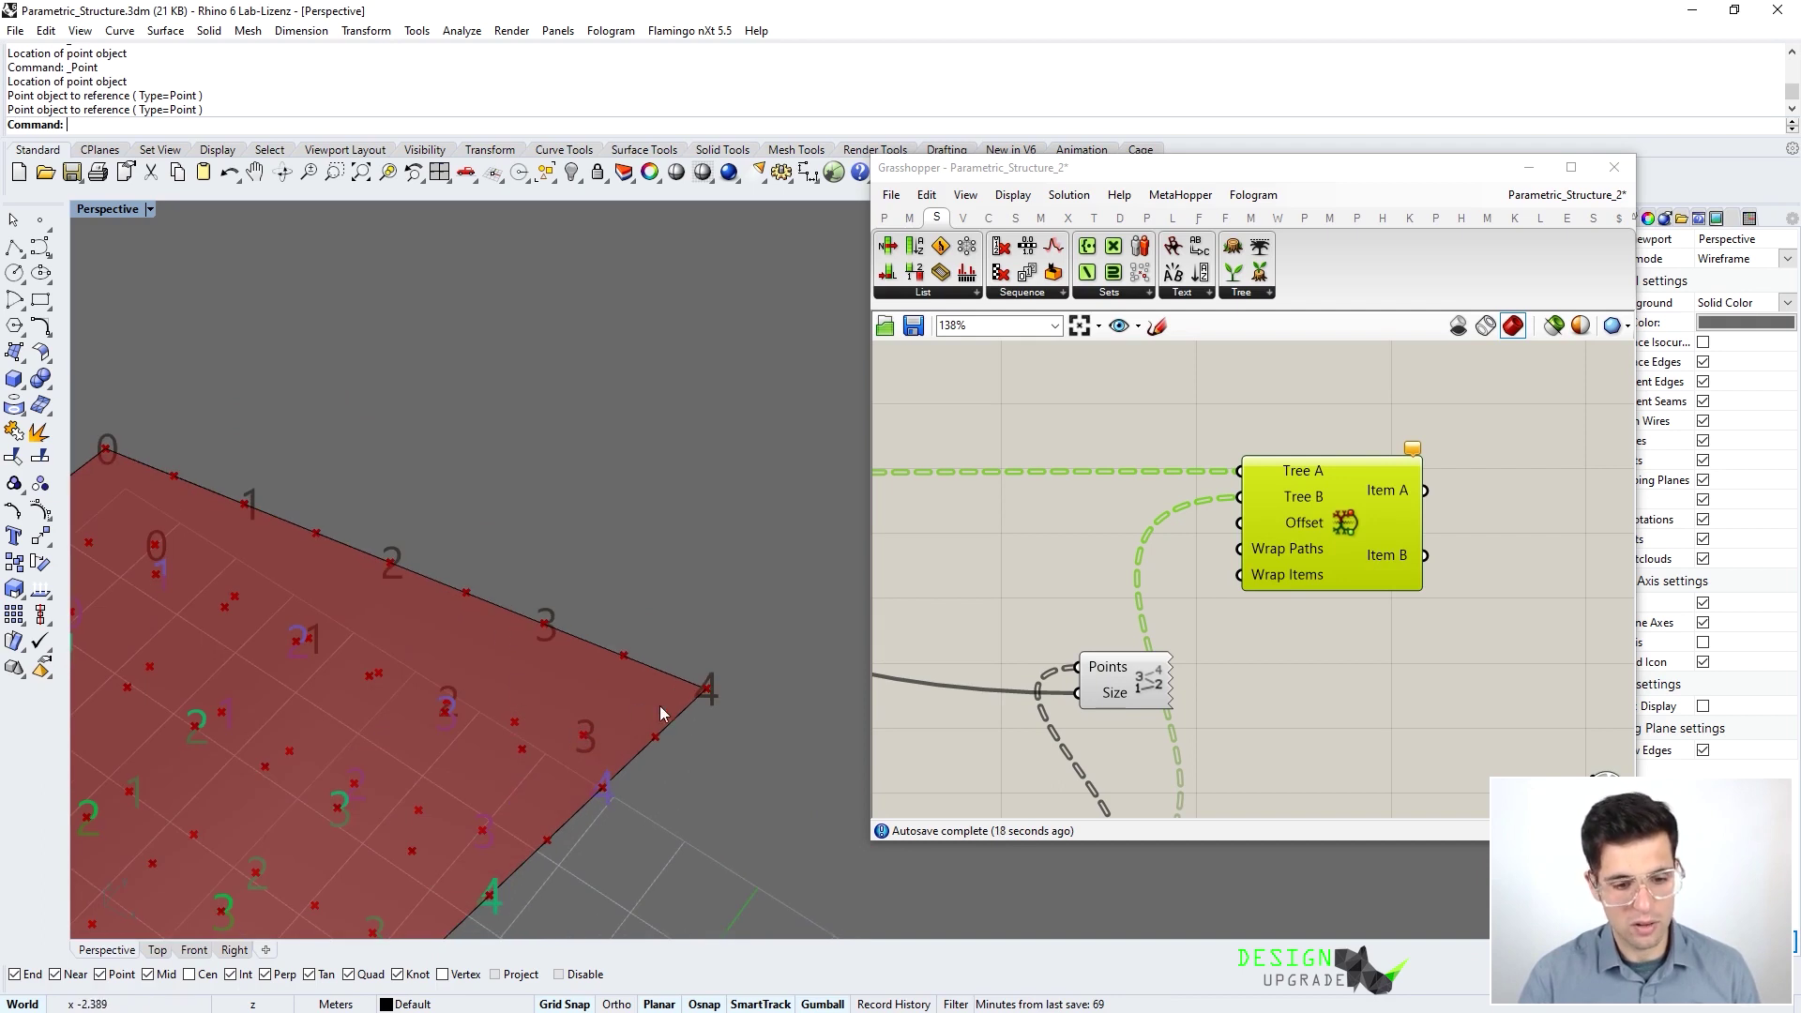
shift+right_drag(515, 602, 810, 751)
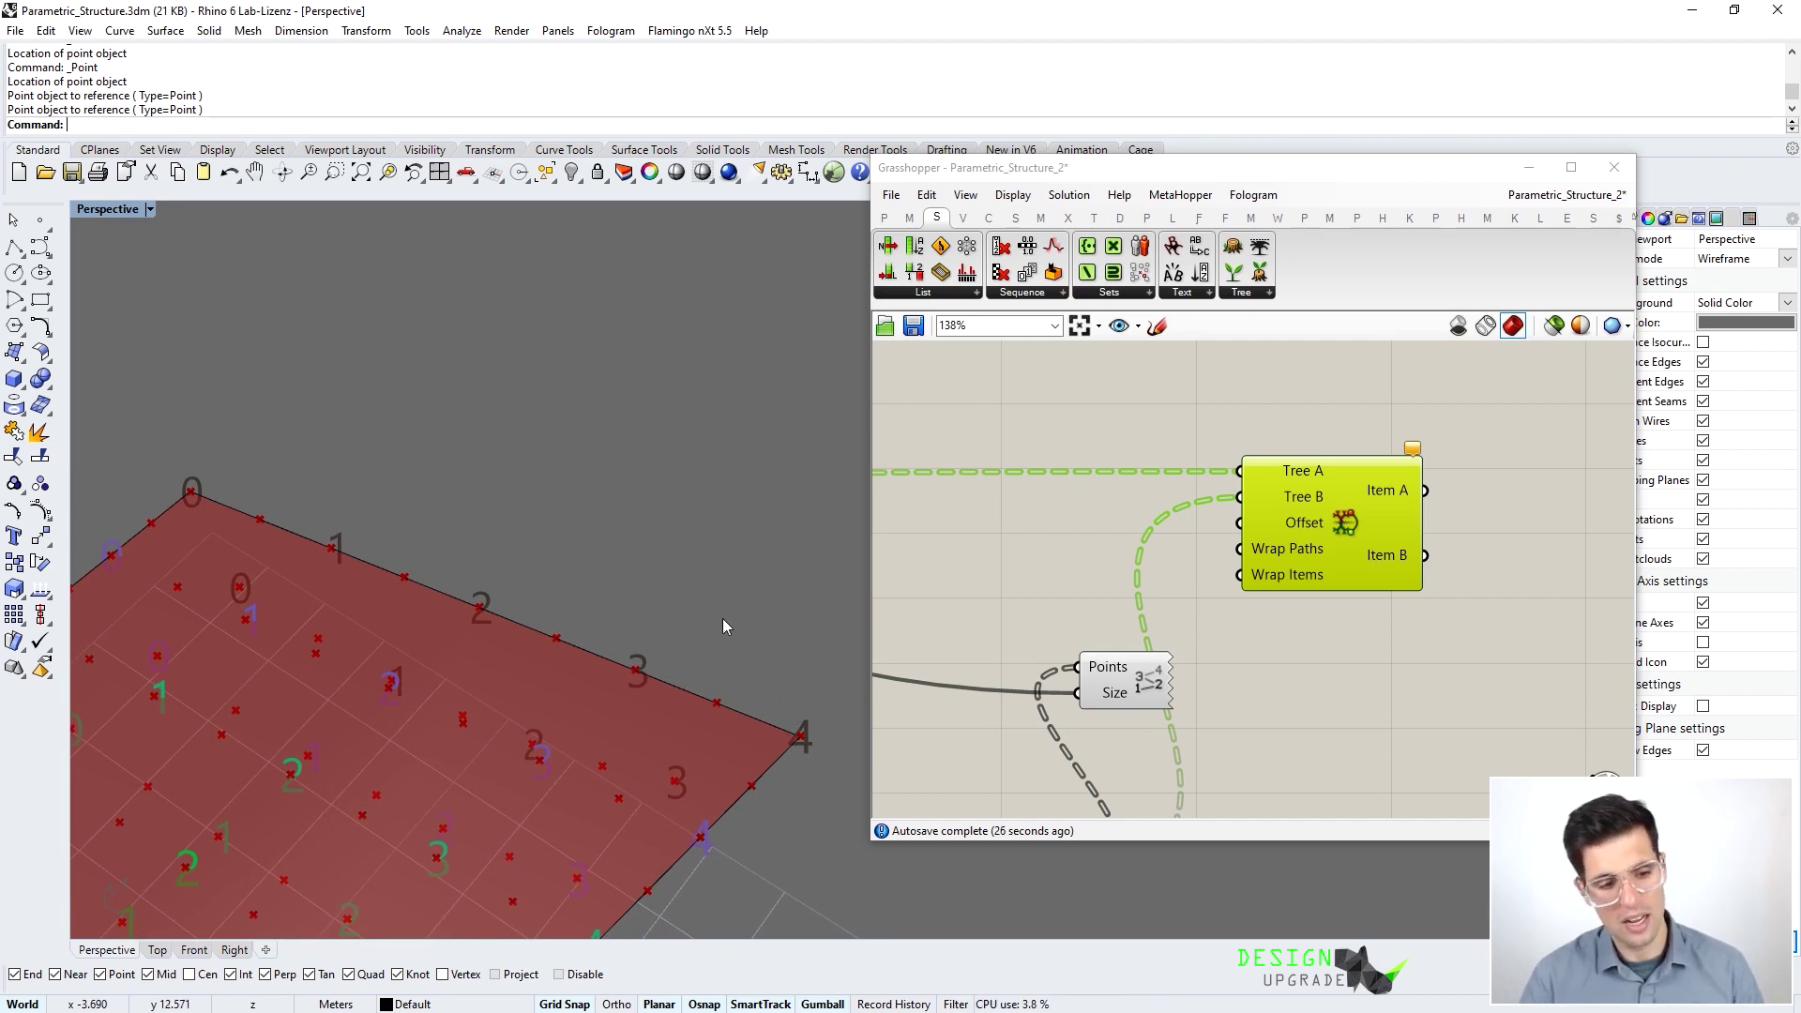
scroll(724, 620, down, 3)
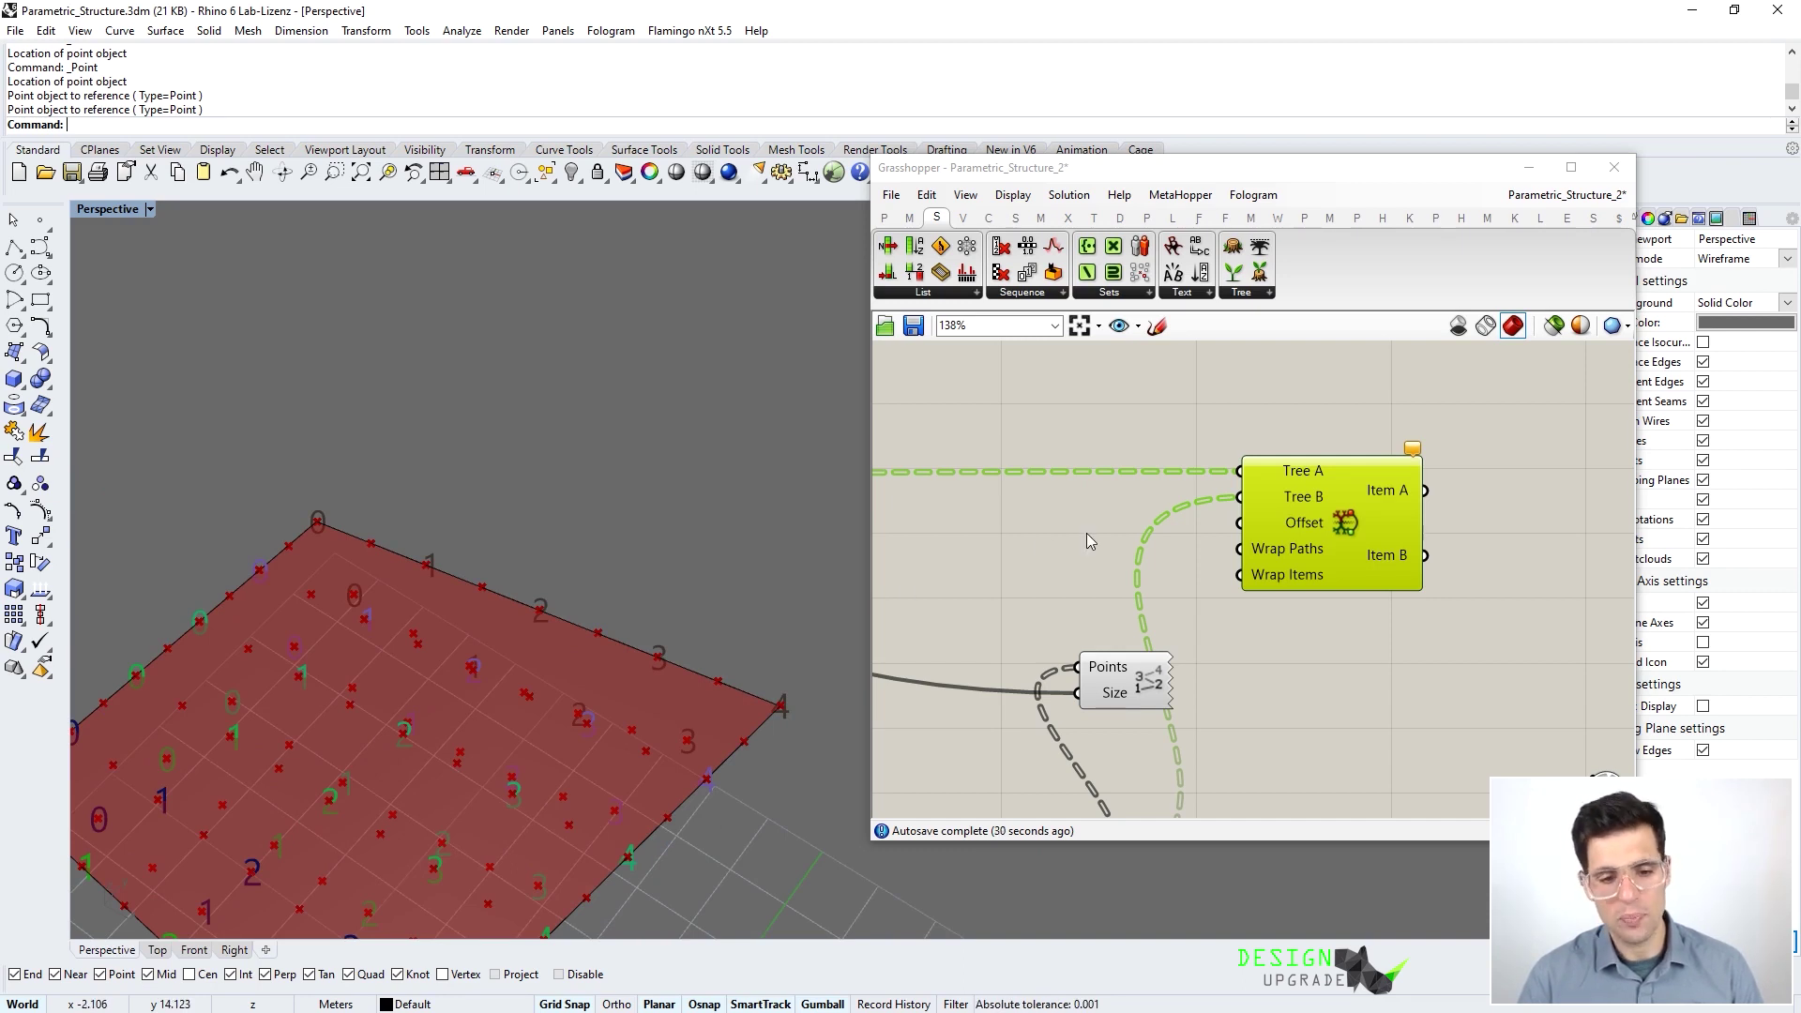
scroll(1086, 532, down, 4)
right_drag(1103, 510, 1278, 509)
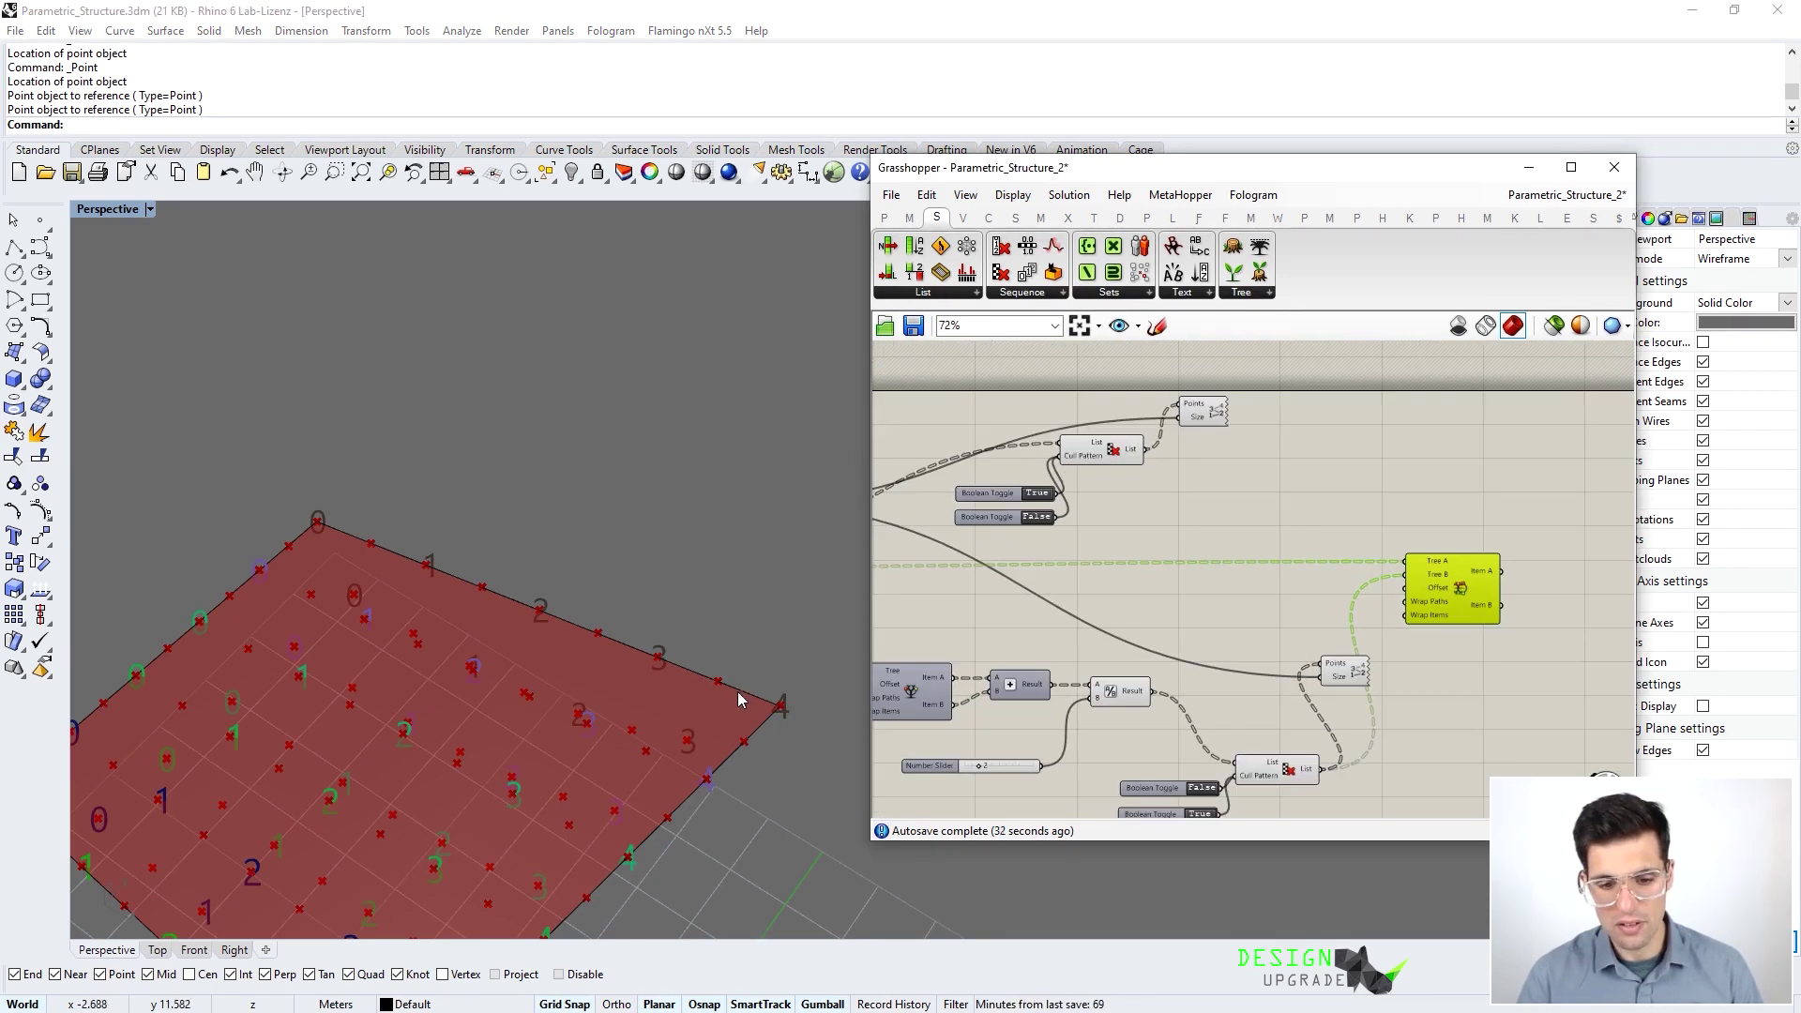
scroll(803, 696, up, 2)
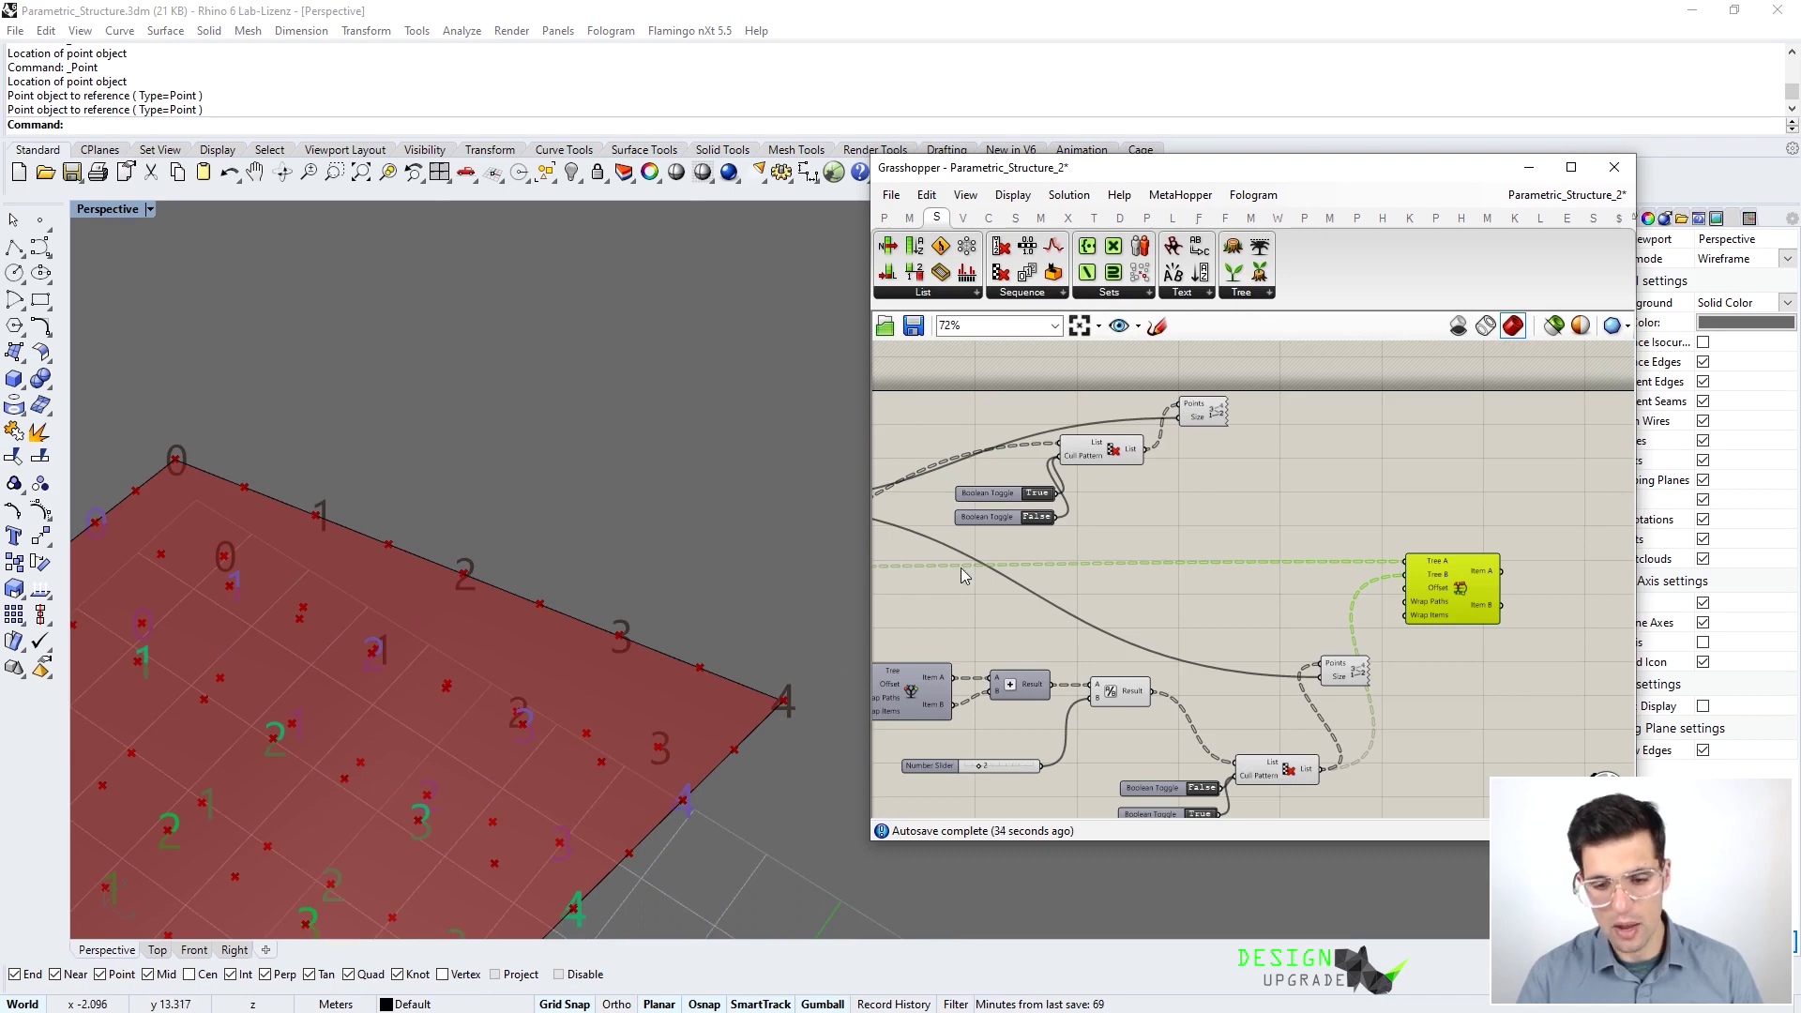
right_drag(1077, 564, 1202, 527)
right_drag(938, 460, 1154, 502)
right_drag(1495, 551, 1332, 491)
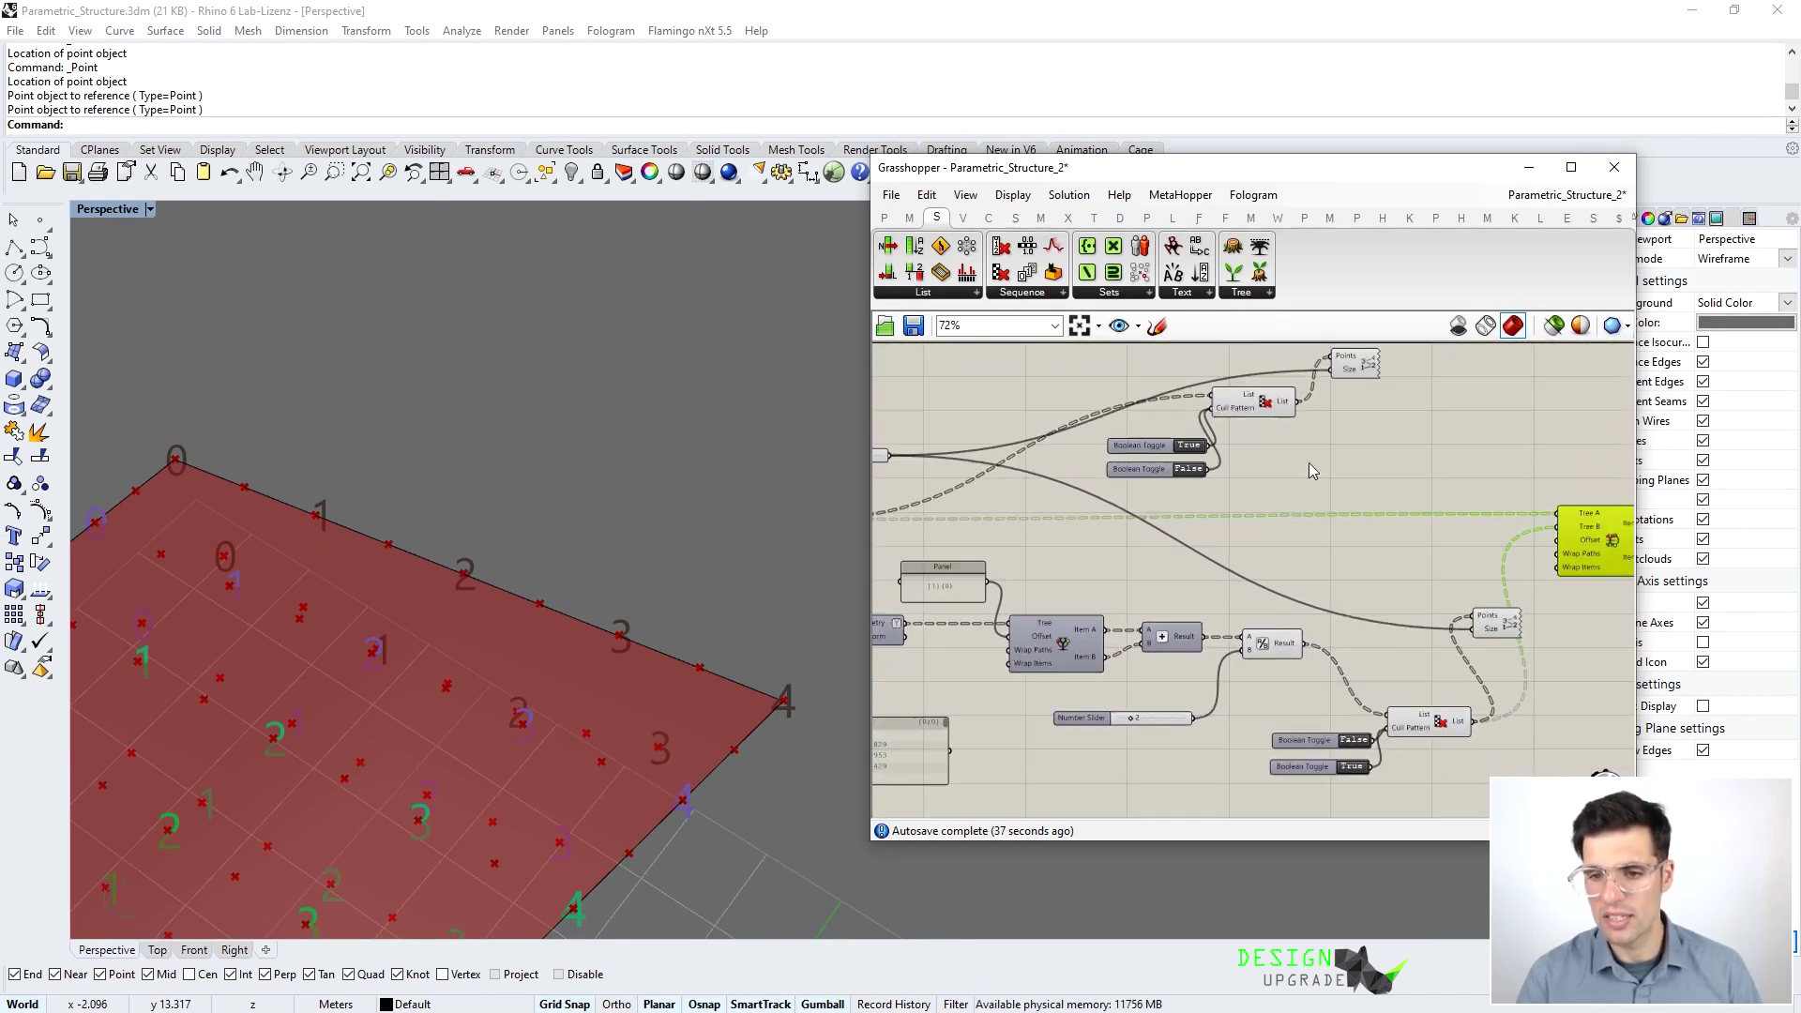
Add a Cull Index component between the two Cull Pattern groups
click(962, 218)
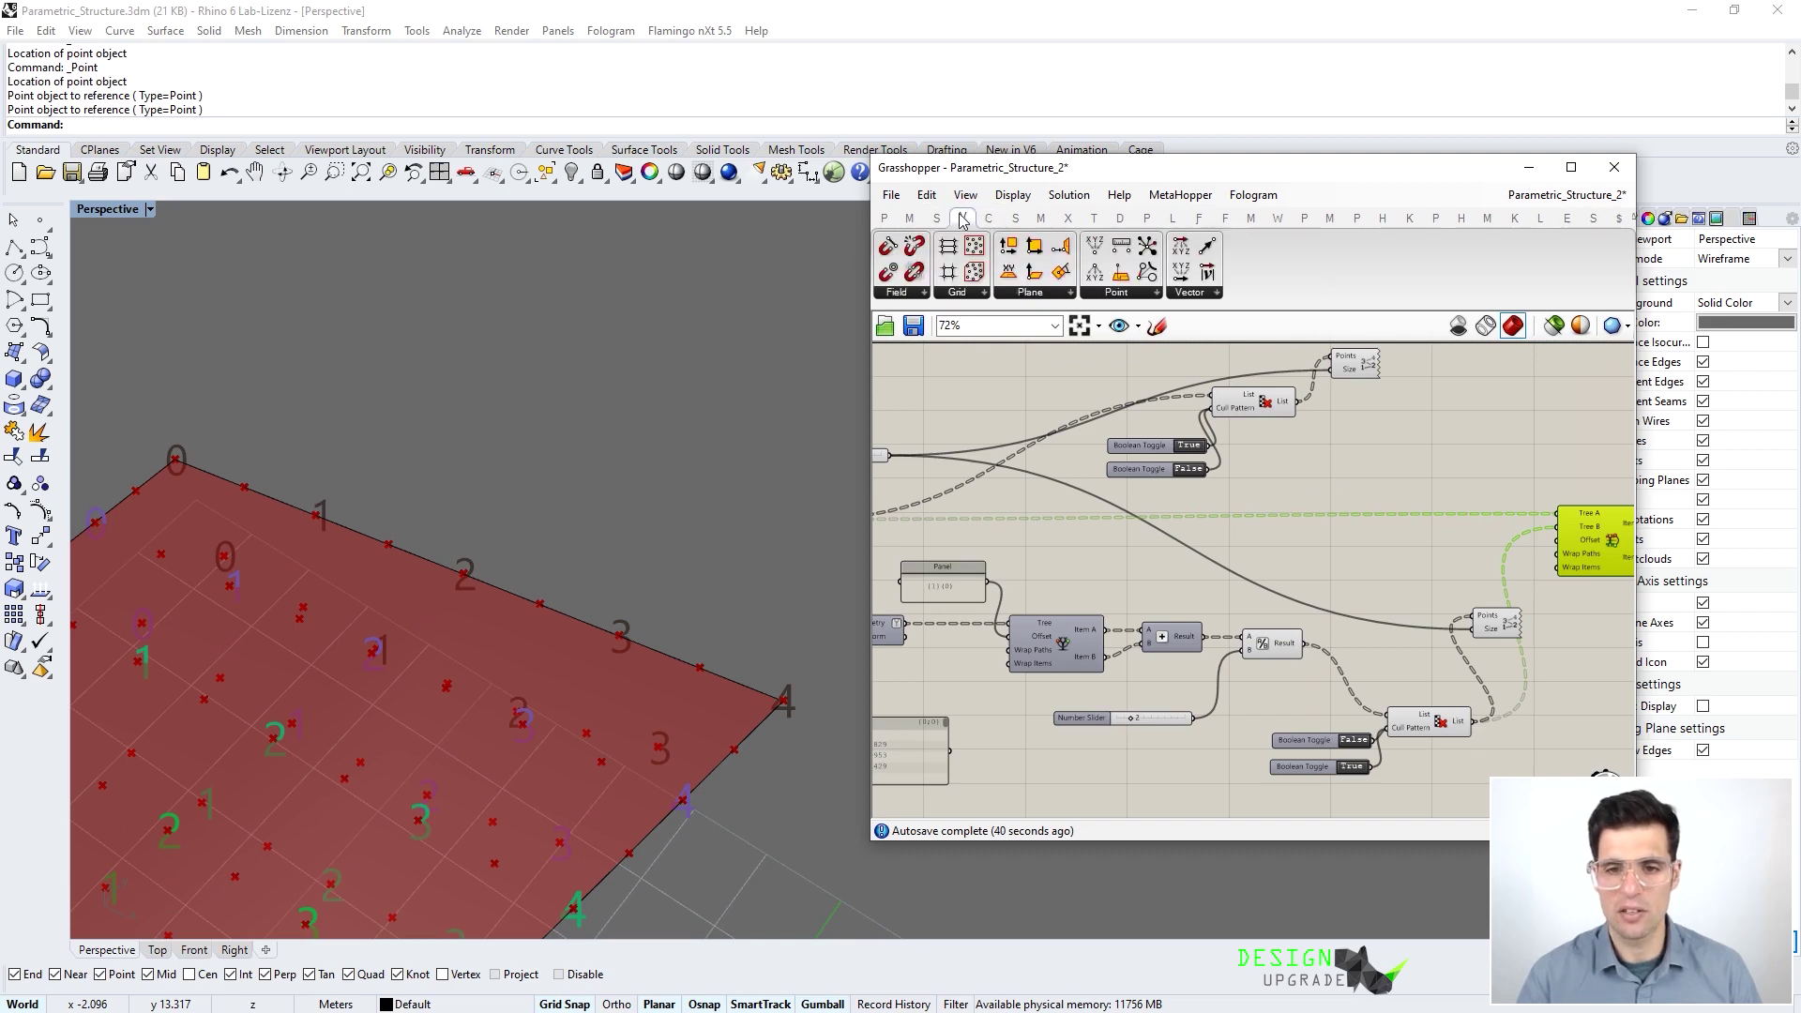
click(935, 219)
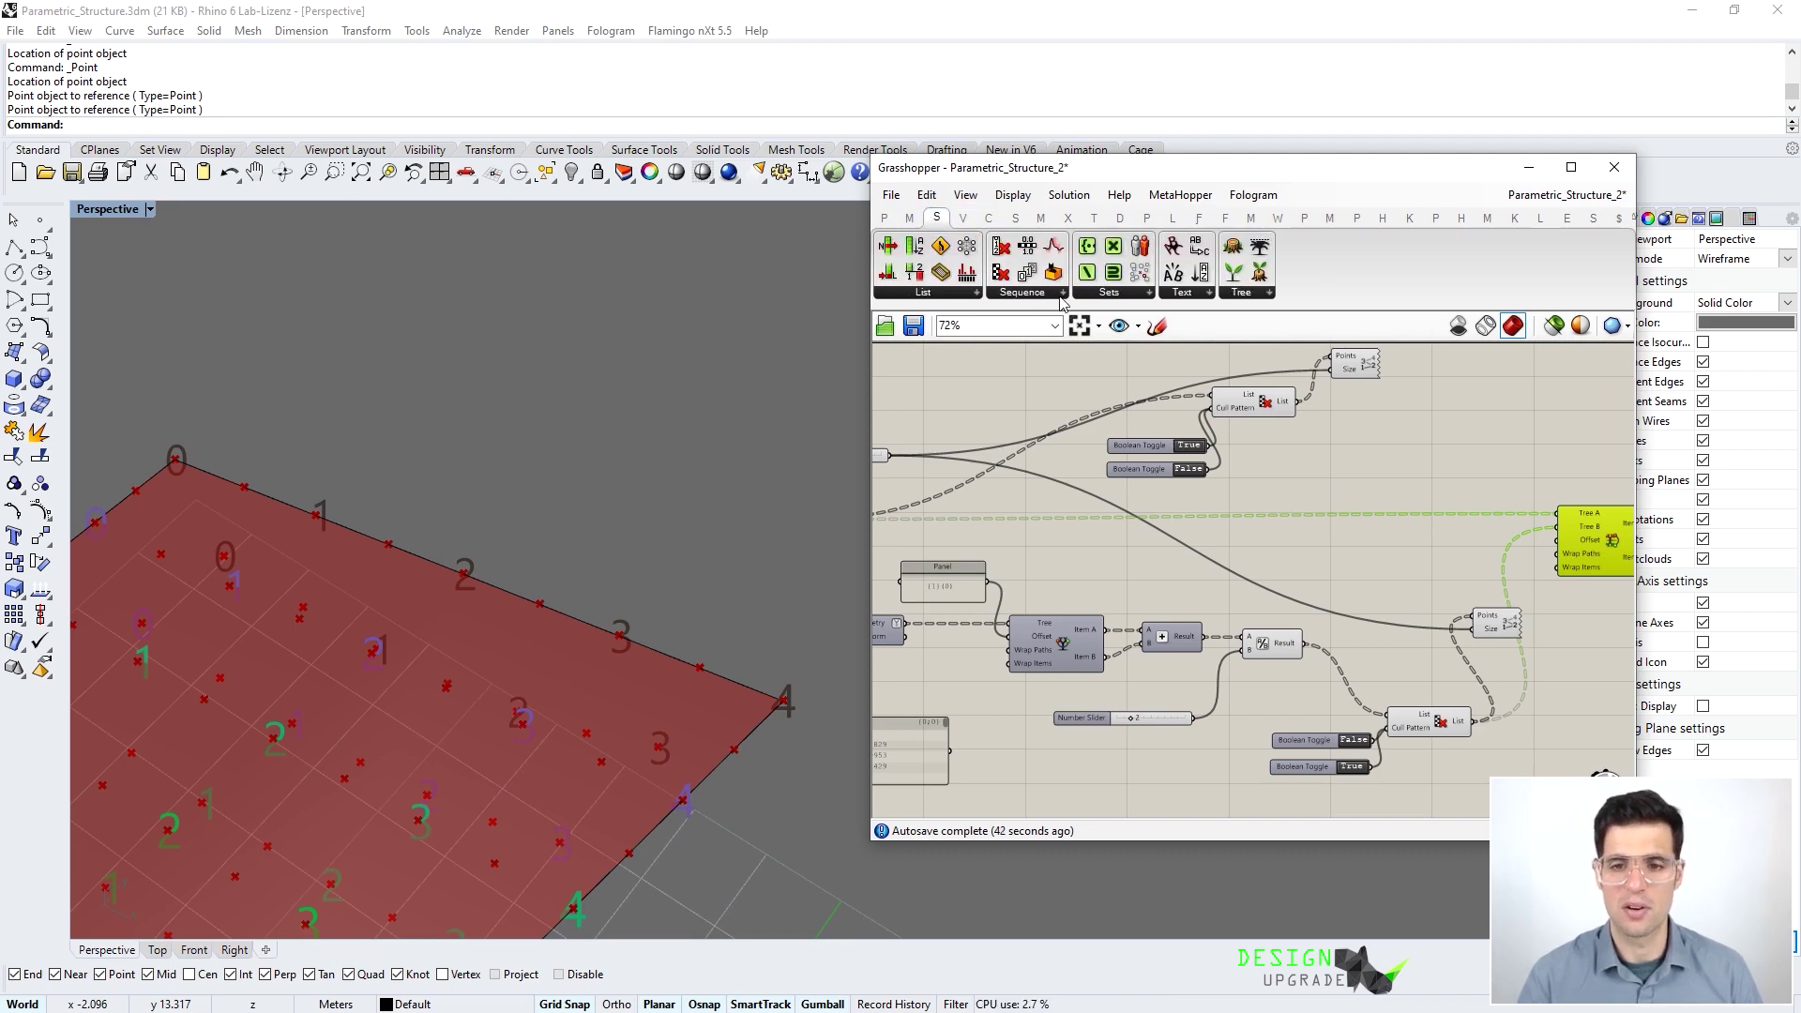
click(1021, 295)
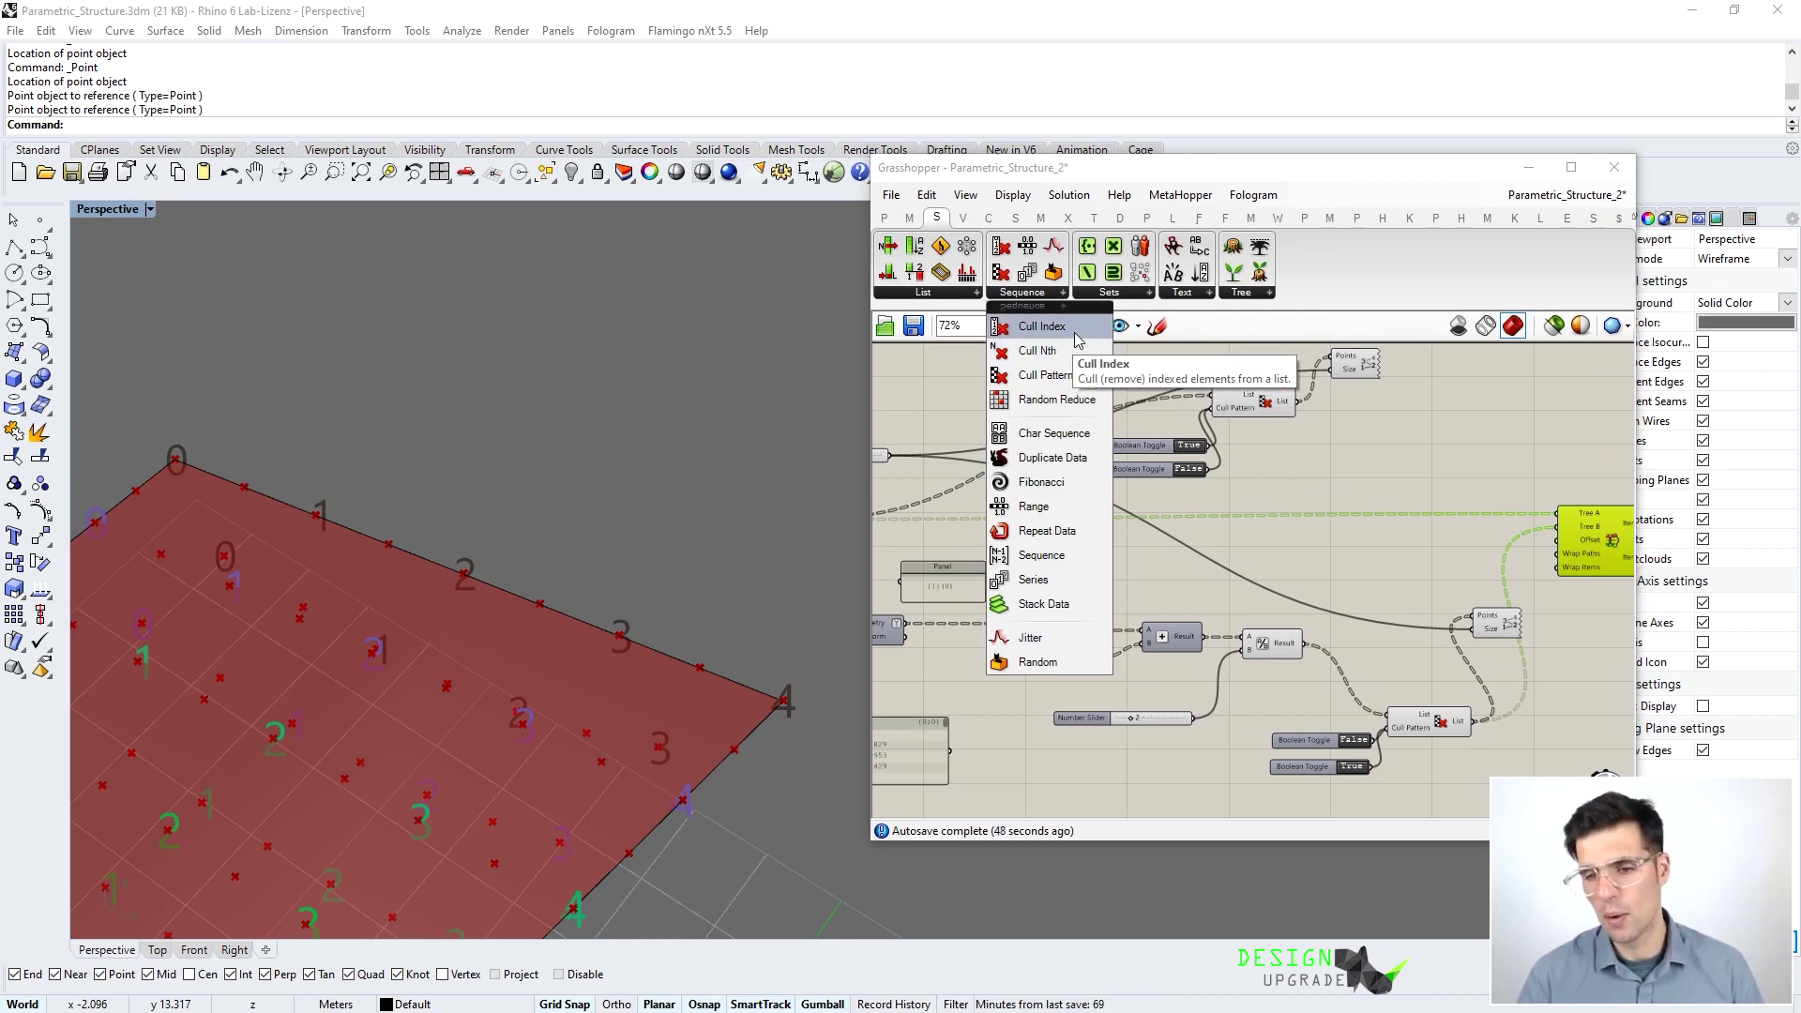
click(1041, 327)
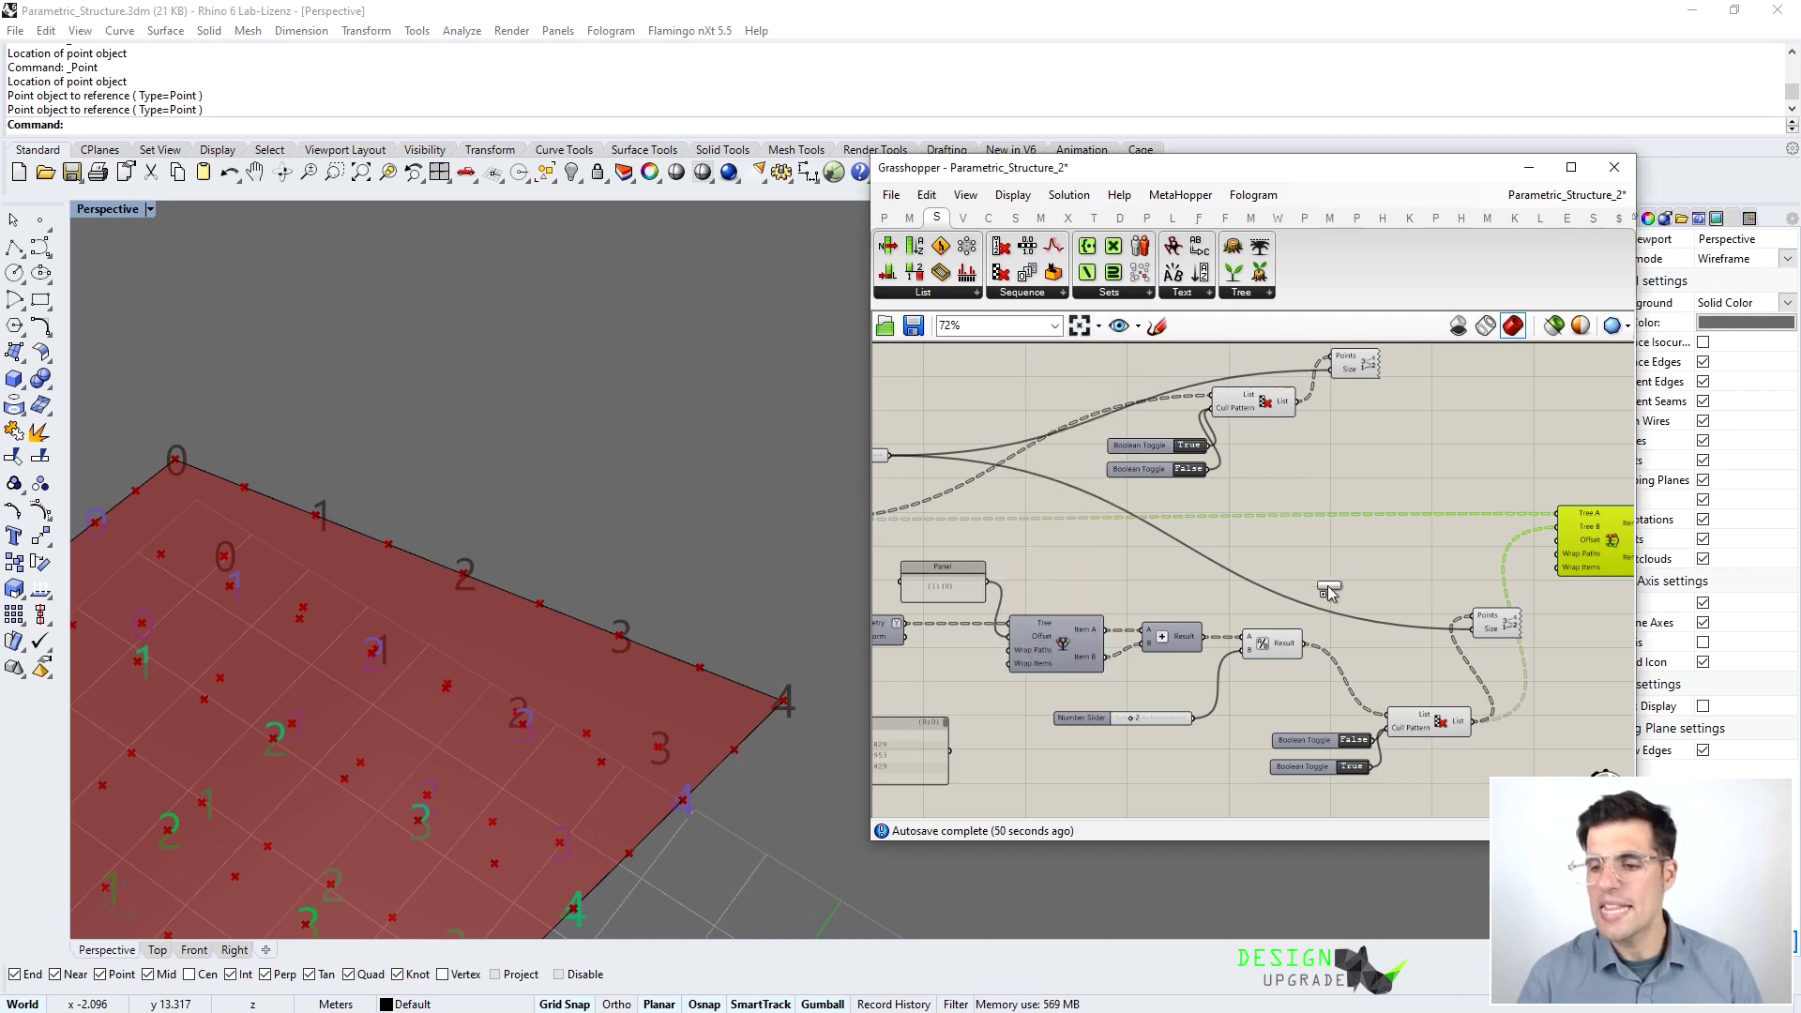
click(1316, 555)
Try feeding Divide Curve's Points output directly into Cull Index's List input
right_drag(1159, 532, 1375, 530)
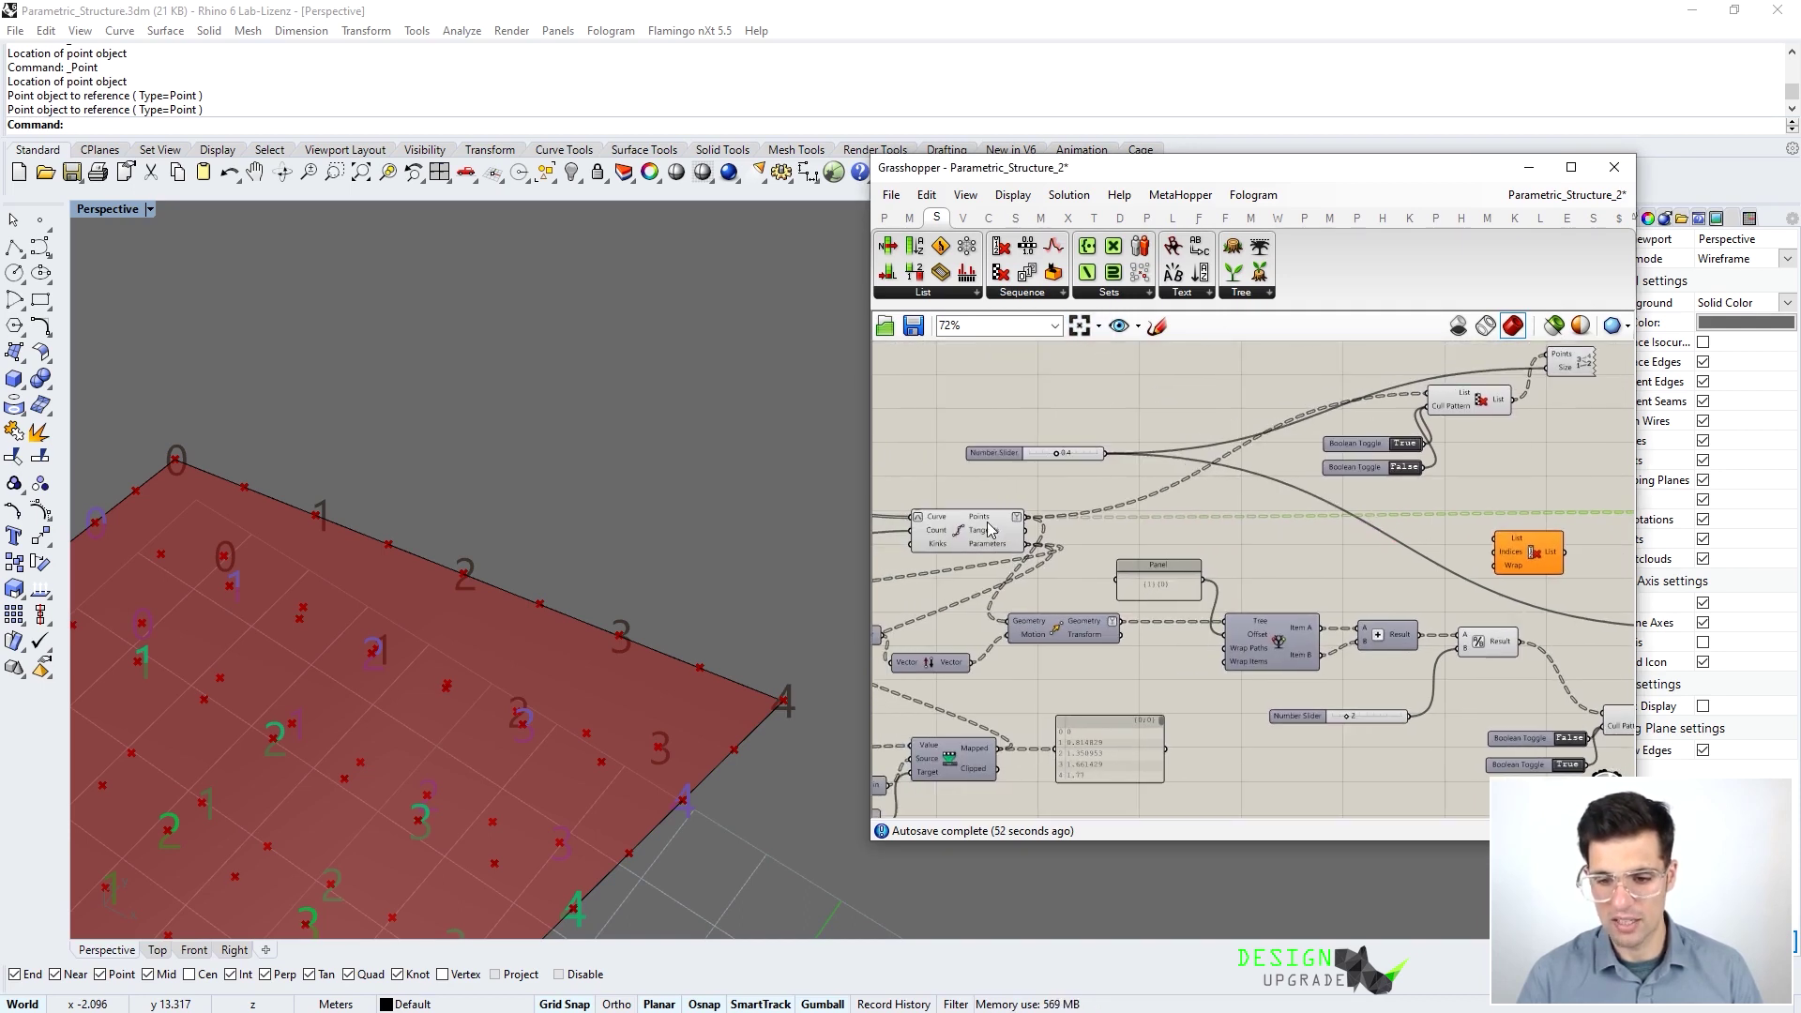
click(988, 525)
drag(1029, 517, 1501, 540)
Move Cull Index beside the first Cull Pattern and wire that pattern's List output into its List input
right_drag(1519, 510, 1288, 562)
drag(1301, 597, 1392, 478)
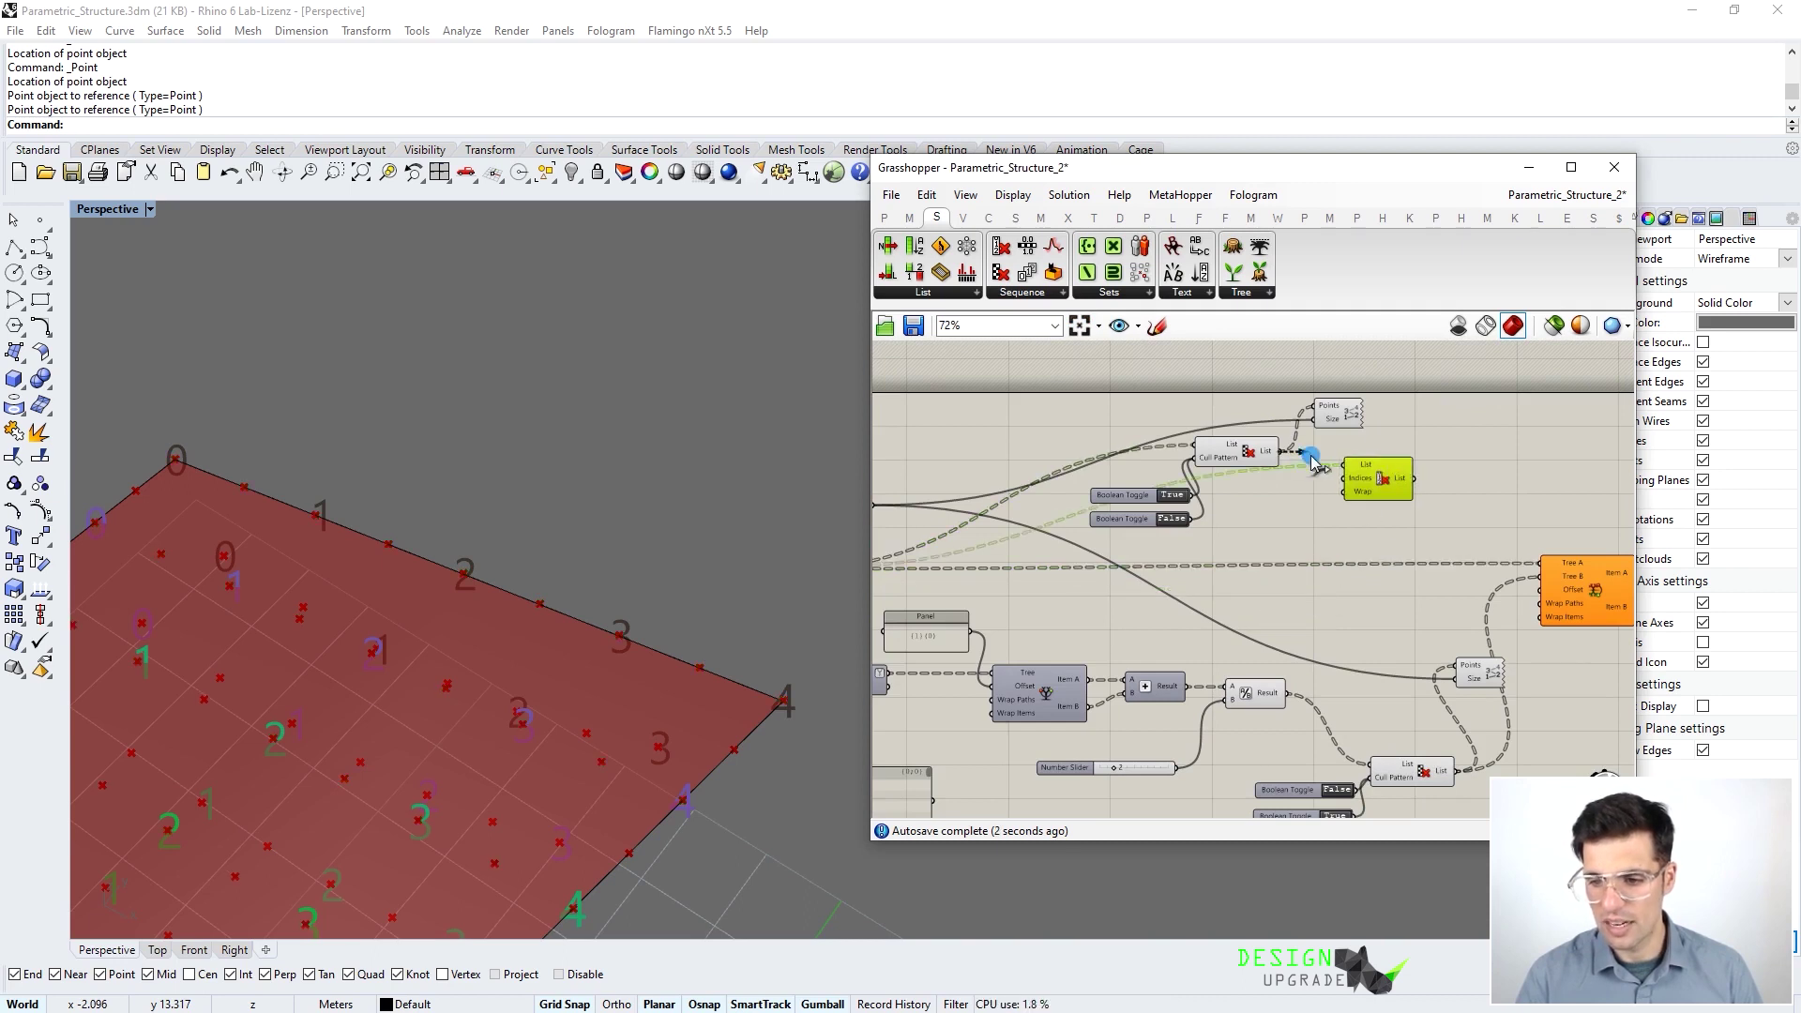
drag(1282, 453, 1347, 464)
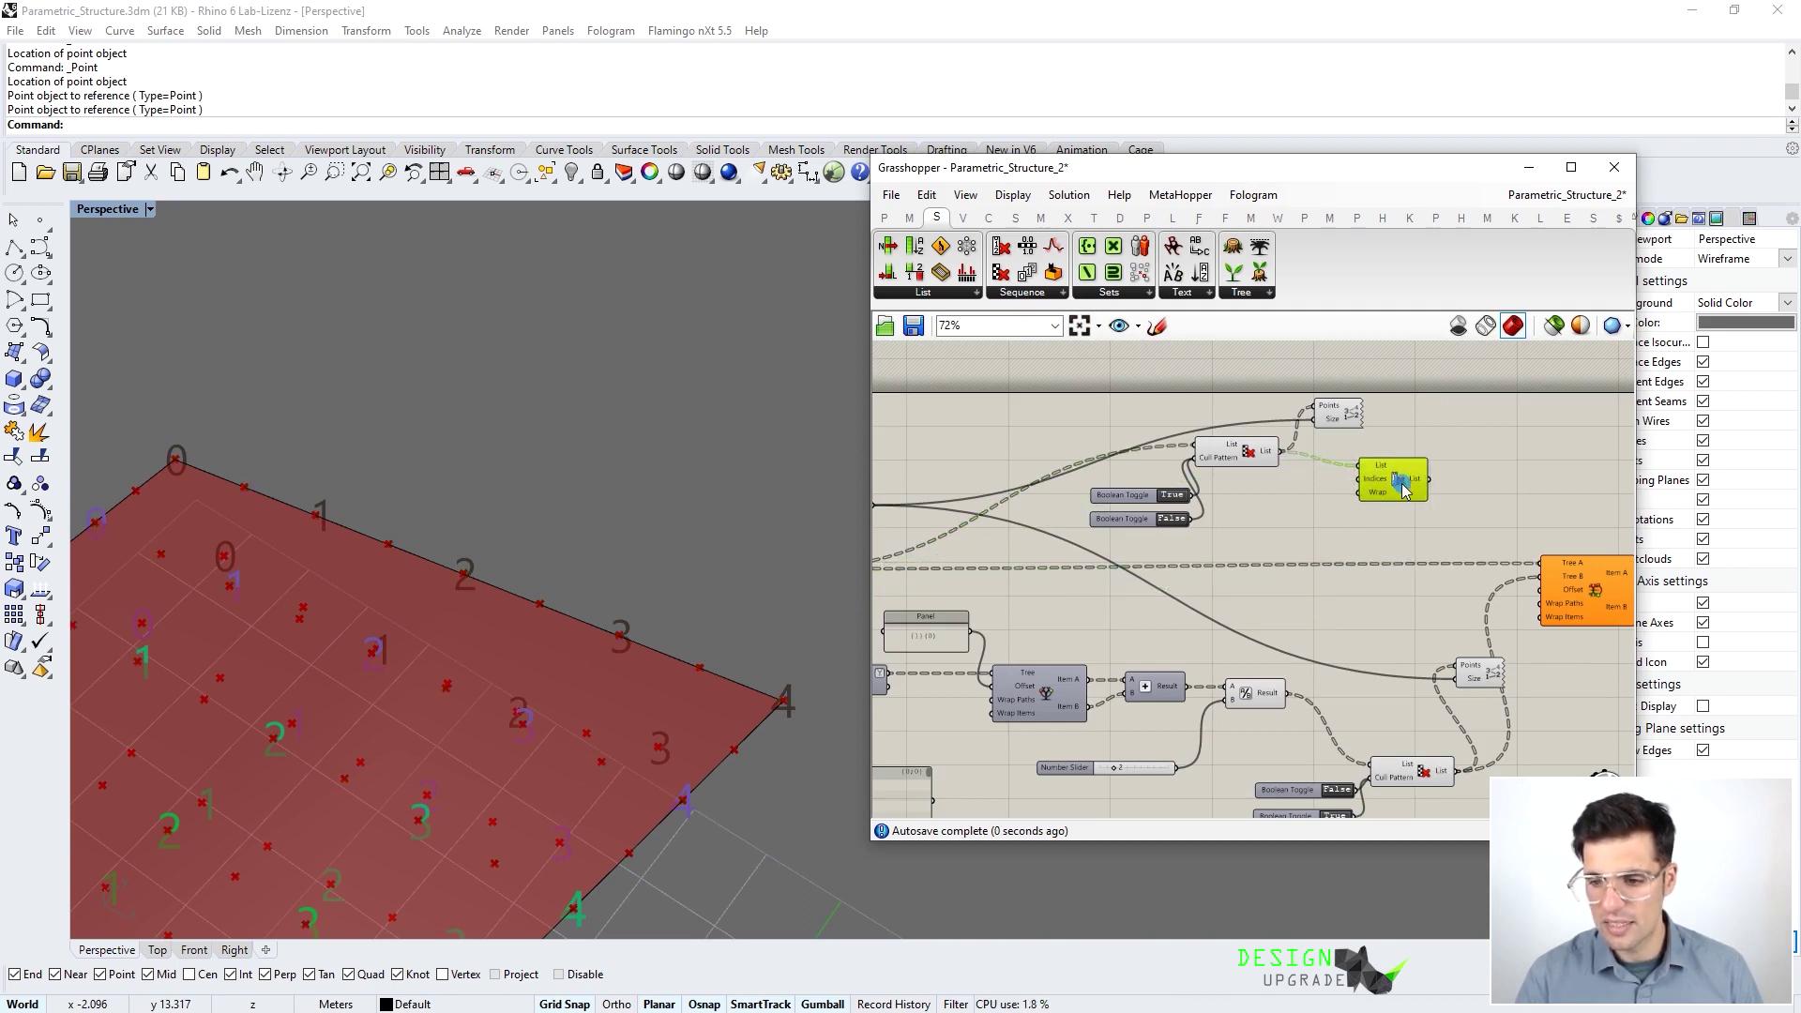
scroll(1375, 482, up, 1)
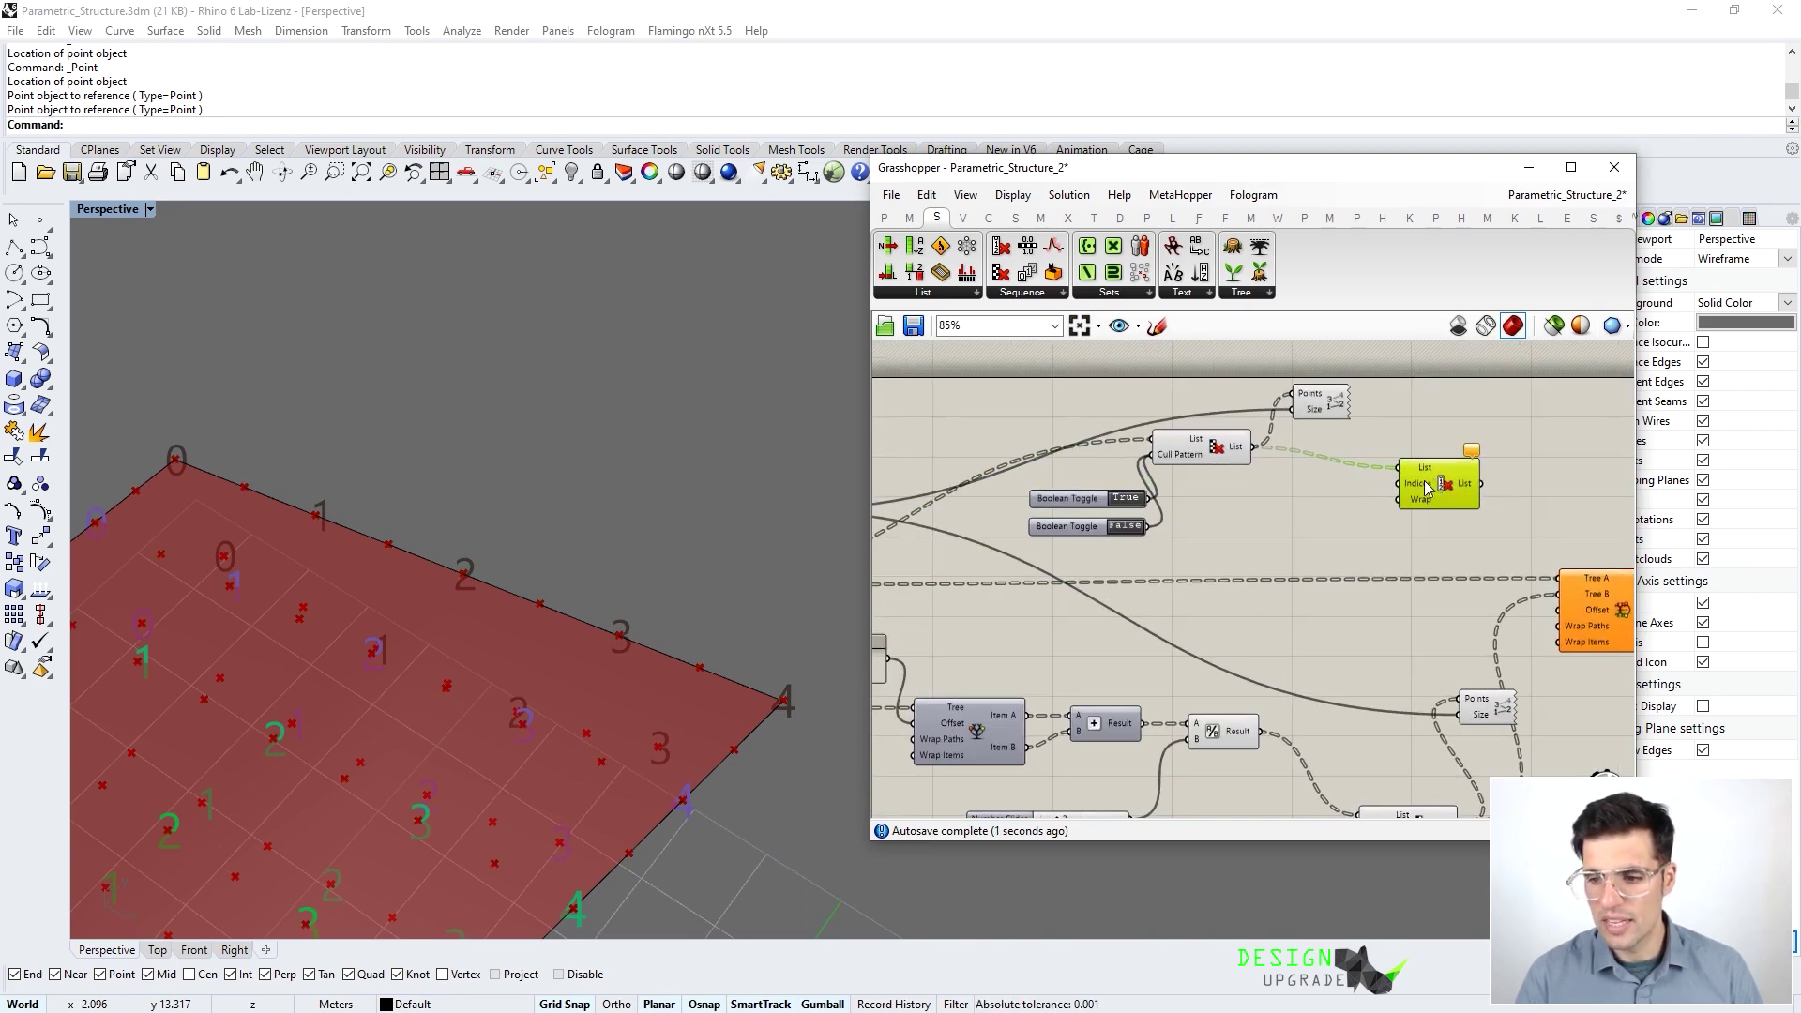
Create a panel containing -1 and connect it to Cull Index's Indices input
double_click(1339, 500)
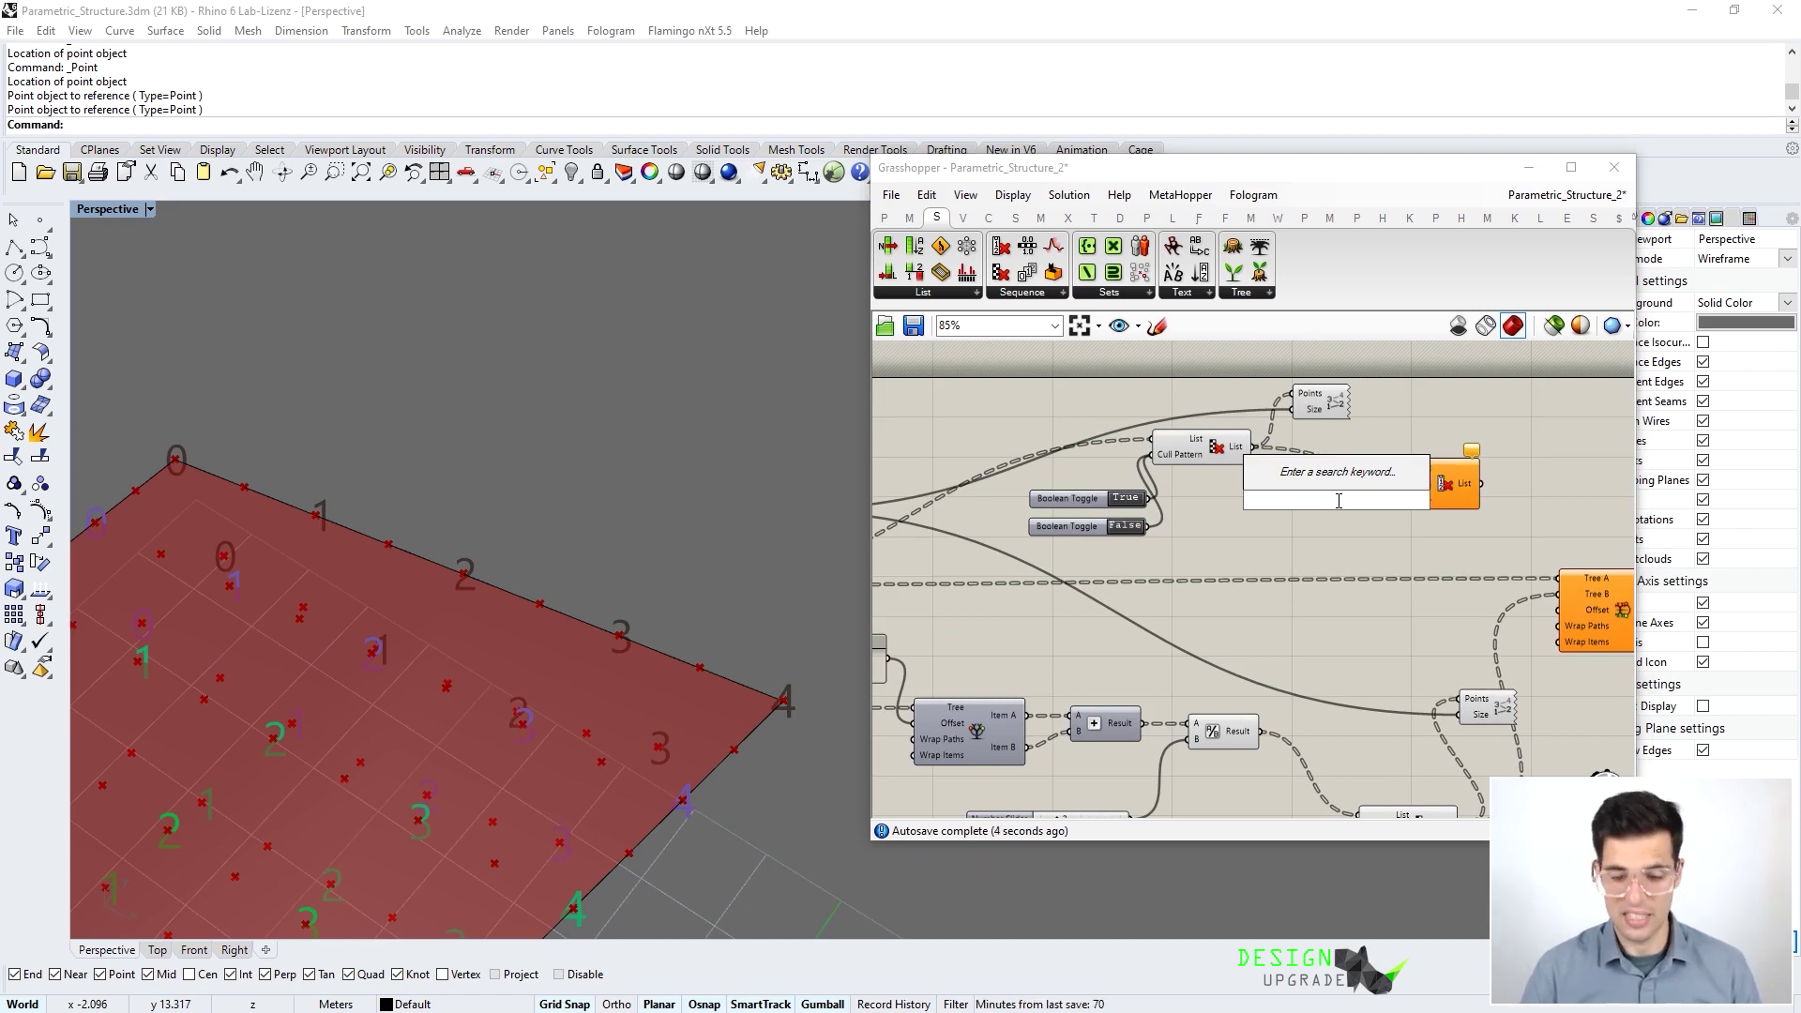
text(2)
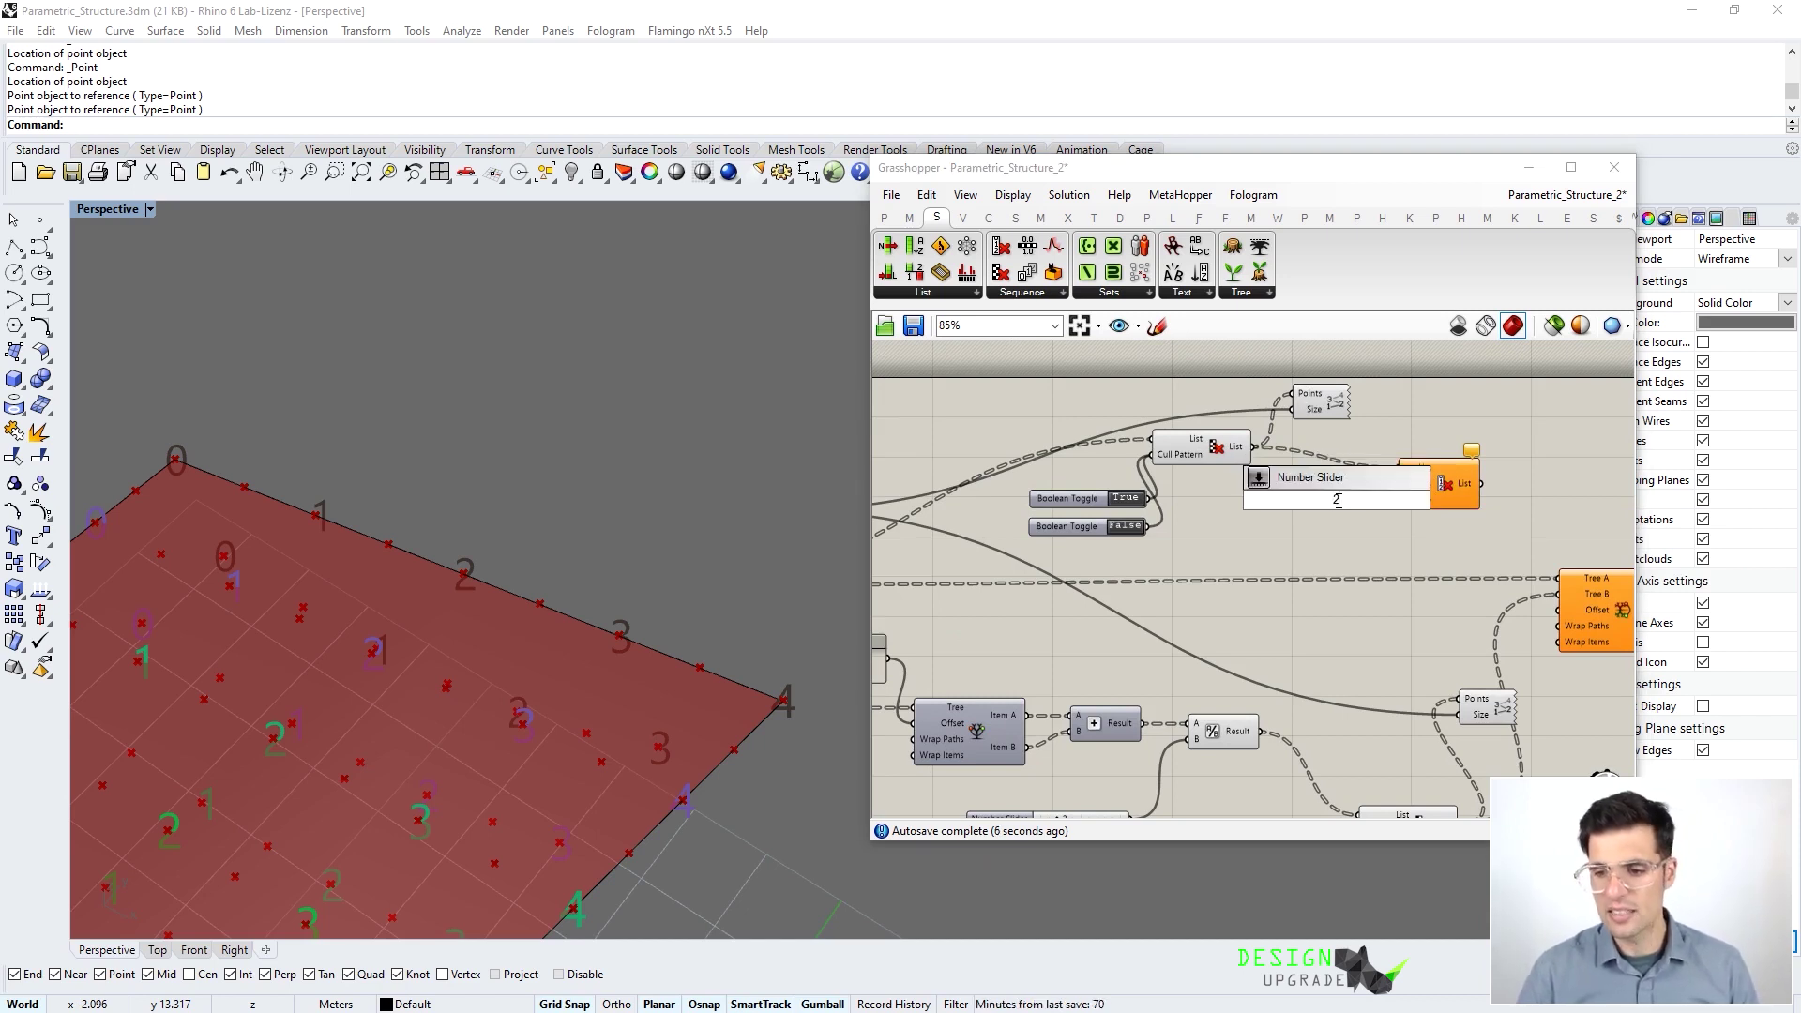
key(BackSpace)
text(")
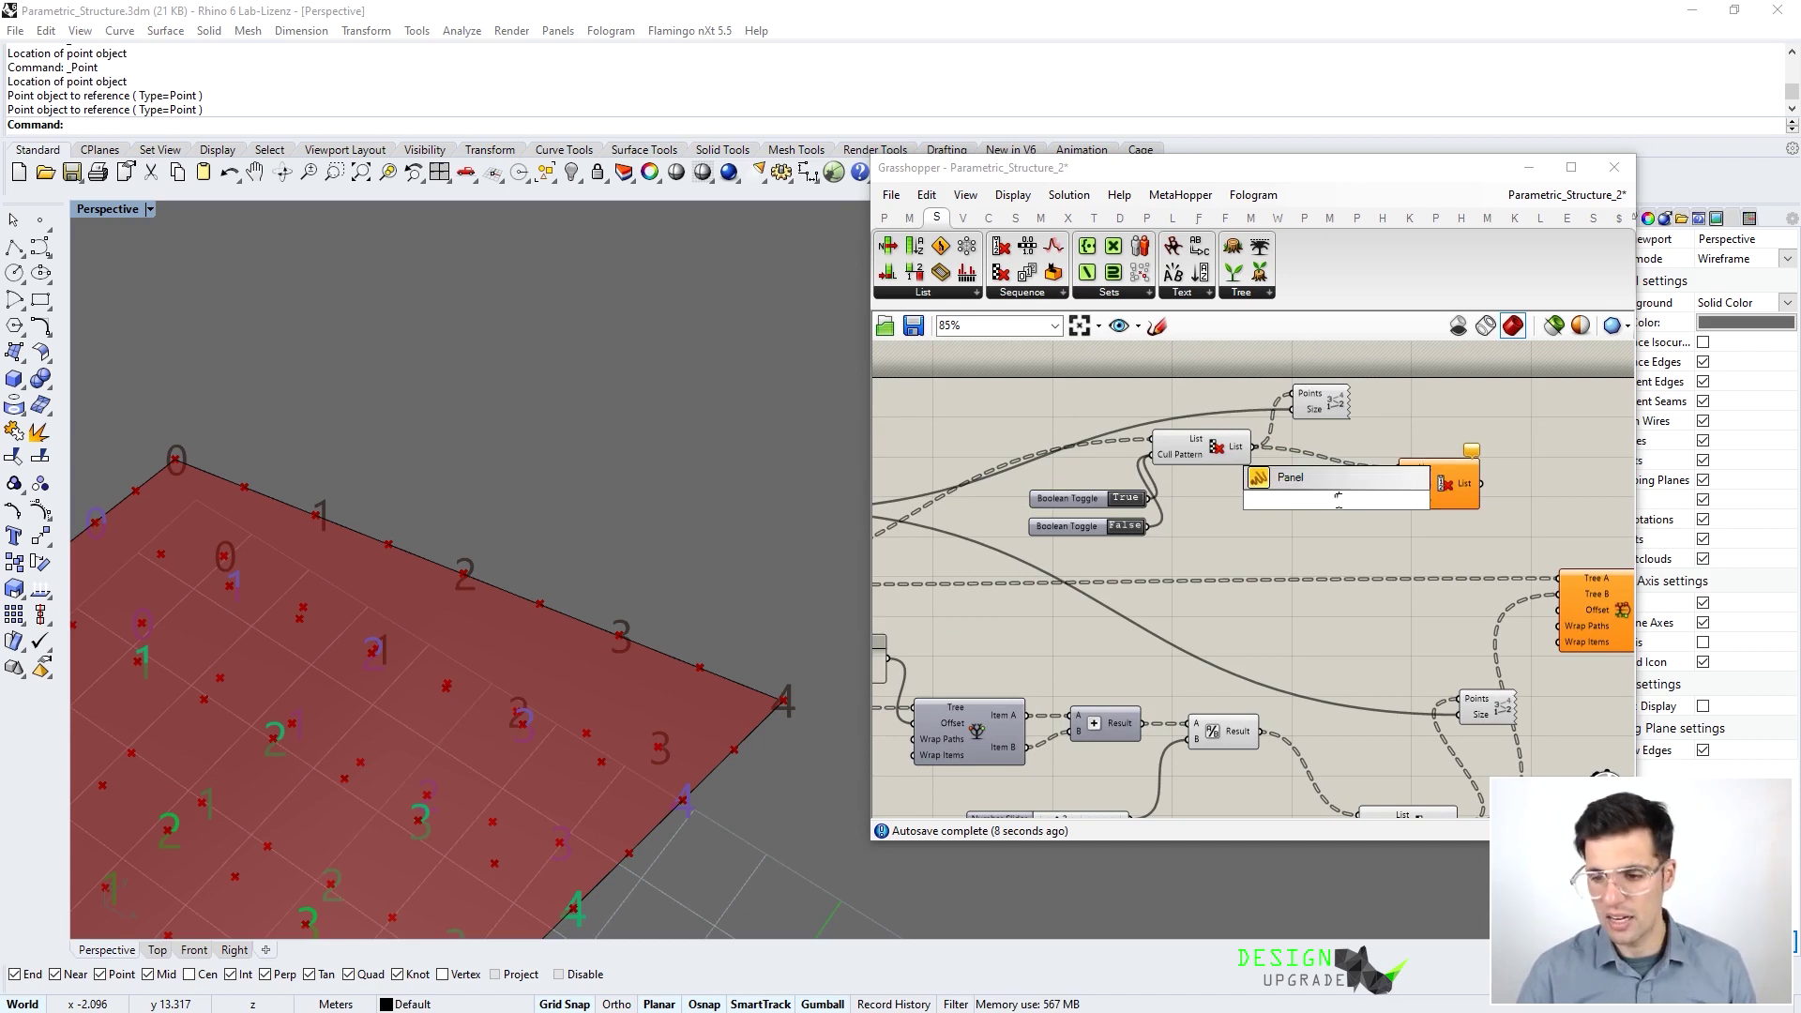
text(-1)
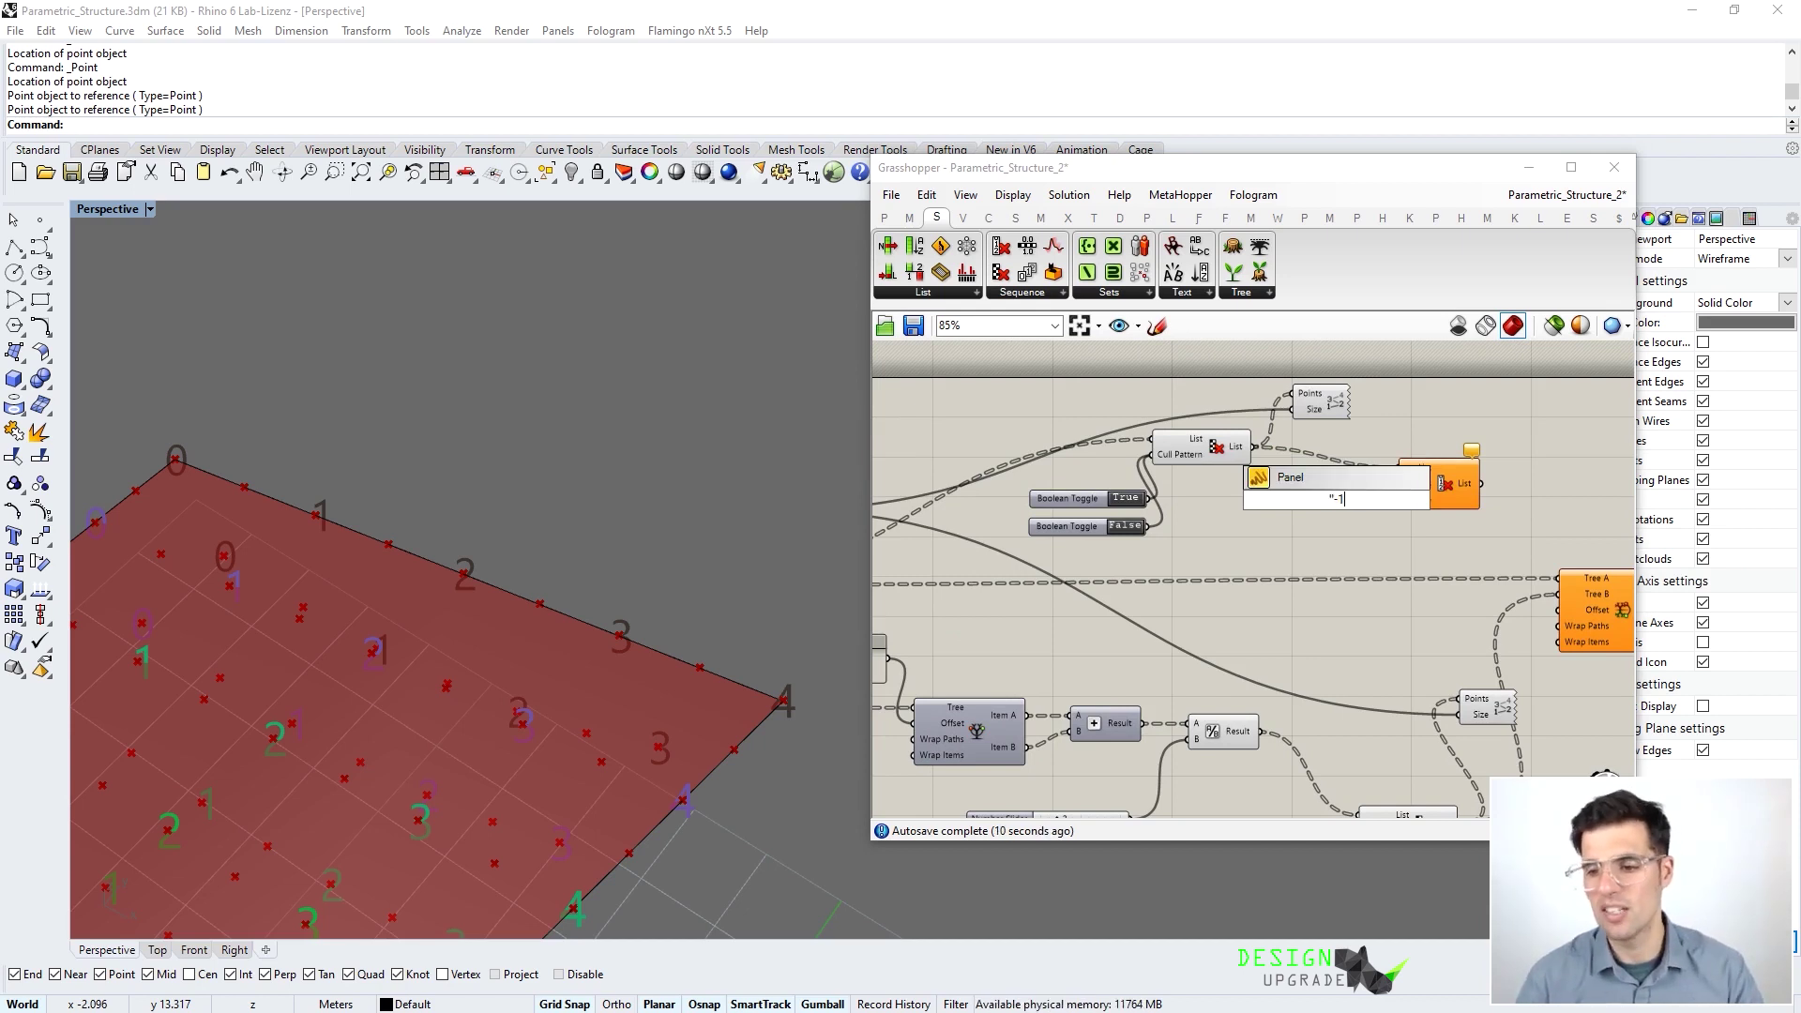
key(Return)
scroll(1379, 511, up, 2)
drag(1356, 504, 1418, 481)
Wire Cull Index's List output into the first Point List's Points and Relative Items' Tree A, placing the Point List beyond Cull Index
right_drag(1459, 487, 1327, 523)
drag(1327, 523, 1138, 414)
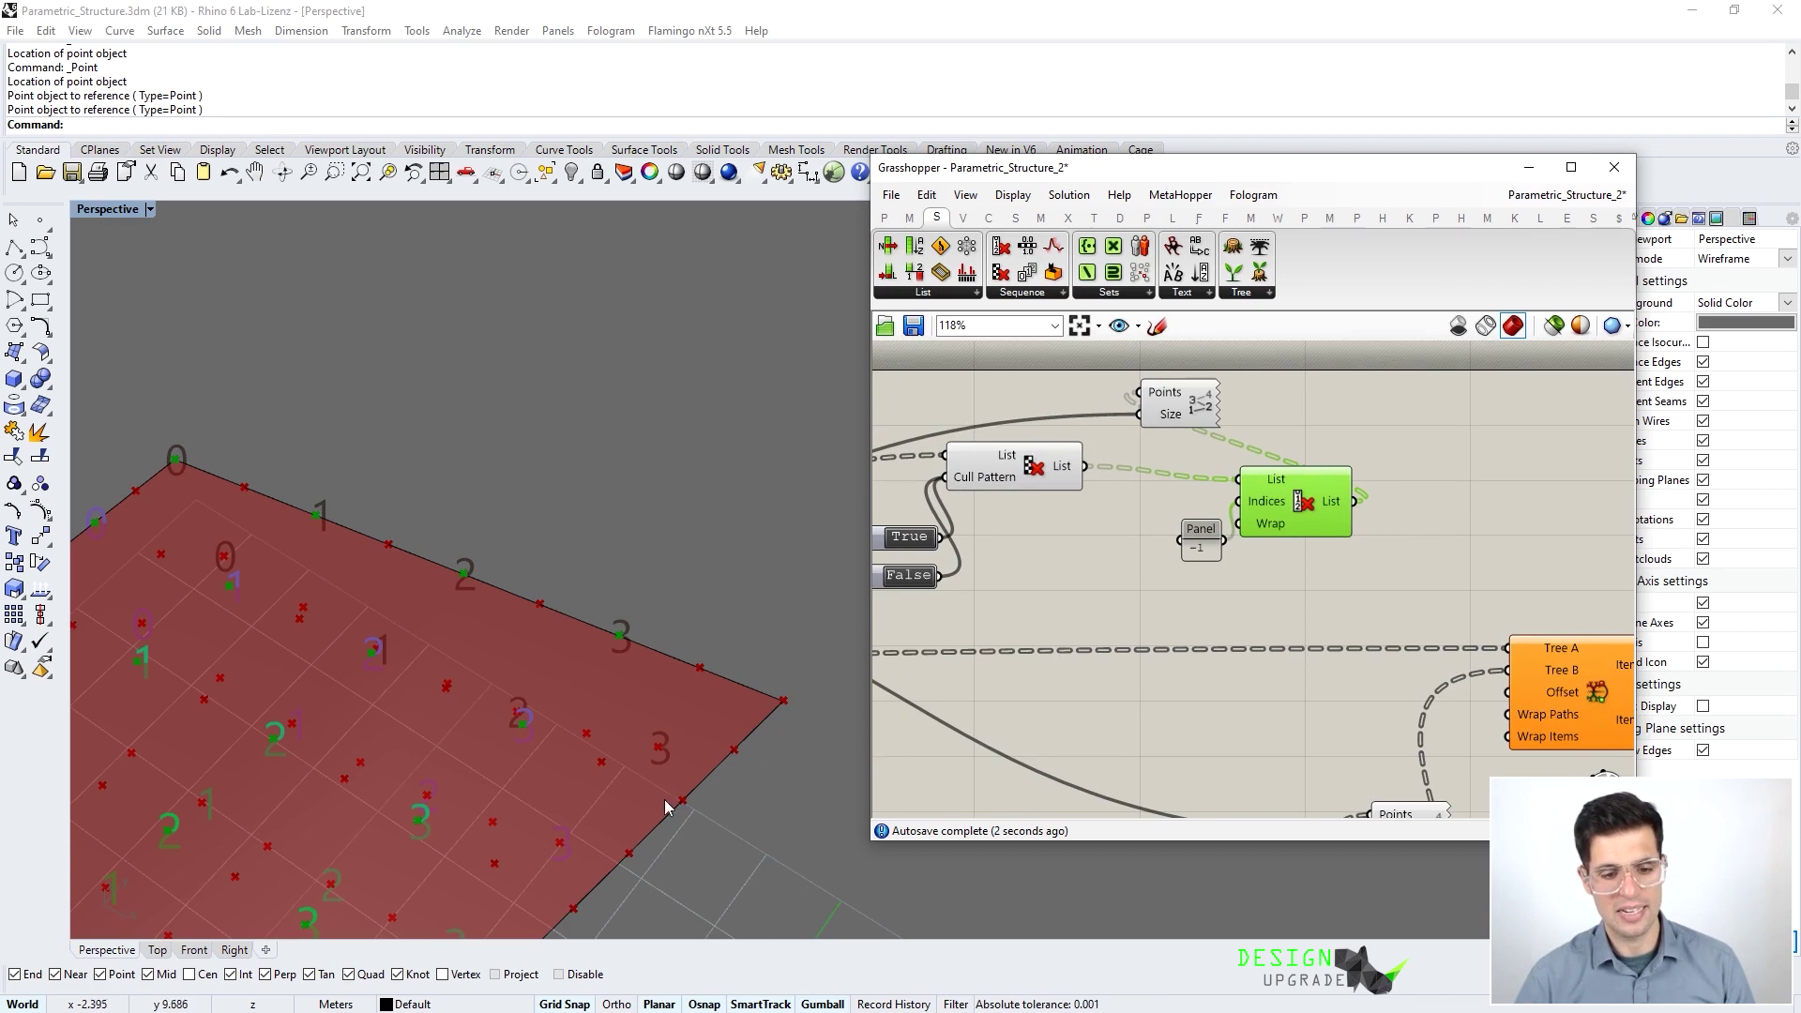
right_drag(1326, 447, 1211, 451)
drag(1240, 504, 1392, 651)
drag(1100, 422, 1350, 425)
Create a panel containing {0}(0), connect it to Relative Items' Offset input, and place it beside that component
right_drag(1380, 489, 1293, 443)
double_click(1170, 610)
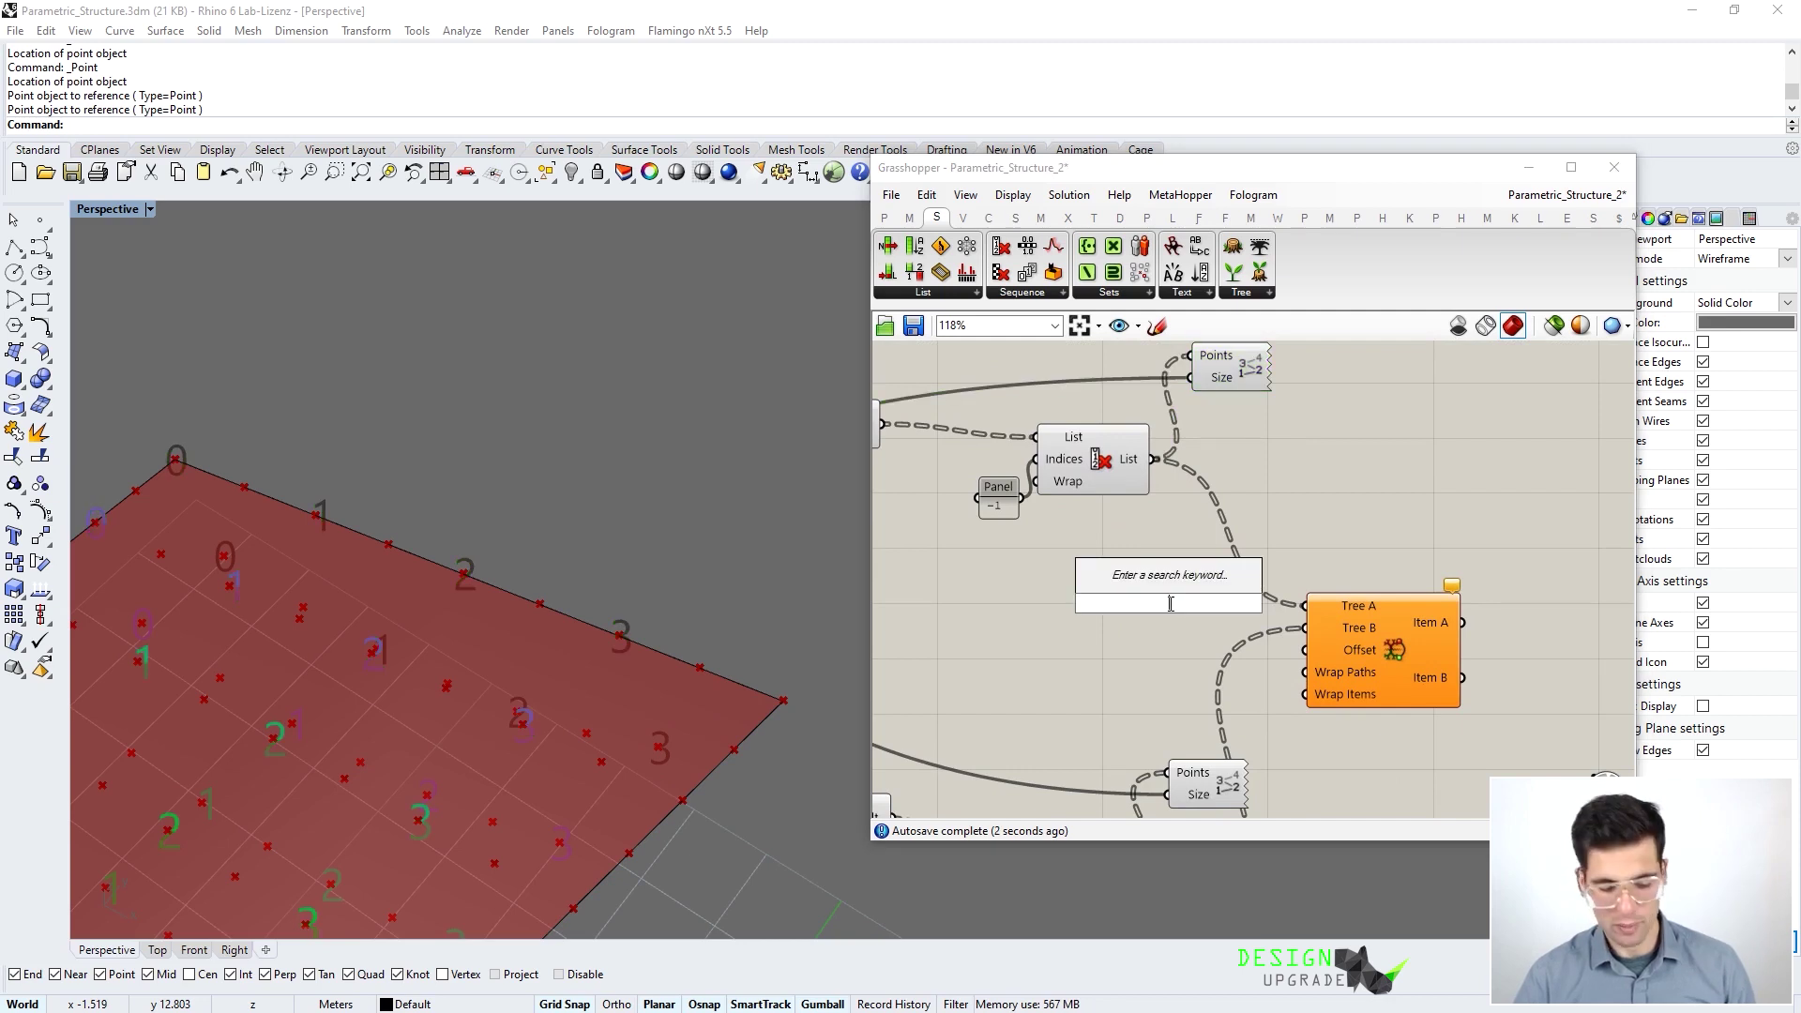
text(panel)
key(Return)
double_click(1174, 605)
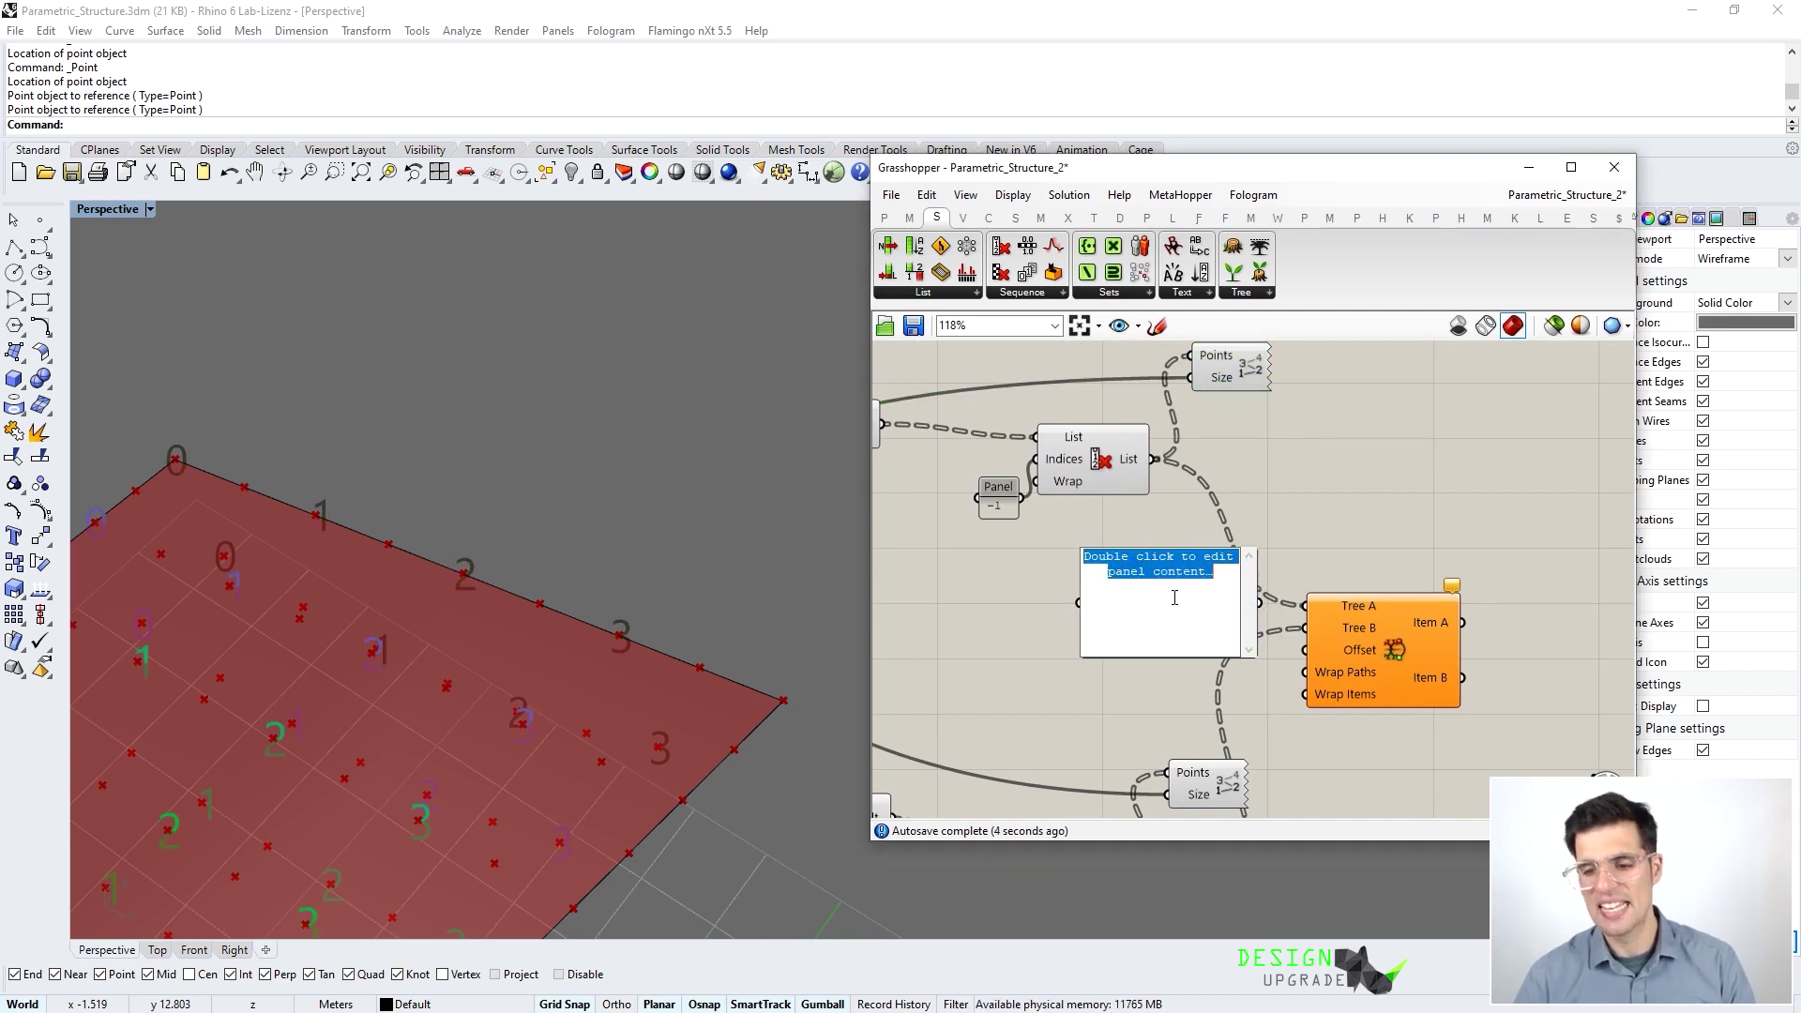
text({0})
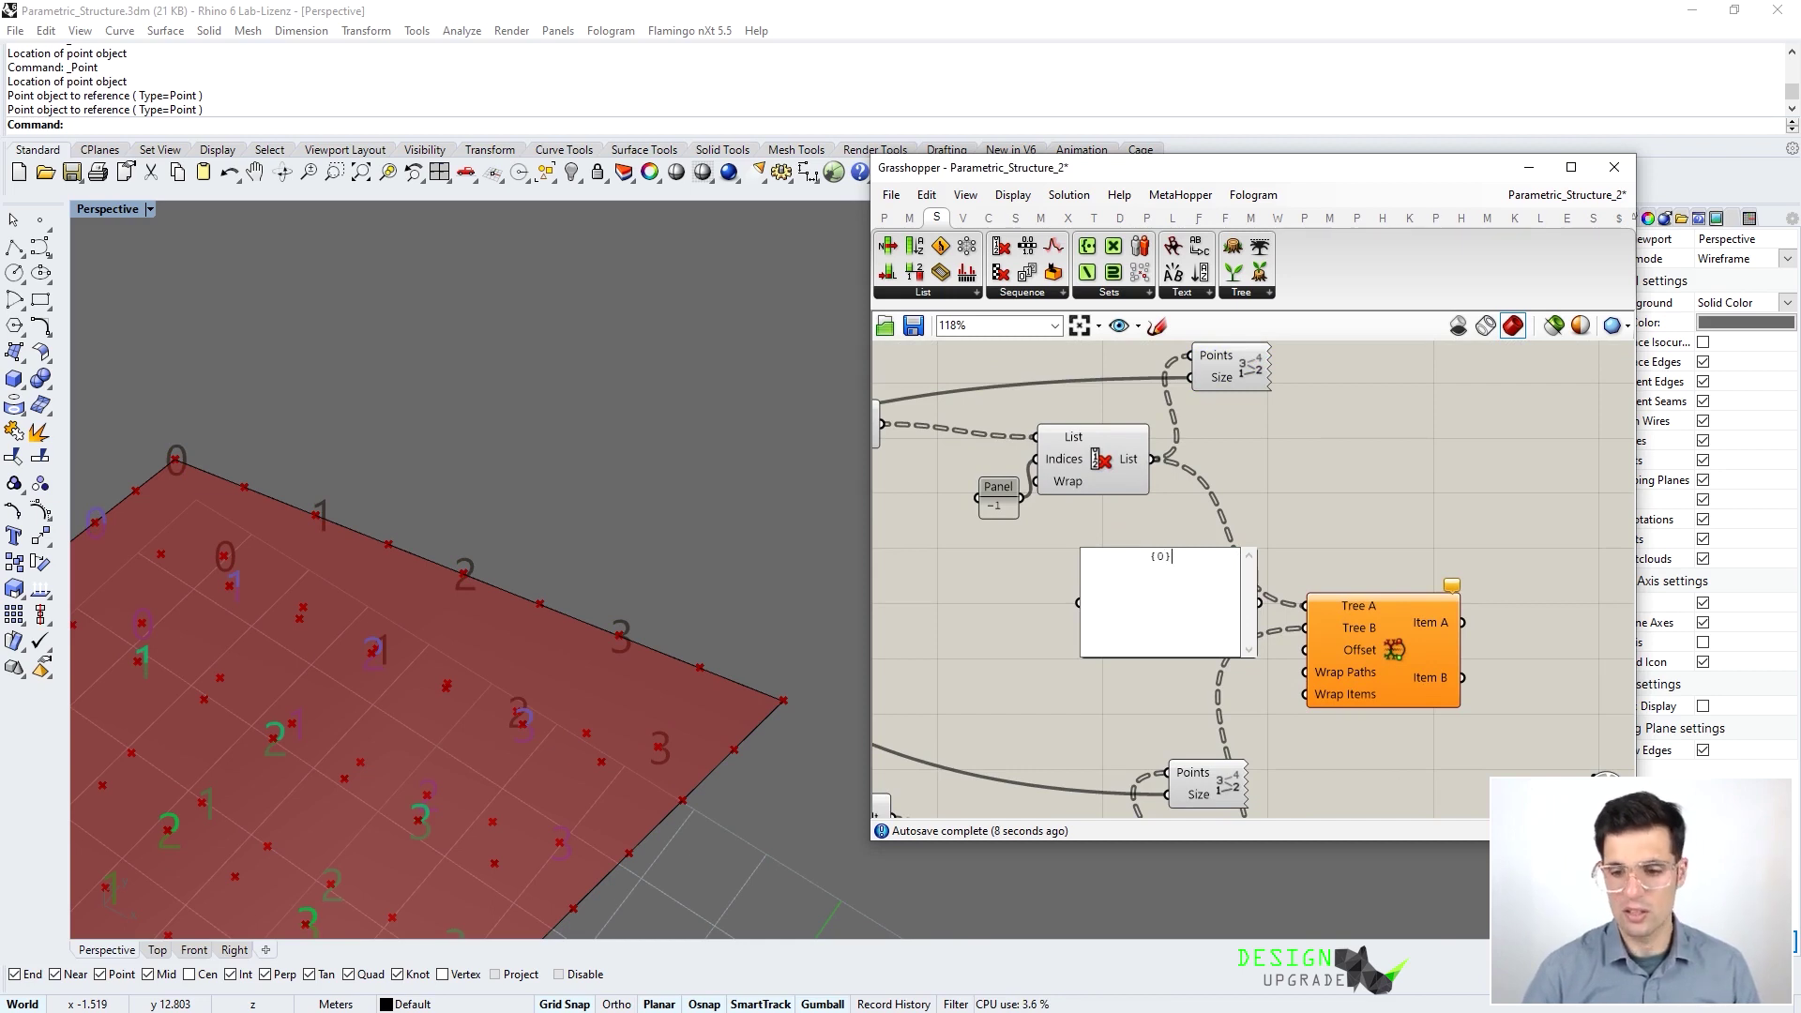
text({)
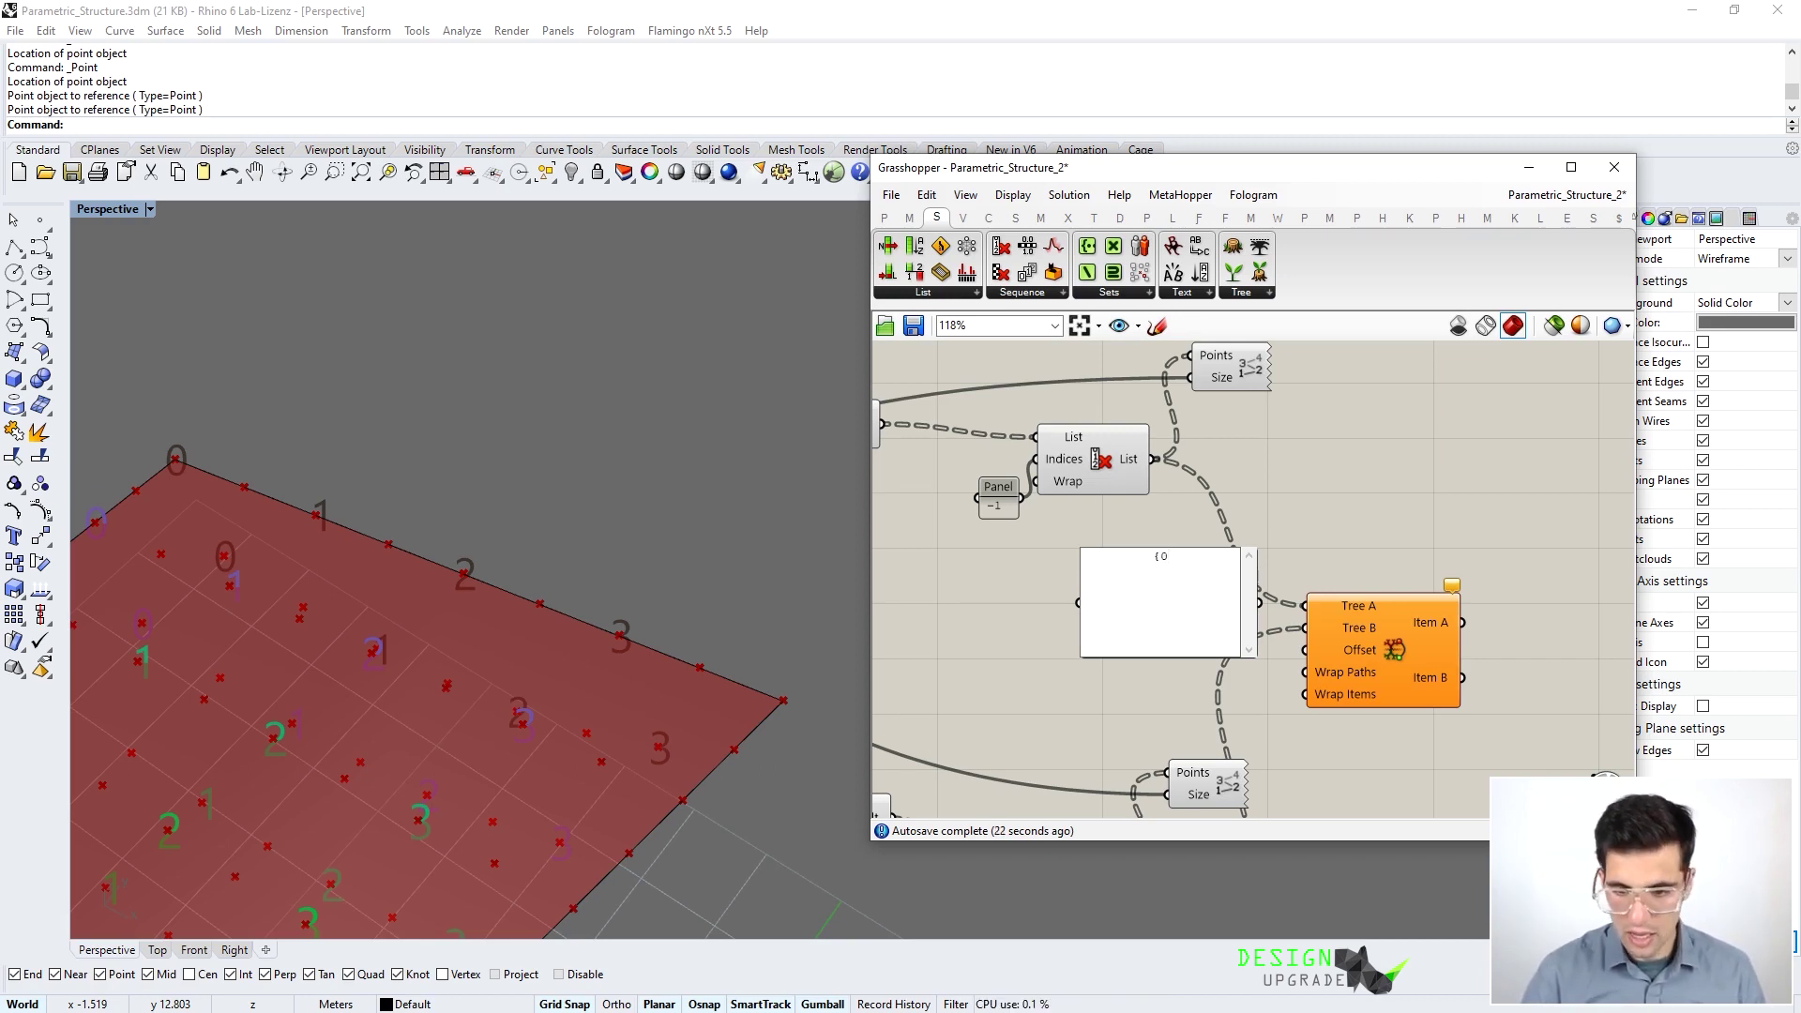
text(} {0)
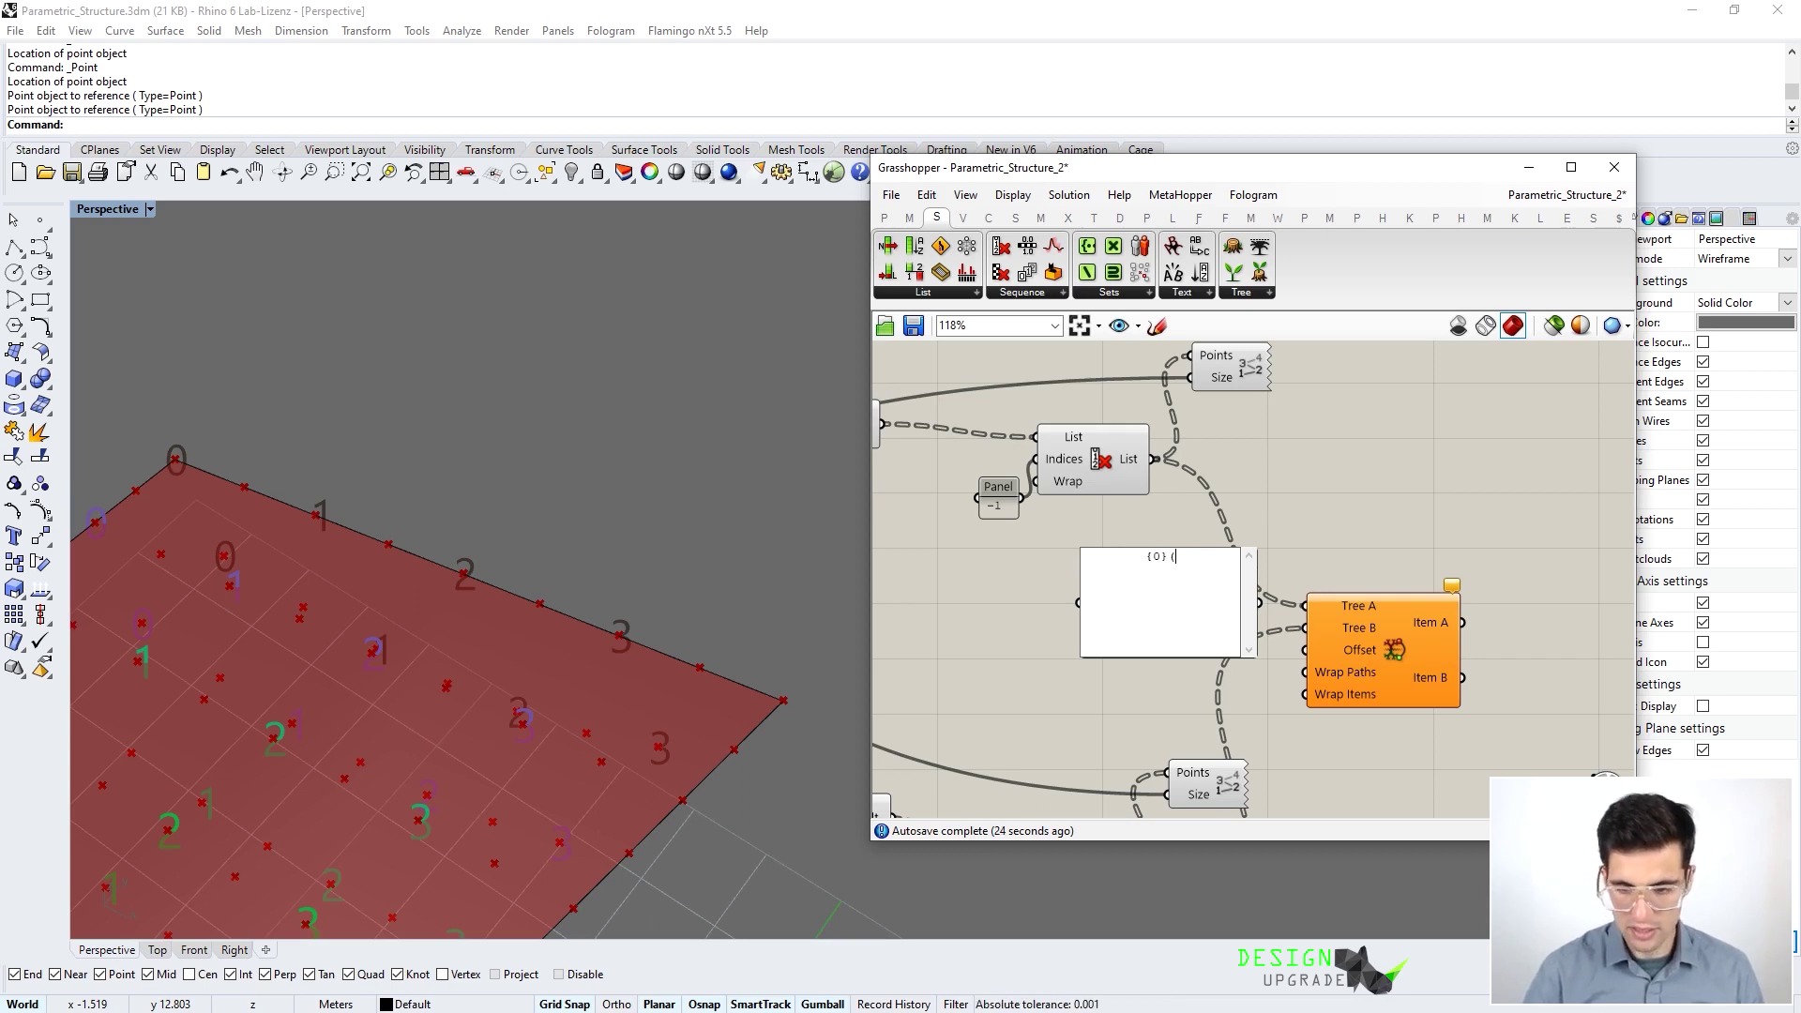
click(1362, 443)
drag(1240, 604, 1307, 651)
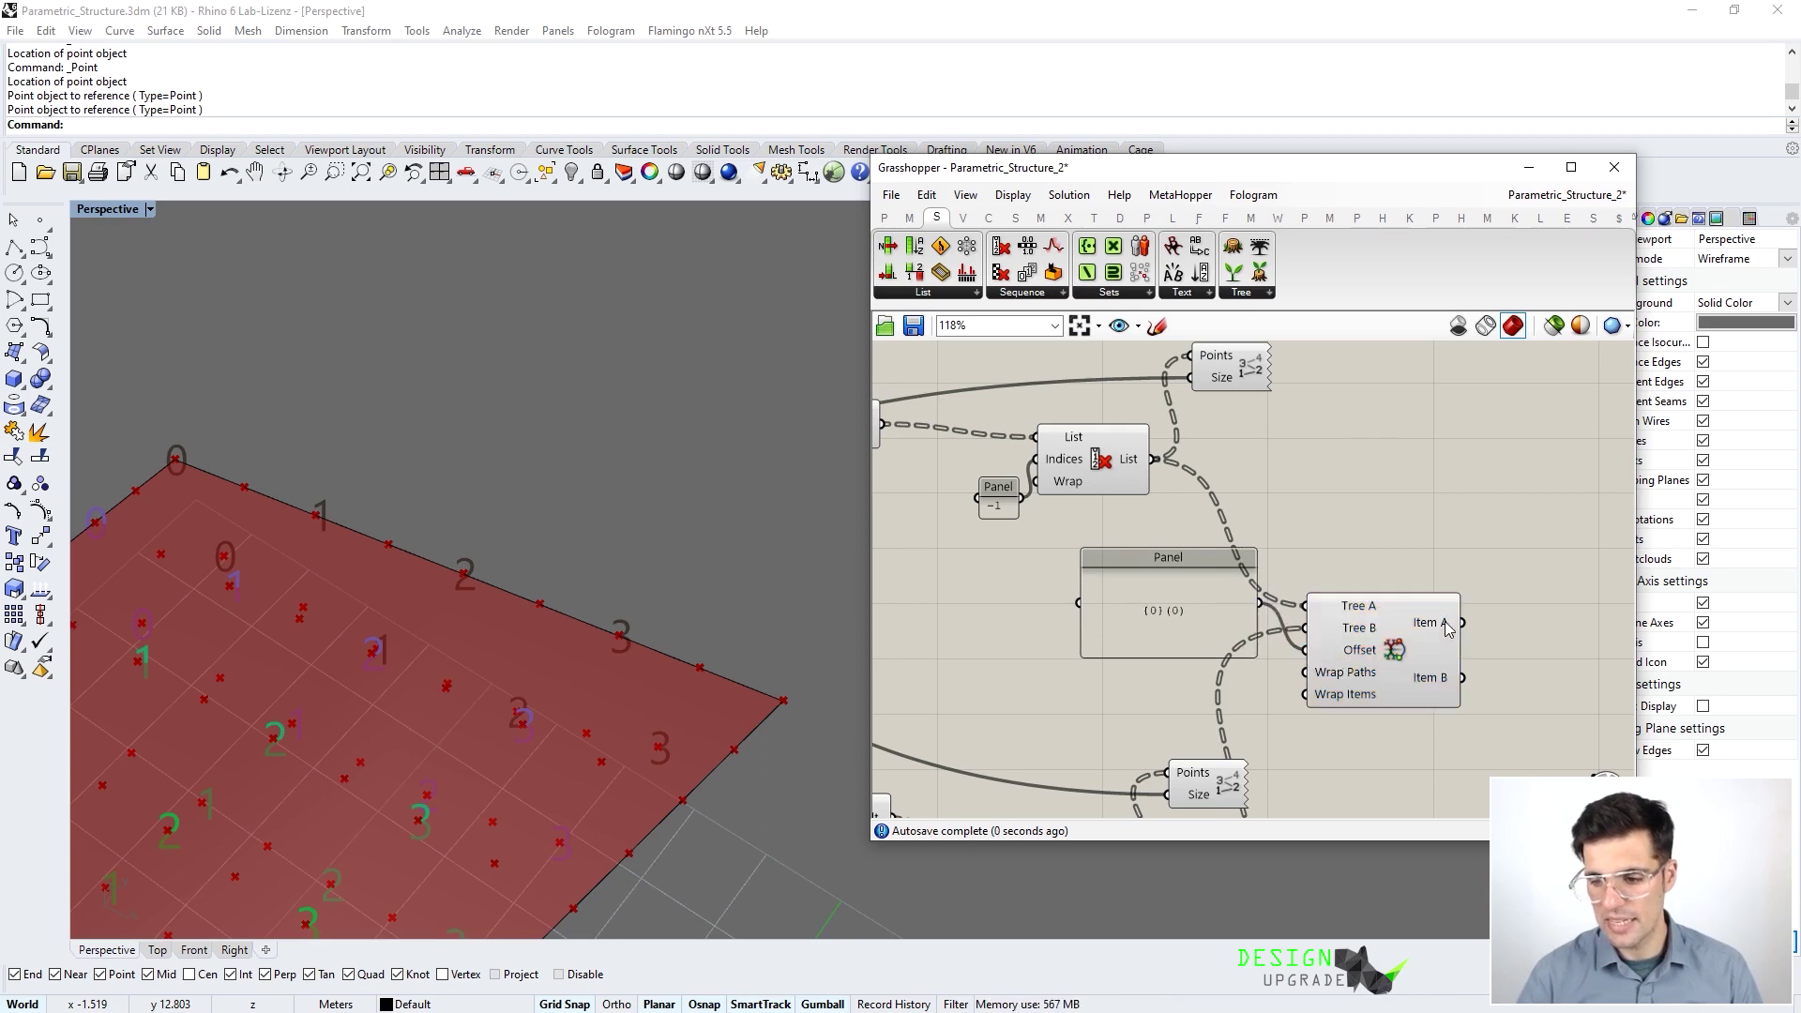
mouse_move(1448, 629)
drag(1146, 611, 1126, 646)
scroll(1314, 632, up, 1)
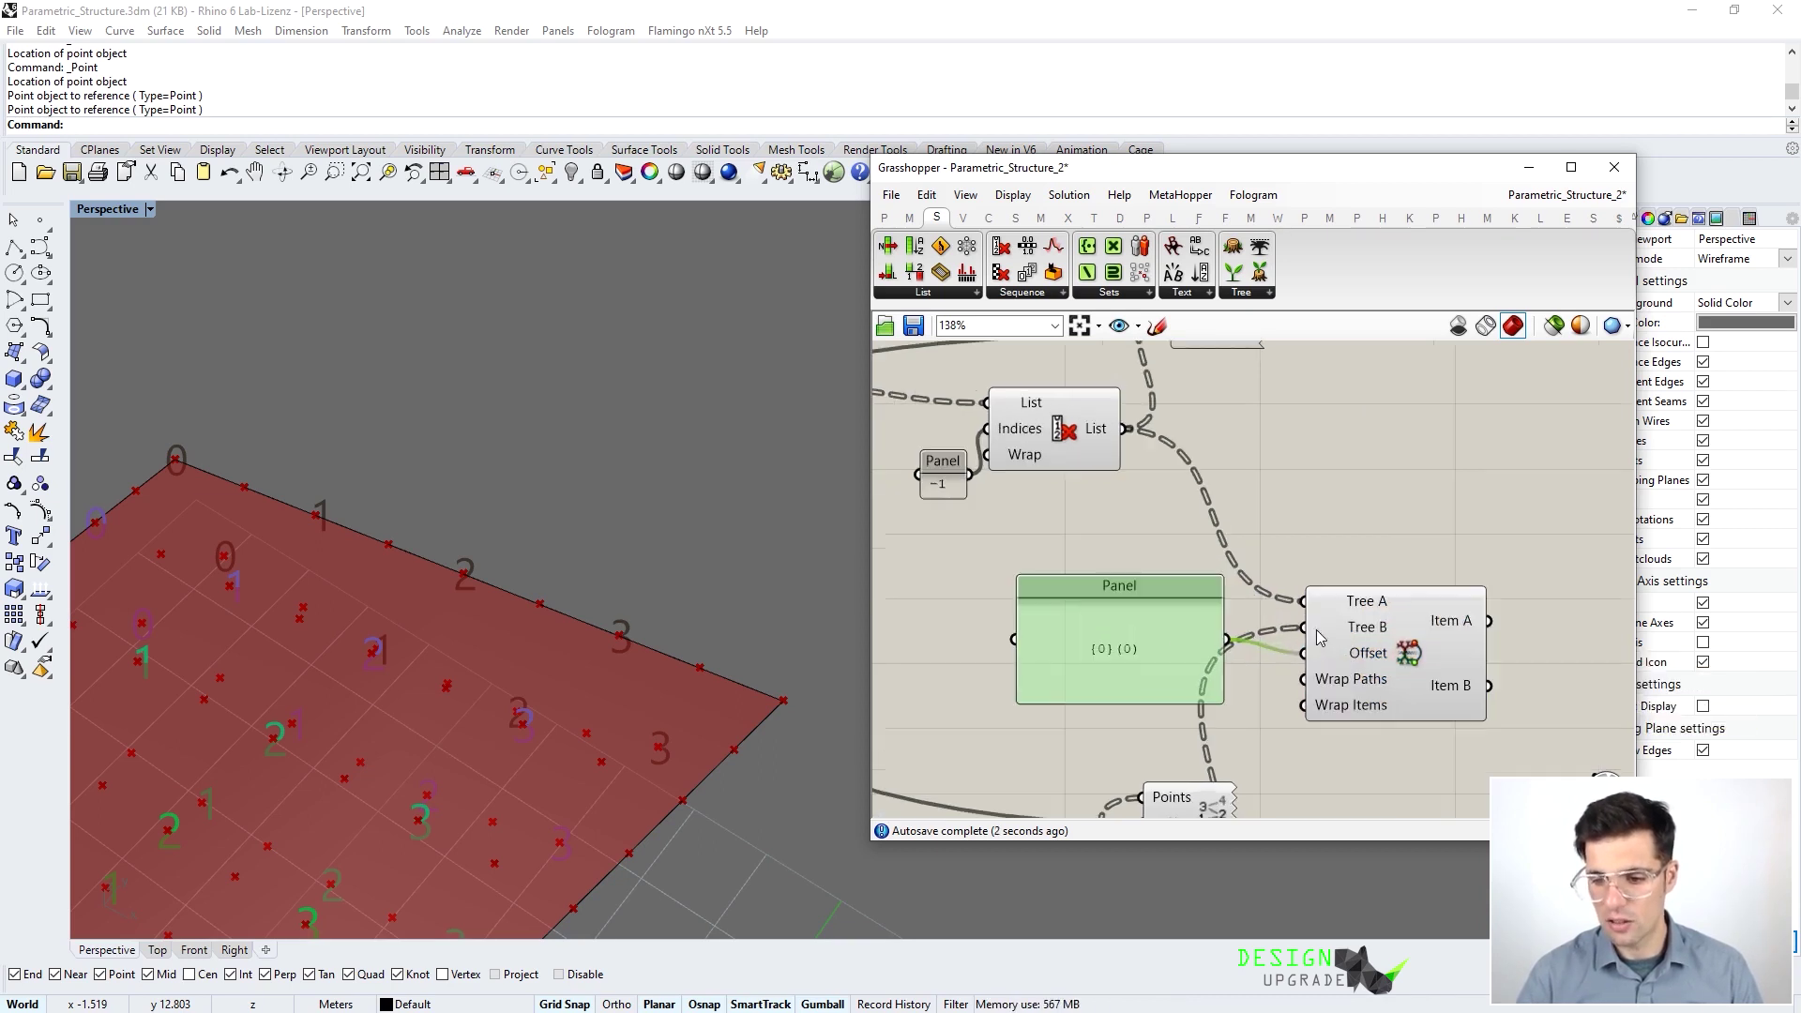
Simplify the List output of the Cull Index feeding Tree A, and check Relative Items' Item A and Item B outputs
mouse_move(1363, 635)
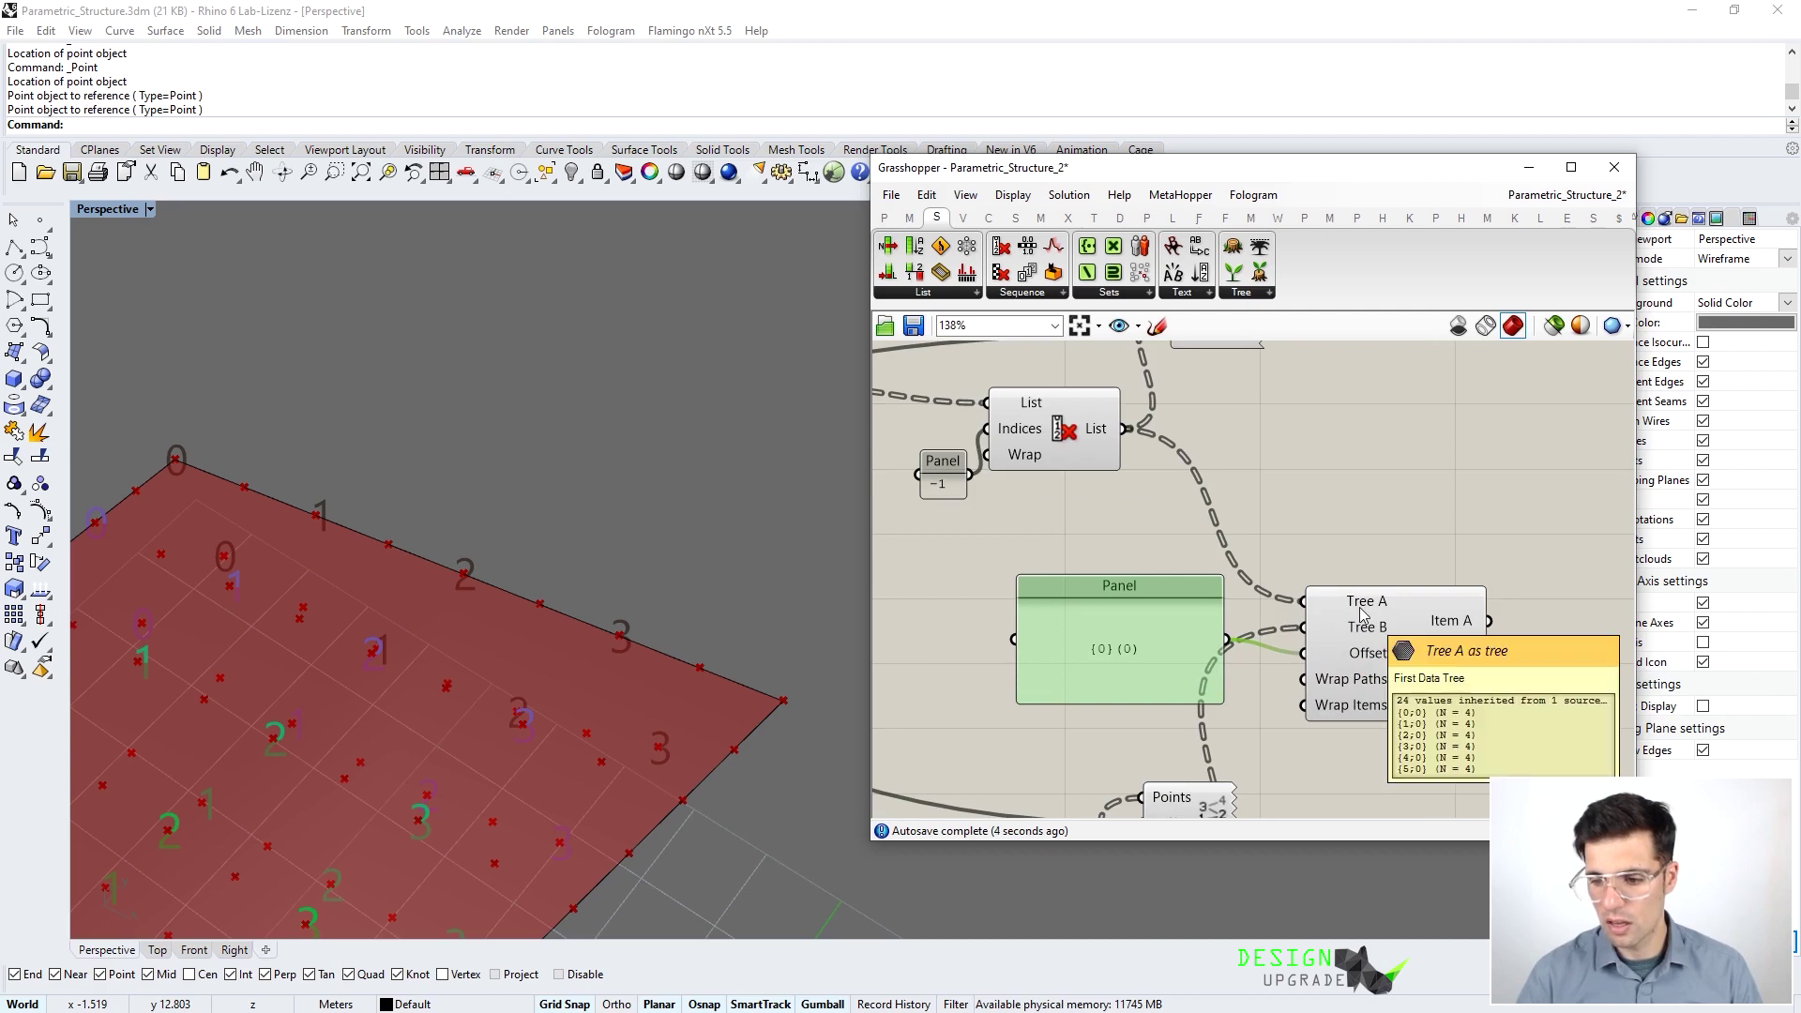
click(1363, 614)
right_drag(1053, 410, 1222, 515)
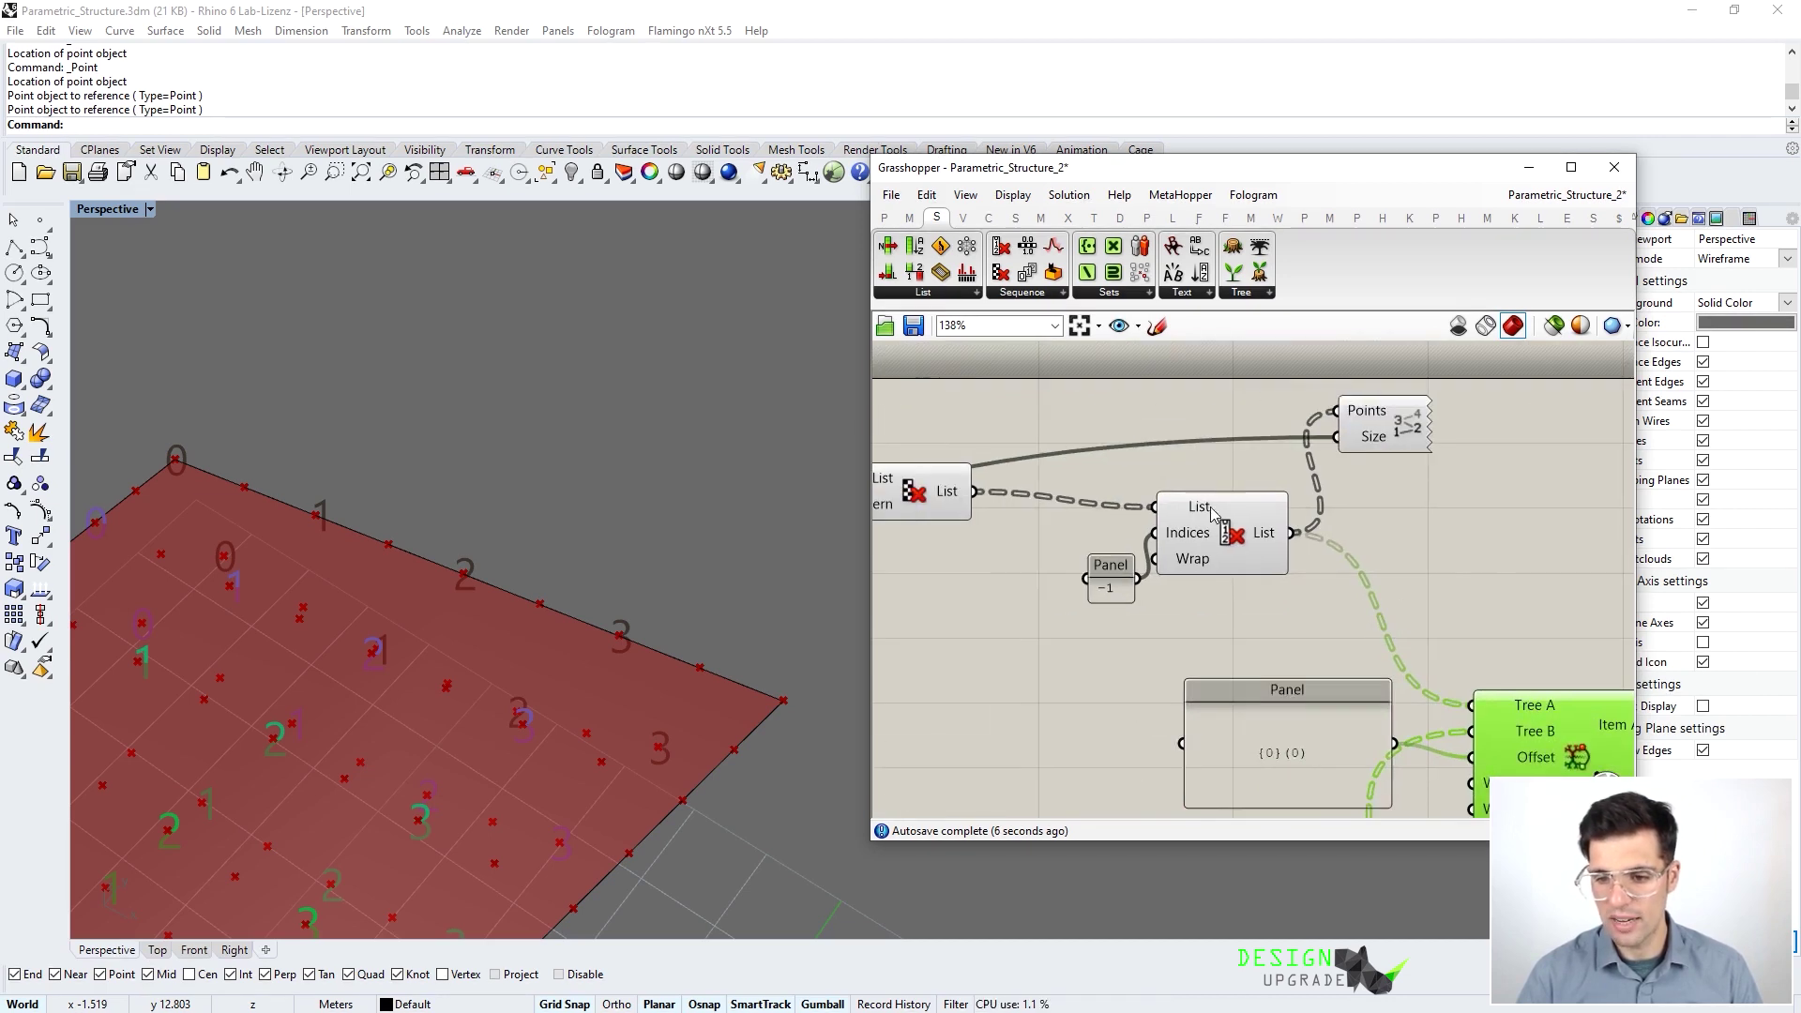
right_click(1281, 534)
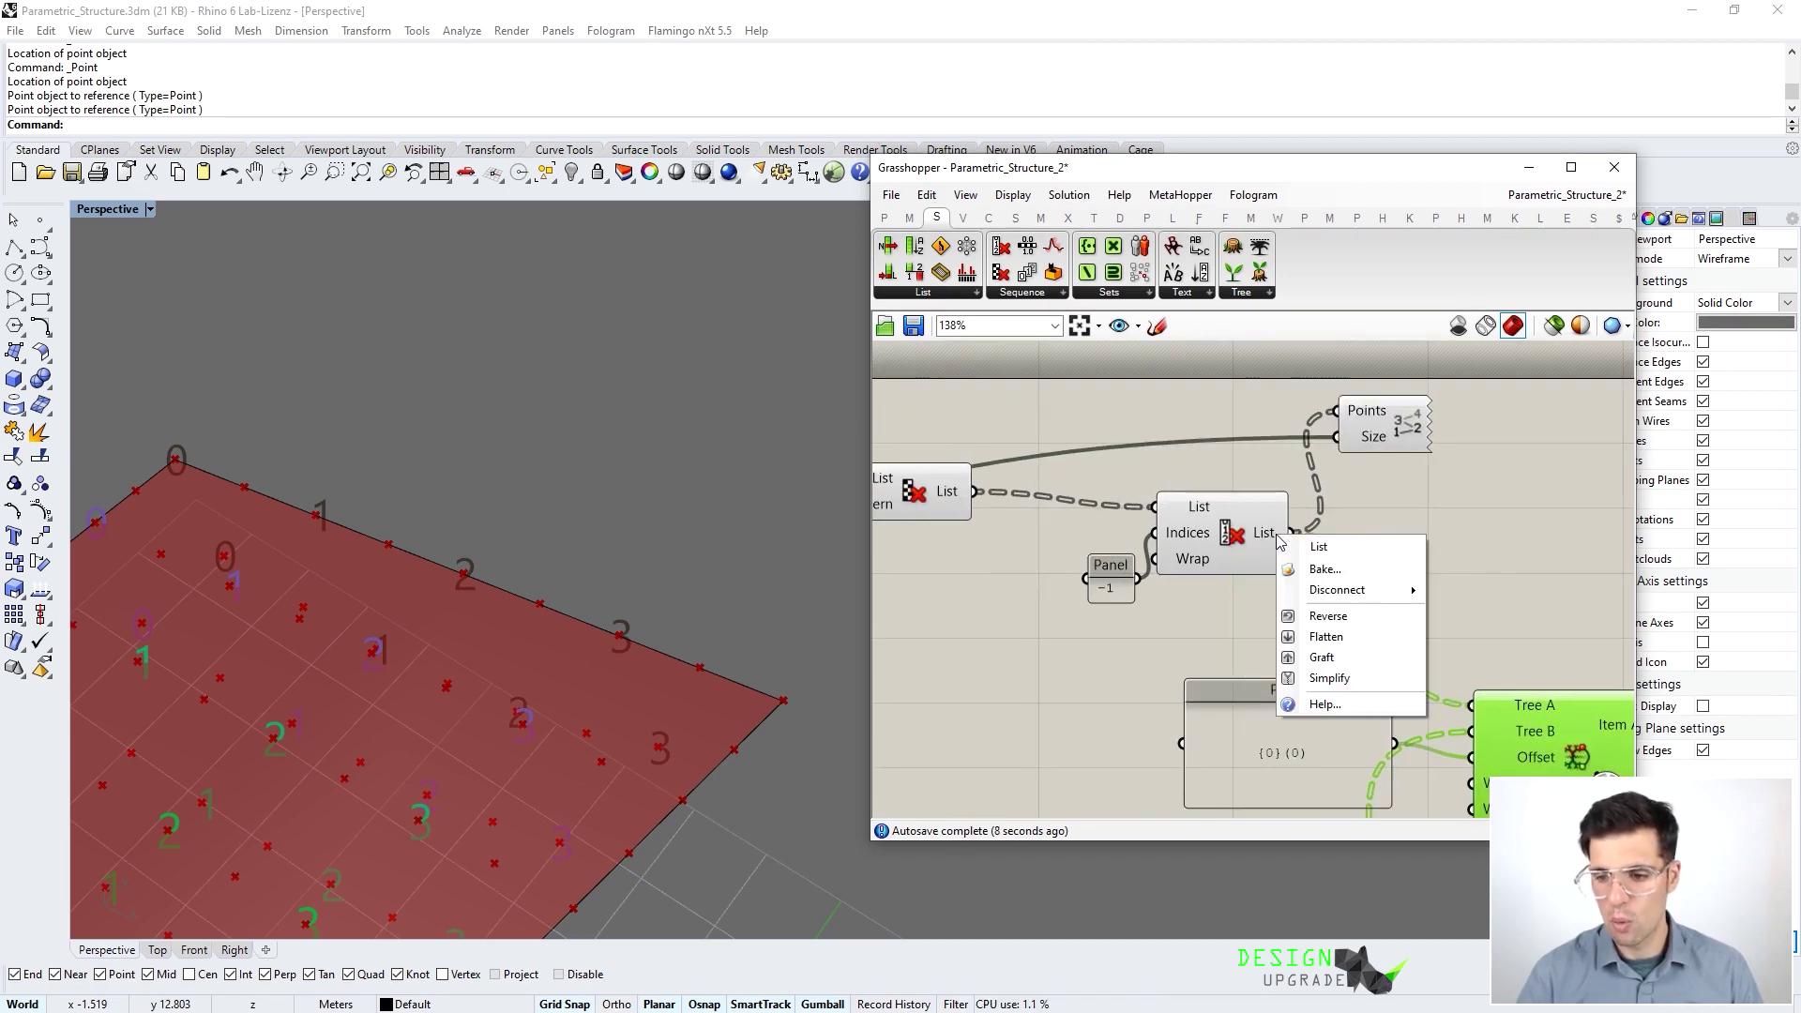
click(1351, 677)
right_drag(1465, 664, 1270, 526)
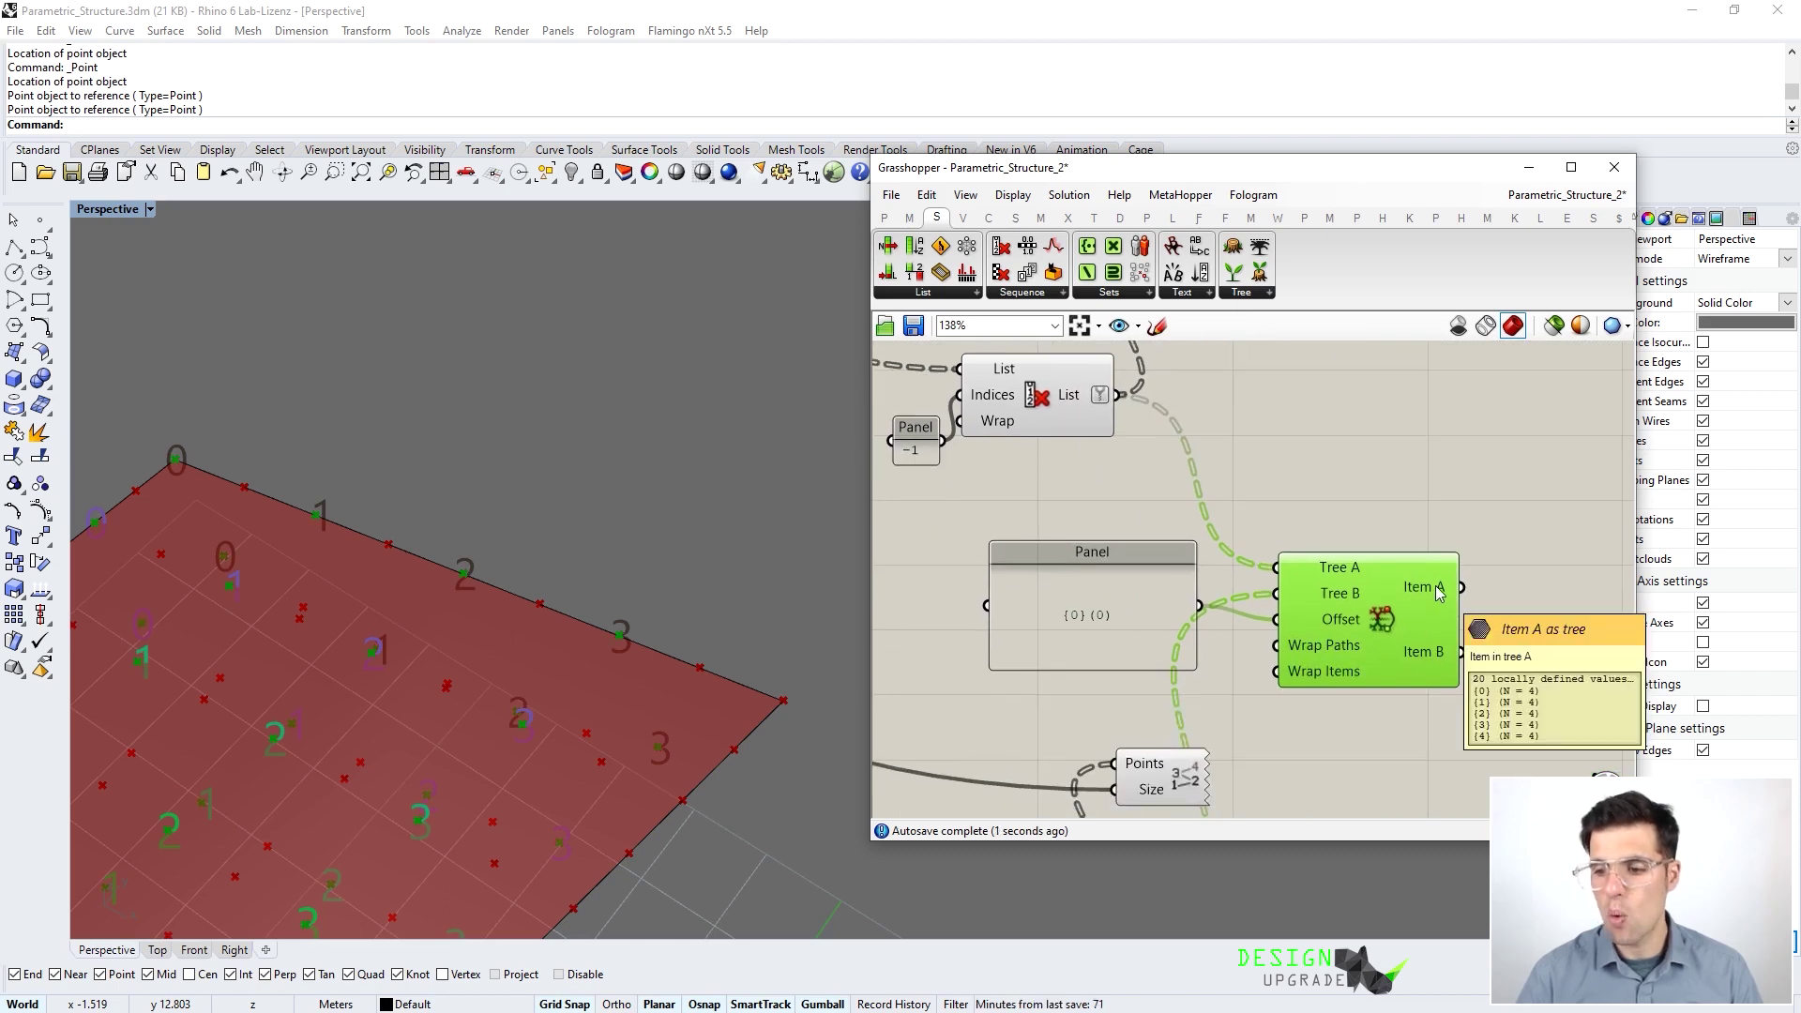
mouse_move(1422, 660)
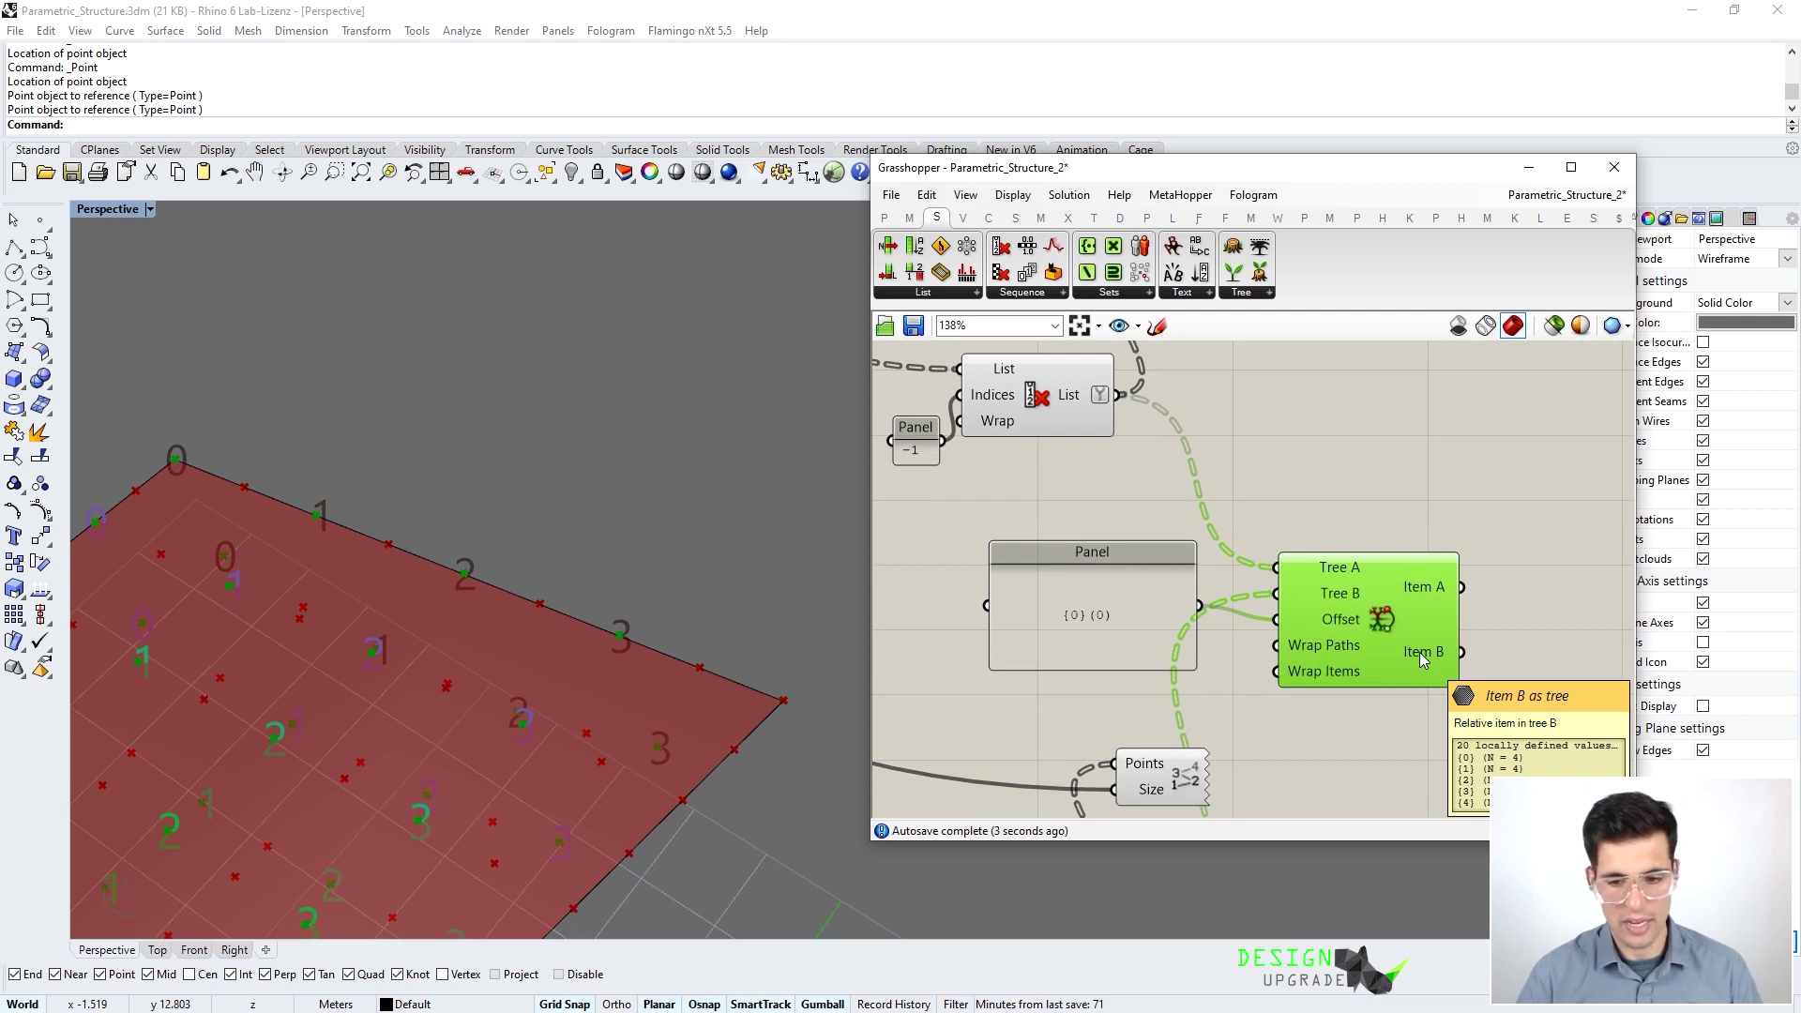
Add a Line component with Relative Items' Item A as its Start Point and Item B as its End Point
scroll(1423, 660, down, 2)
double_click(1403, 579)
text(line)
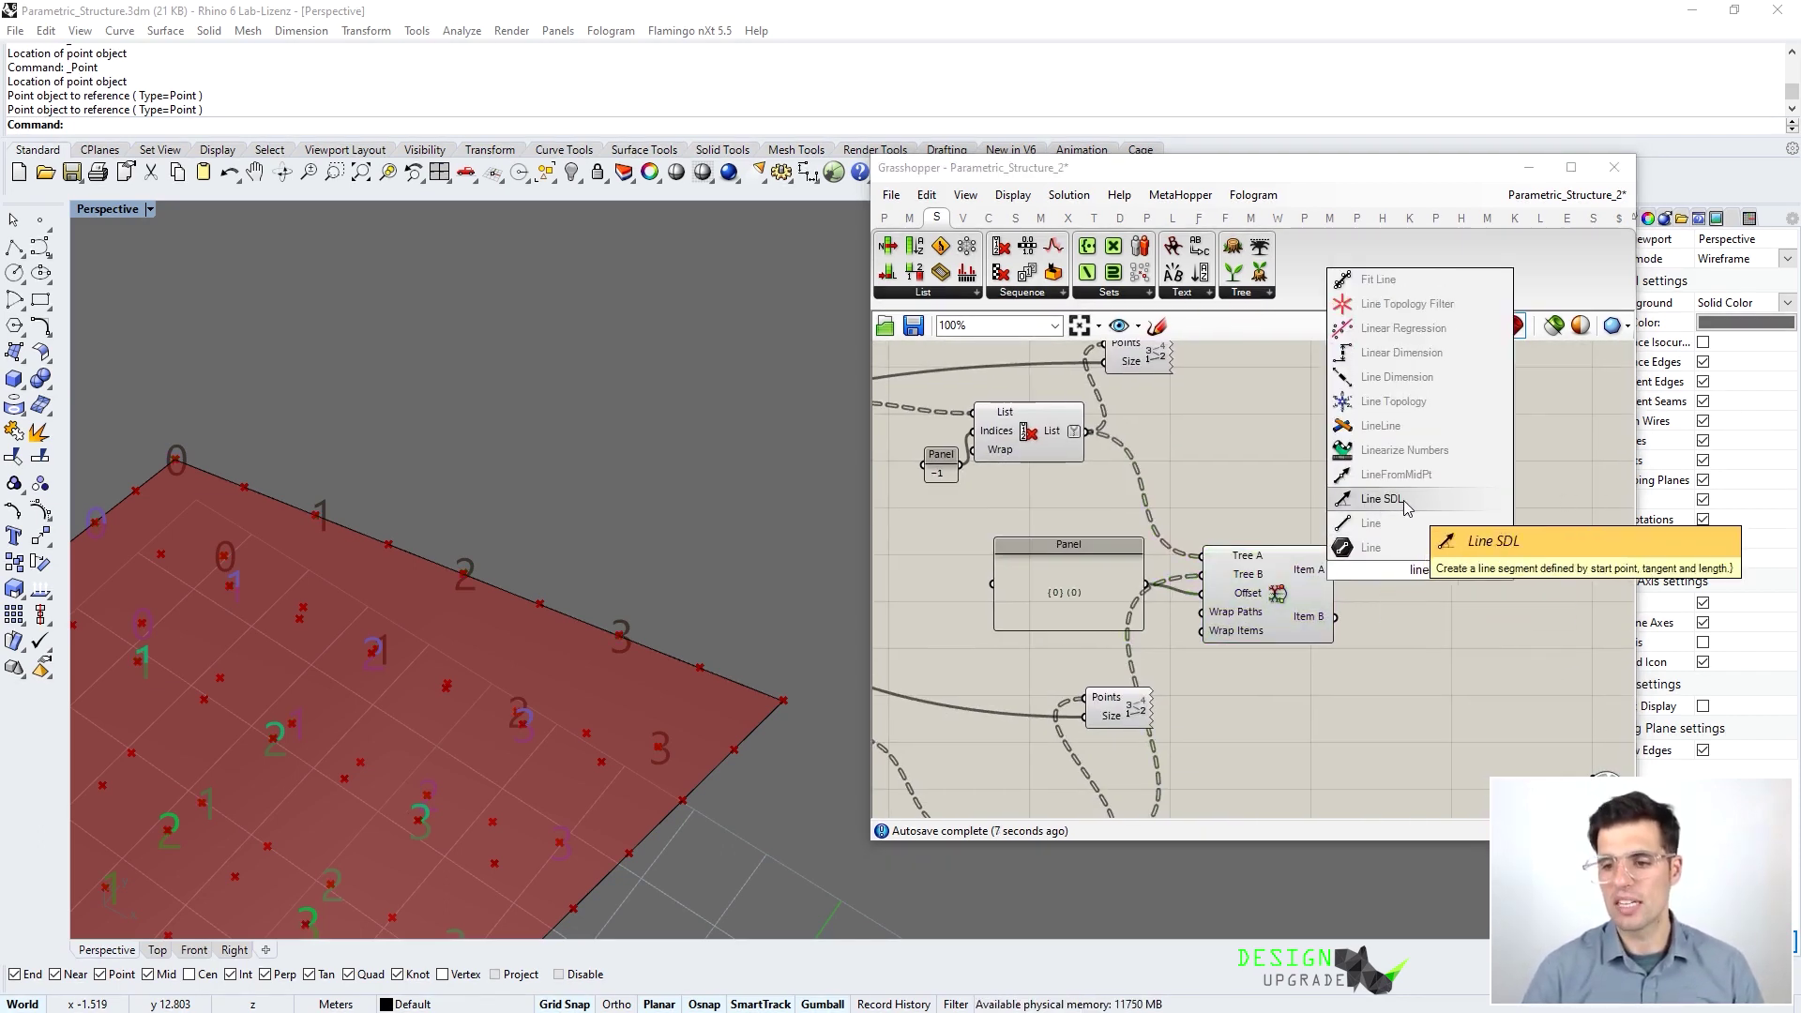
click(1379, 547)
drag(1338, 618, 1456, 599)
Examine the lines connecting the indexed curve points and midpoints in the Perspective viewport
scroll(591, 795, down, 4)
right_drag(591, 795, 430, 677)
scroll(727, 846, up, 6)
shift+right_drag(683, 771, 696, 700)
scroll(556, 474, down, 2)
scroll(576, 572, down, 3)
scroll(274, 683, up, 3)
right_drag(432, 717, 431, 672)
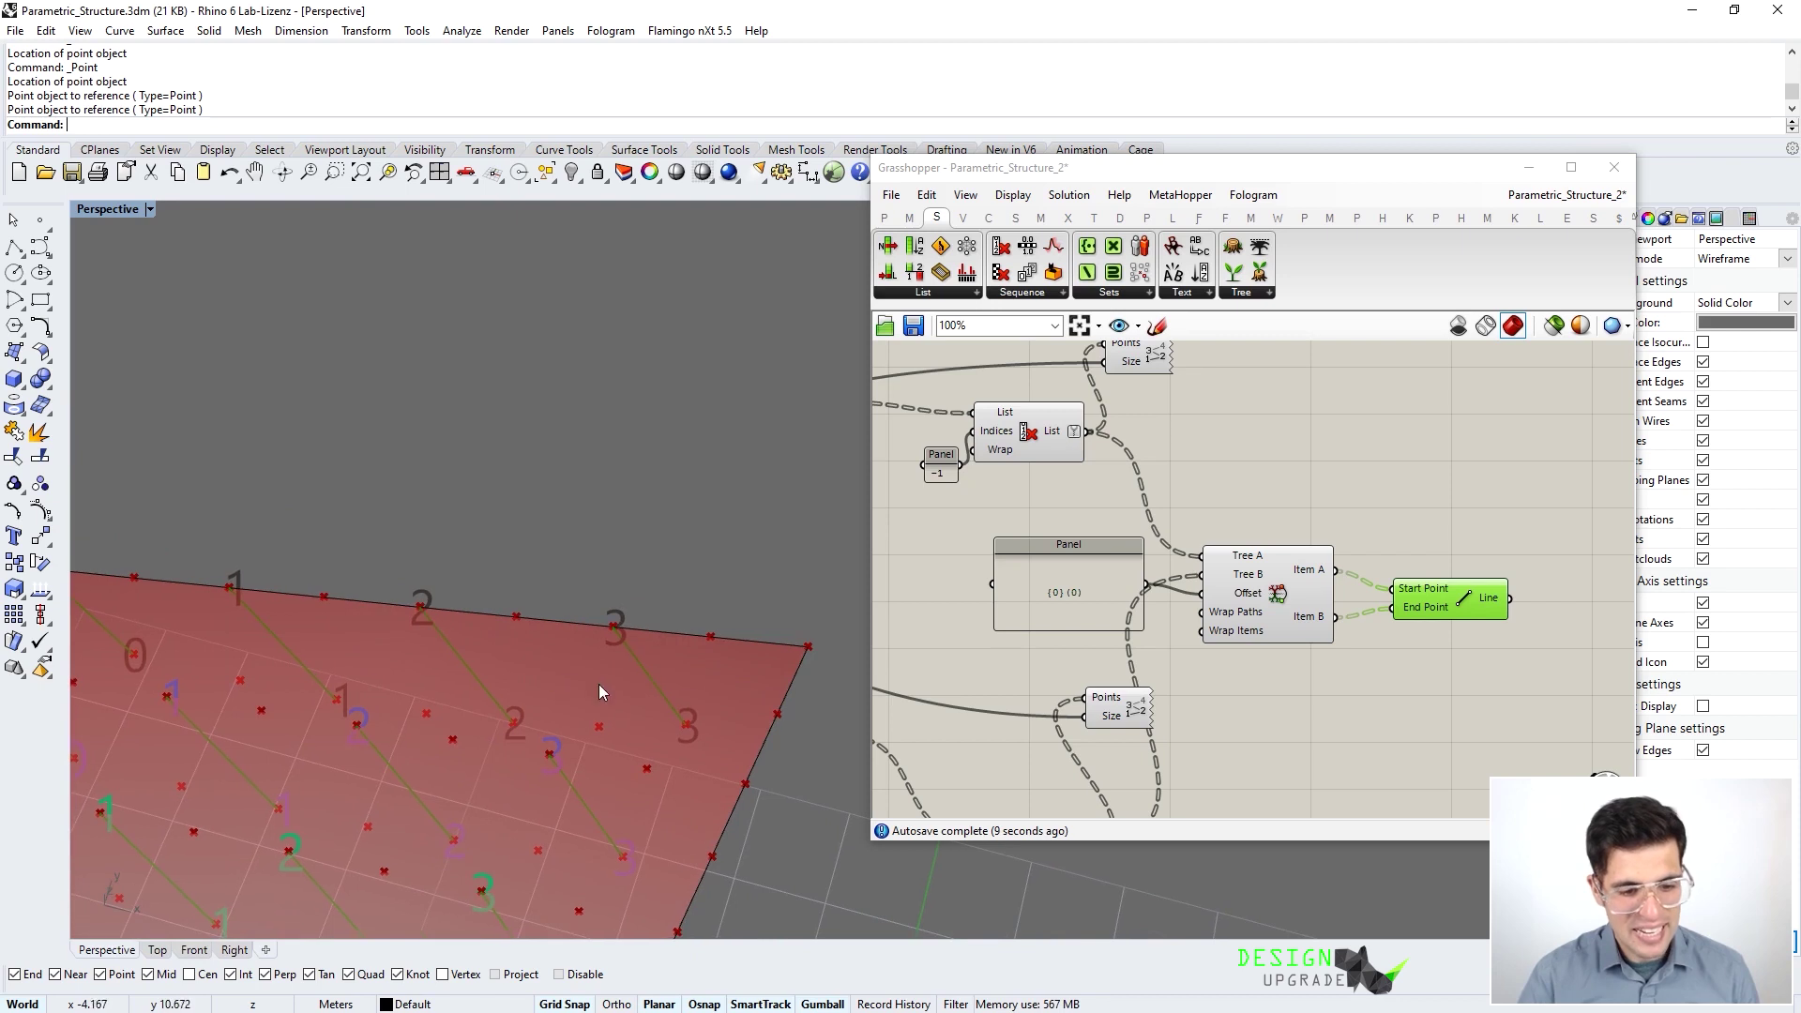
shift+right_drag(363, 672, 576, 707)
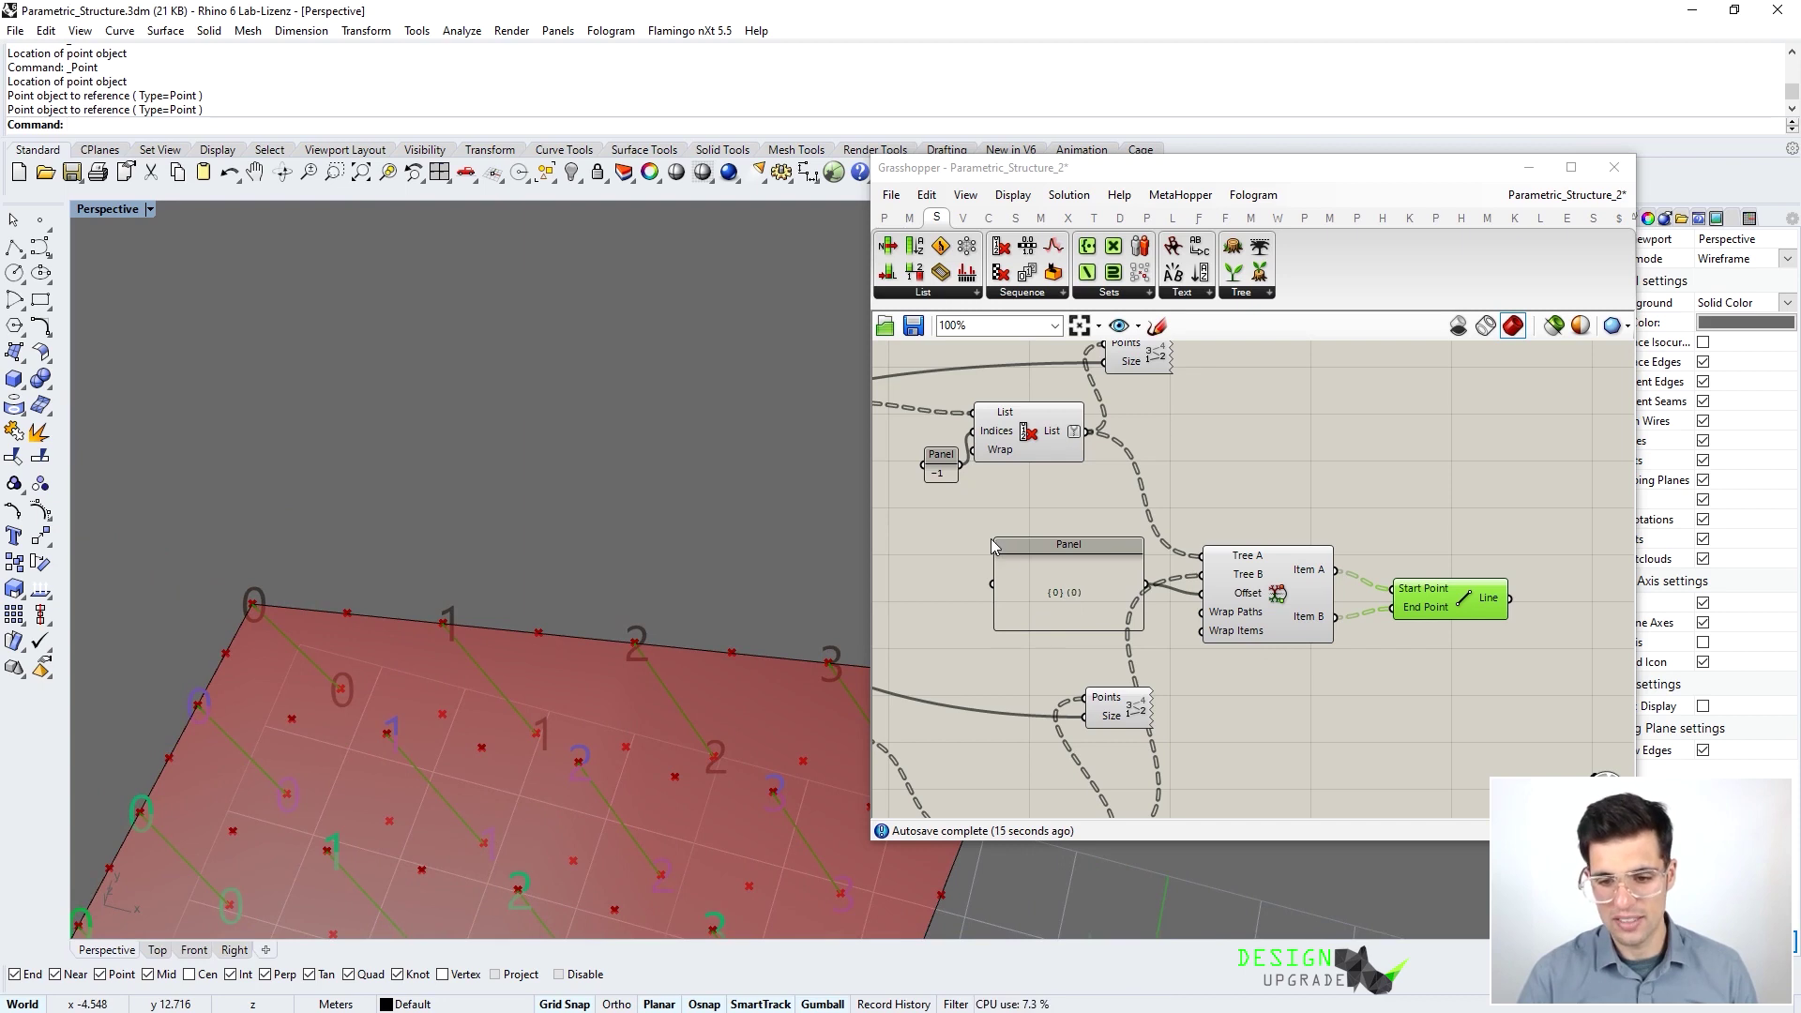
Shrink the offset panel and duplicate the Cull Index with its -1 panel above the original
drag(996, 541, 1016, 563)
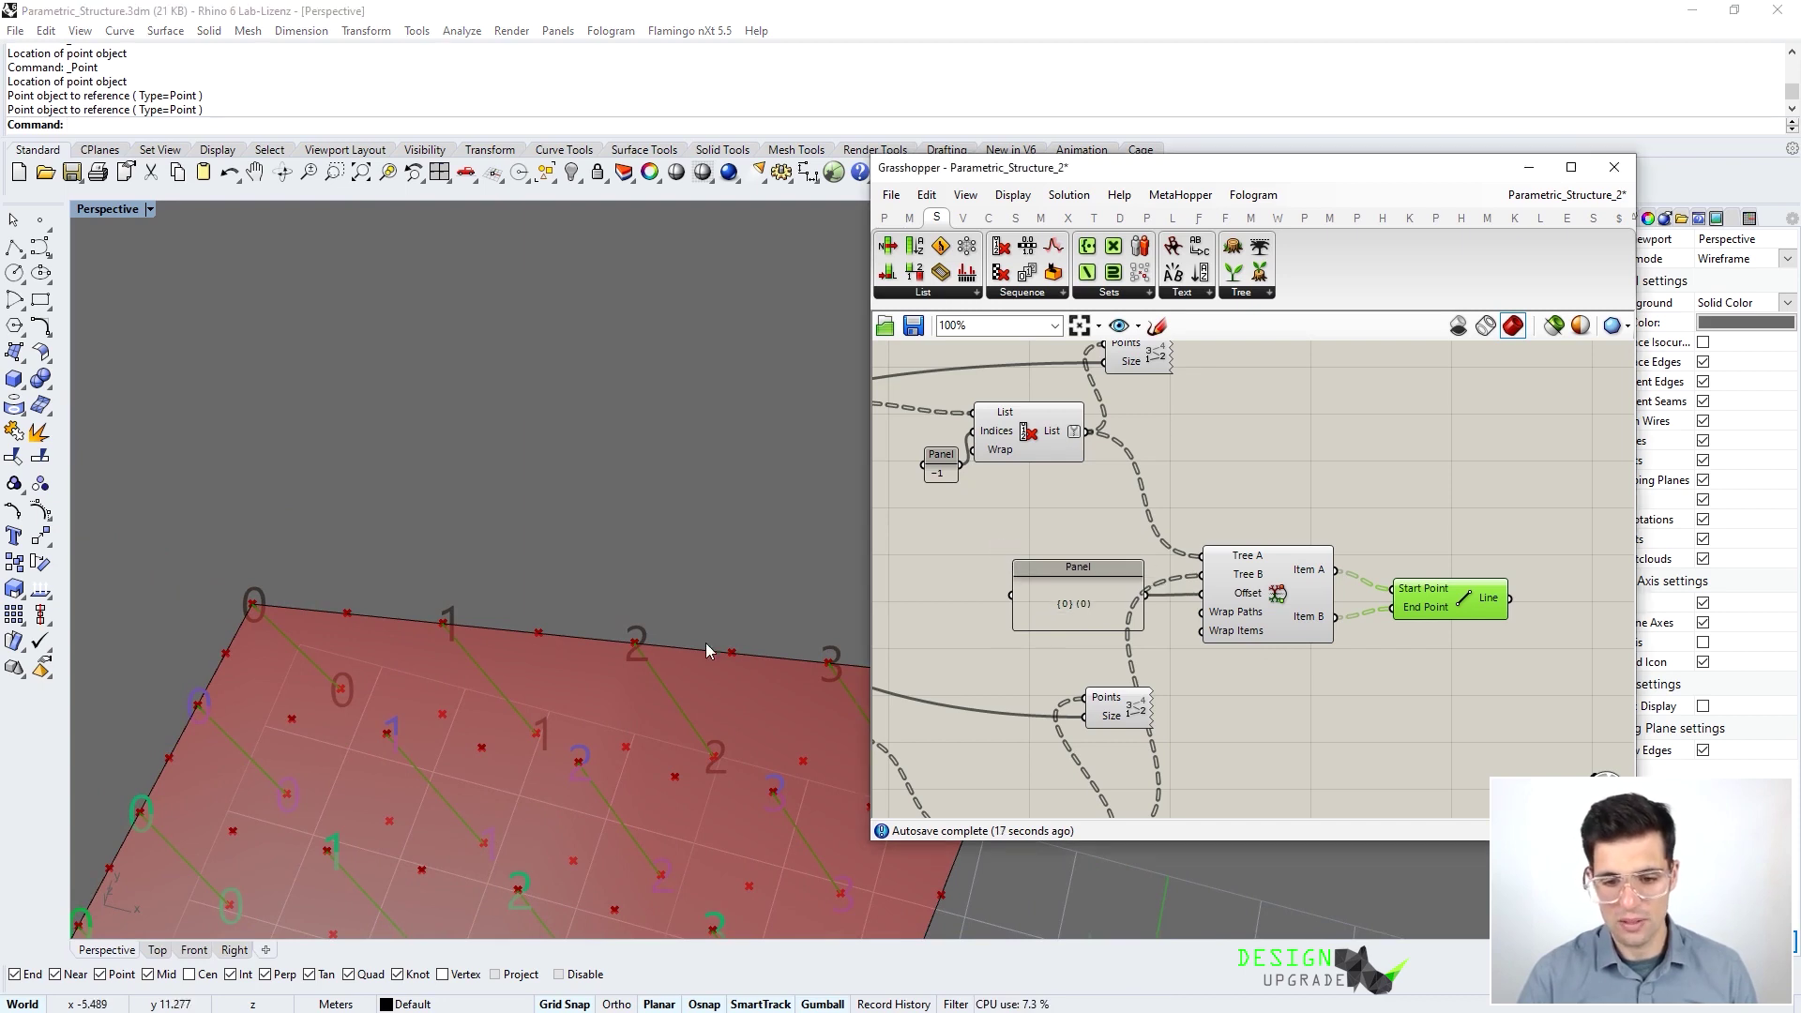
scroll(705, 644, down, 4)
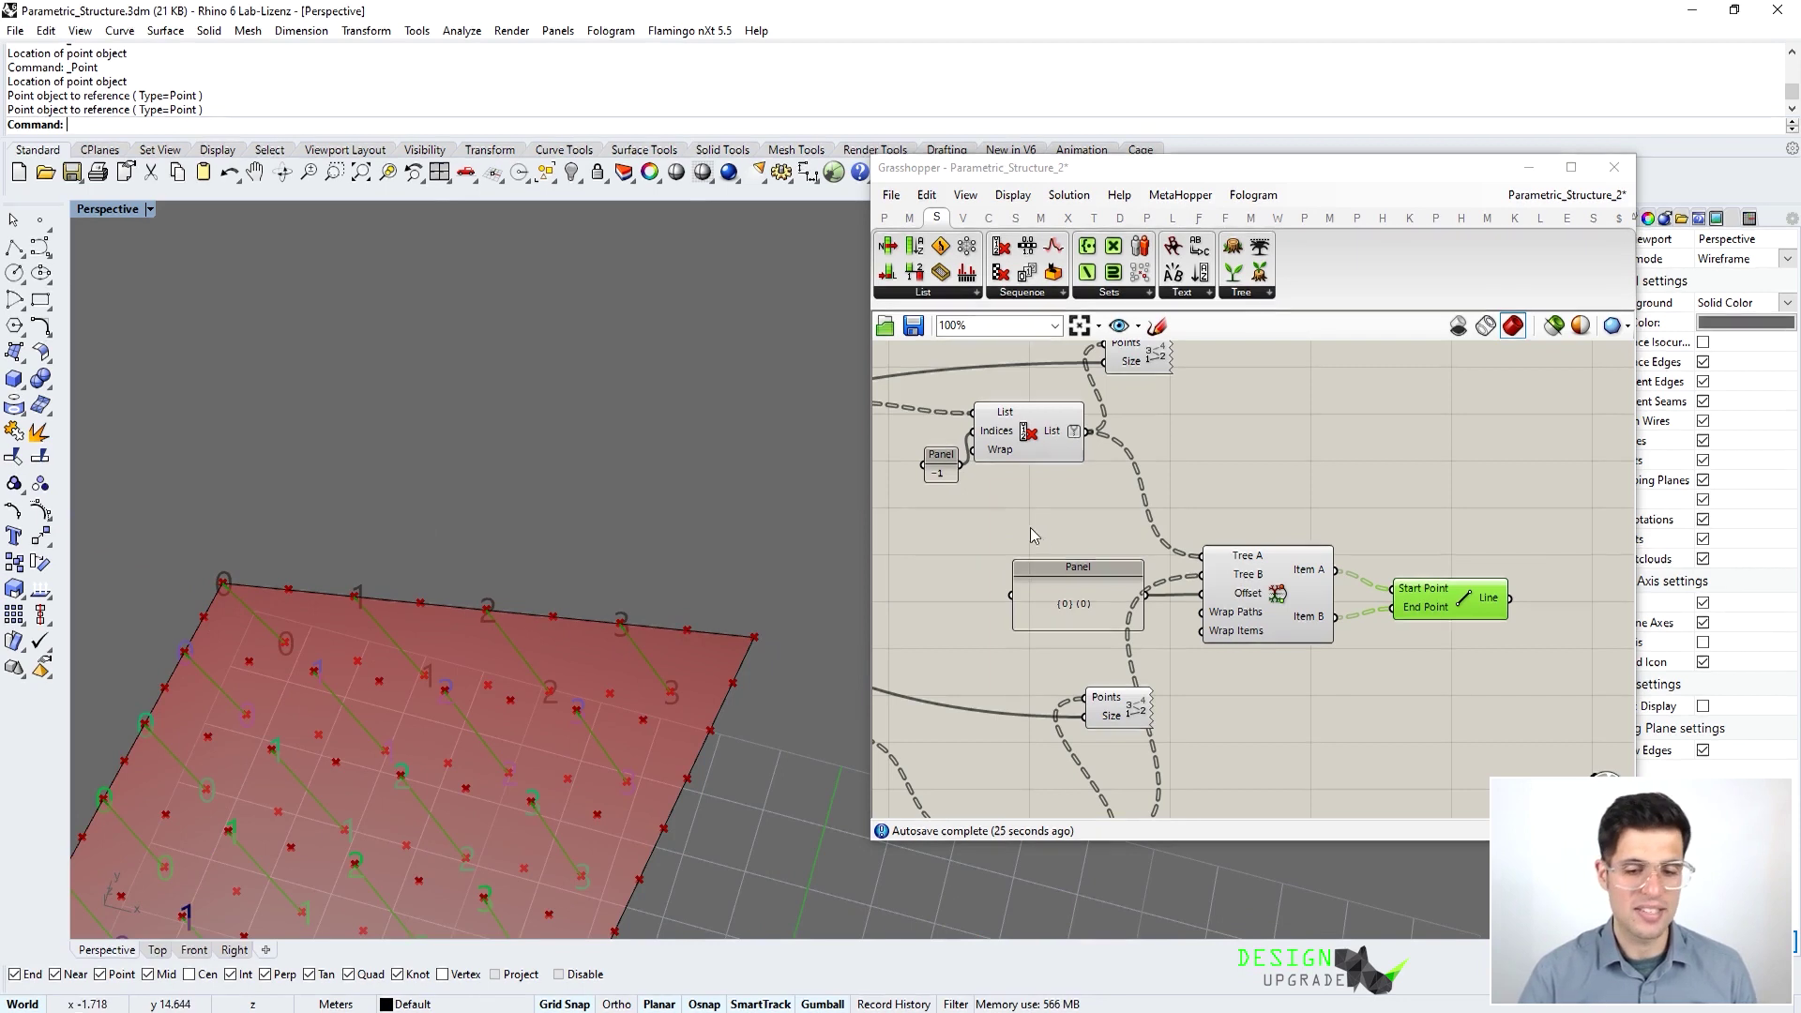
right_drag(1077, 515, 1270, 641)
drag(1277, 647, 1115, 589)
drag(1281, 657, 1072, 430)
drag(1248, 654, 1088, 568)
alt+drag(1201, 593, 1256, 401)
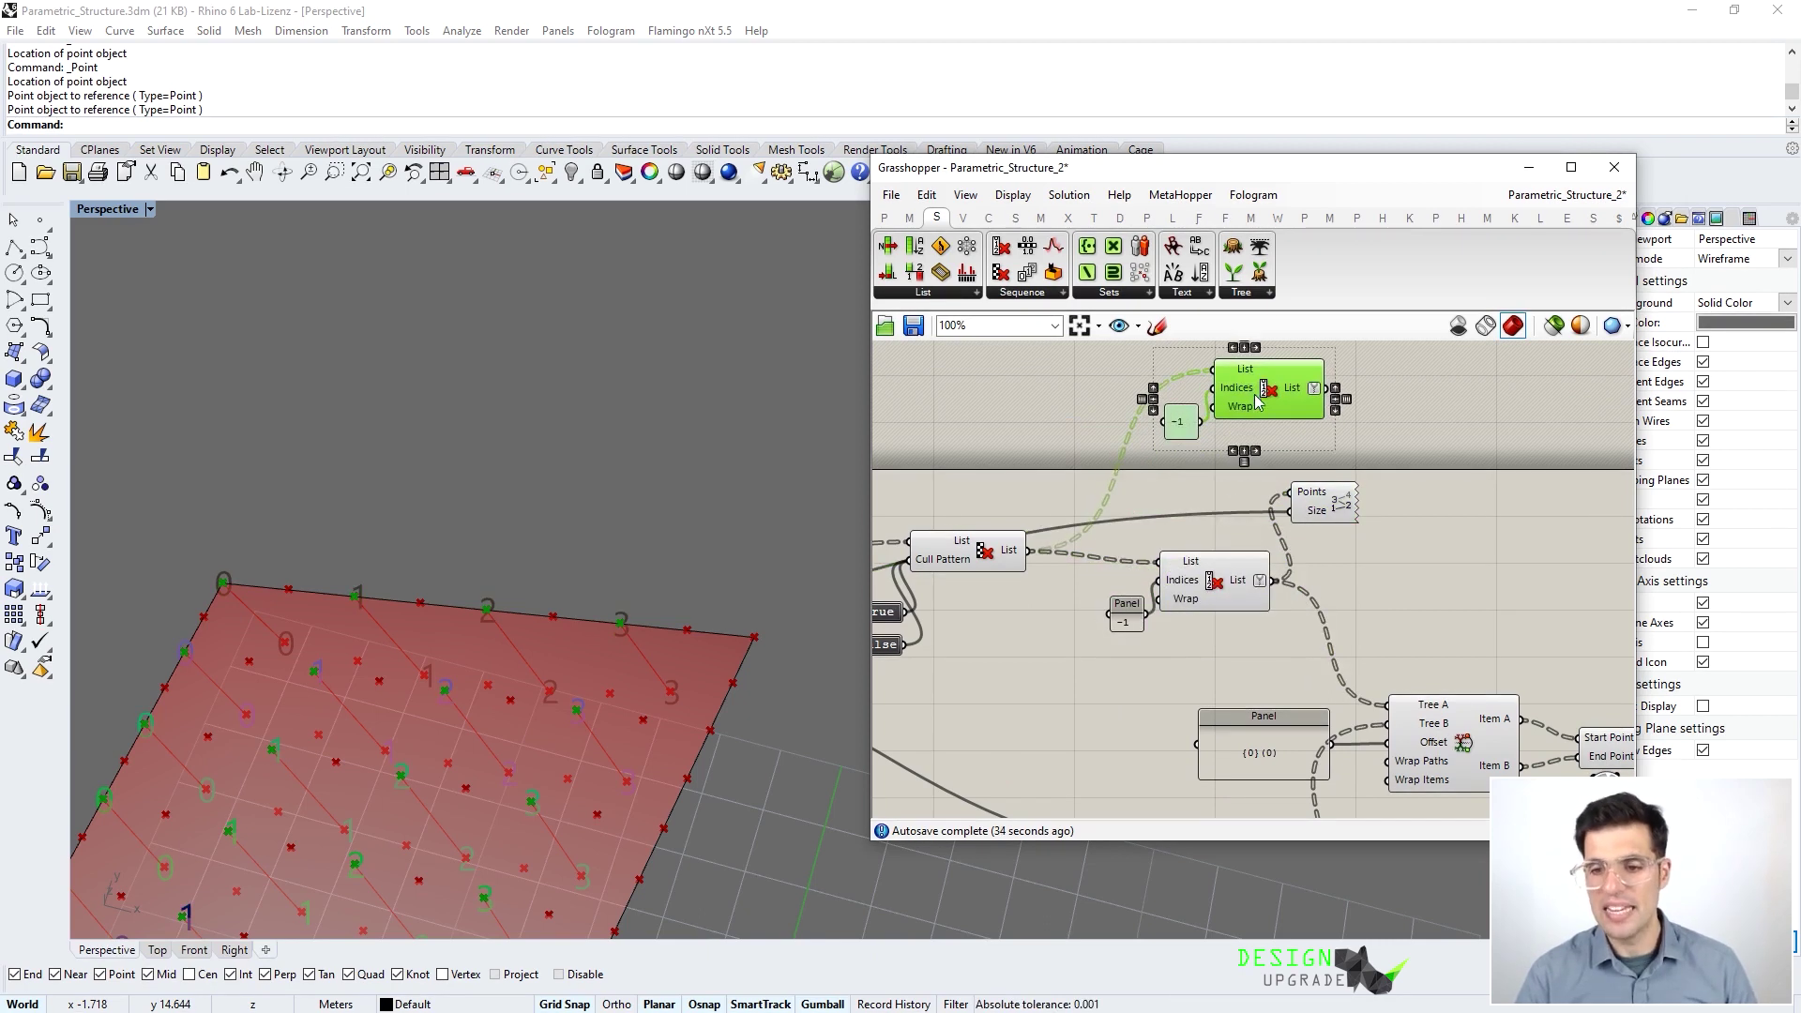
Set the duplicated Cull Index's indices panel to 0
scroll(1262, 375, up, 2)
double_click(1152, 471)
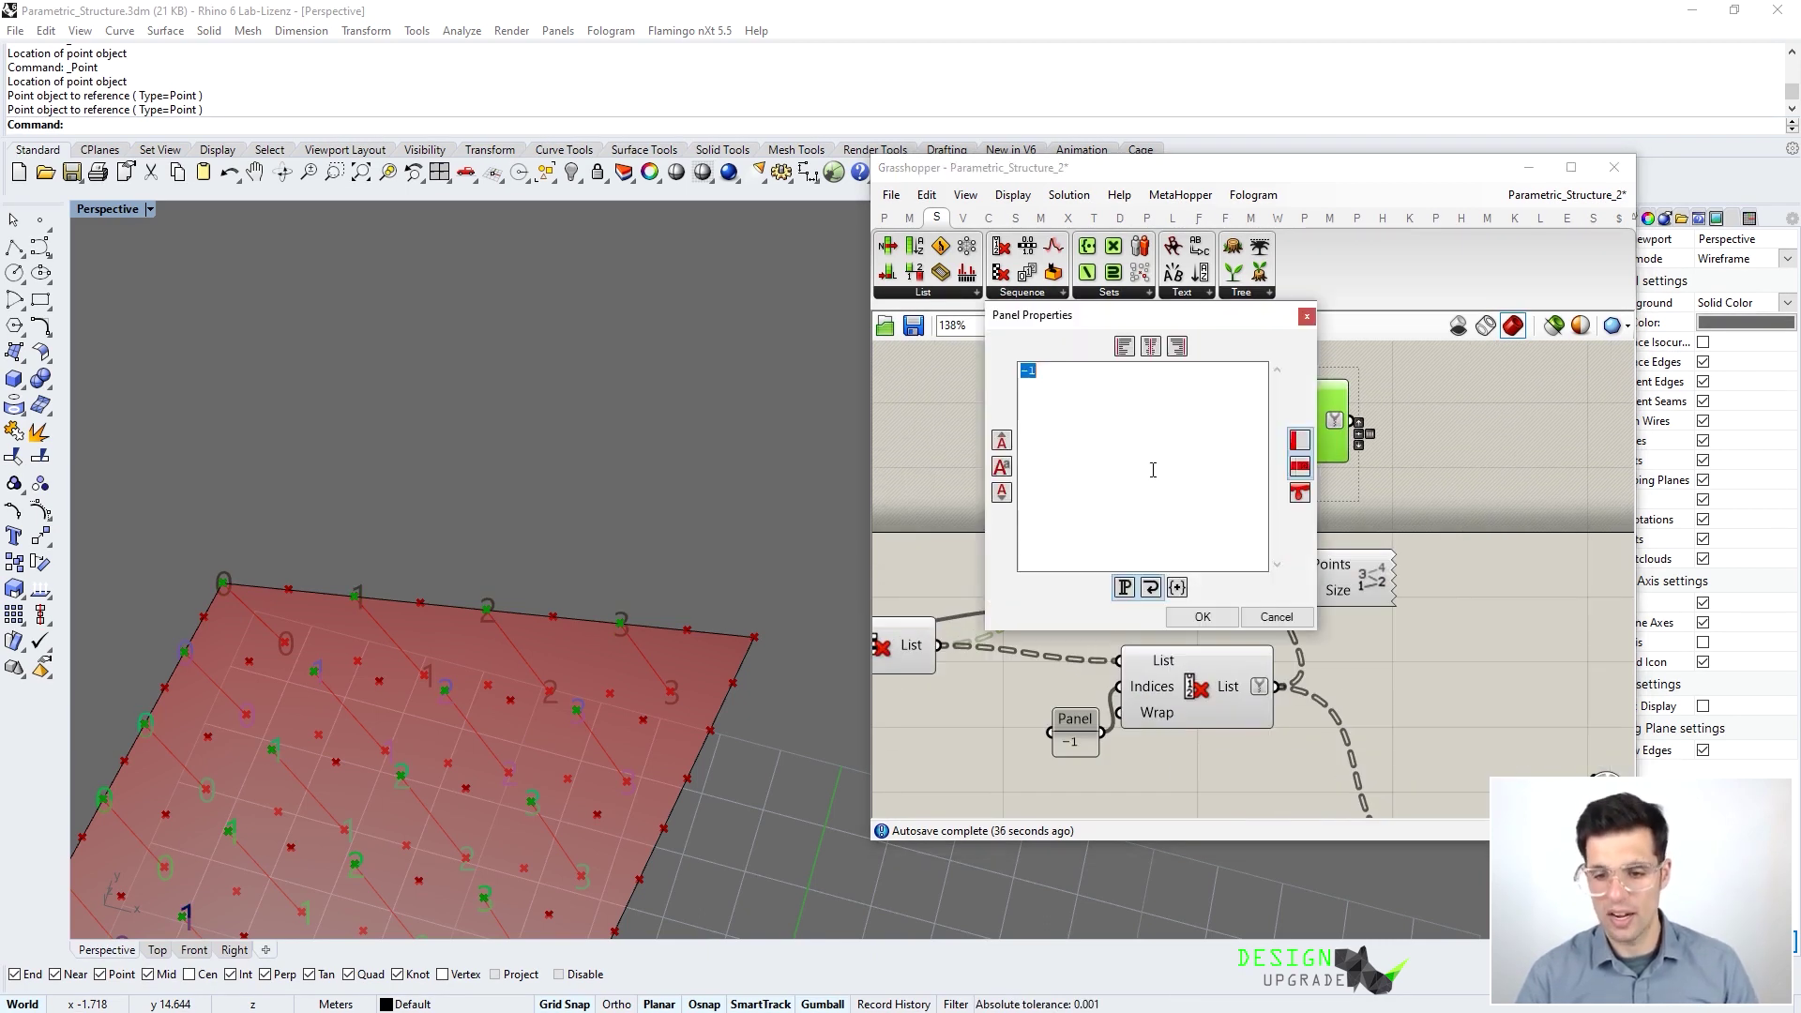
click(1203, 625)
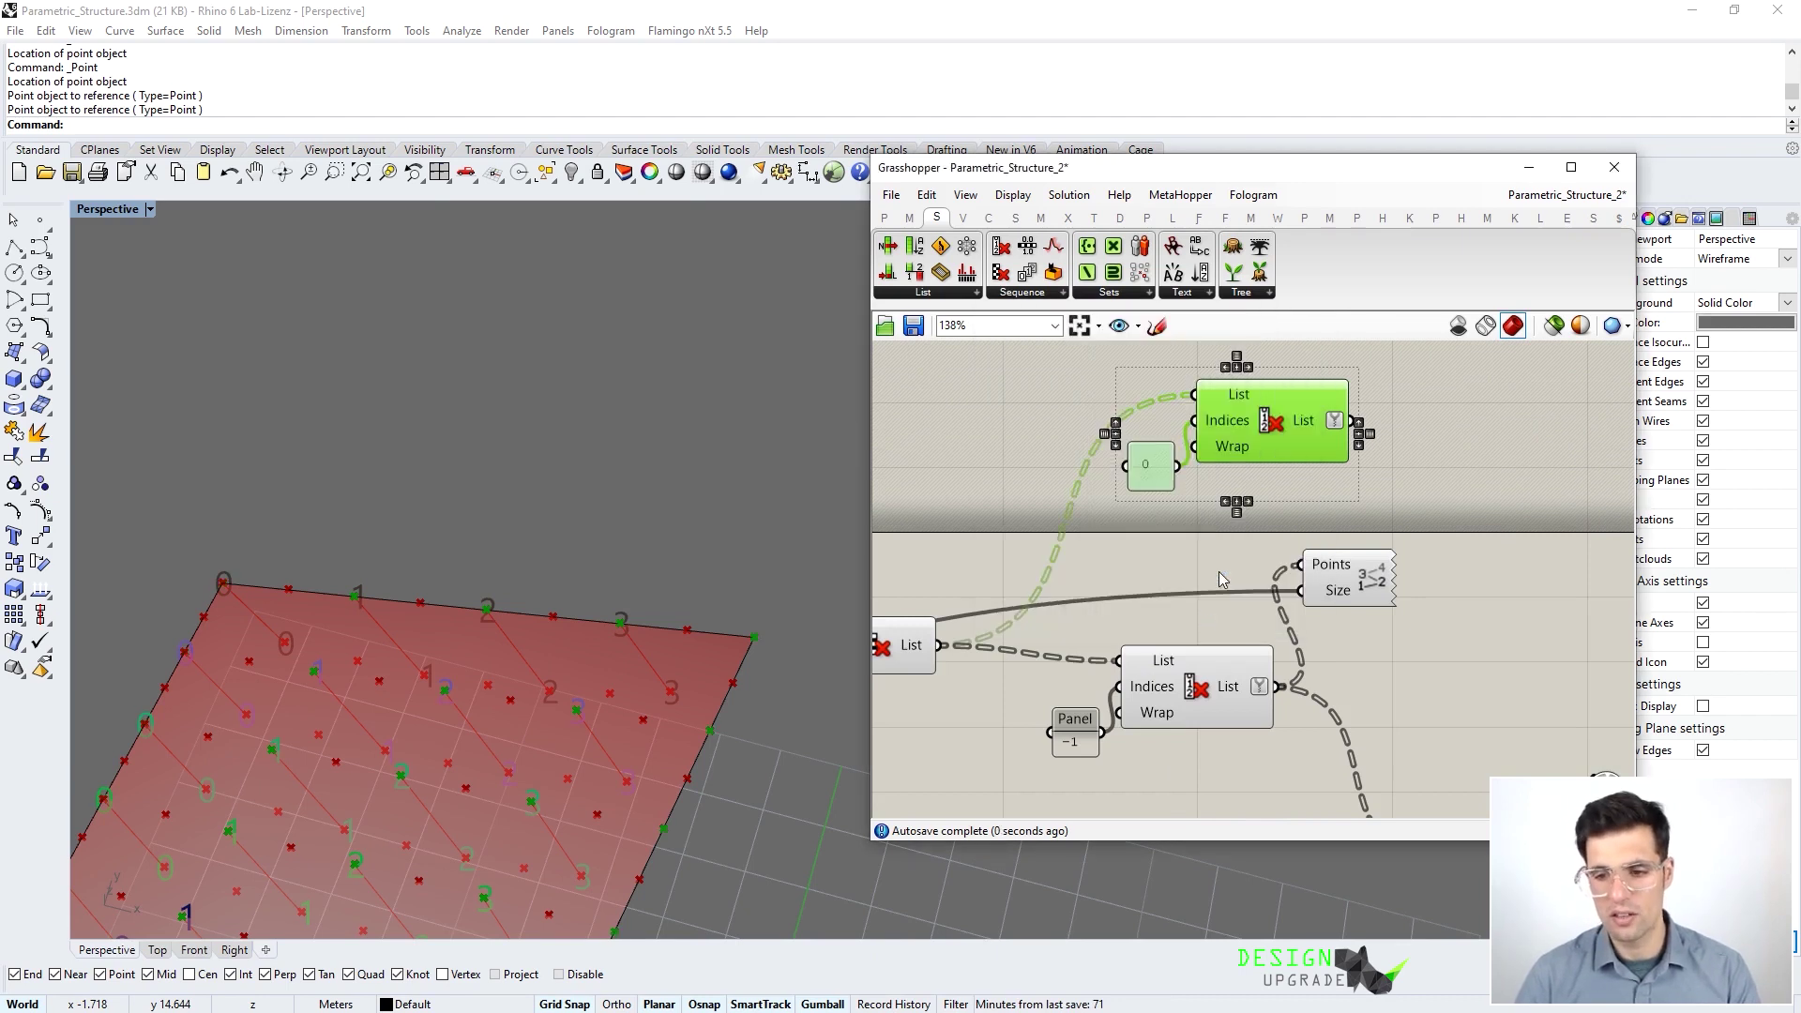
Wire the duplicated Cull Index's List output into the first Point List's Points input, placing the Point List beyond it
right_drag(1372, 452, 1348, 464)
drag(1317, 438, 1447, 610)
click(1244, 491)
click(1202, 474)
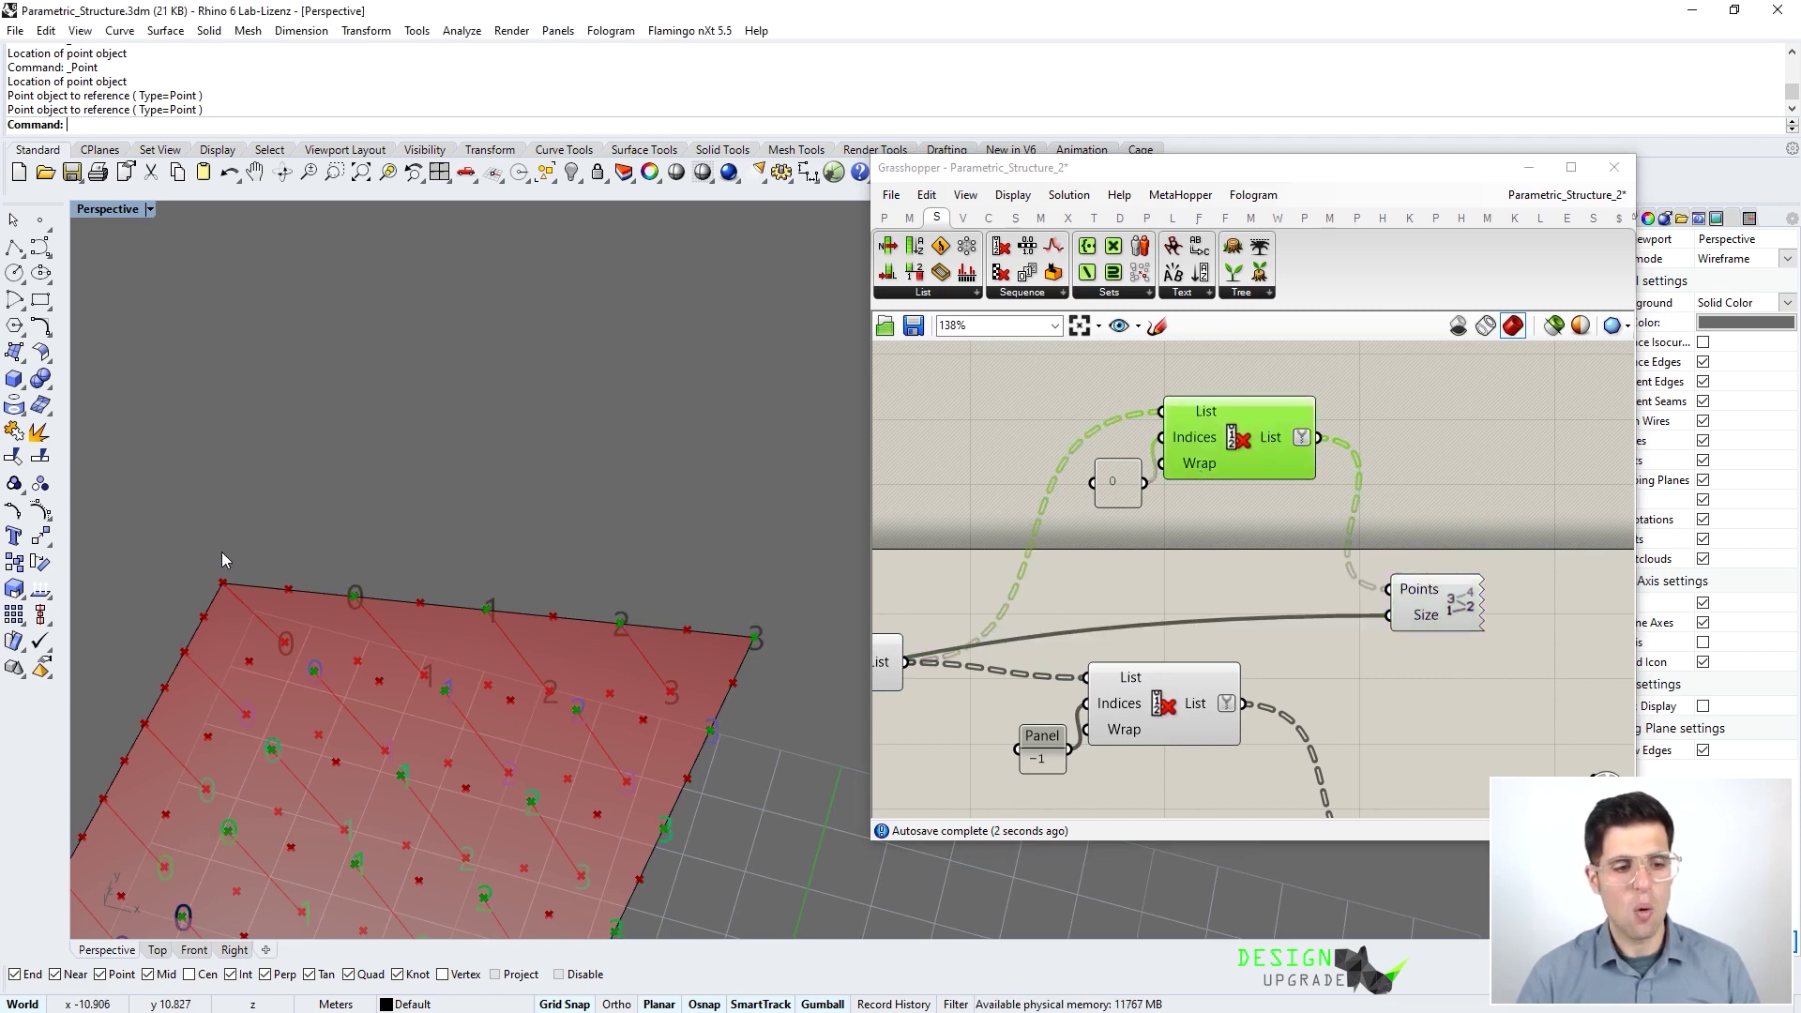
Move Relative Items, its offset panel and Line farther from the Cull Index, and make the panel narrower
scroll(1219, 577, down, 3)
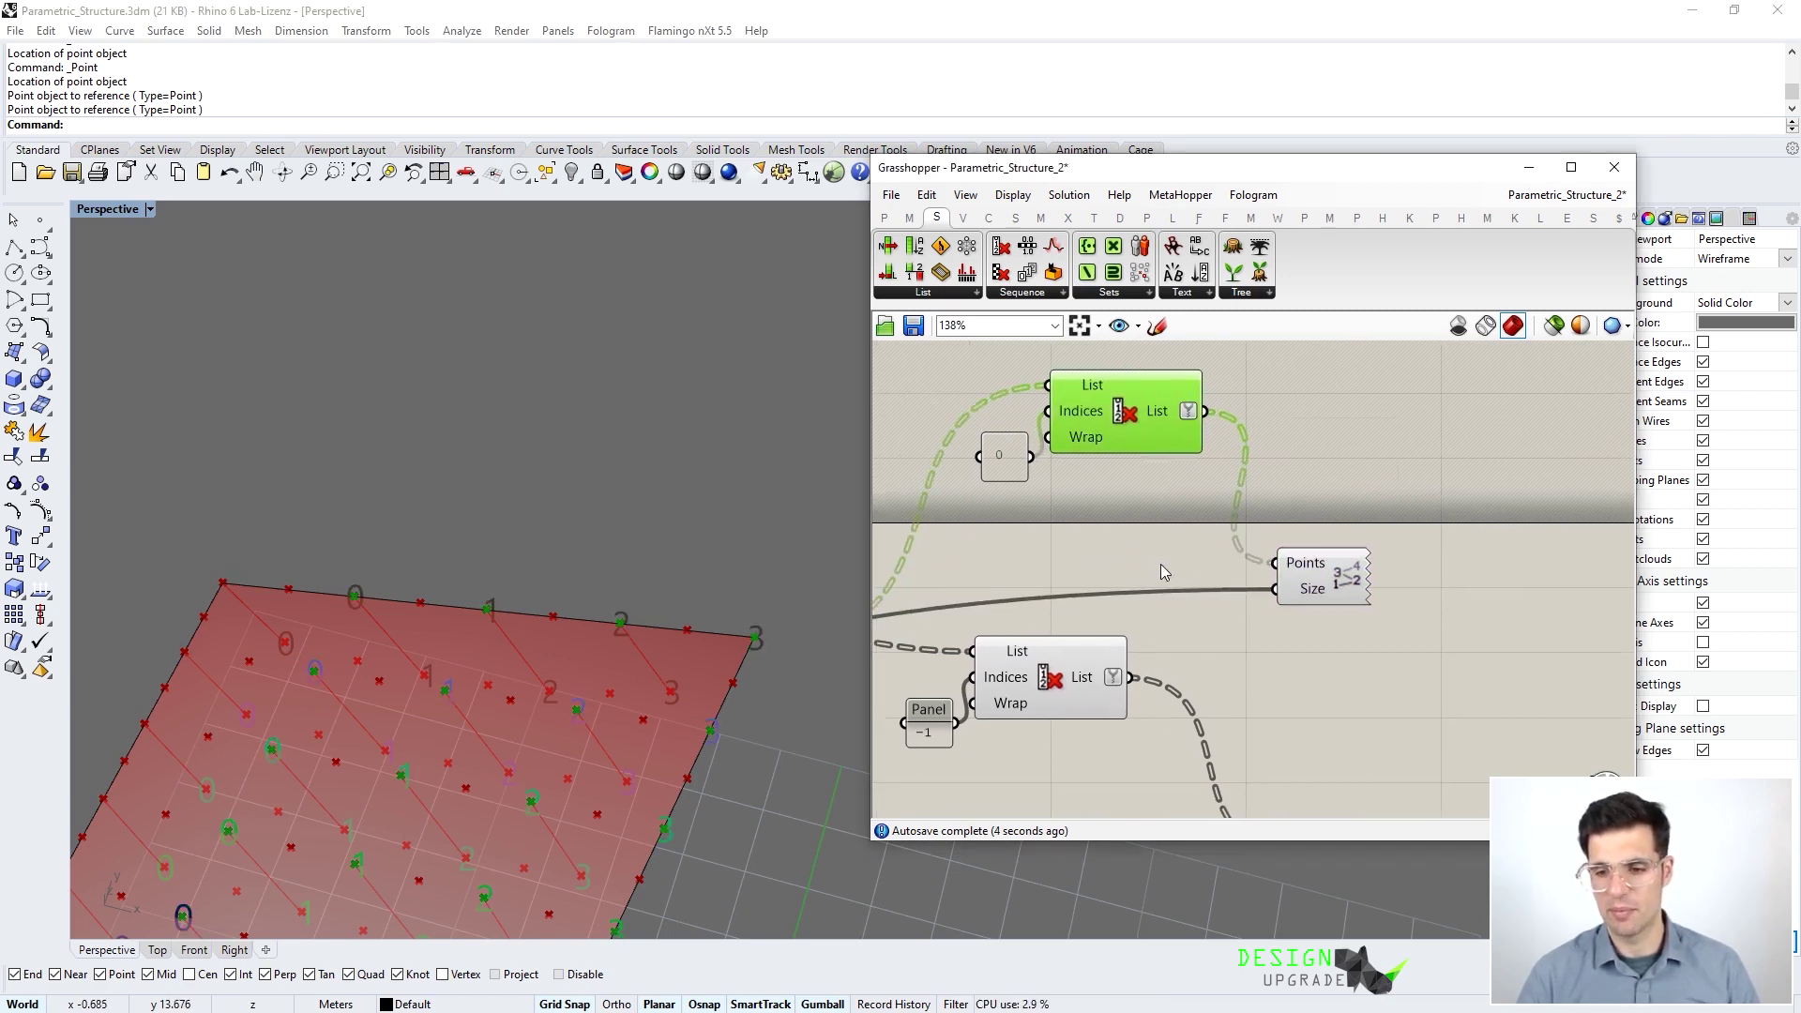
right_drag(1463, 720, 1436, 552)
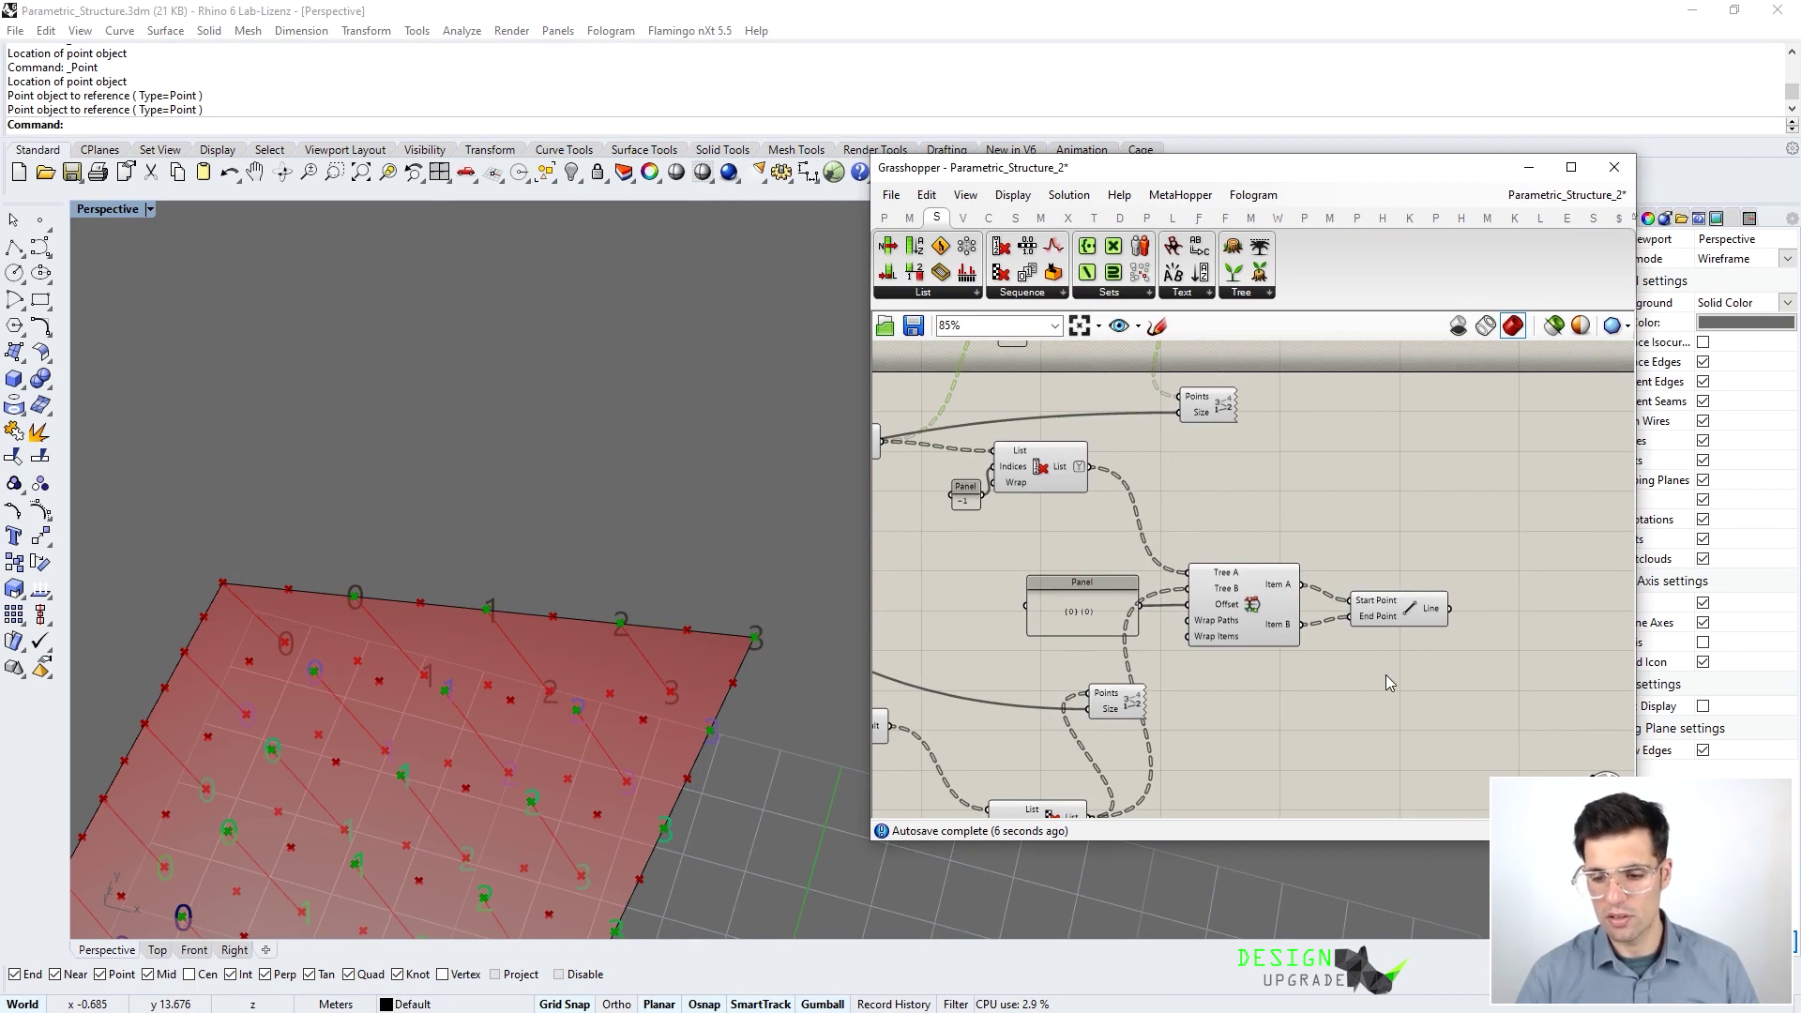
drag(1421, 667, 1081, 548)
drag(1271, 618, 1364, 616)
click(1170, 710)
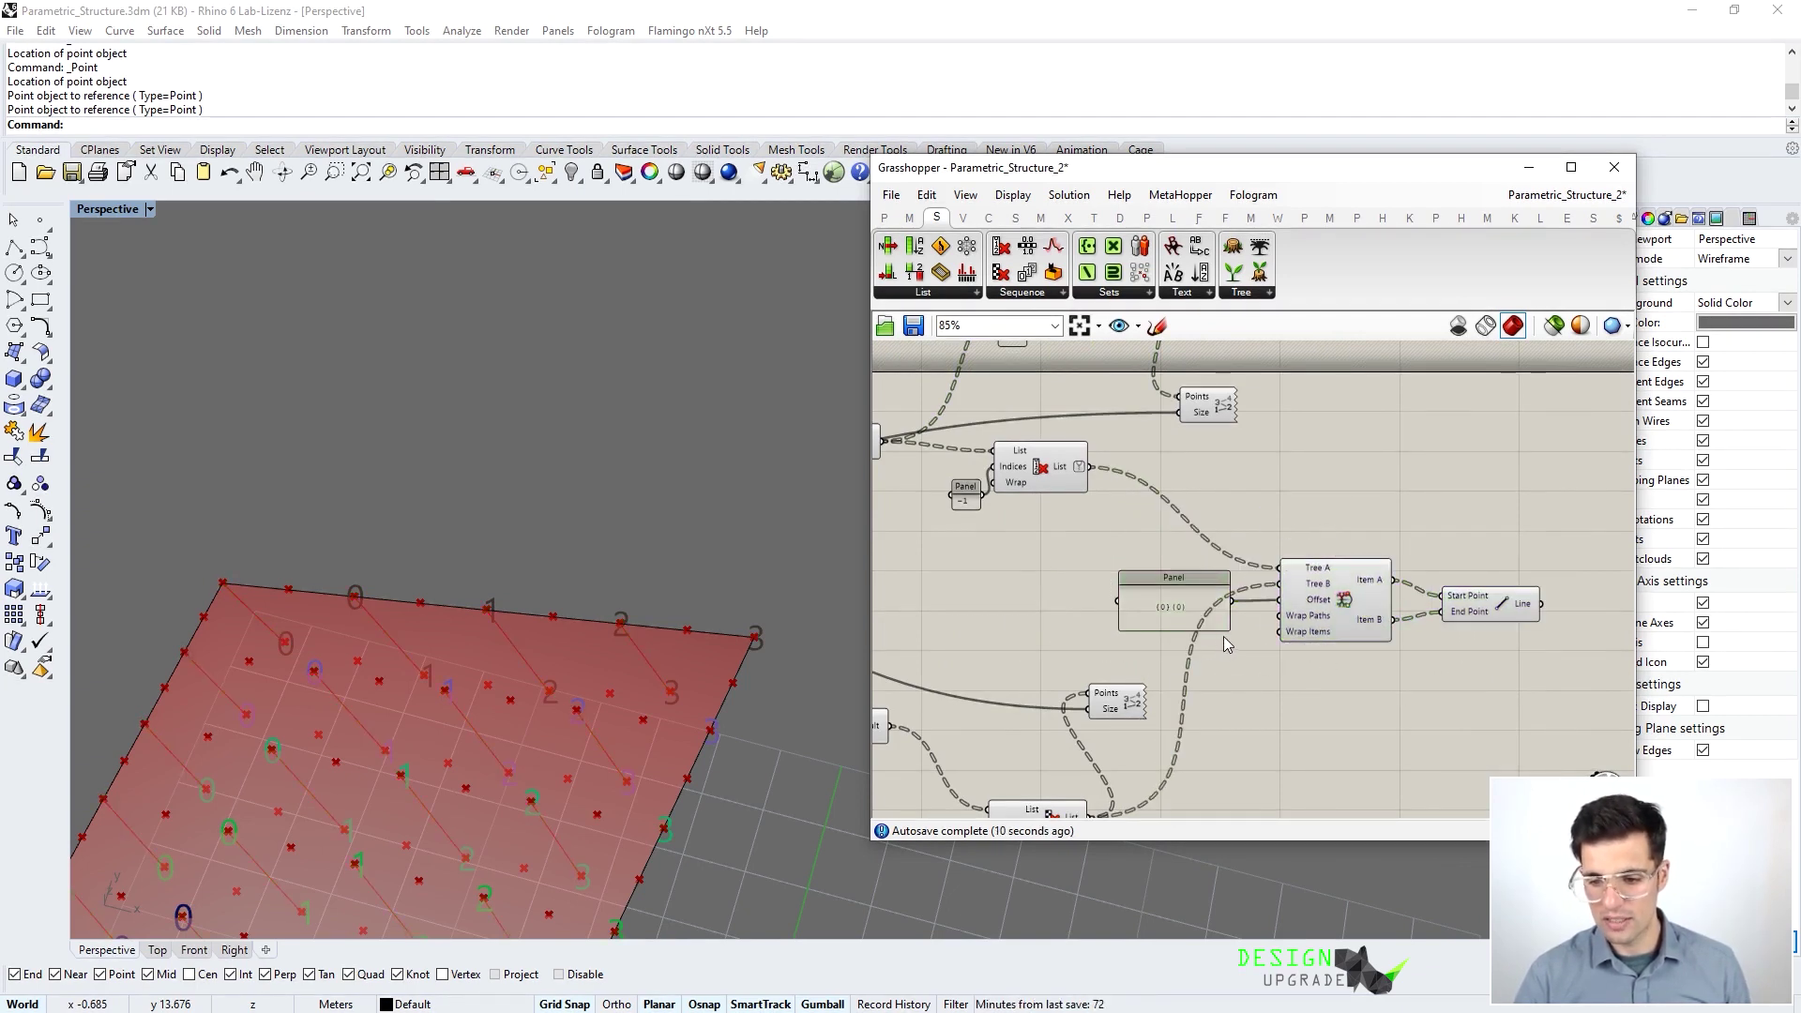
mouse_move(1228, 626)
mouse_down()
mouse_move(1166, 614)
mouse_move(1219, 599)
mouse_up()
Duplicate the Relative Items, offset panel and Line group directly above the original
drag(1582, 725, 1233, 563)
alt+drag(1311, 624, 1308, 517)
click(1285, 430)
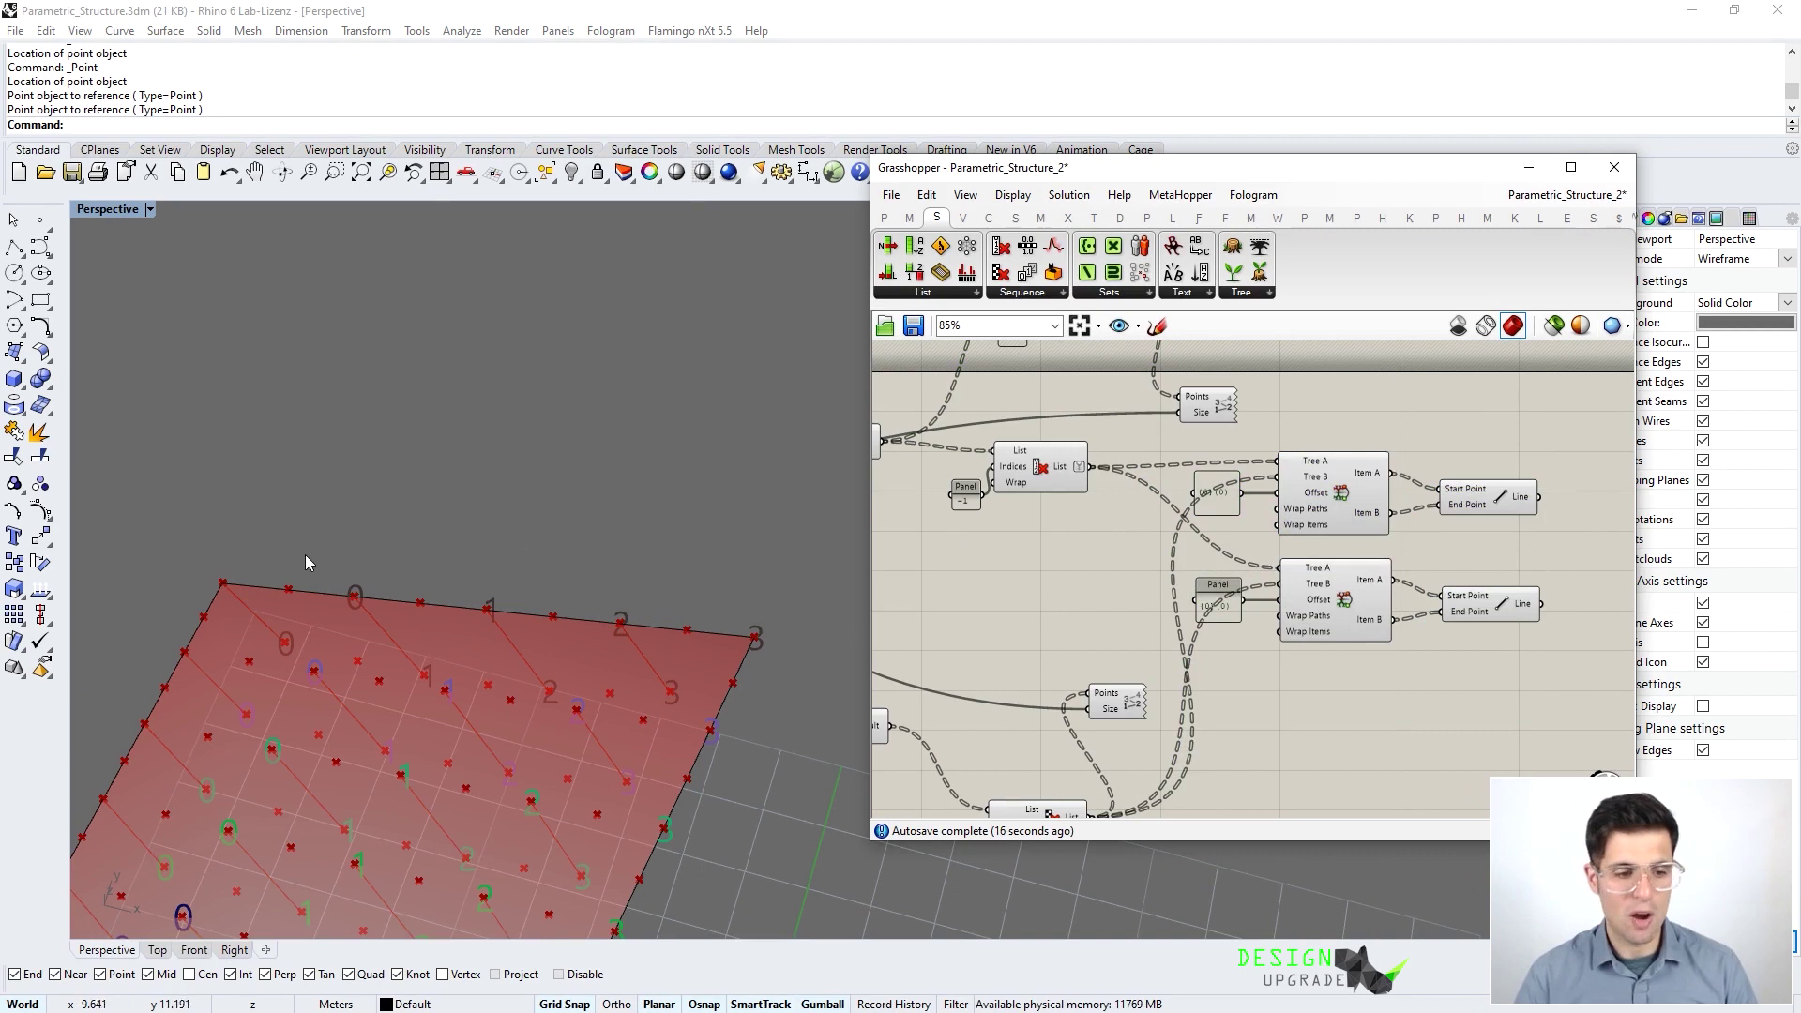
Move the first Point List up and wire the duplicated Cull Index's List output into the upper Relative Items' Tree A
right_drag(1186, 551, 1160, 626)
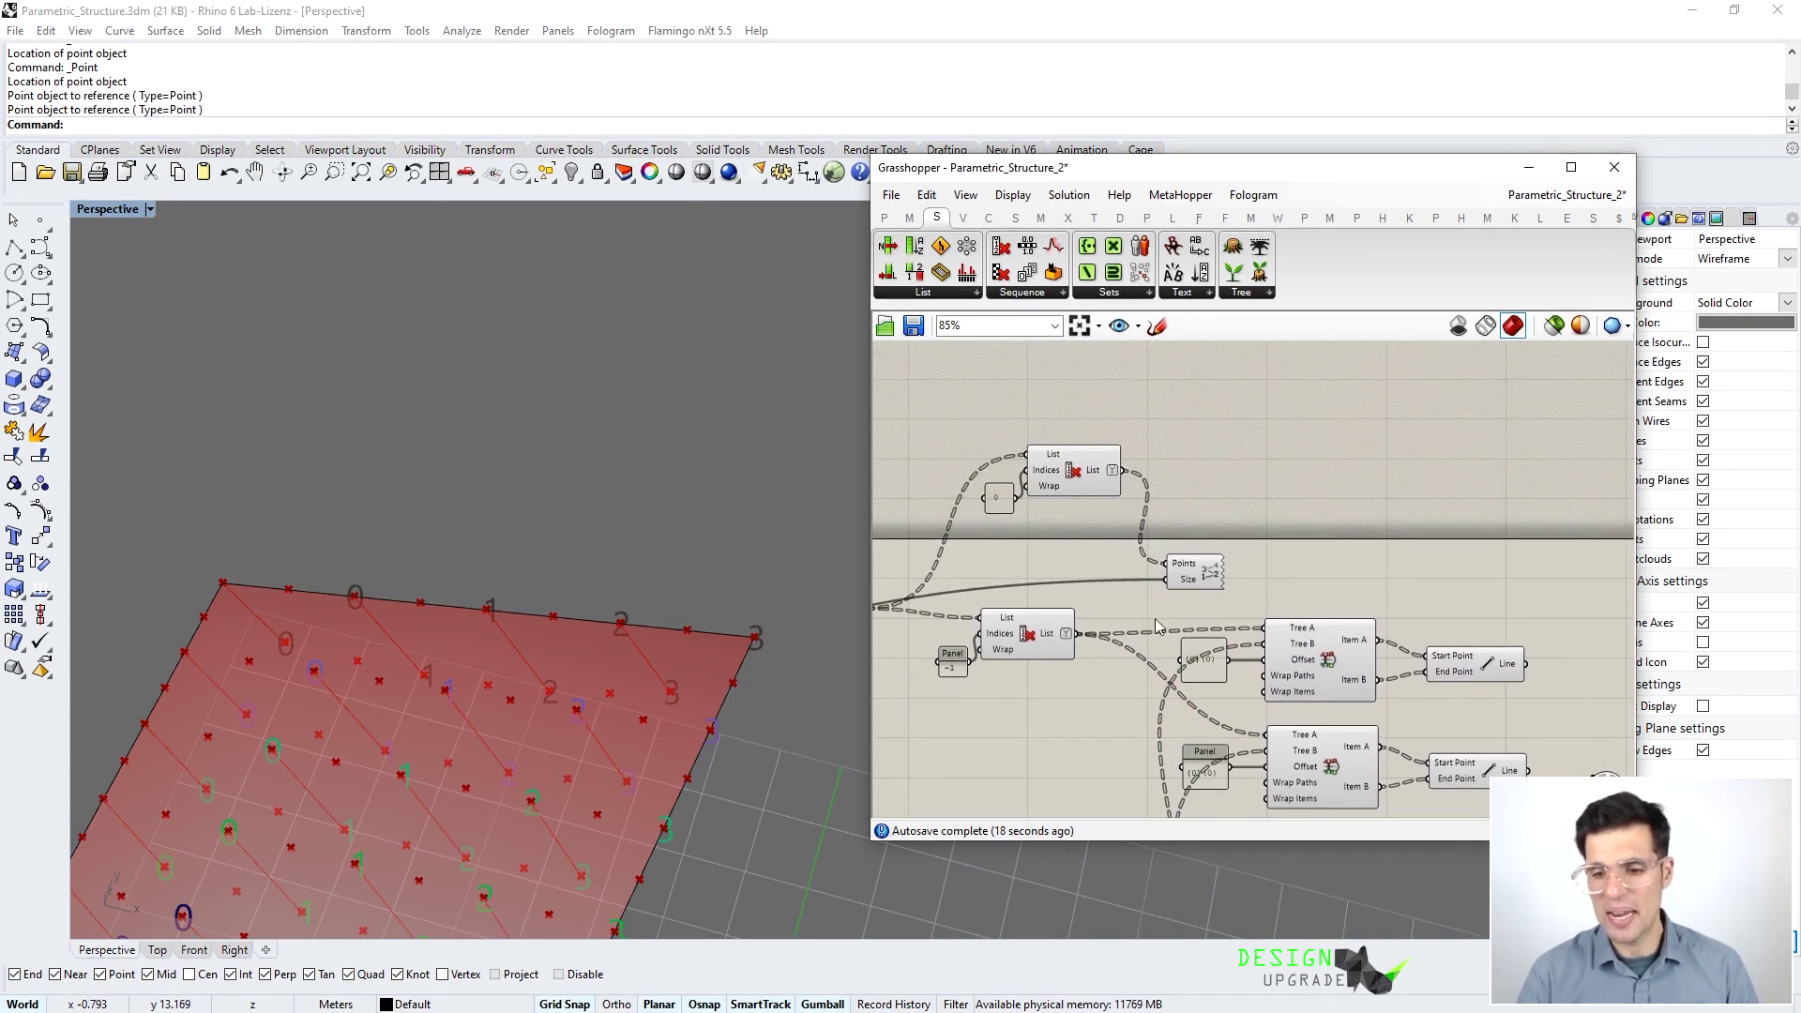
drag(1184, 572, 1265, 499)
drag(1124, 469, 1317, 627)
click(1463, 678)
right_drag(681, 690, 510, 665)
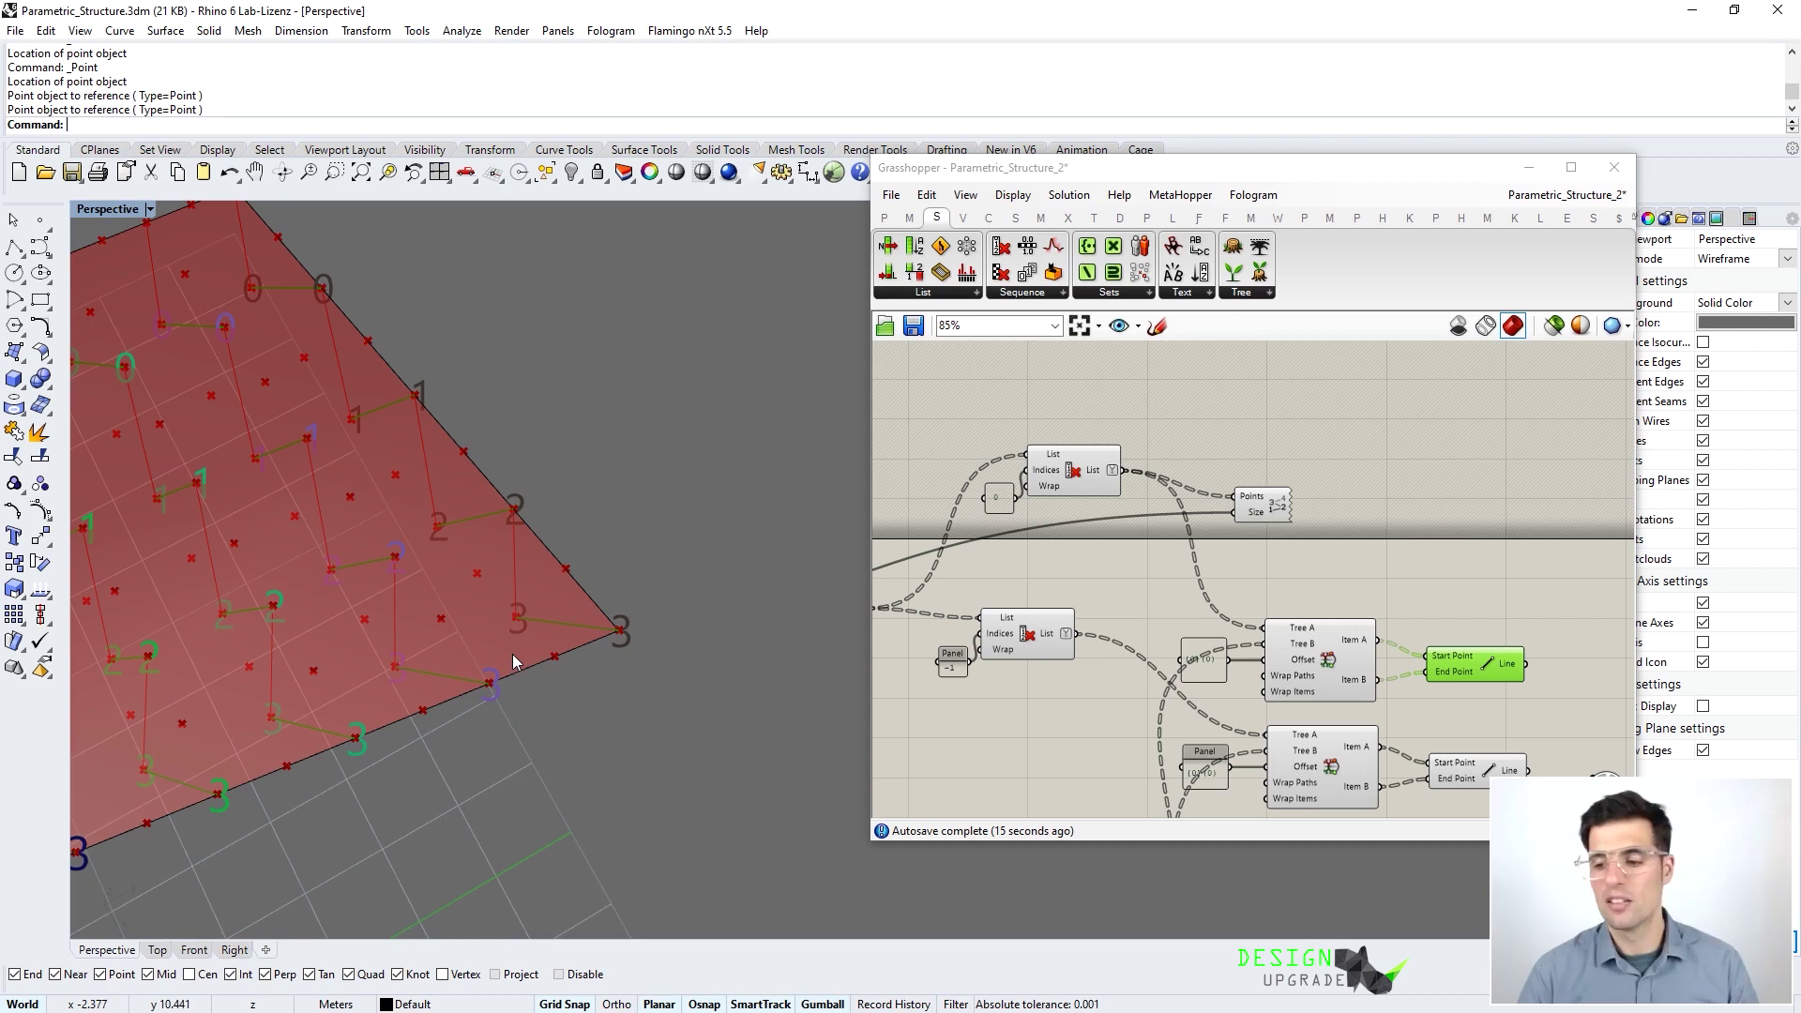
right_drag(557, 626, 522, 601)
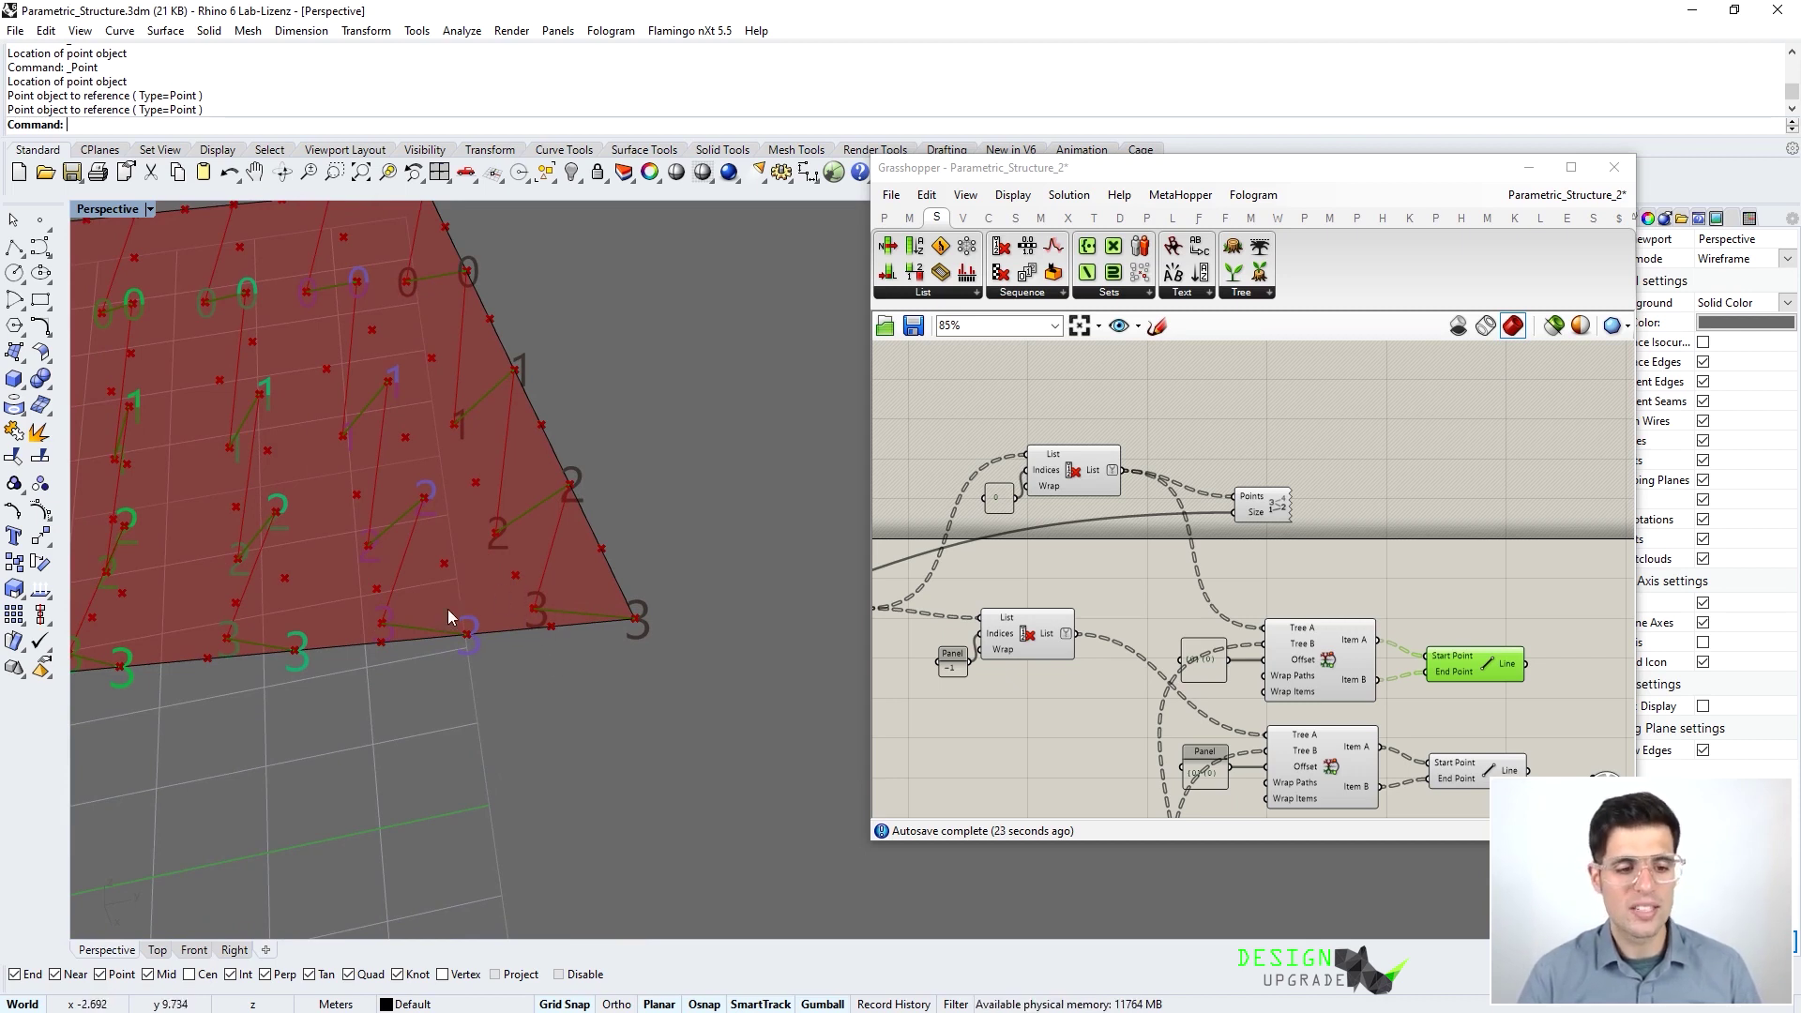
scroll(1079, 583, down, 2)
right_drag(1118, 580, 1187, 539)
click(1188, 541)
scroll(1191, 544, down, 2)
scroll(1362, 662, up, 3)
drag(1331, 678, 1128, 588)
drag(1222, 632, 1244, 741)
key(ctrl+z)
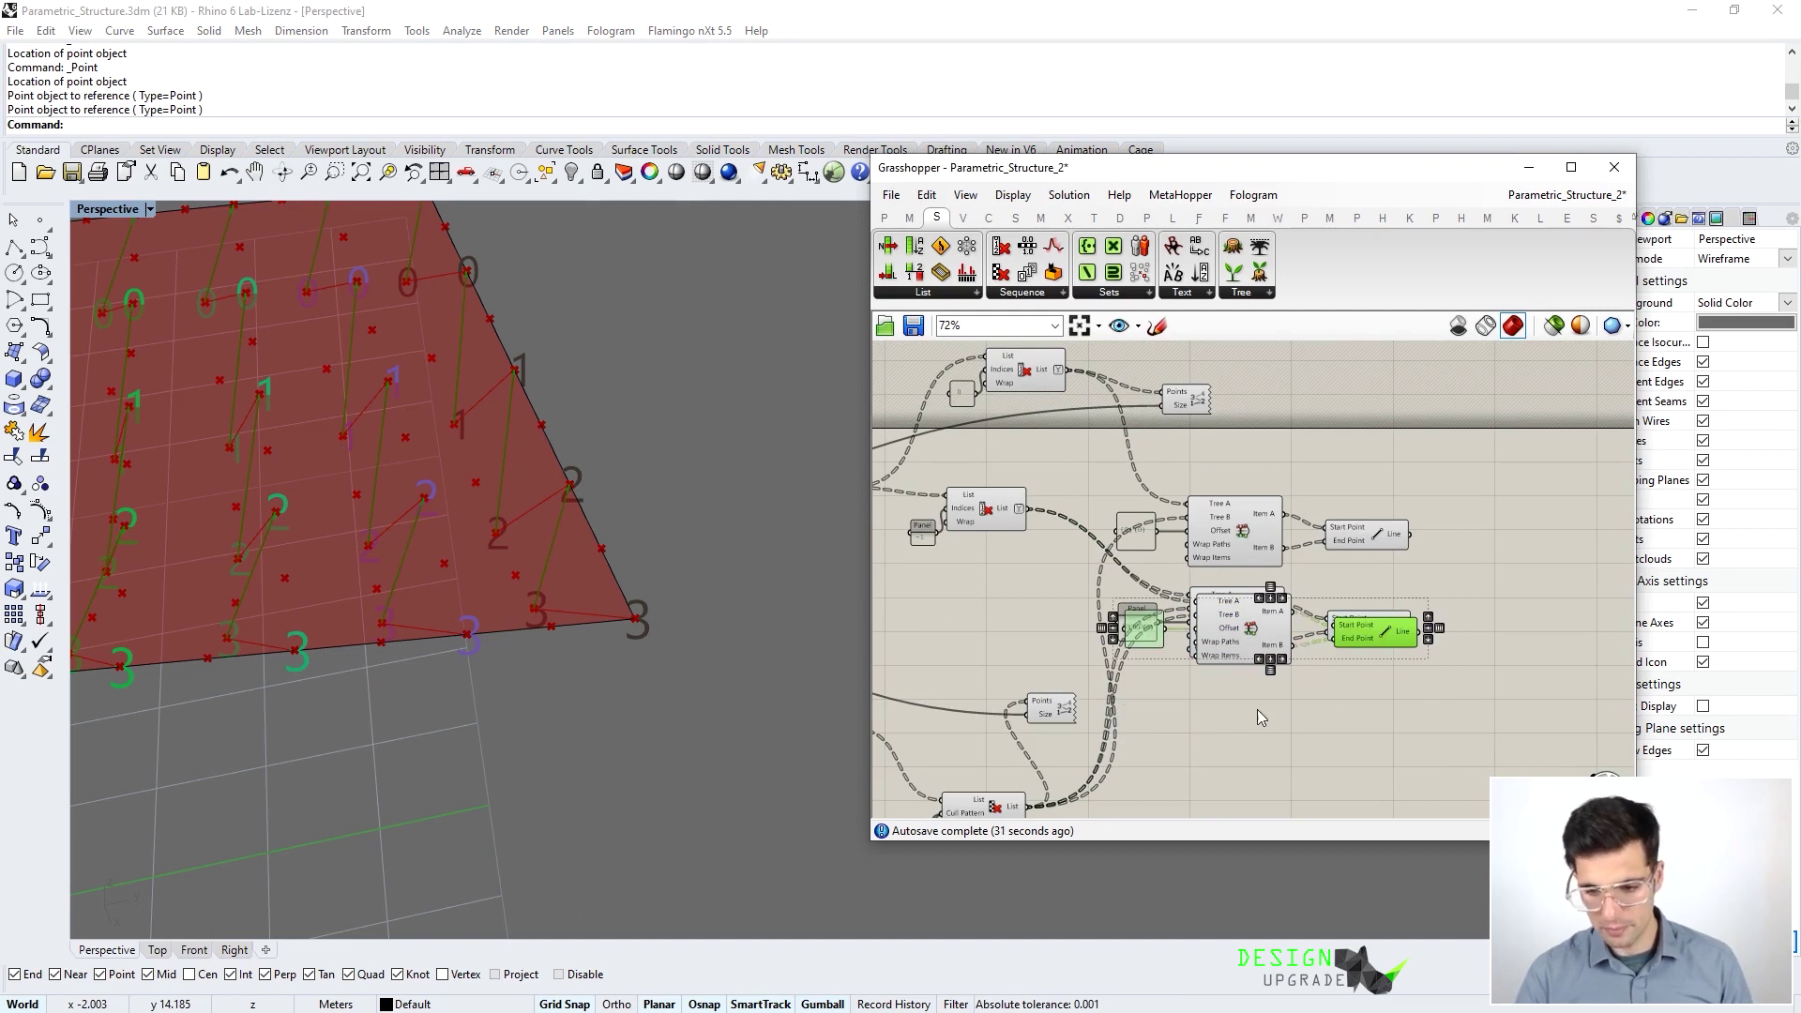
key(ctrl+z)
Copy the lower Relative Items, offset panel and Line group and place the copy below it
drag(1340, 674, 1113, 622)
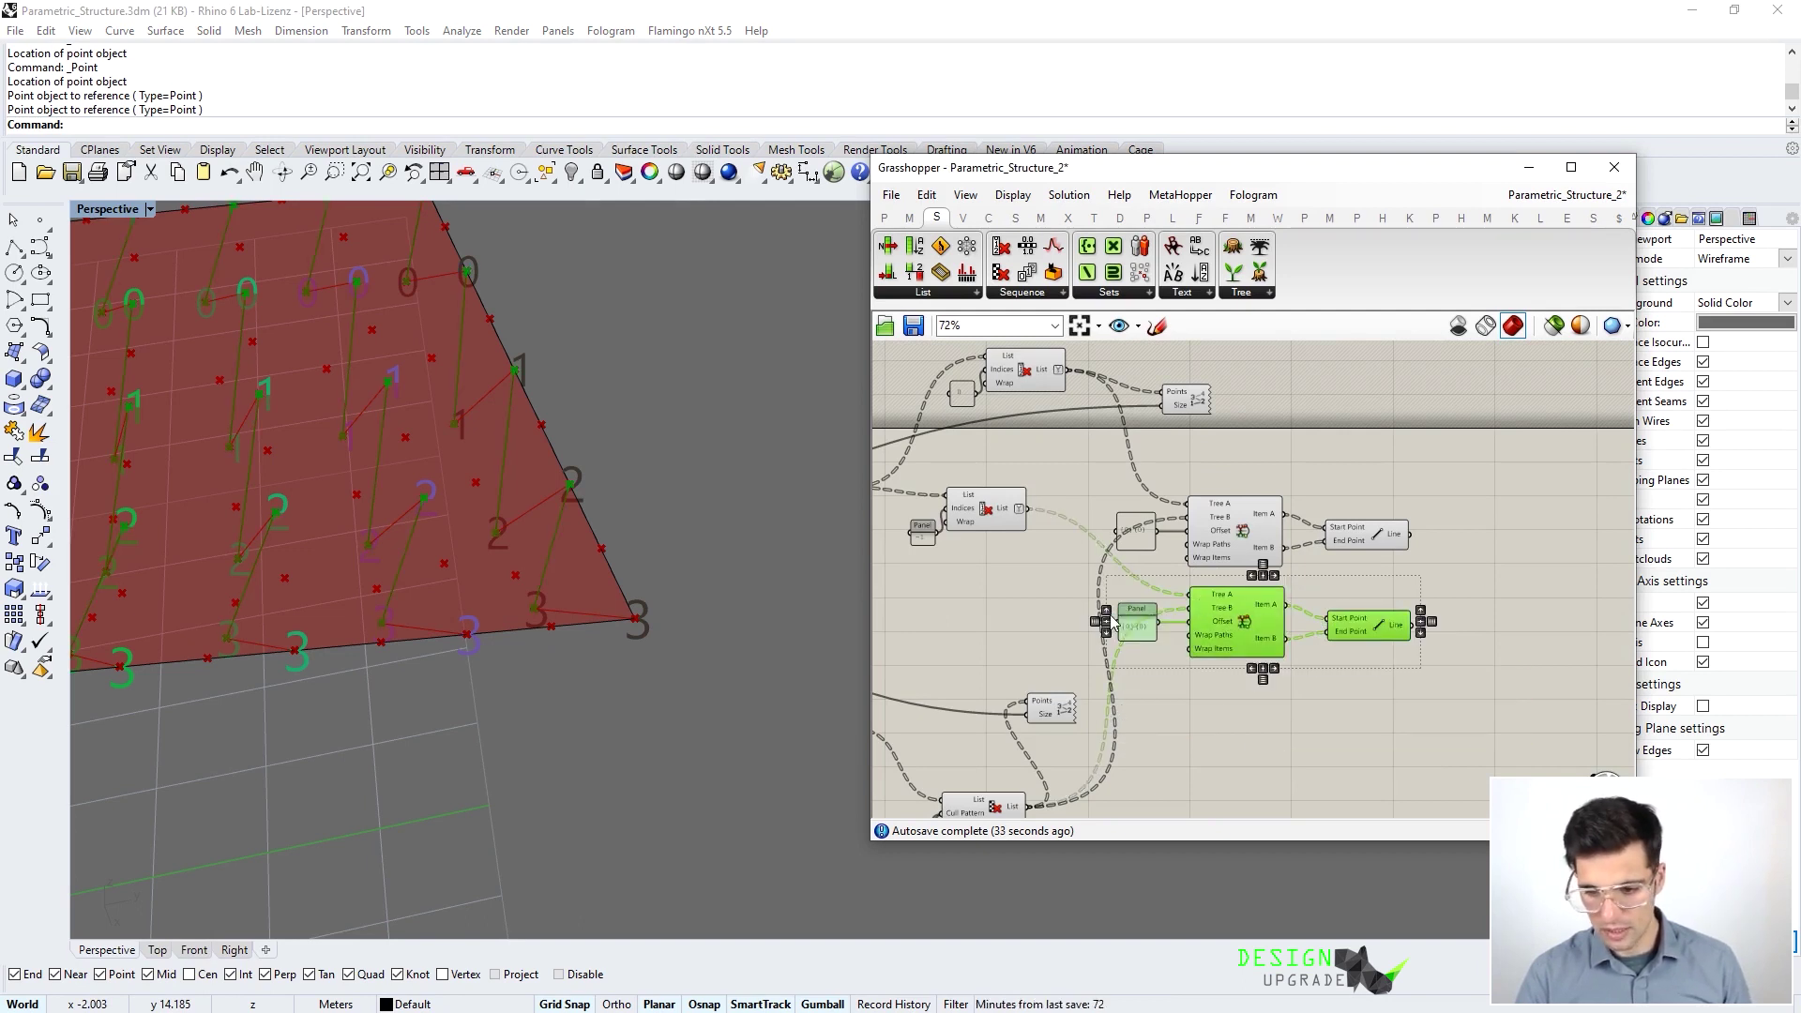
key(ctrl+c)
key(ctrl+v)
drag(1245, 635, 1262, 750)
click(1220, 690)
Move the bottom group's offset panel down slightly and change its content to {-}(0)
scroll(1245, 740, up, 4)
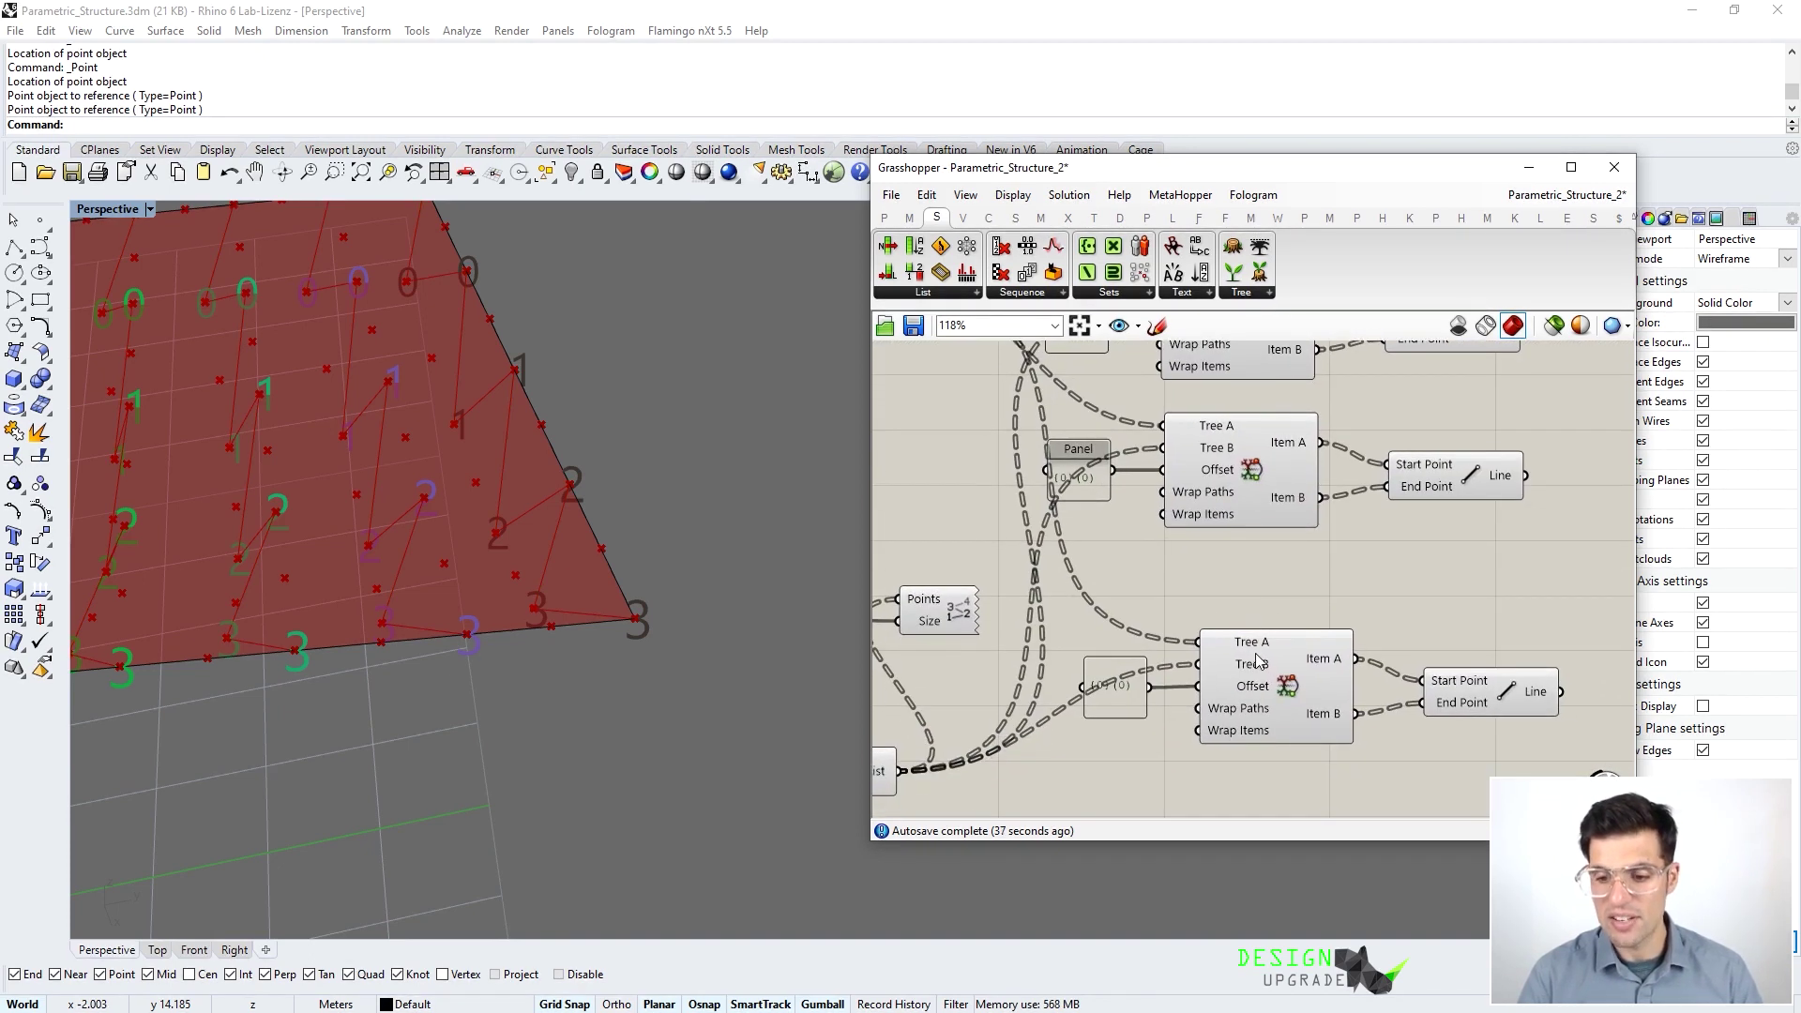
drag(1112, 694, 1113, 743)
double_click(1112, 741)
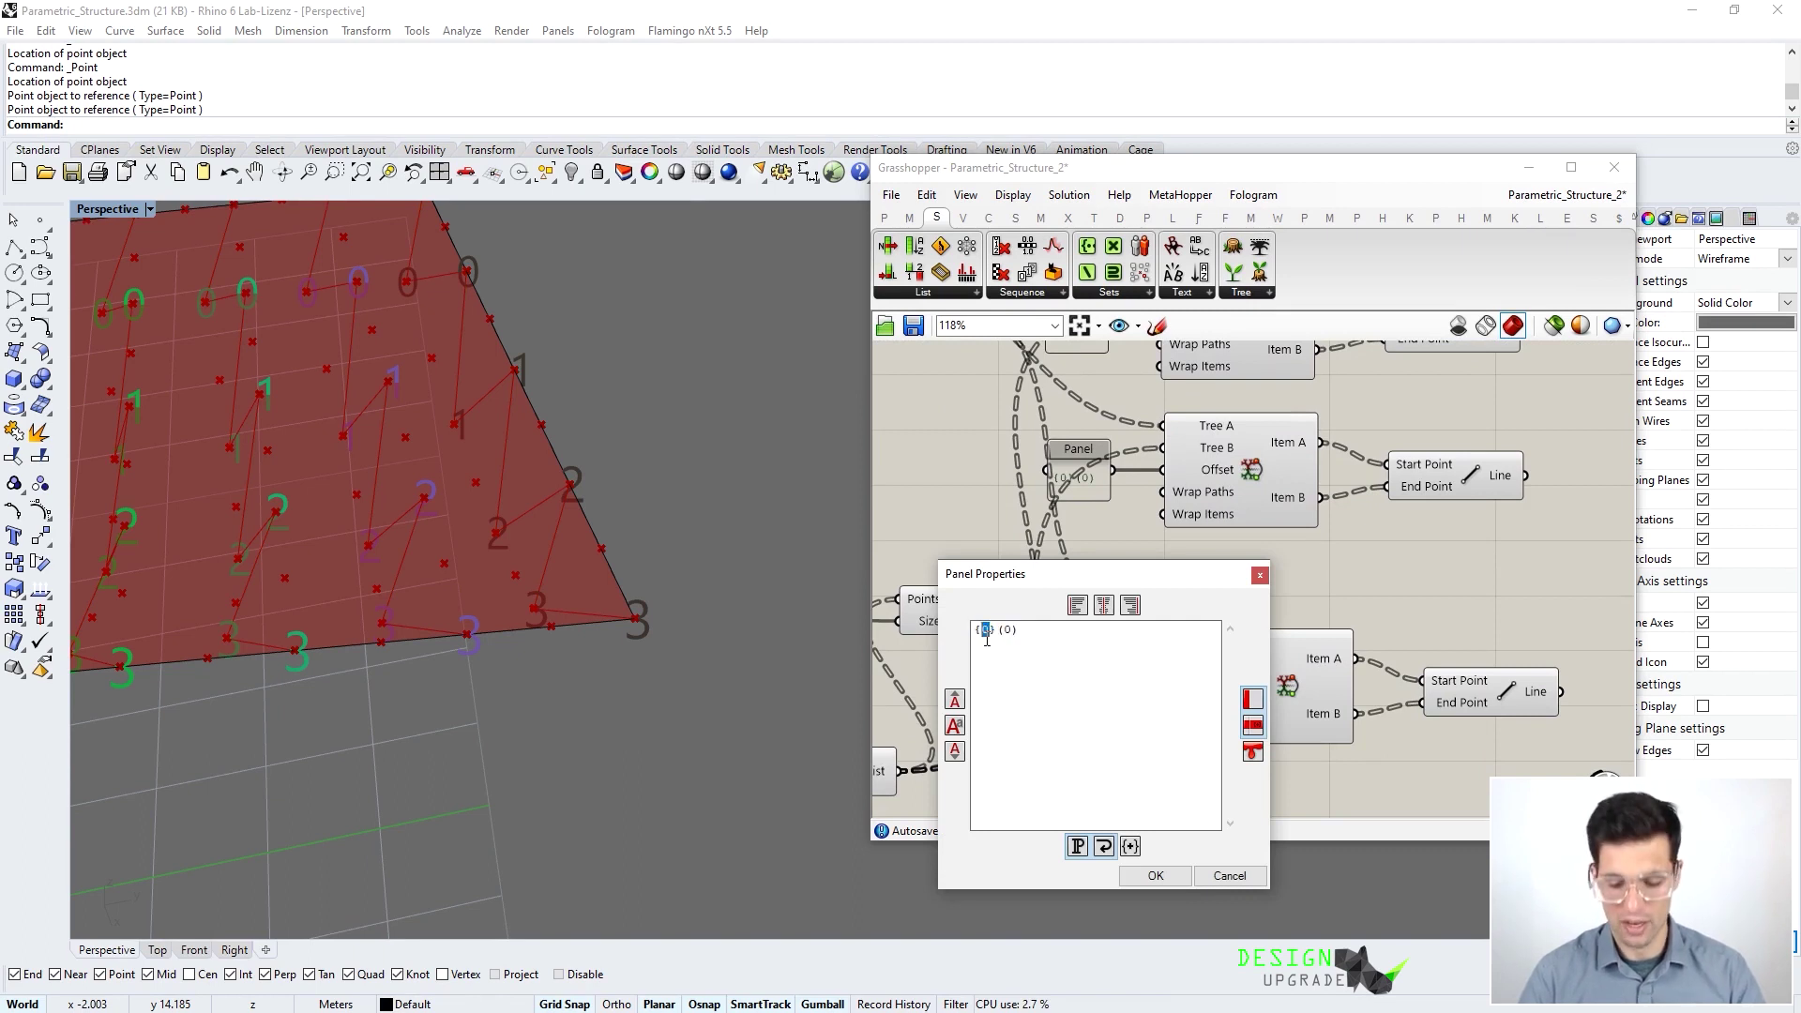
click(1156, 877)
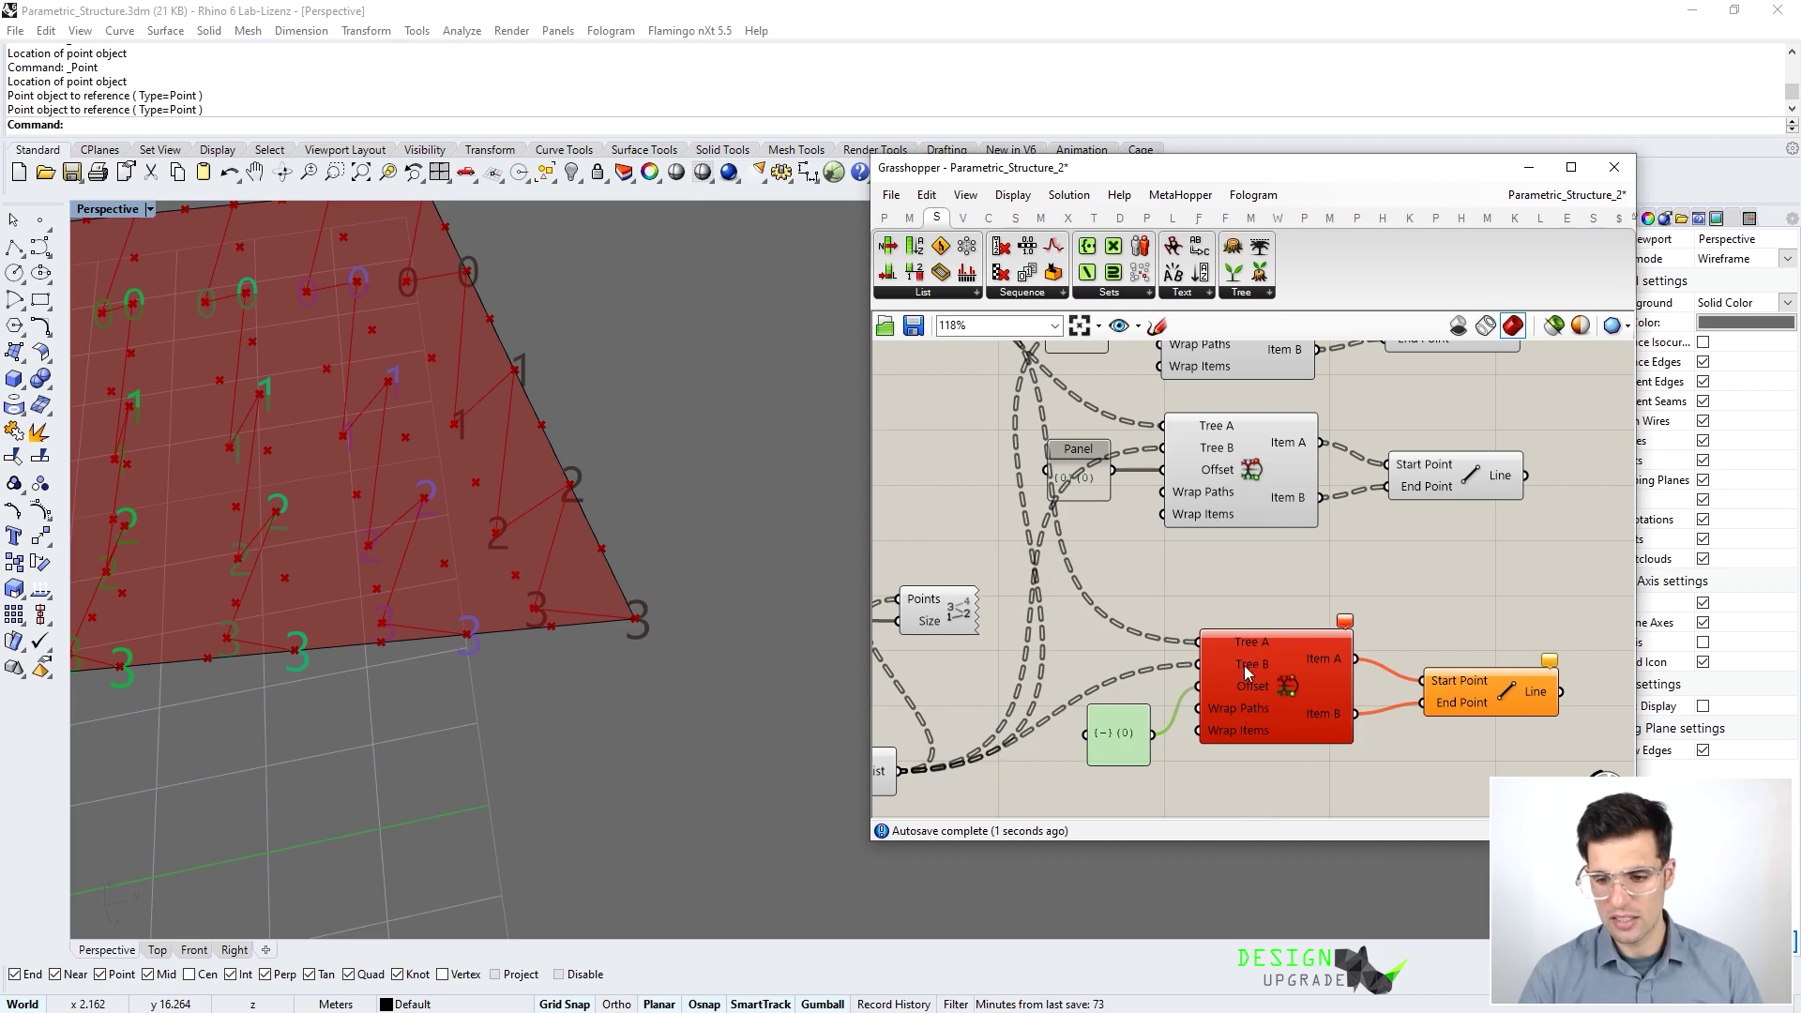
mouse_move(1352, 624)
click(1325, 589)
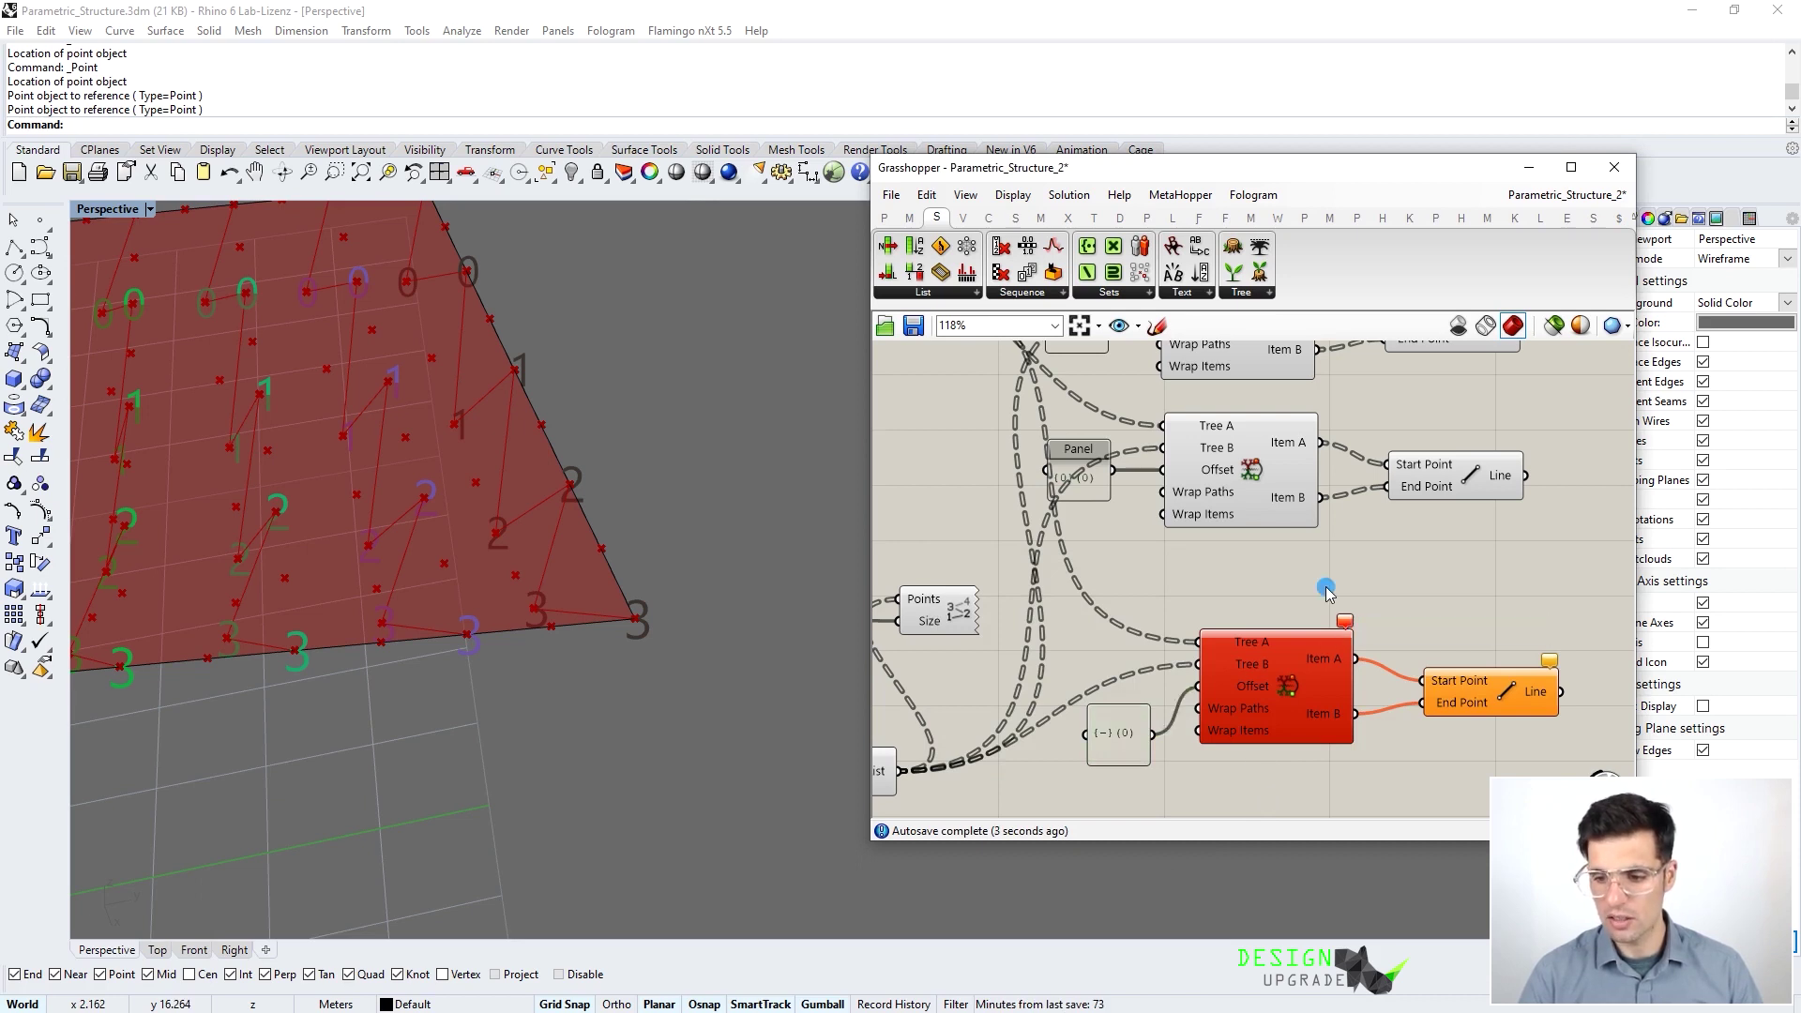
mouse_move(1240, 708)
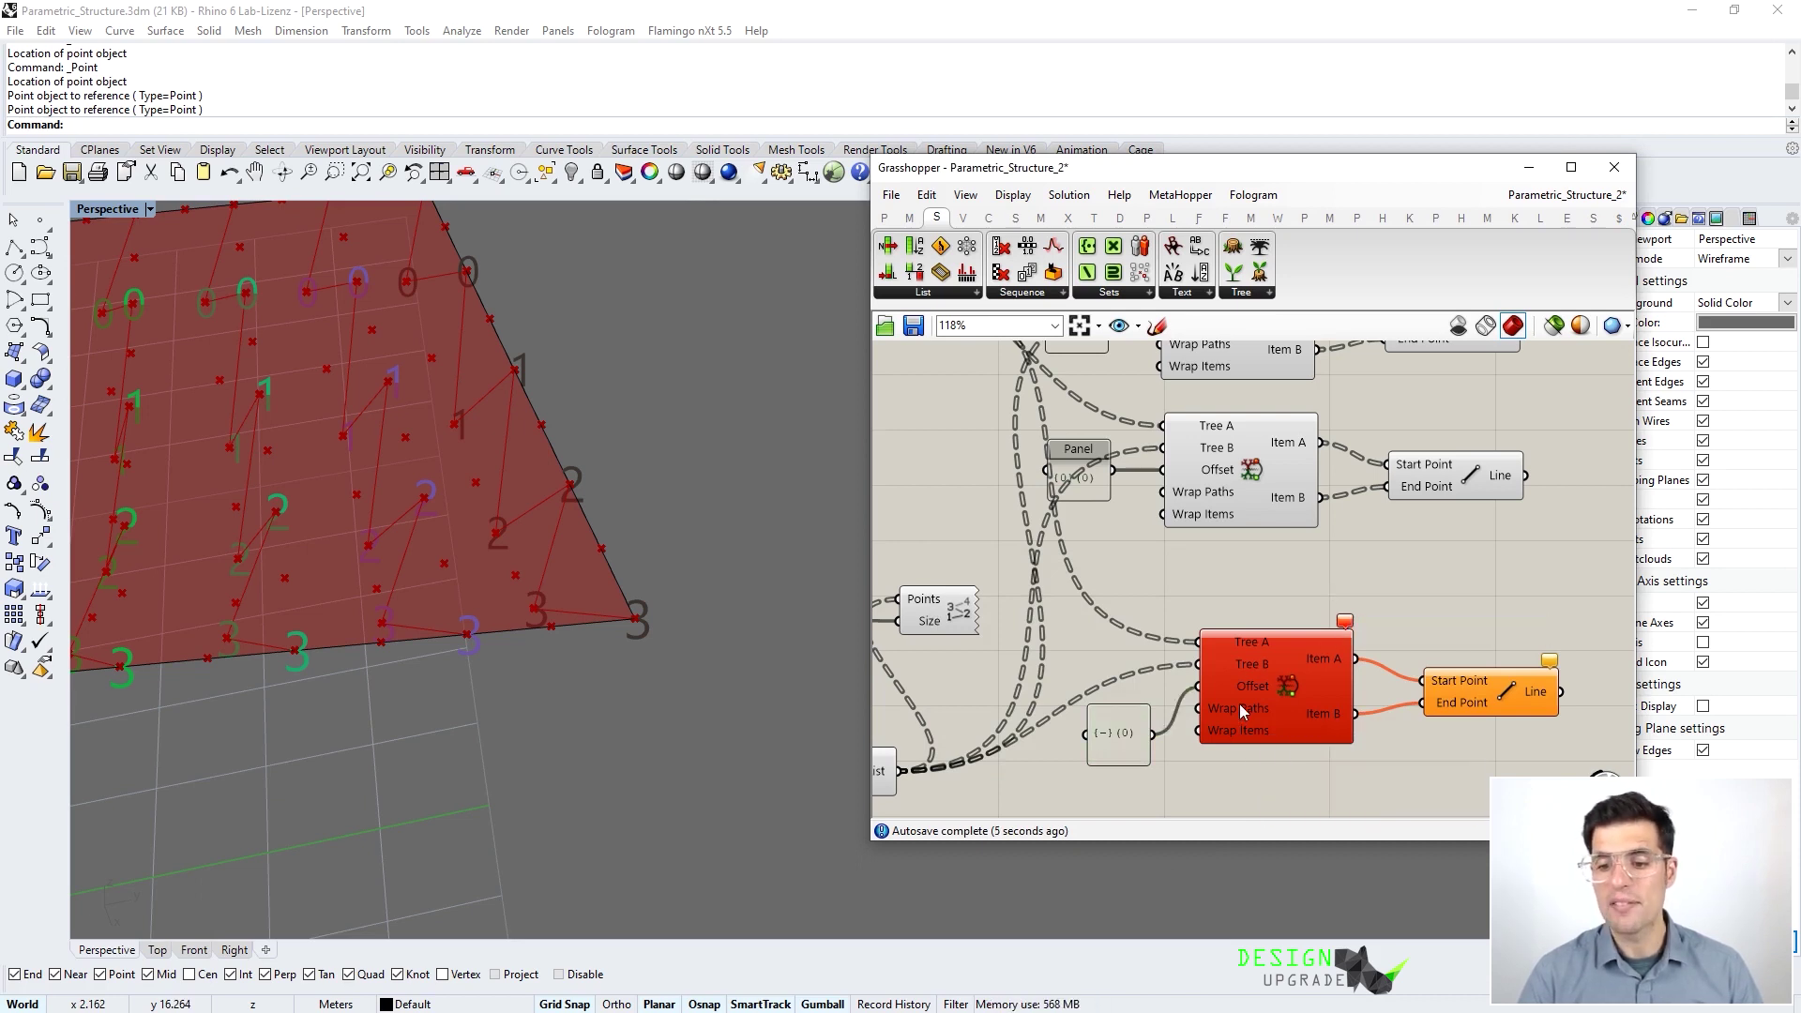
Set the bottom group's offset panel to {-1}(0) and inspect the lines it generates
right_drag(1252, 712, 1274, 523)
double_click(1207, 712)
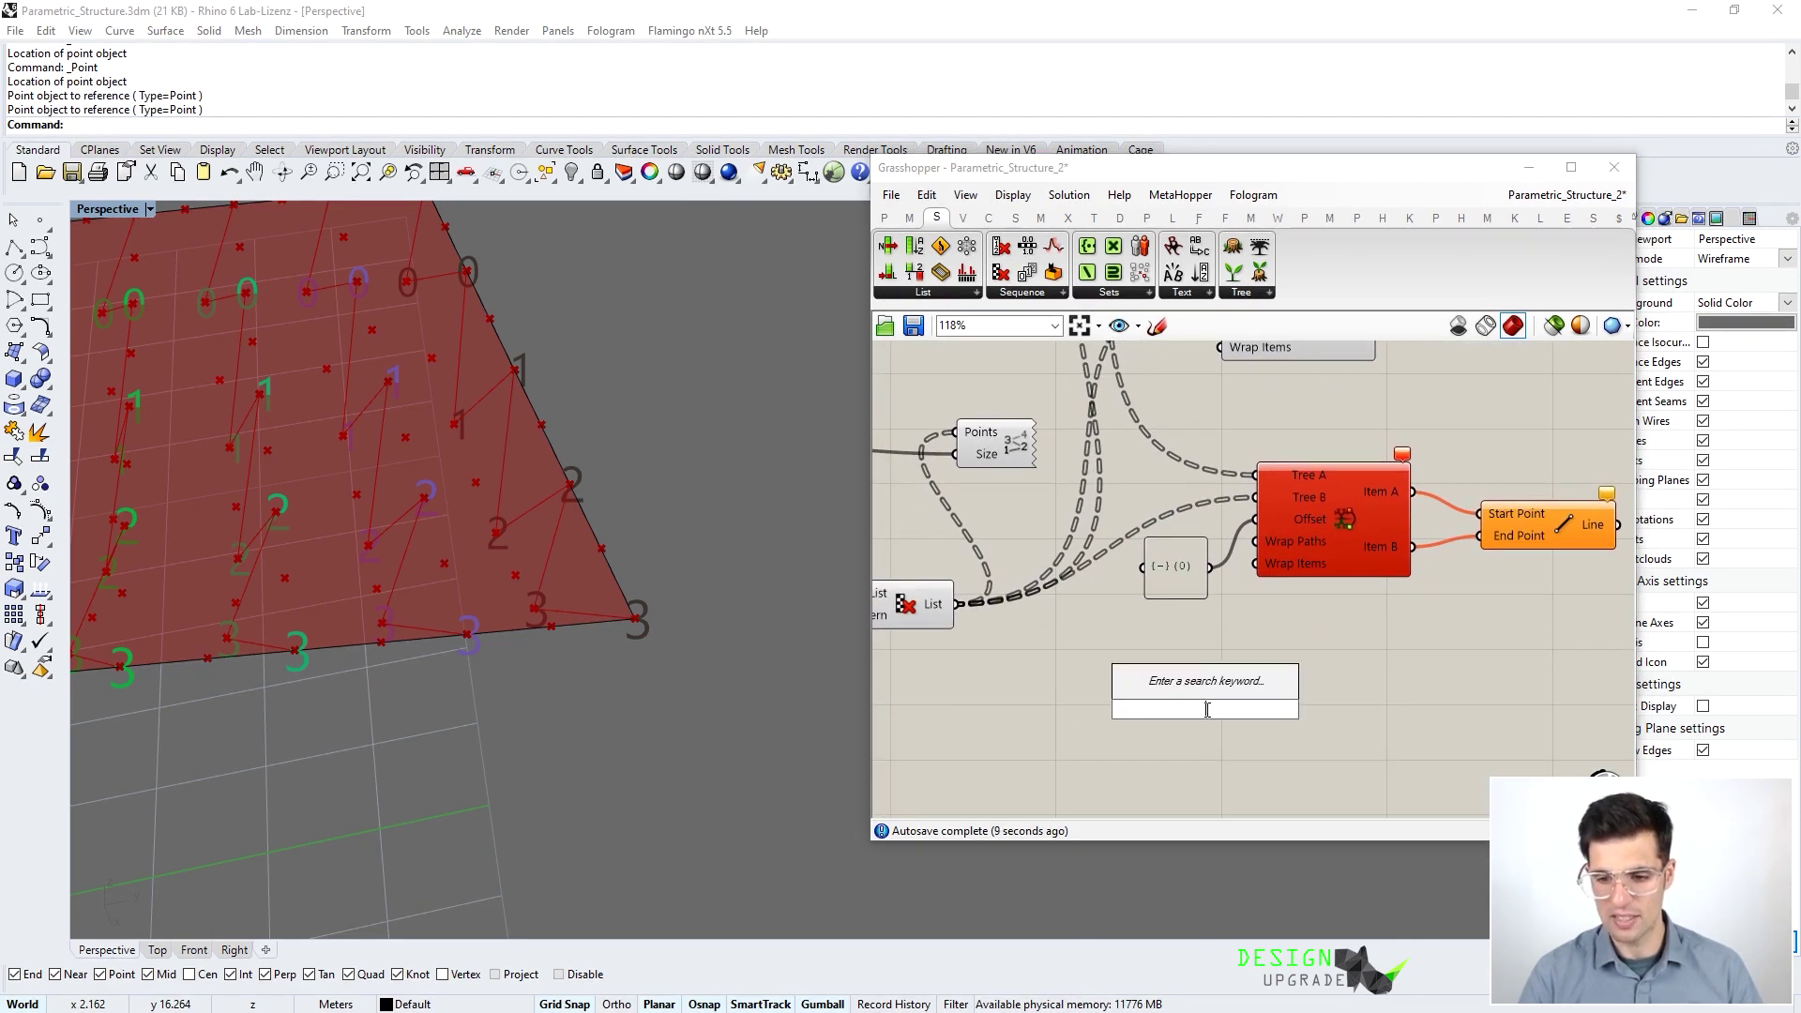
double_click(1166, 566)
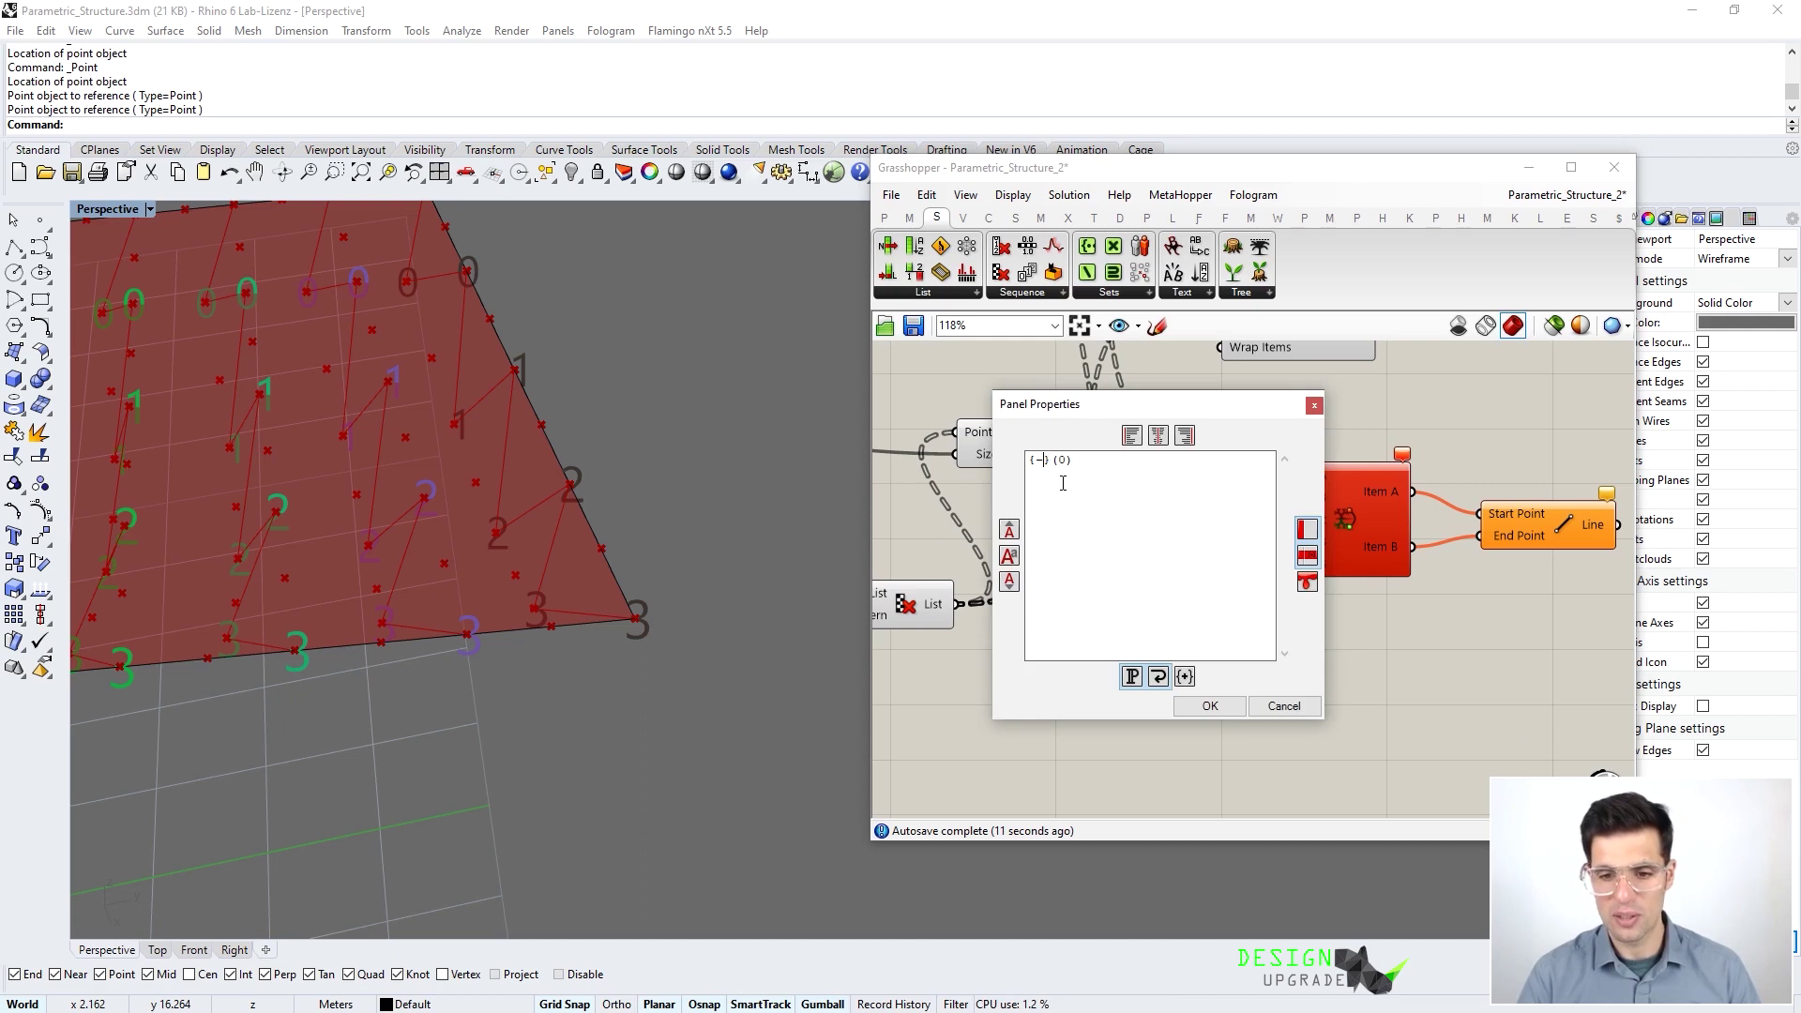
click(1206, 707)
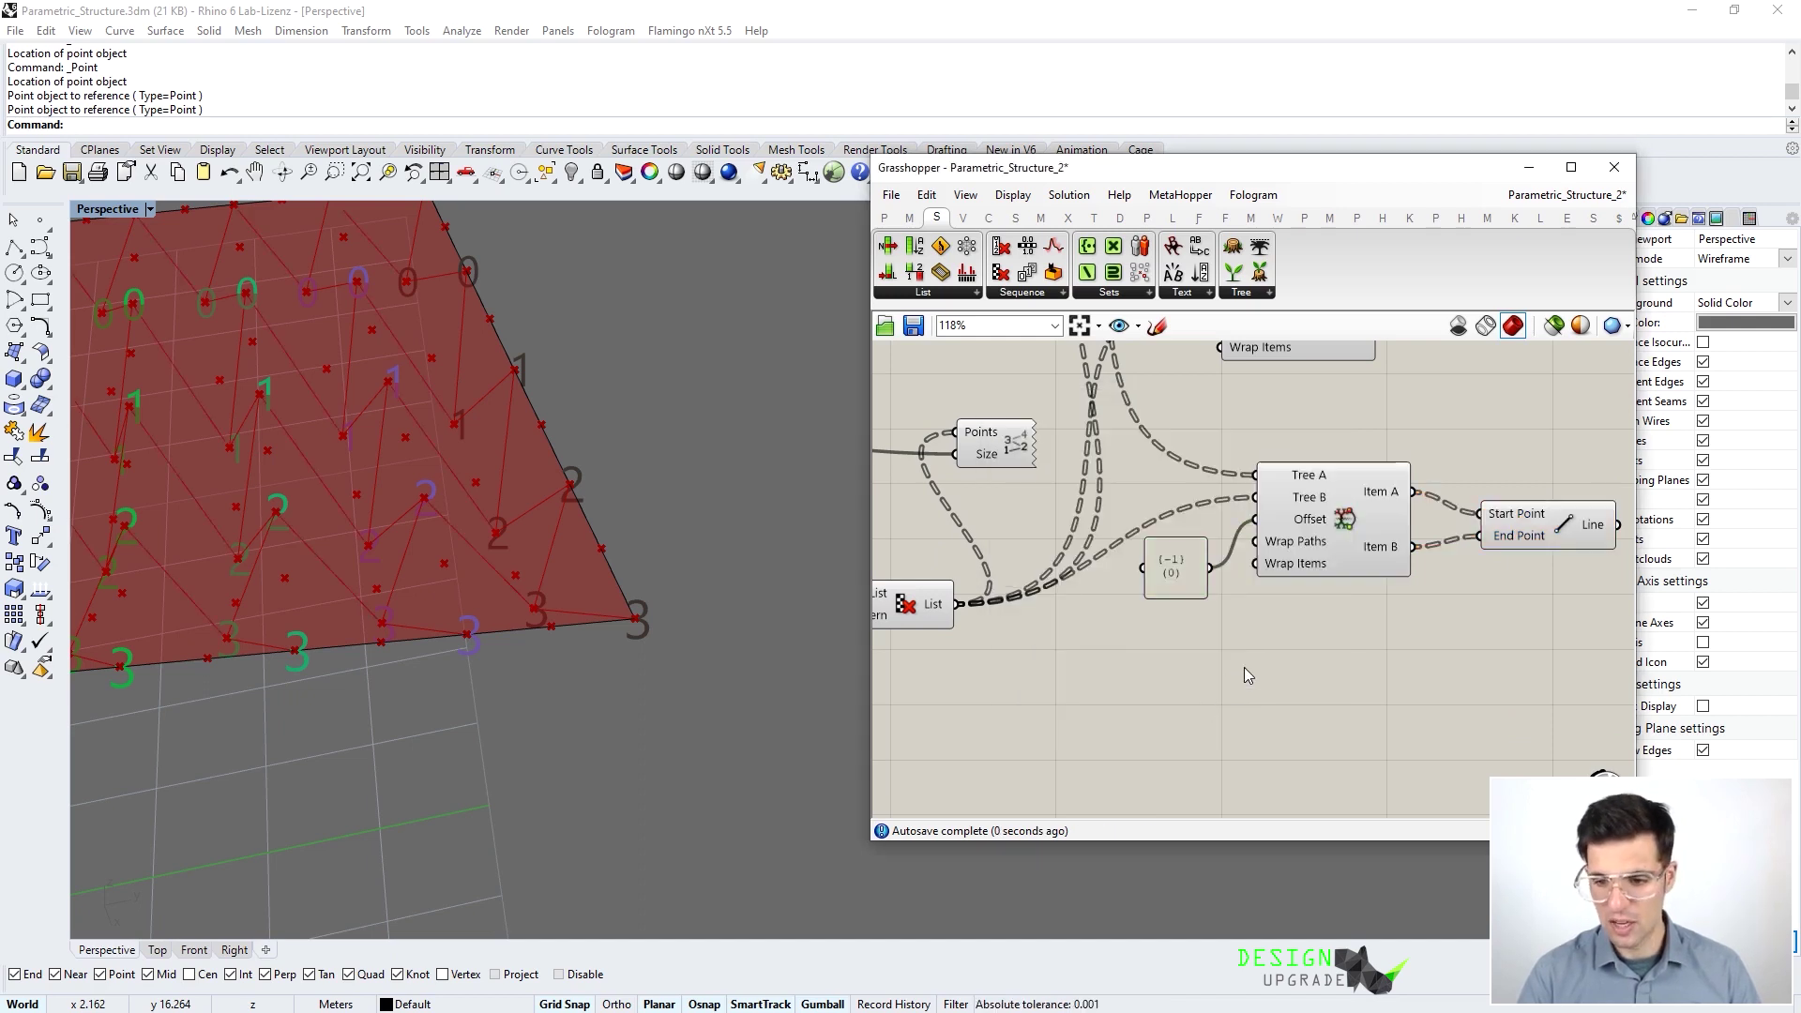
click(1510, 521)
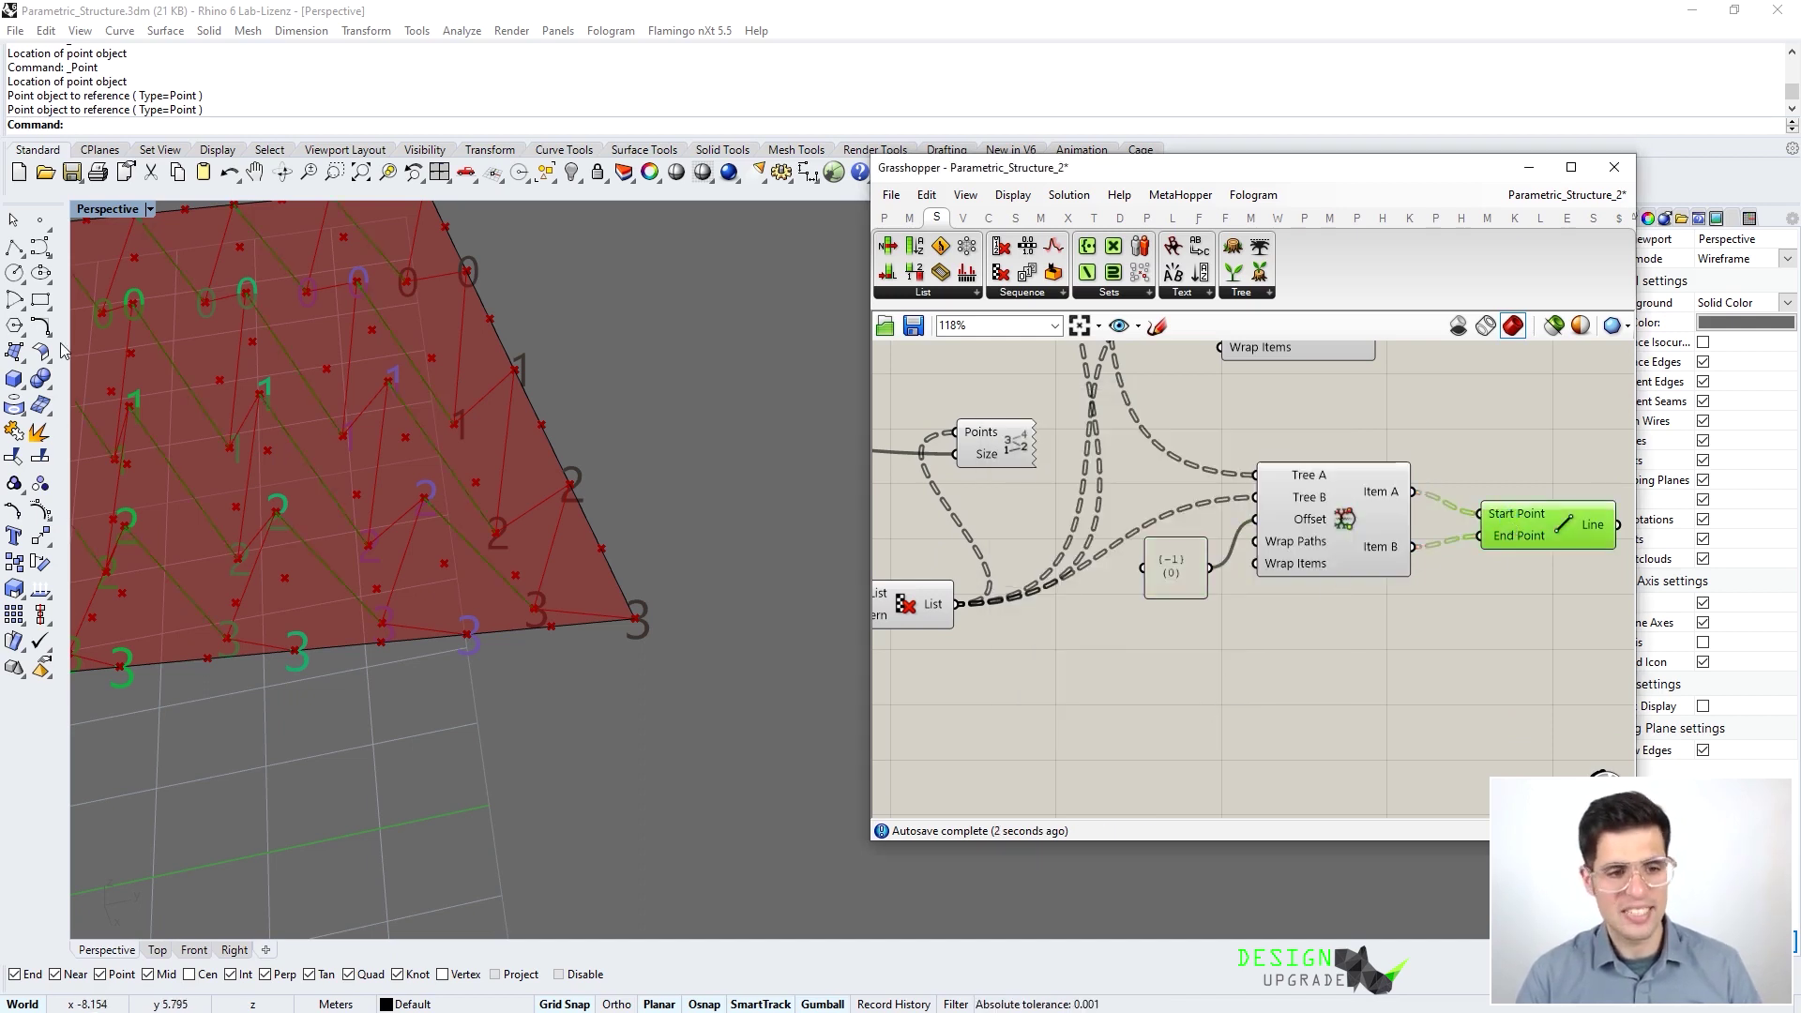
right_drag(677, 436, 778, 523)
scroll(694, 408, down, 4)
scroll(487, 512, up, 5)
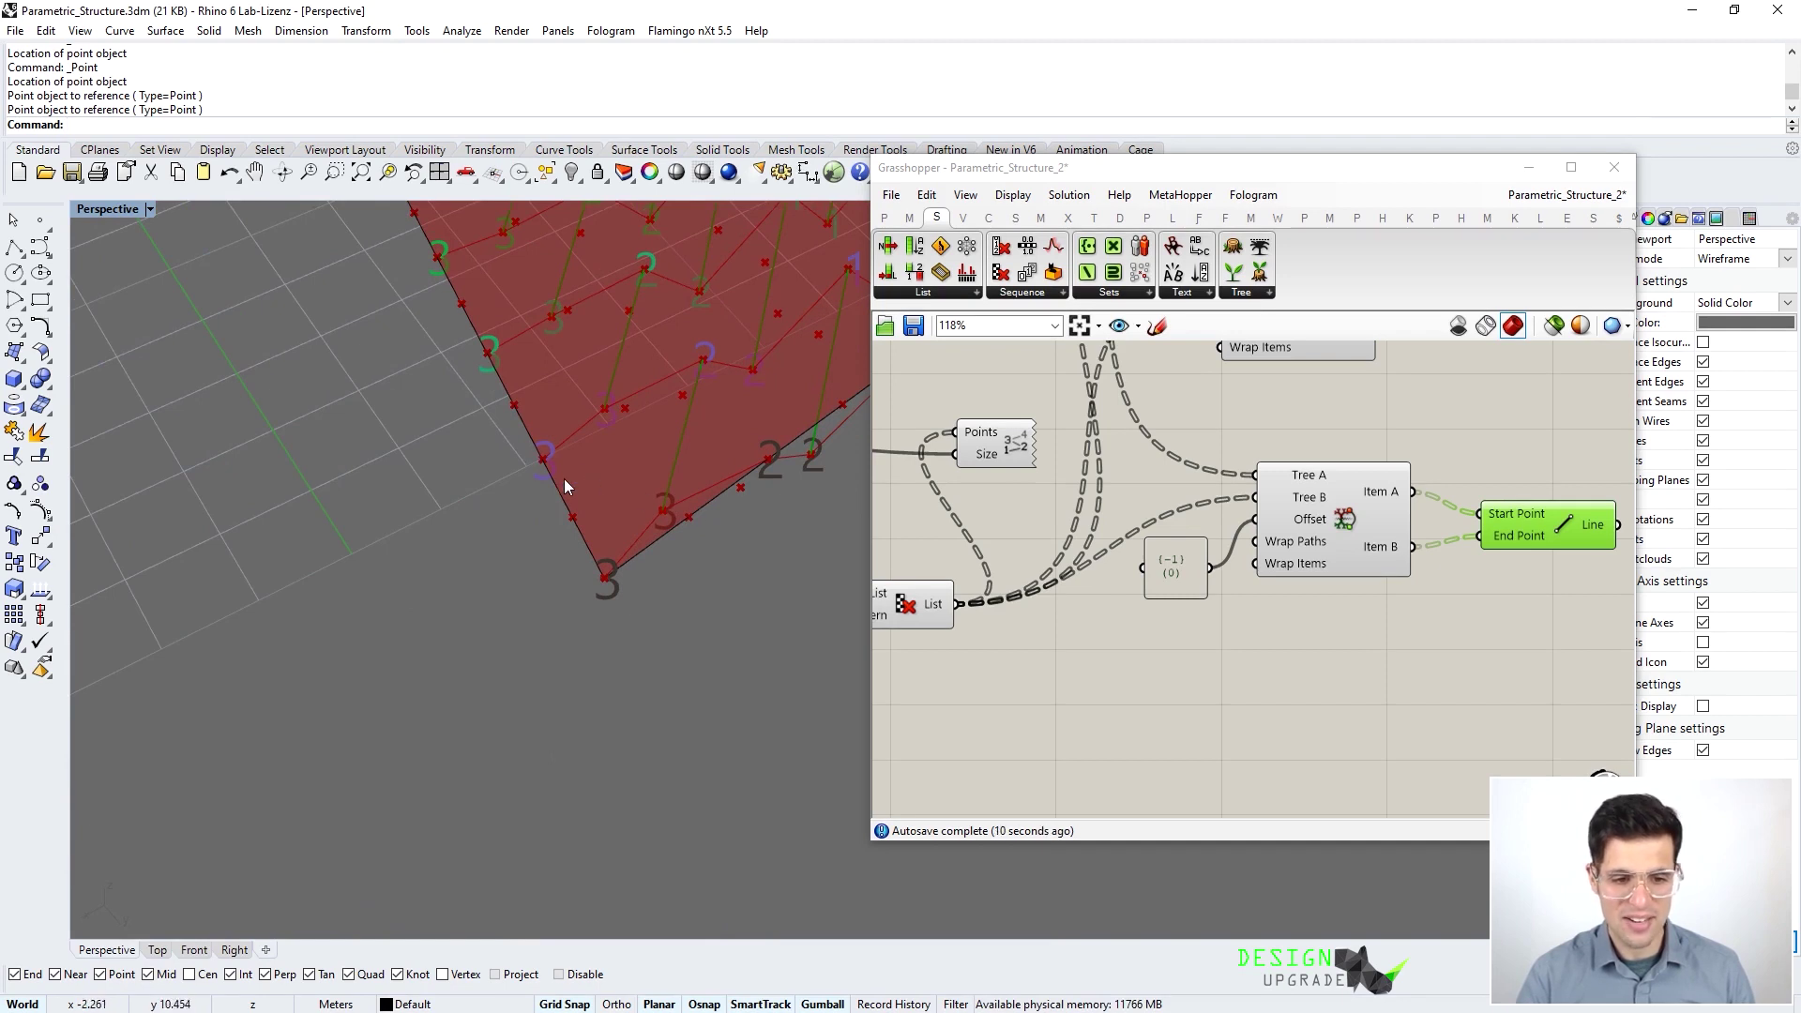
Copy the topmost Relative Items, offset panel and Line group and place the copy below the lowest group
right_drag(1344, 495, 1305, 692)
scroll(1295, 672, down, 3)
right_drag(1297, 615, 1265, 703)
drag(1355, 625, 1165, 546)
right_drag(1165, 544, 1237, 472)
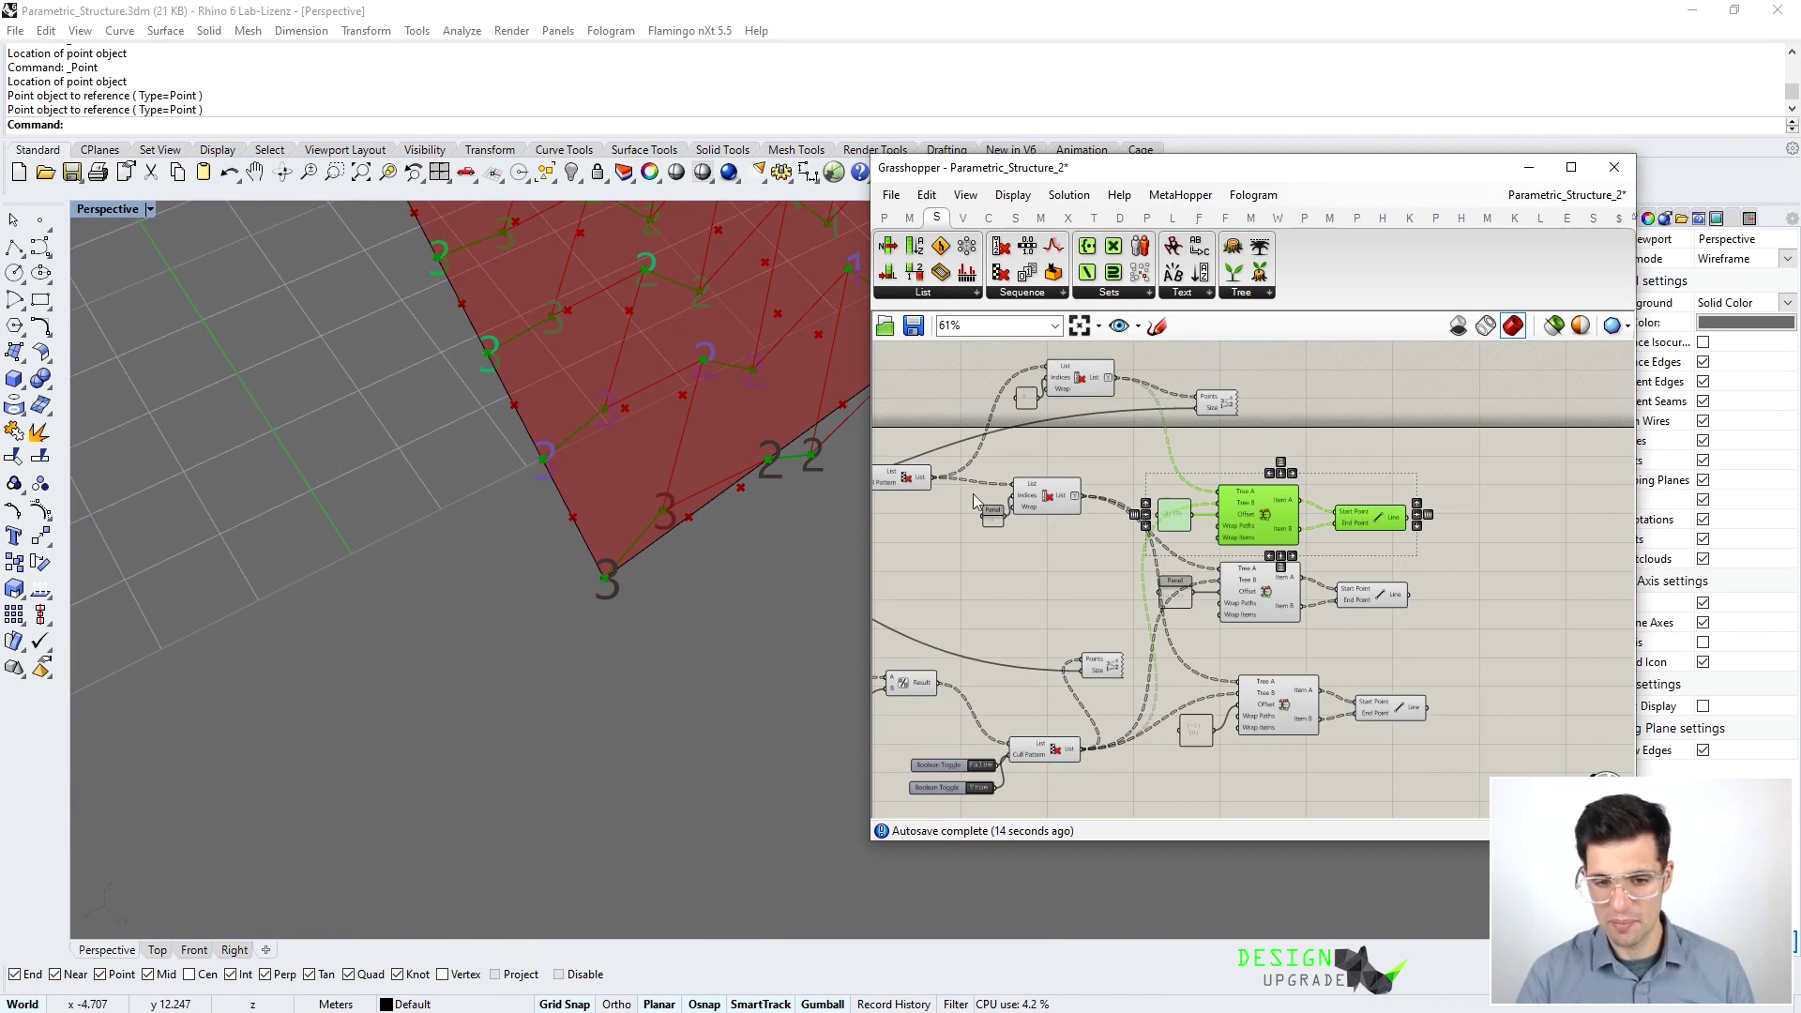
right_drag(1295, 595, 1299, 417)
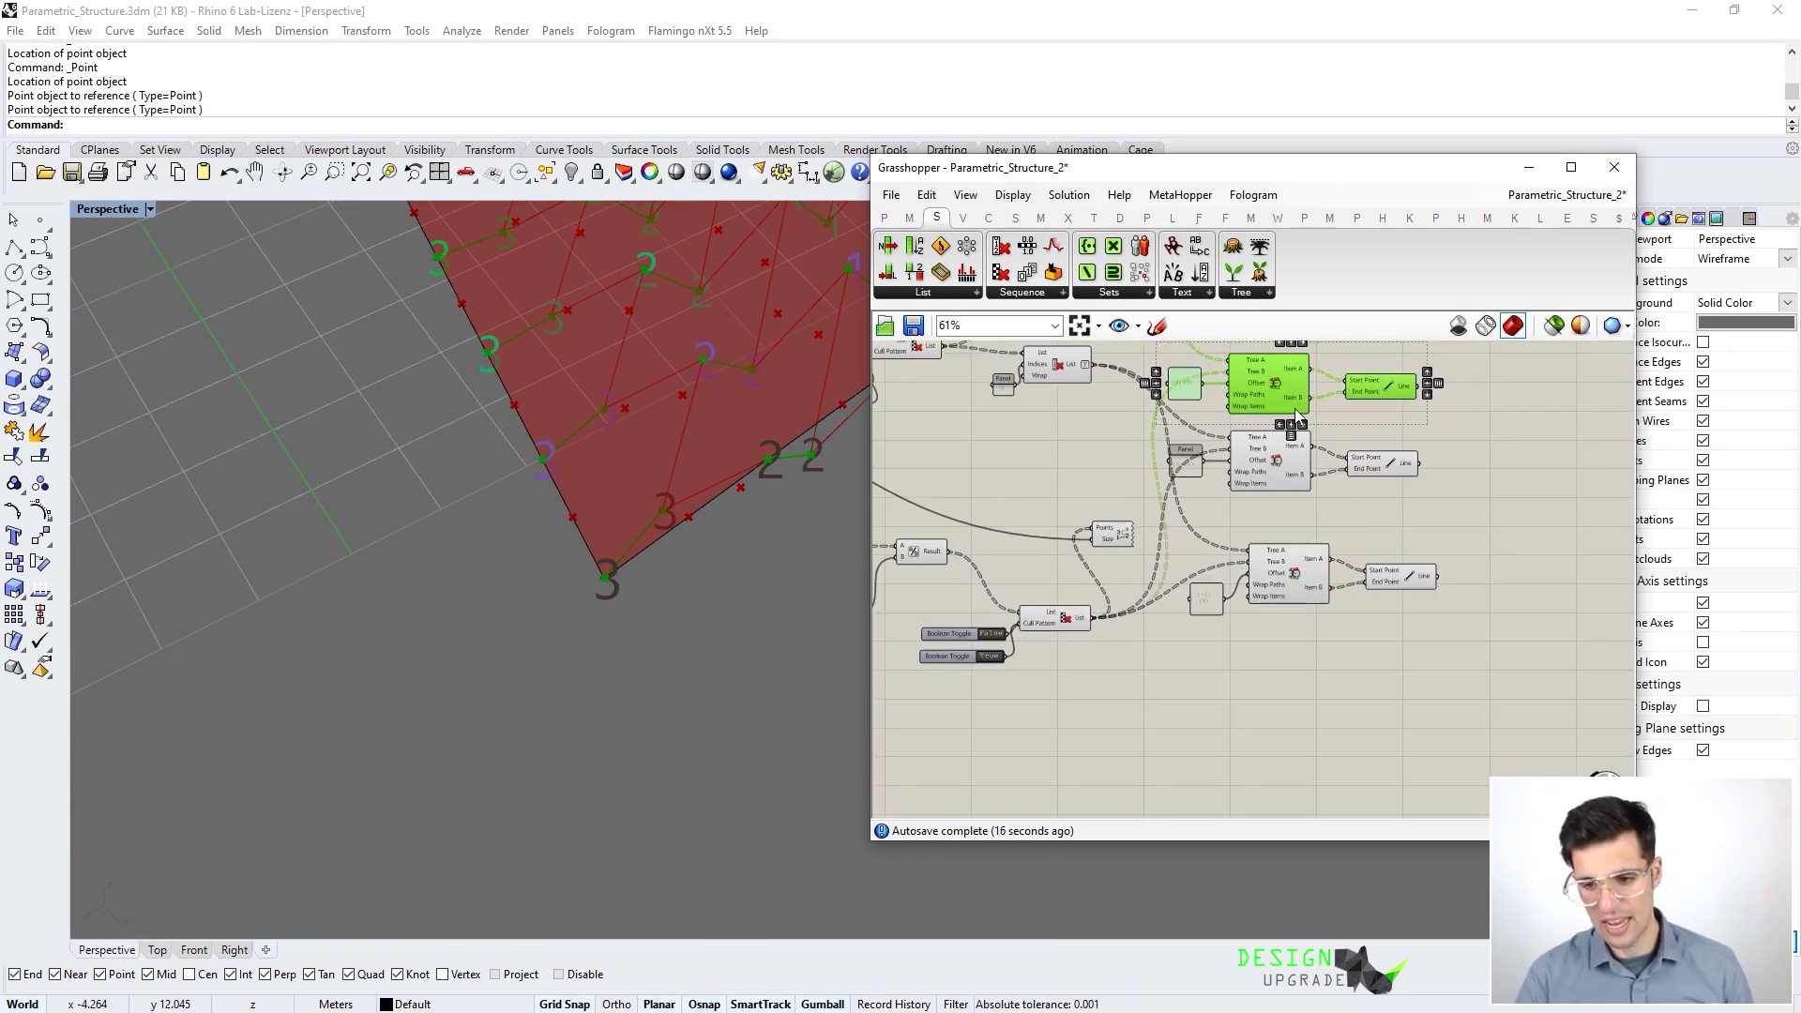
drag(1257, 390, 1274, 657)
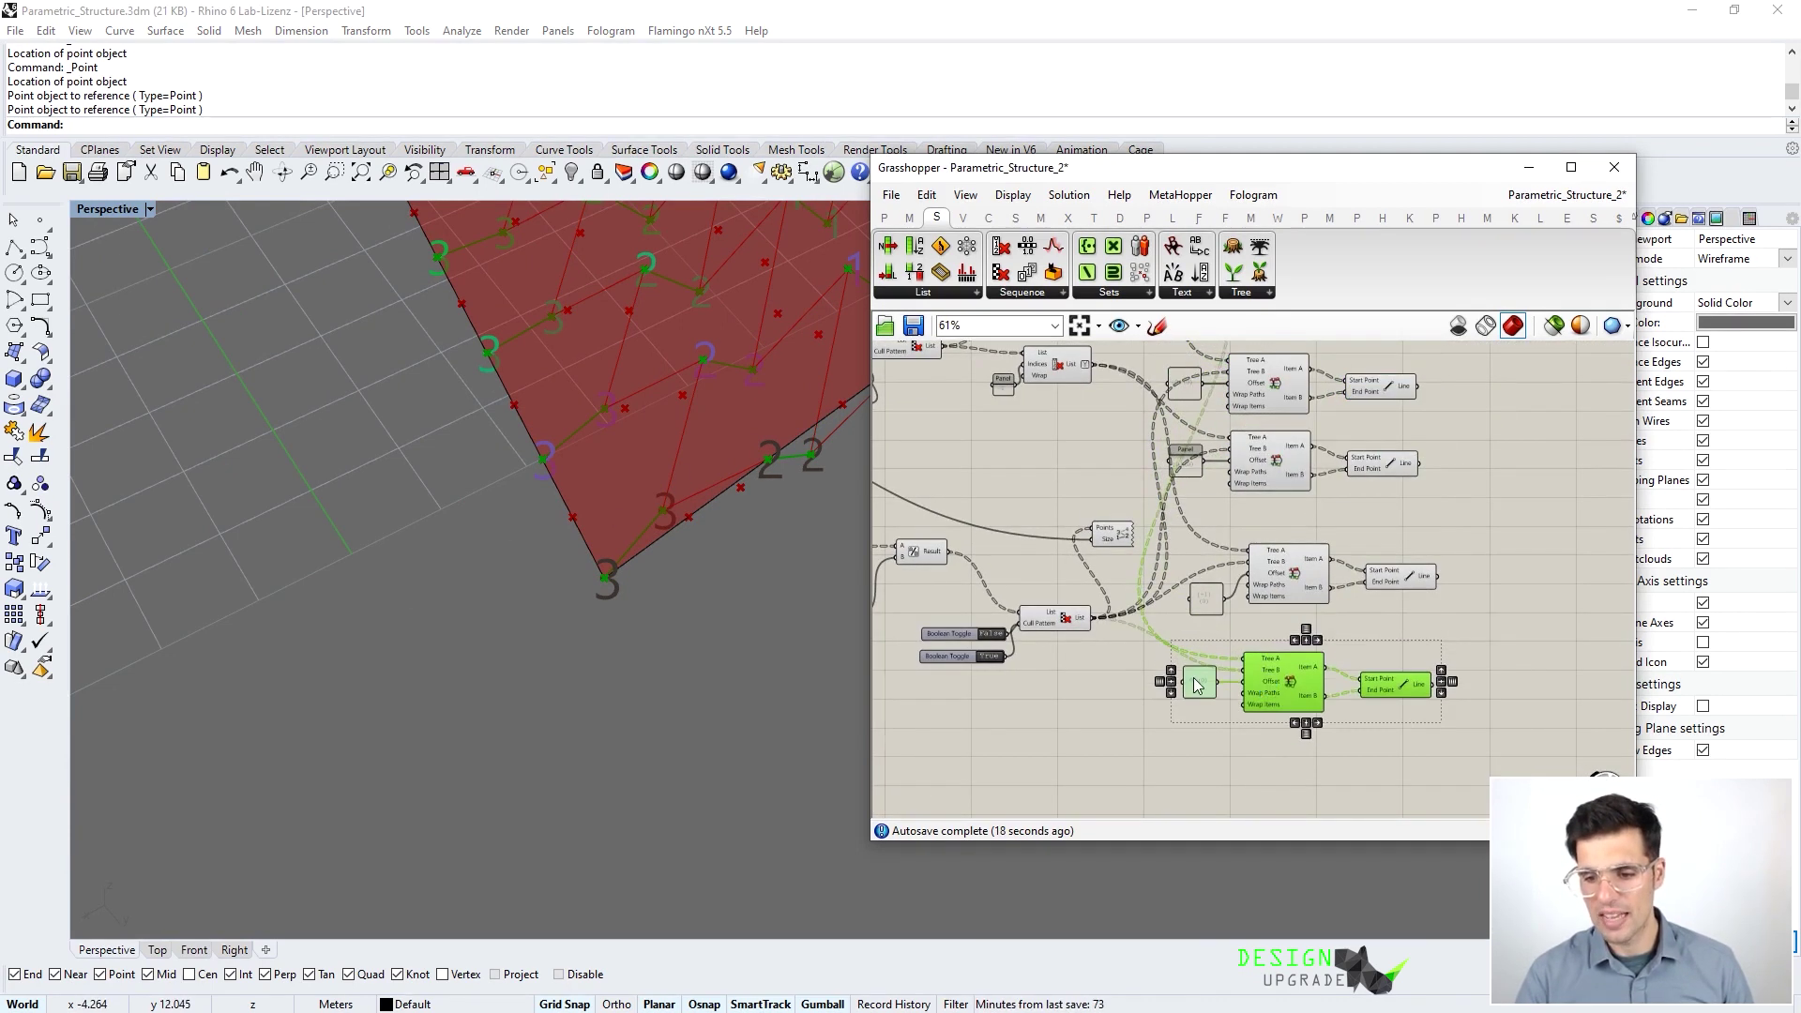
Change the copied group's offset panel content to {-1}(0) and check the resulting lines in the model
scroll(1218, 701, up, 5)
right_drag(1257, 727, 1196, 701)
click(1196, 702)
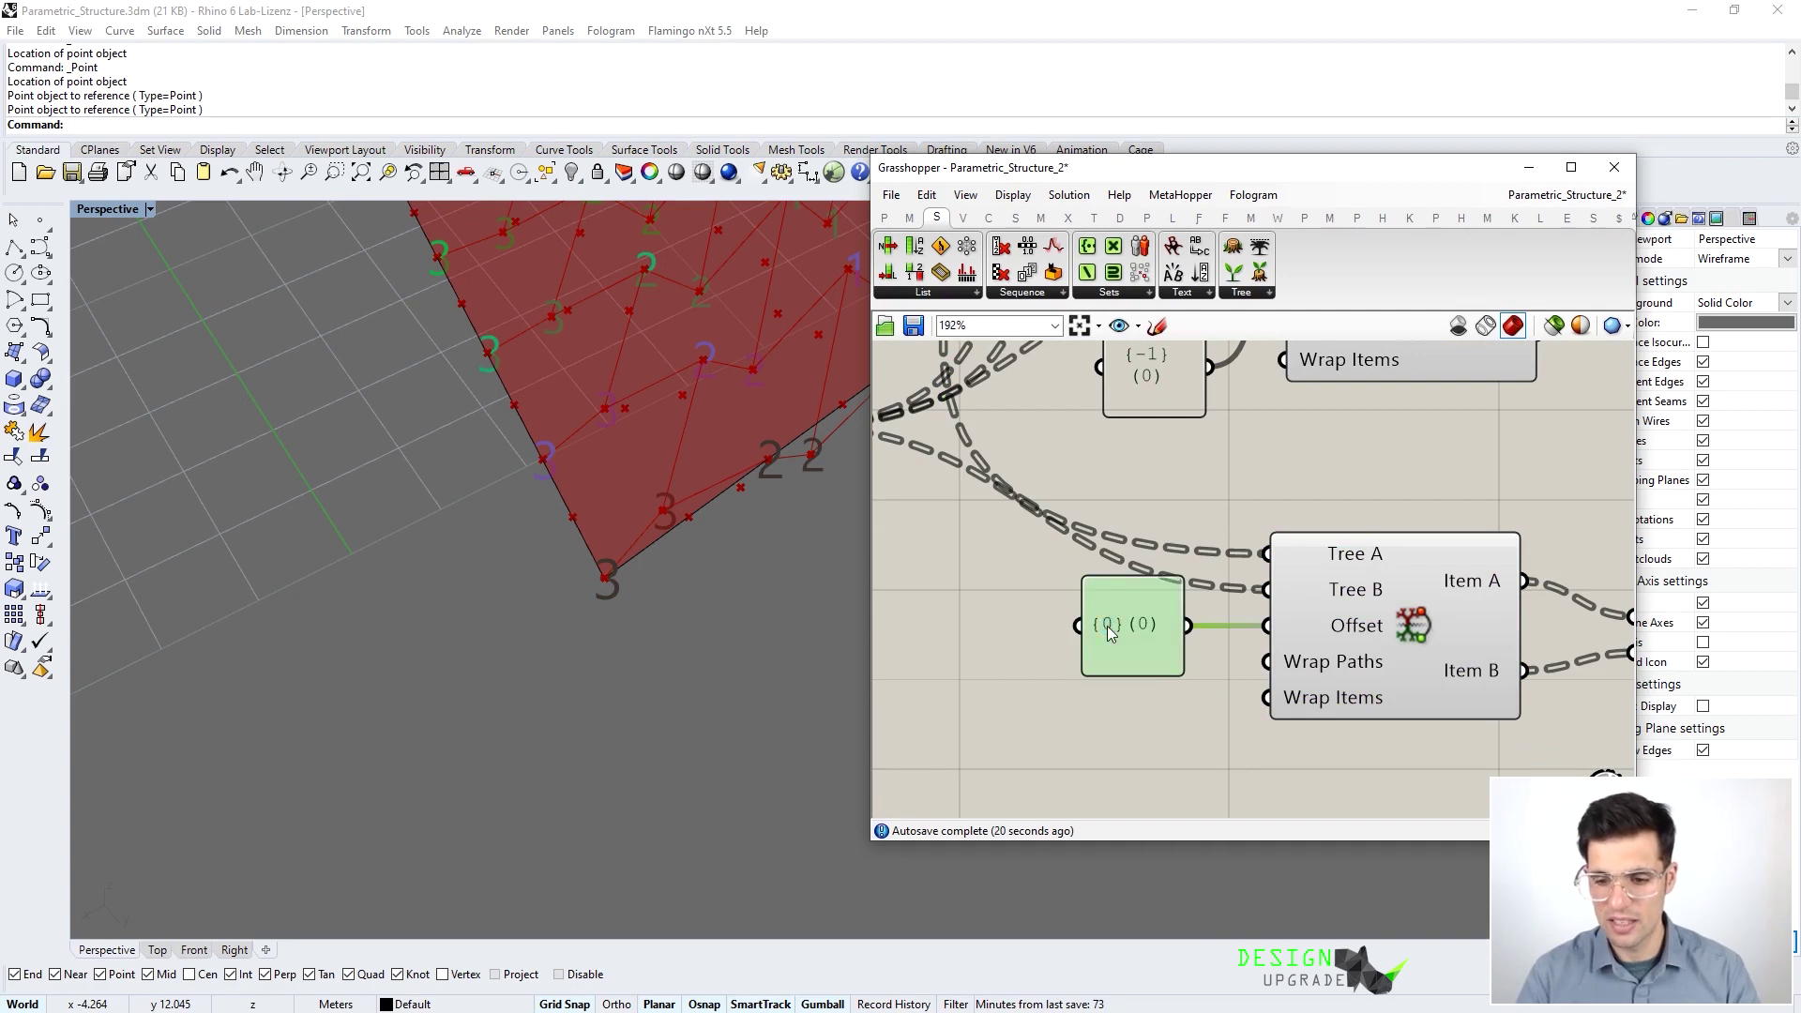
double_click(1107, 626)
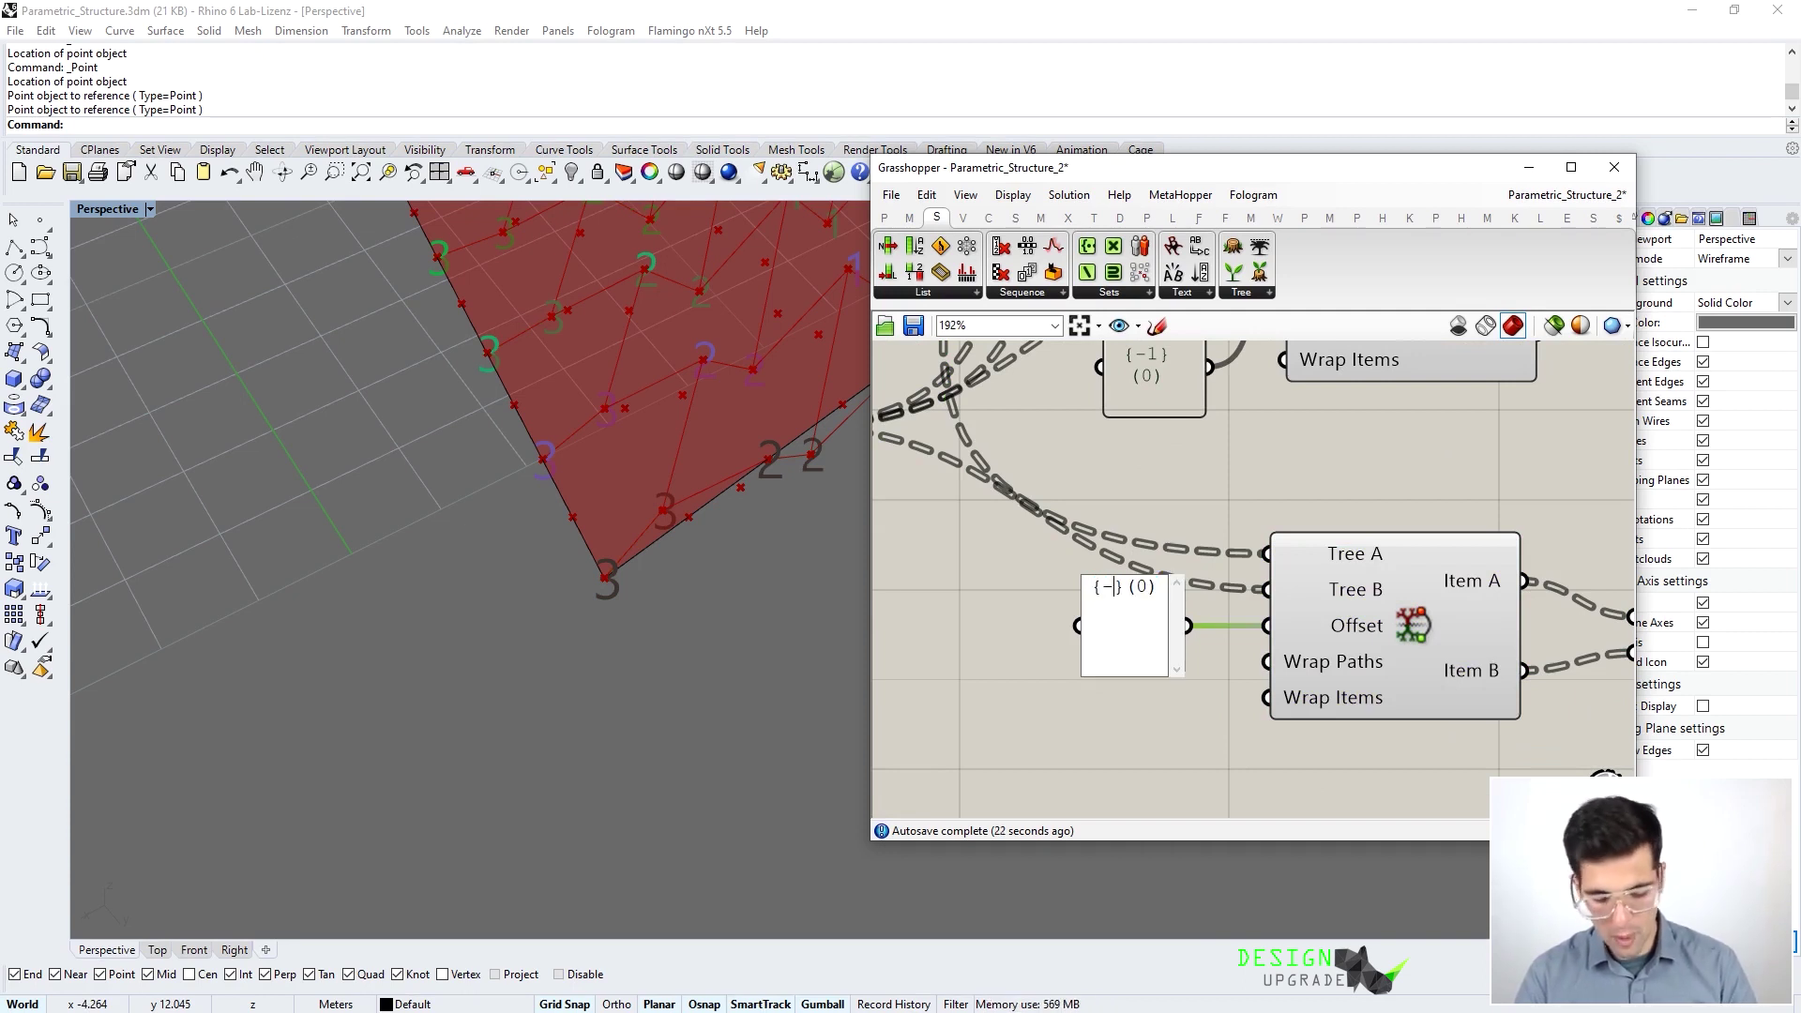
click(1355, 487)
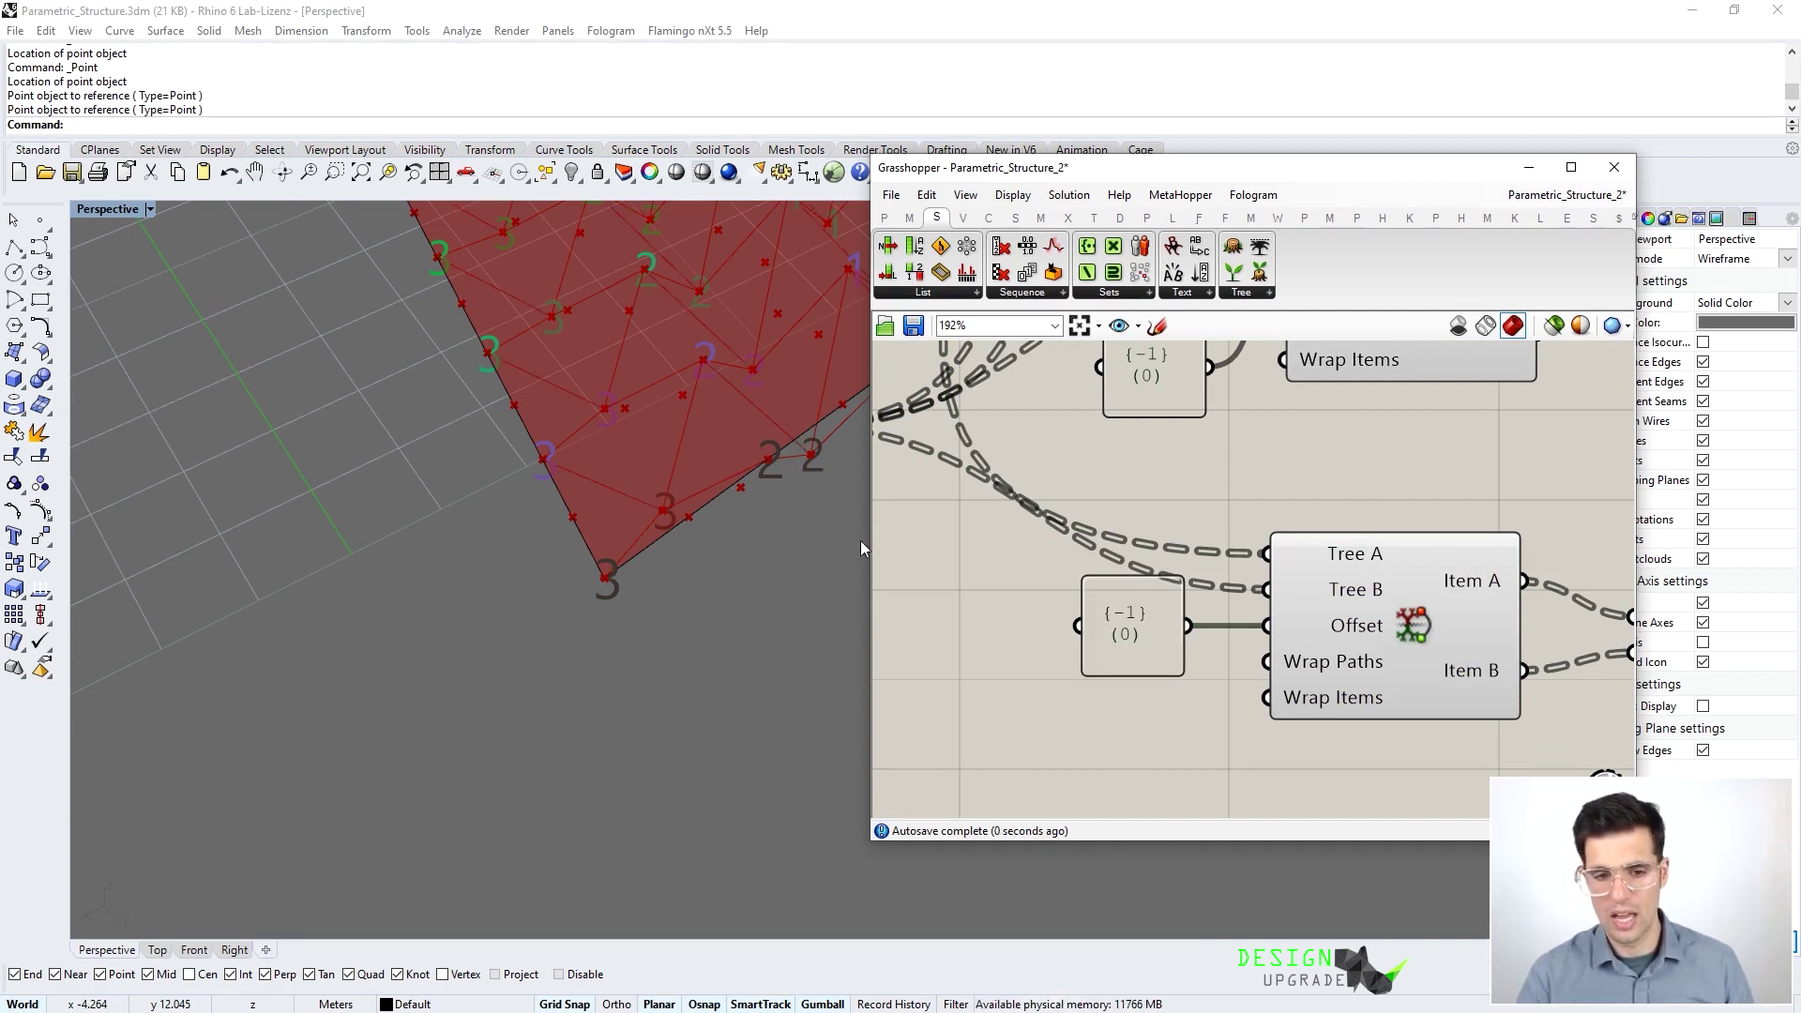
mouse_move(859, 541)
right_down()
mouse_move(664, 475)
mouse_move(689, 487)
mouse_move(809, 441)
mouse_move(442, 763)
mouse_move(548, 672)
mouse_move(281, 677)
mouse_move(562, 695)
mouse_move(523, 784)
mouse_move(463, 824)
mouse_move(382, 791)
mouse_move(830, 532)
right_up()
right_drag(203, 618, 239, 582)
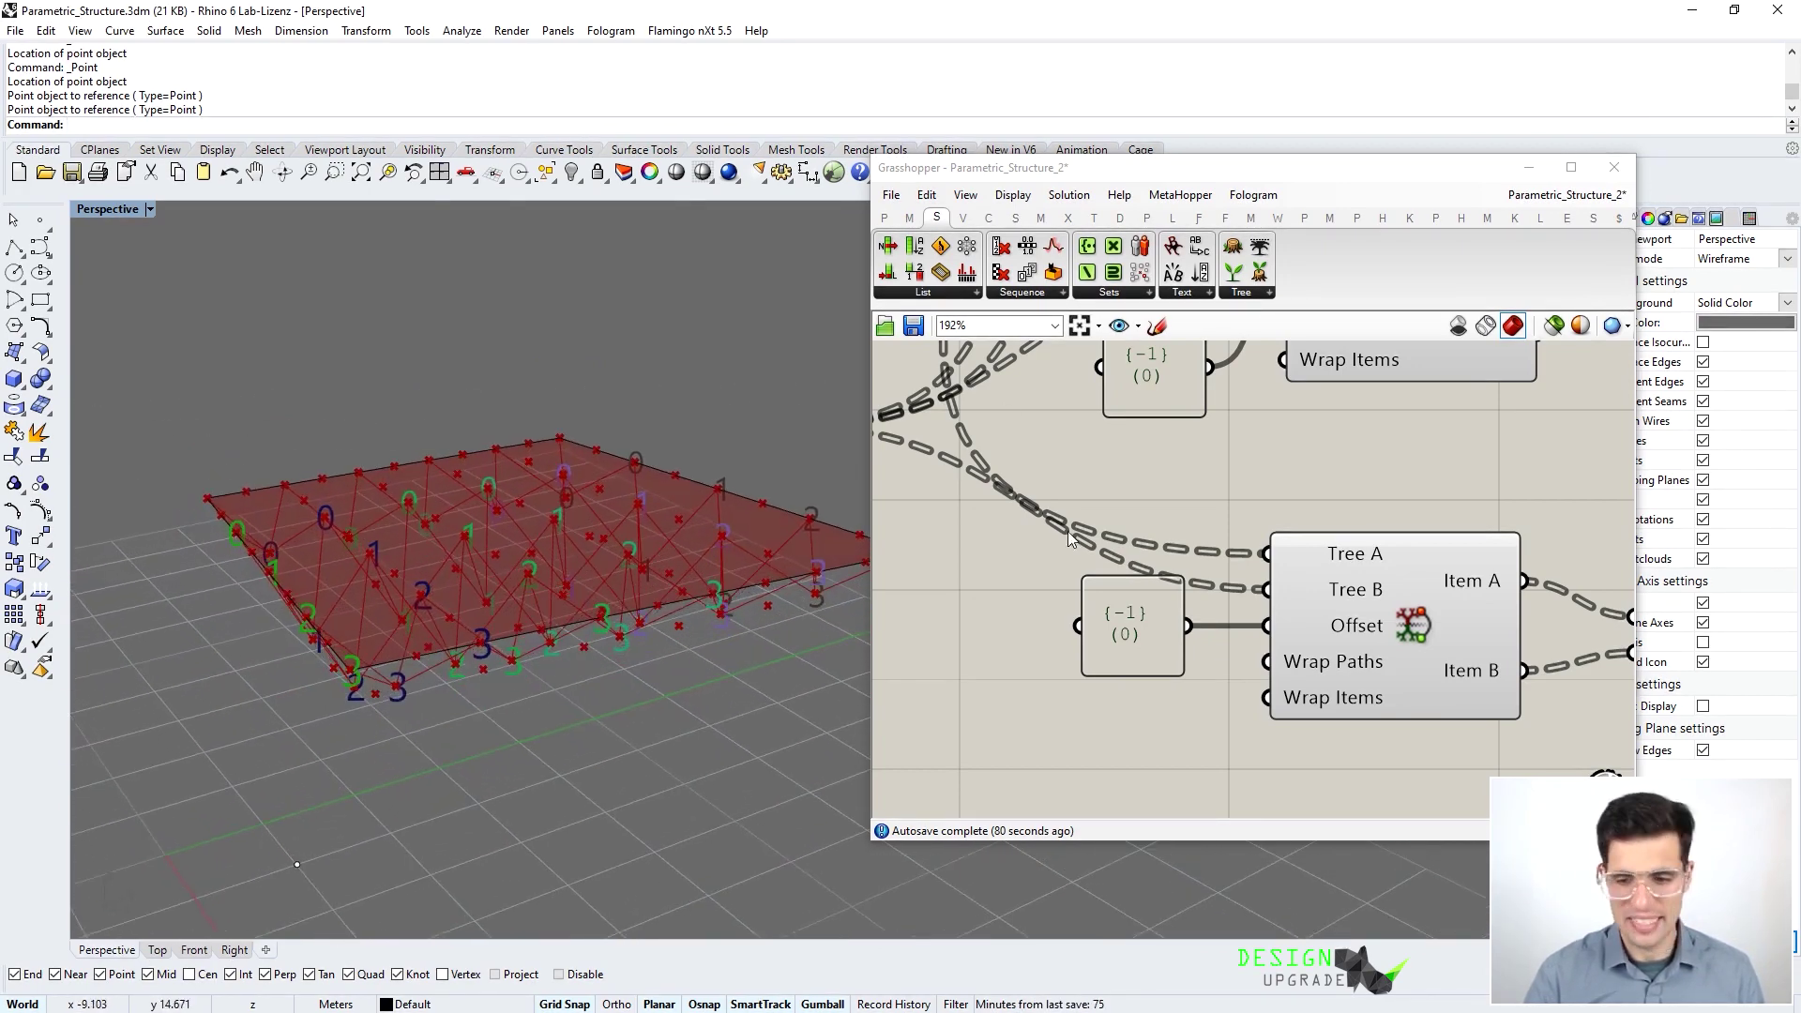
Examine the lower layer of points from the second Cull Pattern and how their branches are ordered in the model
scroll(1141, 560, down, 5)
right_drag(1135, 553, 1277, 748)
right_drag(1186, 505, 1272, 723)
scroll(1254, 493, down, 2)
right_drag(1252, 479, 1236, 538)
scroll(1041, 553, up, 2)
drag(1043, 599, 1067, 549)
scroll(364, 586, up, 2)
right_drag(364, 586, 428, 594)
scroll(1234, 634, down, 2)
right_drag(1159, 684, 1195, 532)
scroll(1083, 713, up, 2)
right_drag(1083, 713, 989, 682)
click(1283, 703)
right_drag(245, 798, 758, 720)
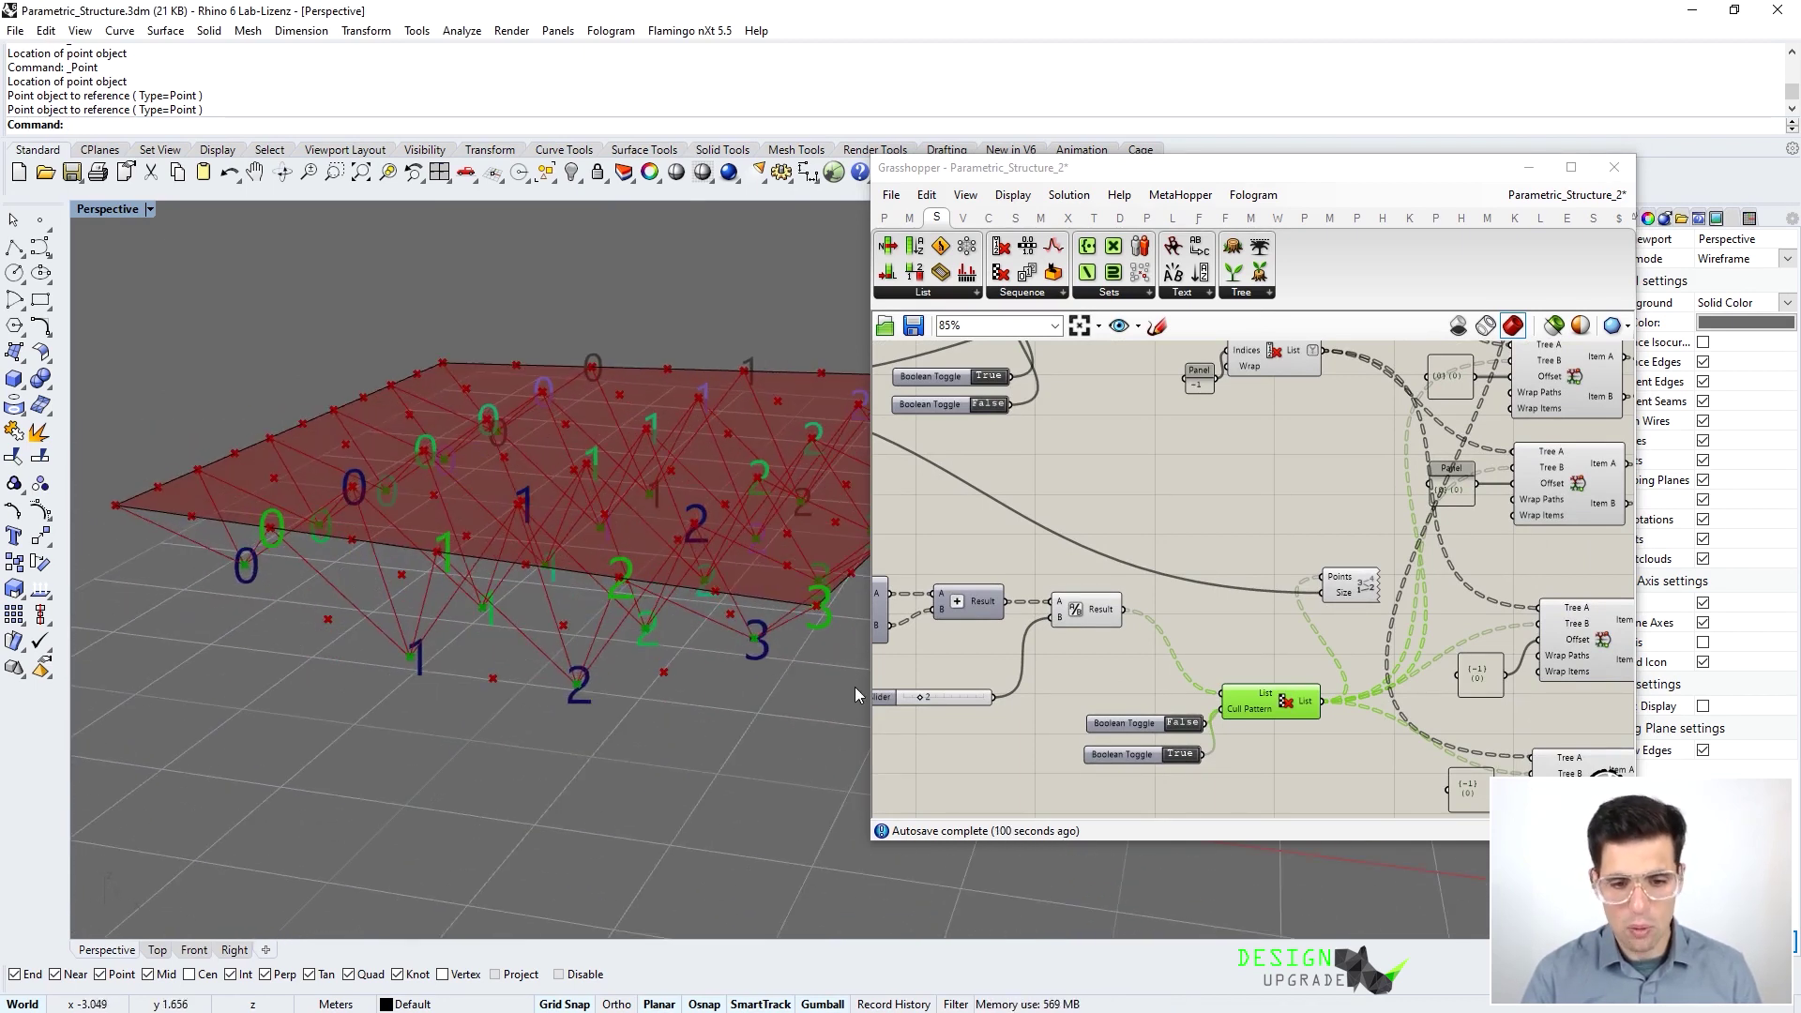
right_drag(740, 656, 761, 542)
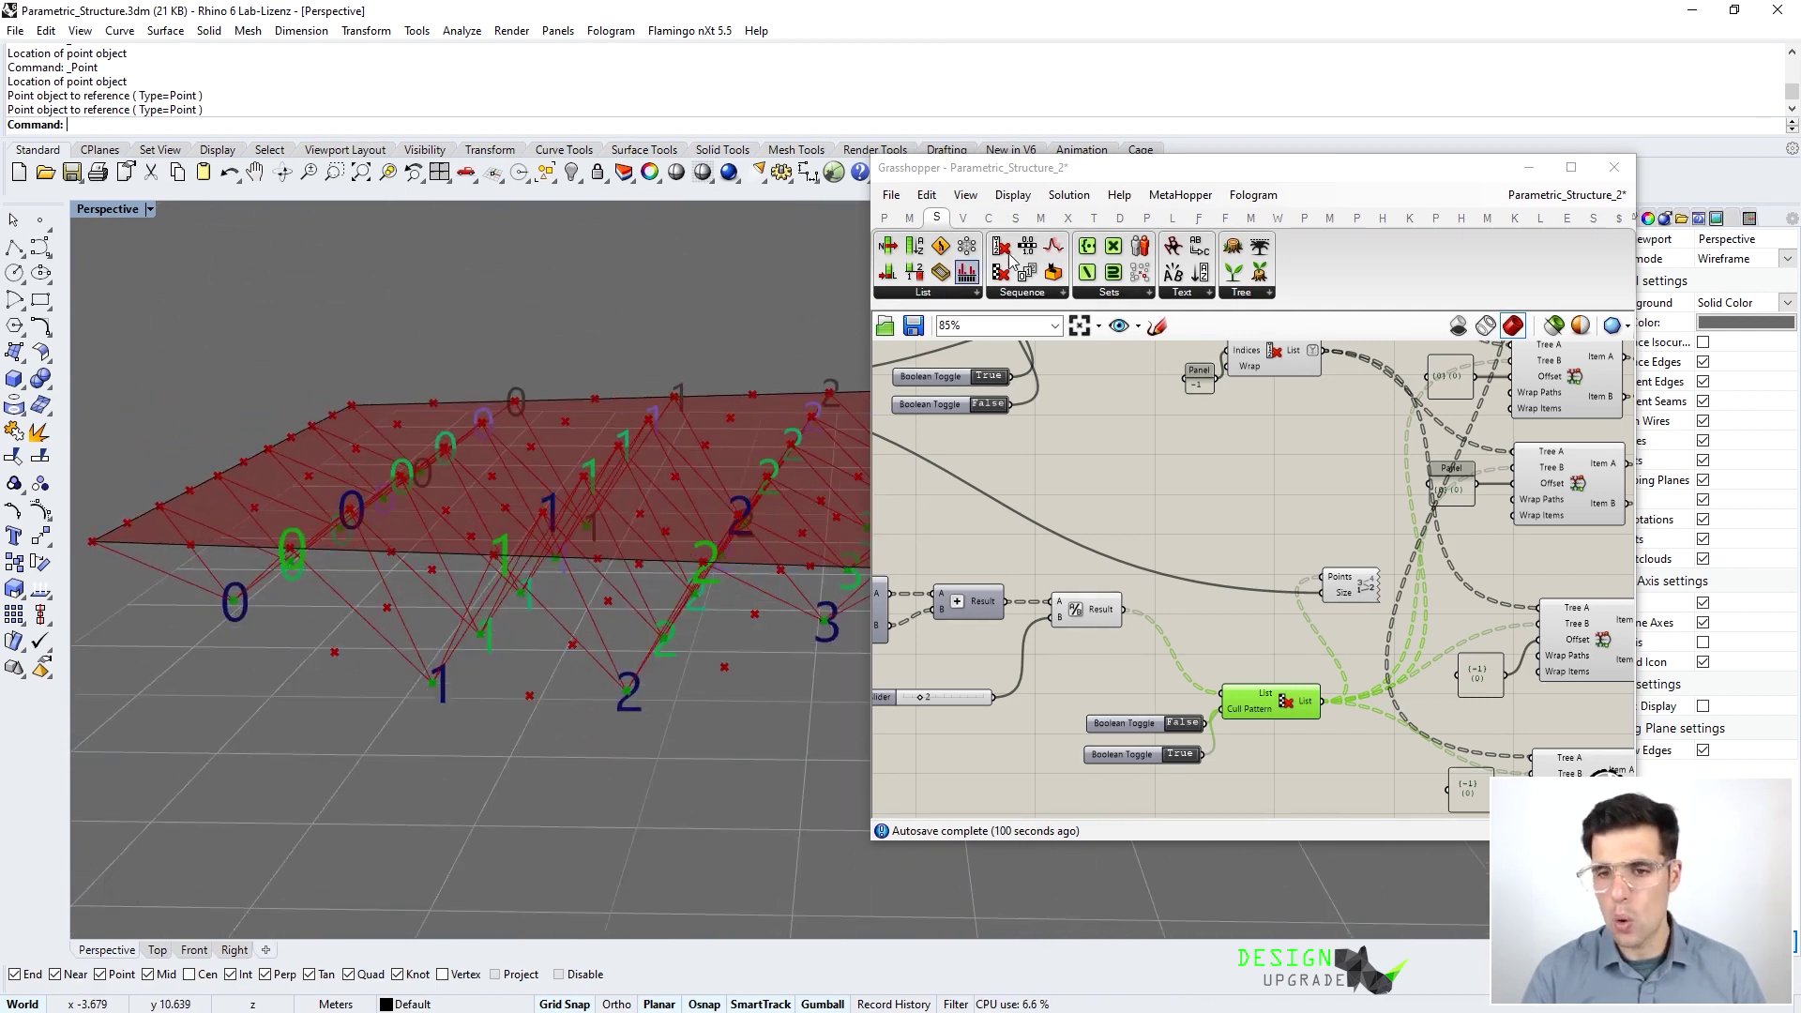
Add a Relative Item component below the groups and wire the lower Cull Pattern's List output into its Tree input
click(1270, 294)
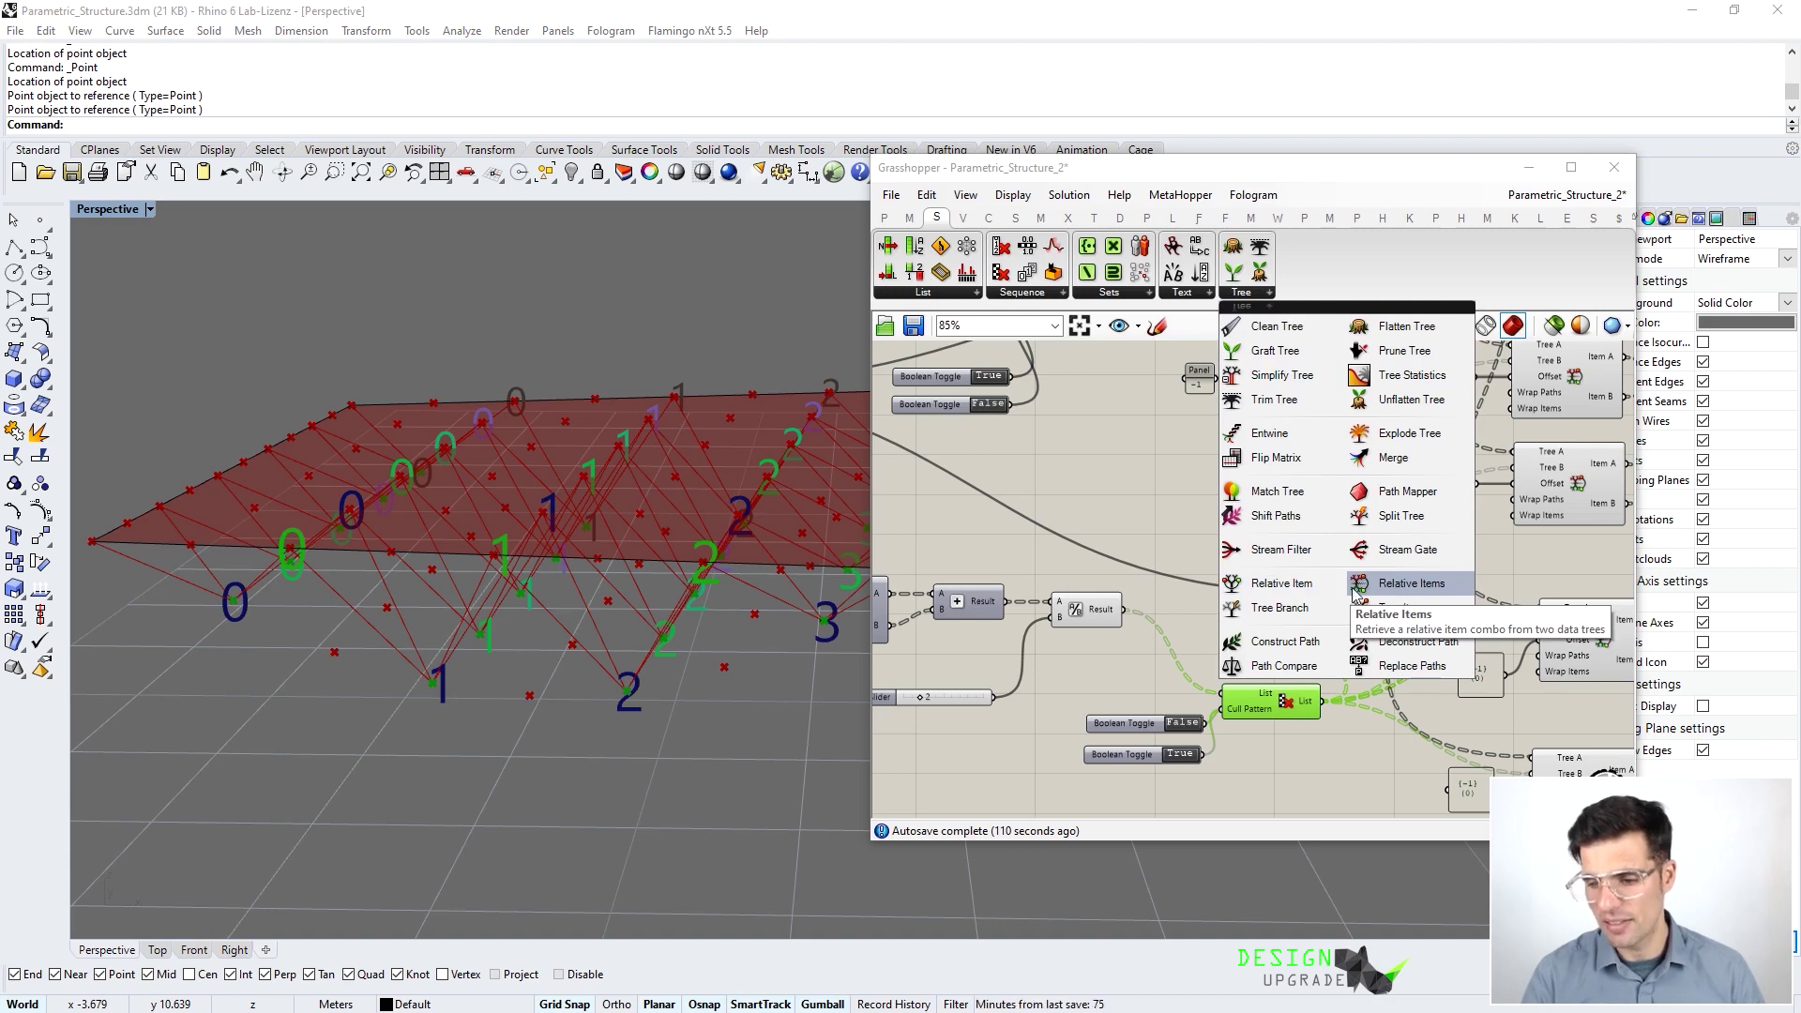
click(1304, 766)
right_drag(1307, 727, 1280, 459)
drag(1282, 500, 1437, 630)
drag(1296, 434, 1392, 620)
Add a panel beside the Relative Item component containing the offset {0}(1)
double_click(1306, 623)
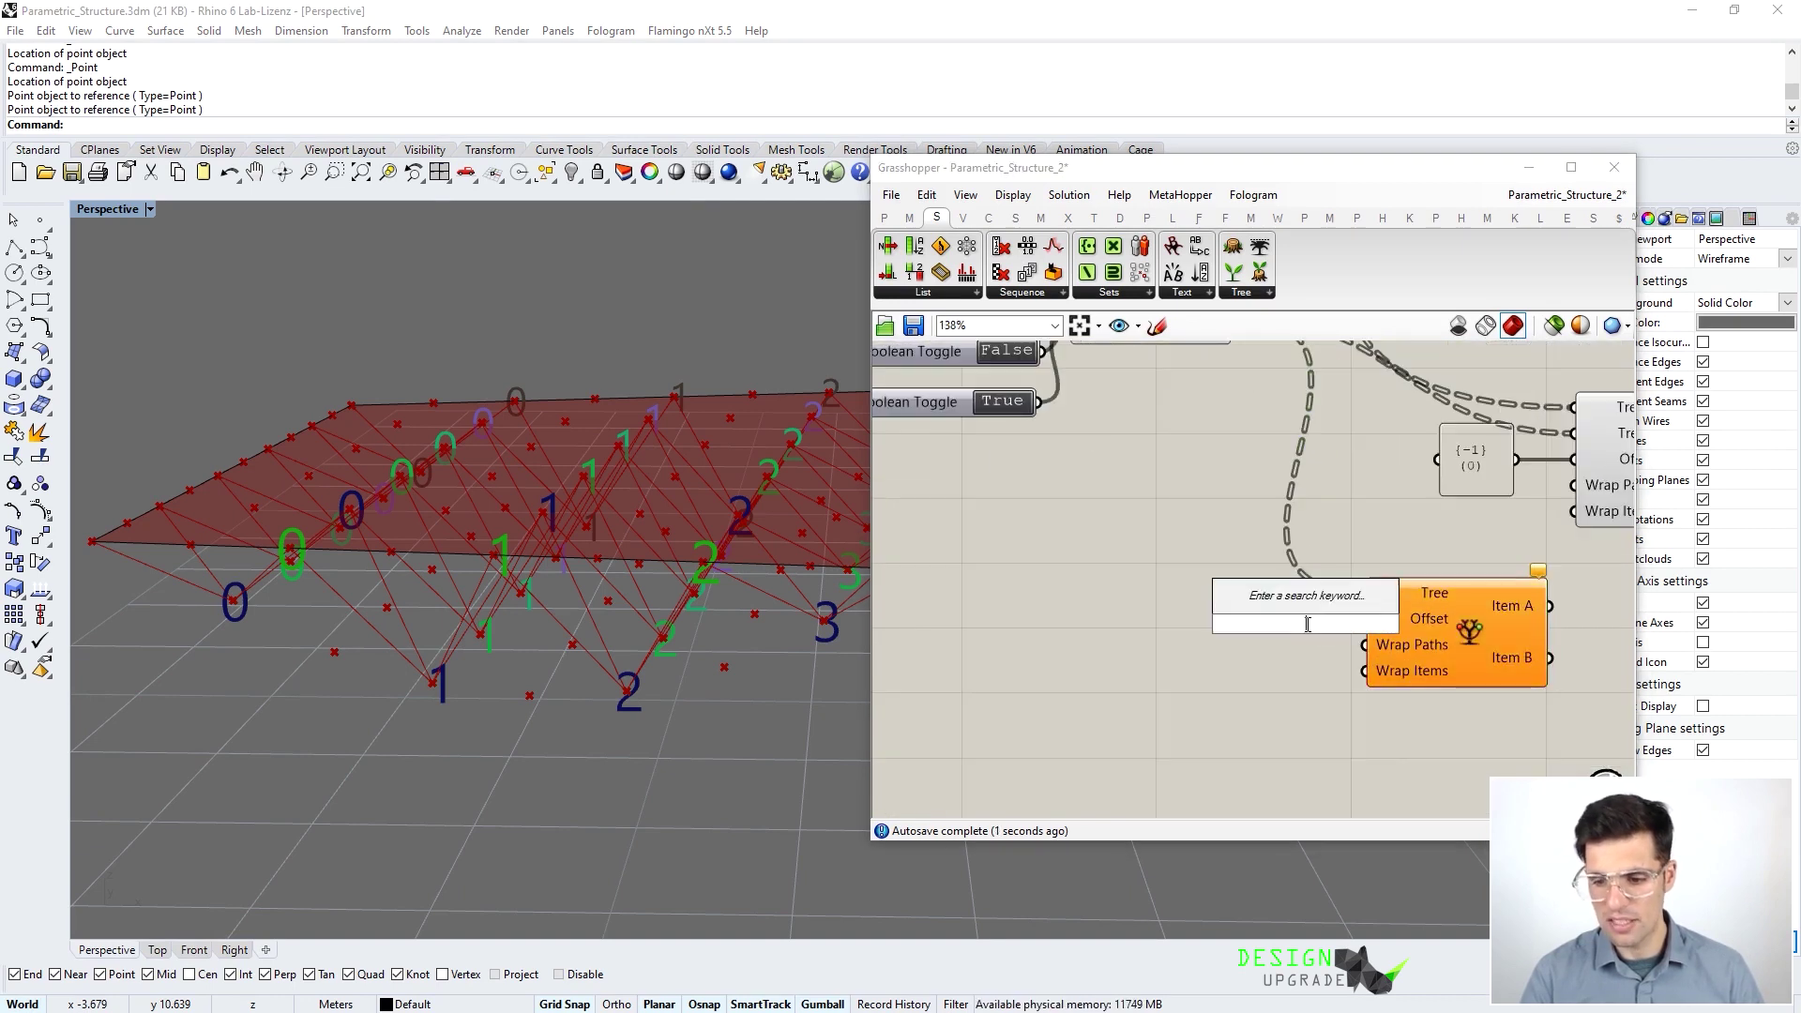
text(Panel)
key(Return)
double_click(1309, 628)
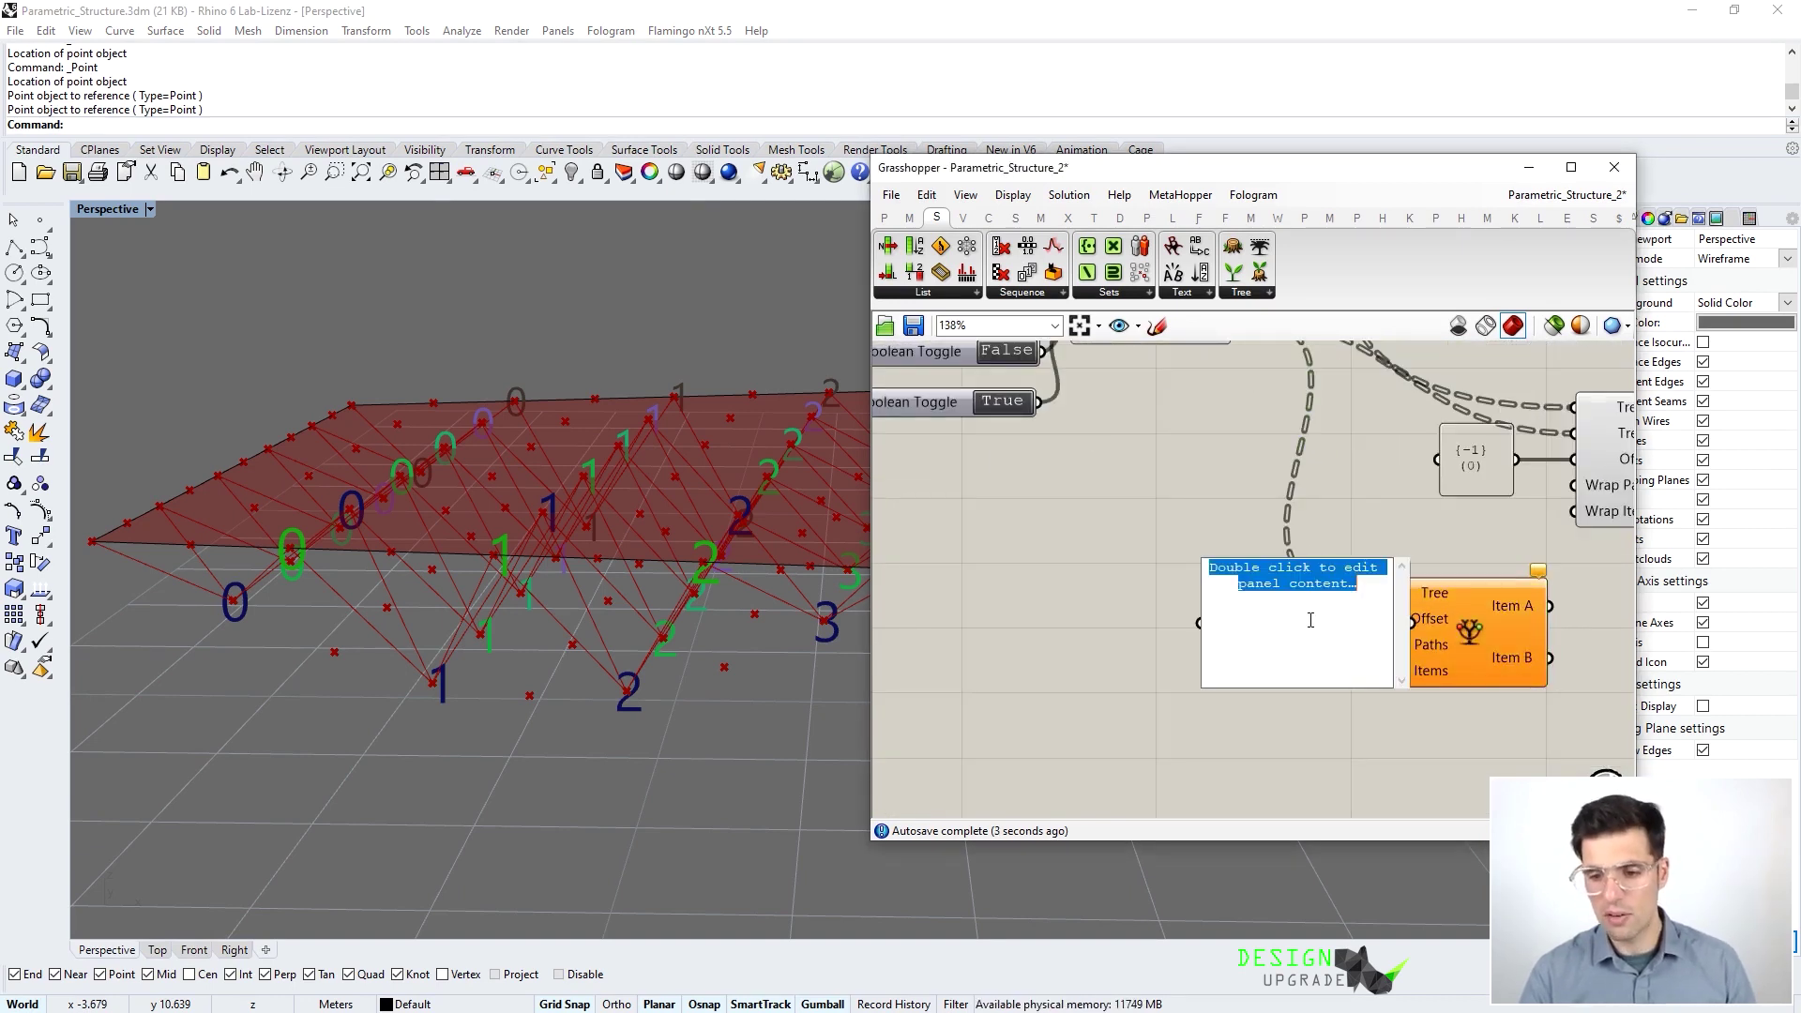
text({0}{1)
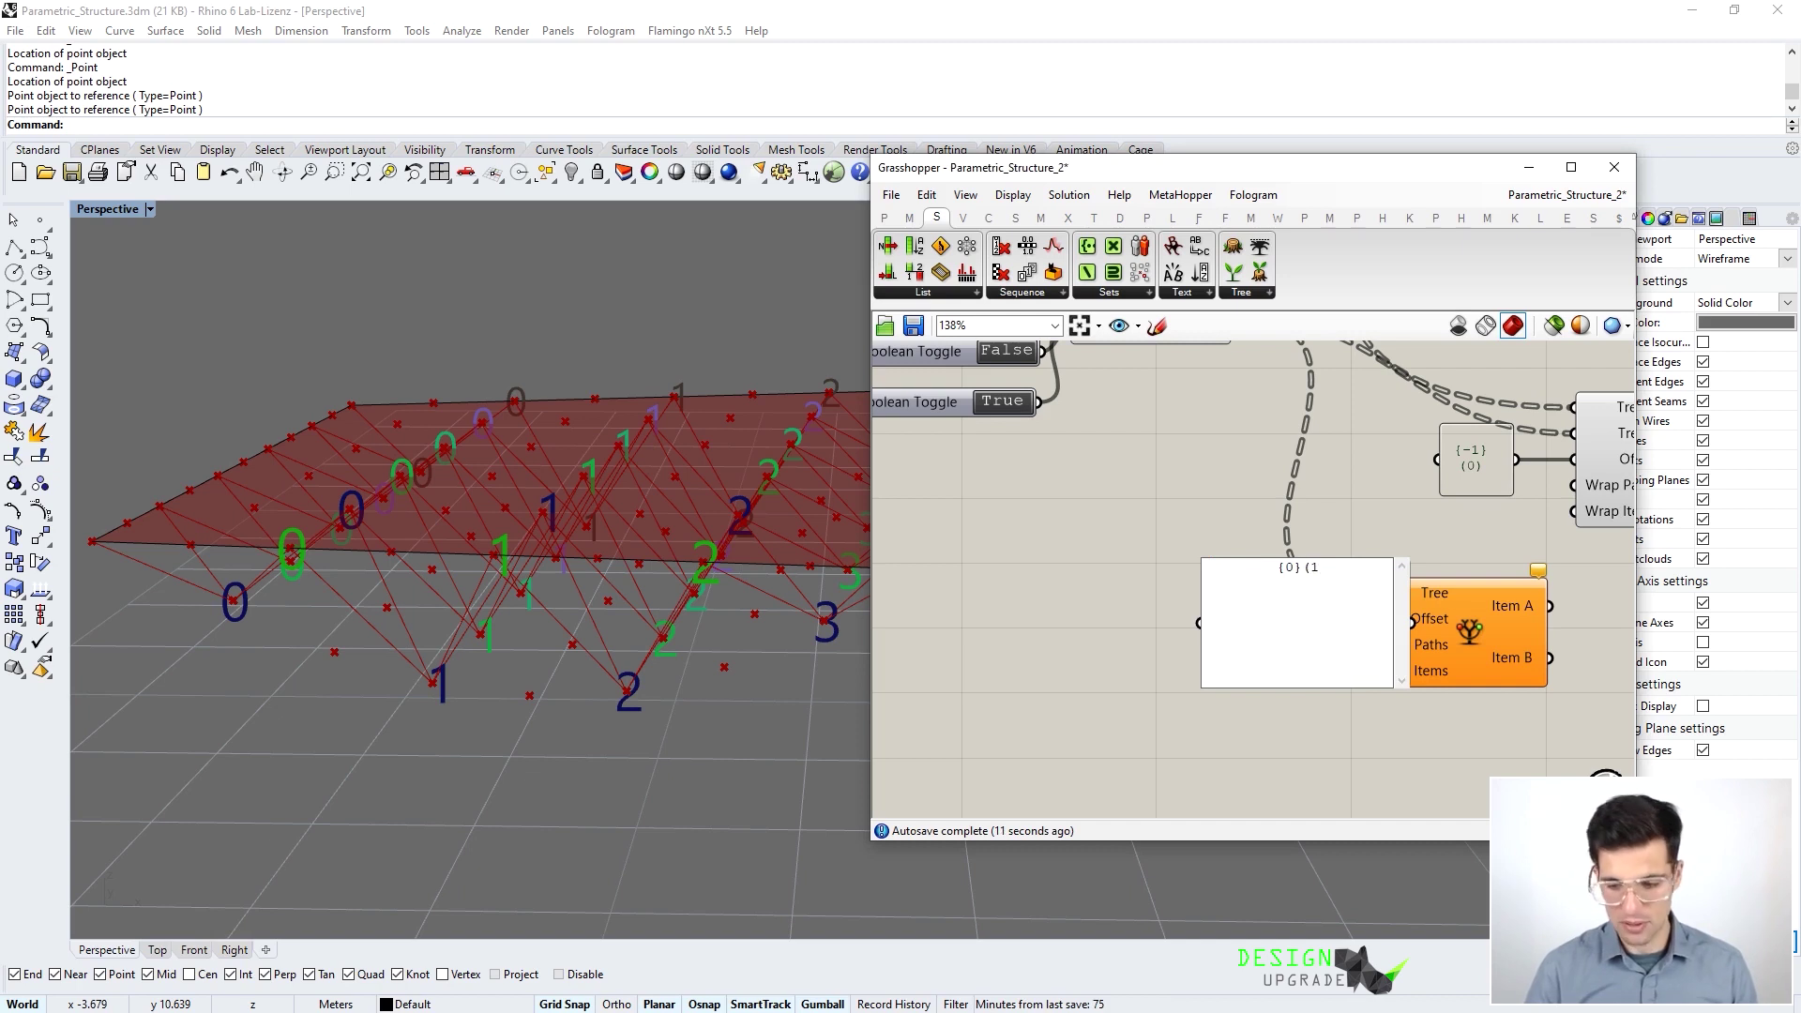
click(1232, 502)
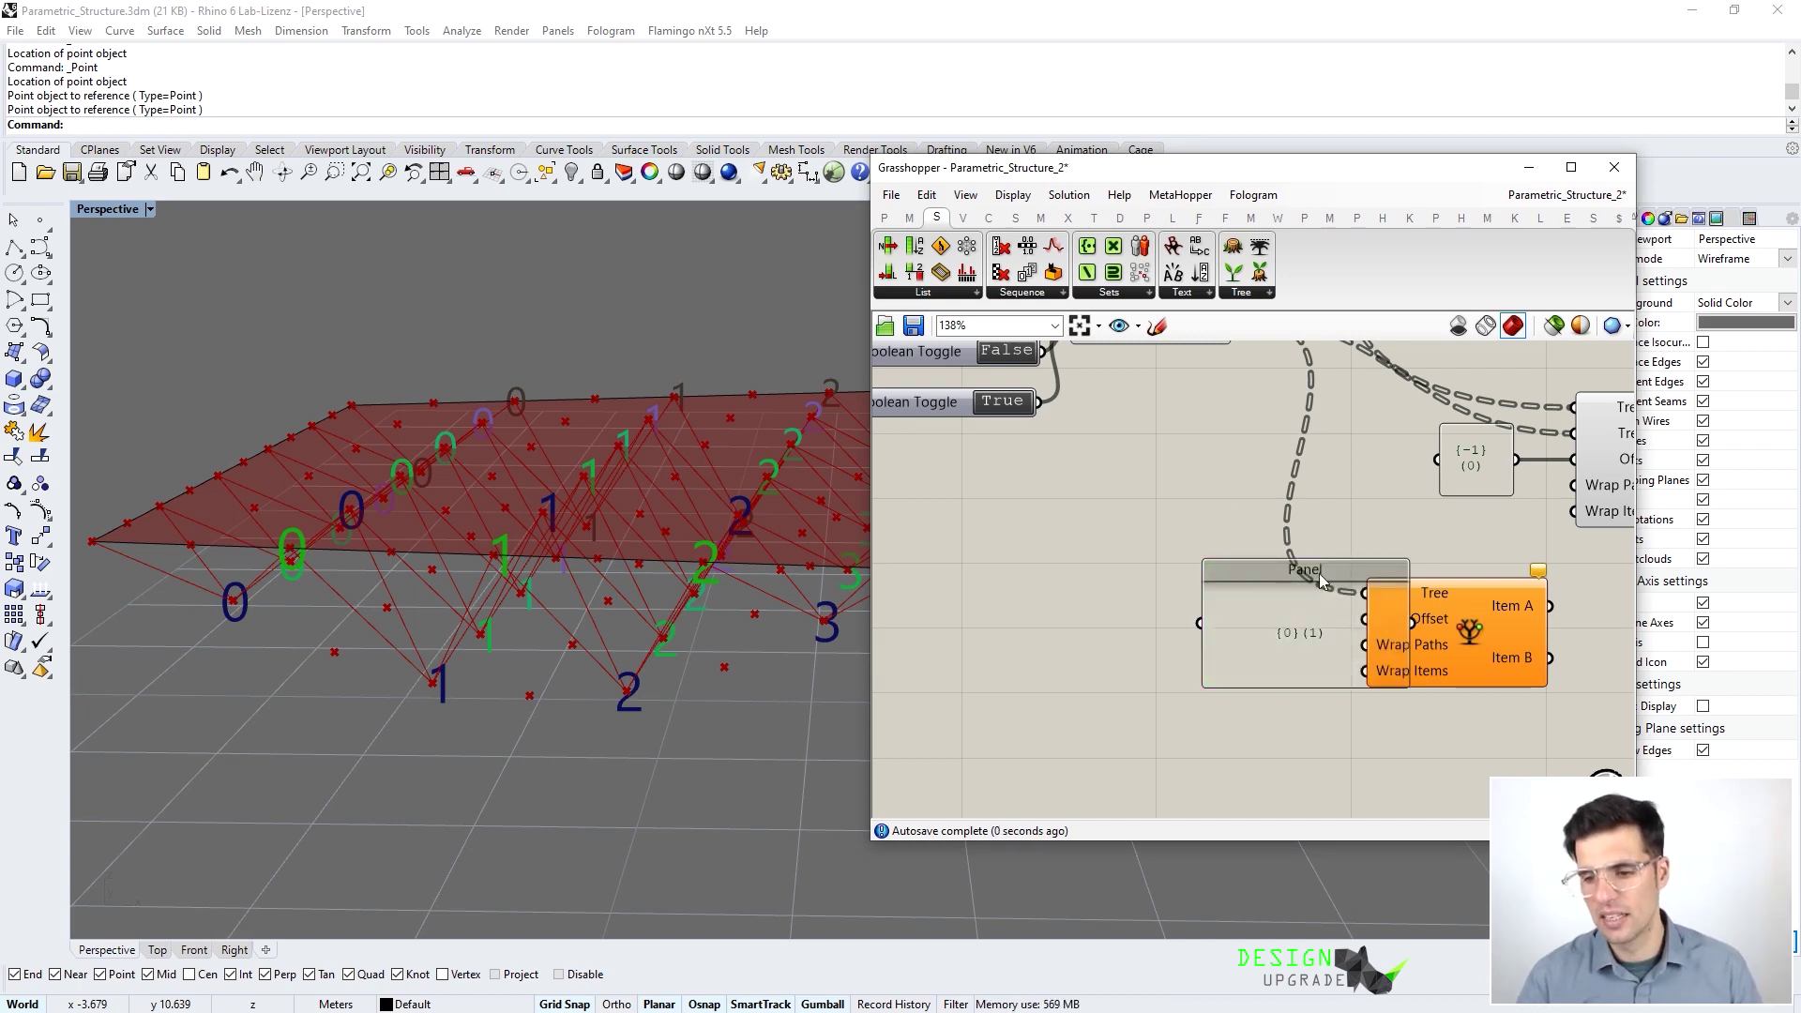
Move the {0}(1) panel clear of the Relative Item component, shrink it, and wire it into the Offset input
drag(1308, 601, 1111, 595)
drag(1204, 678, 1120, 614)
drag(1100, 598, 1213, 613)
drag(1366, 630, 1367, 629)
right_drag(1490, 607, 1313, 578)
Add a Line component with the Relative Item's Item A as Start Point and Item B as End Point
mouse_move(1341, 580)
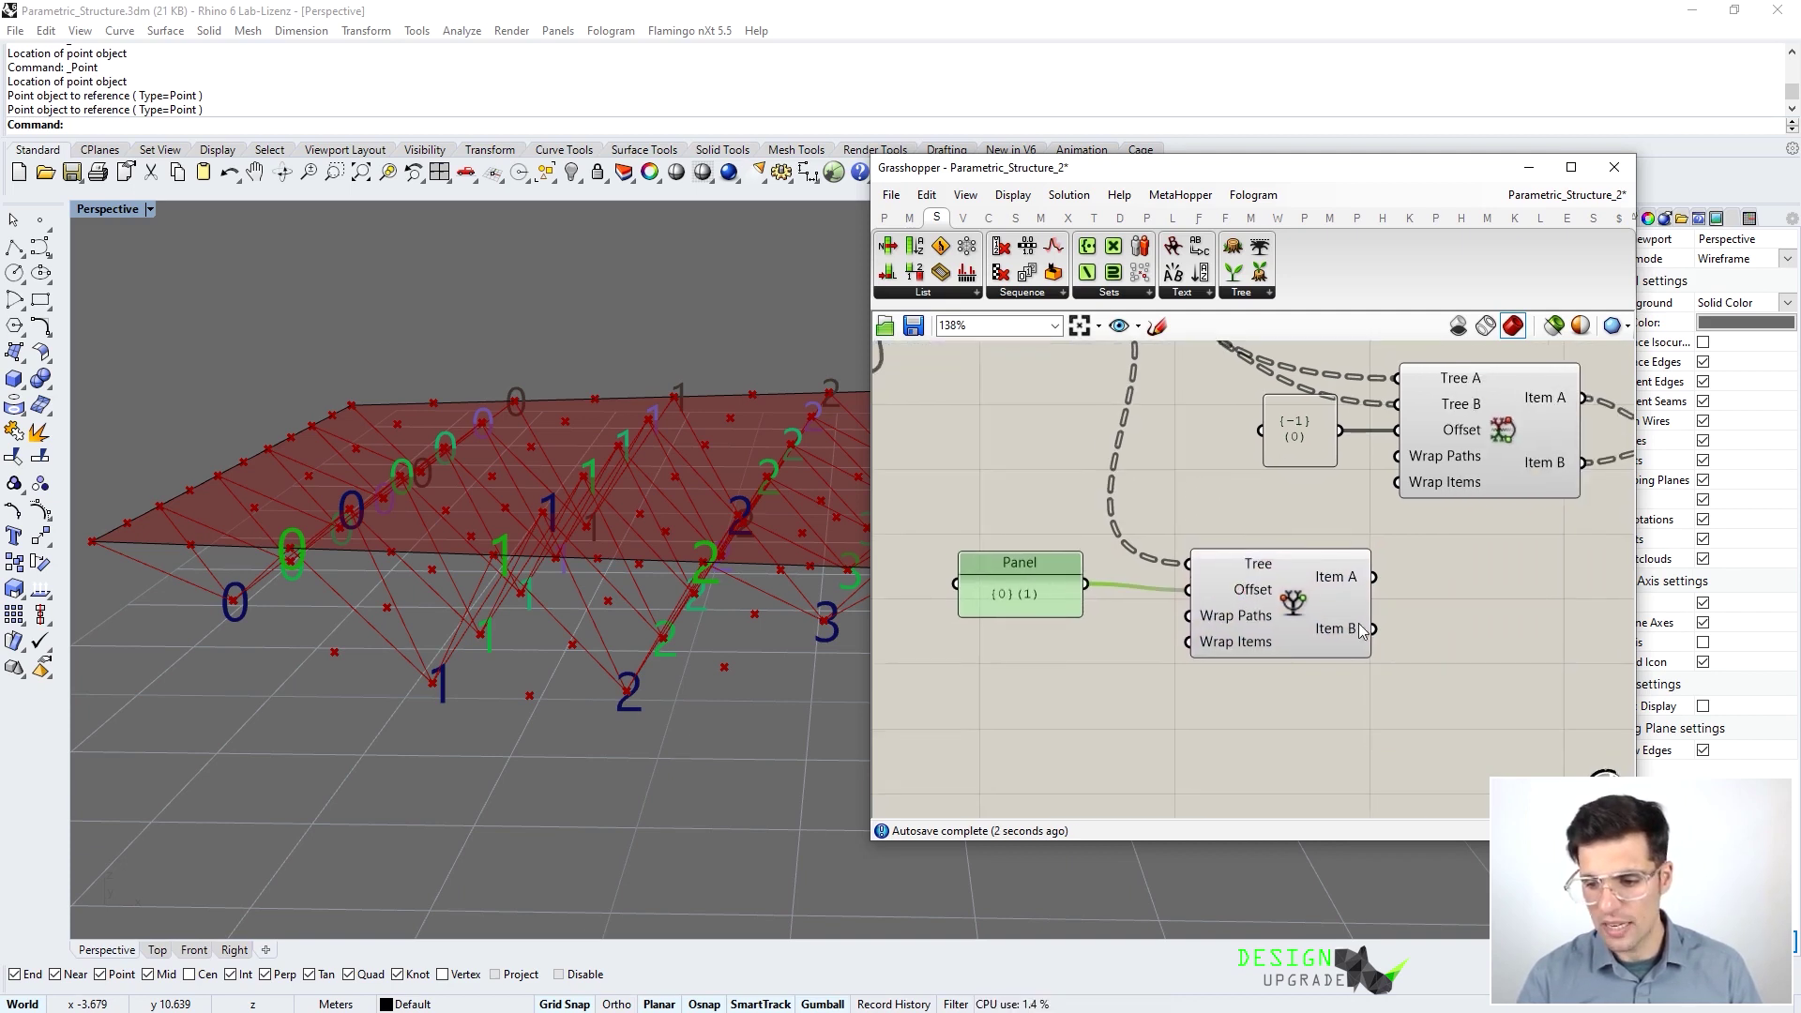
double_click(1392, 619)
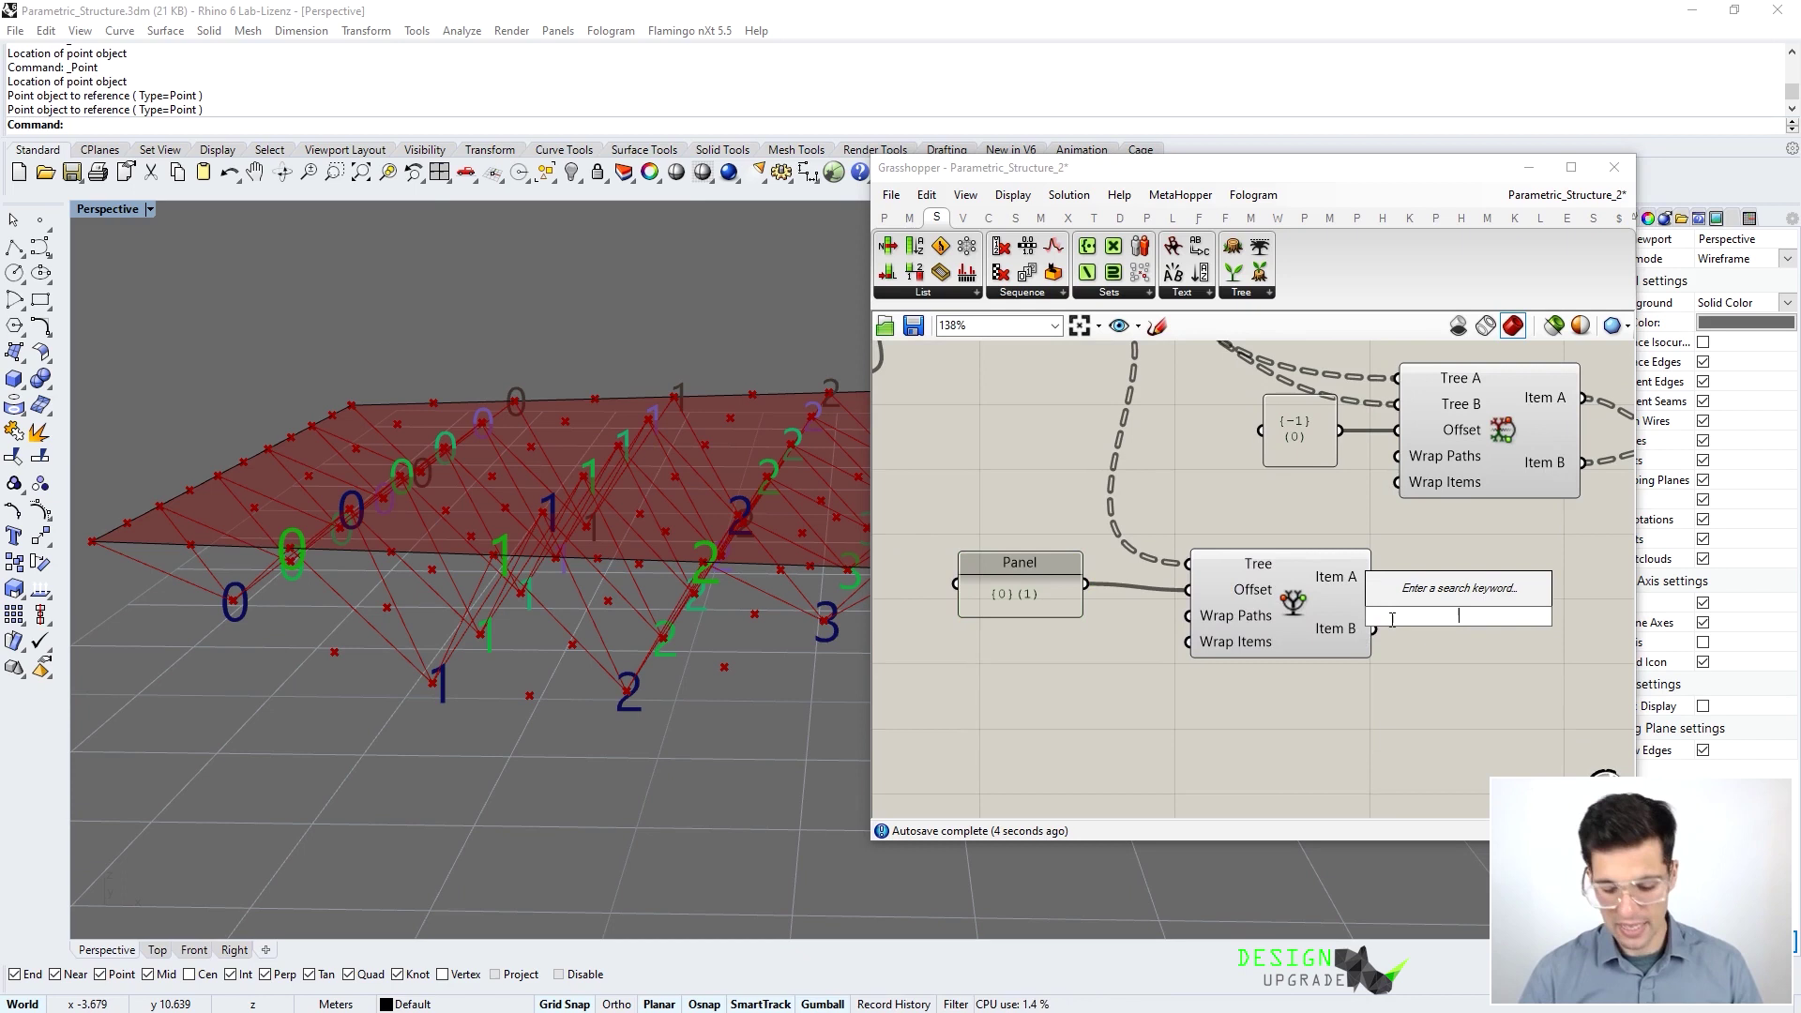
text(line)
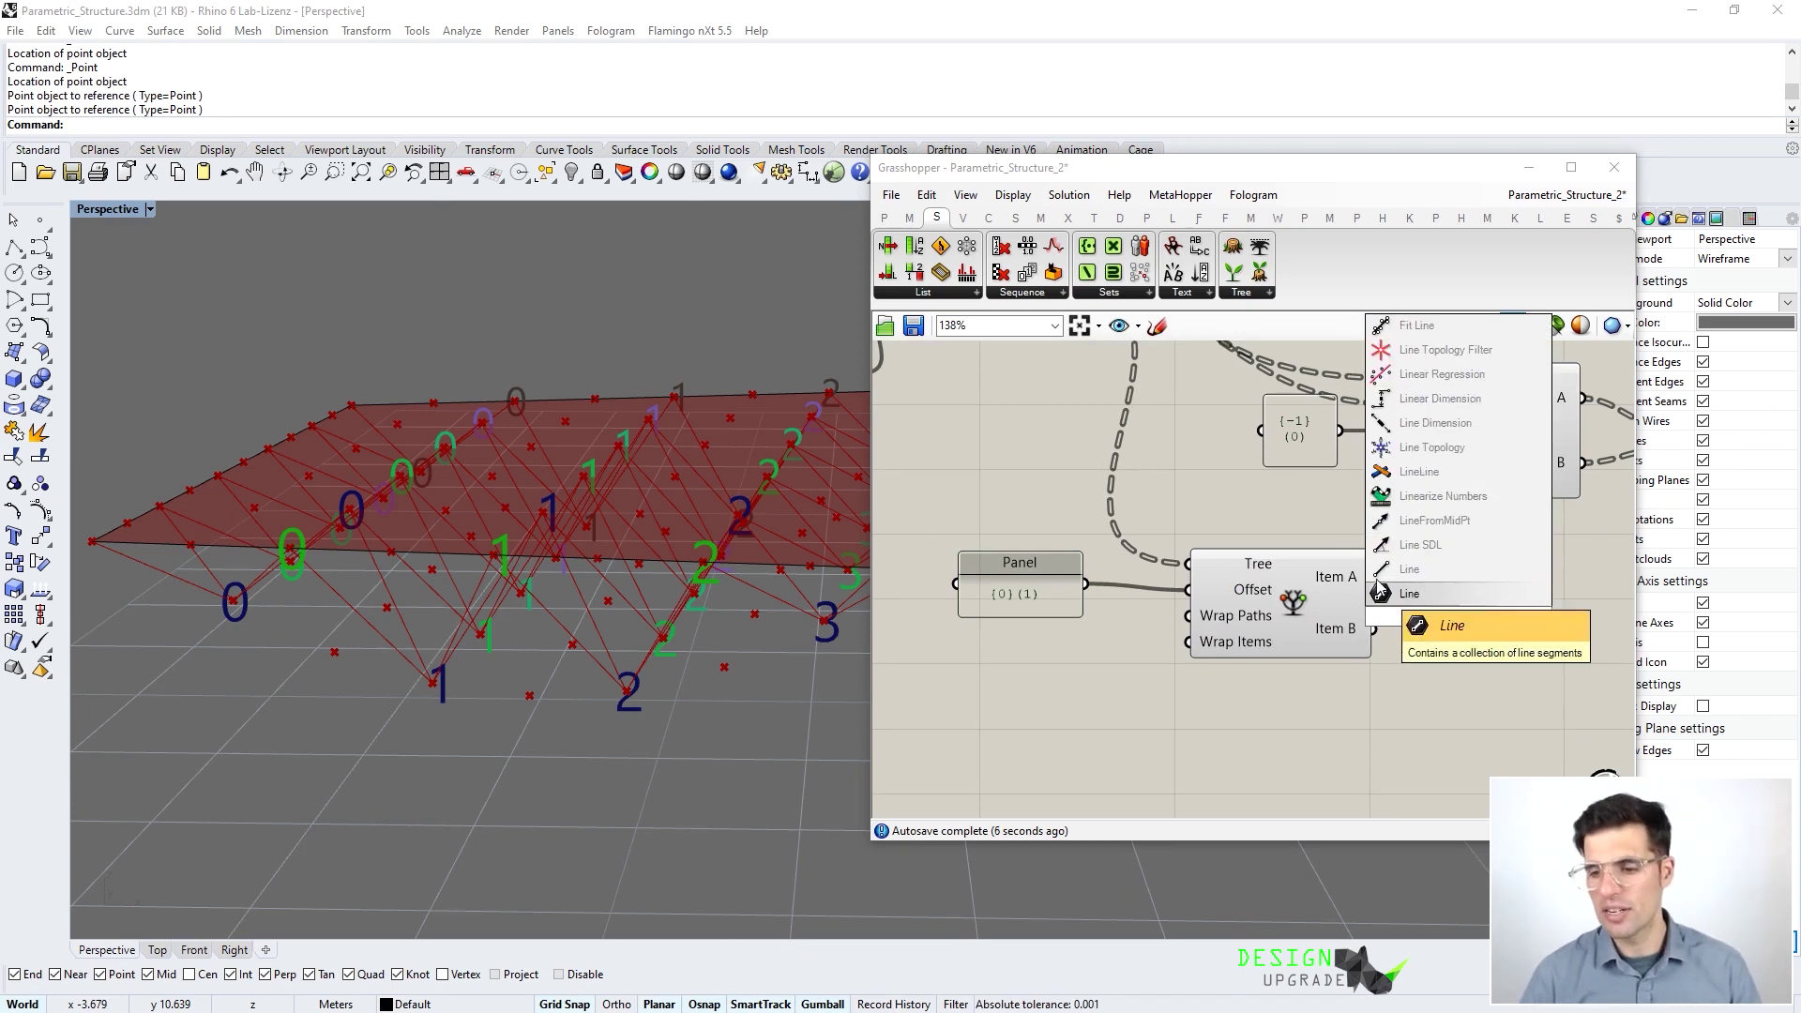
click(1407, 593)
click(1465, 600)
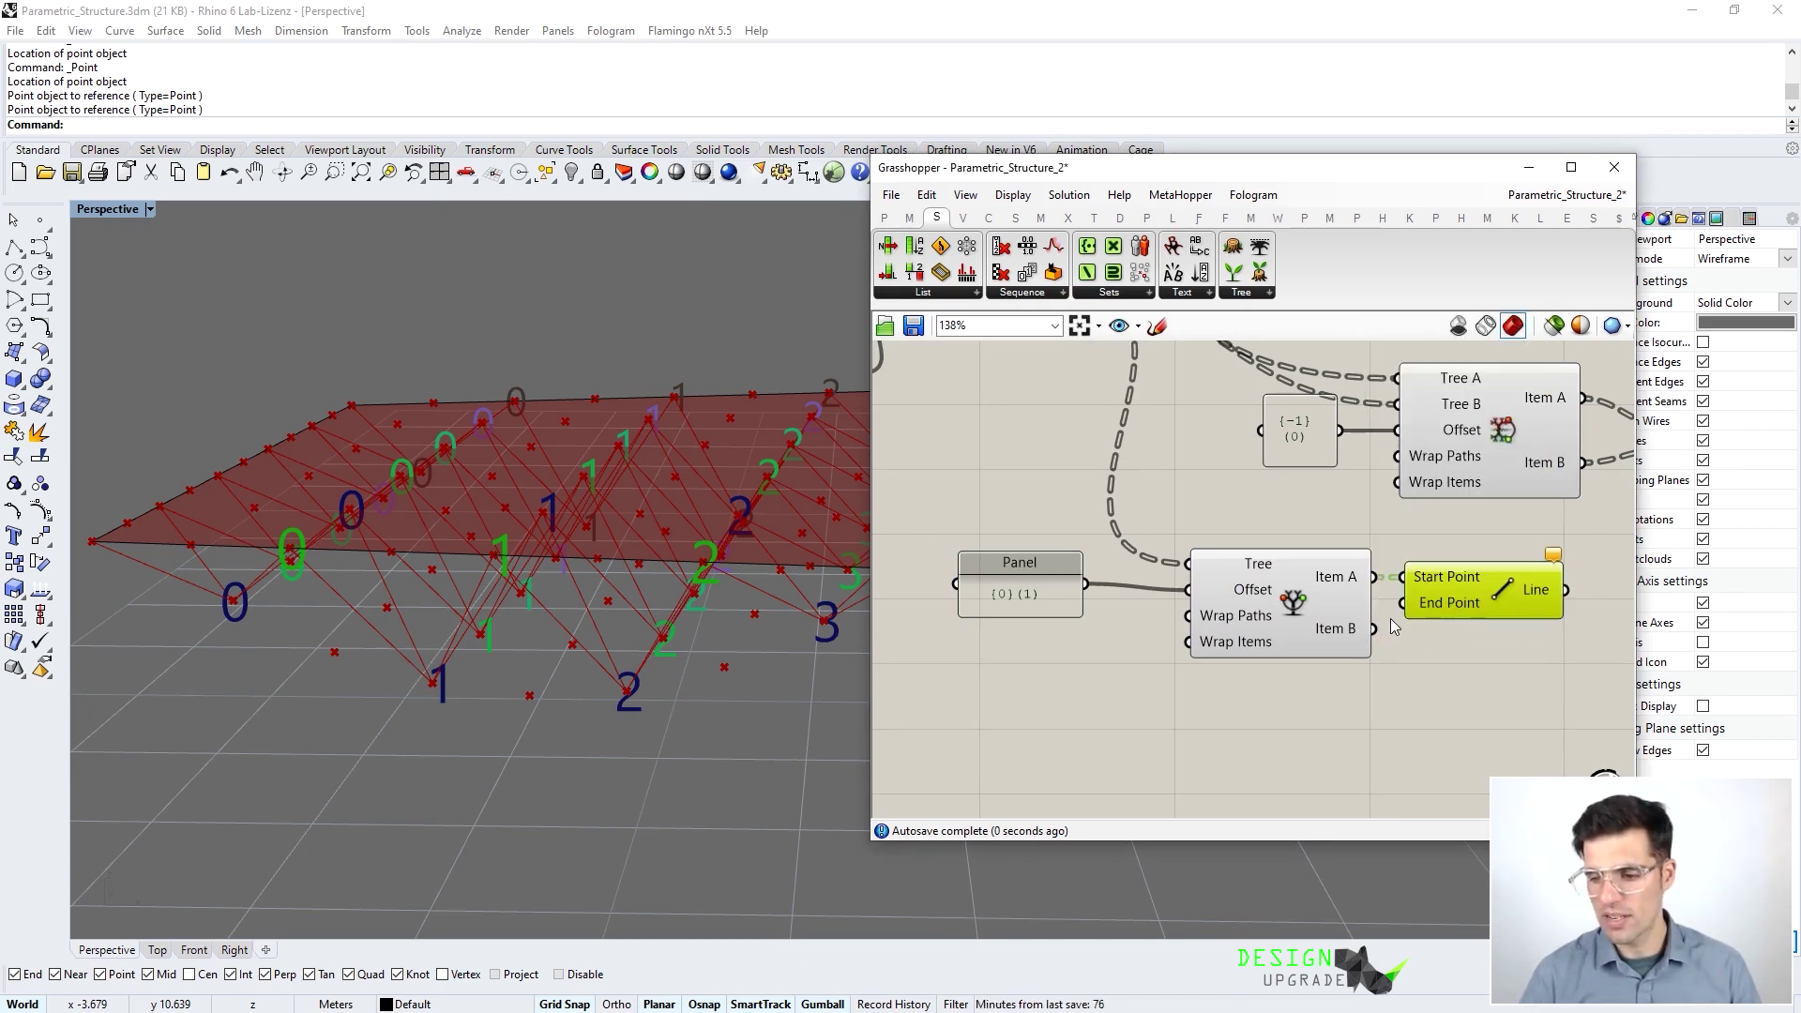
right_drag(237, 741, 168, 767)
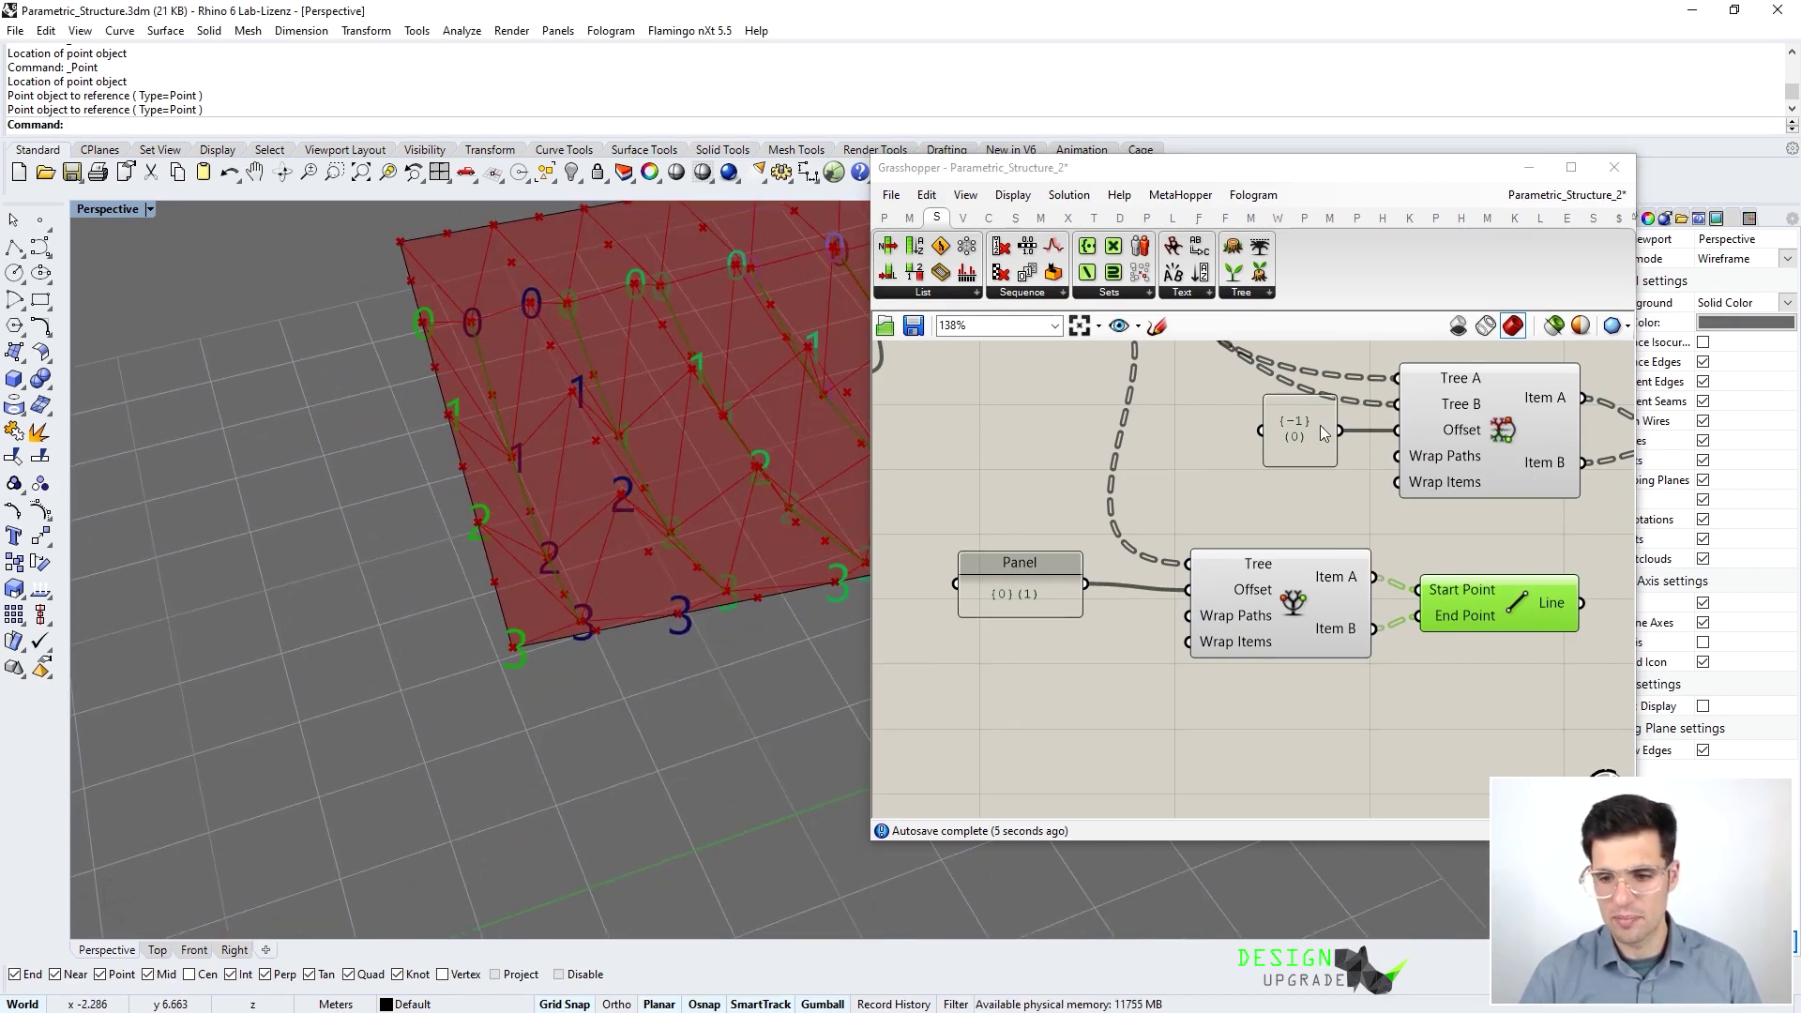
click(1078, 679)
Hide the numbering previews of both Point List components
scroll(1079, 673, down, 3)
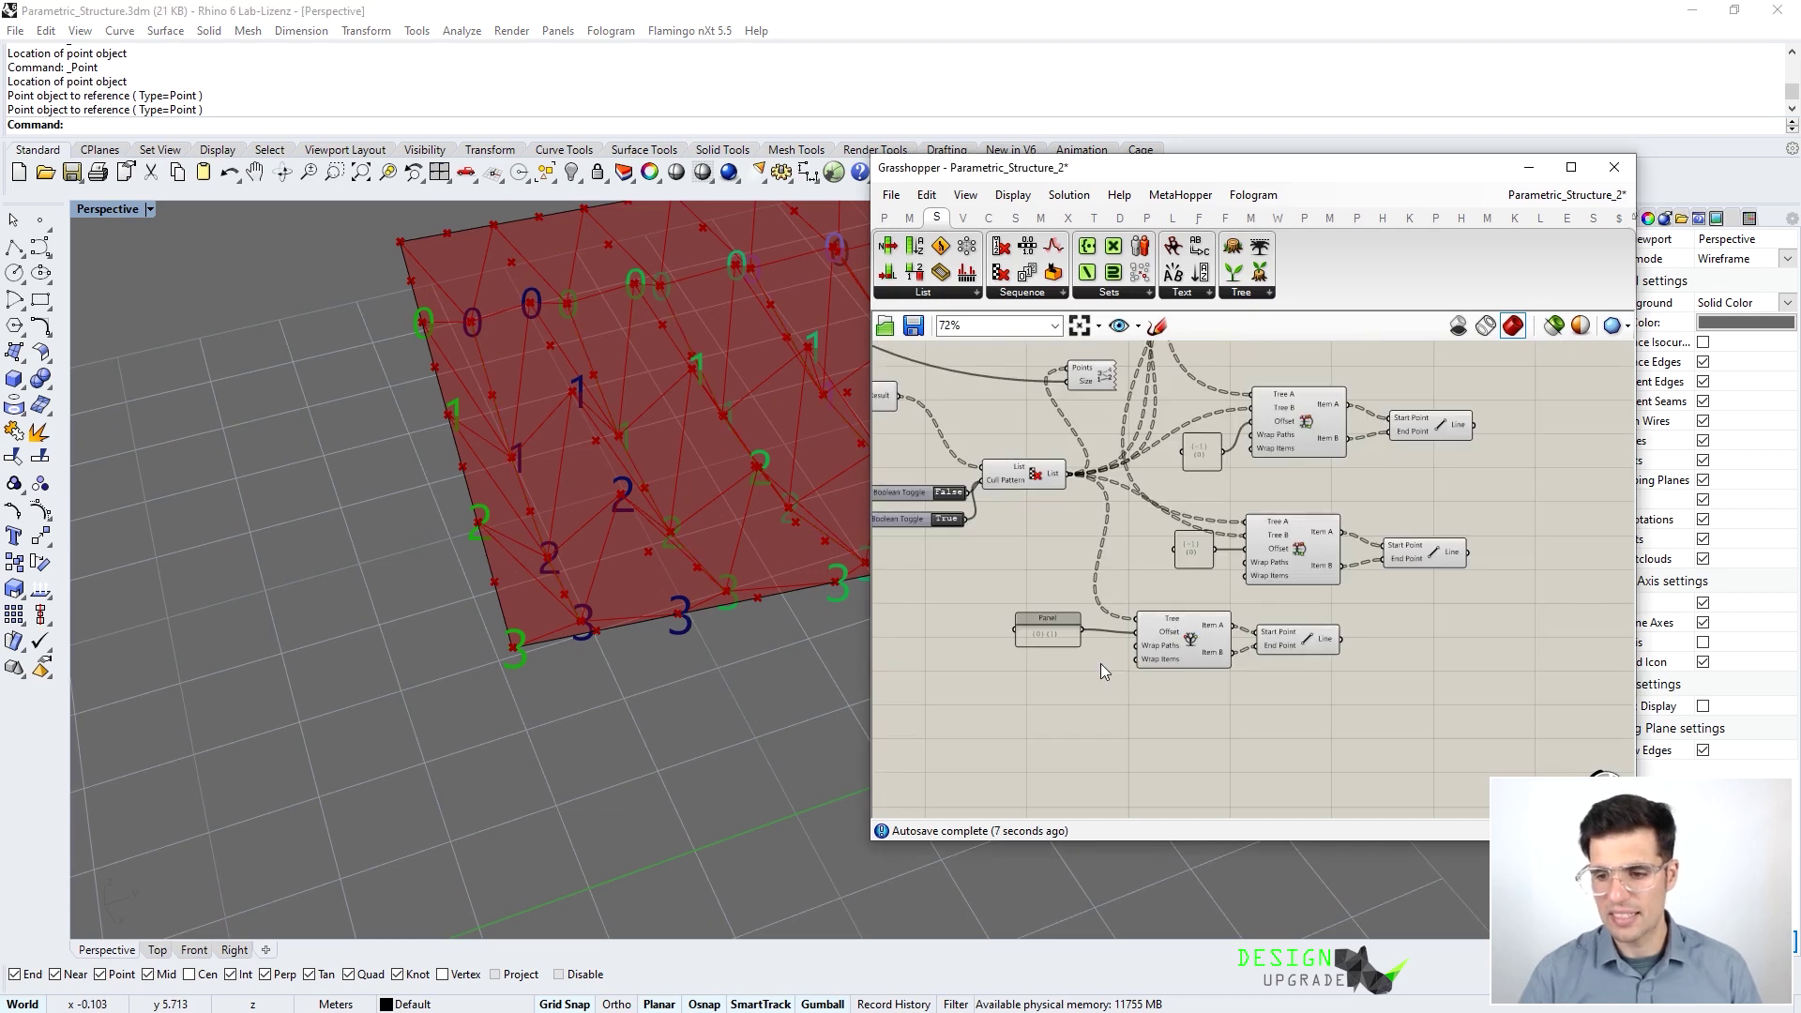
right_drag(1100, 662, 1124, 736)
right_drag(1098, 486, 1108, 655)
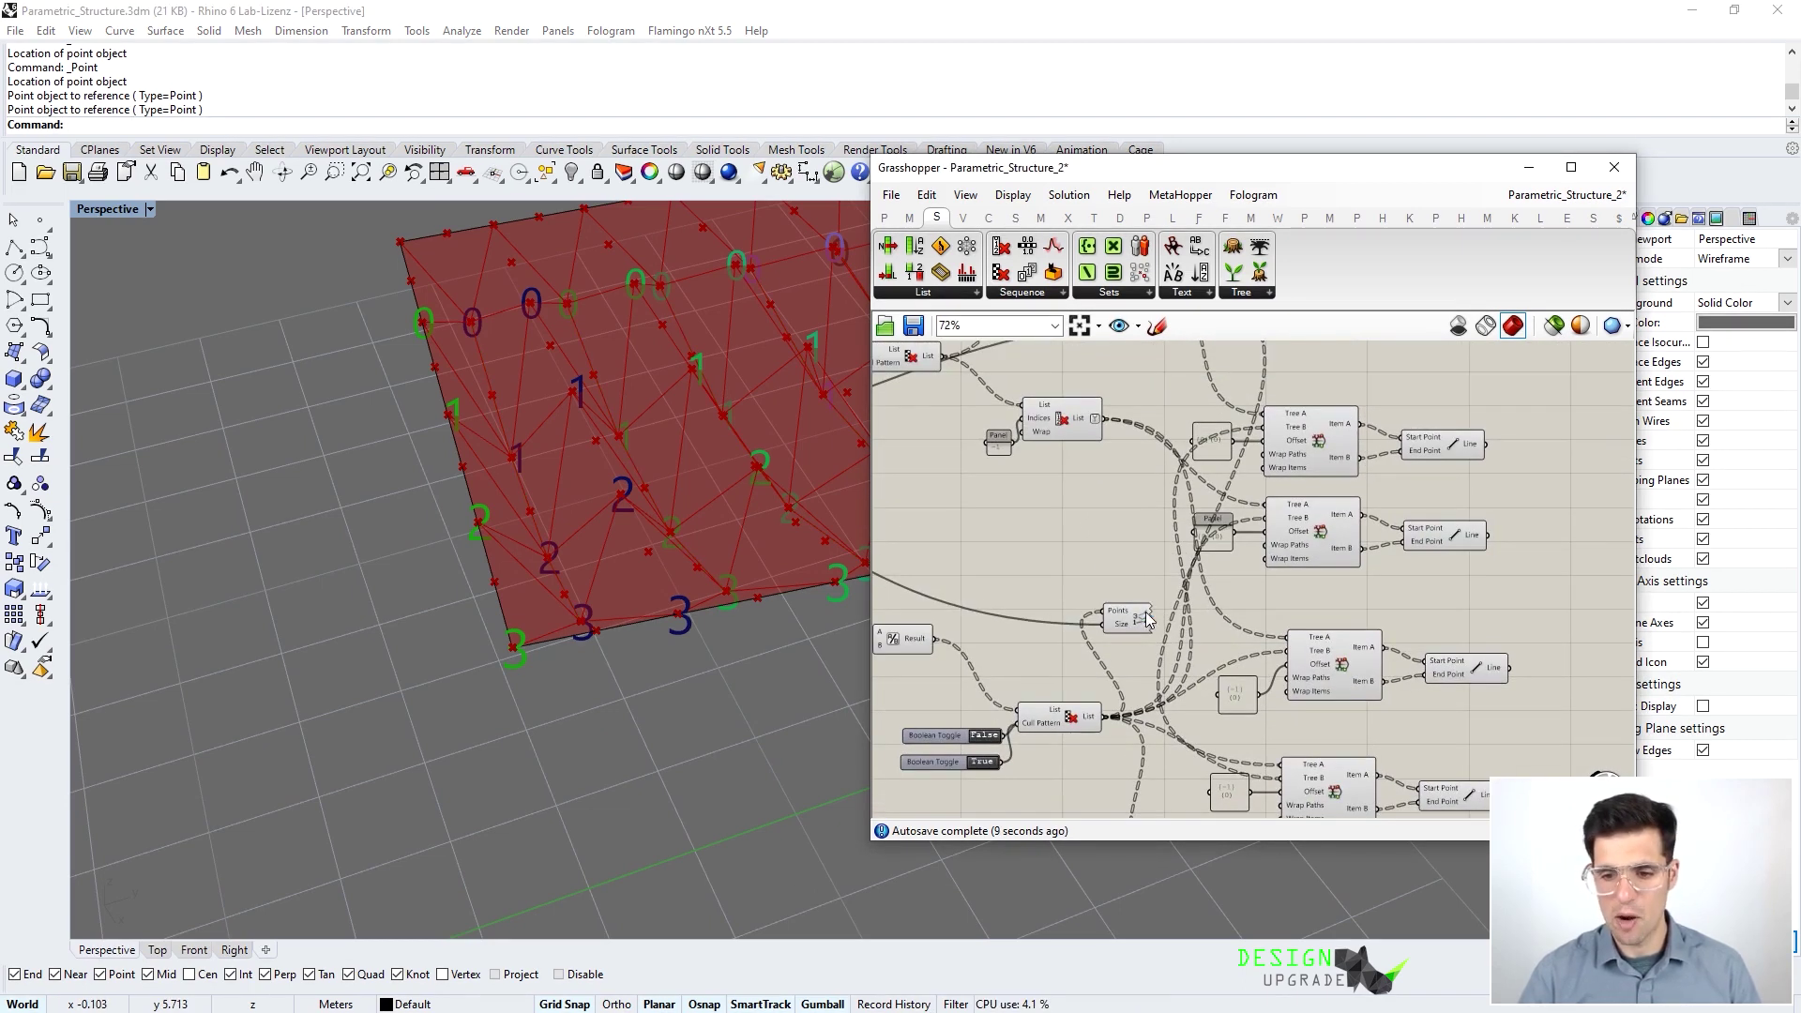
click(1130, 620)
right_drag(1115, 544, 1144, 766)
click(1296, 525)
right_drag(801, 597, 823, 442)
Turn off the preview of the cull and relative item components, leaving the Line components previewed
scroll(1263, 640, down, 2)
scroll(1263, 639, down, 2)
right_drag(1172, 638, 1183, 484)
scroll(1184, 484, down, 2)
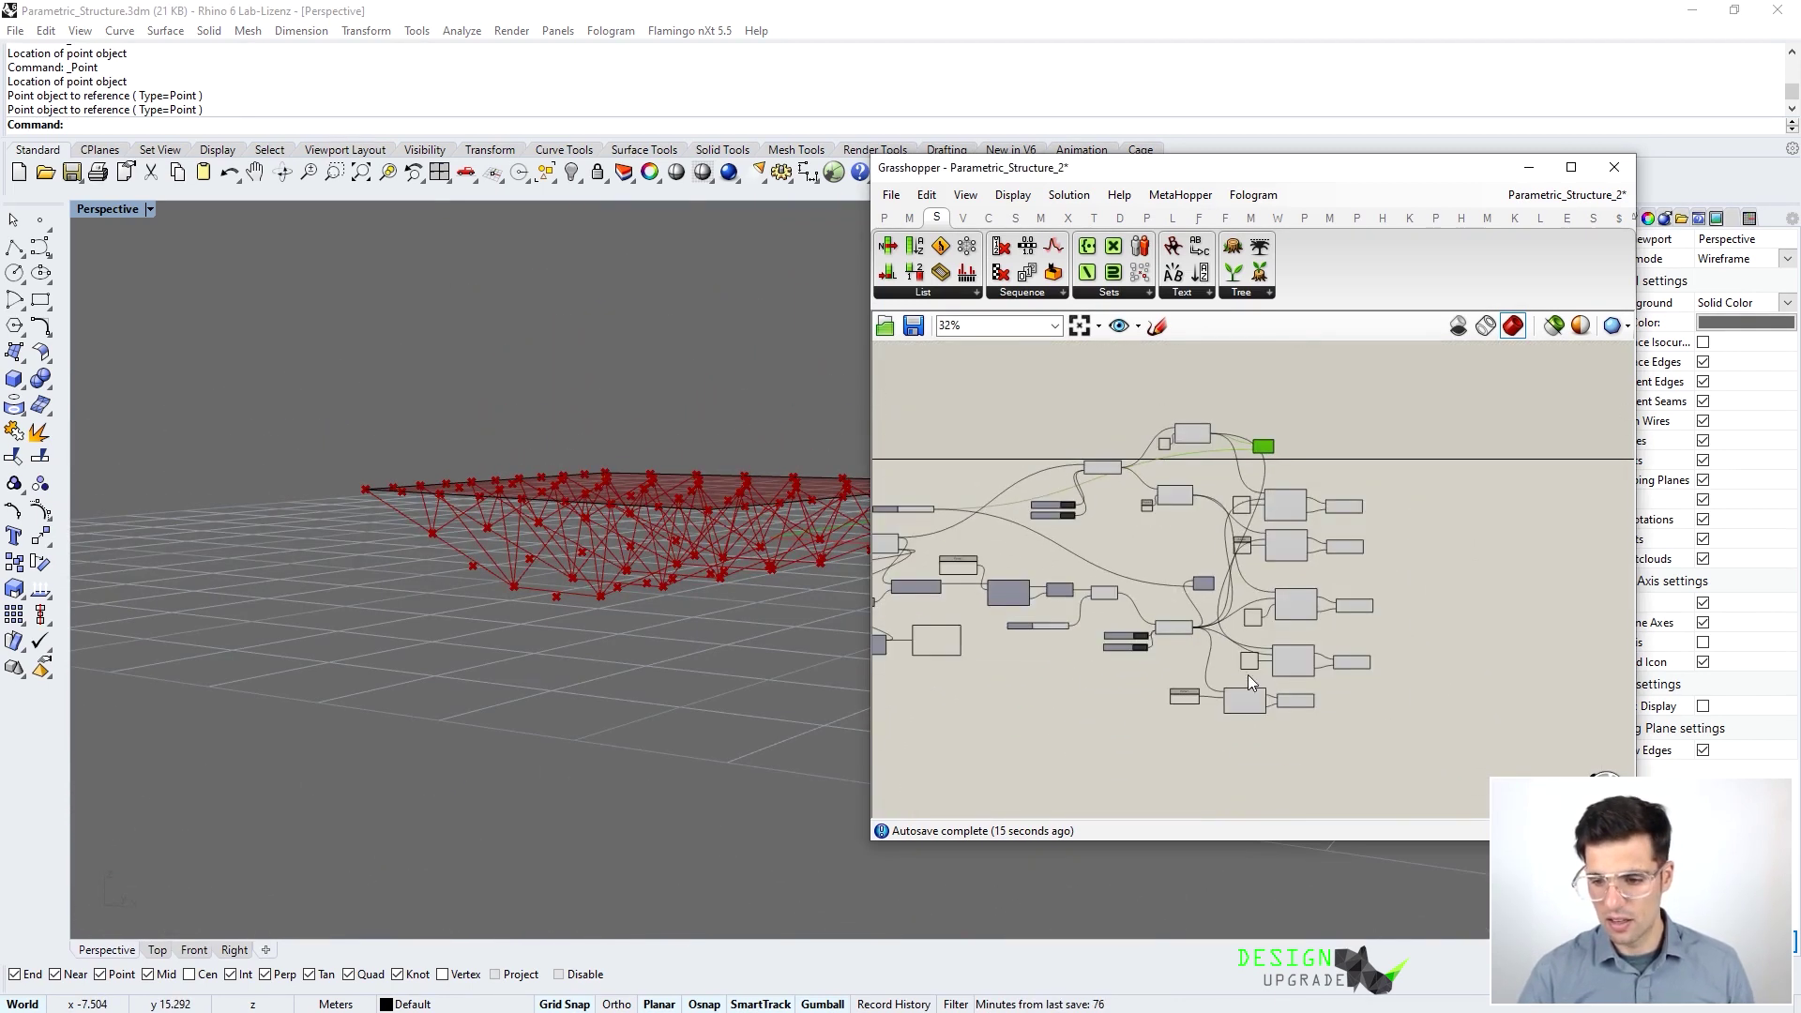
scroll(1321, 711, up, 3)
scroll(1359, 684, down, 2)
drag(1347, 735, 1111, 426)
right_click(1180, 380)
click(1200, 404)
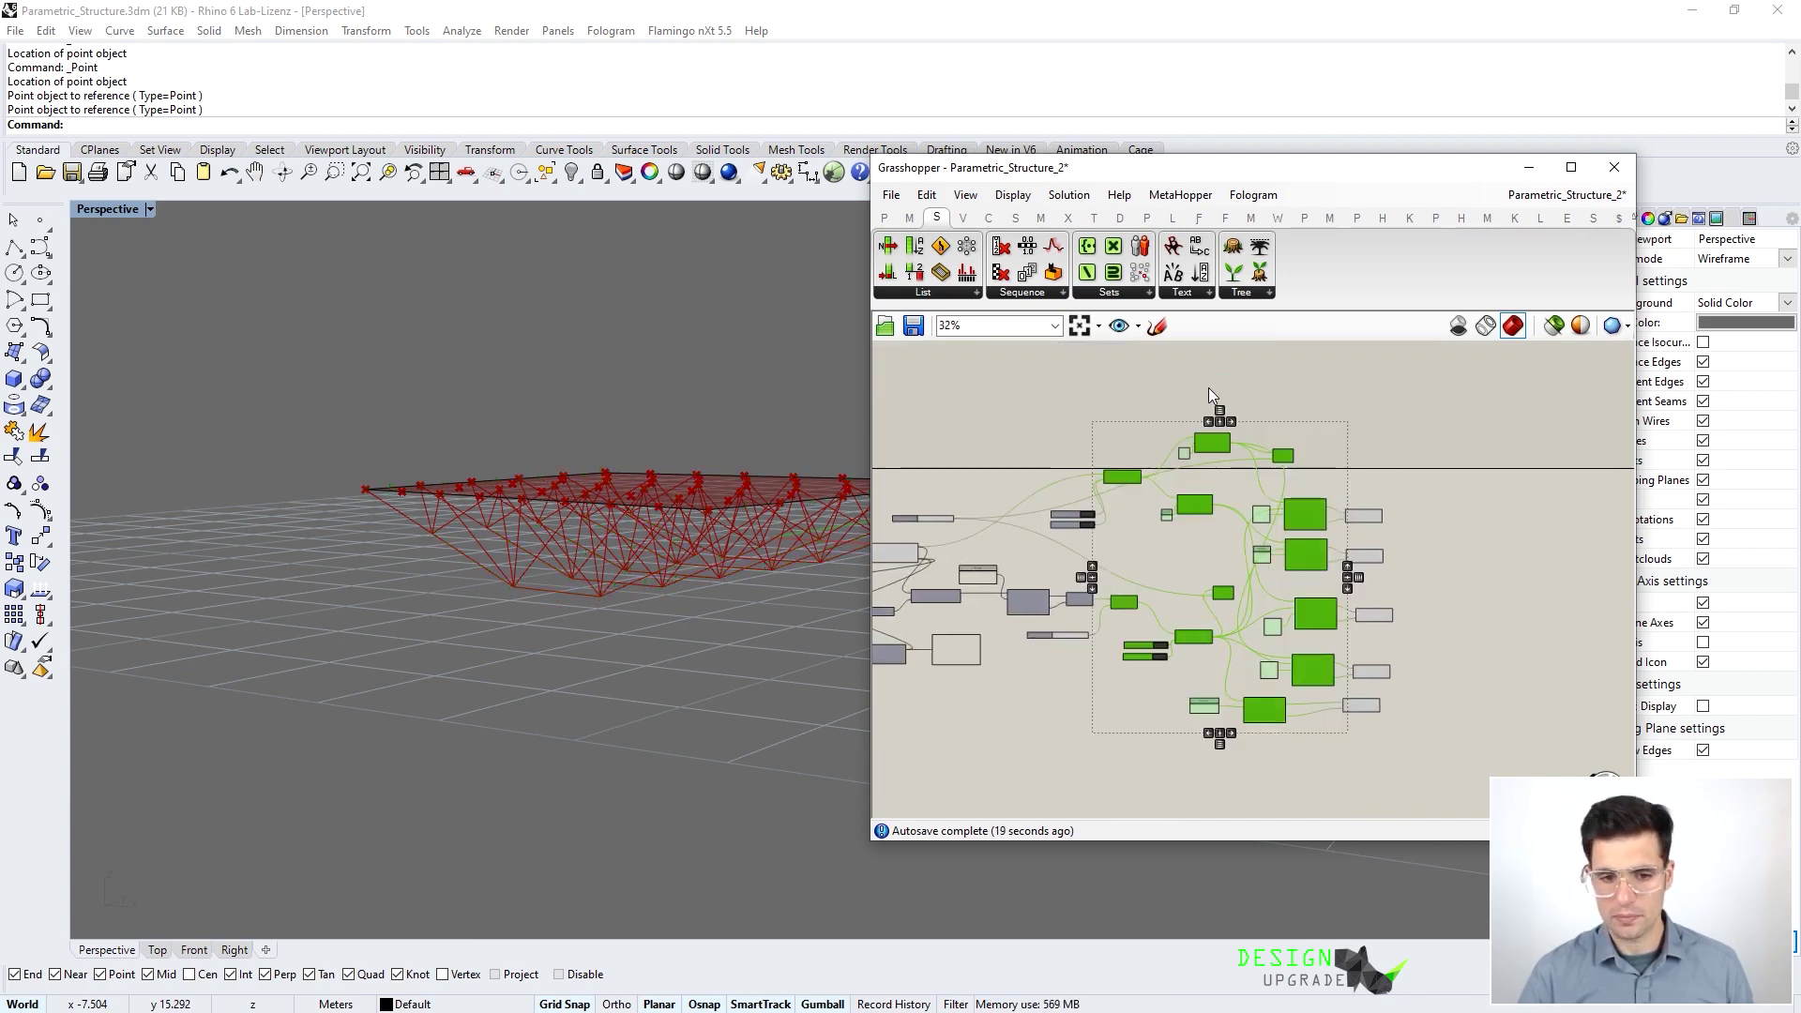
click(1191, 398)
Hide the preview of the curve division component's points
right_drag(499, 469, 572, 581)
scroll(951, 571, up, 2)
right_drag(952, 568, 1125, 574)
scroll(1061, 565, up, 2)
click(1047, 540)
scroll(987, 488, up, 3)
right_drag(527, 526, 778, 617)
scroll(779, 615, down, 6)
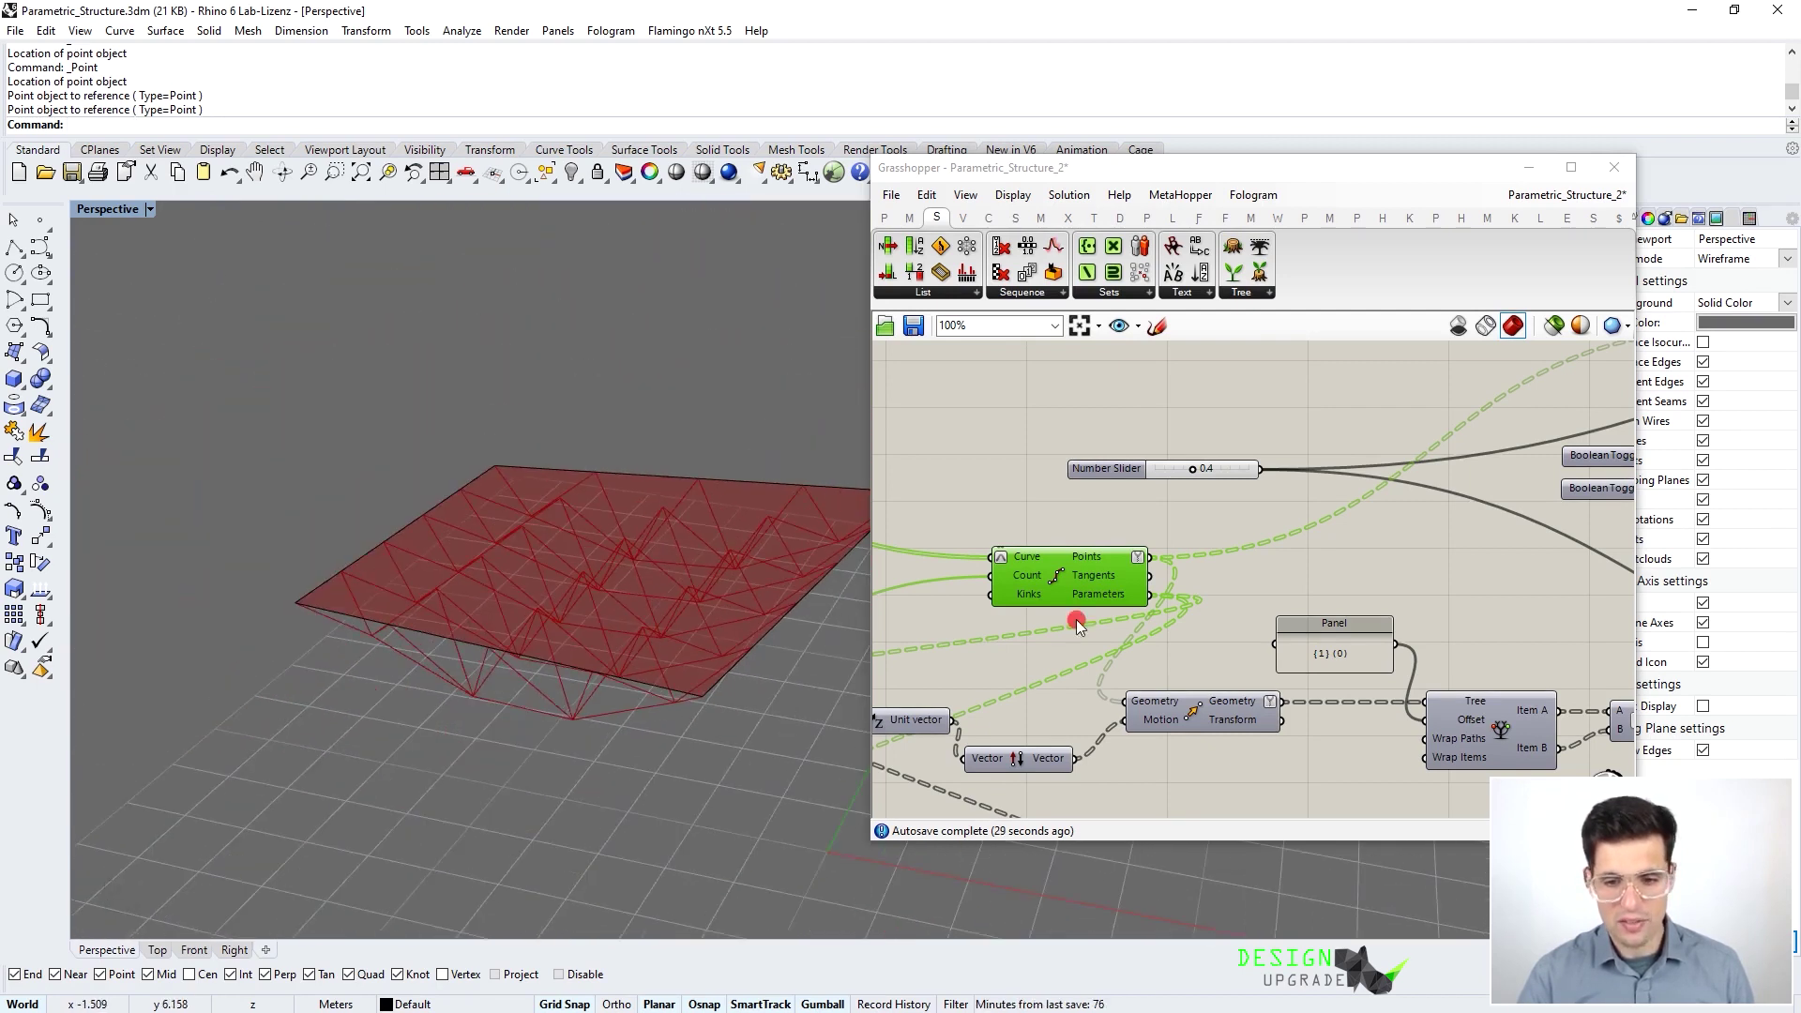
Raise the number slider controlling the structure's depth to about 2.49
right_drag(1032, 636, 1437, 594)
scroll(1435, 595, down, 2)
scroll(1051, 572, up, 2)
right_drag(1078, 527, 1316, 603)
right_drag(1124, 563, 1225, 600)
right_drag(1048, 532, 1242, 566)
right_drag(1302, 630, 1088, 603)
right_drag(1421, 606, 1218, 538)
scroll(1226, 533, down, 1)
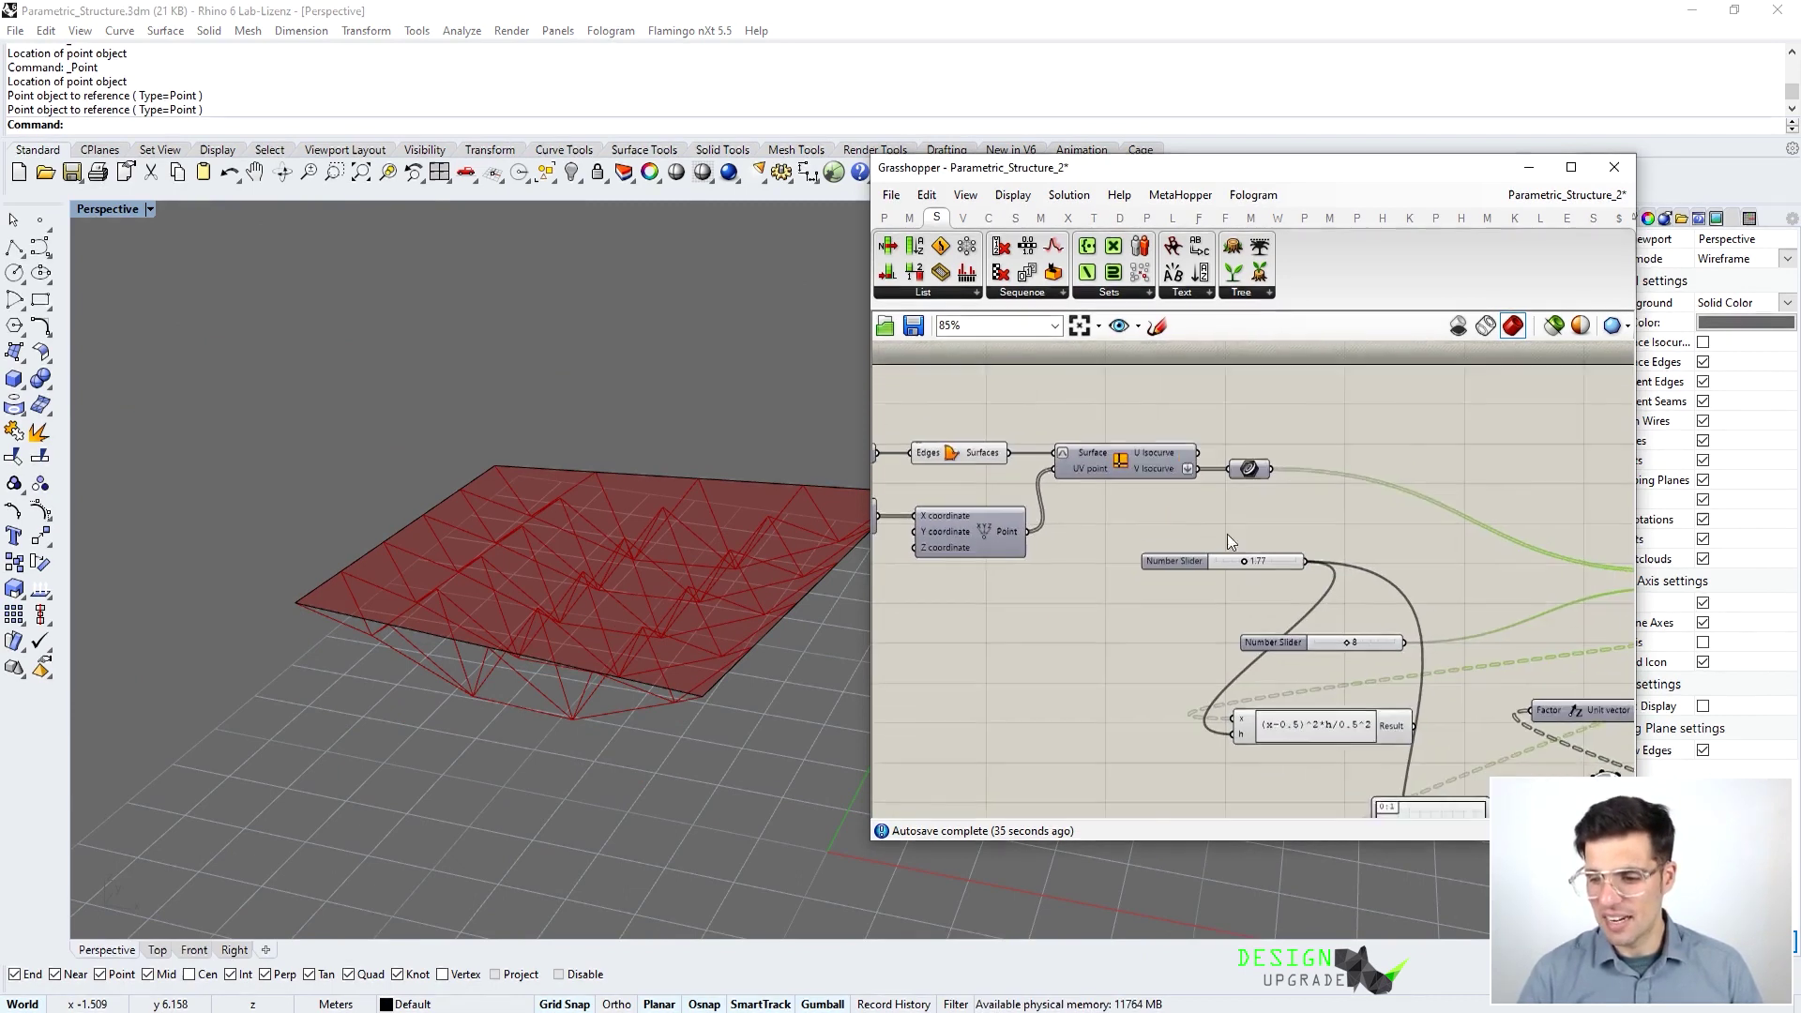
scroll(1242, 565, up, 2)
mouse_move(1236, 559)
mouse_down()
mouse_move(1275, 559)
mouse_move(1259, 559)
mouse_up()
click(440, 720)
right_drag(439, 720, 657, 573)
scroll(543, 593, up, 3)
drag(1260, 560, 1255, 561)
scroll(1464, 647, down, 2)
right_drag(1463, 648, 1386, 630)
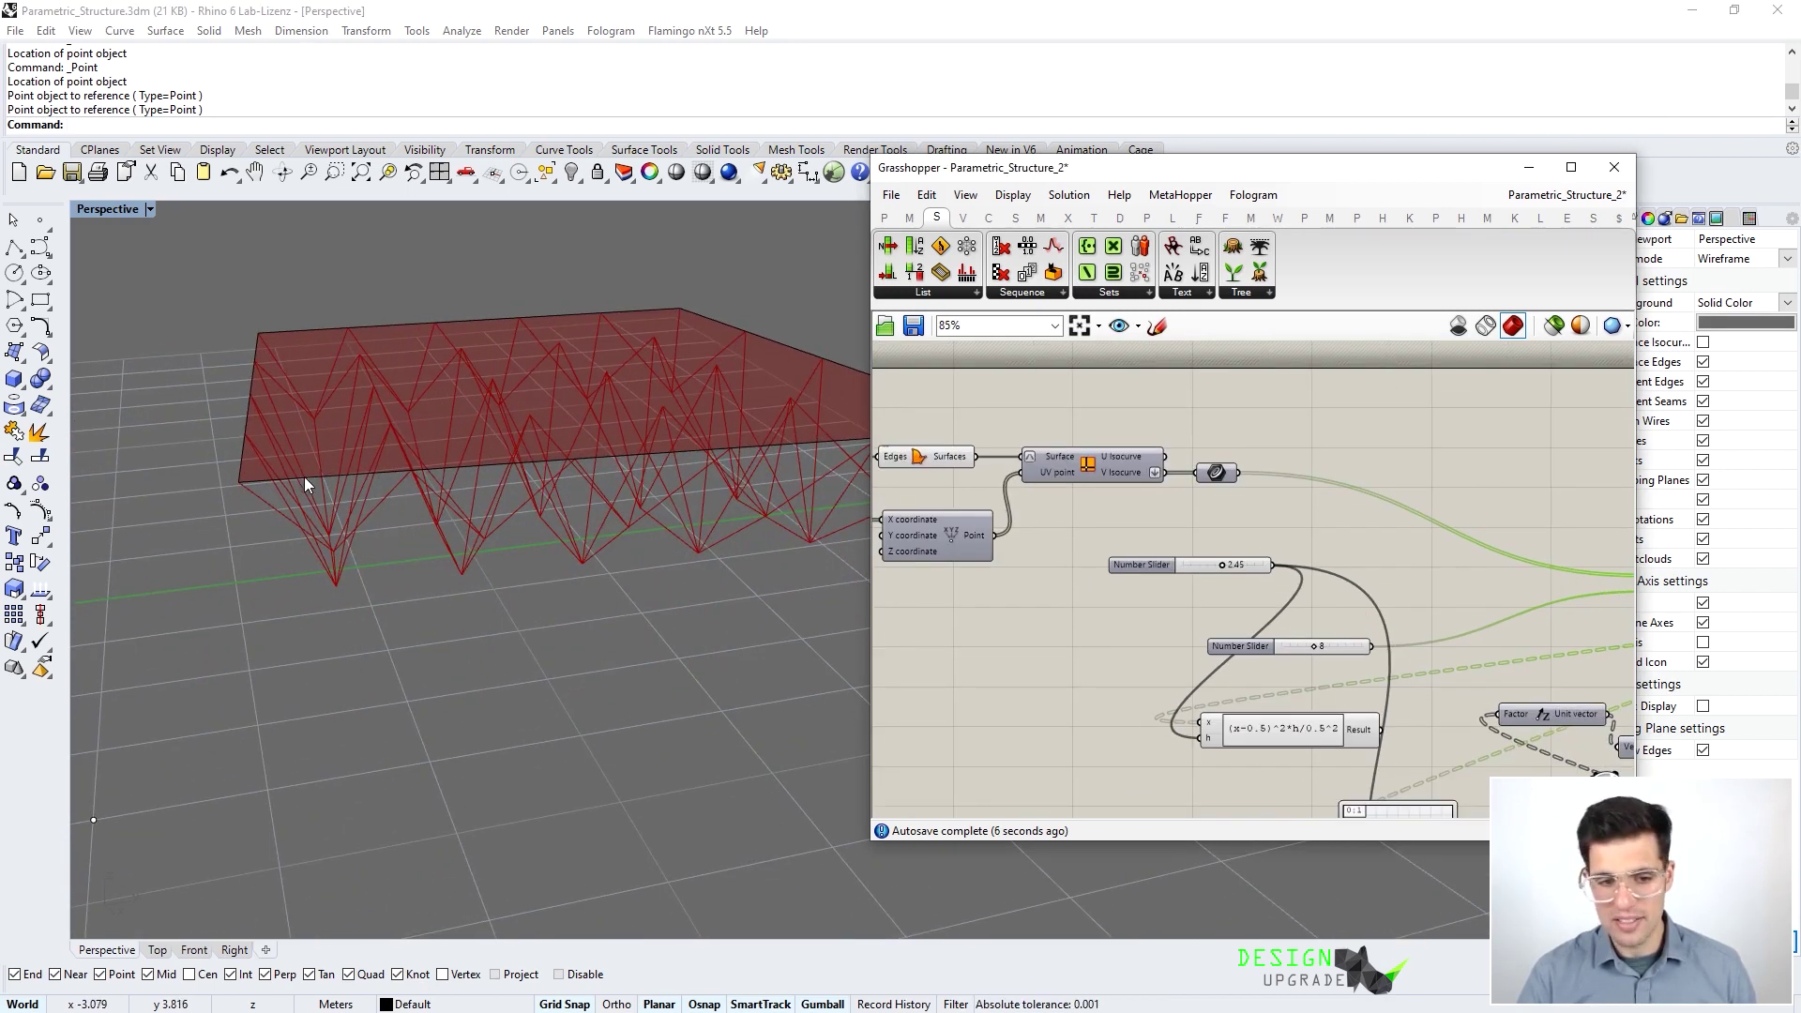
Set the curve division's Count slider to 12
right_drag(304, 478, 466, 454)
scroll(467, 454, down, 4)
shift+right_drag(322, 519, 627, 576)
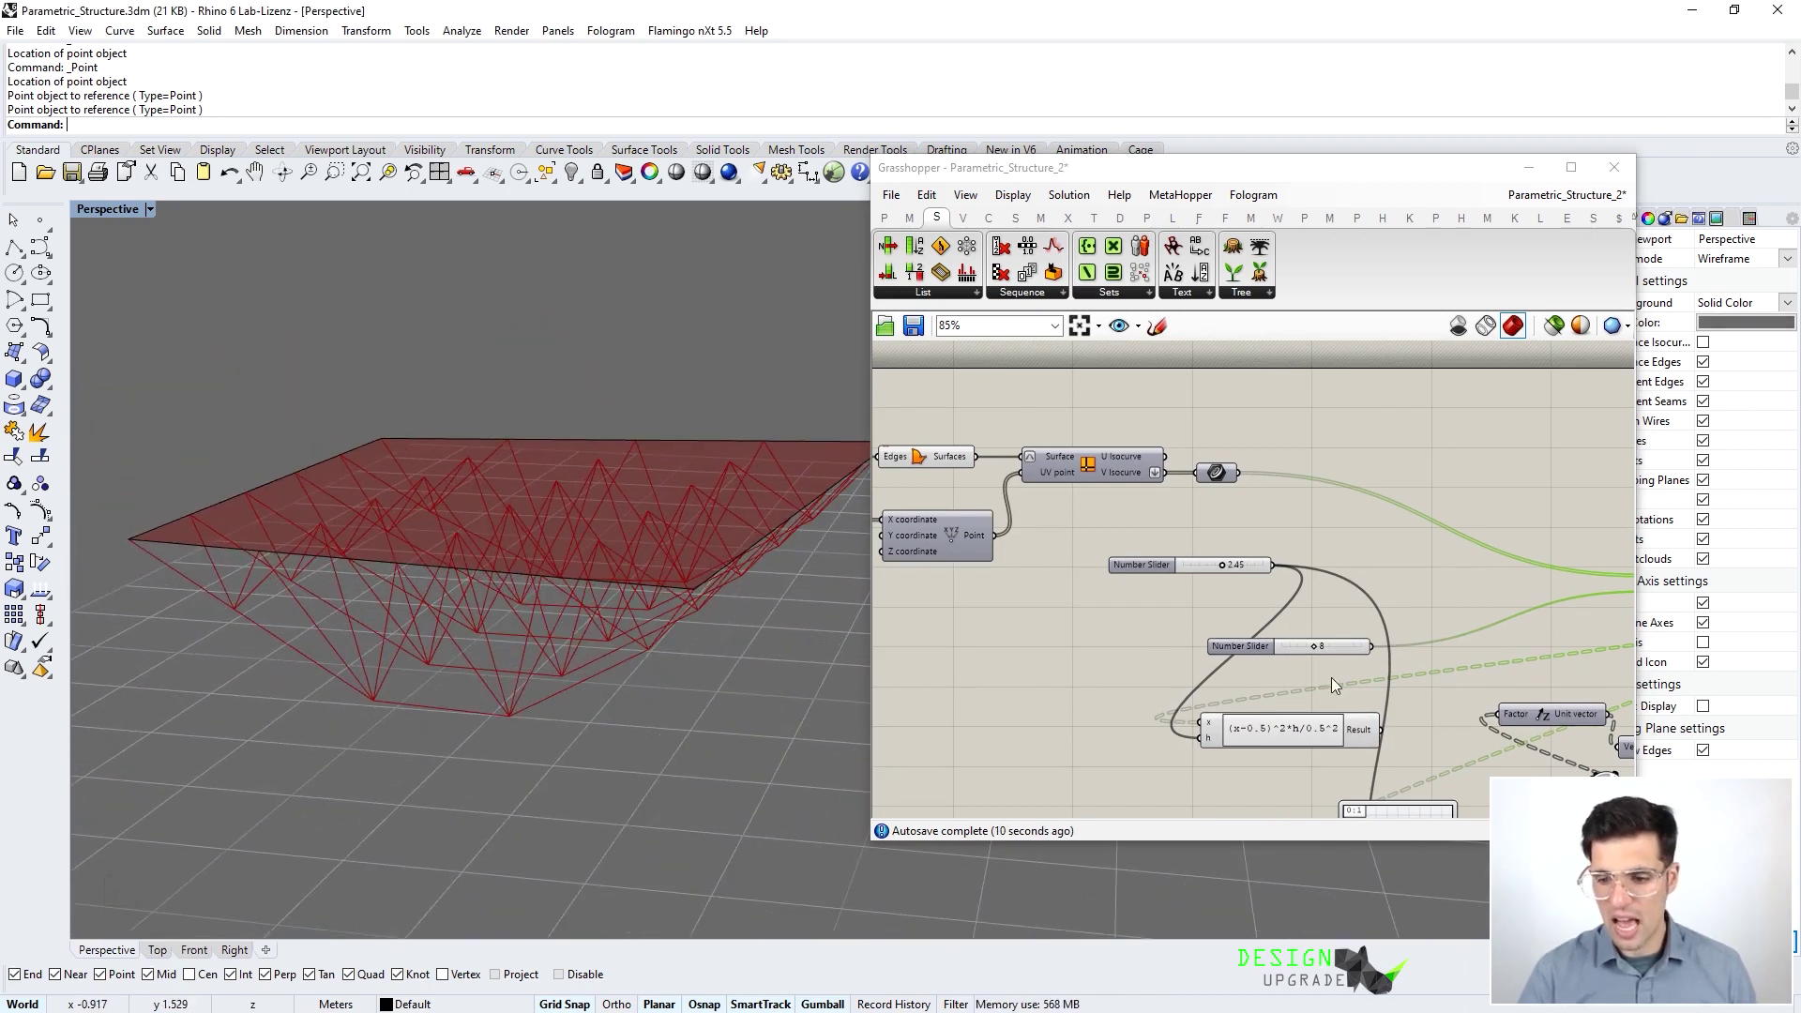
click(1314, 647)
drag(1319, 644, 1342, 647)
right_drag(361, 582, 179, 526)
Lower the number slider controlling the structure's depth to below 2
scroll(1335, 621, down, 1)
right_drag(1169, 566, 1354, 624)
drag(1332, 616, 1320, 615)
right_drag(1302, 715, 1208, 535)
right_drag(411, 476, 488, 584)
scroll(488, 584, up, 4)
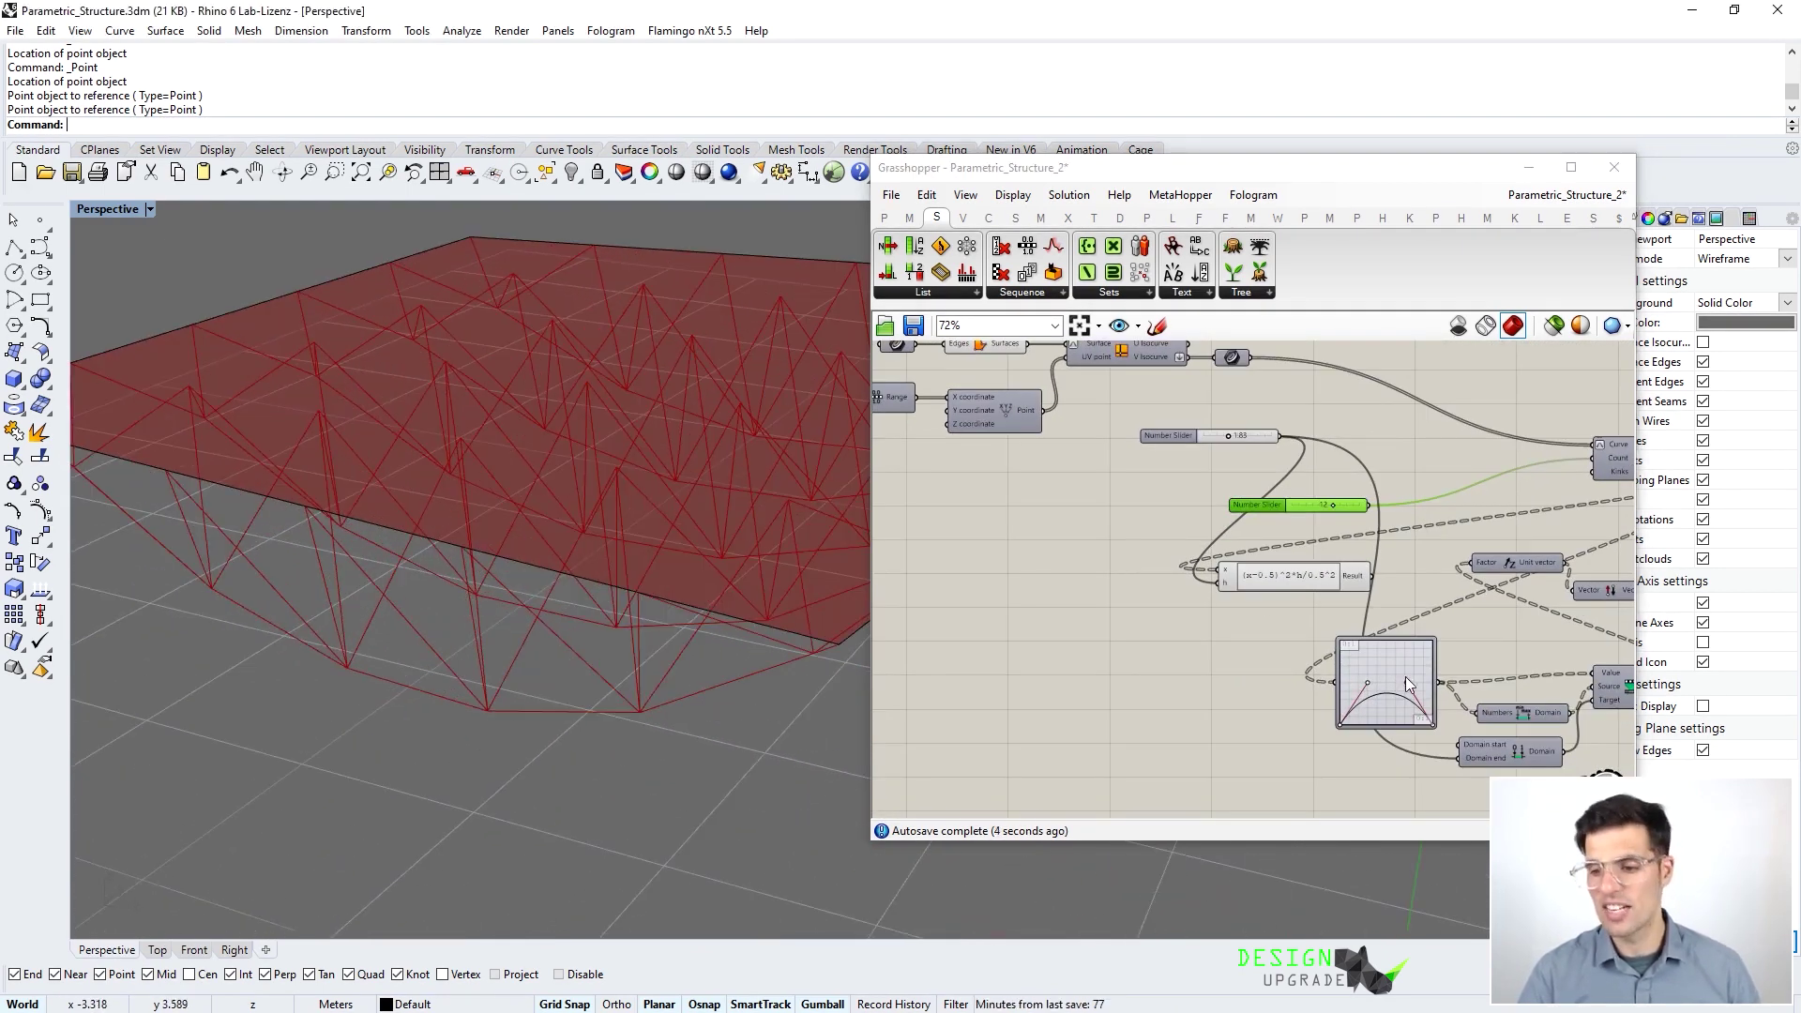
Adjust the right-hand Bezier handle of the Graph Mapper that shapes the depth profile
scroll(1412, 685, up, 3)
drag(1421, 647, 1428, 633)
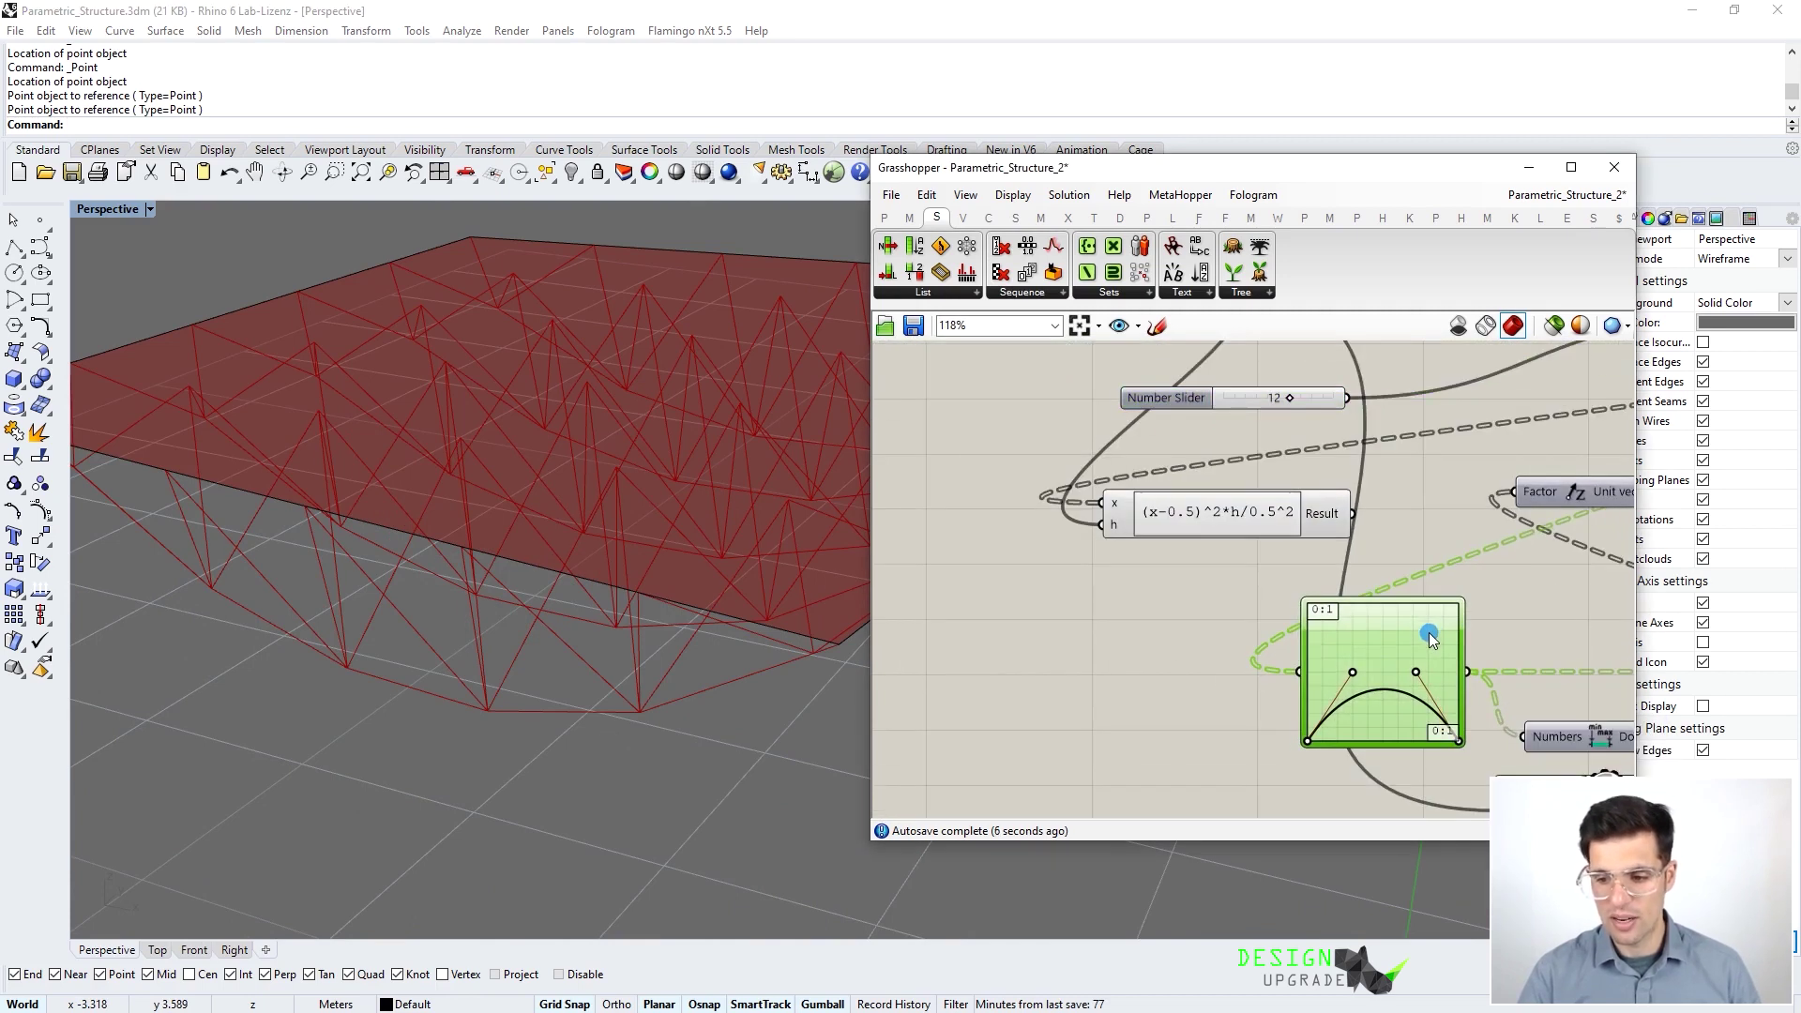
mouse_move(1414, 675)
mouse_down()
mouse_move(1411, 611)
mouse_move(1372, 692)
mouse_move(1391, 748)
mouse_move(1383, 720)
mouse_move(1418, 676)
mouse_up()
click(1398, 526)
Select one corner point of the surface's boundary curve and move it inward along the gumball's X axis
scroll(364, 510, down, 4)
right_drag(367, 509, 587, 683)
click(586, 683)
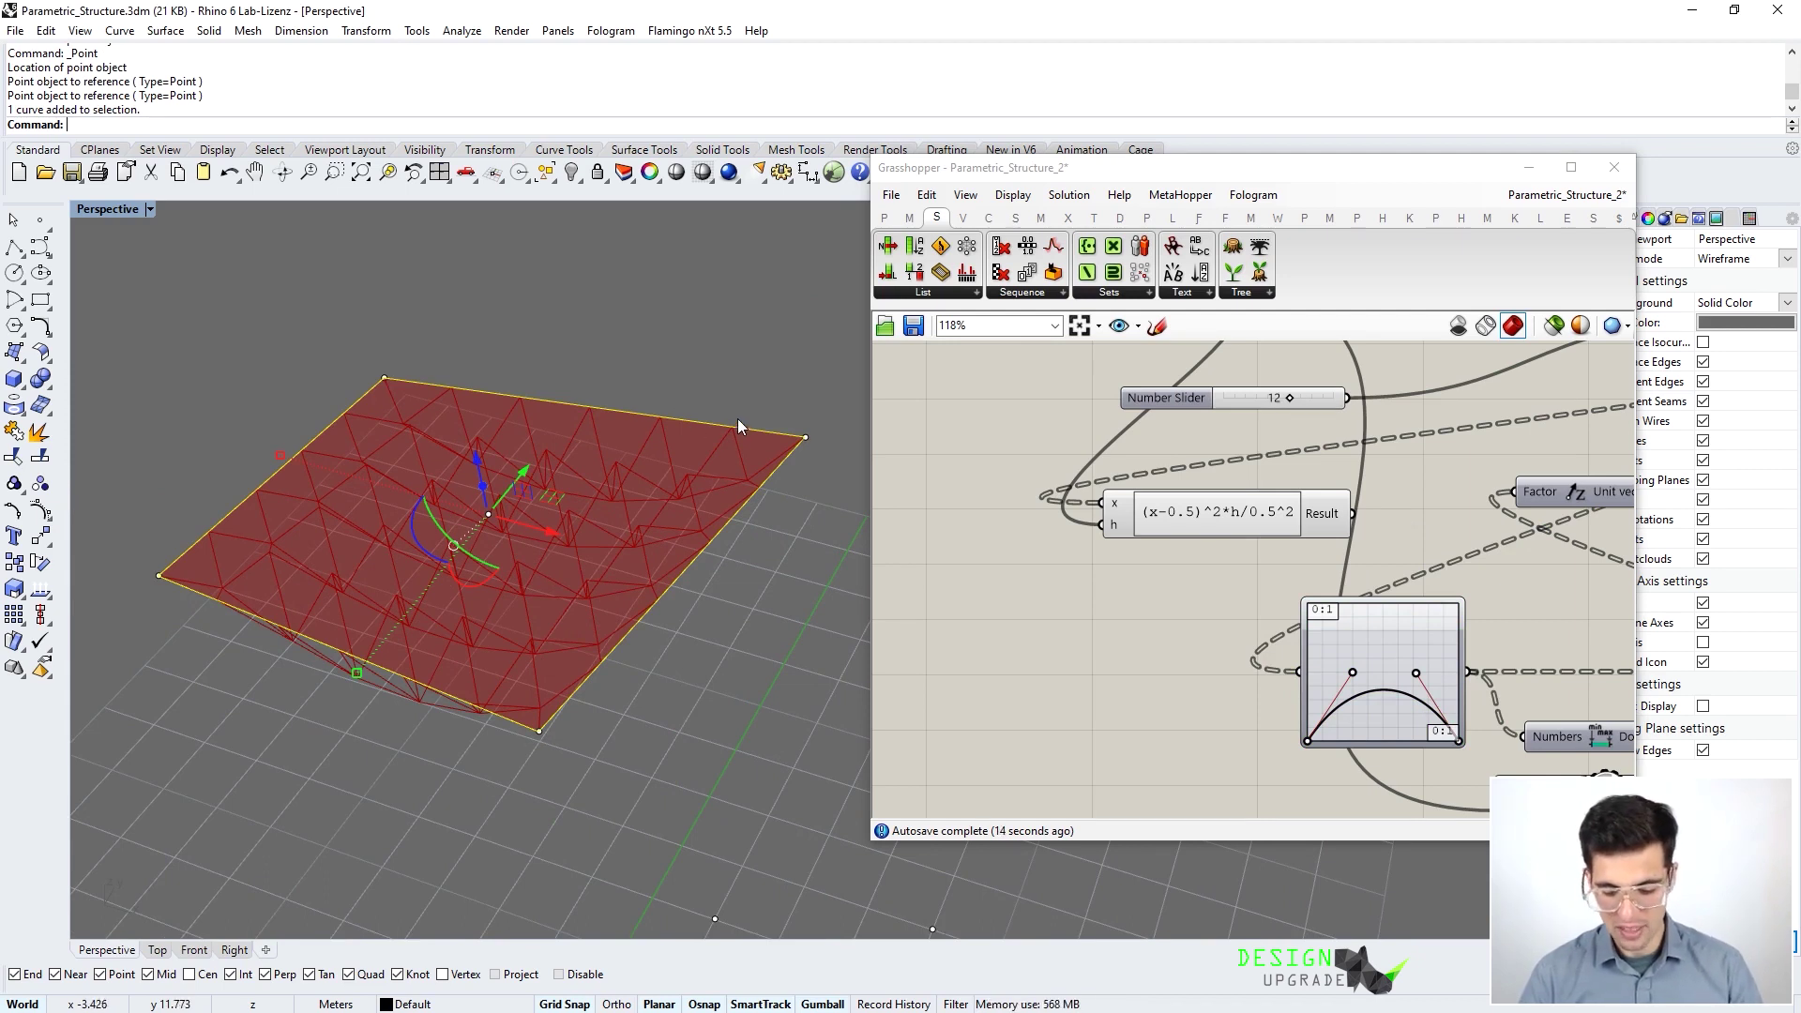
ctrl+shift+click(805, 437)
right_drag(819, 460, 640, 492)
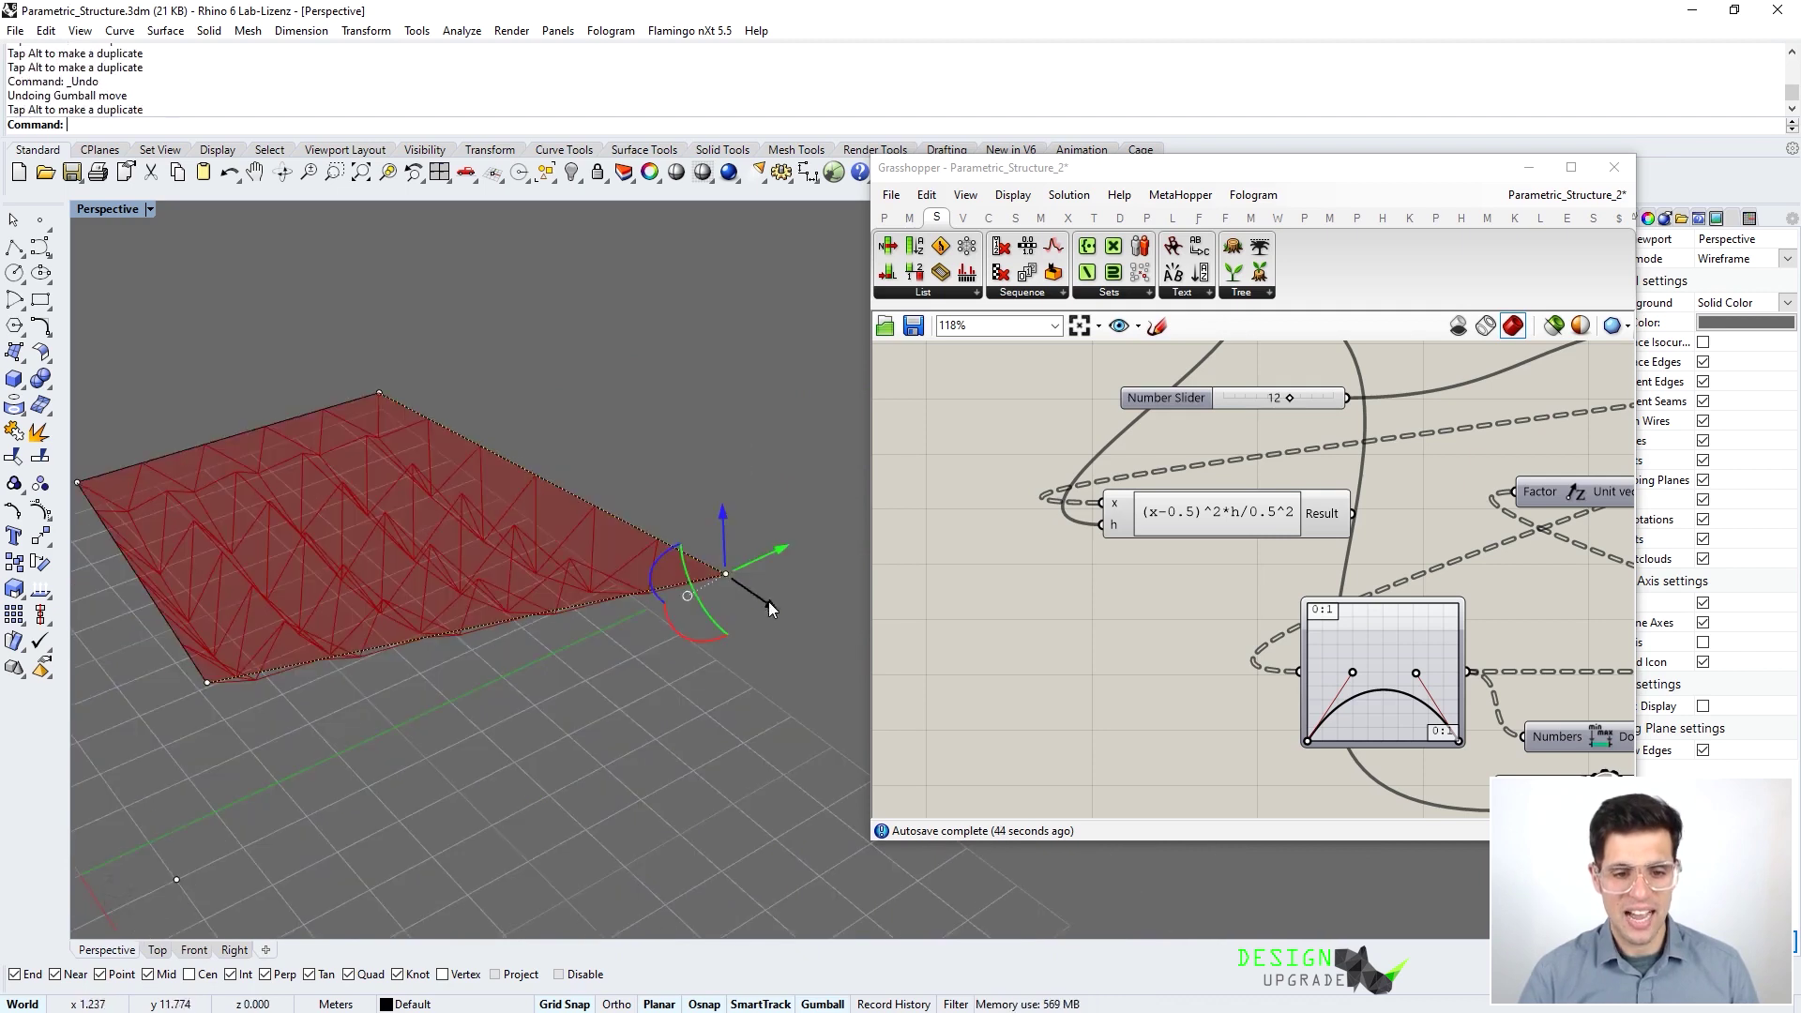
drag(769, 601, 662, 544)
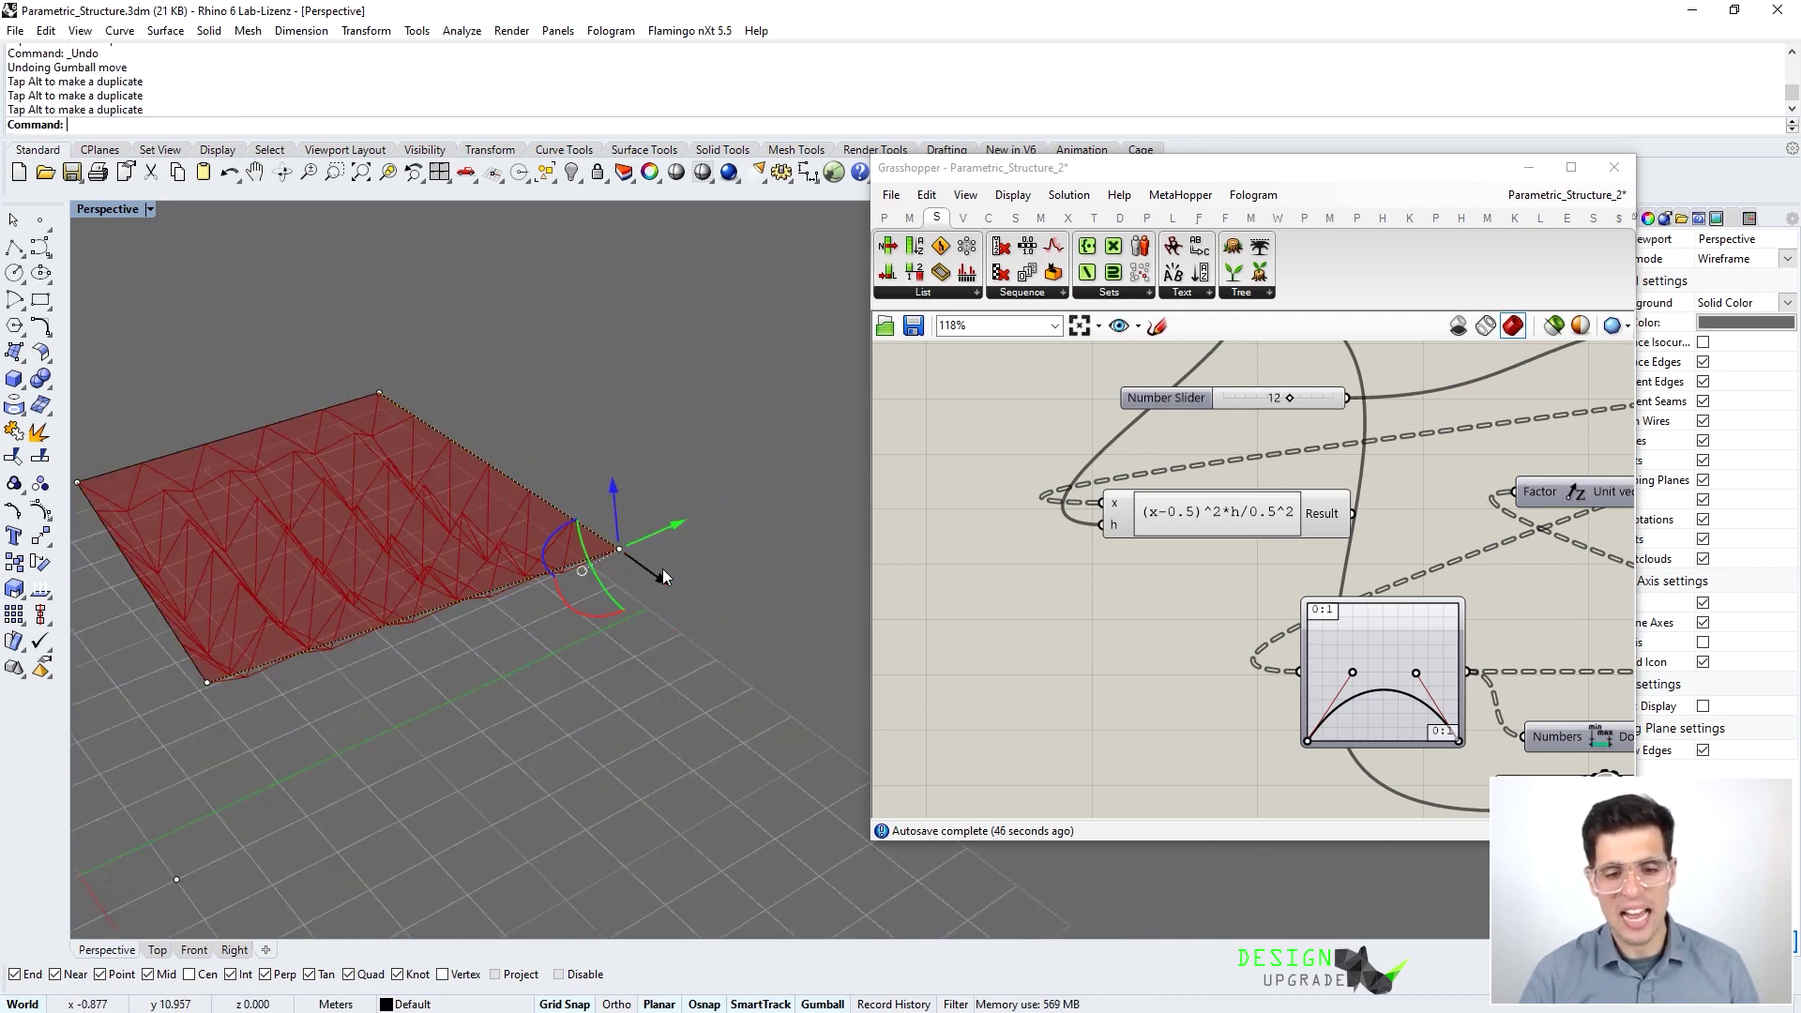
right_drag(616, 526, 402, 489)
click(546, 439)
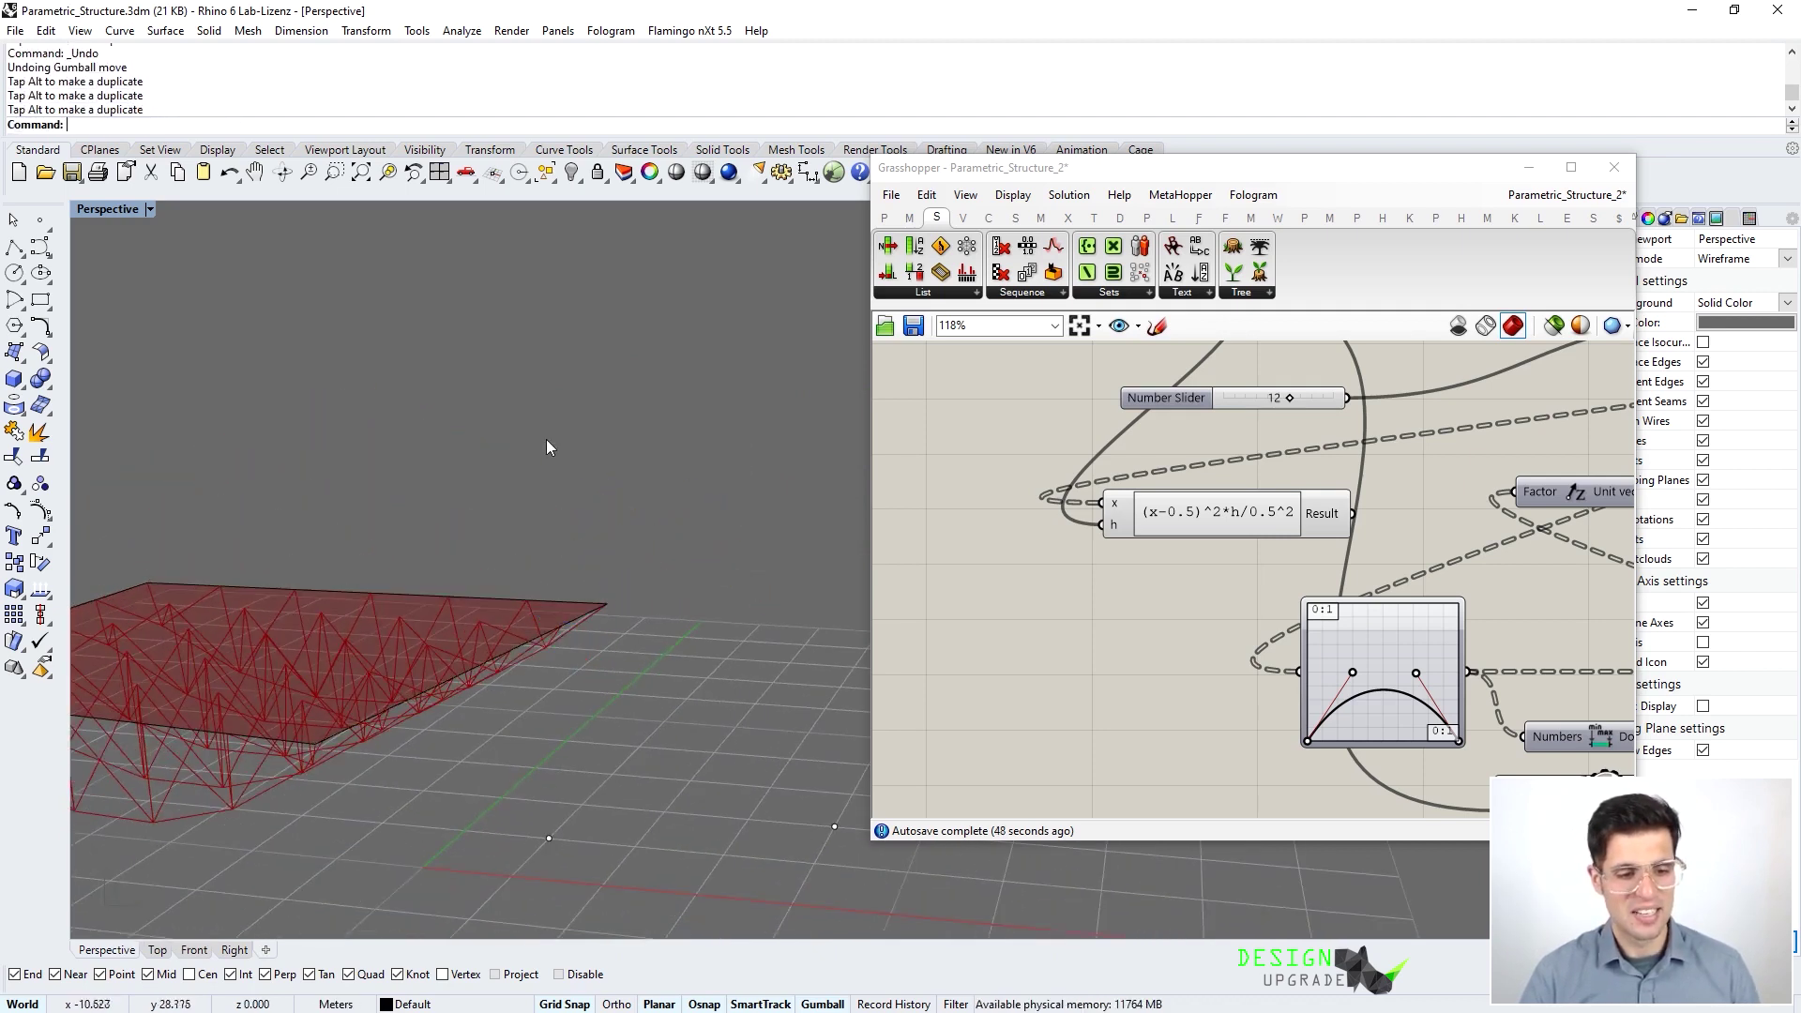
shift+right_drag(599, 639, 562, 573)
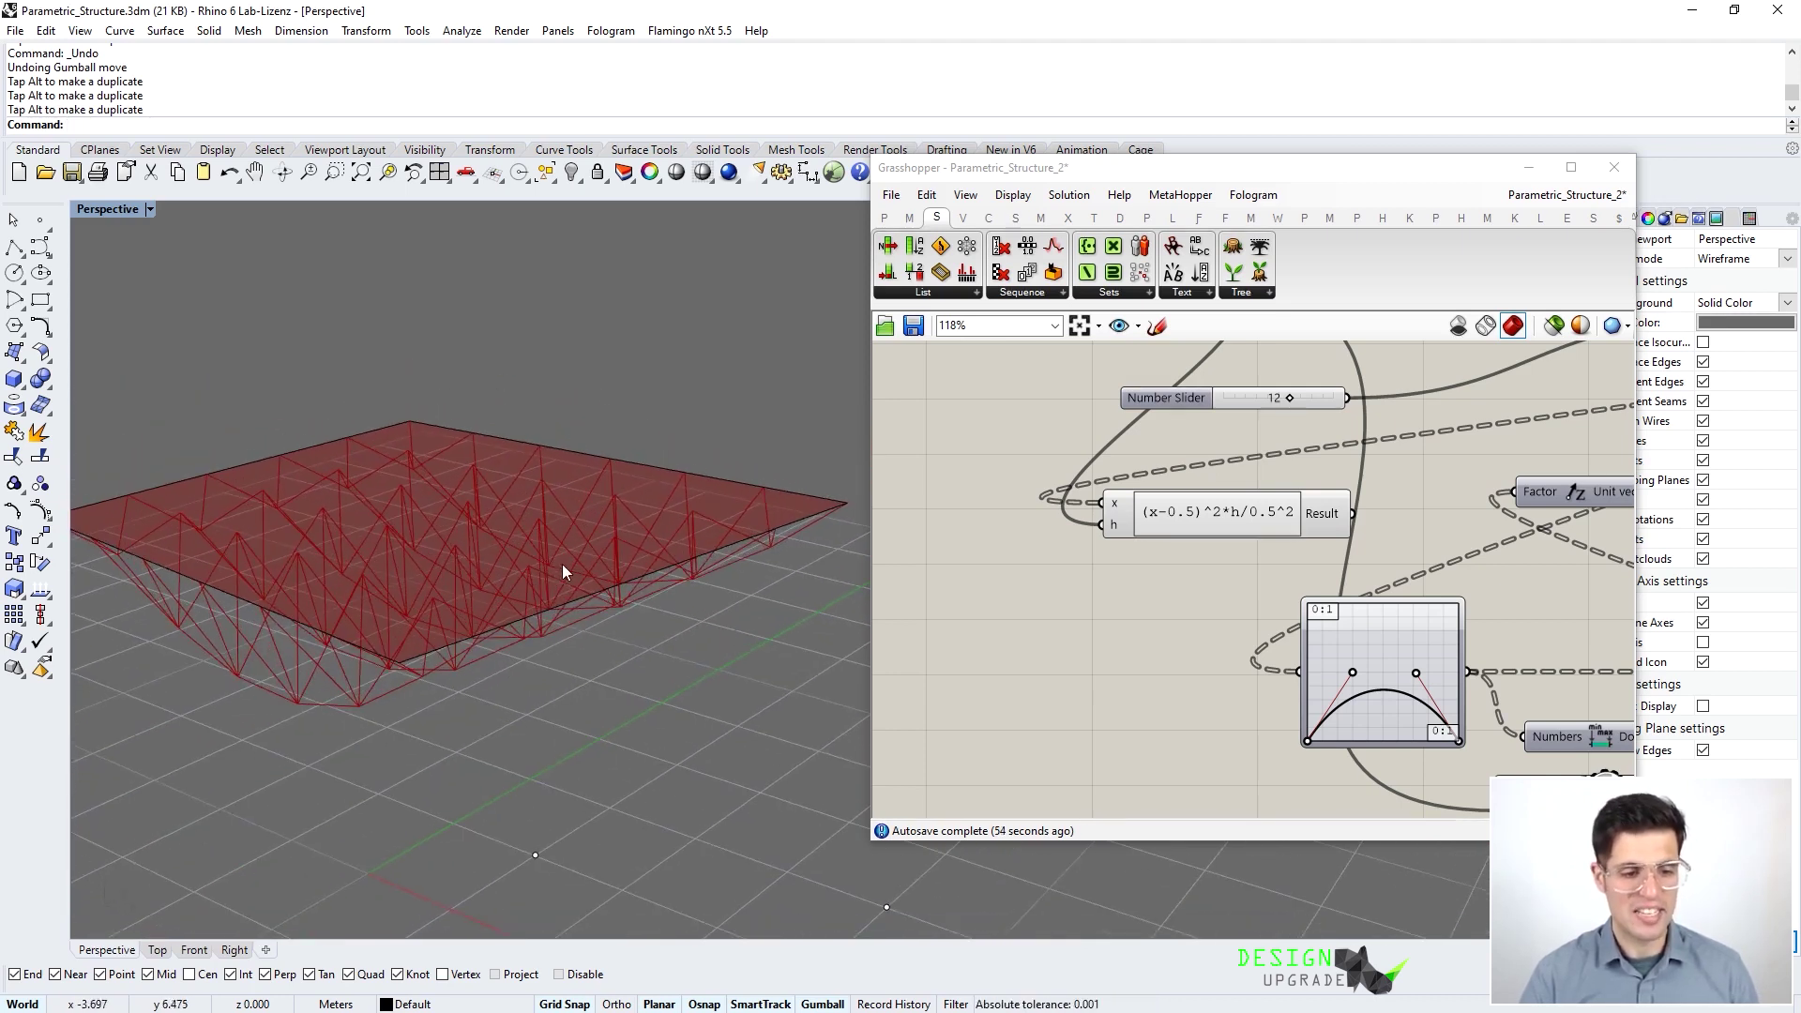